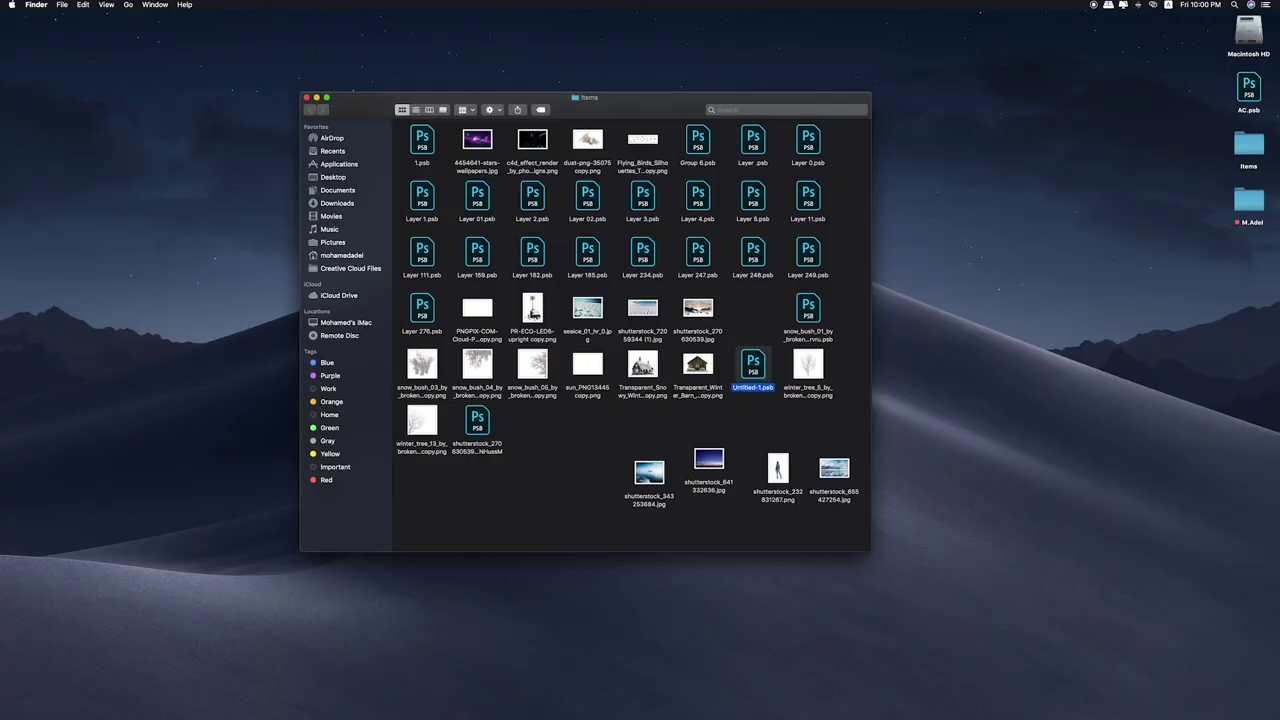
# Create a new white 1920×1080 px, 300 ppi document named AC
pyautogui.click(385, 688)
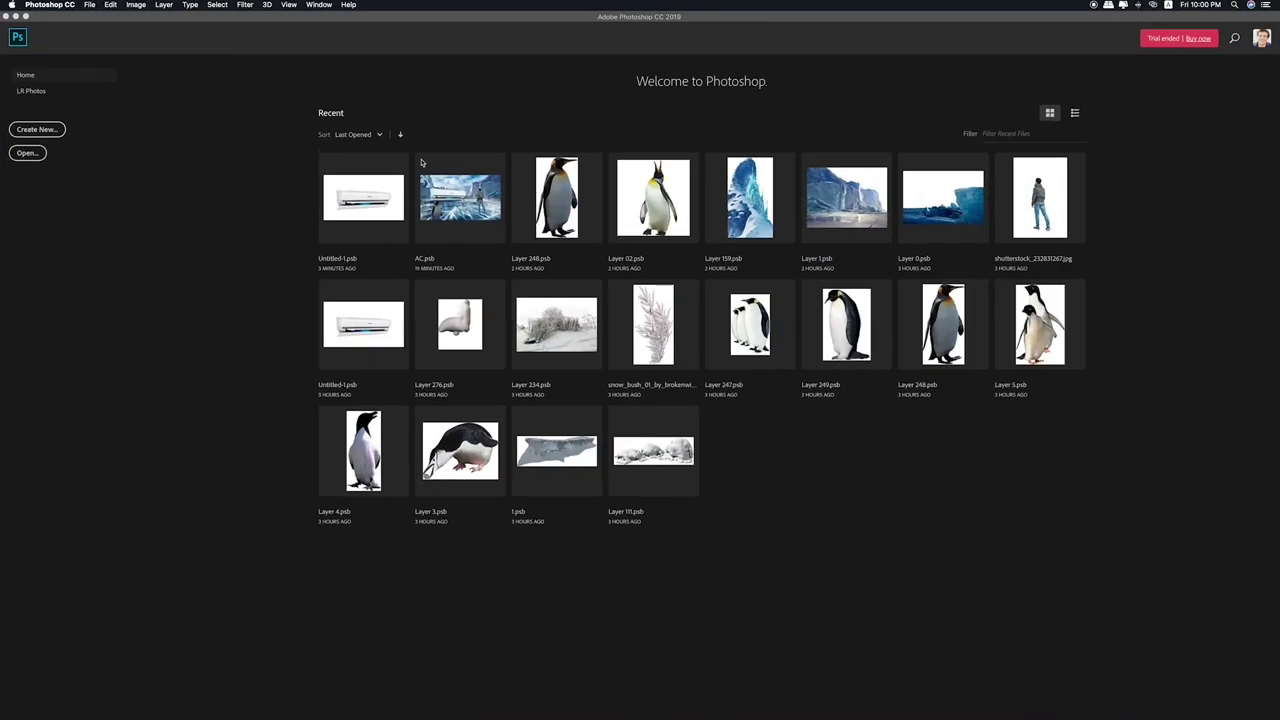
pyautogui.click(90, 6)
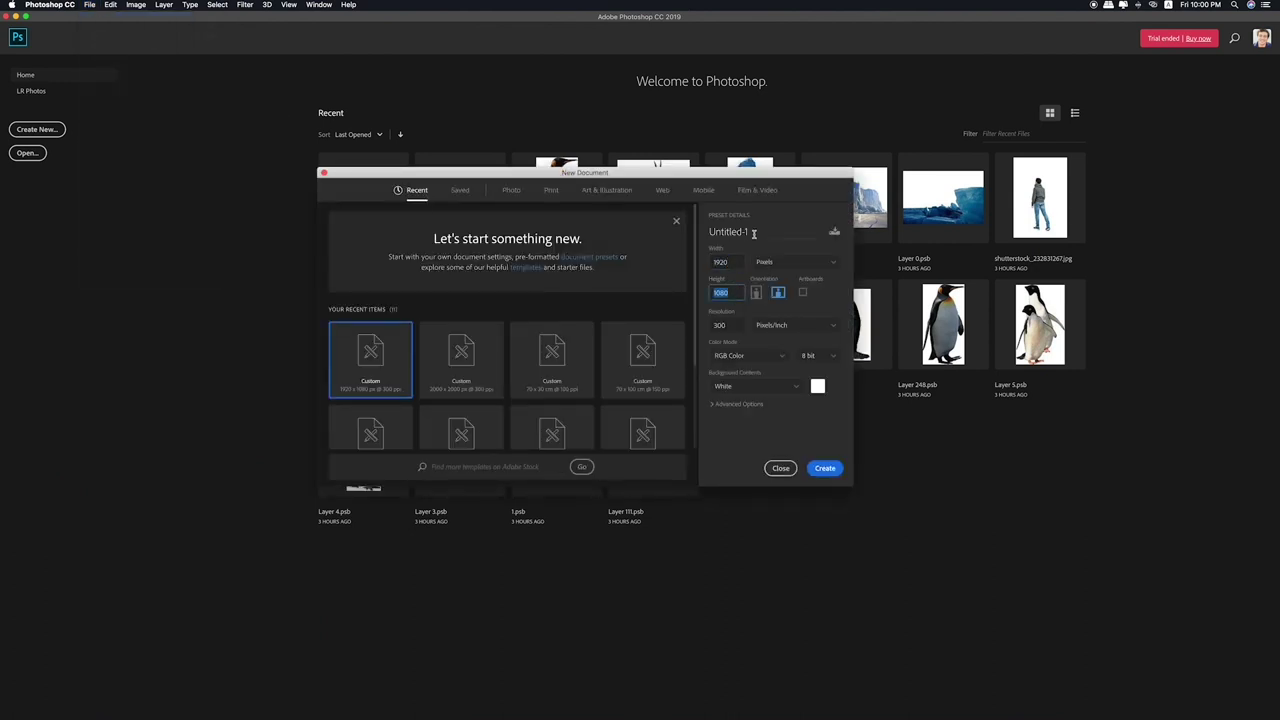
pyautogui.click(753, 232)
pyautogui.click(820, 470)
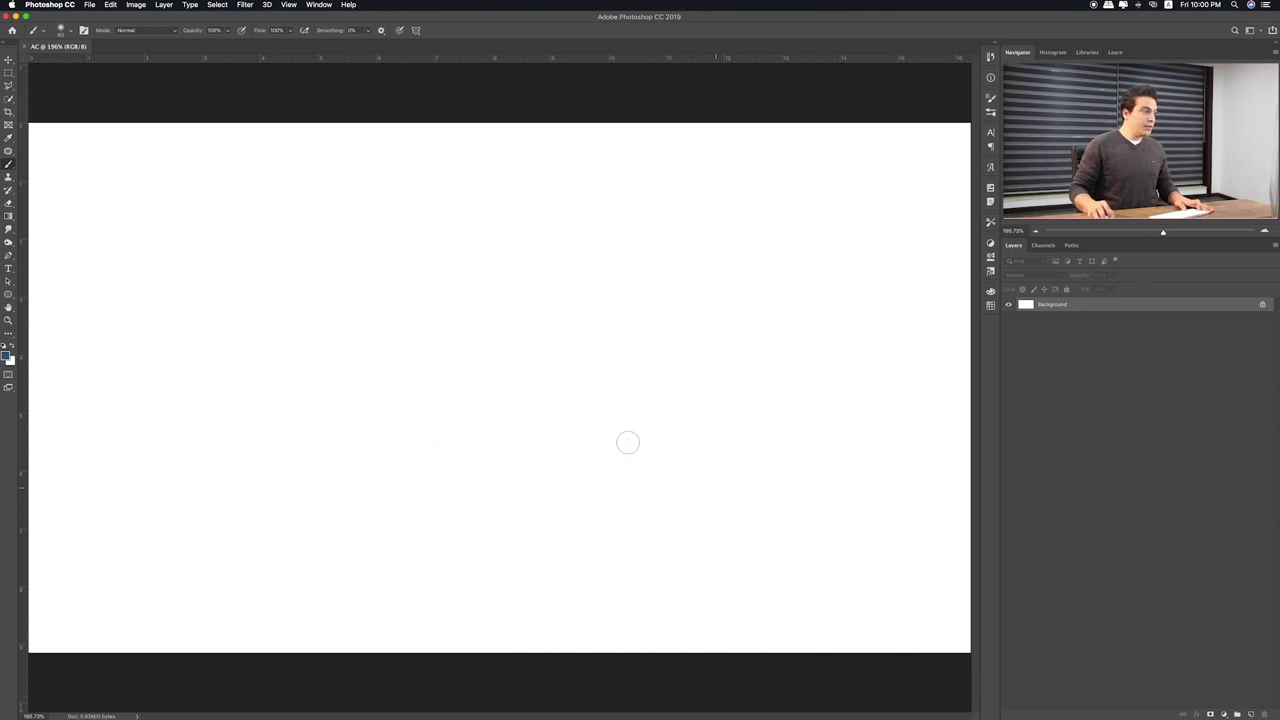
# Preview the frozen-lake photo and place it onto the canvas as a new layer
pyautogui.press('m')
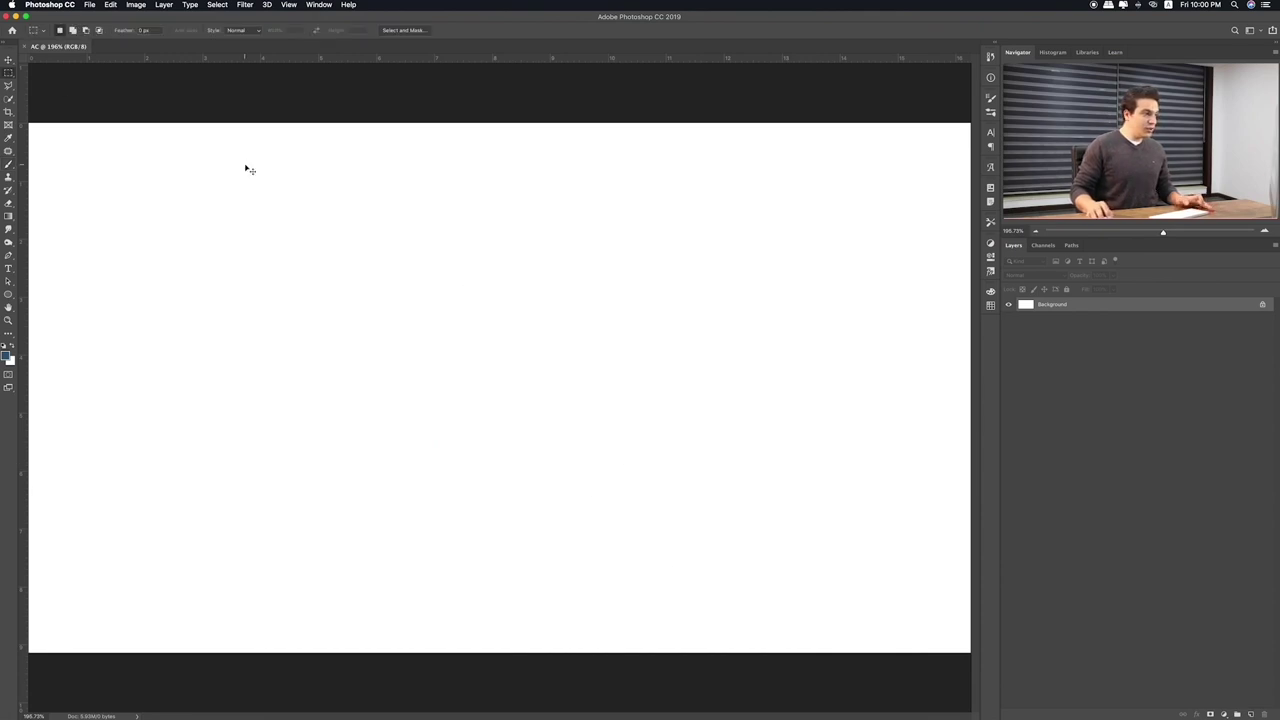
pyautogui.press('super+Tab')
pyautogui.click(838, 463)
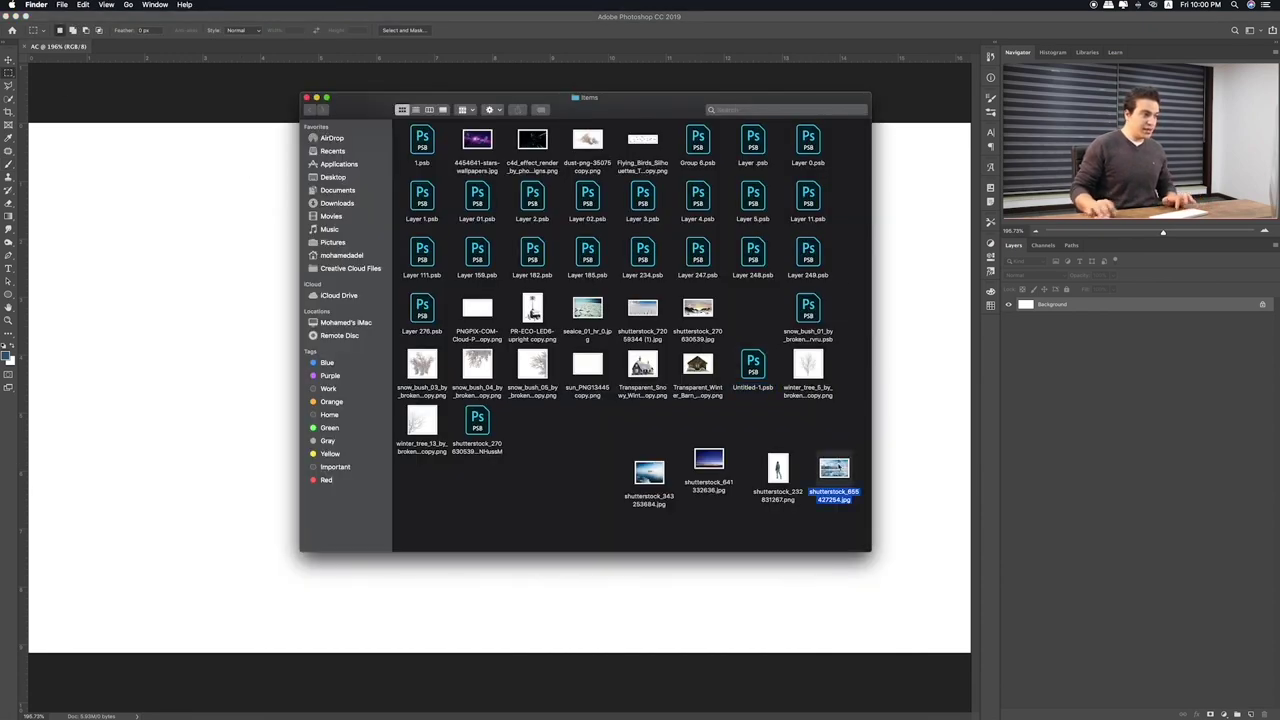
pyautogui.press('space')
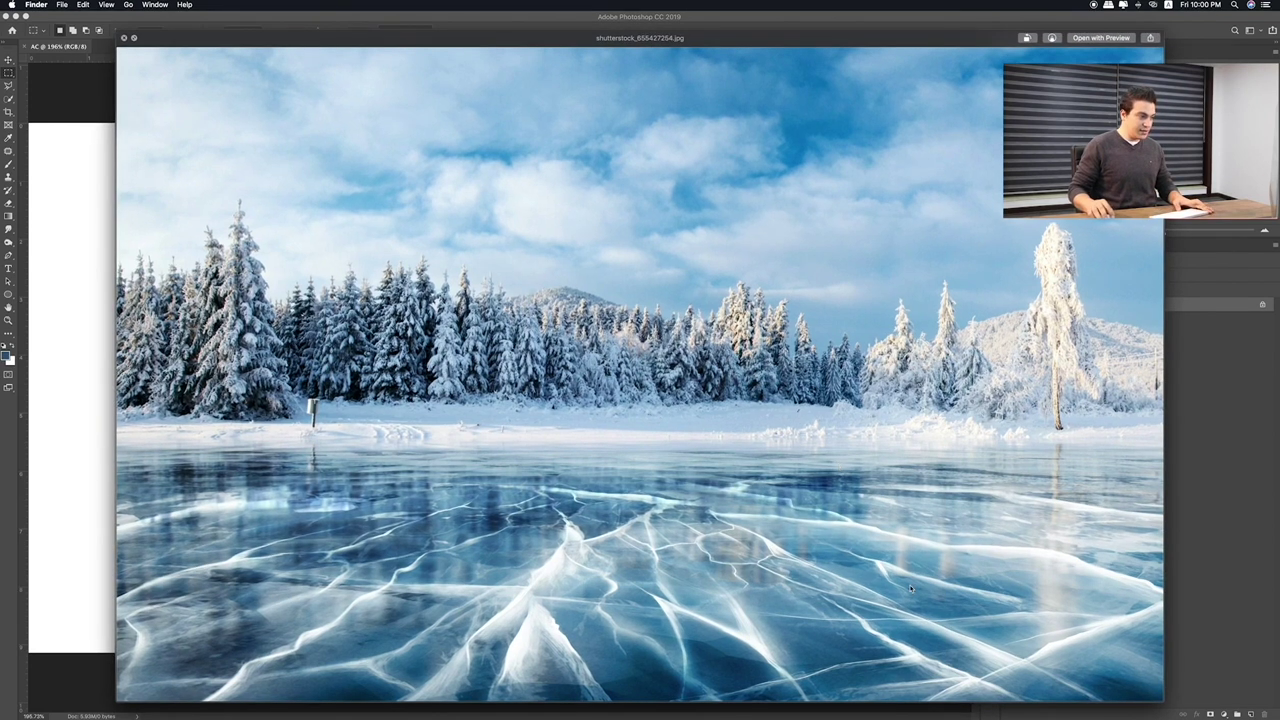
pyautogui.press('space')
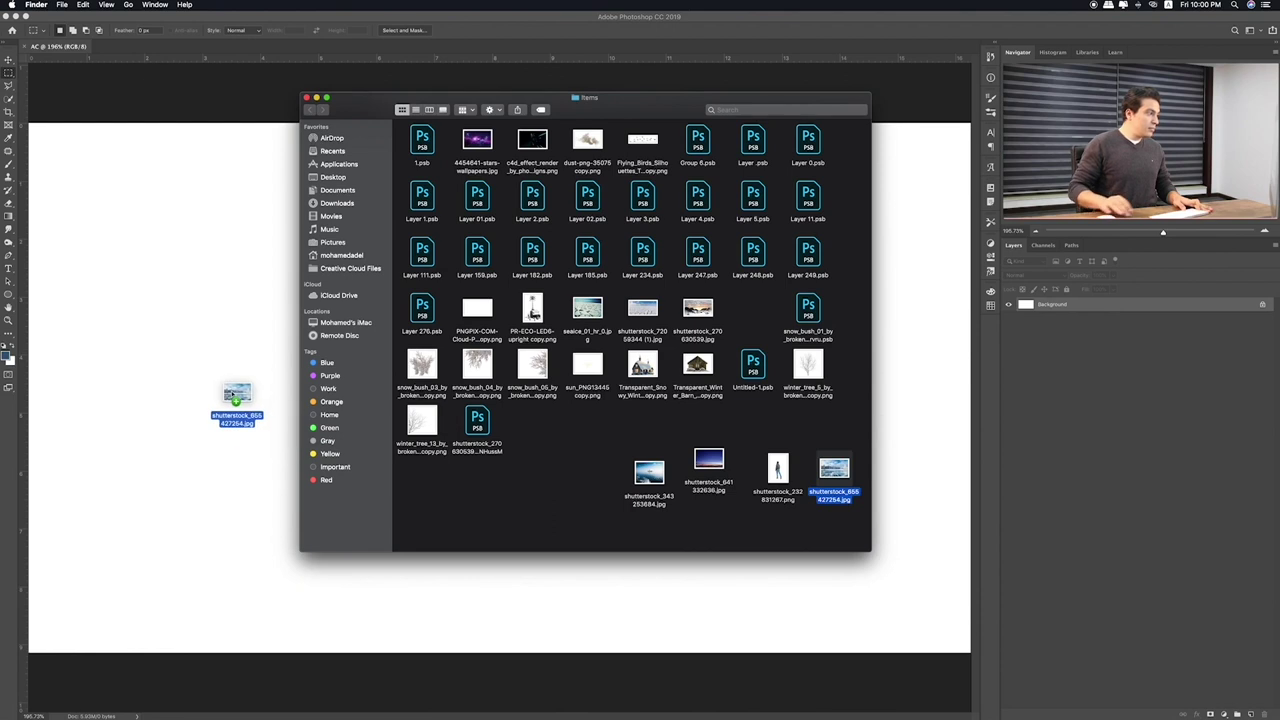
pyautogui.moveTo(834, 470); pyautogui.dragTo(235, 400)
pyautogui.press('Return')
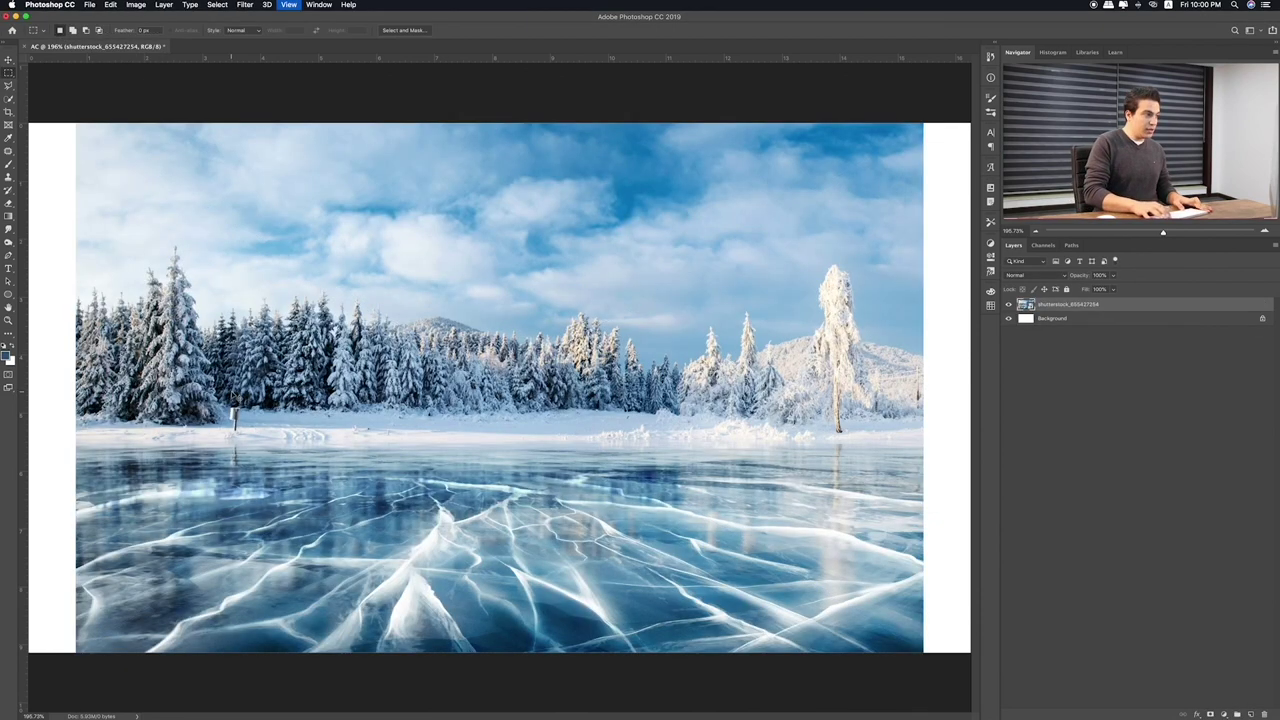
# Scale the lake photo to fill the canvas width and nudge it slightly upward
pyautogui.hotkey('ctrl', '-')
pyautogui.hotkey('ctrl', 't')
pyautogui.moveTo(709, 259); pyautogui.dragTo(735, 231)
pyautogui.press('Return')
pyautogui.hotkey('ctrl', '0')
pyautogui.press('v')
pyautogui.moveTo(604, 296); pyautogui.dragTo(604, 281)
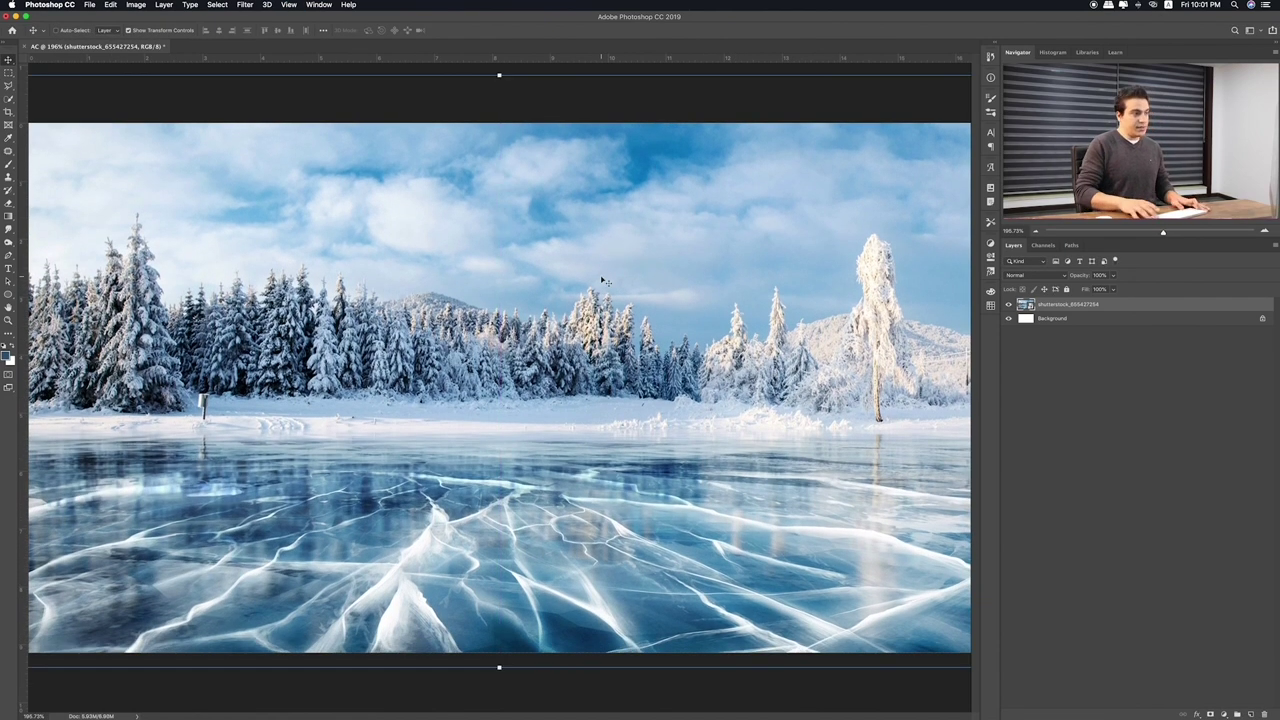
# Place the man's photo, shrink it, and position him standing on the ice right of centre
pyautogui.hotkey('alt', 'Tab')
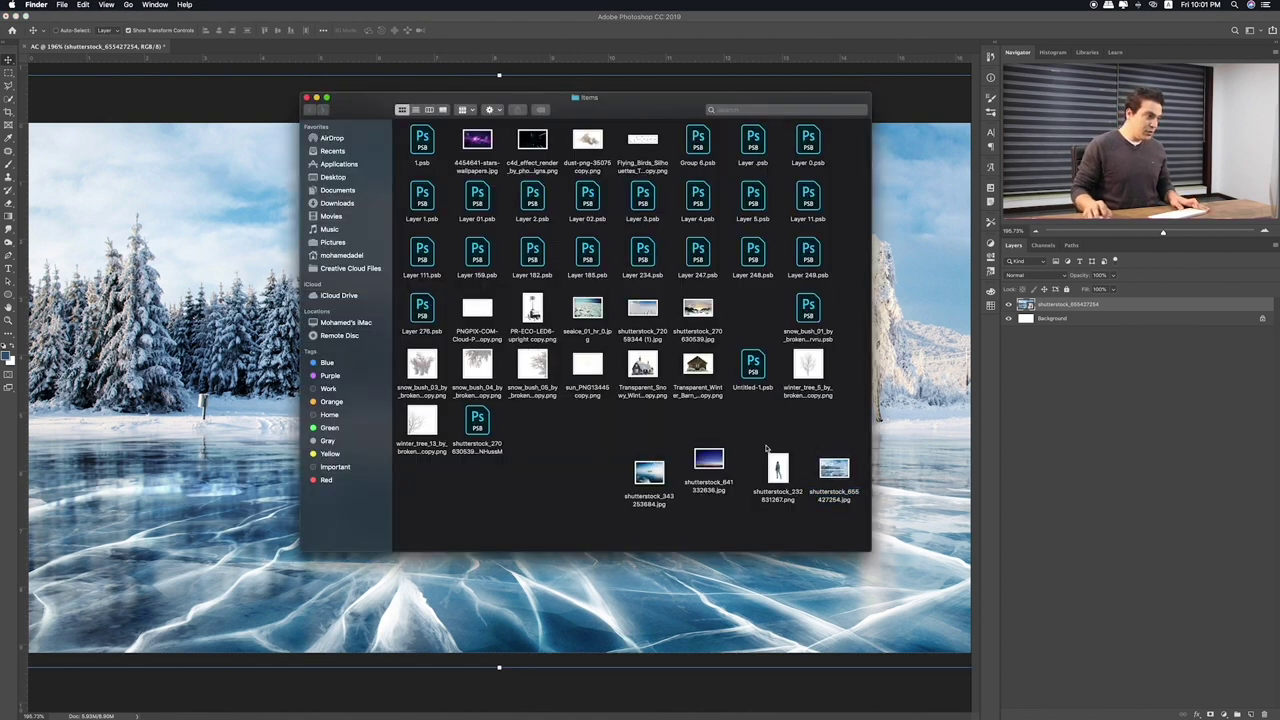
pyautogui.moveTo(778, 468); pyautogui.dragTo(261, 346)
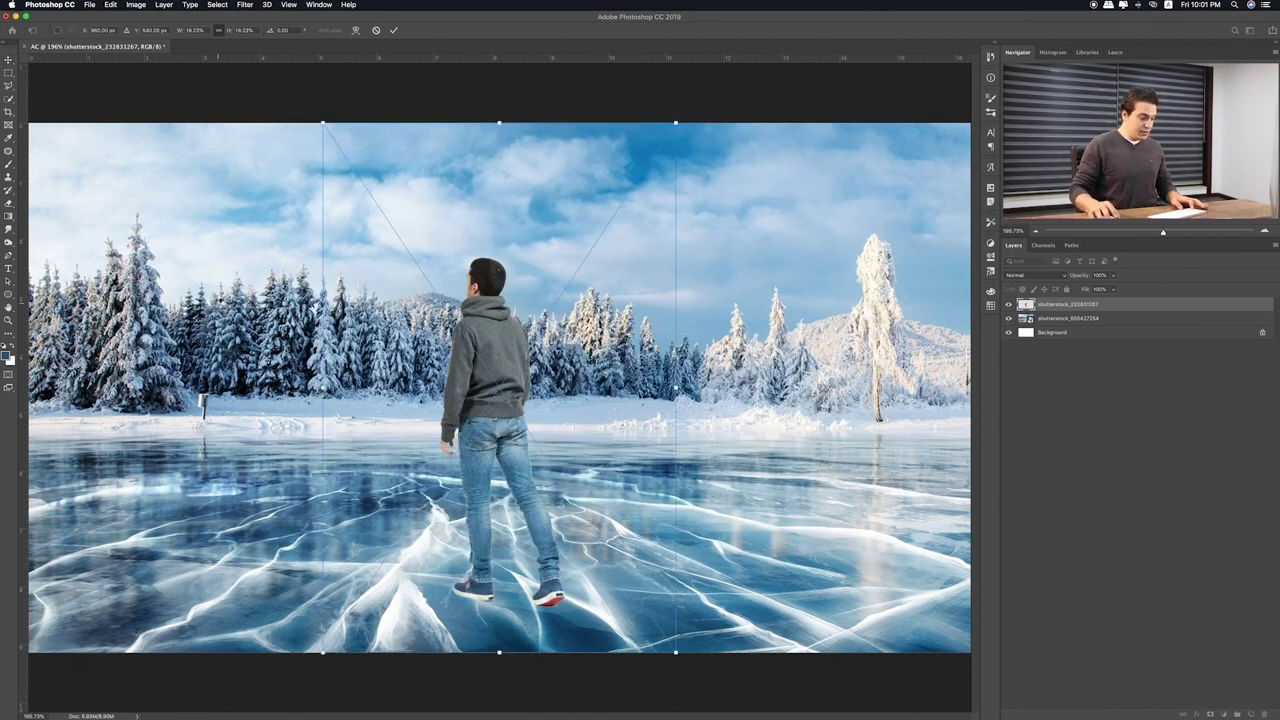
pyautogui.moveTo(678, 122); pyautogui.dragTo(644, 168)
pyautogui.moveTo(566, 332)
pyautogui.mouseDown()
pyautogui.moveTo(785, 280)
pyautogui.moveTo(787, 299)
pyautogui.mouseUp()
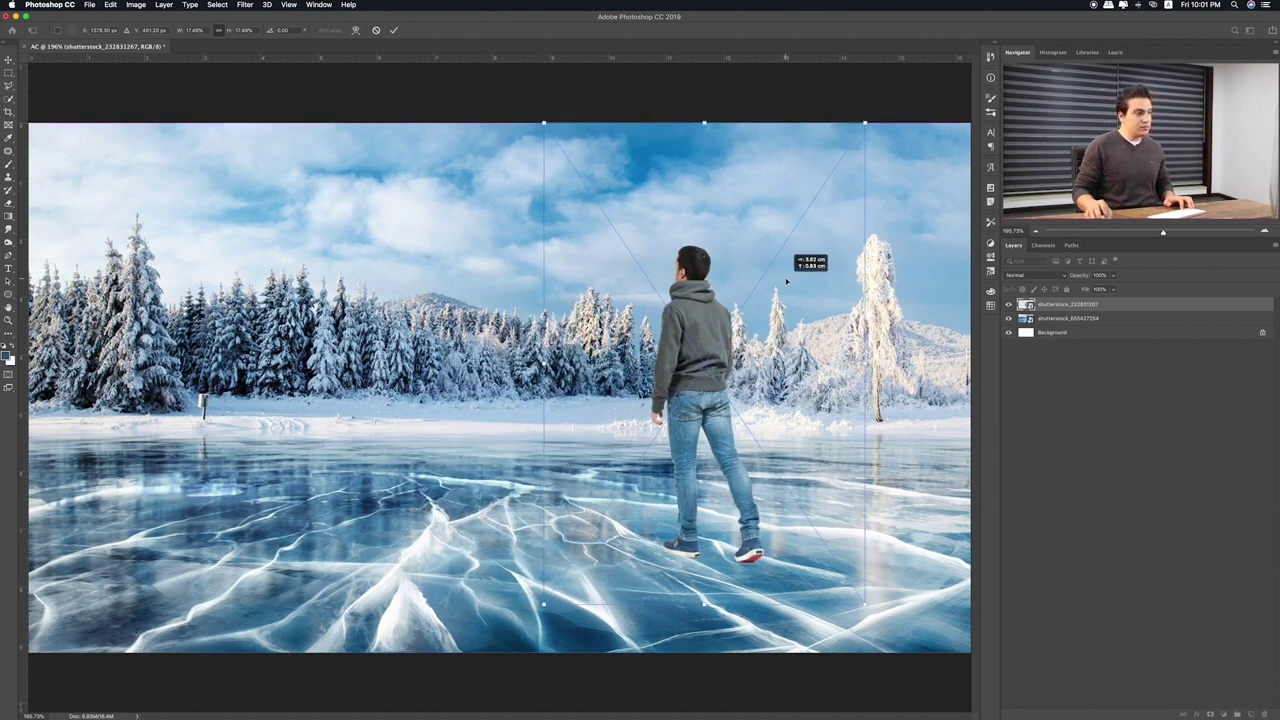
pyautogui.moveTo(867, 140); pyautogui.dragTo(861, 147)
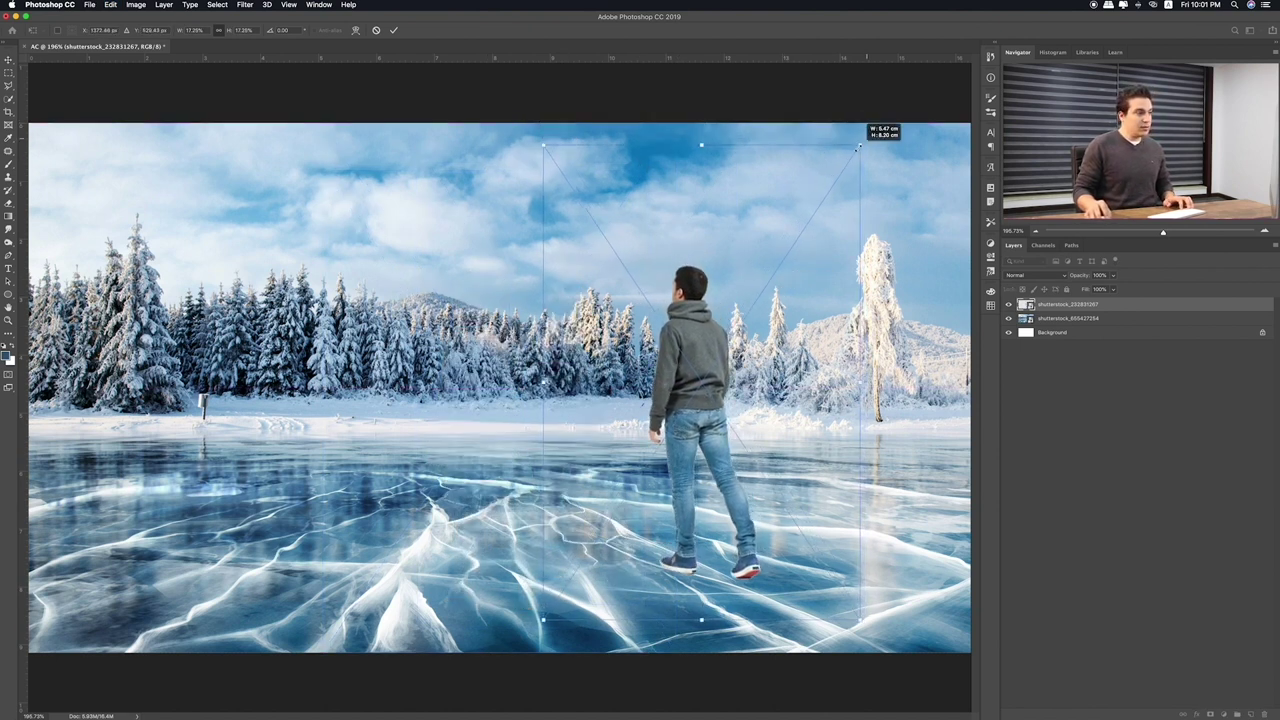
pyautogui.press('Return')
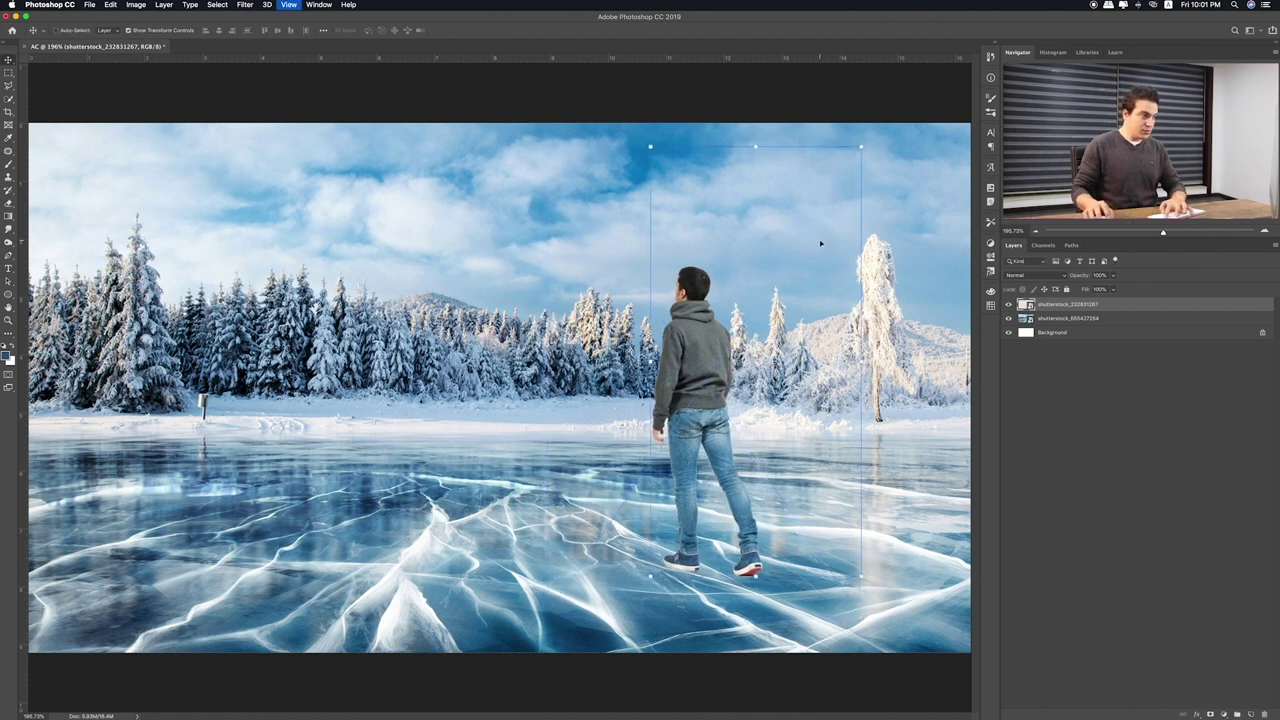
pyautogui.scroll(2, 935, 470)
pyautogui.scroll(2, 935, 470)
pyautogui.scroll(2, 935, 470)
pyautogui.scroll(-5, 379, 218)
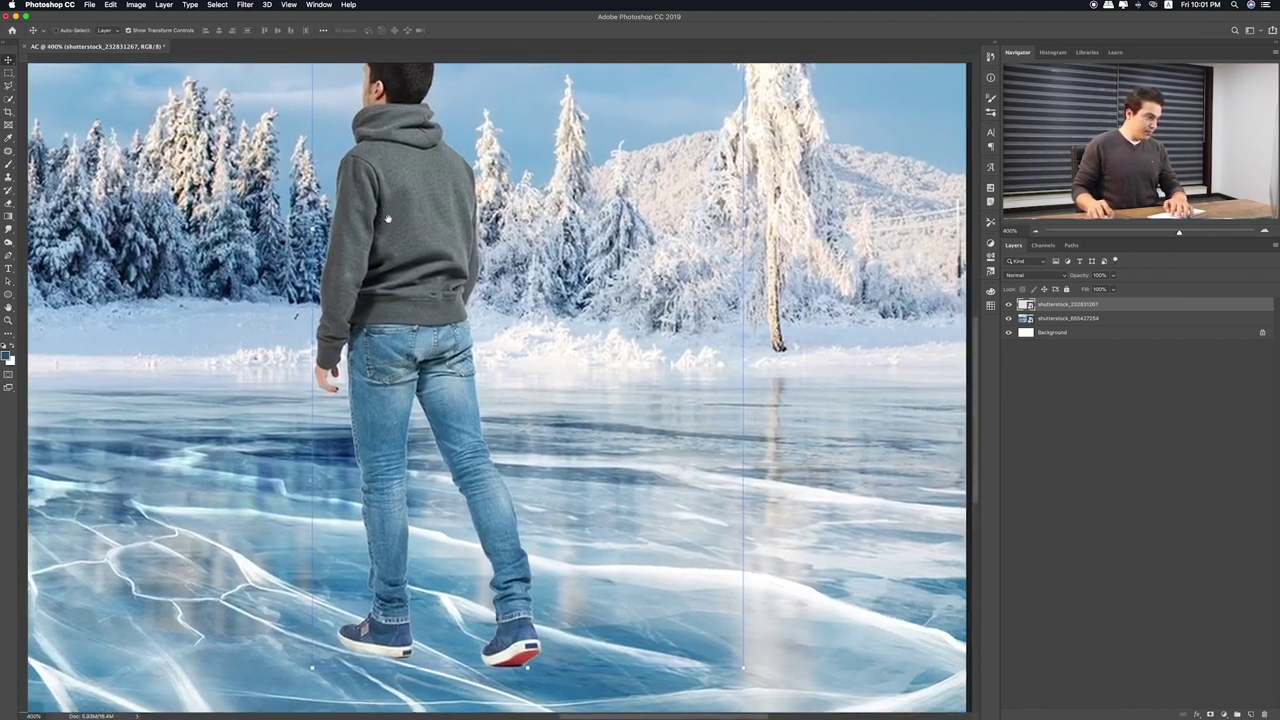
pyautogui.hscroll(3, 395, 213)
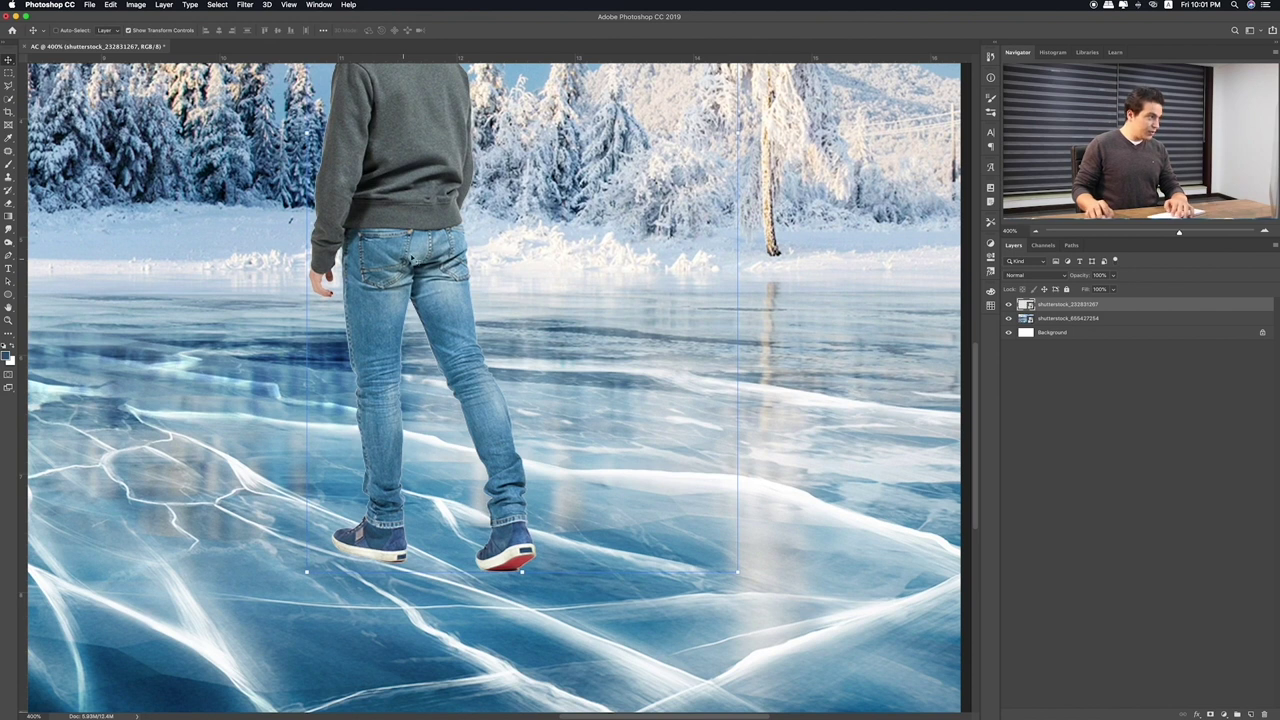
pyautogui.press('super+minus')
pyautogui.press('super+0')
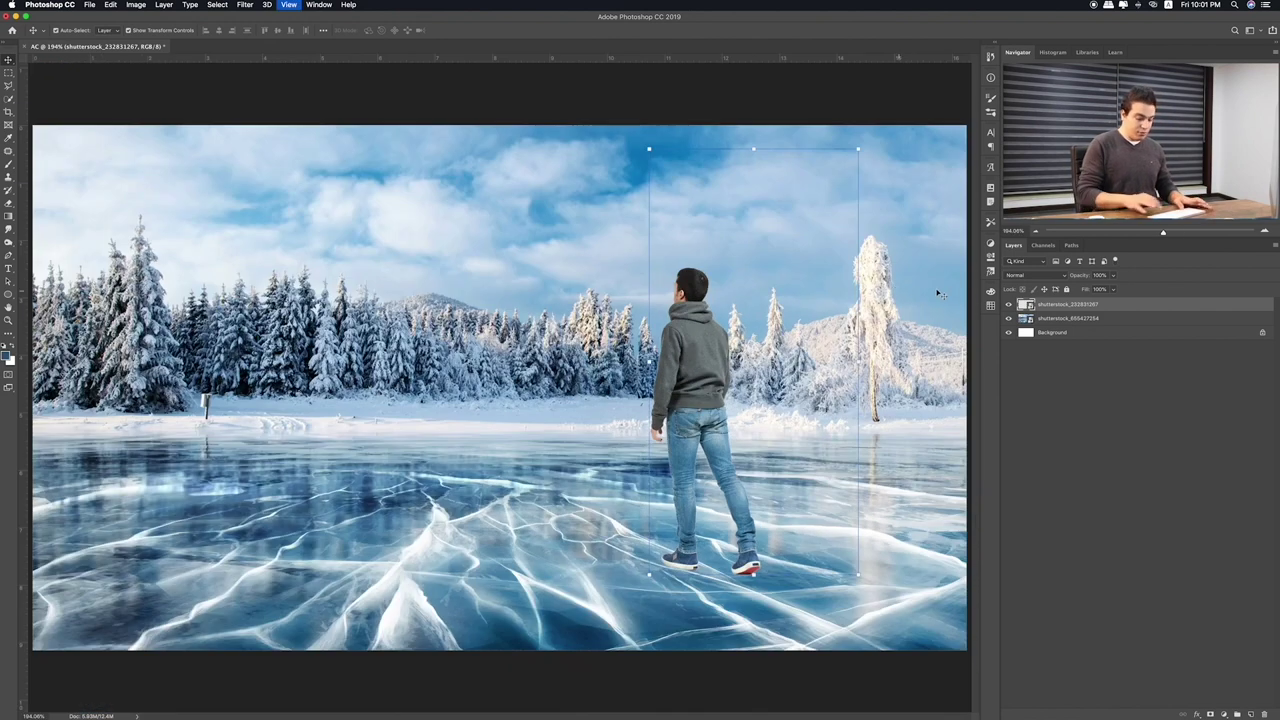
# Duplicate the man's layer and flip the copy upside down beneath his feet, stretched taller
pyautogui.press('super+j')
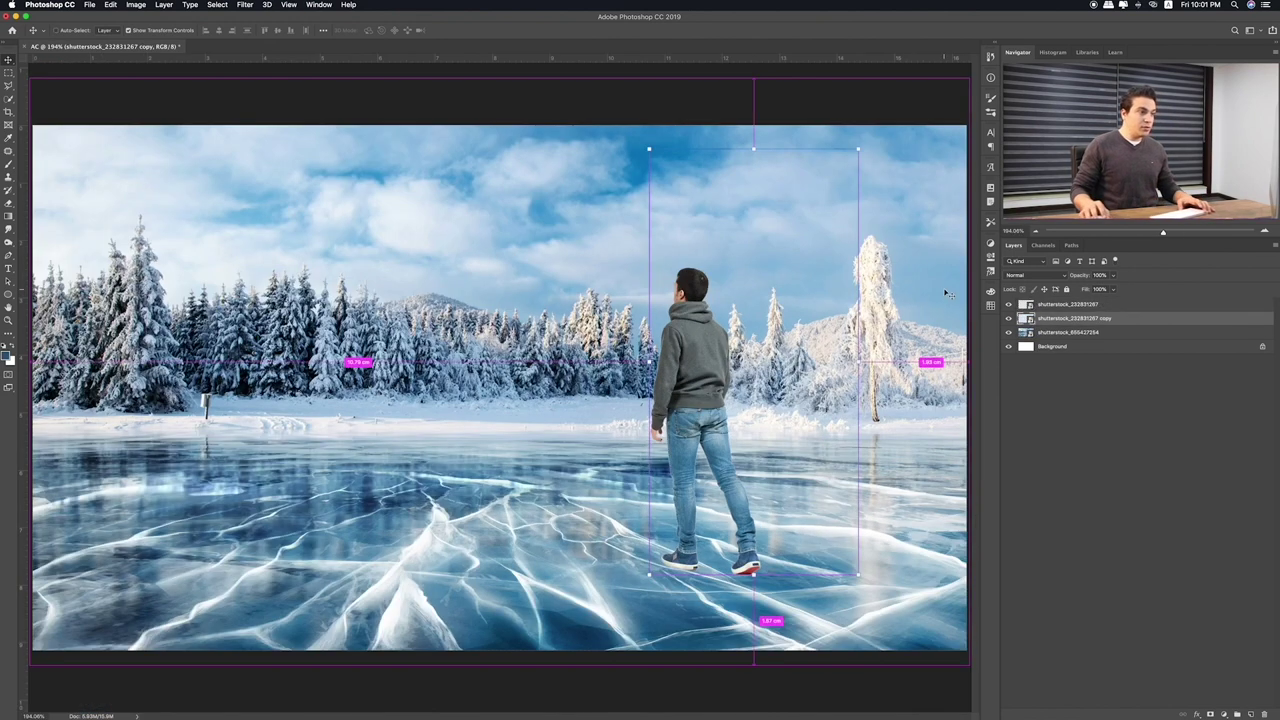
pyautogui.press('super+t')
pyautogui.moveTo(703, 150); pyautogui.dragTo(733, 701)
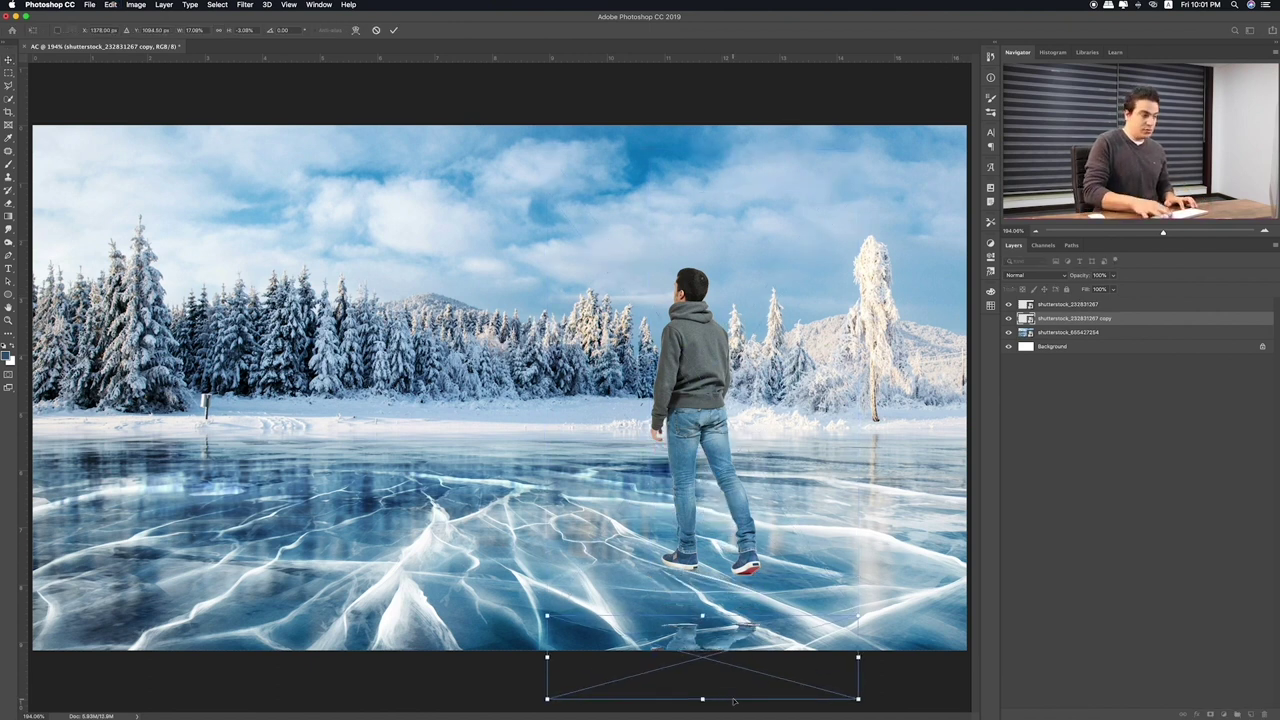
pyautogui.press('super+minus')
pyautogui.press('super+minus')
pyautogui.moveTo(569, 497)
pyautogui.mouseDown()
pyautogui.moveTo(571, 560)
pyautogui.moveTo(585, 478)
pyautogui.mouseUp()
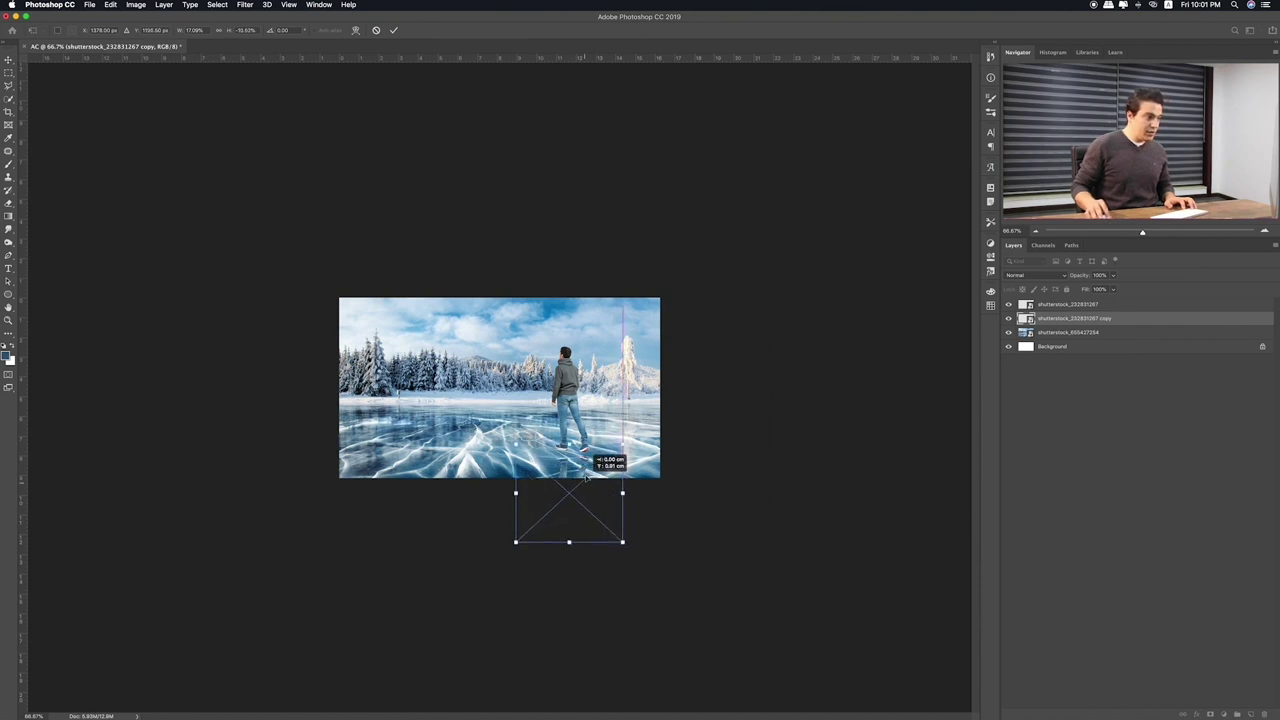
pyautogui.press('Return')
pyautogui.press('super+plus')
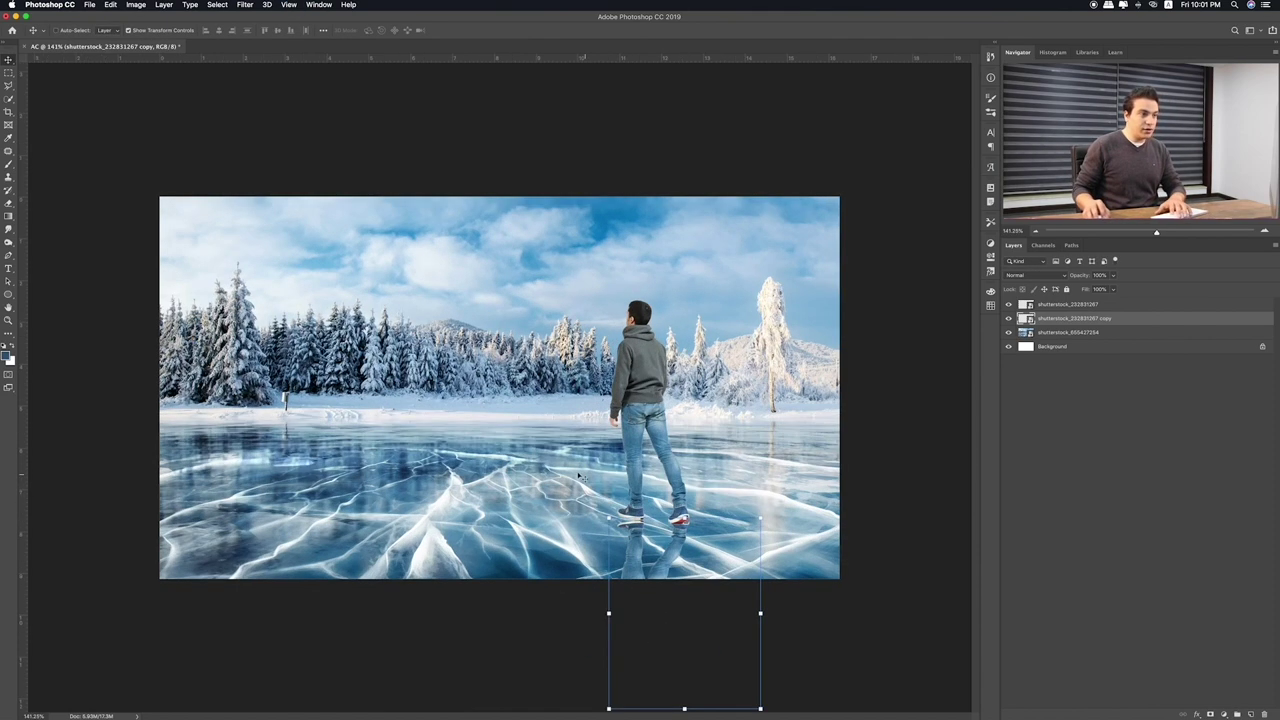
# Give the copy a black Color Overlay, rasterize the style, and set opacity to 53%
pyautogui.doubleClick(1165, 320)
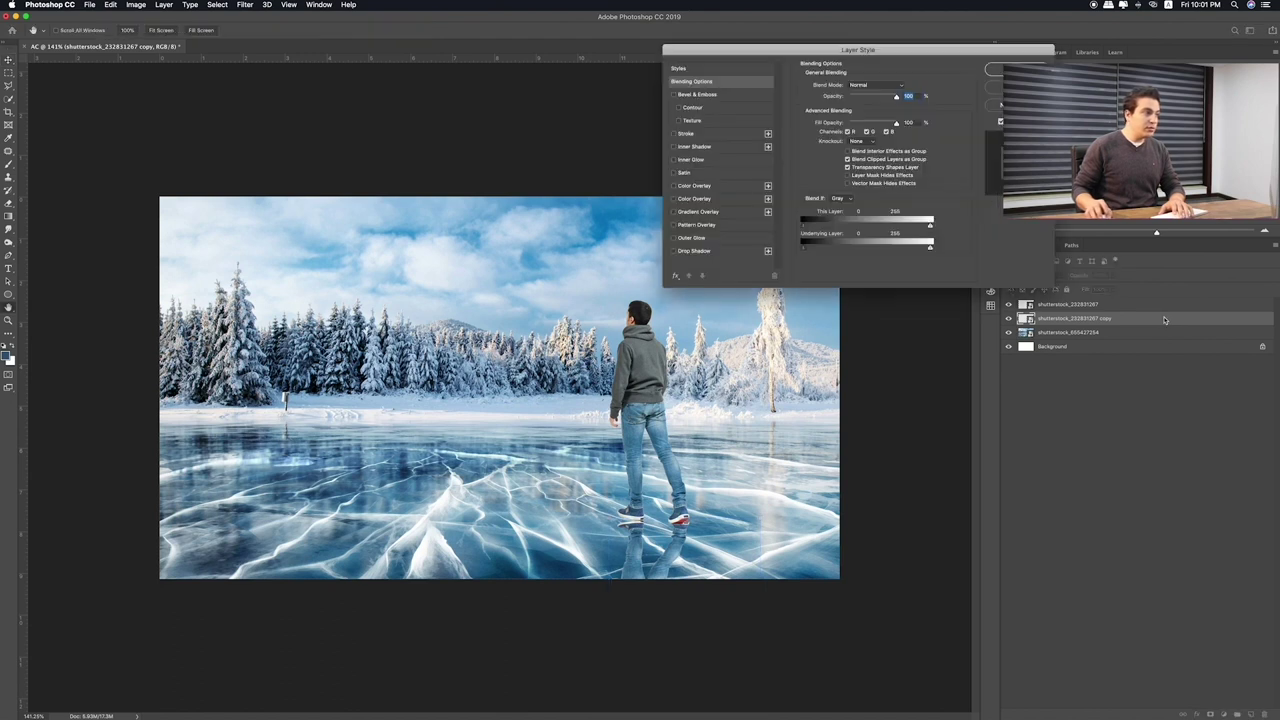
pyautogui.click(700, 186)
pyautogui.press('Return')
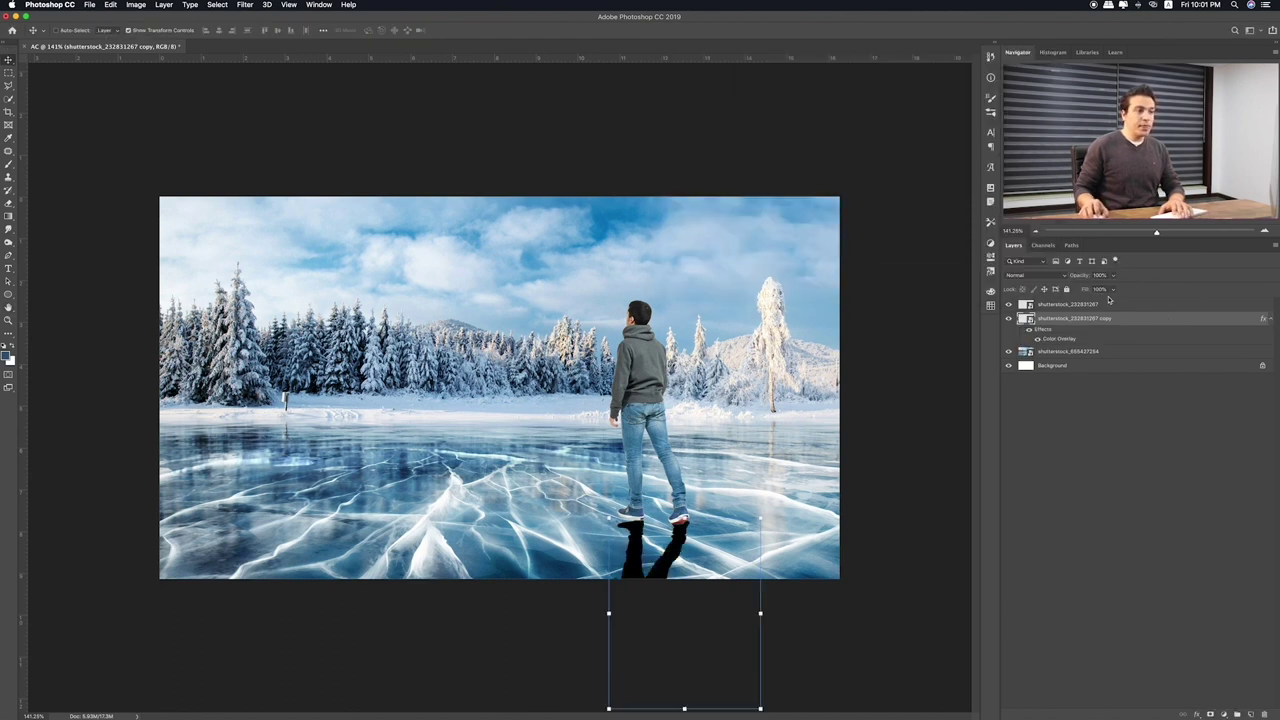
pyautogui.rightClick(1145, 321)
pyautogui.click(1090, 382)
pyautogui.click(1093, 290)
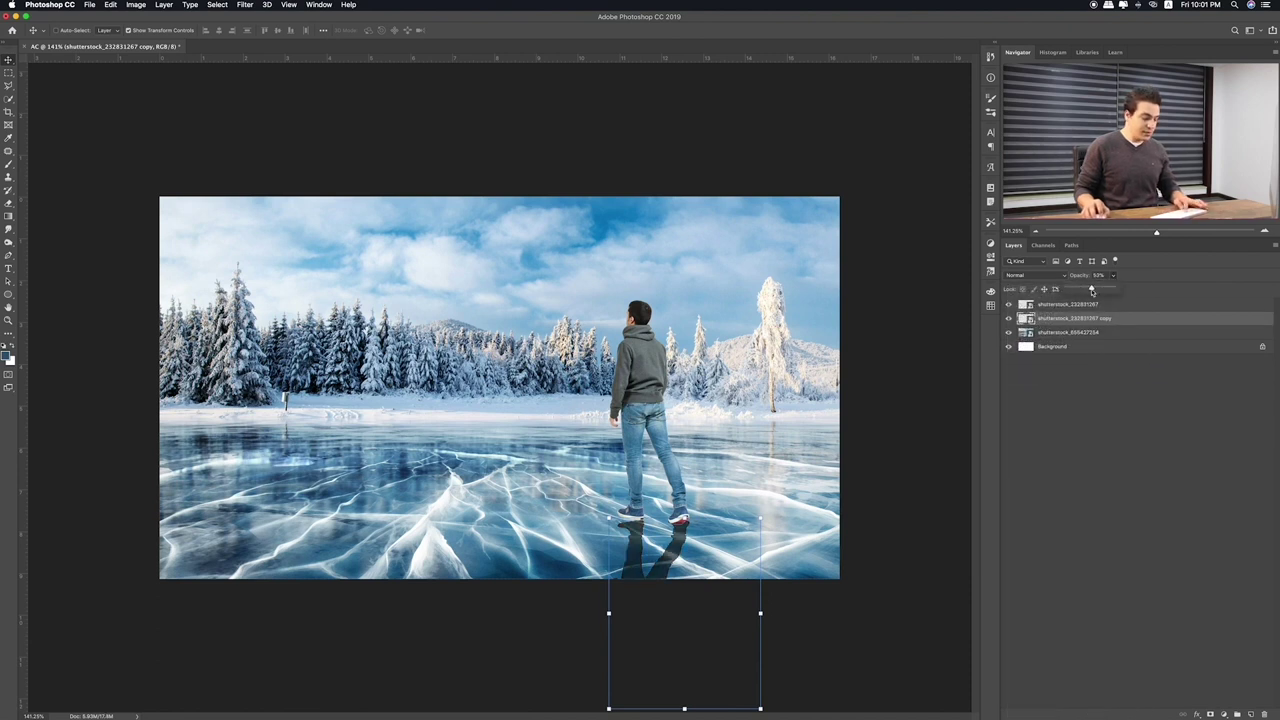
pyautogui.hotkey('ctrl', 't')
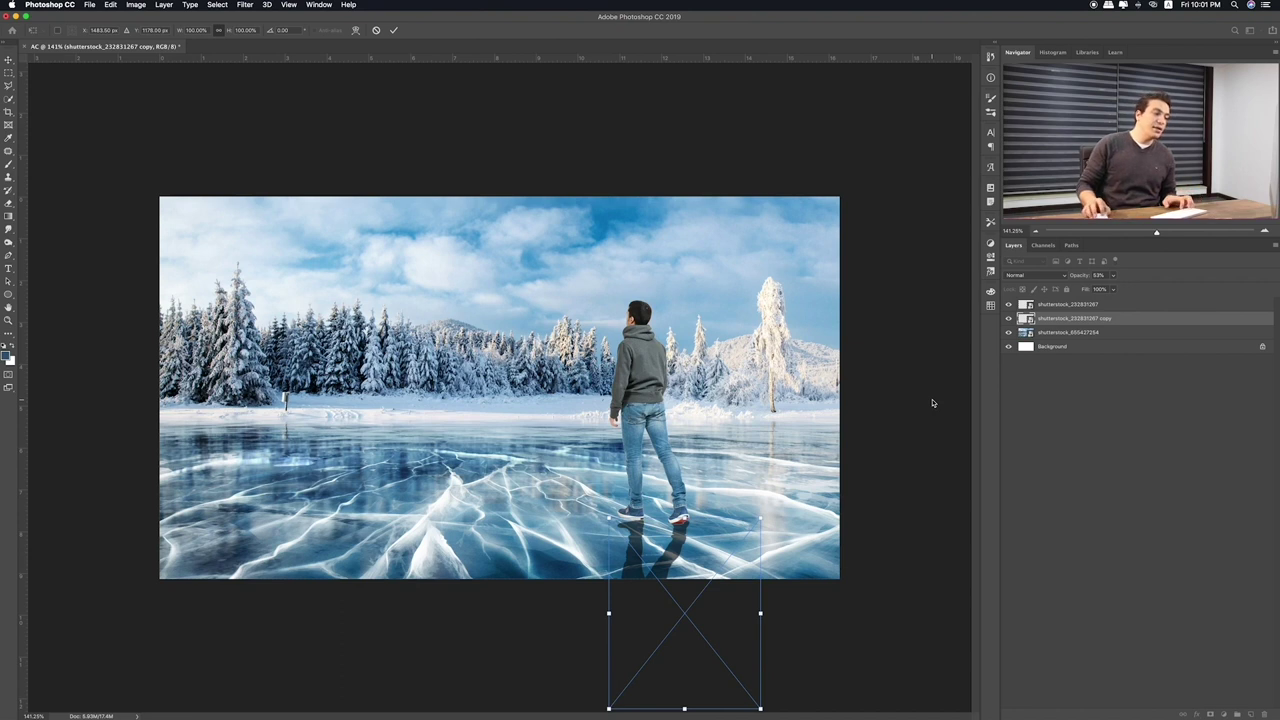
# Skew the dark copy's bottom handles so the shadow slants toward the lower right
pyautogui.moveTo(684, 710)
pyautogui.mouseDown()
pyautogui.moveTo(825, 708)
pyautogui.moveTo(470, 692)
pyautogui.moveTo(876, 665)
pyautogui.mouseUp()
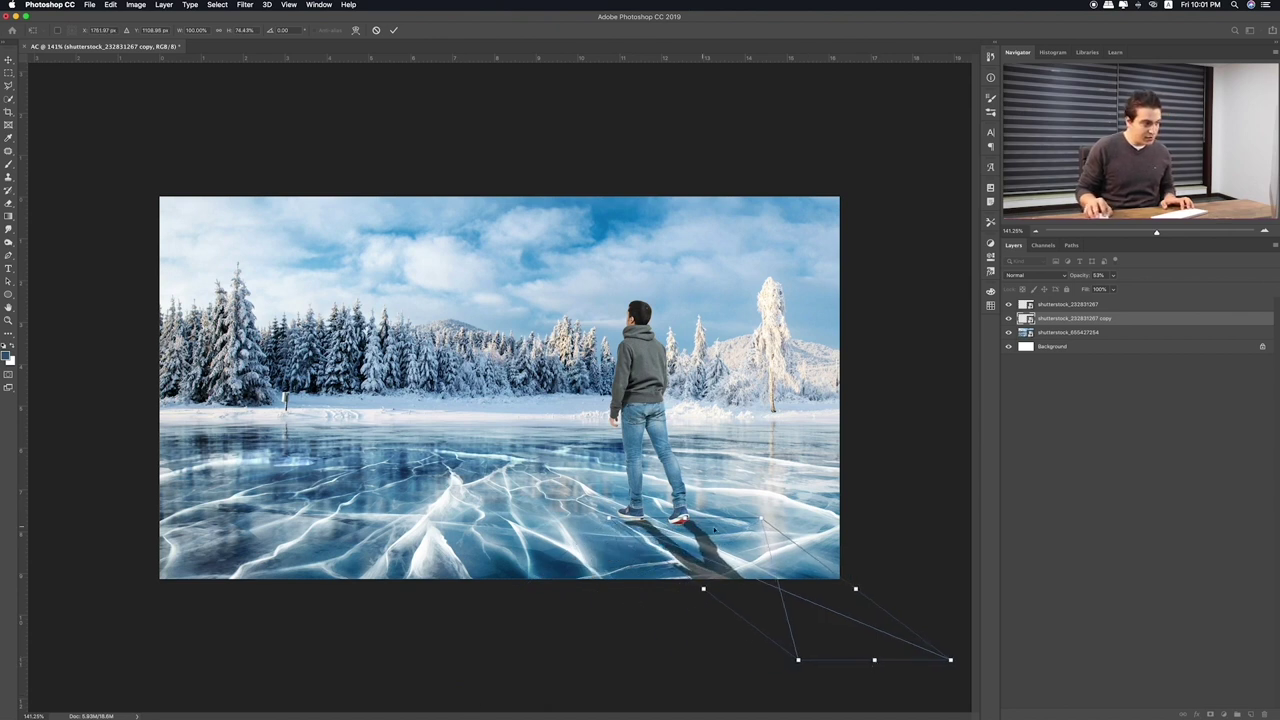
pyautogui.moveTo(761, 521); pyautogui.dragTo(751, 528)
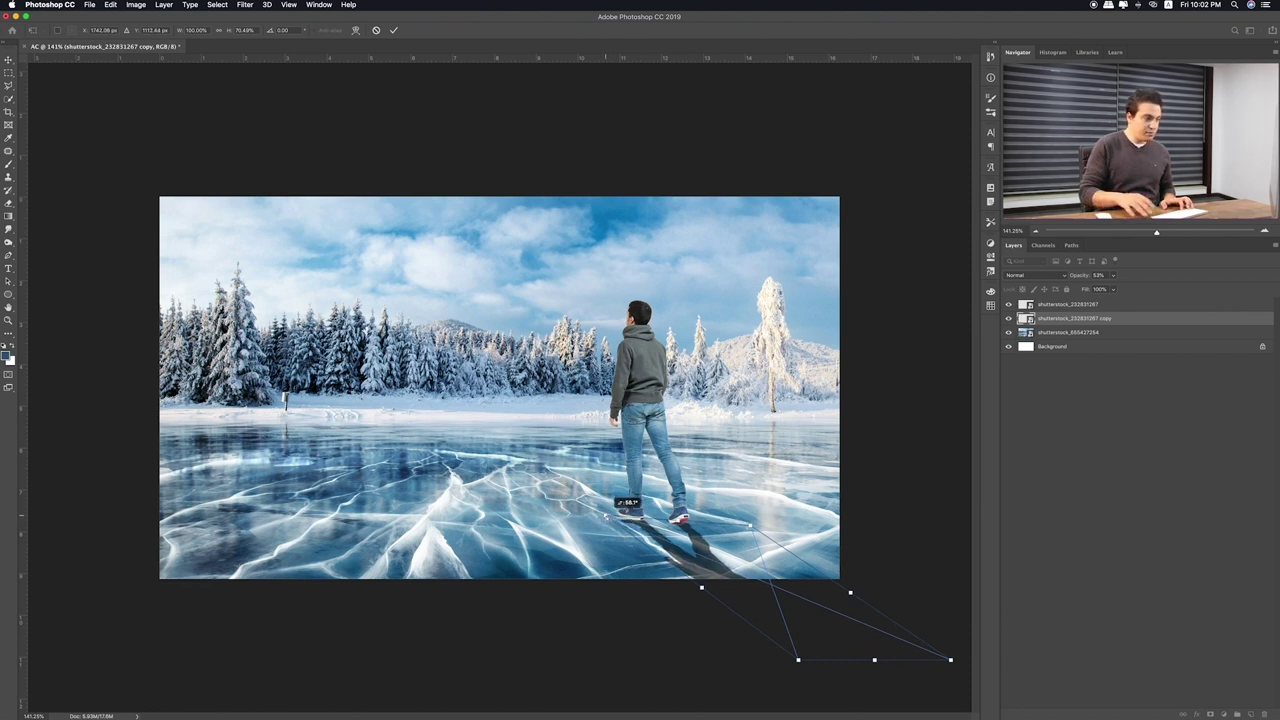
pyautogui.press('Return')
pyautogui.hotkey('ctrl', '+')
pyautogui.hotkey('ctrl', '+')
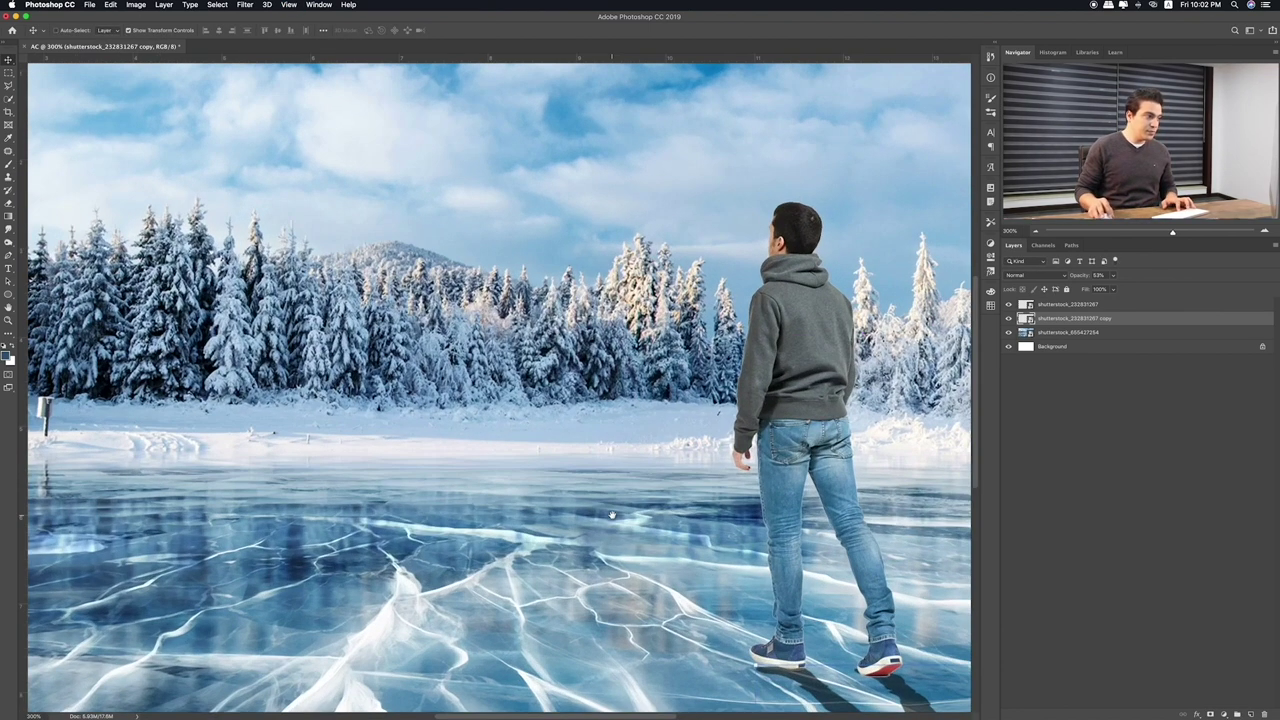
# Add a layer mask and paint it with a 30% opacity brush to fade the shadow's bottom edge
pyautogui.scroll(-3, 517, 397)
pyautogui.scroll(-2, 517, 397)
pyautogui.scroll(-2, 517, 397)
pyautogui.hscroll(2, 517, 397)
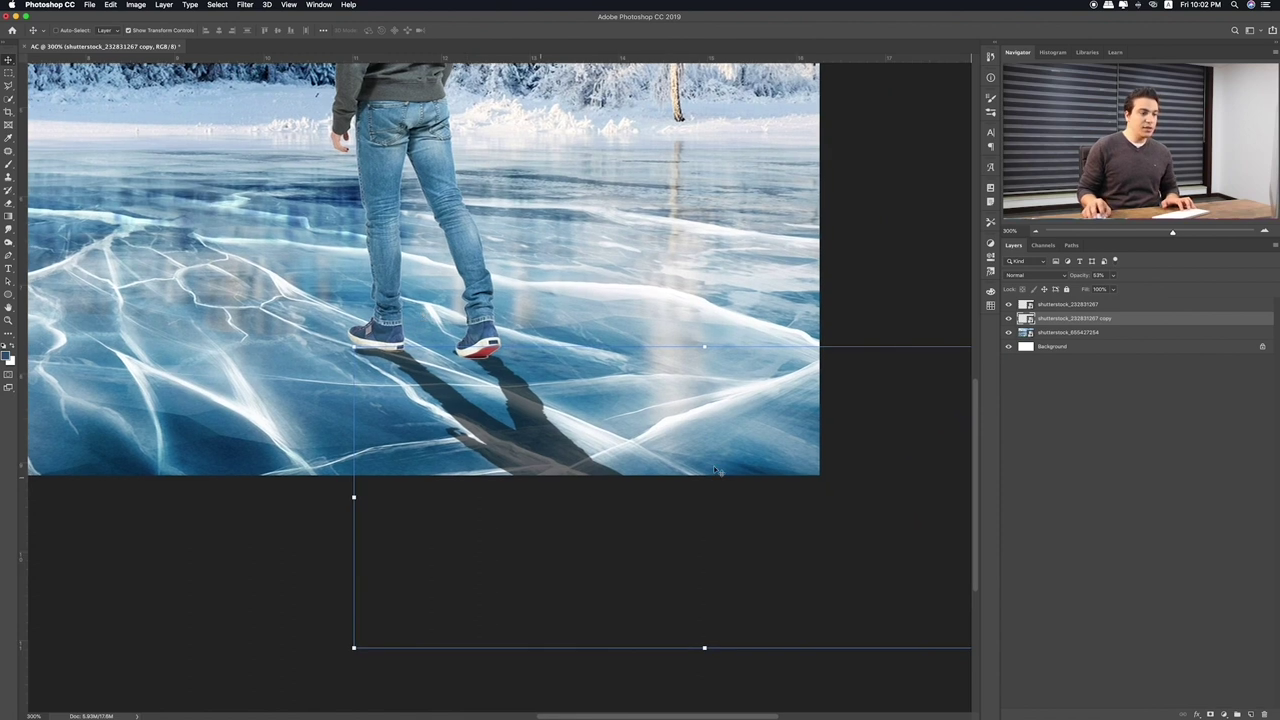
pyautogui.click(1210, 714)
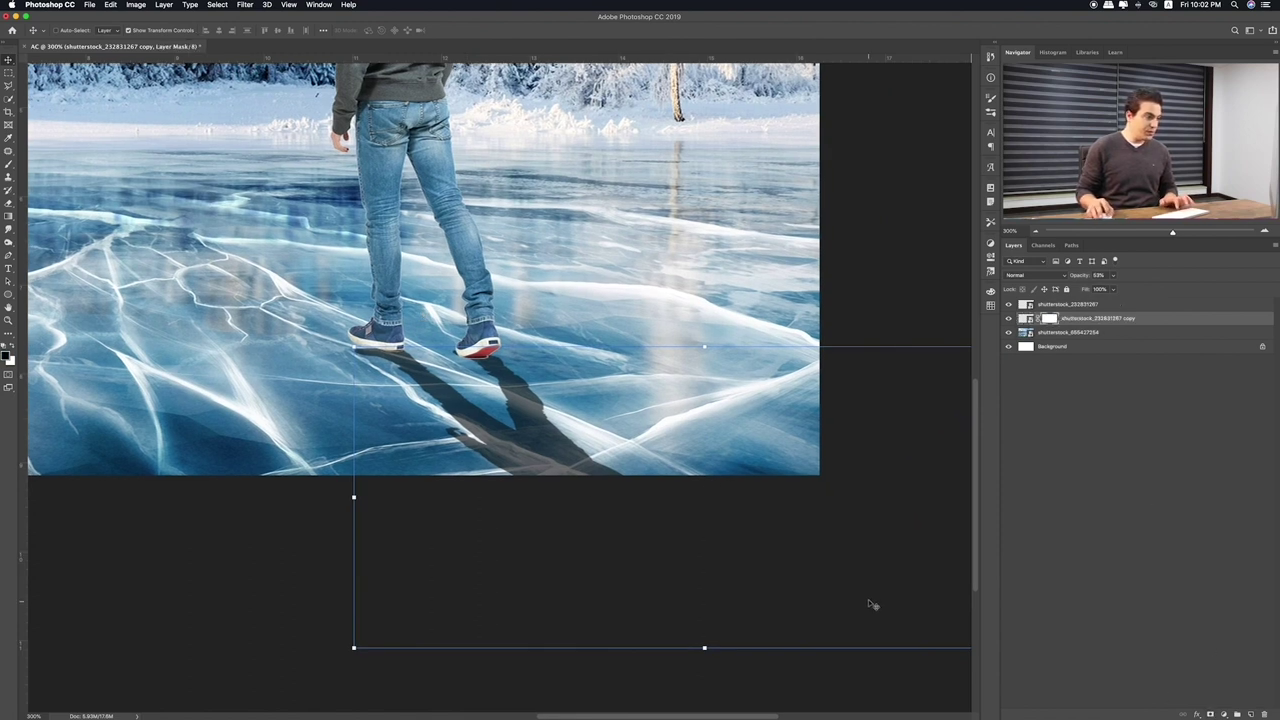
pyautogui.press('b')
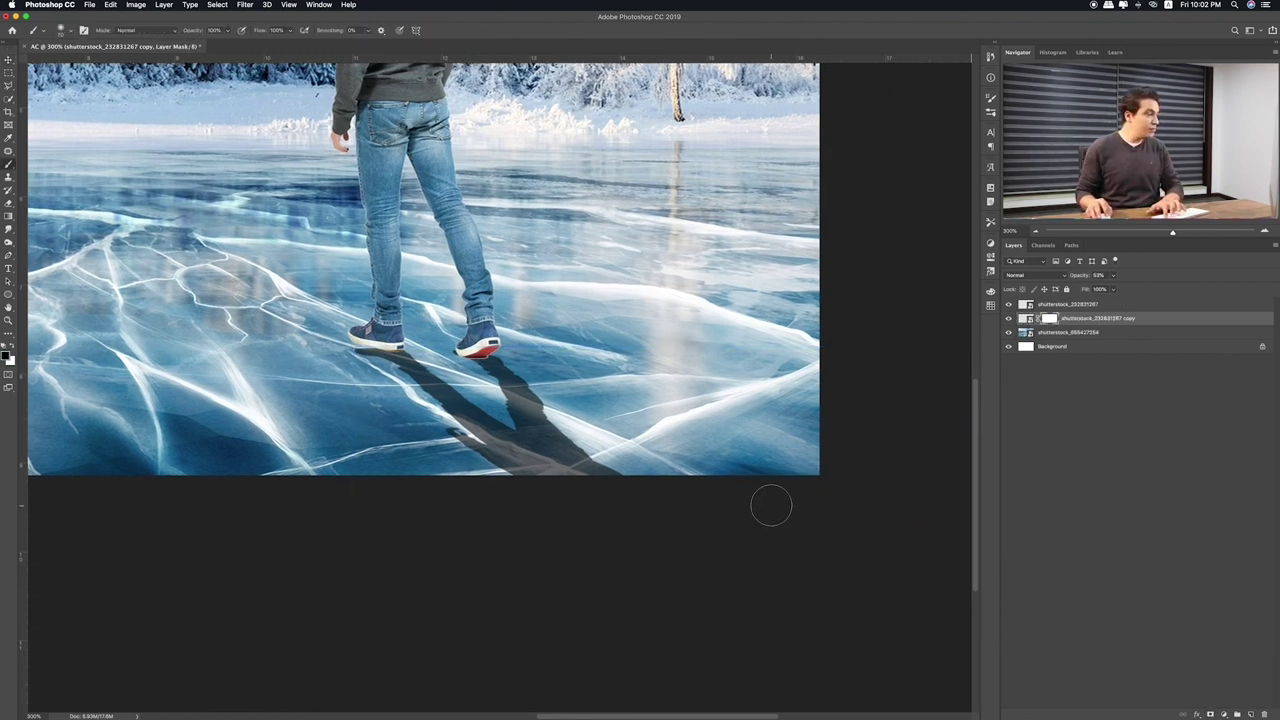
pyautogui.press(']')
pyautogui.press(']')
pyautogui.press(']')
pyautogui.press('3')
pyautogui.moveTo(755, 522)
pyautogui.mouseDown()
pyautogui.moveTo(263, 471)
pyautogui.moveTo(366, 471)
pyautogui.moveTo(226, 478)
pyautogui.moveTo(251, 457)
pyautogui.moveTo(523, 471)
pyautogui.mouseUp()
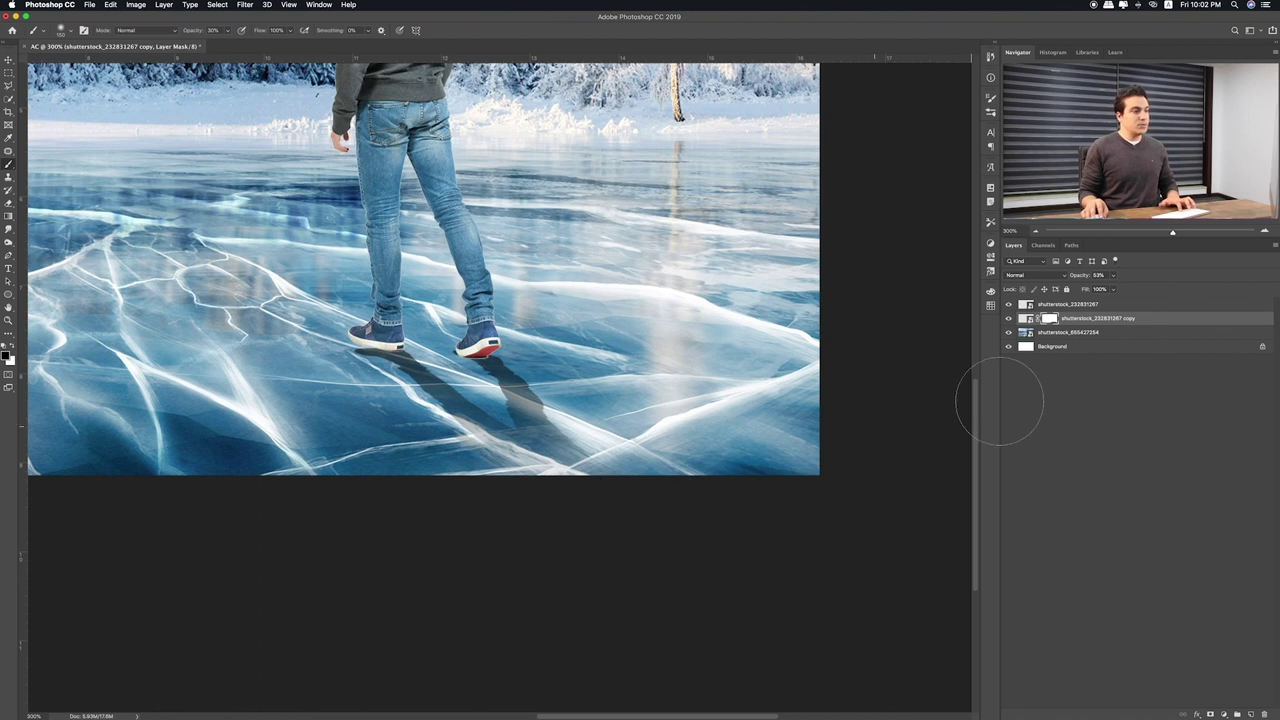
# Set the shadow layer to Overlay and apply a 1.5-pixel Gaussian Blur
pyautogui.click(1027, 318)
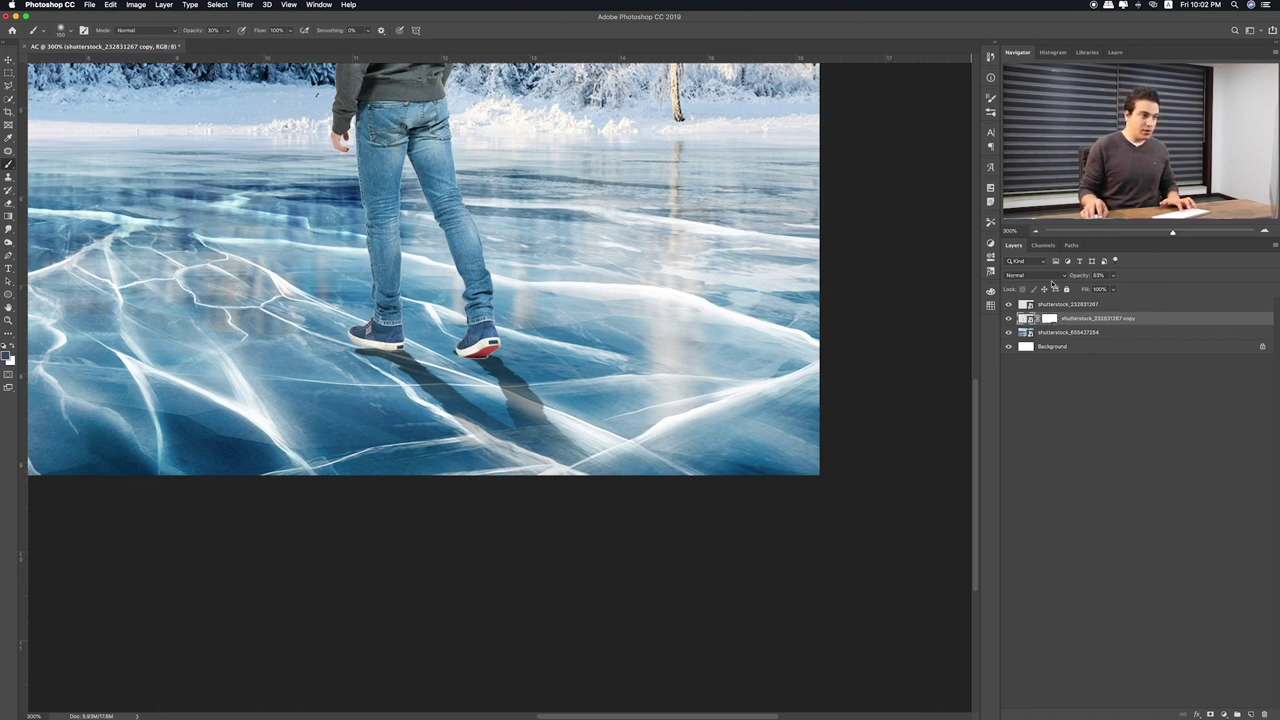
pyautogui.click(1040, 275)
pyautogui.click(1030, 380)
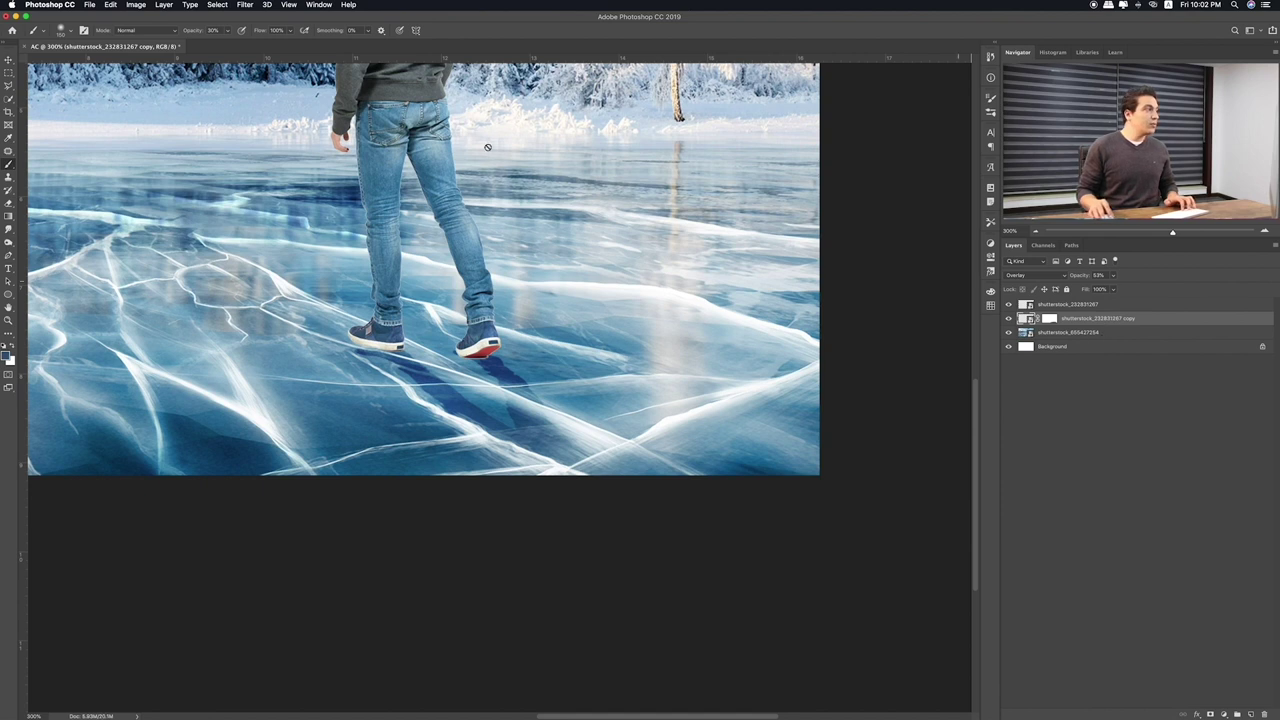
pyautogui.click(244, 4)
pyautogui.click(430, 162)
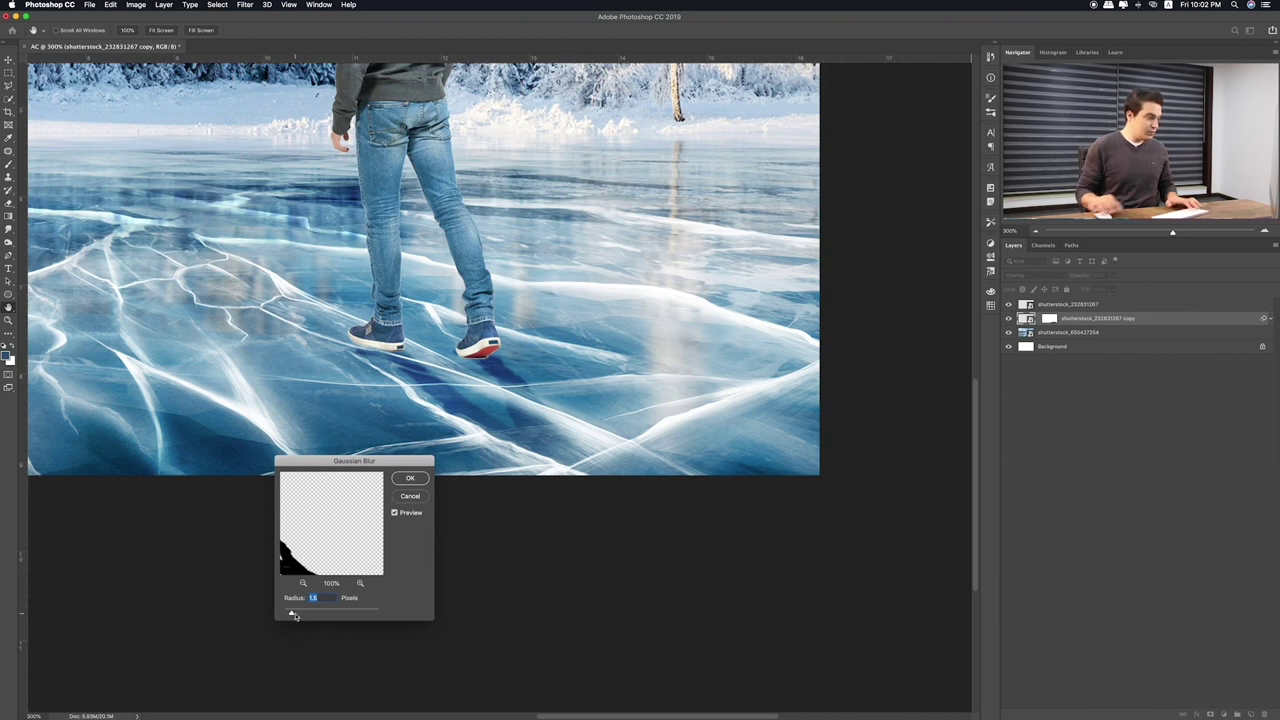
pyautogui.write('1')
pyautogui.press('Return')
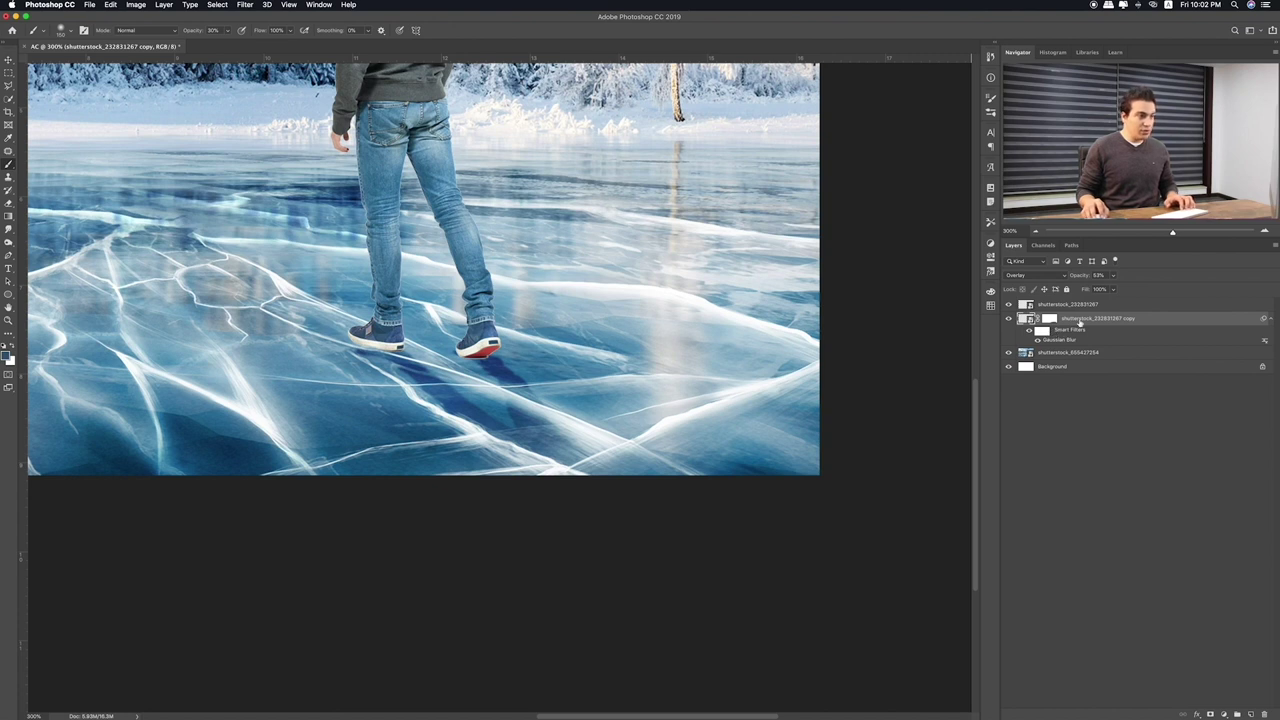
pyautogui.click(1046, 318)
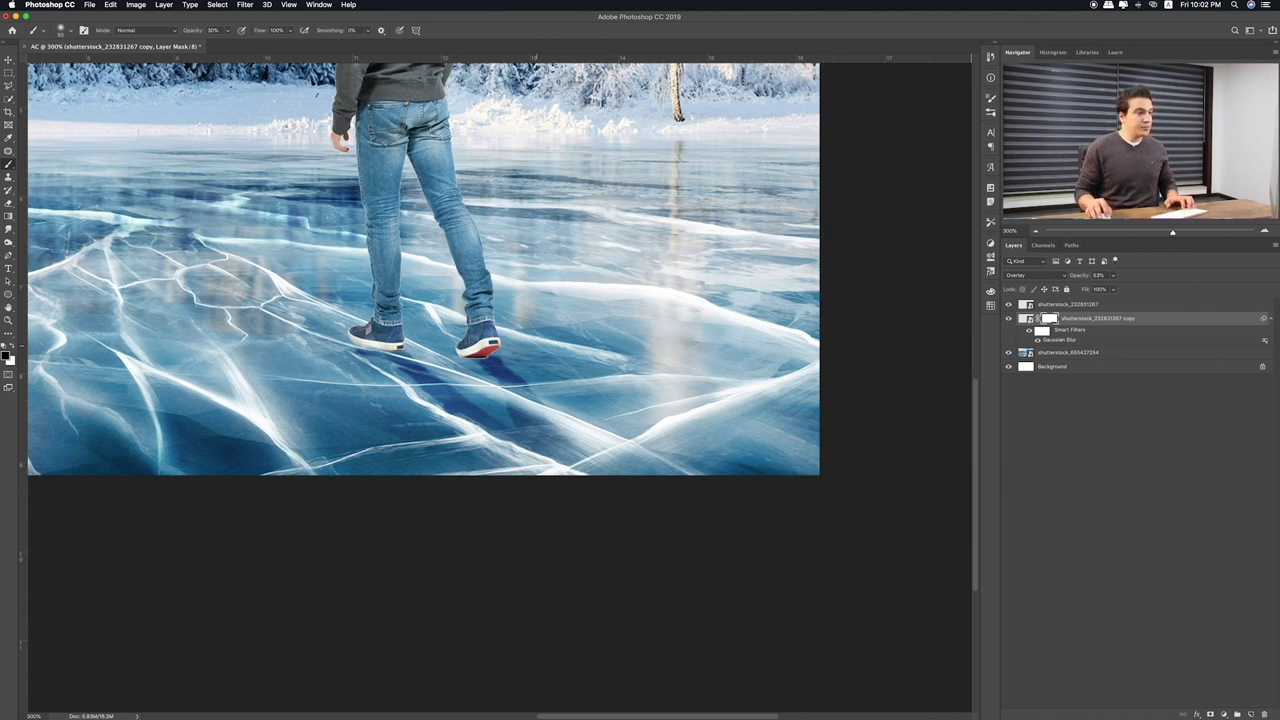
pyautogui.press('super+2')
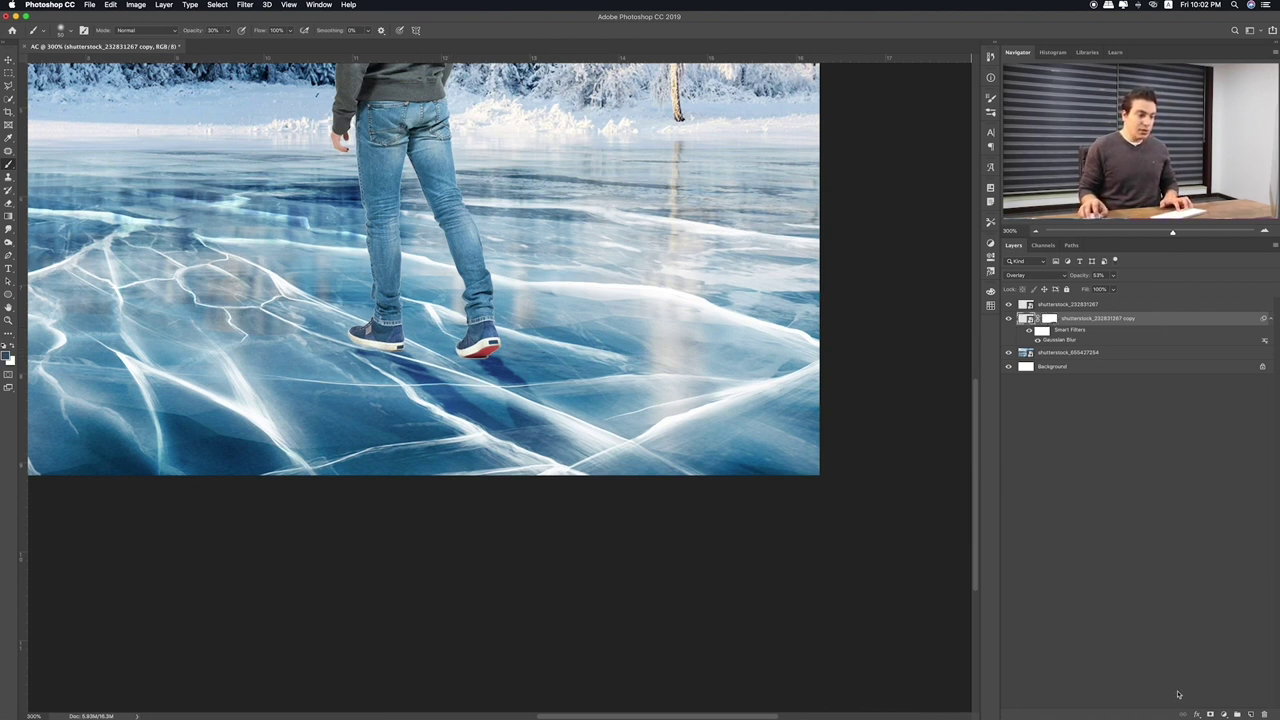
# On a new layer, paint a soft dark navy brush spot beside the man's legs
pyautogui.click(1248, 714)
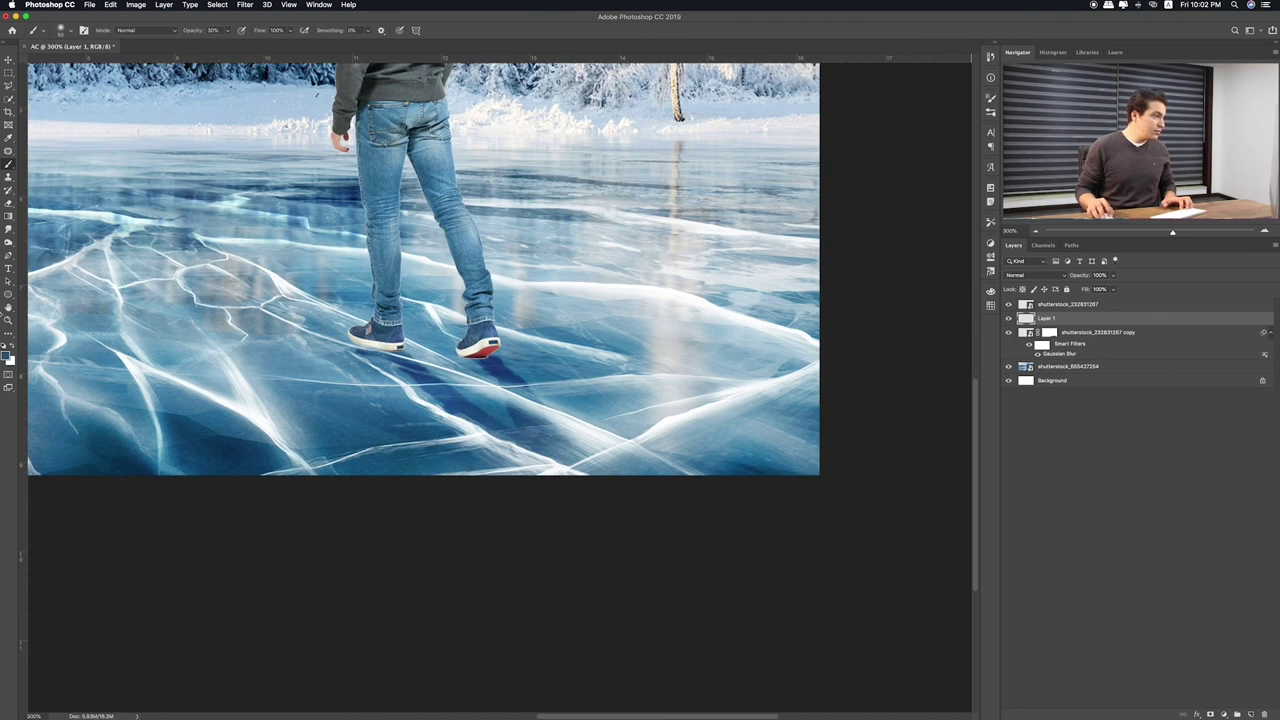
pyautogui.click(8, 357)
pyautogui.click(977, 444)
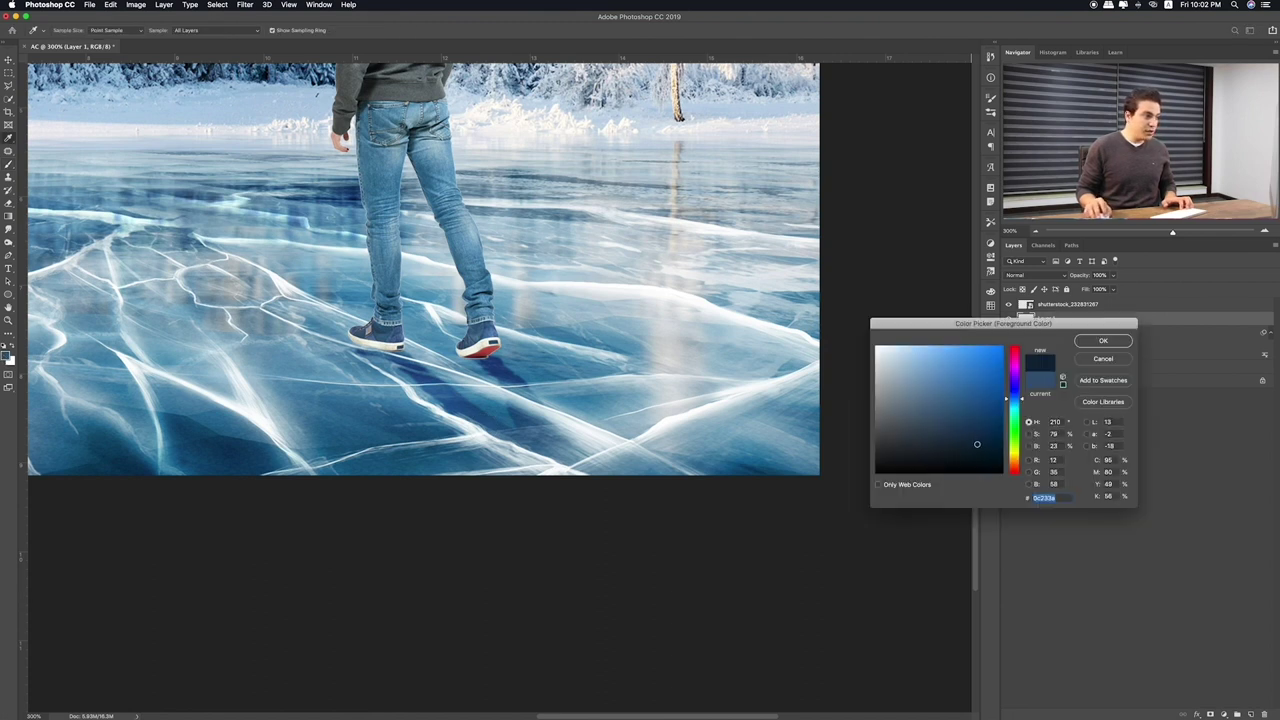
pyautogui.click(1094, 345)
pyautogui.press('b')
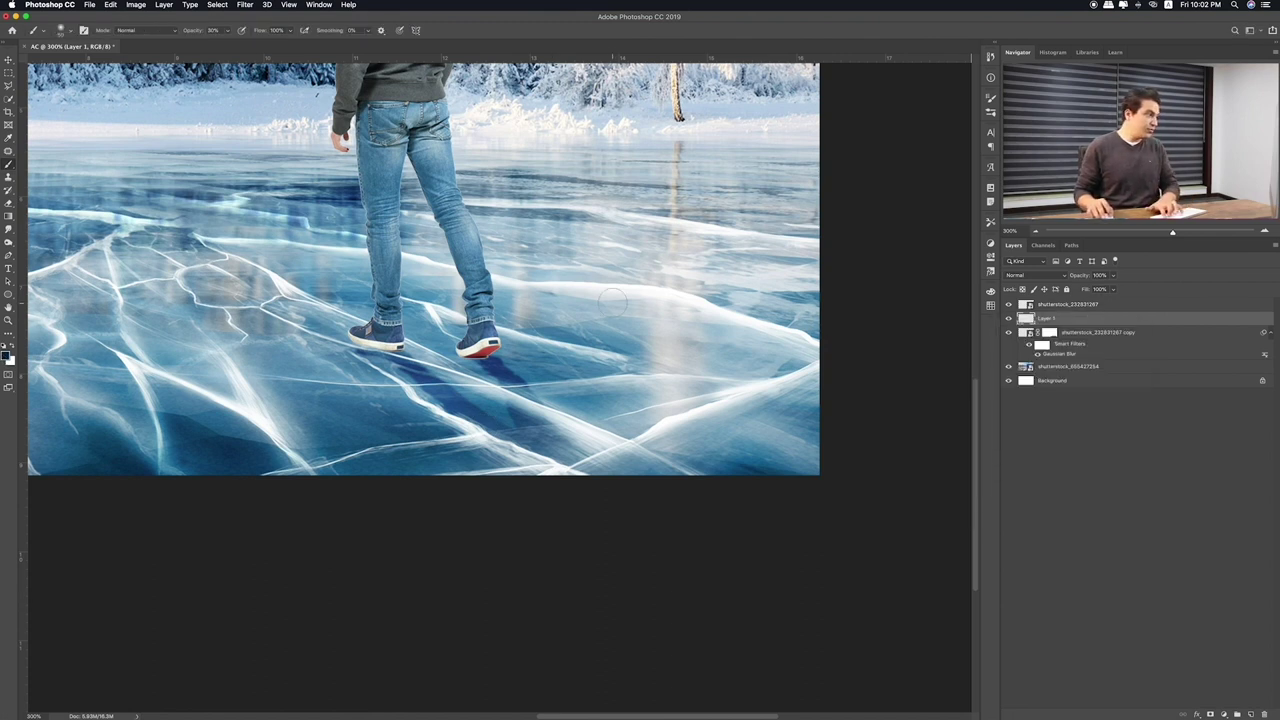
pyautogui.moveTo(275, 285)
pyautogui.mouseDown()
pyautogui.moveTo(320, 270)
pyautogui.moveTo(325, 295)
pyautogui.moveTo(296, 250)
pyautogui.moveTo(297, 288)
pyautogui.moveTo(380, 328)
pyautogui.mouseUp()
pyautogui.hotkey('ctrl', 't')
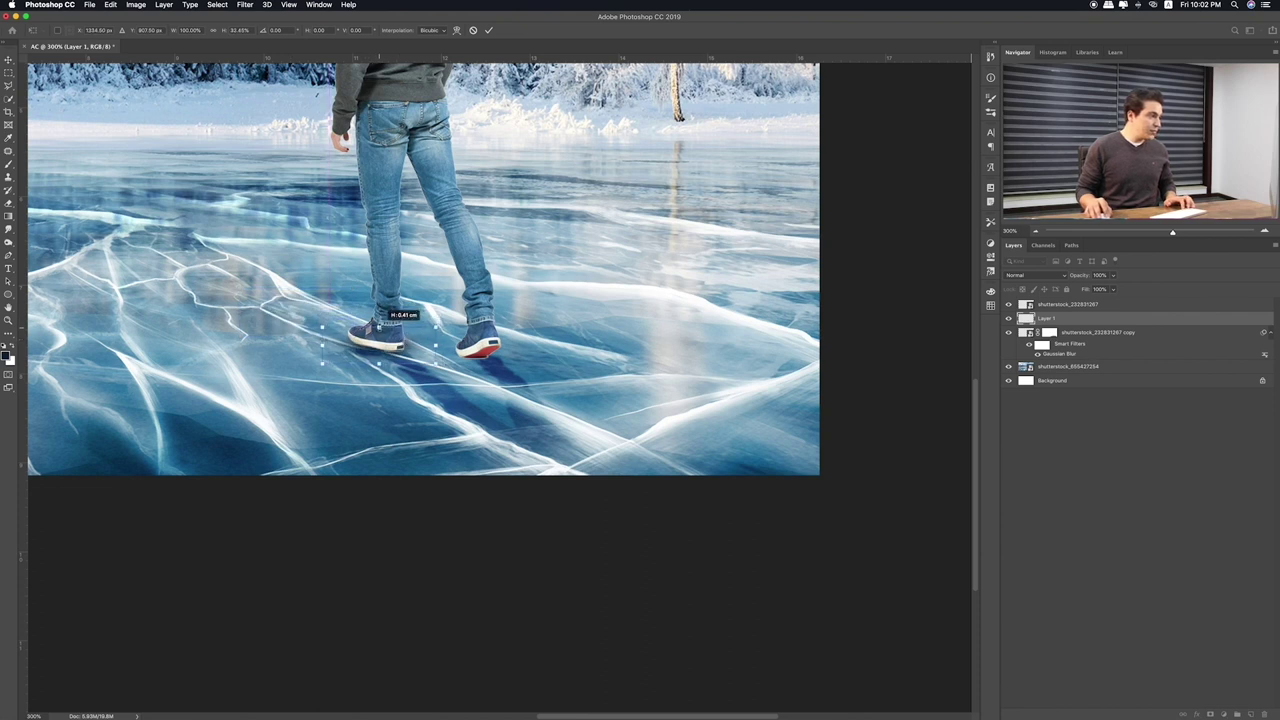
# Commit the flattened navy spot and Alt-drag a duplicate under the other shoe
pyautogui.press('Return')
pyautogui.moveTo(490, 356)
pyautogui.mouseDown()
pyautogui.moveTo(494, 366)
pyautogui.moveTo(513, 345)
pyautogui.mouseUp()
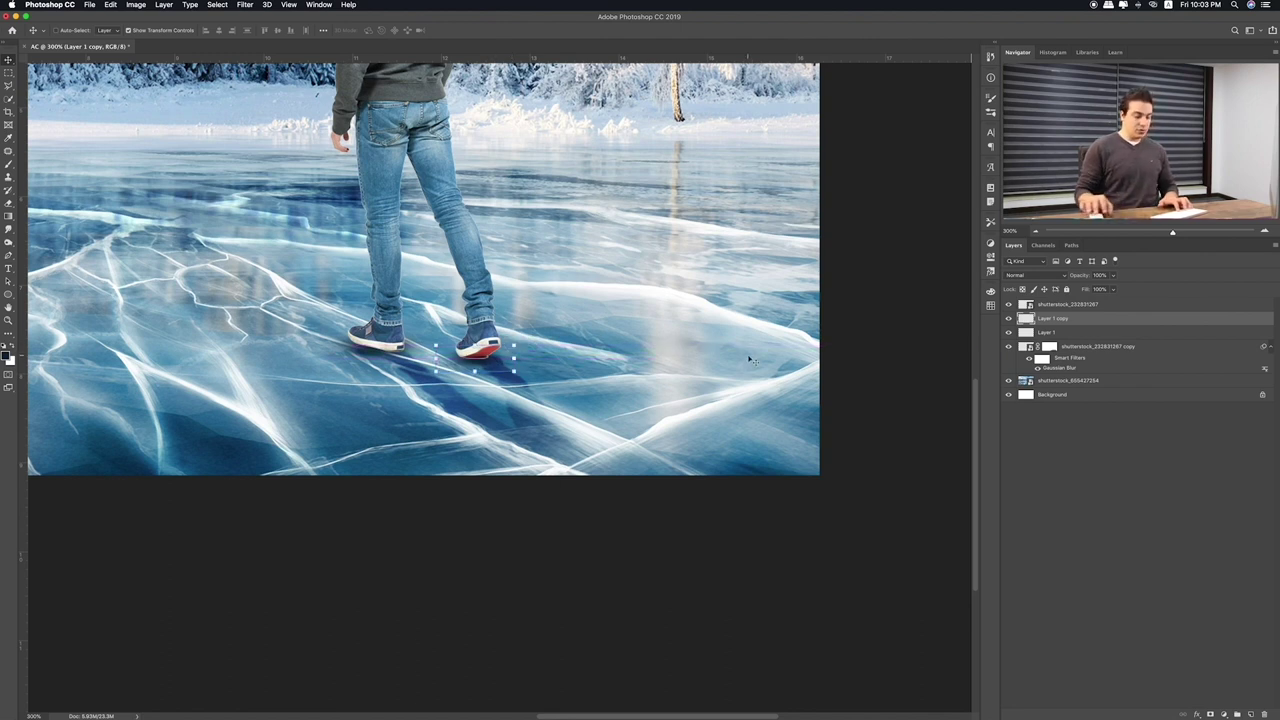
# Select both shoe-shadow layers and set their blend mode to Overlay
pyautogui.keyDown('shift'); pyautogui.click(1088, 334); pyautogui.keyUp('shift')
pyautogui.hotkey('shift', '+')
pyautogui.hotkey('shift', '+')
pyautogui.hotkey('shift', '+')
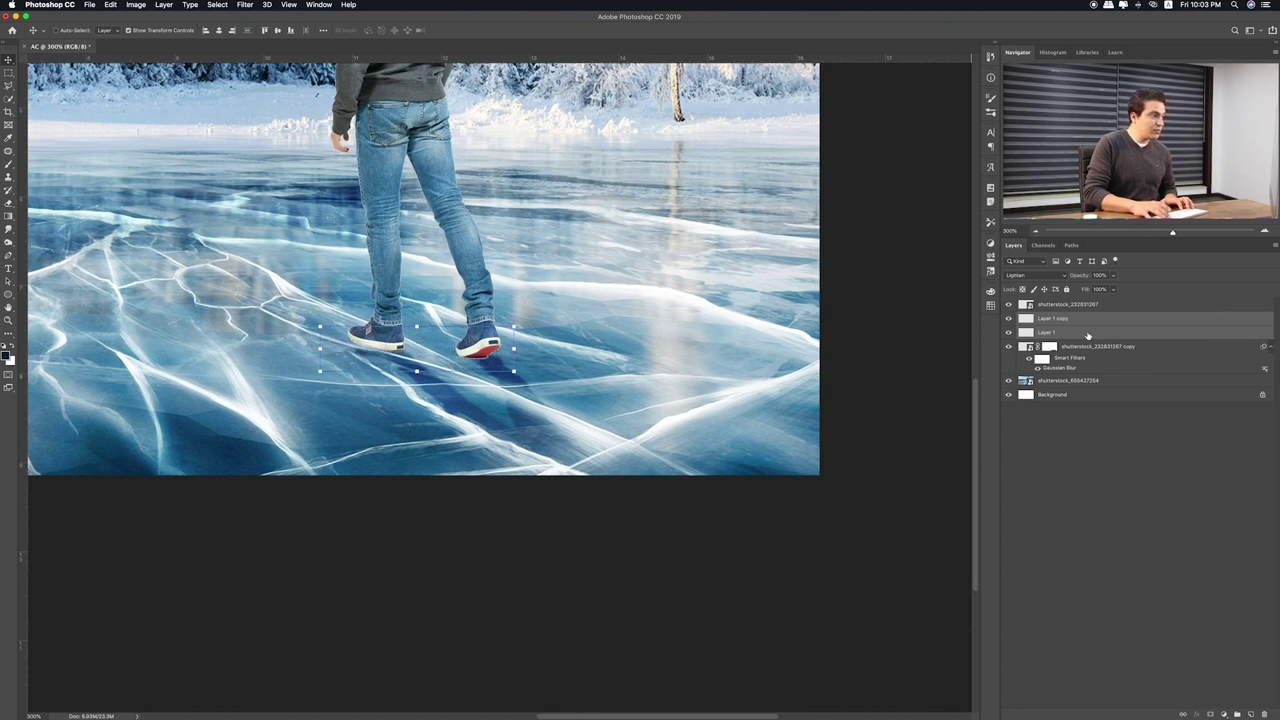
pyautogui.hotkey('shift', '+')
pyautogui.hotkey('shift', '+')
pyautogui.hotkey('shift', '+')
pyautogui.hotkey('shift', '+')
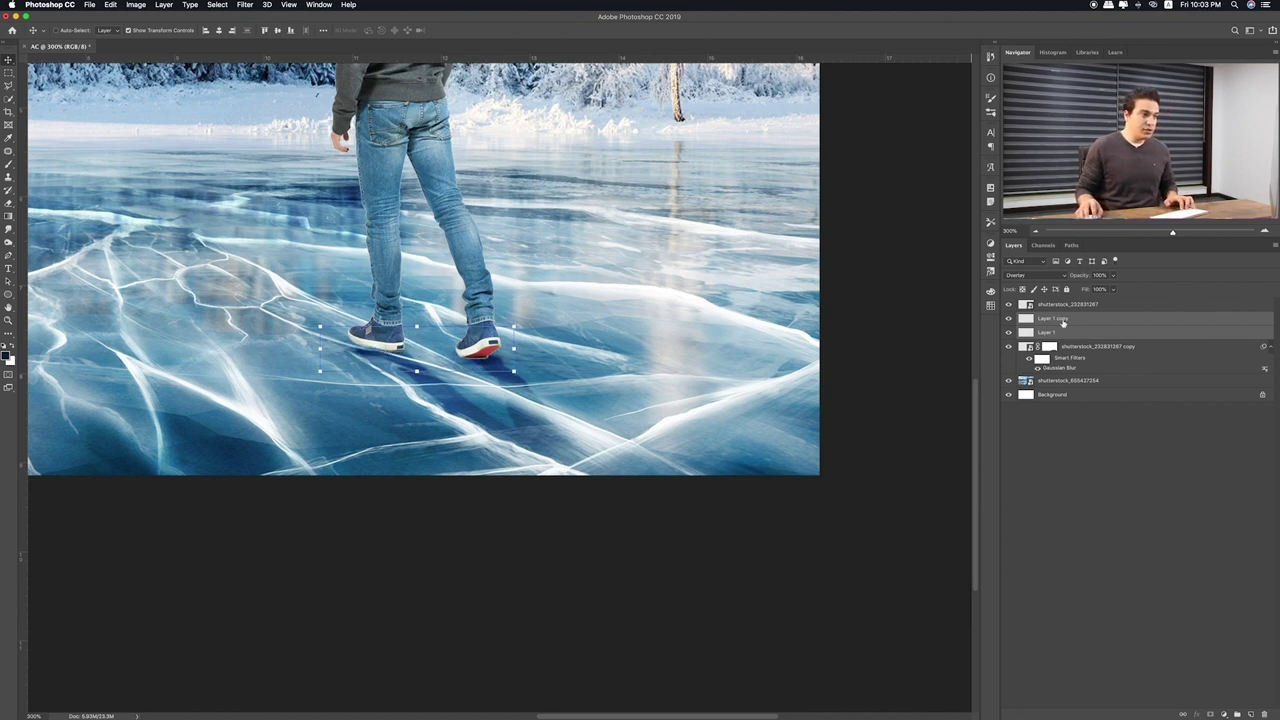
# Group the man's four layers into a group named Man and expand it
pyautogui.click(1085, 307)
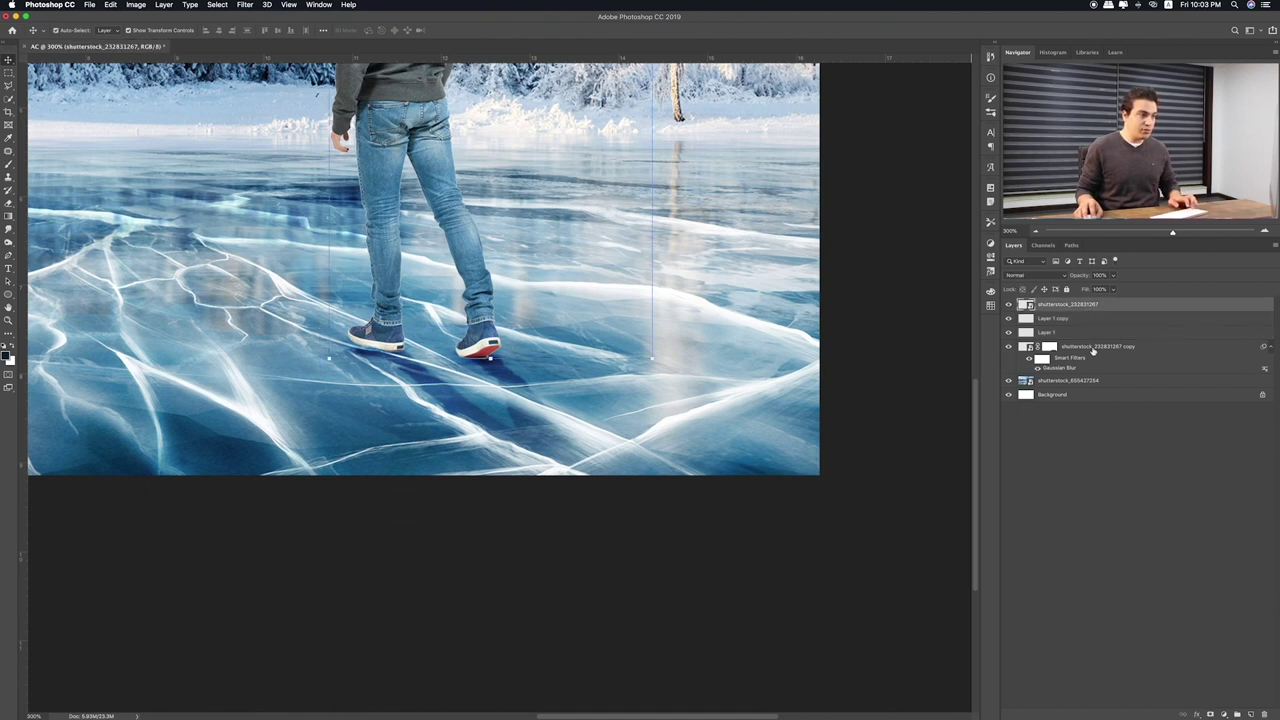
pyautogui.keyDown('shift'); pyautogui.click(1089, 349); pyautogui.keyUp('shift')
pyautogui.hotkey('ctrl', 'g')
pyautogui.write('Man')
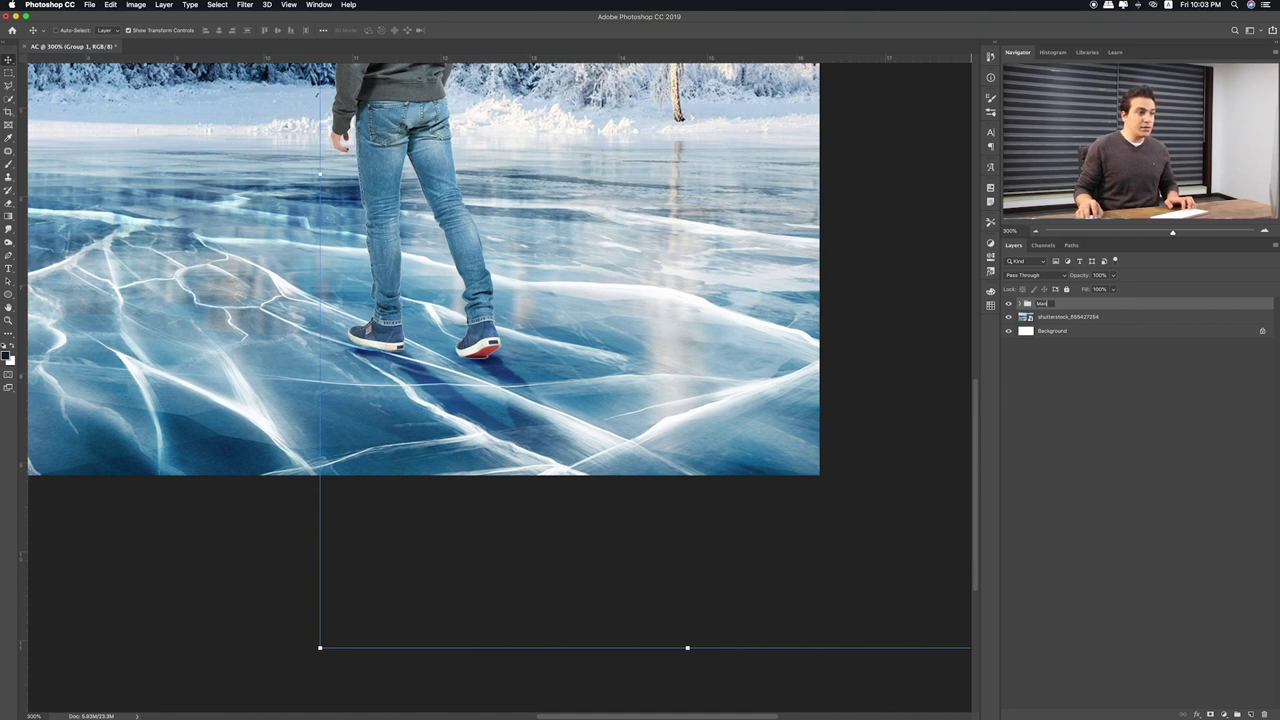
pyautogui.press('Return')
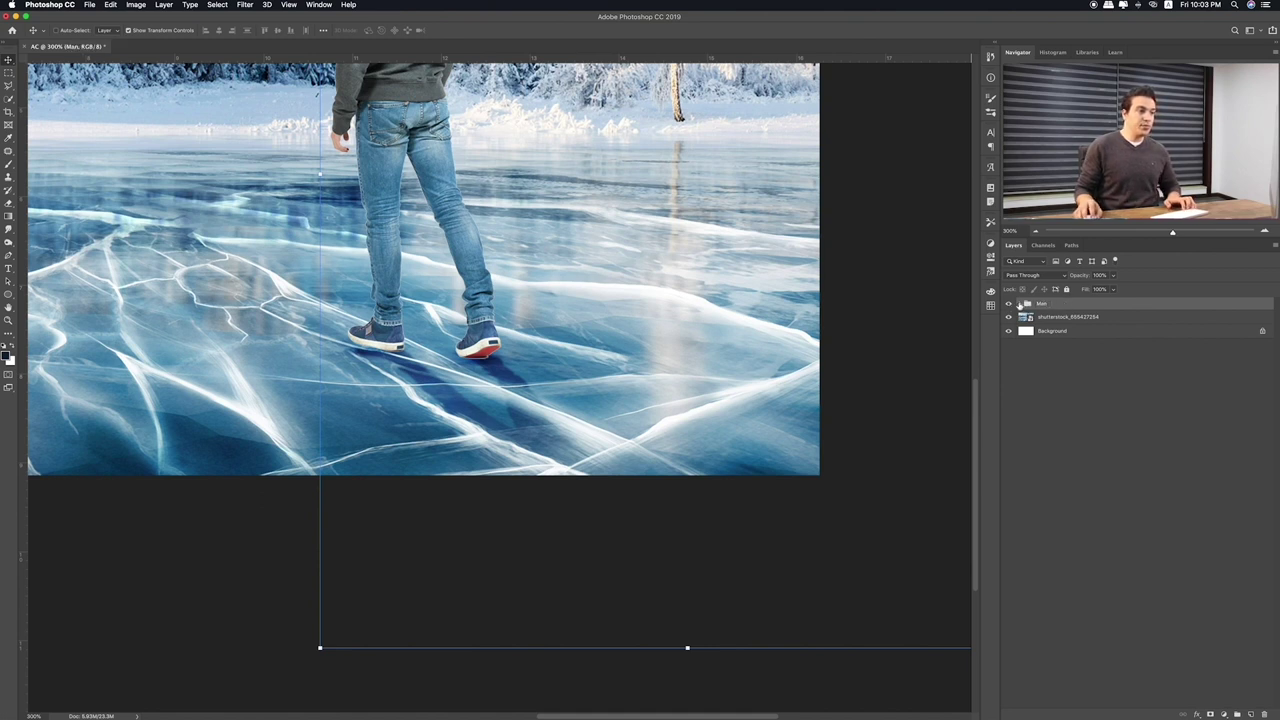
pyautogui.click(1020, 303)
pyautogui.click(1073, 316)
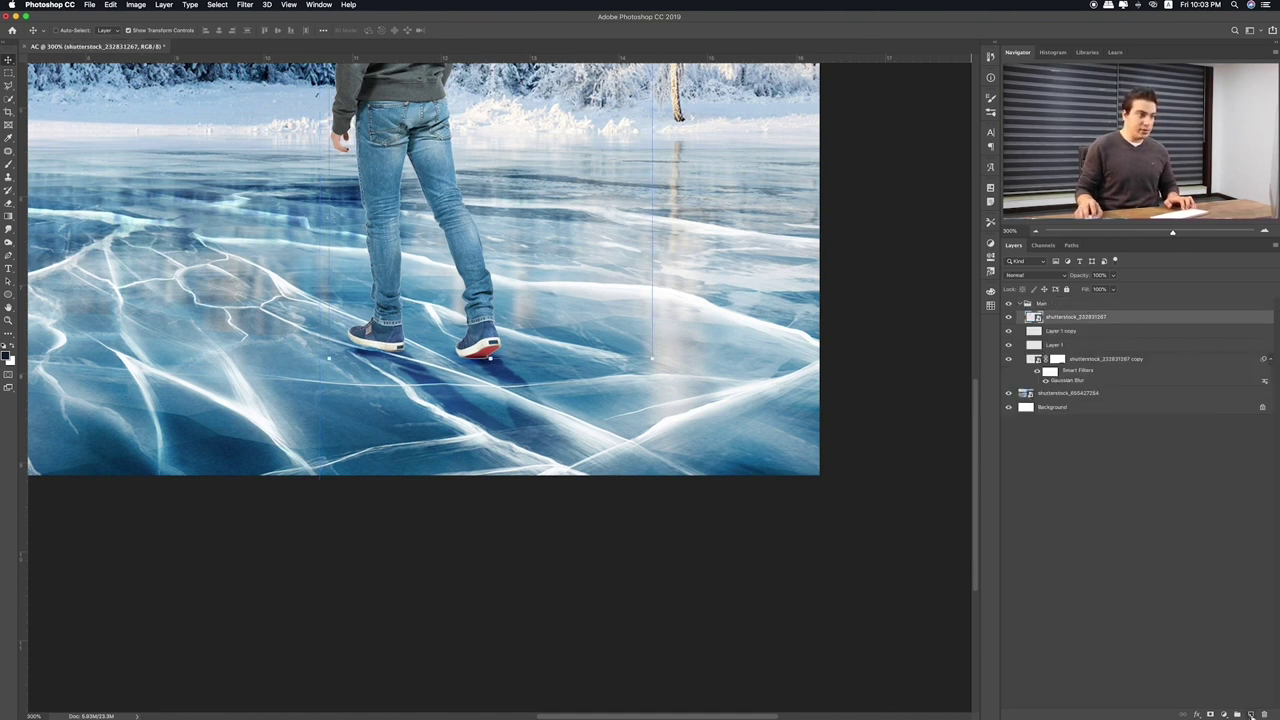
# Add a new layer clipped to the man and paint the red sole with ice-sampled colour
pyautogui.click(1250, 715)
pyautogui.keyDown('alt'); pyautogui.click(1054, 323); pyautogui.keyUp('alt')
pyautogui.press('b')
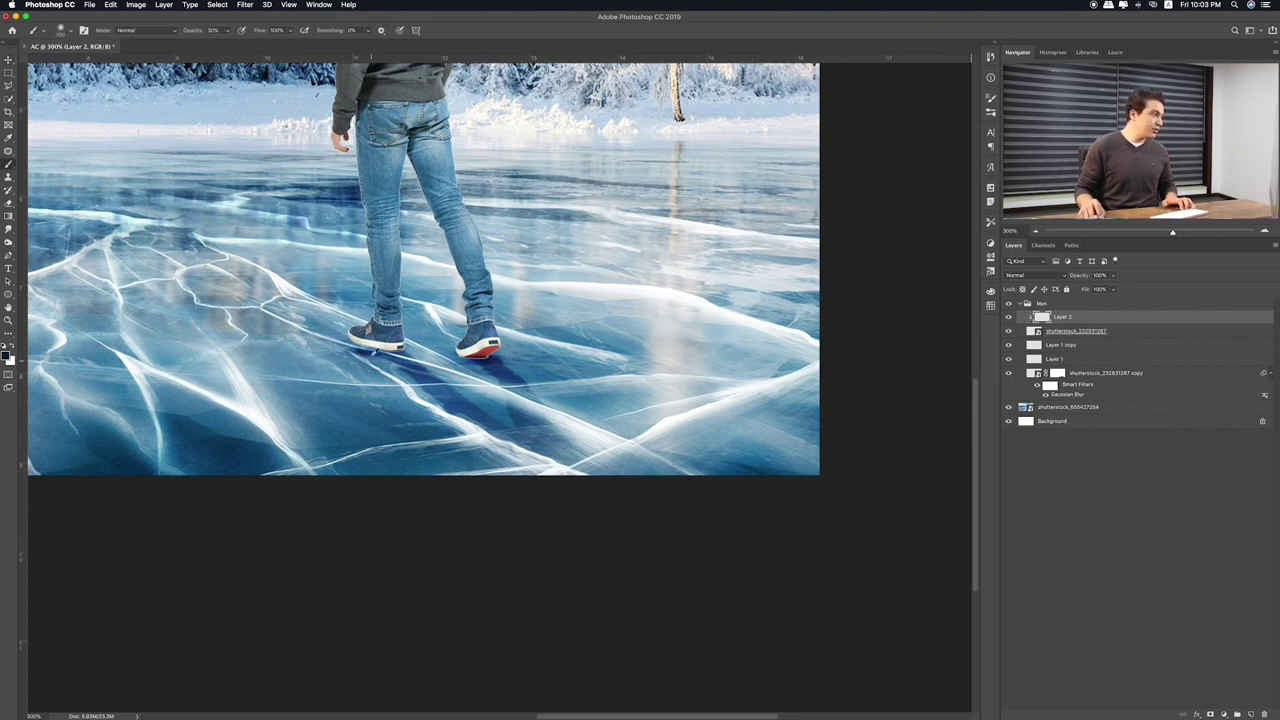
pyautogui.keyDown('alt'); pyautogui.moveTo(287, 199); pyautogui.dragTo(343, 190); pyautogui.keyUp('alt')
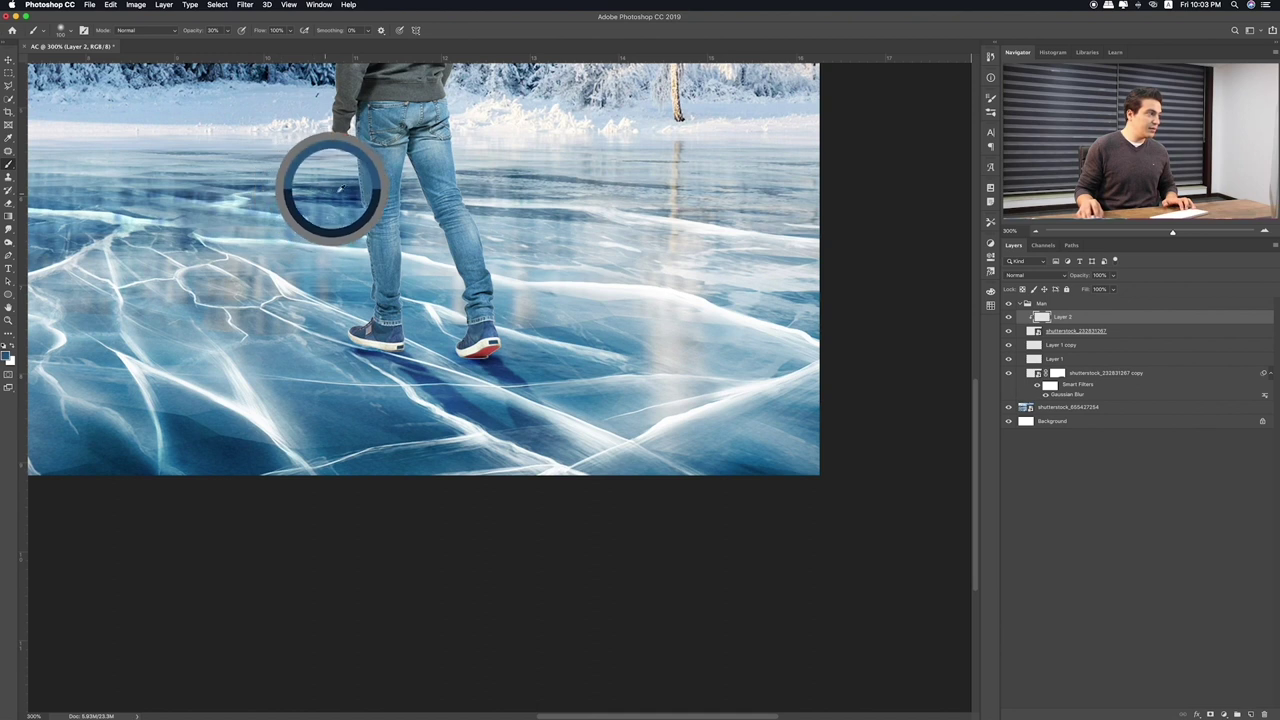
pyautogui.keyDown('alt'); pyautogui.moveTo(343, 190); pyautogui.dragTo(343, 192); pyautogui.keyUp('alt')
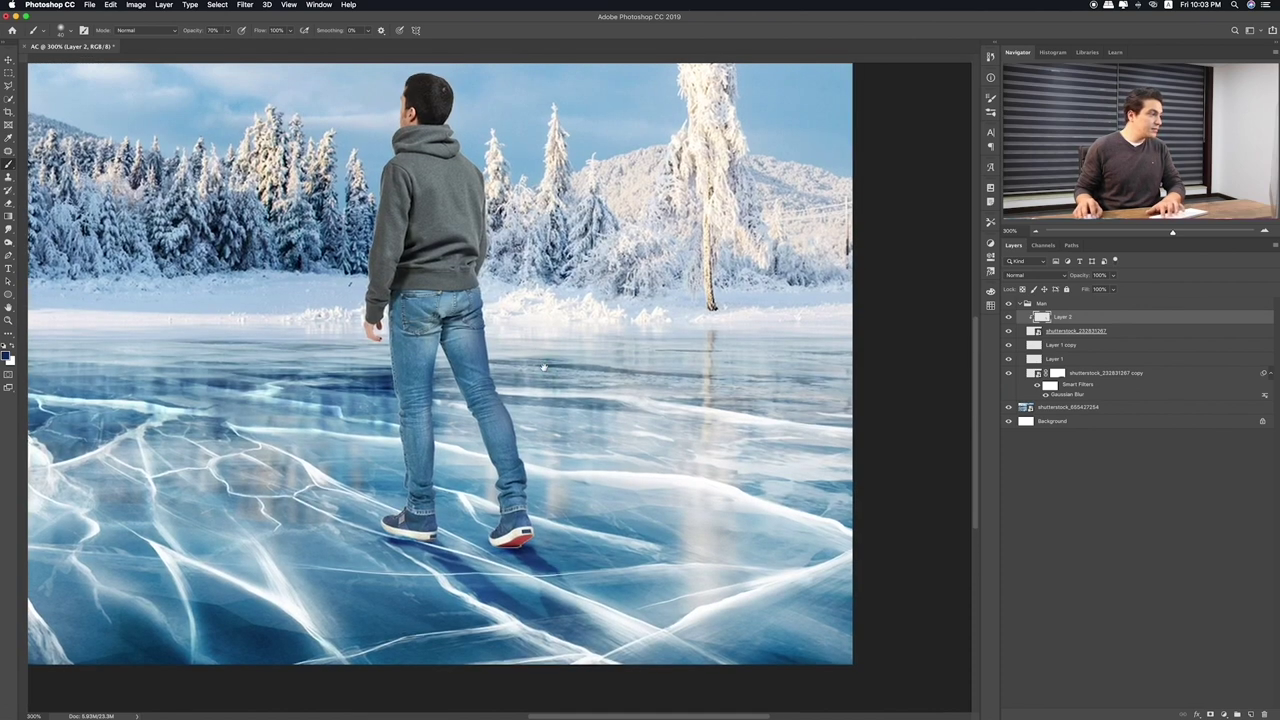
pyautogui.moveTo(430, 260); pyautogui.dragTo(512, 296)
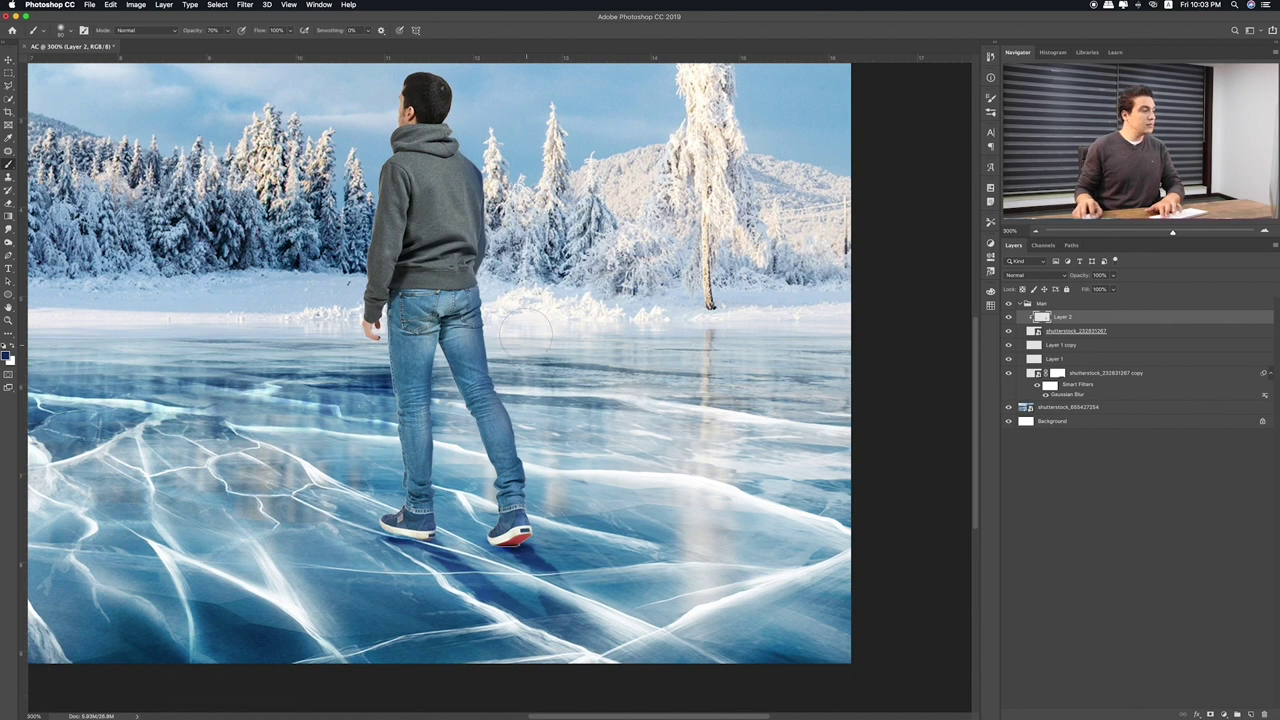
pyautogui.moveTo(645, 525); pyautogui.dragTo(638, 355)
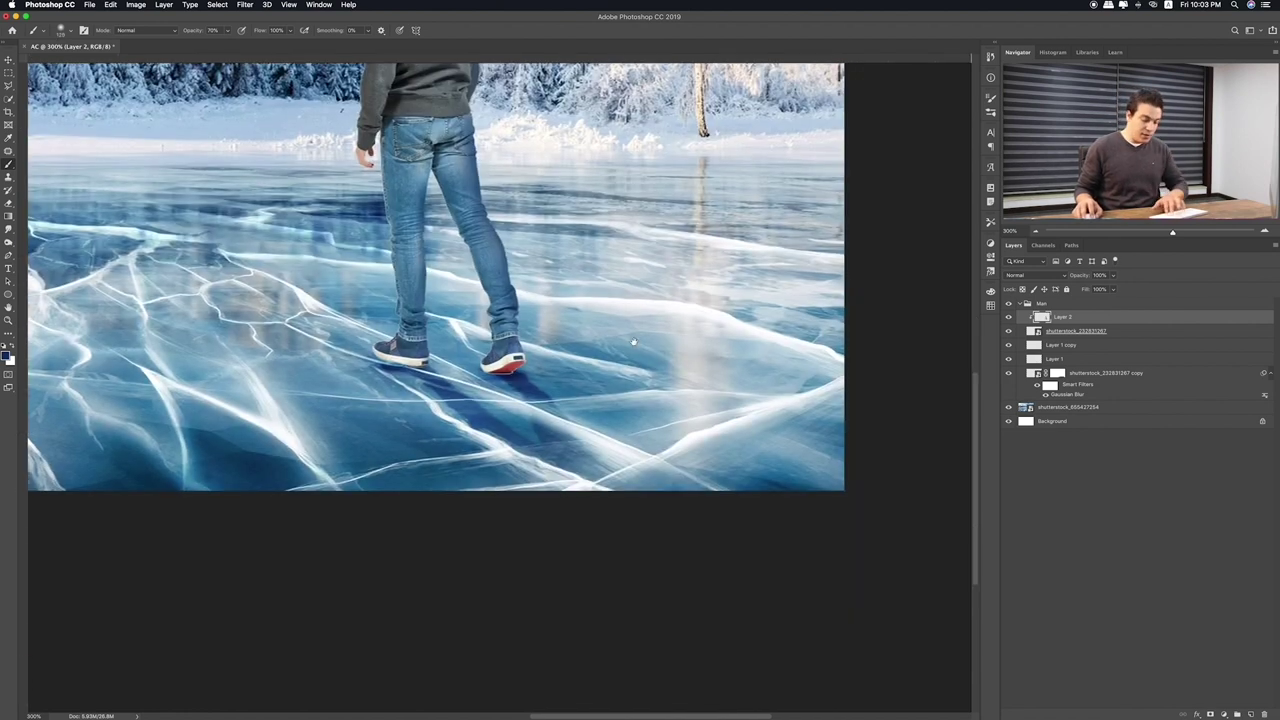
pyautogui.moveTo(484, 366); pyautogui.dragTo(522, 370)
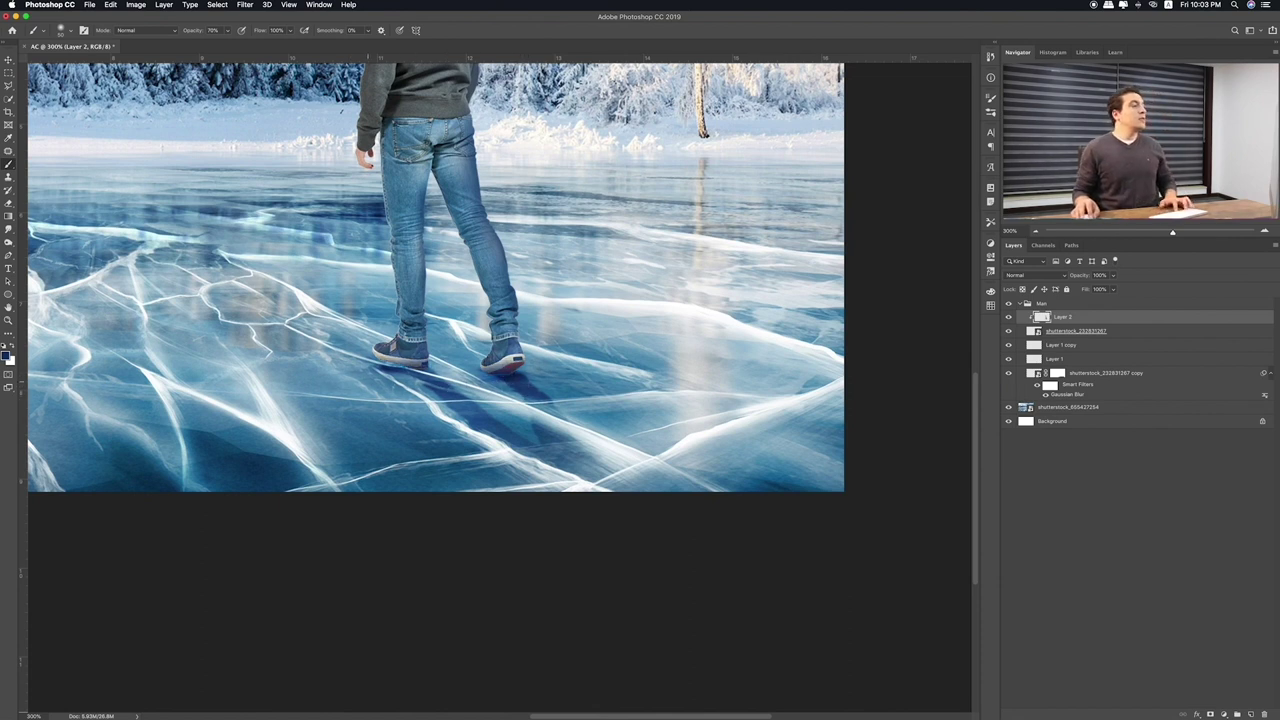
# Cycle the painted layer's blend modes, starting from Darken and ending on Darker Color
pyautogui.hotkey('ctrl', '0')
pyautogui.press('v')
pyautogui.hotkey('shift', 'alt', 'k')
pyautogui.hotkey('shift', '+')
pyautogui.hotkey('shift', '+')
pyautogui.hotkey('shift', '+')
pyautogui.hotkey('shift', '+')
pyautogui.hotkey('shift', '+')
pyautogui.hotkey('shift', '+')
pyautogui.hotkey('shift', '+')
pyautogui.hotkey('shift', '+')
pyautogui.hotkey('shift', '+')
pyautogui.hotkey('shift', '+')
pyautogui.hotkey('shift', '-')
pyautogui.hotkey('shift', '+')
pyautogui.hotkey('shift', '-')
pyautogui.hotkey('shift', '+')
pyautogui.hotkey('shift', '+')
pyautogui.hotkey('shift', '+')
pyautogui.hotkey('shift', '-')
pyautogui.hotkey('shift', '+')
pyautogui.hotkey('shift', '+')
pyautogui.hotkey('shift', '+')
pyautogui.hotkey('shift', '+')
pyautogui.hotkey('shift', '+')
pyautogui.hotkey('shift', '+')
pyautogui.hotkey('shift', '+')
pyautogui.hotkey('shift', '+')
pyautogui.hotkey('shift', '+')
pyautogui.hotkey('shift', '+')
pyautogui.hotkey('shift', '+')
pyautogui.hotkey('shift', '+')
pyautogui.hotkey('shift', '+')
pyautogui.hotkey('shift', '+')
pyautogui.hotkey('shift', '+')
pyautogui.hotkey('shift', '+')
pyautogui.hotkey('shift', '+')
pyautogui.hotkey('shift', '+')
pyautogui.hotkey('shift', '+')
pyautogui.hotkey('shift', '+')
pyautogui.hotkey('shift', '+')
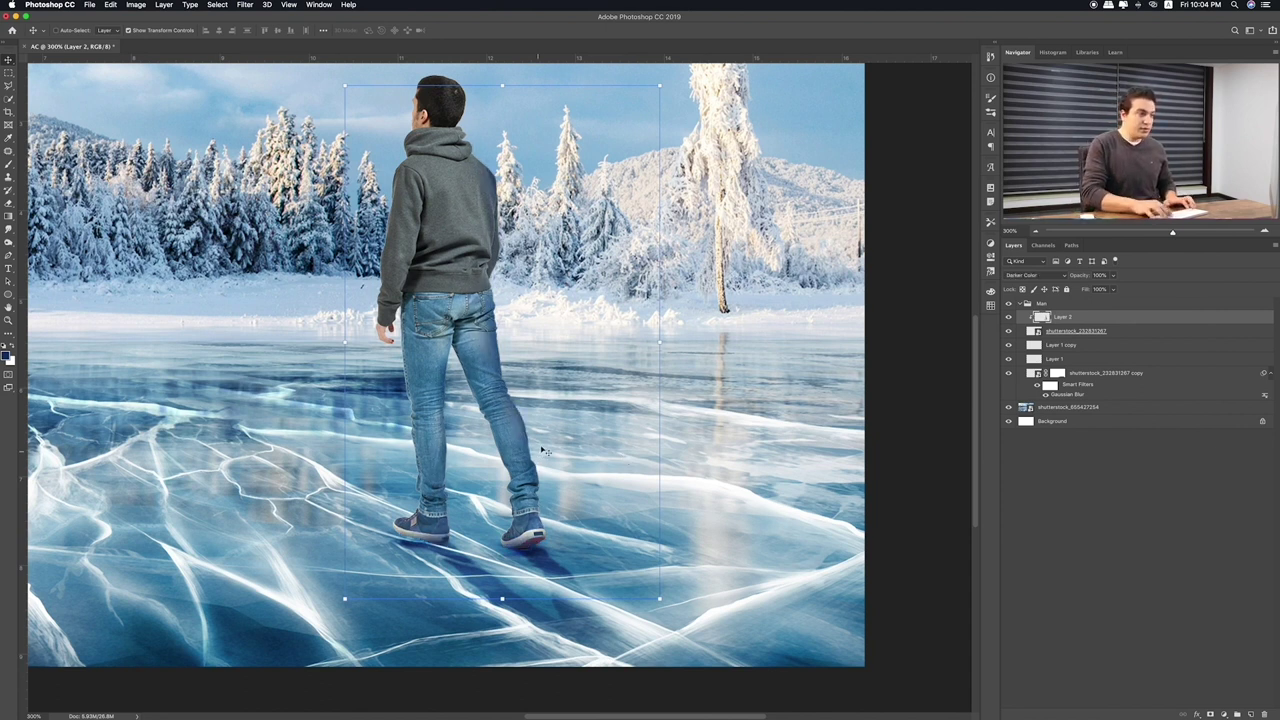
# Set Layer 2 to Linear Burn blending at 82% opacity
pyautogui.hotkey('shift', '+')
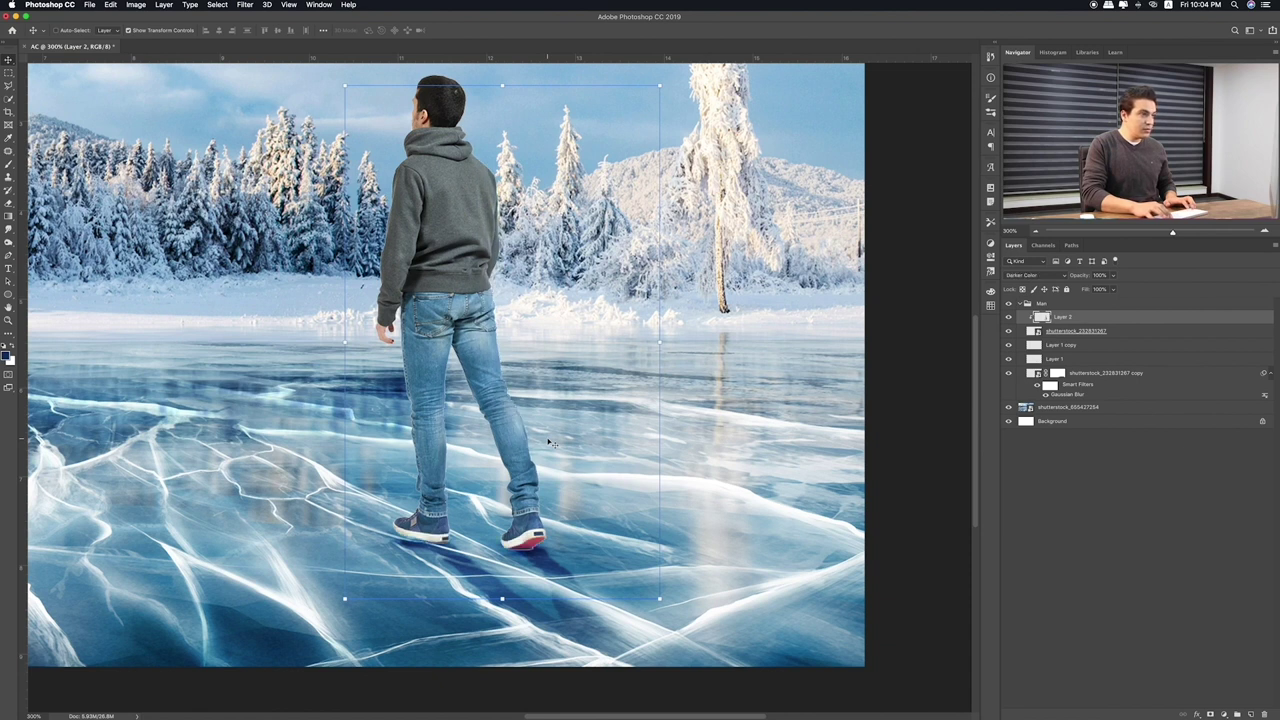
pyautogui.hotkey('shift', '-')
pyautogui.hotkey('shift', '-')
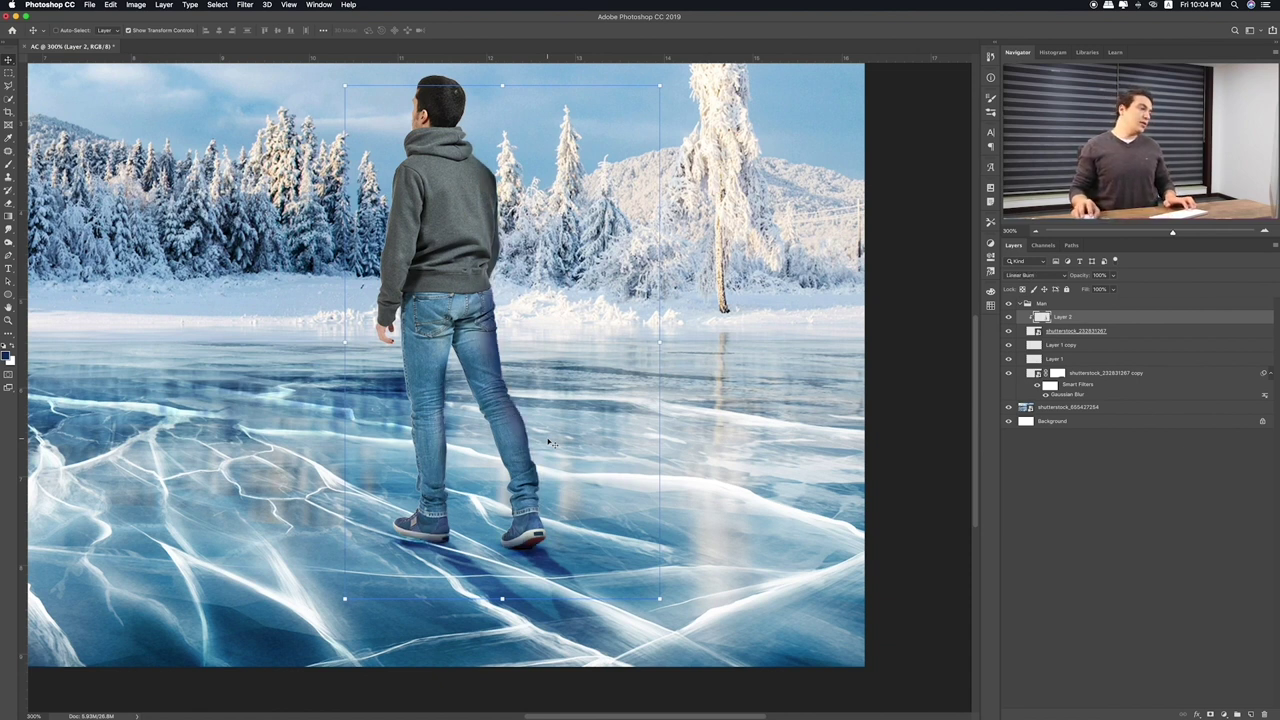
pyautogui.click(1113, 276)
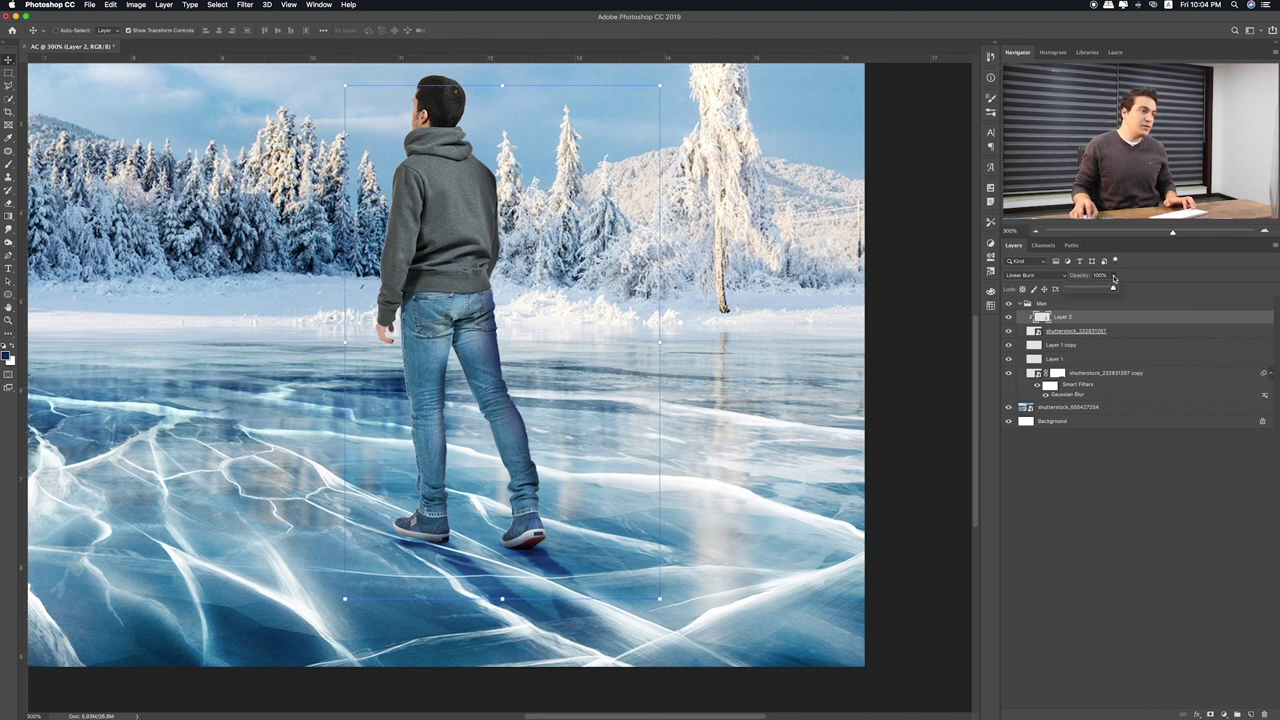
pyautogui.moveTo(1105, 289); pyautogui.dragTo(1103, 289)
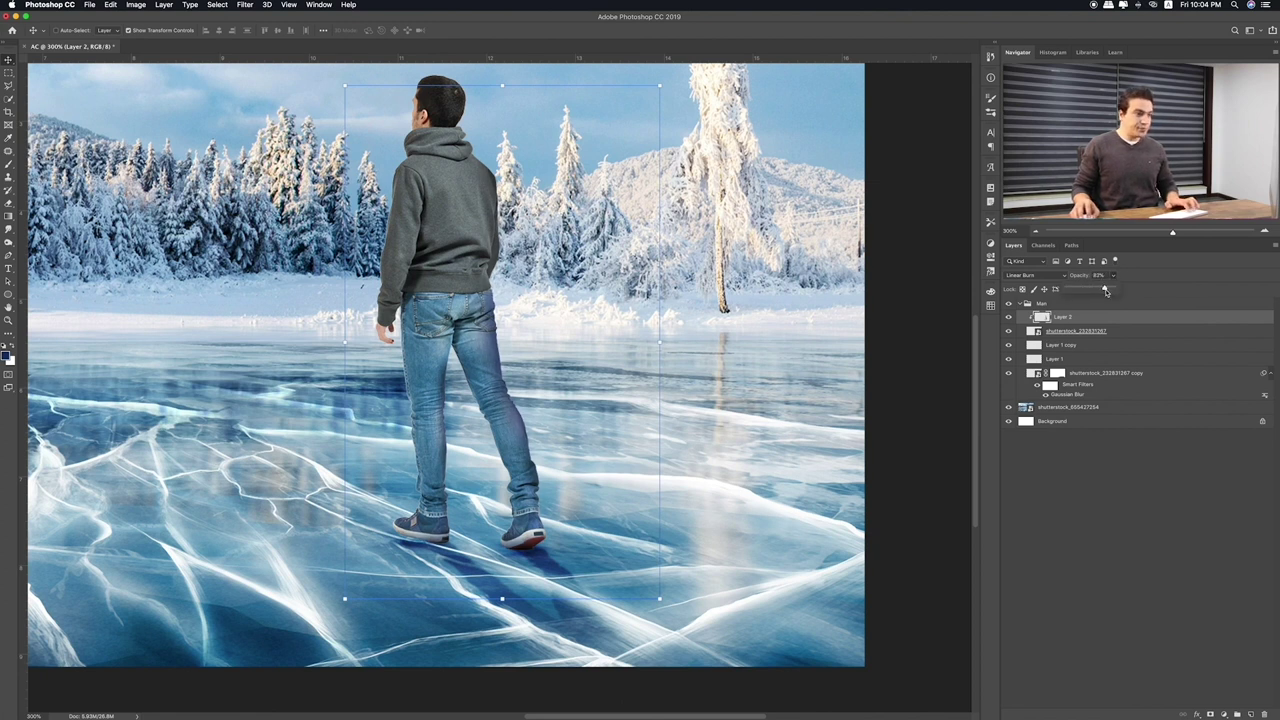
pyautogui.press('e')
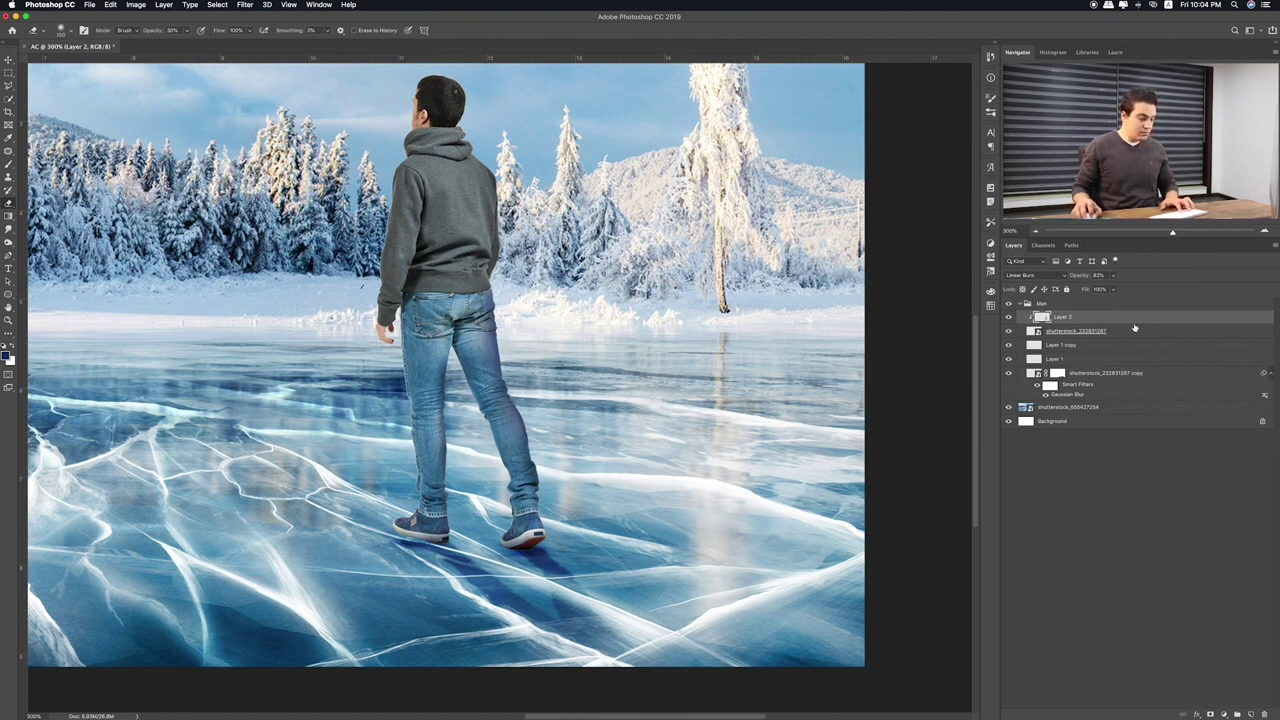
# Test a dark shadow stroke on the hoodie, undo it, and set brush opacity to 20%
pyautogui.press('b')
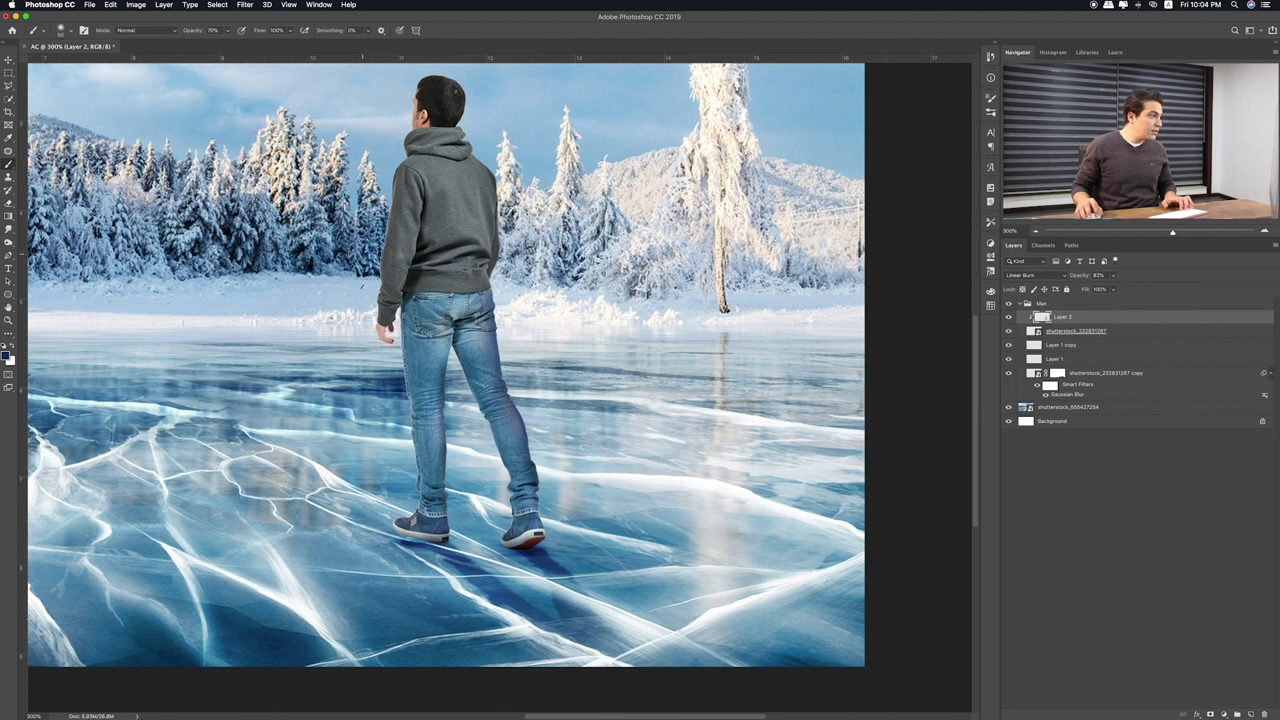
pyautogui.moveTo(492, 252); pyautogui.dragTo(476, 276)
pyautogui.hotkey('ctrl', 'z')
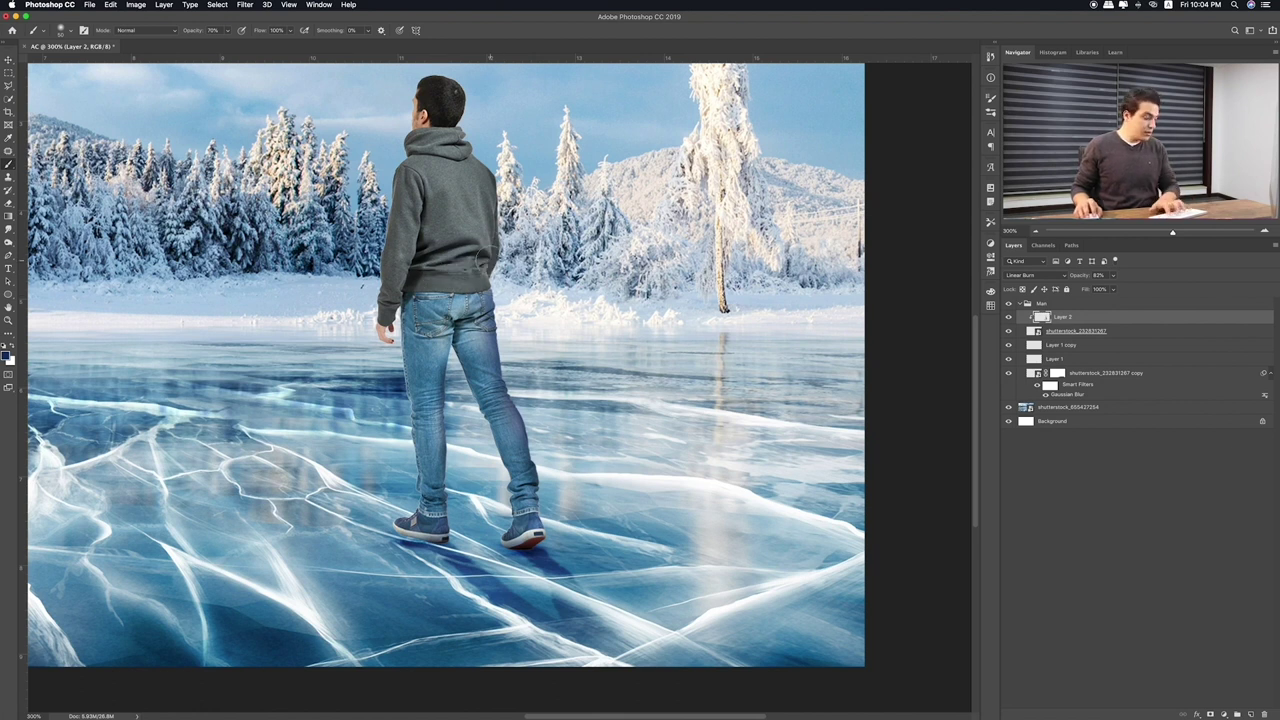
pyautogui.press('2')
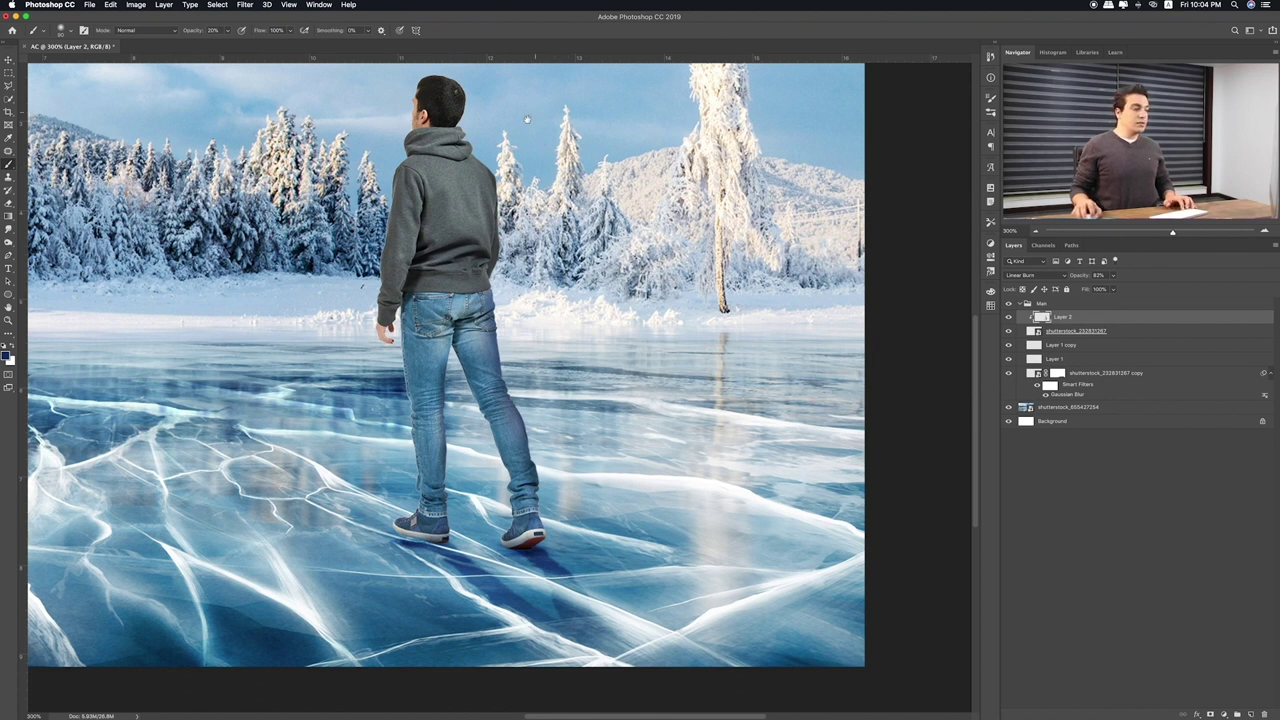
pyautogui.scroll(5, 549, 105)
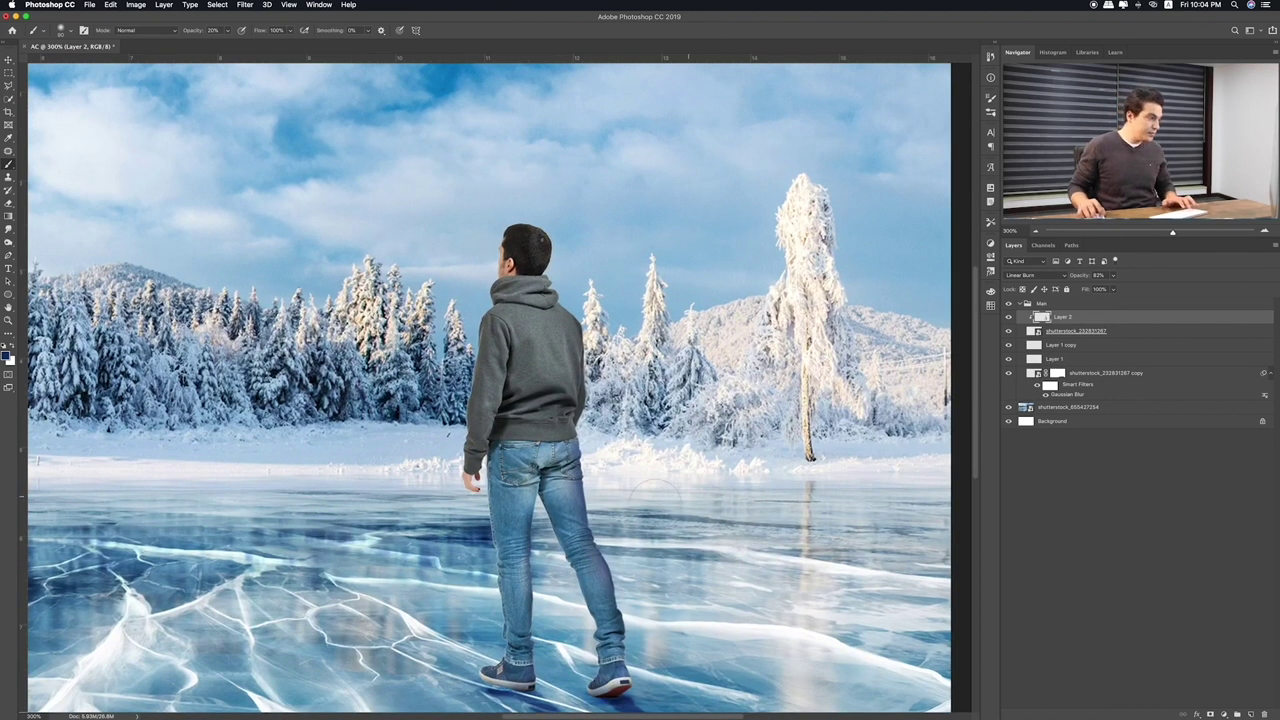
pyautogui.press('e')
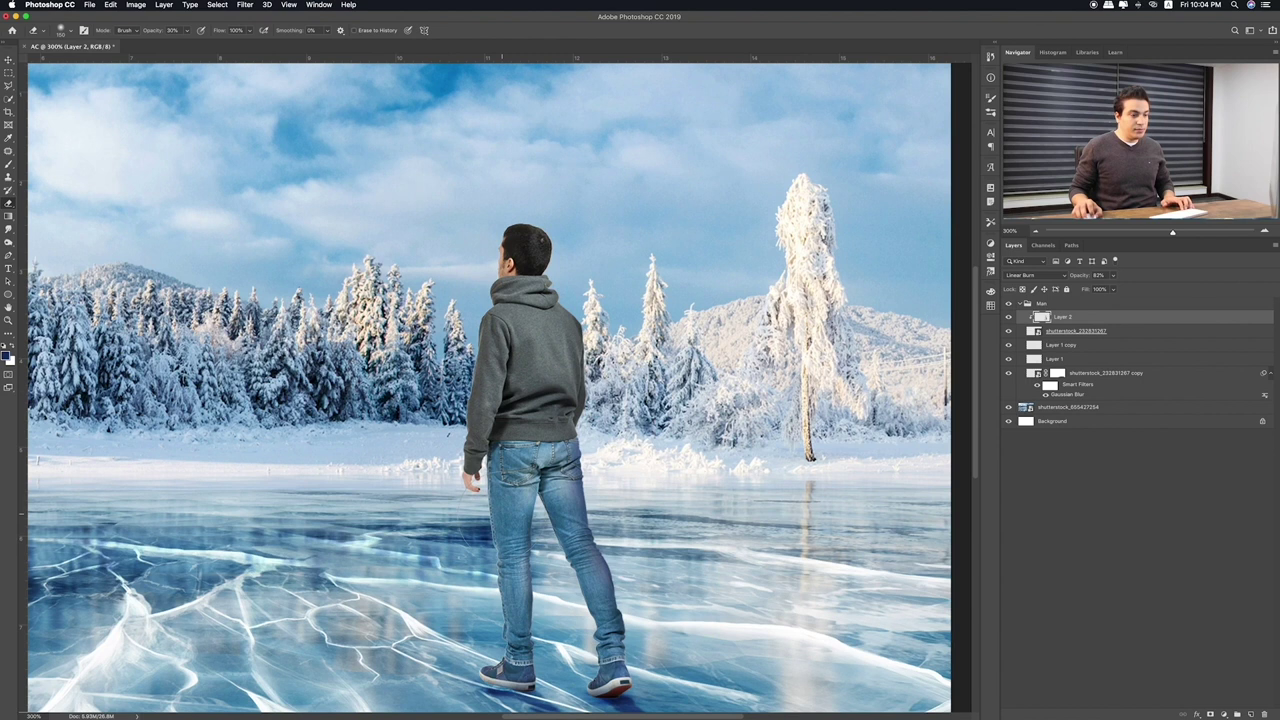
# Add a new Layer 3 clipped to Layer 2 and target it with a 100% opacity brush
pyautogui.click(1252, 713)
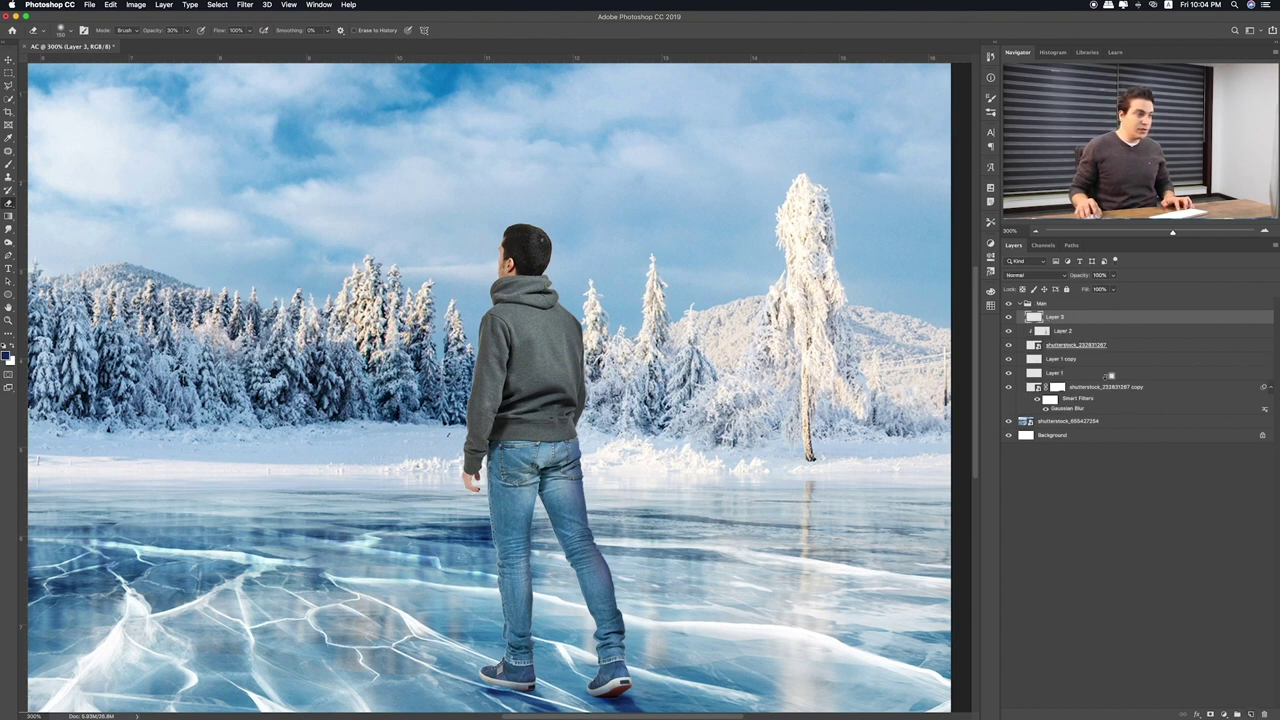
pyautogui.keyDown('alt'); pyautogui.click(1100, 323); pyautogui.keyUp('alt')
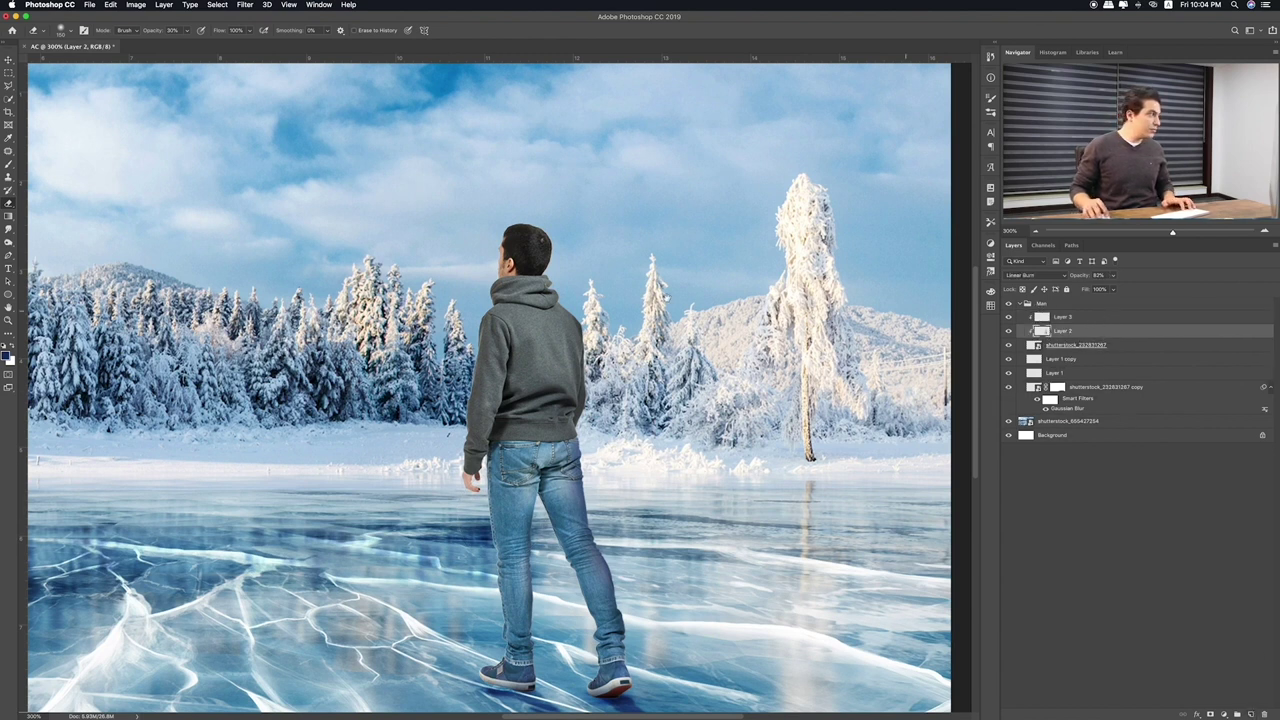
pyautogui.click(1100, 330)
pyautogui.moveTo(669, 297); pyautogui.dragTo(625, 289)
pyautogui.press('b')
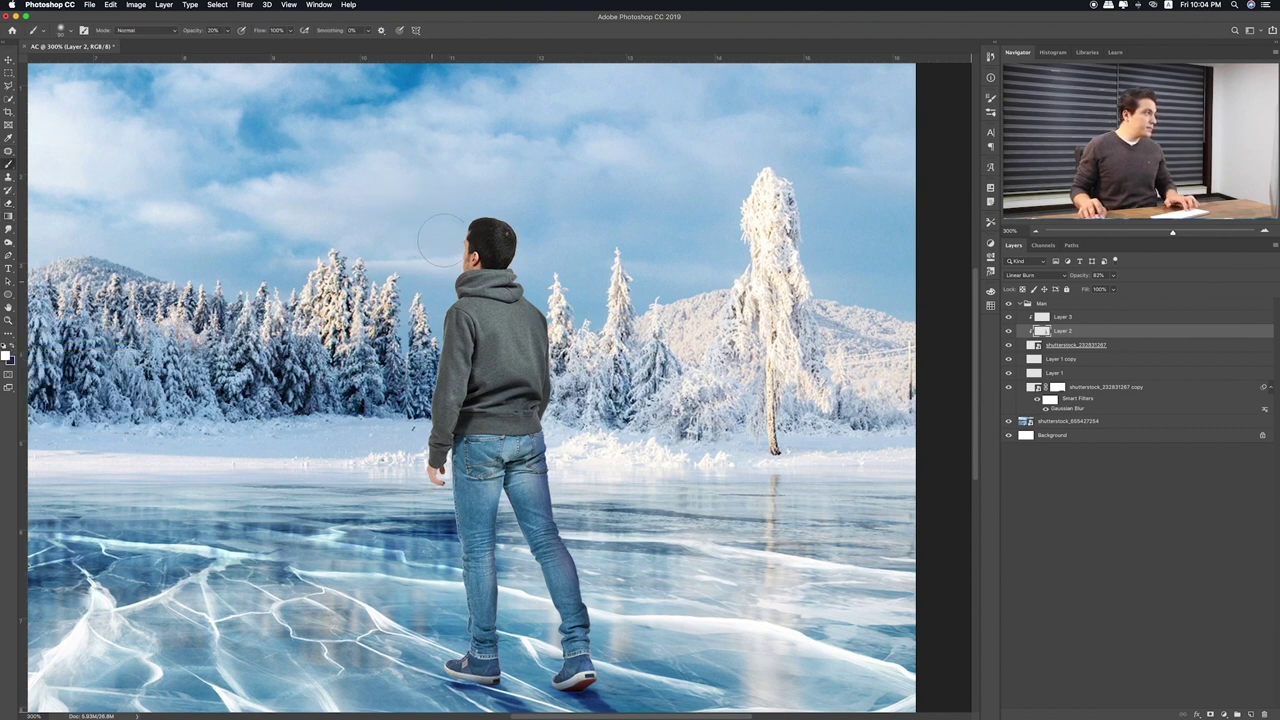
pyautogui.press('0')
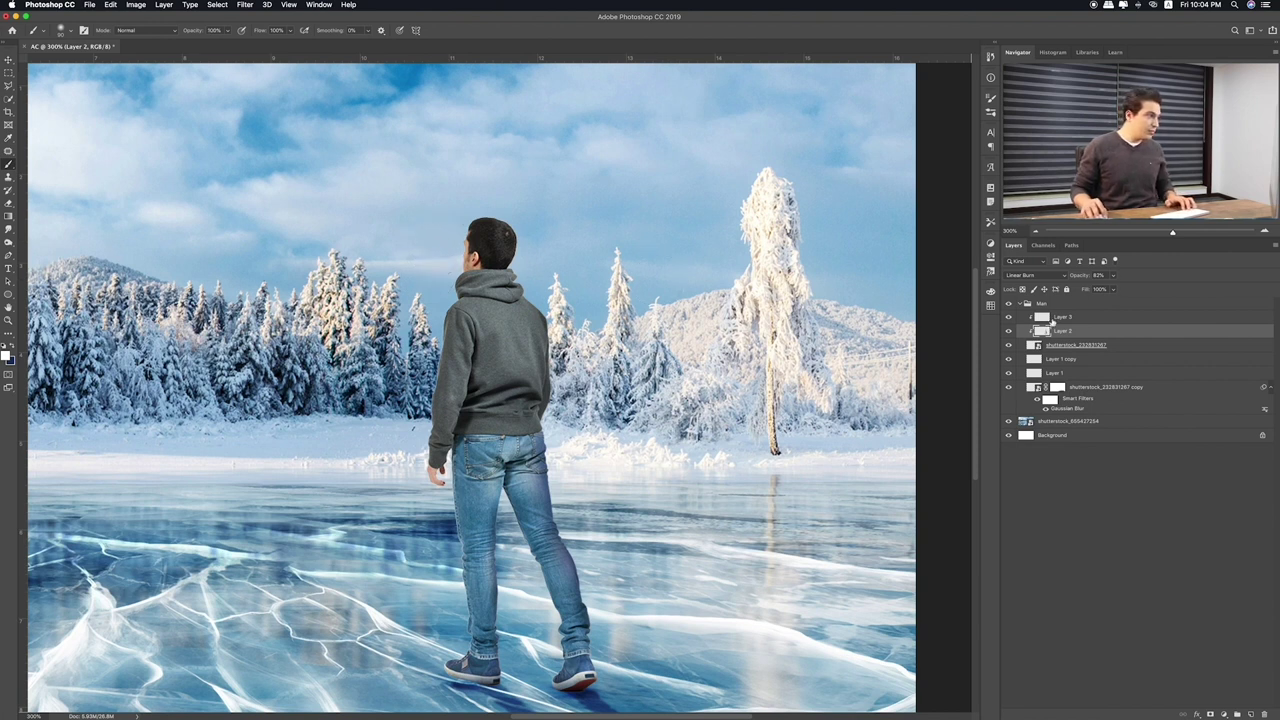
pyautogui.click(1052, 318)
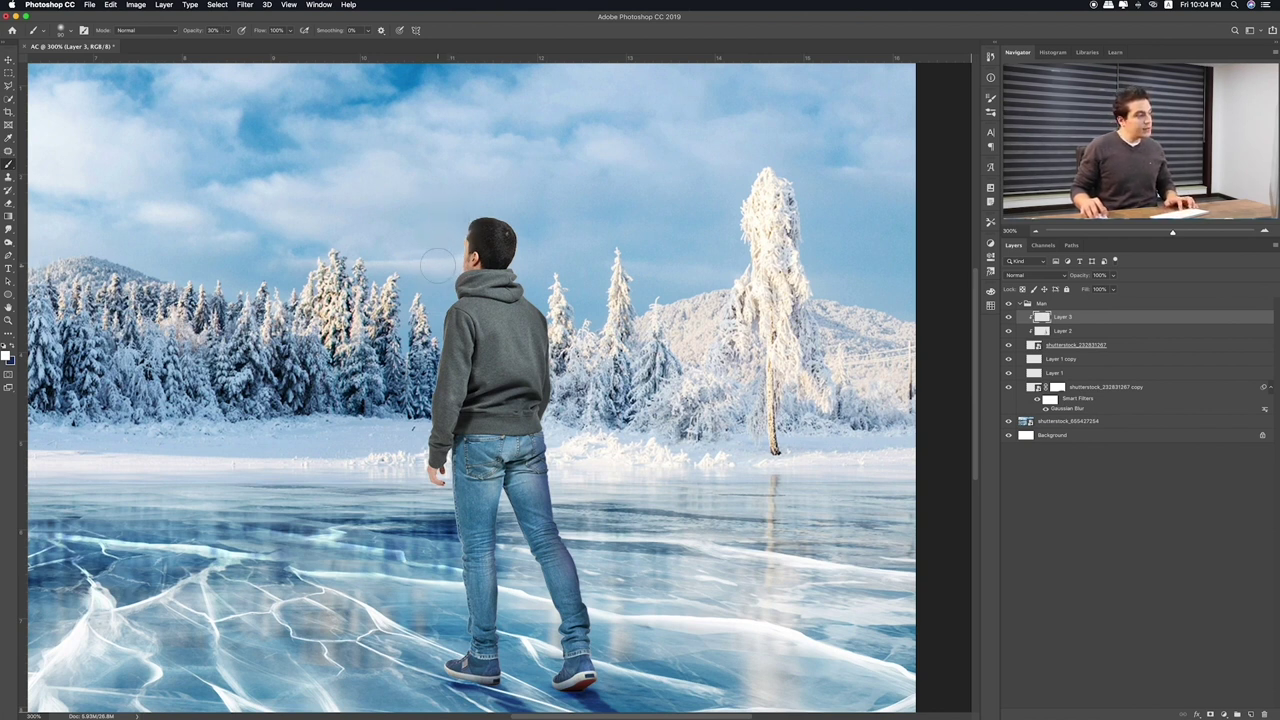
# Paint light along the left edge of the man's hood and back on Layer 3
pyautogui.scroll(-2, 450, 240)
pyautogui.moveTo(451, 231); pyautogui.dragTo(416, 388)
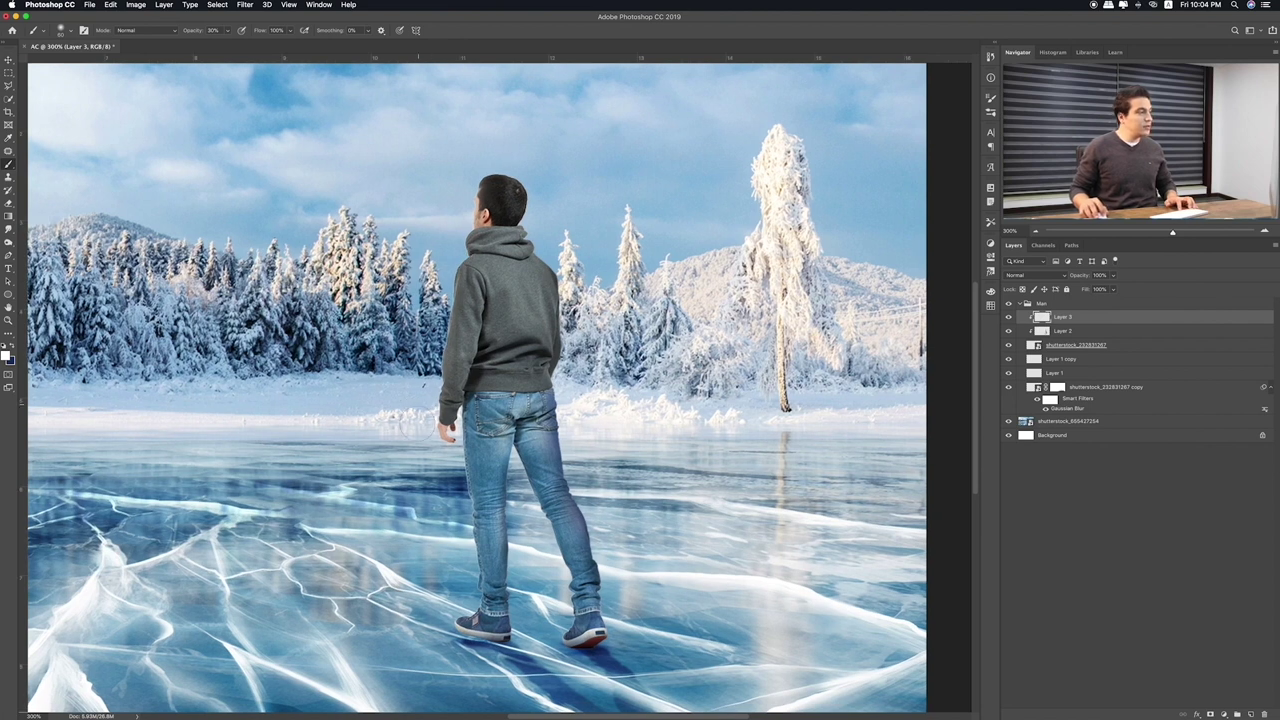
pyautogui.scroll(1, 528, 272)
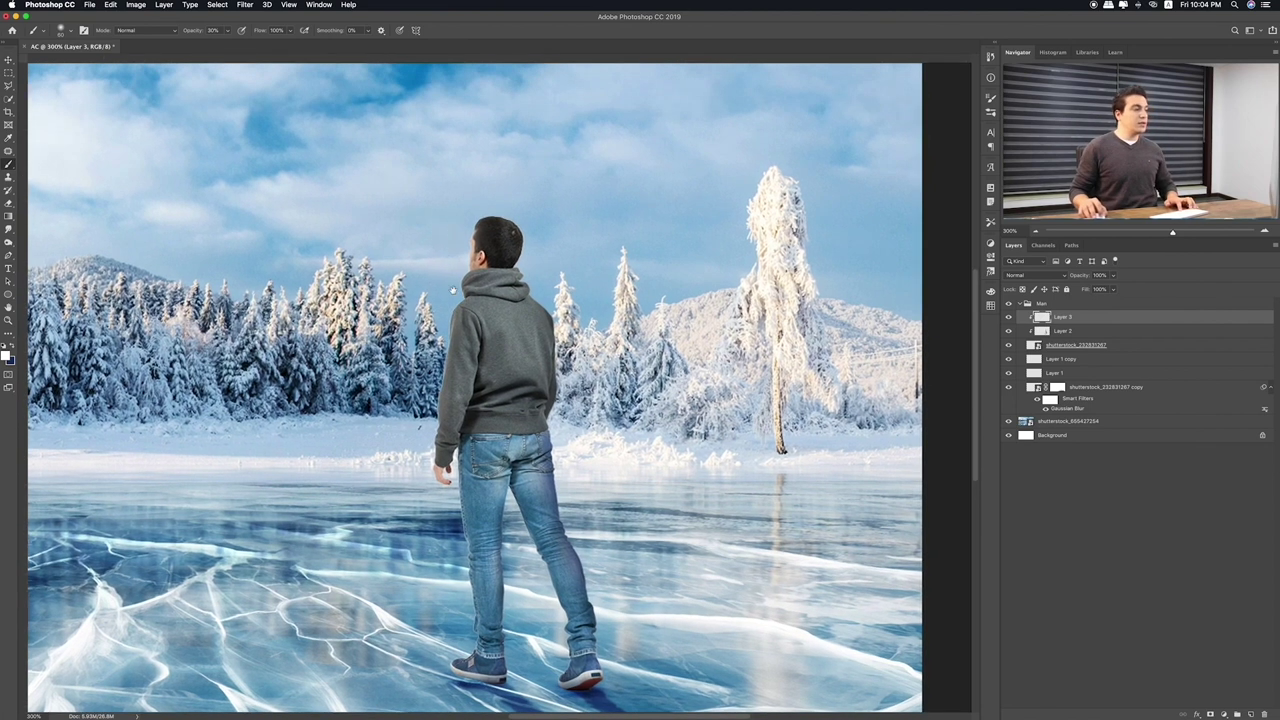
pyautogui.scroll(-2, 513, 336)
pyautogui.hscroll(-1, 513, 336)
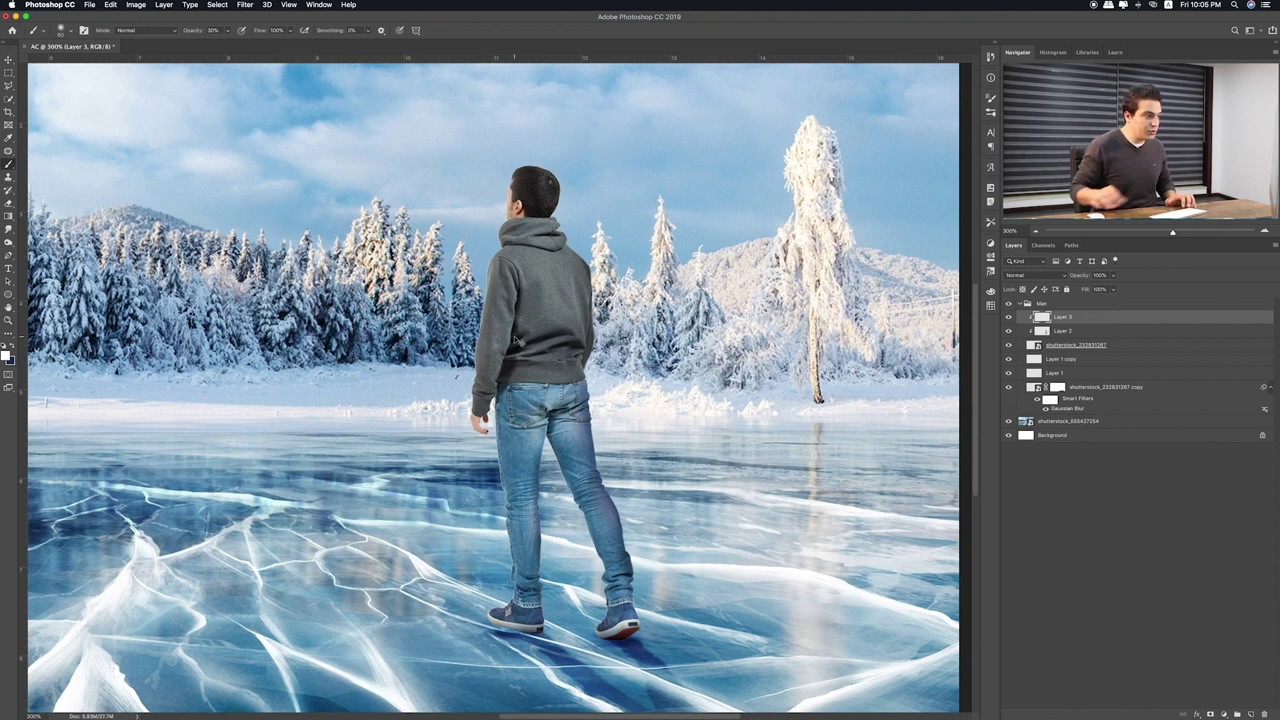
pyautogui.hotkey('ctrl', '0')
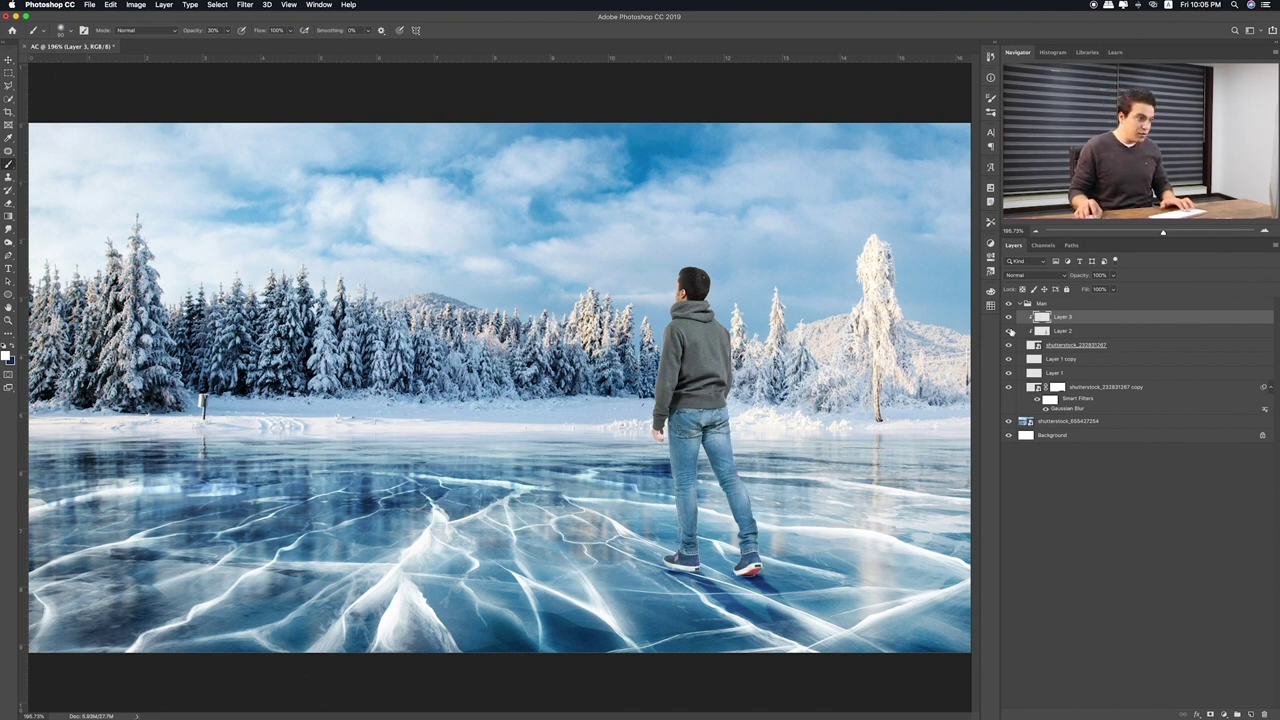
# Collapse the Man group in the Layers panel
pyautogui.click(1052, 336)
pyautogui.press('e')
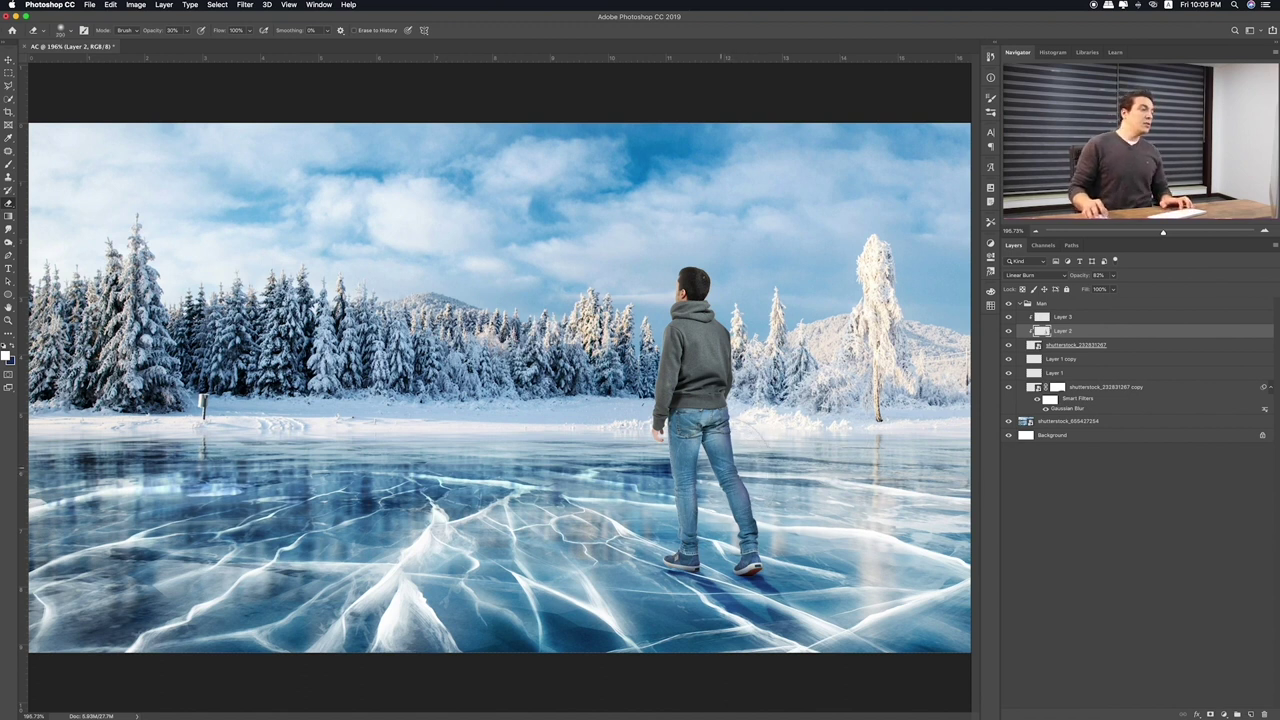
pyautogui.press('m')
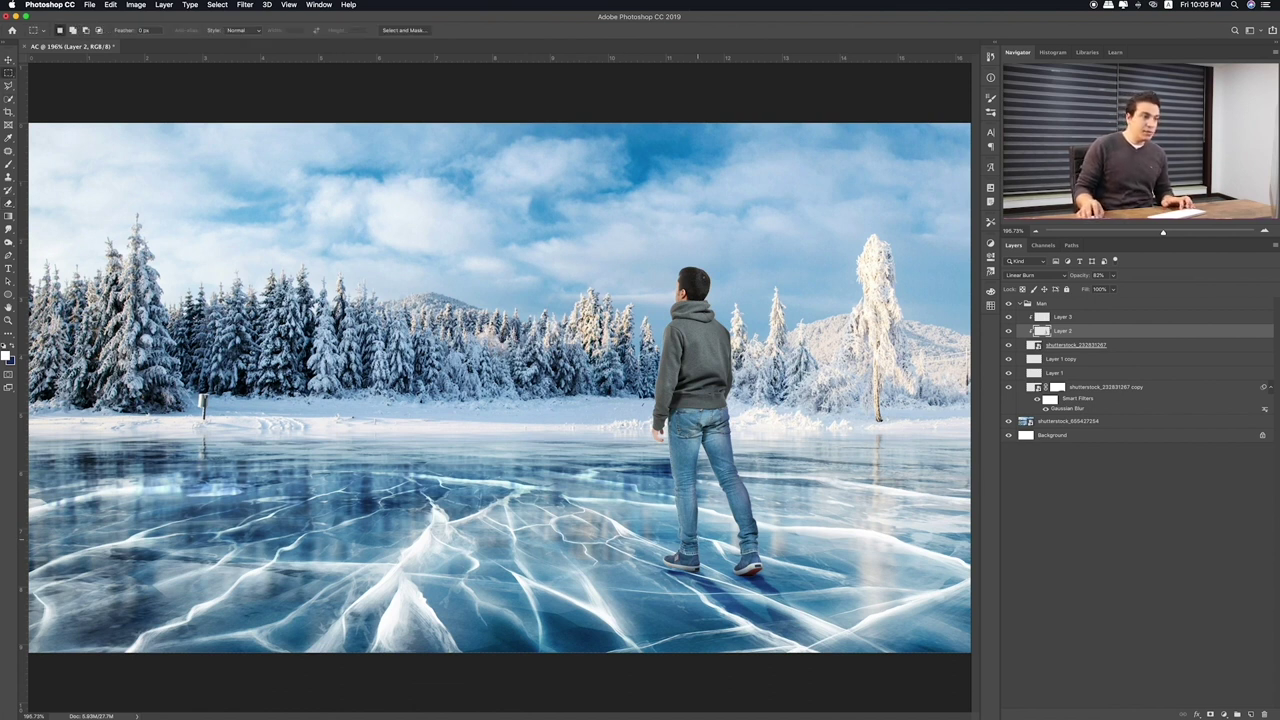
pyautogui.click(1024, 304)
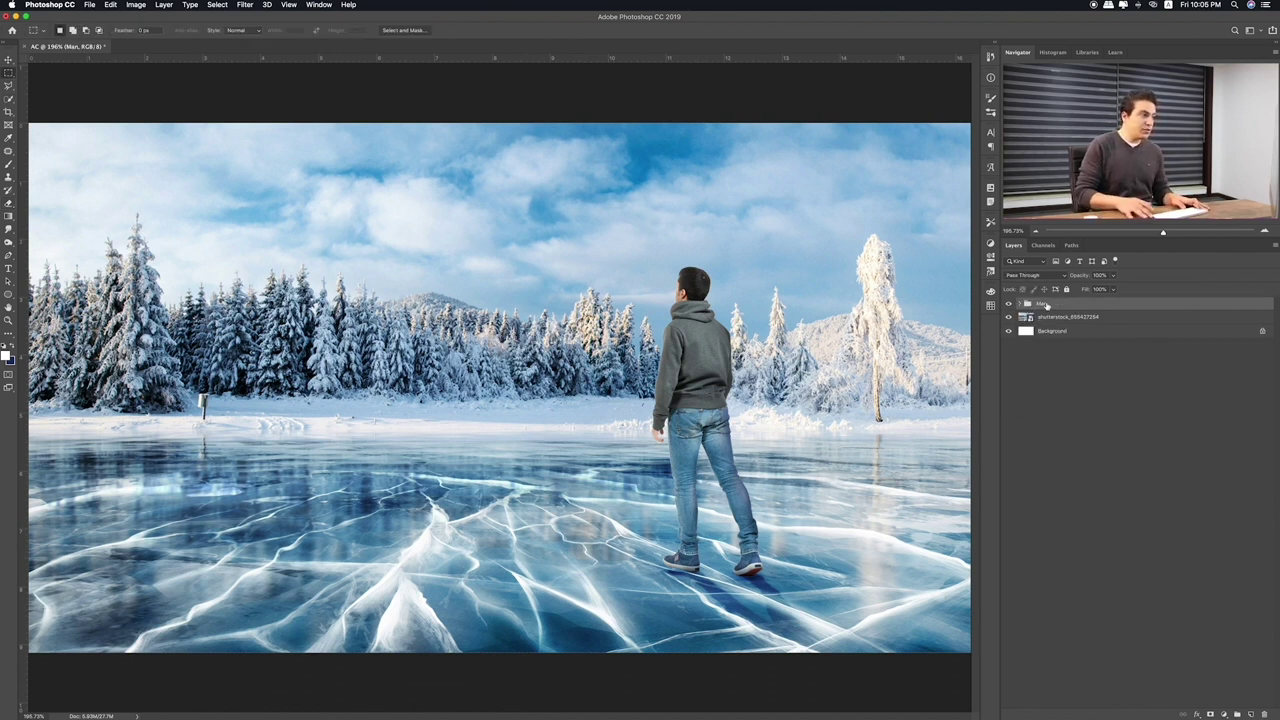
# Preview the stock image files in the Finder Items folder, including Layer 0.psb
pyautogui.press('super+Tab')
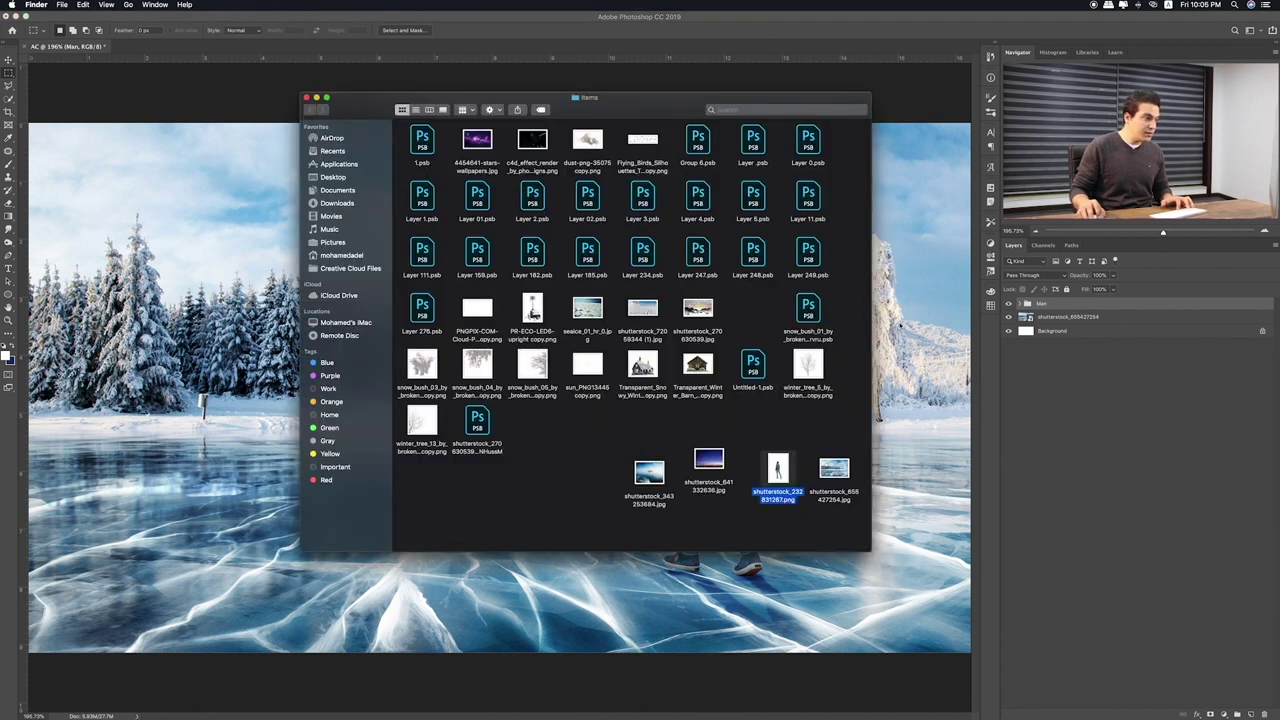
pyautogui.click(789, 450)
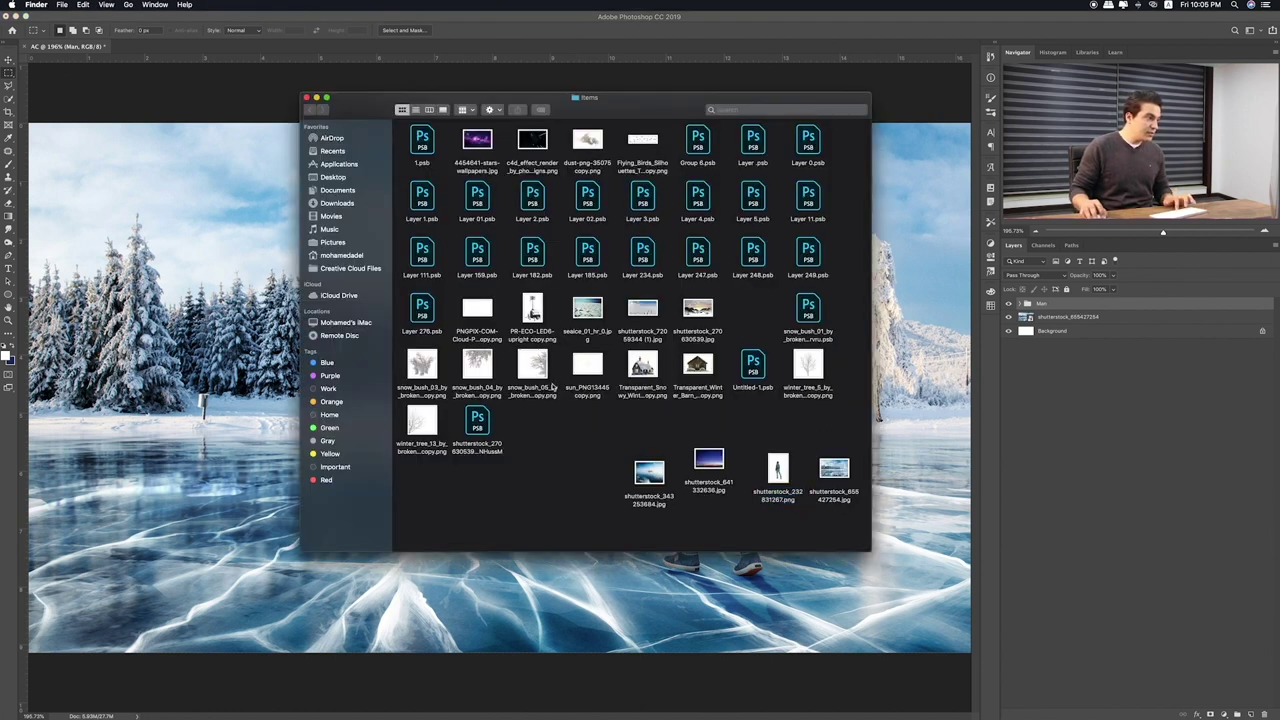
pyautogui.click(477, 420)
pyautogui.press('space')
pyautogui.press('space')
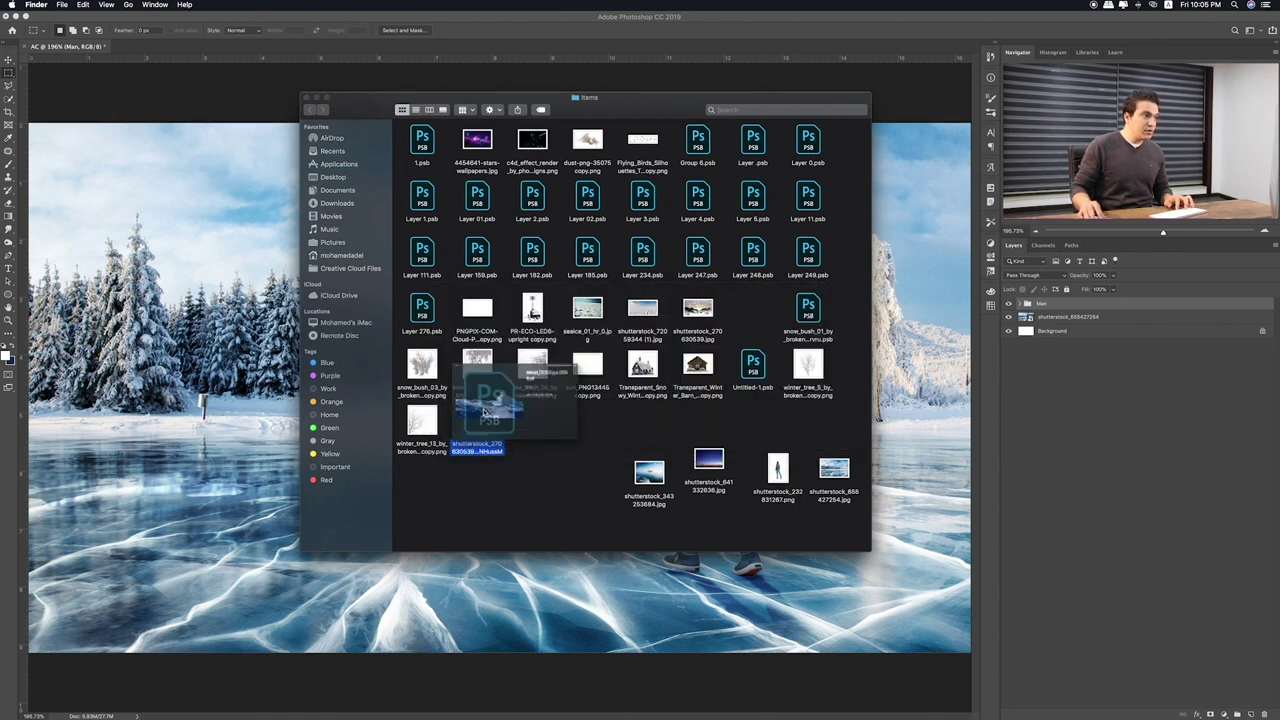
pyautogui.click(808, 142)
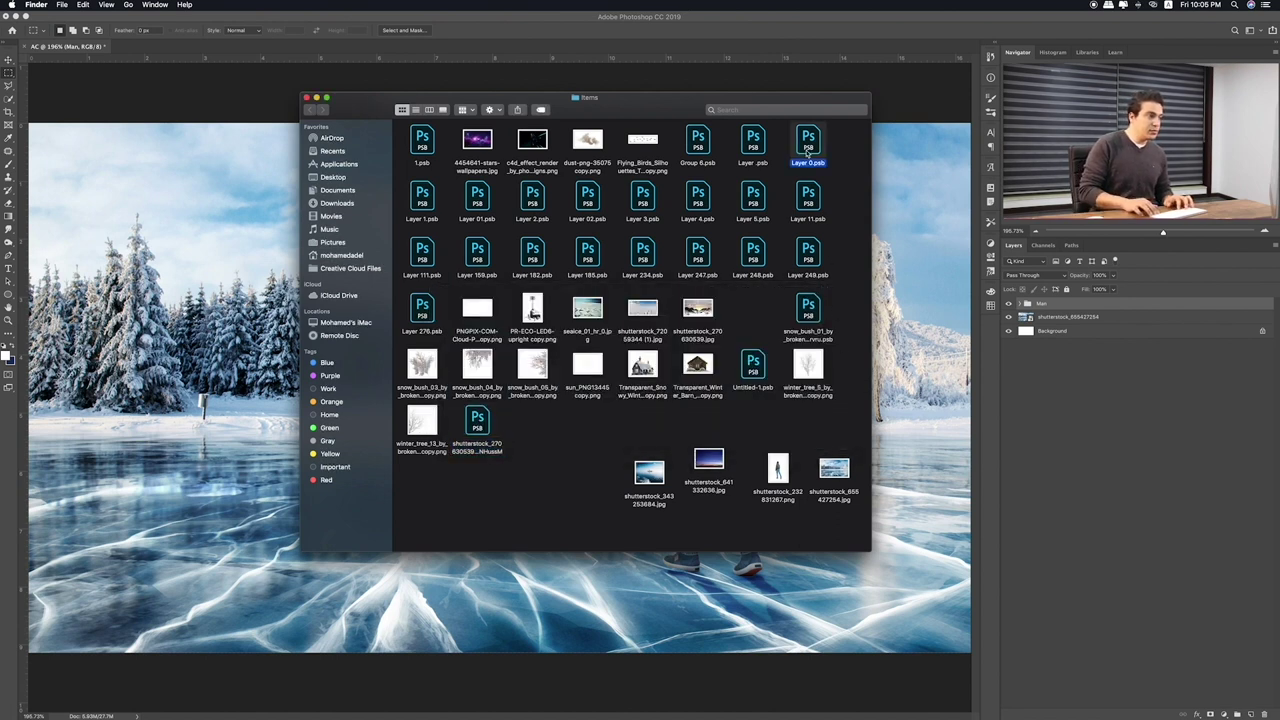
pyautogui.press('space')
pyautogui.press('Left')
pyautogui.press('Left')
pyautogui.press('Left')
pyautogui.press('Left')
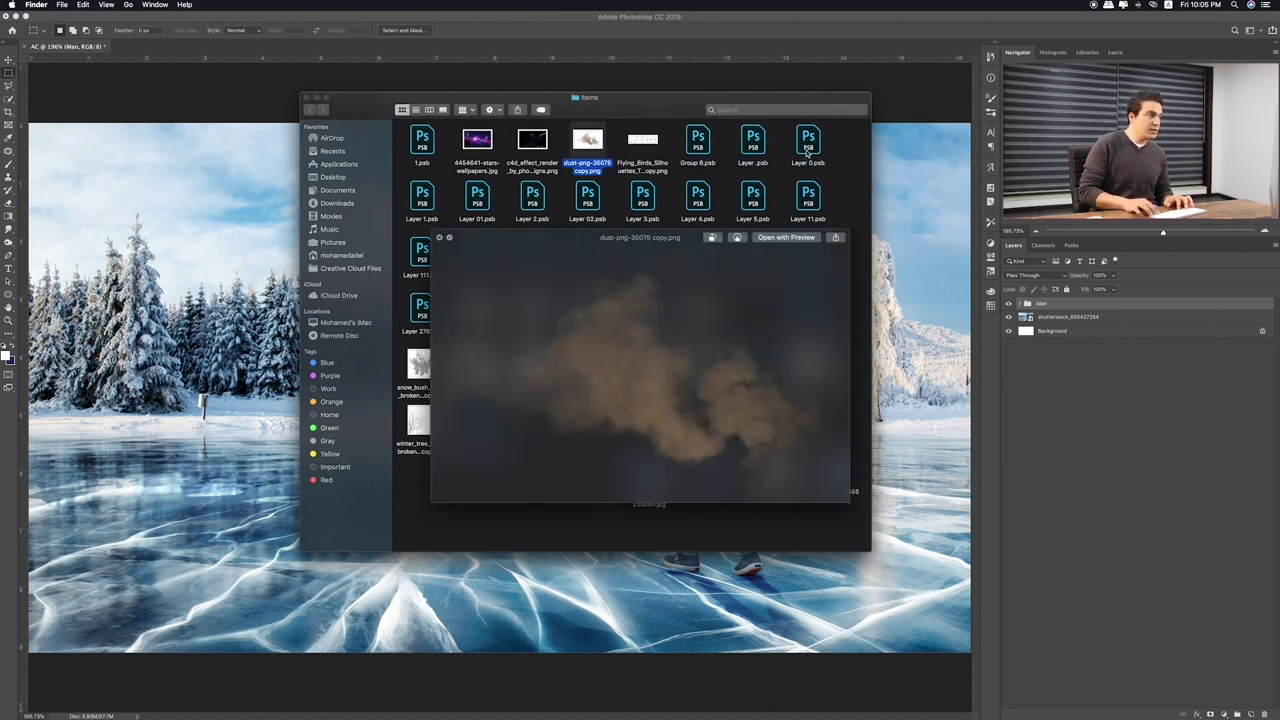
pyautogui.press('Left')
pyautogui.press('Left')
pyautogui.press('Left')
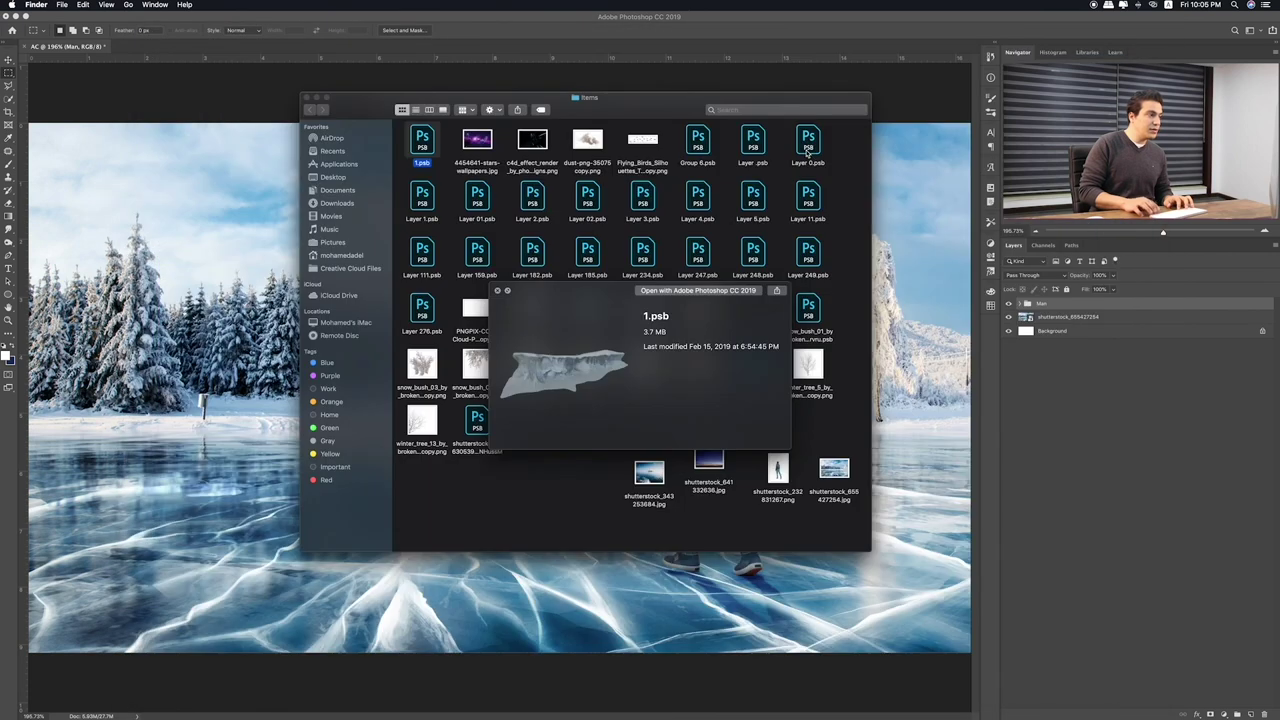
# Open Layer 1.psb in Photoshop and convert its ice layer to a smart object
pyautogui.press('Down')
pyautogui.press('space')
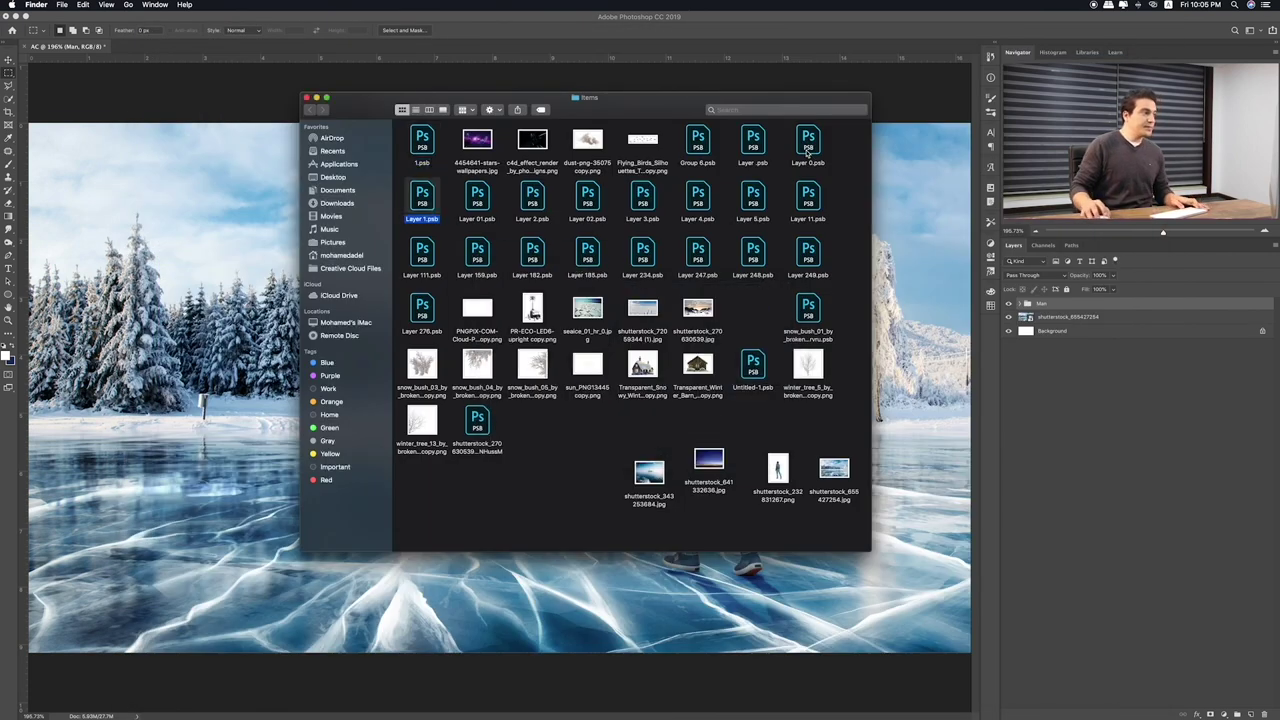
pyautogui.doubleClick(421, 197)
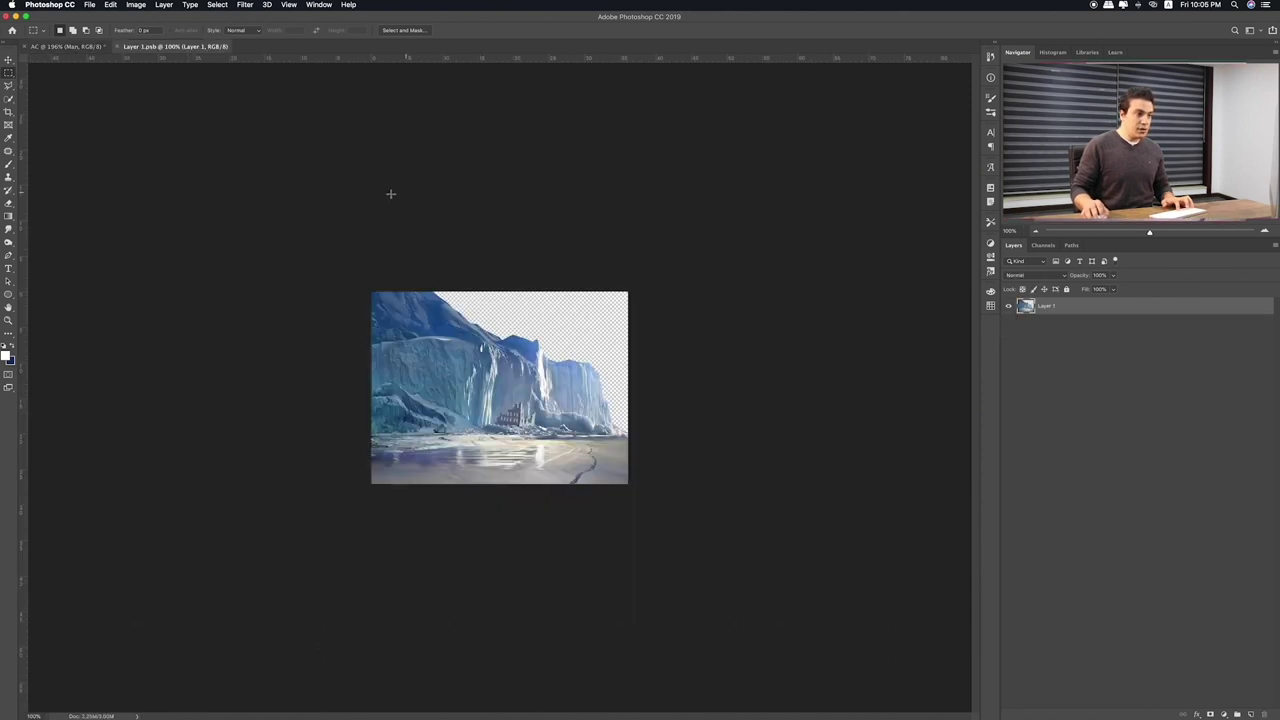
pyautogui.rightClick(1150, 307)
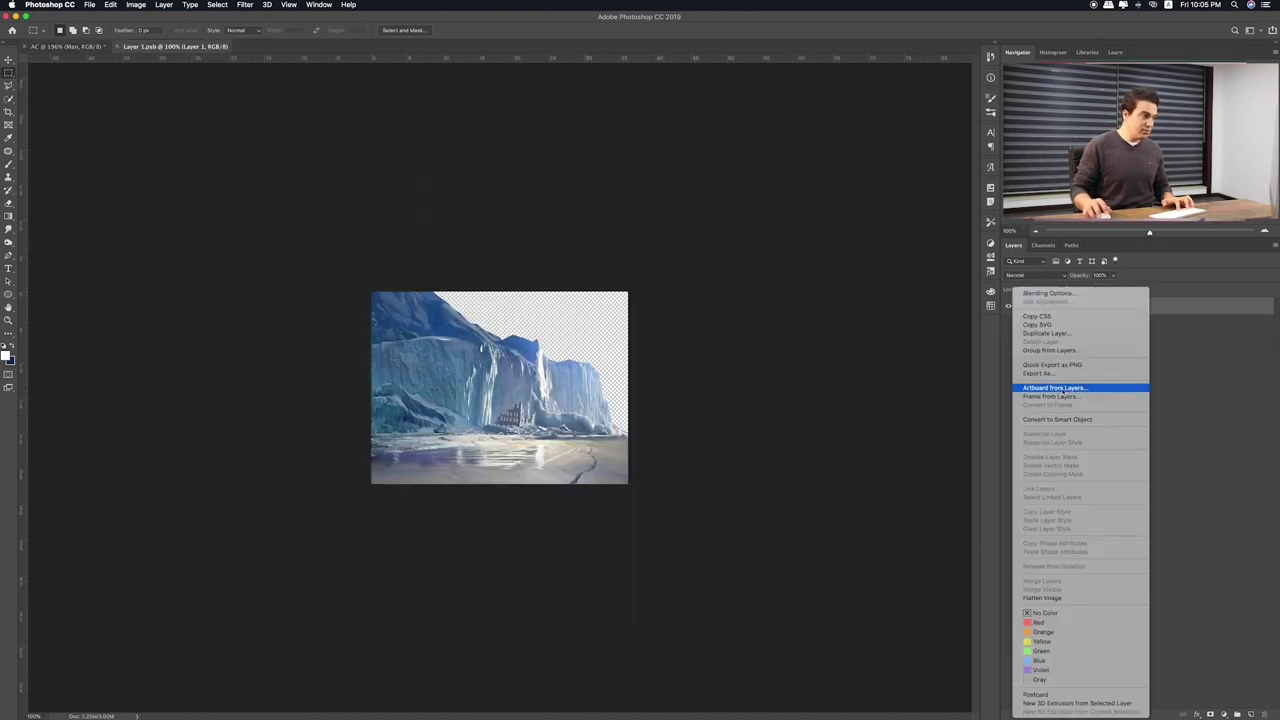
pyautogui.click(1080, 418)
# Bring the ice cliff into the lake composite, shrink it to about half, and place it top-left
pyautogui.press('v')
pyautogui.moveTo(490, 340)
pyautogui.mouseDown()
pyautogui.moveTo(70, 47)
pyautogui.moveTo(147, 181)
pyautogui.mouseUp()
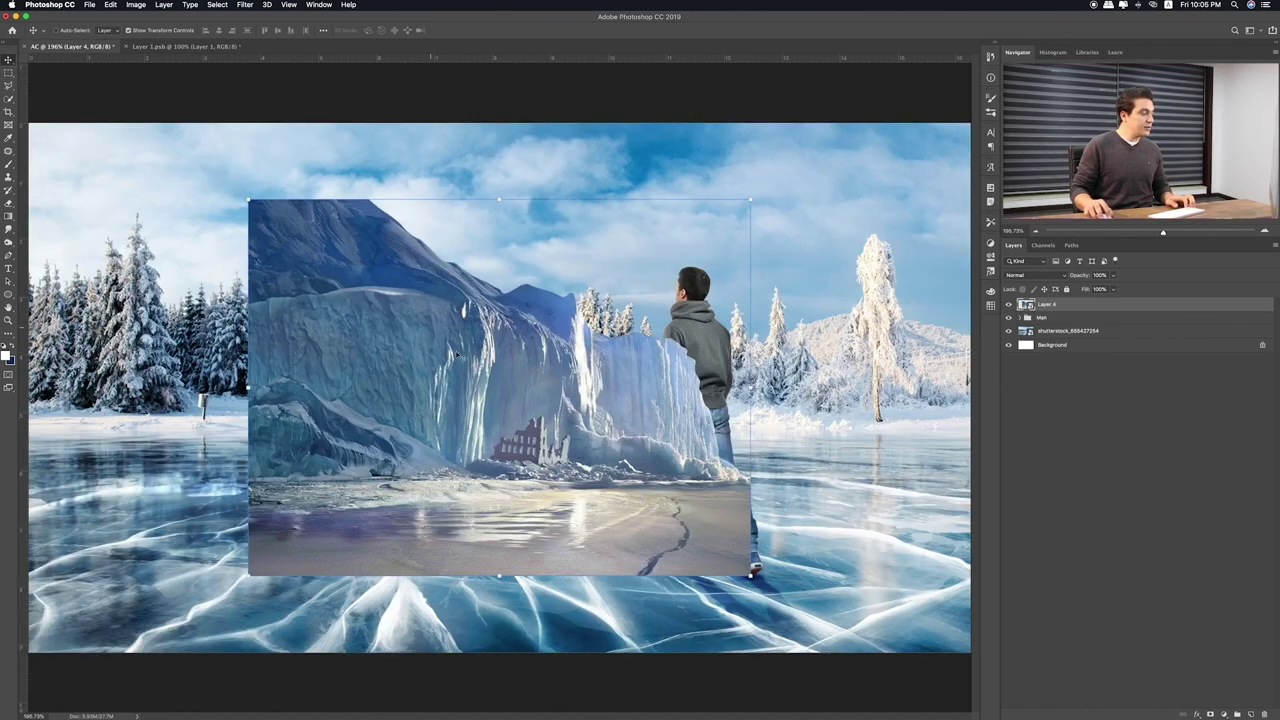
pyautogui.moveTo(457, 355); pyautogui.dragTo(242, 278)
pyautogui.hotkey('ctrl', 't')
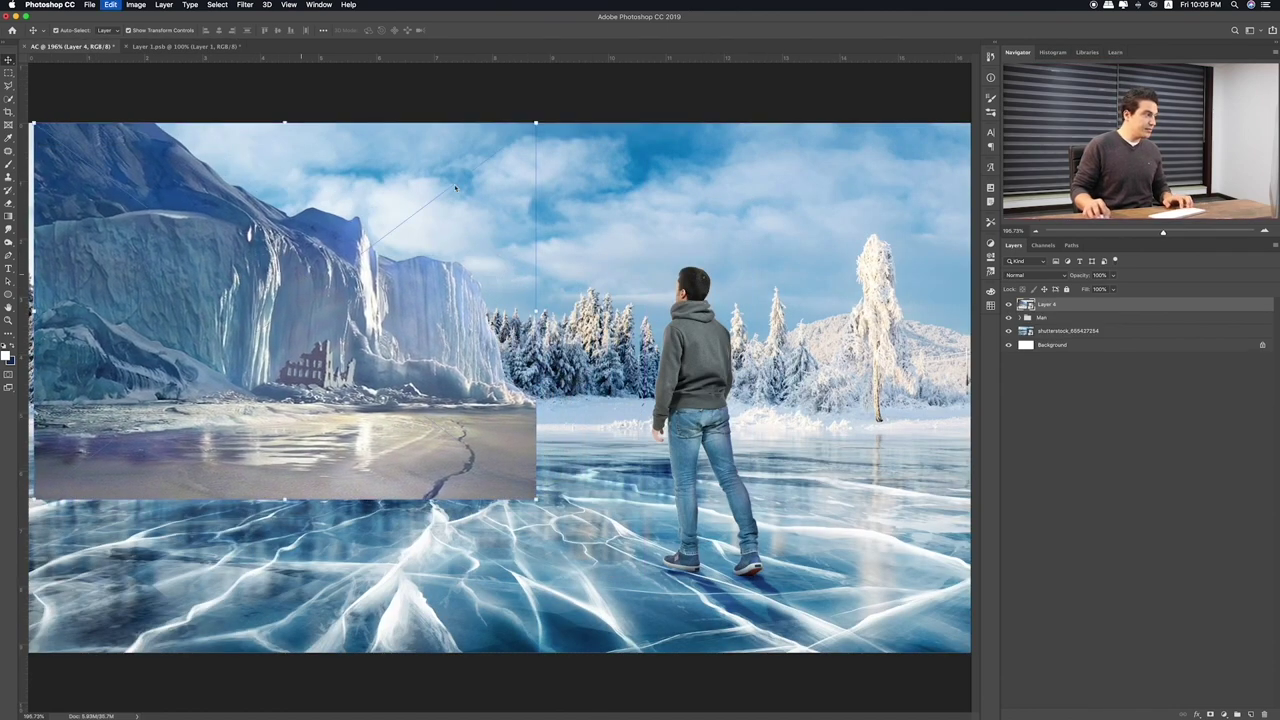
pyautogui.moveTo(535, 123); pyautogui.dragTo(405, 180)
pyautogui.moveTo(280, 300); pyautogui.dragTo(272, 322)
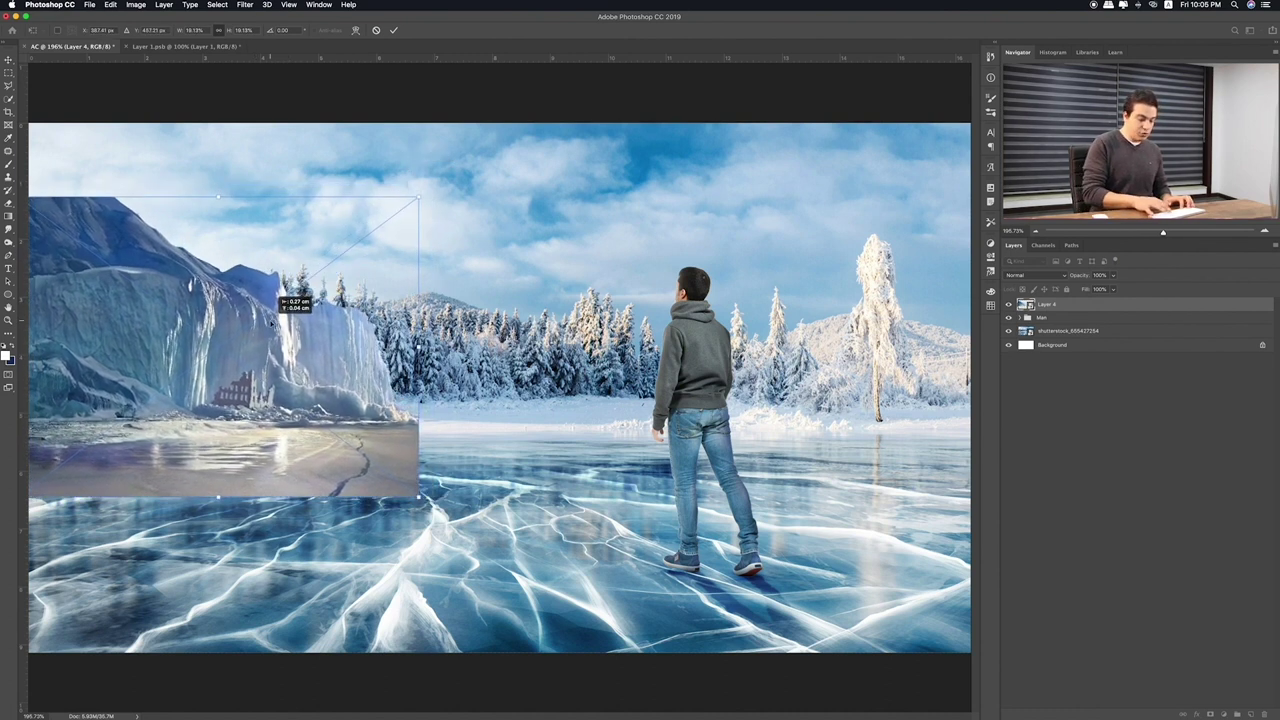
pyautogui.press('Return')
# Duplicate the cliff, flip the copy horizontally, and enlarge it on the right side
pyautogui.hotkey('ctrl', 'j')
pyautogui.hotkey('ctrl', 't')
pyautogui.rightClick(244, 368)
pyautogui.click(290, 484)
pyautogui.moveTo(281, 372); pyautogui.dragTo(823, 372)
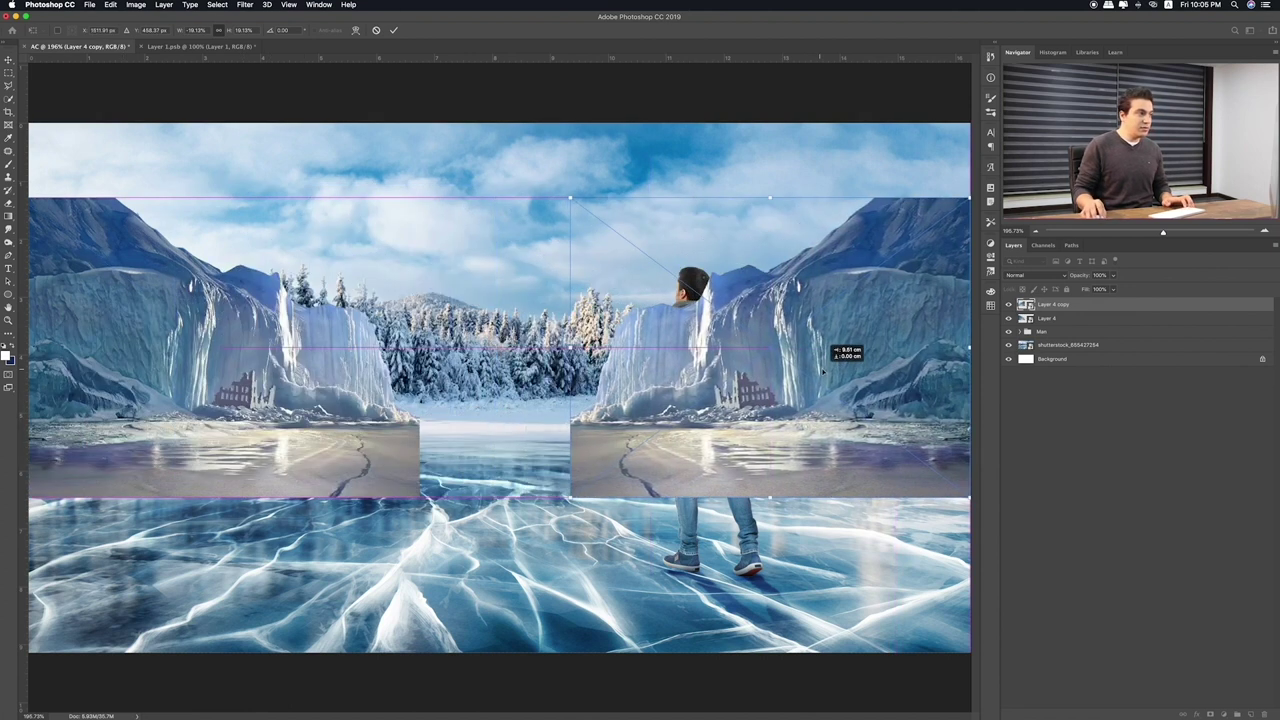
pyautogui.moveTo(570, 197); pyautogui.dragTo(468, 123)
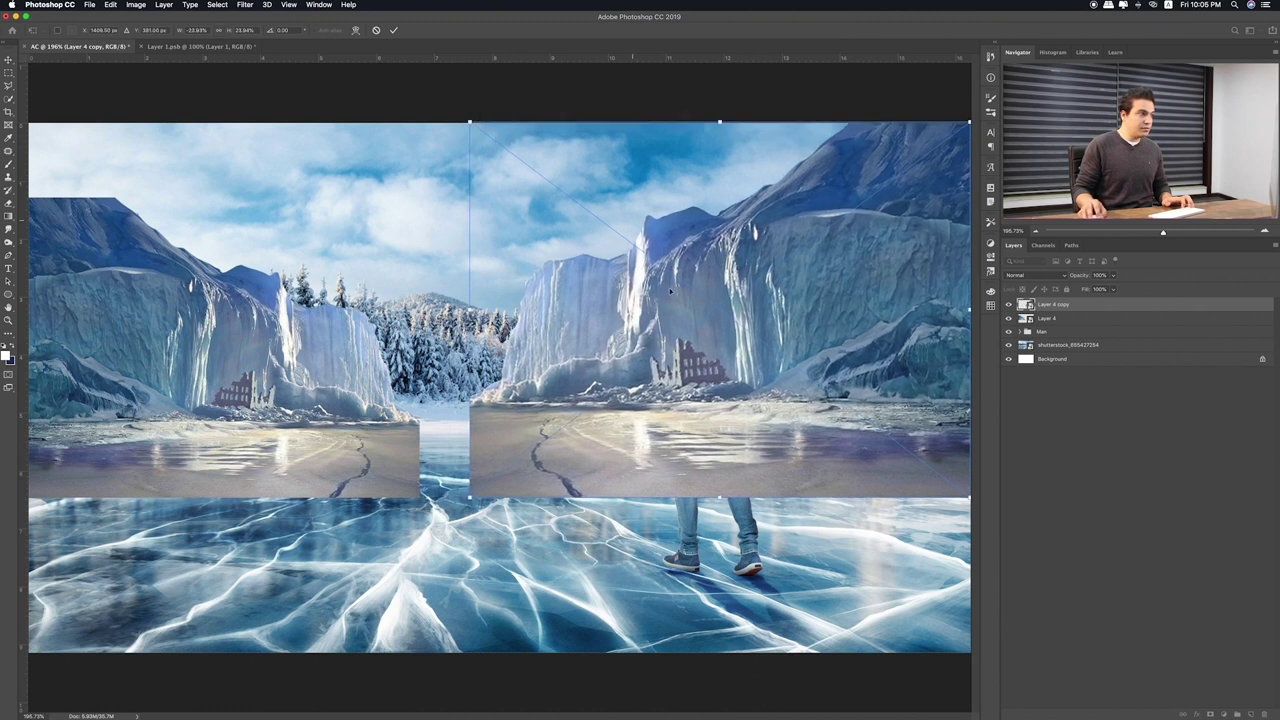
pyautogui.moveTo(670, 291); pyautogui.dragTo(670, 301)
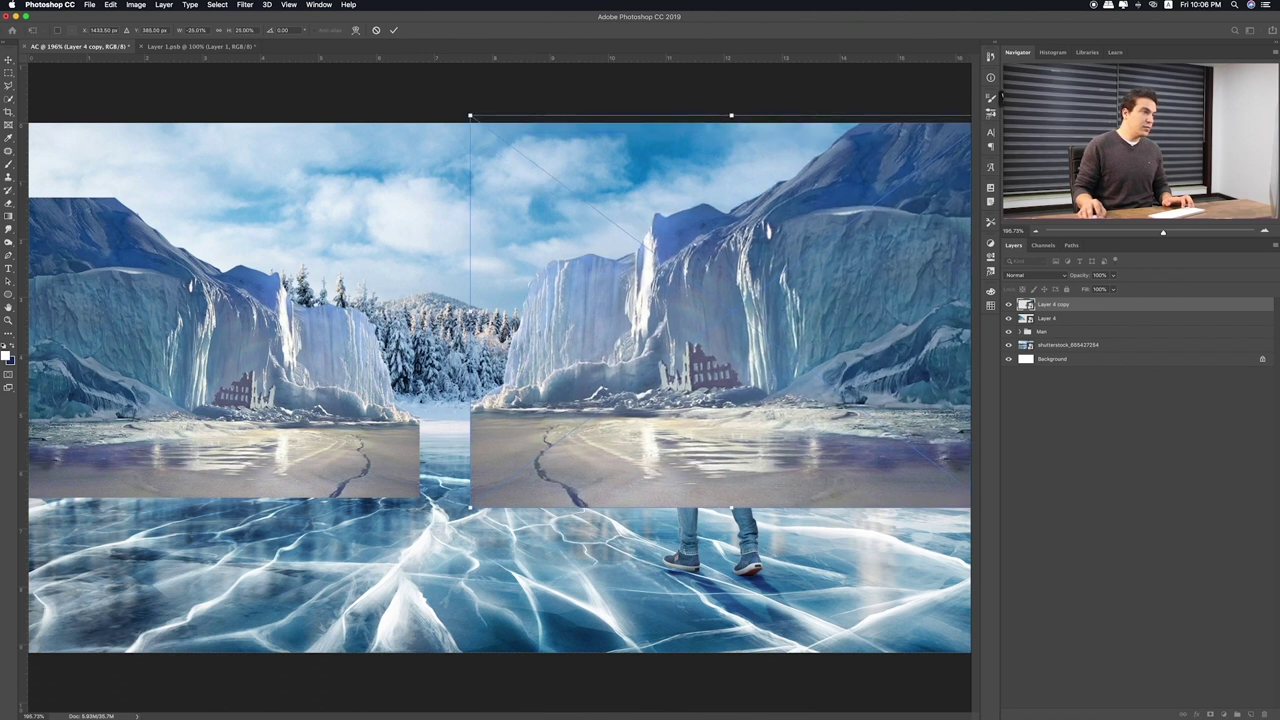
pyautogui.moveTo(874, 175)
pyautogui.mouseDown()
pyautogui.moveTo(868, 199)
pyautogui.moveTo(789, 199)
pyautogui.mouseUp()
pyautogui.press('Return')
# Stretch the right cliff to the canvas's top-right corner and fit the composite in view
pyautogui.press('super+1')
pyautogui.moveTo(742, 257); pyautogui.dragTo(754, 250)
pyautogui.press('Return')
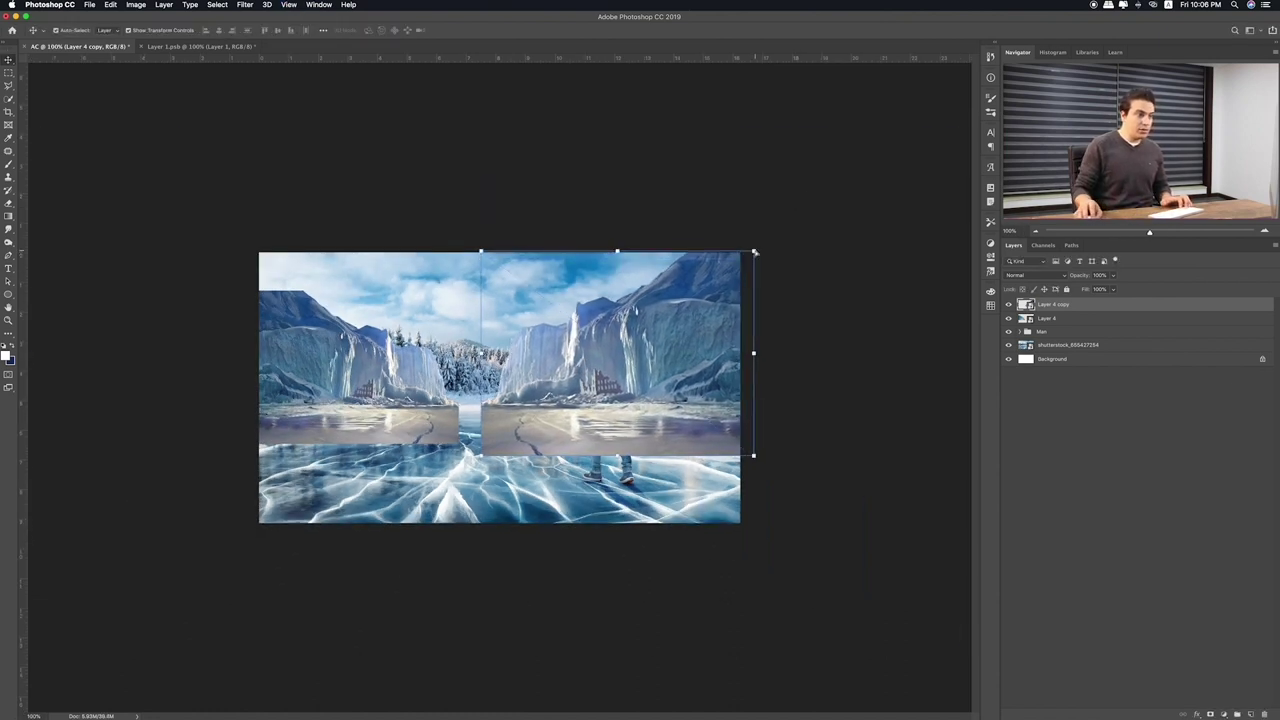
pyautogui.press('super+0')
# Move both cliff layers behind the Man group and nudge each cliff up slightly
pyautogui.keyDown('shift'); pyautogui.click(1041, 321); pyautogui.keyUp('shift')
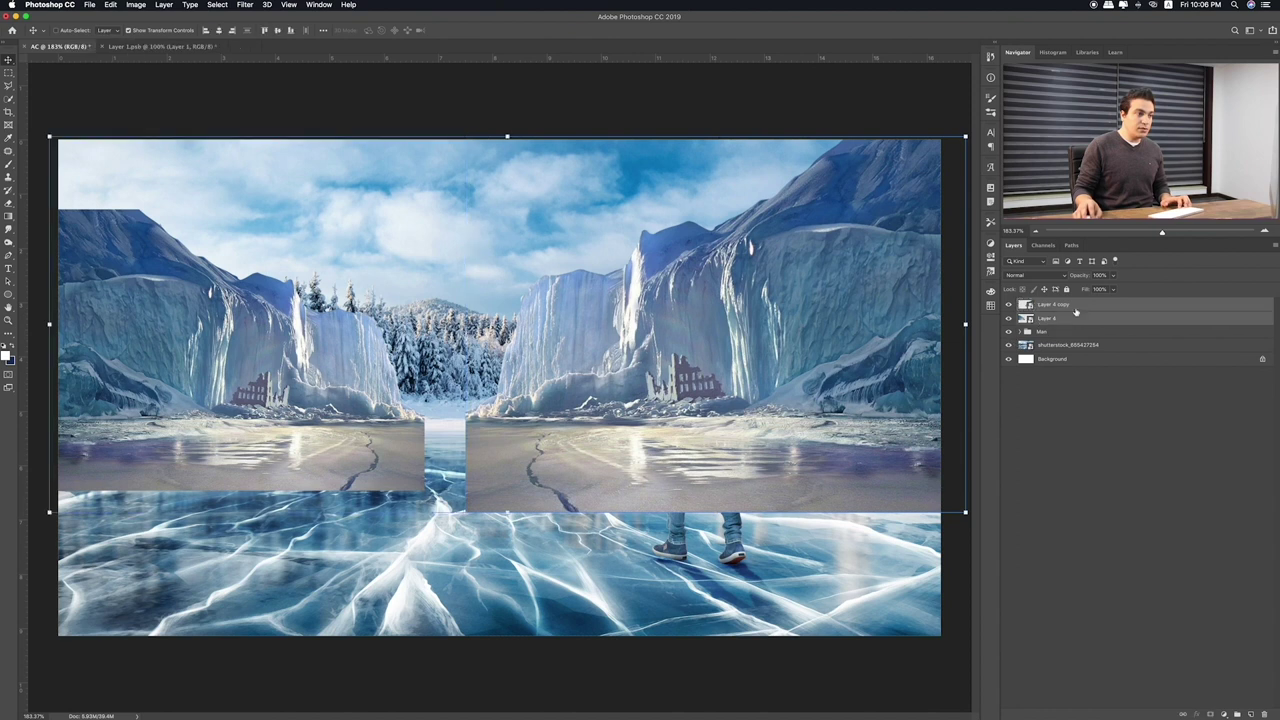
pyautogui.moveTo(1041, 321); pyautogui.dragTo(1070, 339)
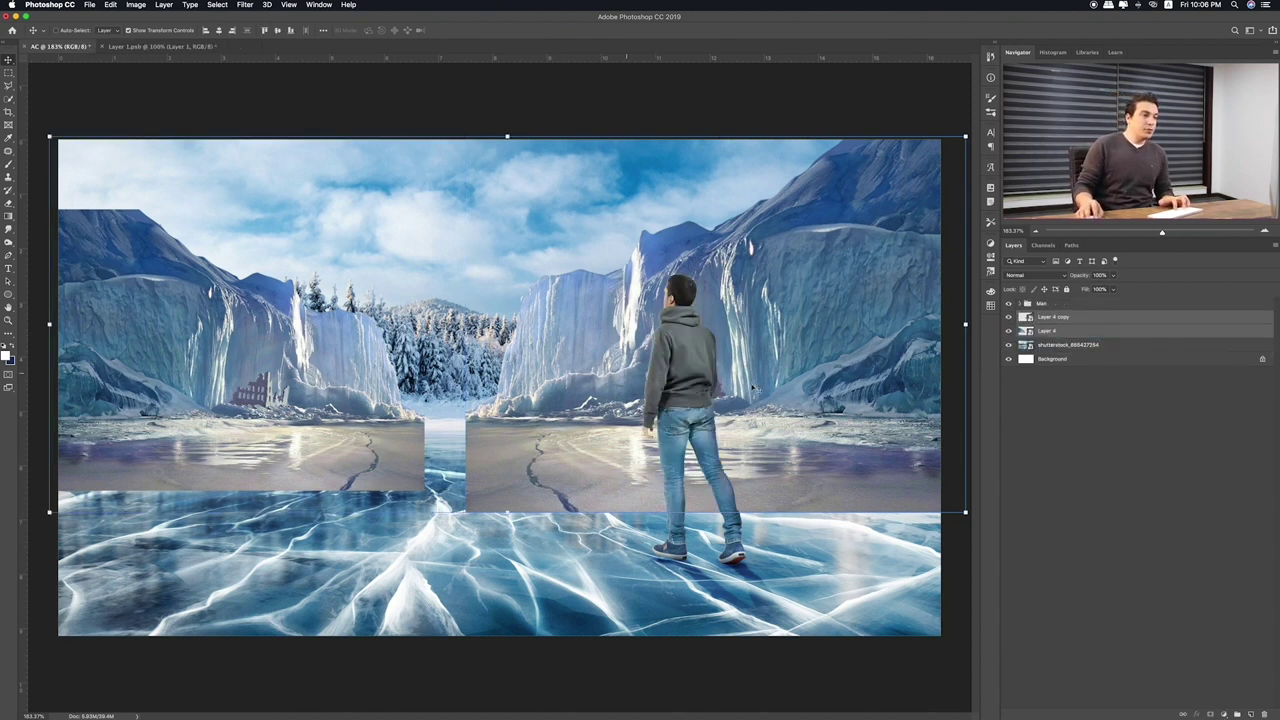
pyautogui.click(882, 362)
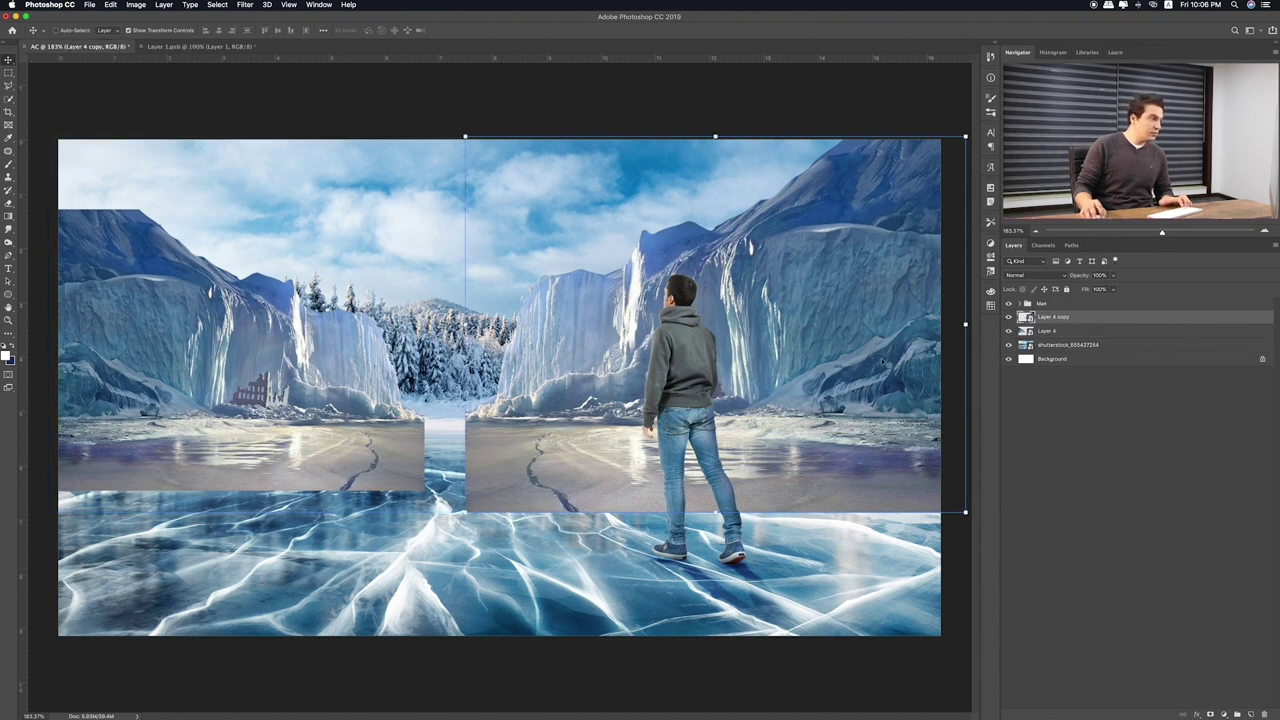
pyautogui.click(1047, 331)
pyautogui.moveTo(294, 378); pyautogui.dragTo(294, 373)
pyautogui.click(1064, 317)
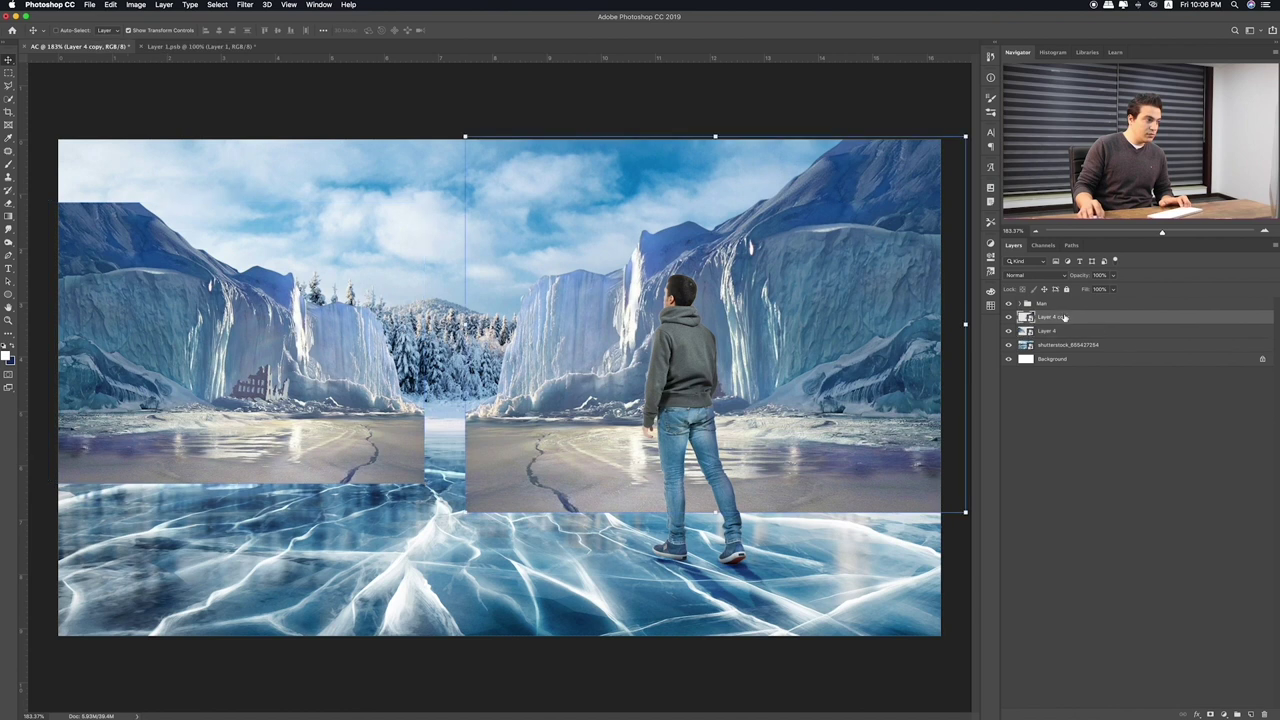
pyautogui.moveTo(755, 388); pyautogui.dragTo(756, 384)
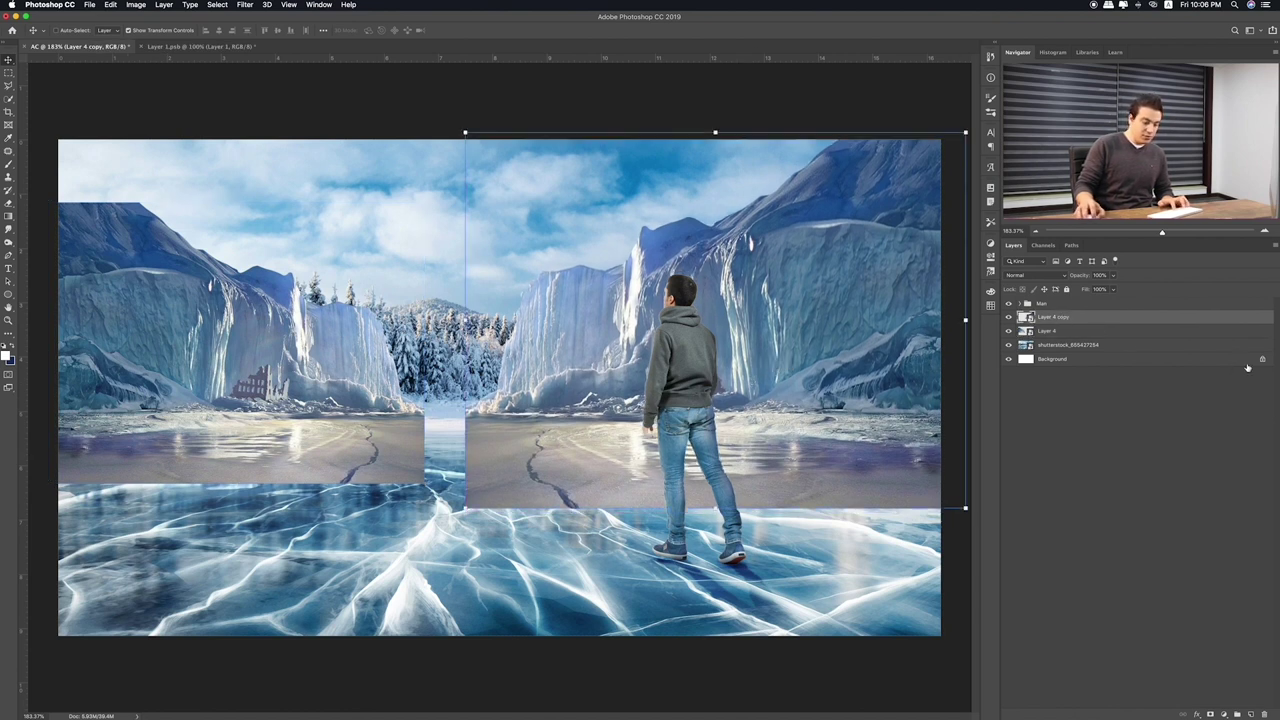
# Mask the right cliff and brush away its hard bottom edge into the ice
pyautogui.click(1211, 713)
pyautogui.press('b')
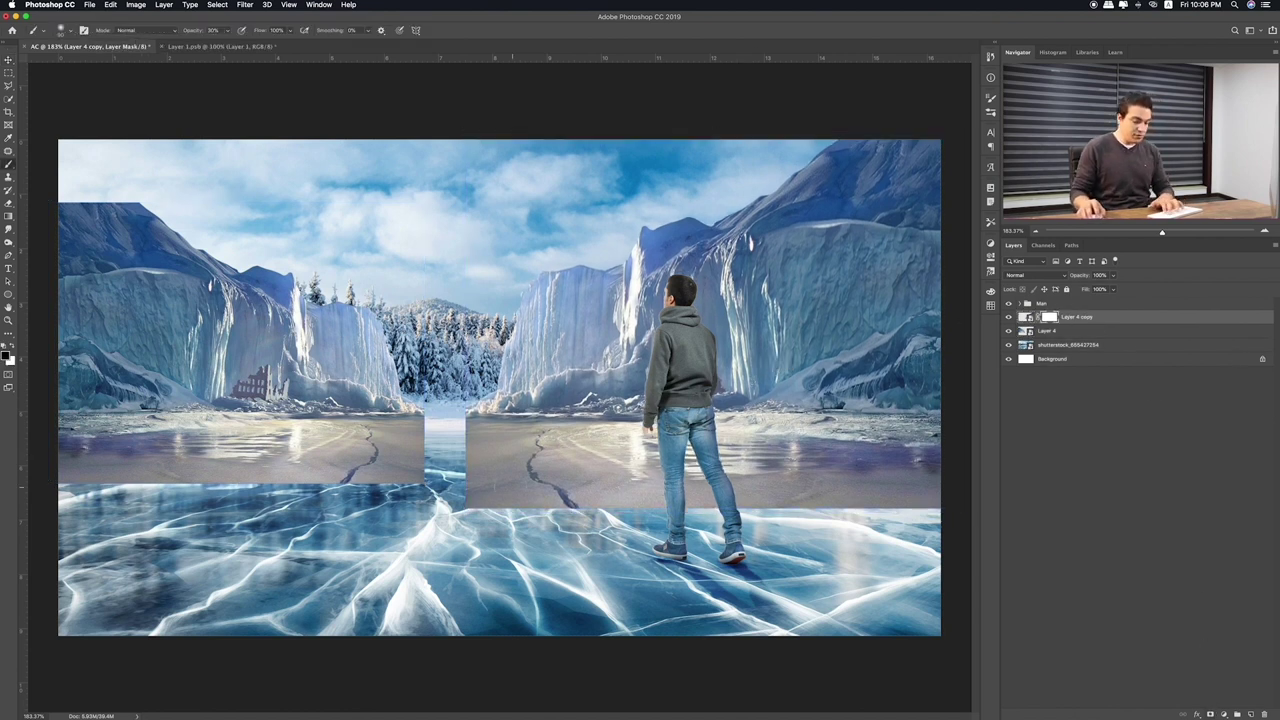
pyautogui.moveTo(470, 495)
pyautogui.mouseDown()
pyautogui.moveTo(825, 500)
pyautogui.moveTo(790, 502)
pyautogui.mouseUp()
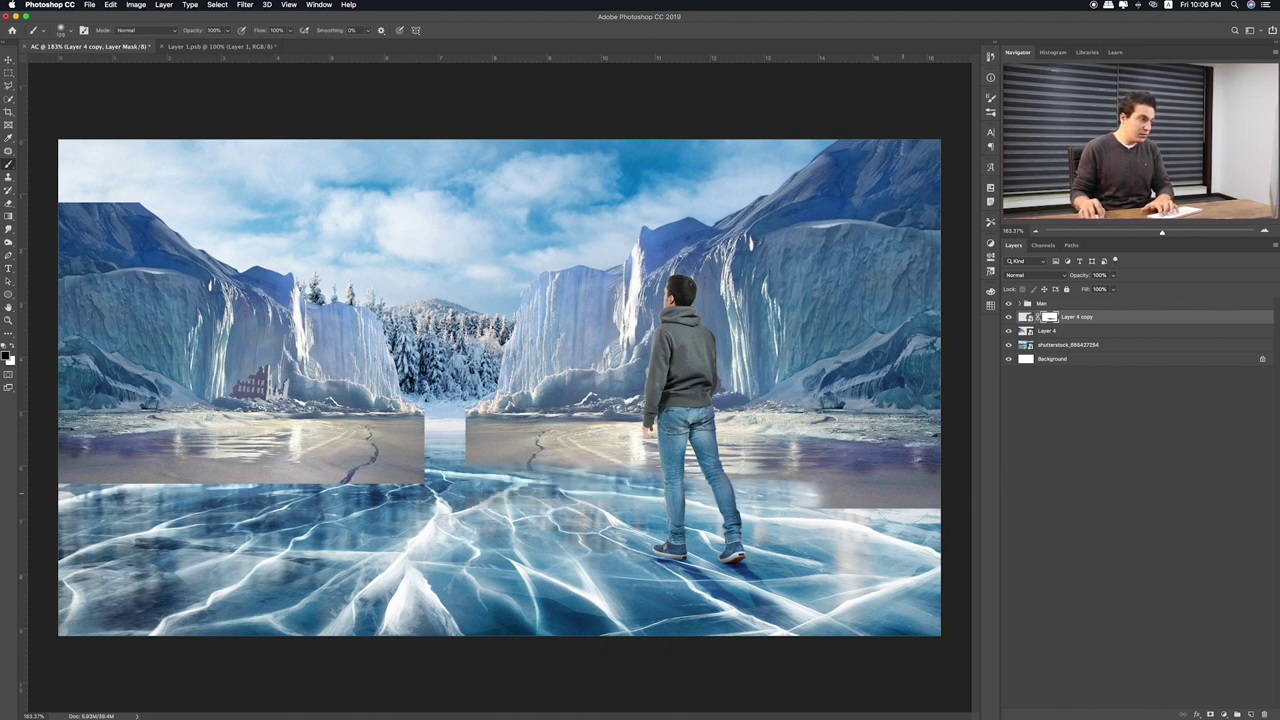
pyautogui.moveTo(926, 492); pyautogui.dragTo(480, 440)
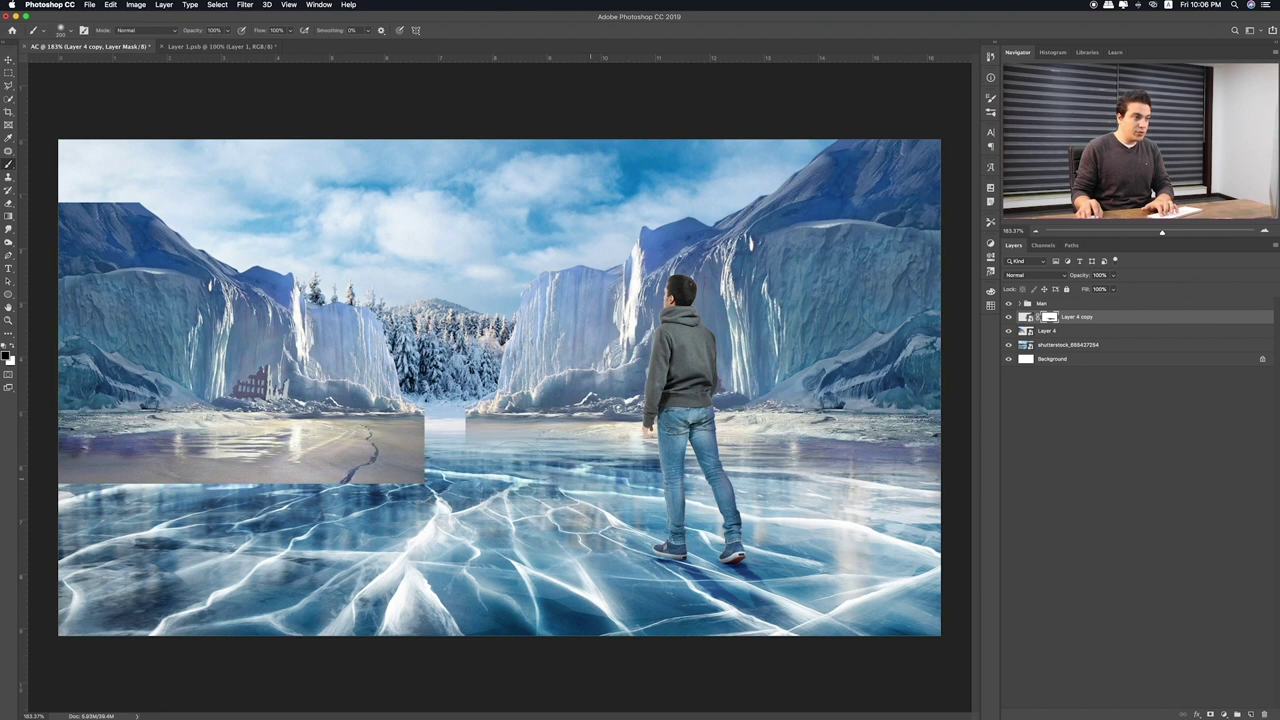
# Mask the left cliff and brush away its hard bottom strip
pyautogui.click(1090, 335)
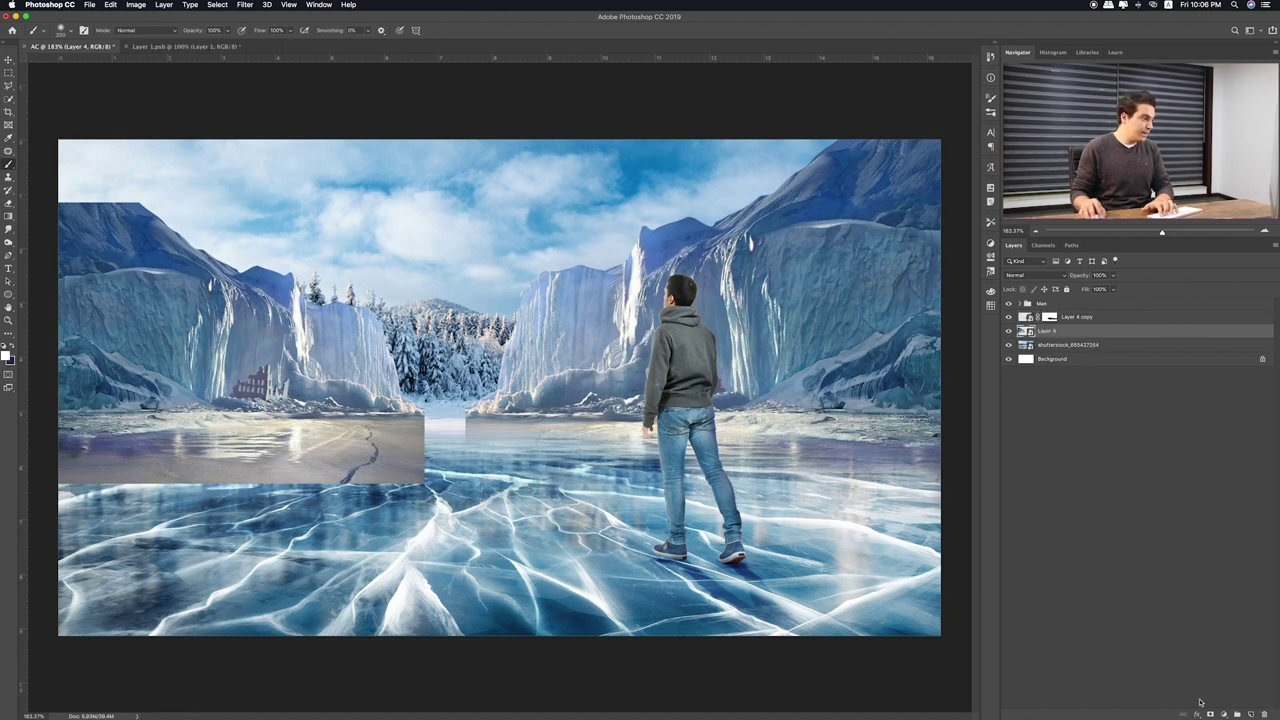
pyautogui.click(1211, 714)
pyautogui.moveTo(368, 450); pyautogui.dragTo(70, 460)
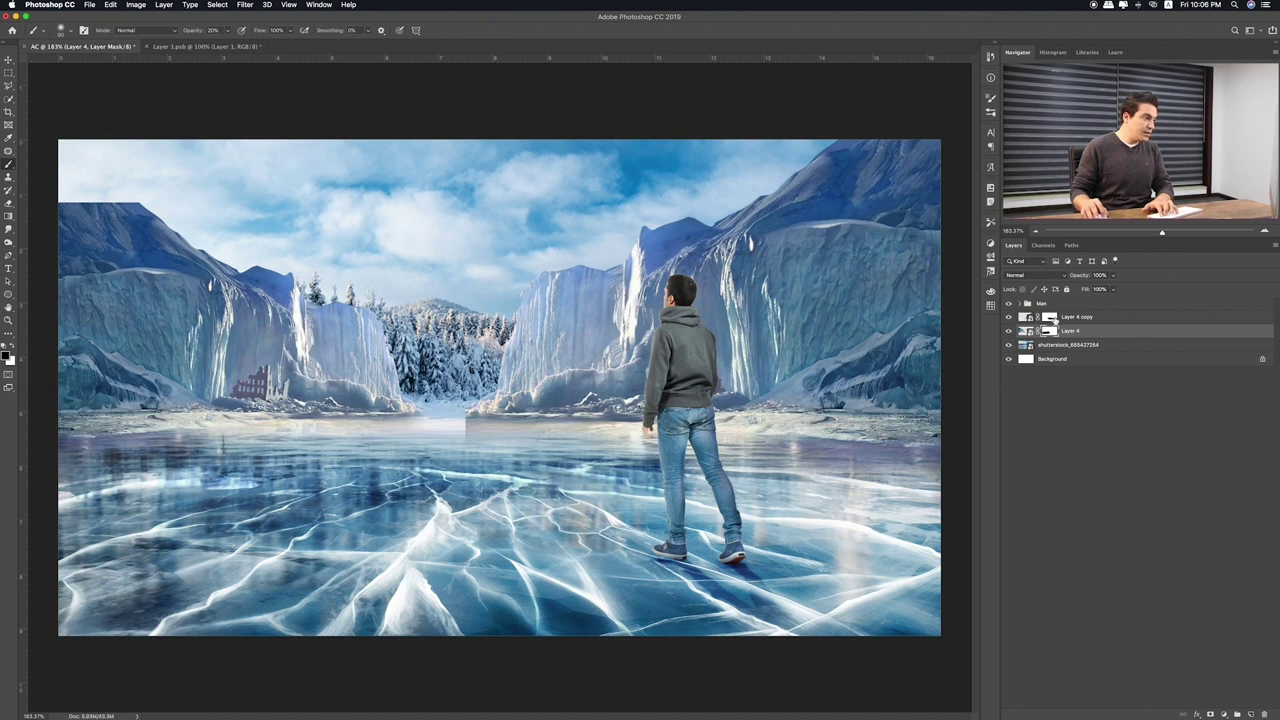
# Soften the right cliff's mask across the lake's right side and centre
pyautogui.click(1049, 317)
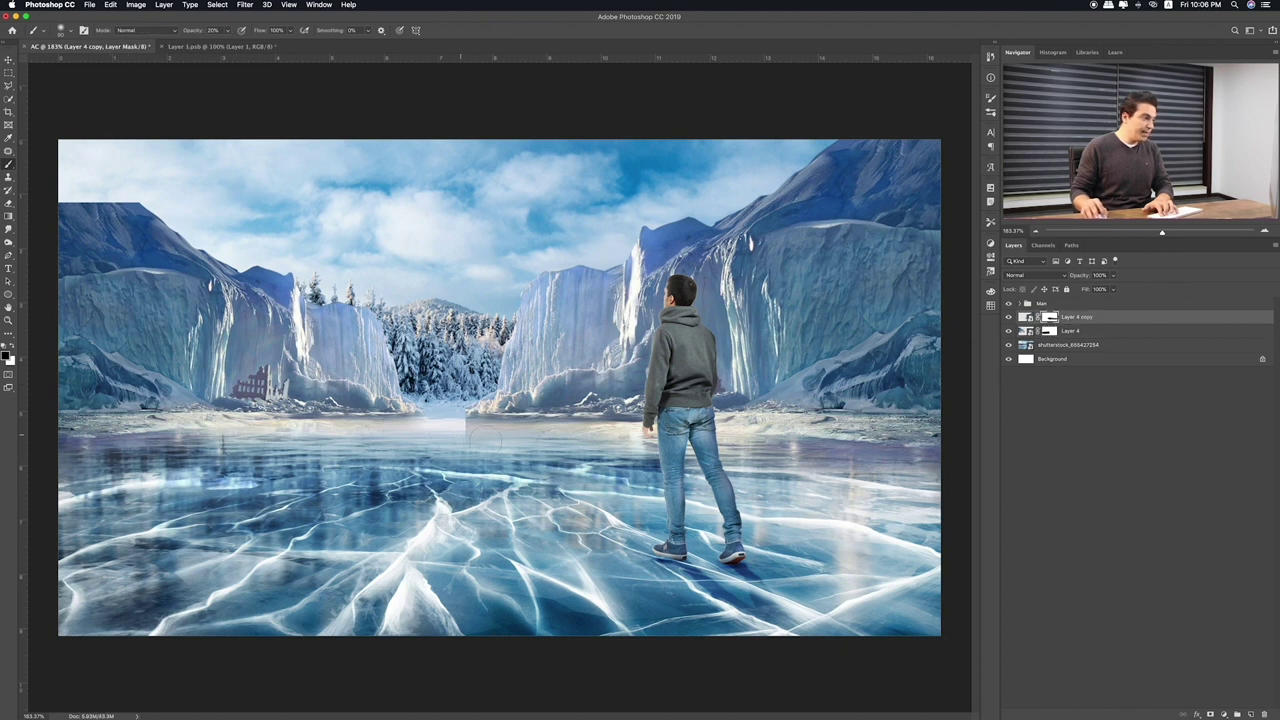
pyautogui.moveTo(783, 446); pyautogui.dragTo(912, 448)
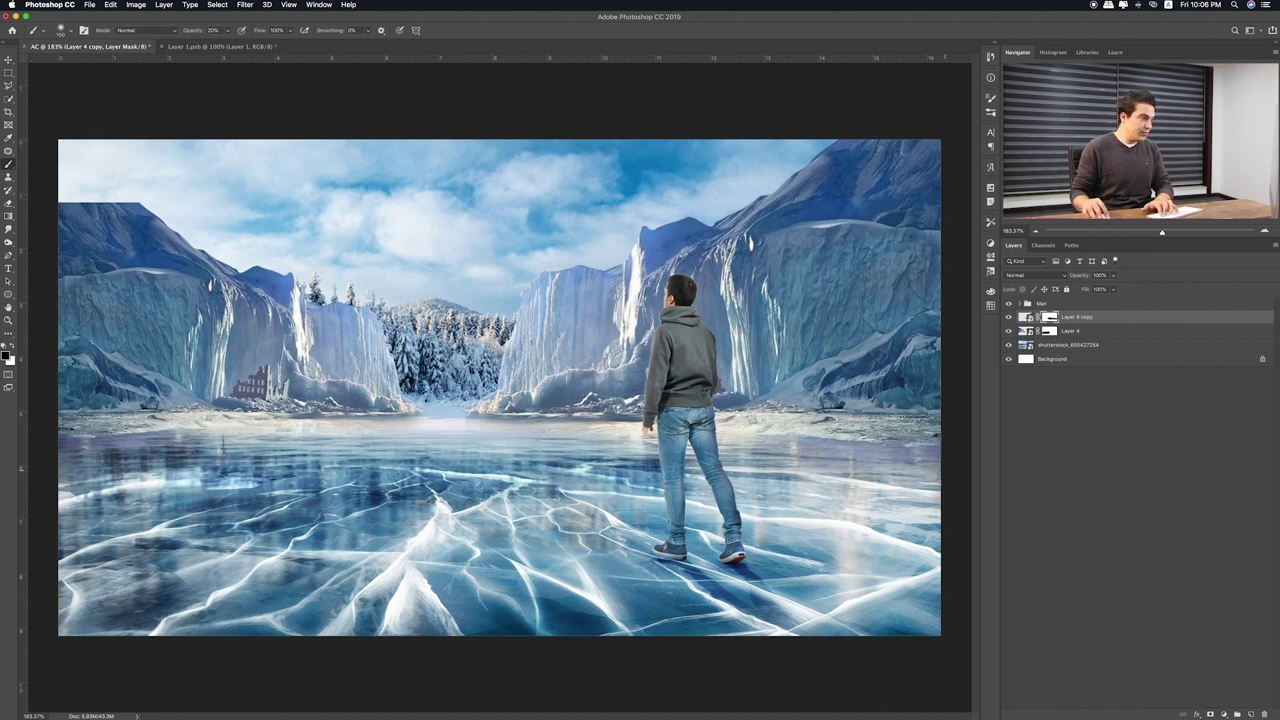
pyautogui.moveTo(636, 421); pyautogui.dragTo(522, 421)
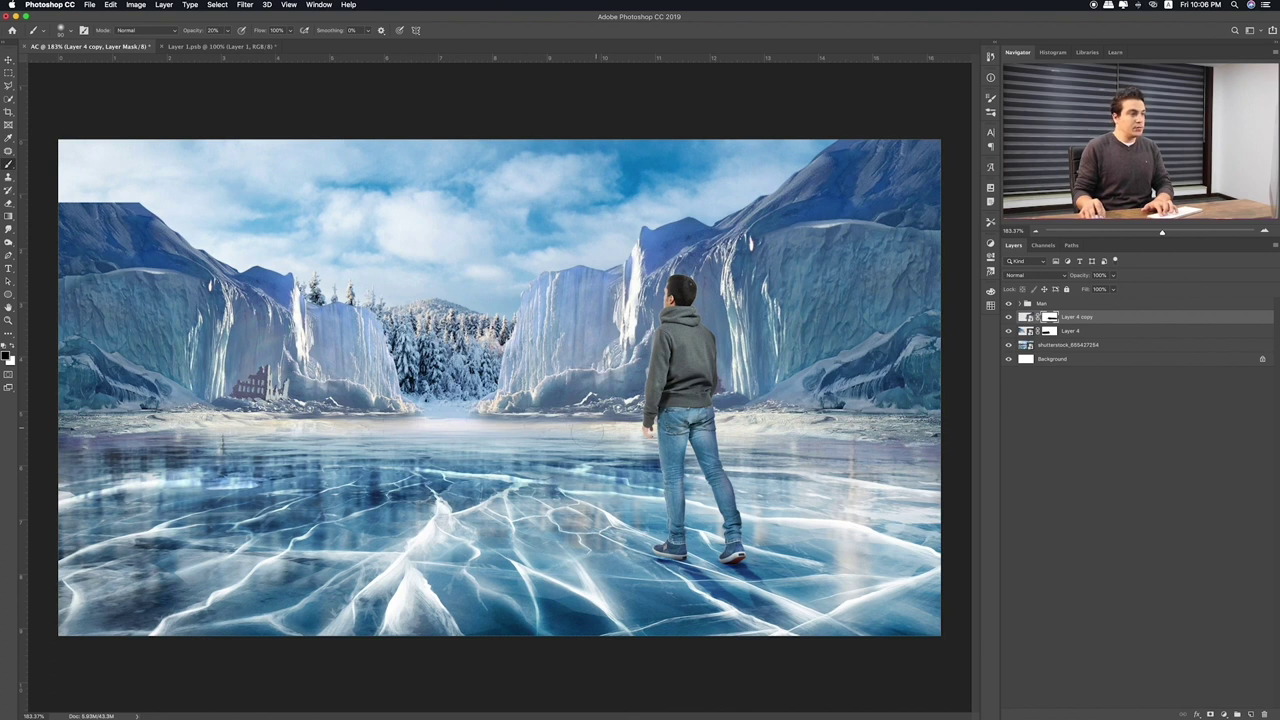
# Shift the left cliff about 20 px to the left
pyautogui.click(1050, 331)
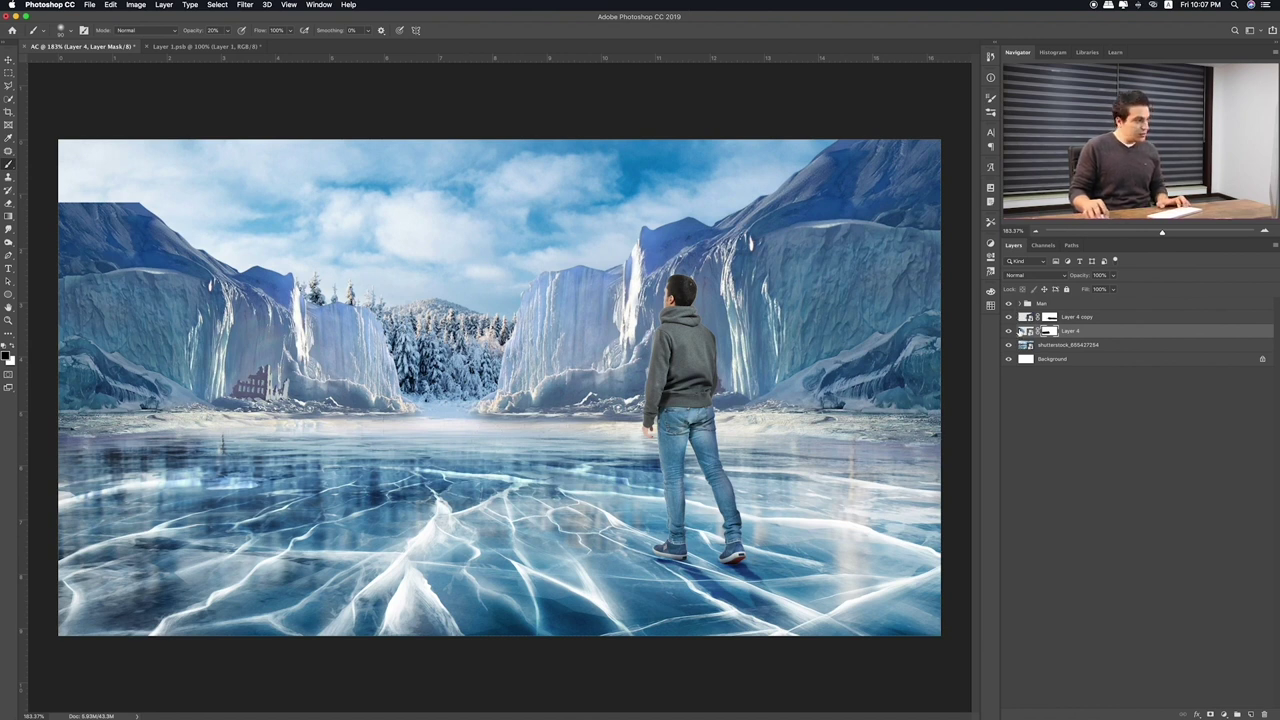
pyautogui.click(1025, 331)
pyautogui.press('v')
pyautogui.moveTo(400, 345); pyautogui.dragTo(370, 345)
# Lower both ice cliffs slightly, then move the man and enlarge him a little
pyautogui.keyDown('ctrl'); pyautogui.keyDown('shift'); pyautogui.click(585, 333); pyautogui.keyUp('shift'); pyautogui.keyUp('ctrl')
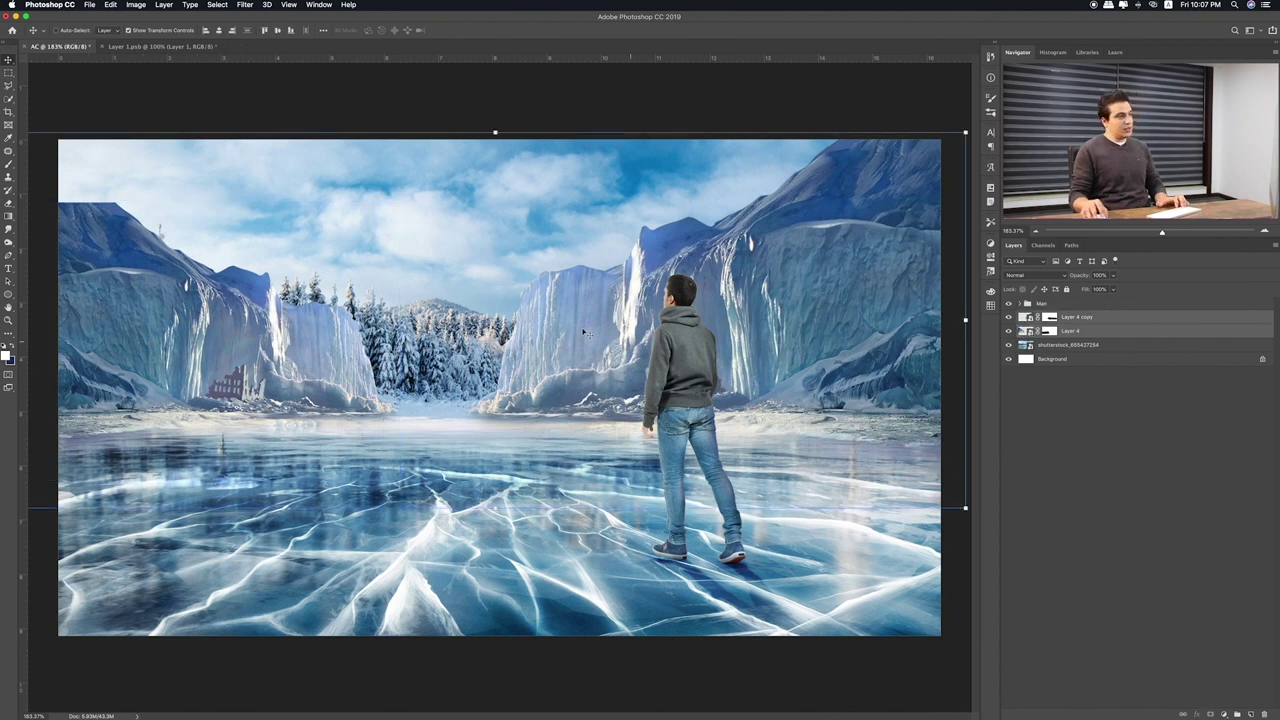
pyautogui.moveTo(585, 333); pyautogui.dragTo(586, 340)
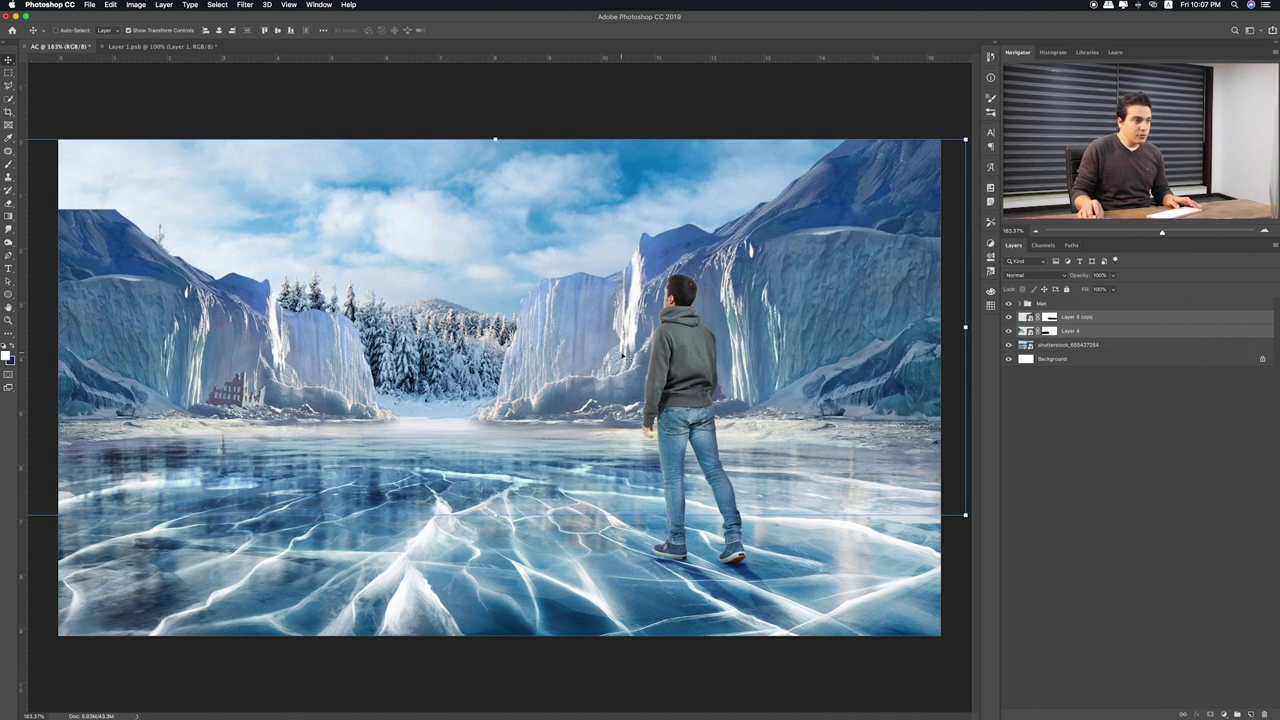
pyautogui.moveTo(646, 378)
pyautogui.mouseDown()
pyautogui.moveTo(665, 360)
pyautogui.moveTo(673, 368)
pyautogui.mouseUp()
pyautogui.moveTo(602, 175); pyautogui.dragTo(618, 192)
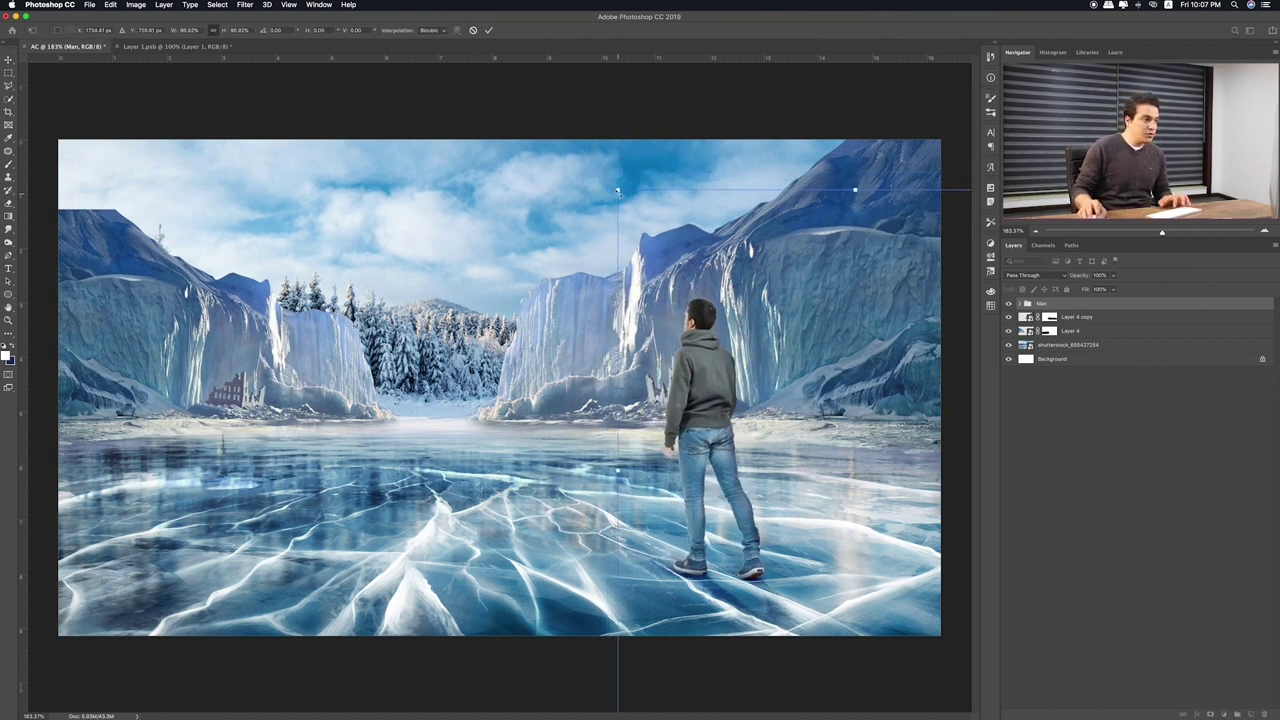
pyautogui.press('Return')
pyautogui.press('super+Tab')
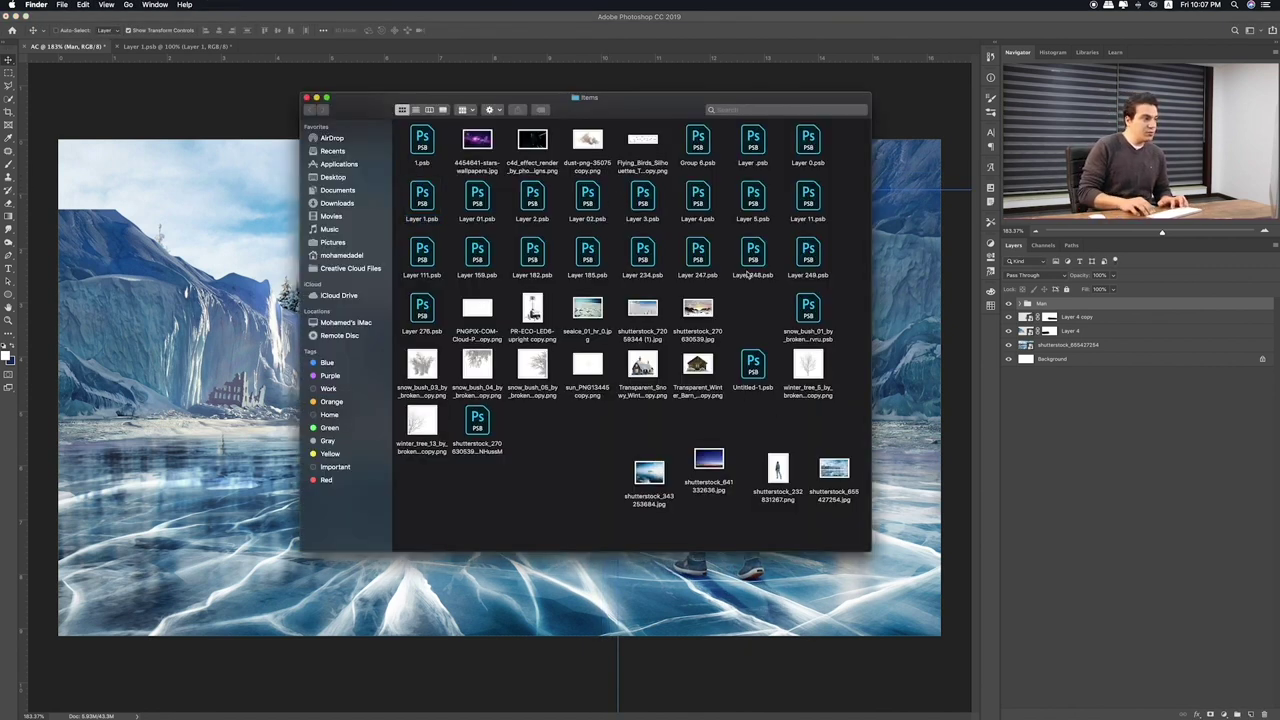
# Preview the Layer 01.psb ice-boulder file in Finder and open it
pyautogui.click(487, 186)
pyautogui.press('space')
pyautogui.press('Right')
pyautogui.press('Left')
pyautogui.press('space')
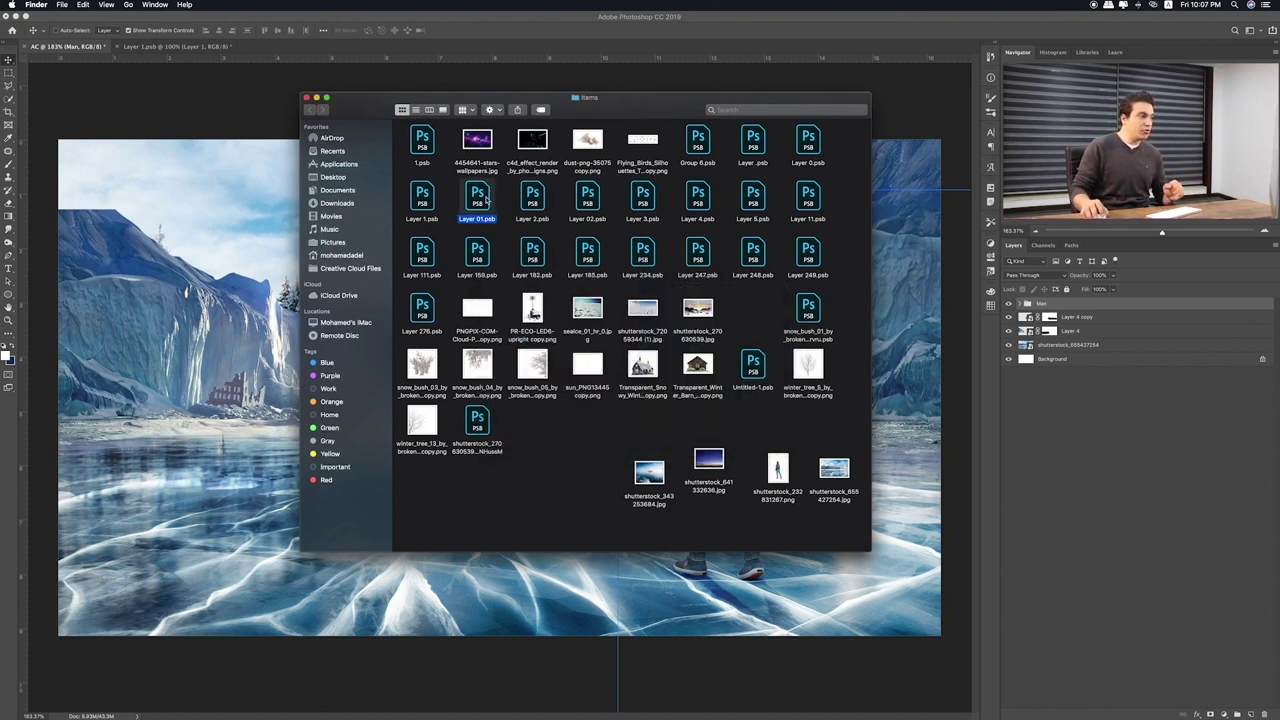
pyautogui.press('super+Tab')
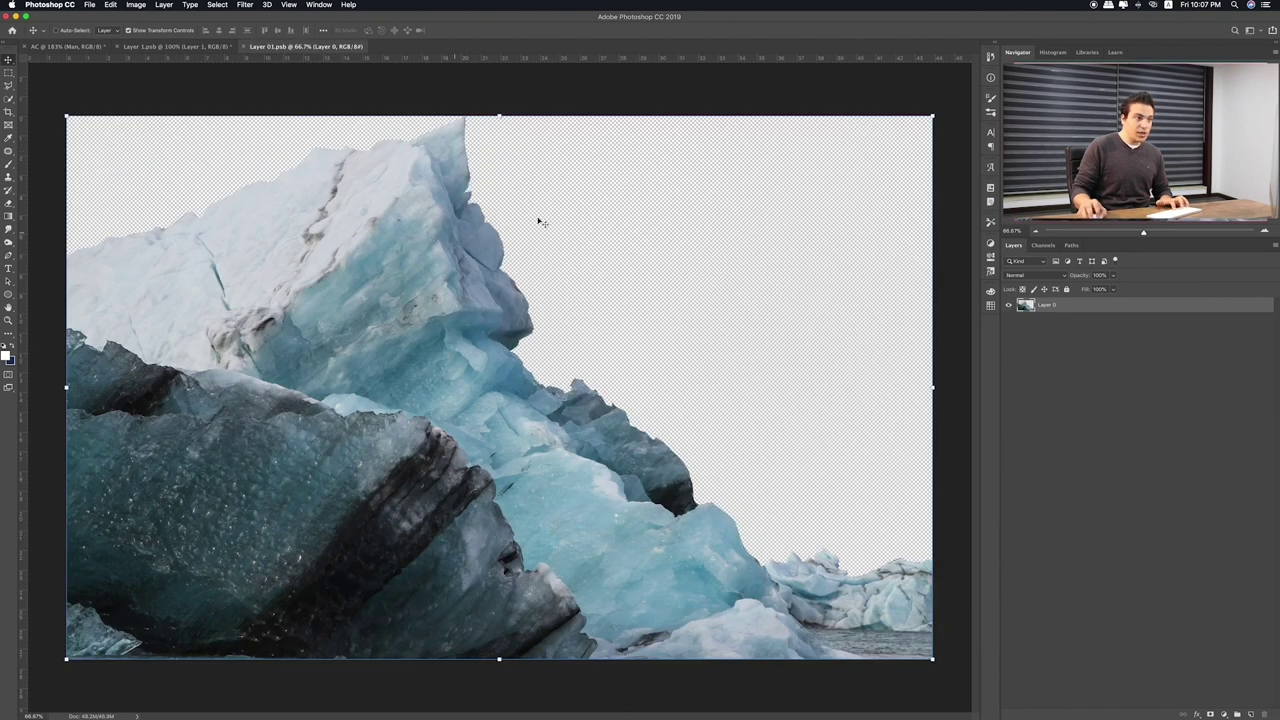
# Pick an option from the new ice layer's context menu, then return to the AC document
pyautogui.rightClick(1180, 306)
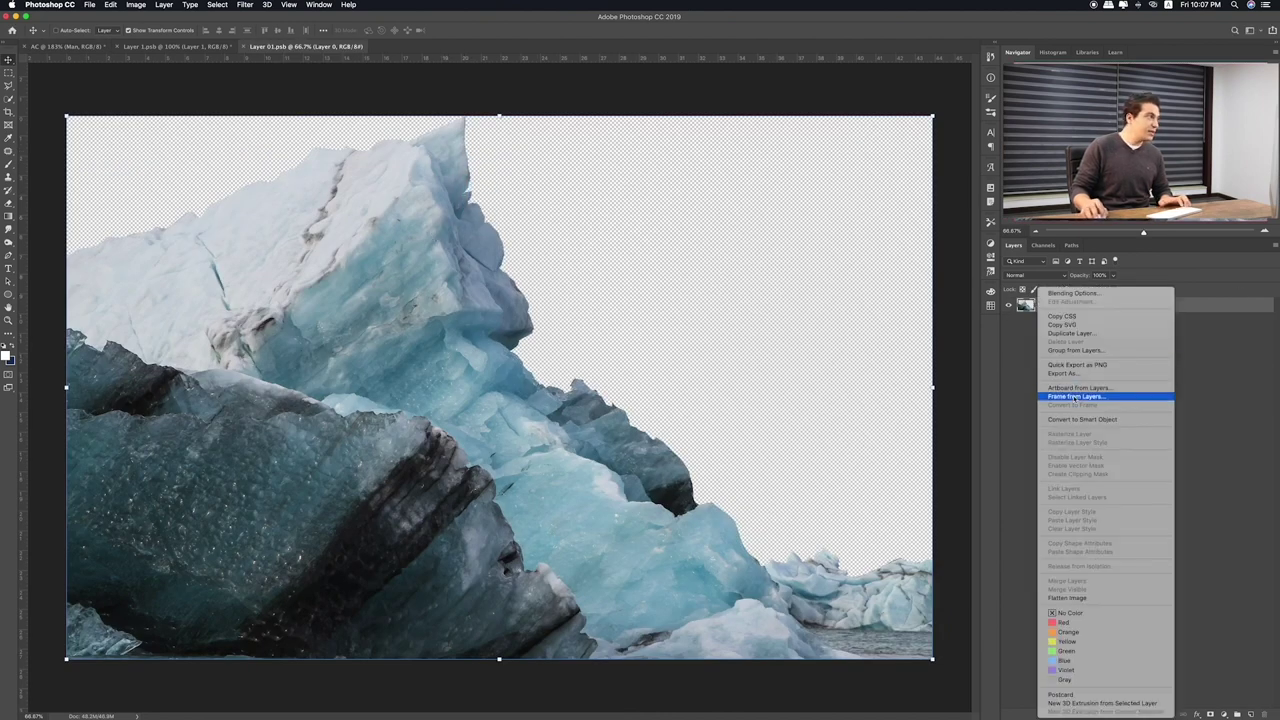
pyautogui.click(1100, 419)
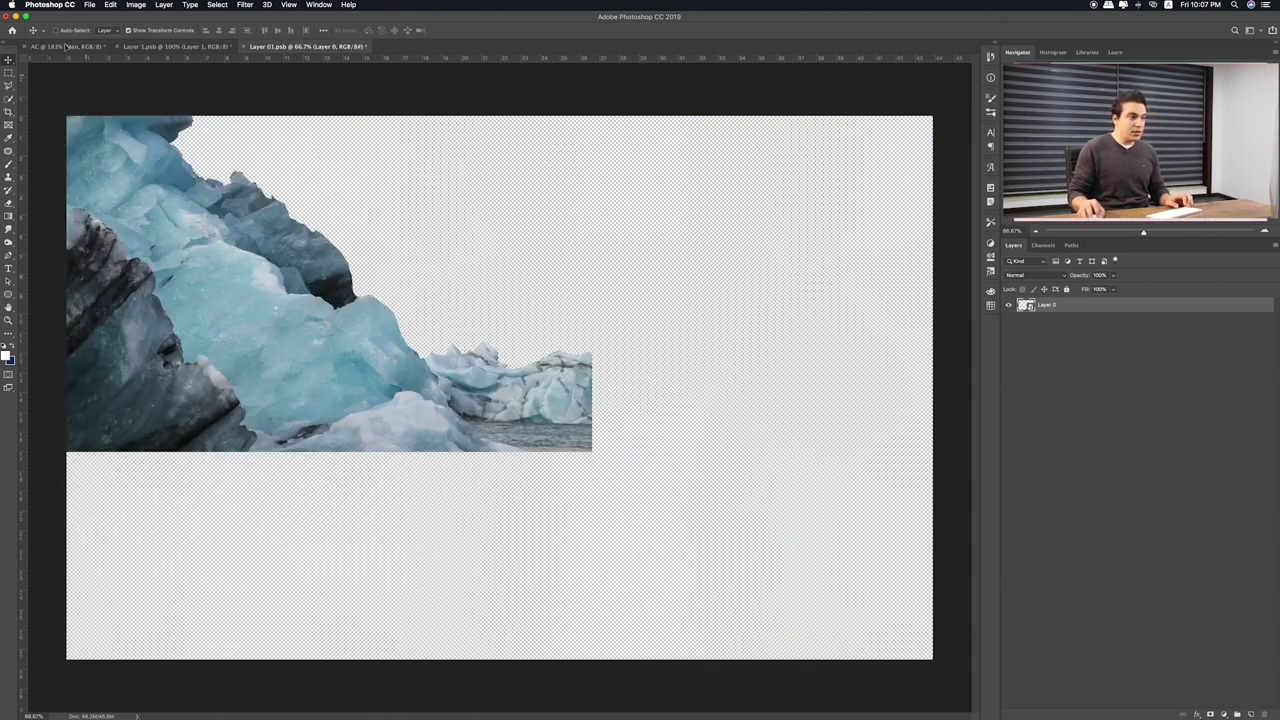
pyautogui.click(65, 46)
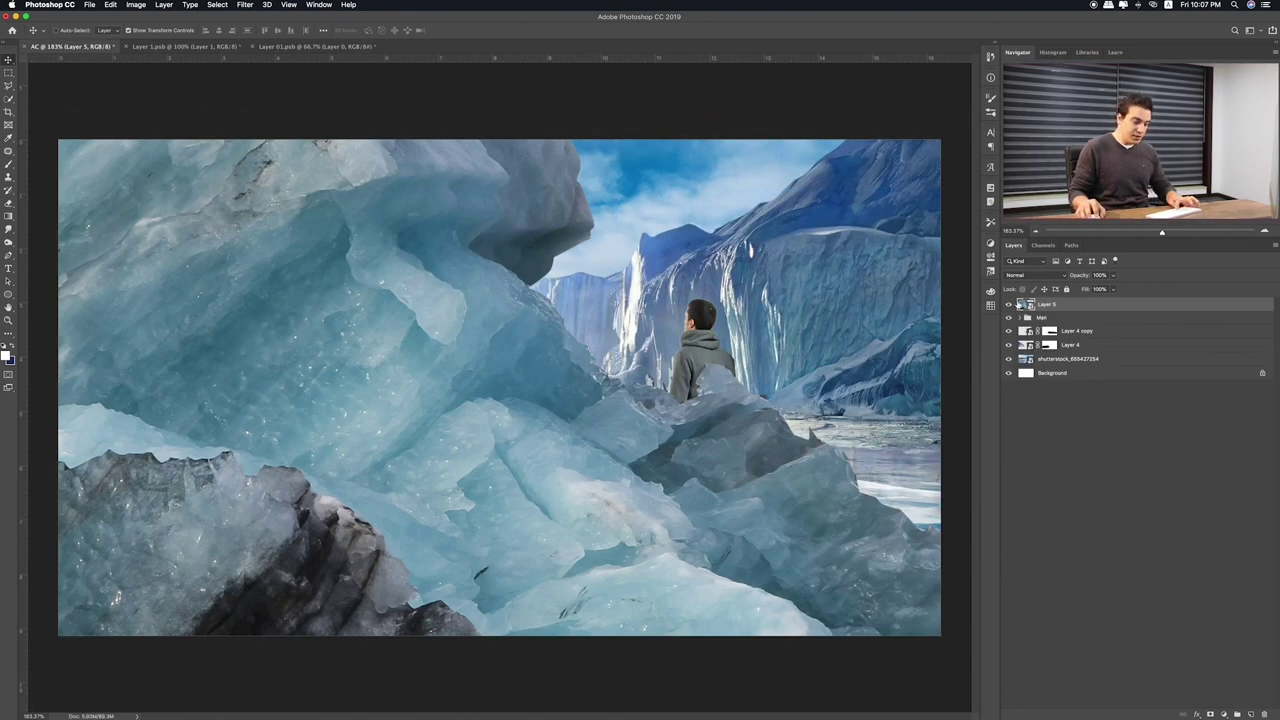
# Group the three backdrop layers and name the group Background
pyautogui.click(1077, 330)
pyautogui.keyDown('shift'); pyautogui.click(1093, 364); pyautogui.keyUp('shift')
pyautogui.hotkey('ctrl', 'g')
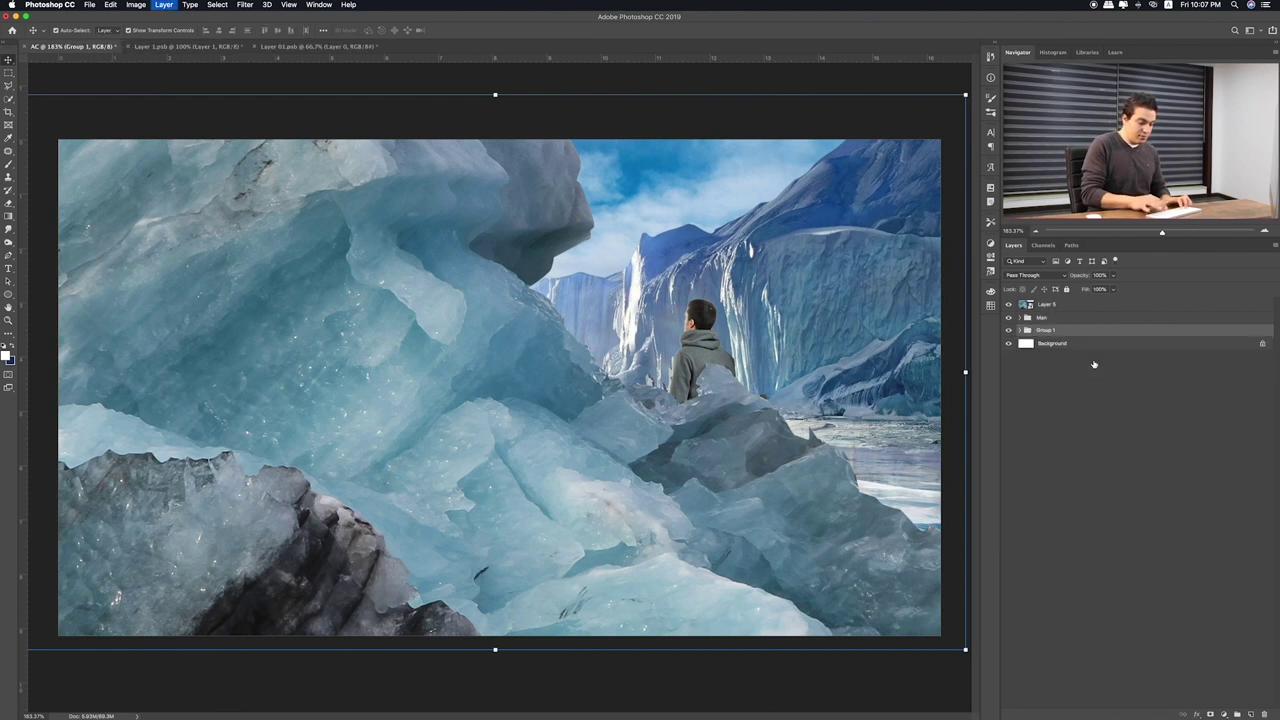
pyautogui.doubleClick(1050, 330)
pyautogui.write('Background')
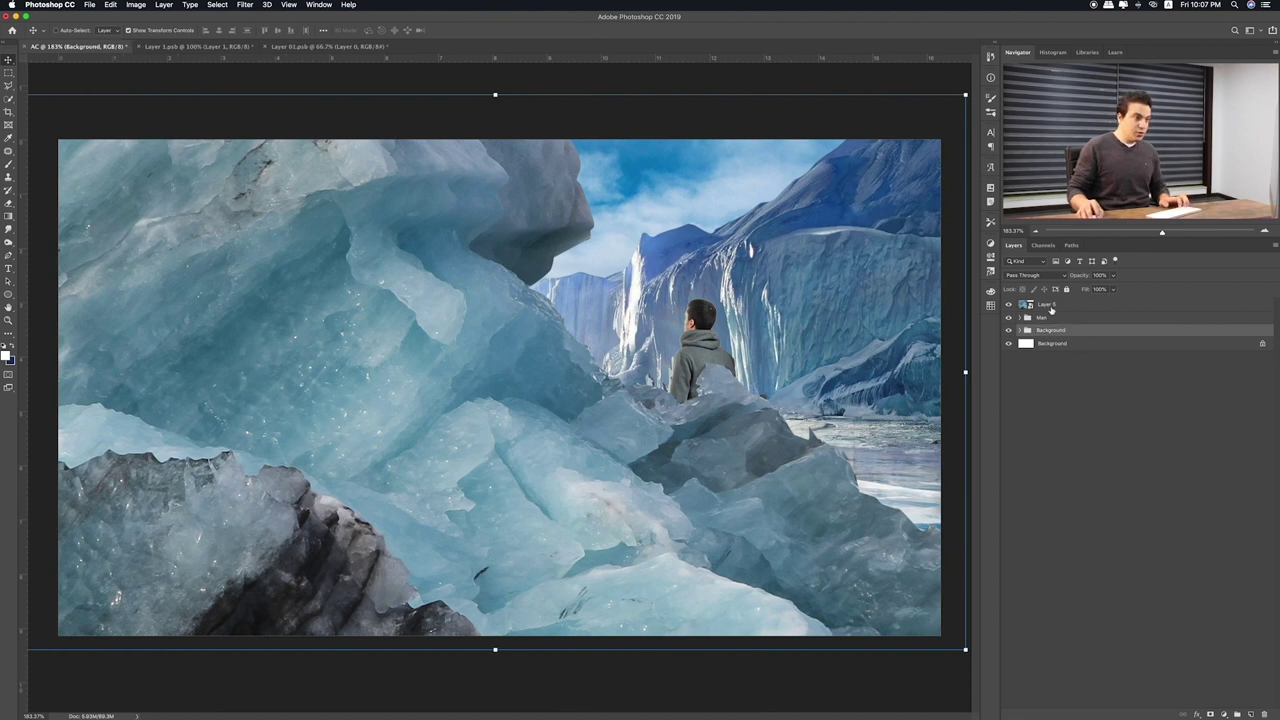
# Put the iceberg Layer 5 in a group named Front and start transforming it
pyautogui.click(1063, 307)
pyautogui.hotkey('ctrl', 'g')
pyautogui.doubleClick(1041, 304)
pyautogui.write('Fro')
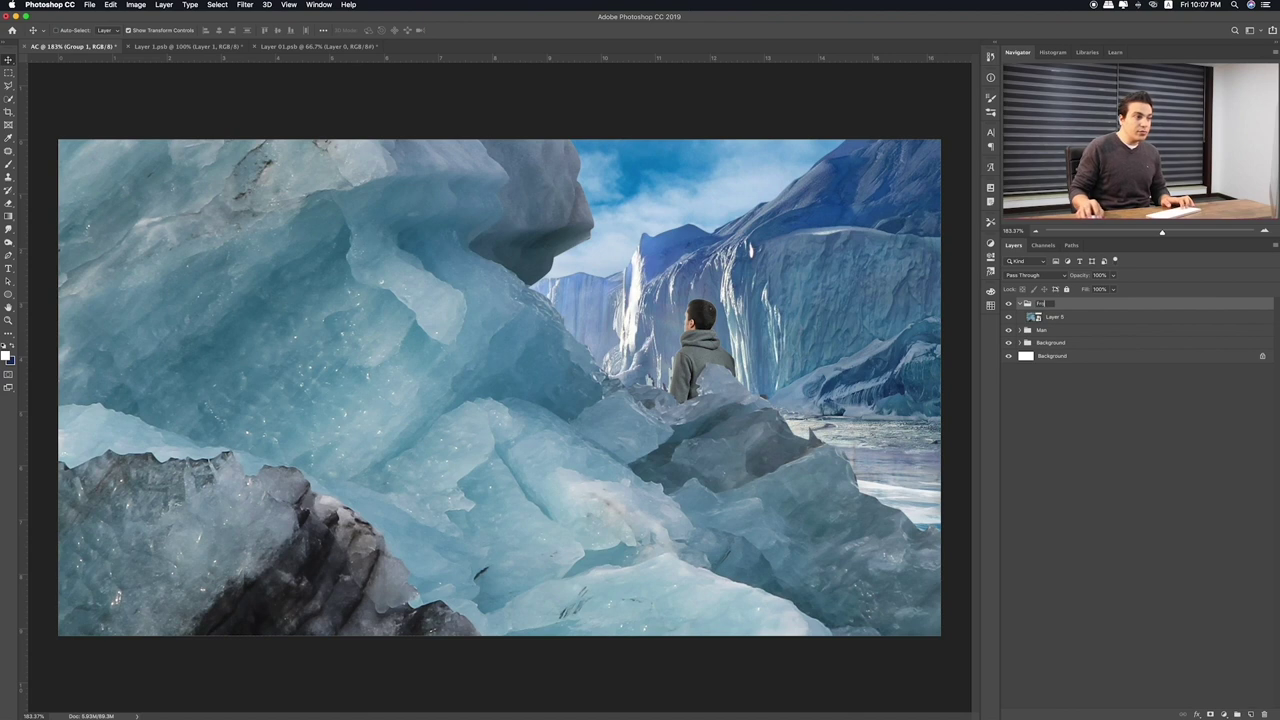
pyautogui.press('Return')
pyautogui.click(1060, 317)
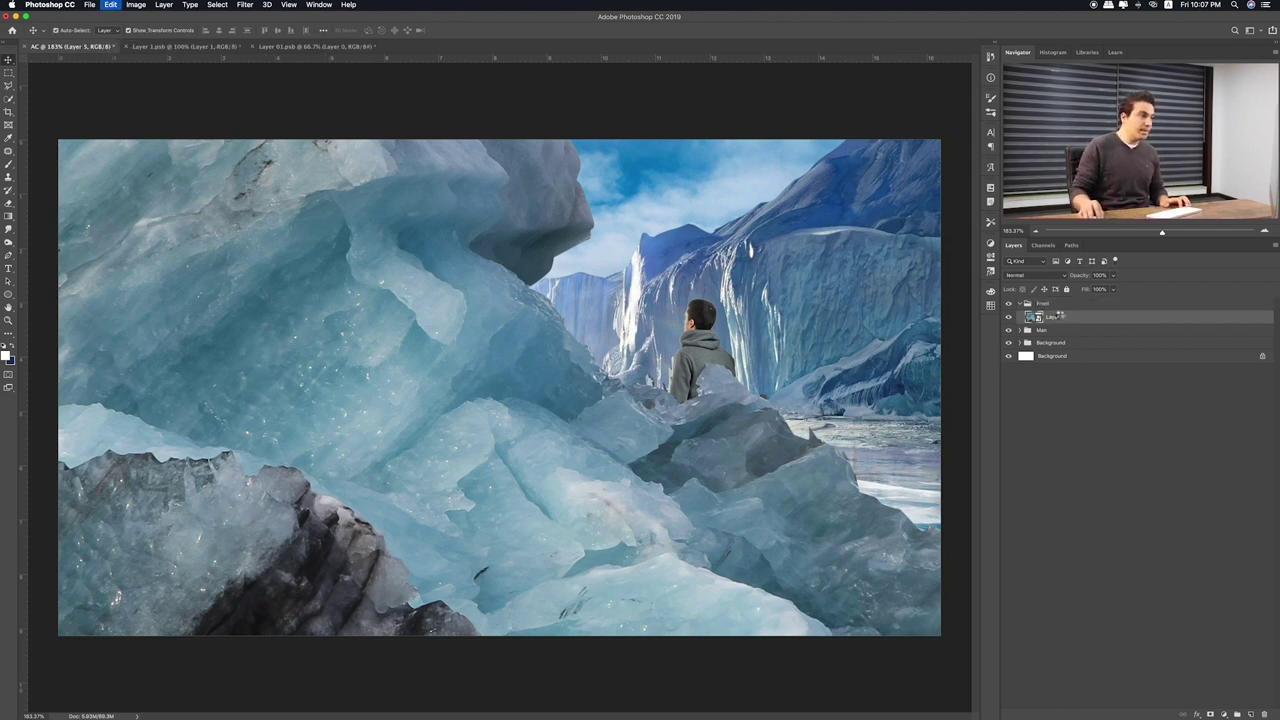
pyautogui.hotkey('ctrl', 't')
pyautogui.hotkey('ctrl', '0')
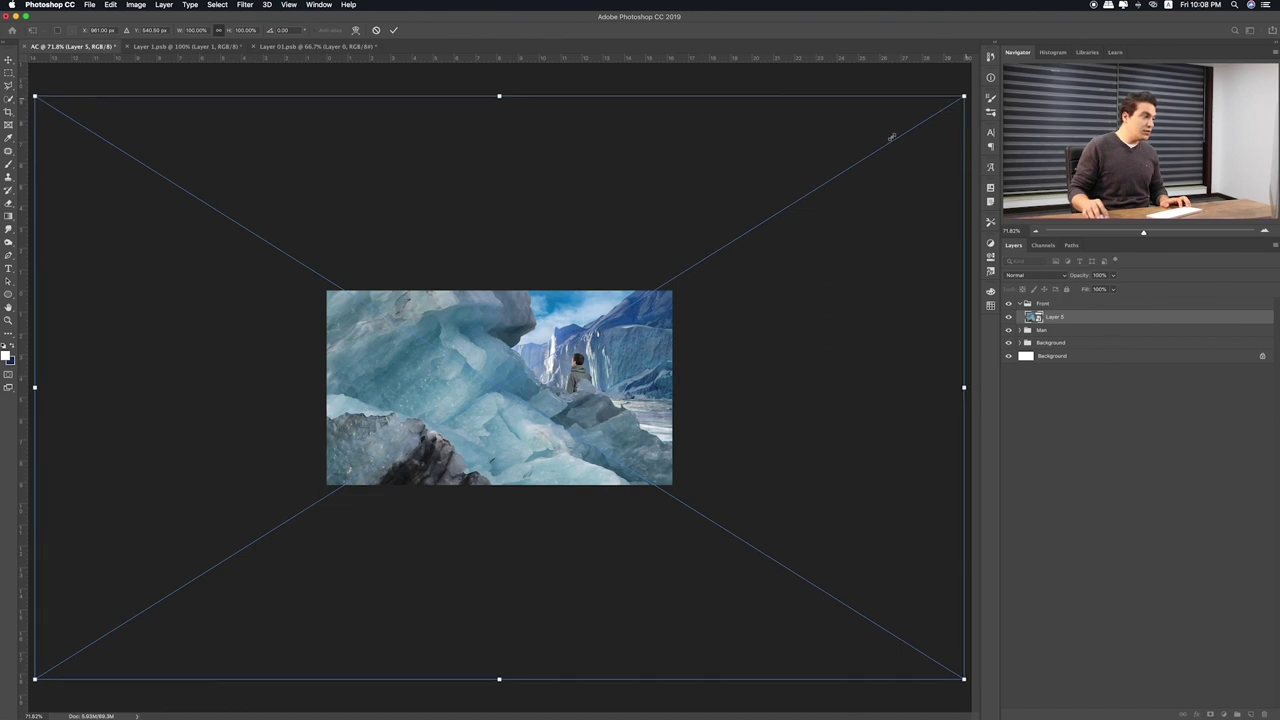
# Scale the Layer 5 iceberg into a small chunk in the lower-left corner, then return to Finder
pyautogui.moveTo(891, 137); pyautogui.dragTo(619, 268)
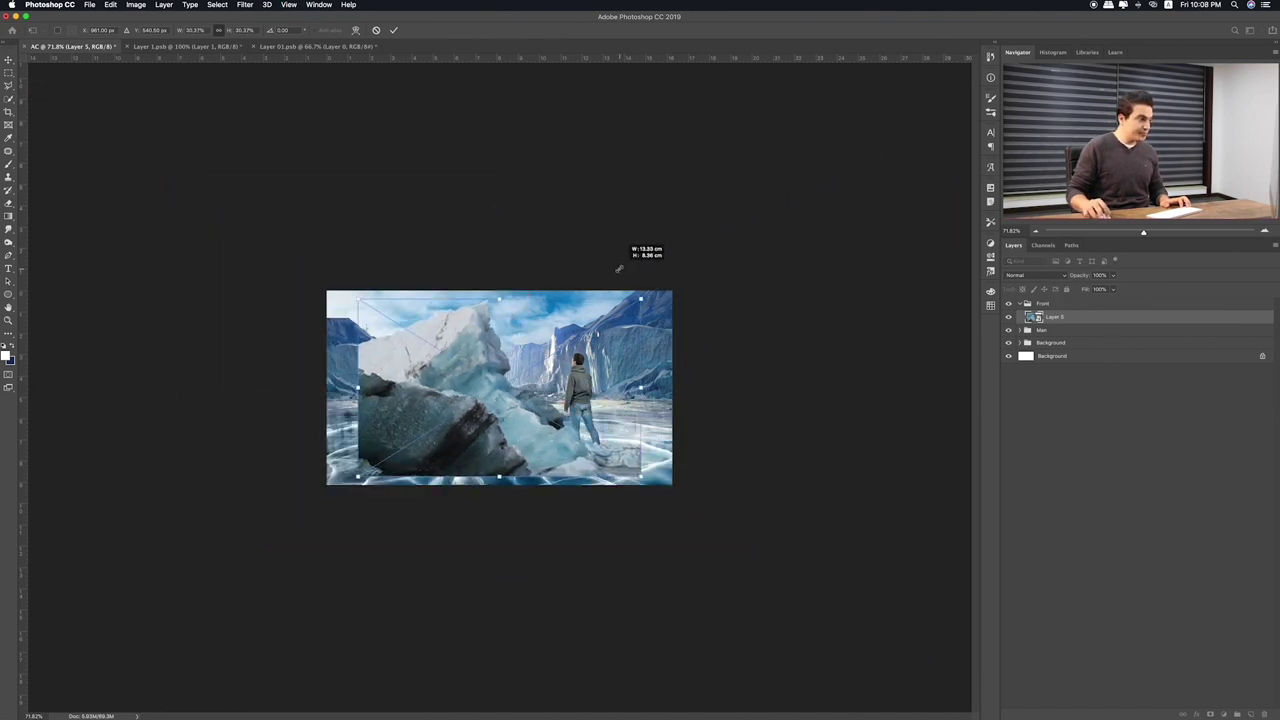
pyautogui.moveTo(619, 268); pyautogui.dragTo(611, 277)
pyautogui.moveTo(492, 367)
pyautogui.mouseDown()
pyautogui.moveTo(531, 396)
pyautogui.moveTo(517, 385)
pyautogui.mouseUp()
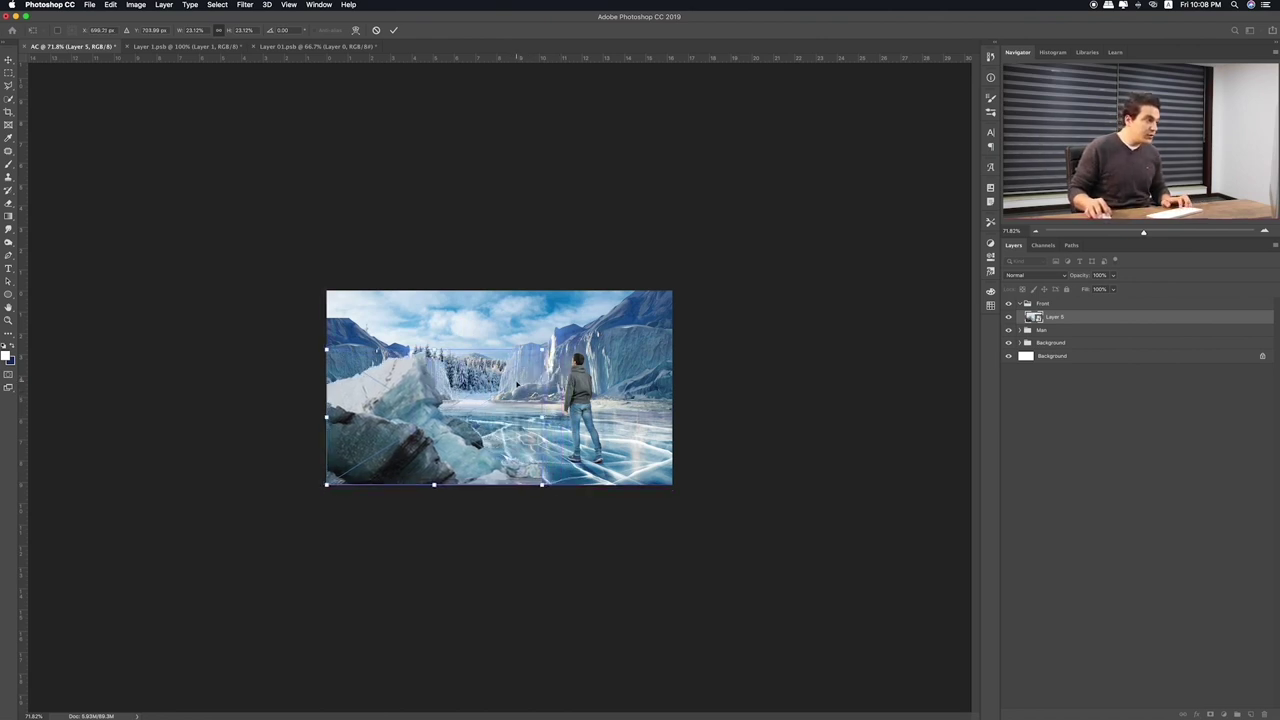
pyautogui.hotkey('ctrl', 'z')
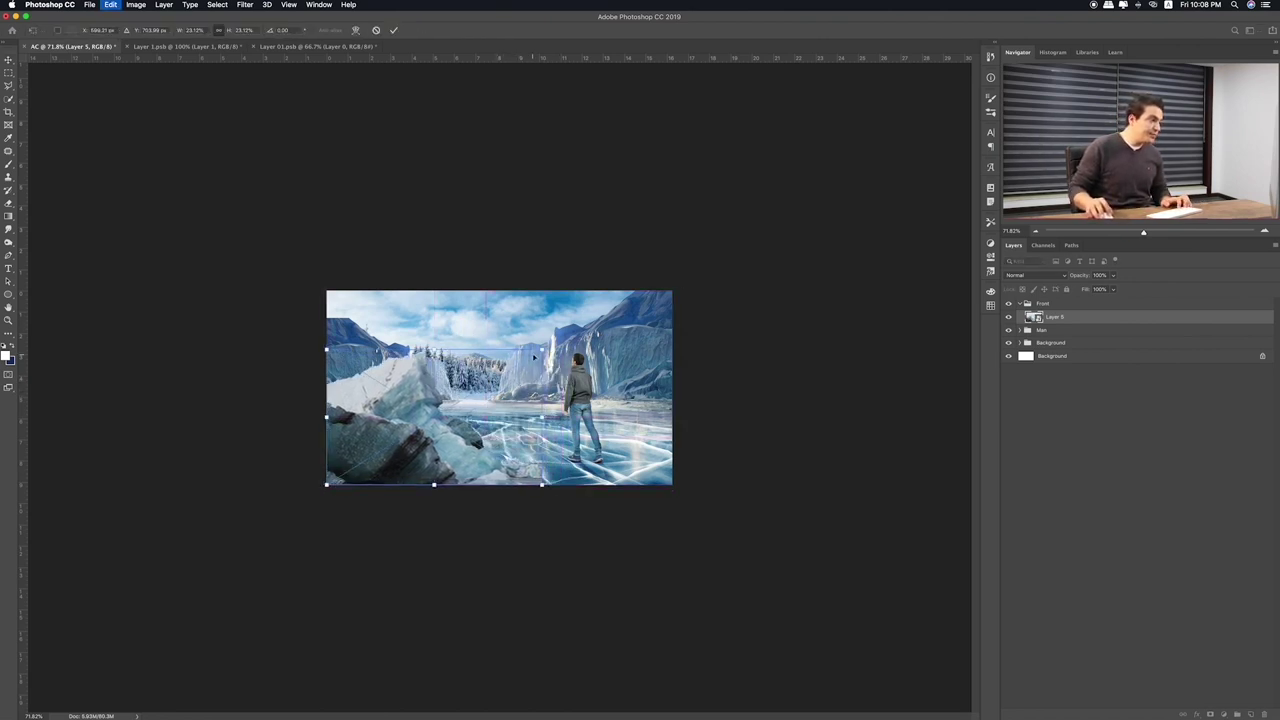
pyautogui.moveTo(539, 351); pyautogui.dragTo(454, 404)
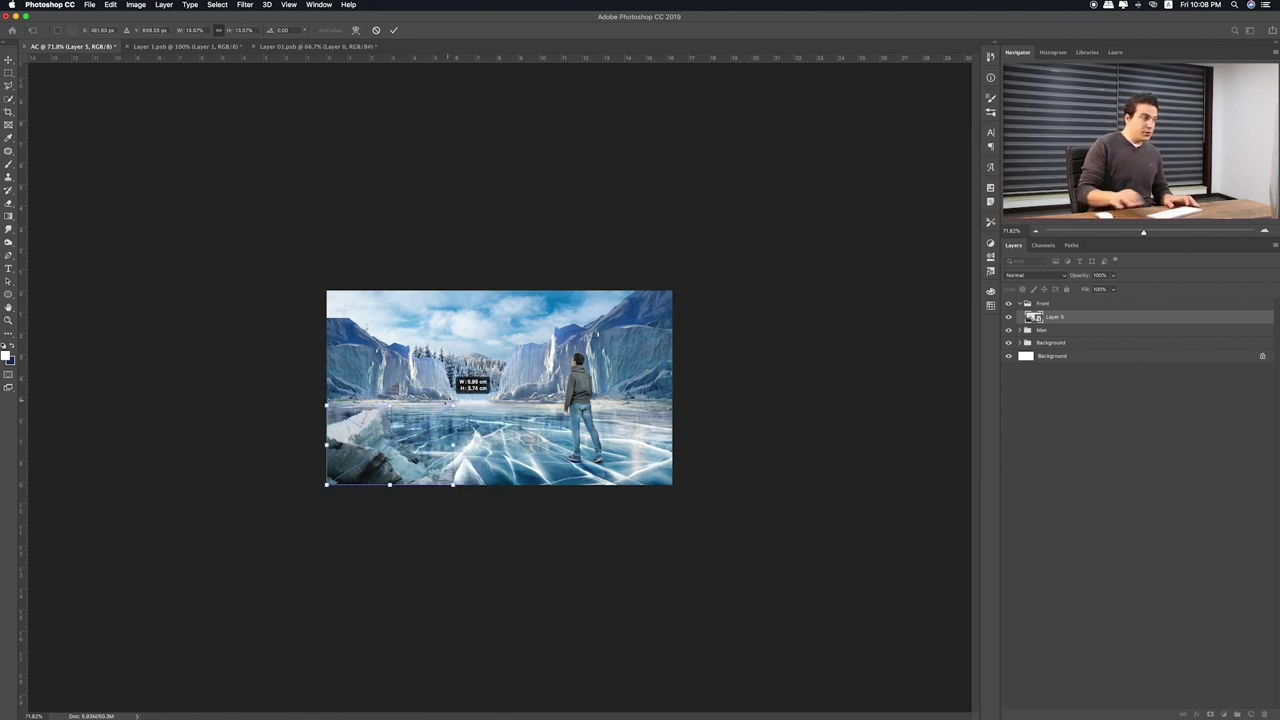
pyautogui.press('Return')
pyautogui.hotkey('ctrl', '0')
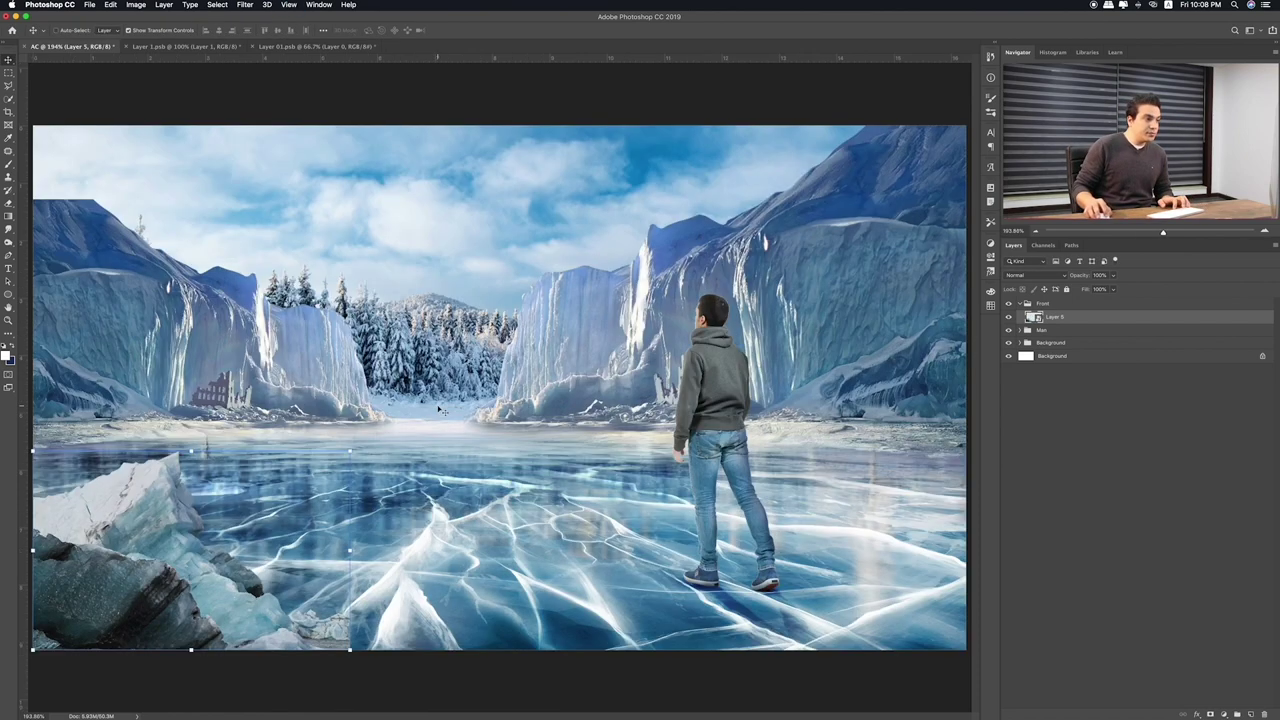
pyautogui.press('super+Tab')
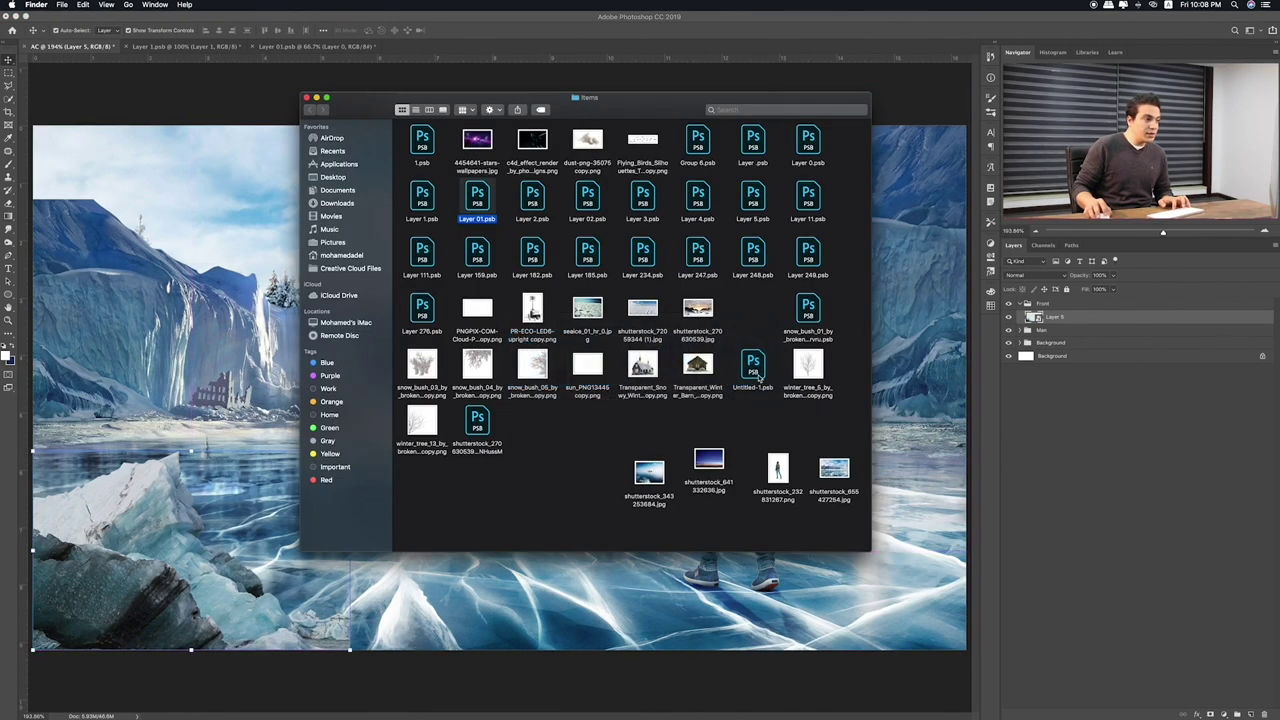
# Preview Untitled-1.psb and open the air conditioner document in Photoshop, fitted to the window
pyautogui.click(758, 372)
pyautogui.press('space')
pyautogui.press('space')
pyautogui.press('super+Tab')
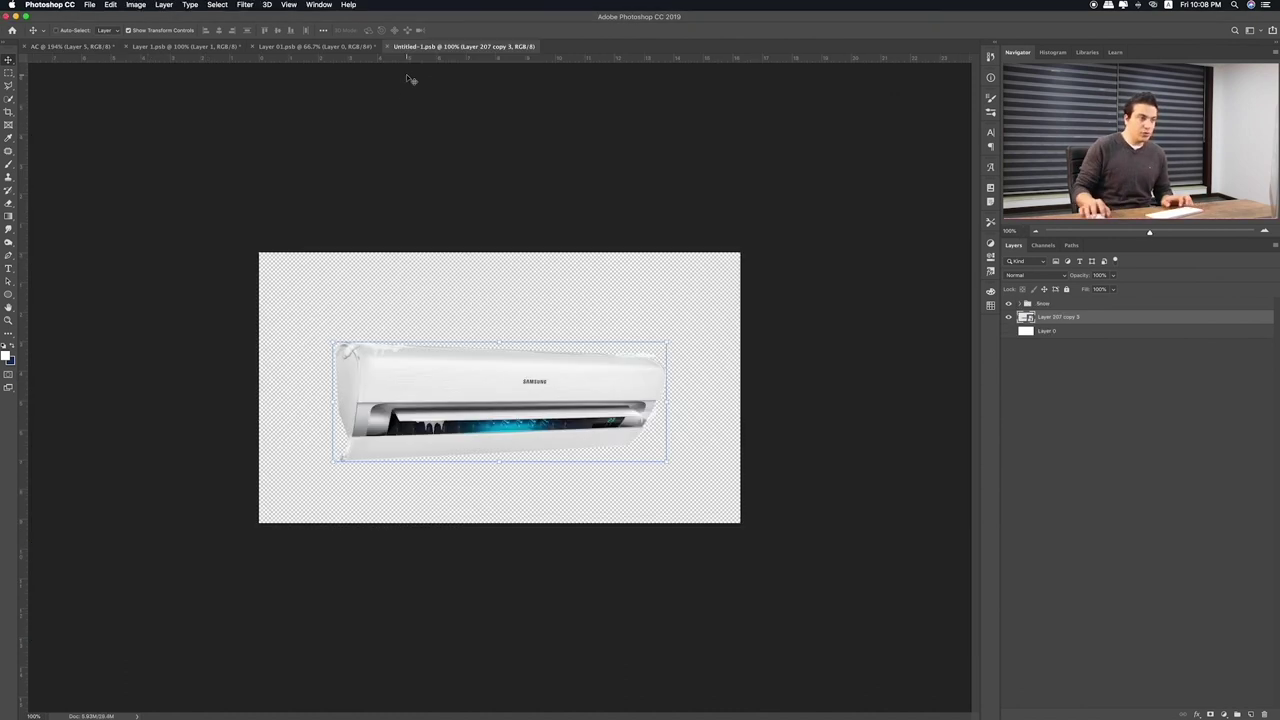
pyautogui.press('super+0')
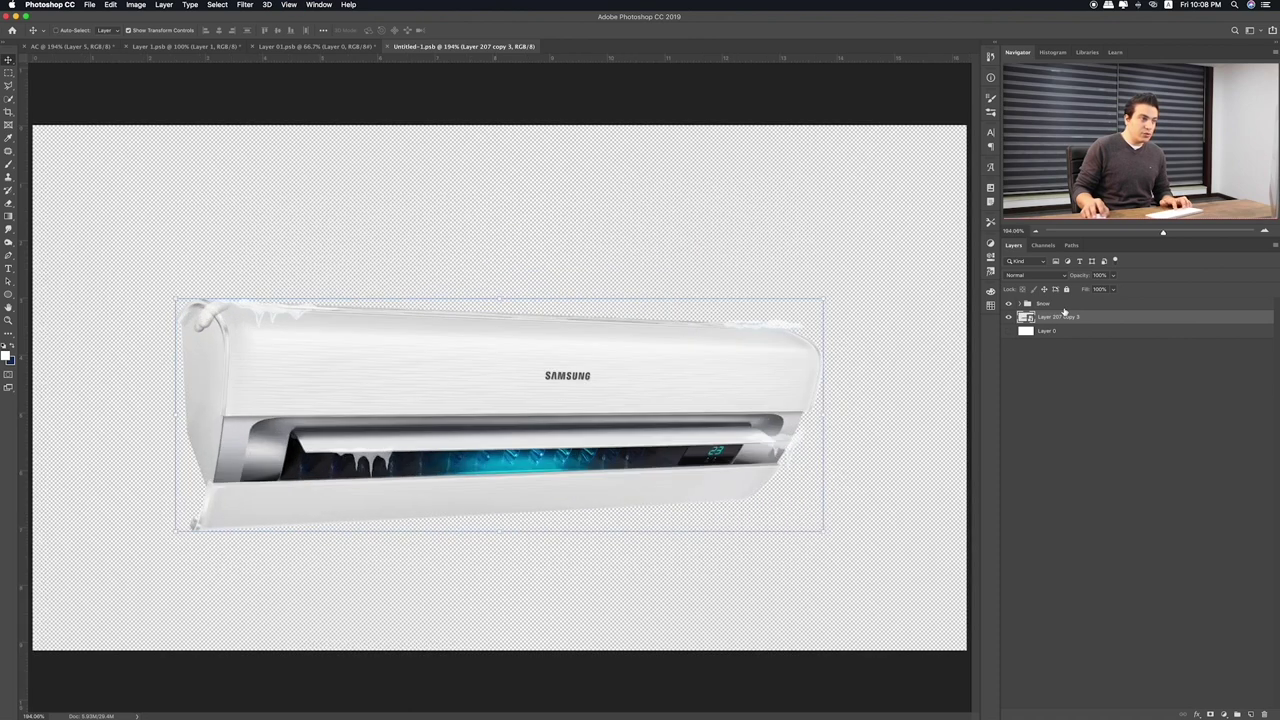
# Hide the Snow group and drag Layer 207 copy 3 into the lake composite behind the man
pyautogui.click(1010, 304)
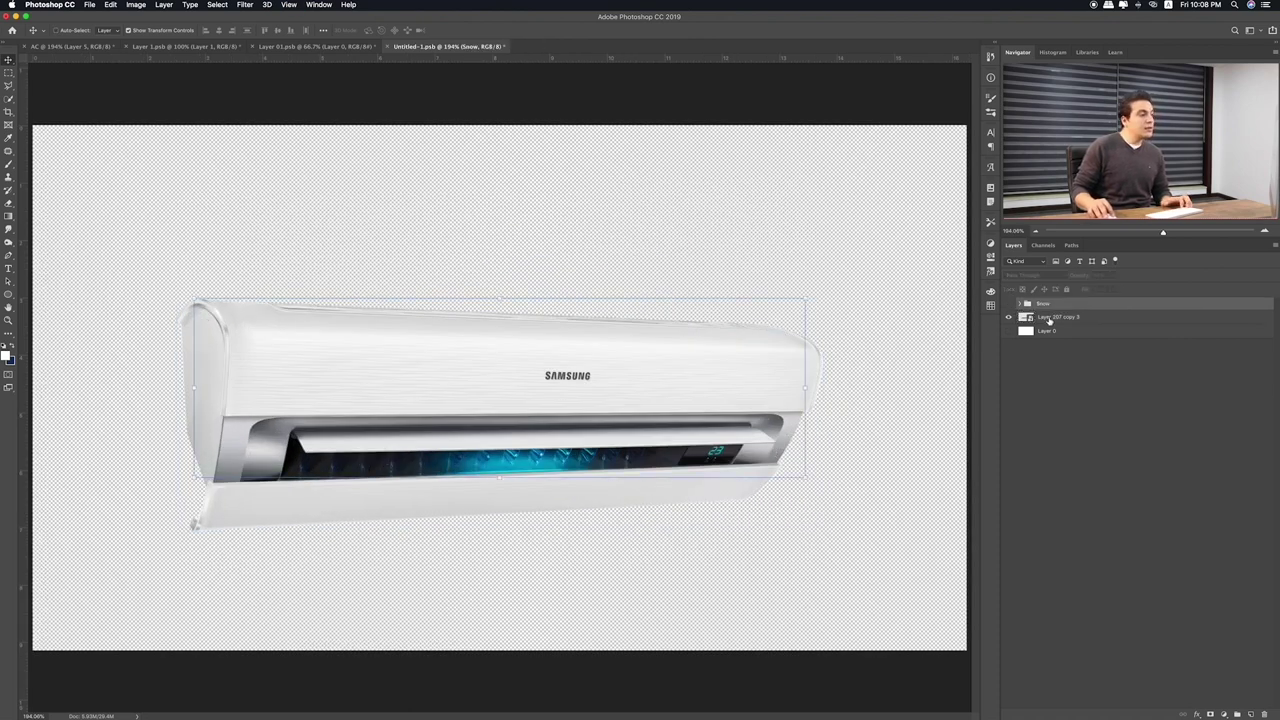
pyautogui.click(1049, 317)
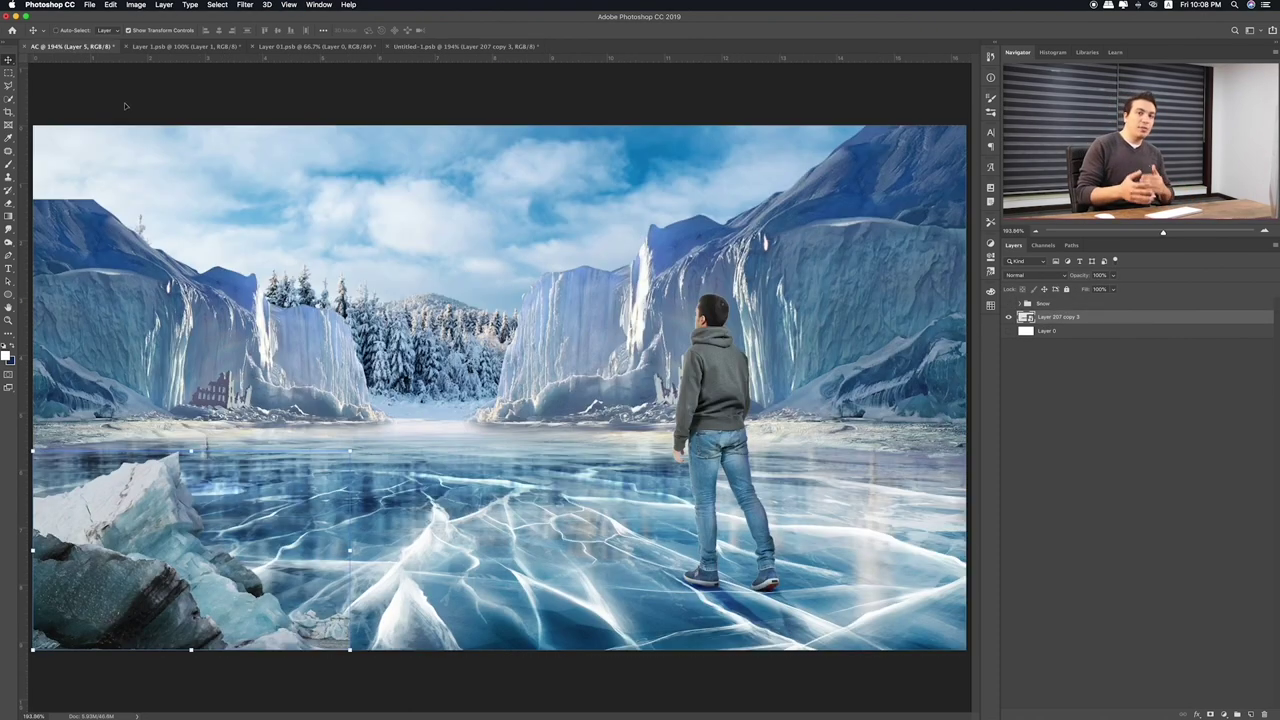
pyautogui.moveTo(124, 102); pyautogui.dragTo(340, 268)
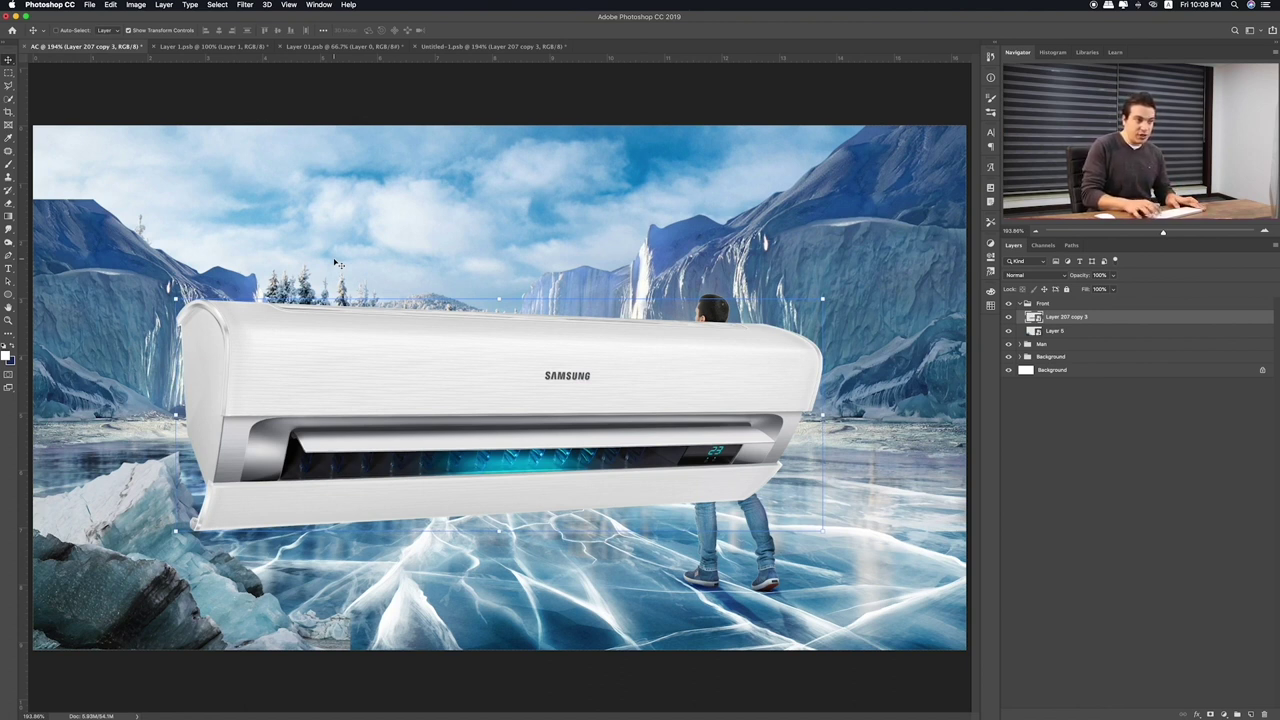
pyautogui.hotkey('ctrl', '[')
pyautogui.hotkey('ctrl', '[')
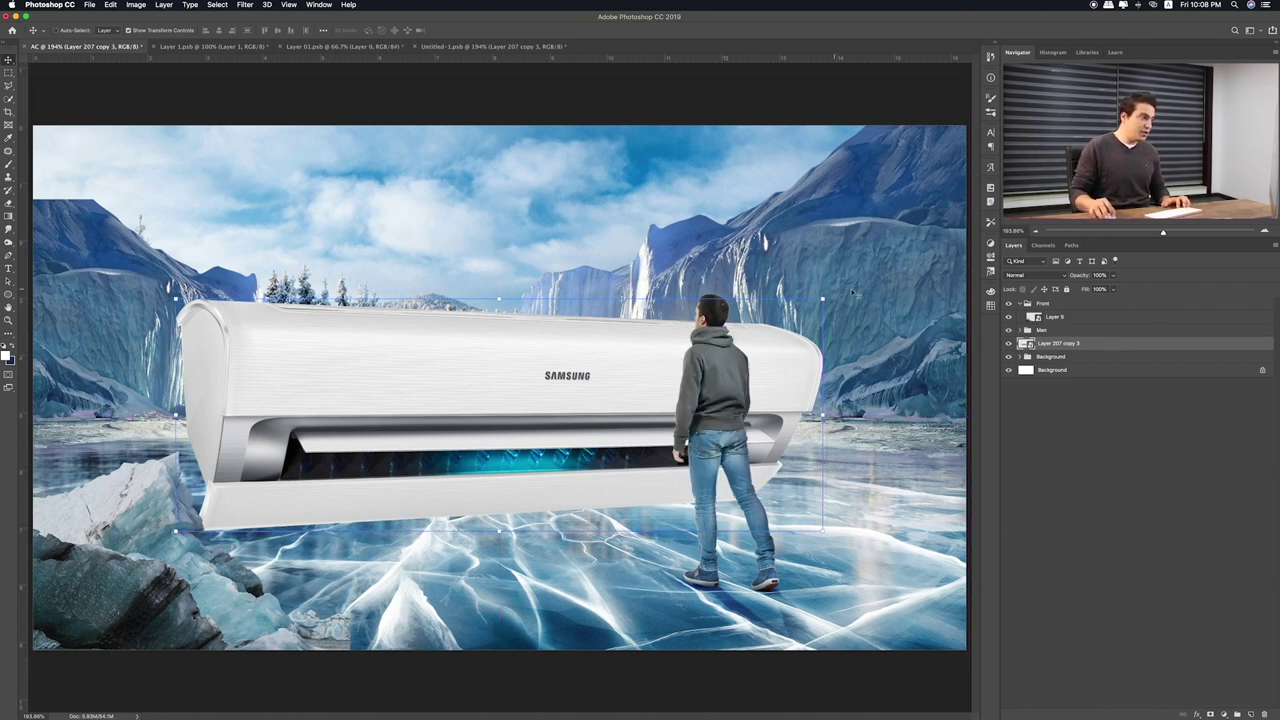
# Shrink the air conditioner, shift it left and tilt it slightly
pyautogui.moveTo(822, 298)
pyautogui.mouseDown()
pyautogui.moveTo(628, 343)
pyautogui.moveTo(420, 352)
pyautogui.mouseUp()
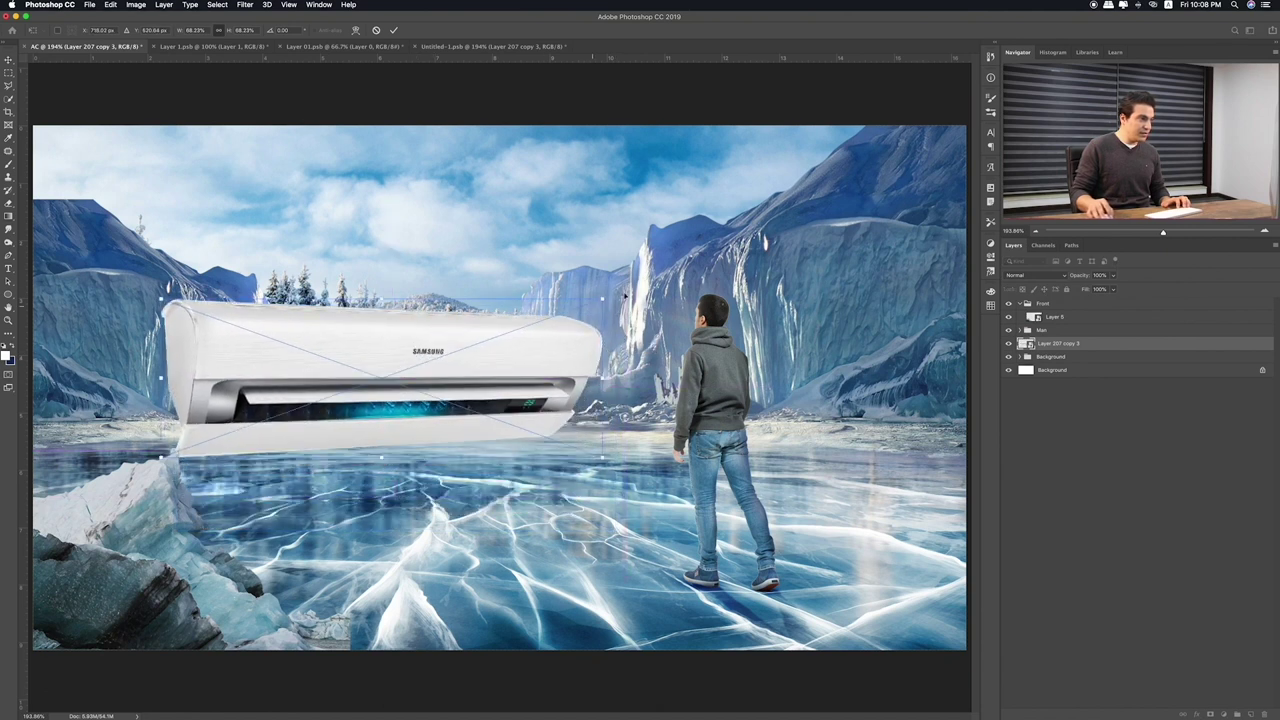
pyautogui.moveTo(603, 298); pyautogui.dragTo(622, 294)
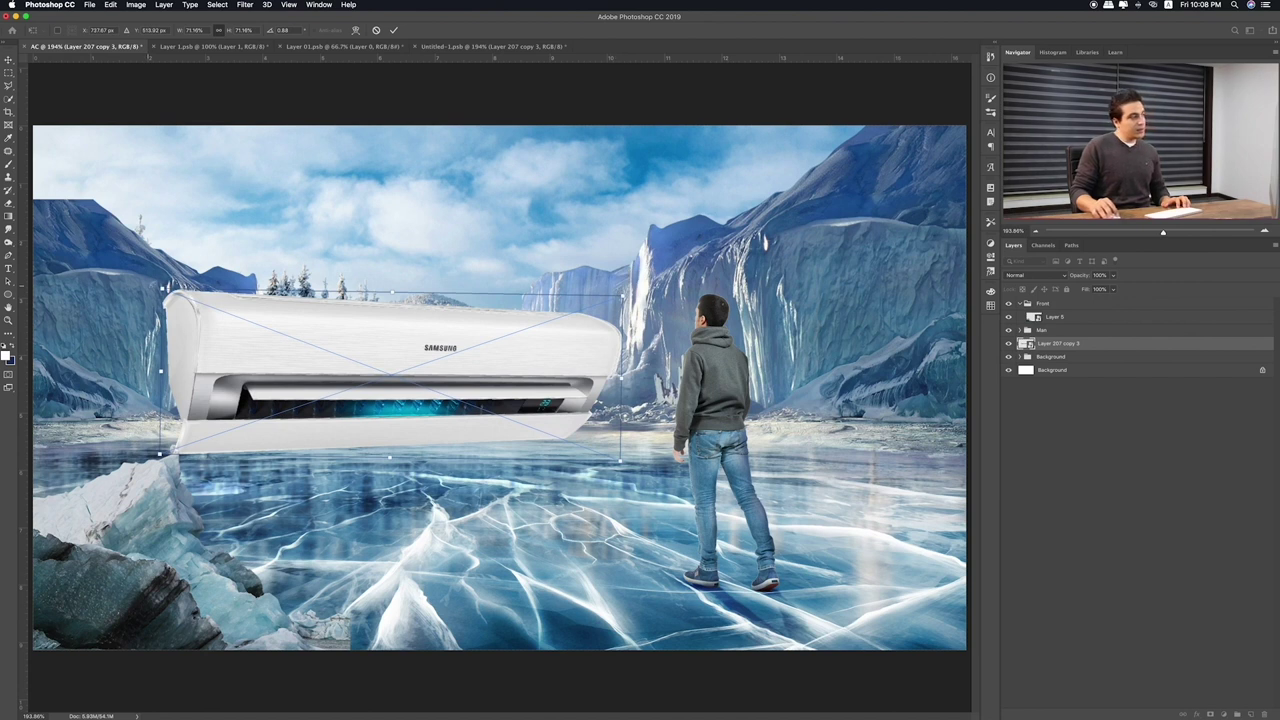
pyautogui.moveTo(154, 284)
pyautogui.mouseDown()
pyautogui.moveTo(198, 308)
pyautogui.moveTo(166, 268)
pyautogui.mouseUp()
pyautogui.moveTo(622, 296); pyautogui.dragTo(549, 316)
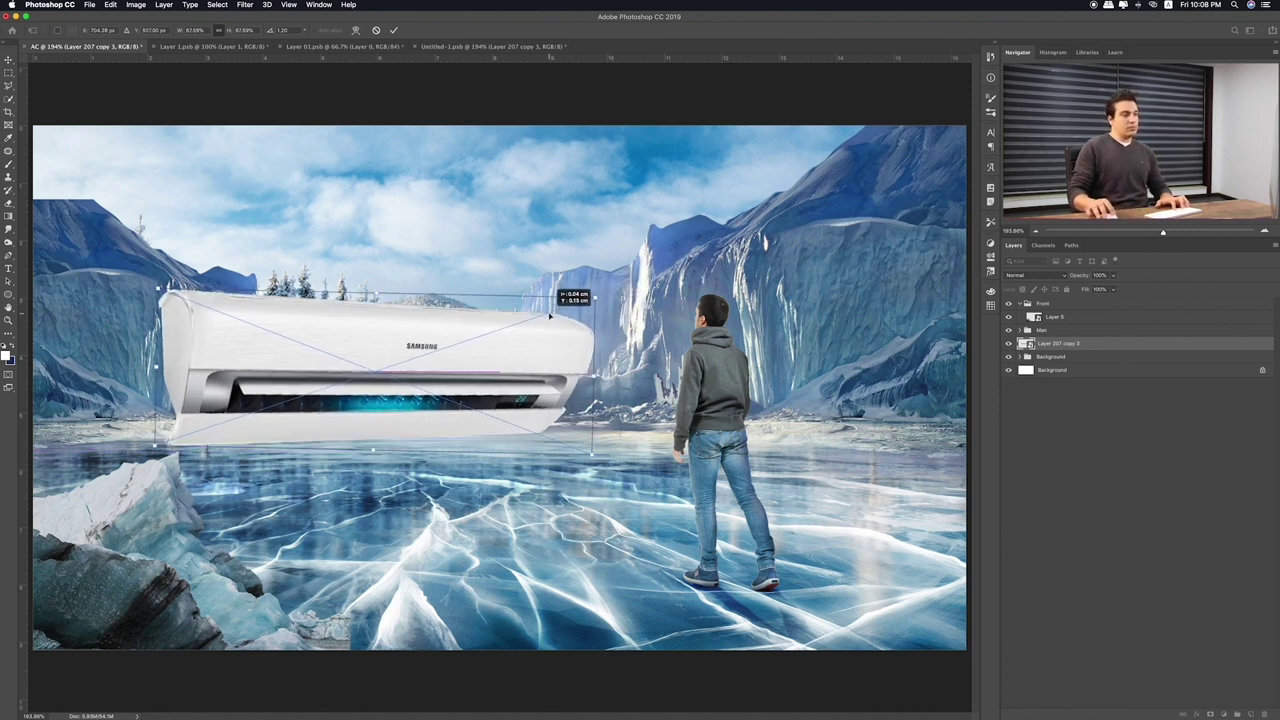
pyautogui.press('Return')
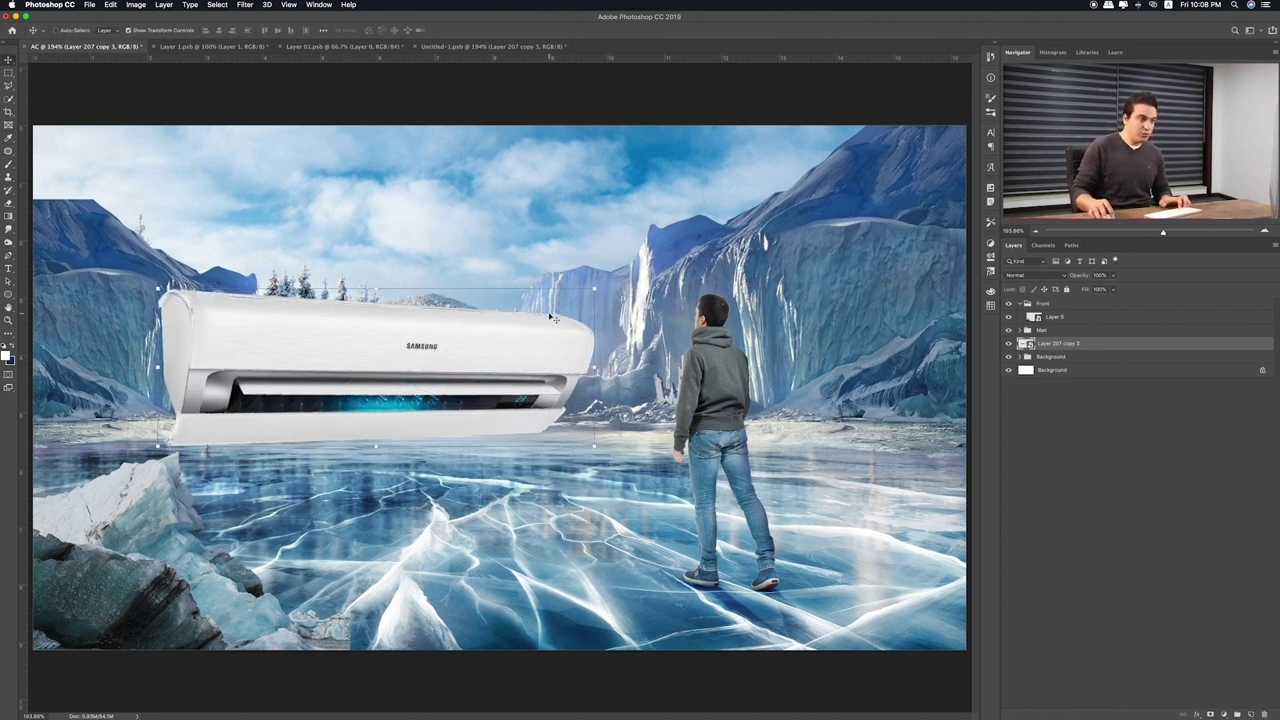
# Put the air conditioner into a new group named AC
pyautogui.hotkey('ctrl', 'g')
pyautogui.doubleClick(1042, 344)
pyautogui.write('AC')
pyautogui.press('Return')
# Shrink the air conditioner a little more and raise it slightly
pyautogui.click(1066, 356)
pyautogui.hotkey('ctrl', 't')
pyautogui.moveTo(594, 298); pyautogui.dragTo(565, 306)
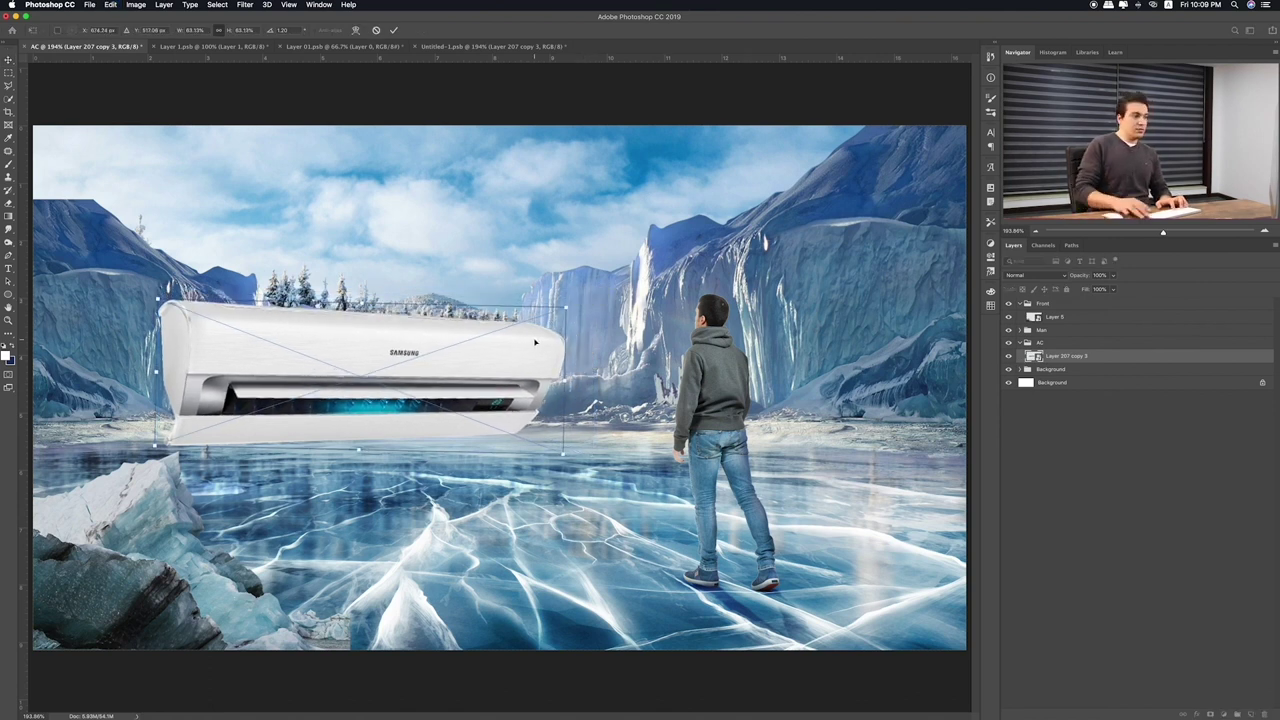
pyautogui.moveTo(535, 342); pyautogui.dragTo(572, 337)
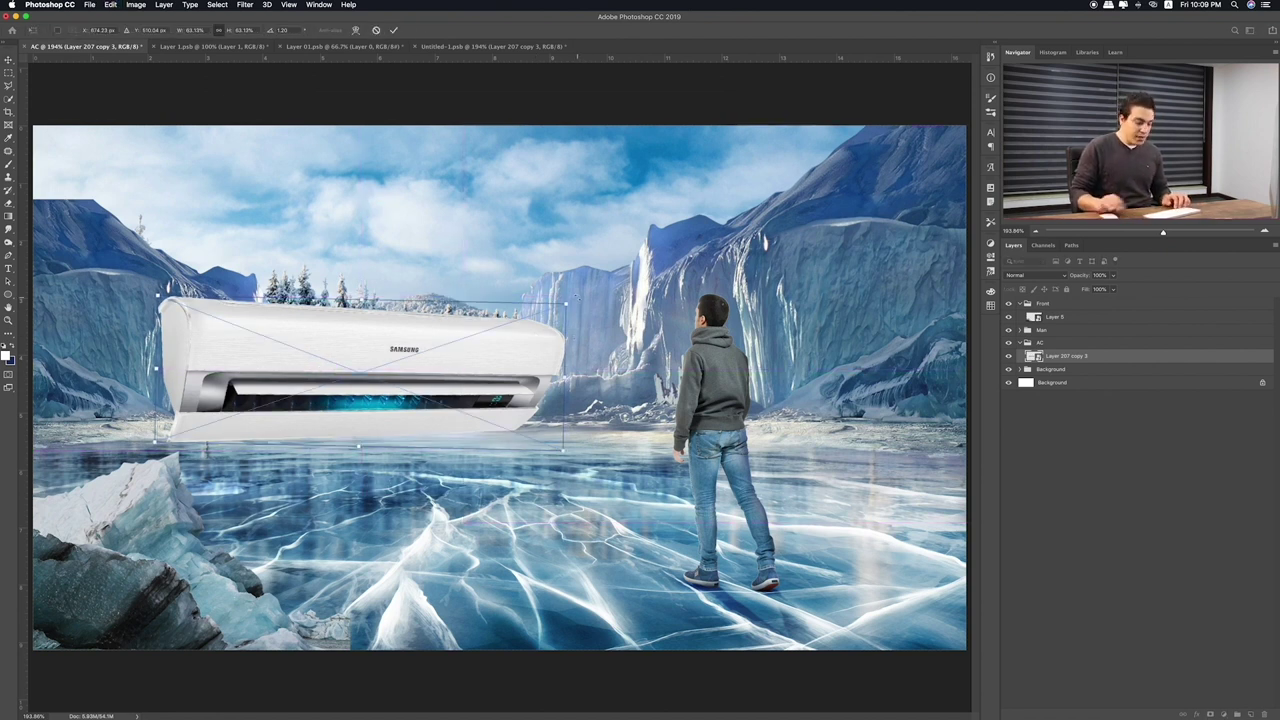
pyautogui.press('Return')
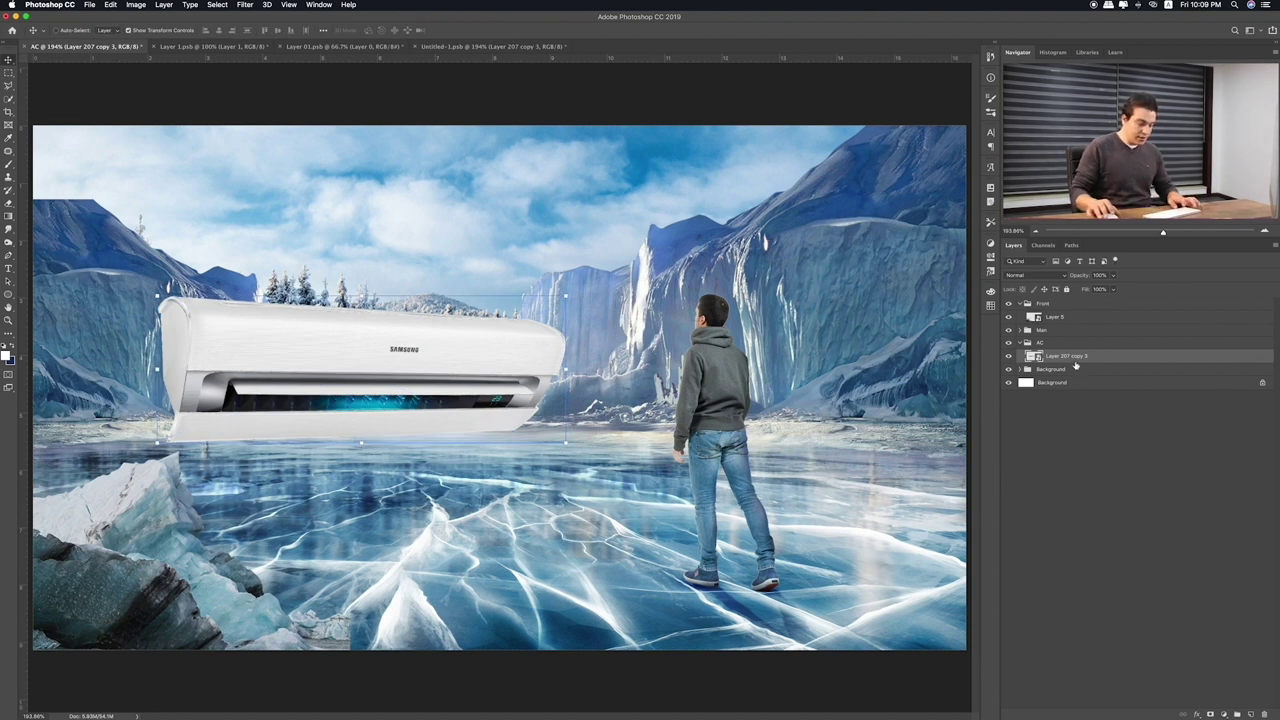
# Duplicate the air conditioner and flip the copy downward as a reflection tilted about -12°
pyautogui.hotkey('ctrl', 'j')
pyautogui.hotkey('ctrl', 't')
pyautogui.moveTo(361, 308); pyautogui.dragTo(357, 531)
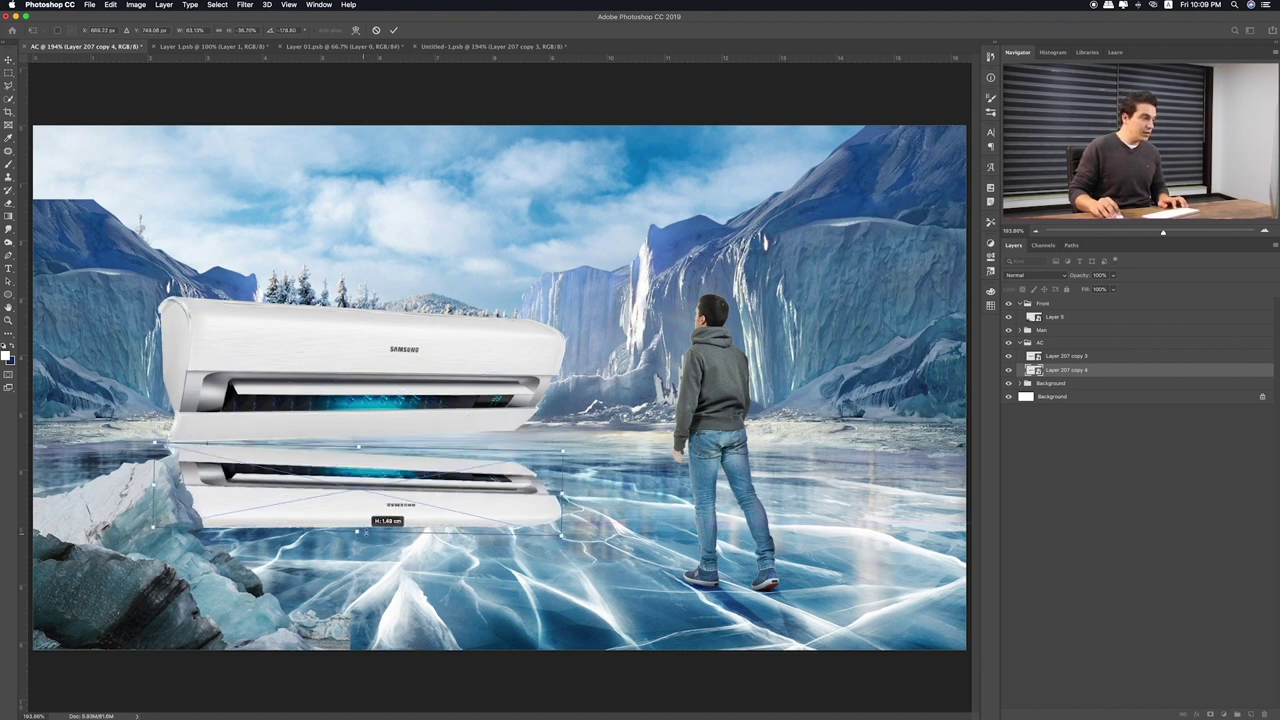
pyautogui.moveTo(590, 460)
pyautogui.mouseDown()
pyautogui.moveTo(590, 406)
pyautogui.moveTo(577, 481)
pyautogui.mouseUp()
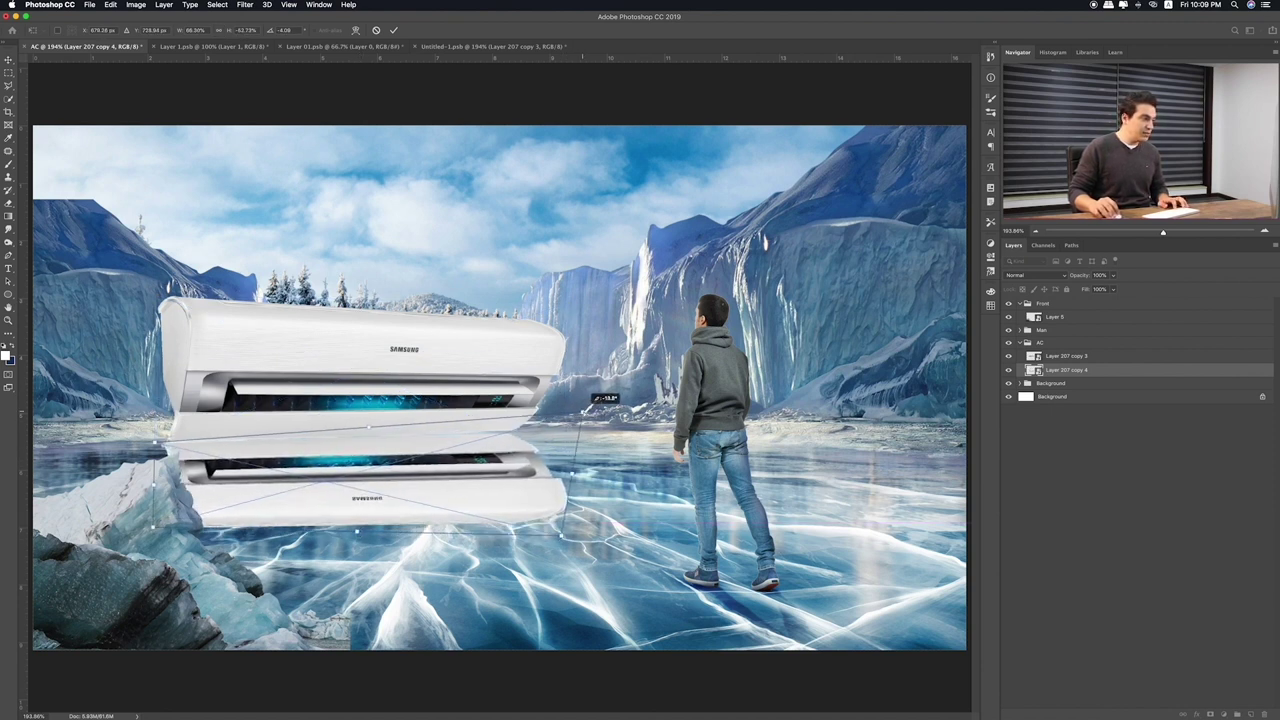
pyautogui.moveTo(357, 531); pyautogui.dragTo(359, 521)
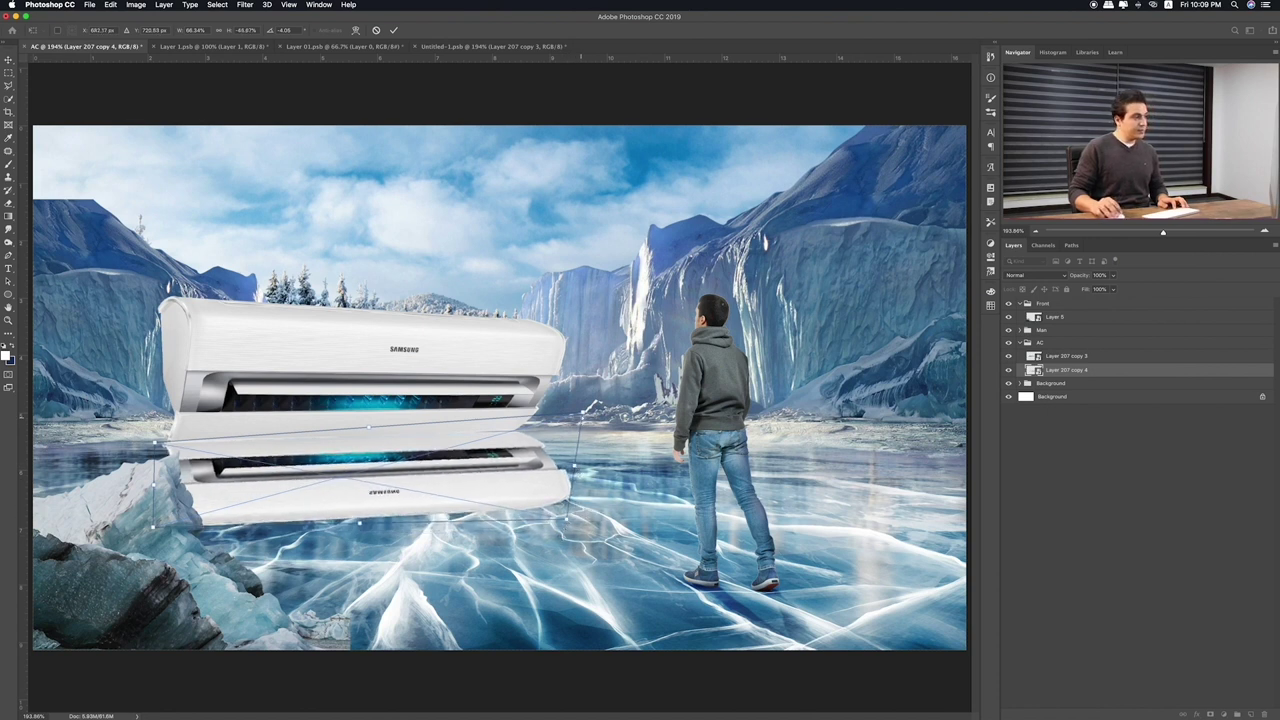
pyautogui.moveTo(590, 406); pyautogui.dragTo(586, 404)
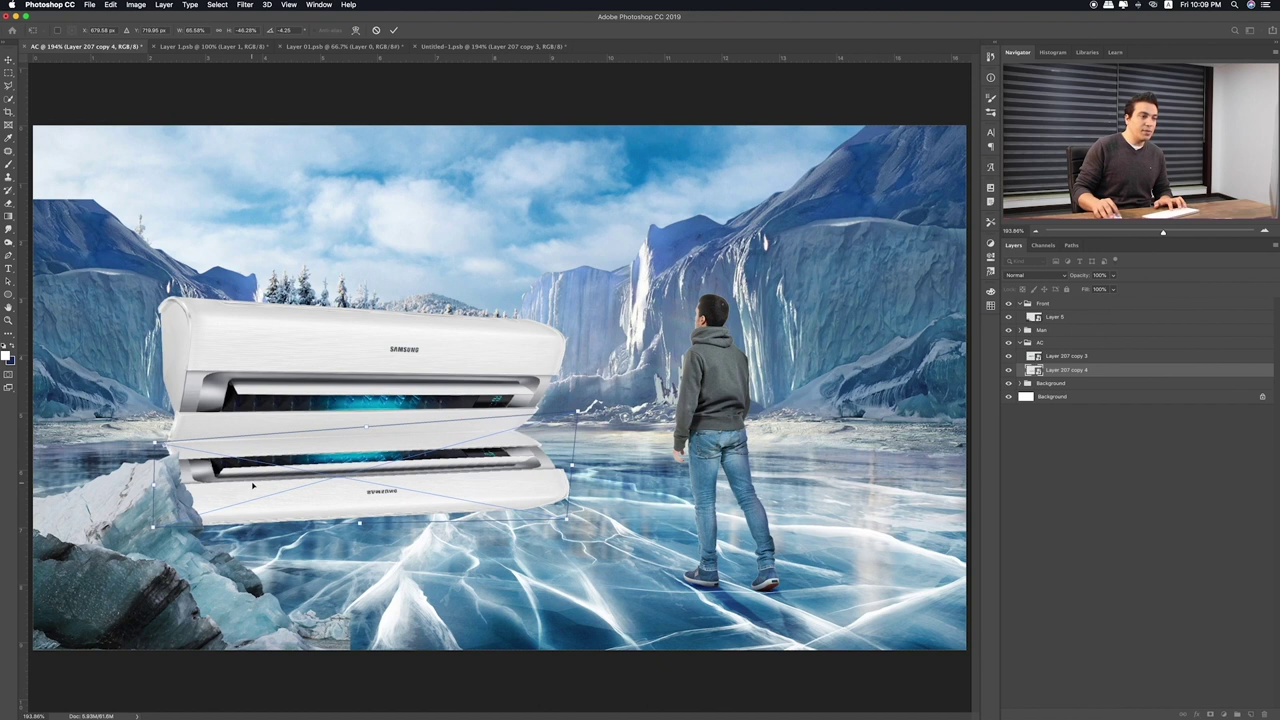
pyautogui.press('Return')
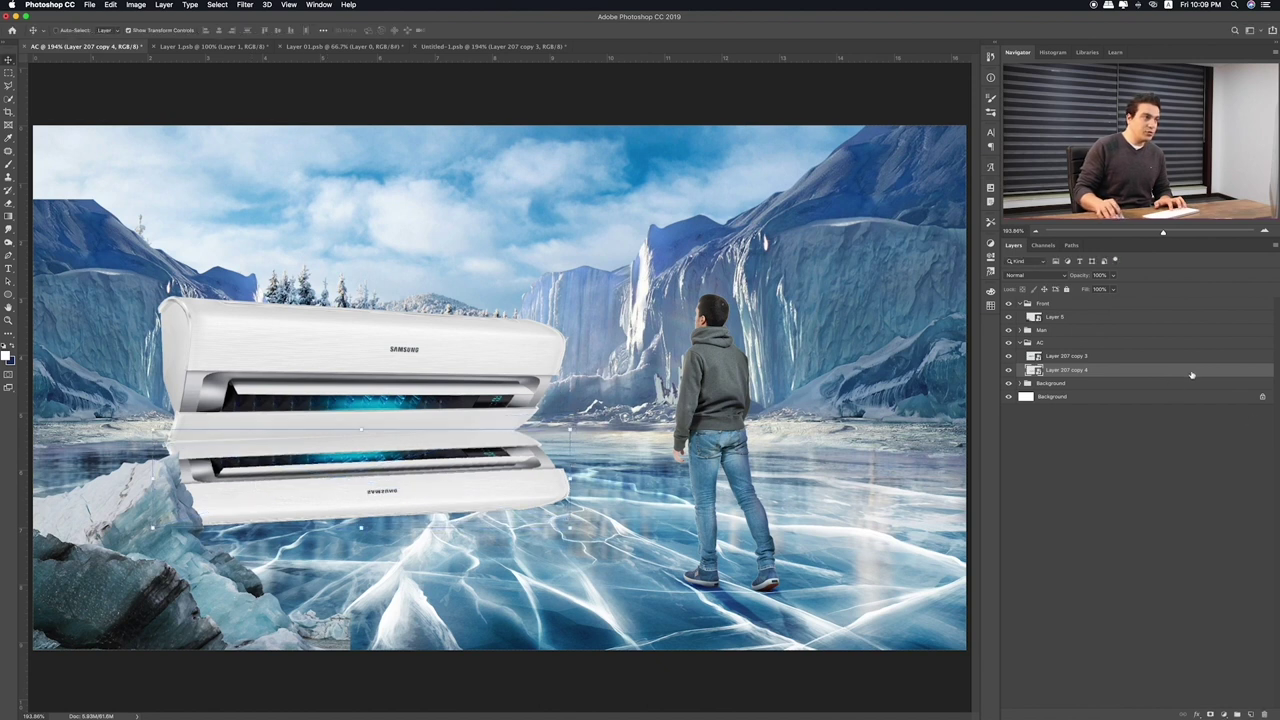
# Give the reflection a black Color Overlay, rasterize the style and set the blend mode to Overlay
pyautogui.doubleClick(1192, 374)
pyautogui.click(694, 185)
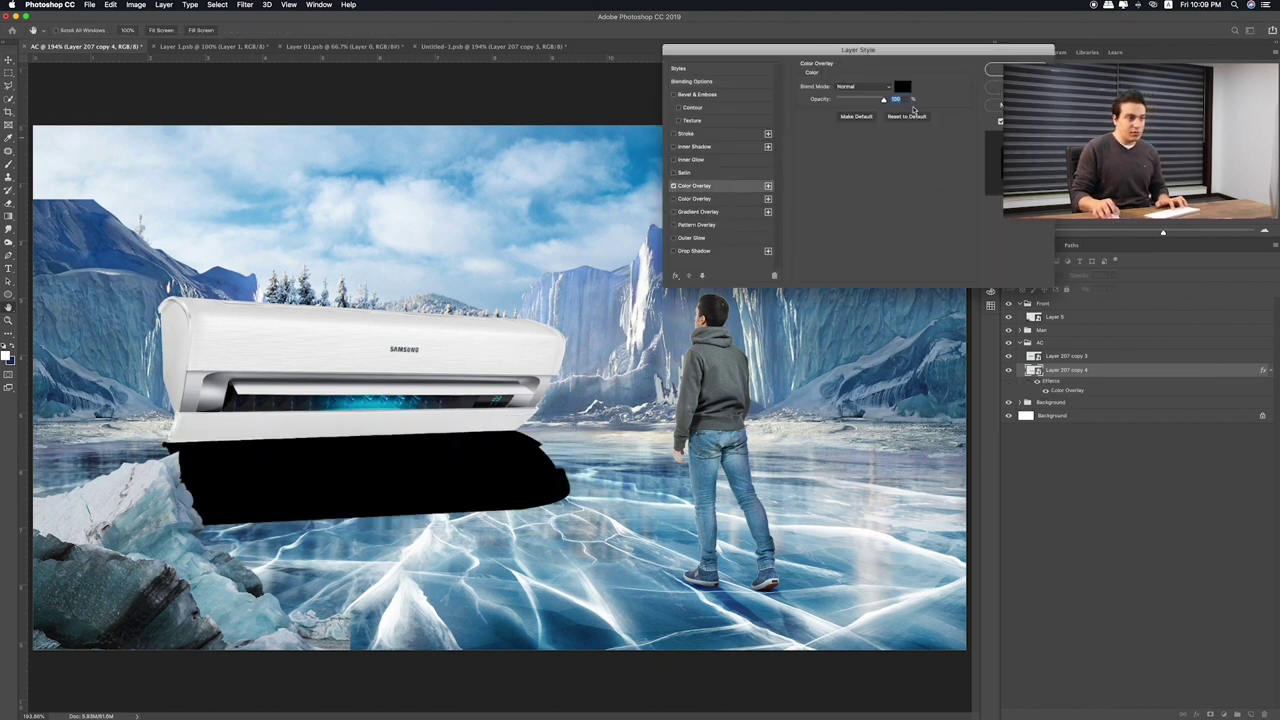
pyautogui.click(1014, 70)
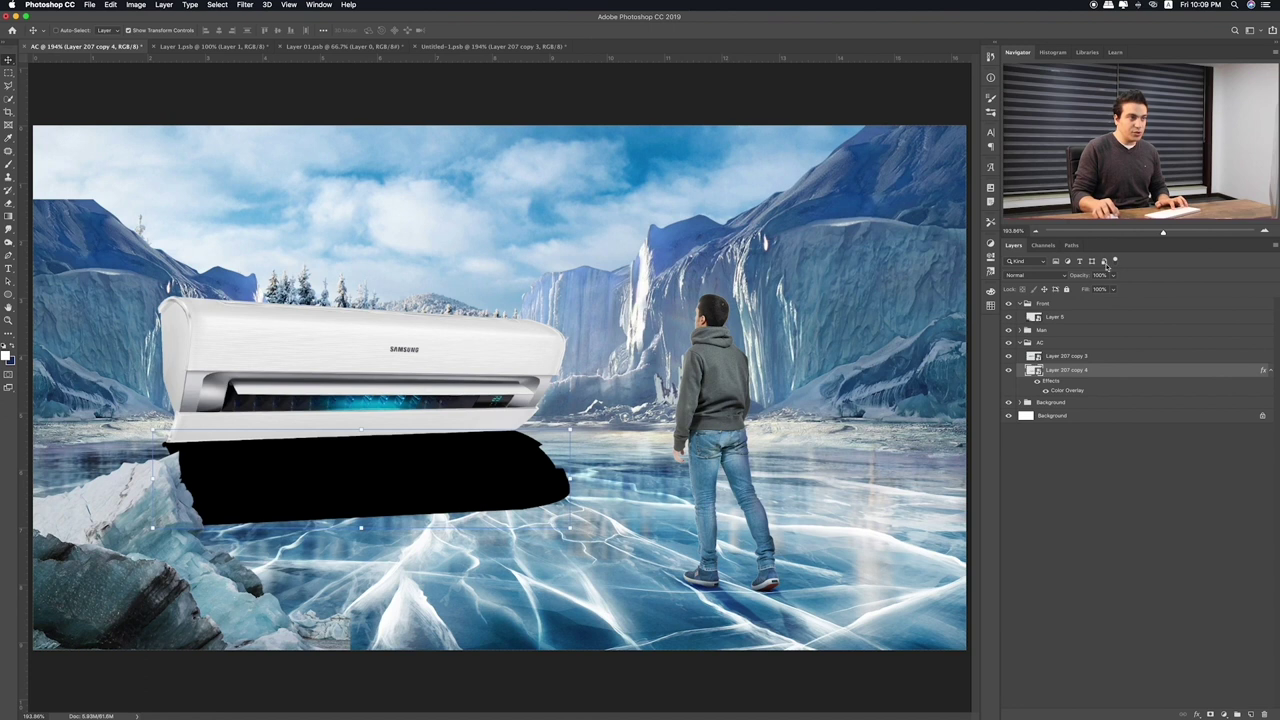
pyautogui.rightClick(1135, 372)
pyautogui.click(1172, 385)
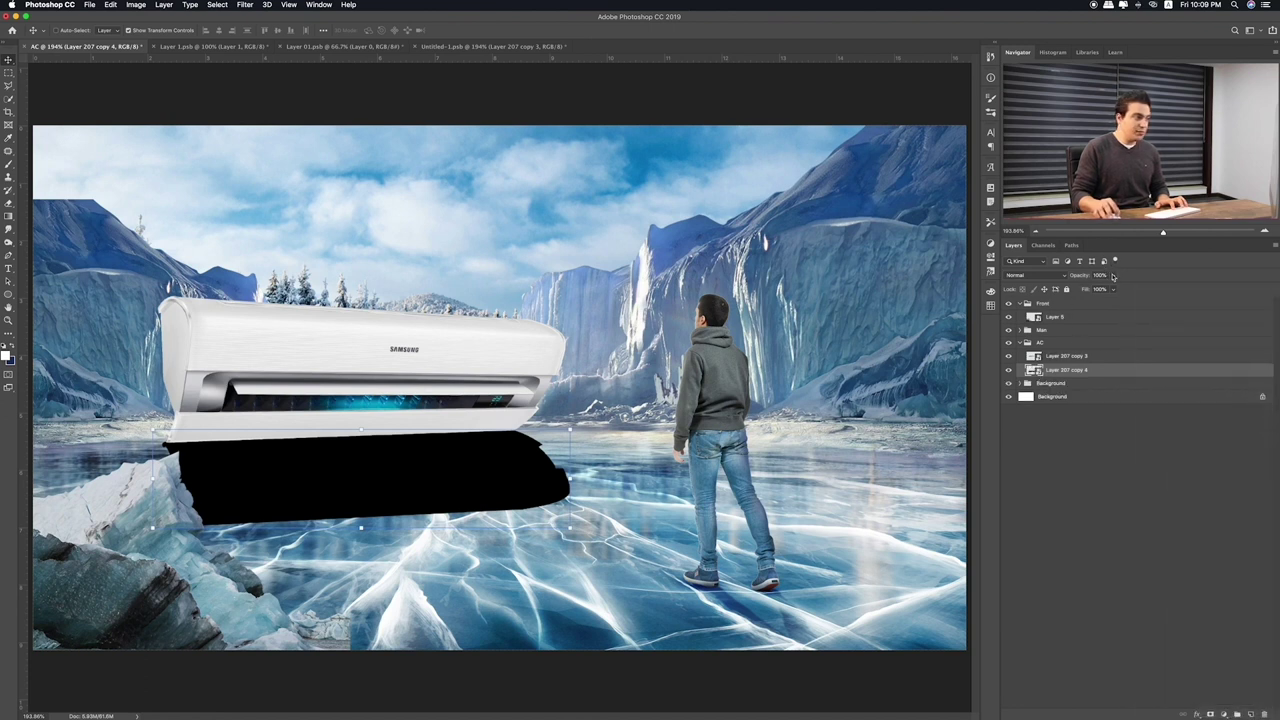
pyautogui.click(1030, 275)
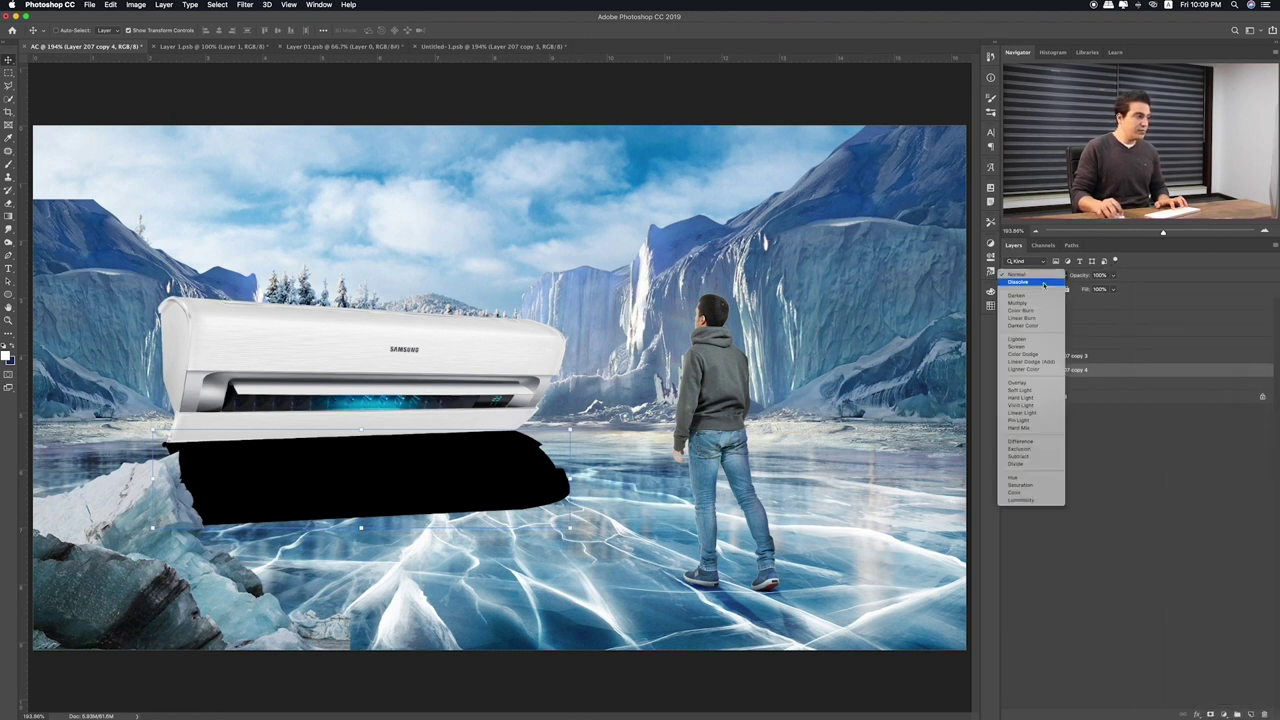
pyautogui.click(1035, 384)
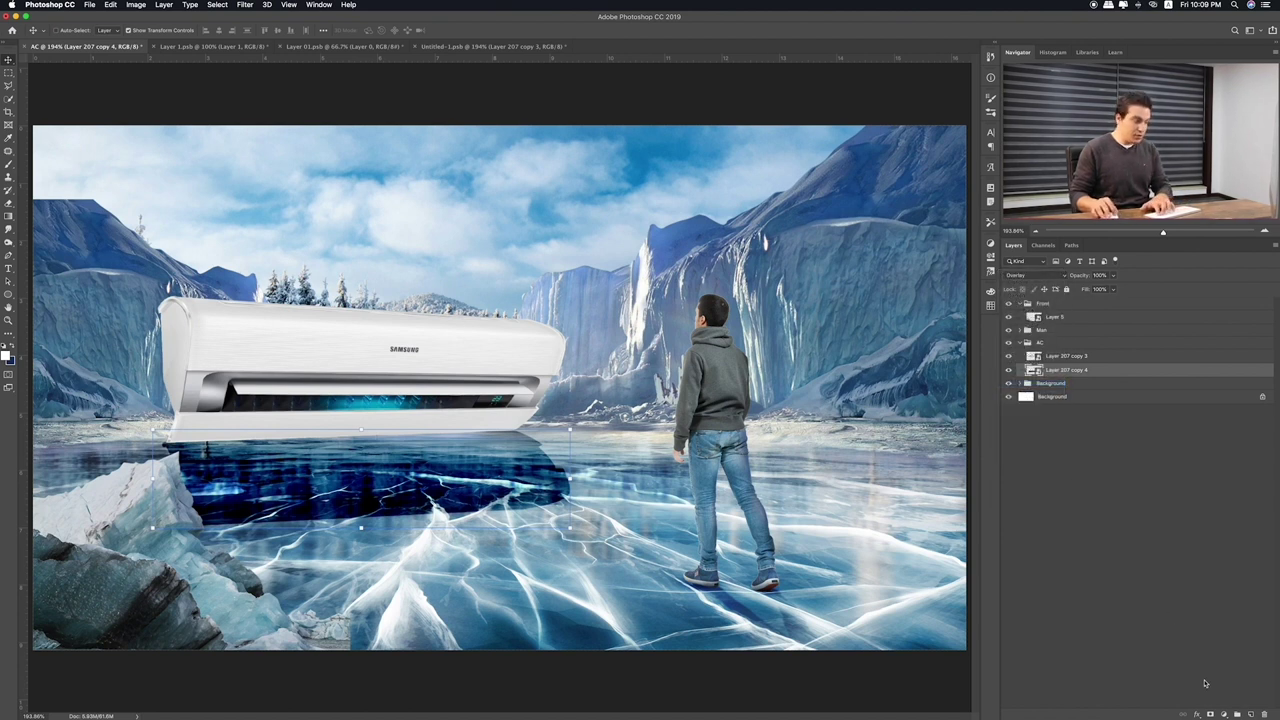
# Add a layer mask and brush over the reflection to fade it out below the AC
pyautogui.click(1209, 714)
pyautogui.press('b')
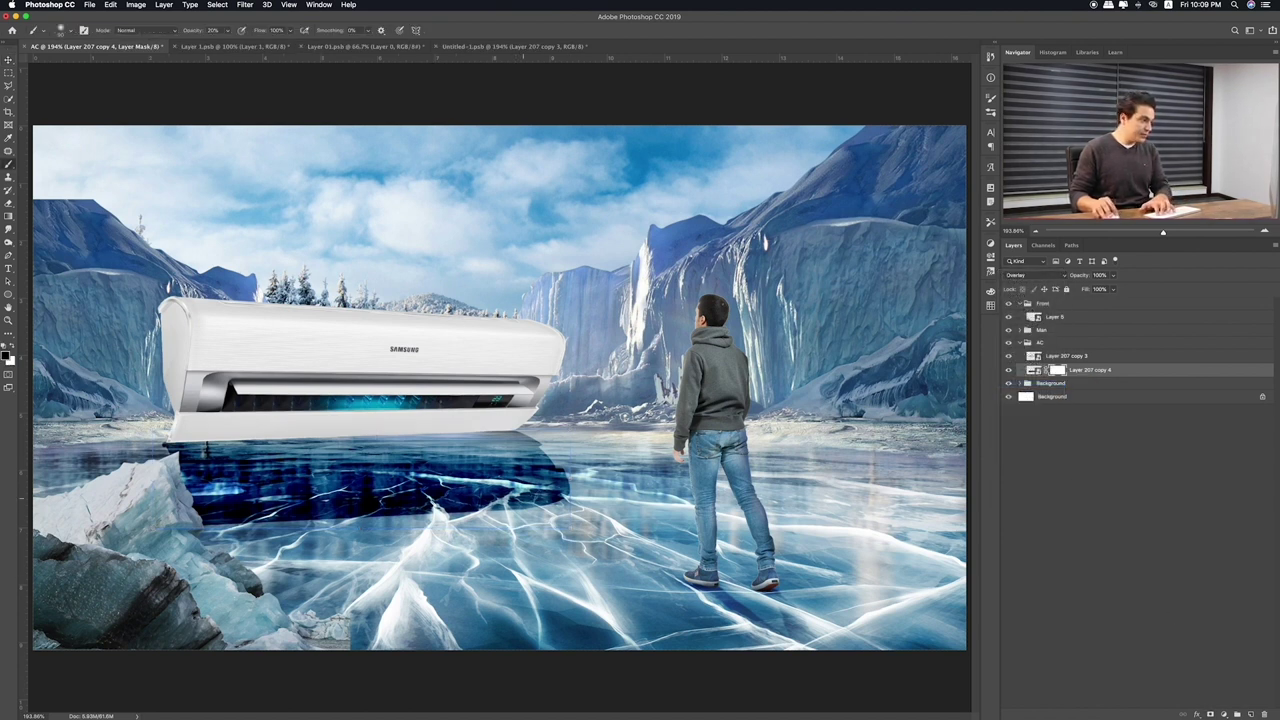
pyautogui.moveTo(565, 495); pyautogui.dragTo(390, 500)
pyautogui.moveTo(205, 510)
pyautogui.mouseDown()
pyautogui.moveTo(500, 505)
pyautogui.moveTo(195, 505)
pyautogui.moveTo(565, 490)
pyautogui.moveTo(265, 505)
pyautogui.mouseUp()
pyautogui.moveTo(340, 490); pyautogui.dragTo(545, 485)
pyautogui.moveTo(230, 515); pyautogui.dragTo(490, 475)
pyautogui.moveTo(275, 490); pyautogui.dragTo(200, 515)
pyautogui.moveTo(330, 480); pyautogui.dragTo(510, 460)
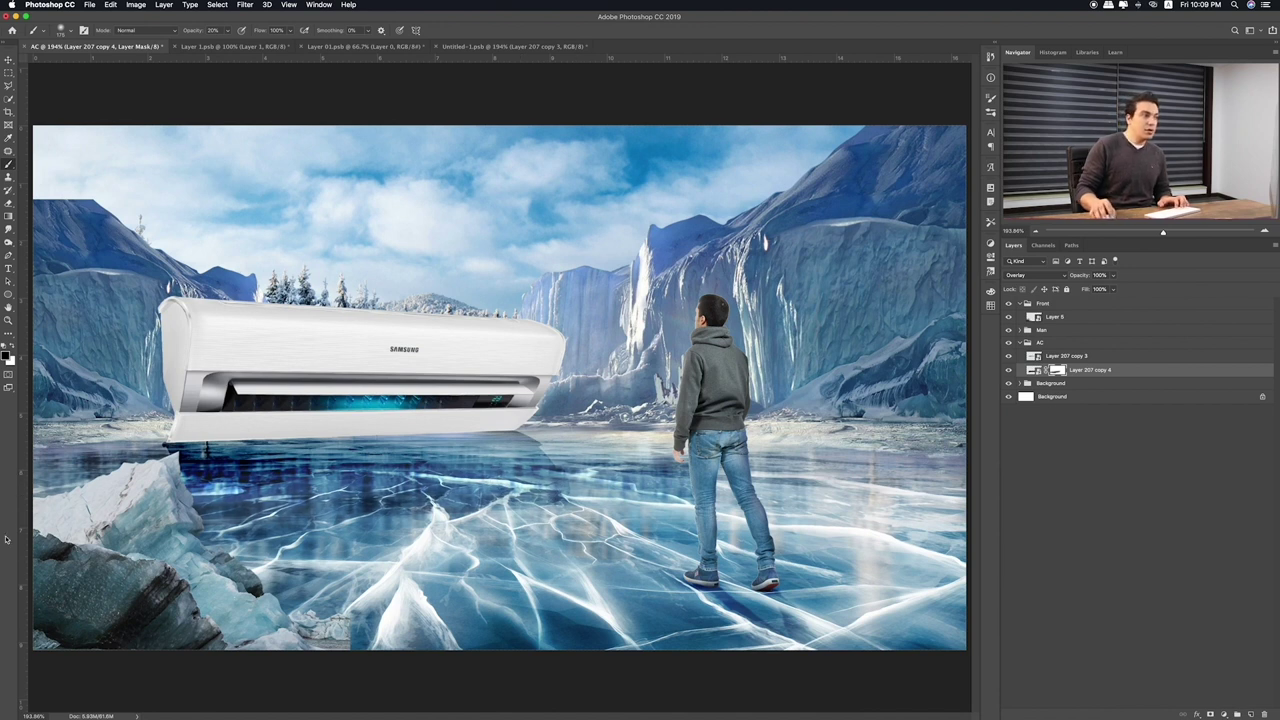
# Apply a 1.4-pixel Gaussian Blur to the reflection's pixels
pyautogui.click(1034, 369)
pyautogui.click(245, 5)
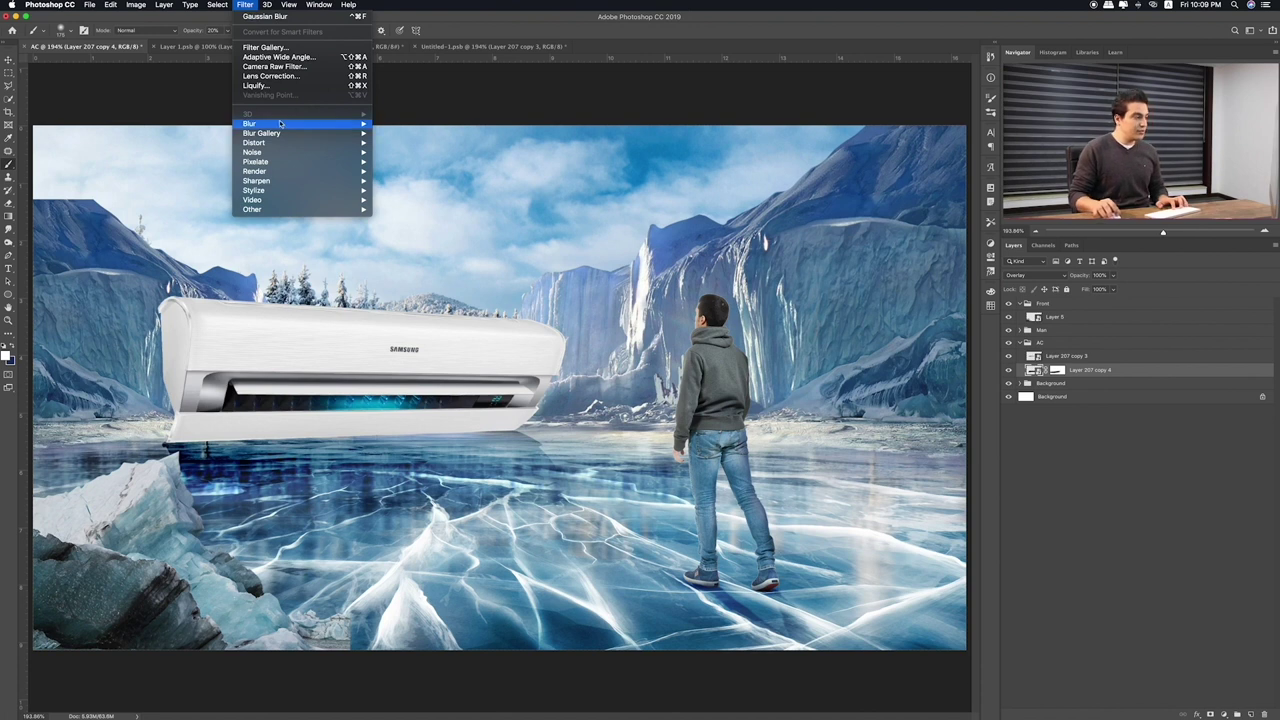
pyautogui.moveTo(250, 123)
pyautogui.click(410, 162)
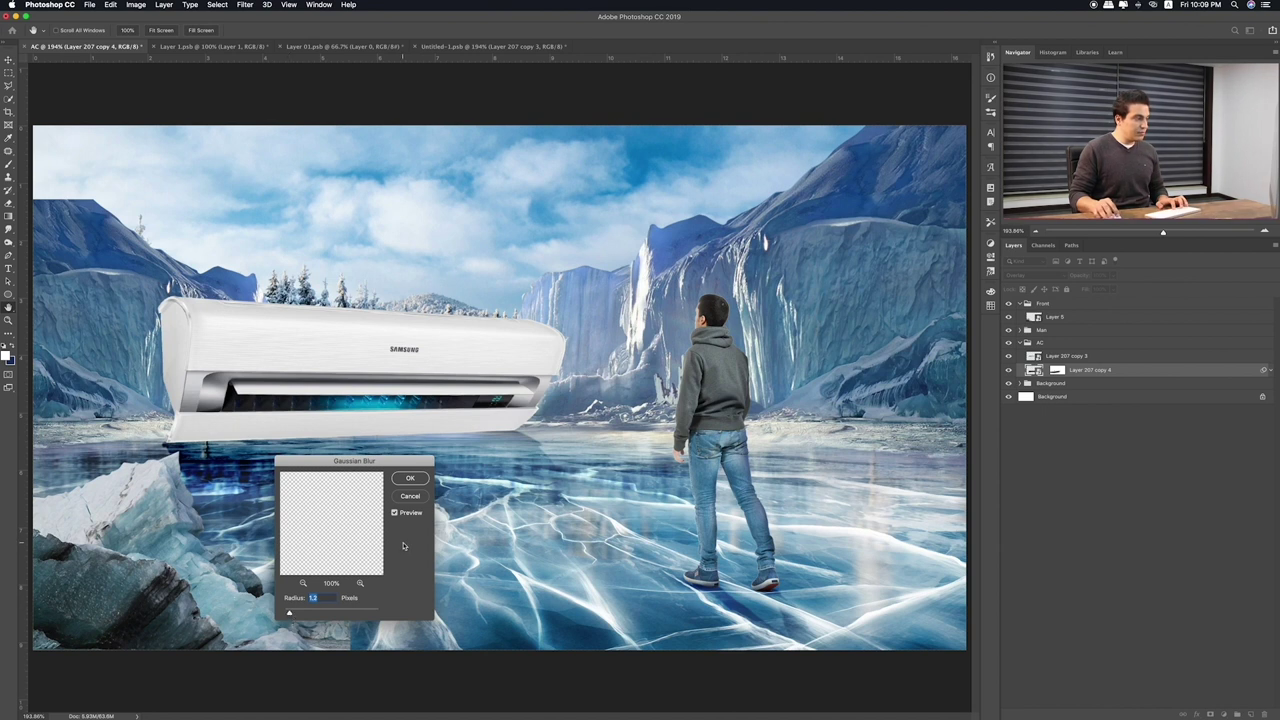
pyautogui.moveTo(290, 612); pyautogui.dragTo(292, 612)
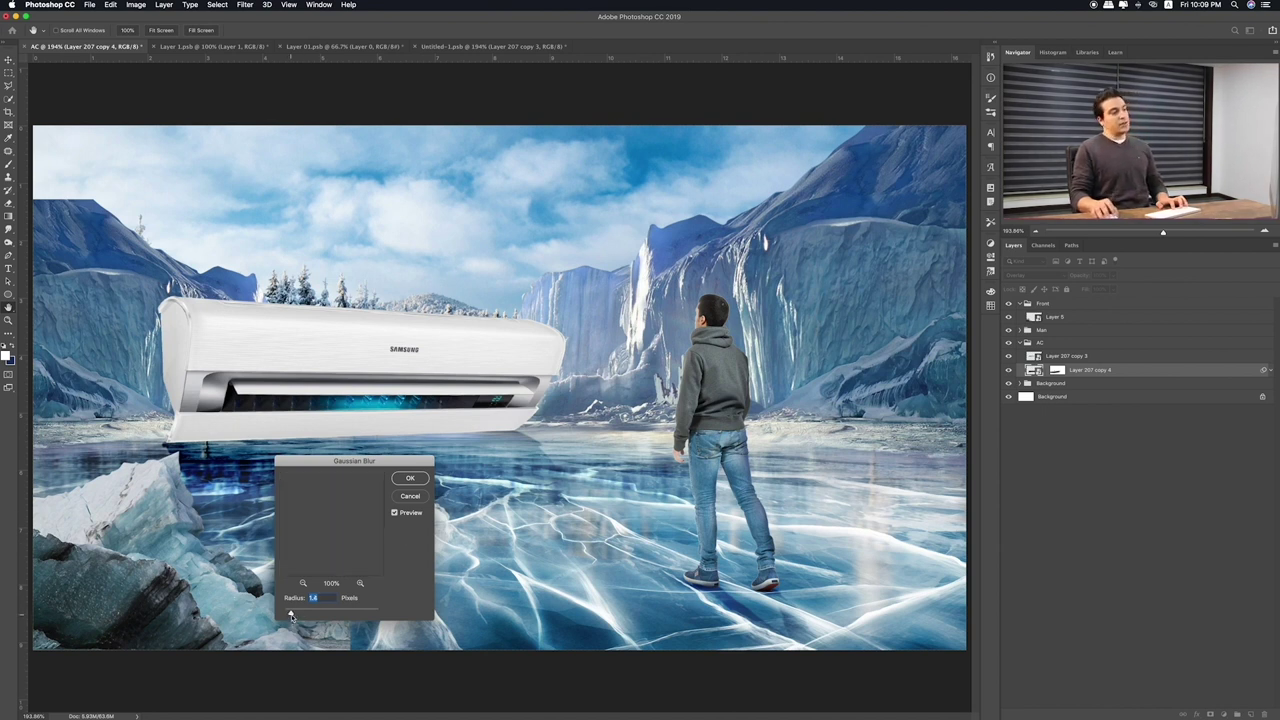
pyautogui.click(410, 480)
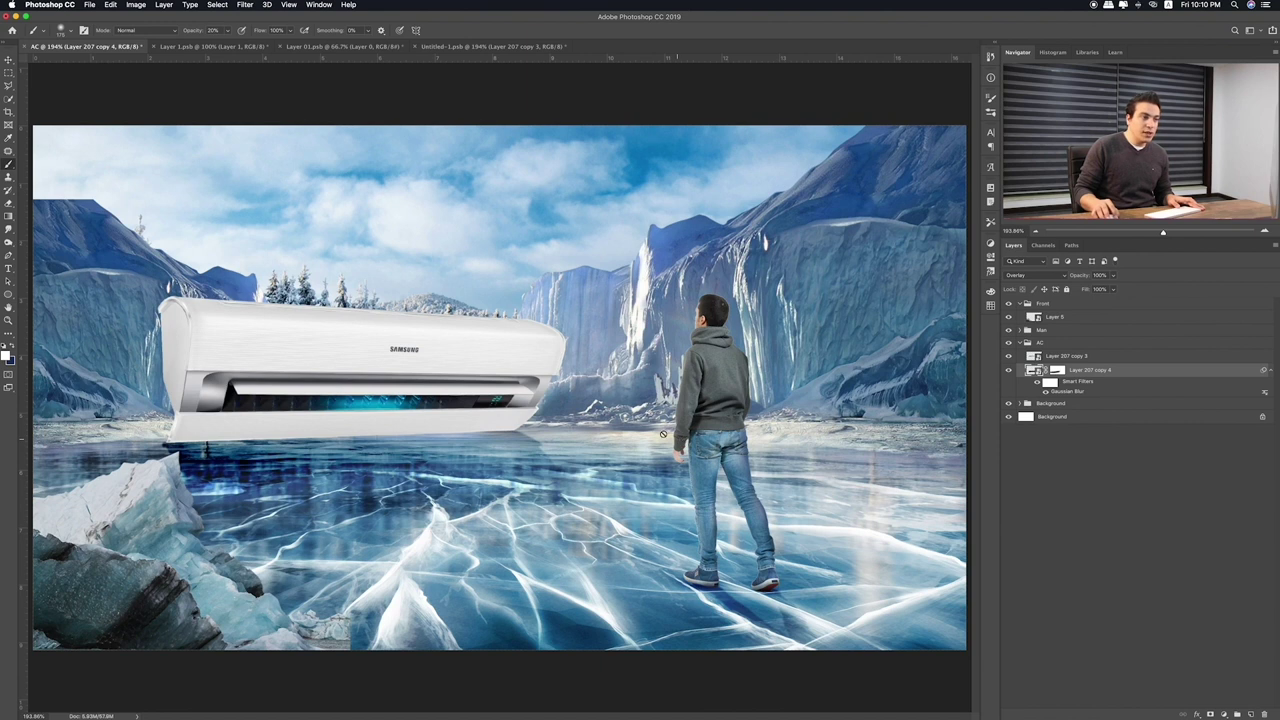
# Lower the reflection's opacity to 80%, compare it on and off, and select the AC layer
pyautogui.click(1113, 275)
pyautogui.moveTo(1110, 290); pyautogui.dragTo(1105, 290)
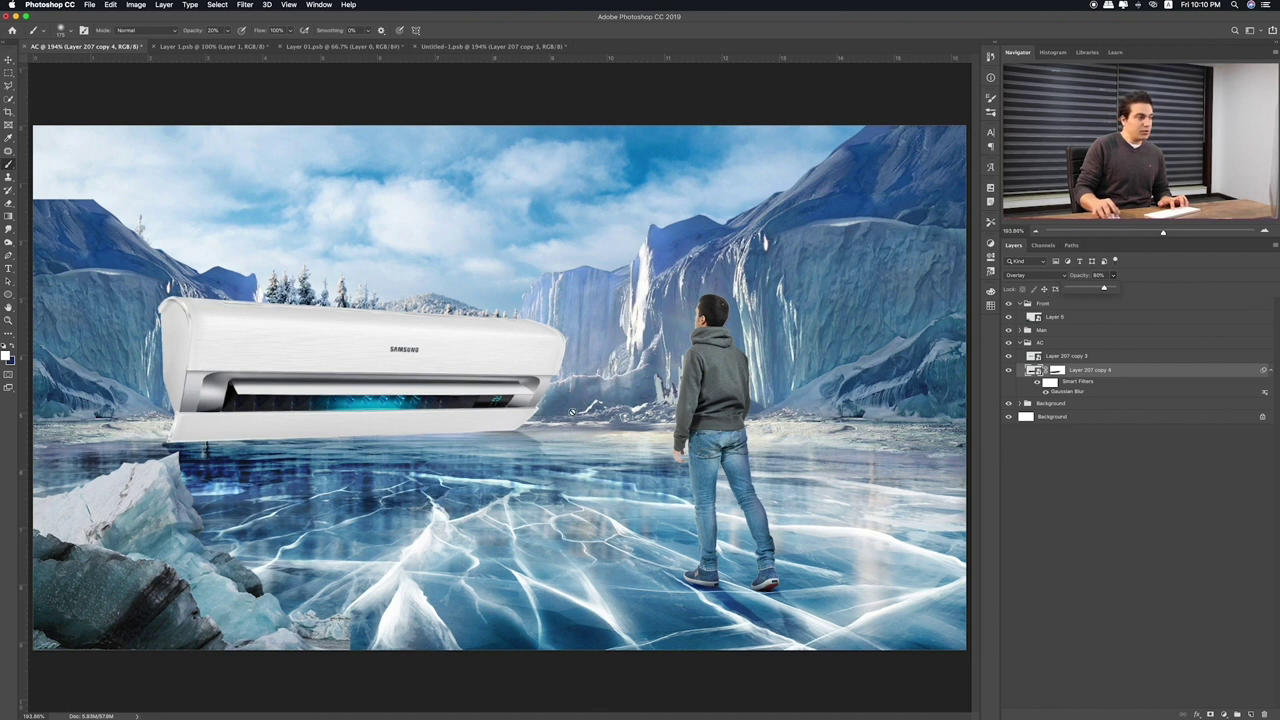
pyautogui.click(1008, 370)
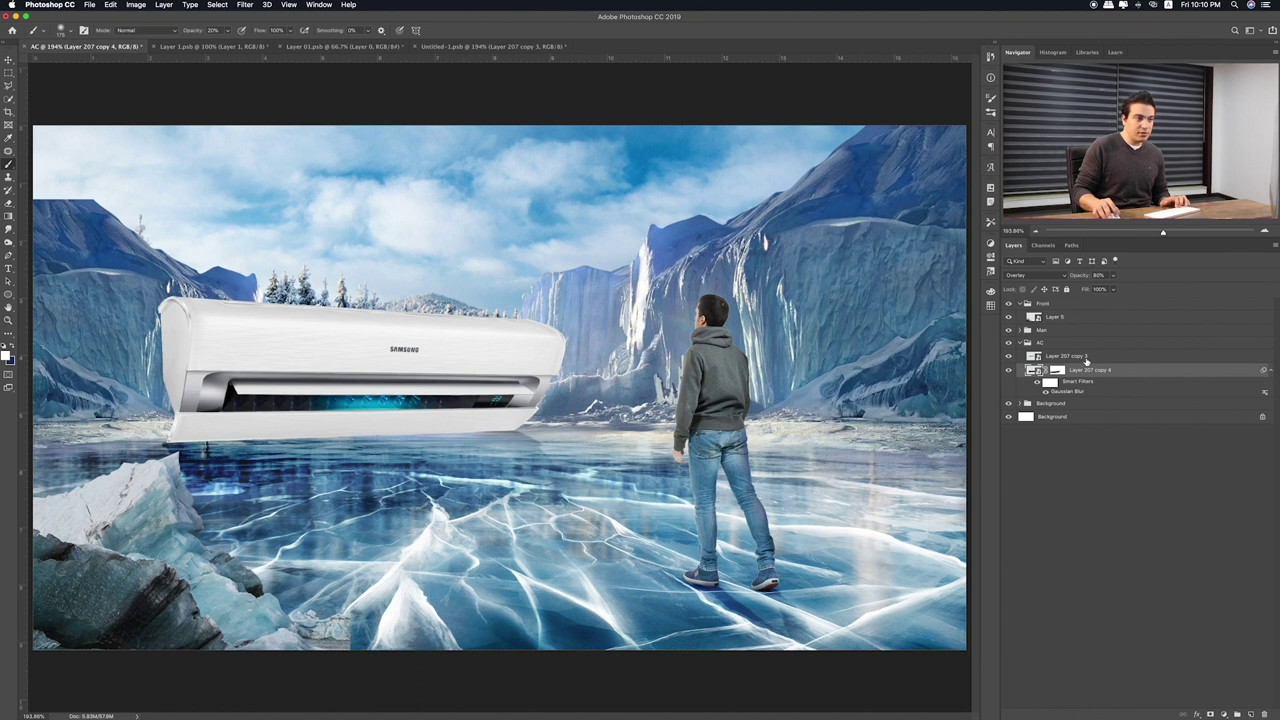
pyautogui.click(1085, 357)
# Add a new layer clipped to the AC unit and paint black shadow along its underside
pyautogui.click(1251, 713)
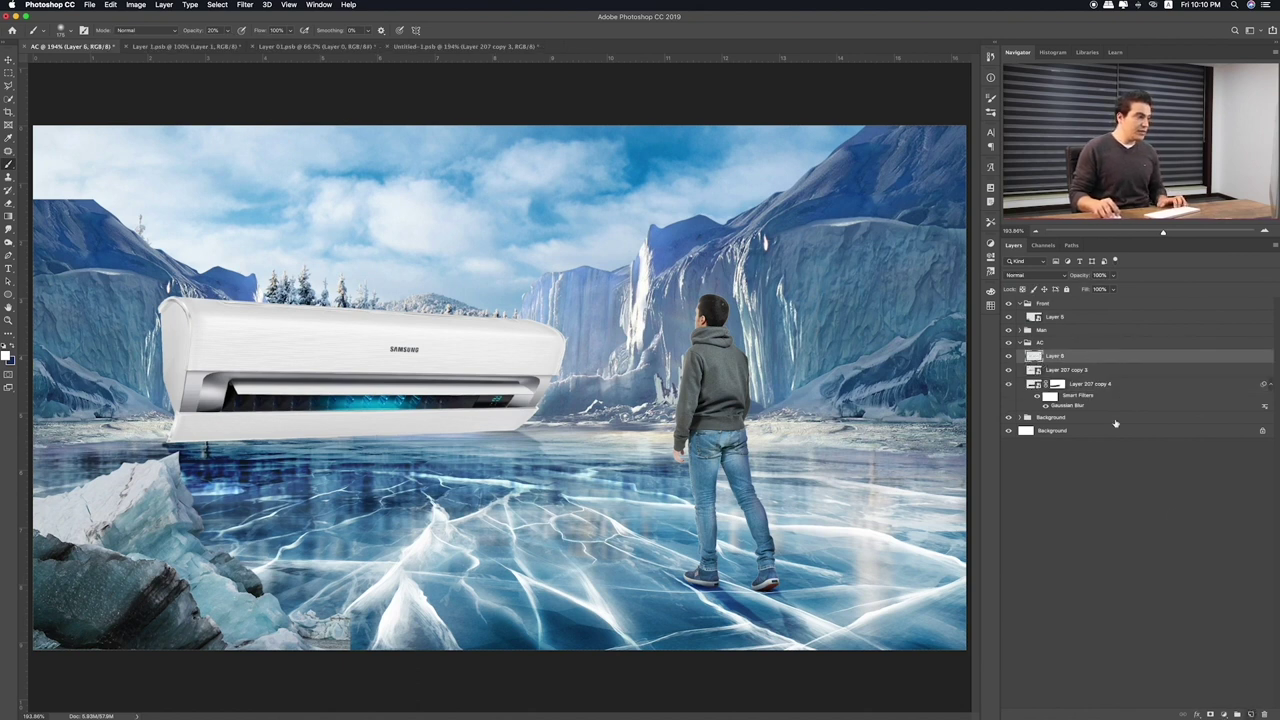
pyautogui.keyDown('alt'); pyautogui.click(1116, 363); pyautogui.keyUp('alt')
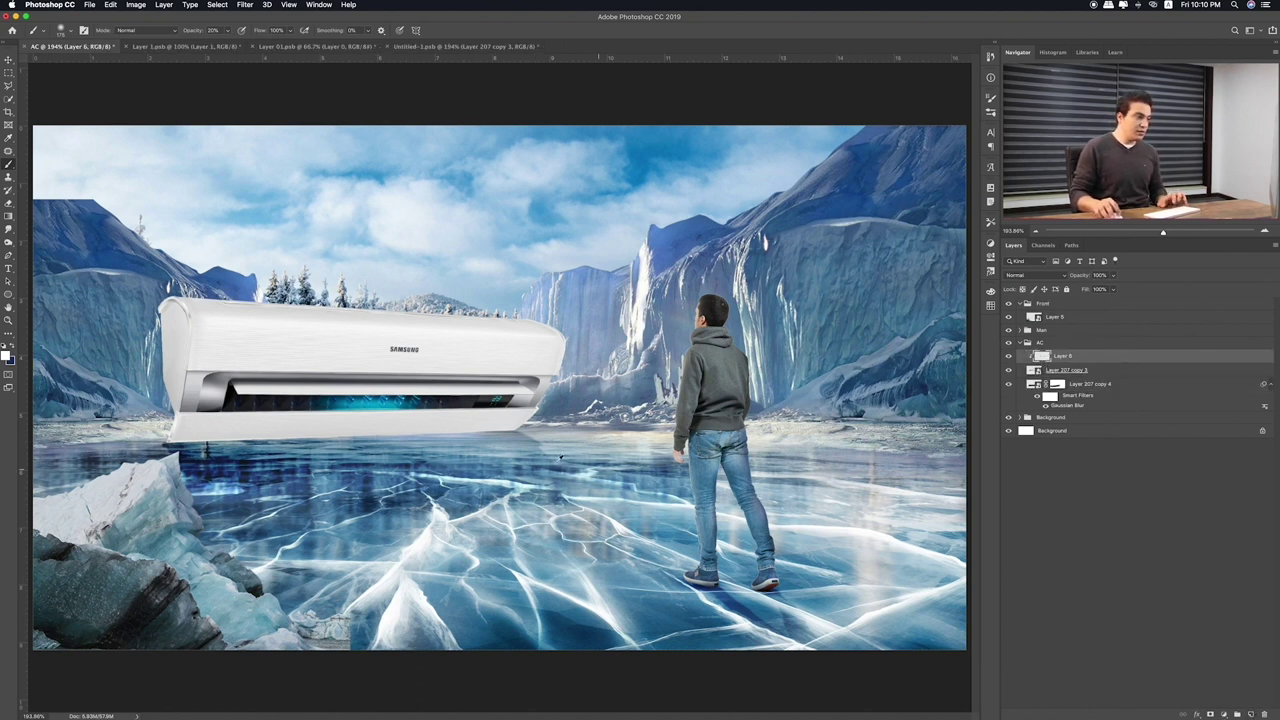
pyautogui.press('x')
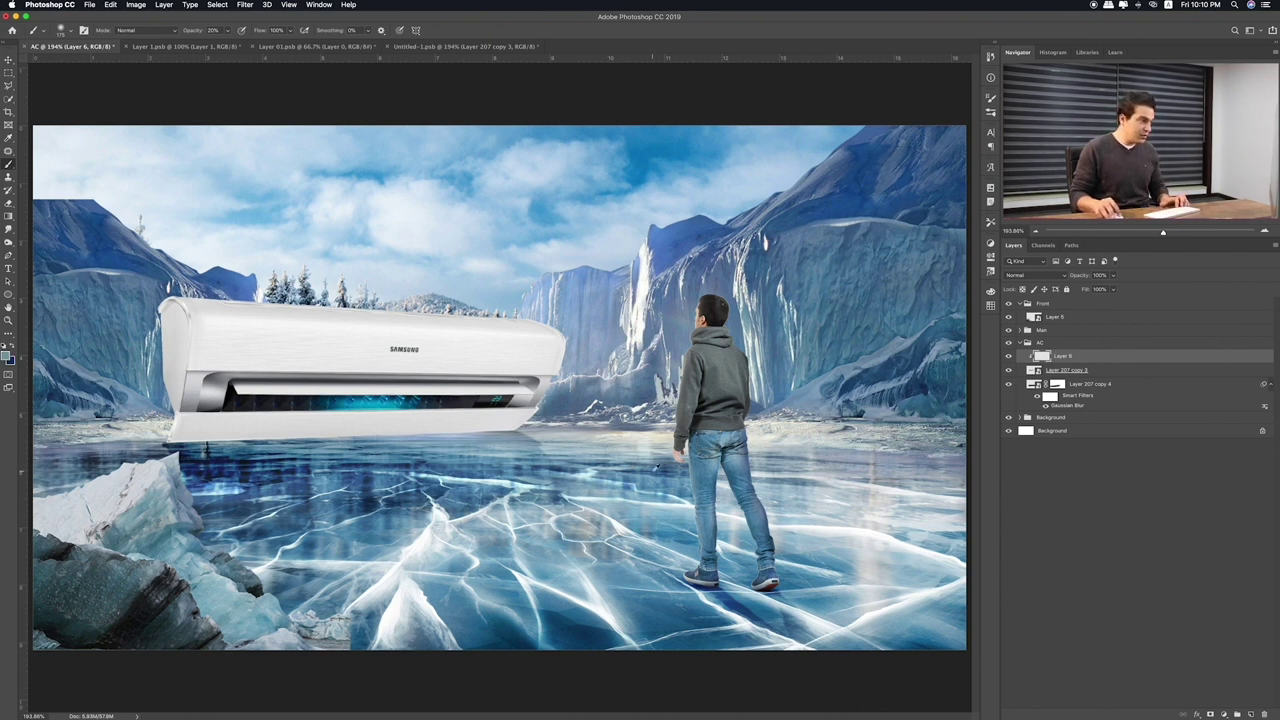
pyautogui.moveTo(520, 427); pyautogui.dragTo(210, 438)
pyautogui.moveTo(424, 428)
pyautogui.mouseDown()
pyautogui.moveTo(530, 420)
pyautogui.moveTo(340, 434)
pyautogui.mouseUp()
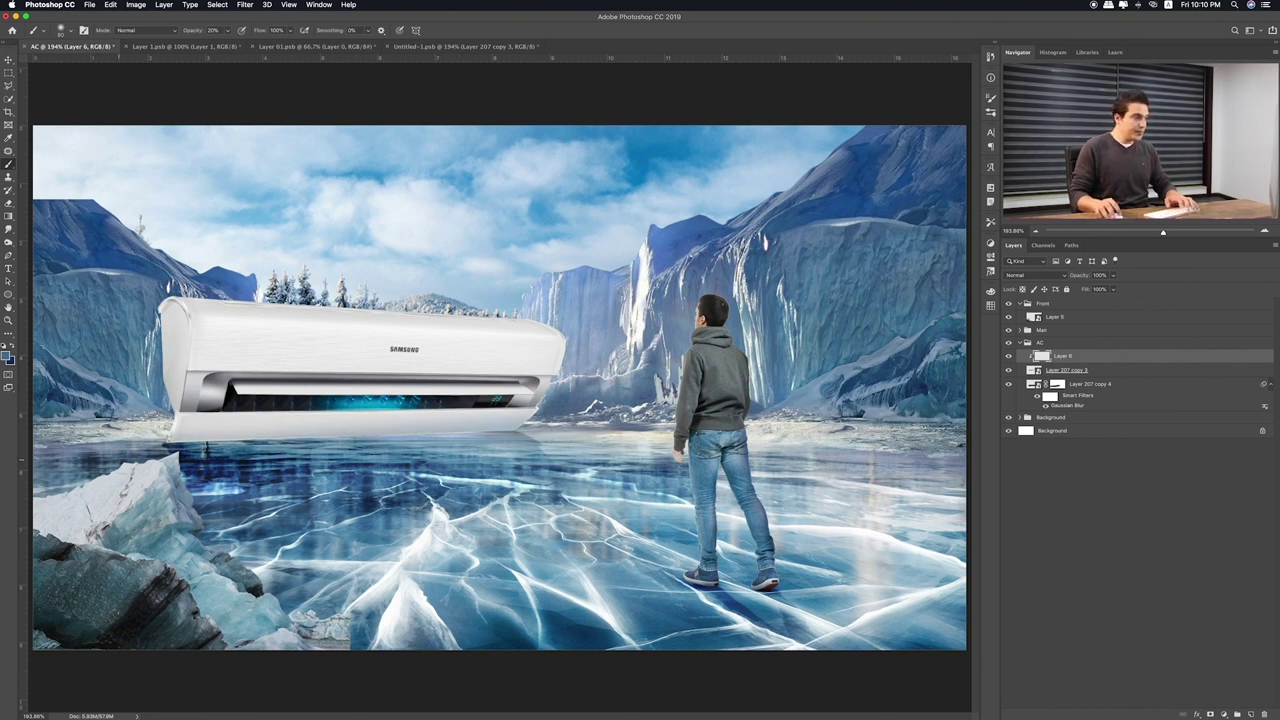
# Zoom in, add a second clipped layer and dab shadow with a smaller brush at the bottom edge
pyautogui.hotkey('ctrl', '+')
pyautogui.hotkey('ctrl', '+')
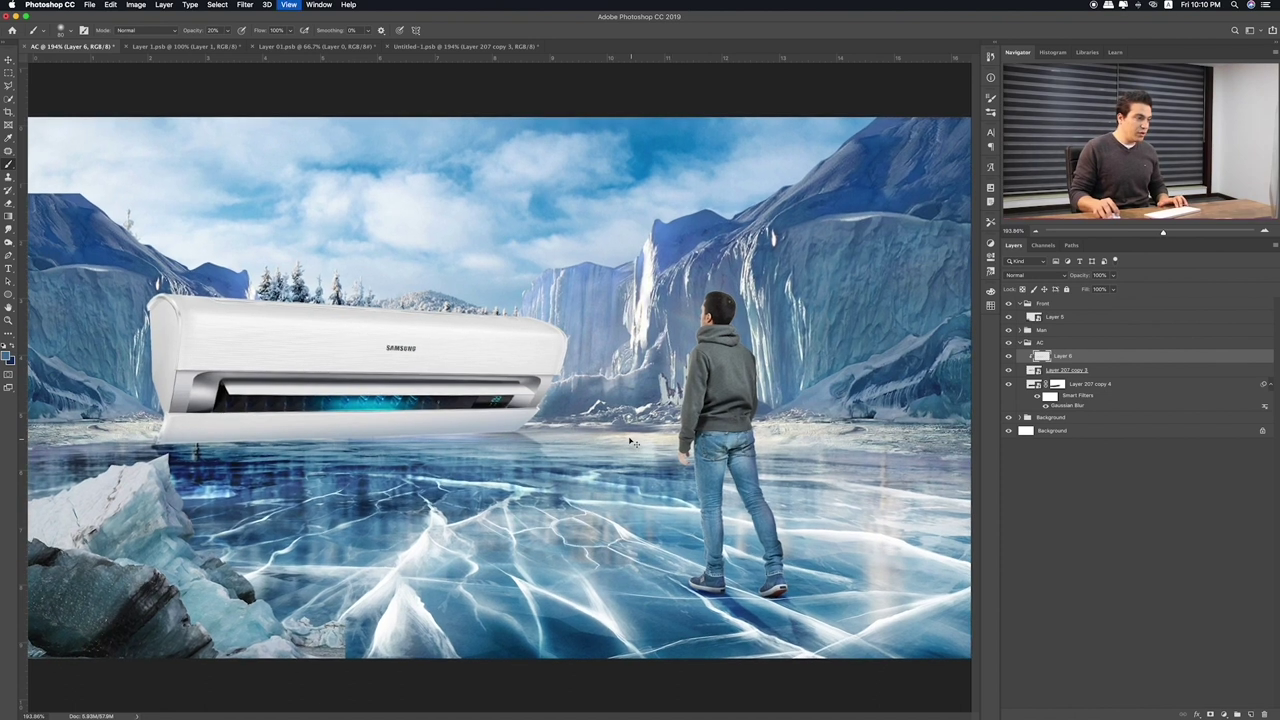
pyautogui.hscroll(-4, 498, 390)
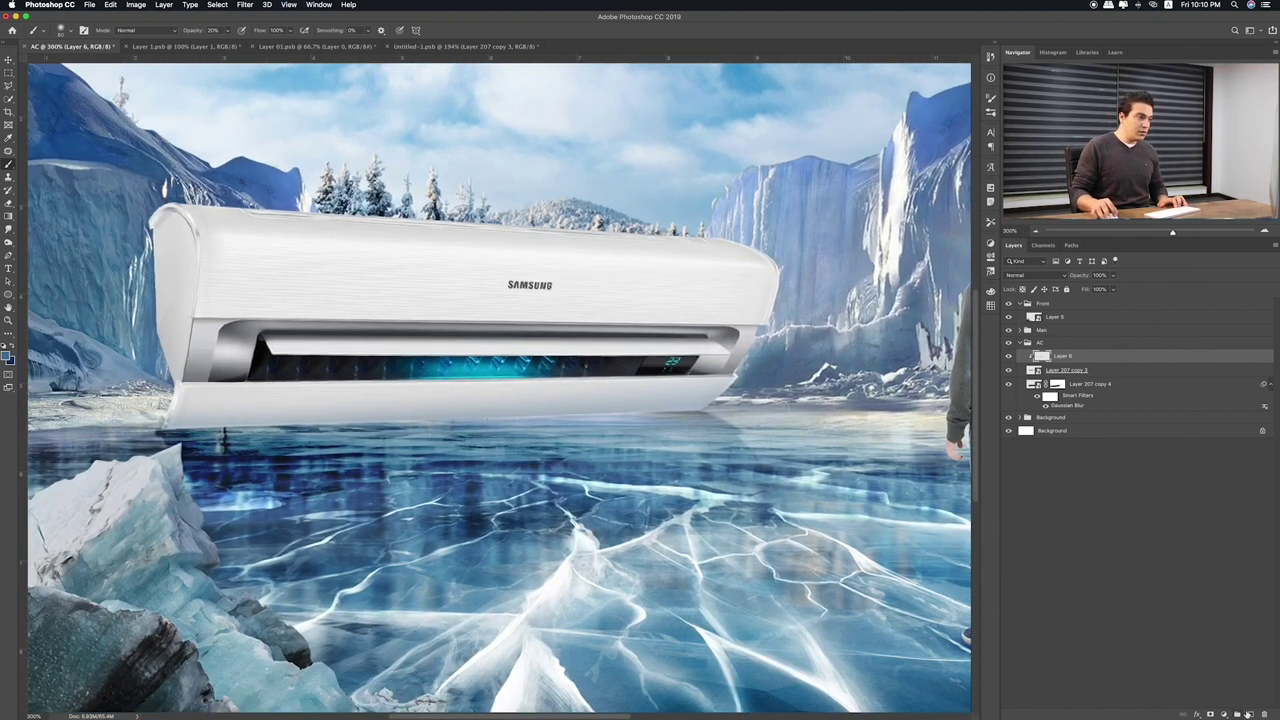
pyautogui.click(1248, 714)
pyautogui.keyDown('alt'); pyautogui.click(1093, 363); pyautogui.keyUp('alt')
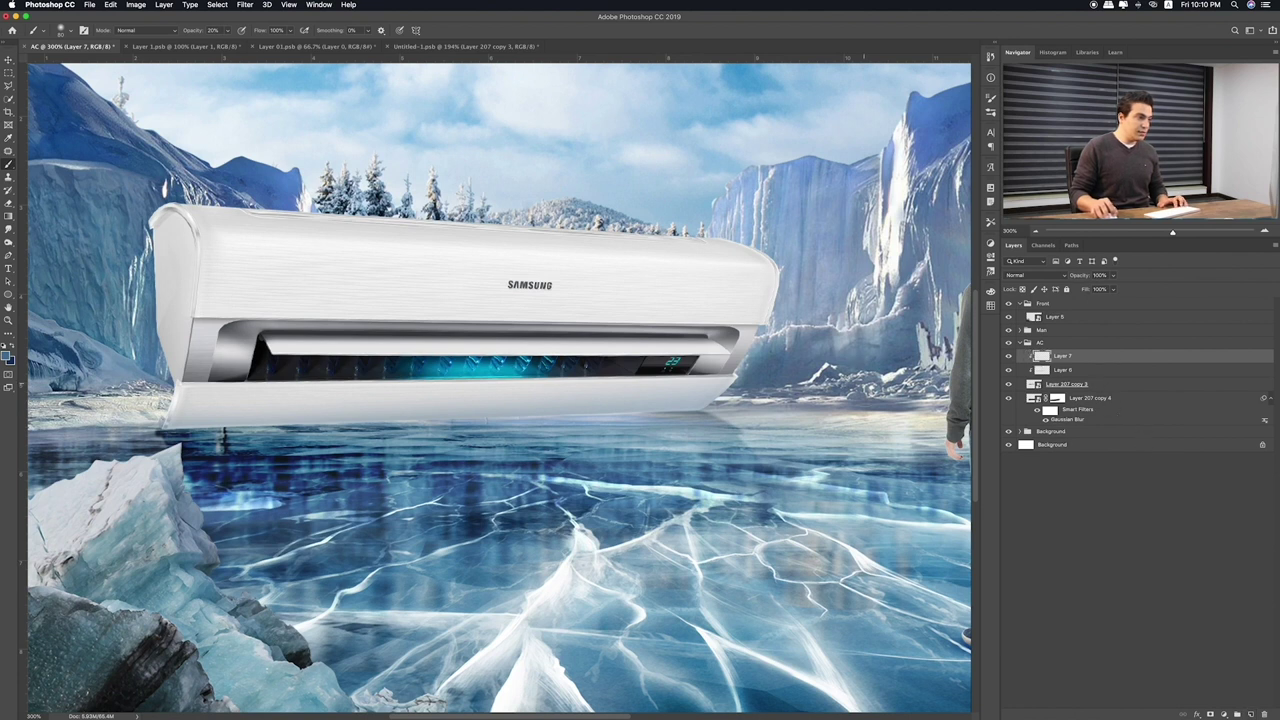
pyautogui.press('[')
pyautogui.press('[')
pyautogui.press('[')
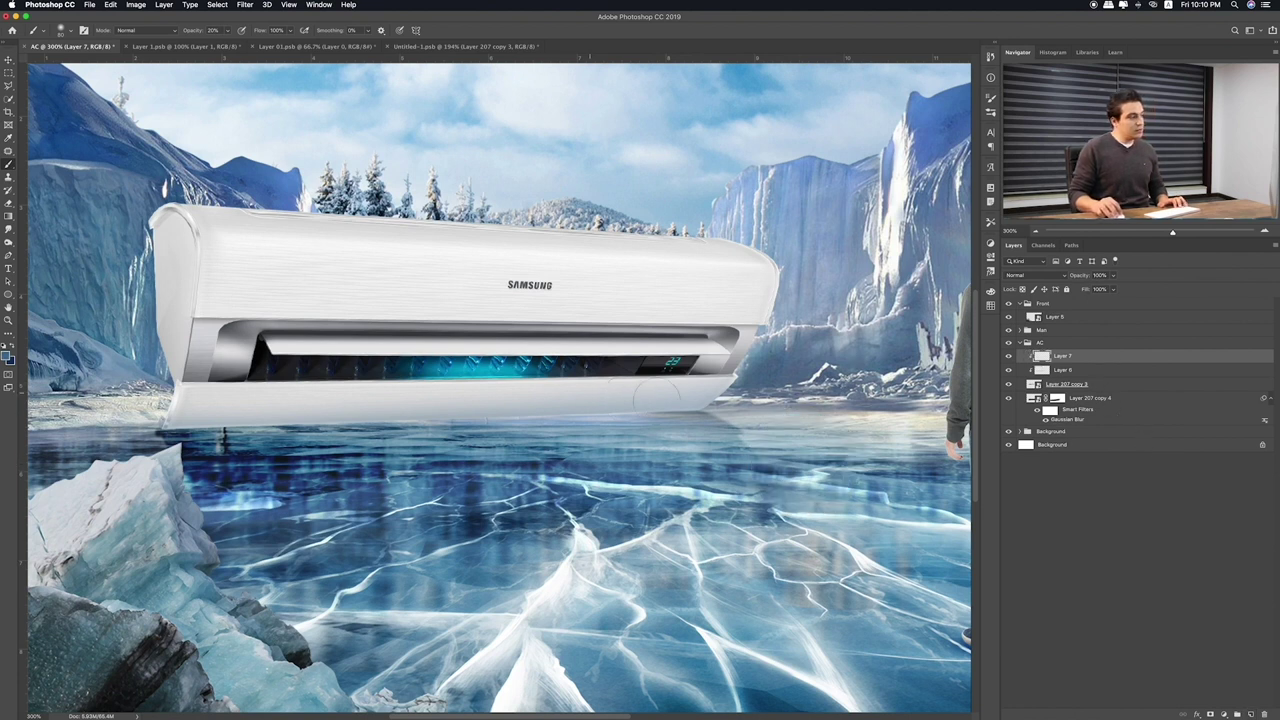
pyautogui.moveTo(712, 404)
pyautogui.mouseDown()
pyautogui.moveTo(160, 422)
pyautogui.moveTo(712, 404)
pyautogui.mouseUp()
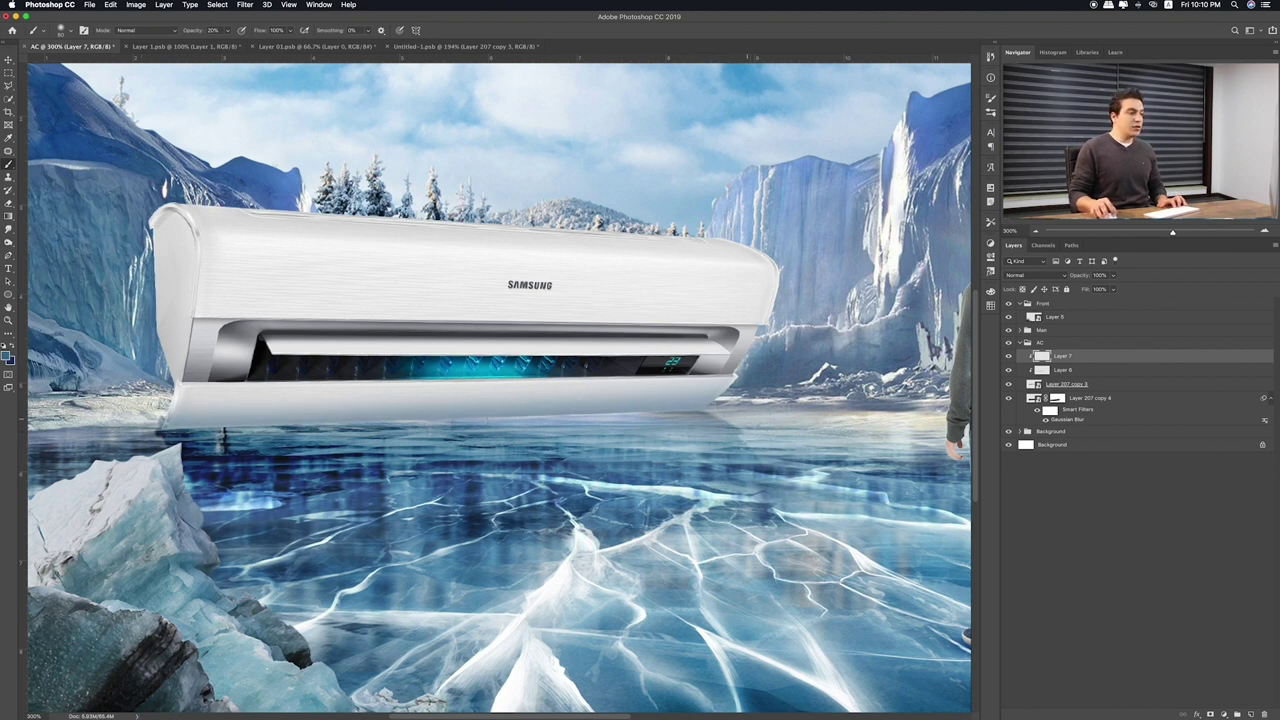
# Repaint a dark shadow stroke along the AC's bottom edge, then select the reflection layer
pyautogui.hscroll(5, 798, 486)
pyautogui.scroll(-2, 798, 486)
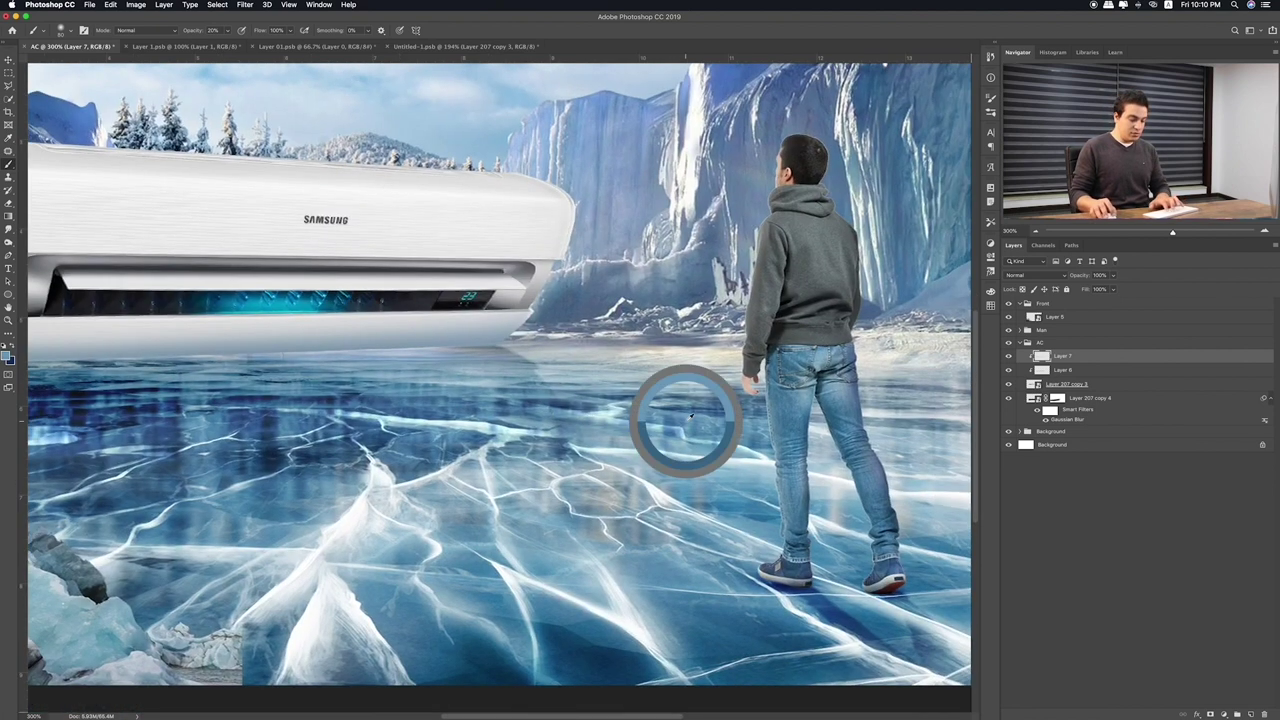
pyautogui.hscroll(-3, 706, 405)
pyautogui.hscroll(-2, 706, 405)
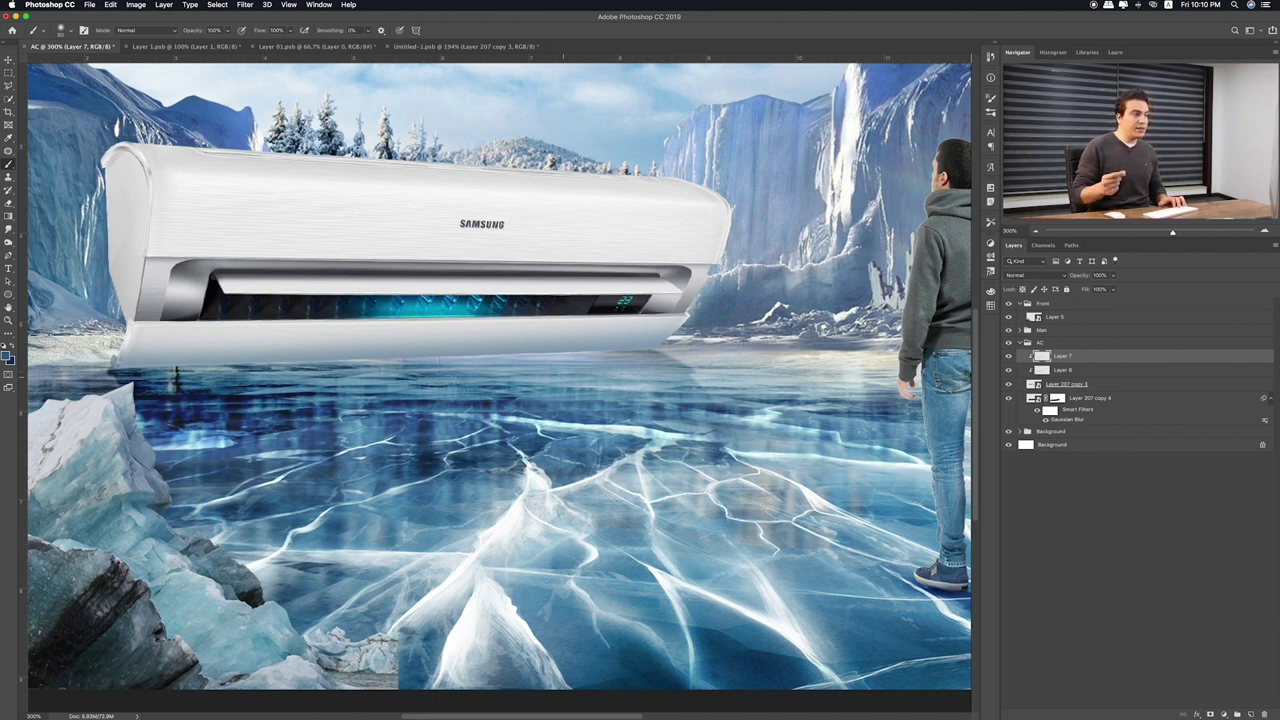
pyautogui.moveTo(658, 340); pyautogui.dragTo(115, 356)
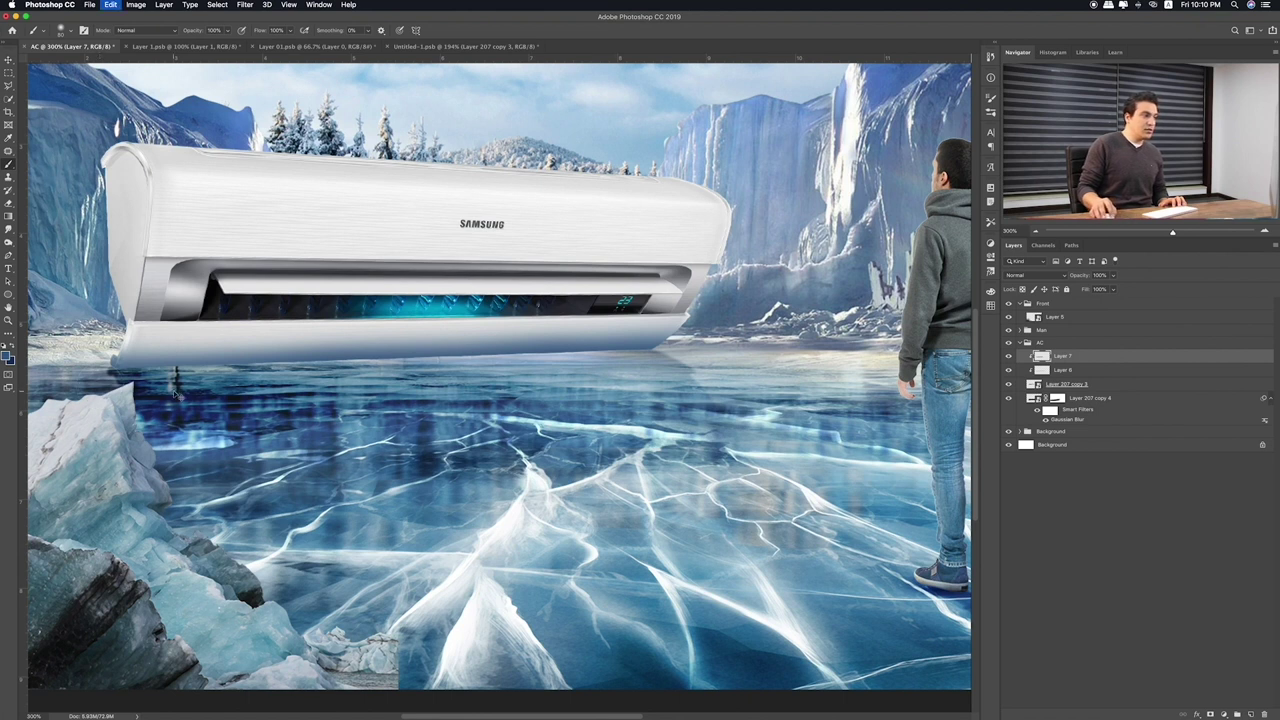
pyautogui.hotkey('ctrl', 'z')
pyautogui.moveTo(115, 360); pyautogui.dragTo(650, 347)
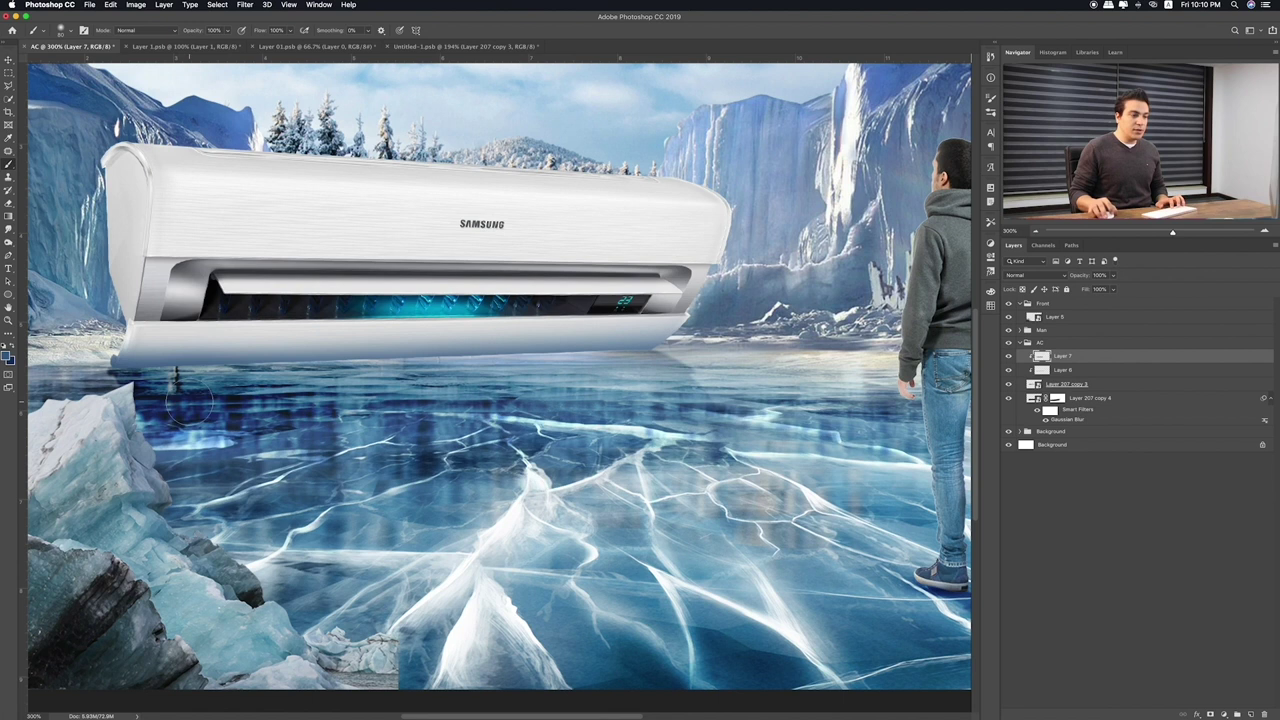
pyautogui.click(1088, 398)
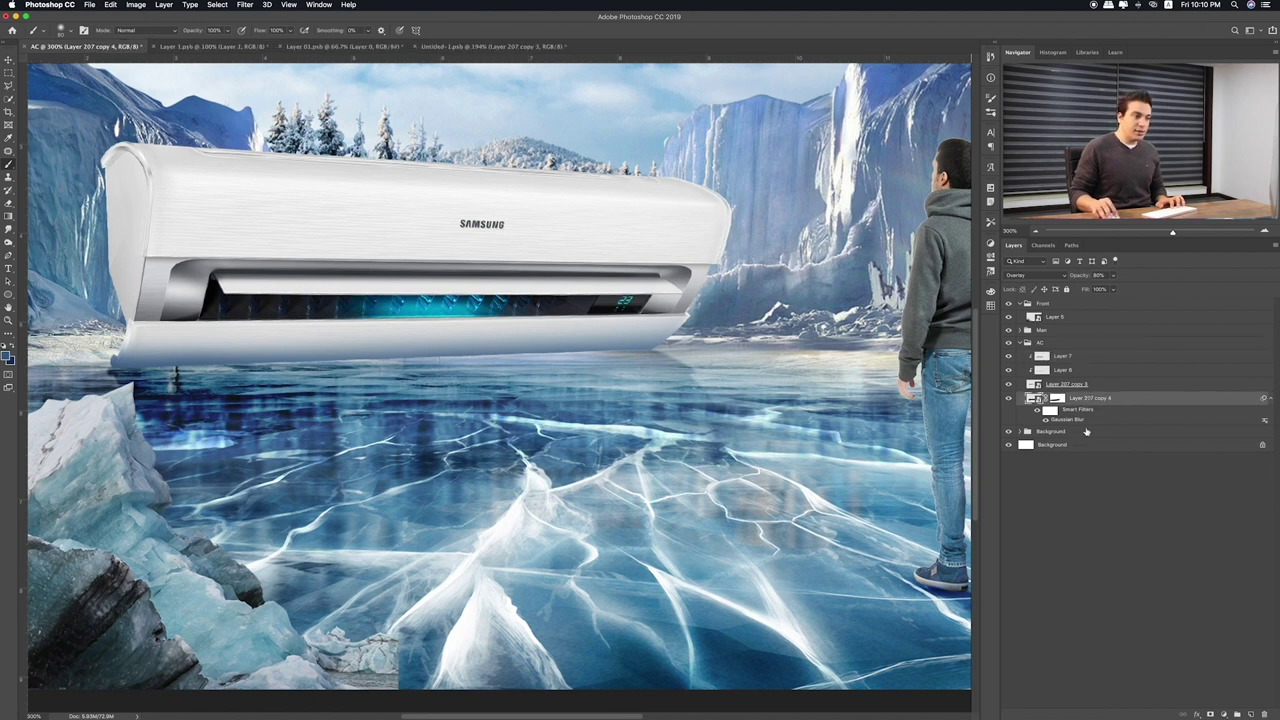
# Add a layer above the Background group and set Layer 7 to a burn blend at about 87% opacity
pyautogui.click(1086, 431)
pyautogui.click(1250, 714)
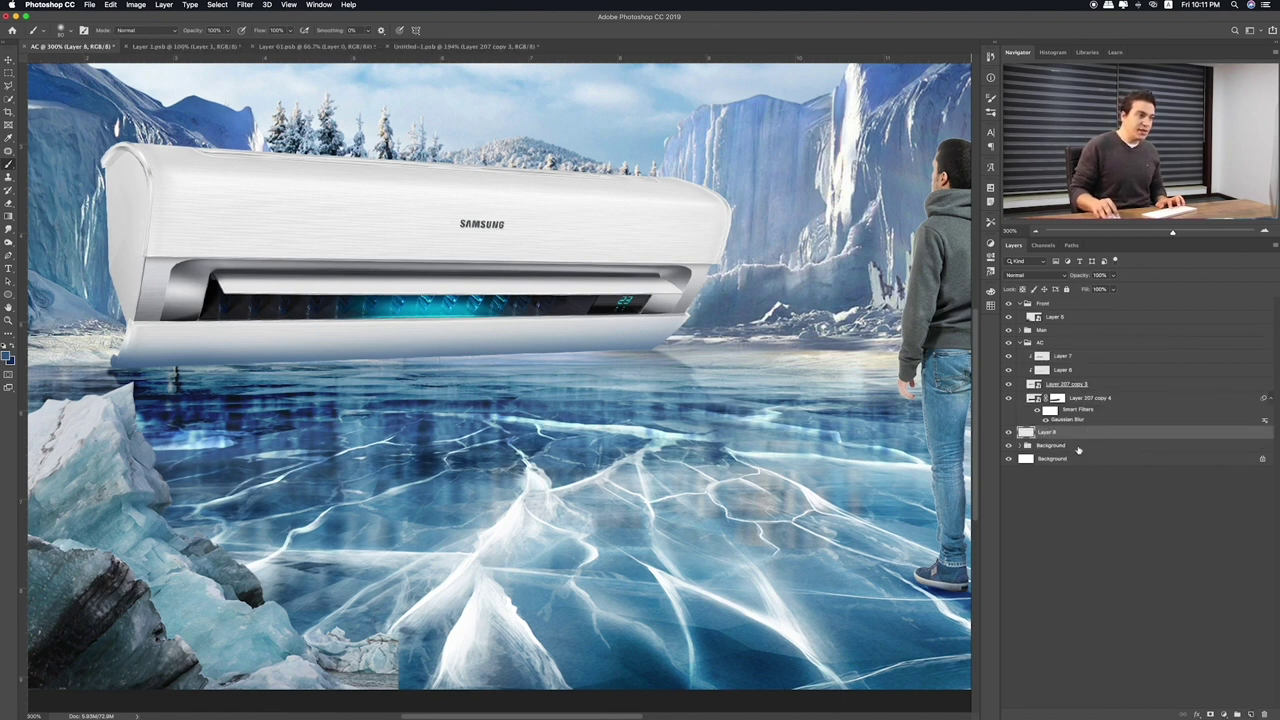
pyautogui.click(1034, 353)
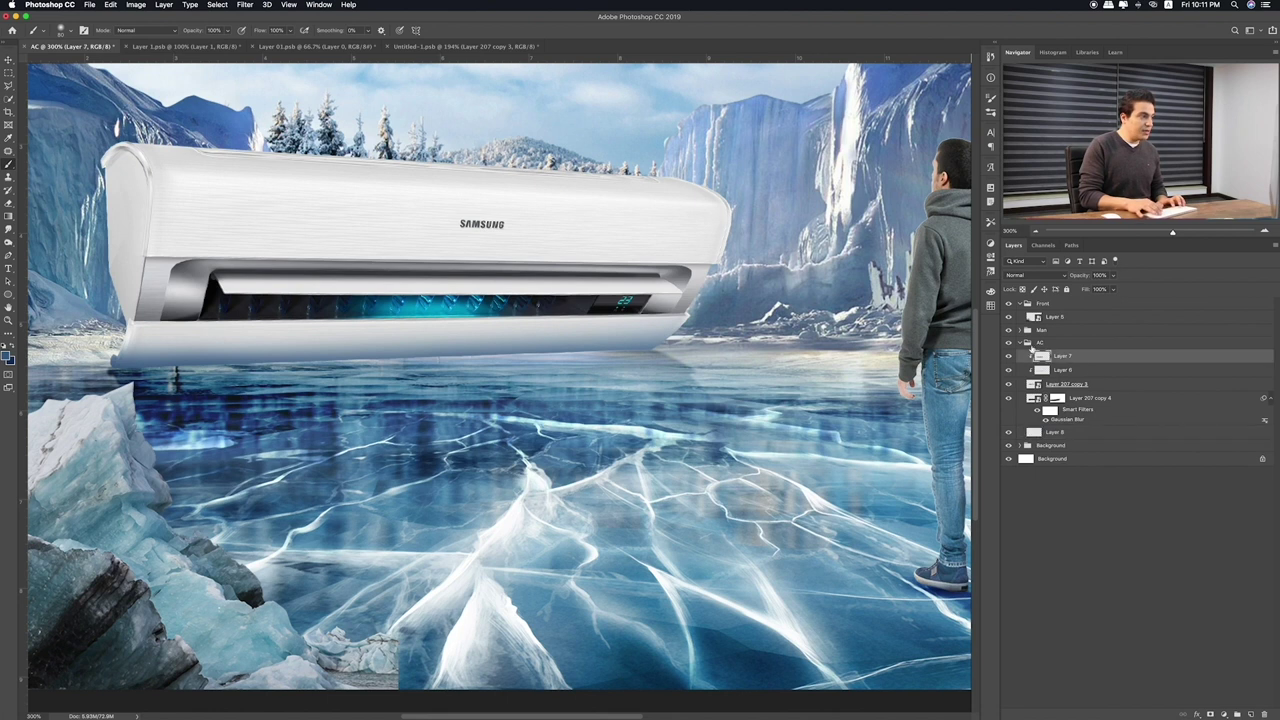
pyautogui.press('v')
pyautogui.hotkey('shift', '+')
pyautogui.hotkey('shift', '+')
pyautogui.hotkey('shift', '+')
pyautogui.hotkey('shift', '+')
pyautogui.hotkey('shift', '+')
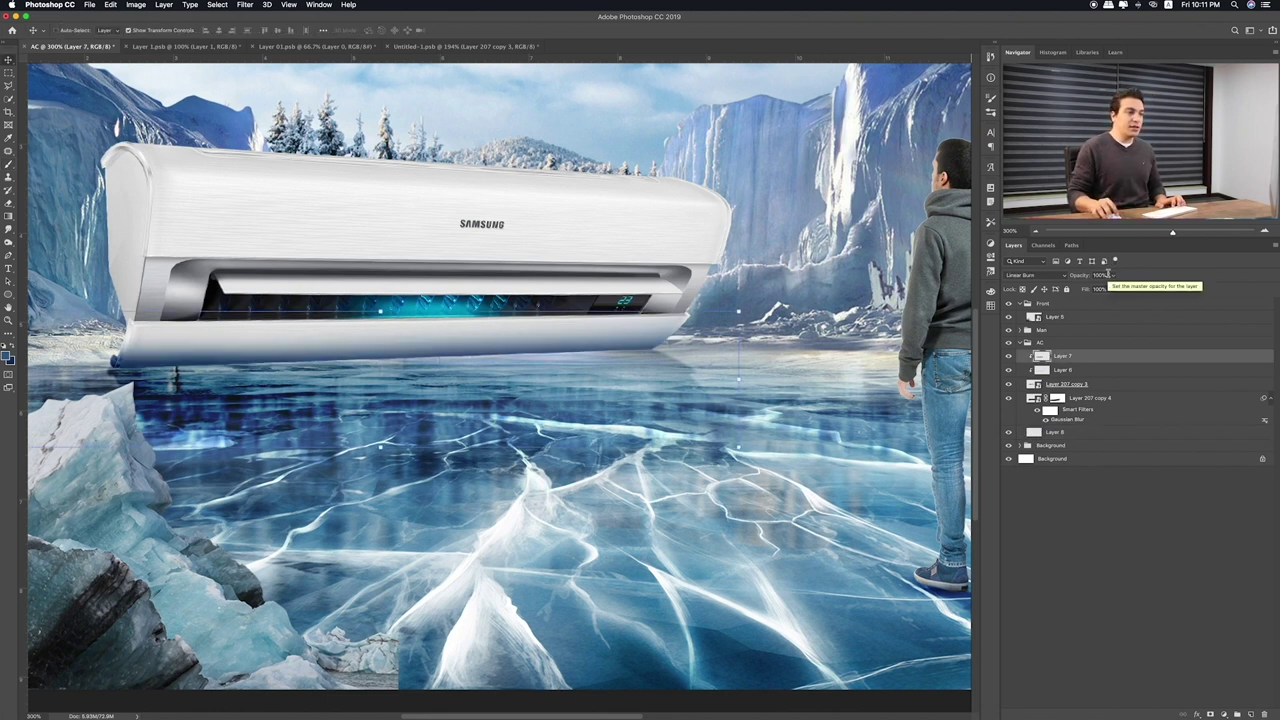
pyautogui.click(1113, 275)
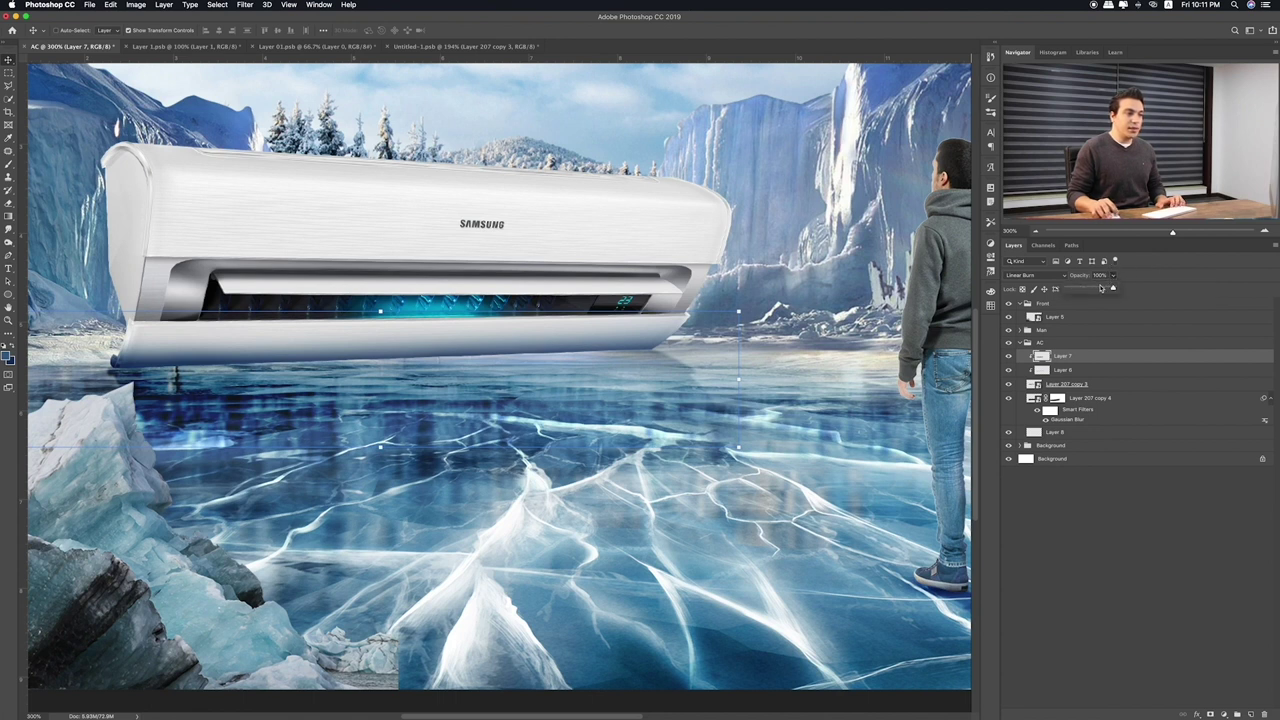
pyautogui.moveTo(1112, 289); pyautogui.dragTo(1099, 289)
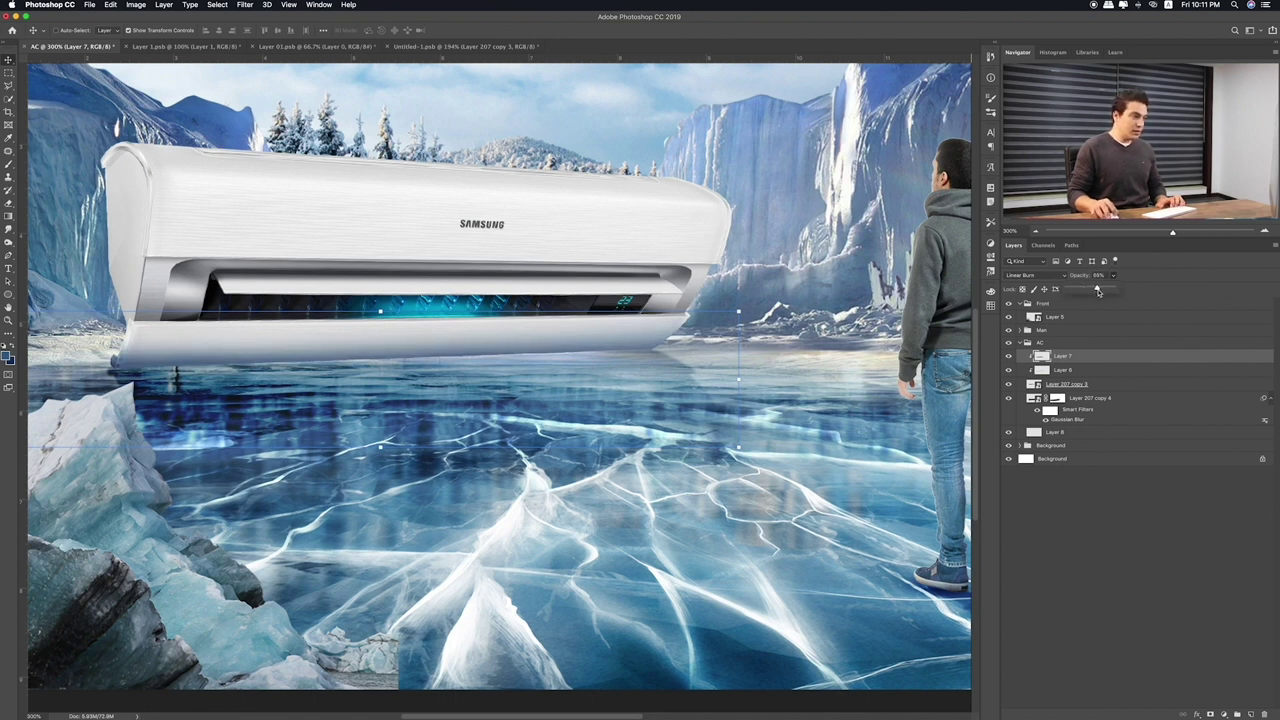
# Select Layer 8 and get the Brush ready with black as the painting colour
pyautogui.click(1086, 432)
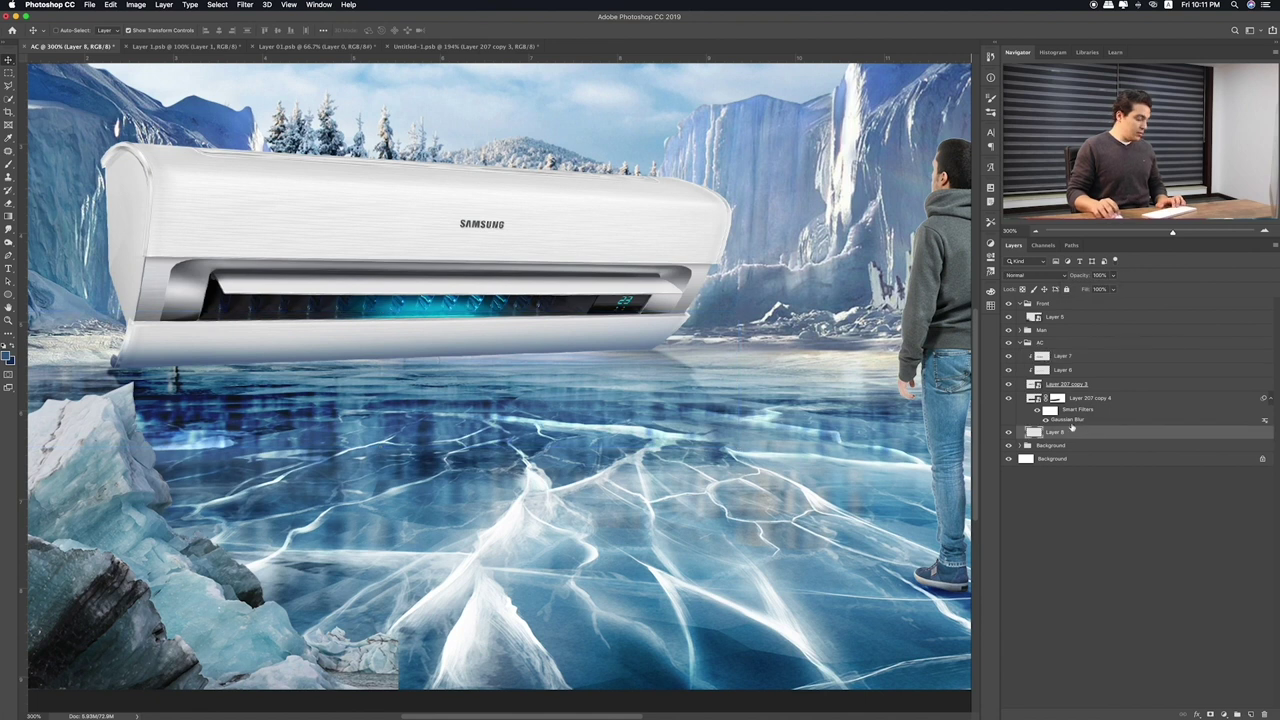
pyautogui.click(10, 164)
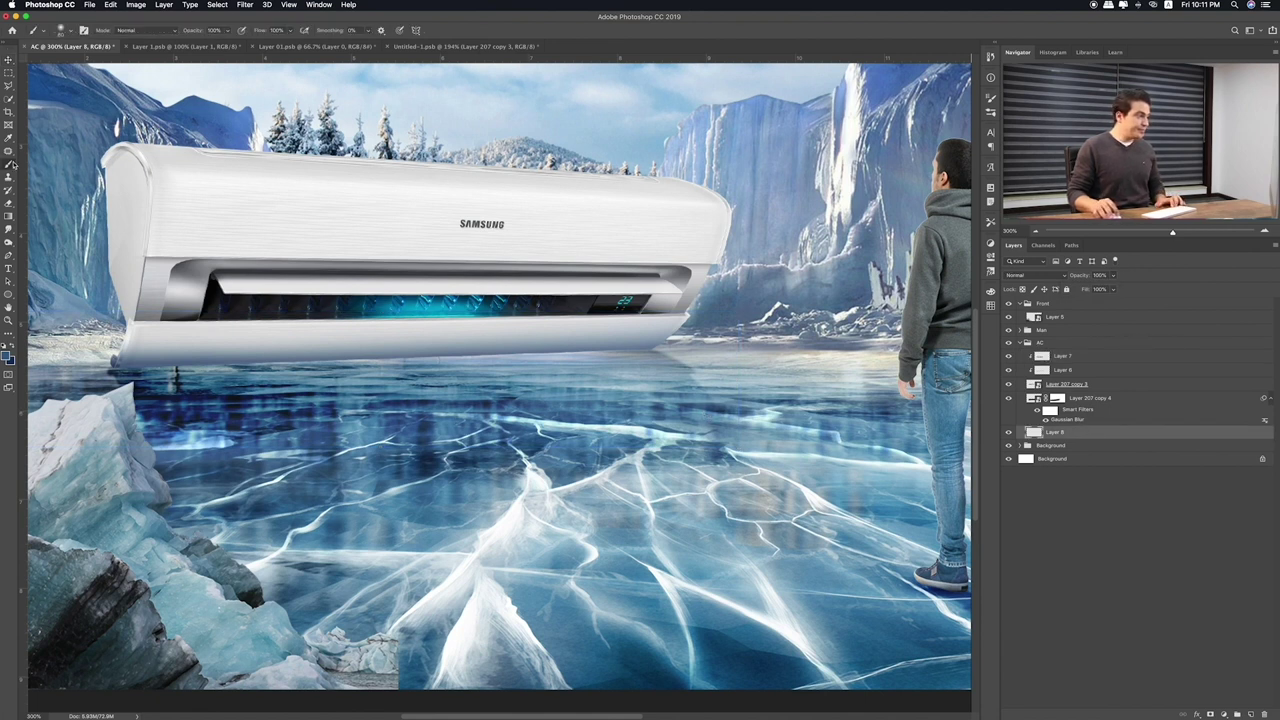
pyautogui.press('x')
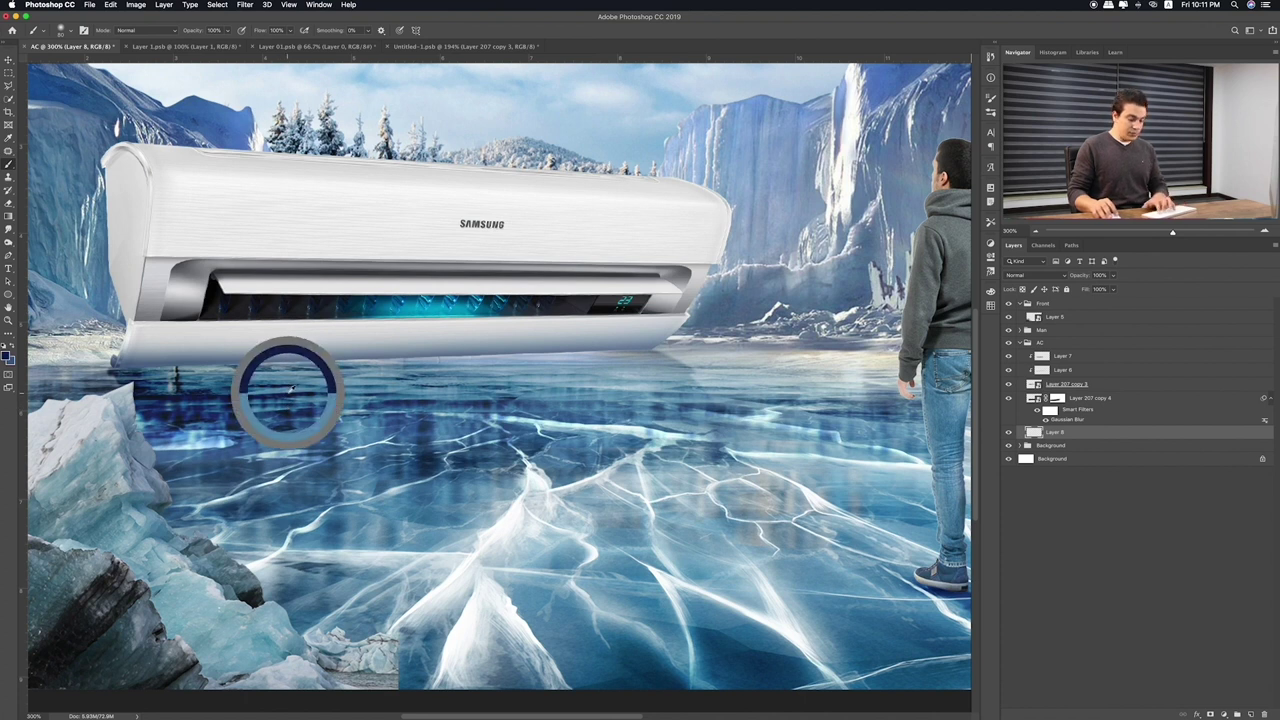
# Paint a soft black blob and transform it into a wide, slightly tilted shadow beneath the AC
pyautogui.click(486, 404)
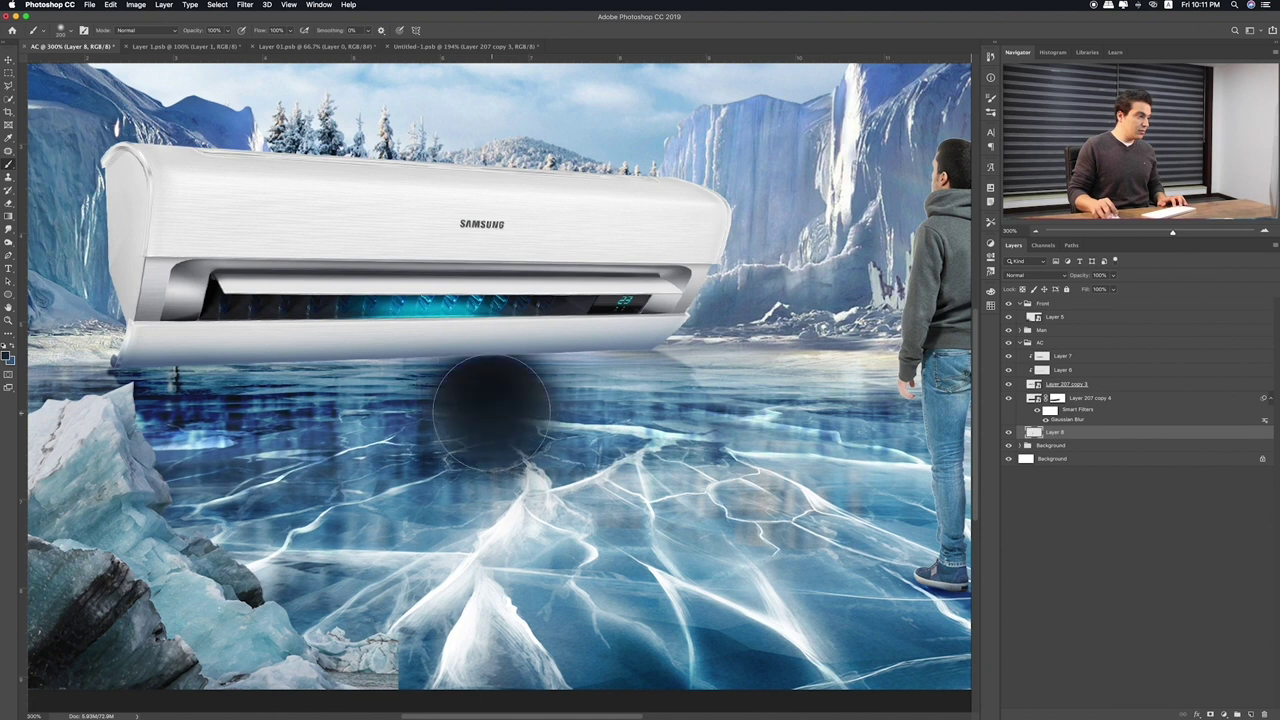
pyautogui.hotkey('ctrl', 't')
pyautogui.moveTo(489, 290)
pyautogui.mouseDown()
pyautogui.moveTo(489, 469)
pyautogui.moveTo(308, 365)
pyautogui.mouseUp()
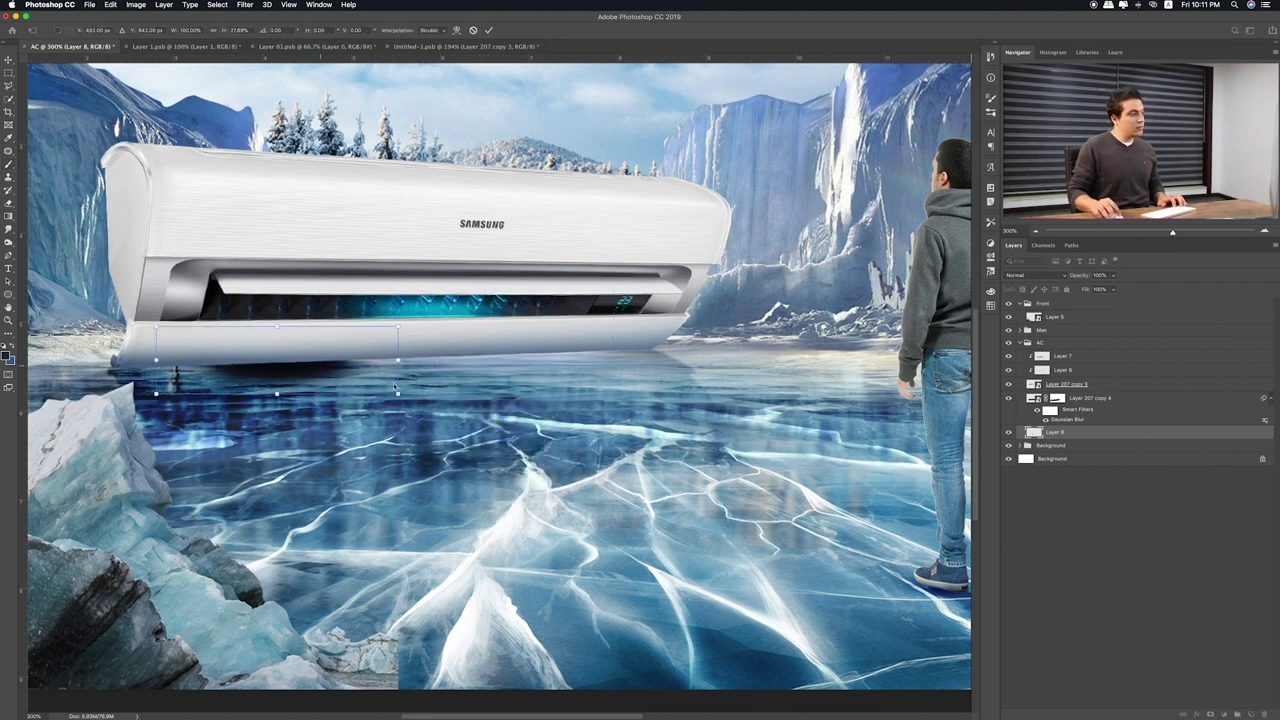
pyautogui.moveTo(397, 360); pyautogui.dragTo(417, 349)
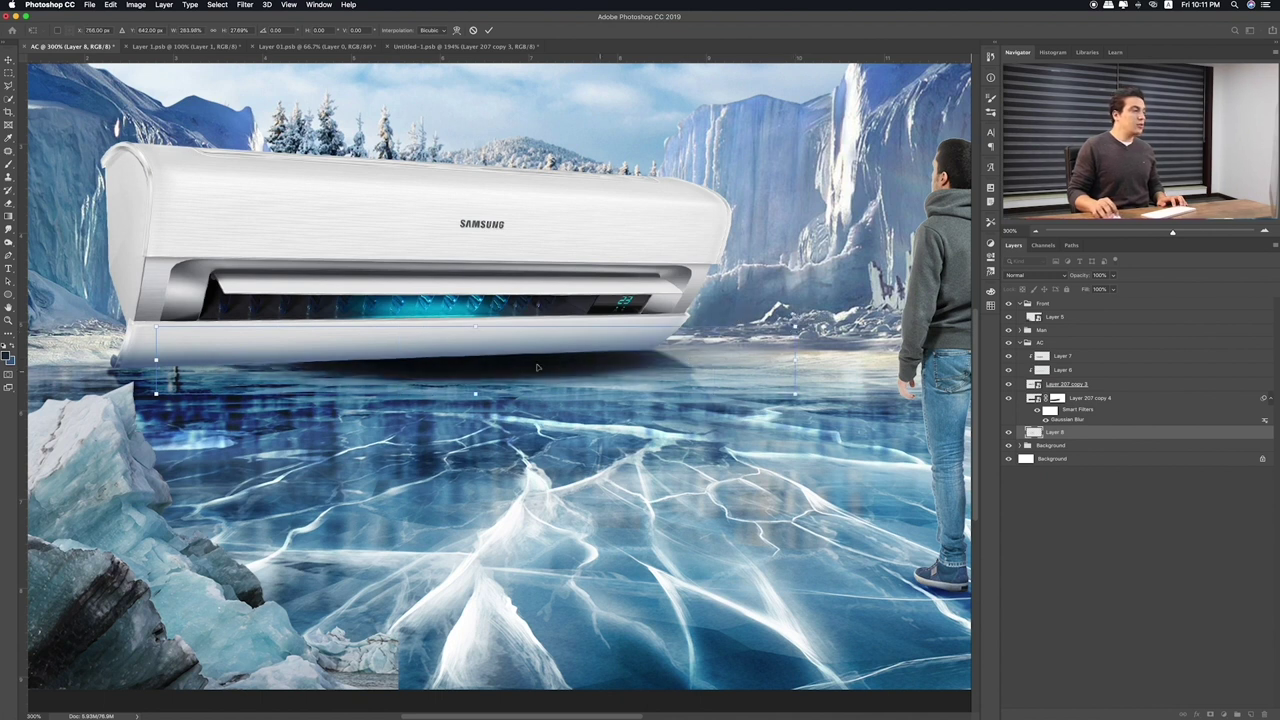
pyautogui.moveTo(335, 322); pyautogui.dragTo(589, 361)
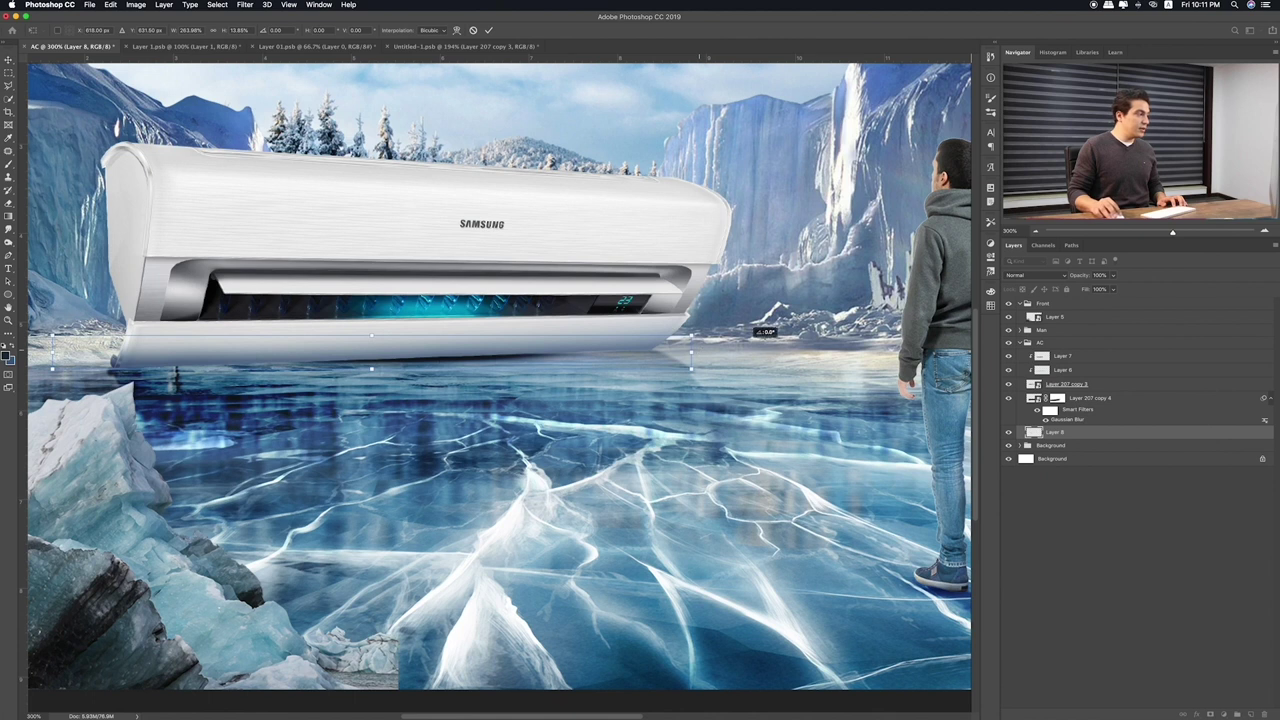
pyautogui.moveTo(689, 354); pyautogui.dragTo(746, 354)
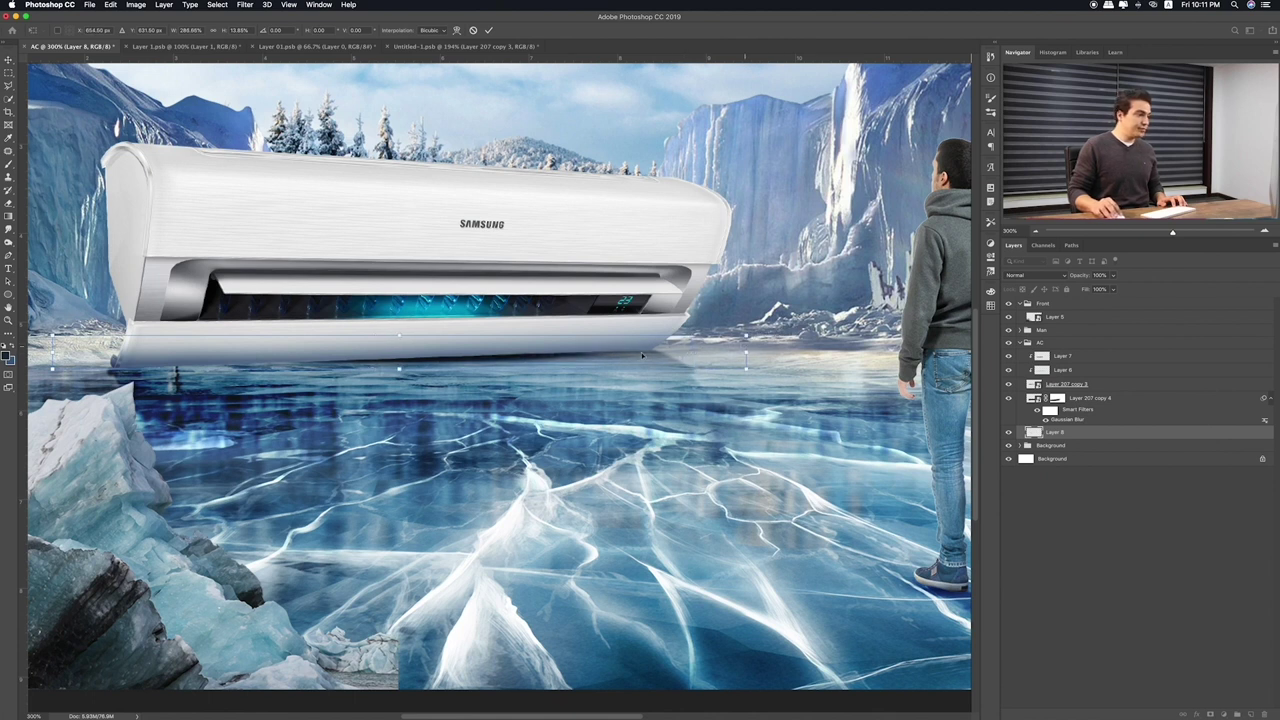
pyautogui.hscroll(-5, 54, 355)
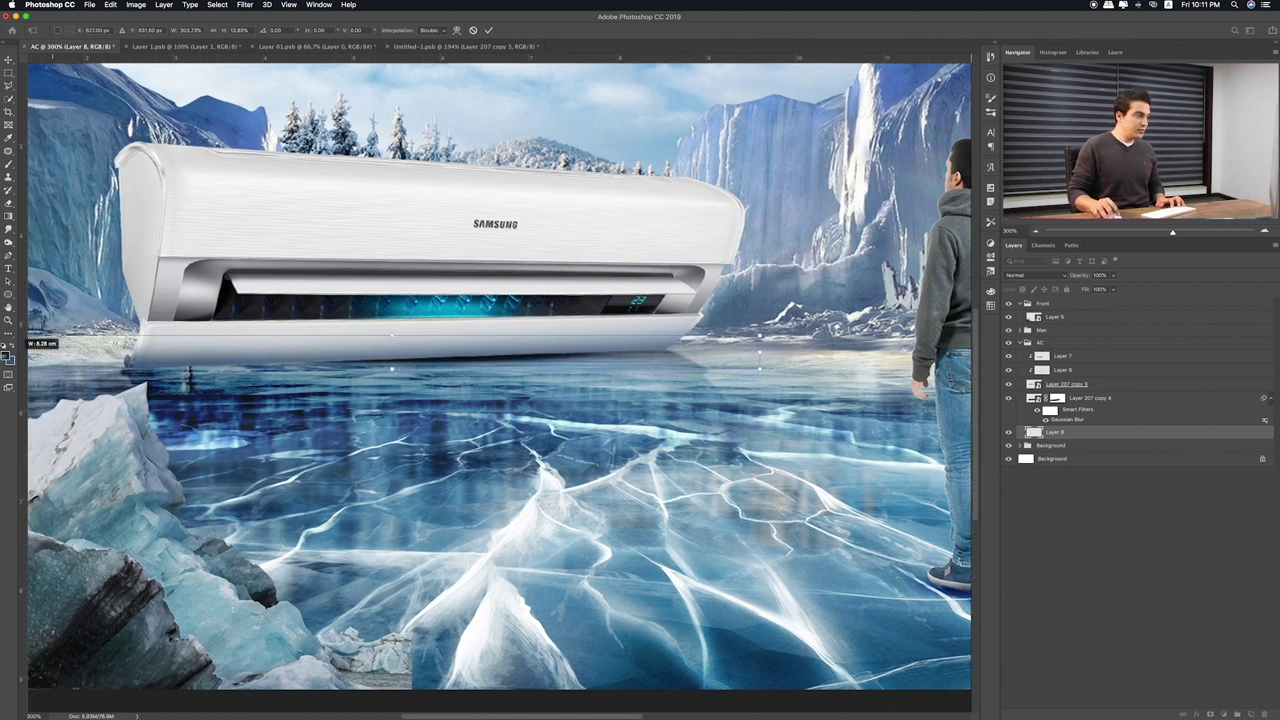
pyautogui.hscroll(6, 630, 378)
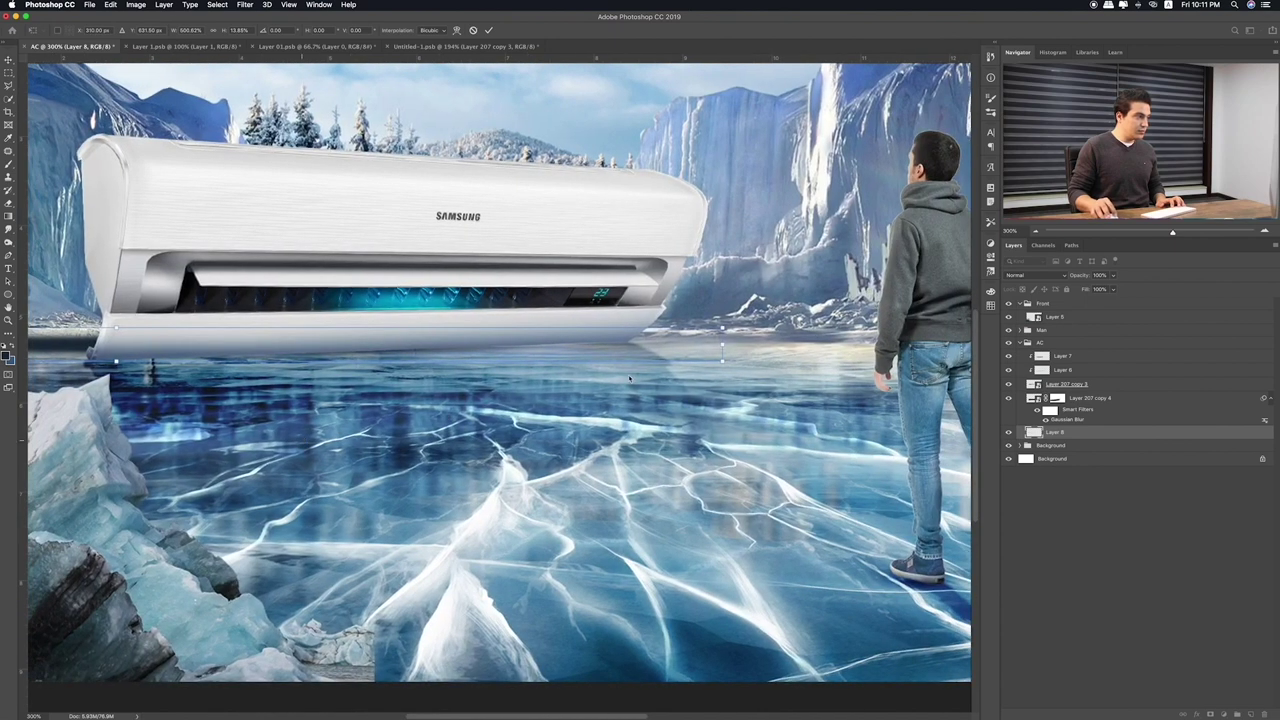
pyautogui.moveTo(744, 338); pyautogui.dragTo(747, 350)
pyautogui.moveTo(511, 354)
pyautogui.mouseDown()
pyautogui.moveTo(640, 352)
pyautogui.moveTo(531, 355)
pyautogui.mouseUp()
# Try burn, Soft Light and Overlay blends on the shadow, settling on Hard Light at about 70%
pyautogui.press('Return')
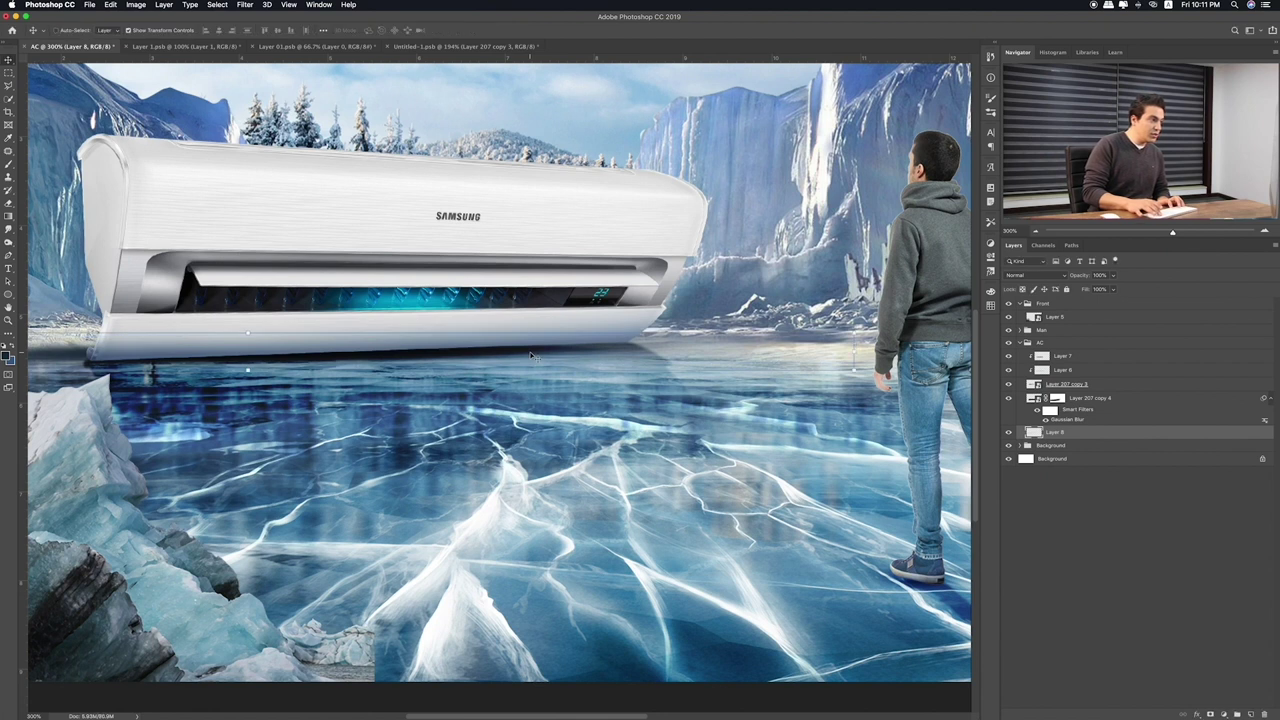
pyautogui.hotkey('shift', 'alt', 'b')
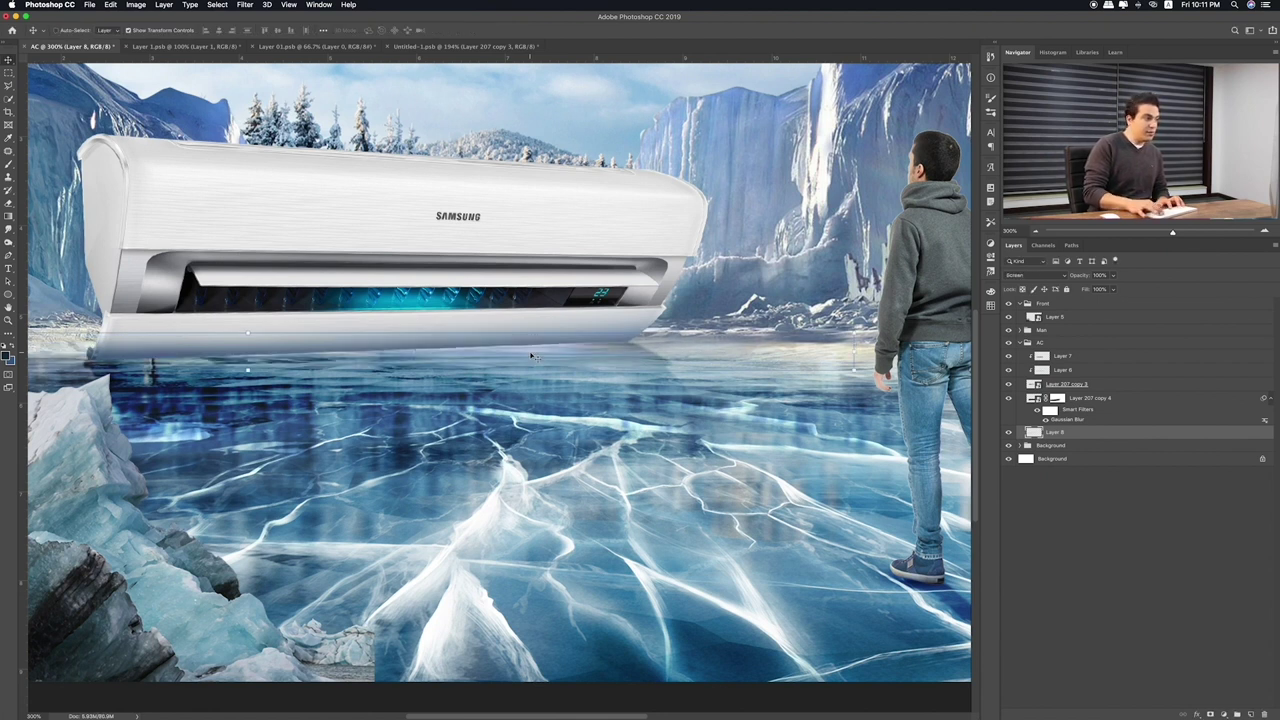
pyautogui.hotkey('shift', 'alt', 'f')
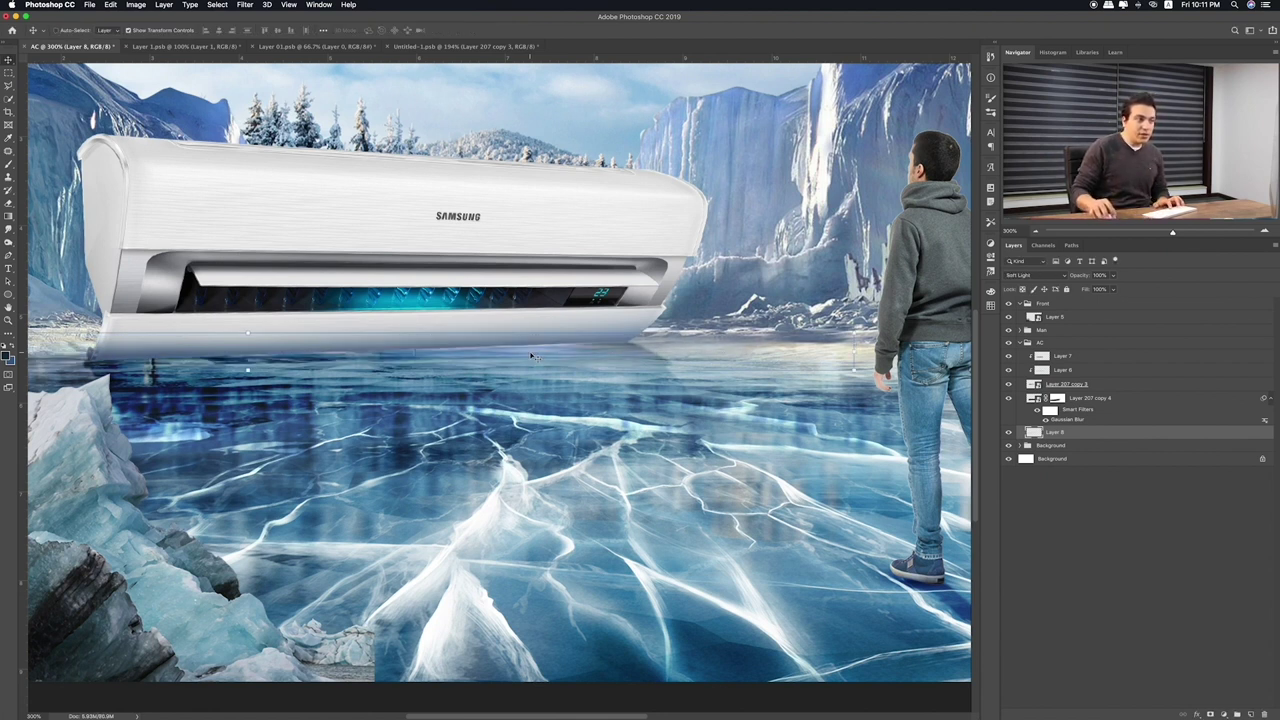
pyautogui.hotkey('shift', 'alt', 'h')
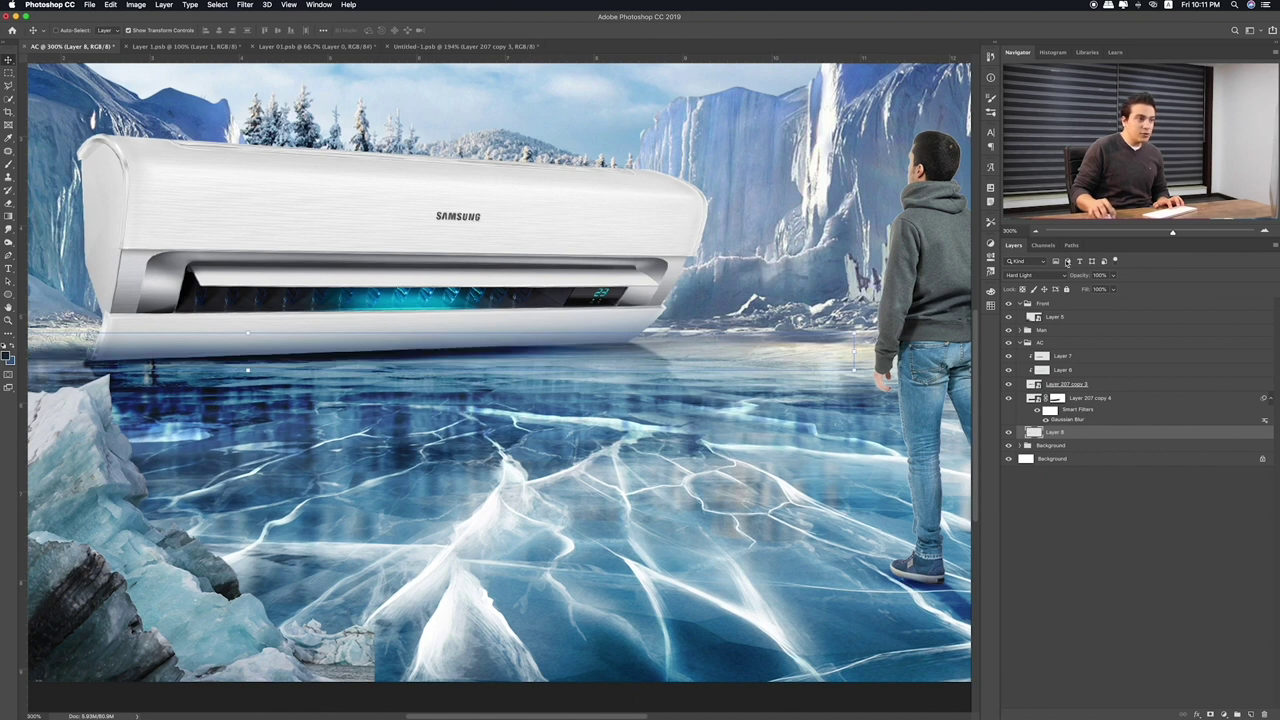
pyautogui.click(1030, 275)
pyautogui.click(1030, 256)
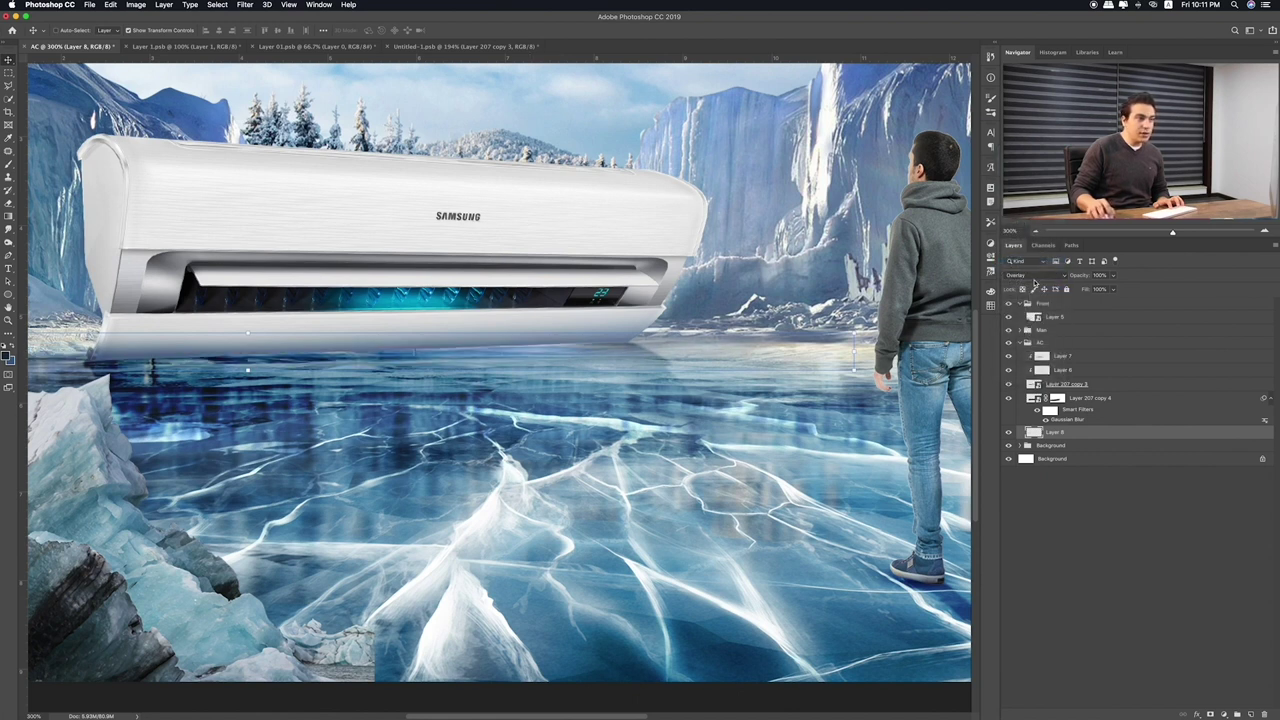
pyautogui.click(1034, 280)
pyautogui.click(1086, 289)
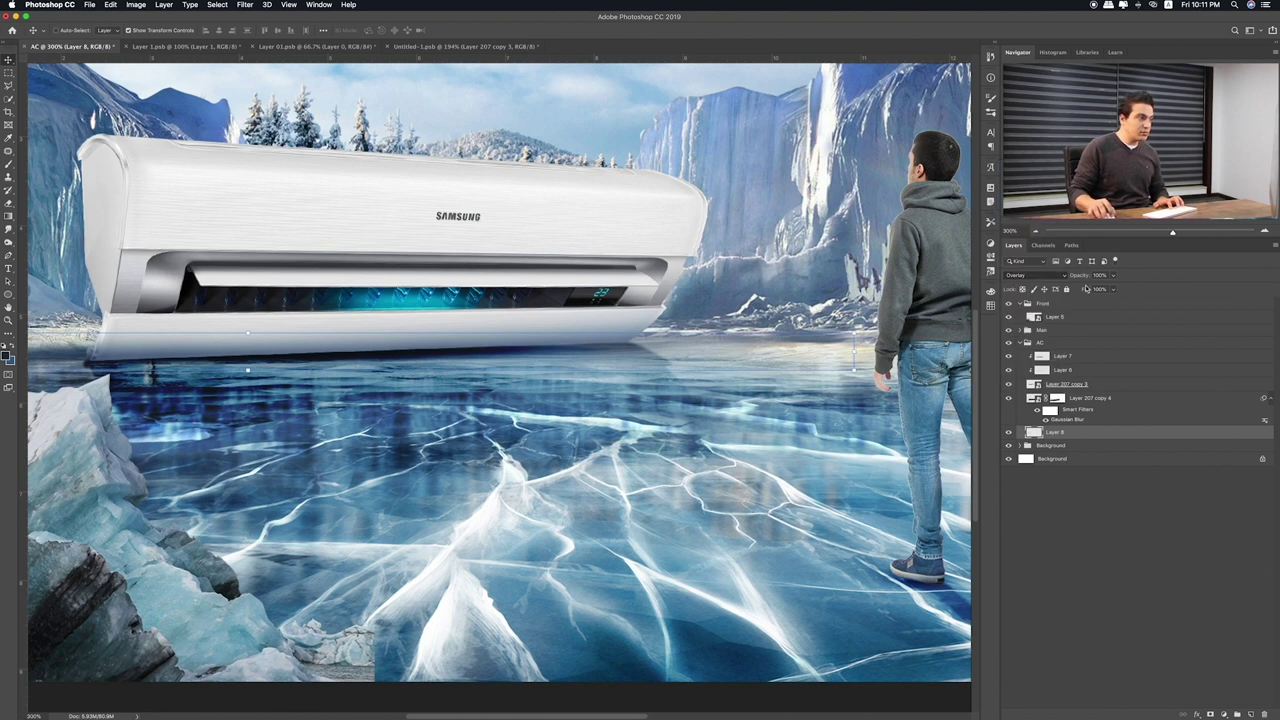
pyautogui.hotkey('ctrl', 'z')
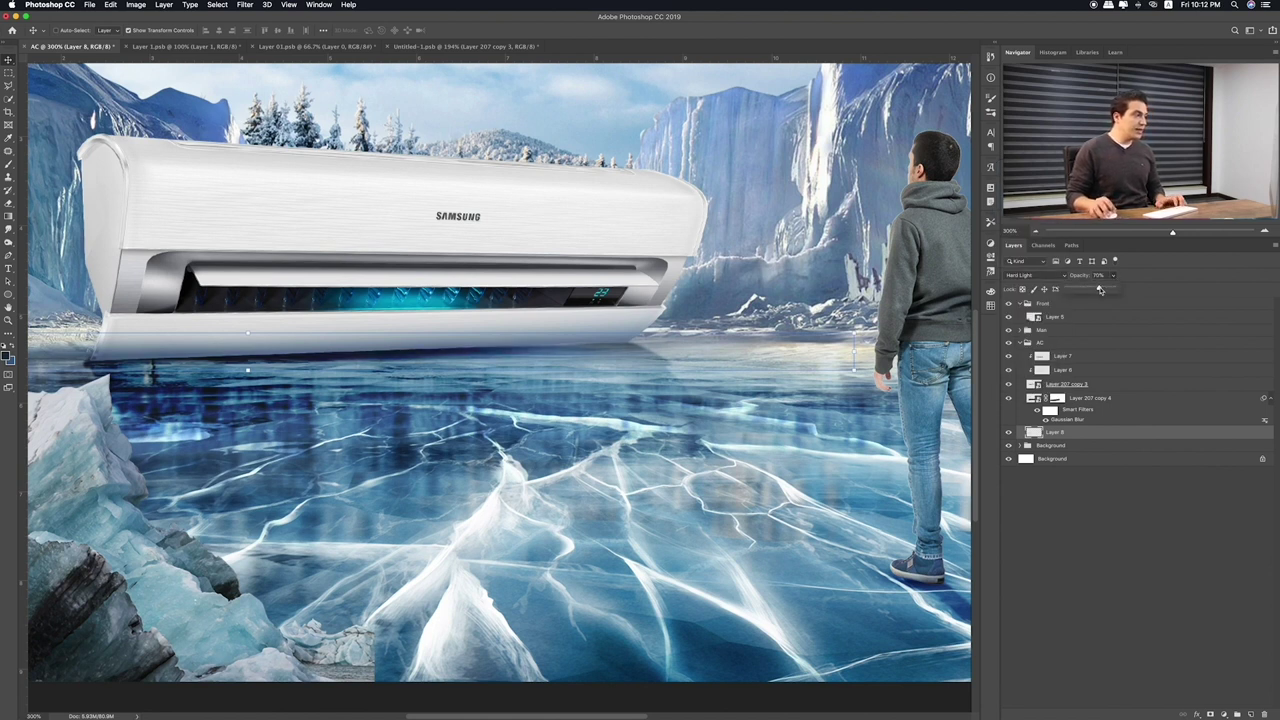
# Switch to the Eraser, check the shadow with a transform, and select Layer 207 copy 4
pyautogui.hscroll(-5, 782, 388)
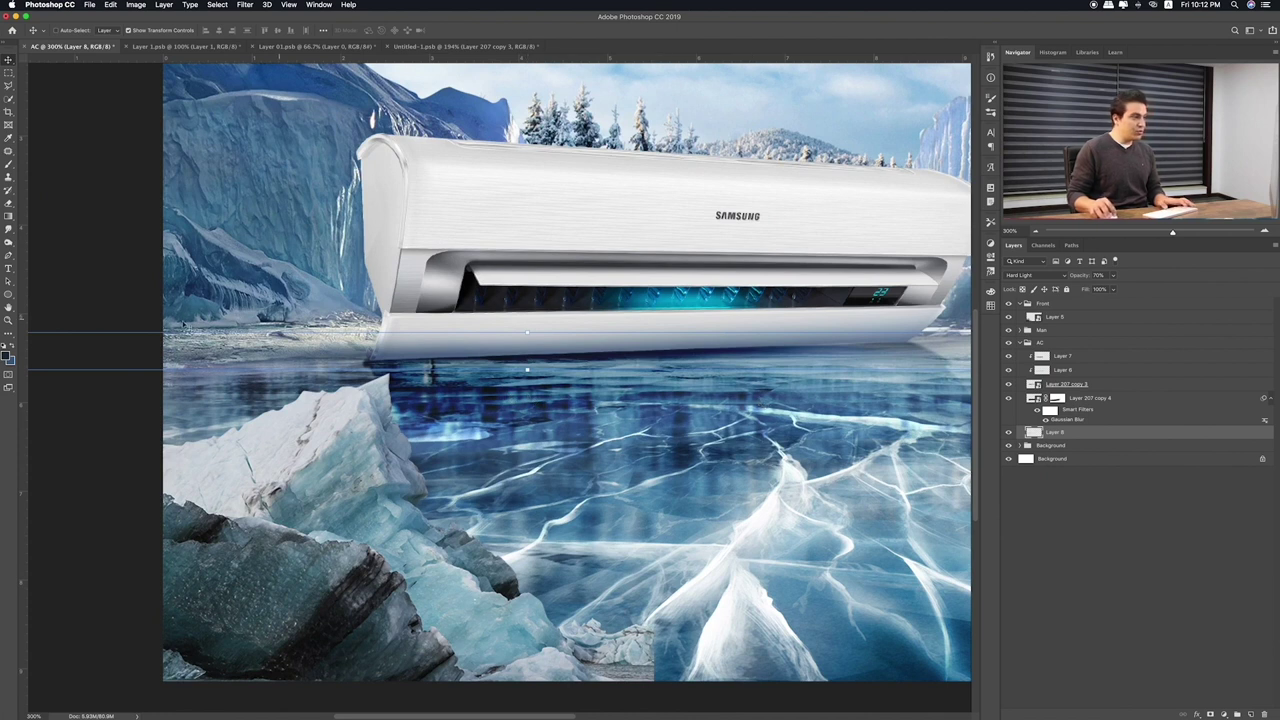
pyautogui.press('e')
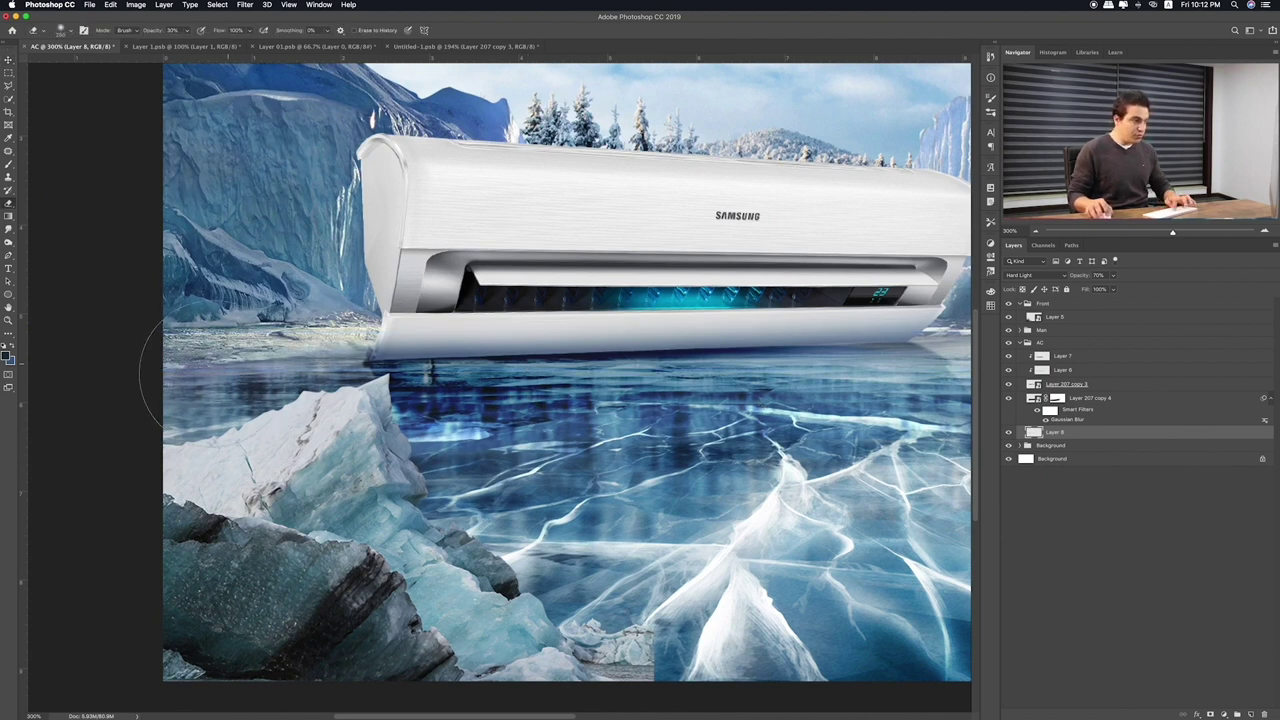
pyautogui.hscroll(5, 600, 380)
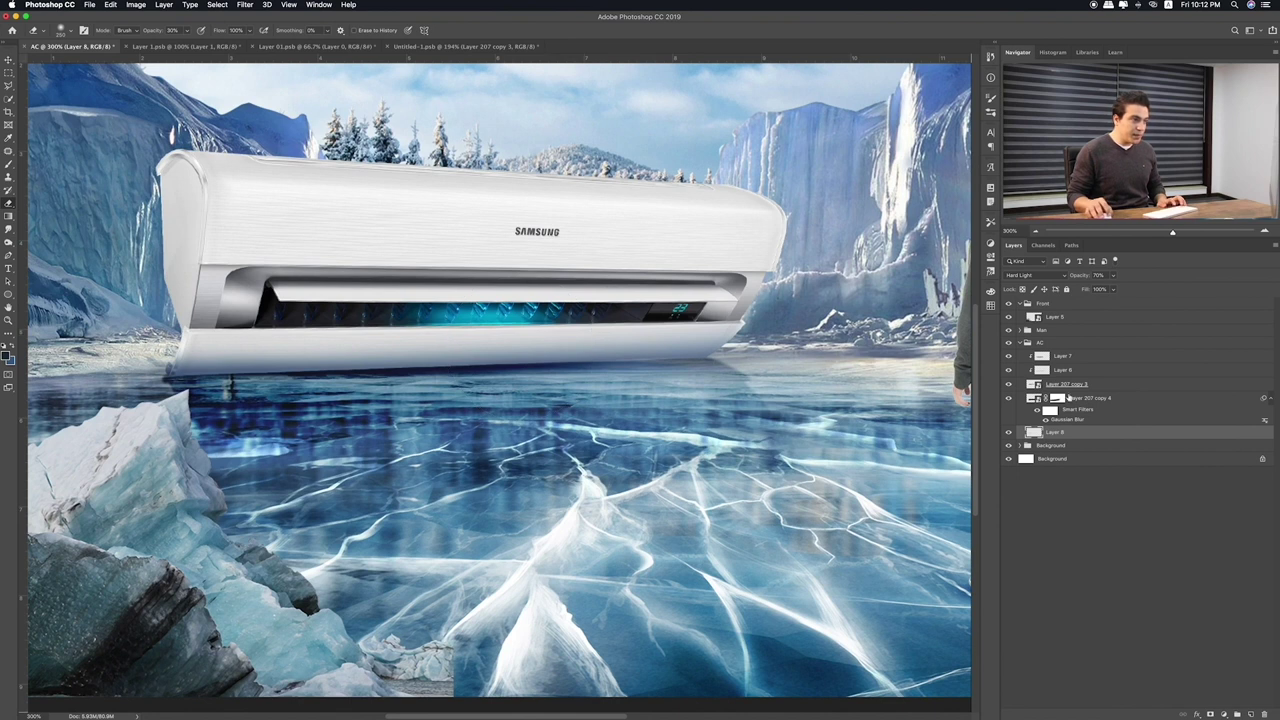
pyautogui.hotkey('ctrl', 't')
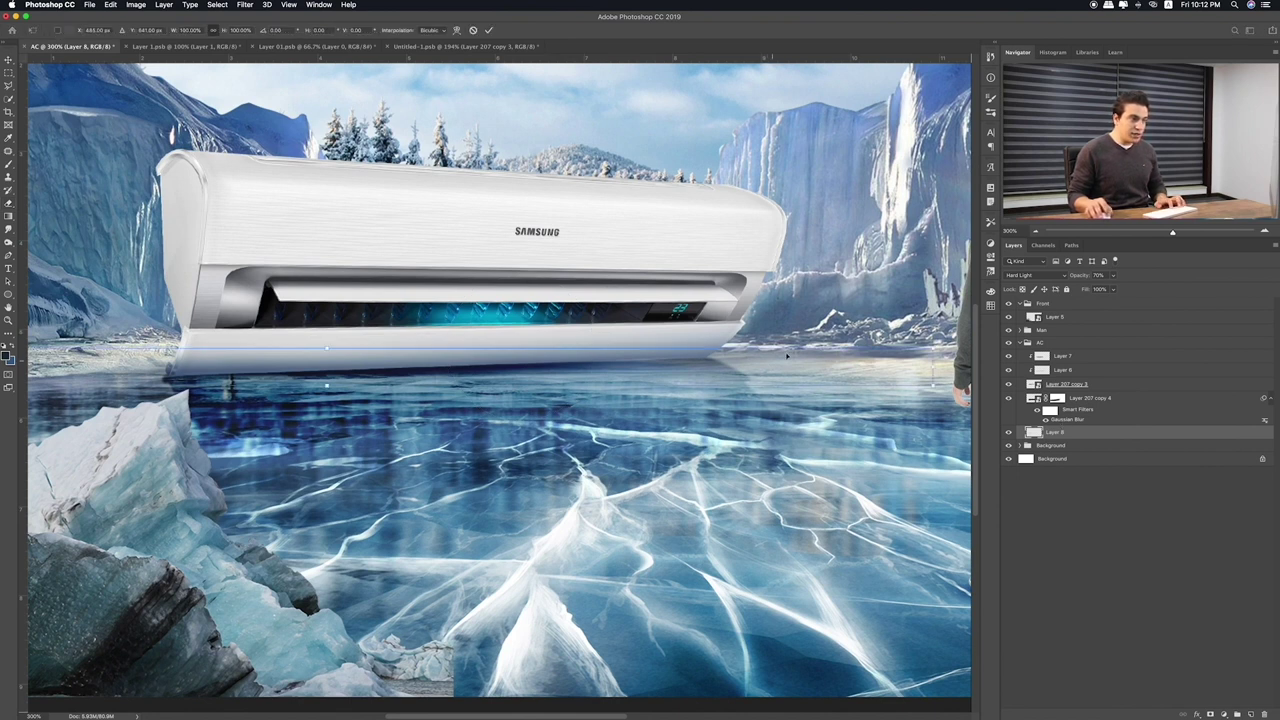
pyautogui.hscroll(2, 787, 355)
pyautogui.press('Return')
pyautogui.click(1132, 398)
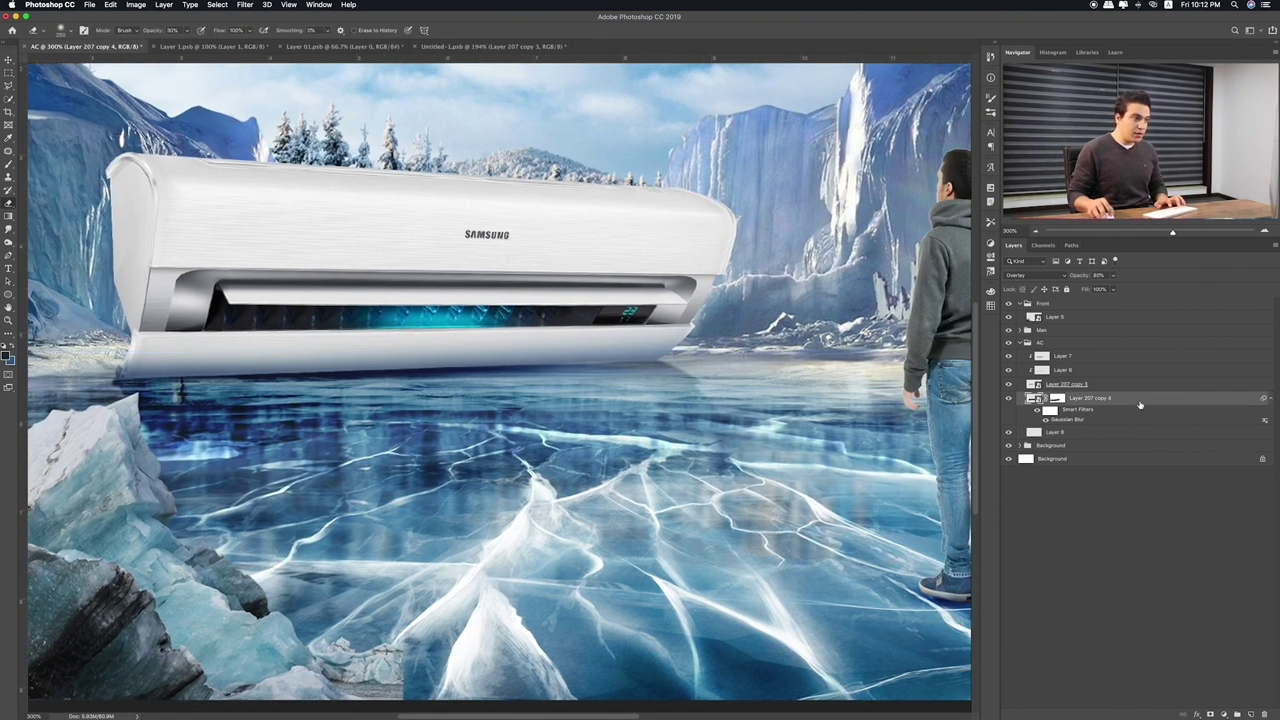
# Add a layer above Layer 207 copy 3, test a dark band stroke, then undo it
pyautogui.click(1136, 389)
pyautogui.click(1251, 713)
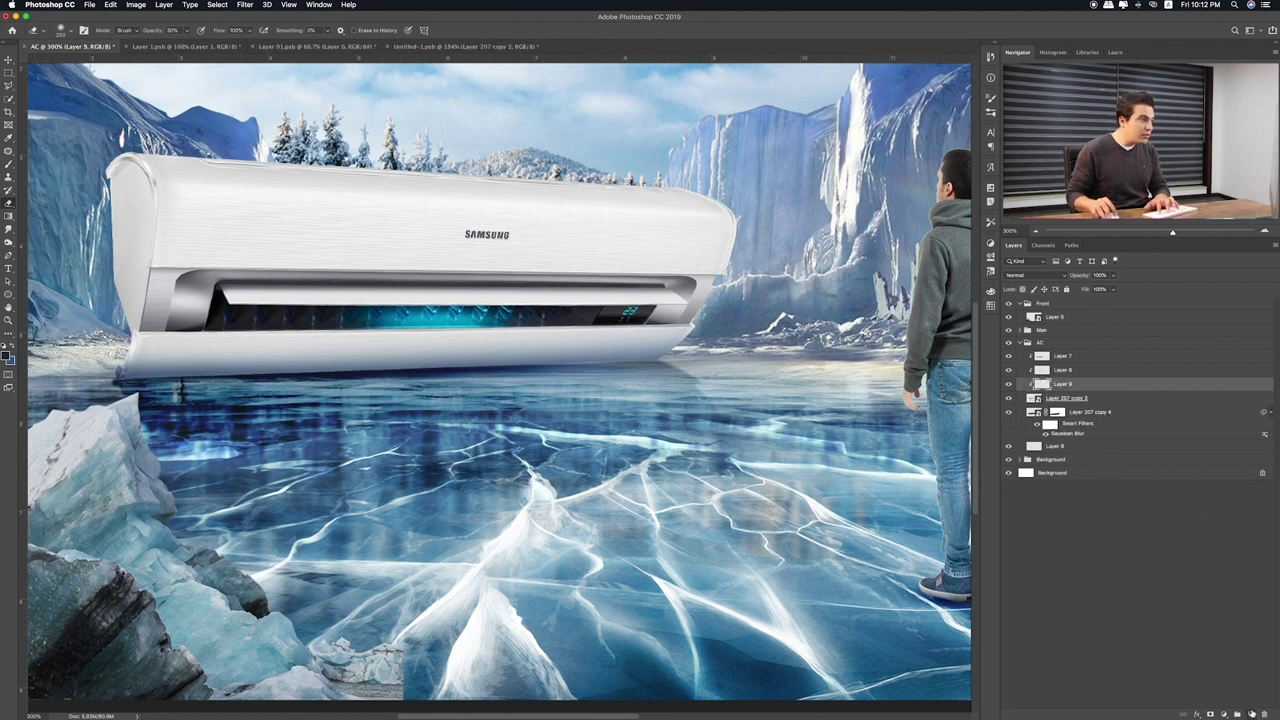
pyautogui.press('b')
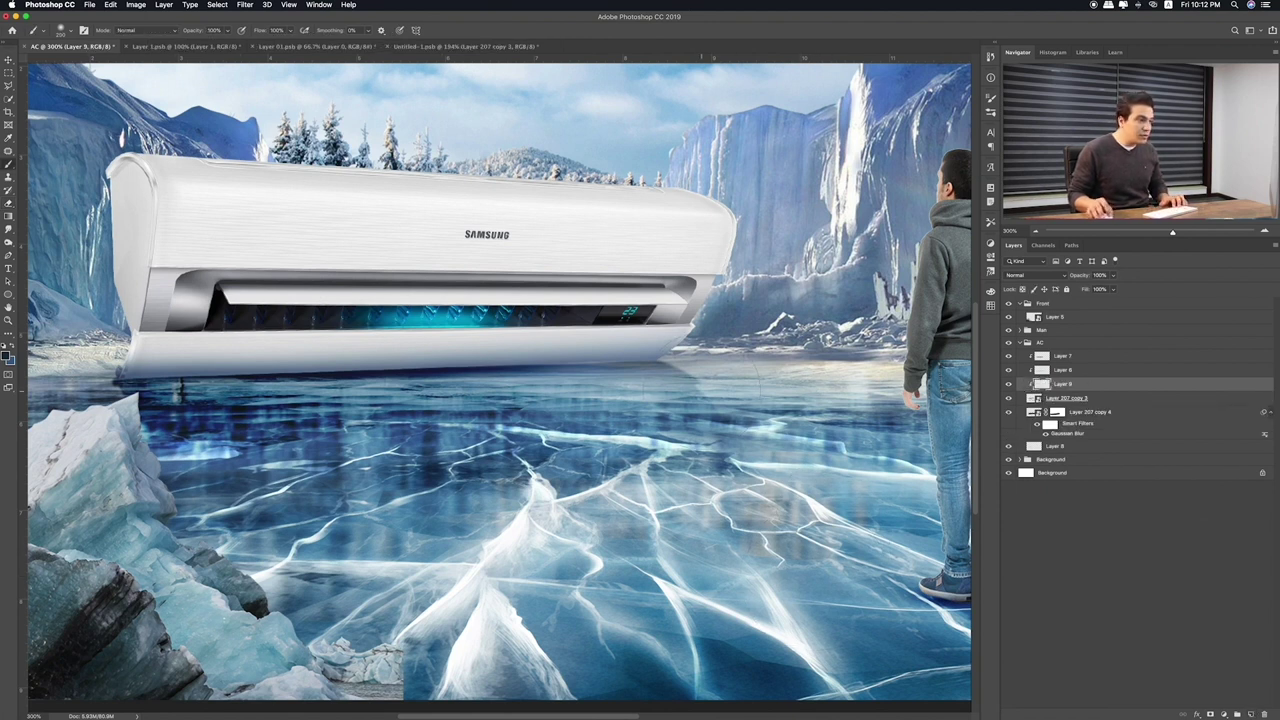
pyautogui.moveTo(440, 354); pyautogui.dragTo(668, 354)
pyautogui.hotkey('ctrl', 'z')
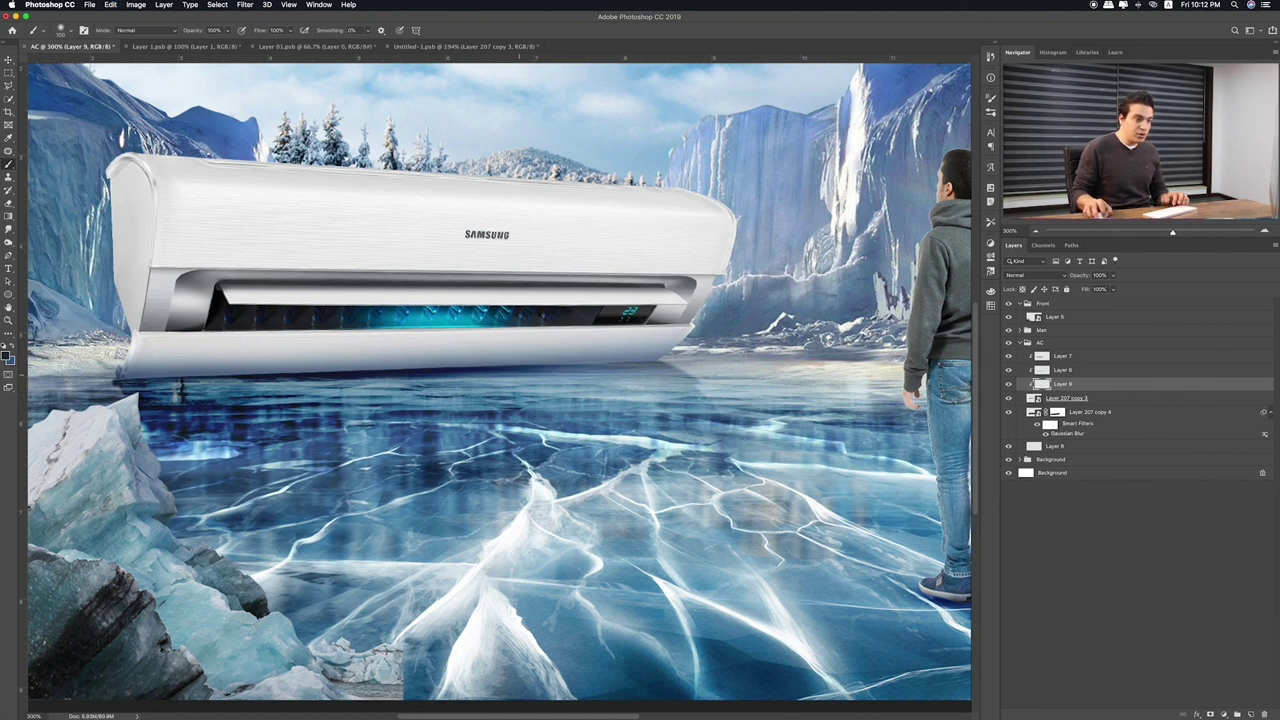
# On a new layer above Layer 207 copy 4, squash and tilt a thin strip under the AC's base
pyautogui.click(1085, 416)
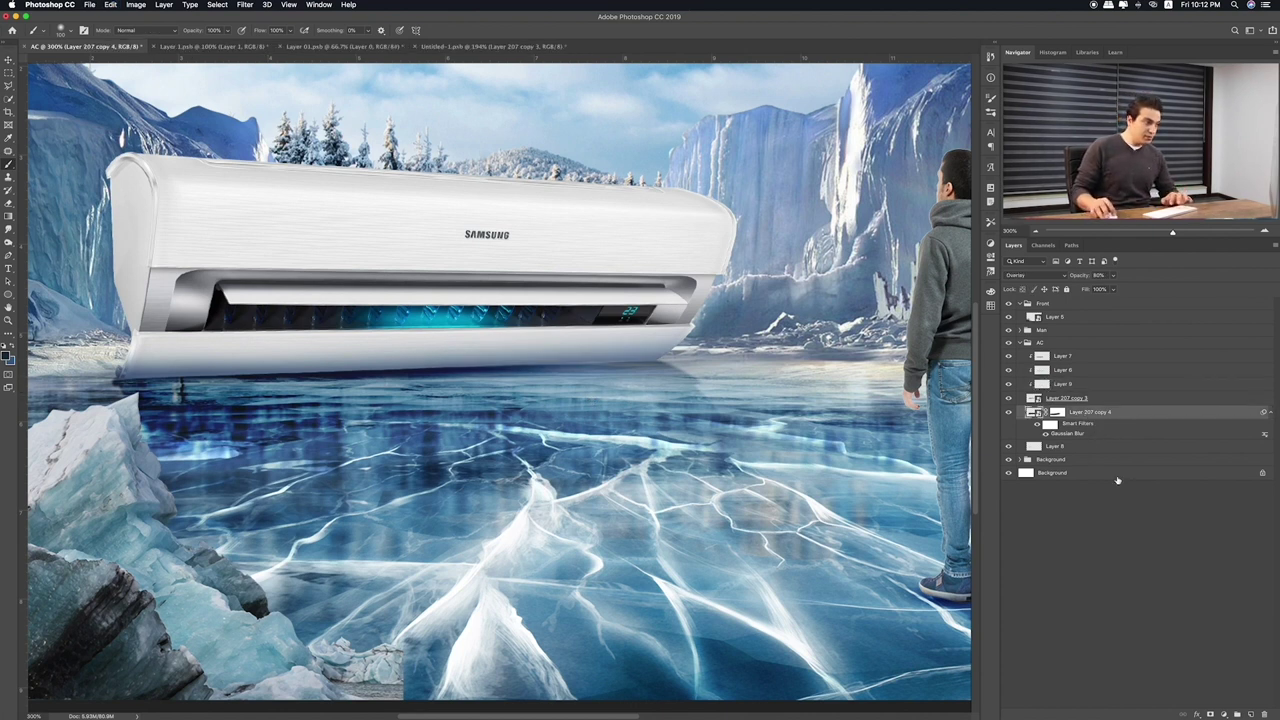
pyautogui.click(1248, 715)
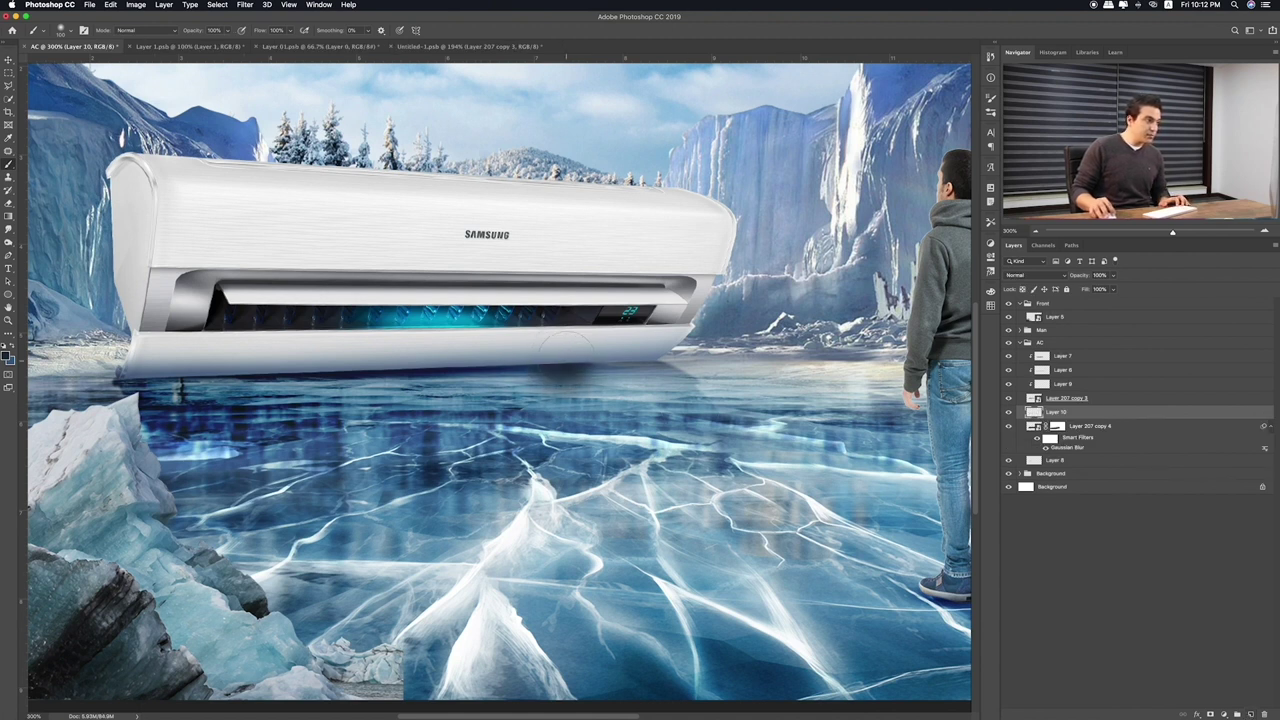
pyautogui.hotkey('ctrl', 't')
pyautogui.moveTo(560, 297)
pyautogui.mouseDown()
pyautogui.moveTo(560, 336)
pyautogui.moveTo(616, 358)
pyautogui.moveTo(745, 357)
pyautogui.mouseUp()
pyautogui.moveTo(636, 334); pyautogui.dragTo(637, 352)
pyautogui.moveTo(551, 367); pyautogui.dragTo(463, 373)
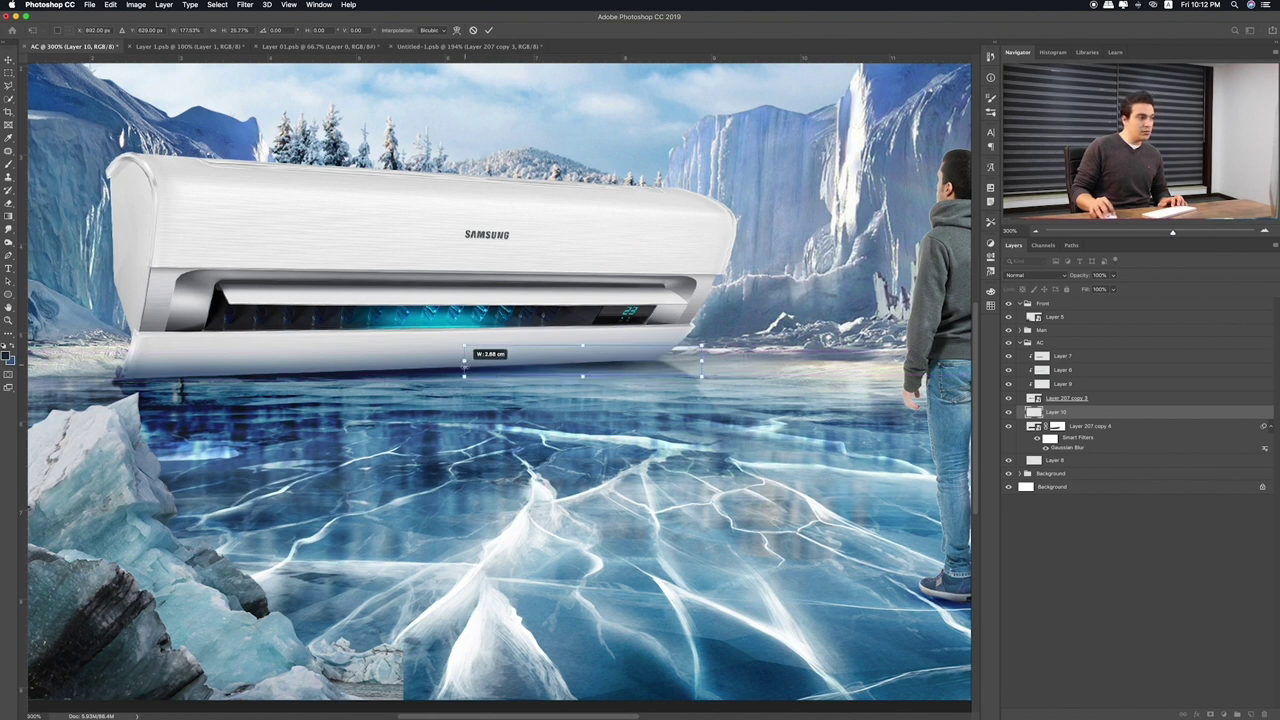
pyautogui.moveTo(462, 336); pyautogui.dragTo(458, 342)
pyautogui.moveTo(557, 341); pyautogui.dragTo(578, 356)
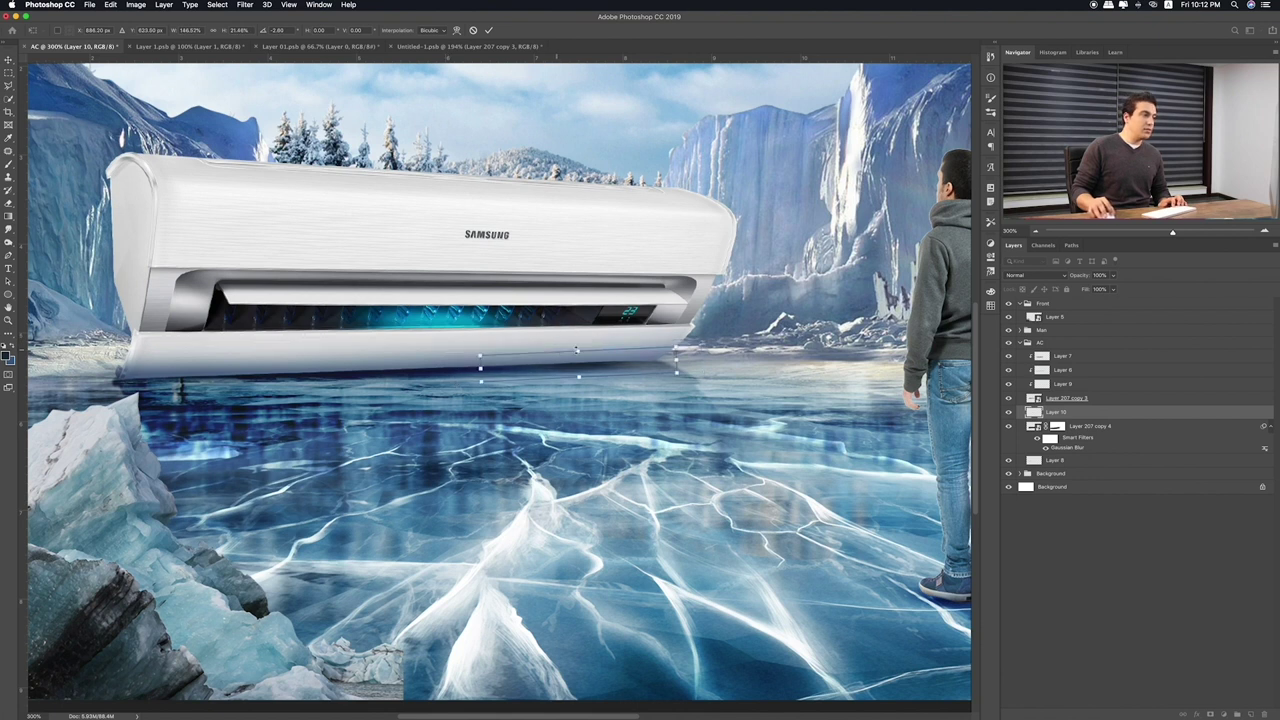
pyautogui.moveTo(676, 363)
pyautogui.mouseDown()
pyautogui.moveTo(706, 360)
pyautogui.moveTo(647, 368)
pyautogui.mouseUp()
pyautogui.press('Return')
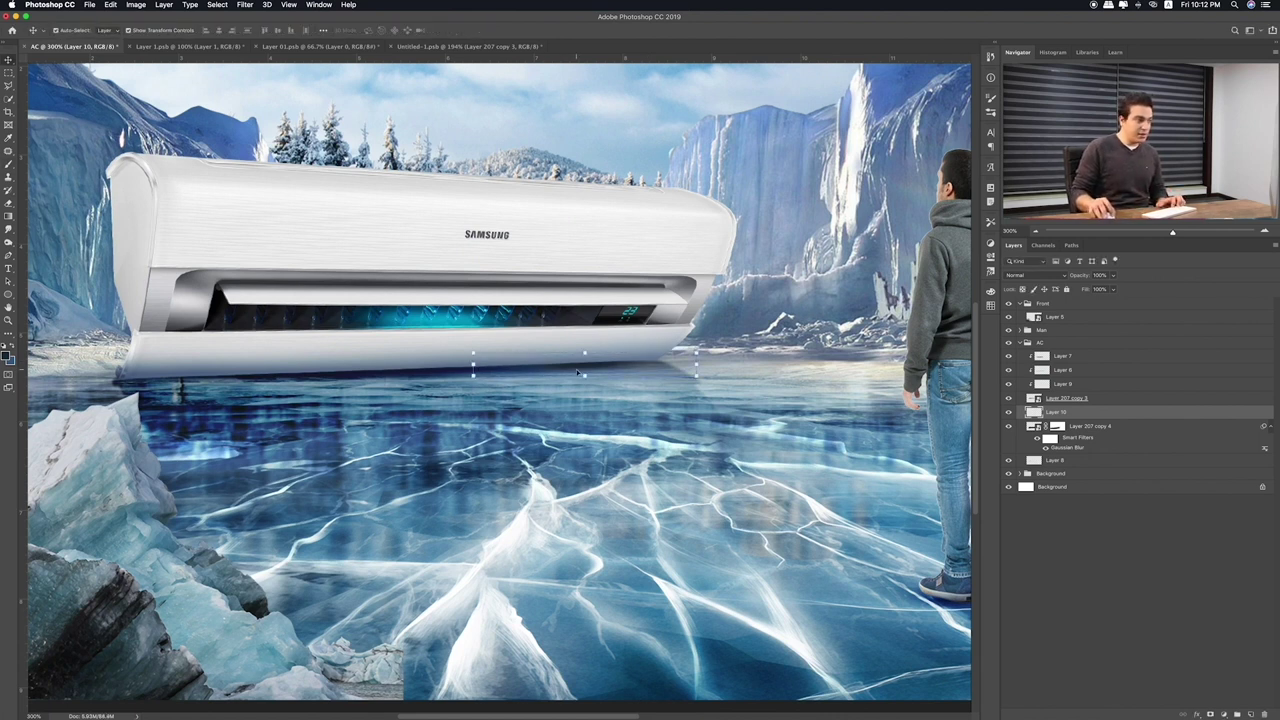
# Fit the image to the window, review Layers 8 and 10, and add a layer above the air conditioner
pyautogui.hotkey('ctrl', '0')
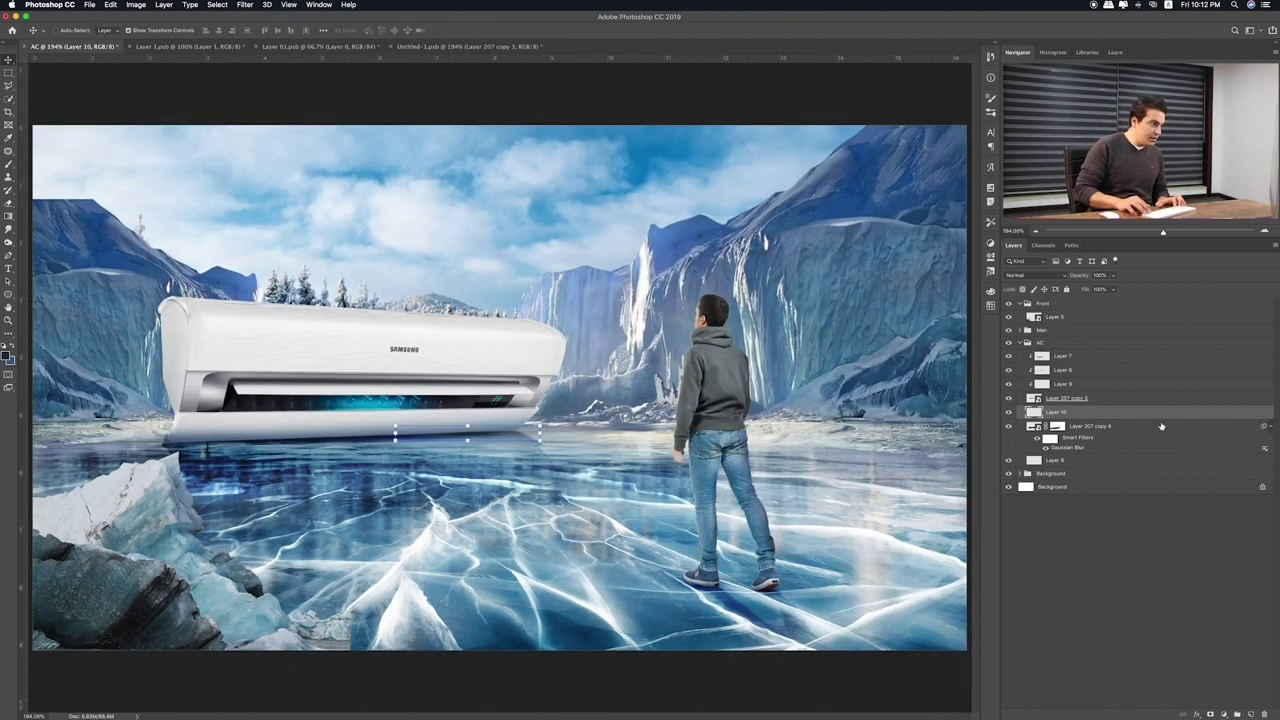
pyautogui.click(1035, 460)
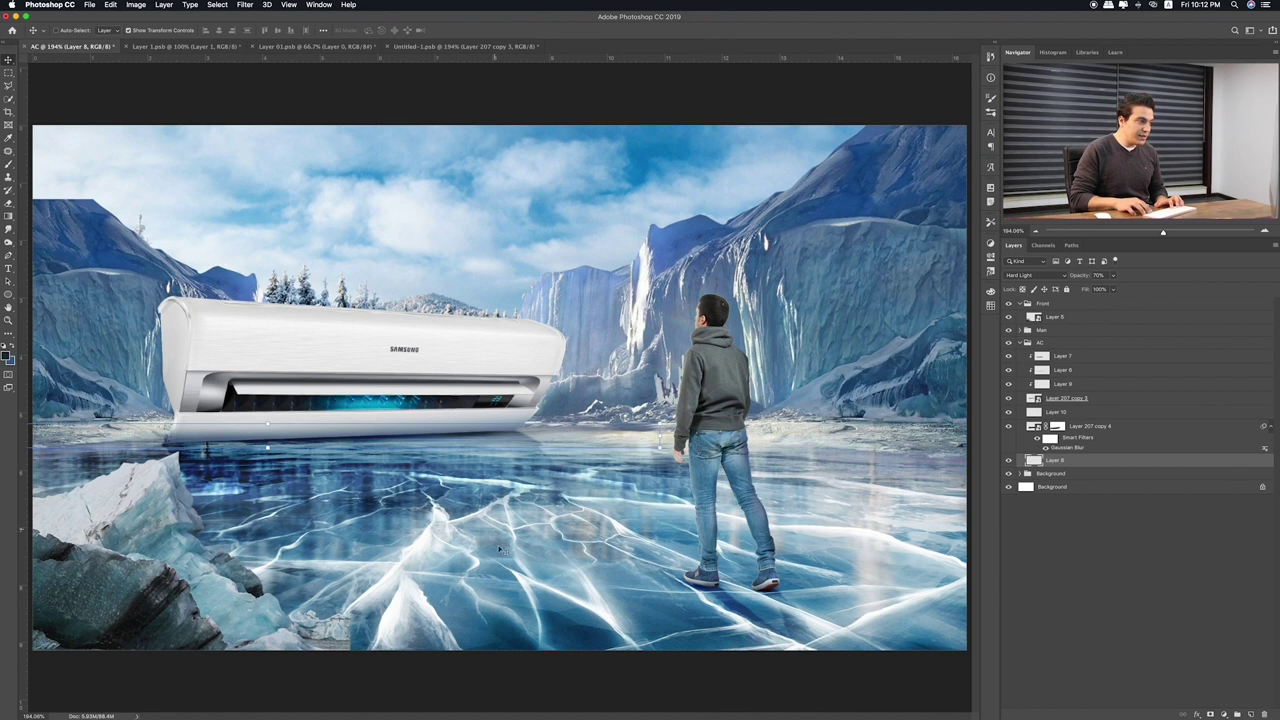
pyautogui.click(1056, 412)
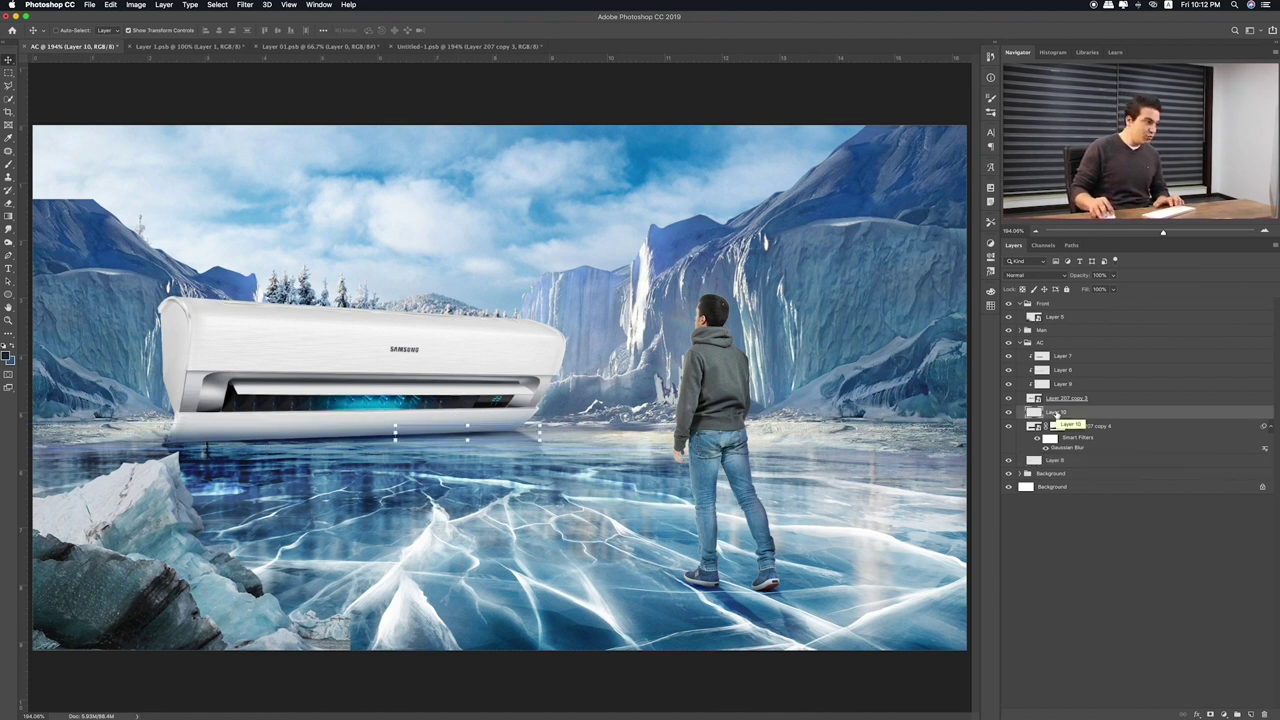
pyautogui.click(1066, 398)
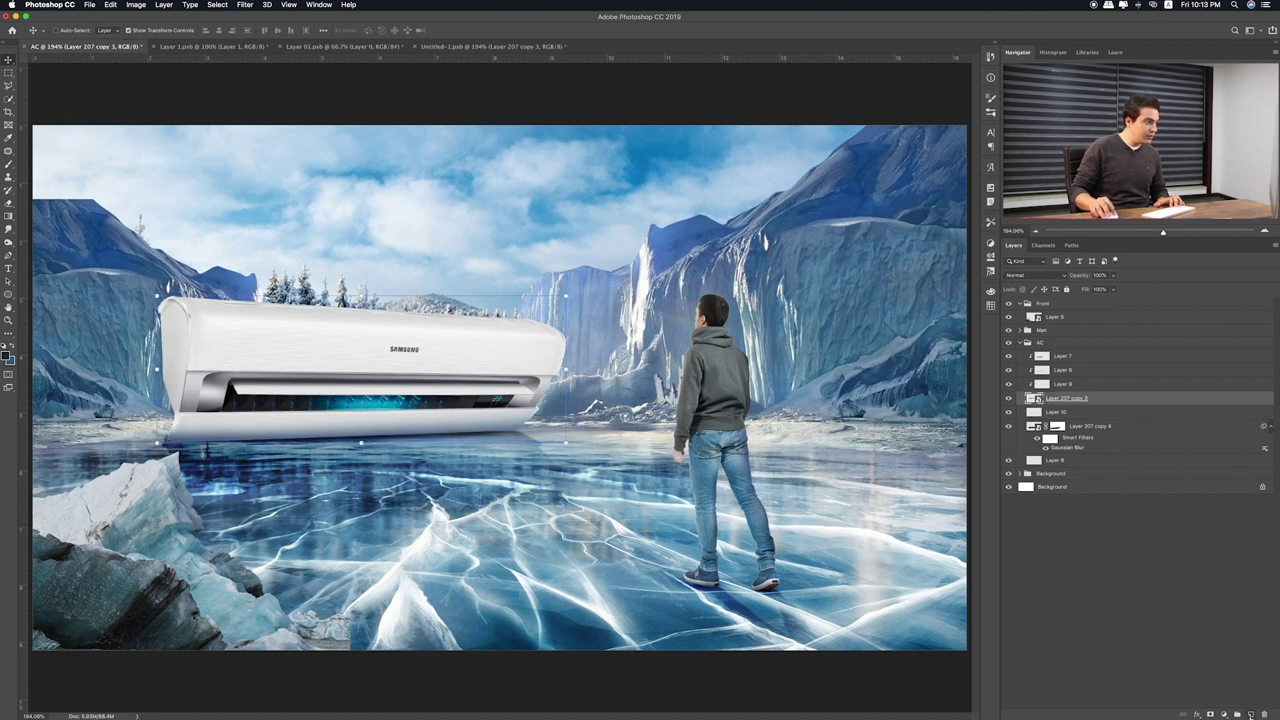
pyautogui.click(1238, 714)
# Paint a dark shading stroke along the air conditioner's bottom on the clipped layer
pyautogui.press('b')
pyautogui.moveTo(536, 422); pyautogui.dragTo(170, 434)
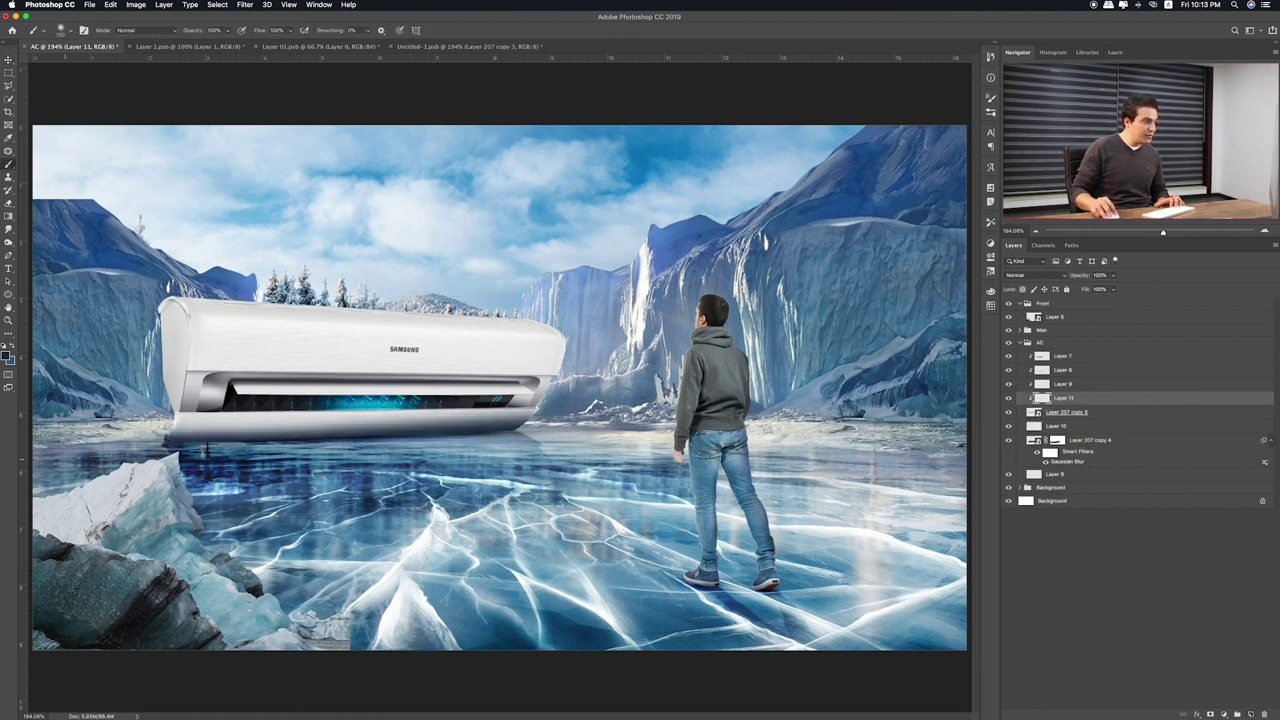
pyautogui.hotkey('ctrl', 'z')
pyautogui.hotkey('ctrl', 'shift', 'z')
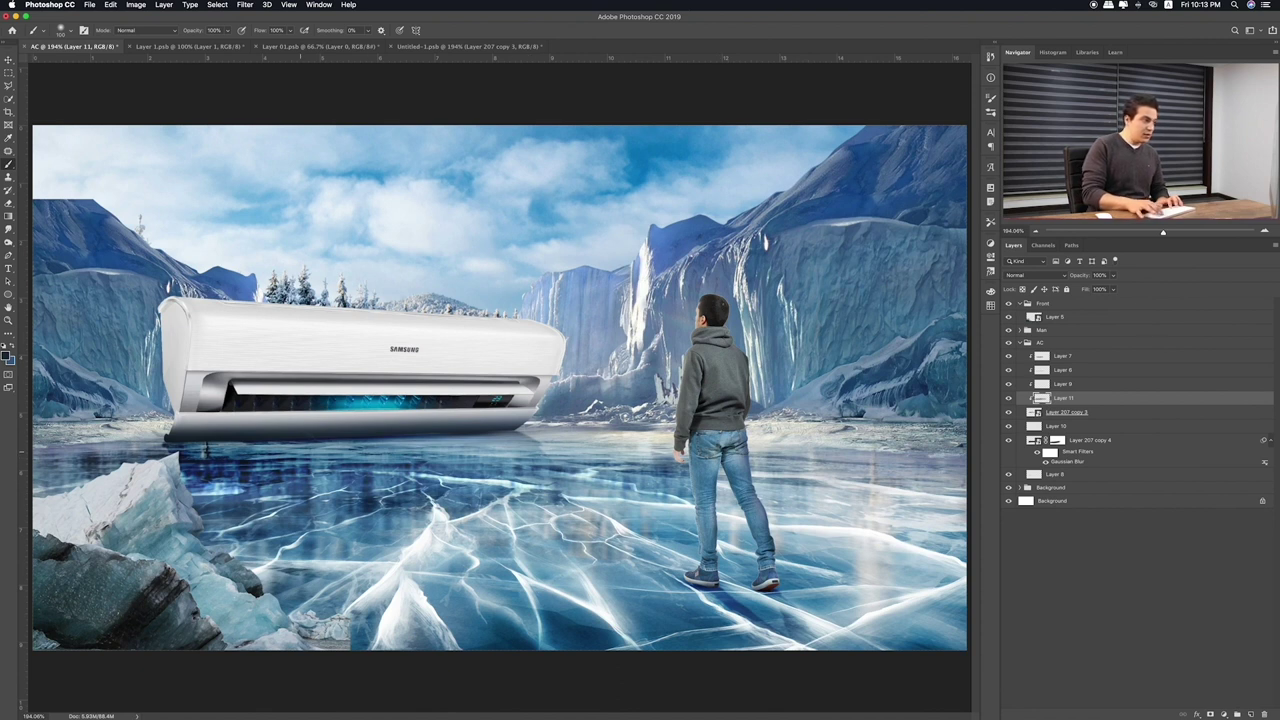
# Set the shading layer to Darker Color blend mode at about 60% opacity
pyautogui.press('v')
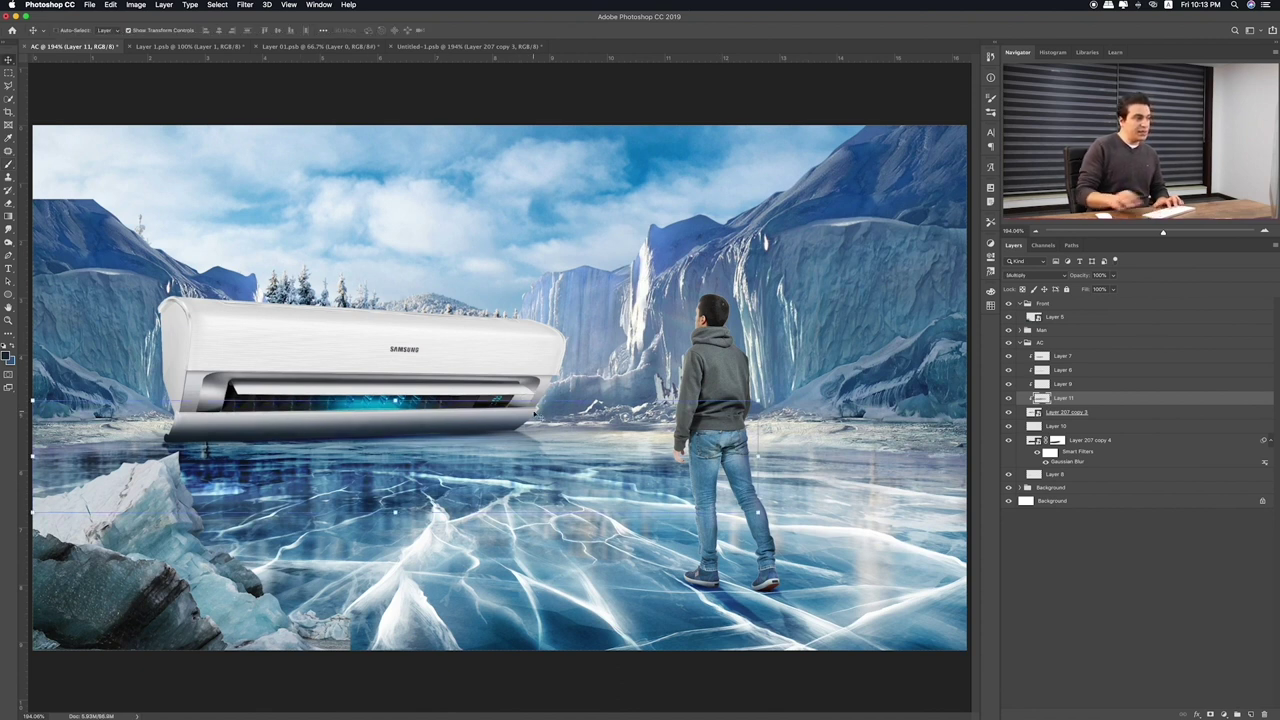
pyautogui.hotkey('shift', '+')
pyautogui.hotkey('shift', '+')
pyautogui.hotkey('shift', '+')
pyautogui.hotkey('shift', '+')
pyautogui.hotkey('shift', '+')
pyautogui.hotkey('shift', '+')
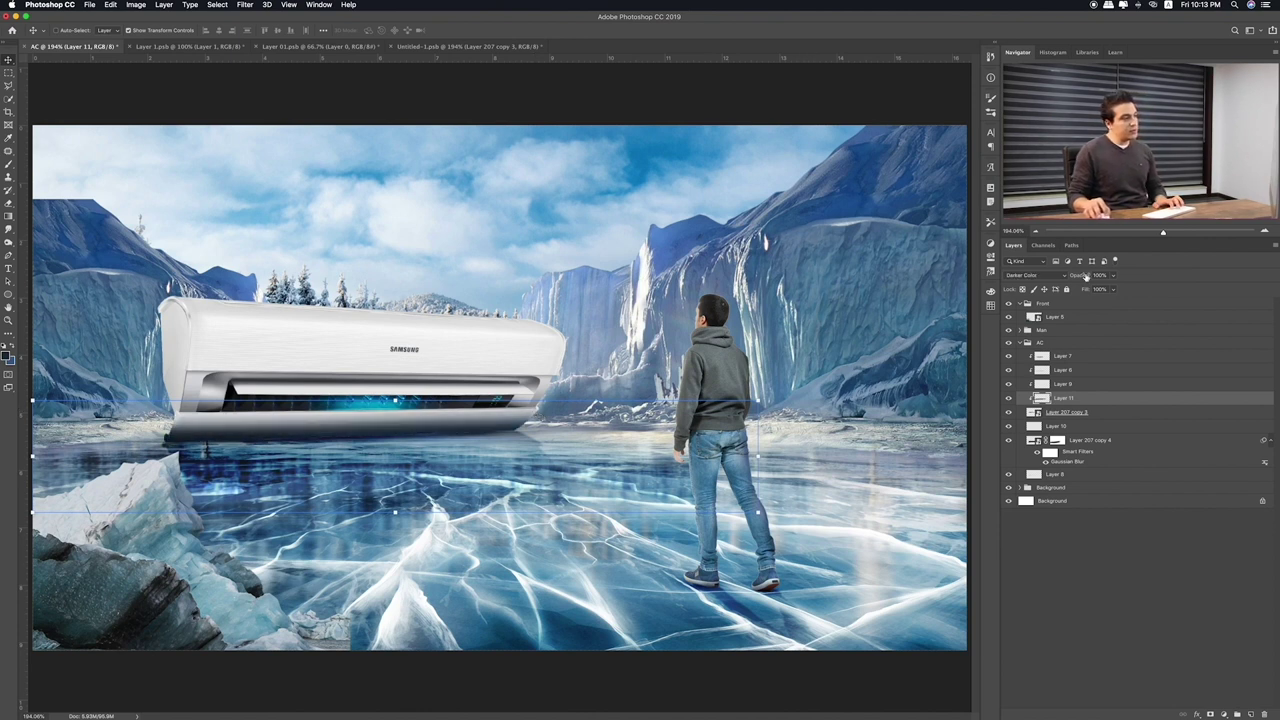
pyautogui.click(1113, 275)
pyautogui.moveTo(1092, 287); pyautogui.dragTo(1094, 290)
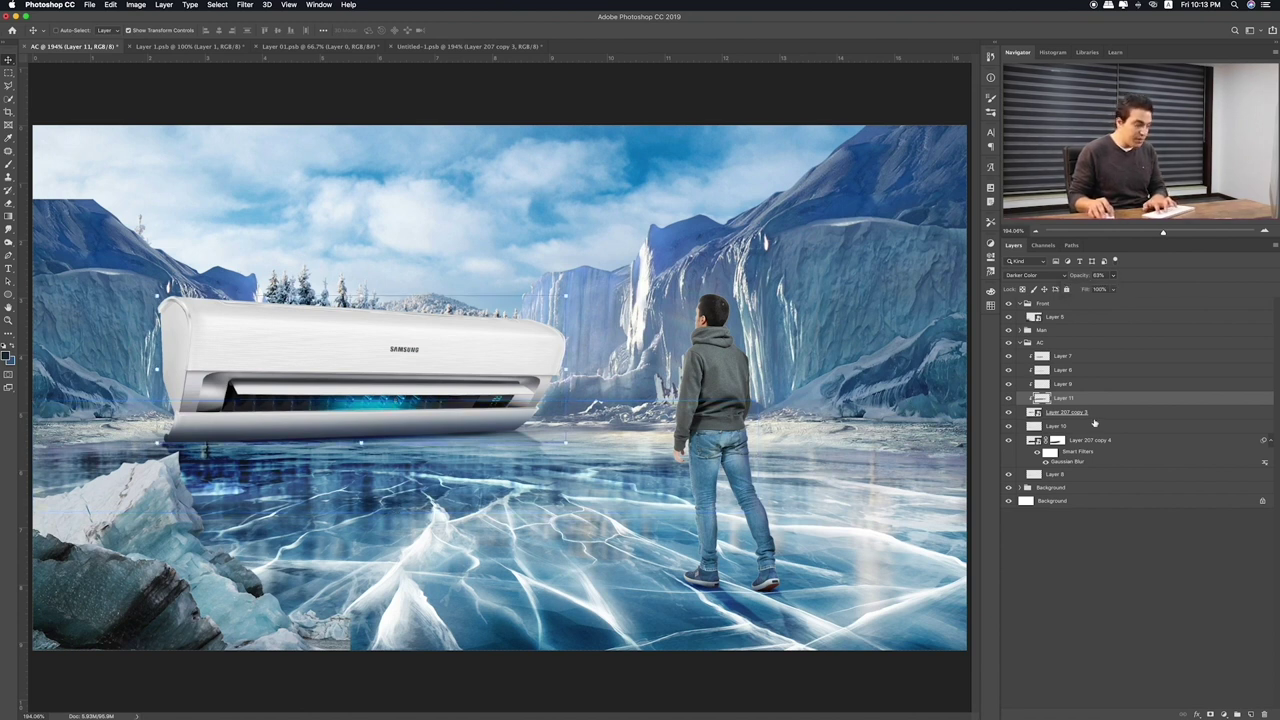
# Add a new Layer 12 above the air conditioner layer for brush painting
pyautogui.click(1048, 413)
pyautogui.hotkey('ctrl', 'shift', 'alt', 'n')
pyautogui.press('b')
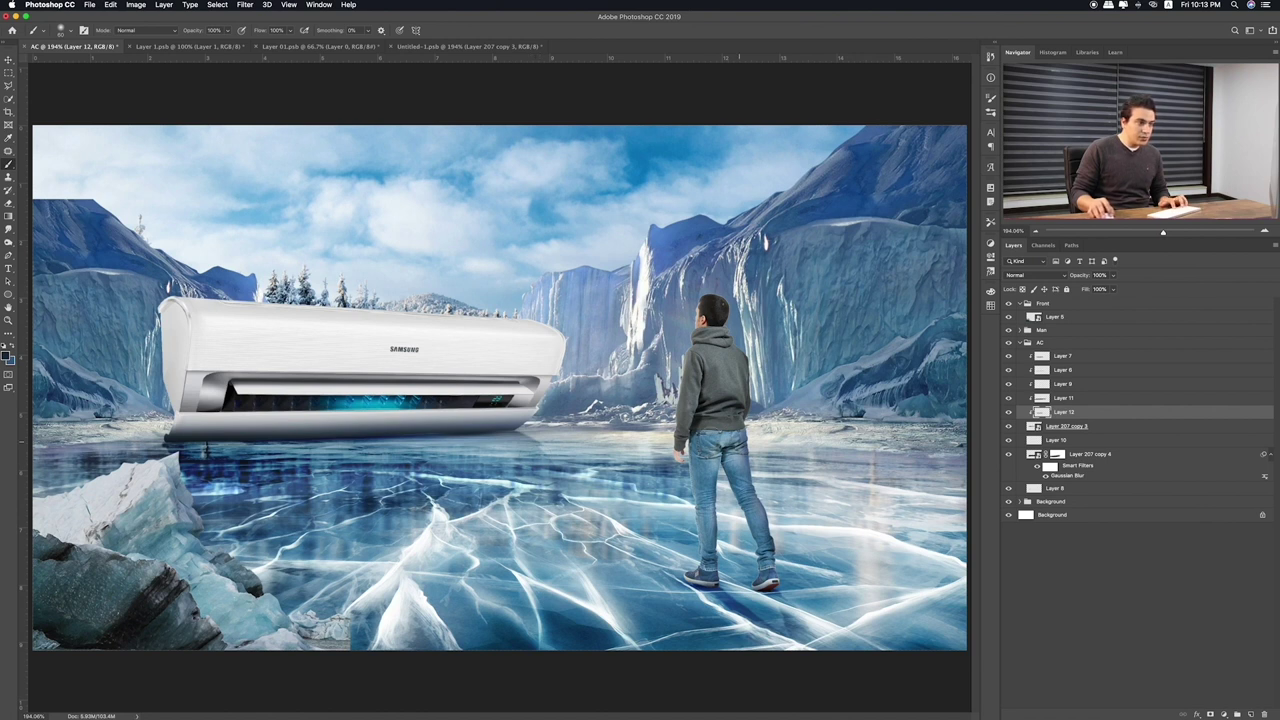
# Toggle Layer 8's visibility to compare the shadow, then select Layer 10
pyautogui.click(1009, 488)
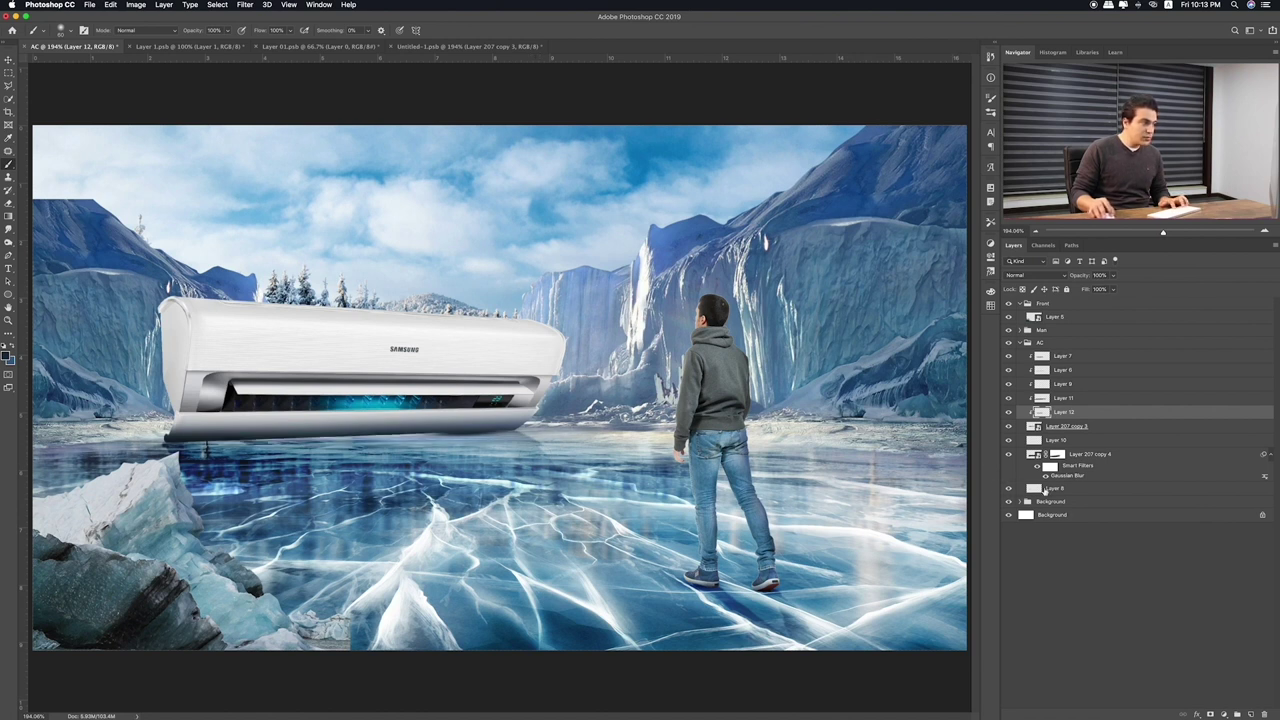
pyautogui.click(1050, 490)
pyautogui.click(1054, 441)
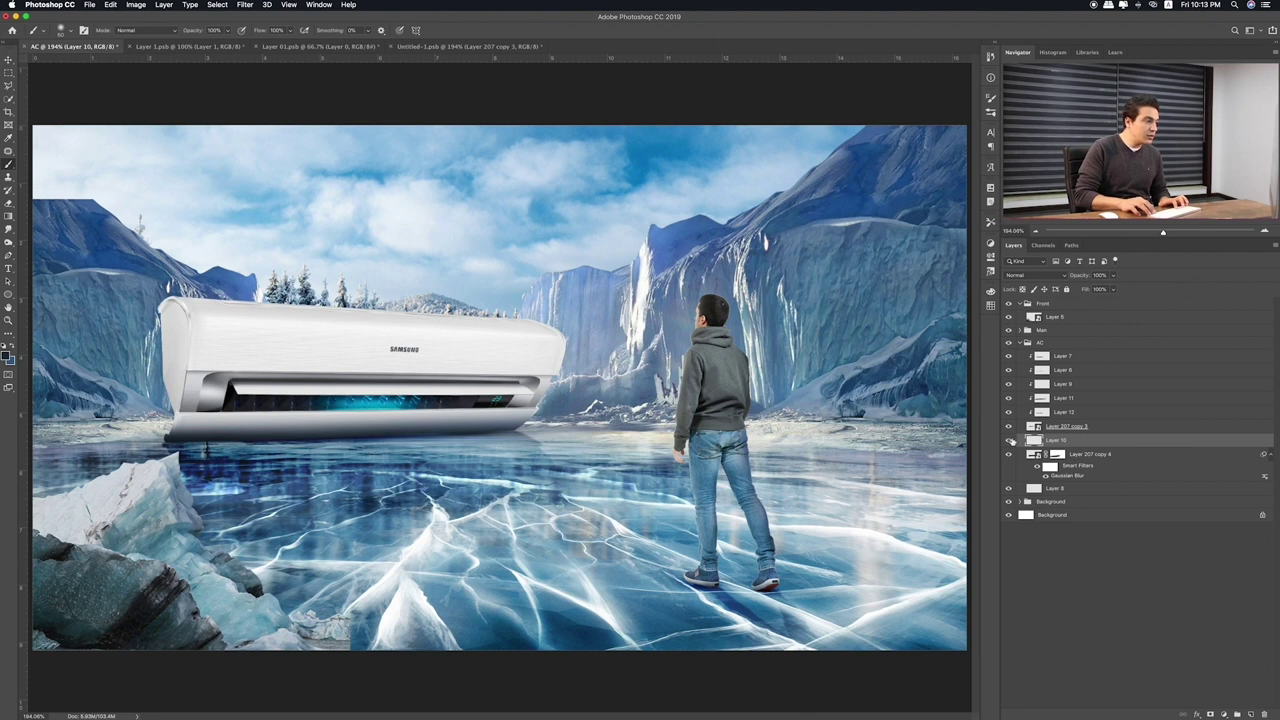
pyautogui.press('v')
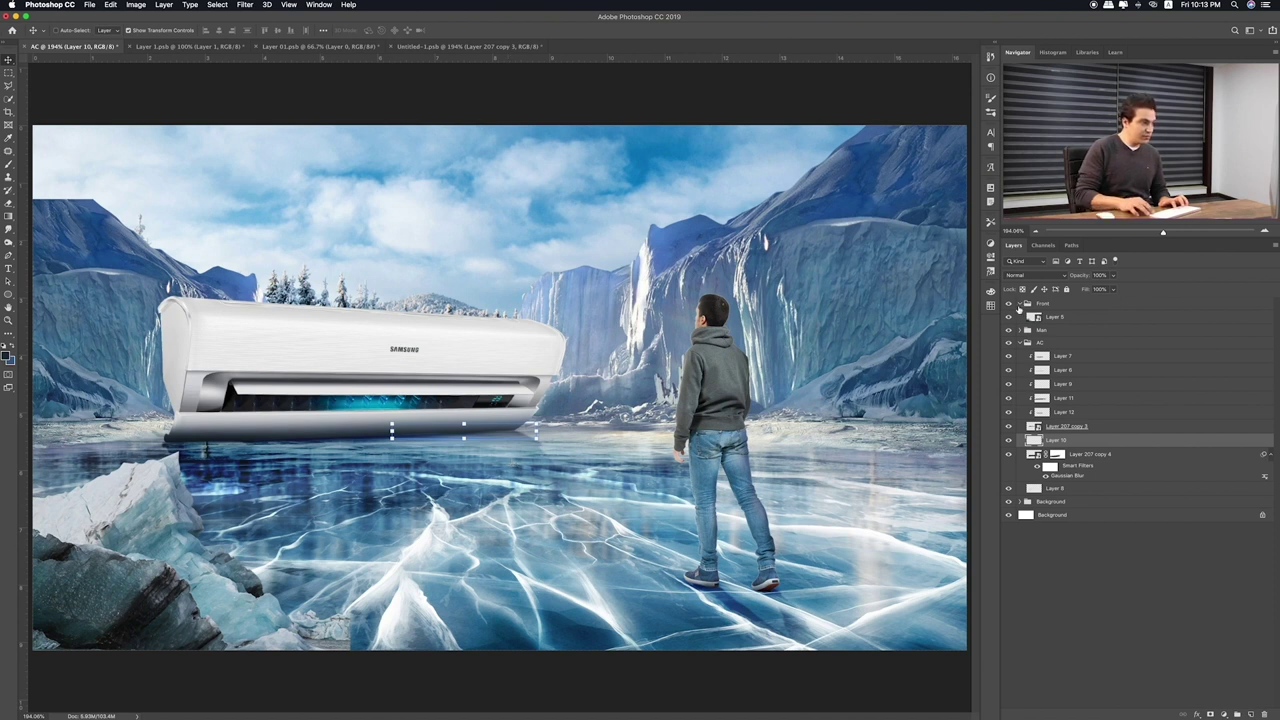
# Hide and collapse the Front group and collapse the AC group
pyautogui.click(1020, 303)
pyautogui.click(1008, 303)
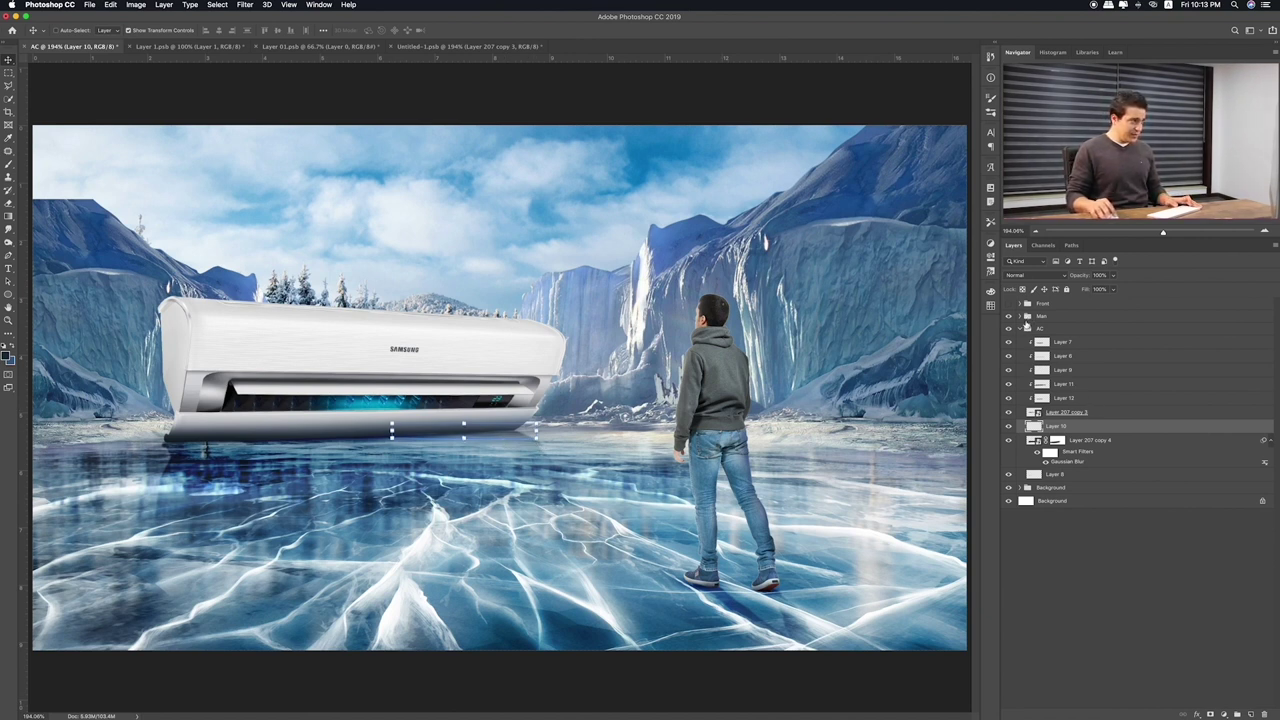
pyautogui.click(1020, 329)
pyautogui.press('super+Tab')
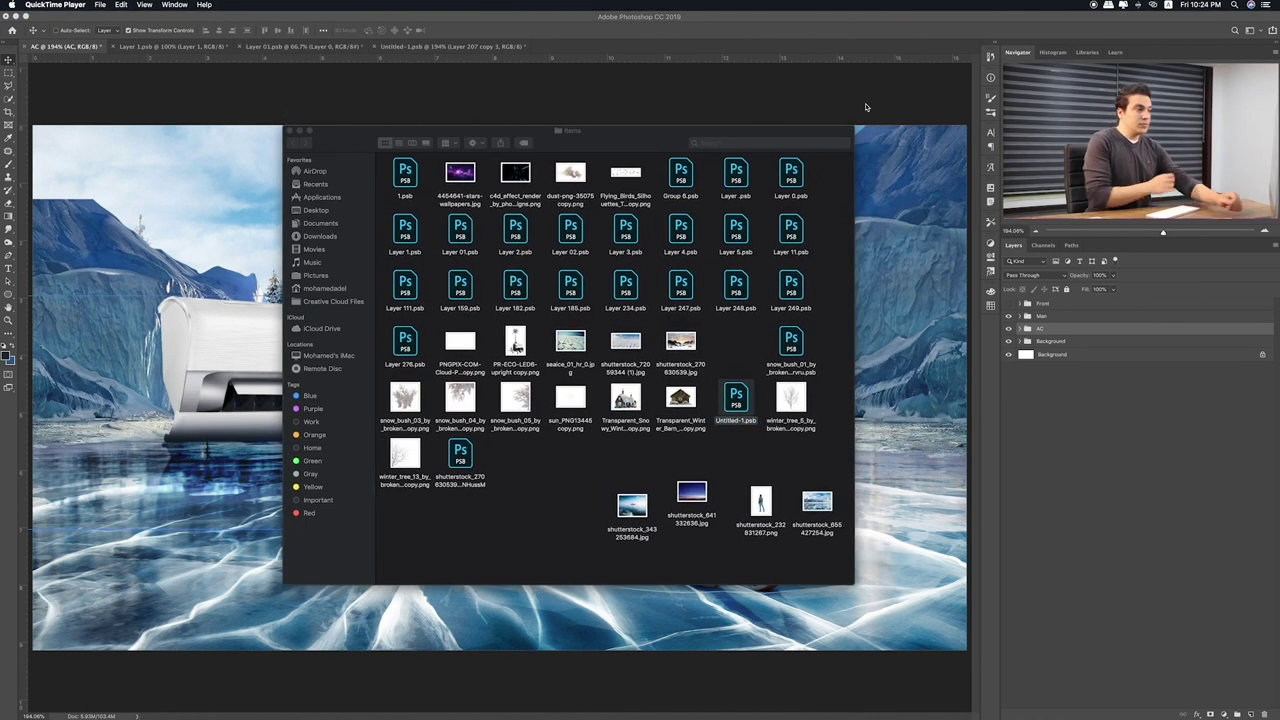
# Quick Look previews of Untitled-1.psb, snow_bush_01 and Layer 249.psb in the Items folder
pyautogui.click(830, 131)
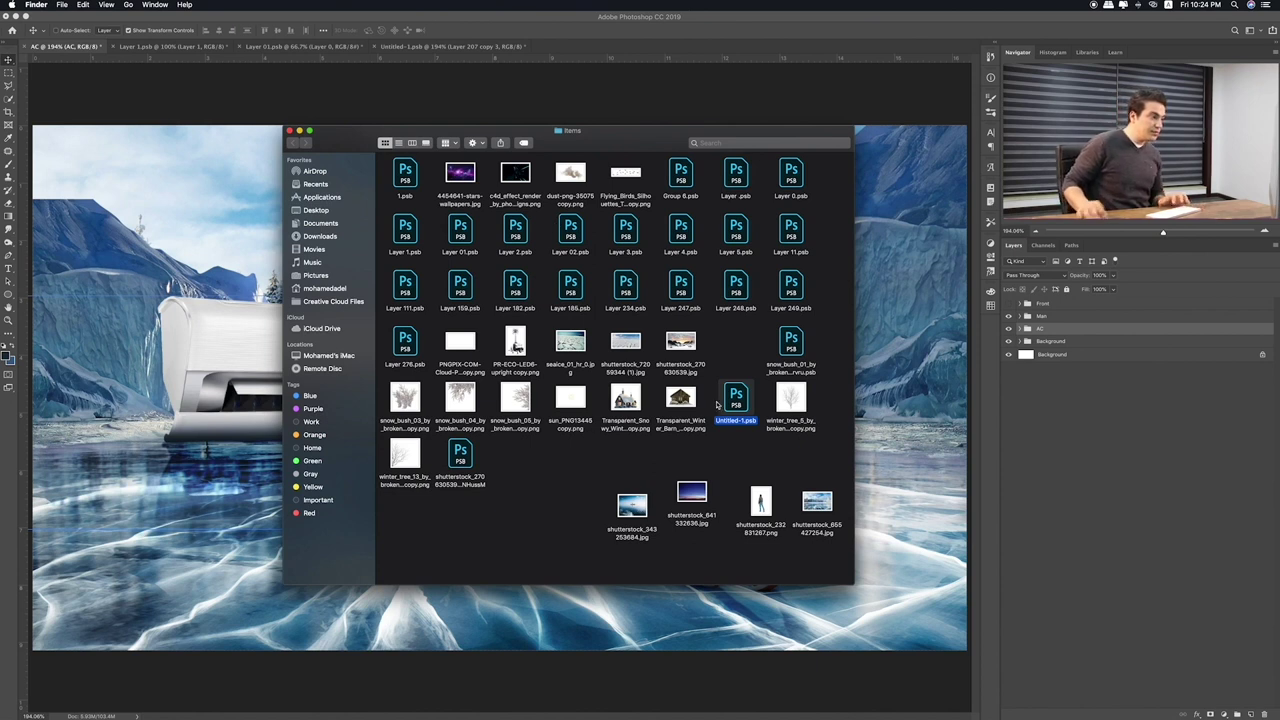
pyautogui.press('space')
pyautogui.press('space')
pyautogui.press('space')
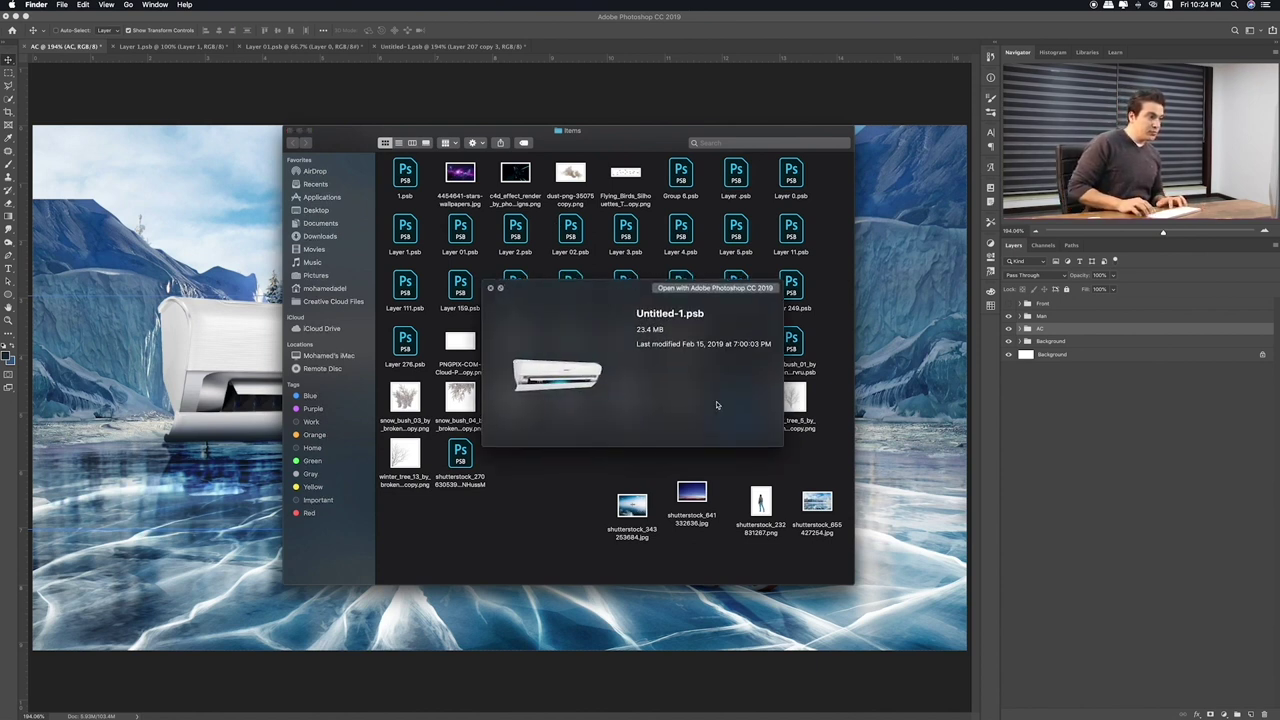
pyautogui.press('space')
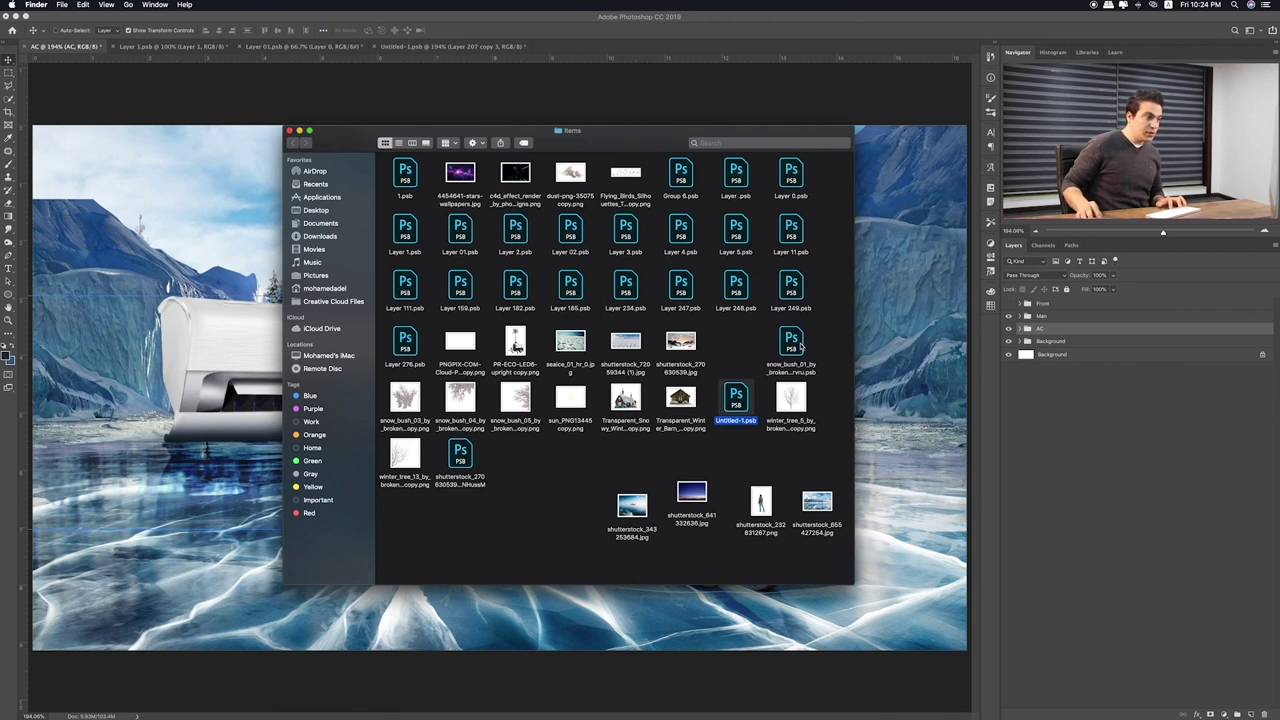
pyautogui.click(800, 347)
pyautogui.press('space')
pyautogui.press('space')
pyautogui.click(782, 292)
pyautogui.press('space')
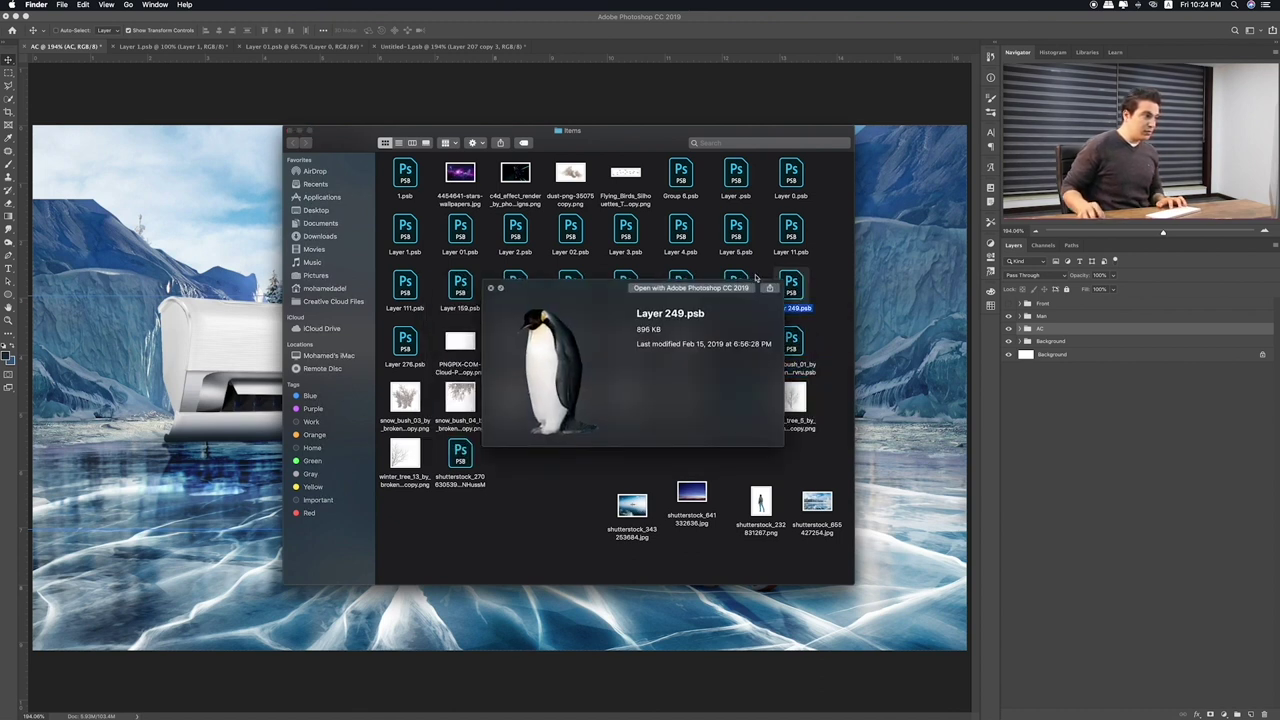
# Preview the neighbouring files in the row and open Layer 02.psb in Photoshop
pyautogui.click(630, 277)
pyautogui.click(570, 277)
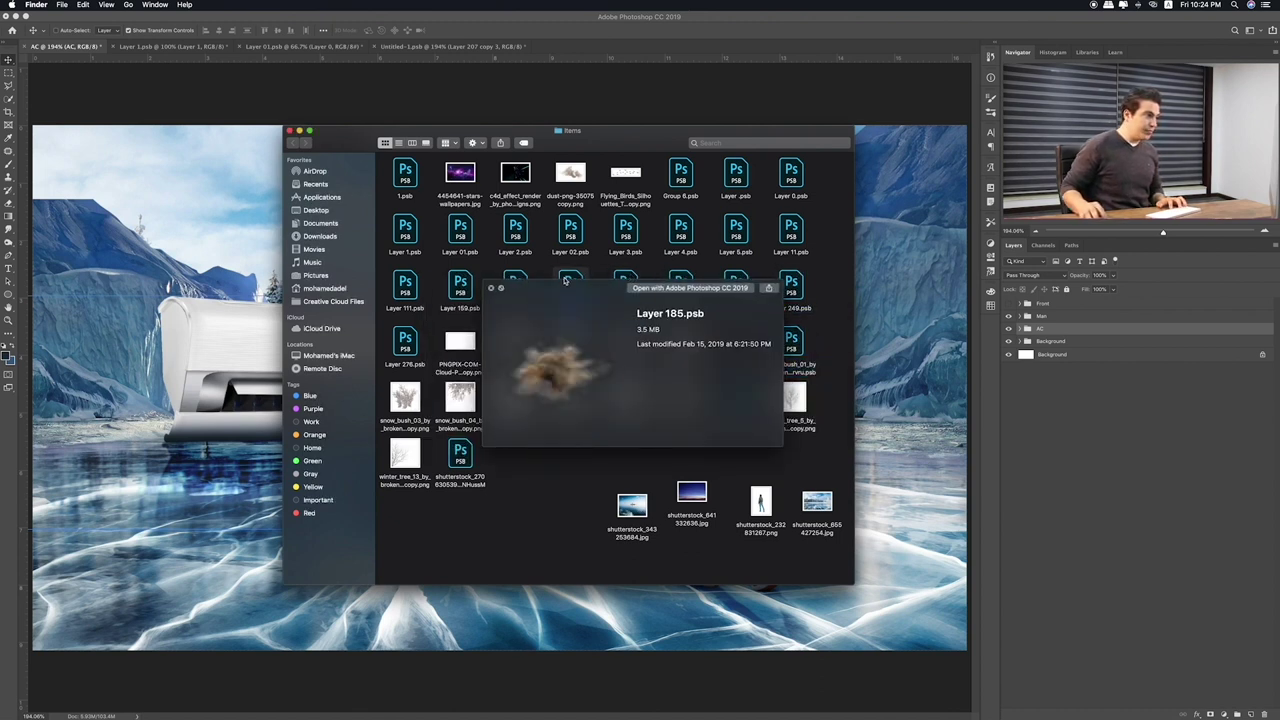
pyautogui.click(516, 280)
pyautogui.press('Left')
pyautogui.press('Left')
pyautogui.press('Up')
pyautogui.press('Right')
pyautogui.press('Right')
pyautogui.press('Right')
pyautogui.press('Right')
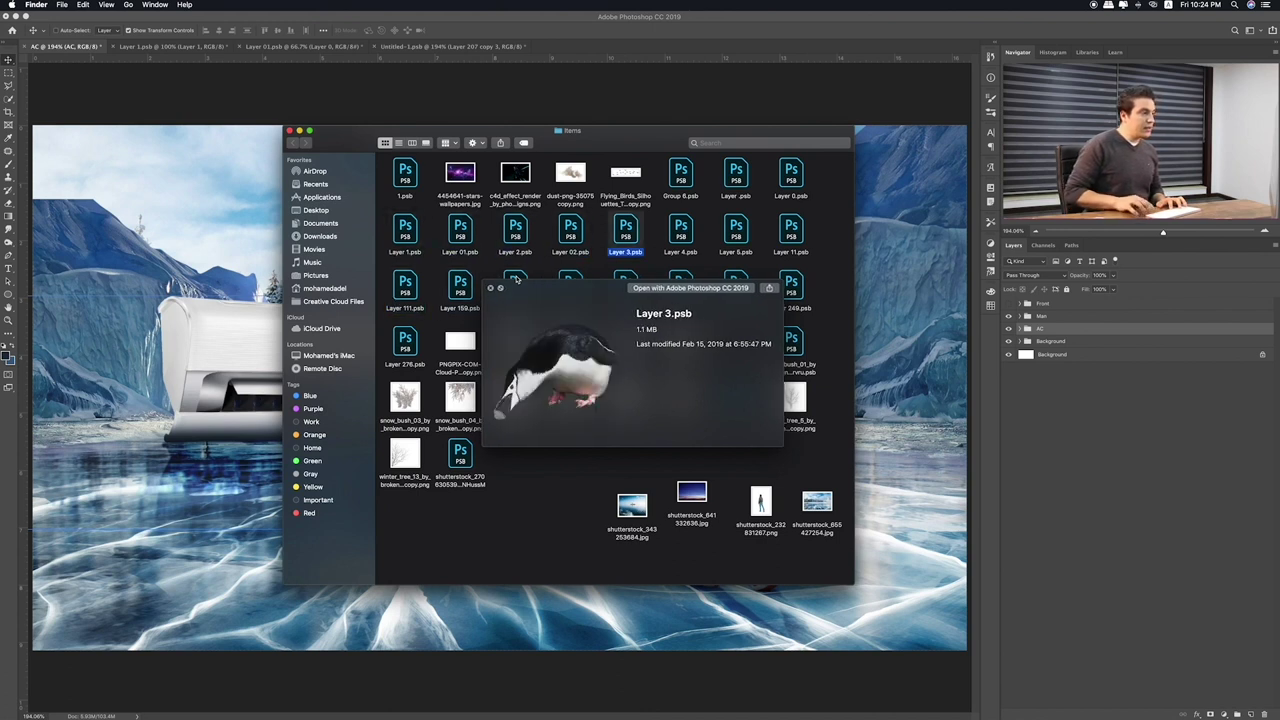
pyautogui.press('Left')
pyautogui.press('space')
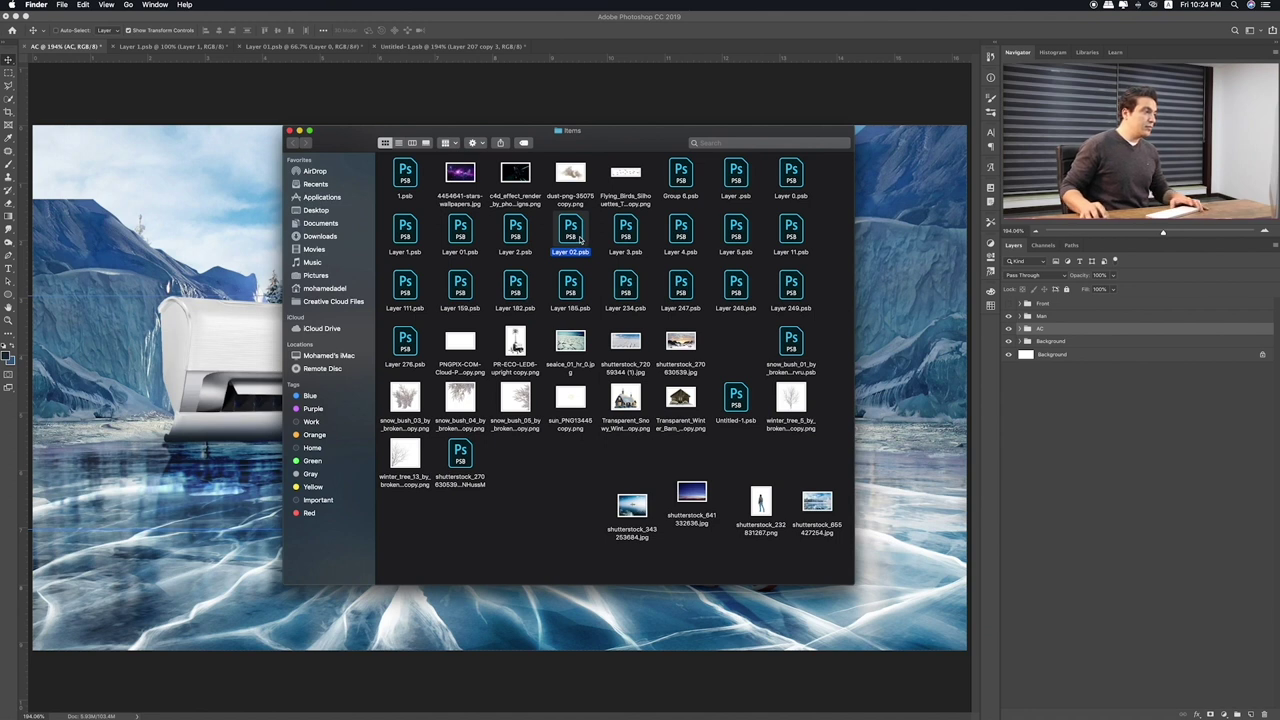
pyautogui.doubleClick(571, 232)
# Close the Layer 01.psb and Layer 1.psb iceberg documents without saving
pyautogui.click(453, 47)
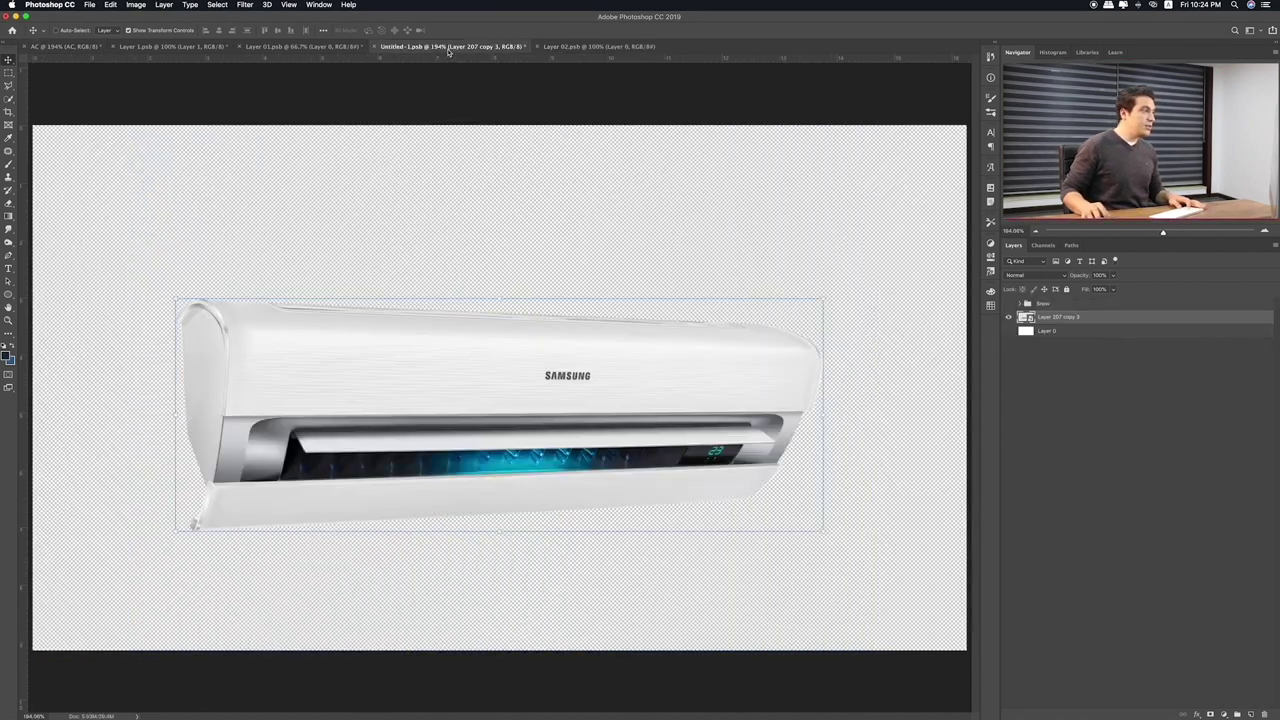
pyautogui.press('super+w')
pyautogui.press('Escape')
pyautogui.hotkey('ctrl', 'shift', 'Tab')
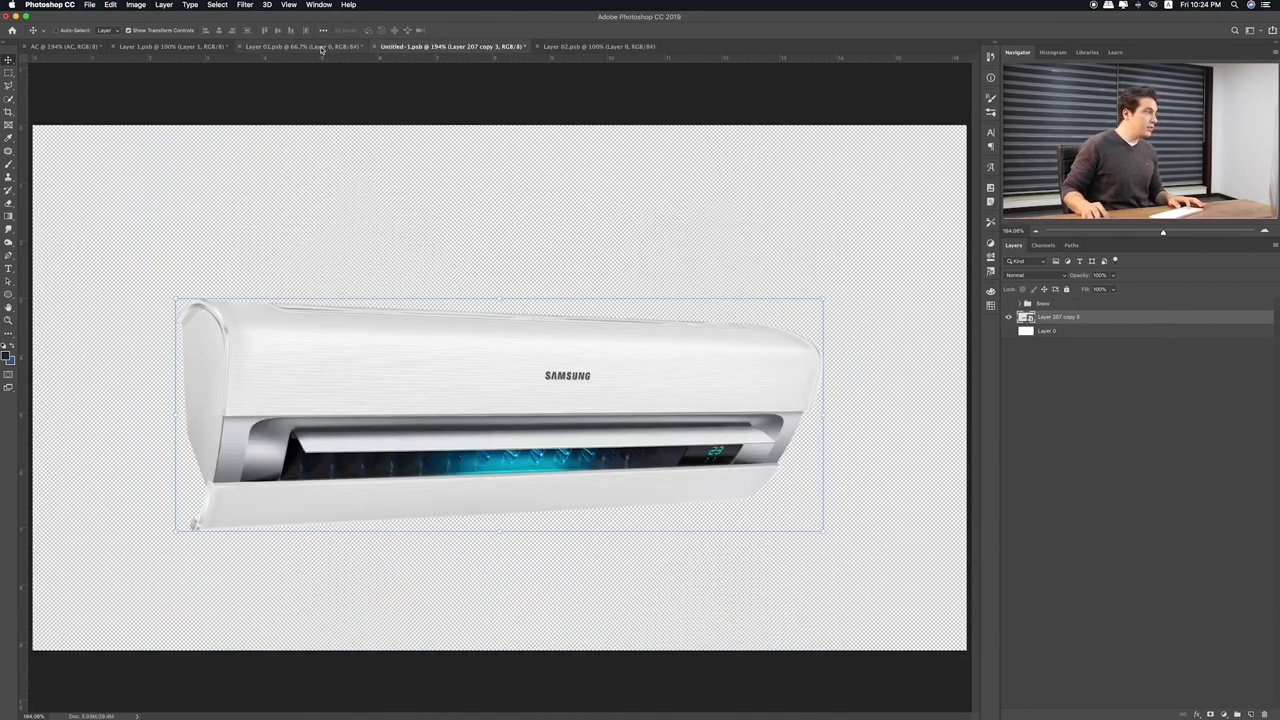
pyautogui.press('super+w')
pyautogui.press('super+d')
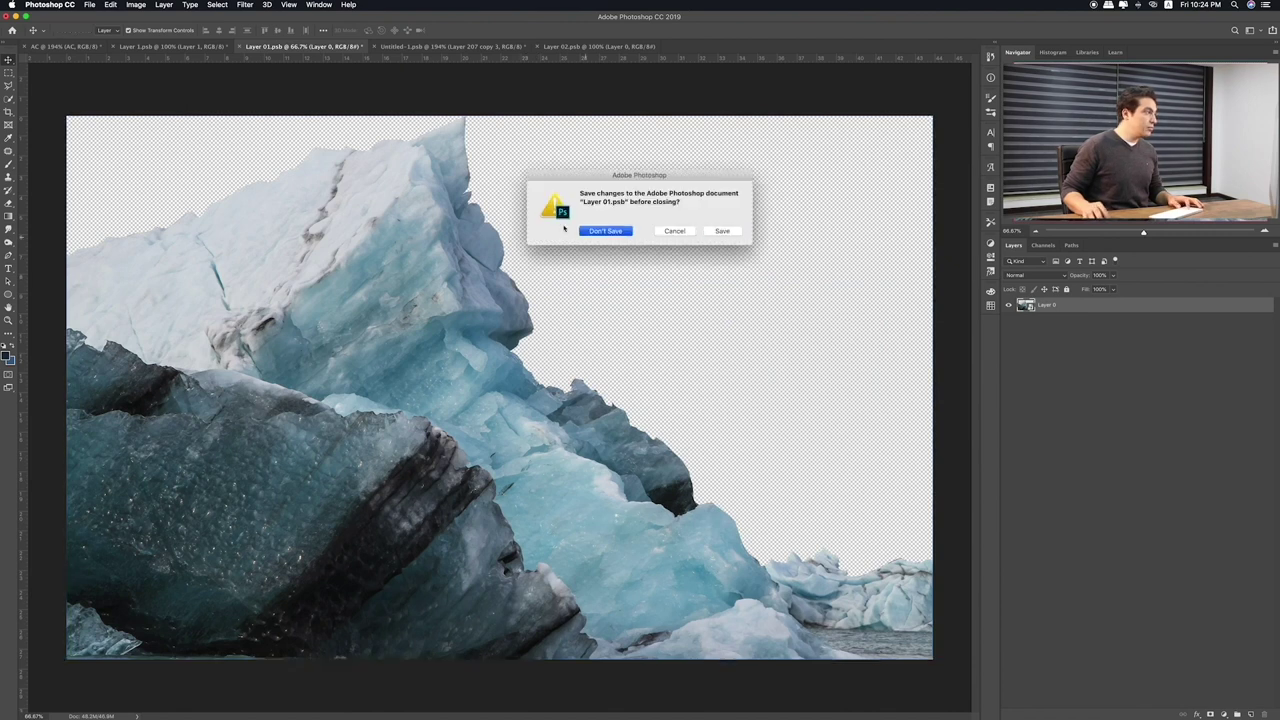
pyautogui.click(190, 48)
pyautogui.press('super+w')
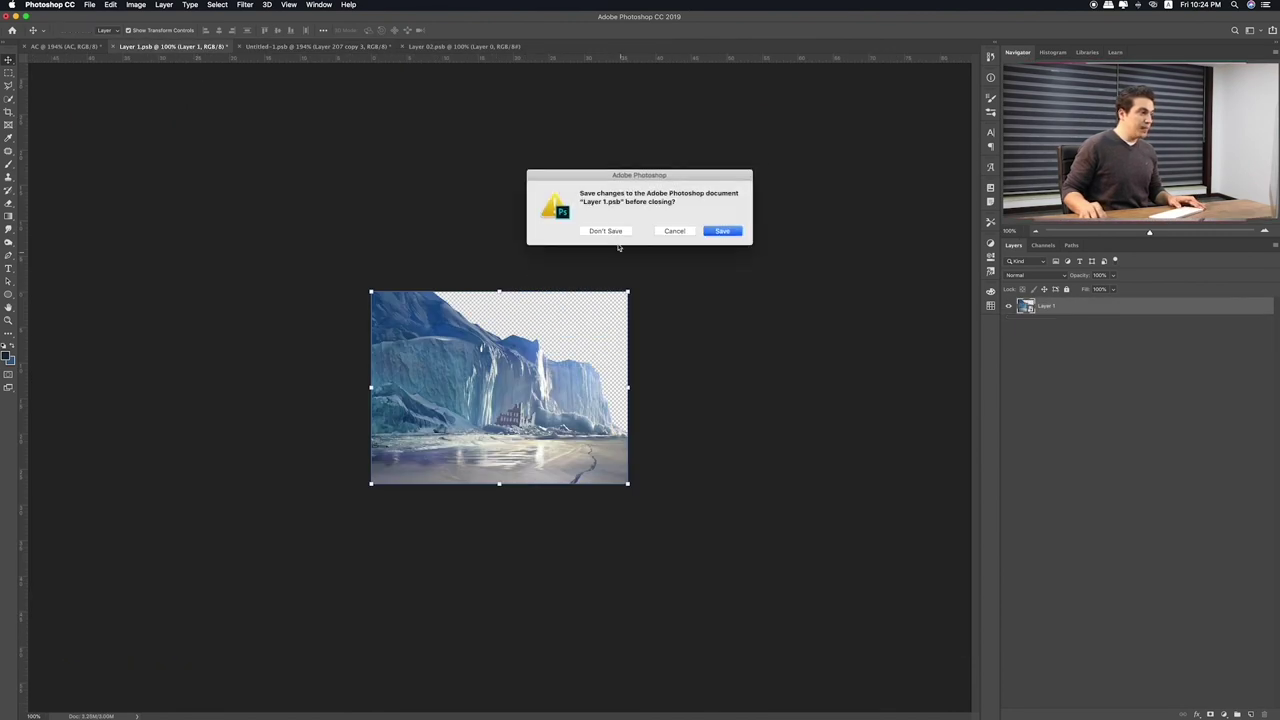
pyautogui.press('super+d')
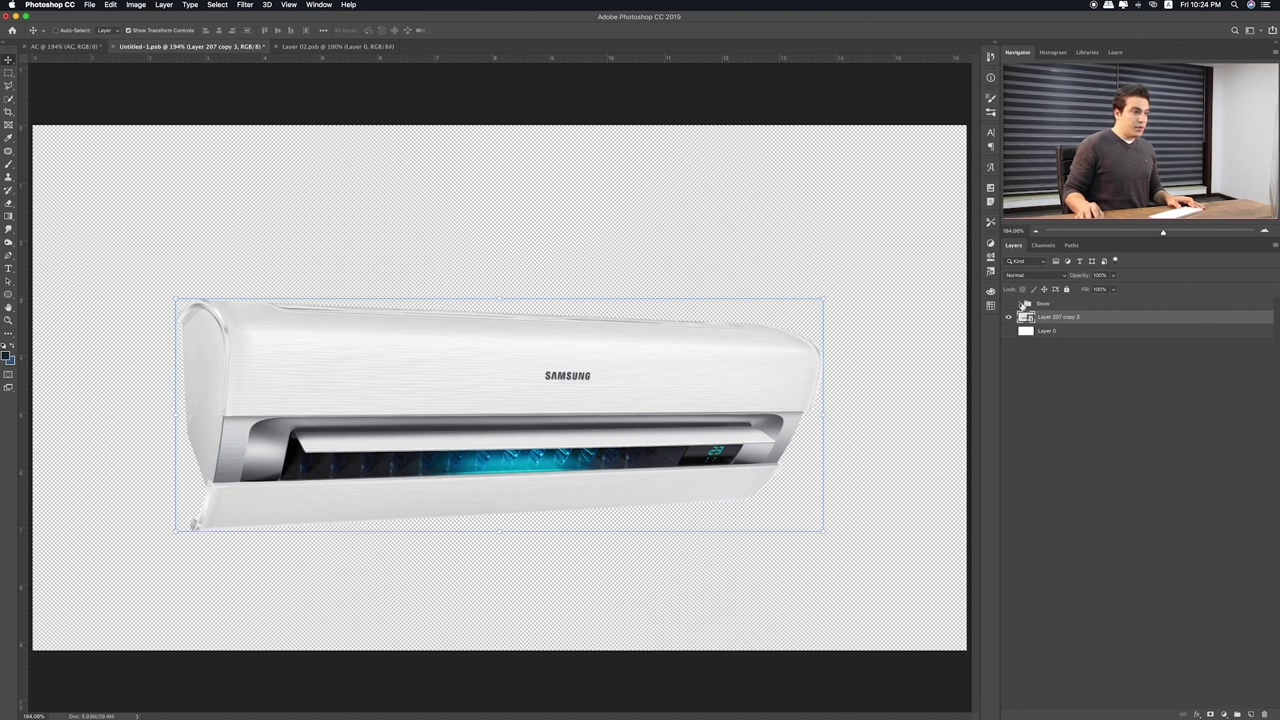
# Show and select the Snow group in Untitled-1, then bring the AC composite forward
pyautogui.click(1020, 303)
pyautogui.click(1008, 303)
pyautogui.click(1040, 303)
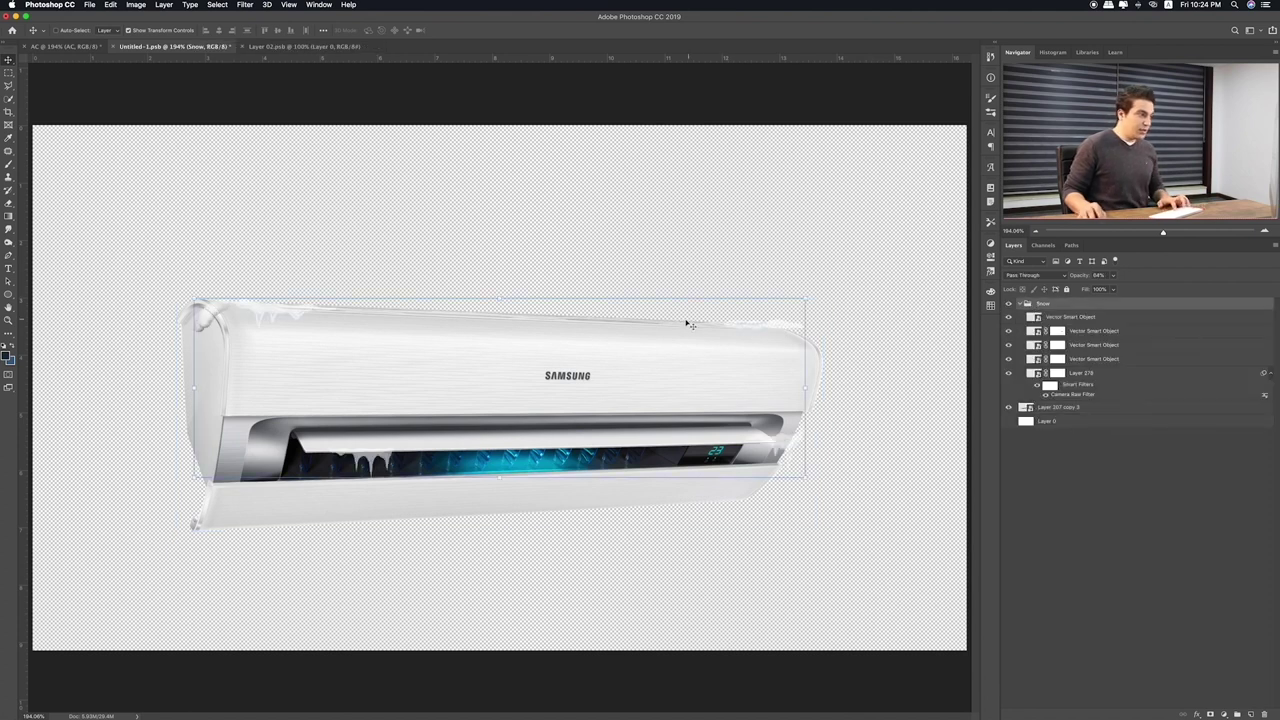
pyautogui.click(90, 46)
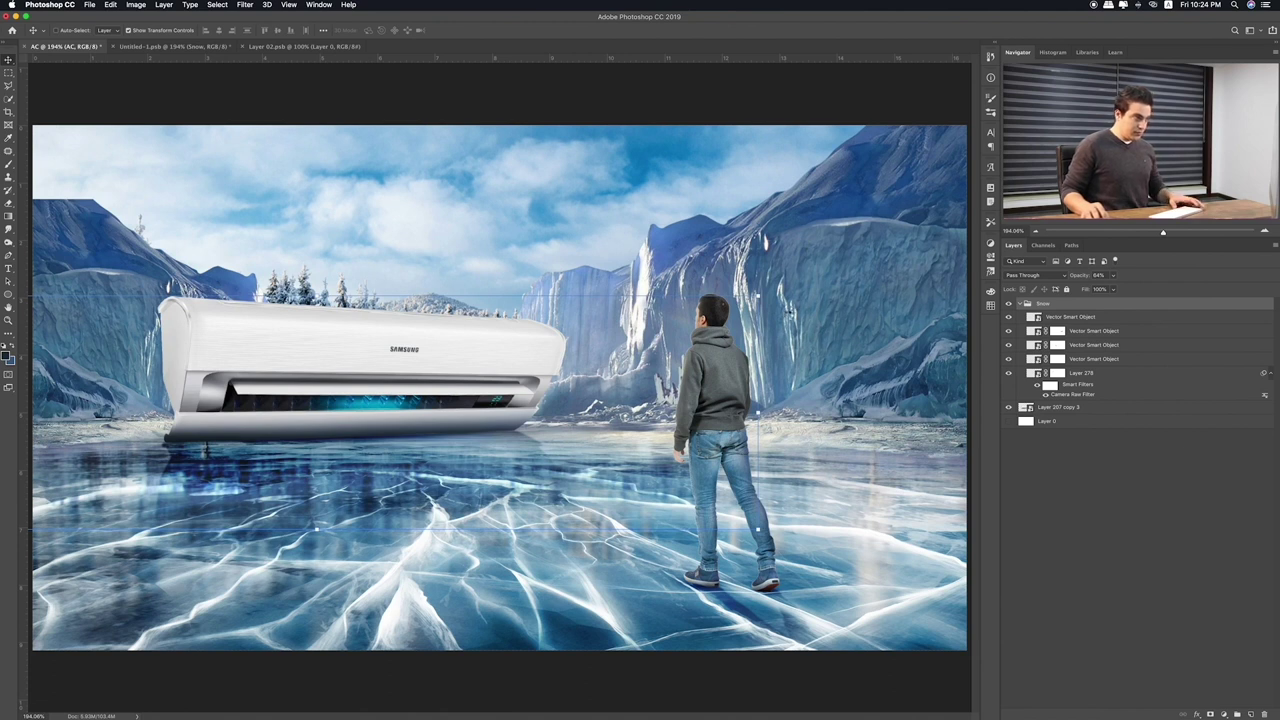
# Copy the Snow group into the AC composite's AC group and label it red
pyautogui.moveTo(788, 313); pyautogui.dragTo(789, 316)
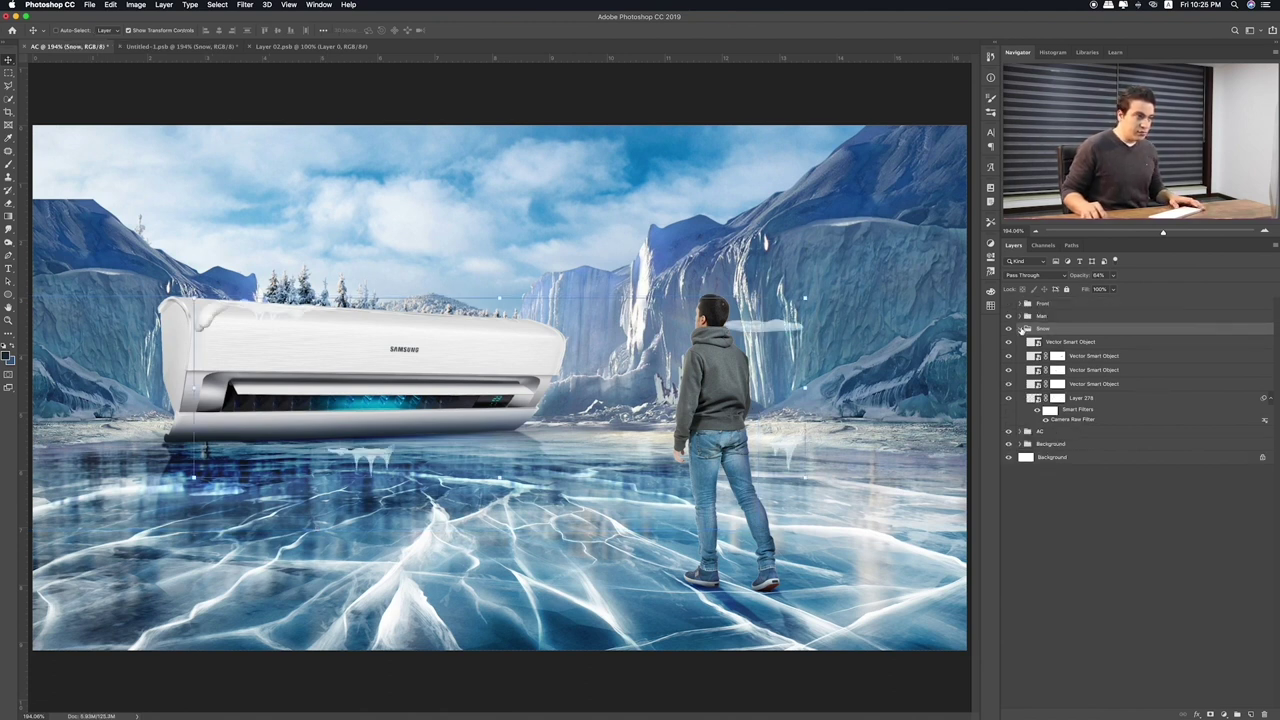
pyautogui.click(1020, 329)
pyautogui.click(1020, 341)
pyautogui.moveTo(1045, 328); pyautogui.dragTo(1060, 346)
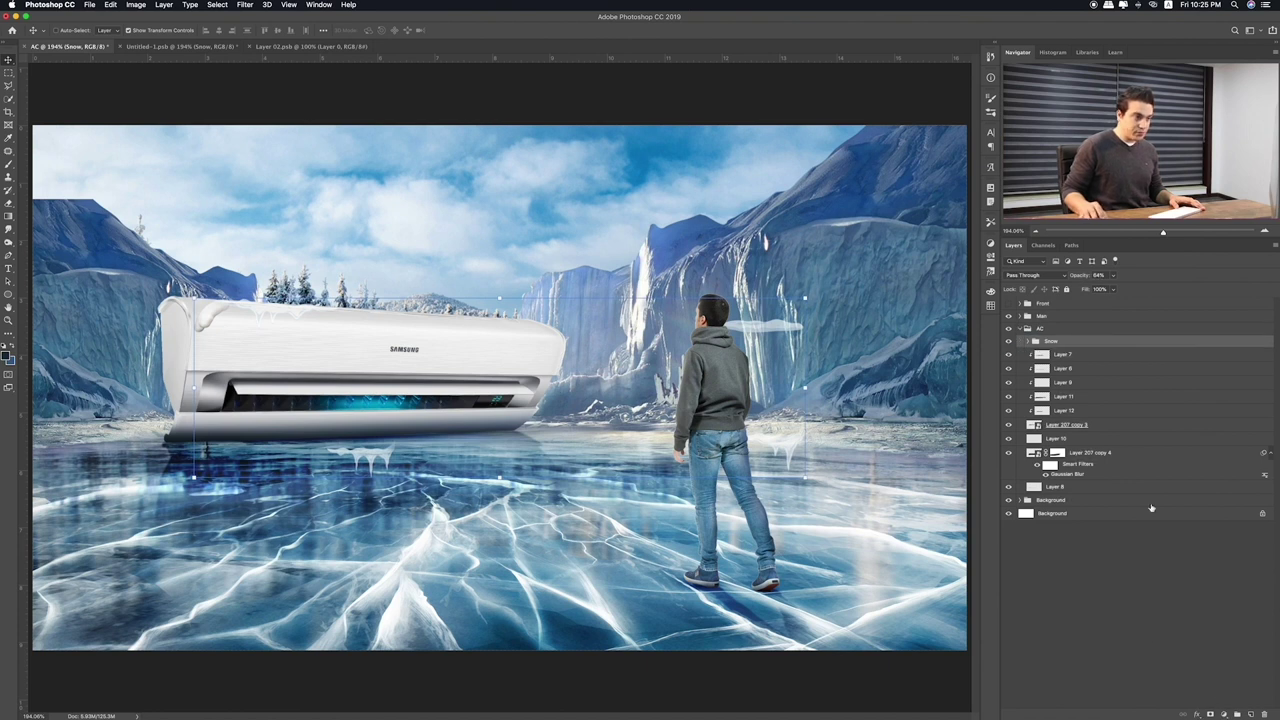
pyautogui.rightClick(1102, 342)
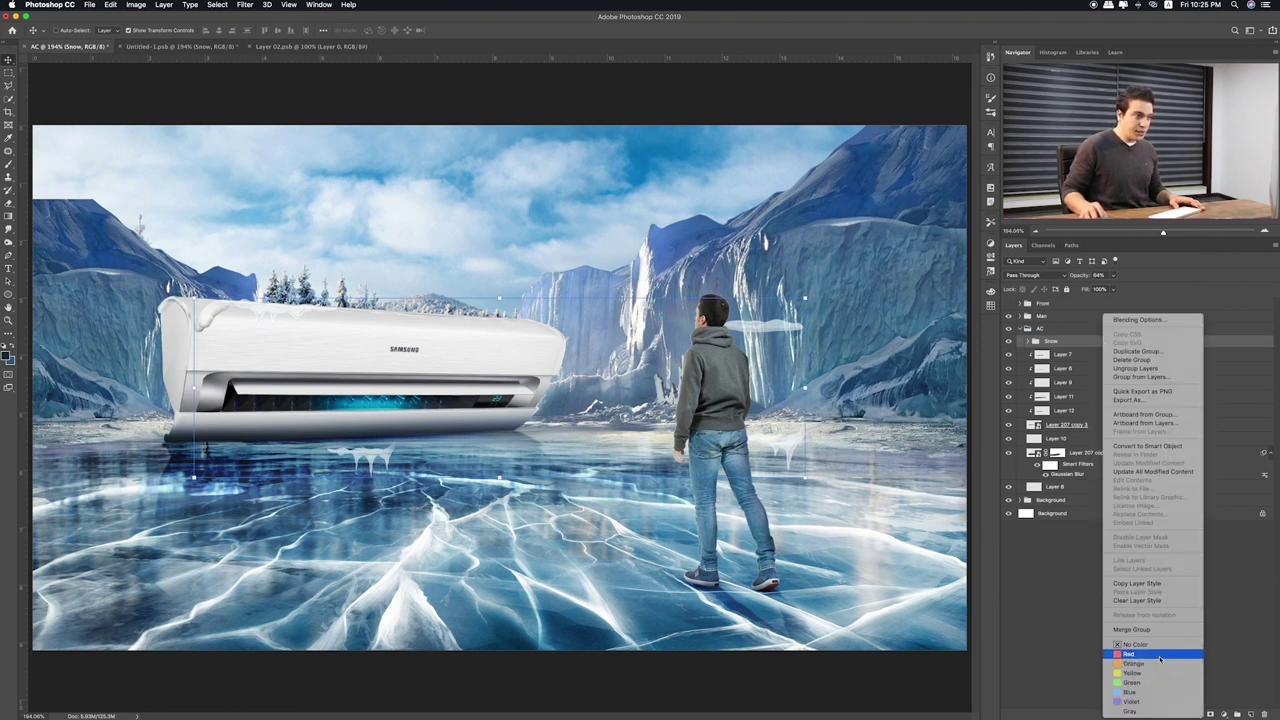
pyautogui.click(1150, 657)
# Scale the snow layers to about 85% so they rest along the unit's top
pyautogui.click(1028, 342)
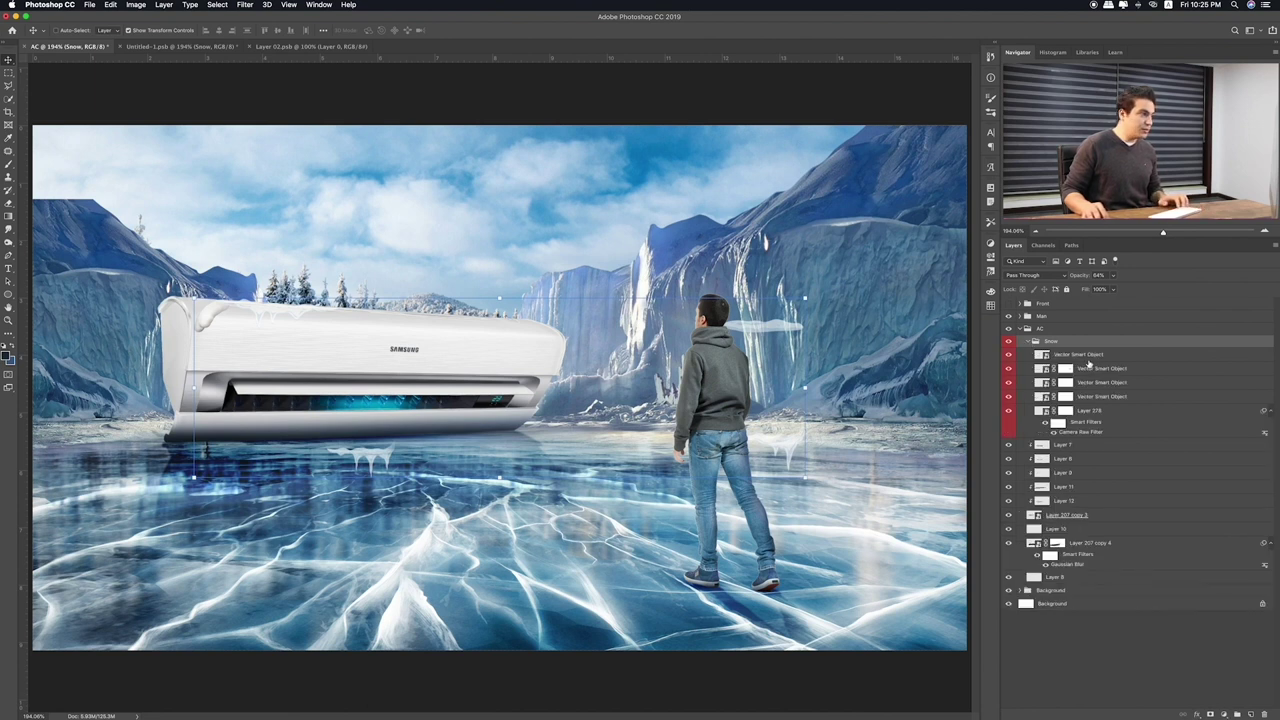
pyautogui.hotkey('ctrl', 't')
pyautogui.moveTo(806, 297)
pyautogui.mouseDown()
pyautogui.moveTo(603, 345)
pyautogui.moveTo(567, 317)
pyautogui.mouseUp()
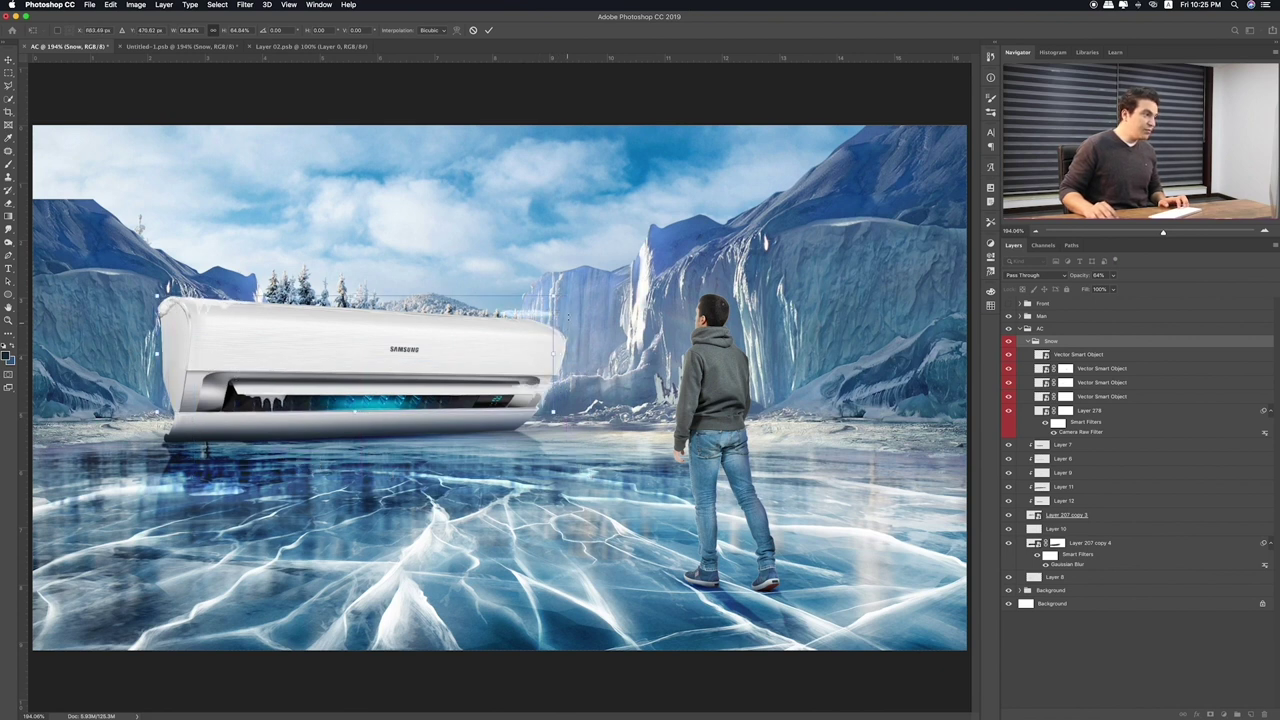
pyautogui.moveTo(553, 358); pyautogui.dragTo(549, 364)
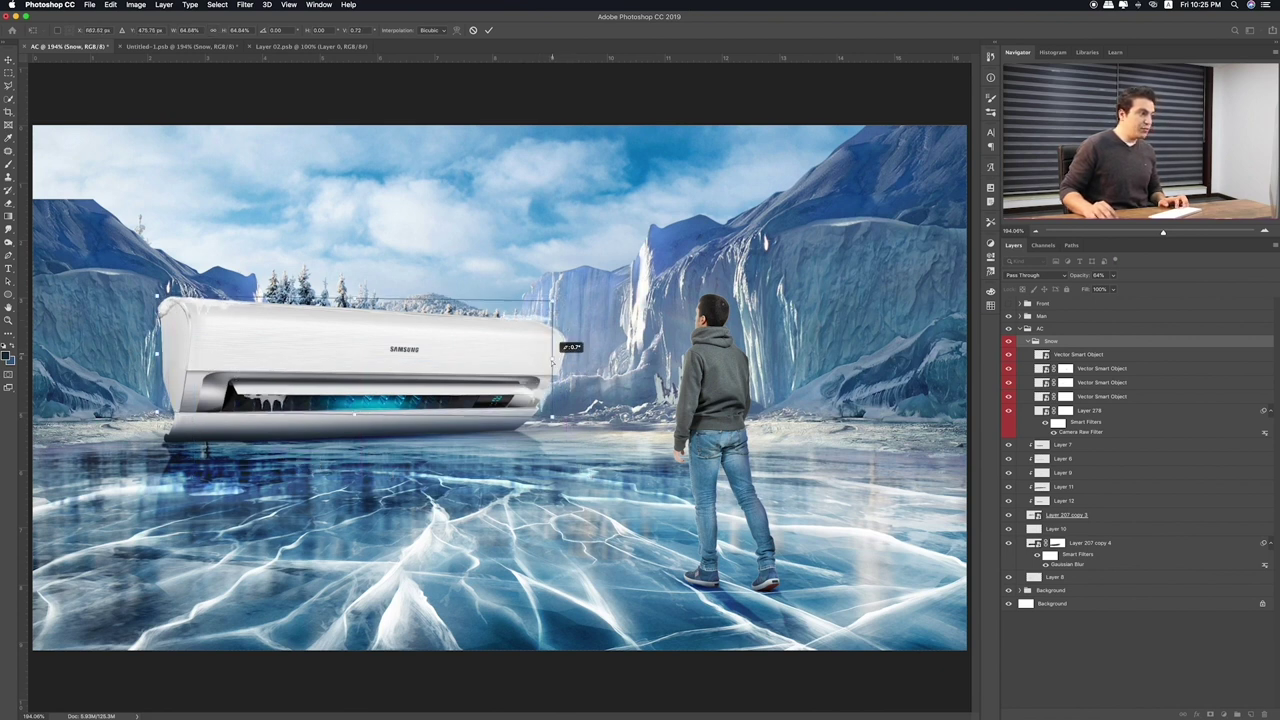
pyautogui.press('Return')
pyautogui.click(1027, 356)
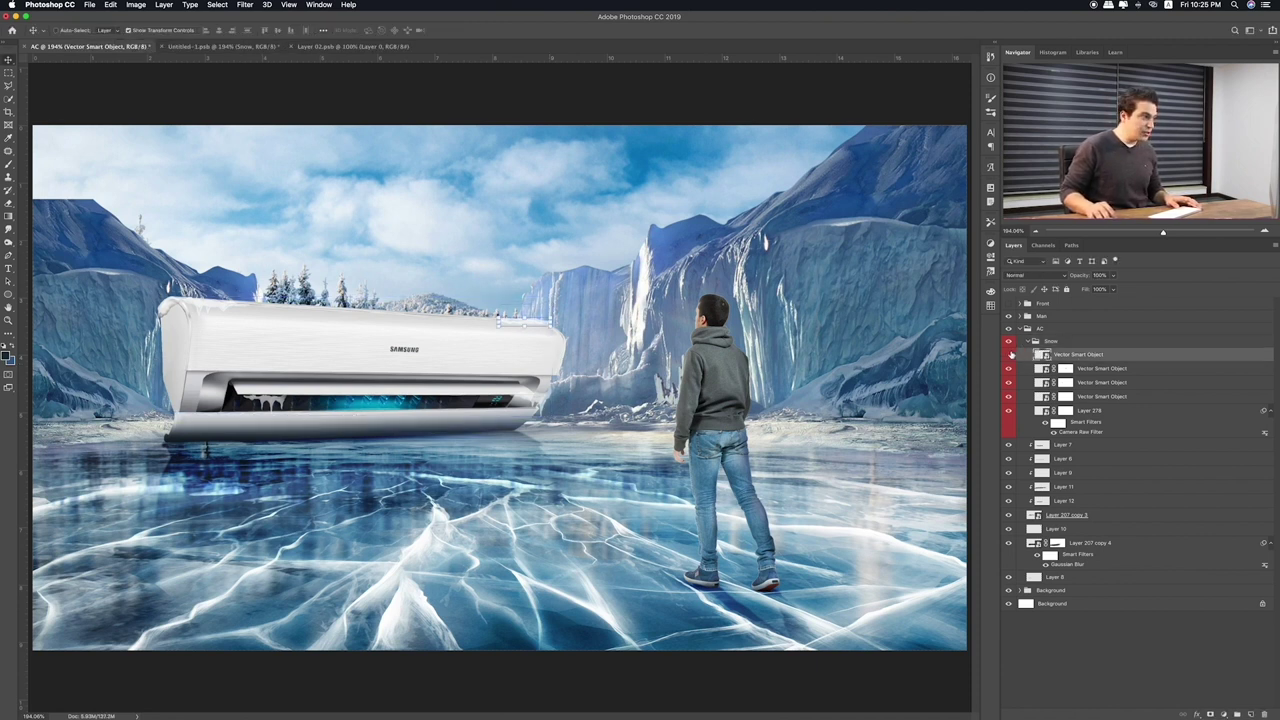
# Nudge the individual snow pieces along the vent and tilt the fourth by -1.8°
pyautogui.hotkey('ctrl', 't')
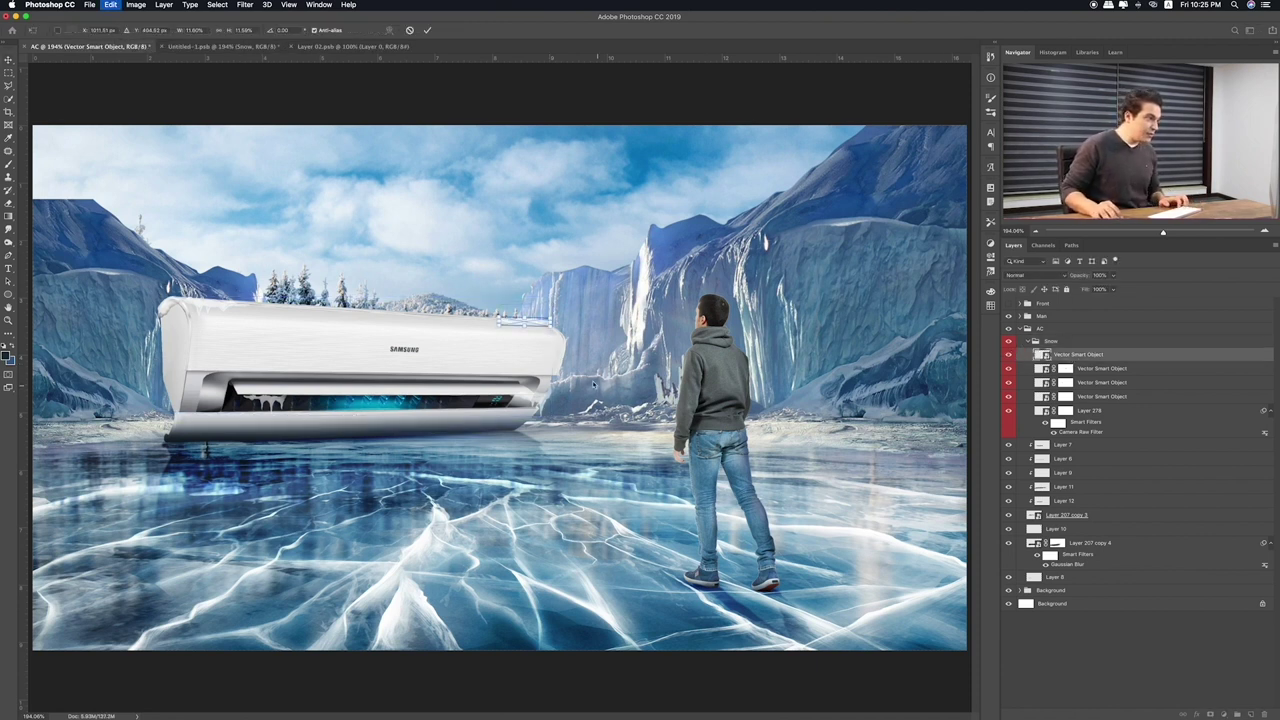
pyautogui.press('Return')
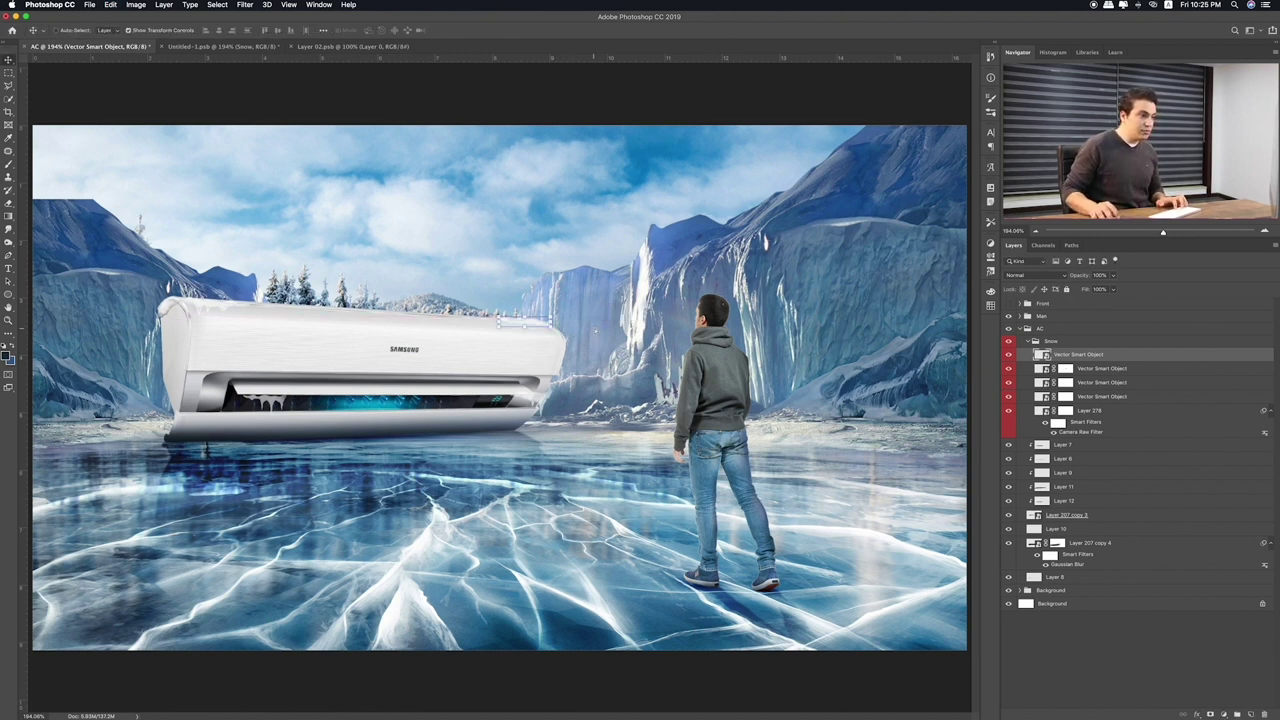
pyautogui.click(1106, 370)
pyautogui.moveTo(684, 374); pyautogui.dragTo(681, 372)
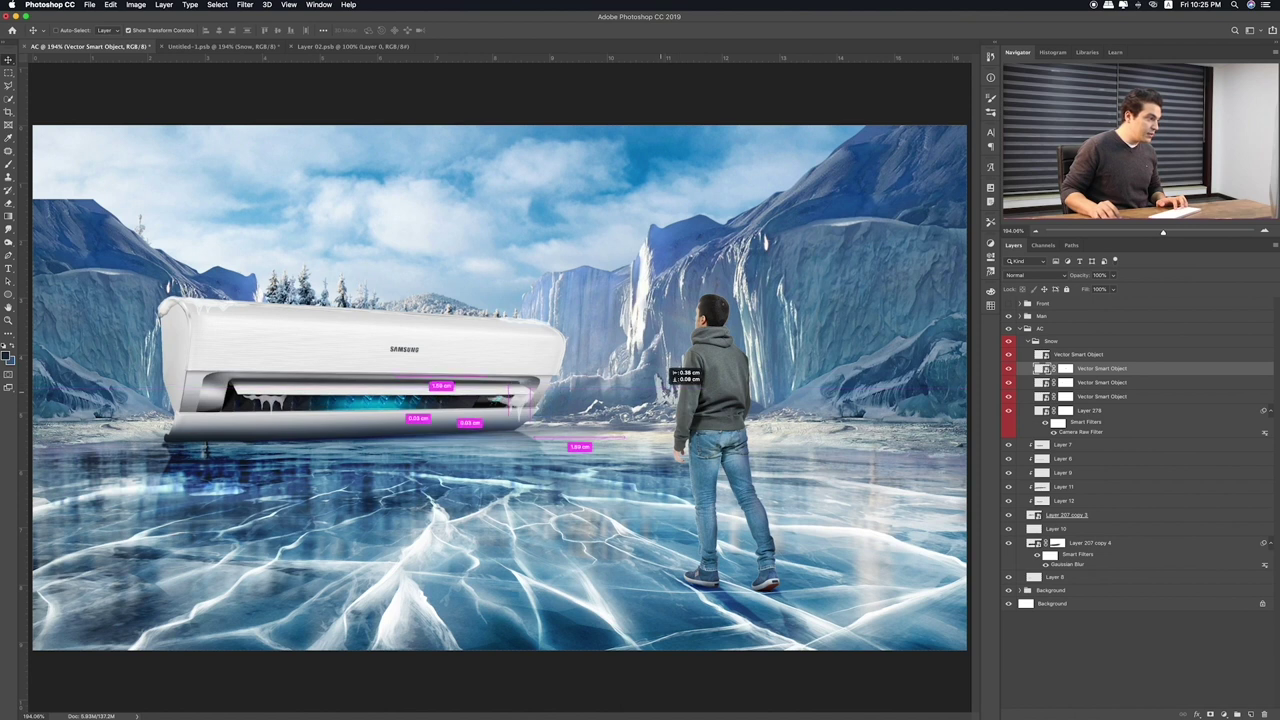
pyautogui.click(1110, 385)
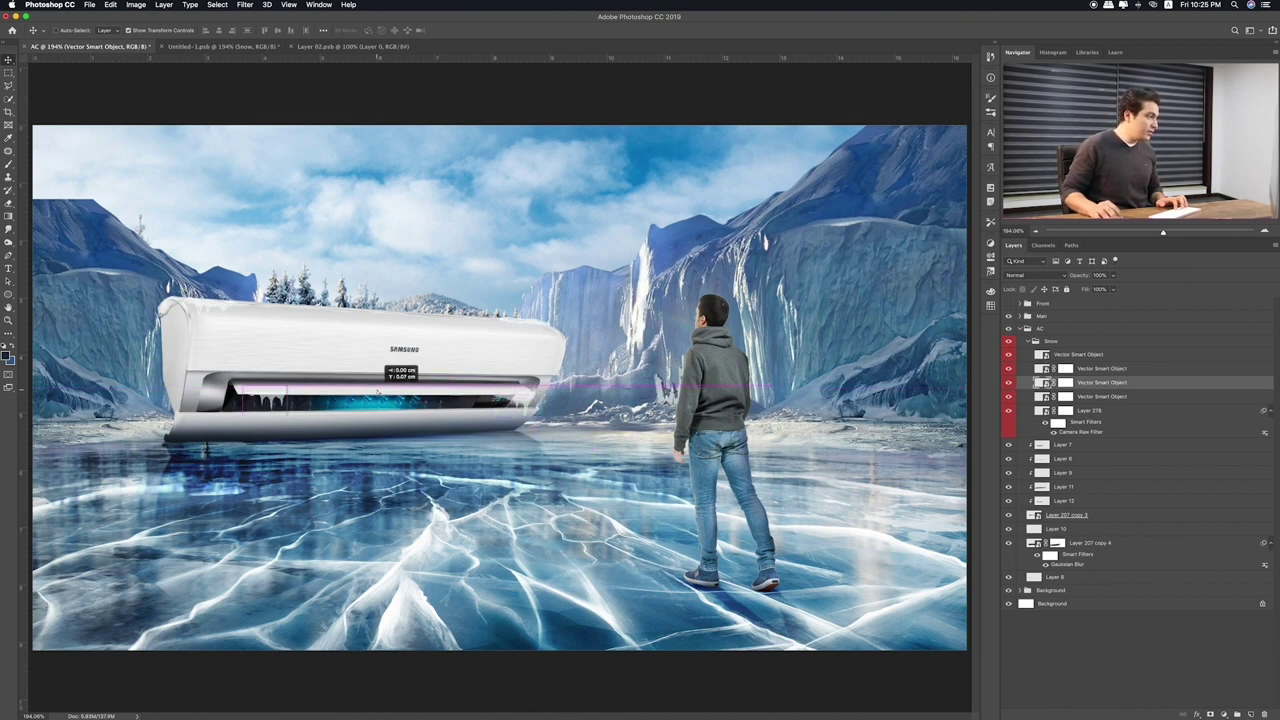
pyautogui.click(1097, 396)
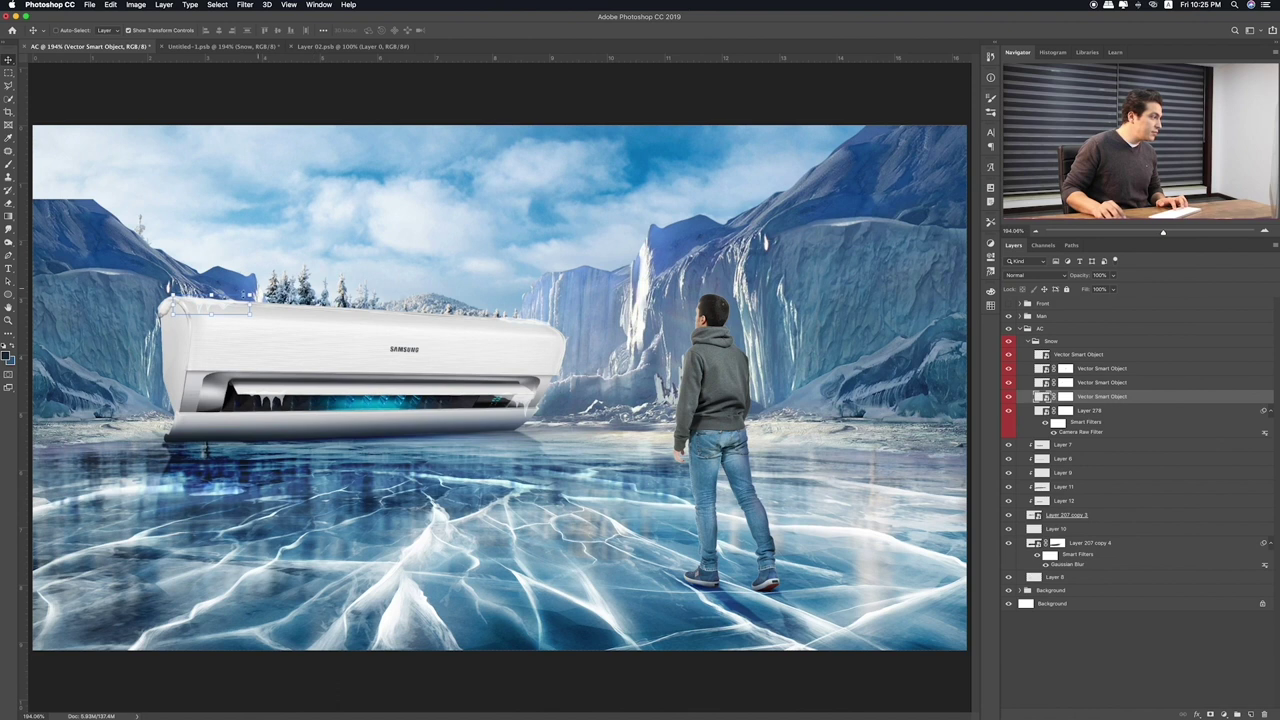
pyautogui.hotkey('ctrl', 't')
pyautogui.moveTo(258, 293); pyautogui.dragTo(268, 292)
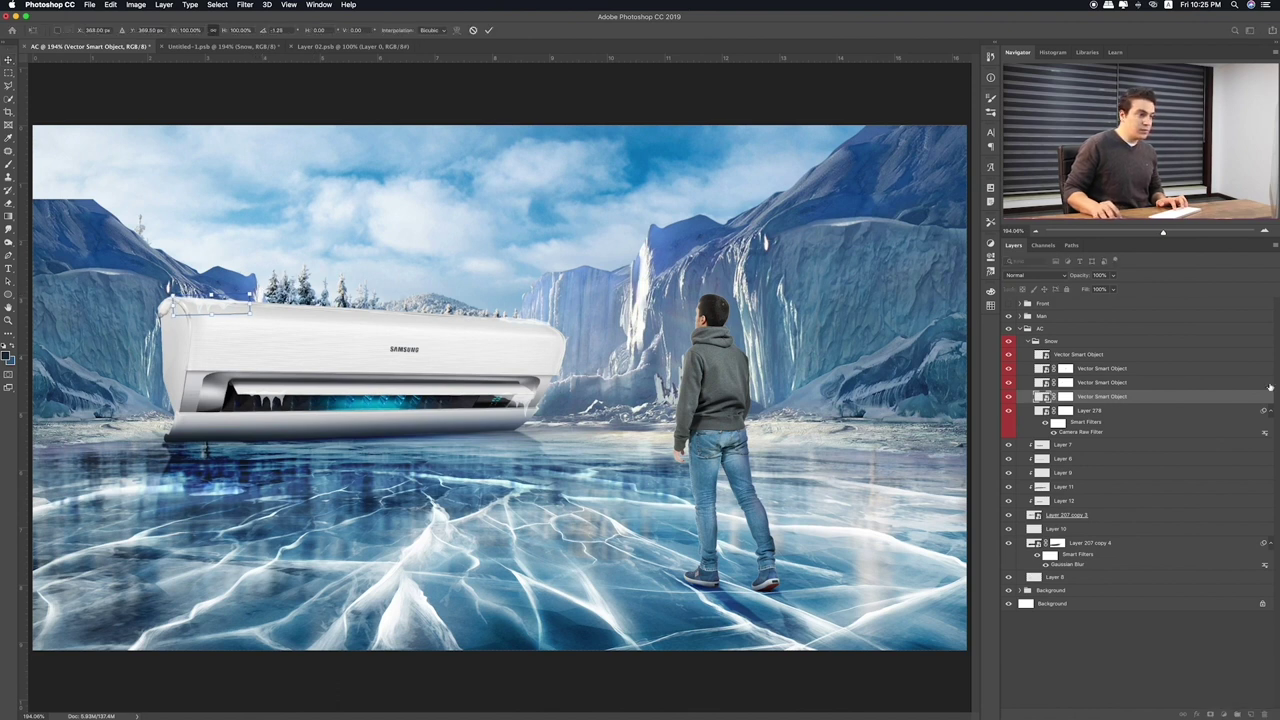
pyautogui.press('Return')
# Set Layer 278 to Color Burn, compare the Snow group's visibility and collapse the groups
pyautogui.click(1140, 411)
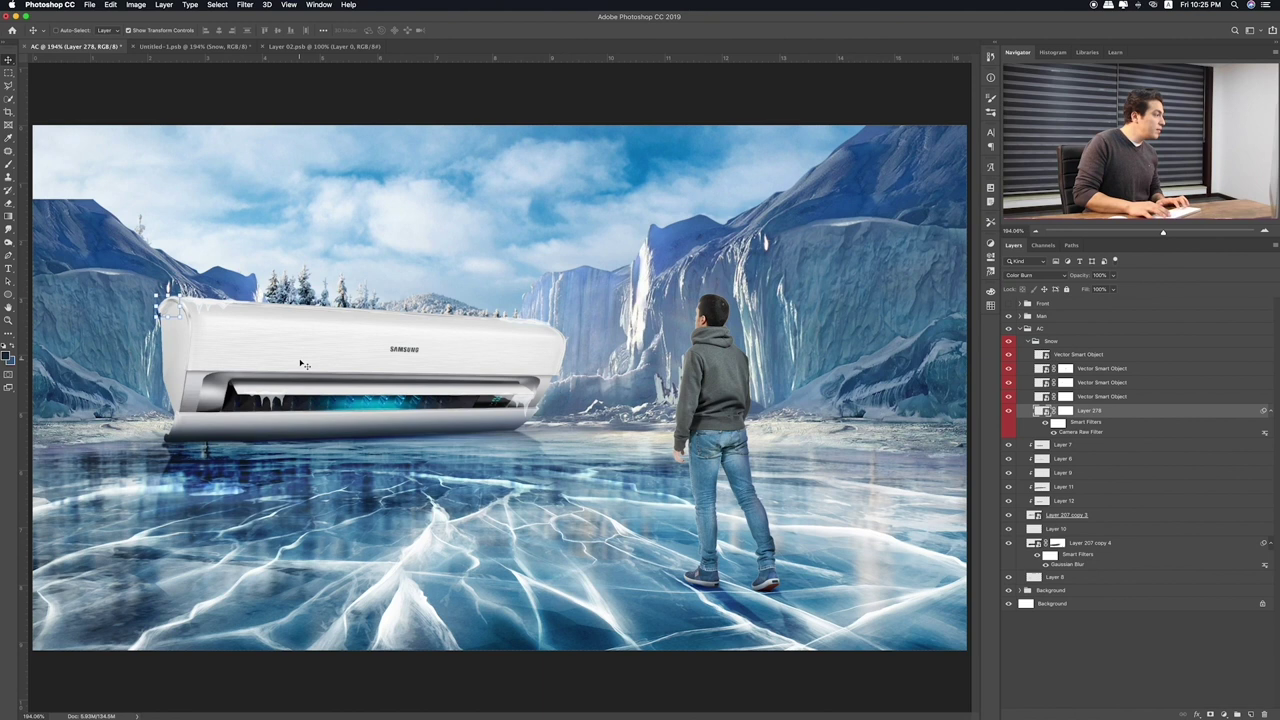
pyautogui.hotkey('shift', '+')
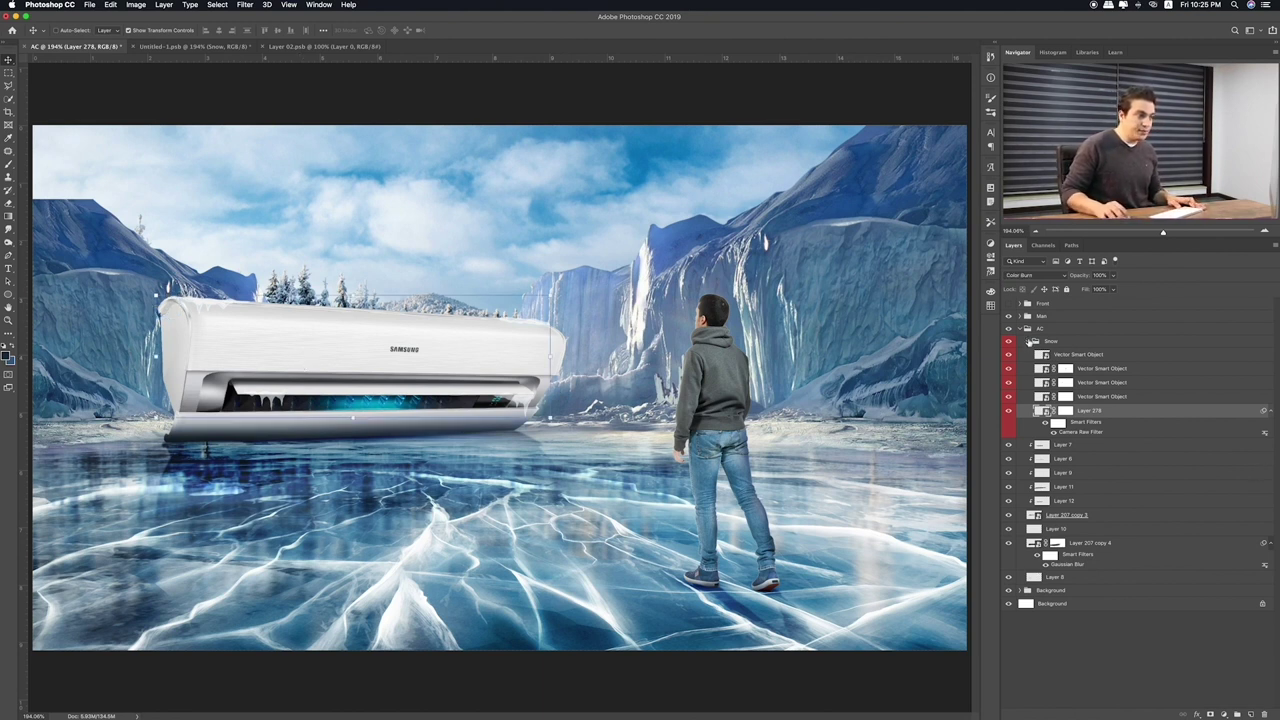
pyautogui.click(1029, 342)
pyautogui.click(1009, 342)
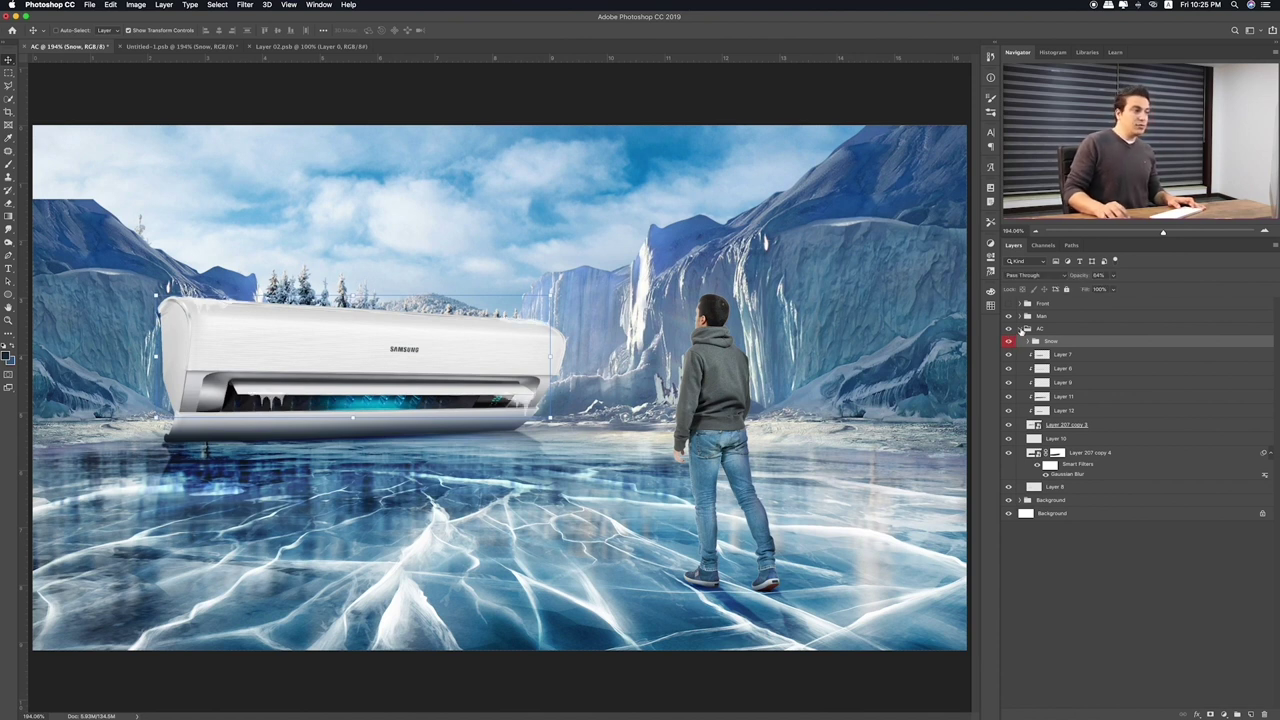
pyautogui.click(1021, 329)
pyautogui.press('super+Tab')
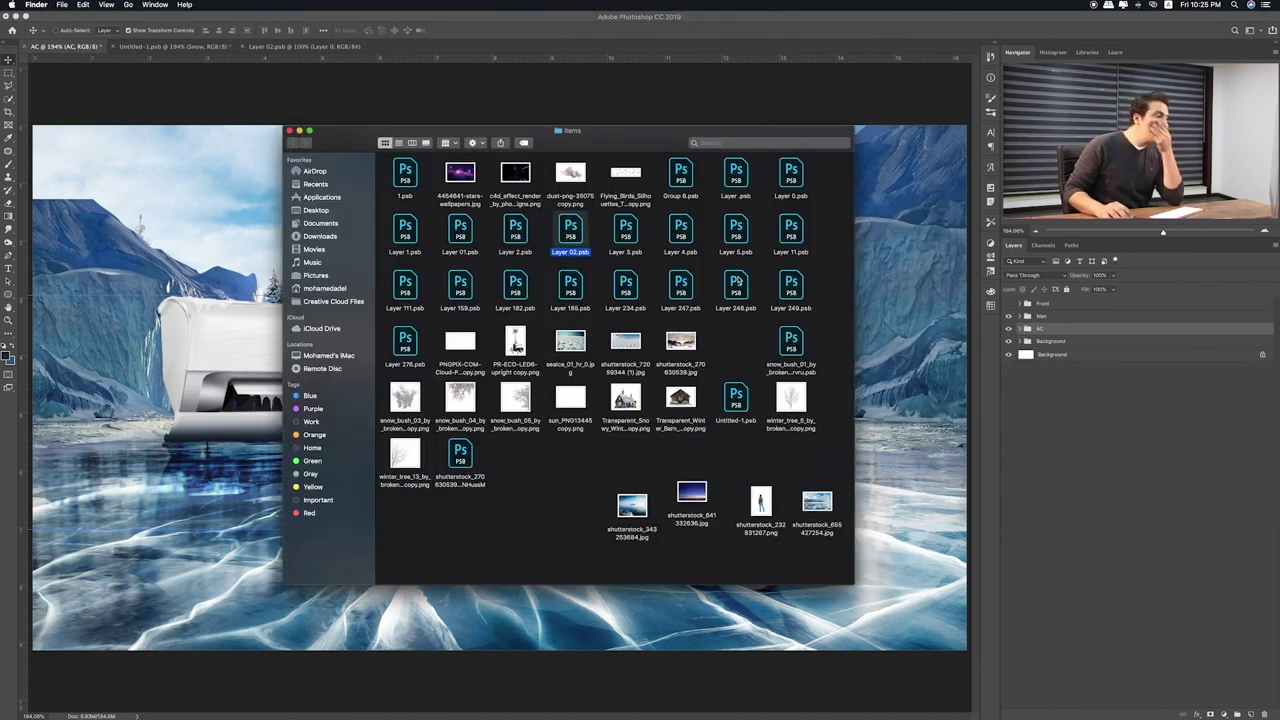
# Quick Look Layer 3.psb and its neighbours, then open the Layer 02.psb penguin cutout
pyautogui.click(625, 228)
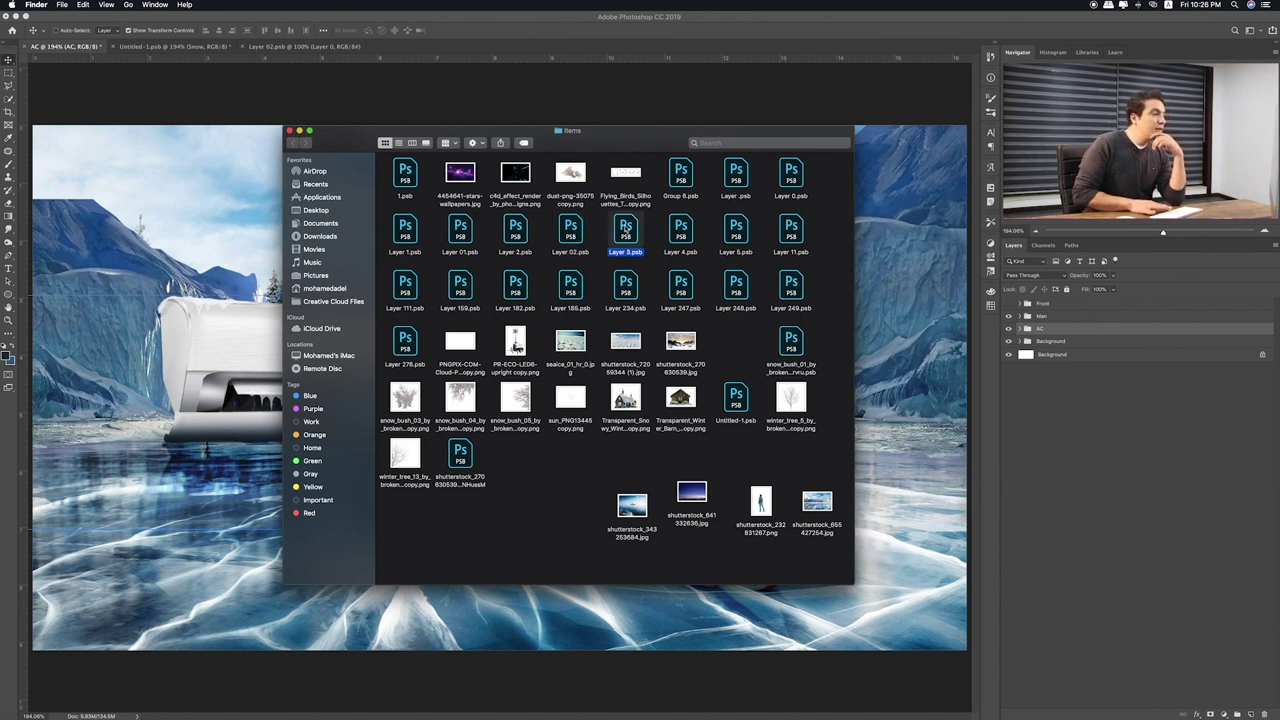
pyautogui.press('space')
pyautogui.press('space')
pyautogui.press('Left')
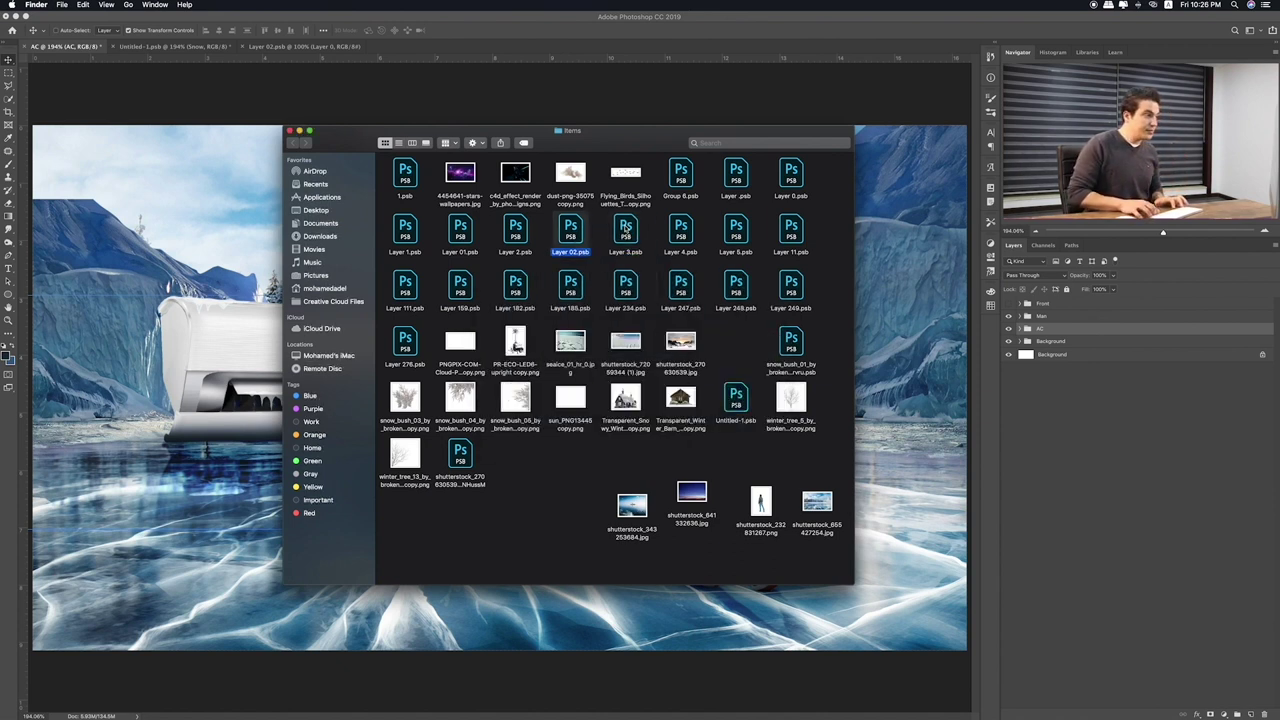
pyautogui.press('space')
pyautogui.press('Left')
pyautogui.press('Right')
pyautogui.press('space')
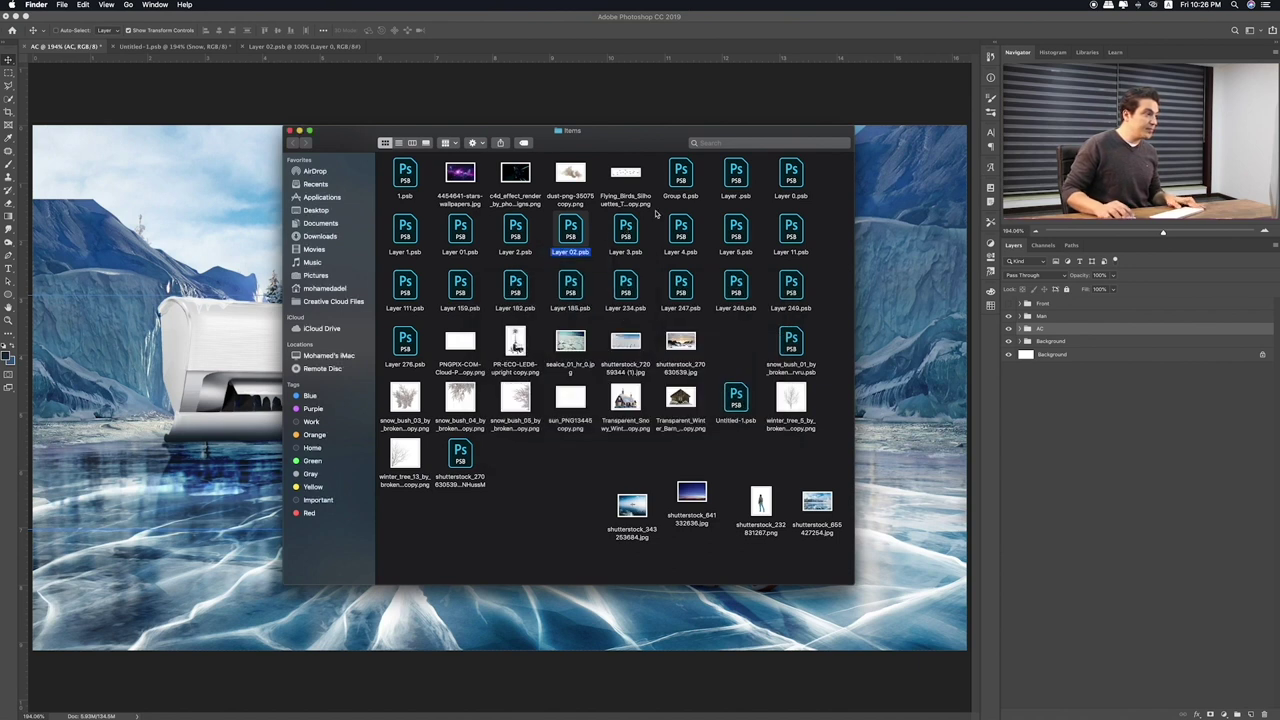
pyautogui.doubleClick(575, 227)
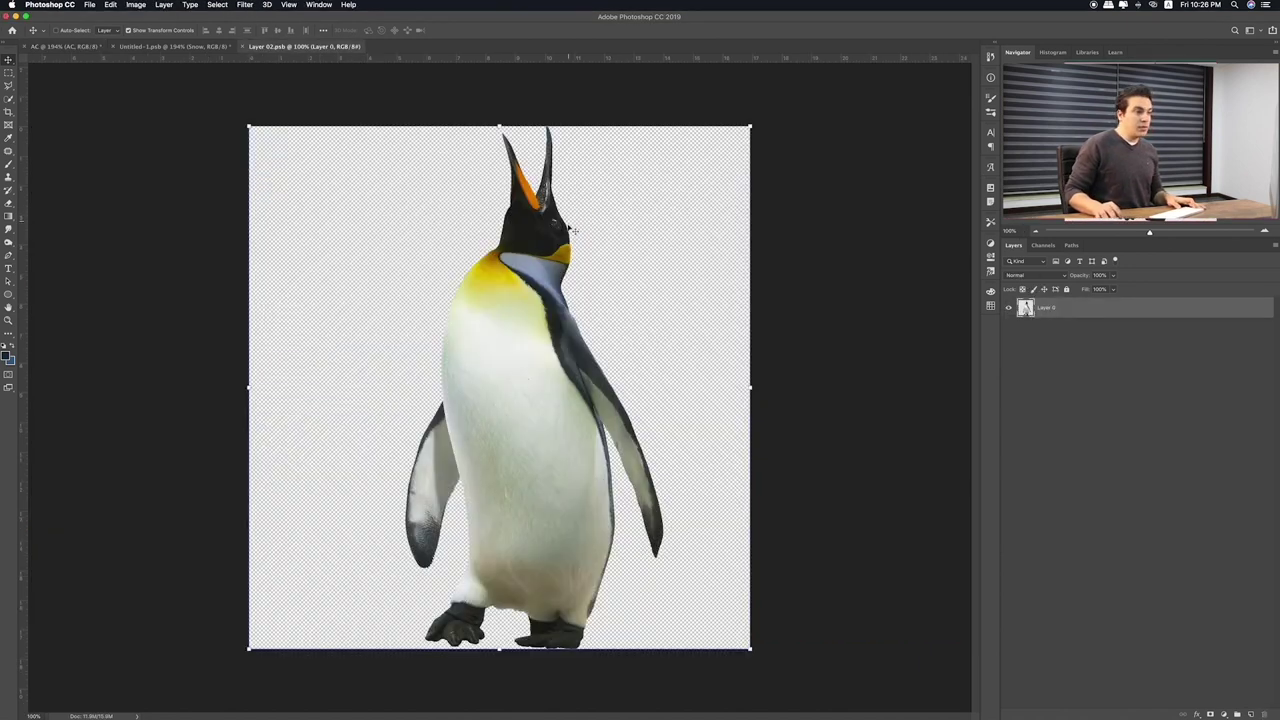
# Convert the penguin to a smart object, drag it into the AC composite and shrink it
pyautogui.rightClick(1141, 312)
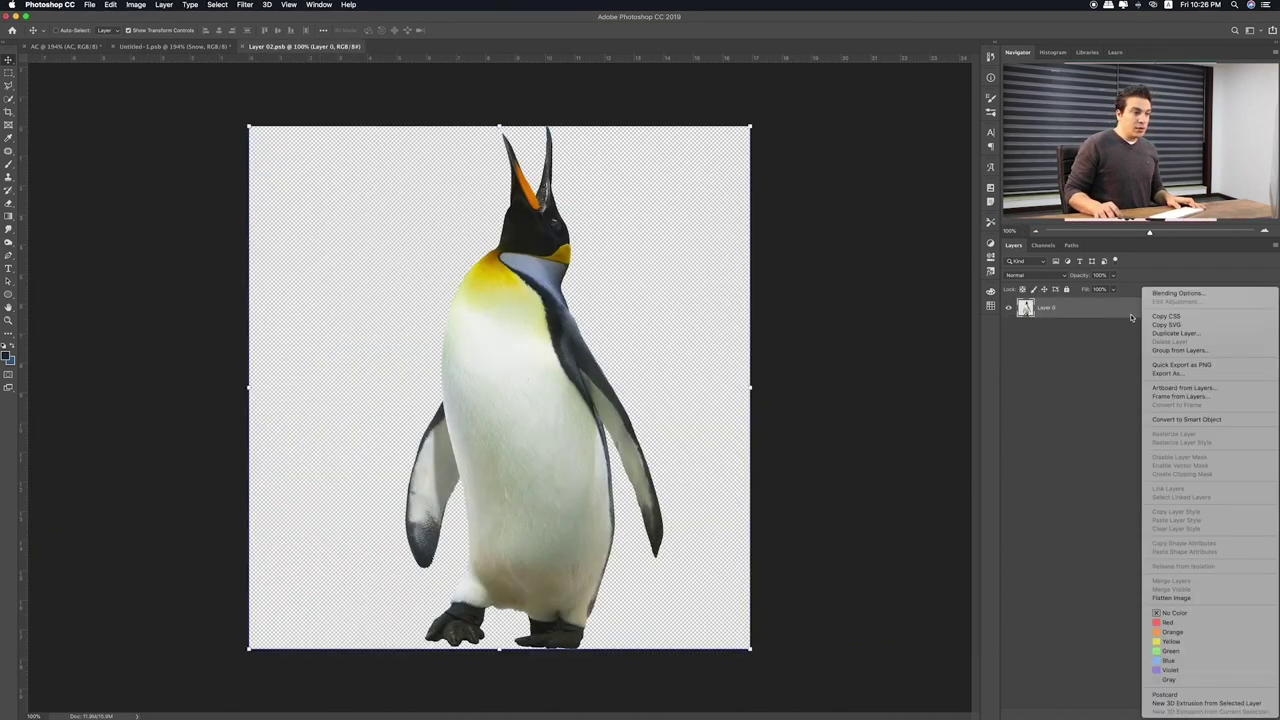
pyautogui.click(1133, 414)
pyautogui.moveTo(349, 183)
pyautogui.mouseDown()
pyautogui.moveTo(93, 46)
pyautogui.moveTo(437, 193)
pyautogui.mouseUp()
pyautogui.hotkey('ctrl', 't')
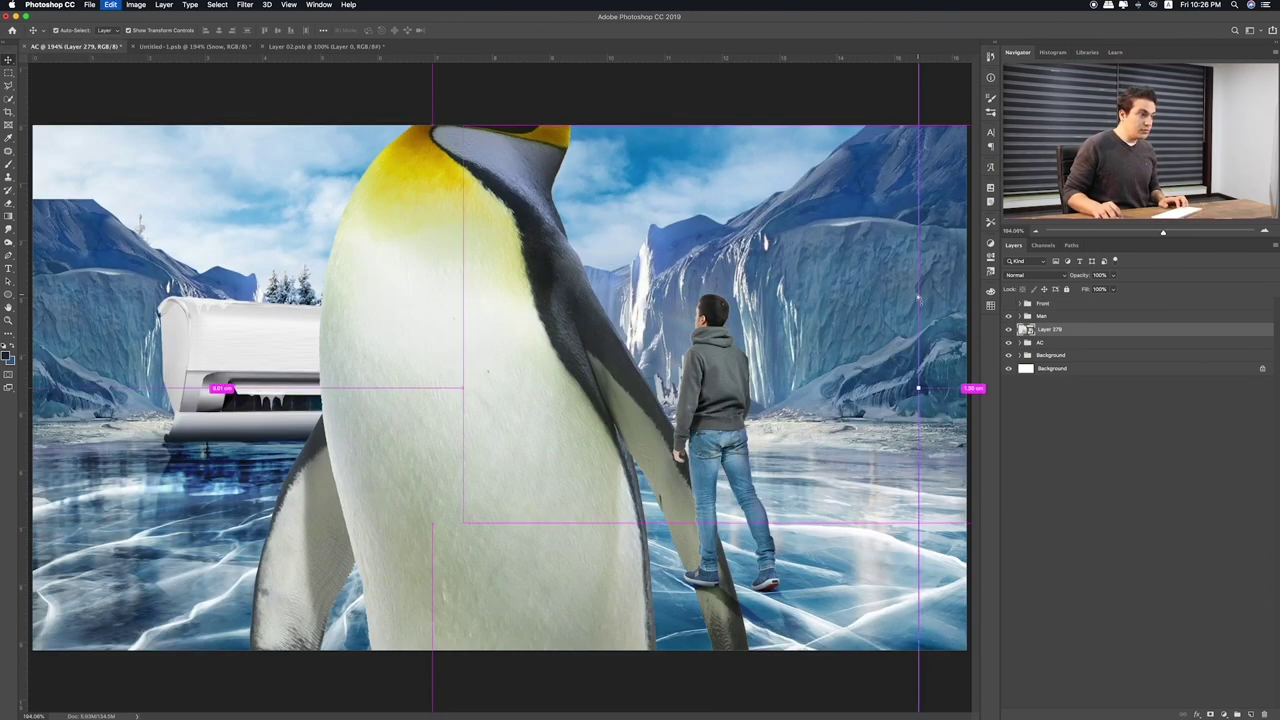
pyautogui.hotkey('ctrl', '0')
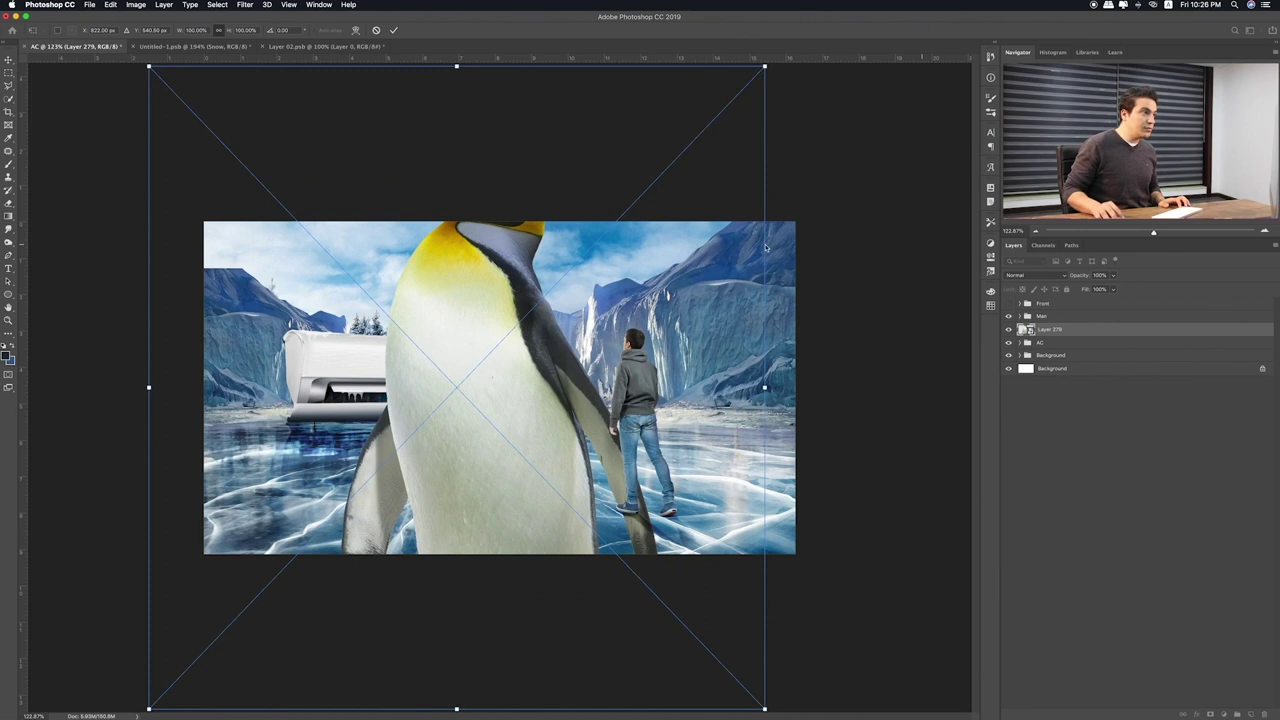
pyautogui.moveTo(764, 67)
pyautogui.mouseDown()
pyautogui.moveTo(500, 343)
pyautogui.moveTo(612, 437)
pyautogui.mouseUp()
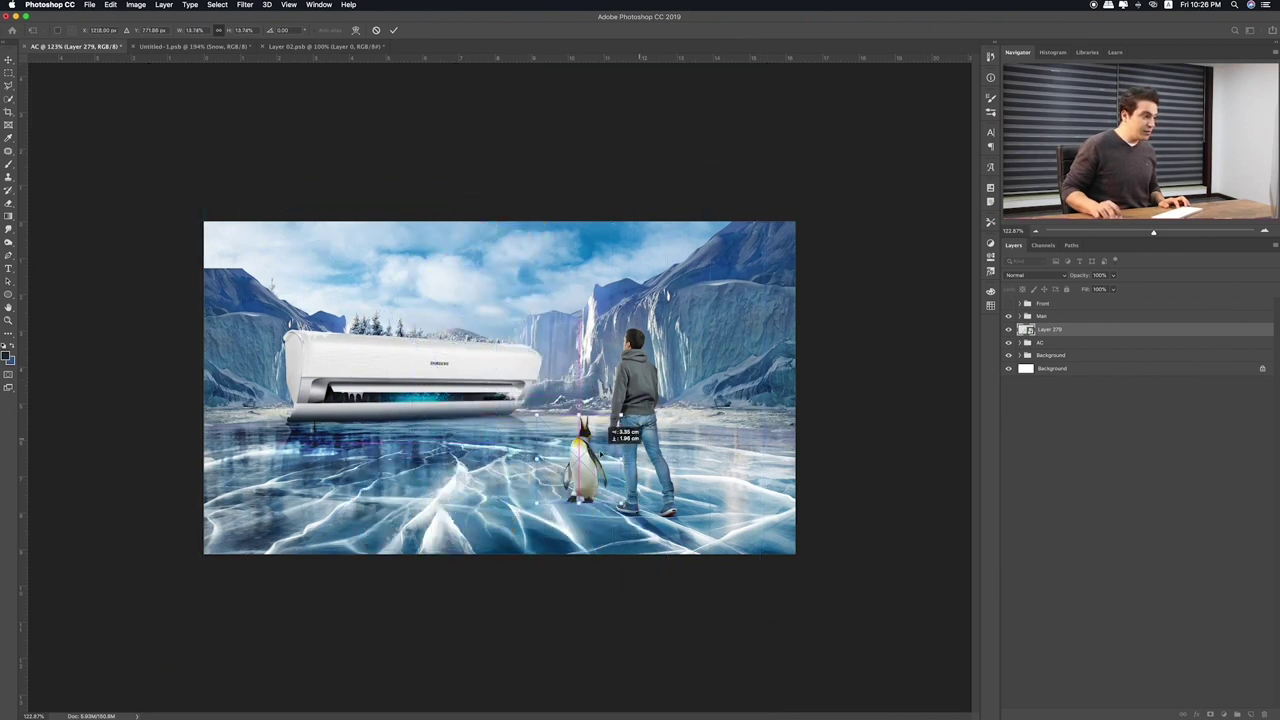
pyautogui.press('Return')
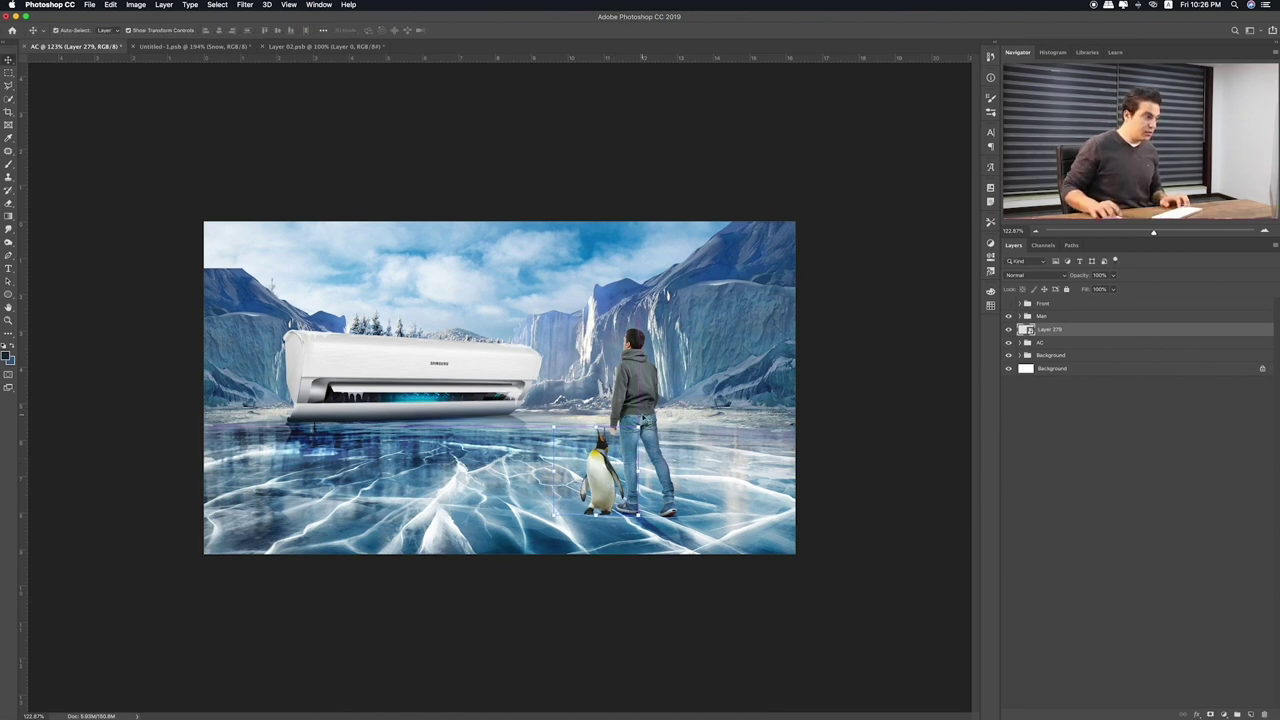
# Shrink the penguin further and stand it on the ice between the air conditioner and man
pyautogui.hotkey('ctrl', '0')
pyautogui.moveTo(665, 540); pyautogui.dragTo(538, 485)
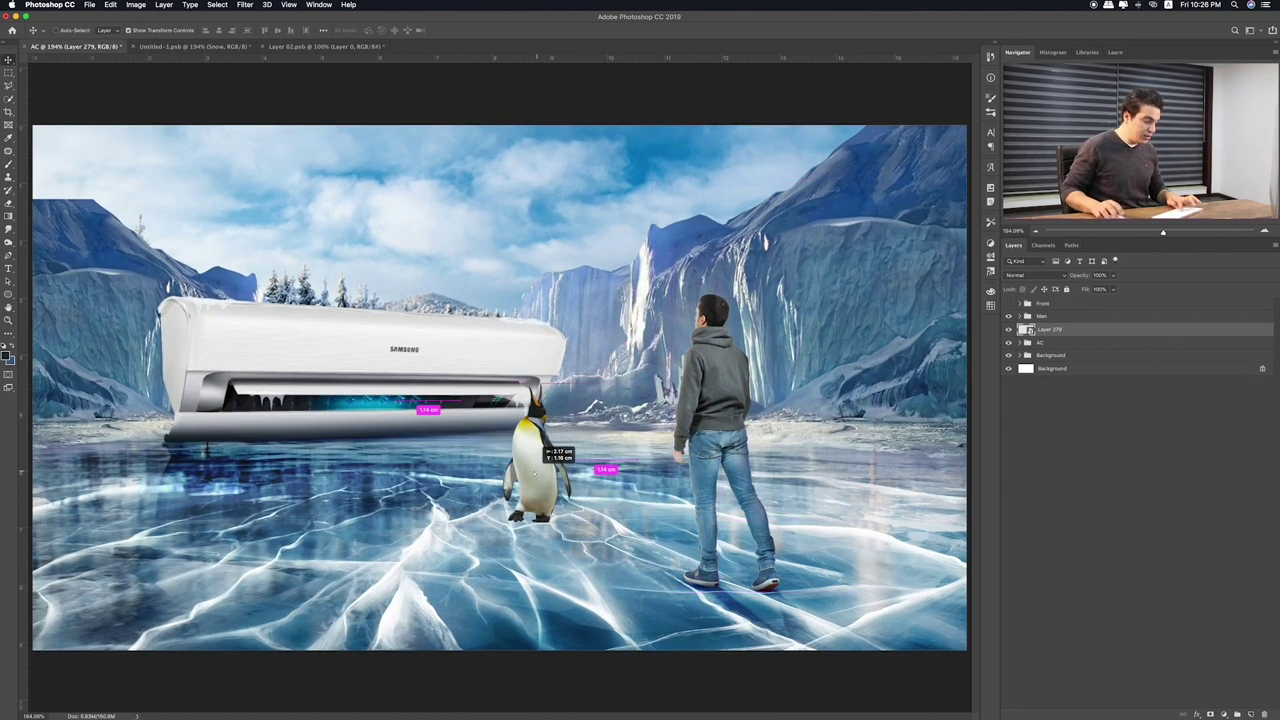
pyautogui.moveTo(591, 383); pyautogui.dragTo(580, 388)
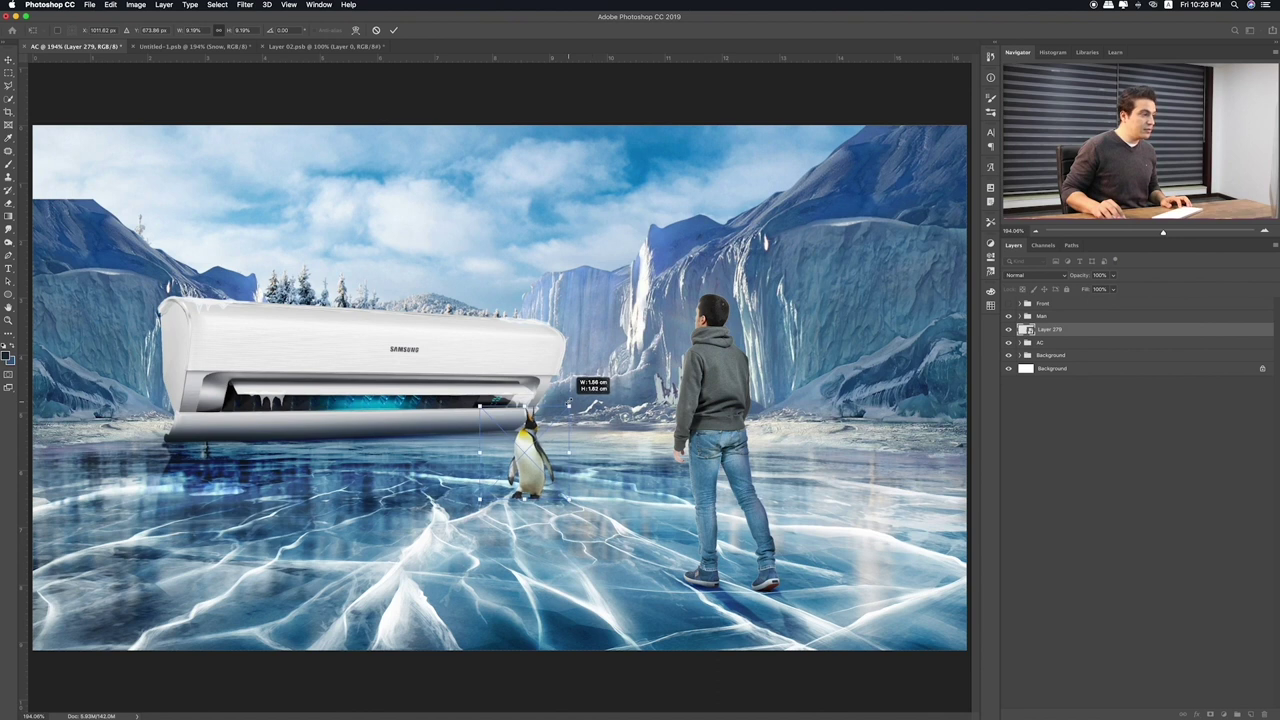
pyautogui.moveTo(545, 455); pyautogui.dragTo(584, 427)
pyautogui.press('Return')
# Browse the Items folder's penguin and rock previews from Layer 11.psb to Layer 248.psb
pyautogui.click(591, 438)
pyautogui.press('super+Tab')
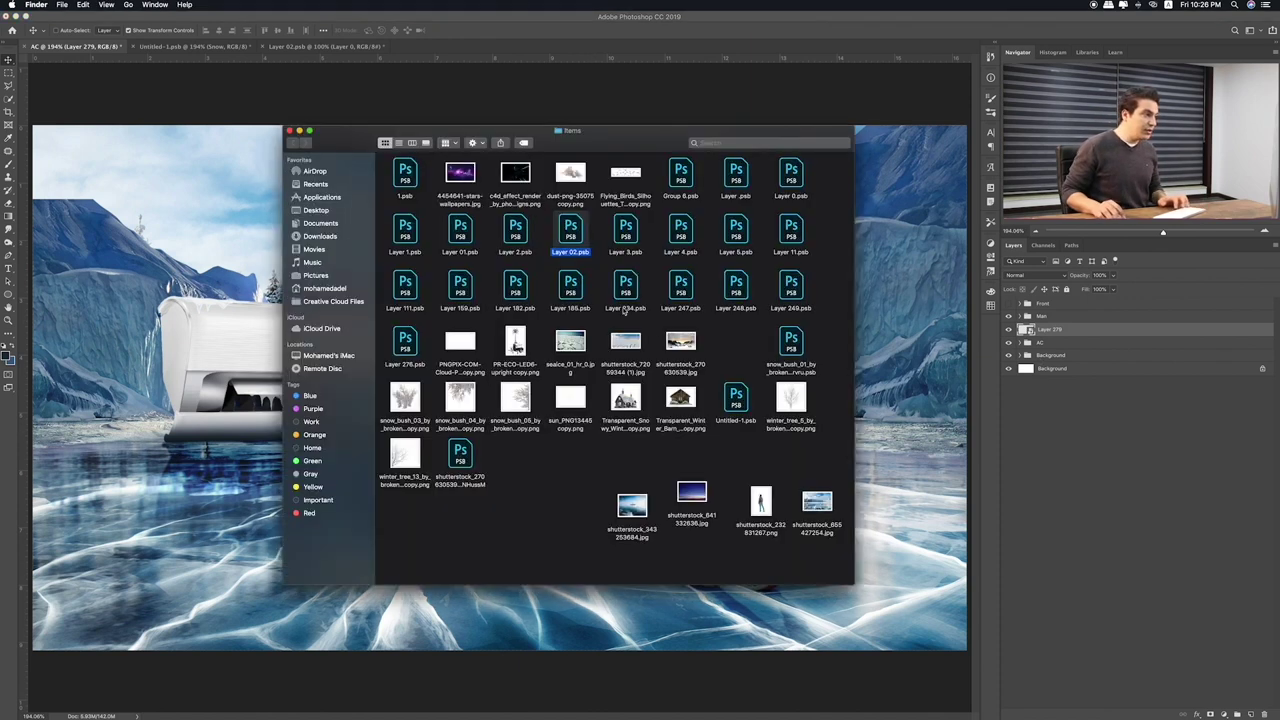
pyautogui.press('space')
pyautogui.press('Right')
pyautogui.press('Right')
pyautogui.press('Right')
pyautogui.press('Right')
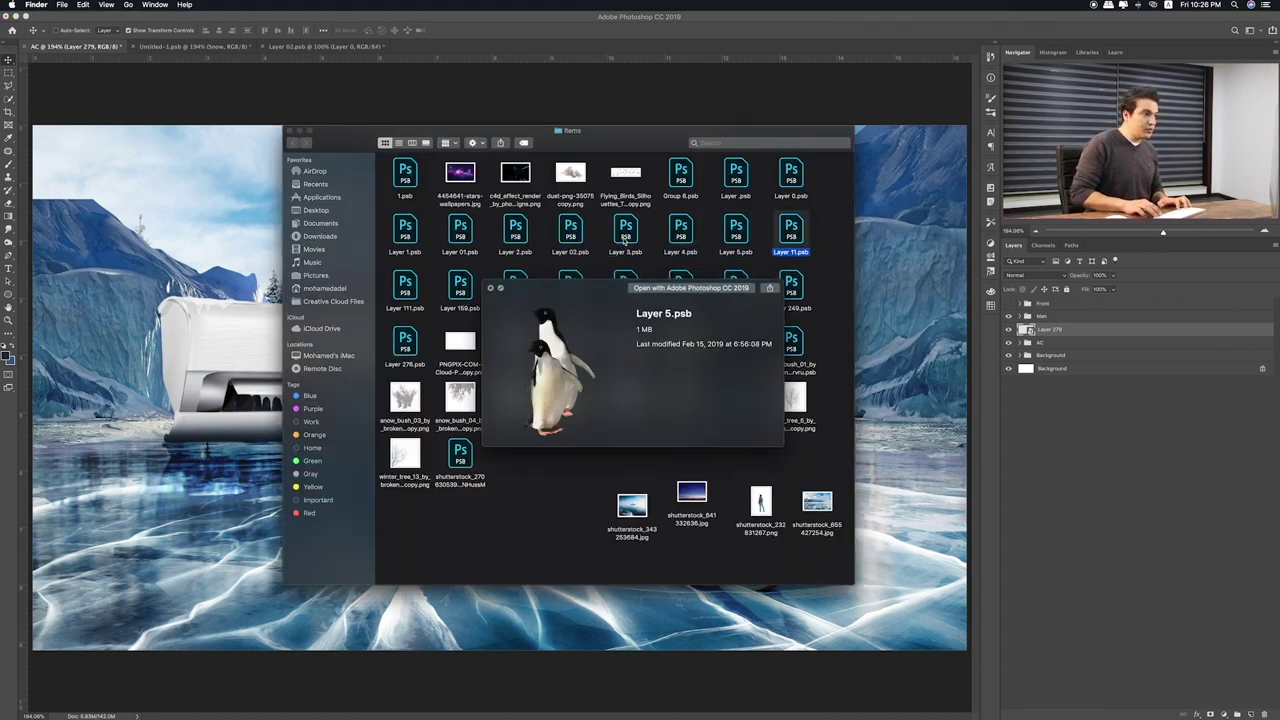
pyautogui.press('Up')
pyautogui.press('Left')
pyautogui.press('Left')
pyautogui.press('Left')
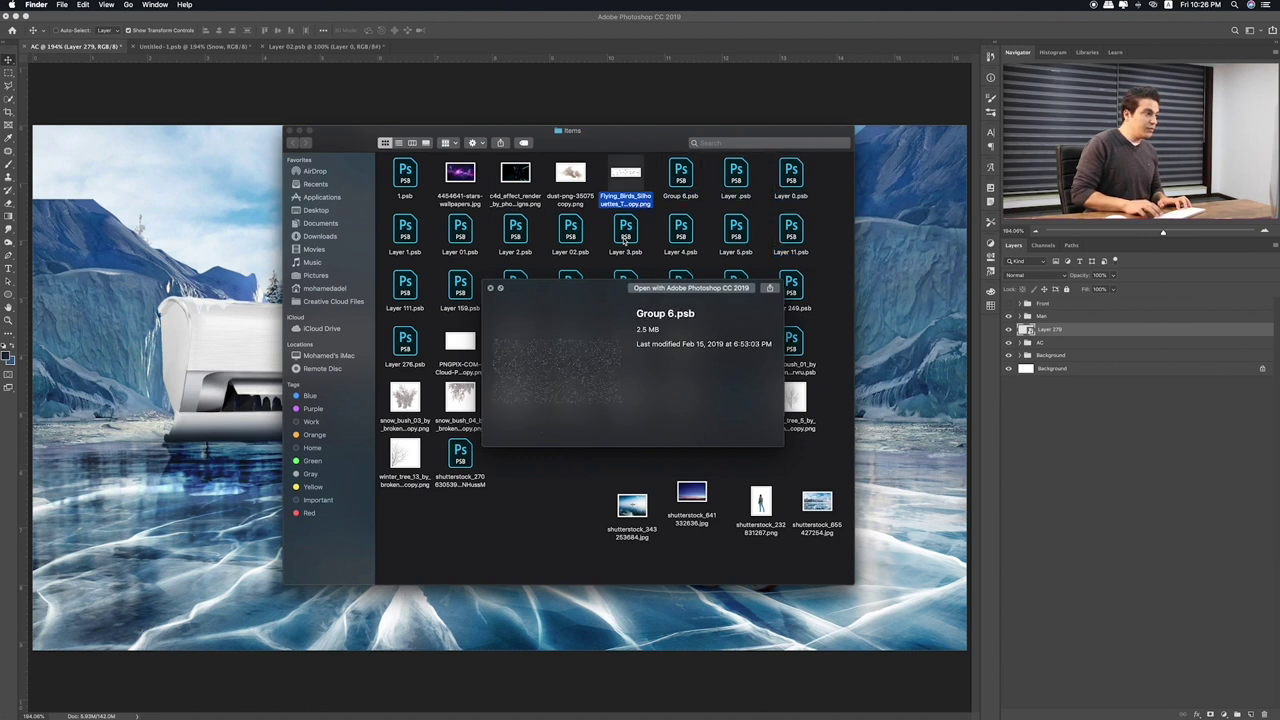
pyautogui.press('Left')
pyautogui.press('Left')
pyautogui.press('Left')
pyautogui.press('Left')
pyautogui.press('Down')
pyautogui.press('Down')
pyautogui.press('Right')
pyautogui.press('Right')
pyautogui.press('Right')
pyautogui.press('Right')
pyautogui.press('Right')
pyautogui.press('Left')
pyautogui.press('space')
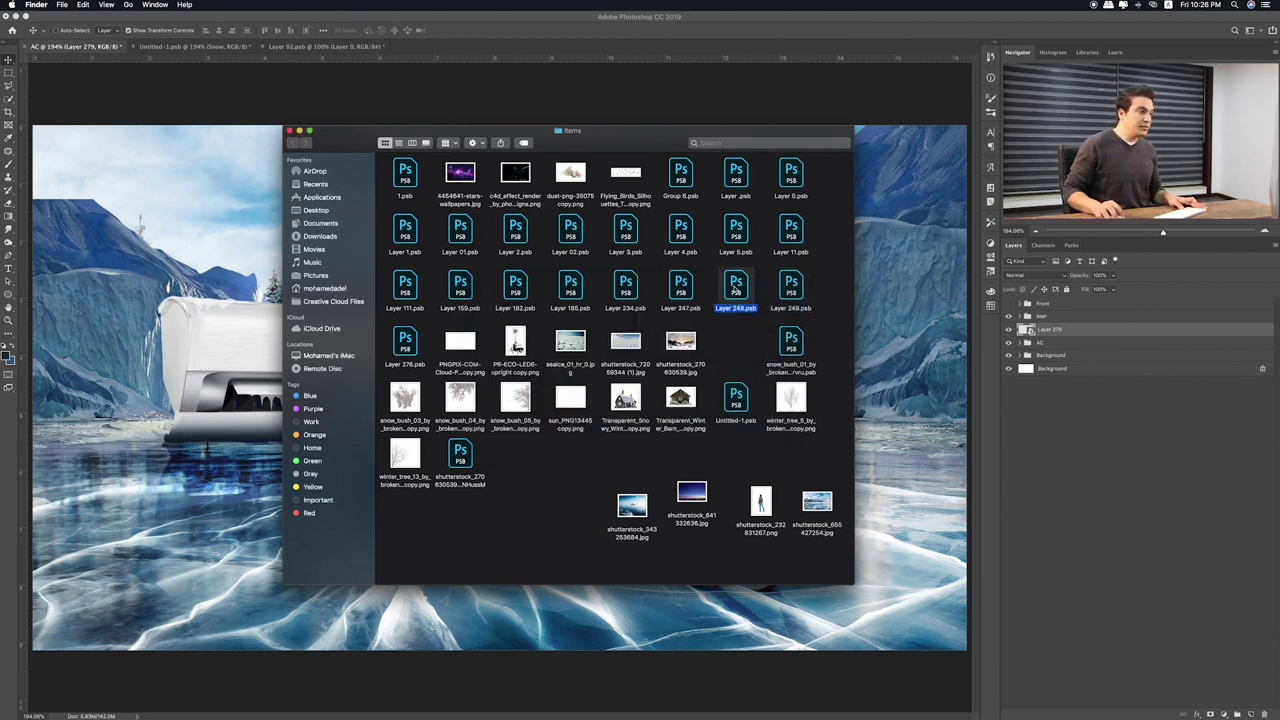
# Open Layer 248.psb, convert the penguin to a smart object and drag it into the scene
pyautogui.doubleClick(735, 285)
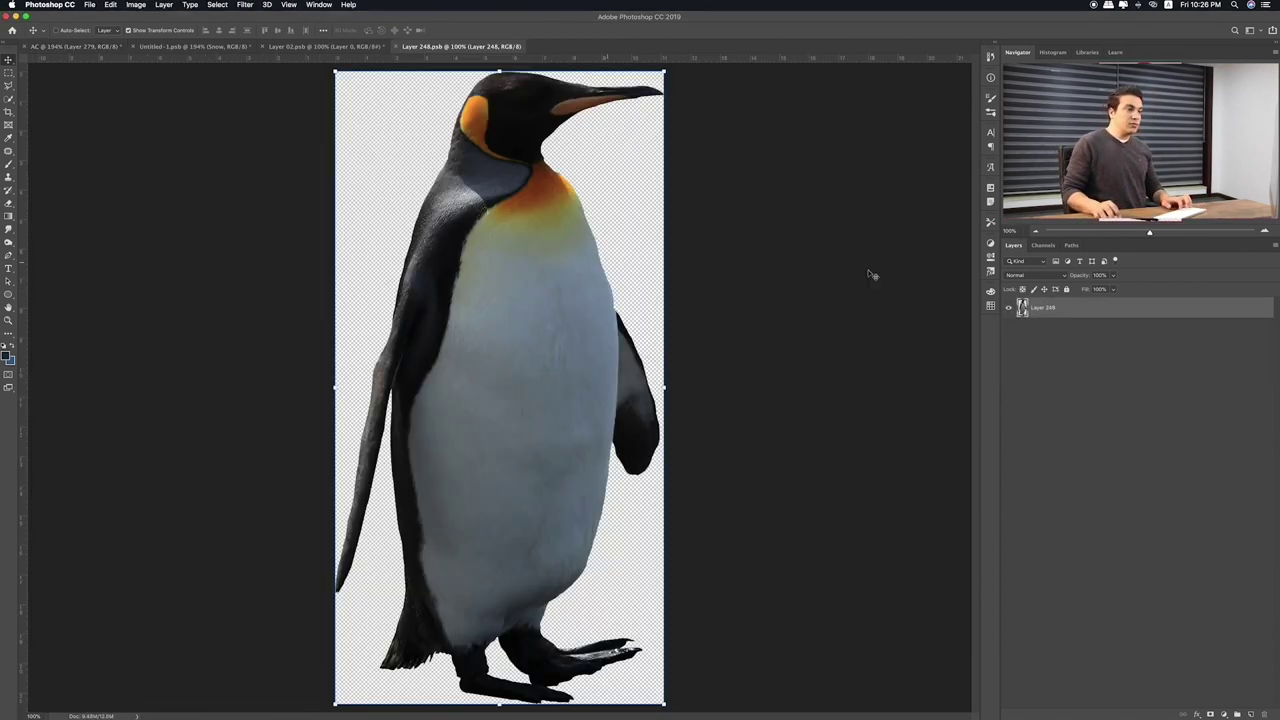
pyautogui.rightClick(1096, 307)
pyautogui.click(1140, 419)
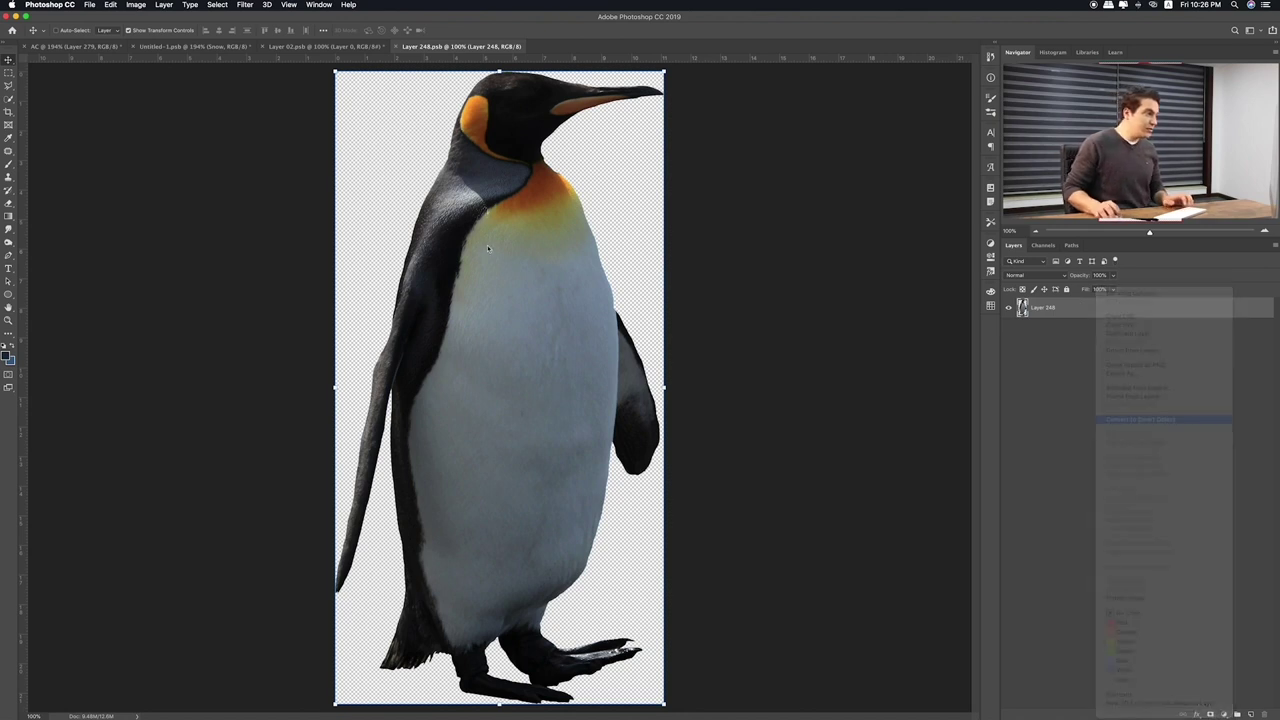
pyautogui.moveTo(487, 245); pyautogui.dragTo(103, 47)
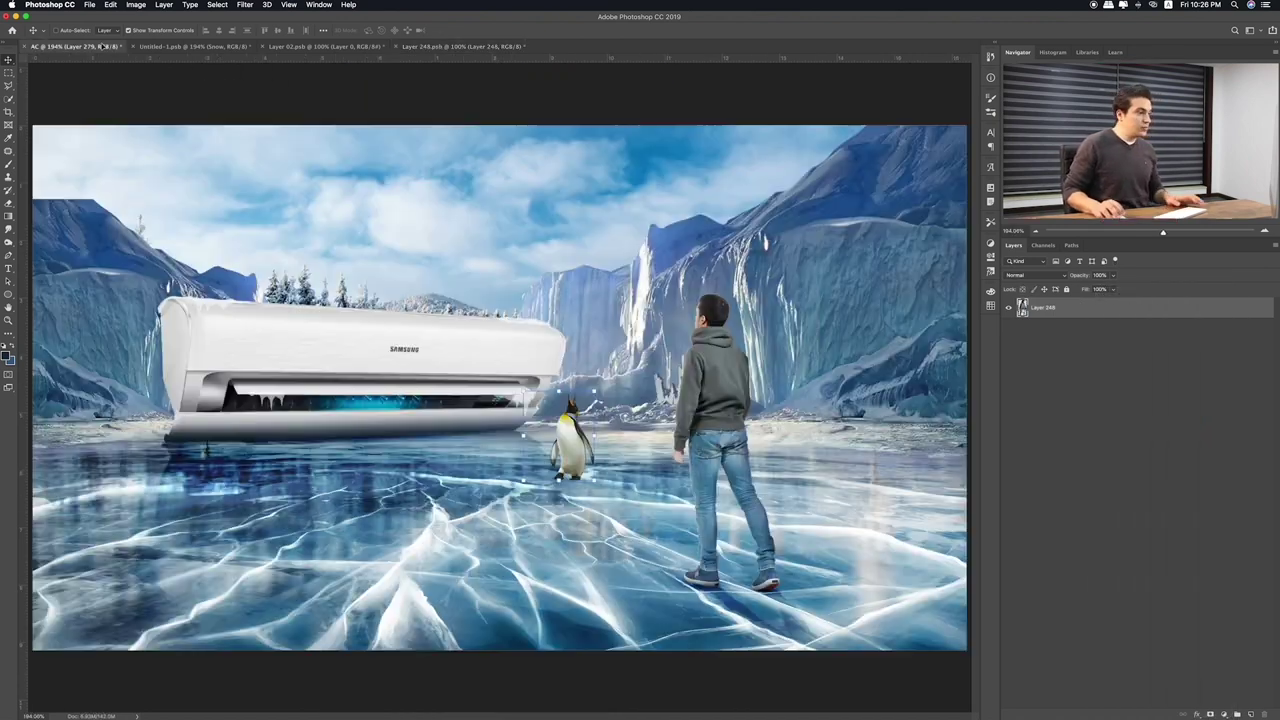
# Scale the second penguin down and place it in the left foreground
pyautogui.hotkey('ctrl', 't')
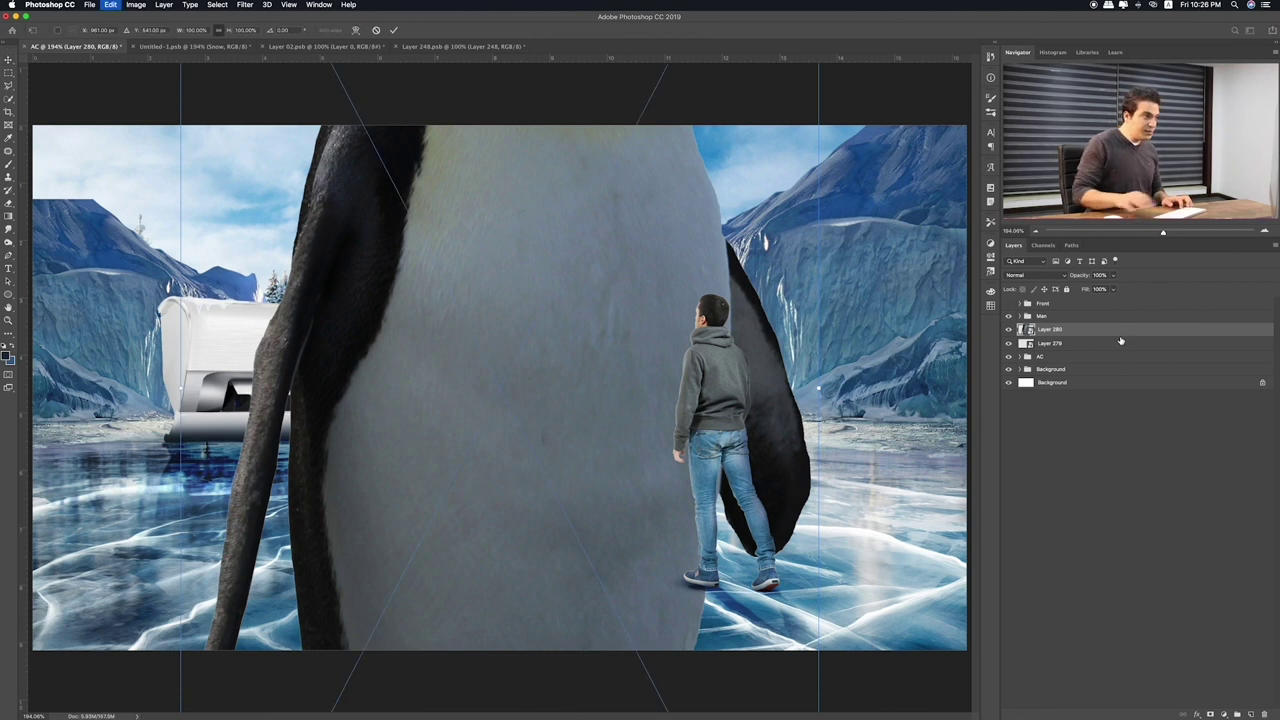
pyautogui.hotkey('ctrl', '0')
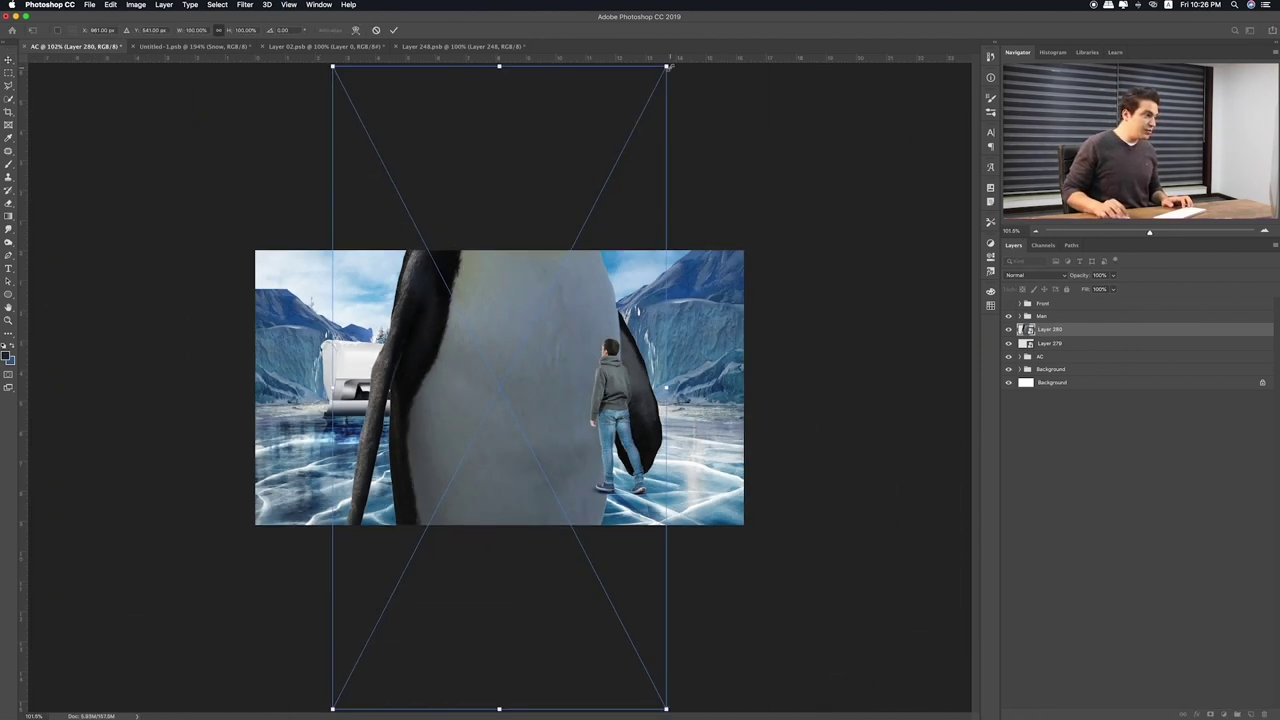
pyautogui.moveTo(667, 66); pyautogui.dragTo(436, 527)
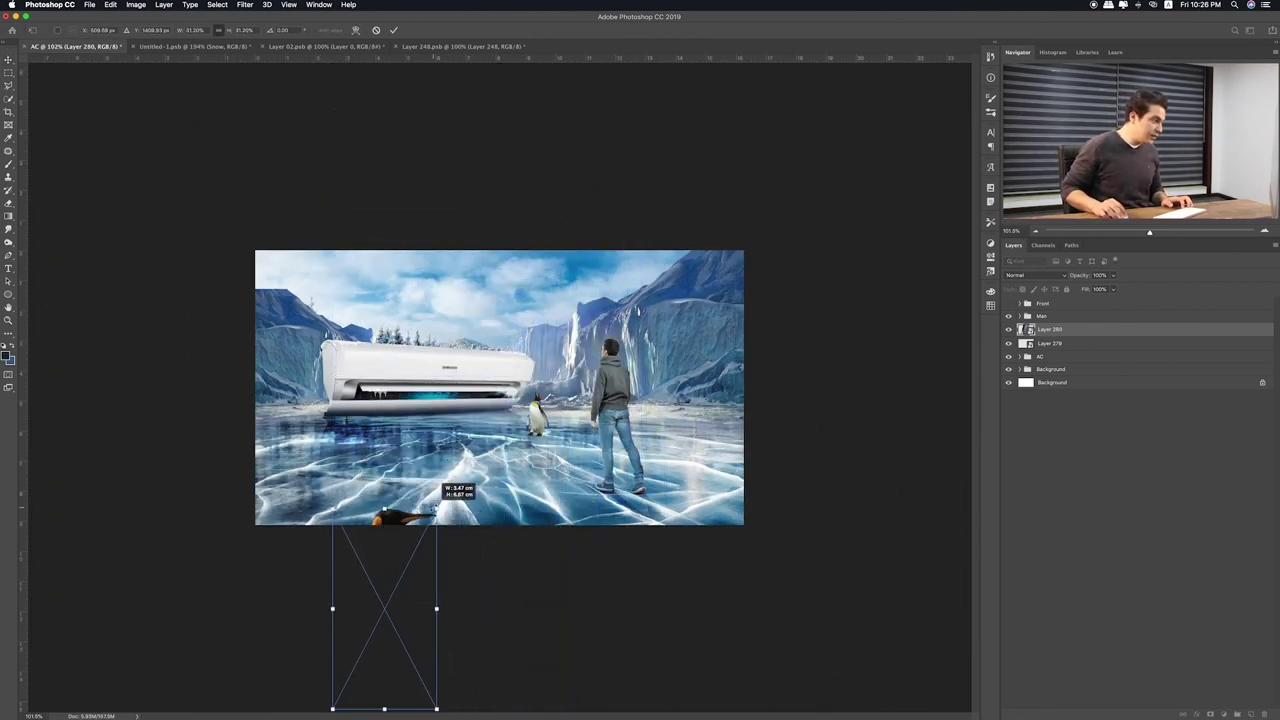
pyautogui.moveTo(405, 620); pyautogui.dragTo(392, 470)
pyautogui.press('Return')
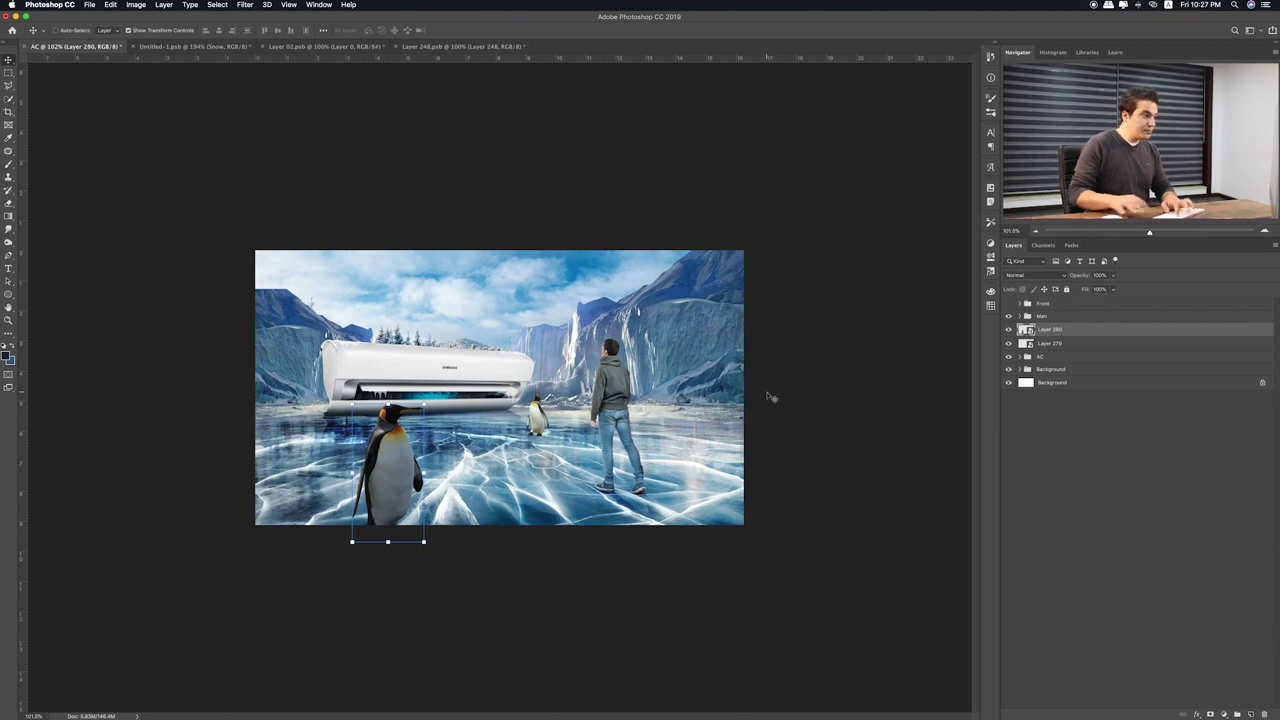
pyautogui.press('super+0')
# Transform the foreground penguin to sit slightly lower on the ice
pyautogui.press('super+t')
pyautogui.moveTo(316, 508)
pyautogui.mouseDown()
pyautogui.moveTo(319, 541)
pyautogui.moveTo(340, 541)
pyautogui.mouseUp()
pyautogui.press('Return')
# Group the foreground penguin with Layer 279 and rename the group P
pyautogui.keyDown('shift'); pyautogui.click(1081, 344); pyautogui.keyUp('shift')
pyautogui.press('super+g')
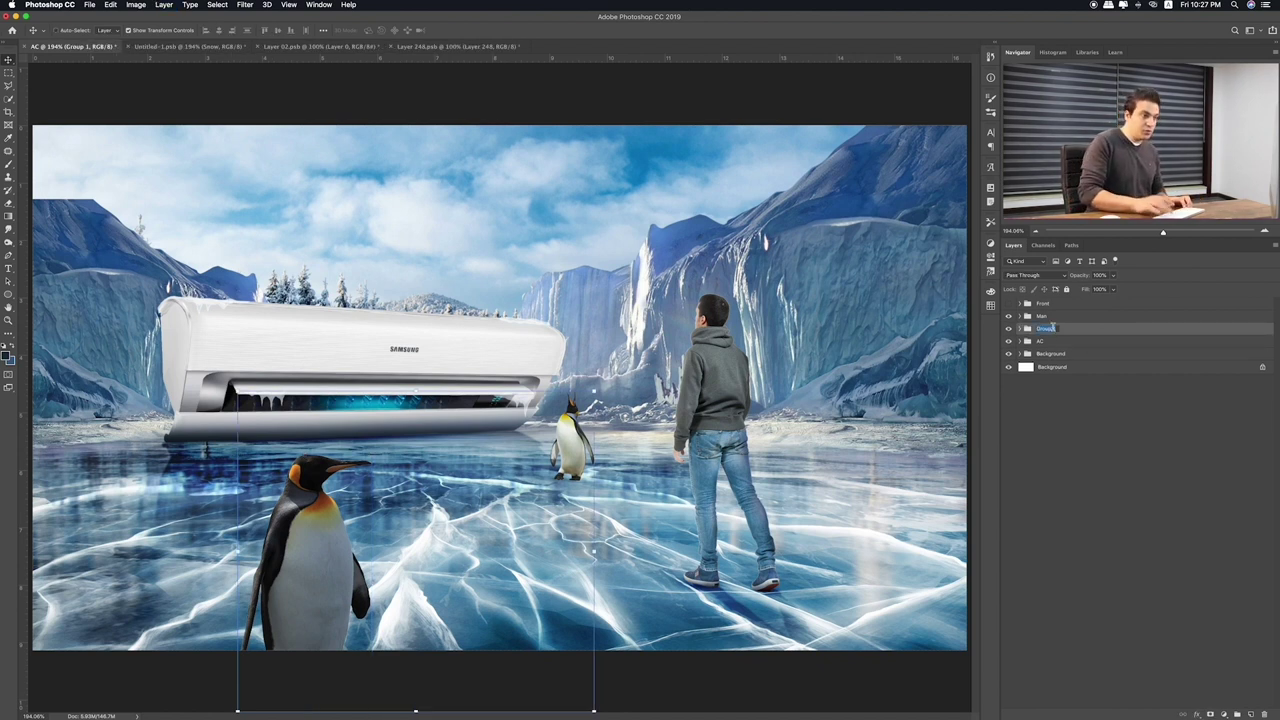
pyautogui.doubleClick(1045, 329)
pyautogui.write('H')
pyautogui.press('Return')
# Show the Front group and shrink its ice-rock Layer 5 toward the bottom-left
pyautogui.click(1010, 303)
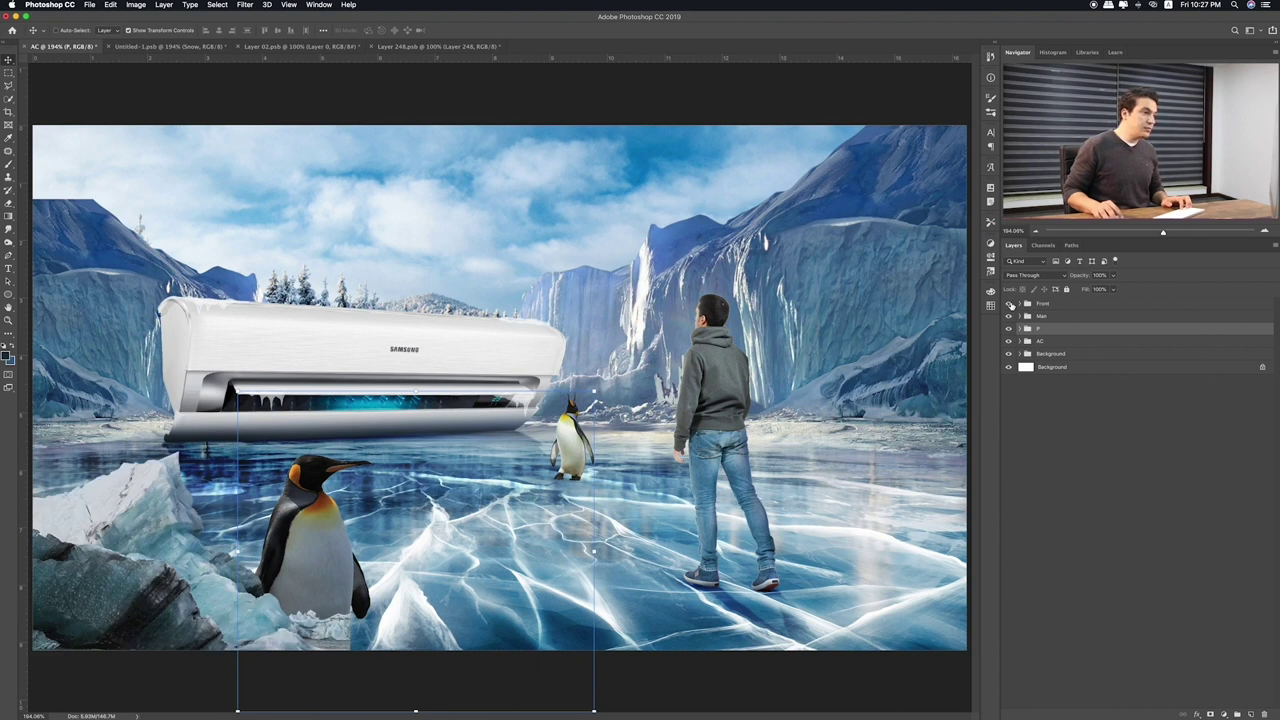
pyautogui.click(1015, 305)
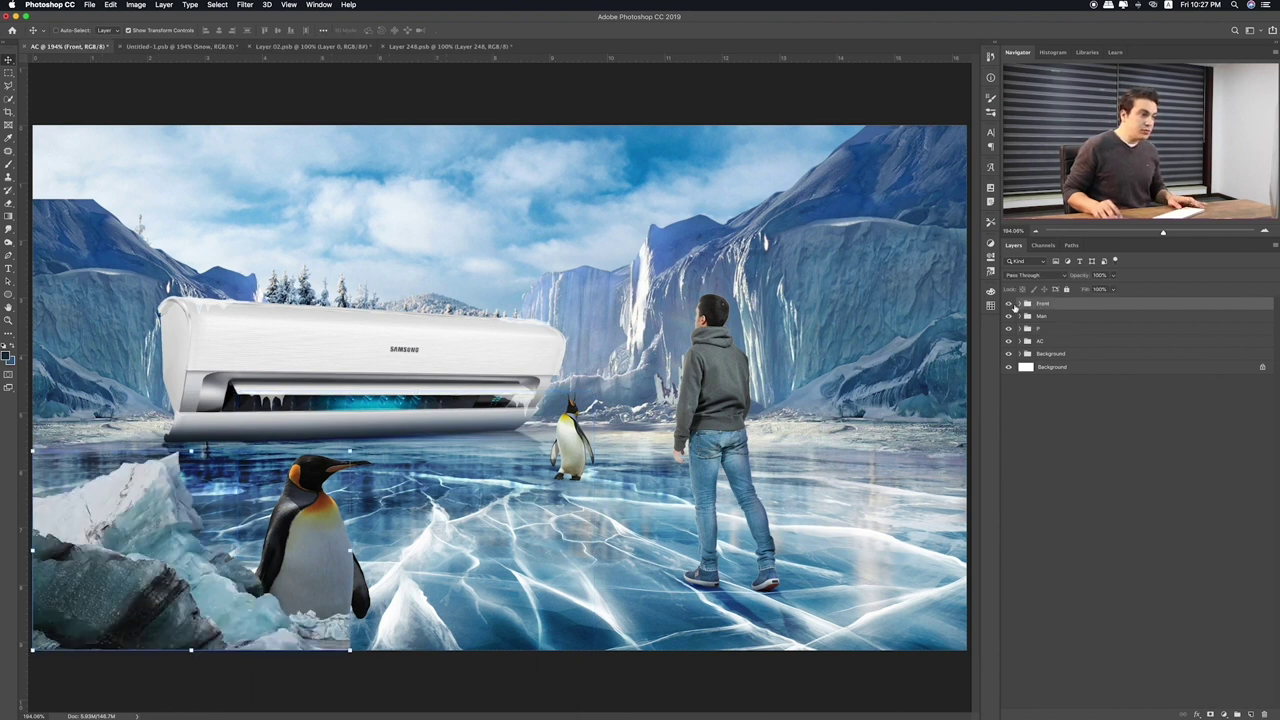
pyautogui.click(1020, 305)
pyautogui.click(1055, 317)
pyautogui.hotkey('ctrl', 't')
pyautogui.moveTo(349, 451); pyautogui.dragTo(272, 500)
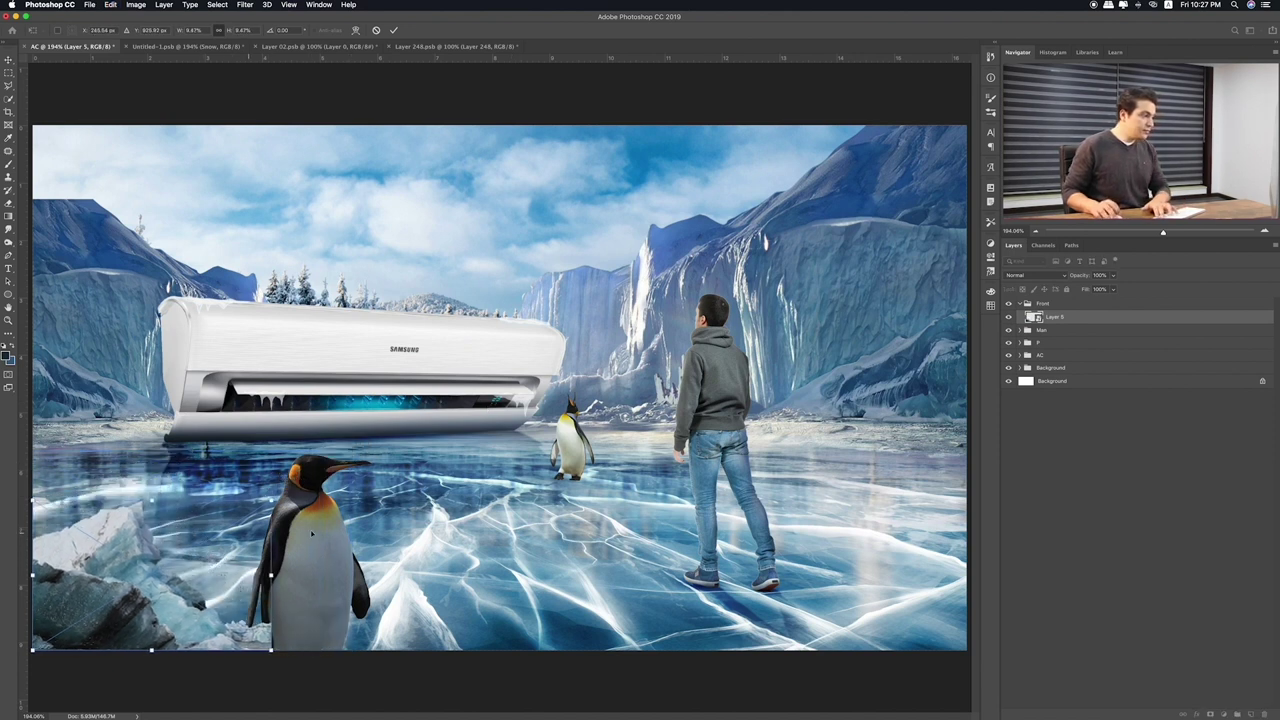
pyautogui.press('Return')
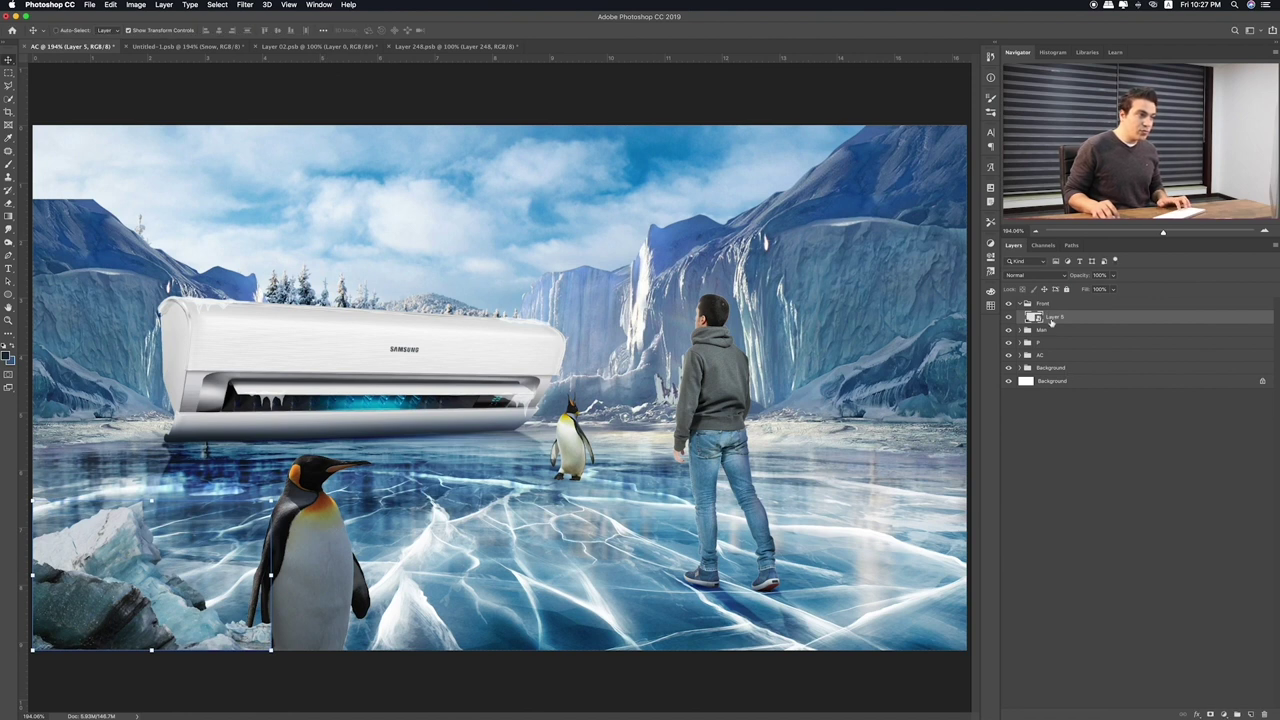
# Move the foreground penguin, Layer 280 in group P, slightly right
pyautogui.click(1036, 344)
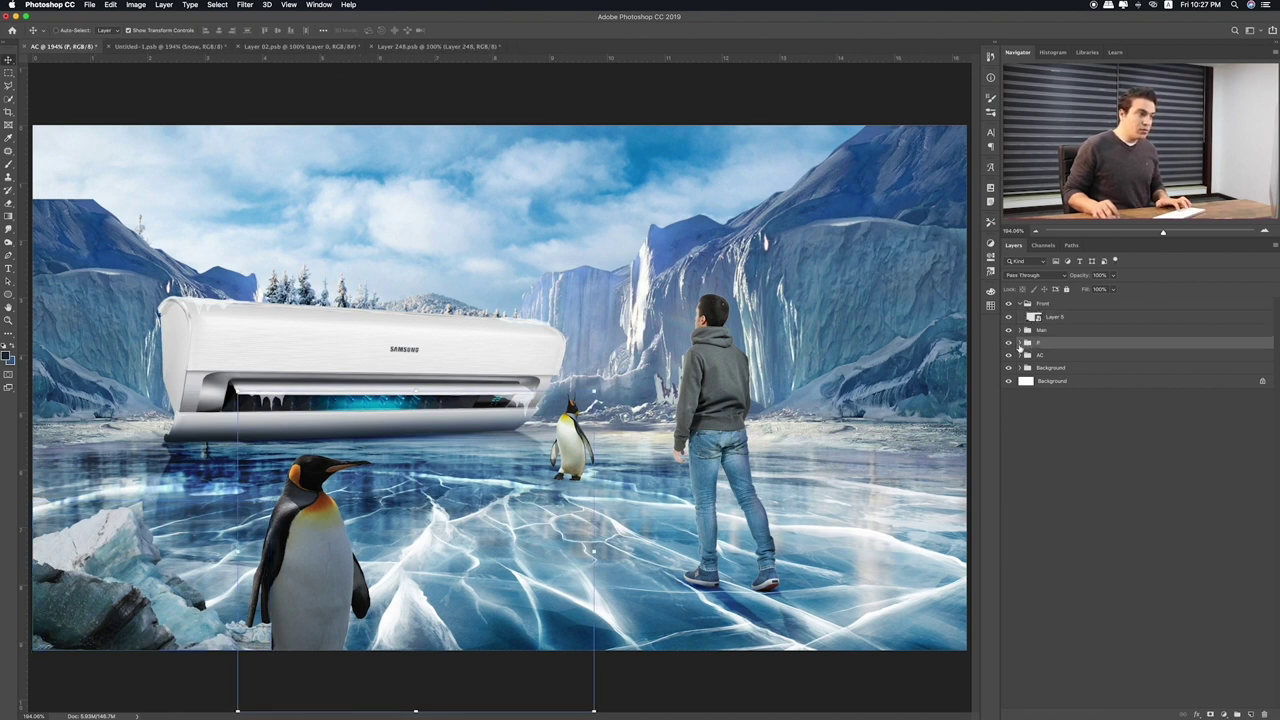
pyautogui.click(1020, 344)
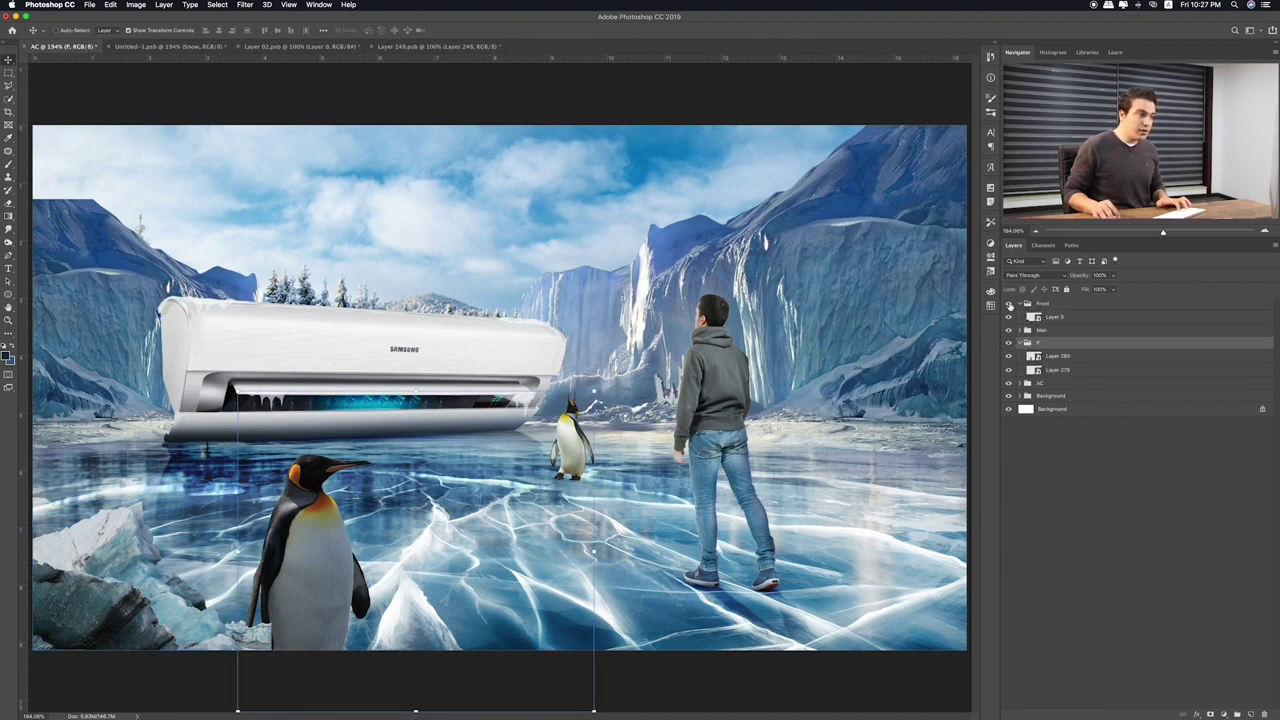
pyautogui.click(1045, 358)
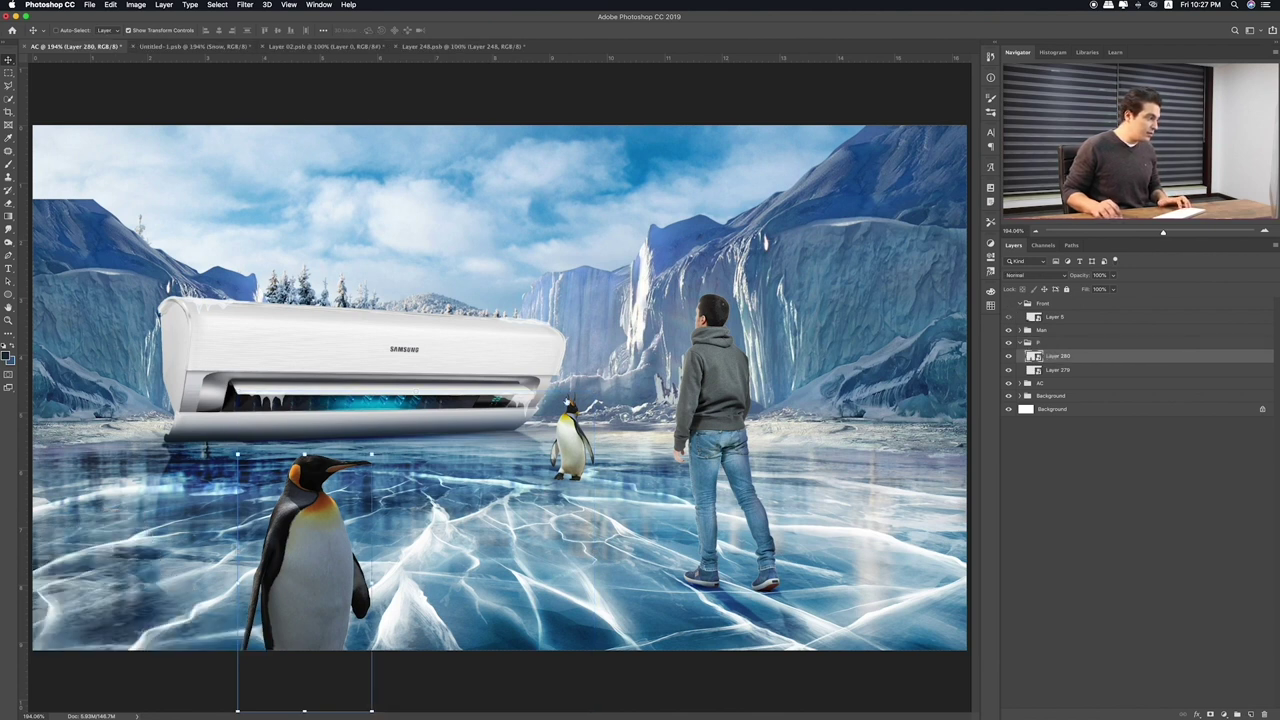
pyautogui.moveTo(287, 565); pyautogui.dragTo(314, 565)
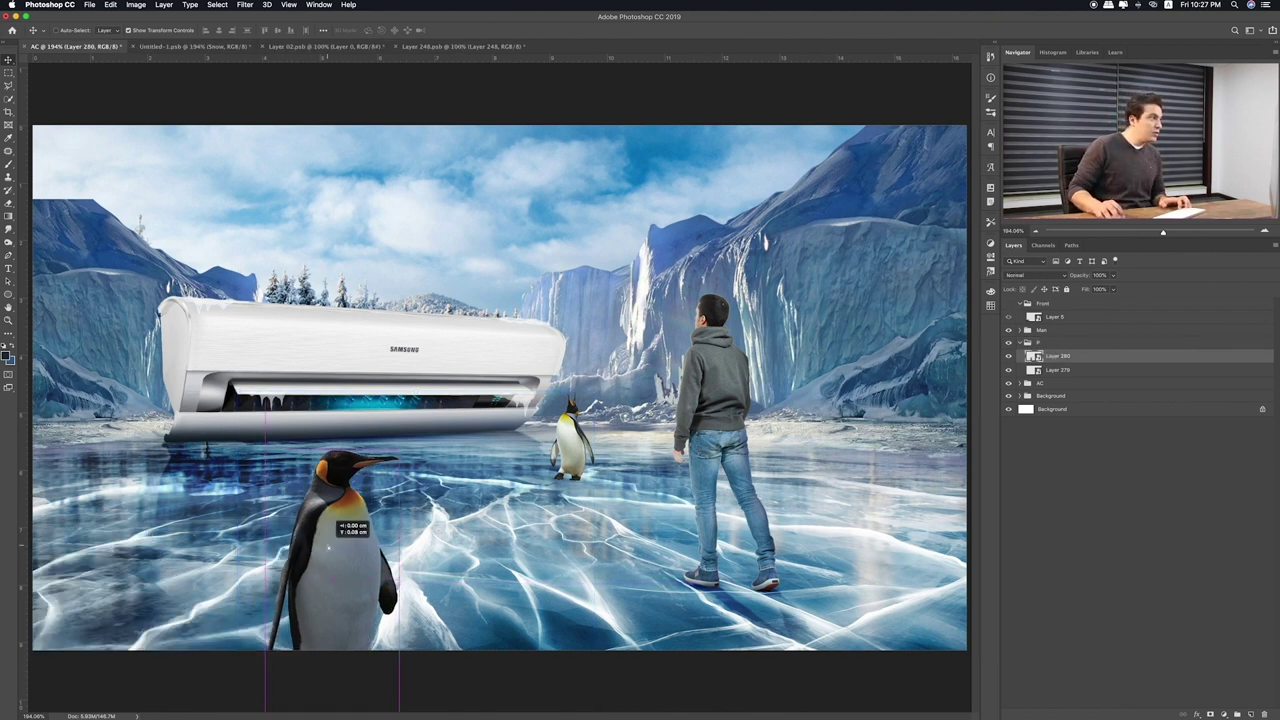
# Apply a Motion Blur smart filter at angle 0 and distance 10 to the penguin
pyautogui.click(245, 5)
pyautogui.click(417, 184)
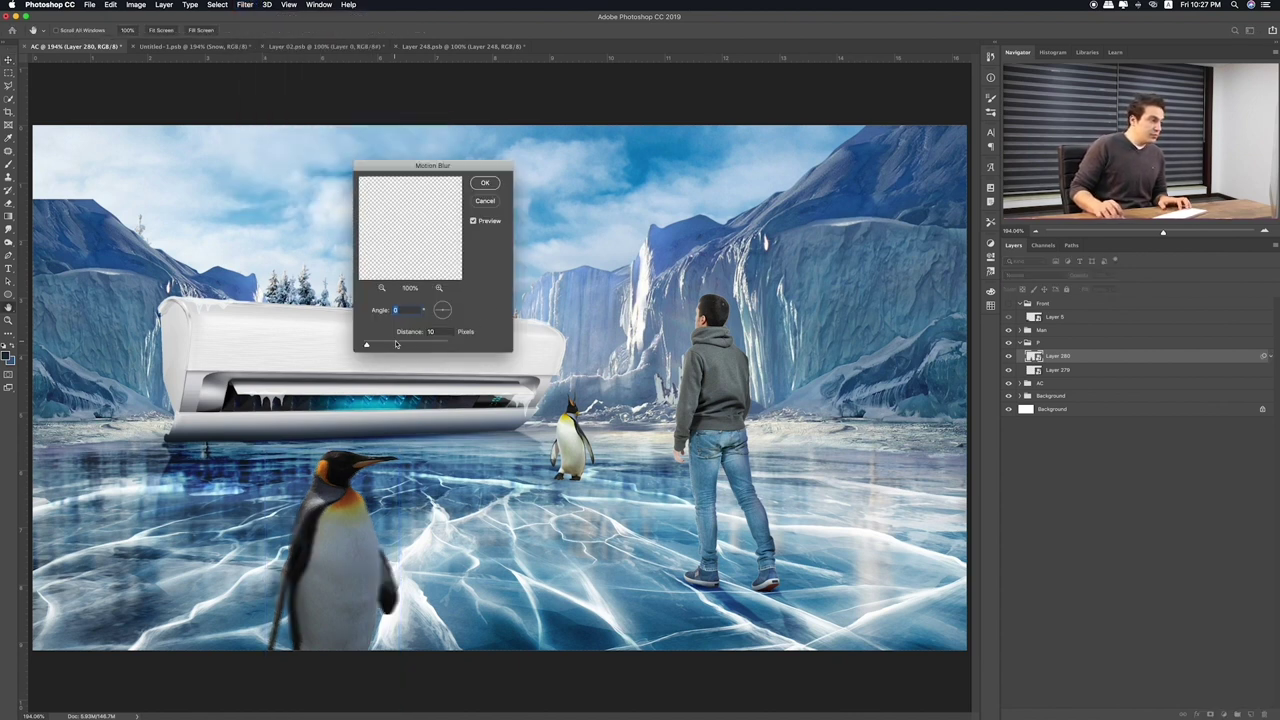
pyautogui.press('Return')
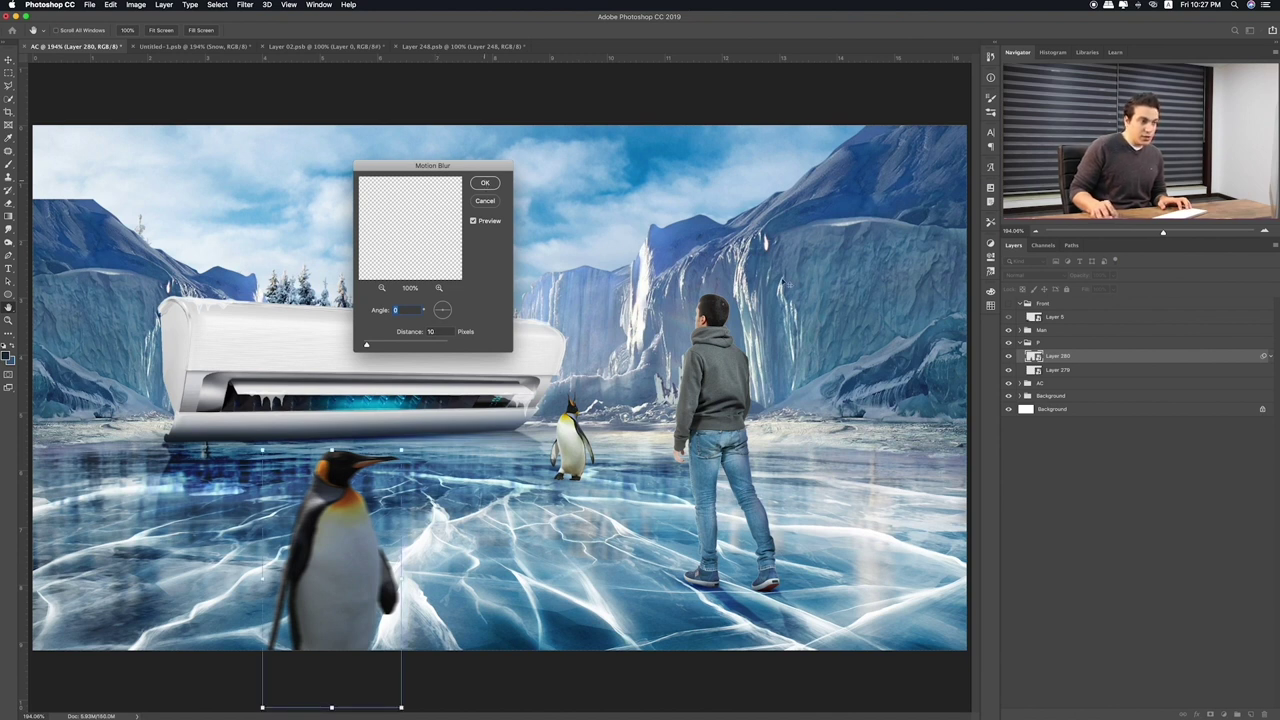
# Select the smart filter mask with the Brush tool and zoom in for painting
pyautogui.click(1050, 368)
pyautogui.press('b')
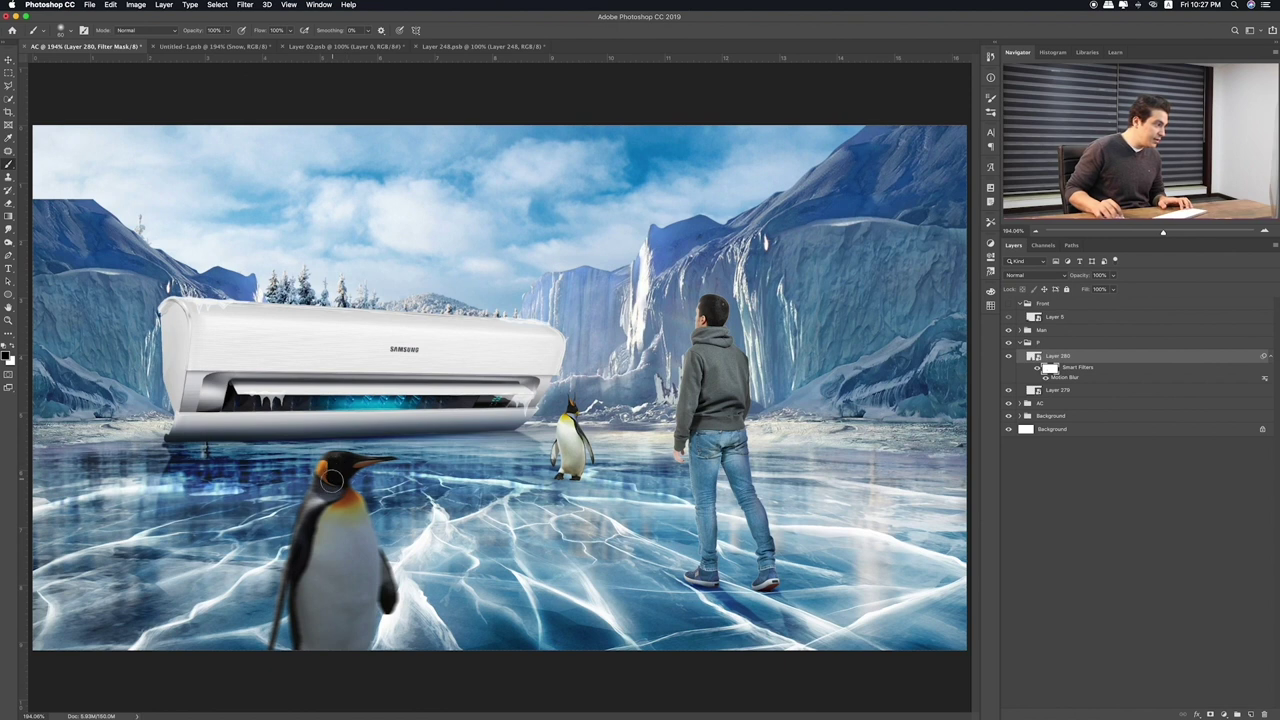
pyautogui.scroll(3, 336, 521)
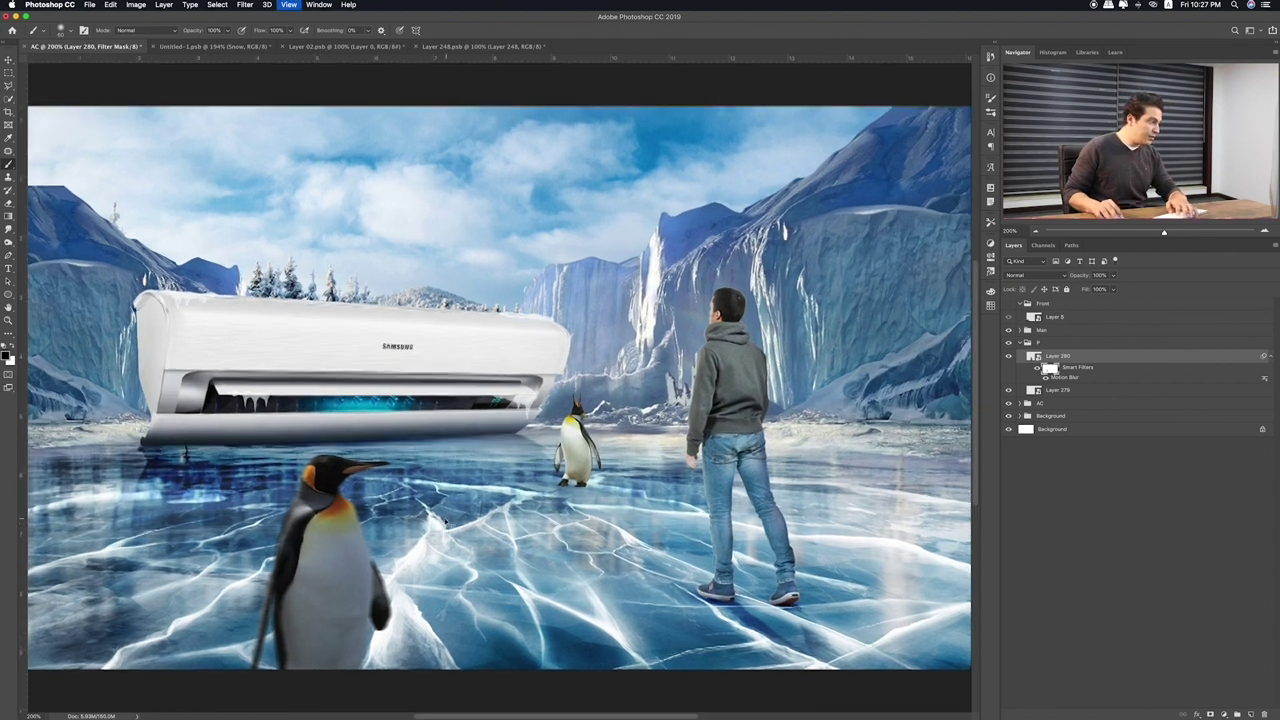
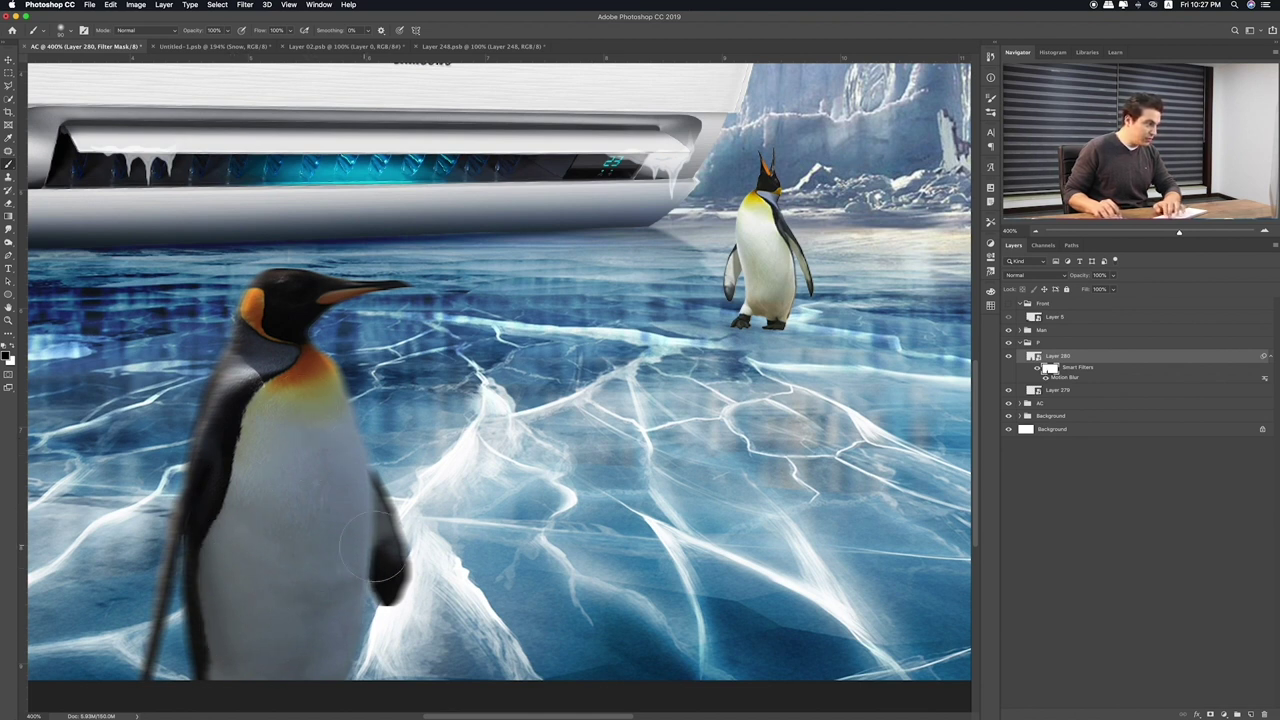
# Set the brush opacity to 30% for the front penguin's mask and fit the composition on screen
pyautogui.moveTo(305, 532); pyautogui.dragTo(379, 480)
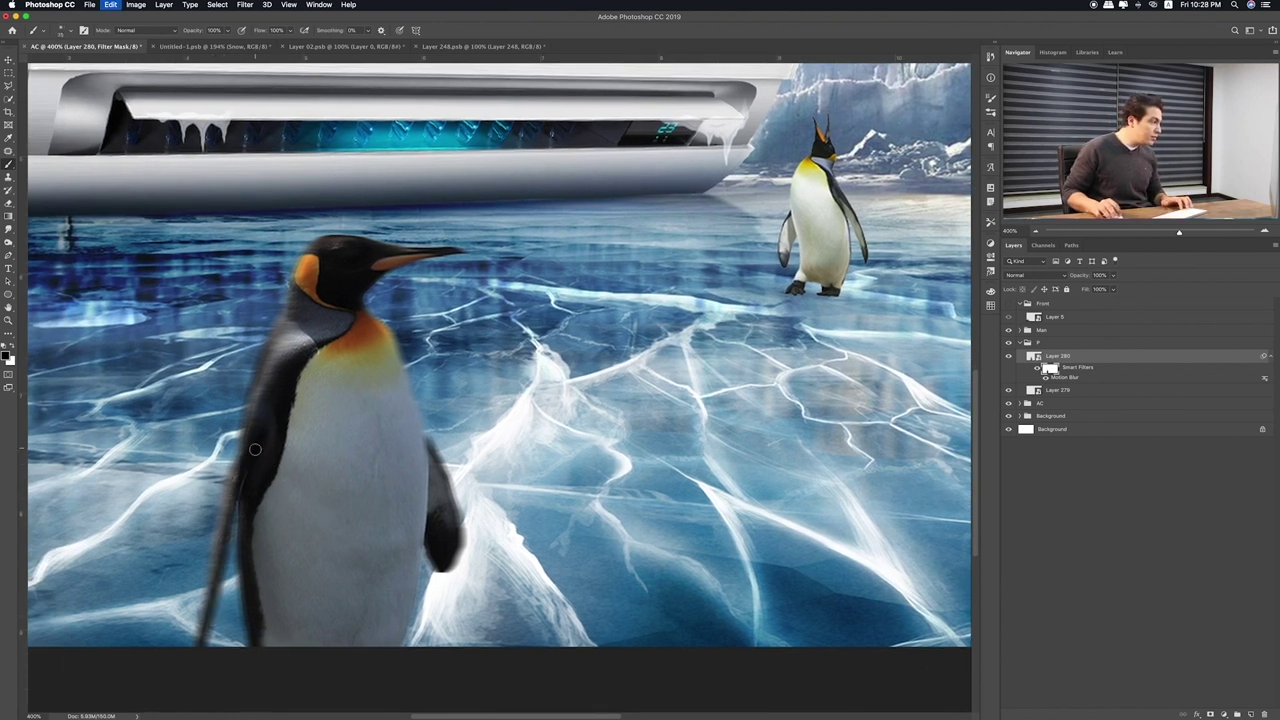
pyautogui.scroll(2, 338, 460)
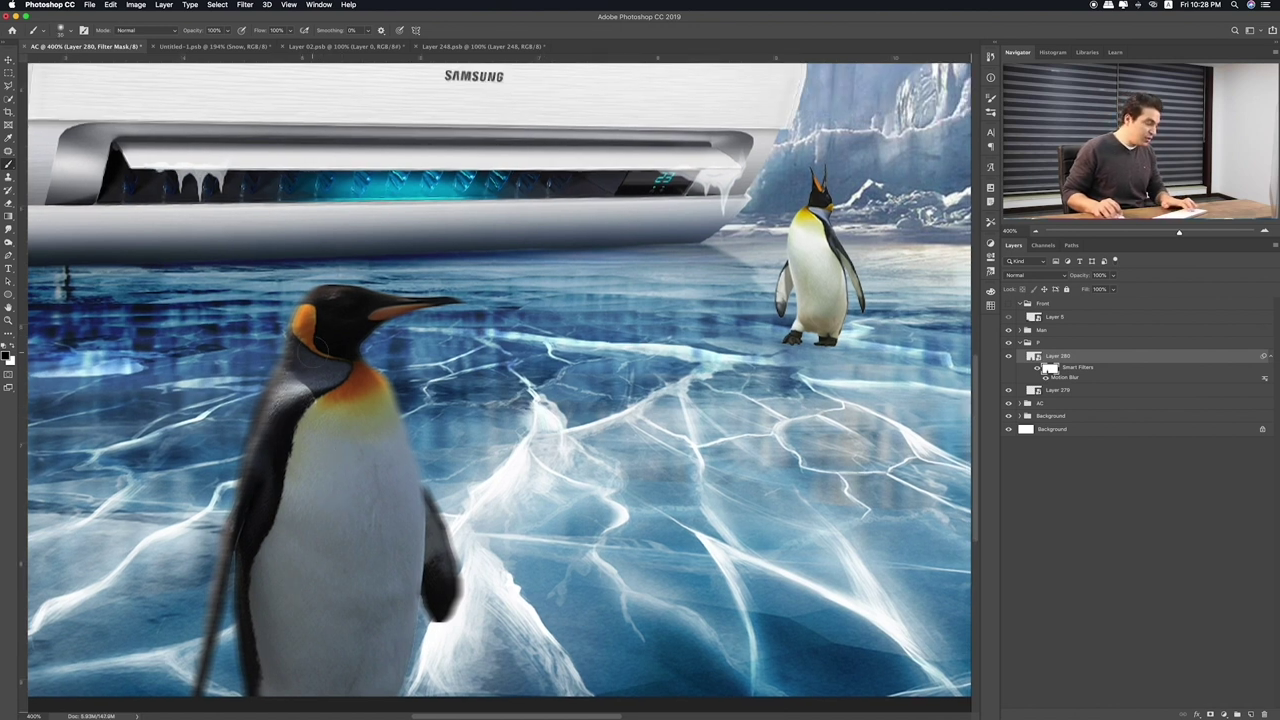
pyautogui.press('3')
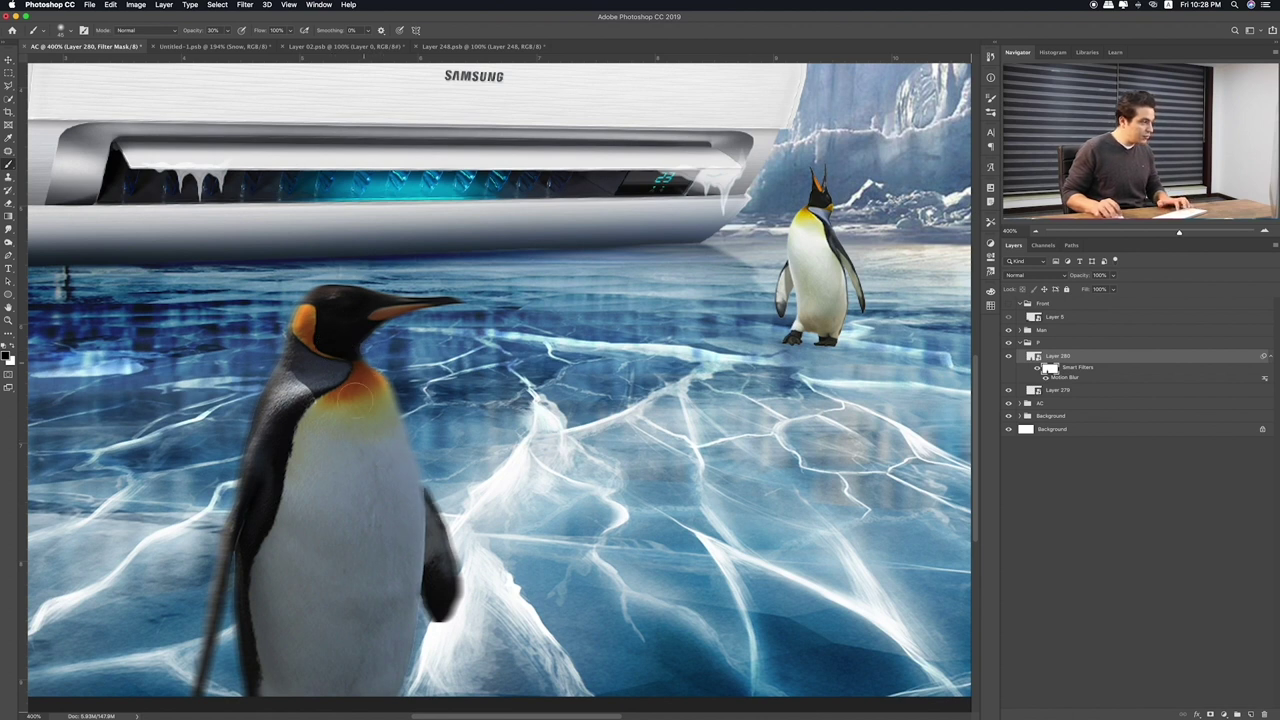
pyautogui.hotkey('ctrl', '0')
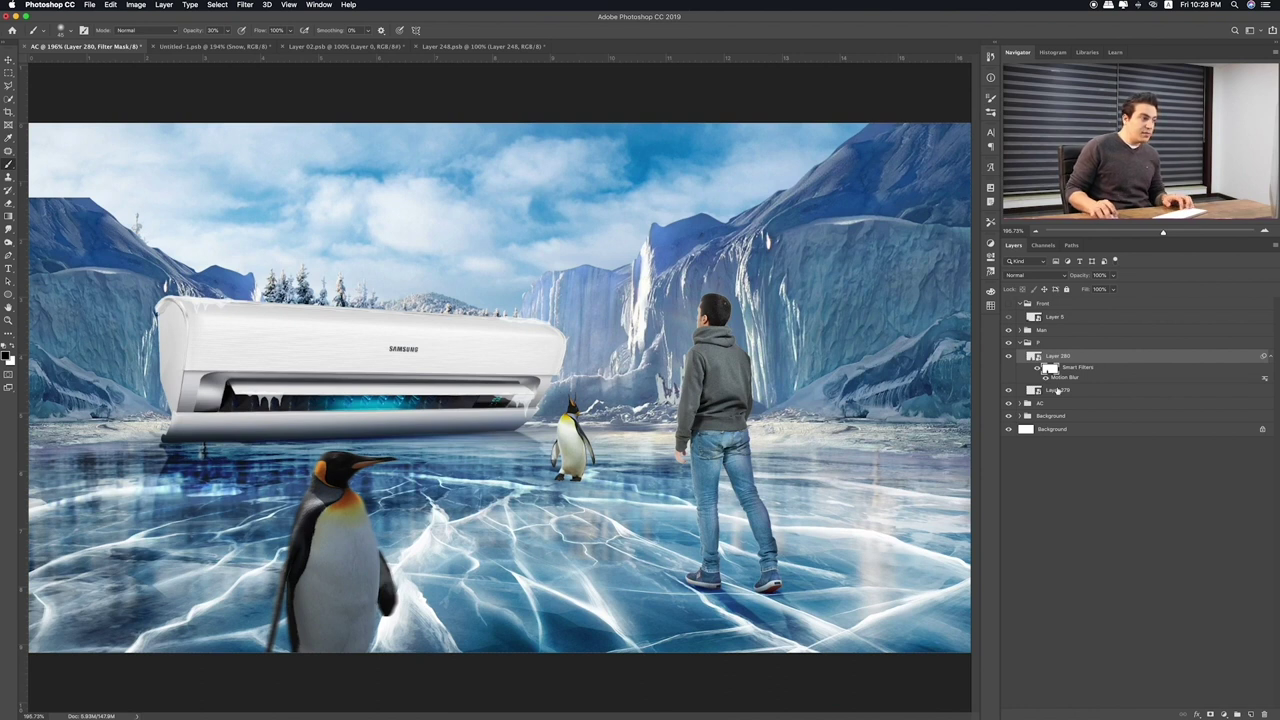
# Duplicate Layer 279 and group it with its copy, and put Layer 280 in its own group
pyautogui.click(1063, 391)
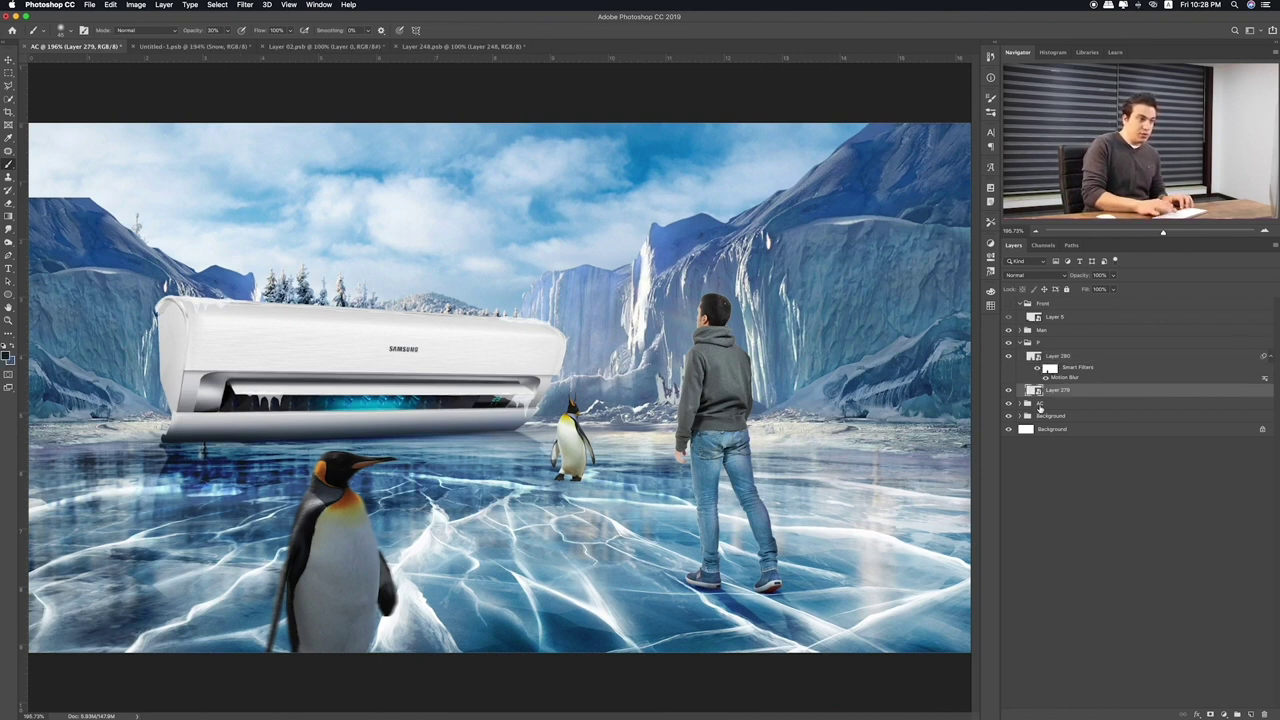
pyautogui.moveTo(1040, 407); pyautogui.dragTo(1040, 409)
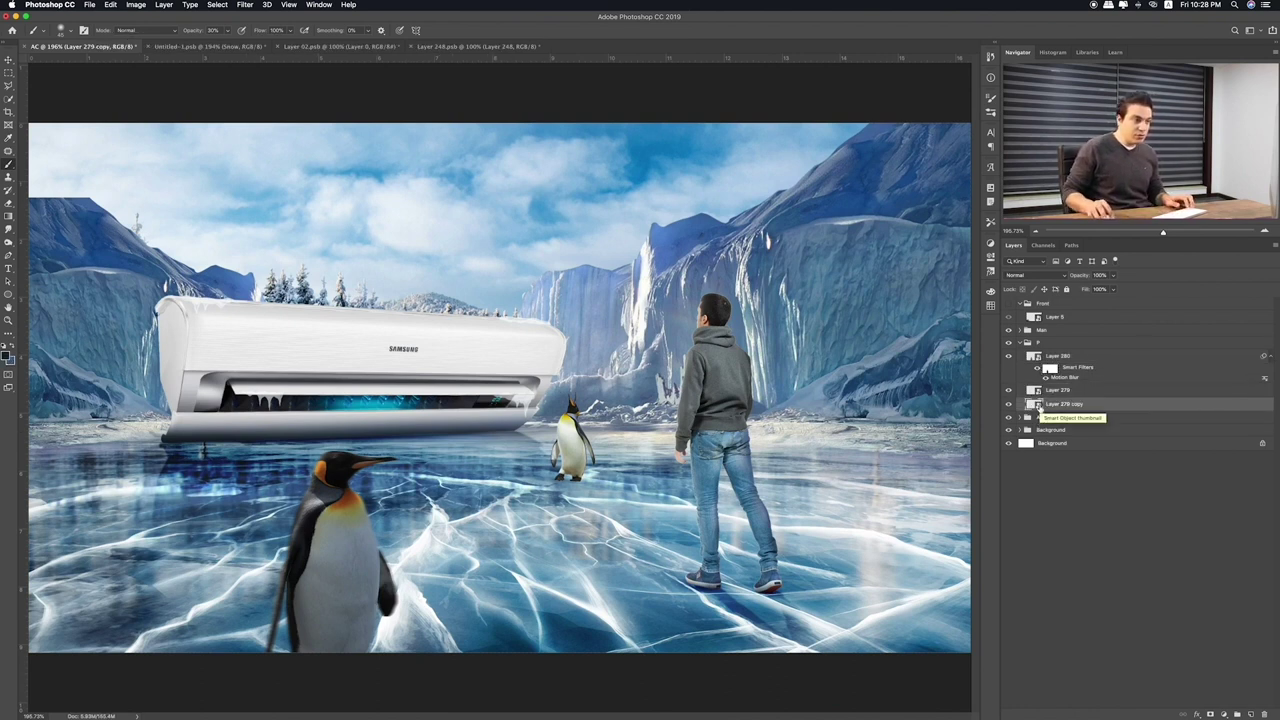
pyautogui.keyDown('shift'); pyautogui.click(1060, 390); pyautogui.keyUp('shift')
pyautogui.hotkey('ctrl', 'g')
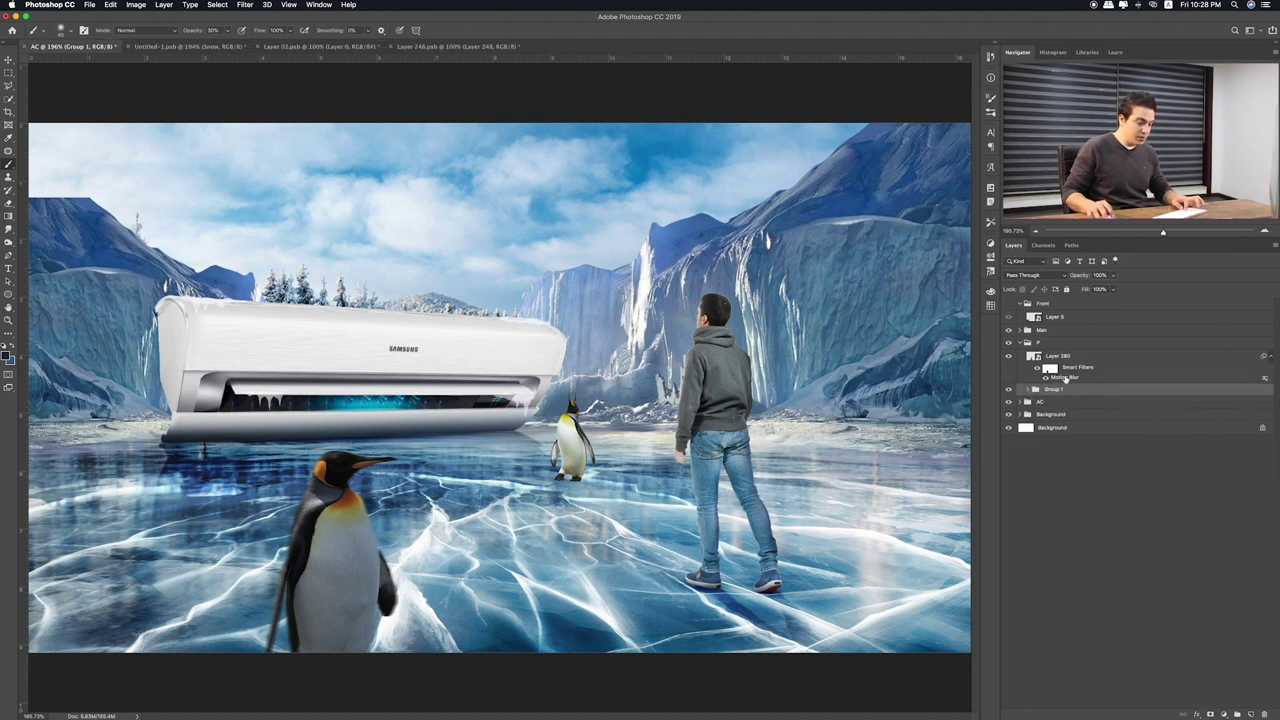
pyautogui.click(1075, 359)
pyautogui.hotkey('ctrl', 'g')
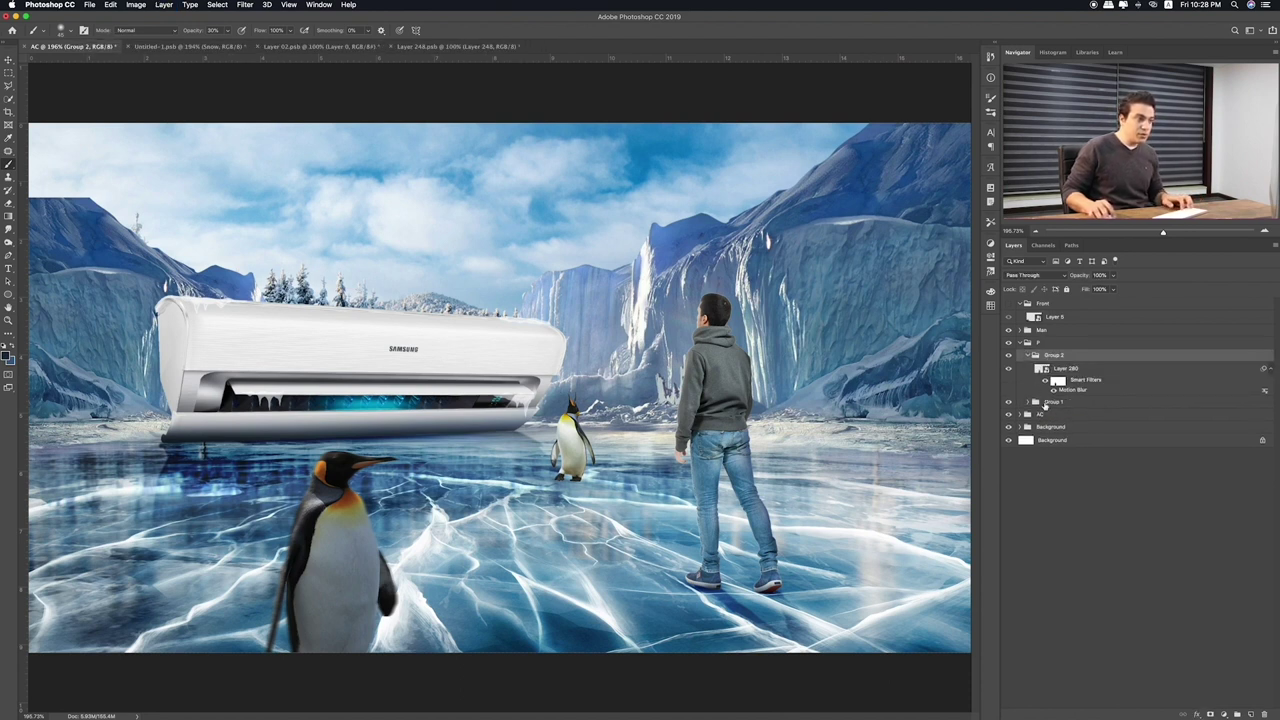
pyautogui.click(1033, 402)
pyautogui.click(1029, 402)
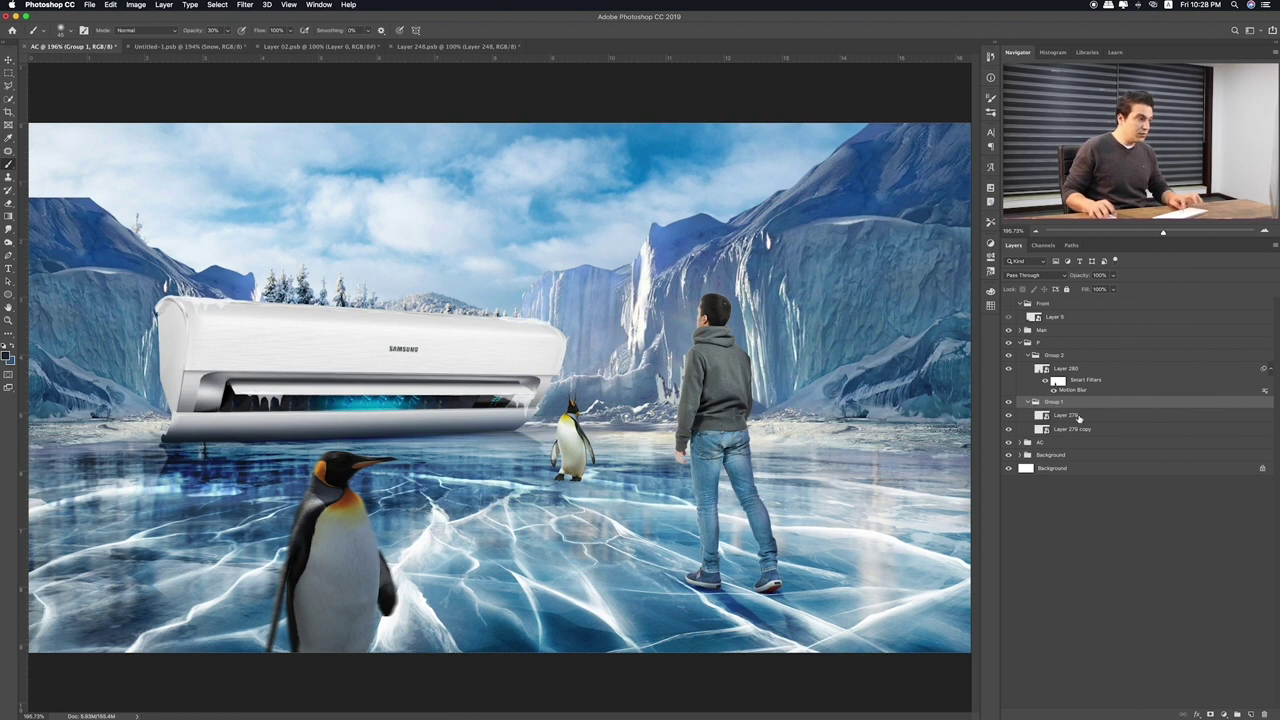
# Flip the Layer 279 copy down beneath the middle penguin's feet with Free Transform
pyautogui.hotkey('ctrl', 't')
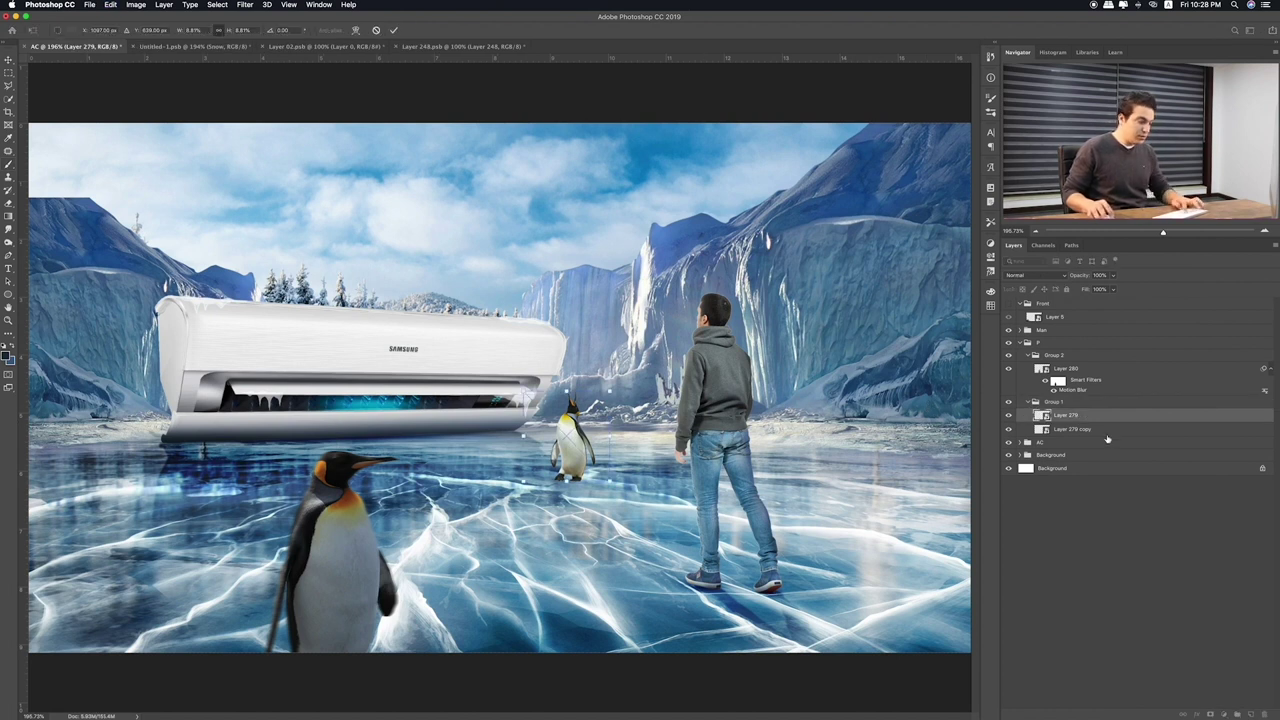
pyautogui.press('Return')
pyautogui.press('b')
pyautogui.click(1106, 430)
pyautogui.hotkey('ctrl', 't')
pyautogui.moveTo(566, 396)
pyautogui.mouseDown()
pyautogui.moveTo(570, 540)
pyautogui.moveTo(616, 523)
pyautogui.mouseUp()
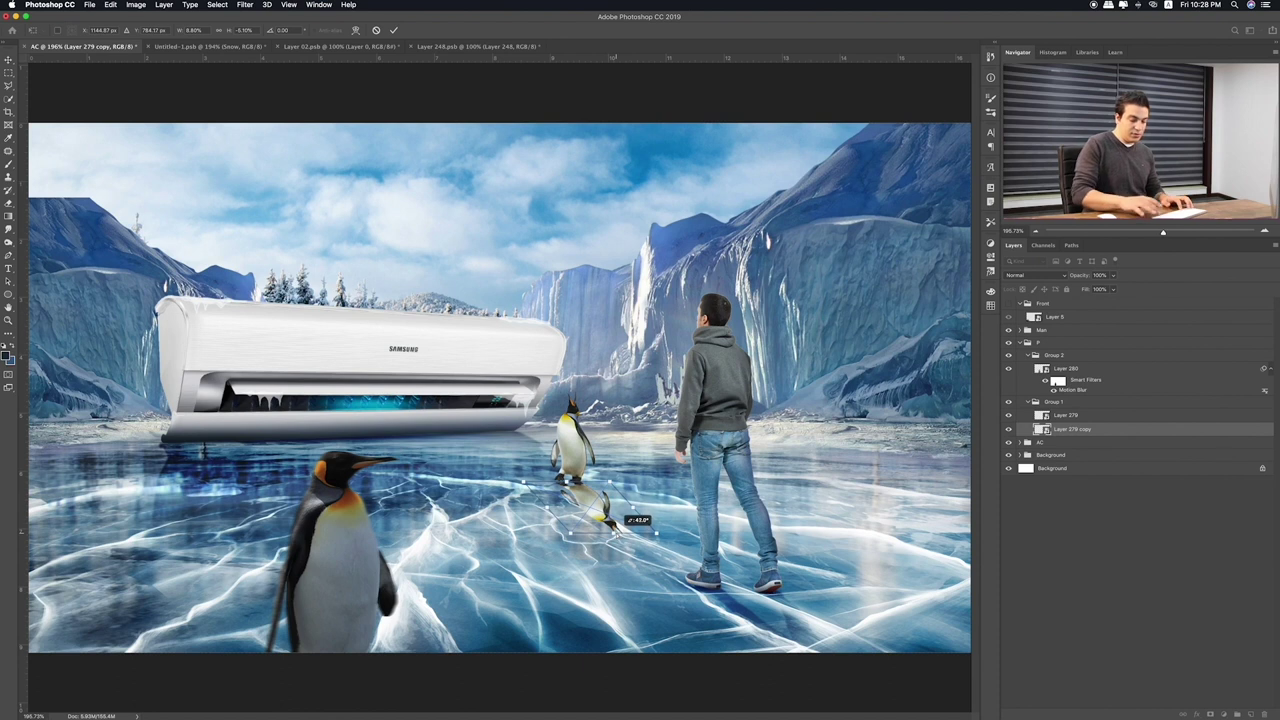
pyautogui.press('Return')
pyautogui.press('b')
pyautogui.press('super+plus')
pyautogui.press('super+plus')
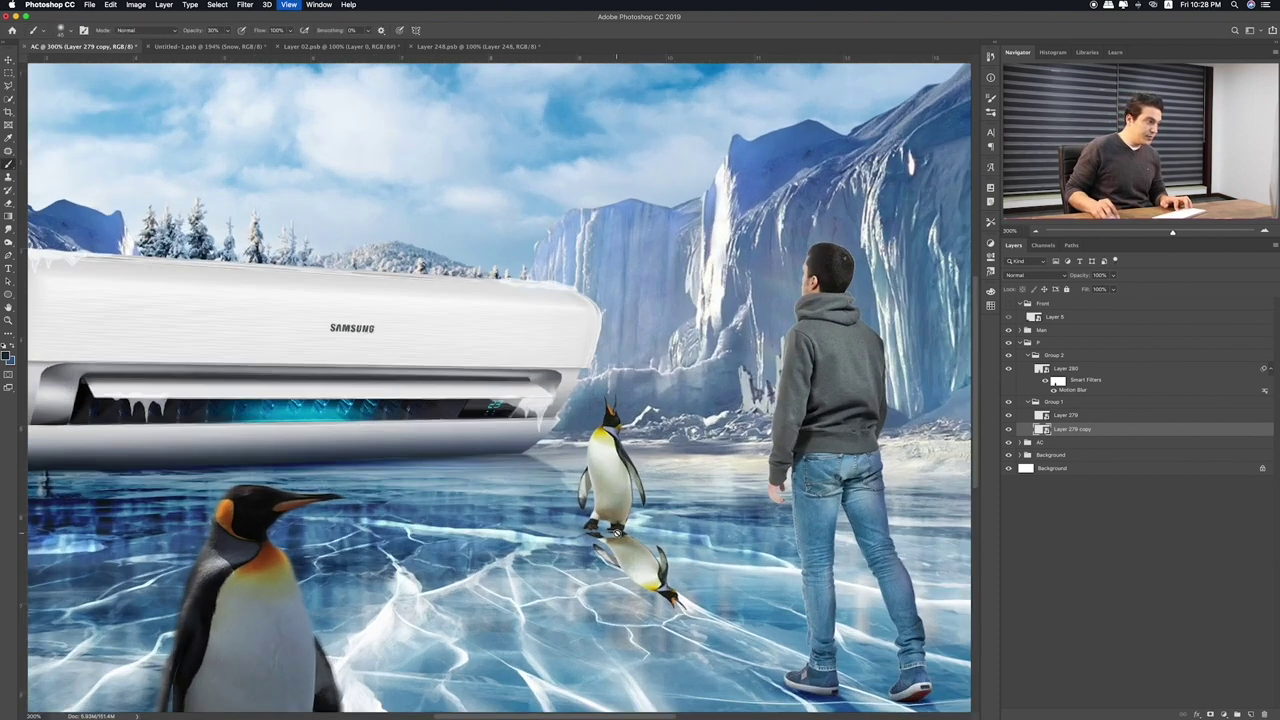
pyautogui.hscroll(5, 617, 533)
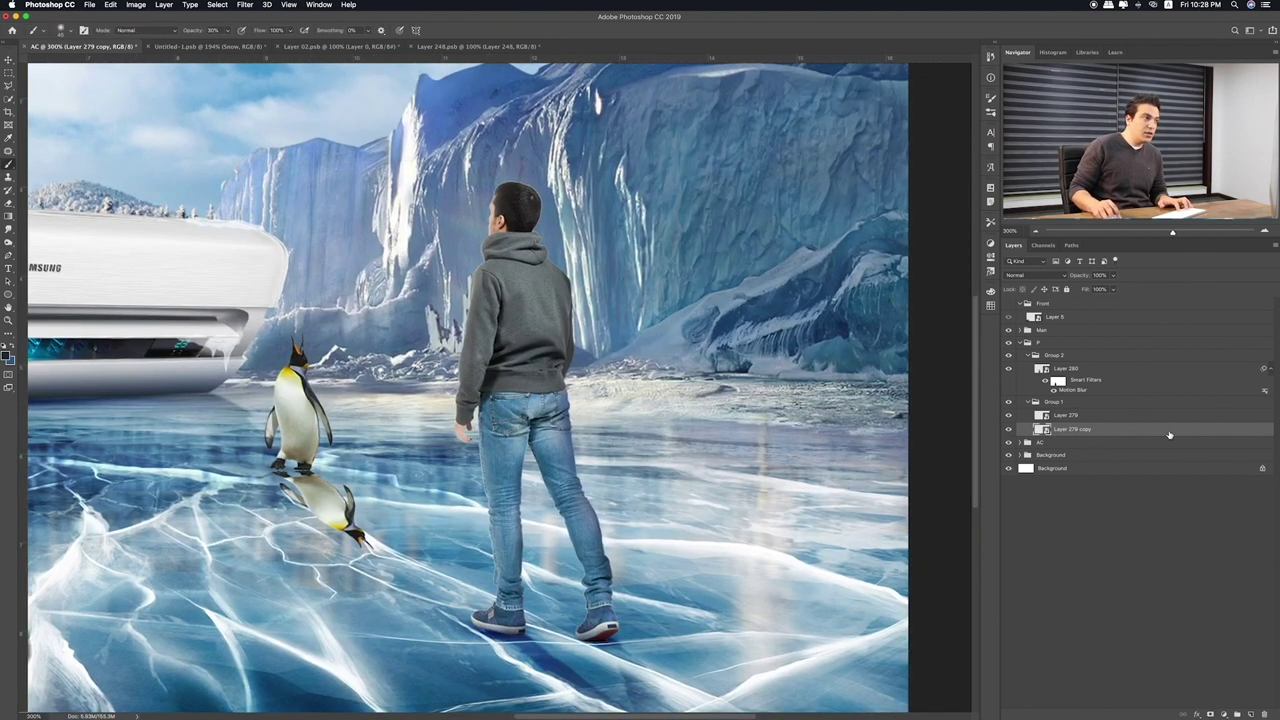
# Give Layer 279 copy a black Color Overlay and lower its opacity to 79%
pyautogui.doubleClick(1169, 434)
pyautogui.click(694, 185)
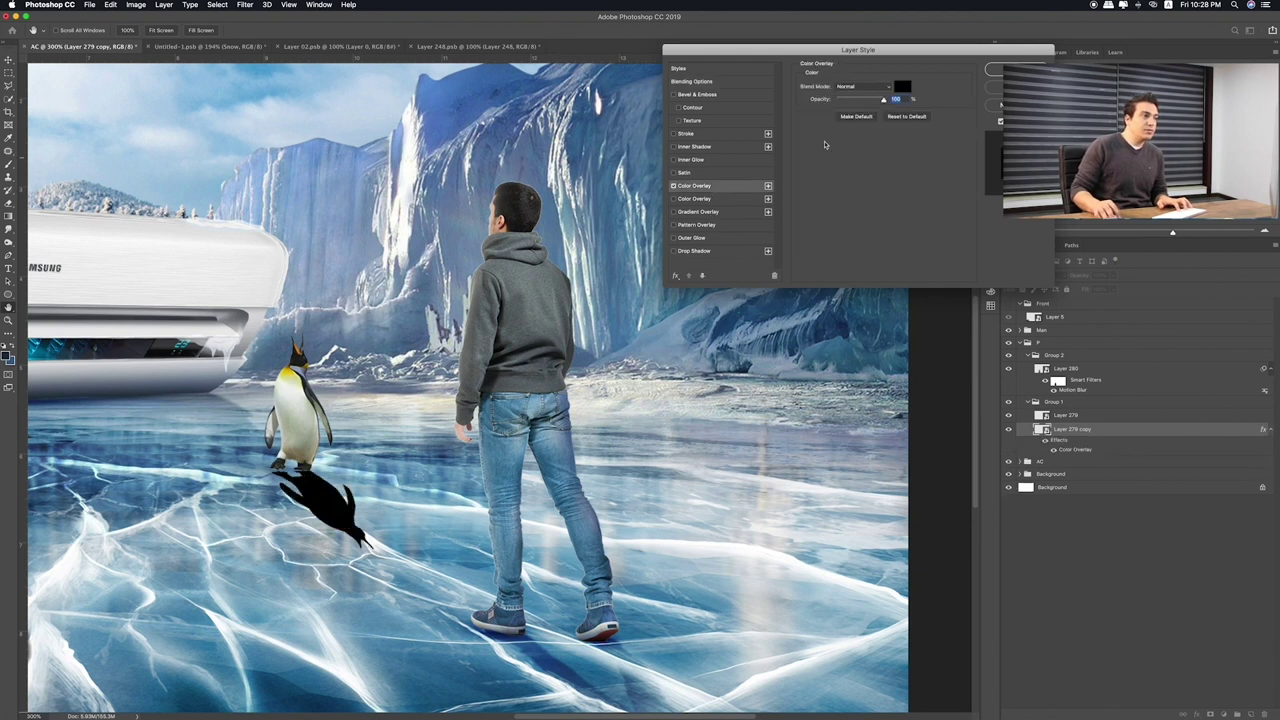
pyautogui.click(715, 200)
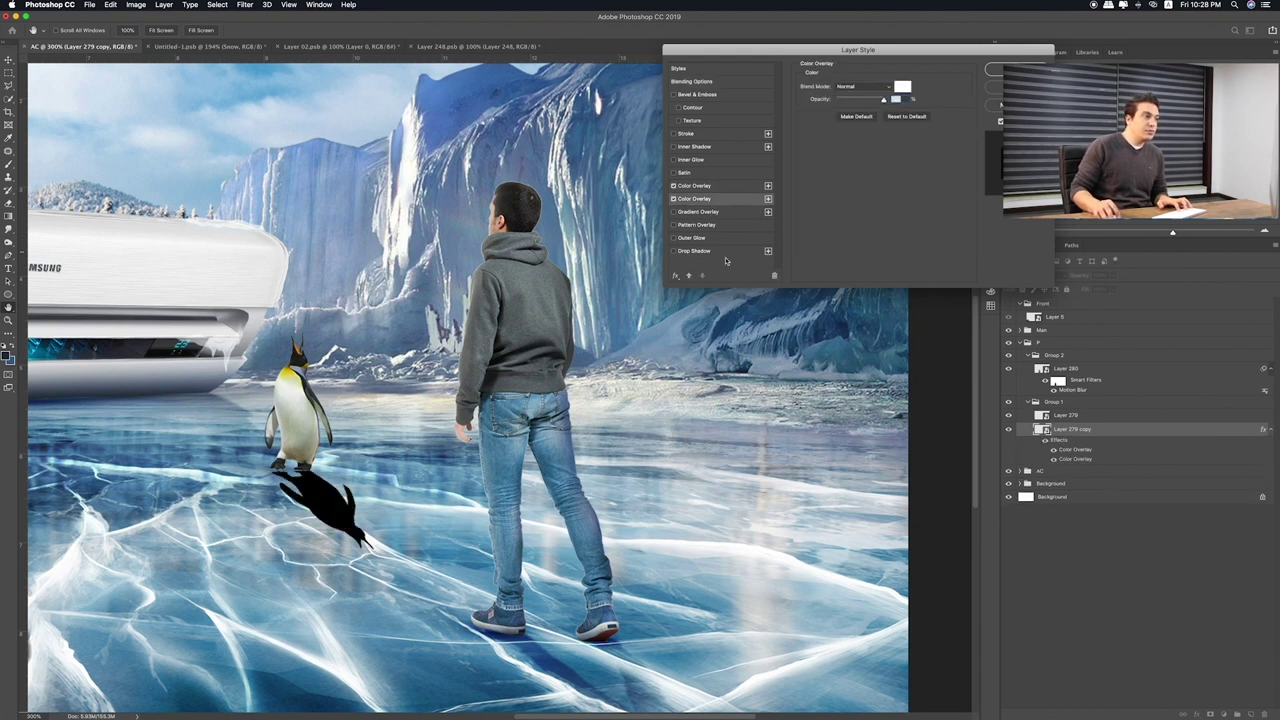
pyautogui.click(775, 277)
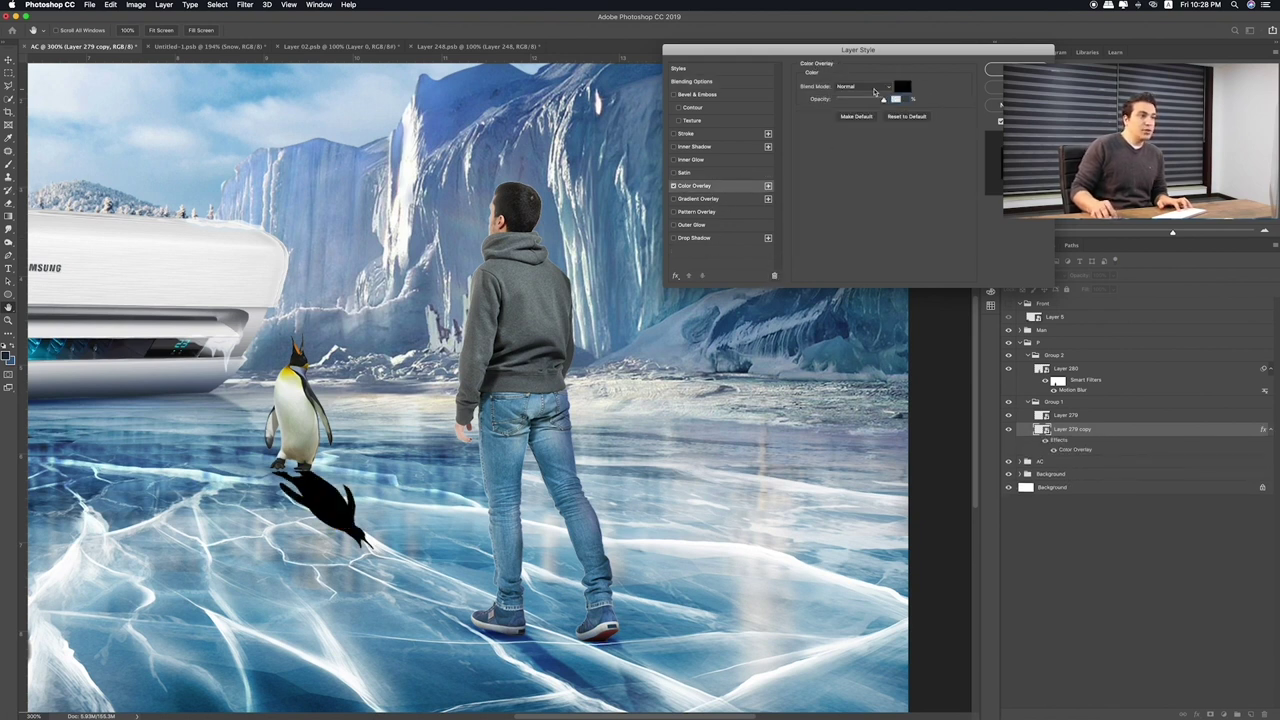
pyautogui.press('Return')
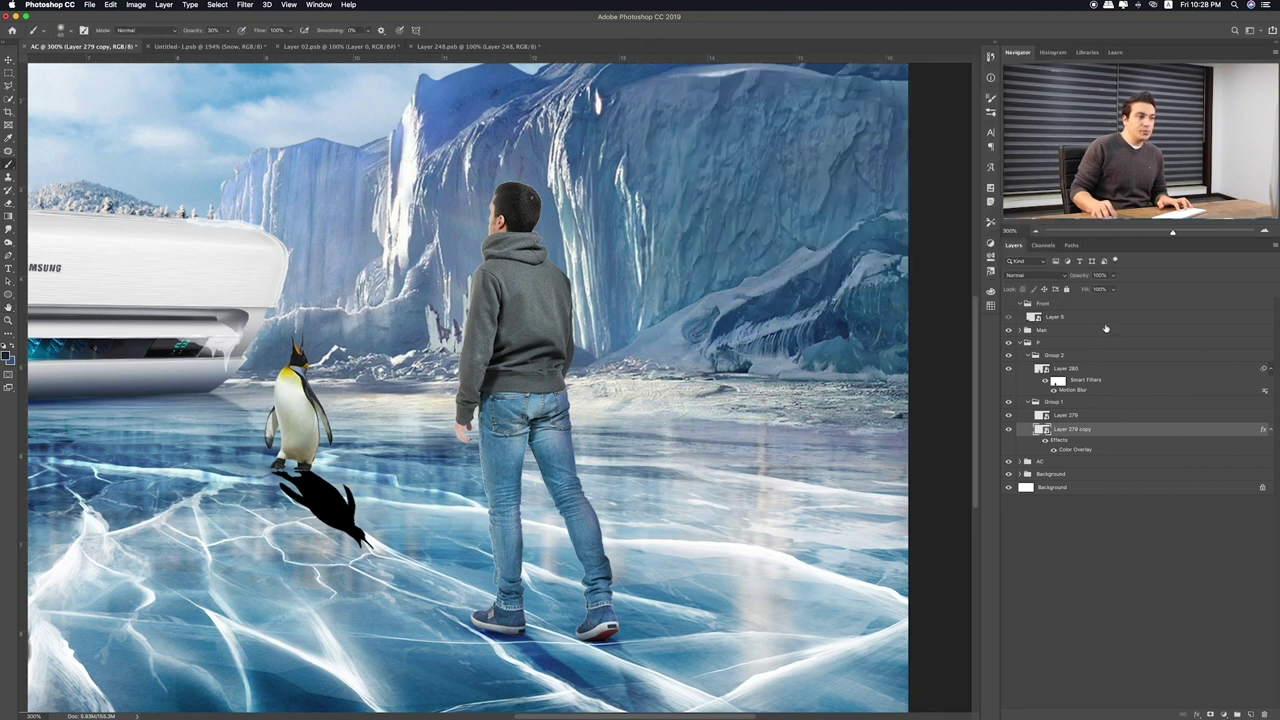
pyautogui.moveTo(1110, 289); pyautogui.dragTo(1103, 289)
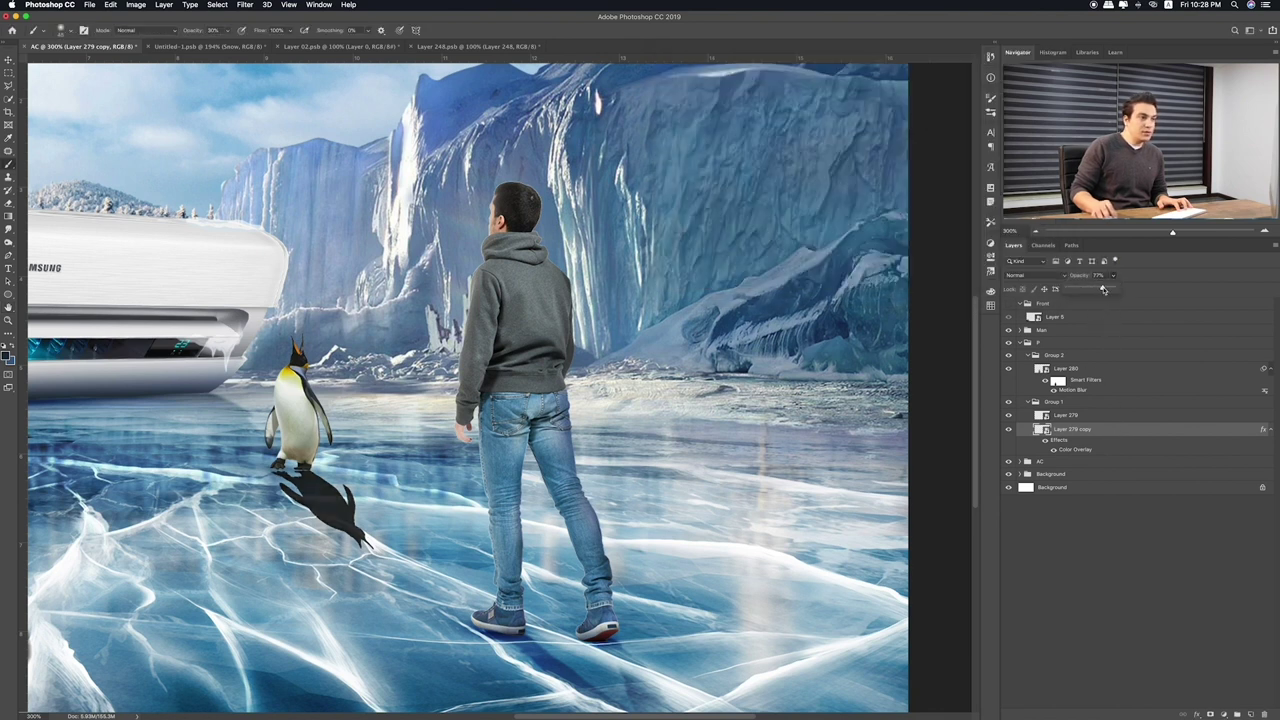
pyautogui.doubleClick(1076, 449)
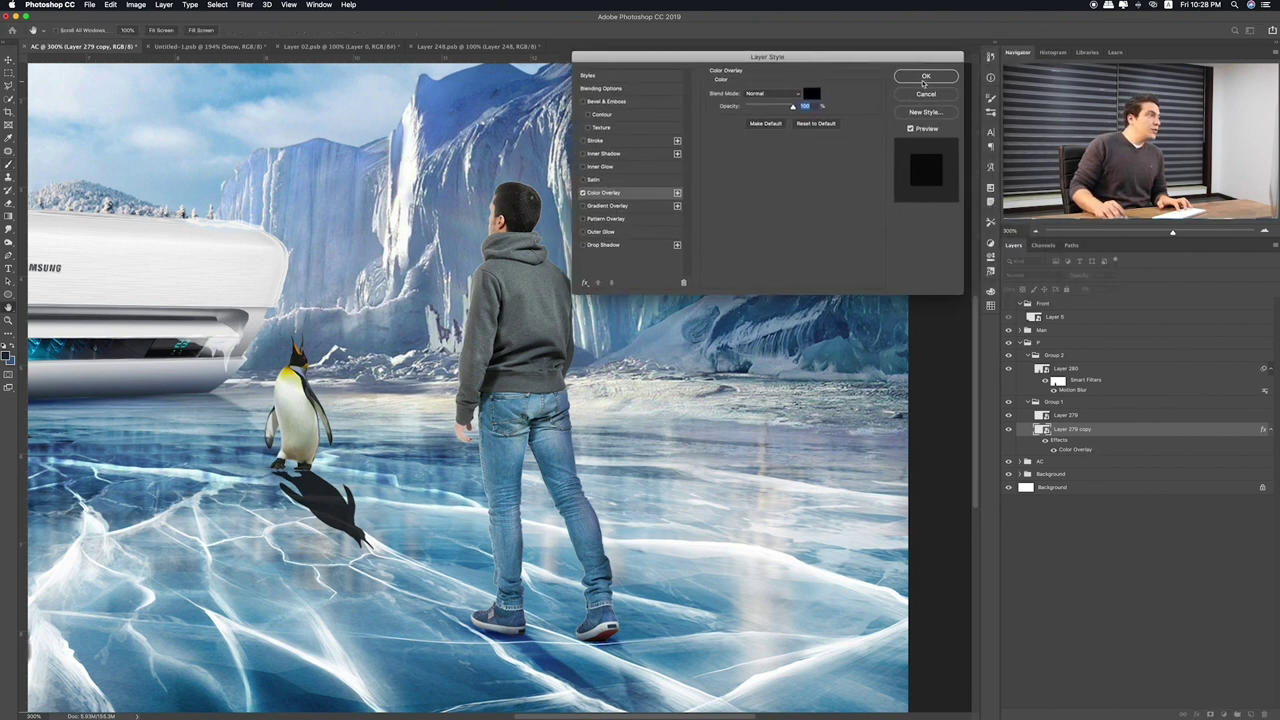
pyautogui.click(925, 77)
# Apply a Gaussian Blur with radius 1 to the penguin shadow copy
pyautogui.click(245, 4)
pyautogui.moveTo(250, 123)
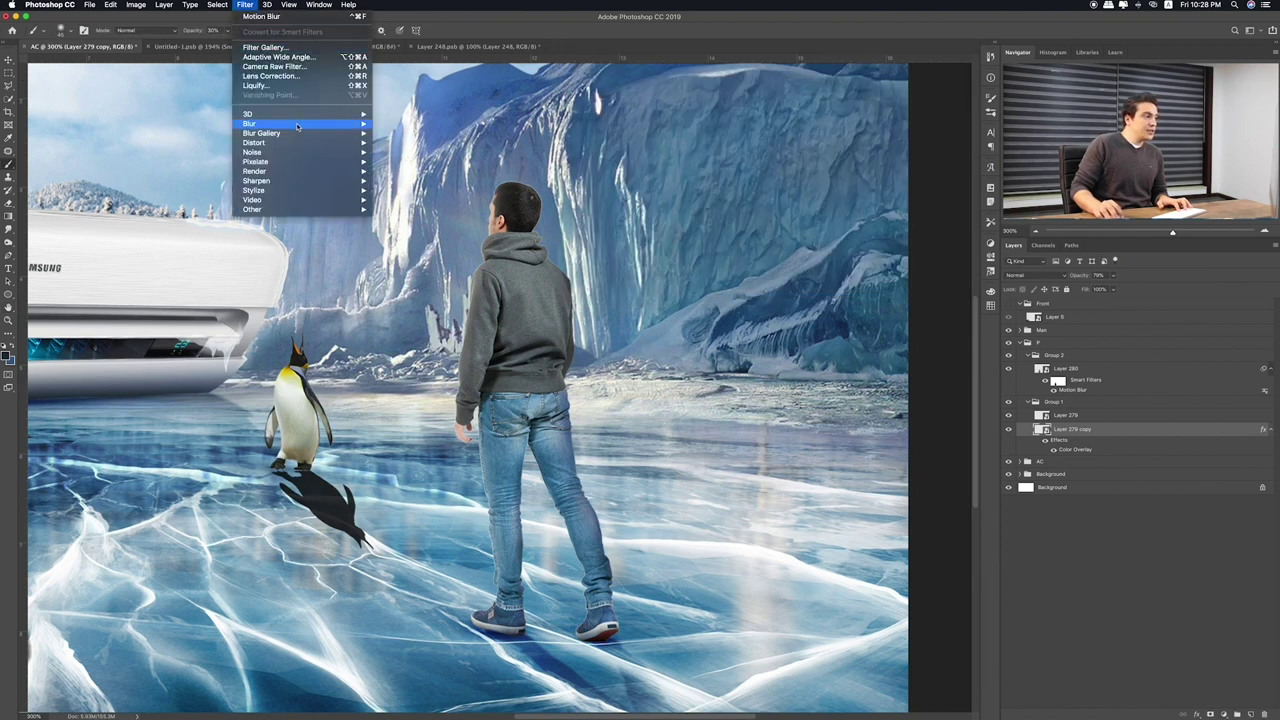
pyautogui.click(406, 161)
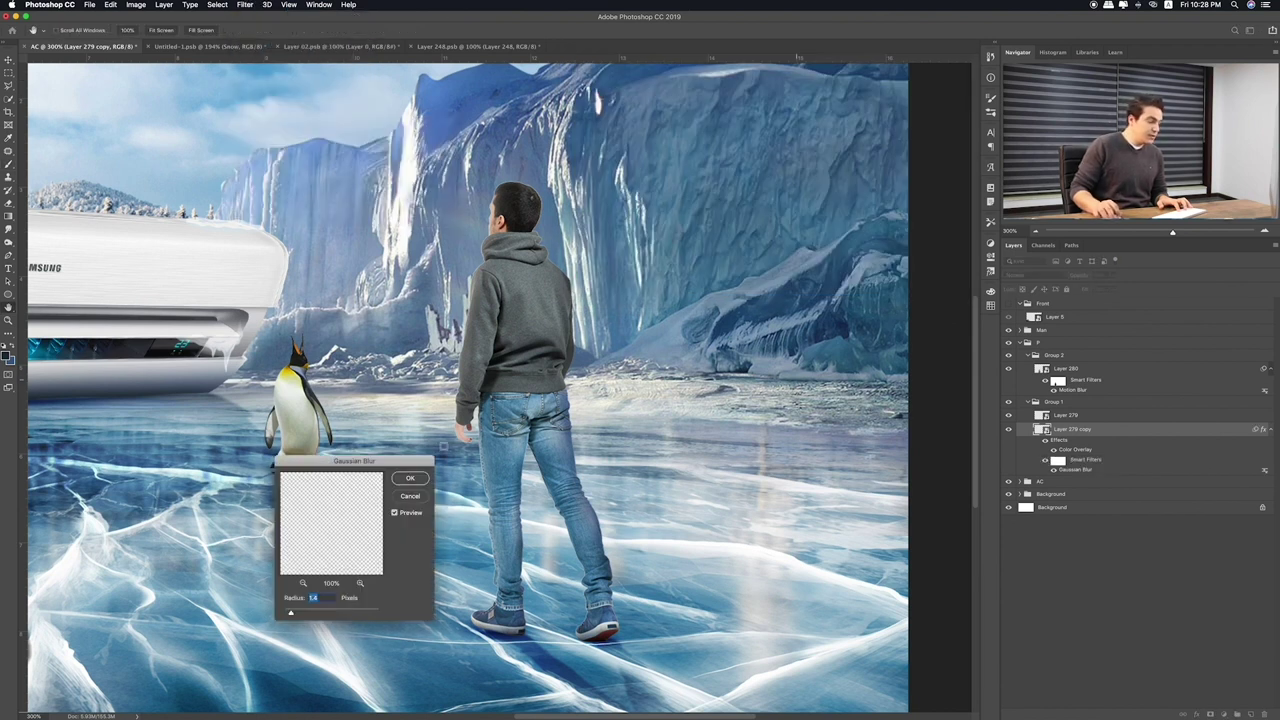
pyautogui.write('1')
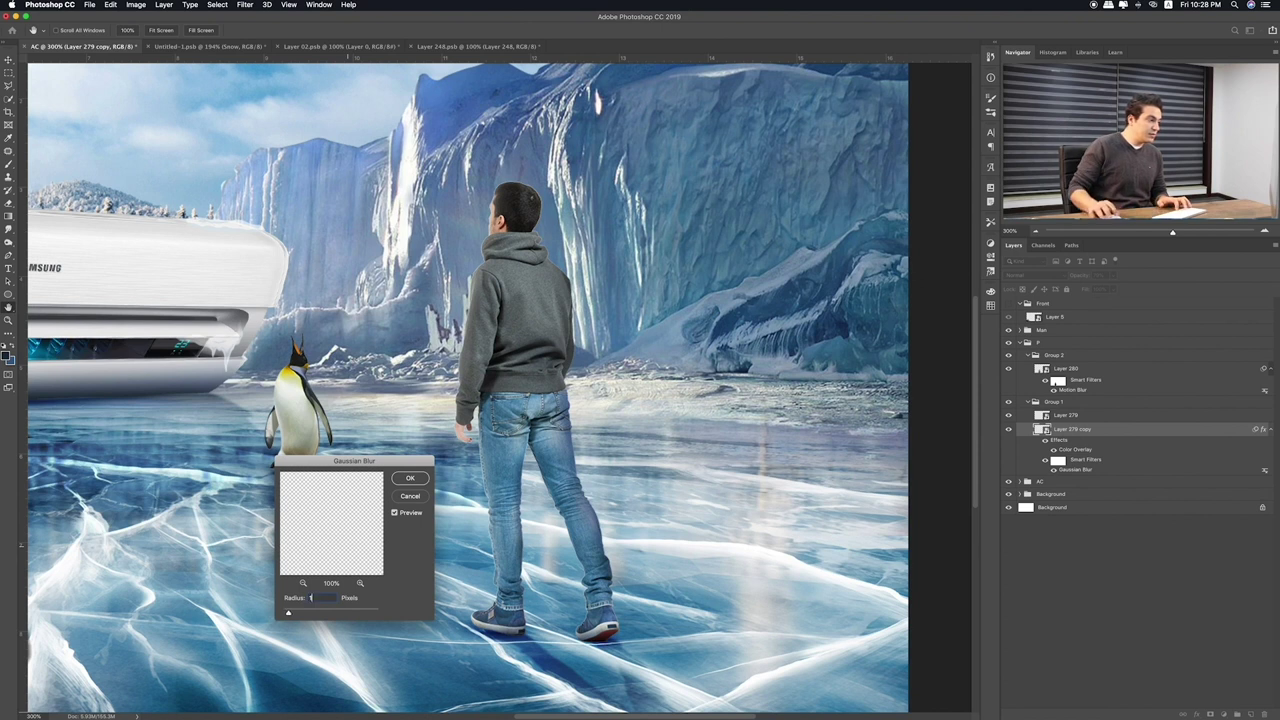
pyautogui.press('Return')
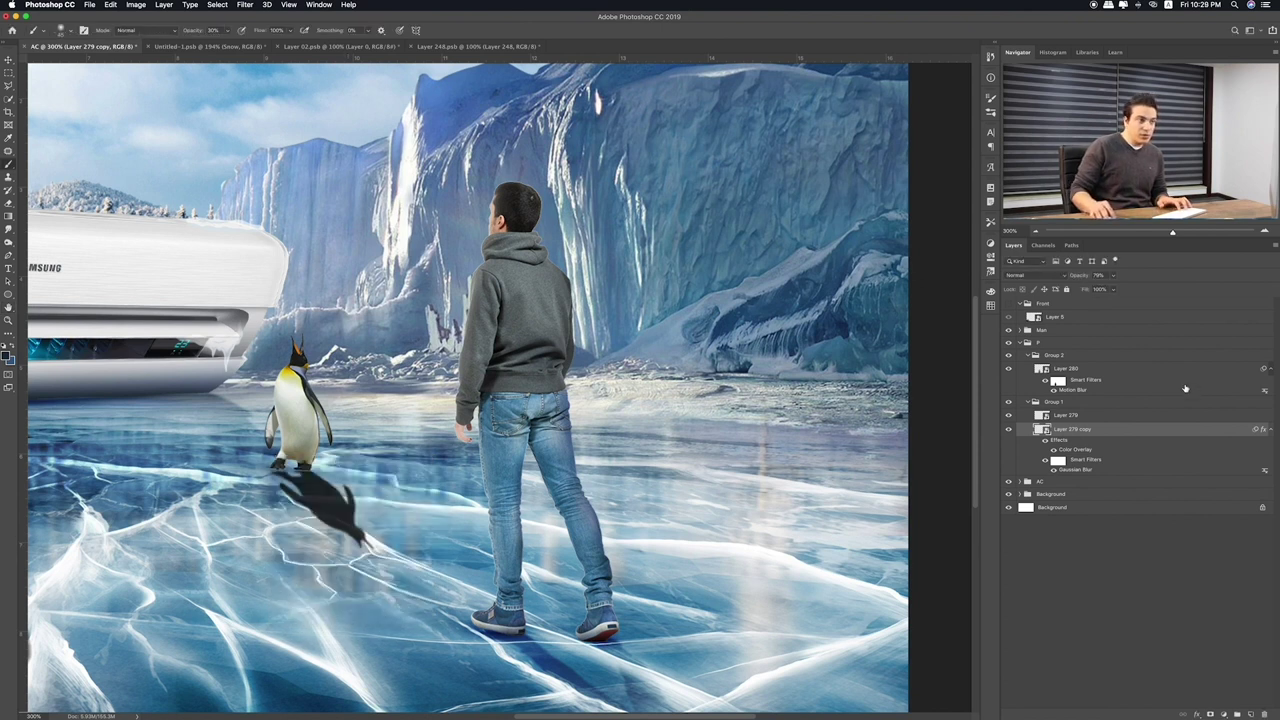
# Set Layer 279 copy to Overlay blending and add a white layer mask to it
pyautogui.rightClick(1135, 432)
pyautogui.rightClick(1111, 434)
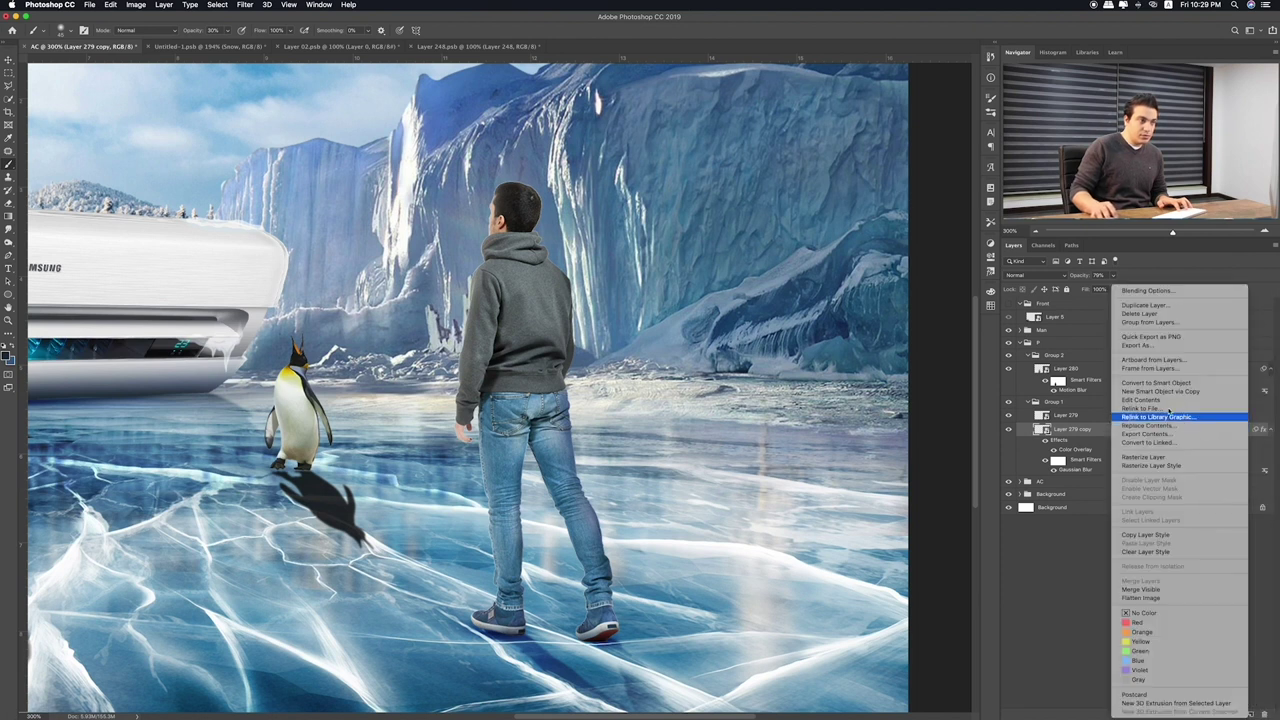
pyautogui.click(977, 253)
pyautogui.press('v')
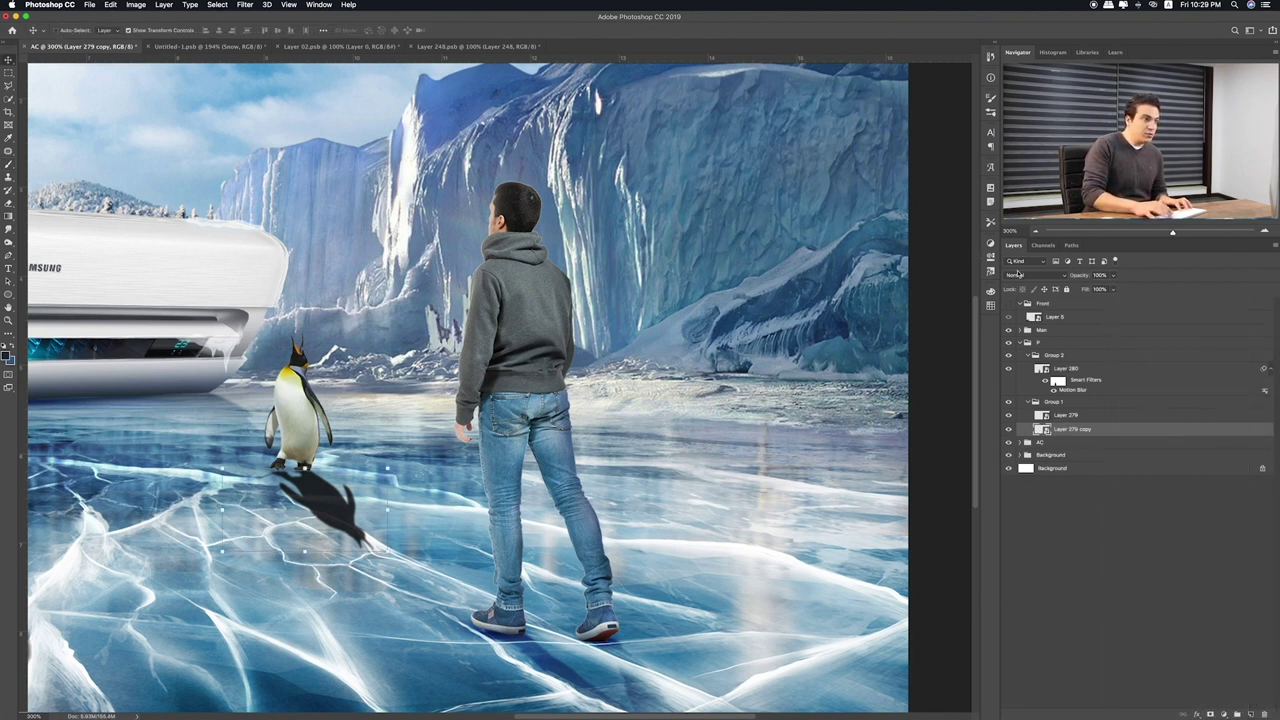
pyautogui.press('0')
pyautogui.press('0')
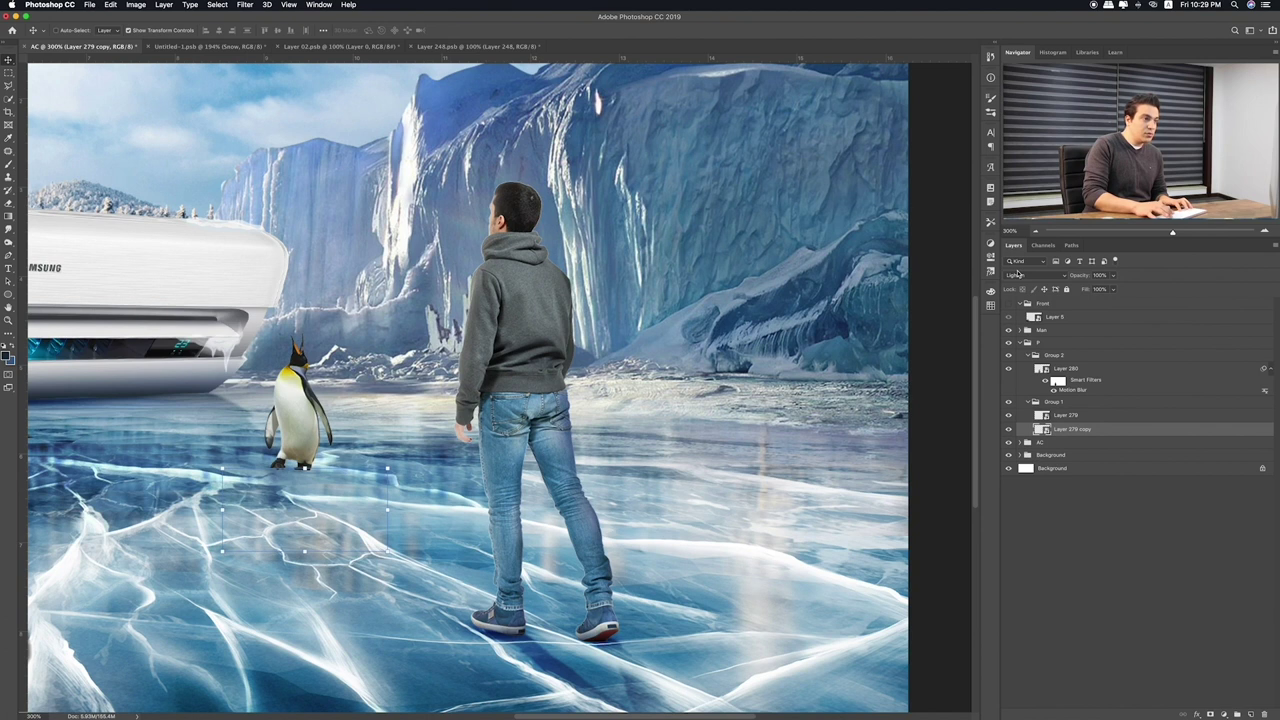
pyautogui.hotkey('shift', 'alt', 'k')
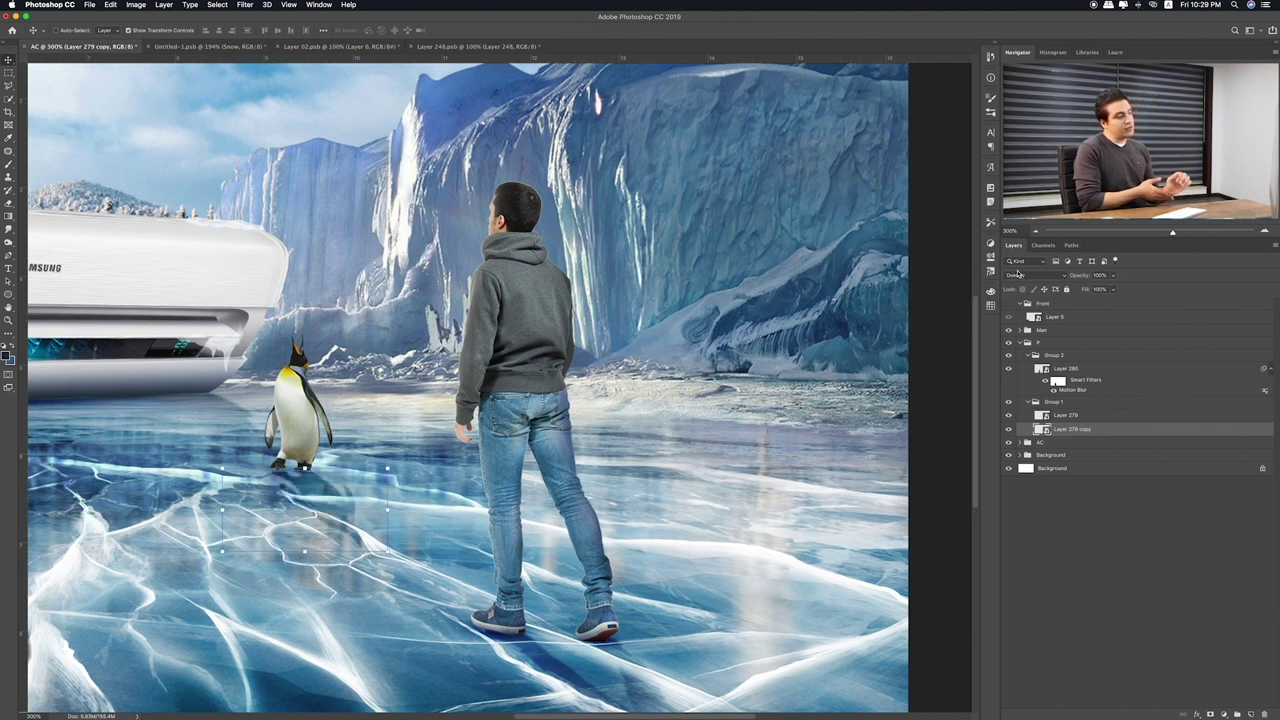
pyautogui.hotkey('shift', 'alt', 'o')
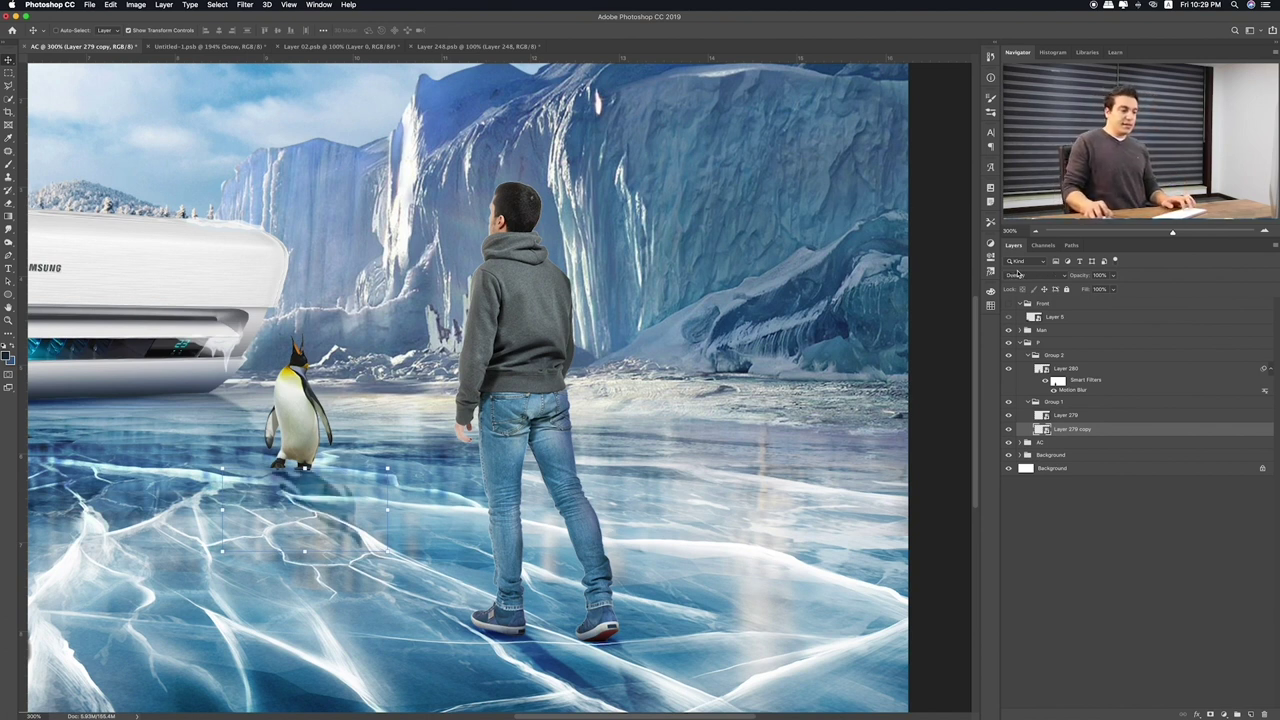
pyautogui.click(1210, 714)
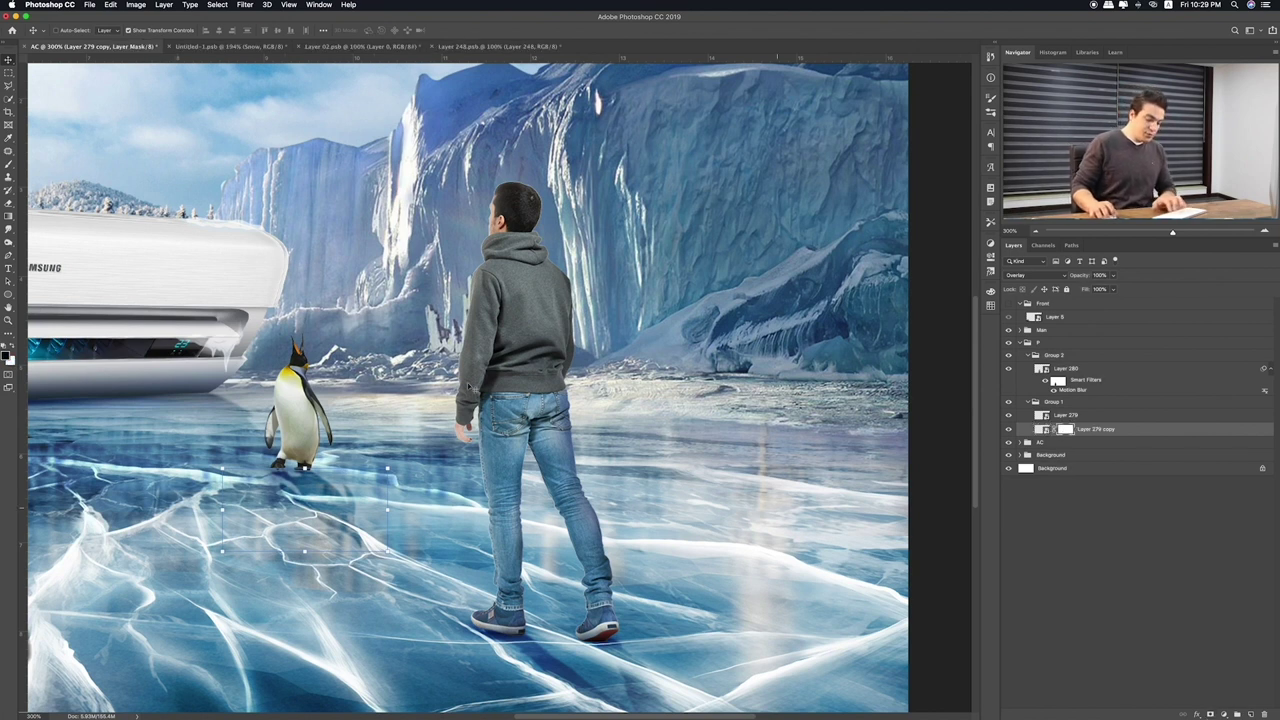
pyautogui.press('b')
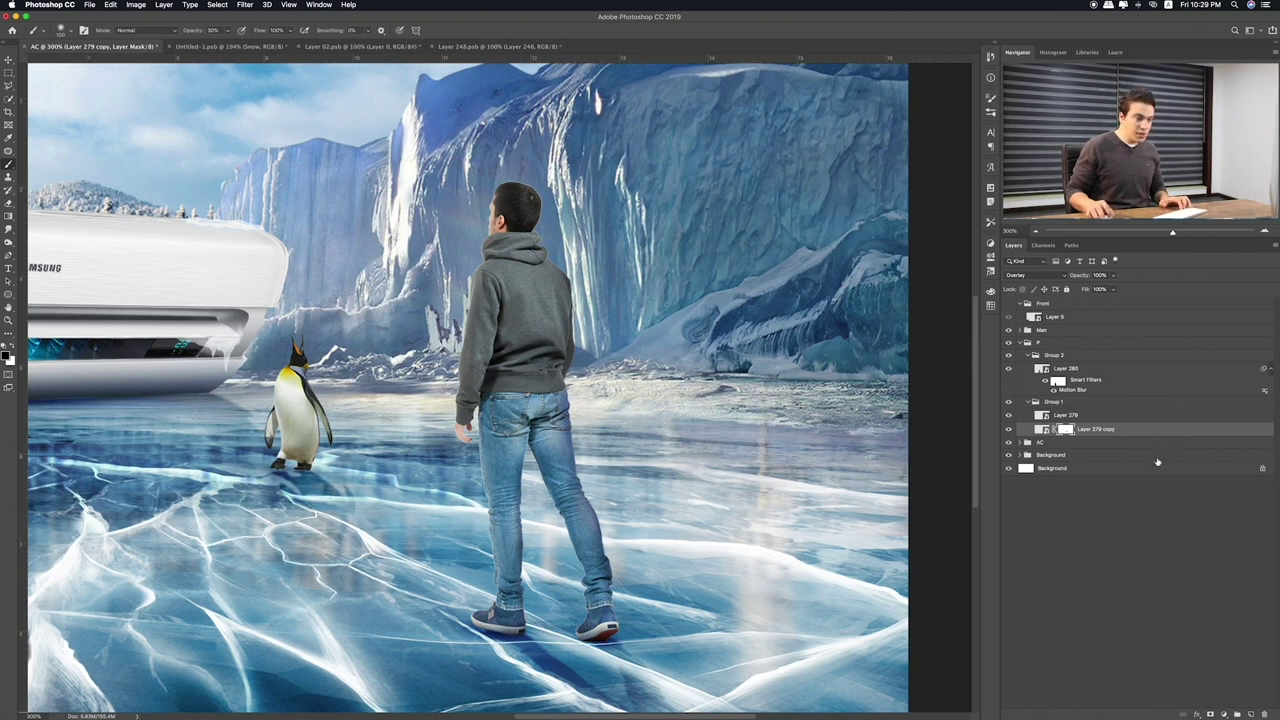
# Add Layer 281 clipped to Layer 279, using Linear Light blending at about 70% opacity
pyautogui.click(1111, 418)
pyautogui.click(1249, 714)
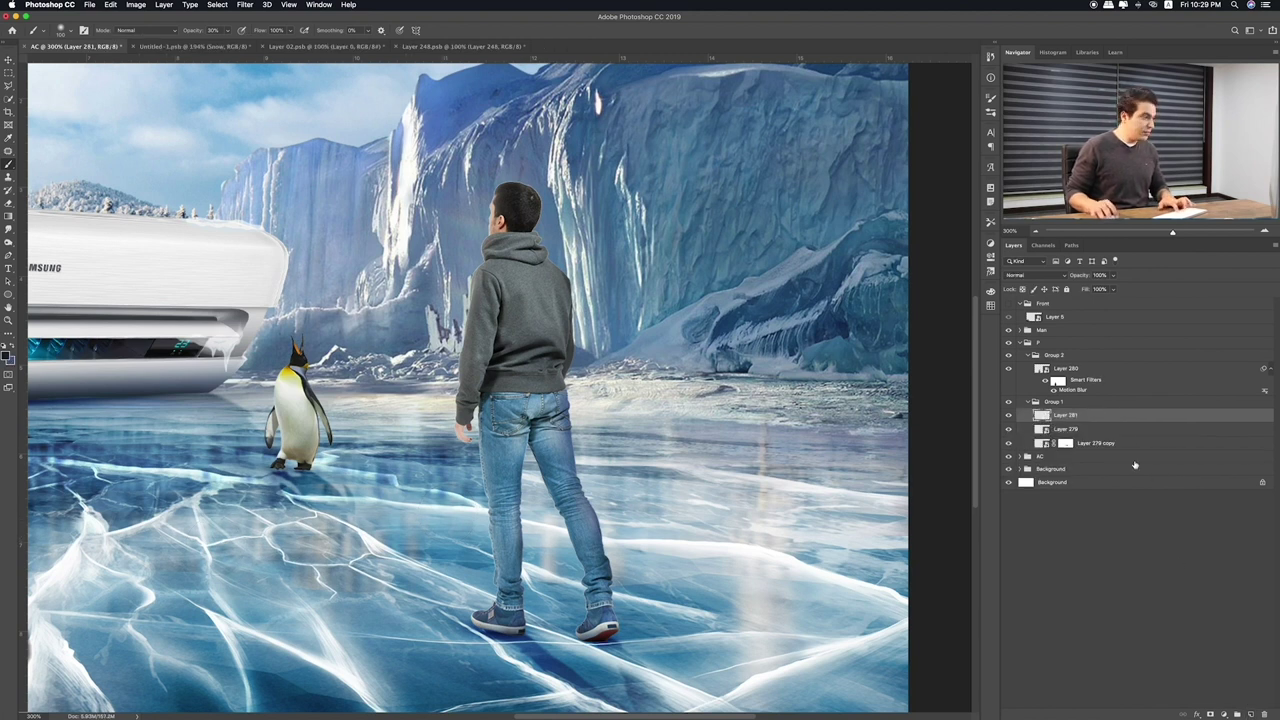
pyautogui.keyDown('alt'); pyautogui.click(1119, 422); pyautogui.keyUp('alt')
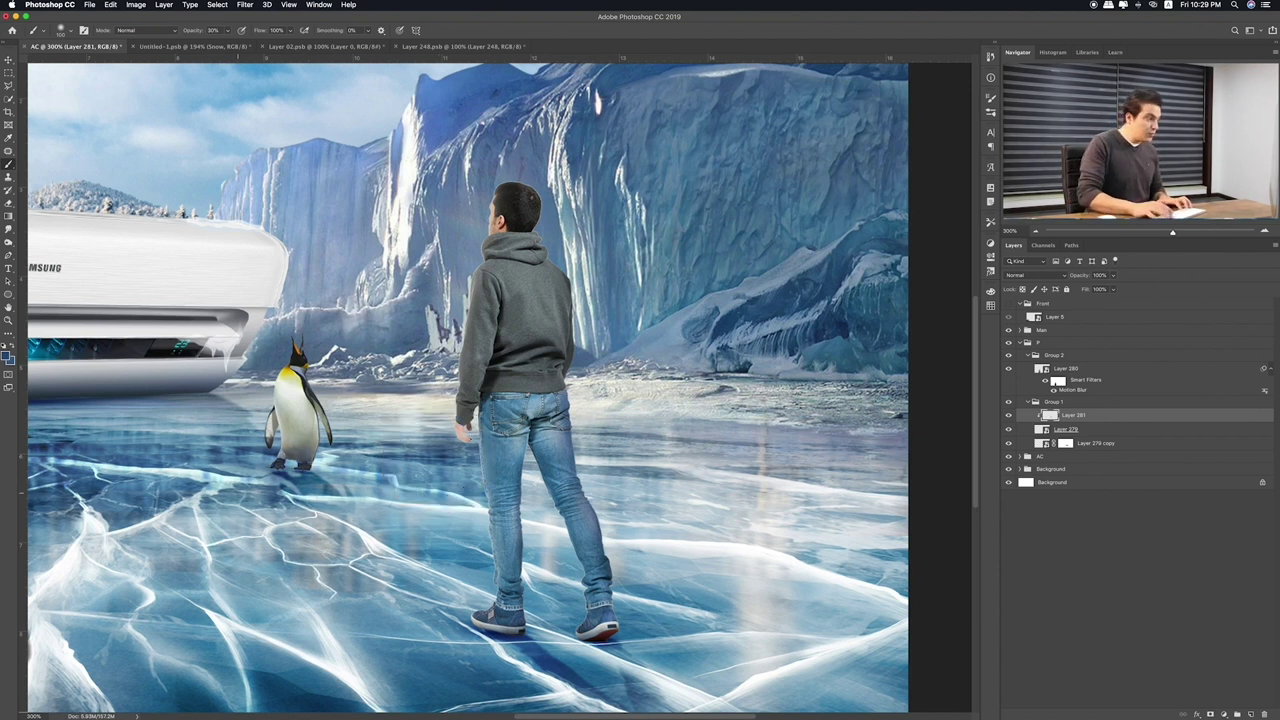
pyautogui.press('v')
pyautogui.hotkey('shift', '+')
pyautogui.hotkey('shift', '+')
pyautogui.hotkey('shift', '+')
pyautogui.hotkey('shift', '+')
pyautogui.hotkey('shift', '+')
pyautogui.hotkey('shift', '+')
pyautogui.hotkey('shift', '+')
pyautogui.hotkey('shift', '+')
pyautogui.hotkey('shift', '+')
pyautogui.hotkey('shift', '+')
pyautogui.hotkey('shift', '+')
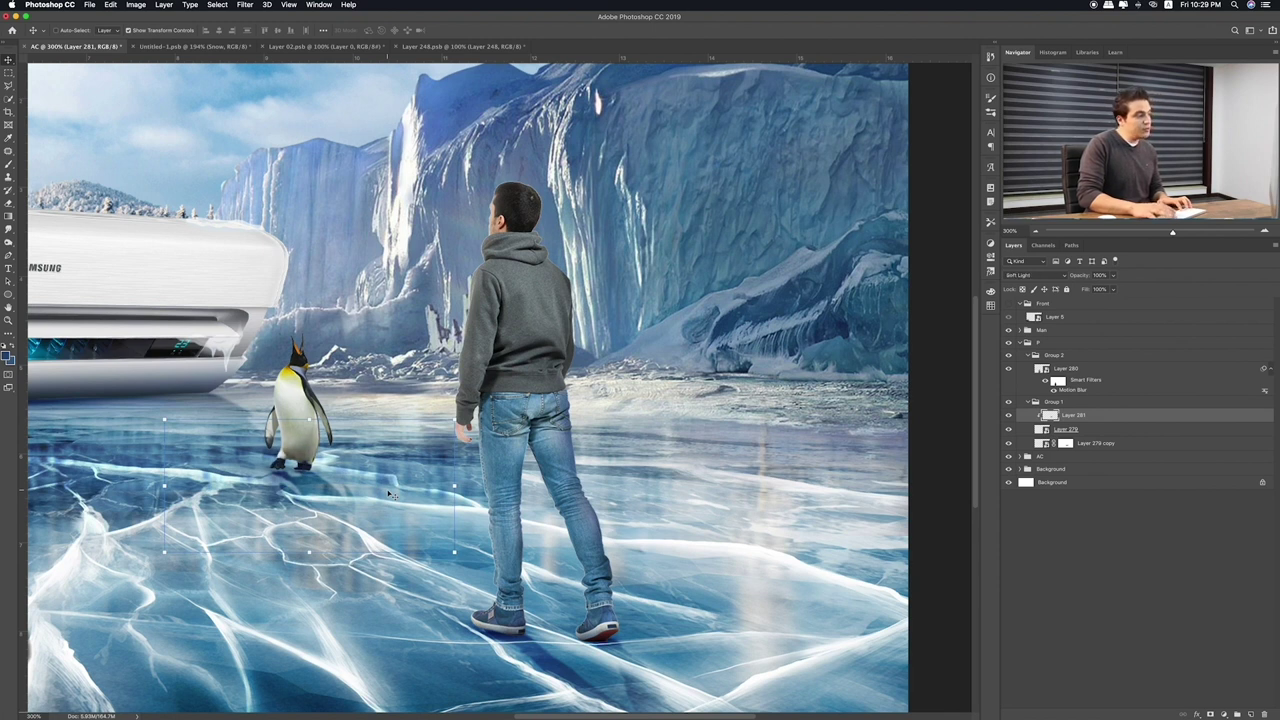
pyautogui.hotkey('shift', '+')
pyautogui.hotkey('shift', '+')
pyautogui.hotkey('shift', '+')
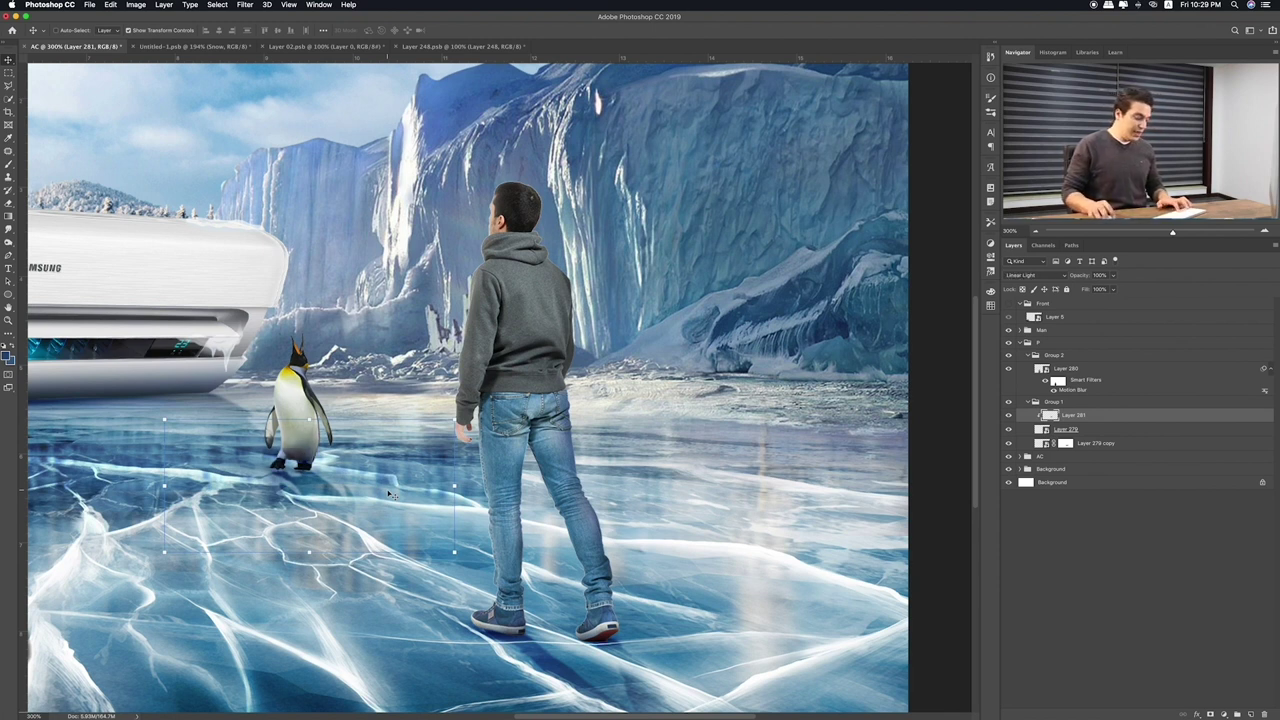
pyautogui.press('b')
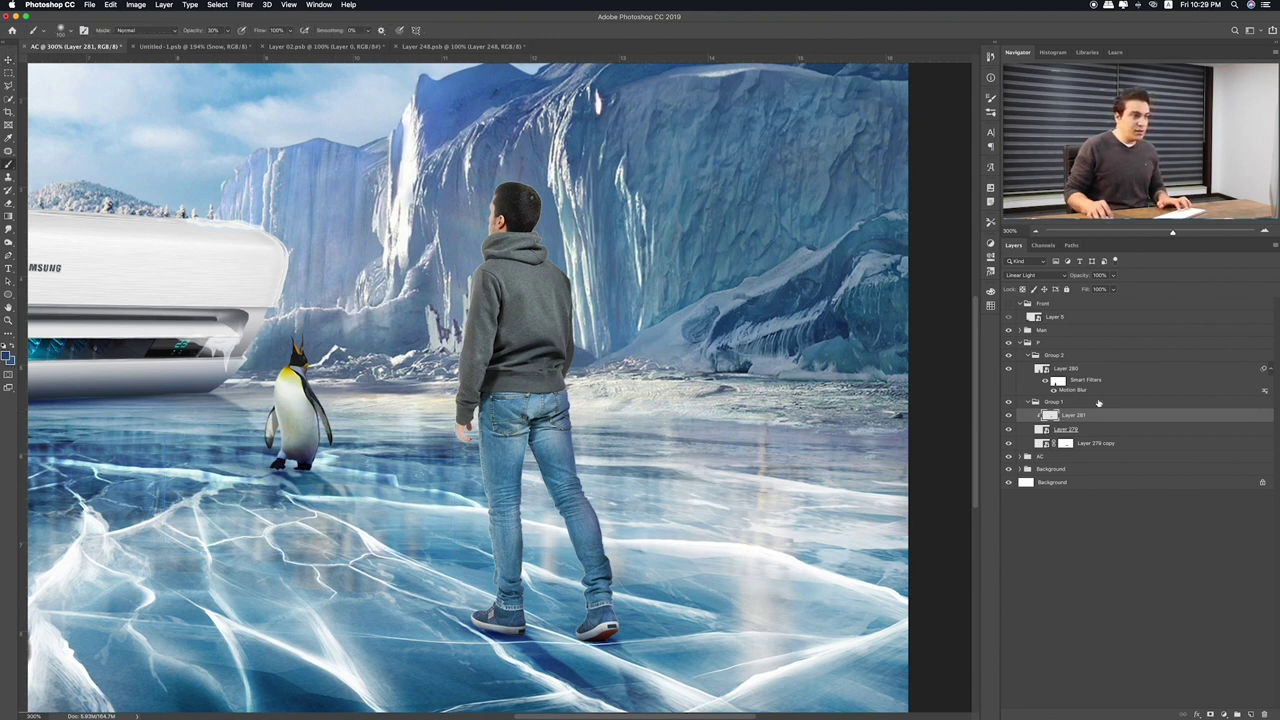
pyautogui.moveTo(1110, 282); pyautogui.dragTo(1100, 292)
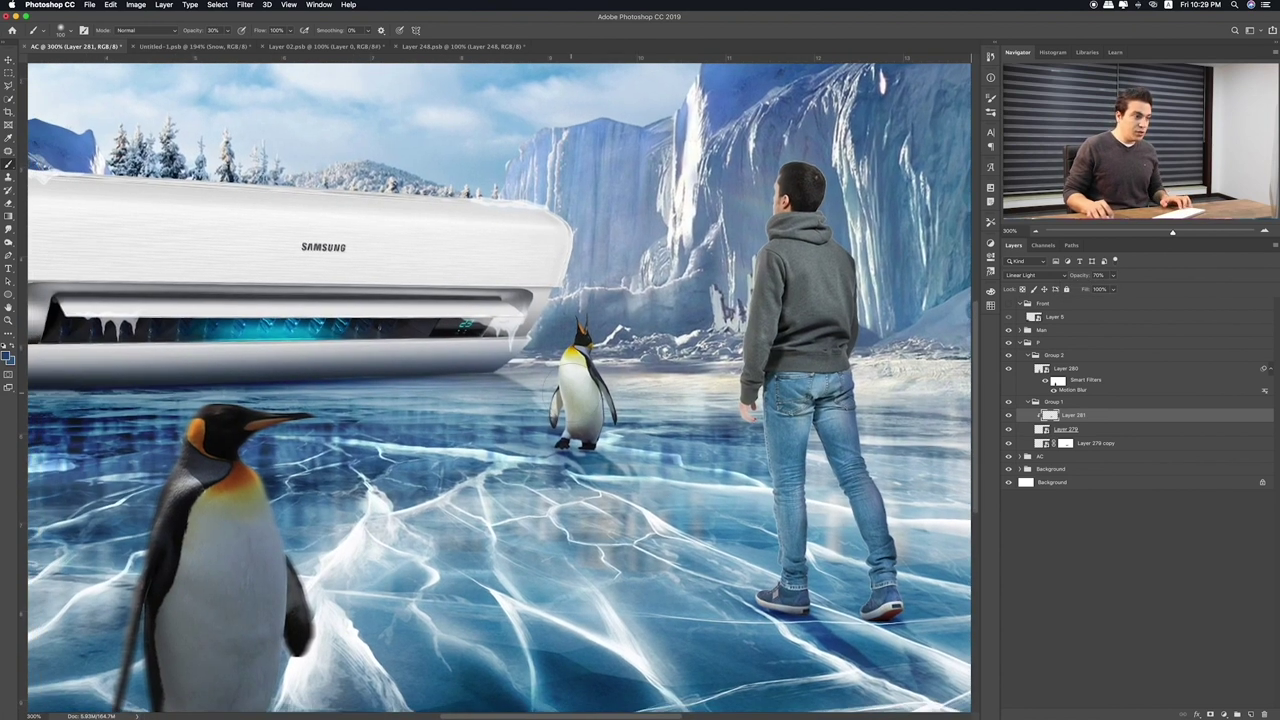
pyautogui.hotkey('ctrl', '0')
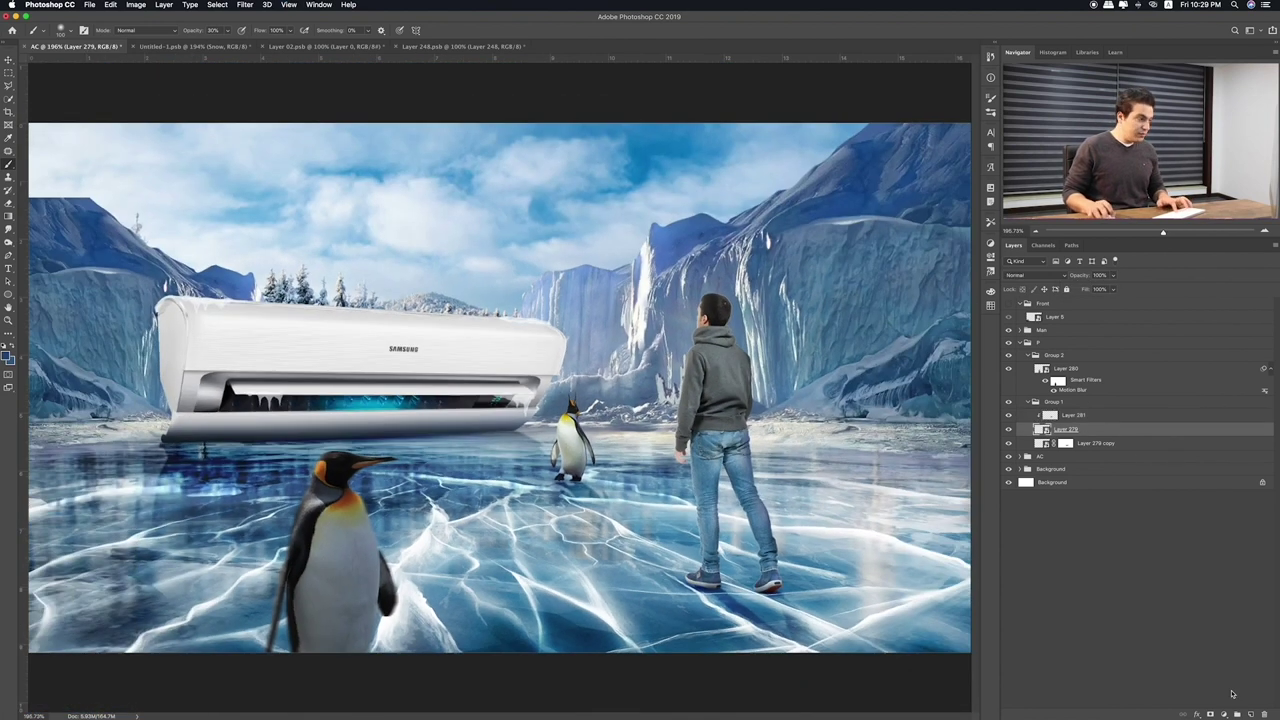
# Apply Hue/Saturation to Layer 279 with saturation -46 and lightness +10
pyautogui.click(1250, 714)
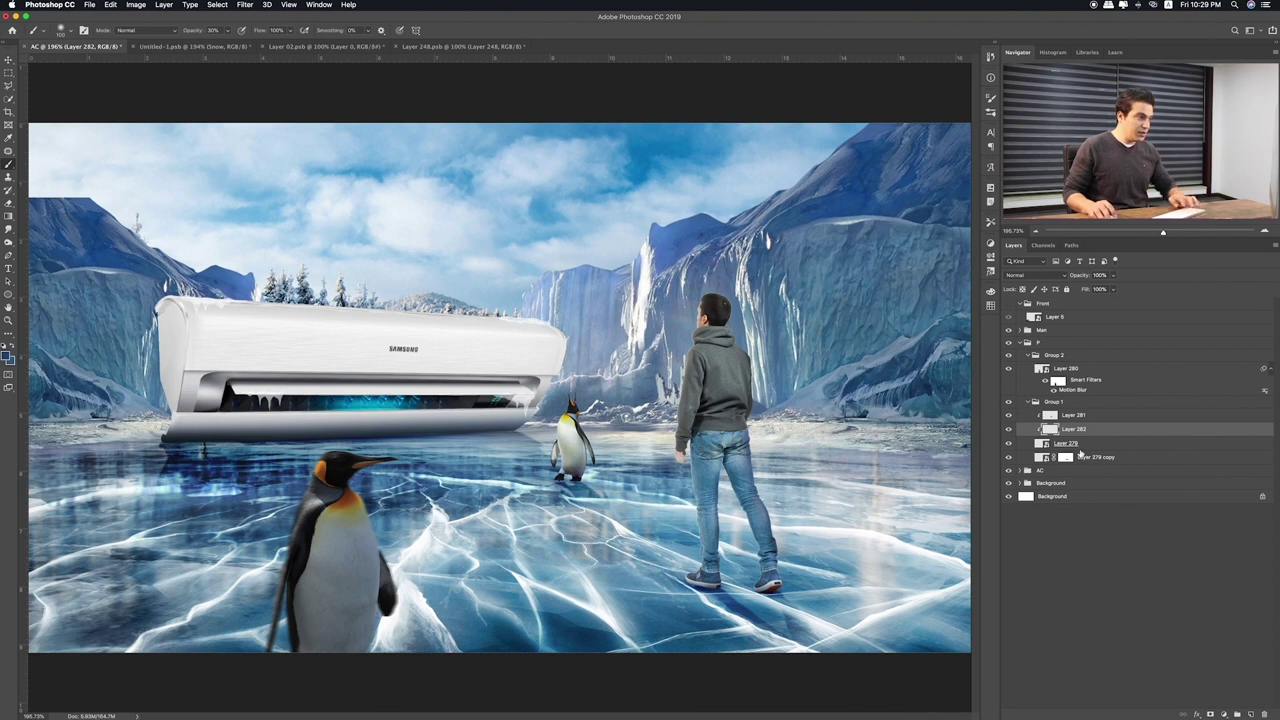
pyautogui.click(1085, 447)
pyautogui.hotkey('ctrl', 'u')
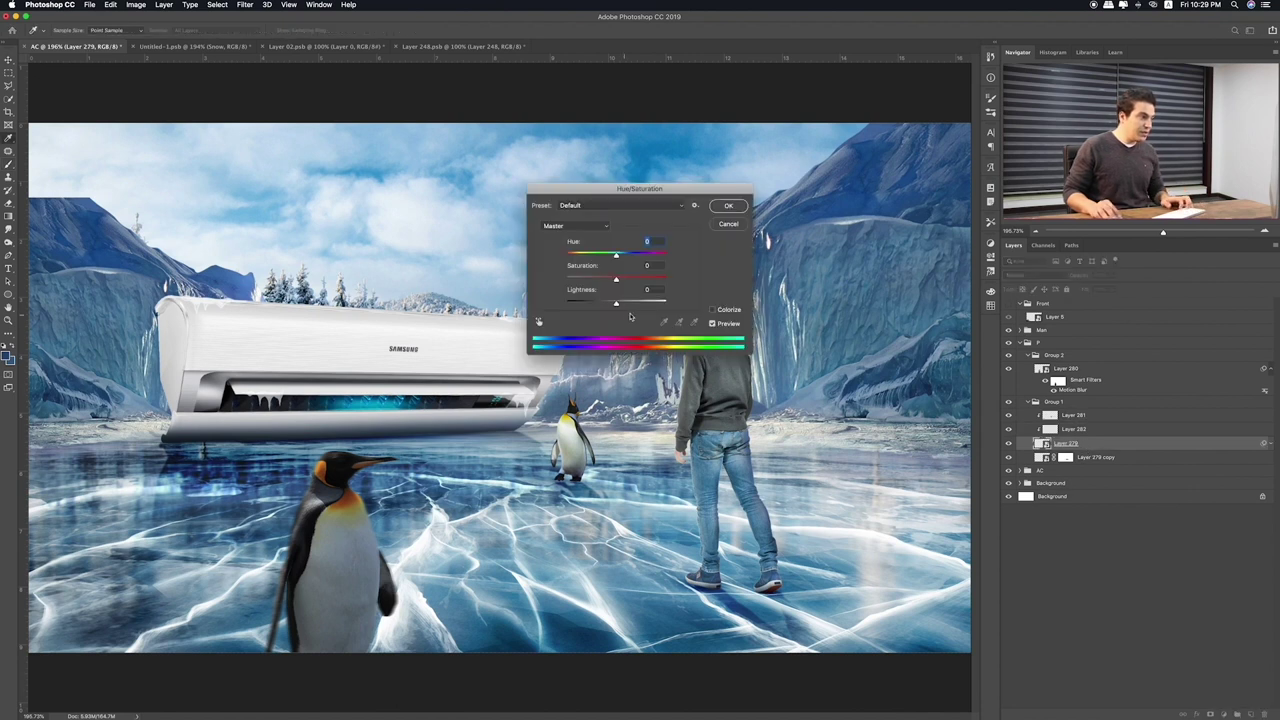
pyautogui.moveTo(616, 304)
pyautogui.mouseDown()
pyautogui.moveTo(631, 304)
pyautogui.moveTo(613, 281)
pyautogui.moveTo(592, 281)
pyautogui.moveTo(621, 306)
pyautogui.mouseUp()
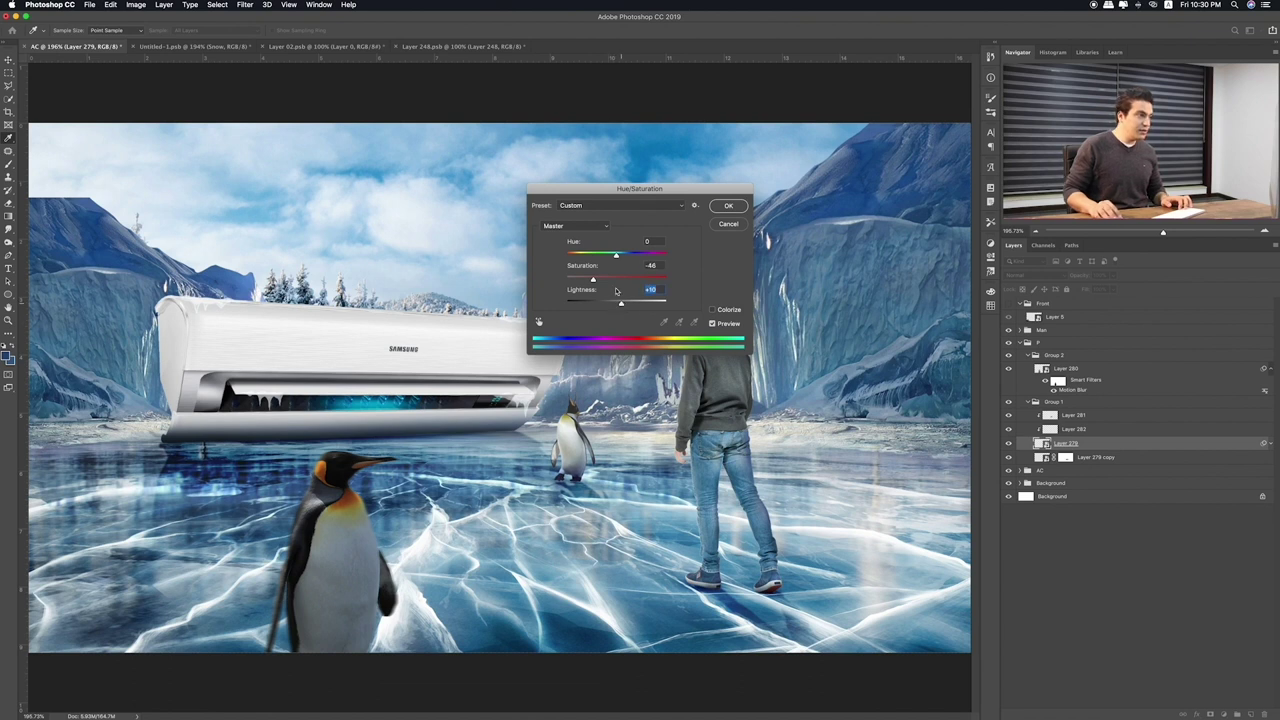
pyautogui.press('Return')
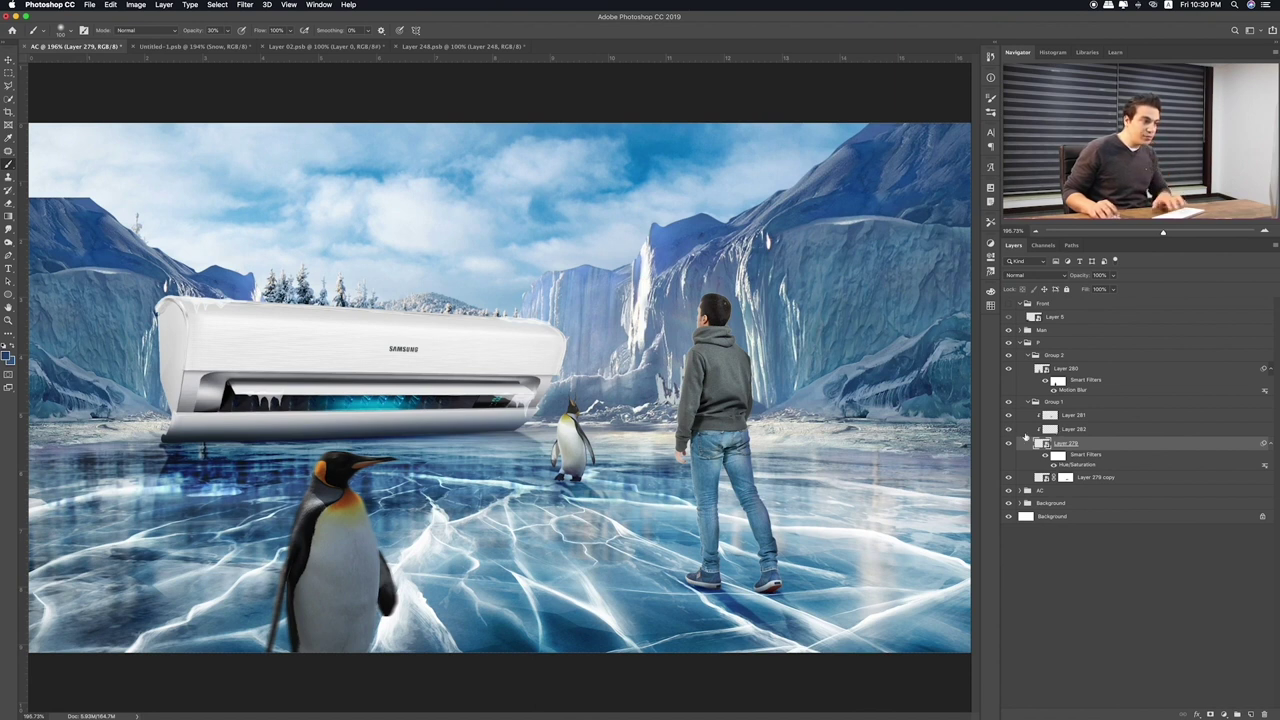
pyautogui.click(1085, 428)
# Recreate Layer 282 in Hard Light at 70% opacity, and add empty Layer 283 to Group 2
pyautogui.press('Delete')
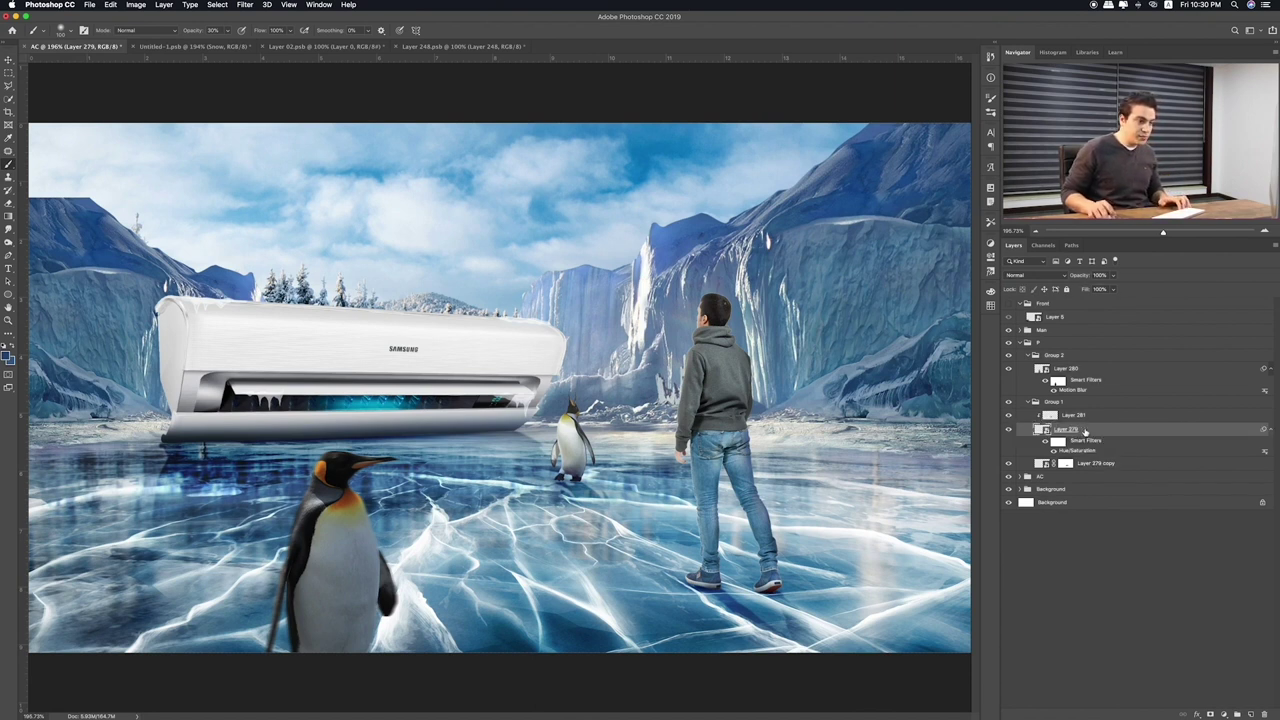
pyautogui.click(1251, 713)
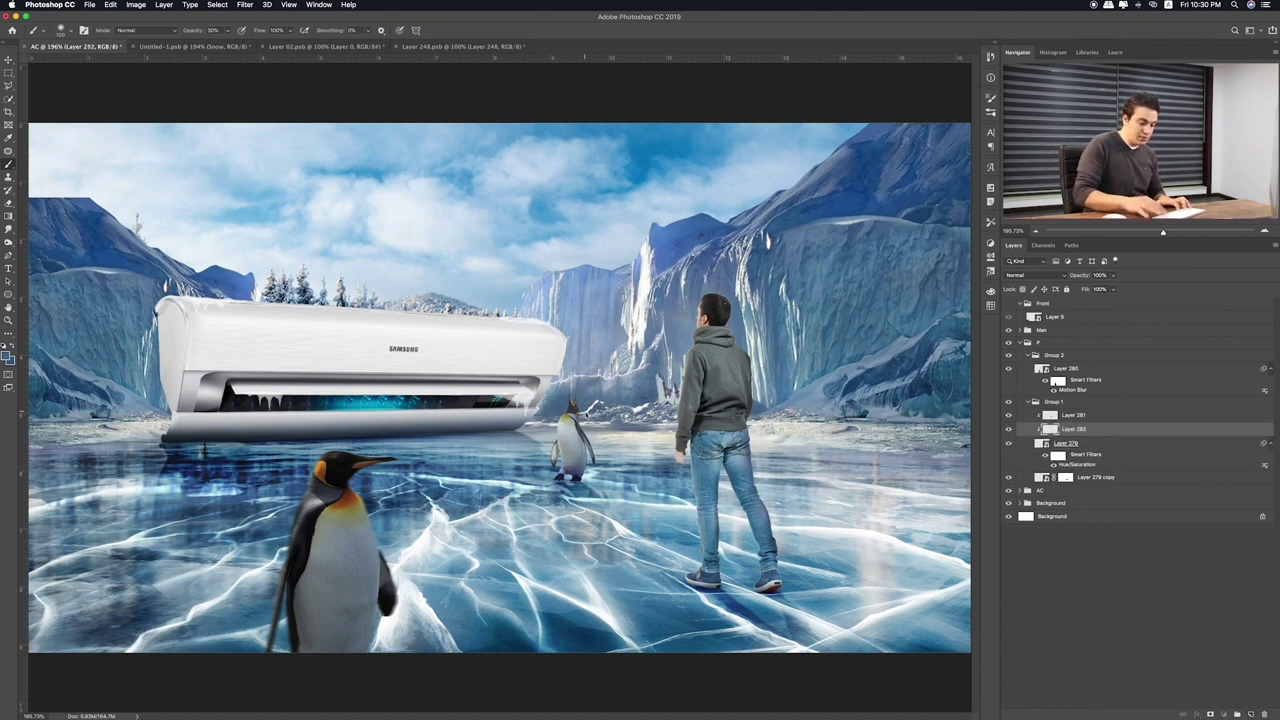
pyautogui.press('v')
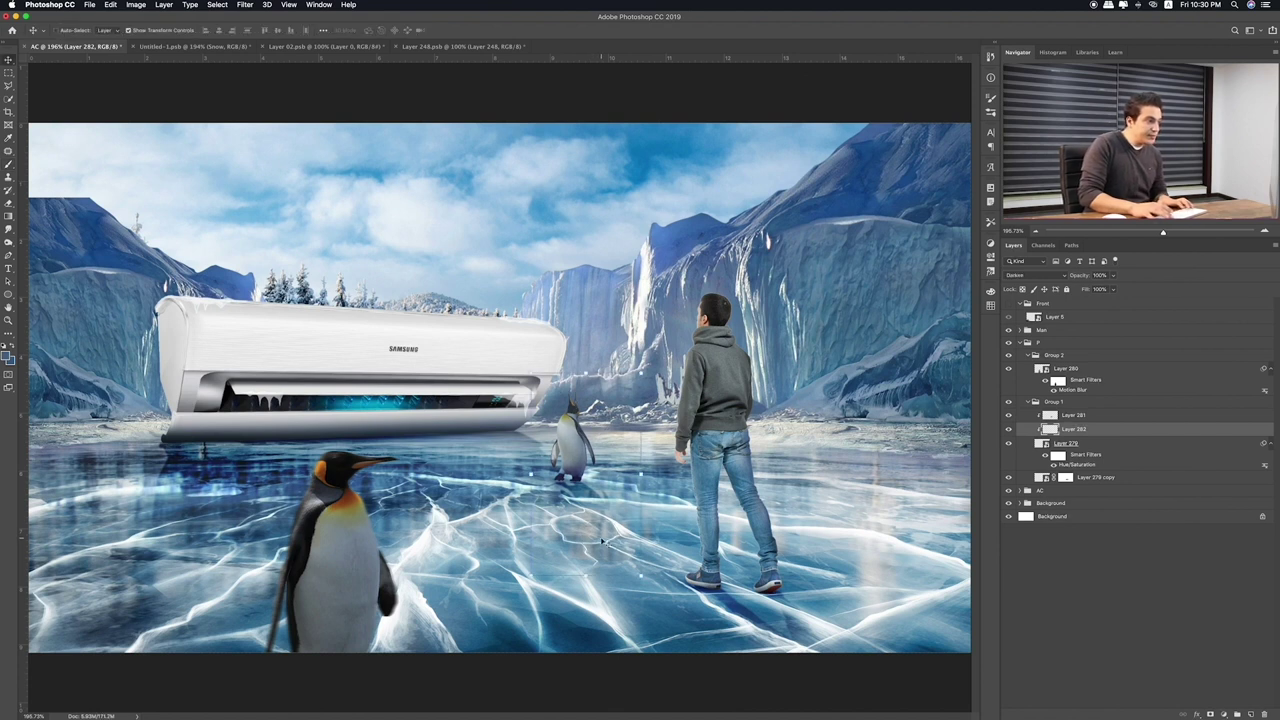
pyautogui.hotkey('shift', 'alt', 'd')
pyautogui.hotkey('shift', 'alt', 'h')
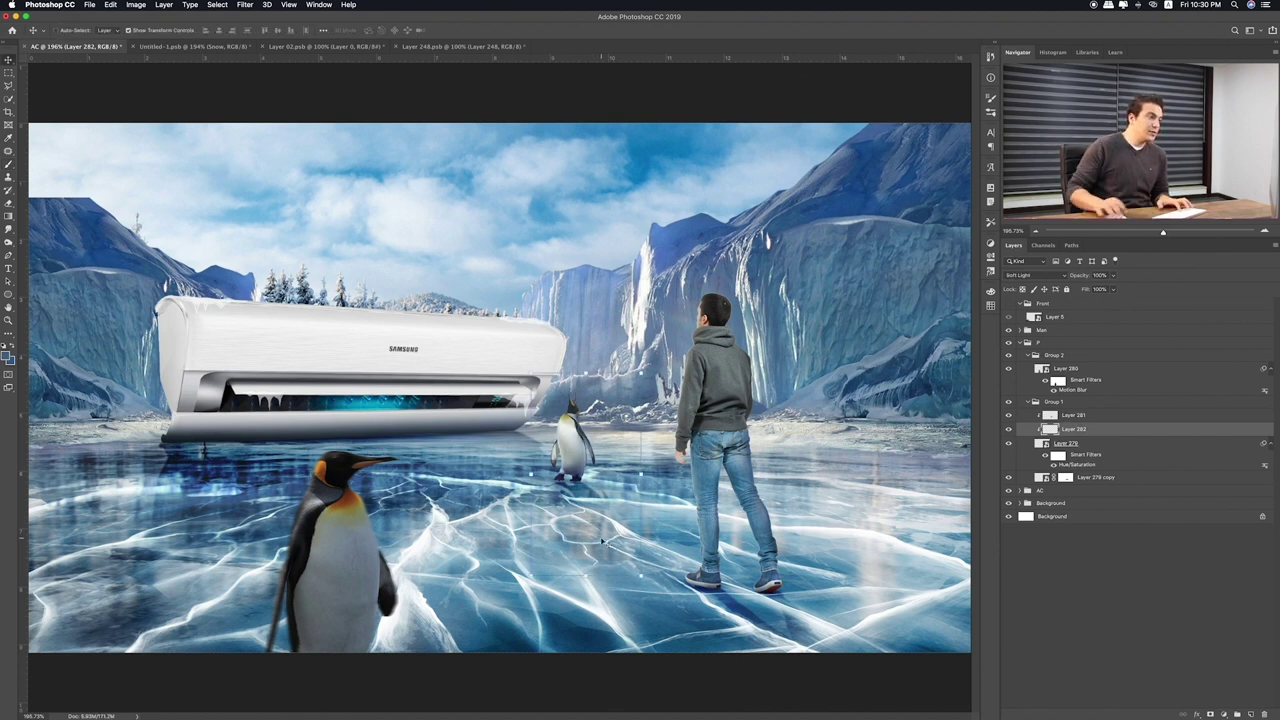
pyautogui.click(1116, 276)
pyautogui.moveTo(1101, 288); pyautogui.dragTo(1100, 289)
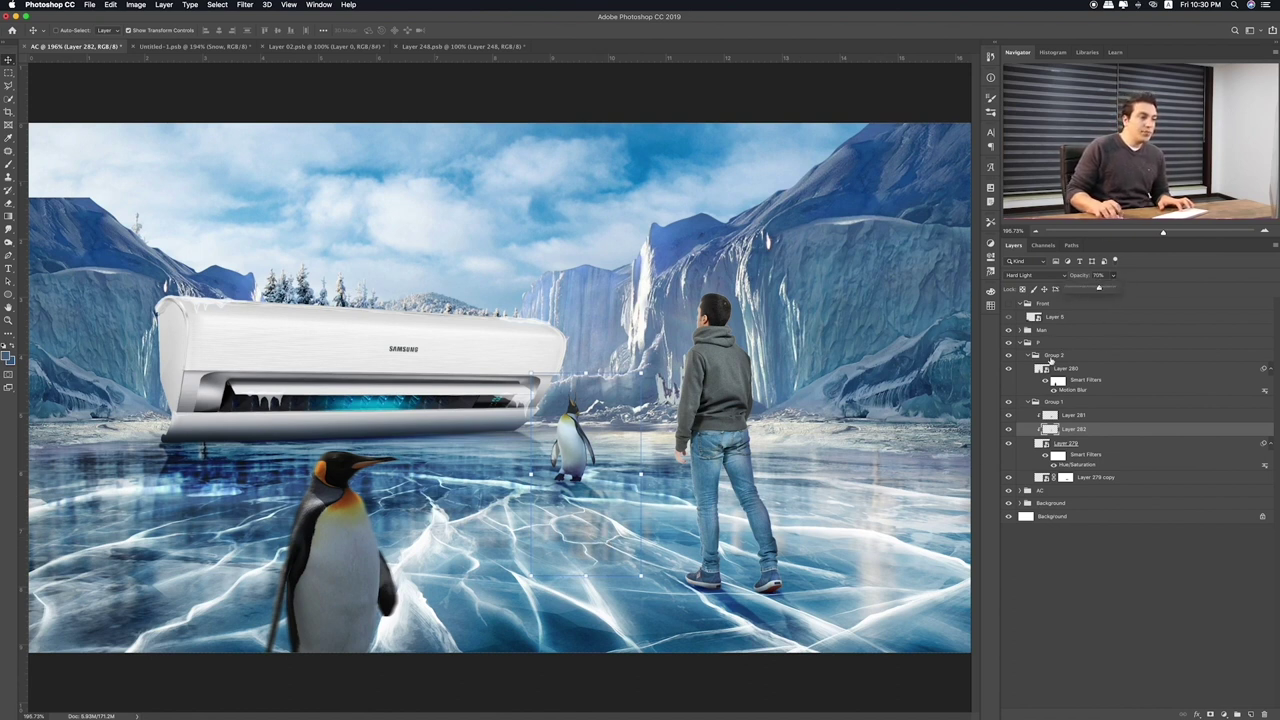
pyautogui.click(1050, 357)
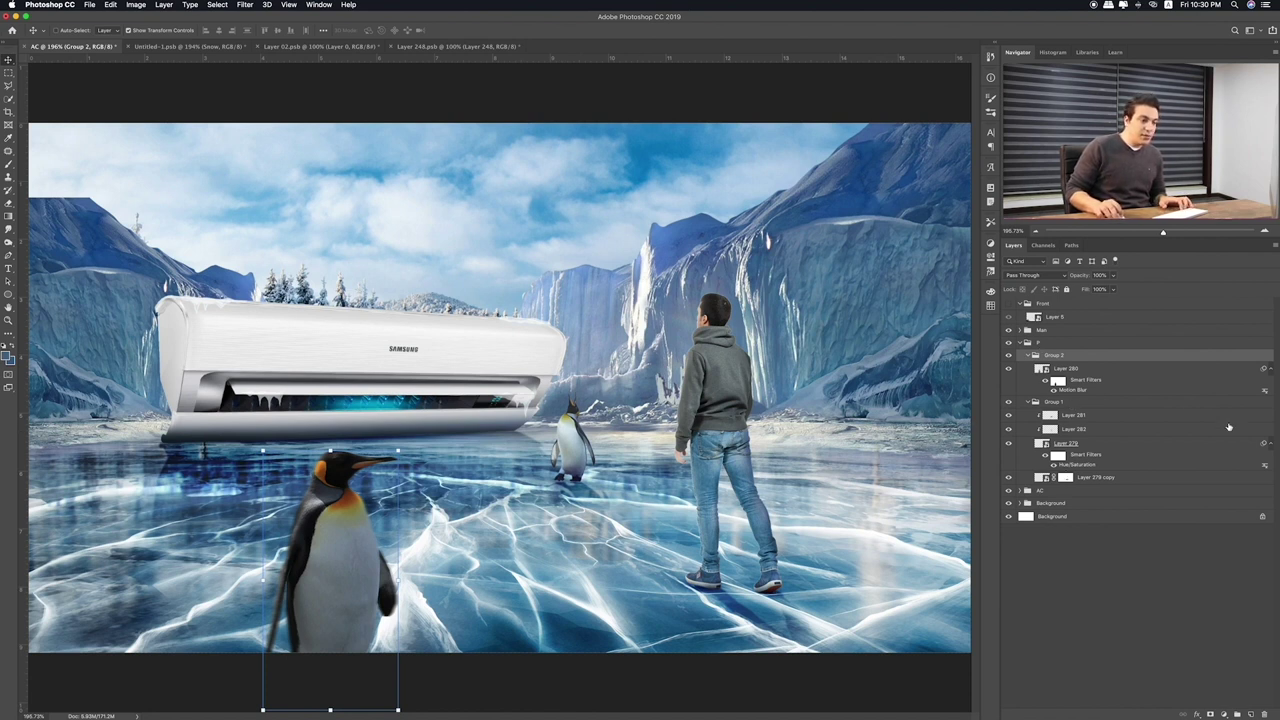
pyautogui.hotkey('ctrl', 'shift', 'alt', 'n')
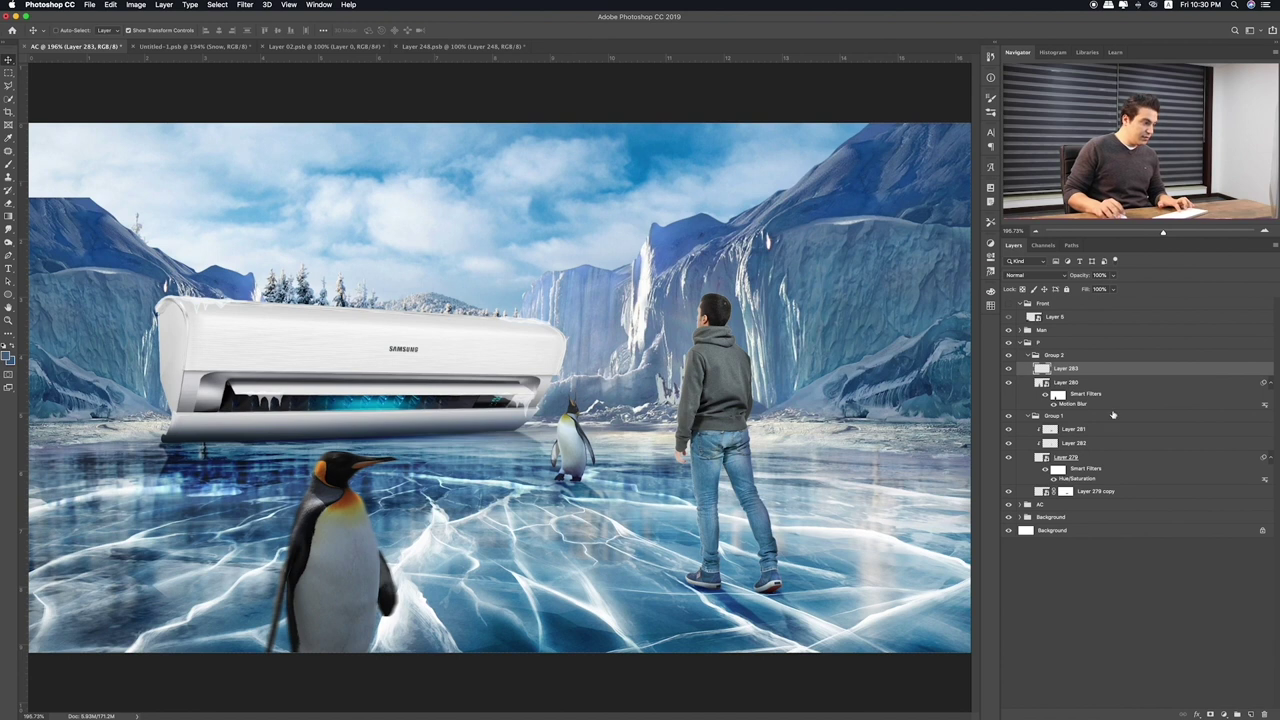
# Clip Layer 283 to Layer 280 and set its blend mode to Overlay
pyautogui.keyDown('alt'); pyautogui.click(1117, 374); pyautogui.keyUp('alt')
pyautogui.press('b')
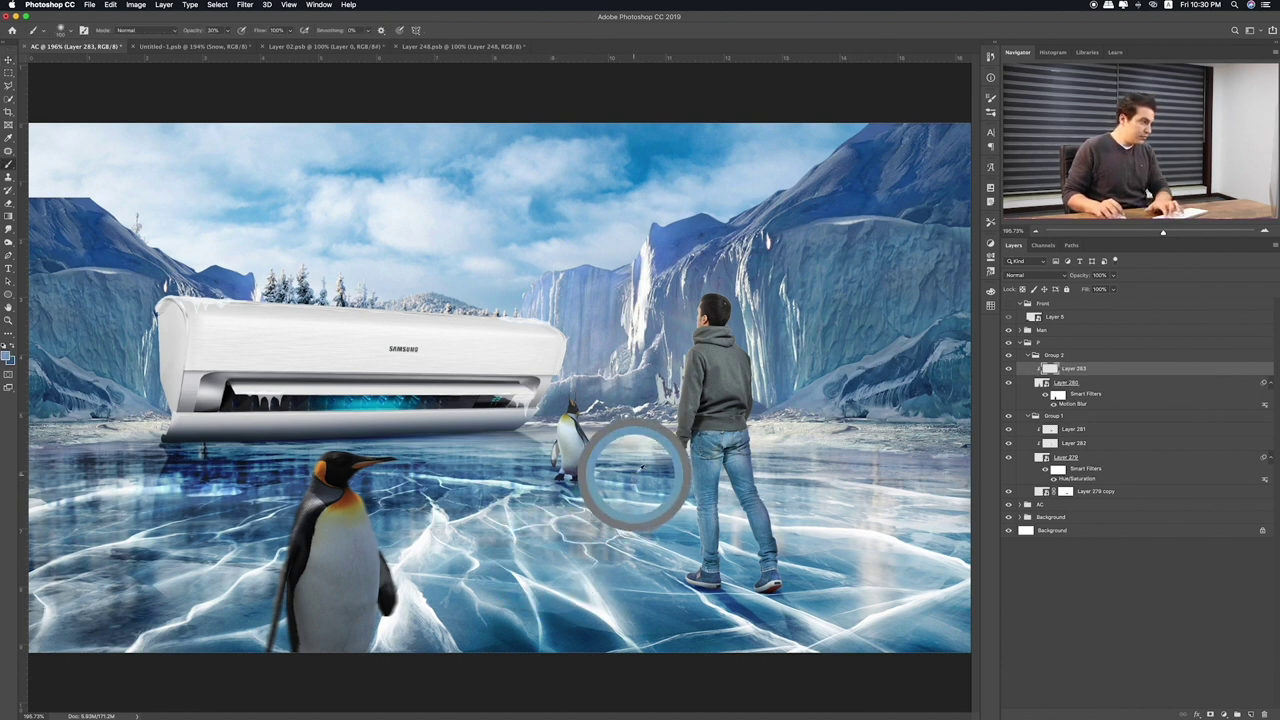
pyautogui.press(']')
pyautogui.press(']')
pyautogui.press(']')
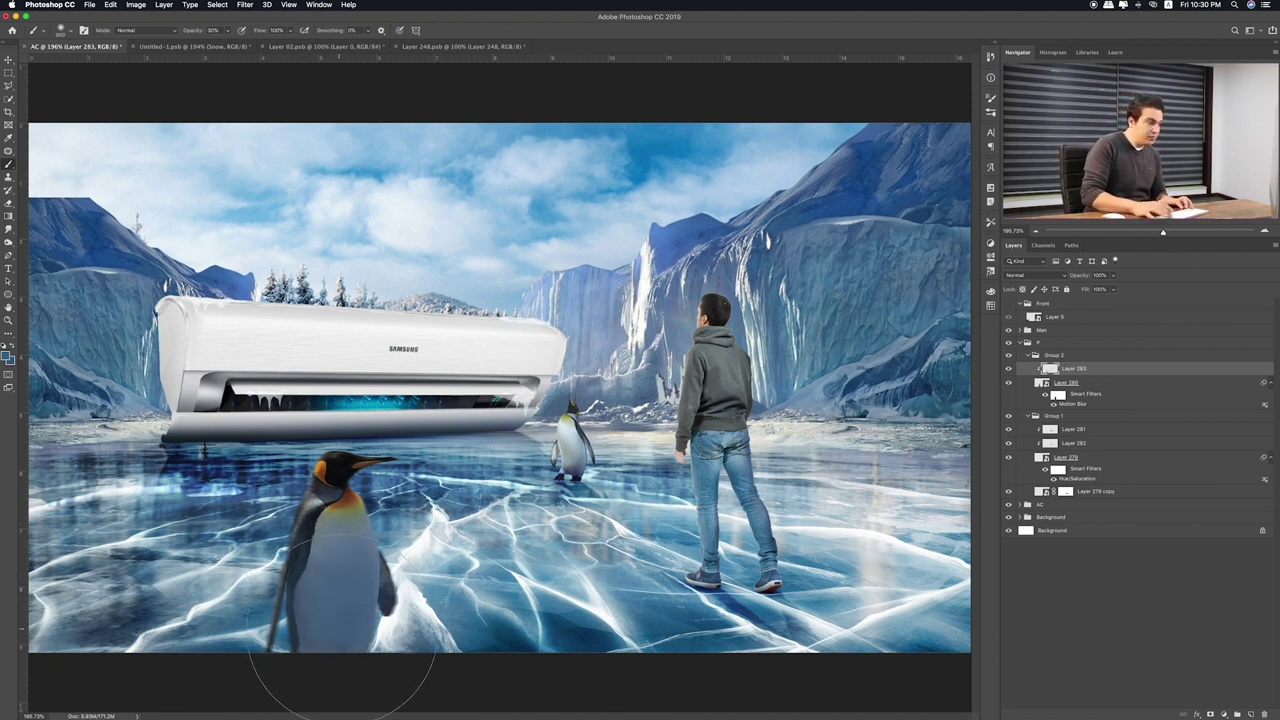
pyautogui.press('v')
pyautogui.hotkey('shift', '+')
pyautogui.hotkey('shift', '+')
pyautogui.hotkey('shift', '+')
pyautogui.hotkey('shift', '+')
pyautogui.hotkey('shift', '+')
pyautogui.hotkey('shift', '+')
pyautogui.hotkey('shift', '+')
pyautogui.hotkey('shift', '+')
pyautogui.hotkey('shift', '+')
pyautogui.hotkey('shift', '+')
pyautogui.press('e')
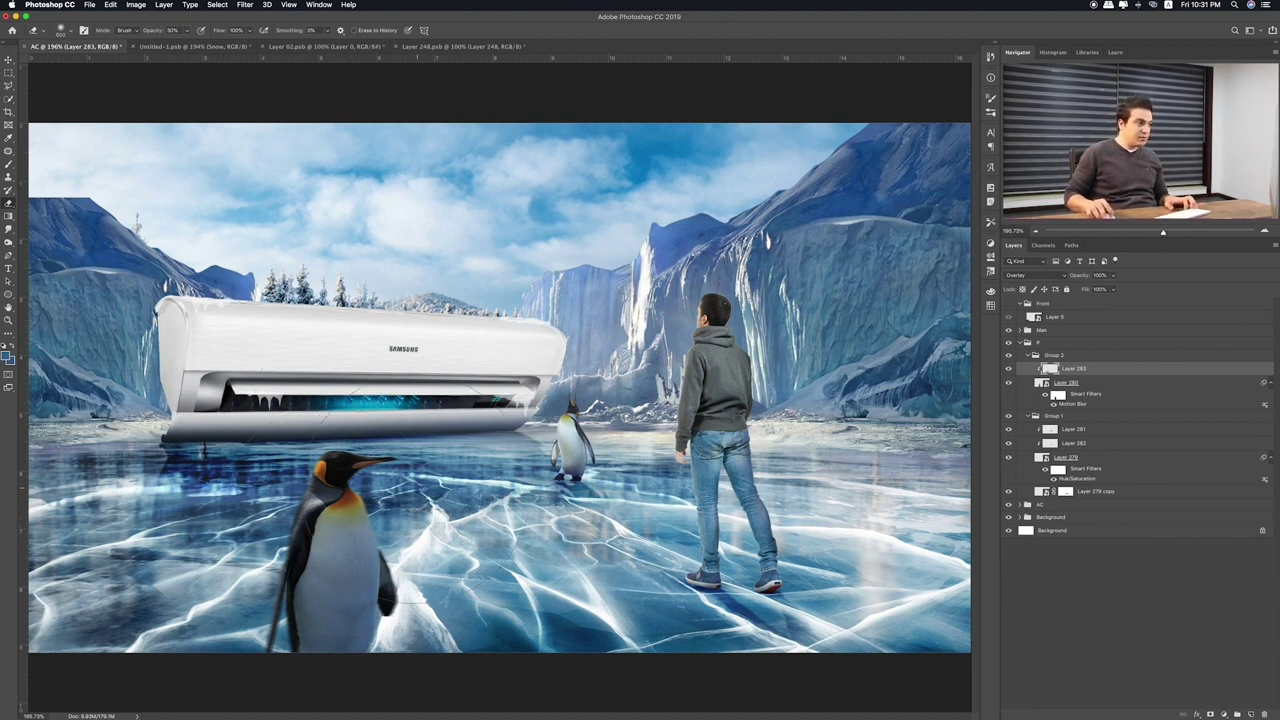
pyautogui.click(1009, 384)
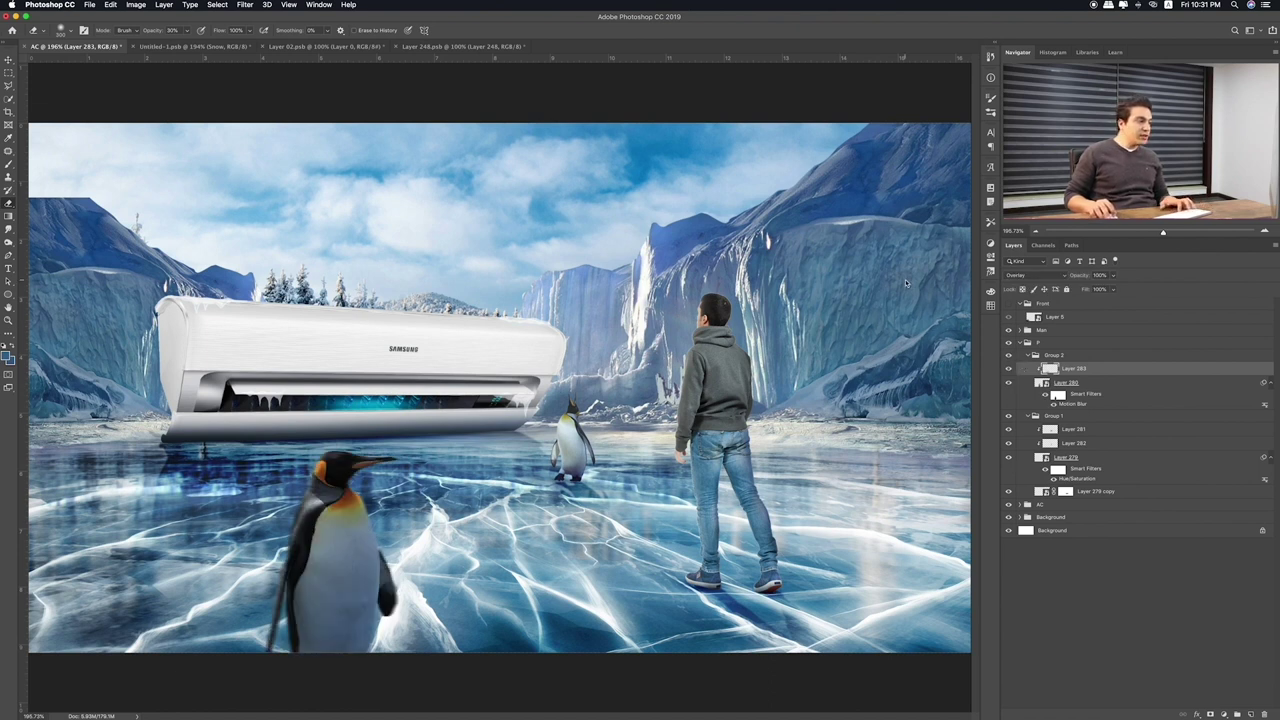
# Preview the source images in Finder and open the ice castle file Layer 159.psb
pyautogui.press('super+Tab')
pyautogui.click(713, 342)
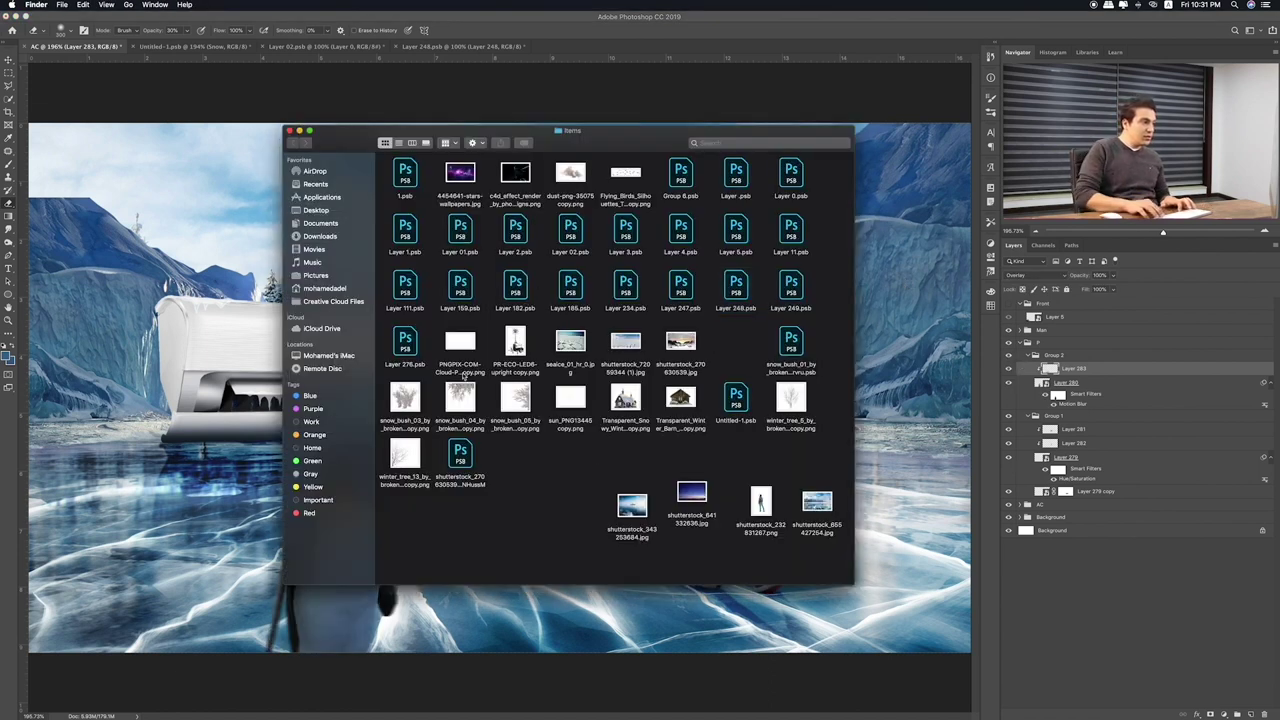
pyautogui.click(405, 340)
pyautogui.press('space')
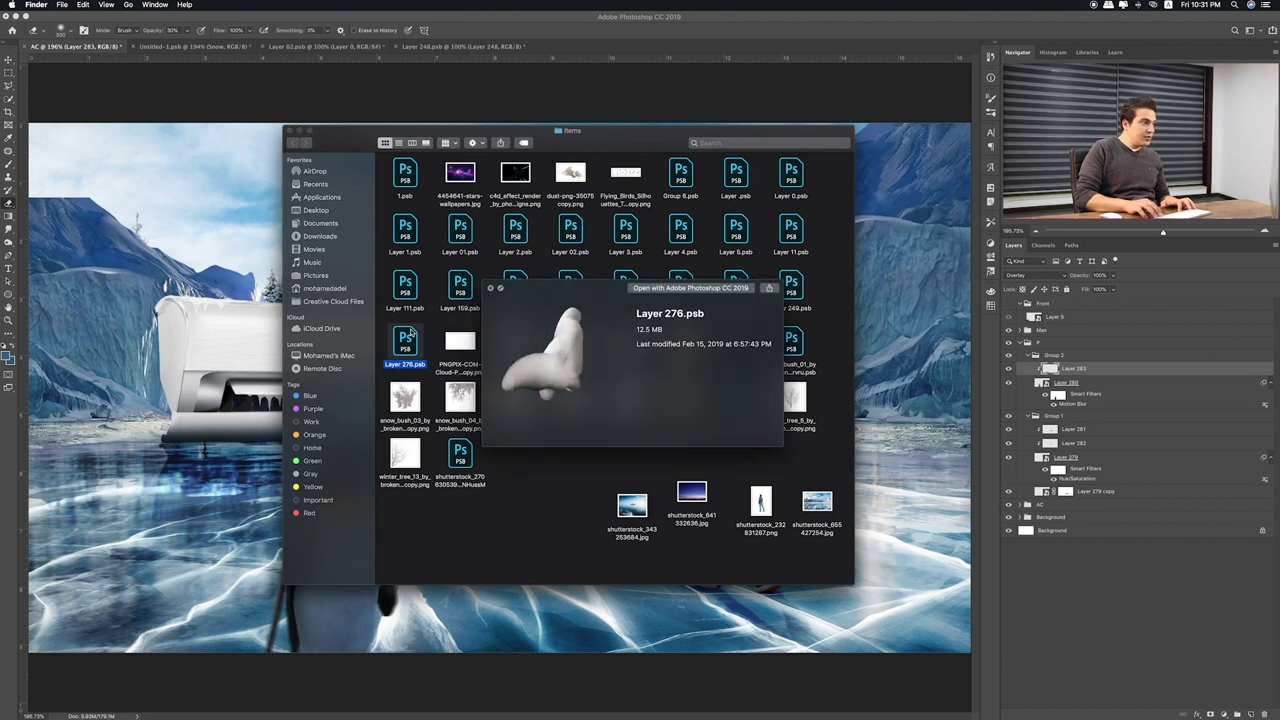
pyautogui.press('Up')
pyautogui.press('Right')
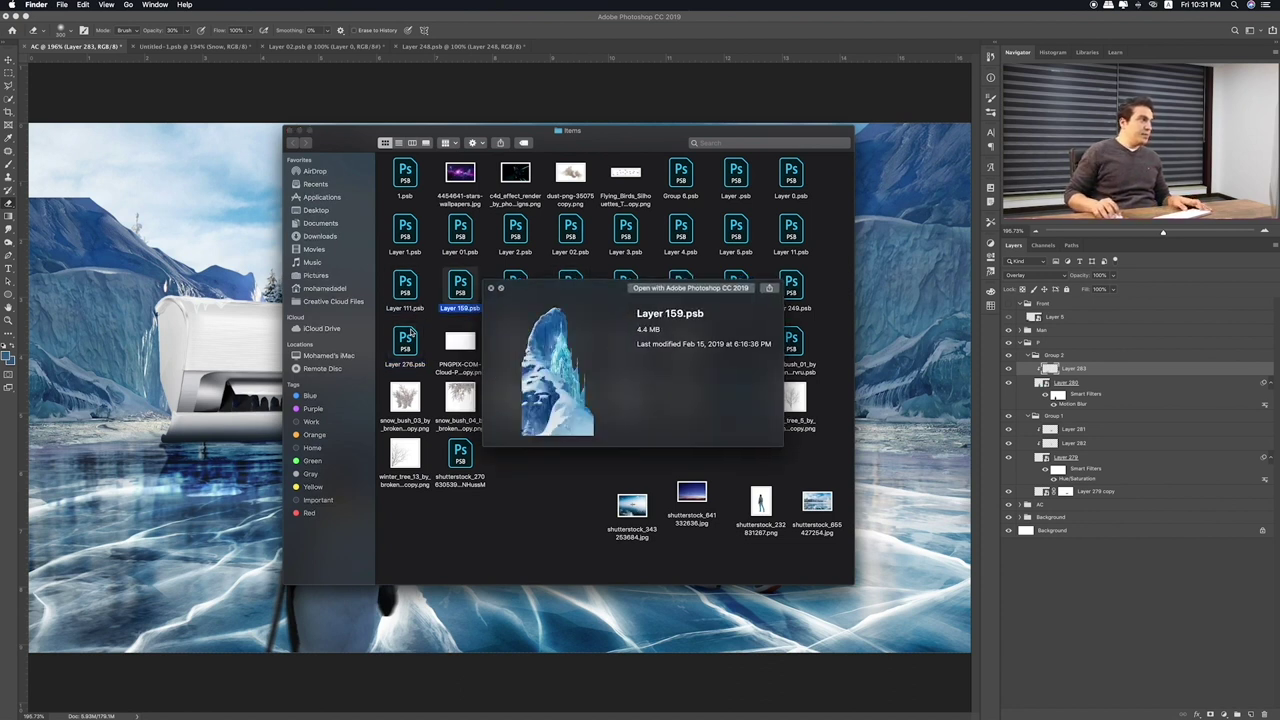
pyautogui.press('space')
pyautogui.doubleClick(459, 292)
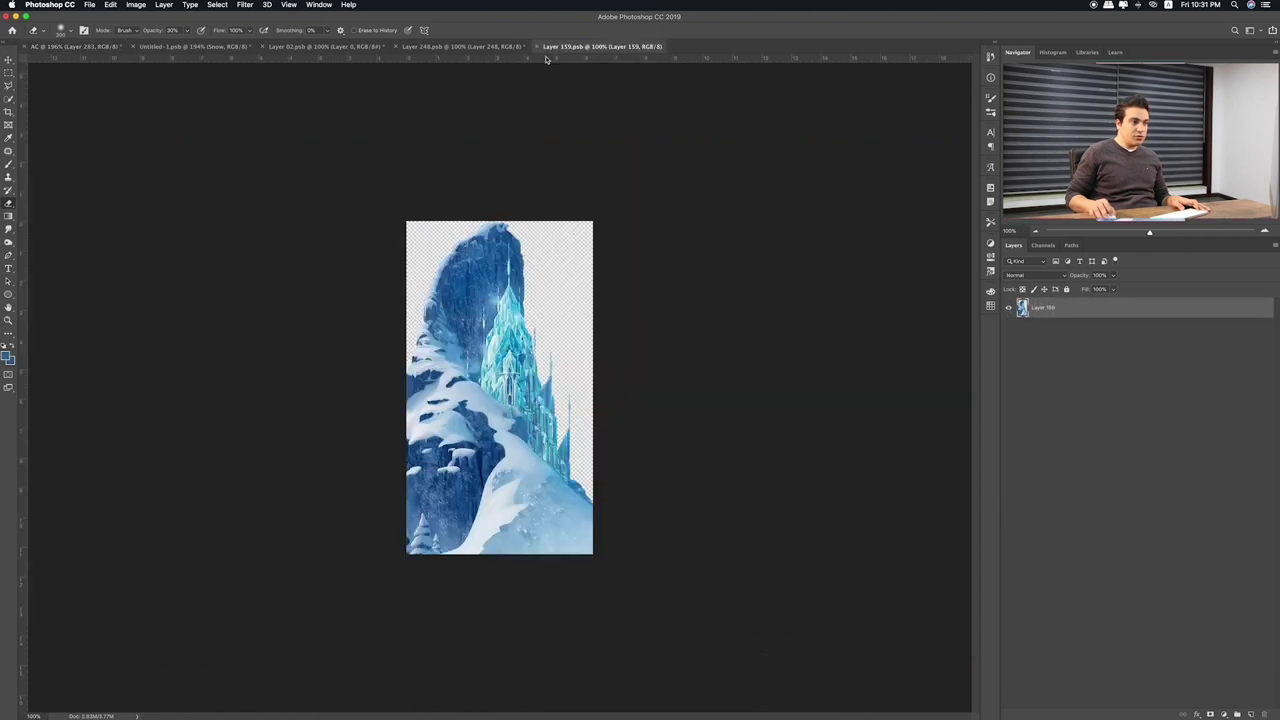
# Convert the castle layer to a smart object and drag it into the AC composite
pyautogui.rightClick(1208, 317)
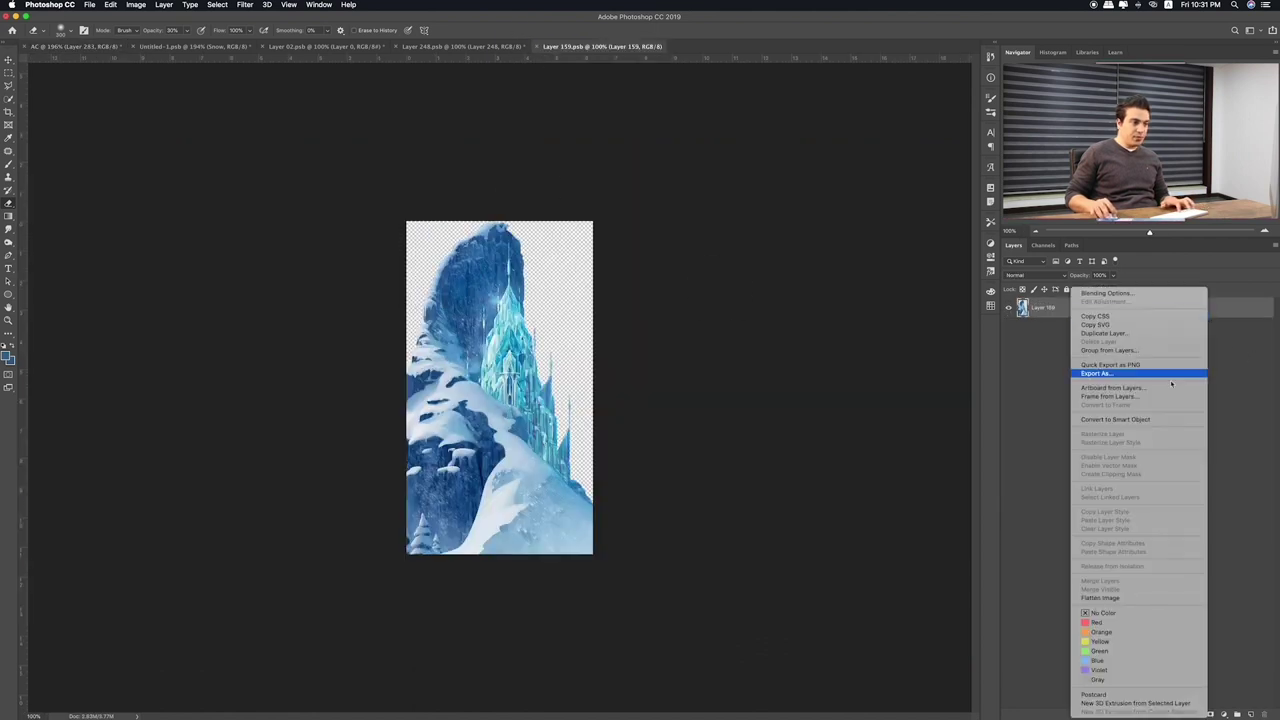
pyautogui.click(1138, 418)
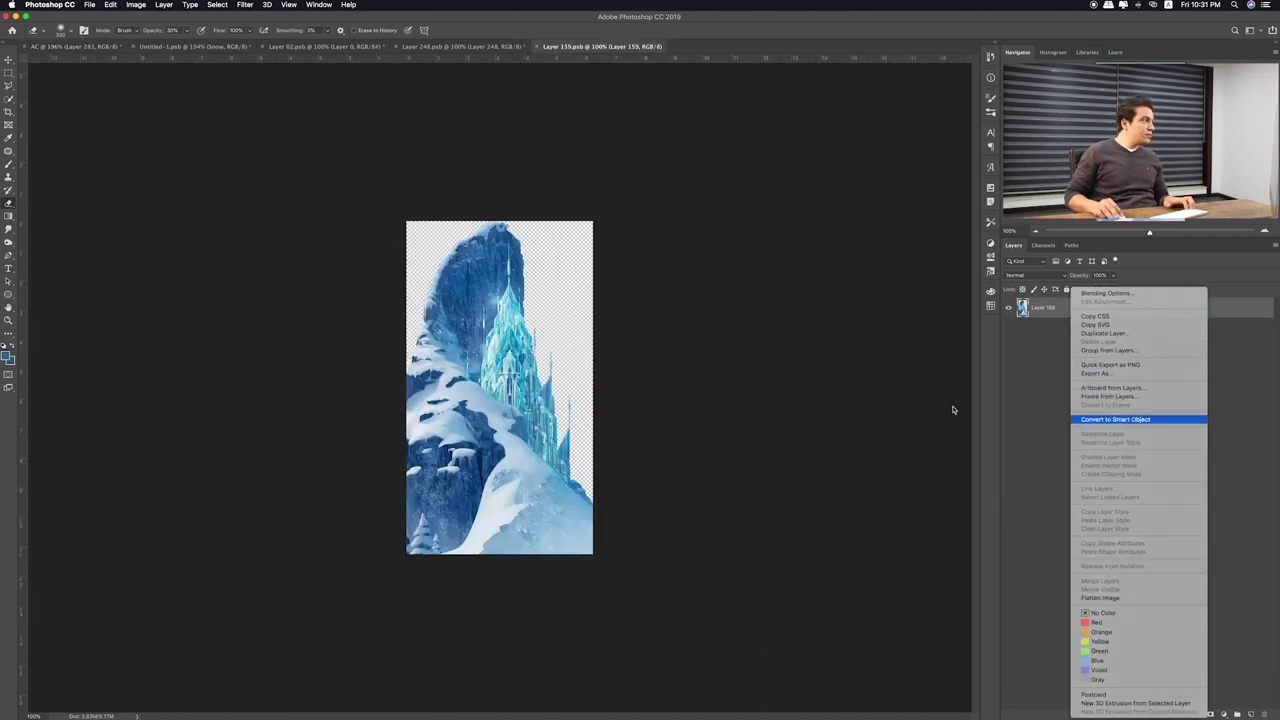
pyautogui.press('v')
pyautogui.moveTo(520, 372)
pyautogui.mouseDown()
pyautogui.moveTo(79, 66)
pyautogui.moveTo(115, 130)
pyautogui.mouseUp()
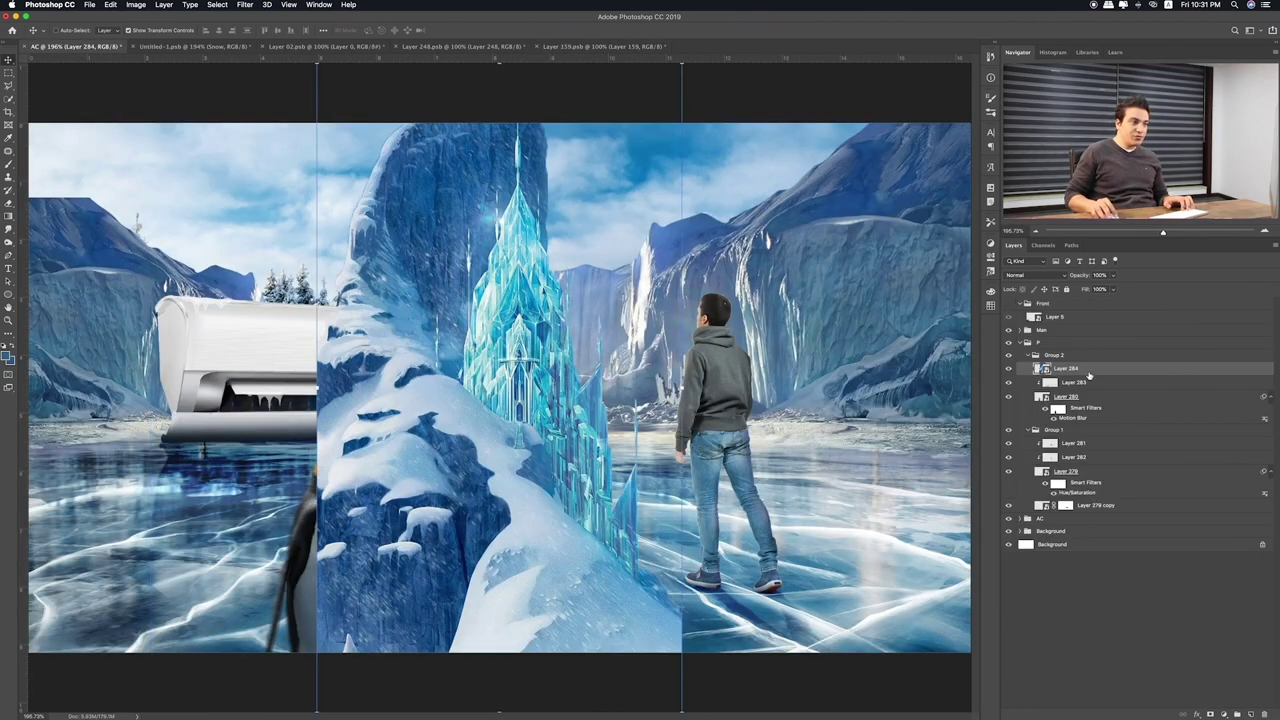
# Move the new Layer 284 into the Background group, collapsing Group 1, Group 2 and P
pyautogui.moveTo(1060, 372); pyautogui.dragTo(1052, 342)
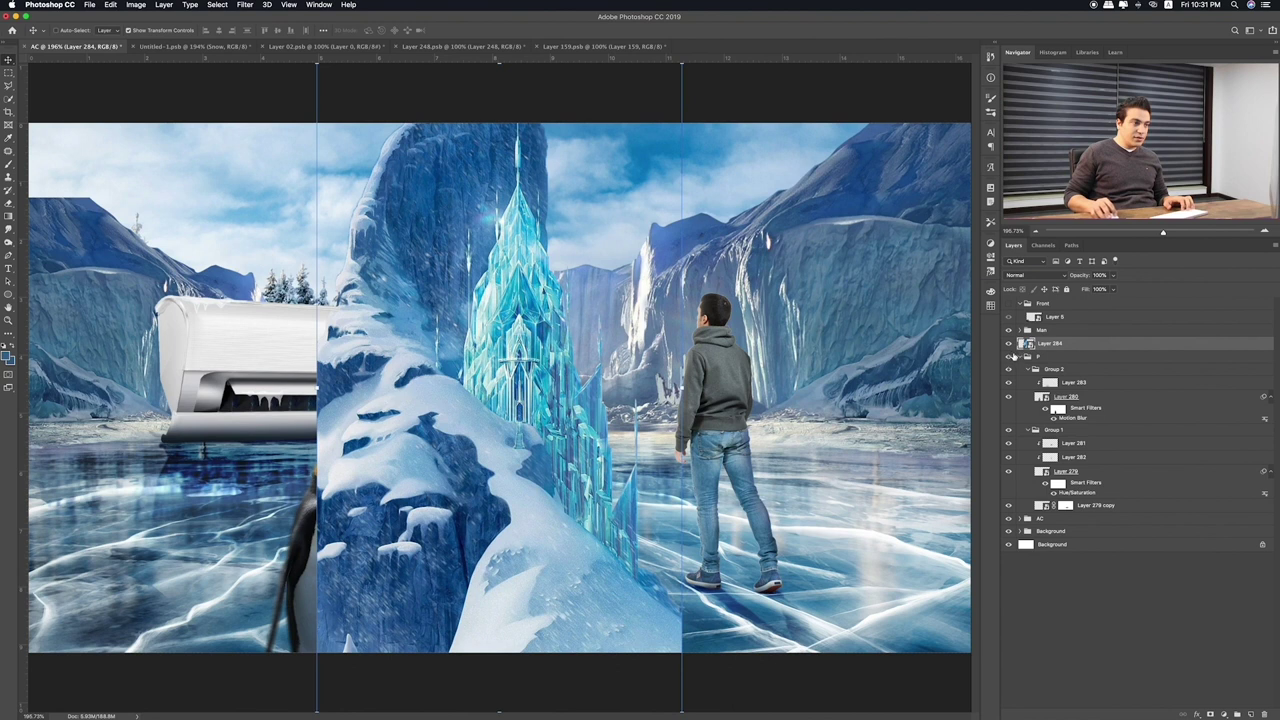
pyautogui.click(1033, 370)
pyautogui.click(1031, 381)
pyautogui.click(1020, 356)
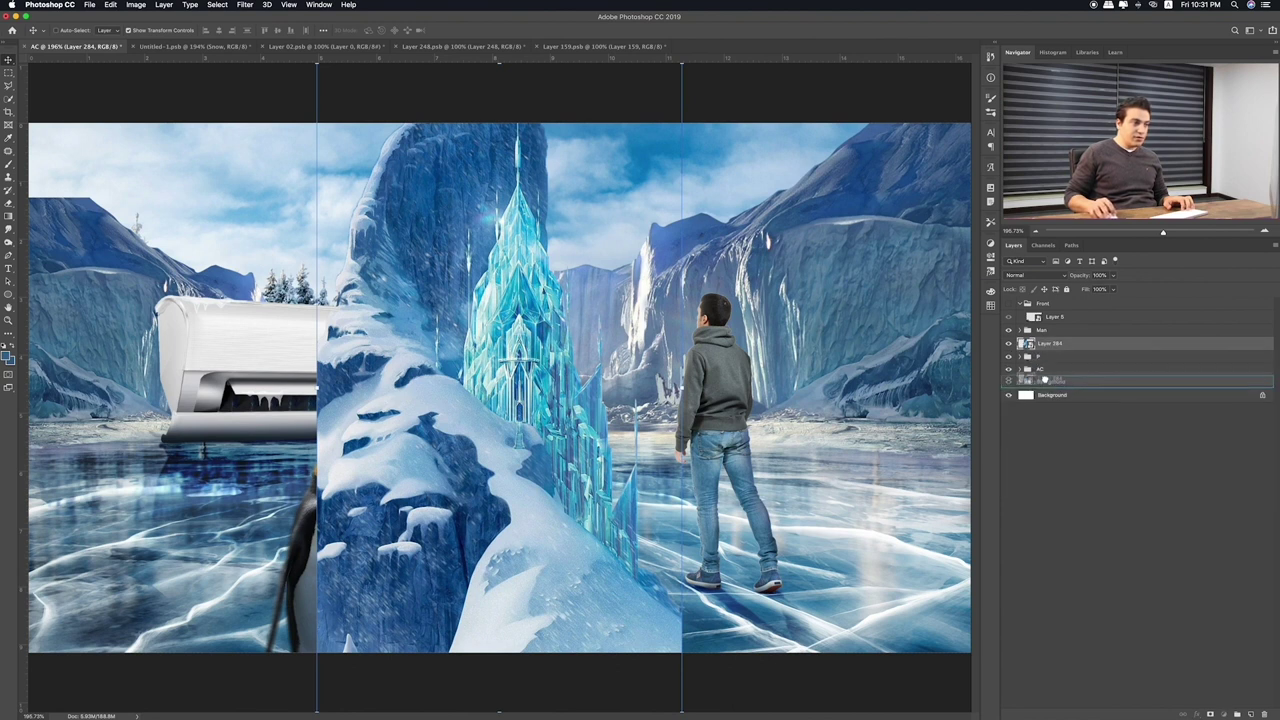
pyautogui.moveTo(1047, 346); pyautogui.dragTo(1020, 370)
pyautogui.click(1019, 368)
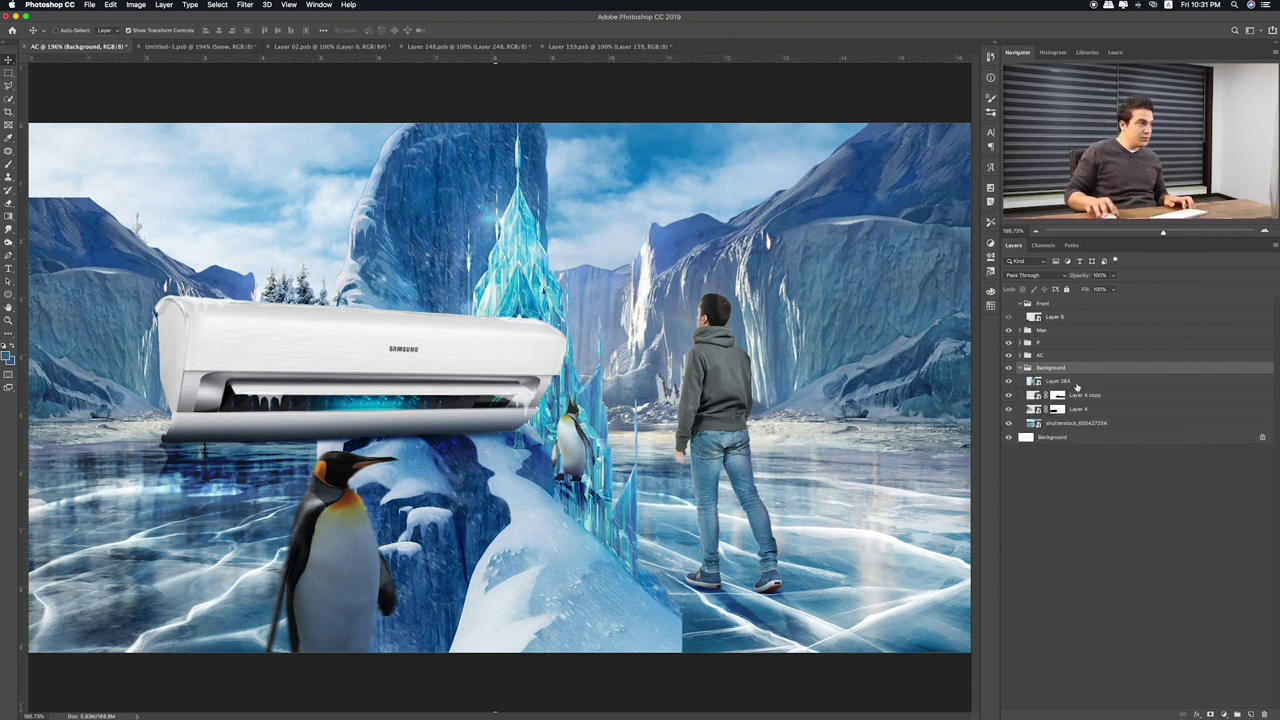
# Free Transform Layer 284 down to about 38% and place it upper-left above the air conditioner
pyautogui.click(1072, 383)
pyautogui.hotkey('ctrl', 't')
pyautogui.hotkey('ctrl', '0')
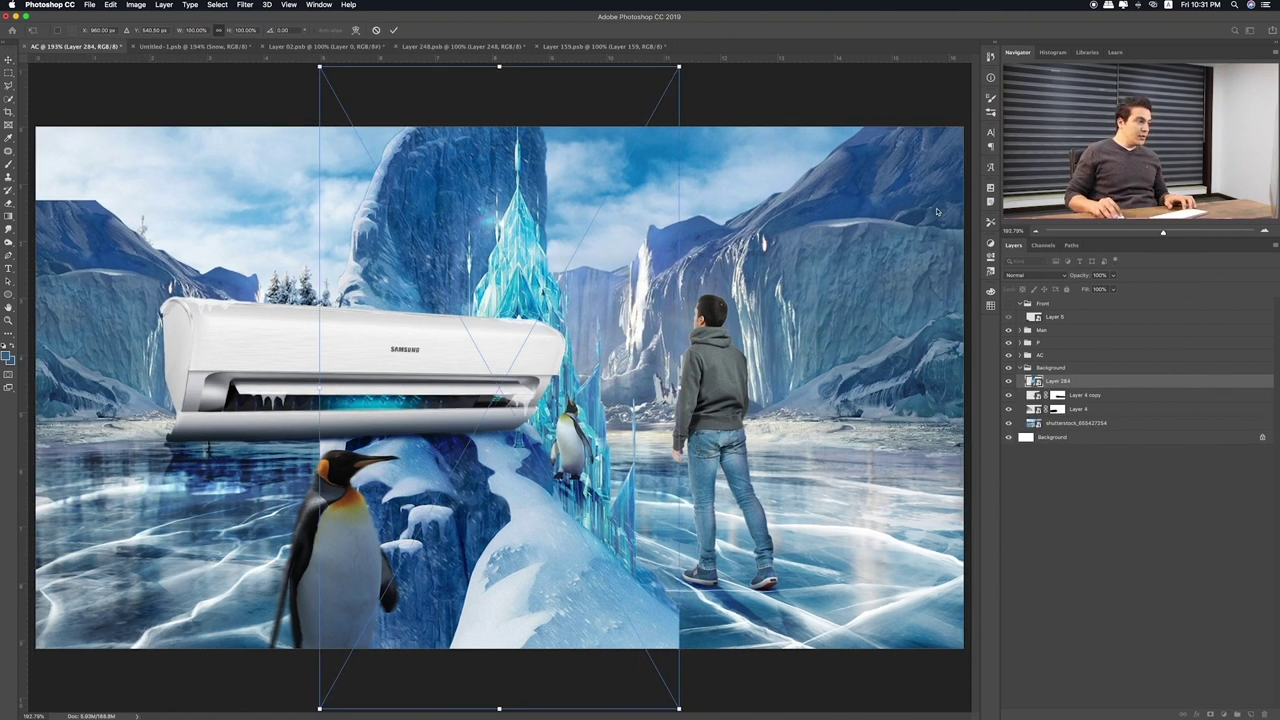
pyautogui.moveTo(680, 68); pyautogui.dragTo(526, 357)
pyautogui.moveTo(409, 397); pyautogui.dragTo(65, 28)
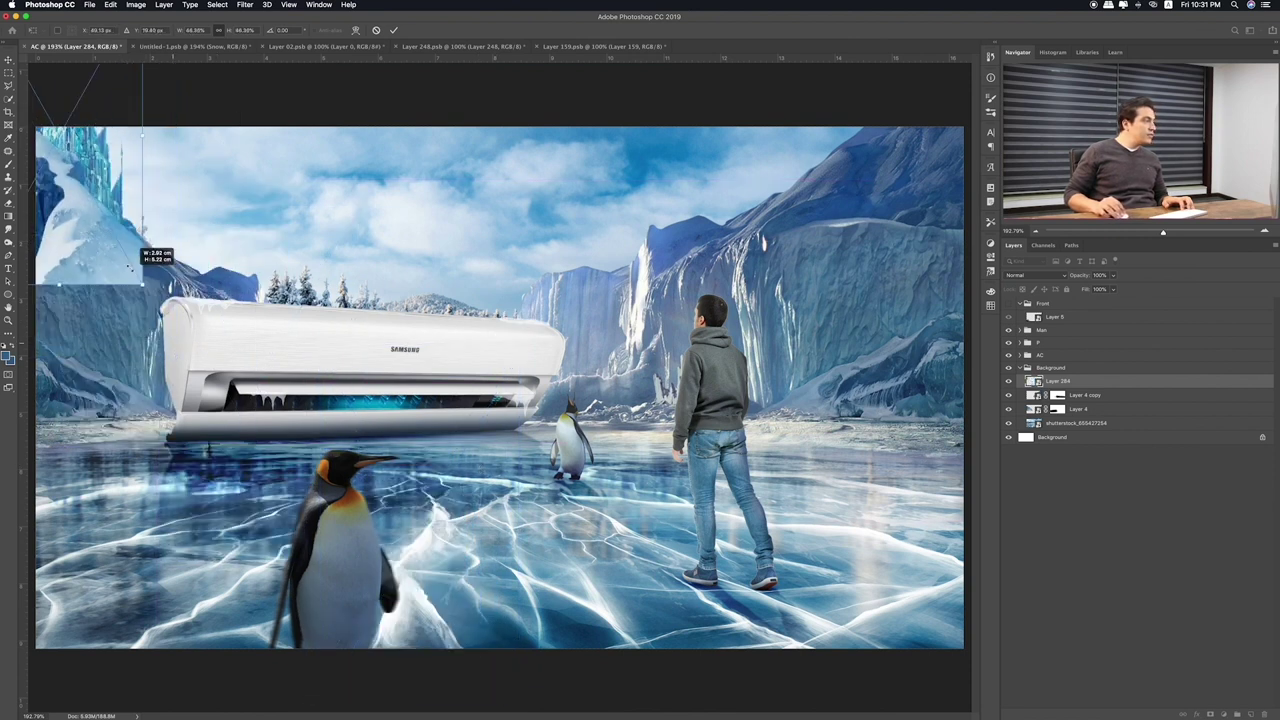
pyautogui.moveTo(172, 342)
pyautogui.mouseDown()
pyautogui.moveTo(176, 232)
pyautogui.moveTo(146, 238)
pyautogui.mouseUp()
pyautogui.moveTo(172, 325); pyautogui.dragTo(160, 265)
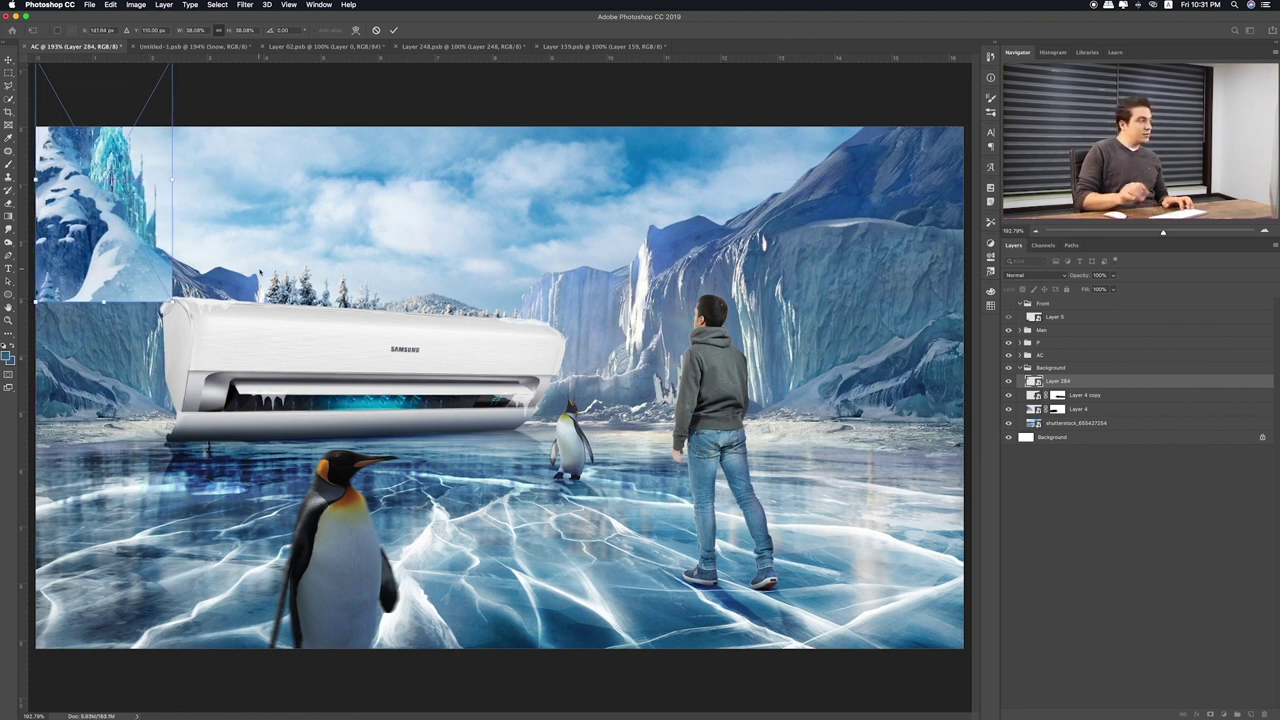
pyautogui.press('Return')
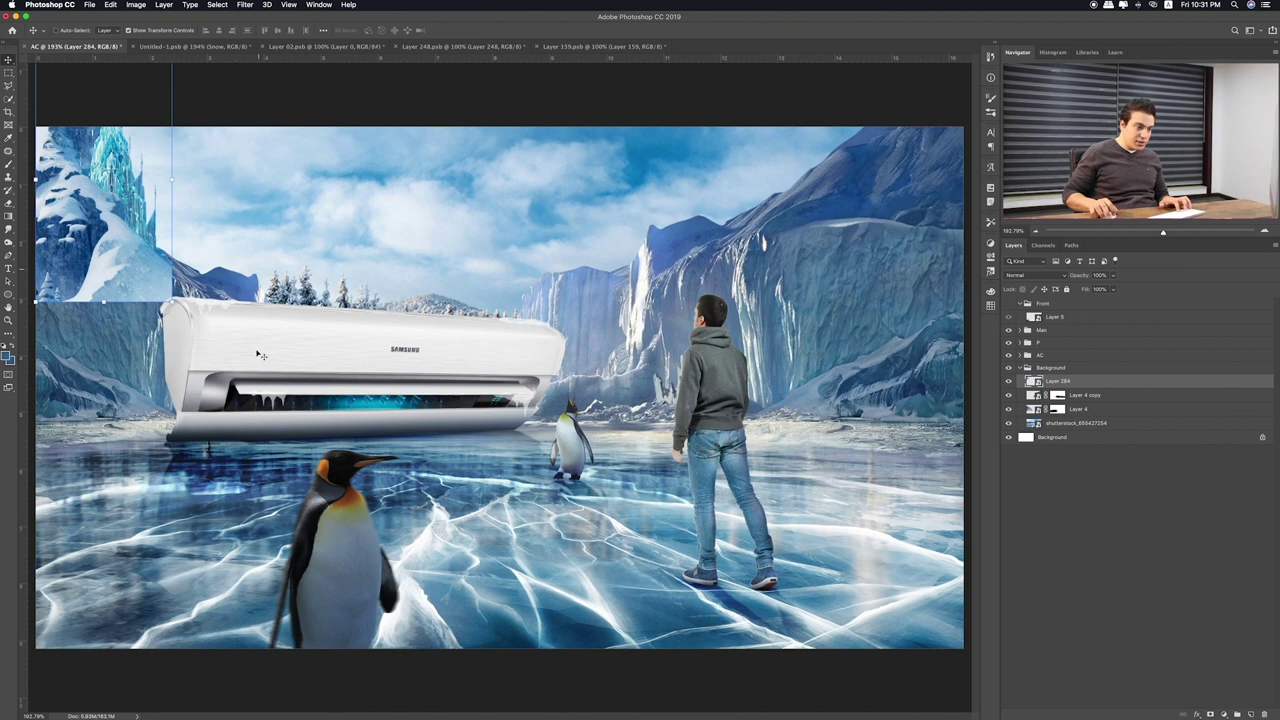
# Mask castle Layer 284 and paint away its lower edge into the cliffs left of the AC
pyautogui.click(1212, 714)
pyautogui.press('m')
pyautogui.moveTo(158, 267); pyautogui.dragTo(128, 268)
pyautogui.click(8, 165)
pyautogui.press('[')
pyautogui.press('[')
pyautogui.moveTo(170, 285); pyautogui.dragTo(175, 318)
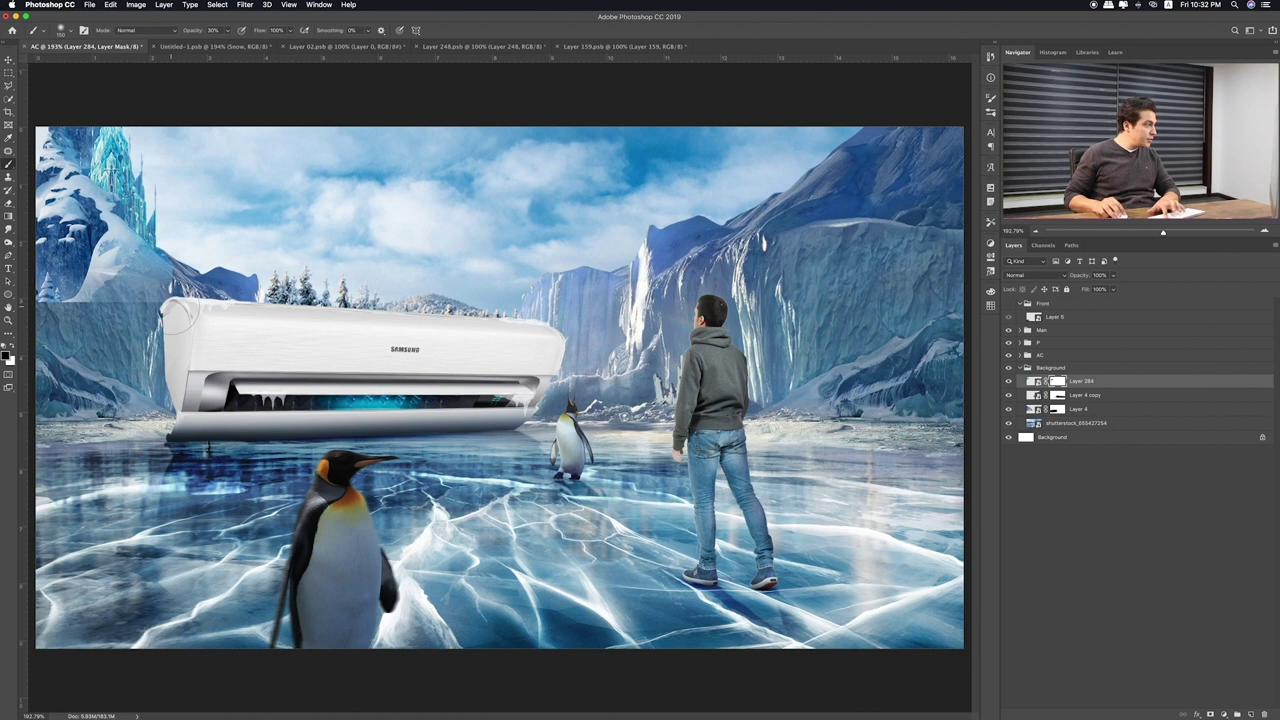
pyautogui.moveTo(165, 288); pyautogui.dragTo(78, 290)
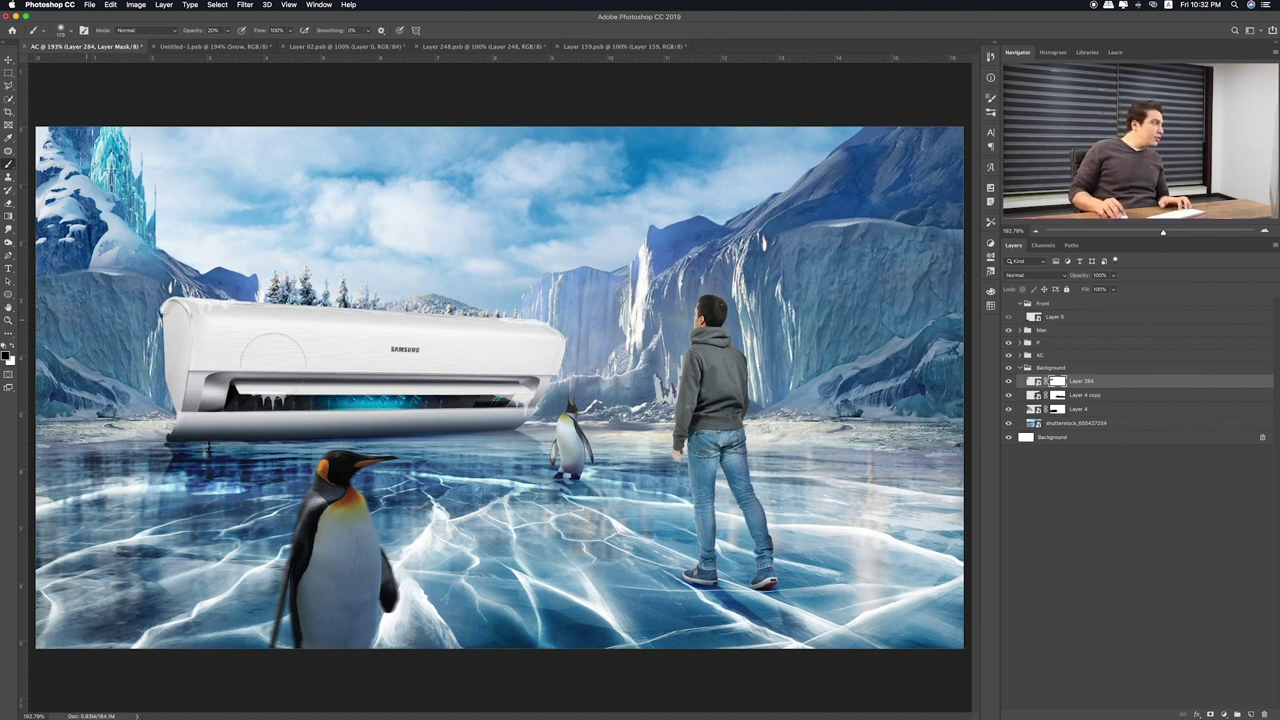
pyautogui.click(8, 138)
pyautogui.moveTo(86, 245); pyautogui.dragTo(84, 283)
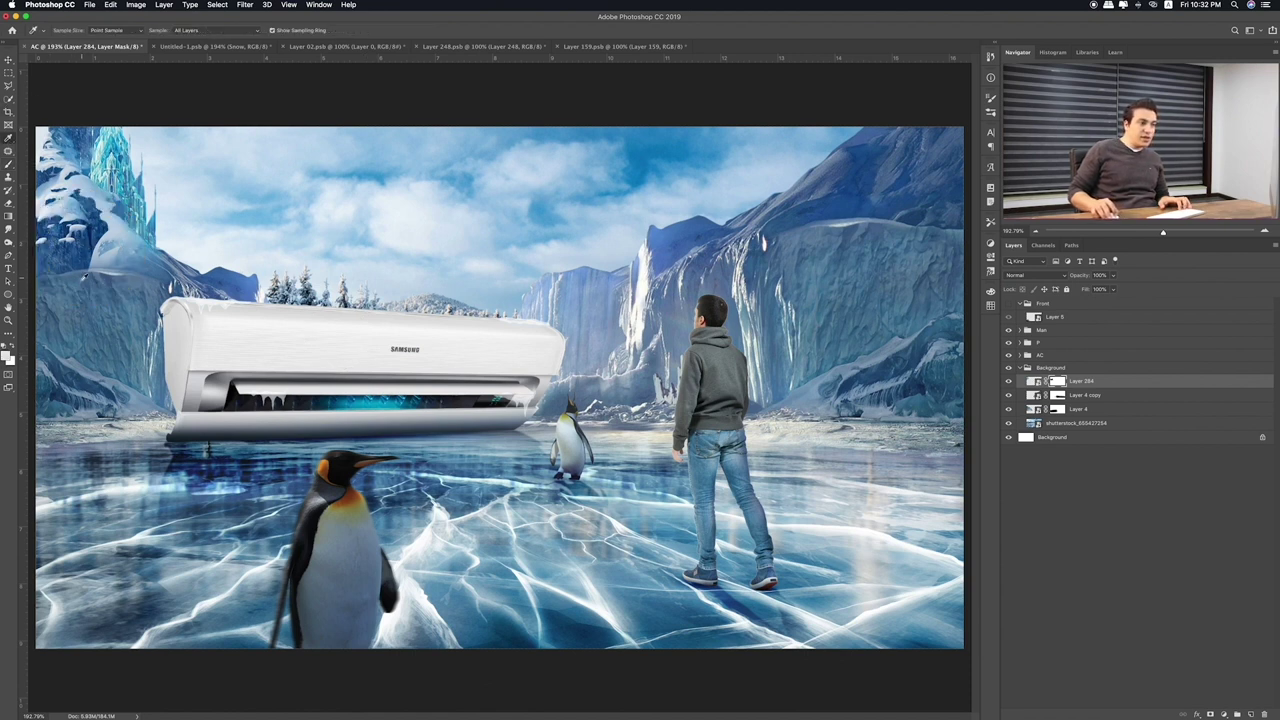
# Tone castle Layer 284 with Hue +5, Saturation −18 and Lightness +14, then retarget its mask
pyautogui.click(1036, 382)
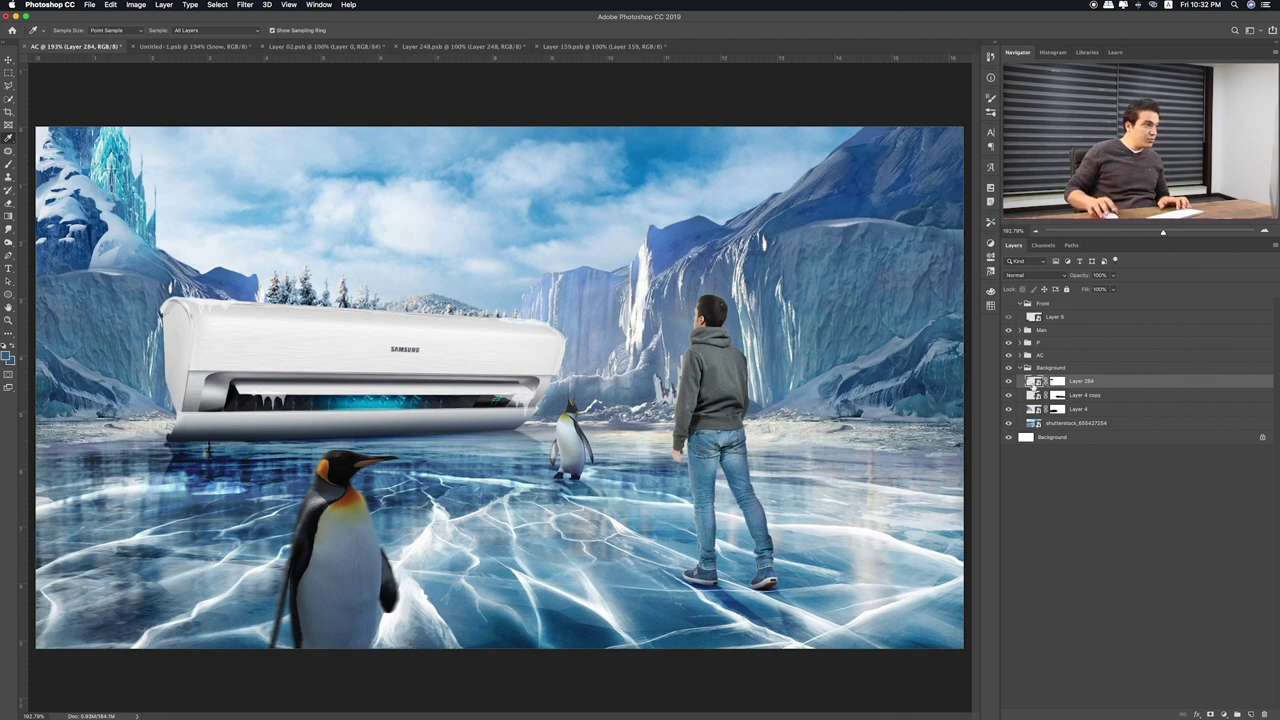
pyautogui.hotkey('ctrl', 'u')
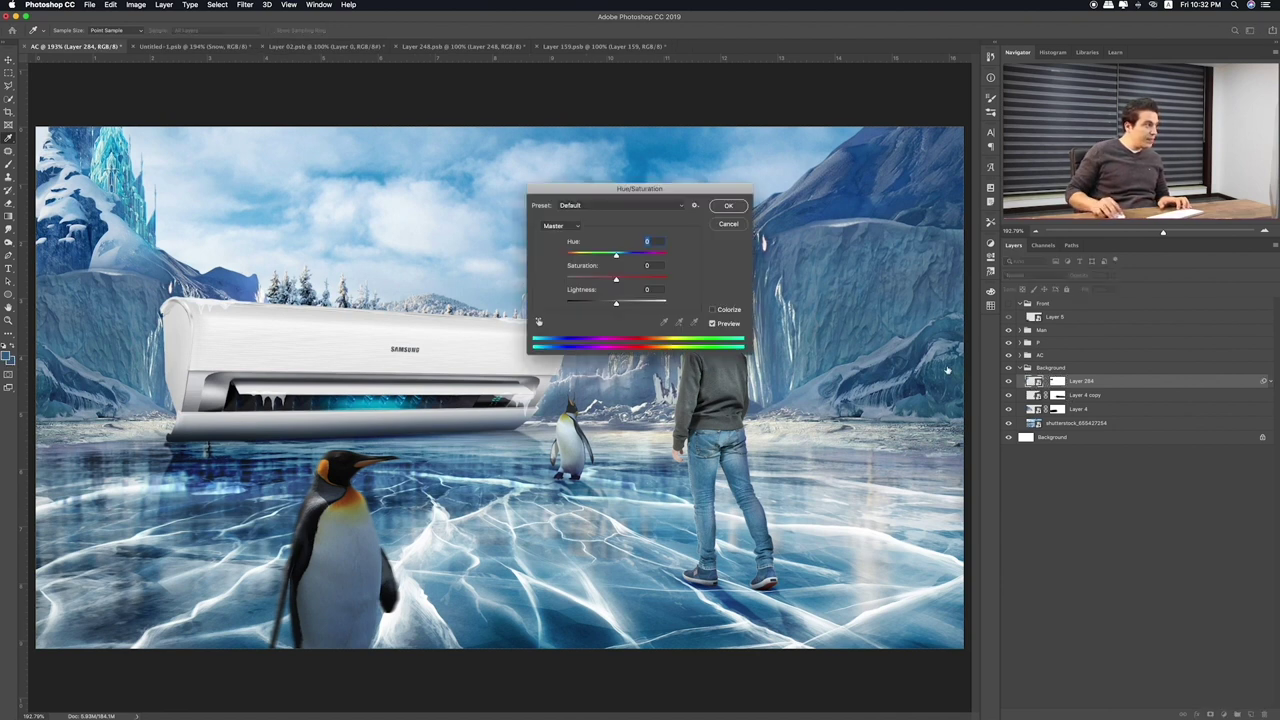
pyautogui.moveTo(616, 304); pyautogui.dragTo(607, 280)
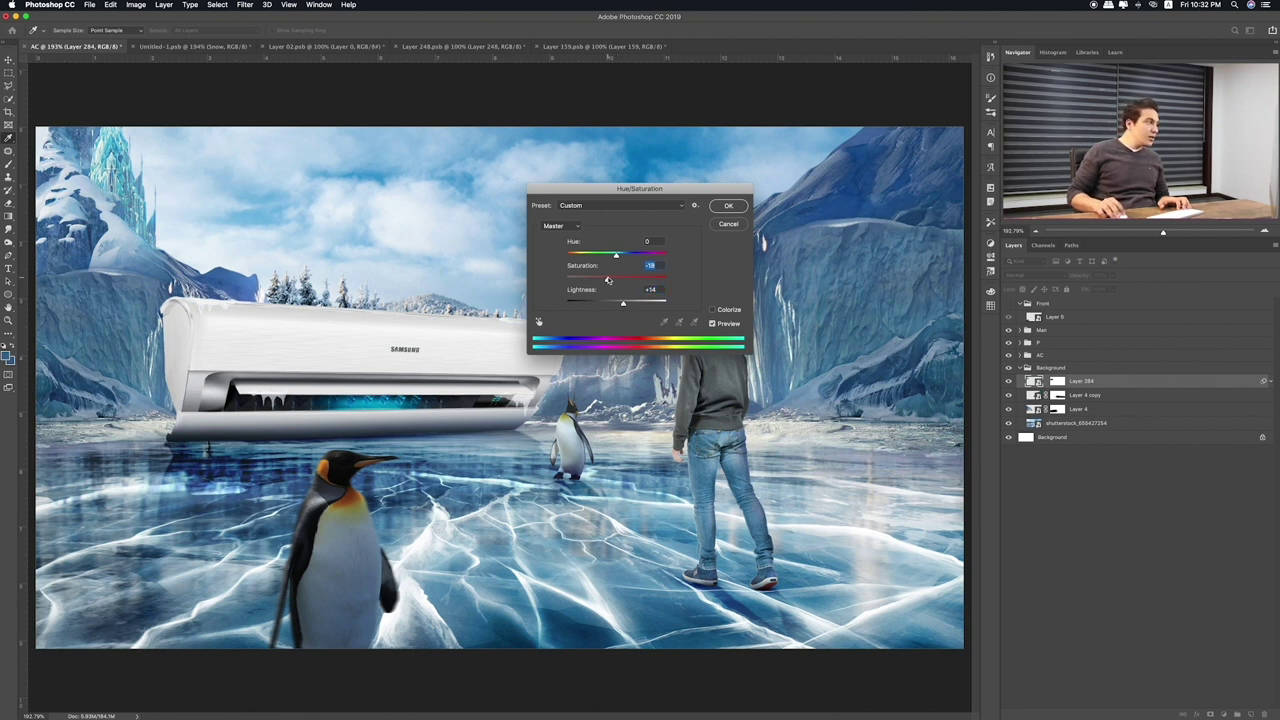
pyautogui.moveTo(617, 257); pyautogui.dragTo(618, 258)
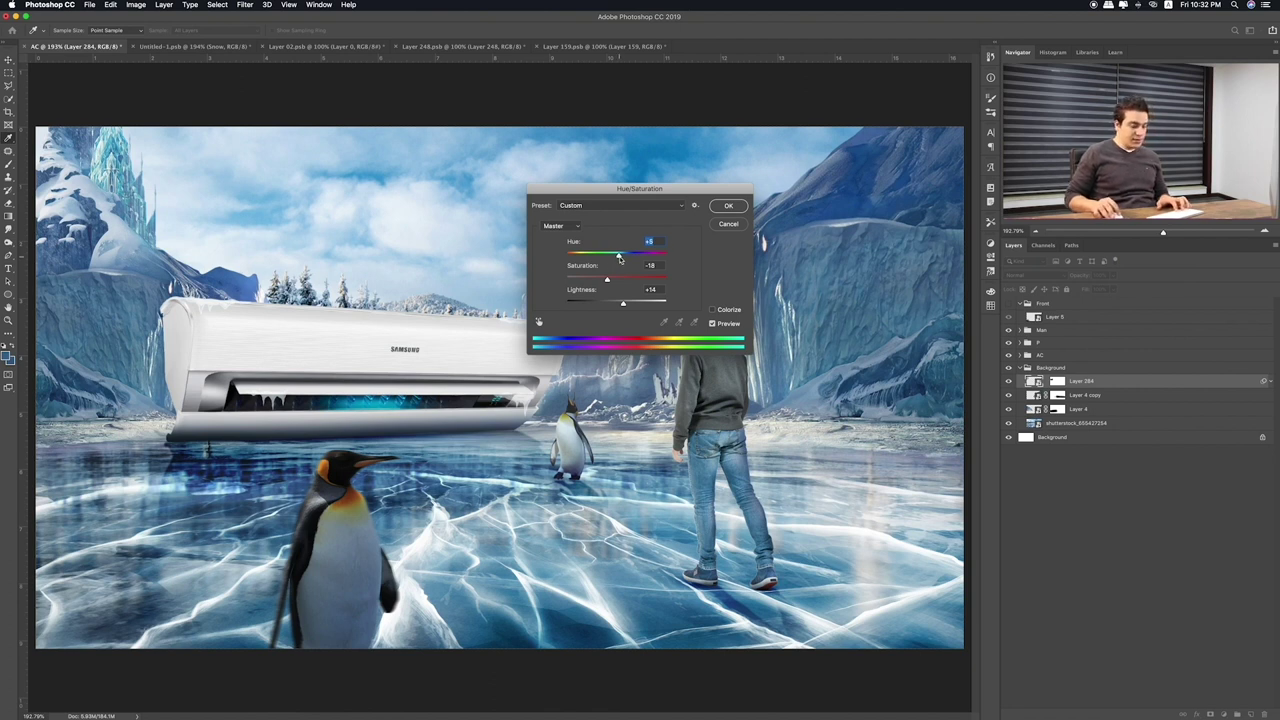
pyautogui.click(728, 205)
pyautogui.click(1057, 381)
pyautogui.press('b')
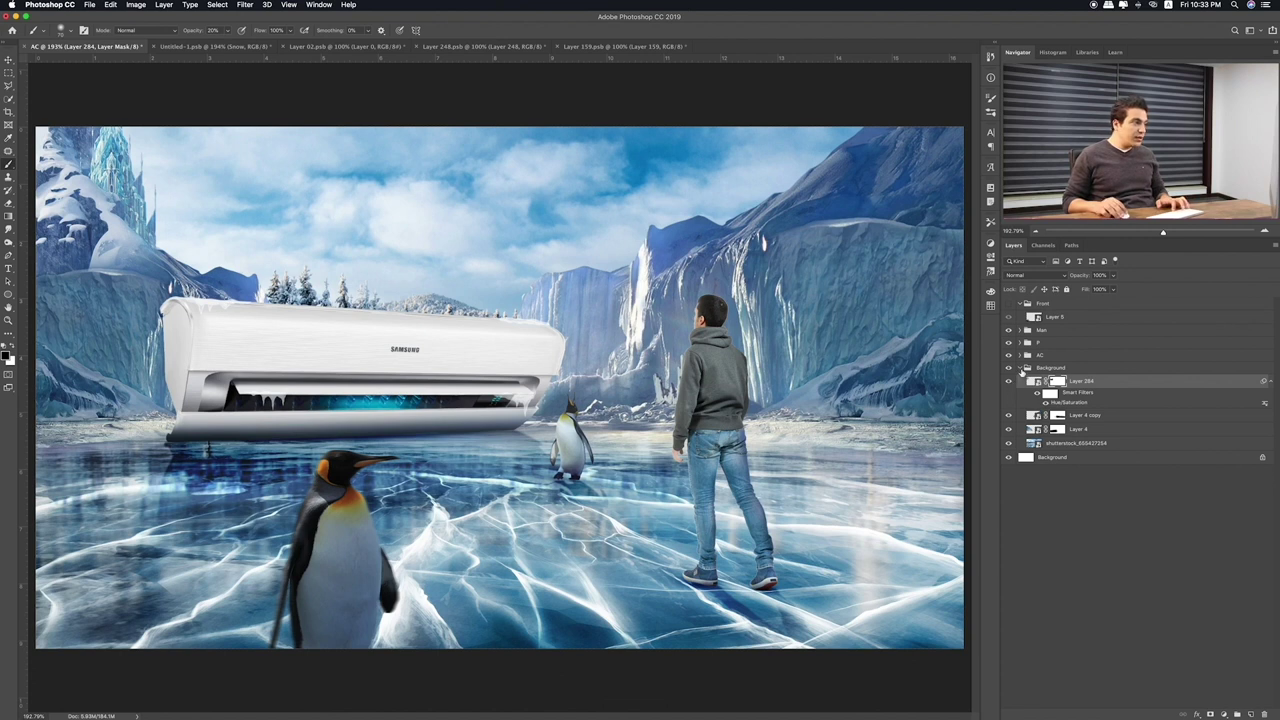
# Preview files in the Items folder and select the stars wallpaper
pyautogui.click(1021, 369)
pyautogui.press('super+Tab')
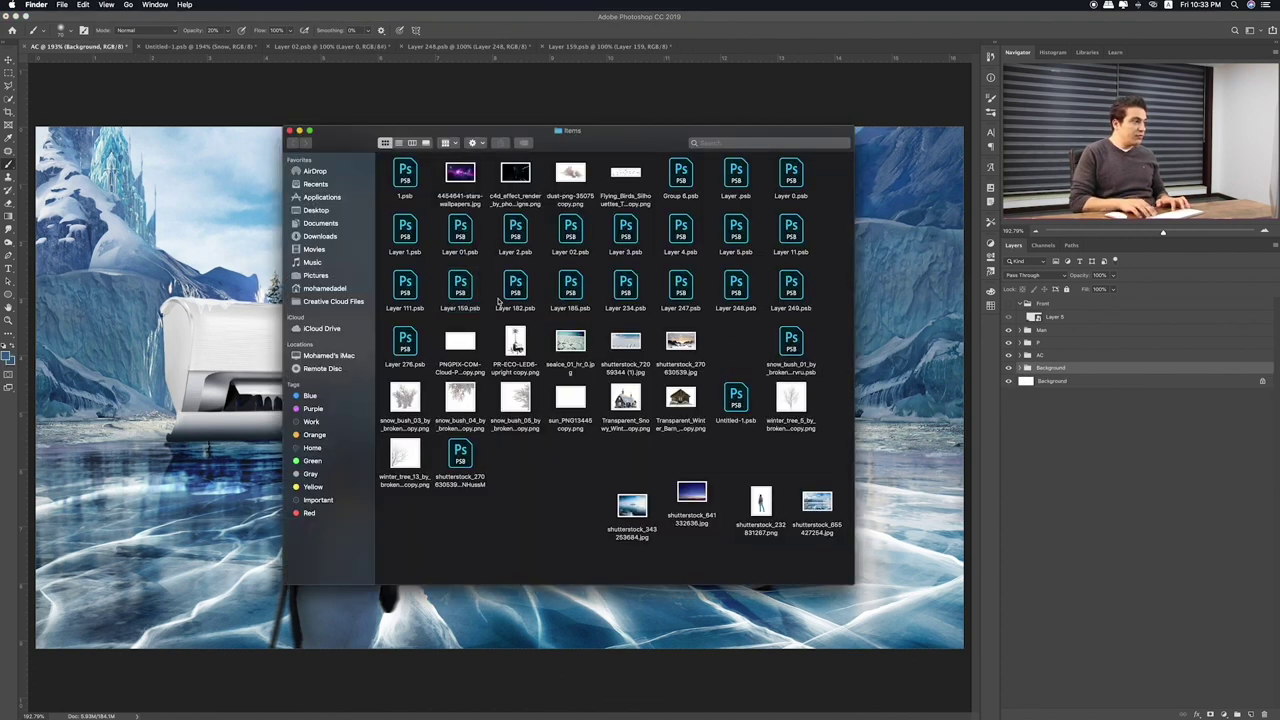
pyautogui.click(500, 300)
pyautogui.press('space')
pyautogui.press('Right')
pyautogui.press('Right')
pyautogui.press('Left')
pyautogui.press('Right')
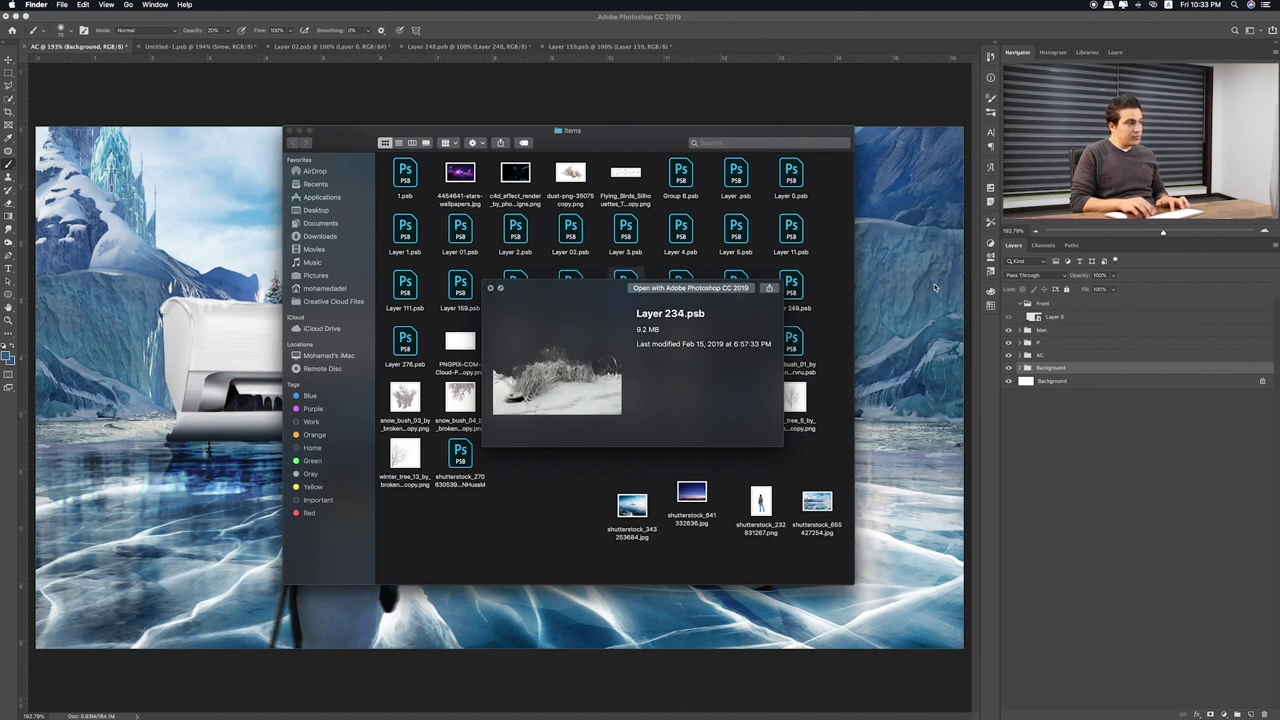
pyautogui.press('Right')
pyautogui.press('Right')
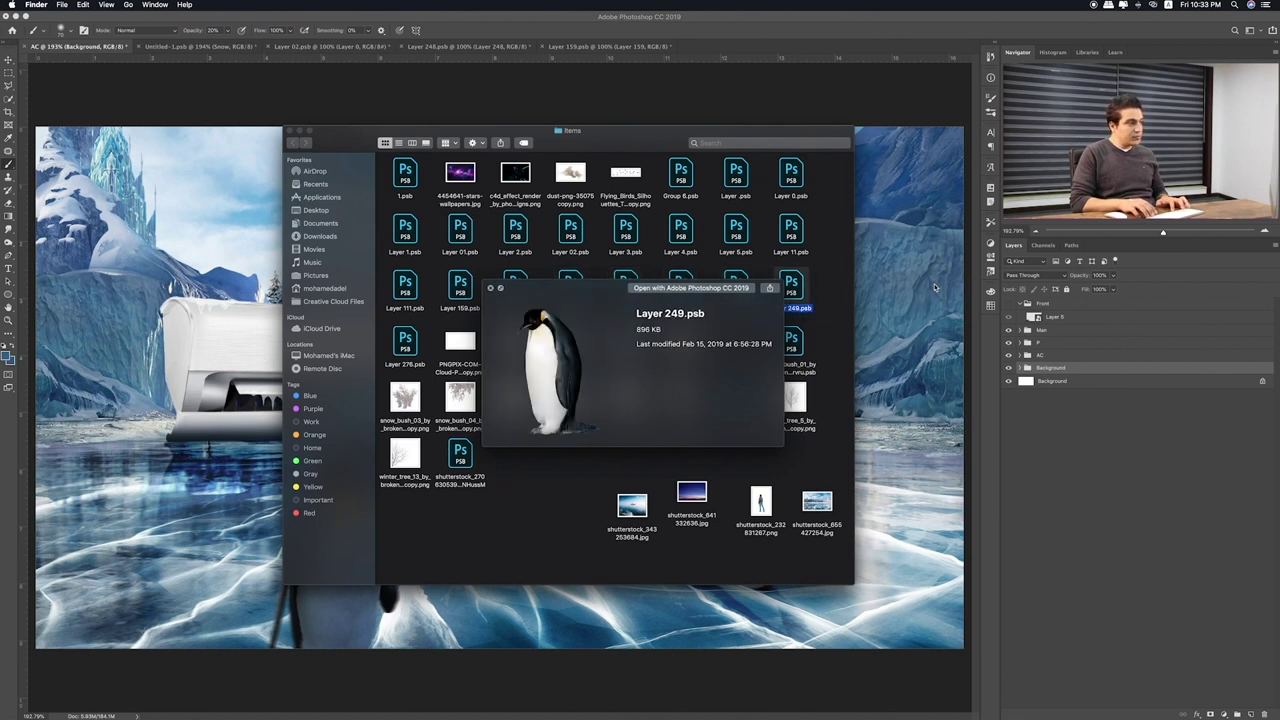
pyautogui.press('Left')
pyautogui.press('Up')
pyautogui.press('Right')
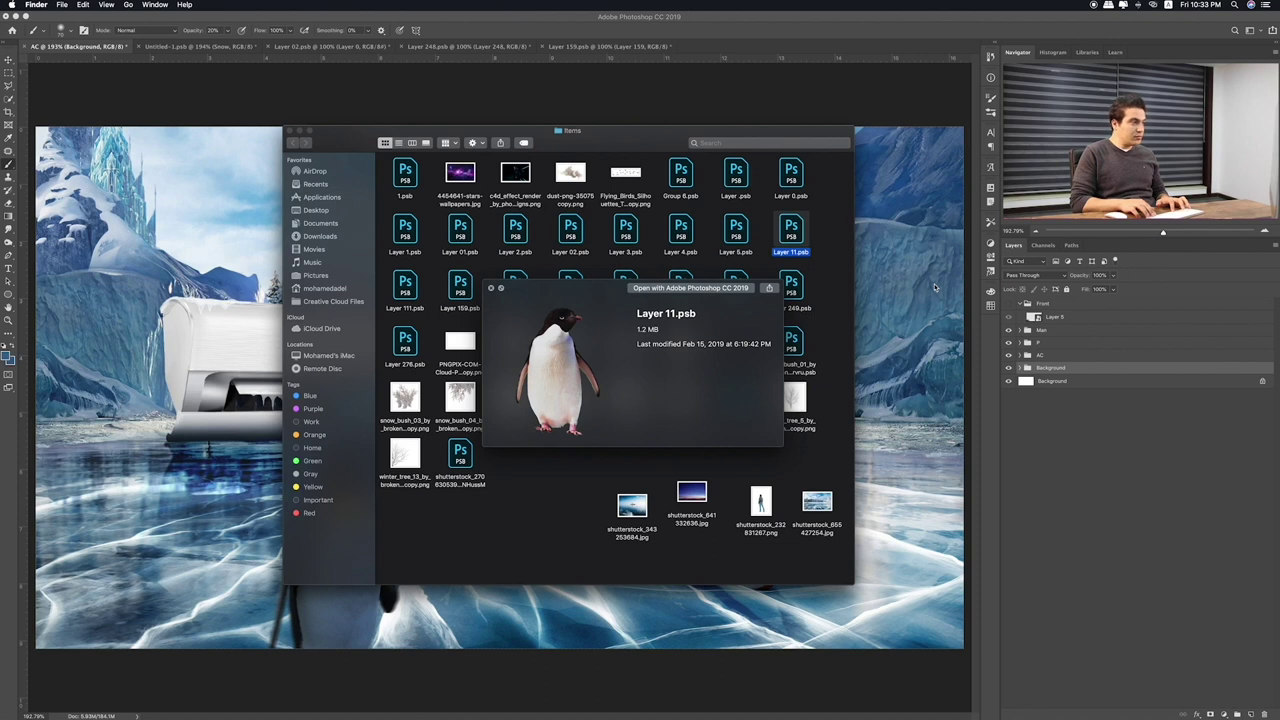
pyautogui.press('Left')
pyautogui.press('Left')
pyautogui.press('Left')
pyautogui.press('Left')
pyautogui.press('Left')
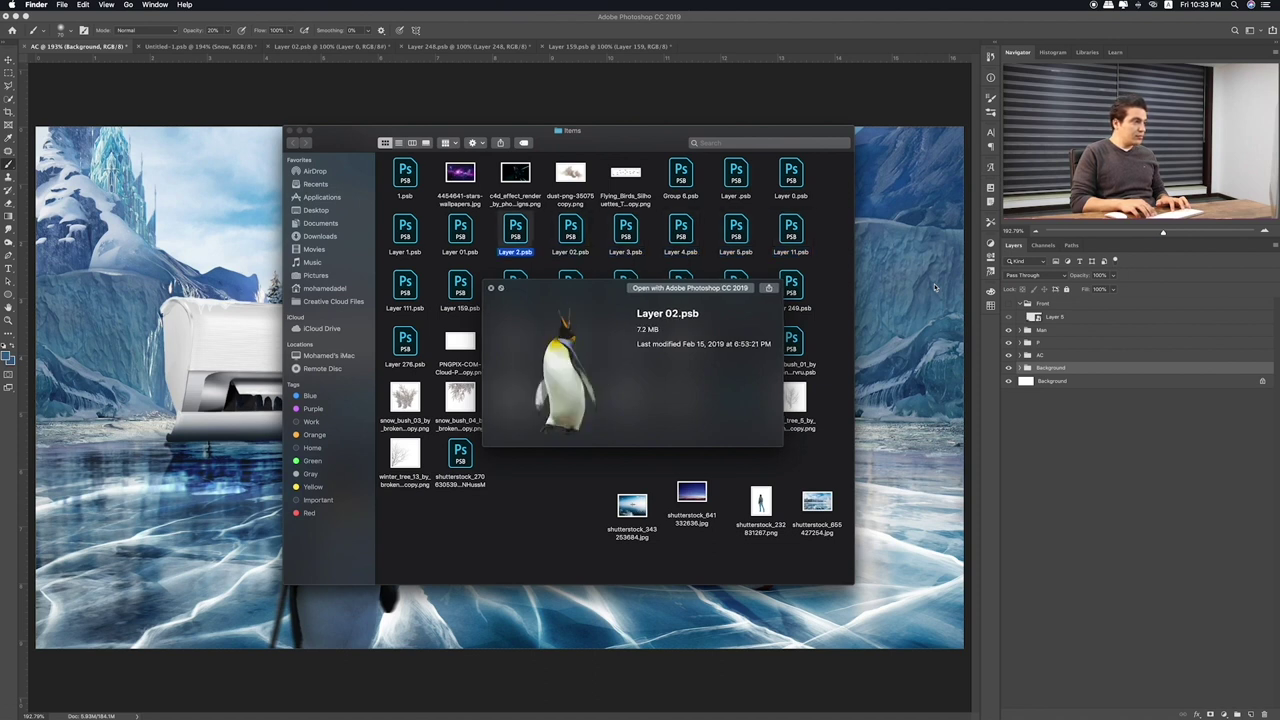
pyautogui.press('Left')
pyautogui.press('Left')
pyautogui.press('Right')
pyautogui.press('Up')
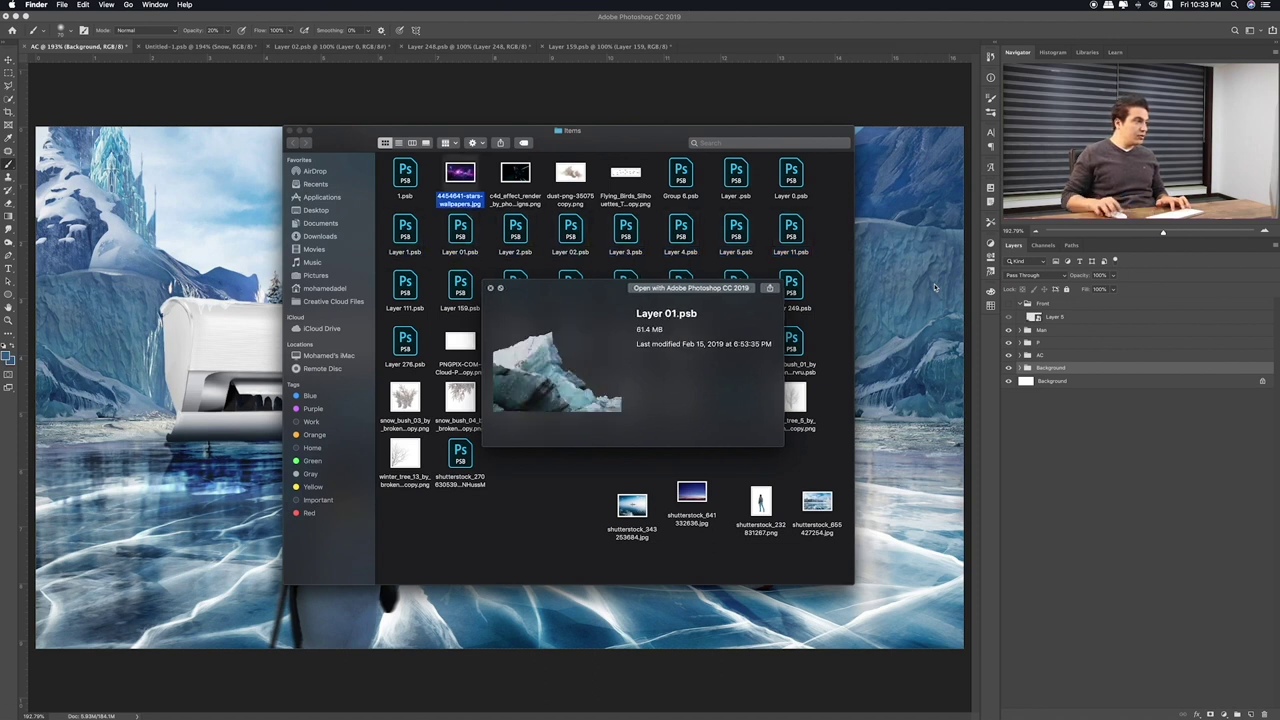
pyautogui.press('Left')
pyautogui.press('Right')
pyautogui.press('space')
pyautogui.press('space')
pyautogui.press('space')
# Place the stars wallpaper into the scene and blend it in Lighten mode
pyautogui.moveTo(462, 178); pyautogui.dragTo(200, 200)
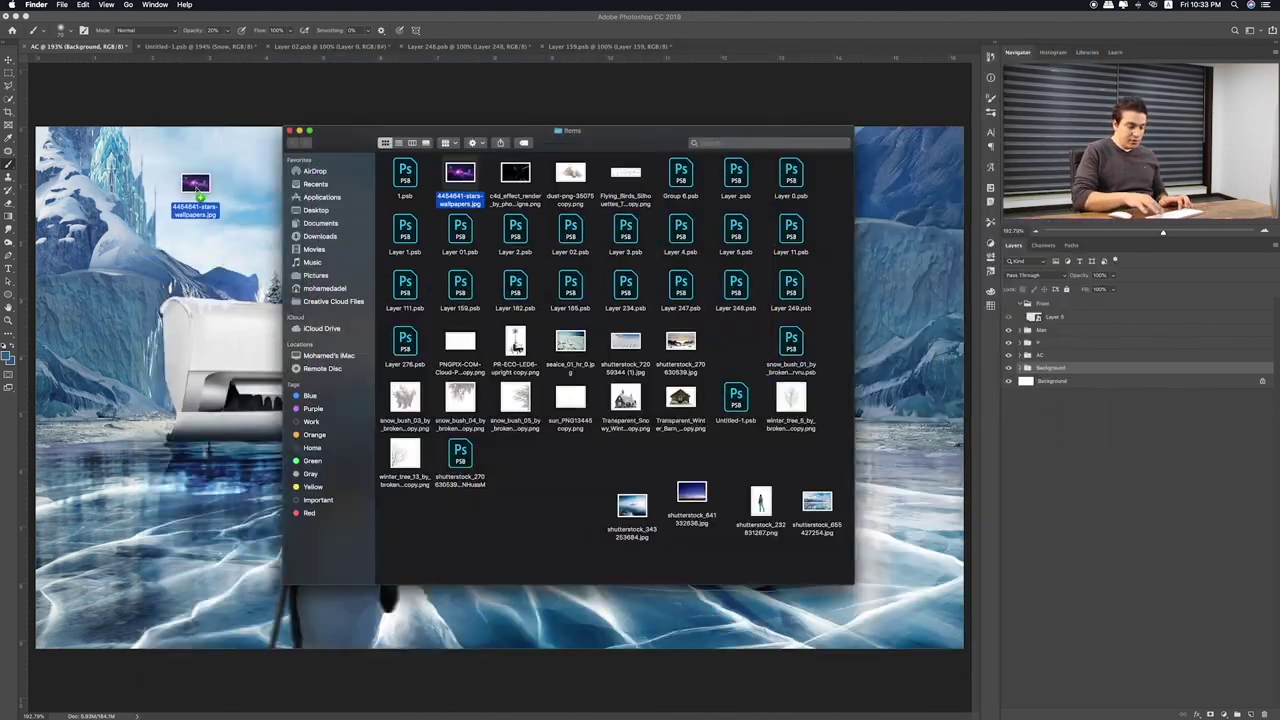
pyautogui.press('Return')
pyautogui.press('v')
pyautogui.hotkey('shift', '+')
pyautogui.hotkey('shift', '+')
pyautogui.hotkey('shift', '+')
pyautogui.hotkey('shift', '+')
pyautogui.hotkey('shift', '+')
pyautogui.hotkey('shift', '+')
pyautogui.hotkey('shift', '+')
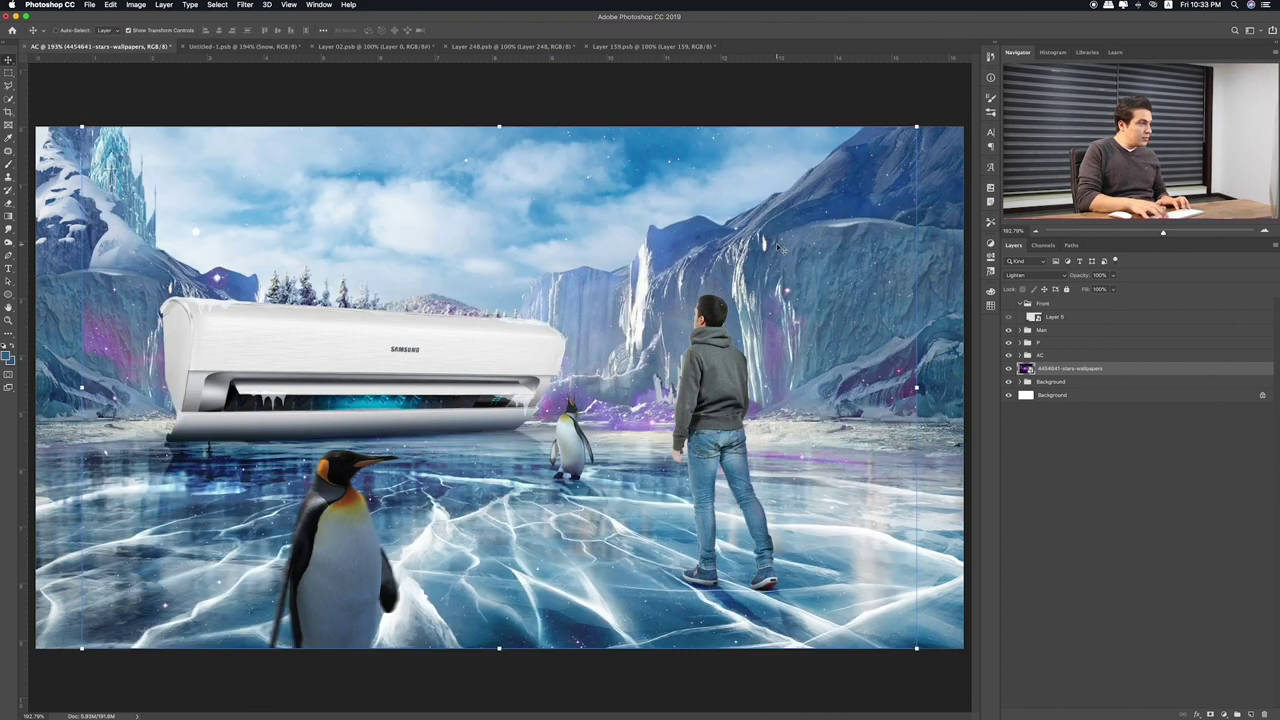
pyautogui.hotkey('shift', '+')
pyautogui.hotkey('shift', '+')
pyautogui.hotkey('shift', '+')
pyautogui.hotkey('shift', '+')
pyautogui.hotkey('shift', '+')
pyautogui.hotkey('shift', '+')
pyautogui.hotkey('shift', '+')
pyautogui.hotkey('shift', '+')
pyautogui.hotkey('shift', '+')
pyautogui.hotkey('shift', '+')
pyautogui.hotkey('shift', '+')
pyautogui.hotkey('shift', '+')
pyautogui.hotkey('shift', '+')
pyautogui.hotkey('shift', '+')
pyautogui.hotkey('shift', '+')
pyautogui.hotkey('shift', '+')
pyautogui.hotkey('shift', '+')
# Try another blend mode, then shrink the stars image and move it up and right
pyautogui.hotkey('shift', '+')
pyautogui.hotkey('shift', '+')
pyautogui.hotkey('shift', '+')
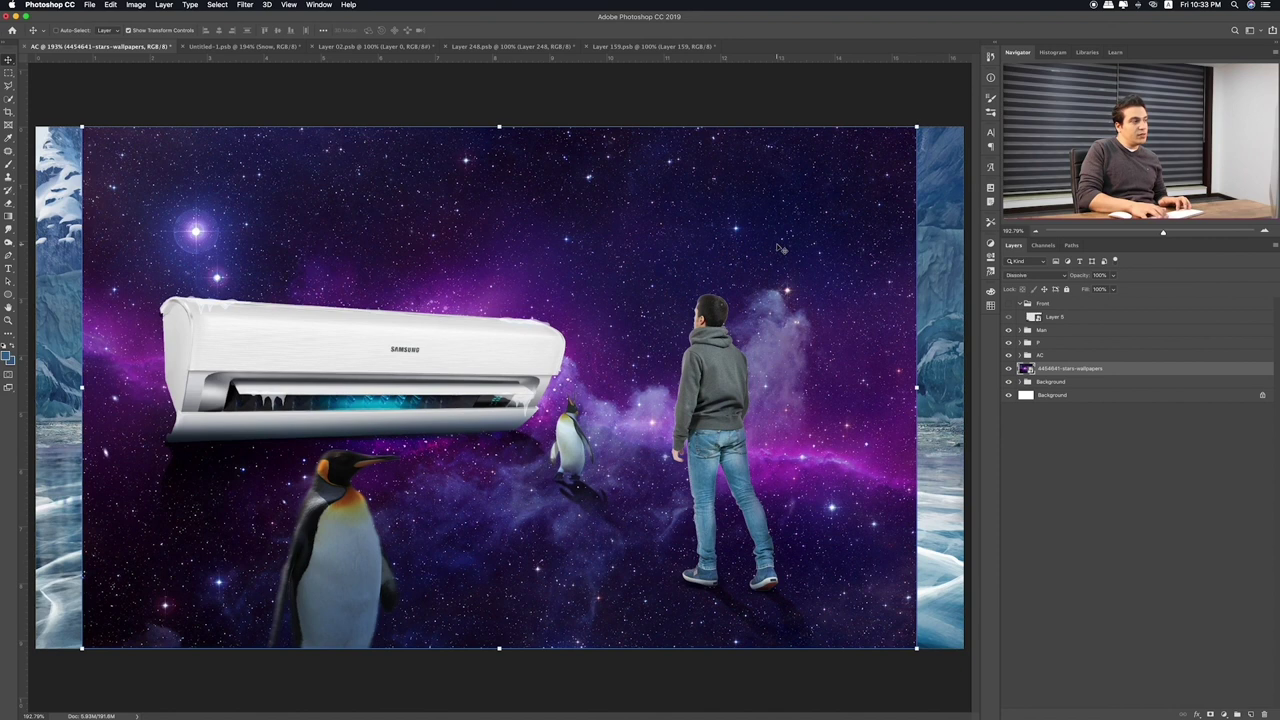
pyautogui.hotkey('shift', '+')
pyautogui.hotkey('shift', '+')
pyautogui.hotkey('shift', '+')
pyautogui.hotkey('shift', '+')
pyautogui.hotkey('shift', '+')
pyautogui.hotkey('shift', '+')
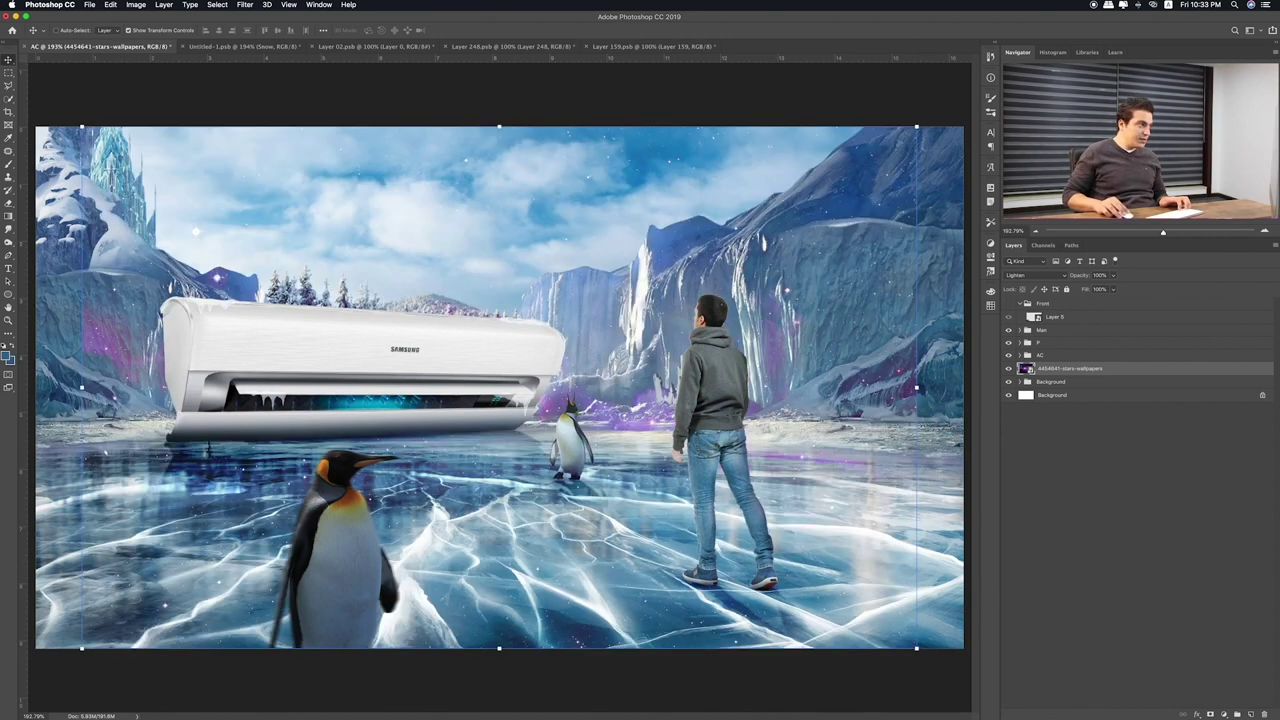
pyautogui.moveTo(916, 648); pyautogui.dragTo(846, 432)
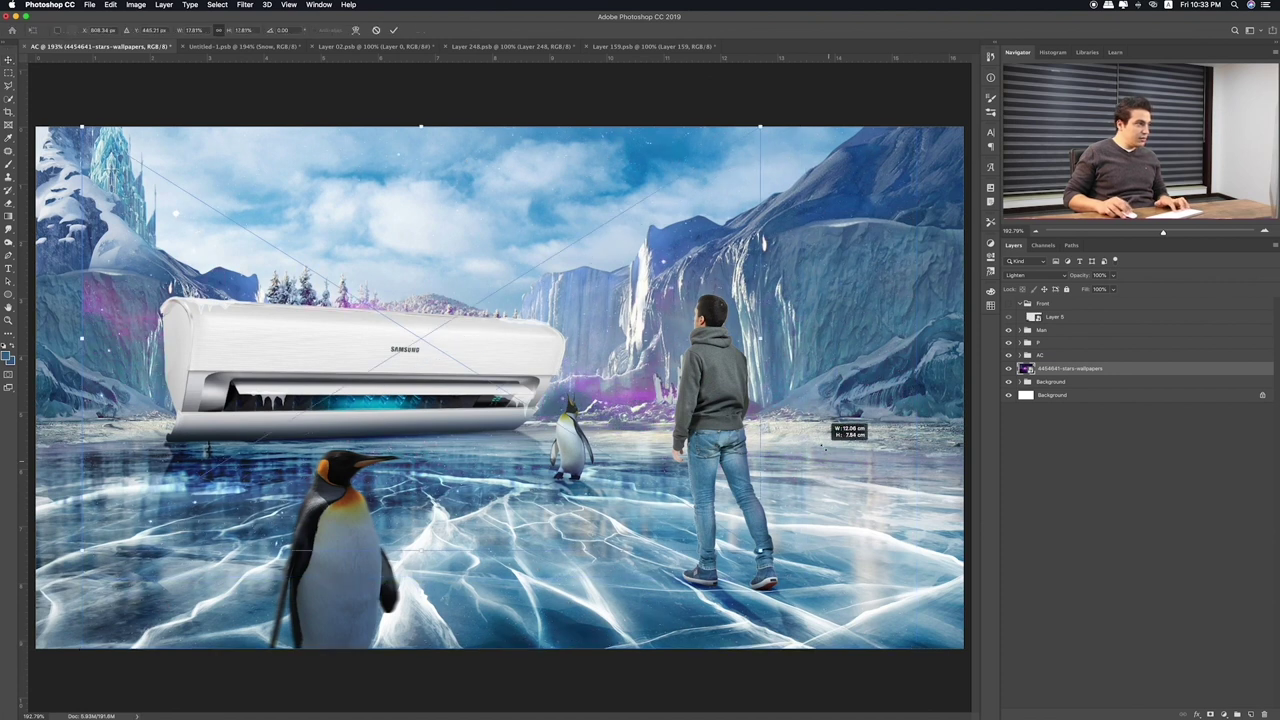
pyautogui.moveTo(700, 380)
pyautogui.mouseDown()
pyautogui.moveTo(722, 330)
pyautogui.moveTo(642, 278)
pyautogui.mouseUp()
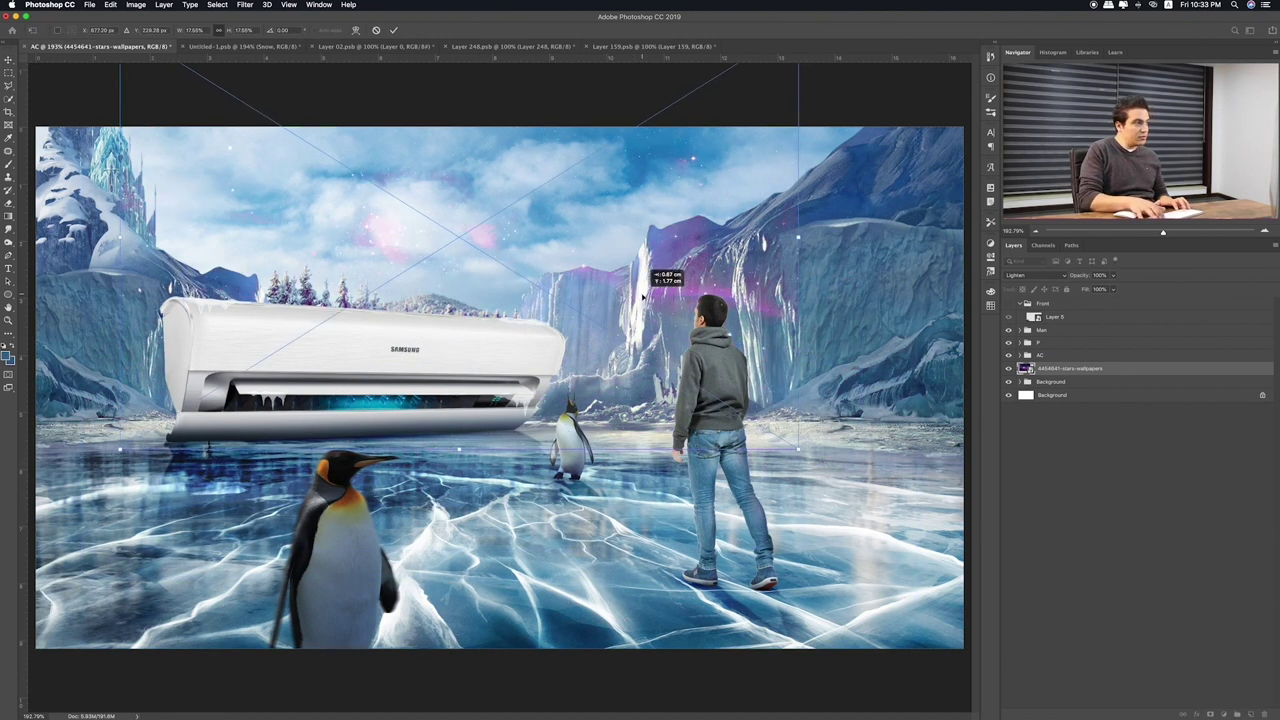
pyautogui.press('Return')
# Try two more blend modes on the stars layer, then delete it
pyautogui.hotkey('shift', '+')
pyautogui.hotkey('shift', '+')
pyautogui.hotkey('shift', '+')
pyautogui.hotkey('shift', '+')
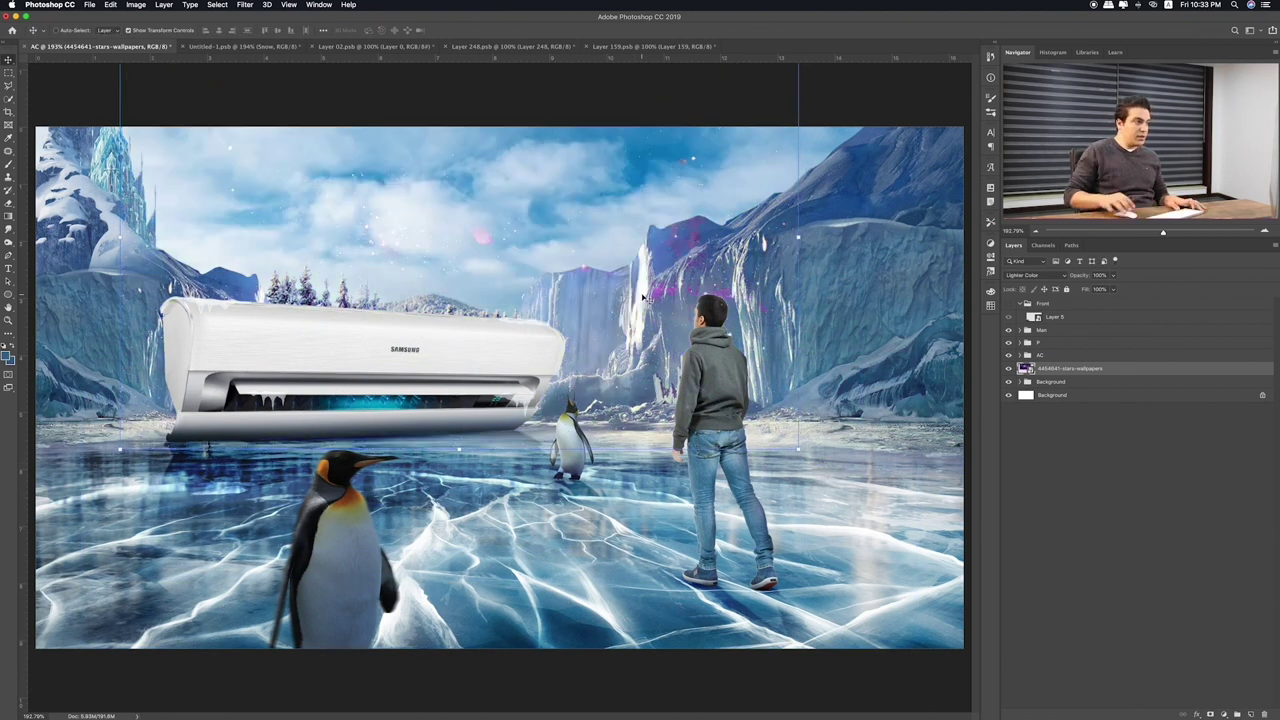
pyautogui.hotkey('shift', '+')
pyautogui.press('BackSpace')
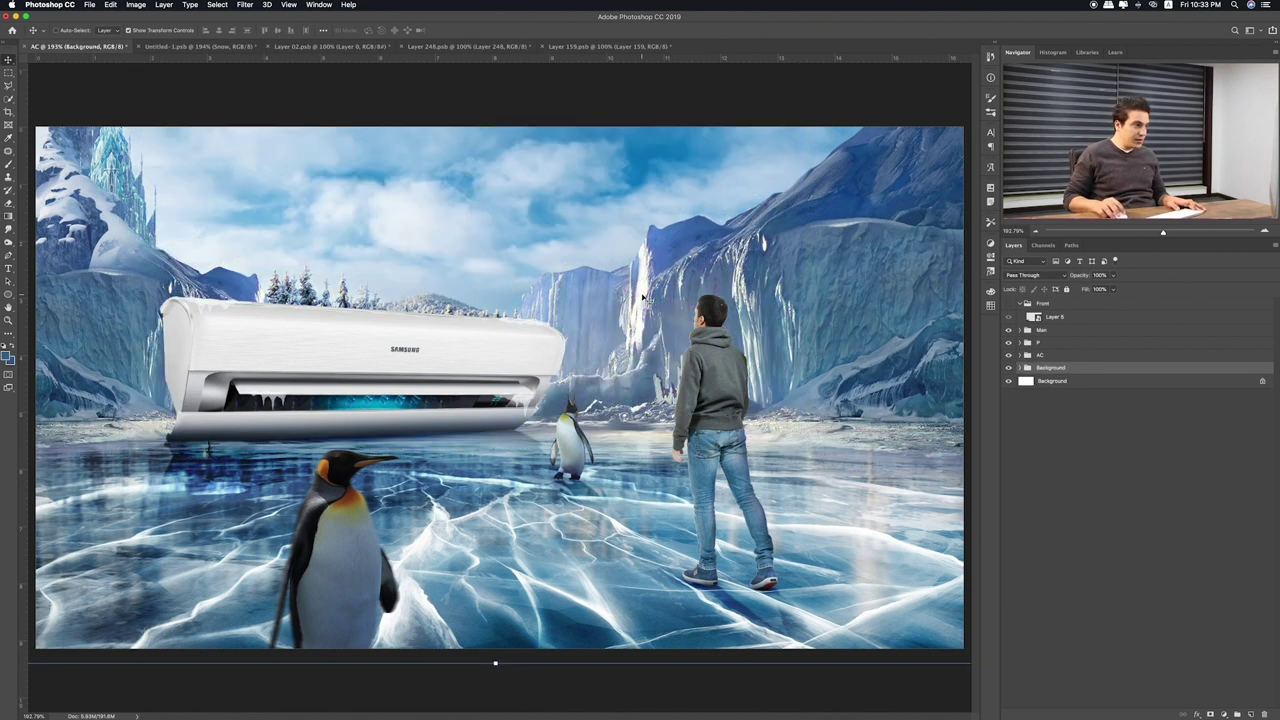
pyautogui.press('super+Tab')
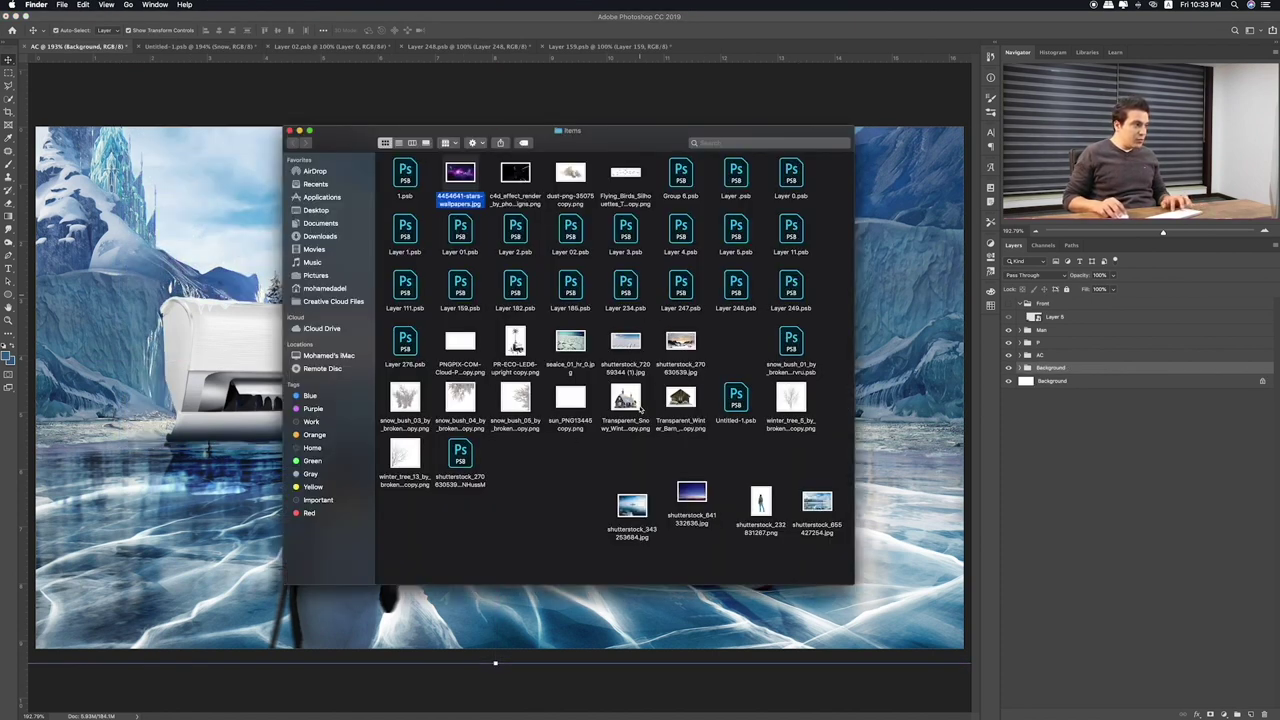
# Browse the house, barn and bush images in Finder and pick winter_tree_5
pyautogui.click(636, 410)
pyautogui.click(684, 400)
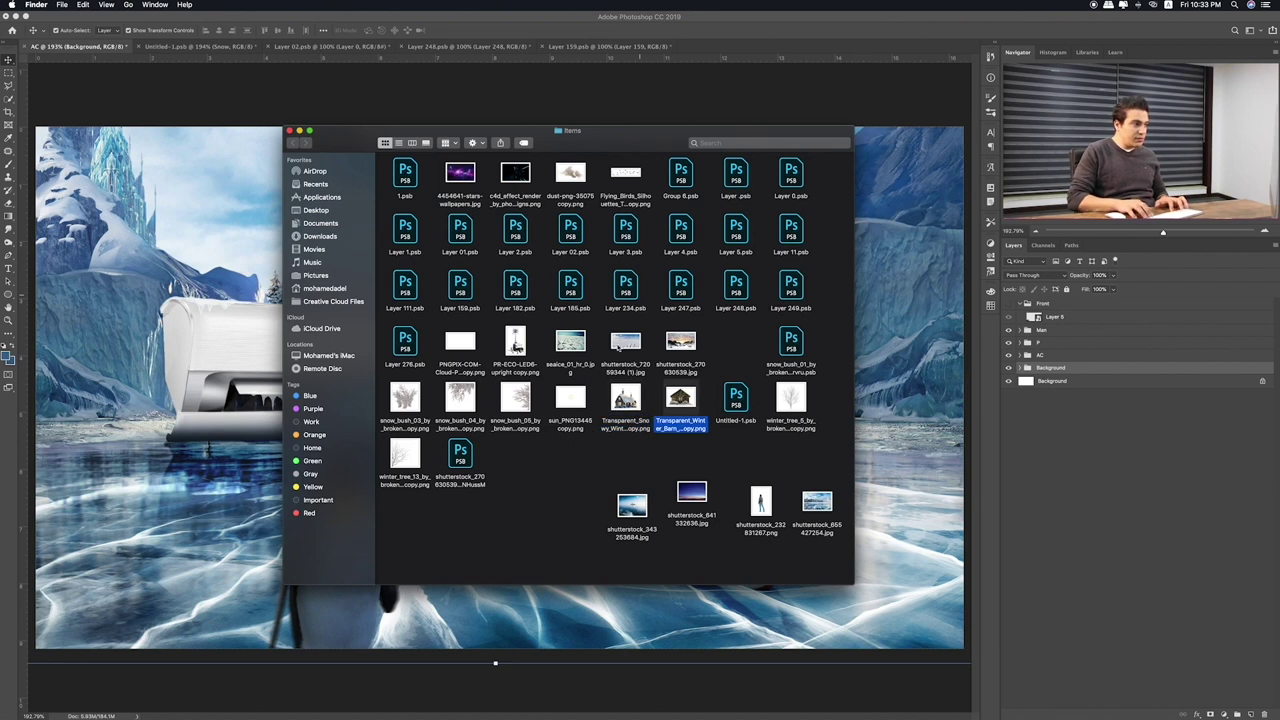
pyautogui.click(792, 346)
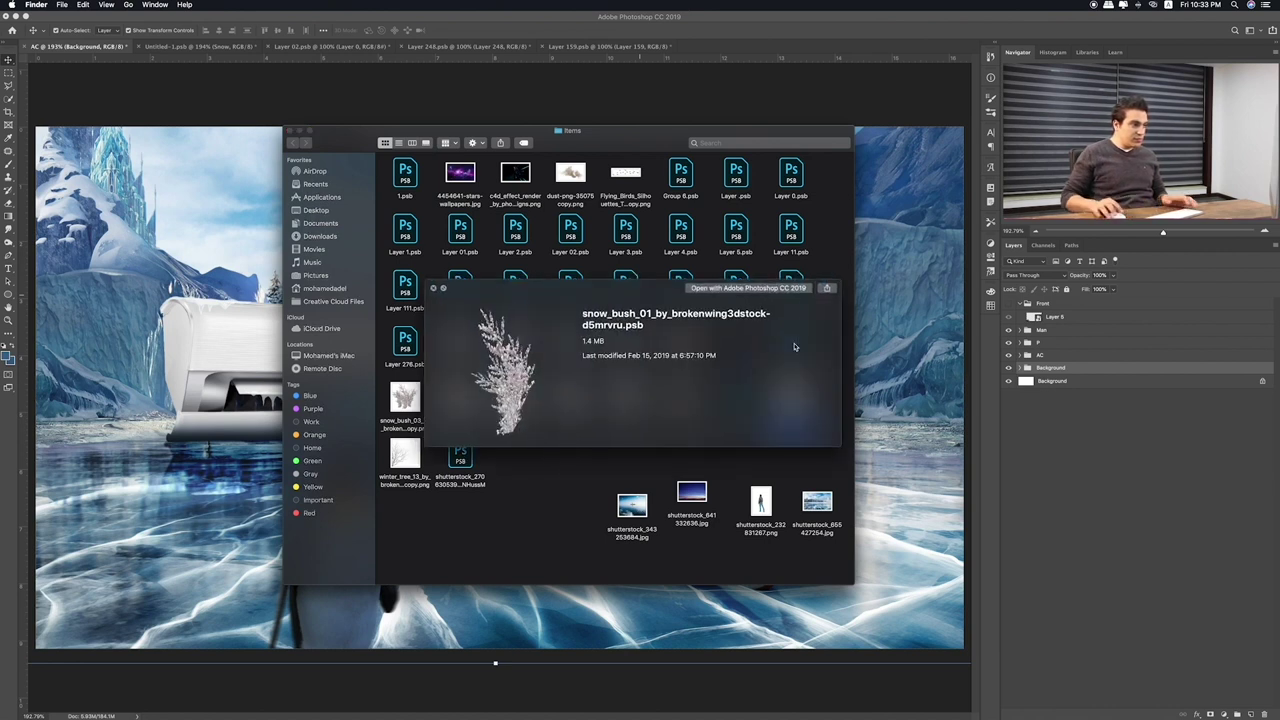
pyautogui.press('Right')
pyautogui.press('Right')
pyautogui.press('space')
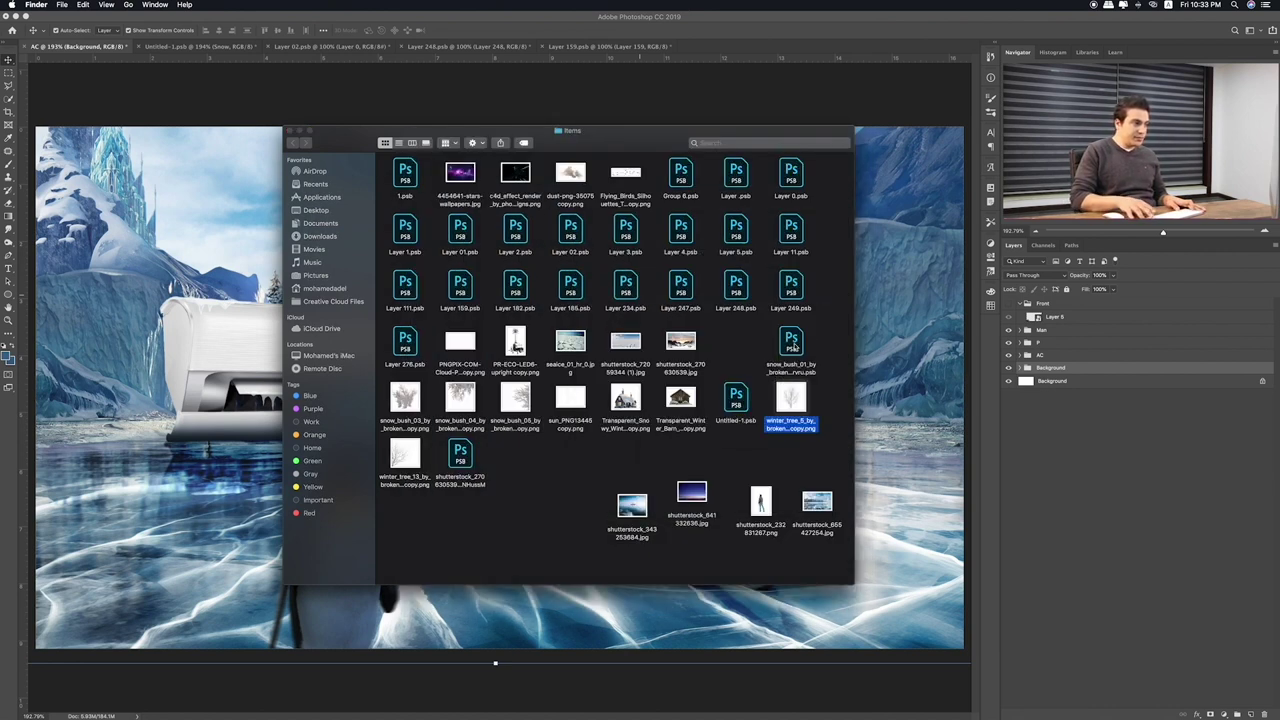
# Place winter_tree_5 in the scene, scaled small on the far ice behind the AC
pyautogui.moveTo(810, 418); pyautogui.dragTo(904, 372)
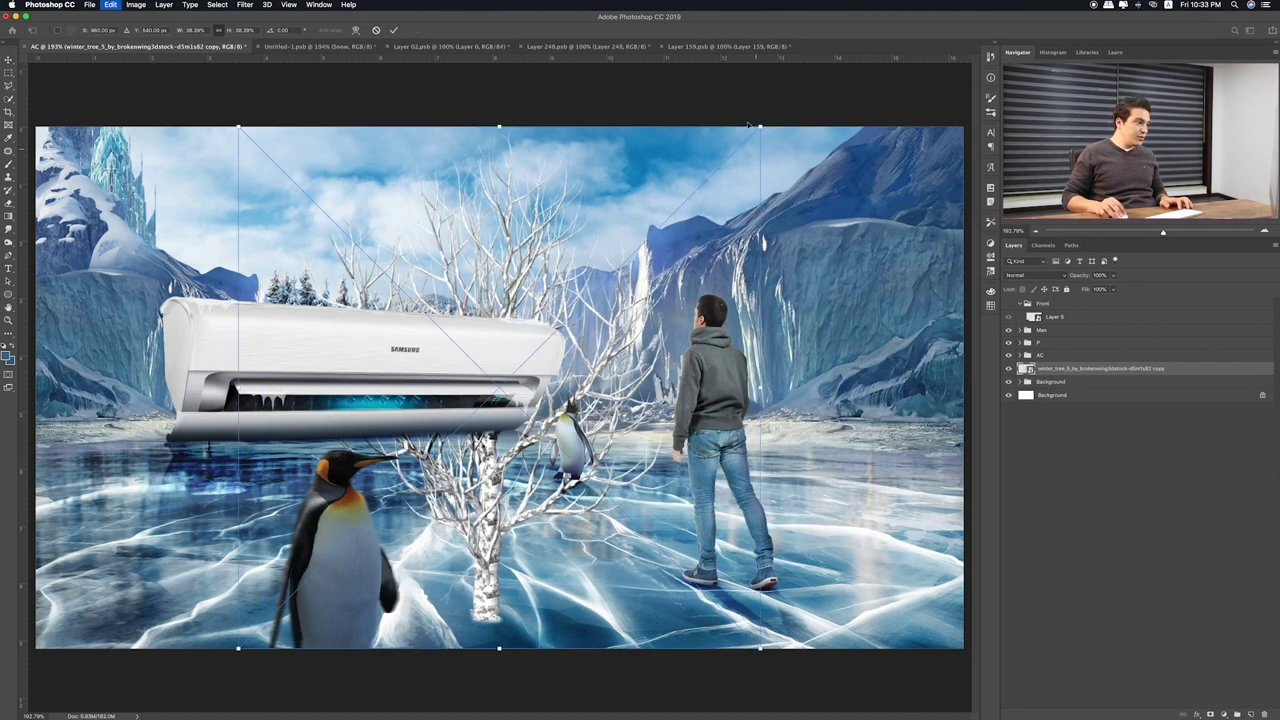
pyautogui.moveTo(760, 127)
pyautogui.mouseDown()
pyautogui.moveTo(572, 284)
pyautogui.moveTo(669, 277)
pyautogui.mouseUp()
pyautogui.moveTo(601, 311); pyautogui.dragTo(616, 328)
pyautogui.press('Return')
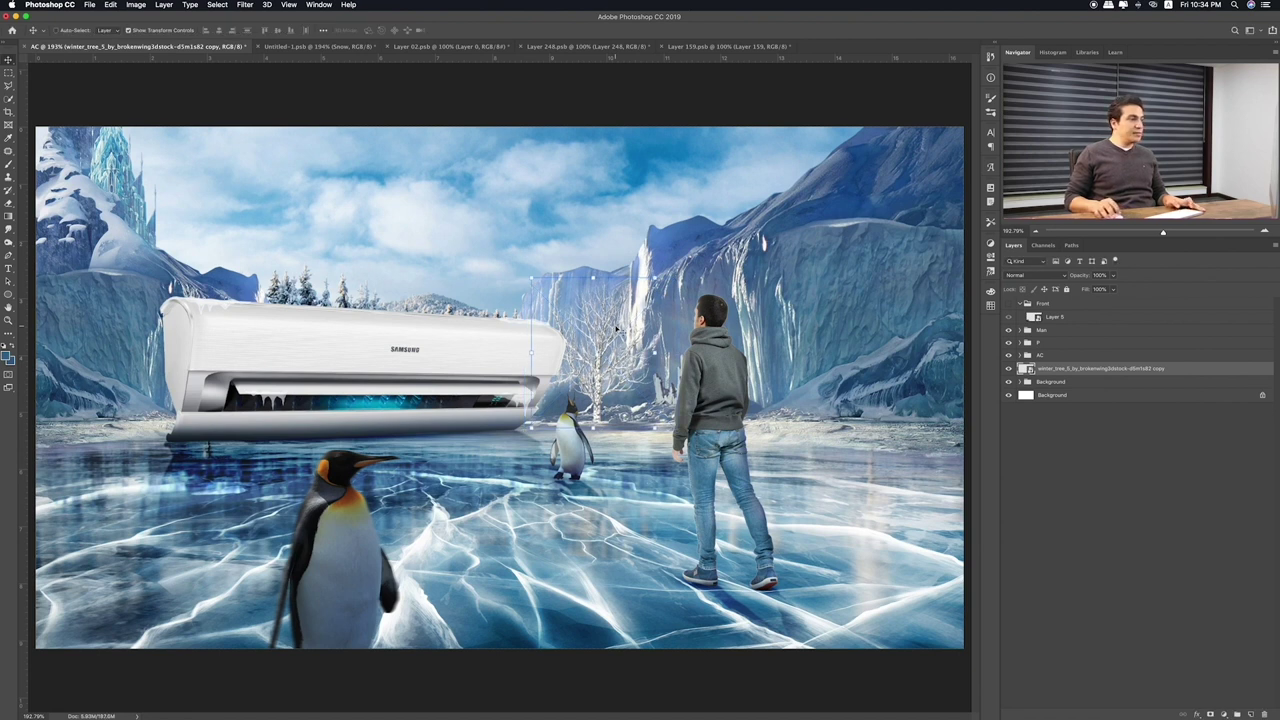
pyautogui.click(11, 73)
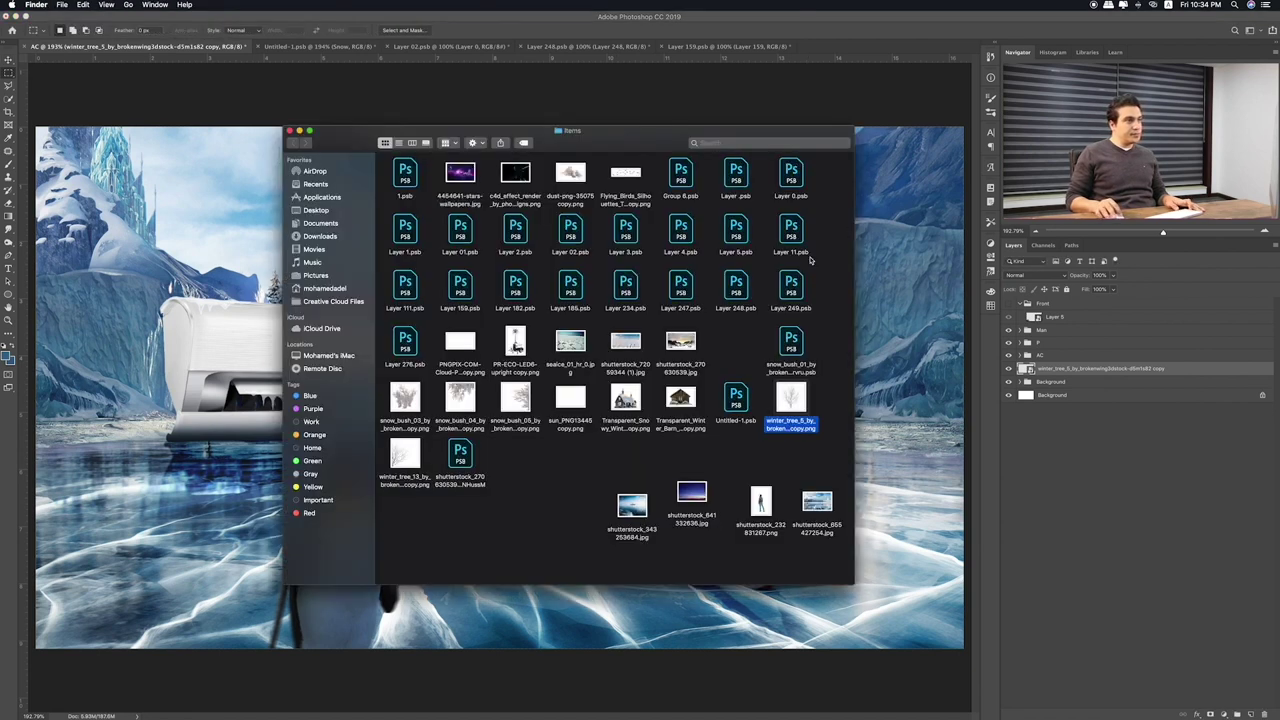
# Preview images in Finder, including the dust image, and choose c4d_effect_render
pyautogui.press('space')
pyautogui.press('Up')
pyautogui.press('Up')
pyautogui.press('Up')
pyautogui.press('Left')
pyautogui.press('Right')
pyautogui.press('Left')
pyautogui.press('Left')
pyautogui.press('Left')
pyautogui.press('Left')
pyautogui.press('Left')
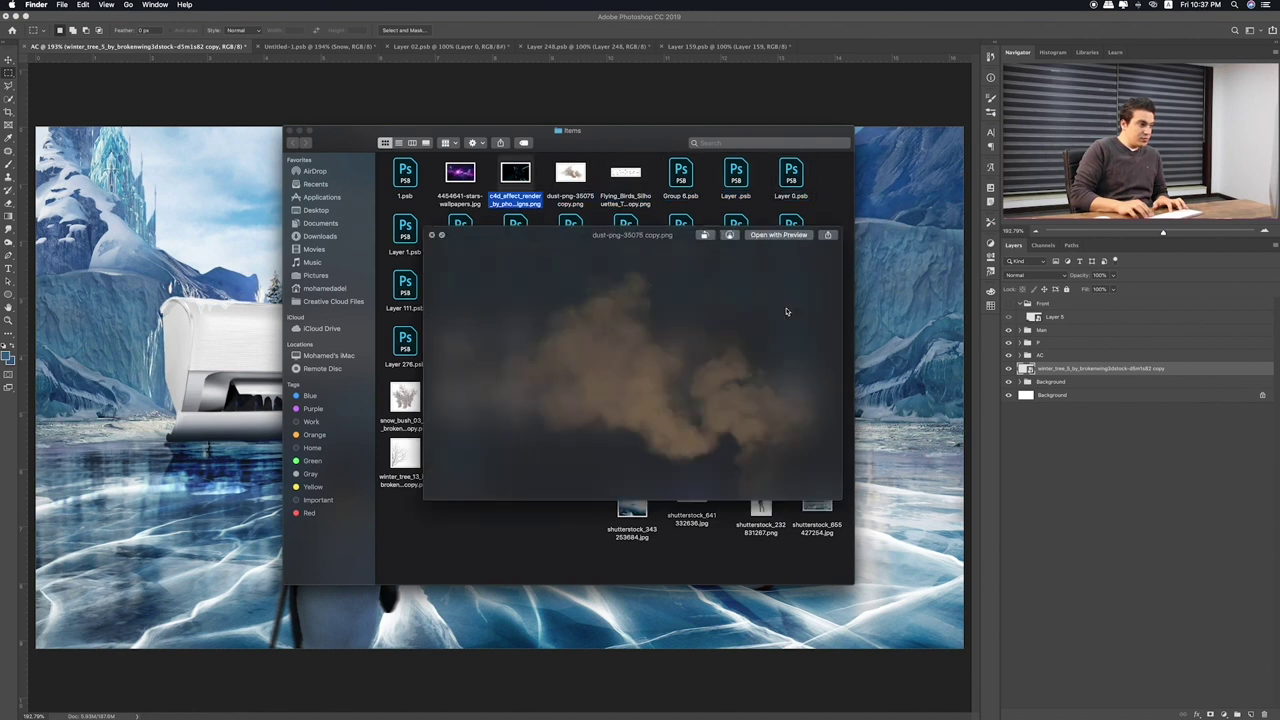
pyautogui.press('Left')
pyautogui.press('Right')
pyautogui.press('space')
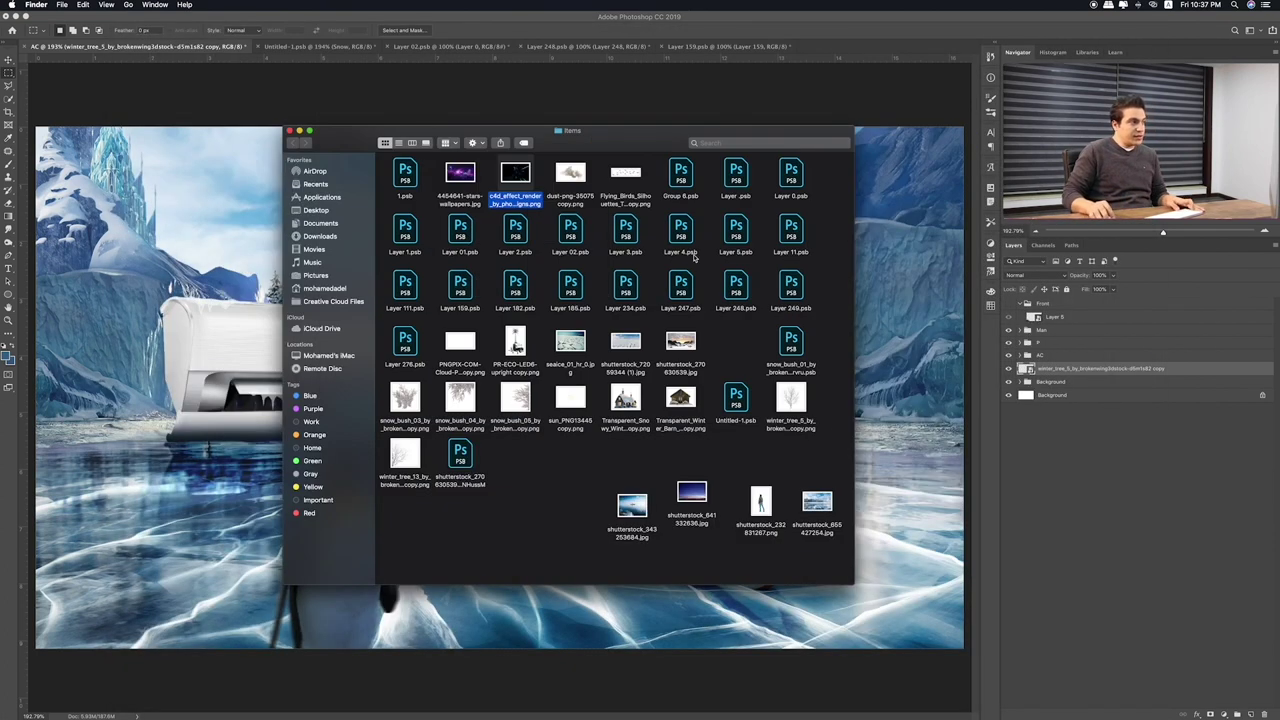
# Place c4d_effect_render and move its layer into the AC group above Snow
pyautogui.moveTo(522, 176); pyautogui.dragTo(210, 340)
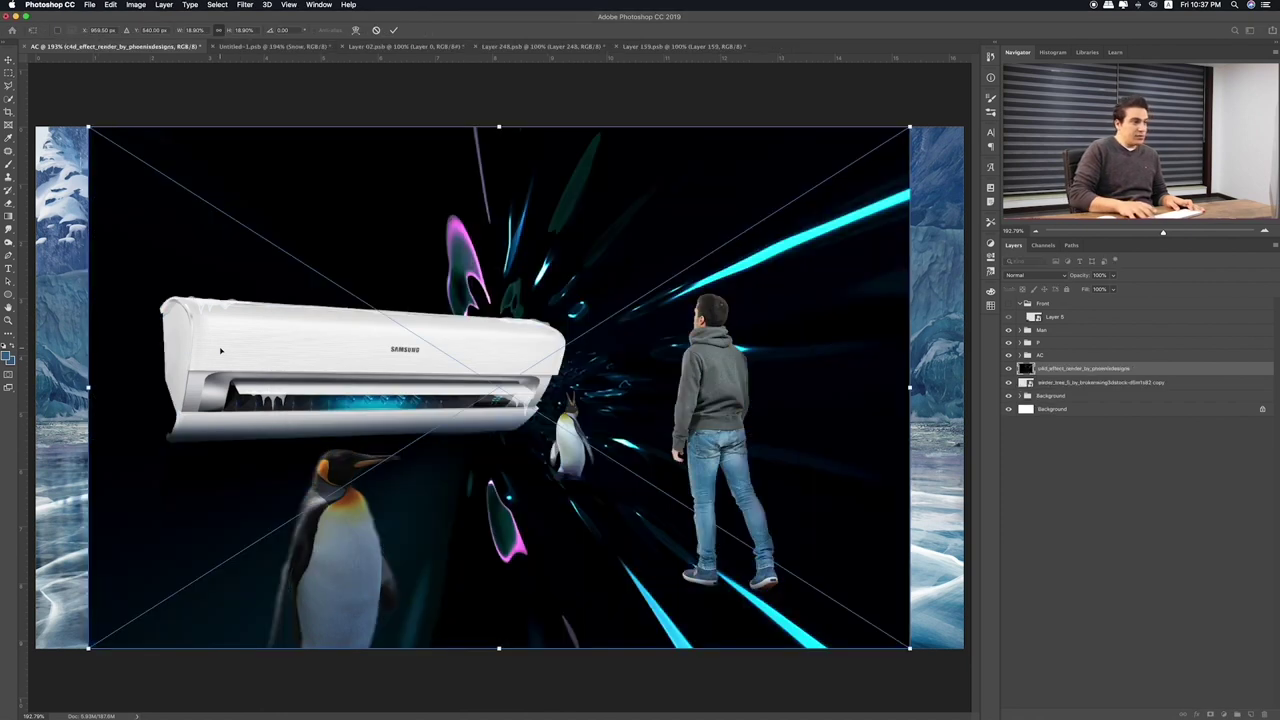
pyautogui.press('Return')
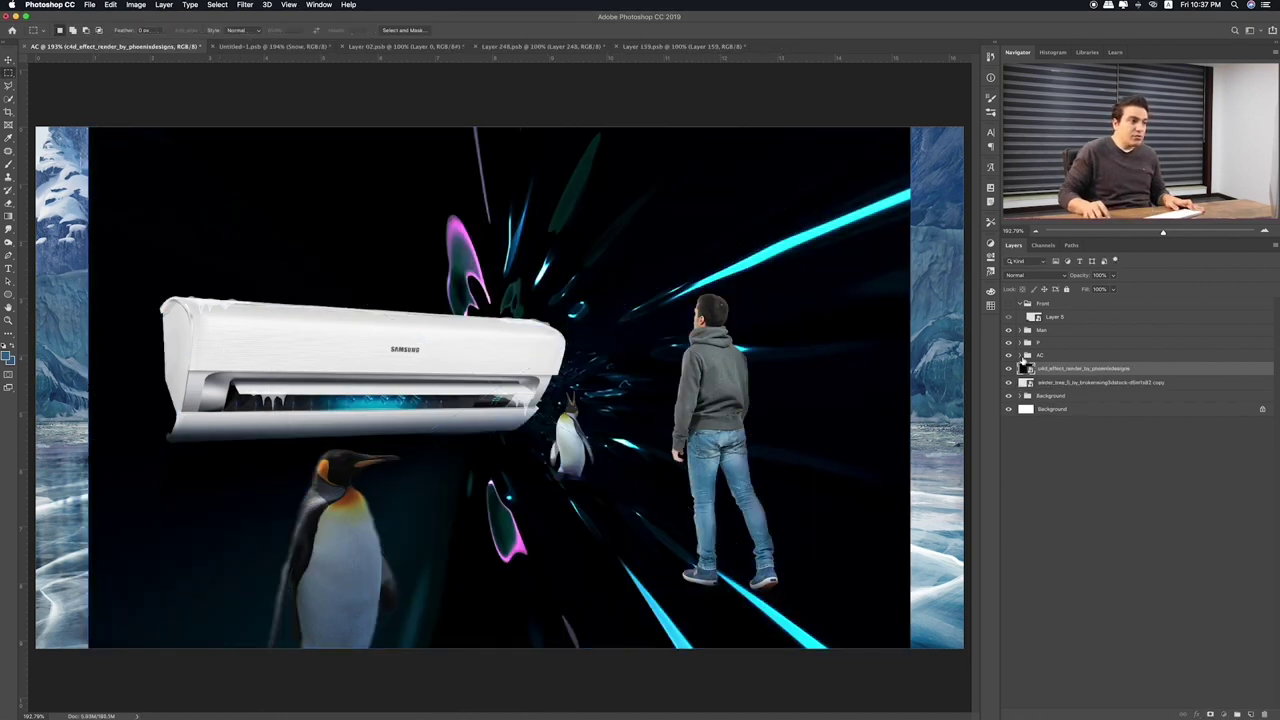
pyautogui.click(1021, 356)
pyautogui.moveTo(1046, 527); pyautogui.dragTo(1039, 360)
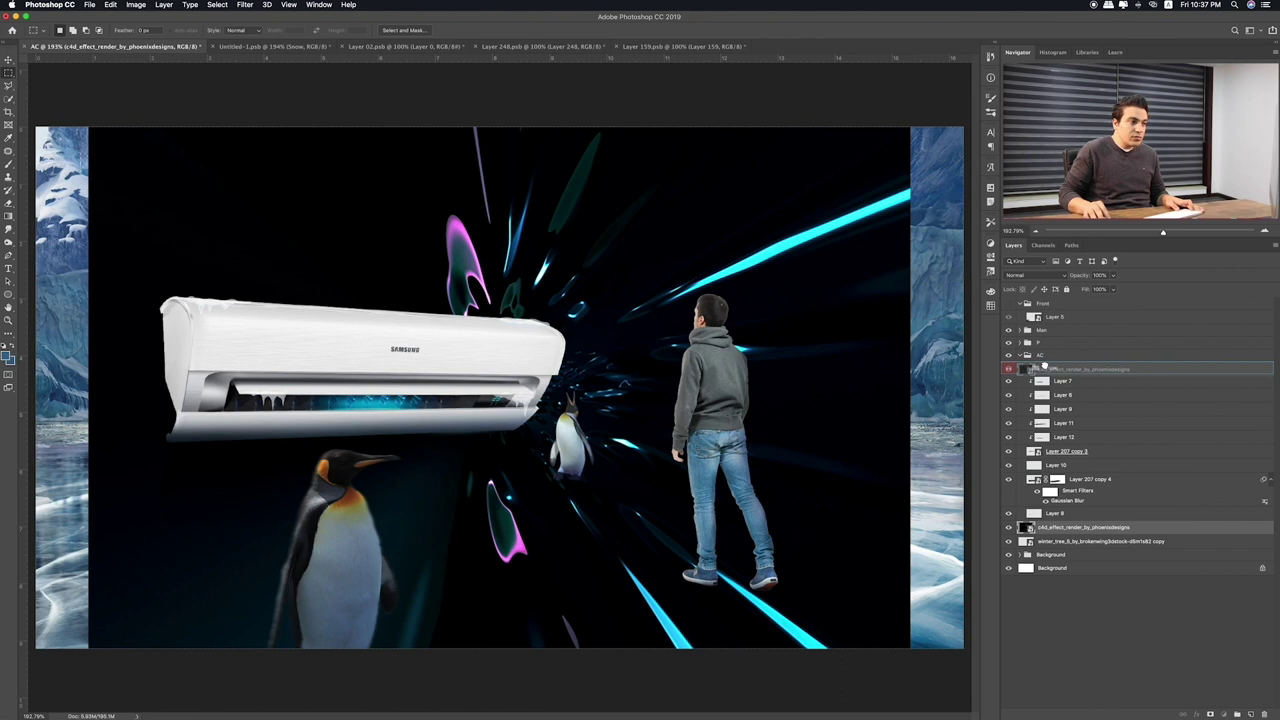
# Shrink the burst over the AC, blend it Linear Dodge (Add), and add a mask
pyautogui.hotkey('ctrl', 't')
pyautogui.moveTo(910, 127)
pyautogui.mouseDown()
pyautogui.moveTo(791, 166)
pyautogui.moveTo(777, 209)
pyautogui.mouseUp()
pyautogui.moveTo(647, 303); pyautogui.dragTo(511, 305)
pyautogui.press('Return')
pyautogui.hotkey('alt', 'shift', 'k')
pyautogui.hotkey('alt', 'shift', 'd')
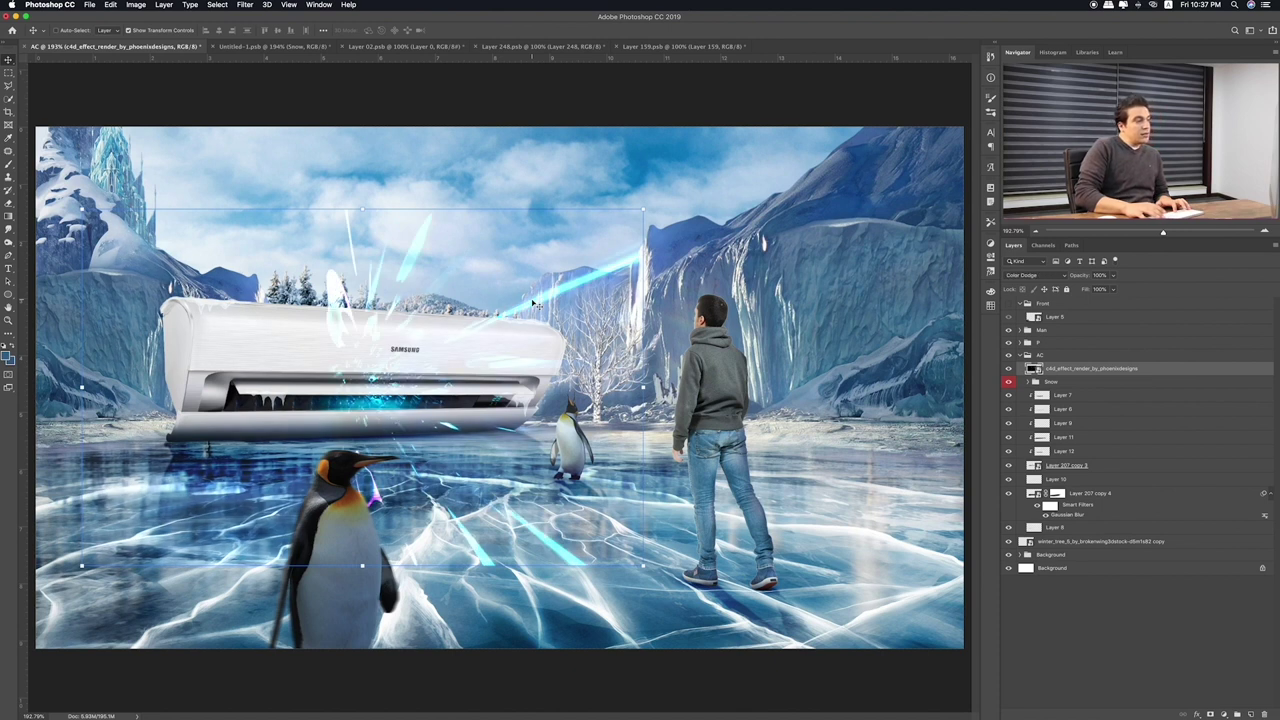
pyautogui.hotkey('alt', 'shift', 'w')
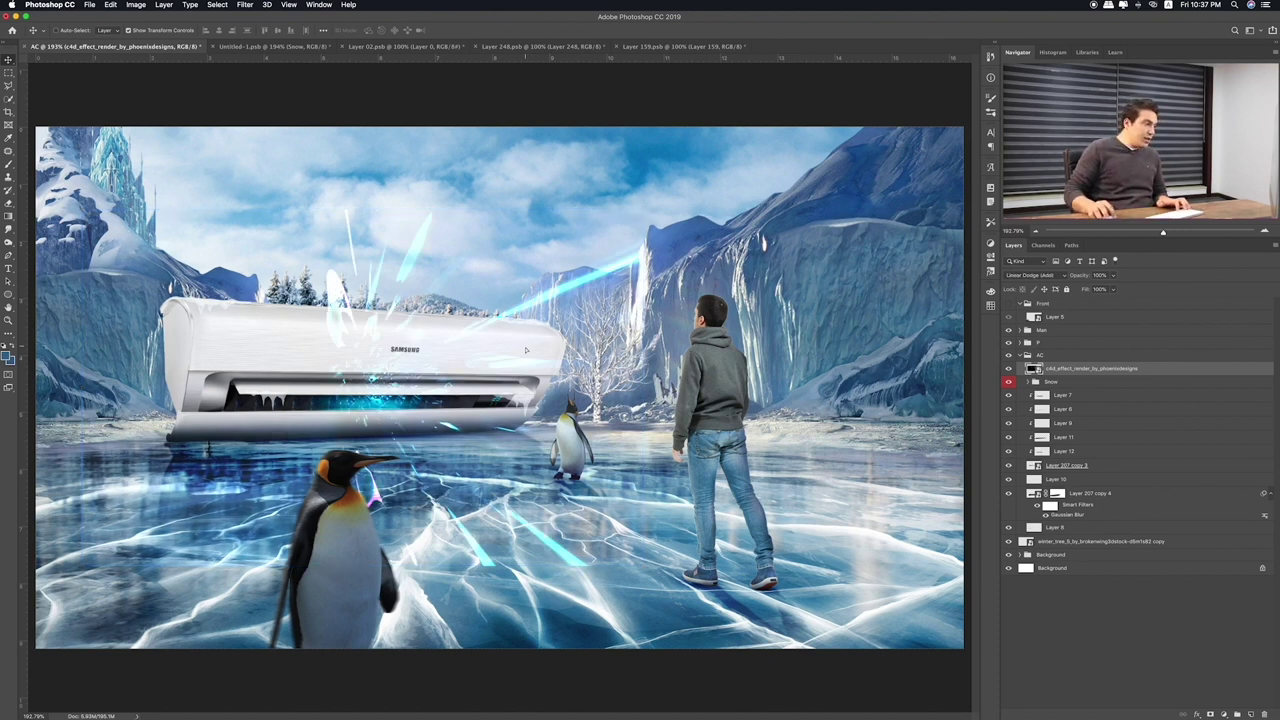
pyautogui.click(1210, 714)
# Select Layer 207 copy 3 in the AC group and add empty Layer 285 above it
pyautogui.press('b')
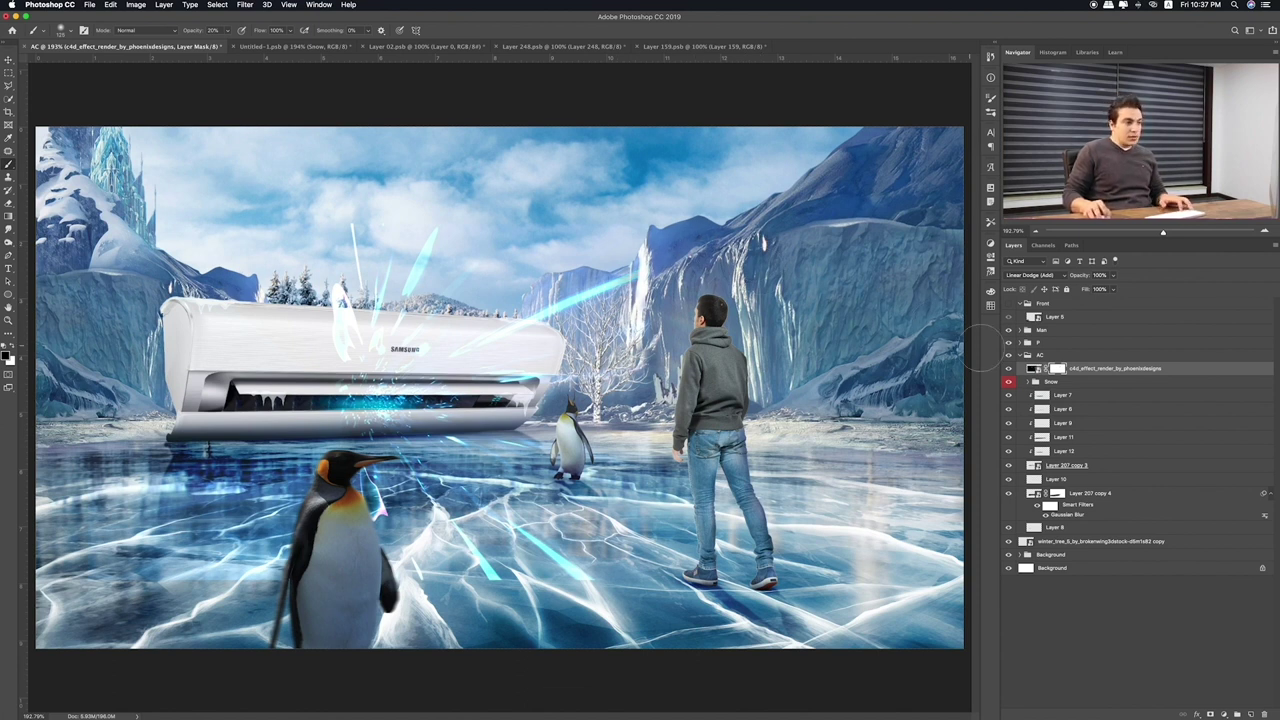
pyautogui.click(1020, 355)
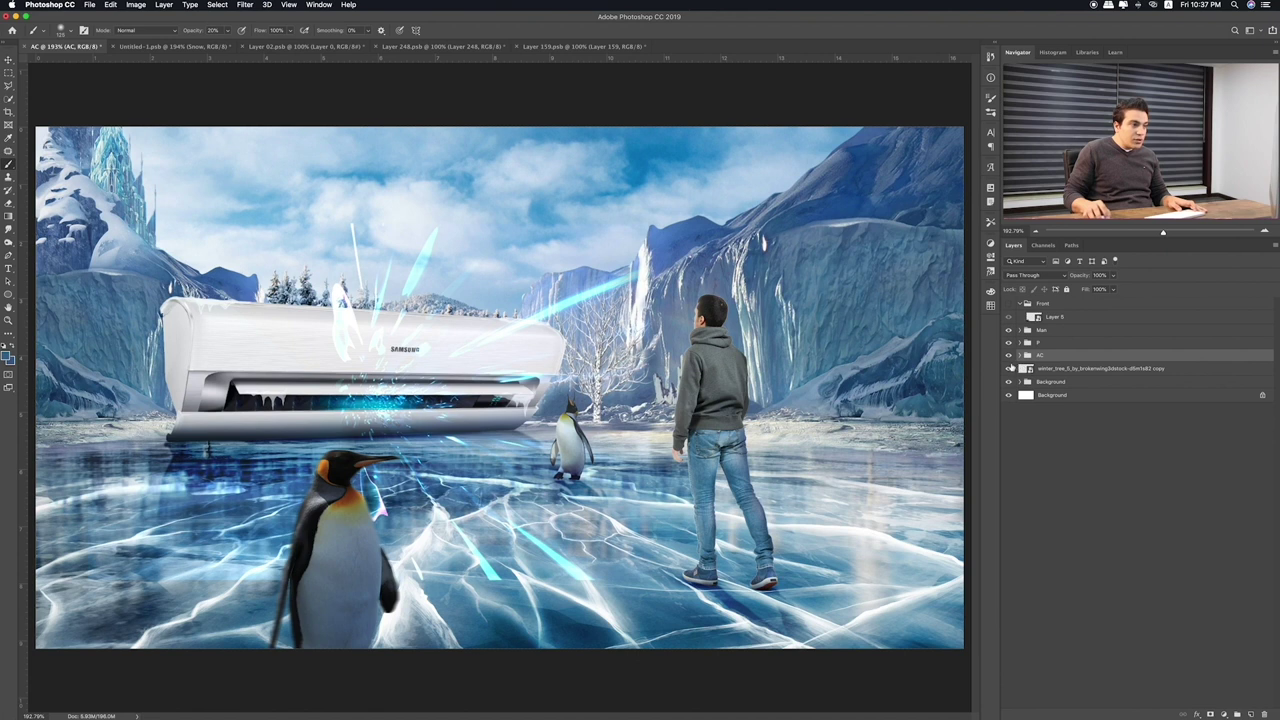
pyautogui.click(1020, 355)
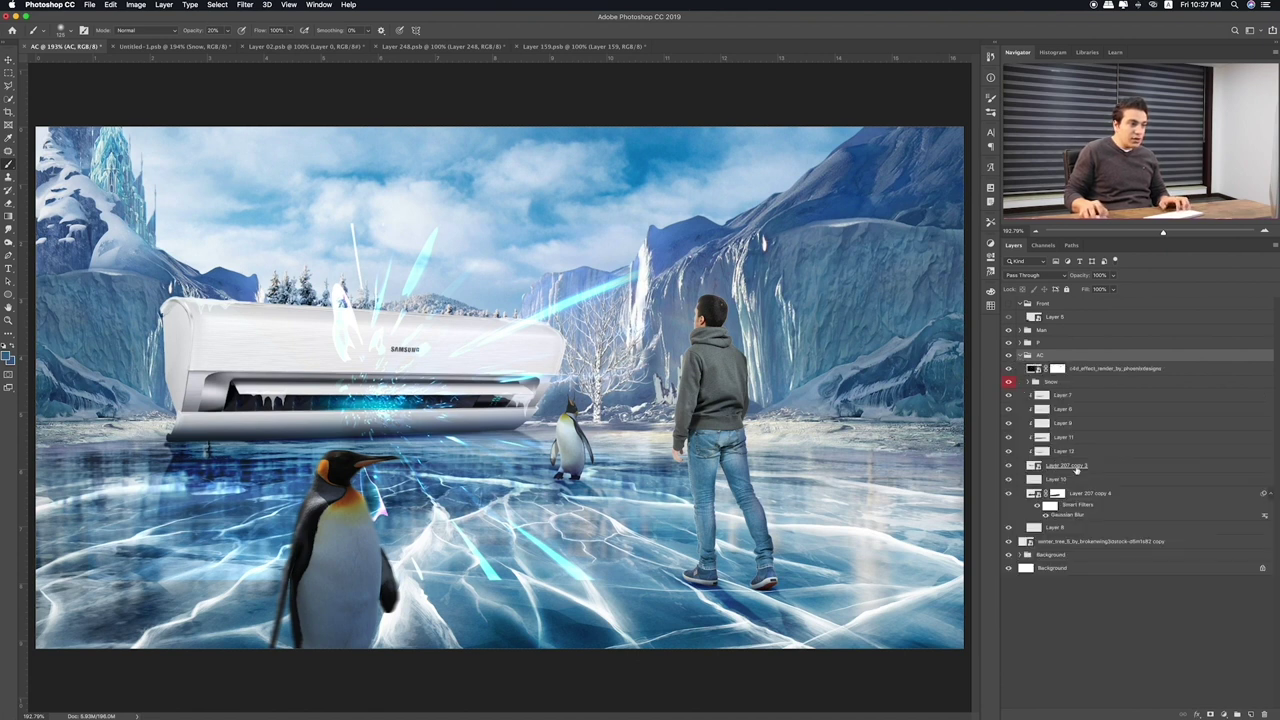
pyautogui.click(1076, 467)
pyautogui.click(1252, 714)
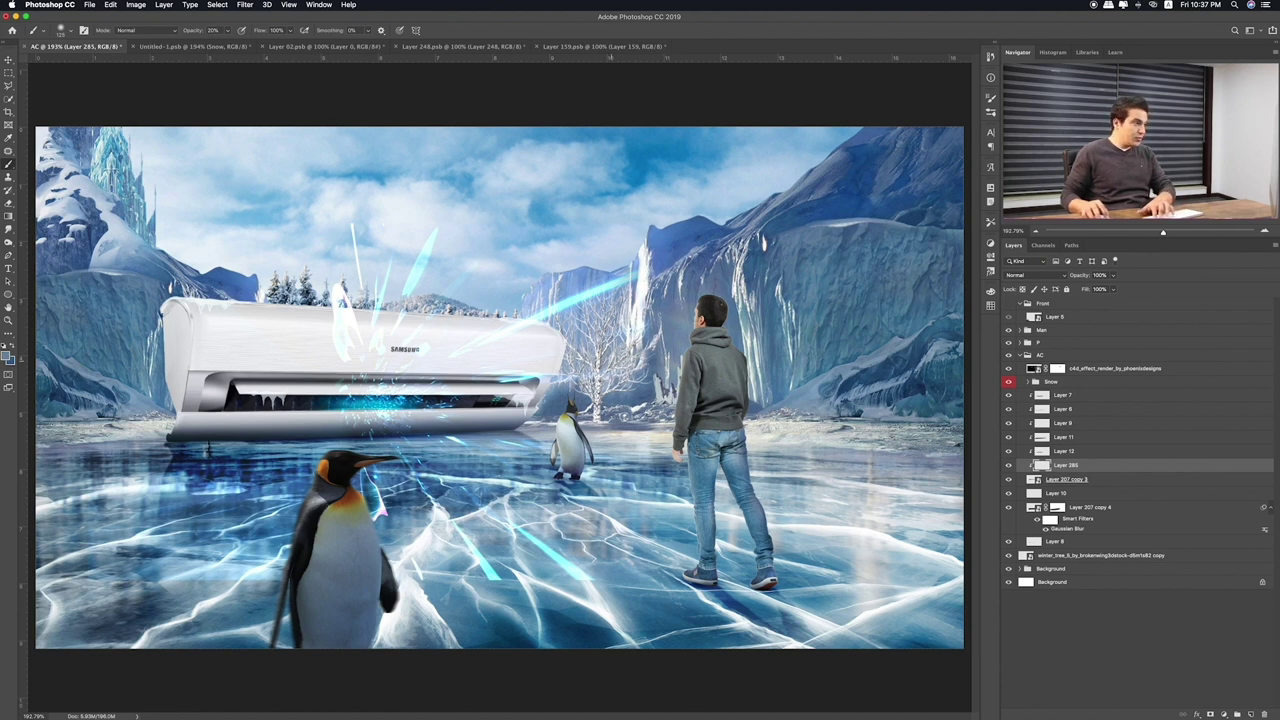
# Paint two grey passes over the AC's front with a 400 px brush
pyautogui.press(']')
pyautogui.press(']')
pyautogui.press(']')
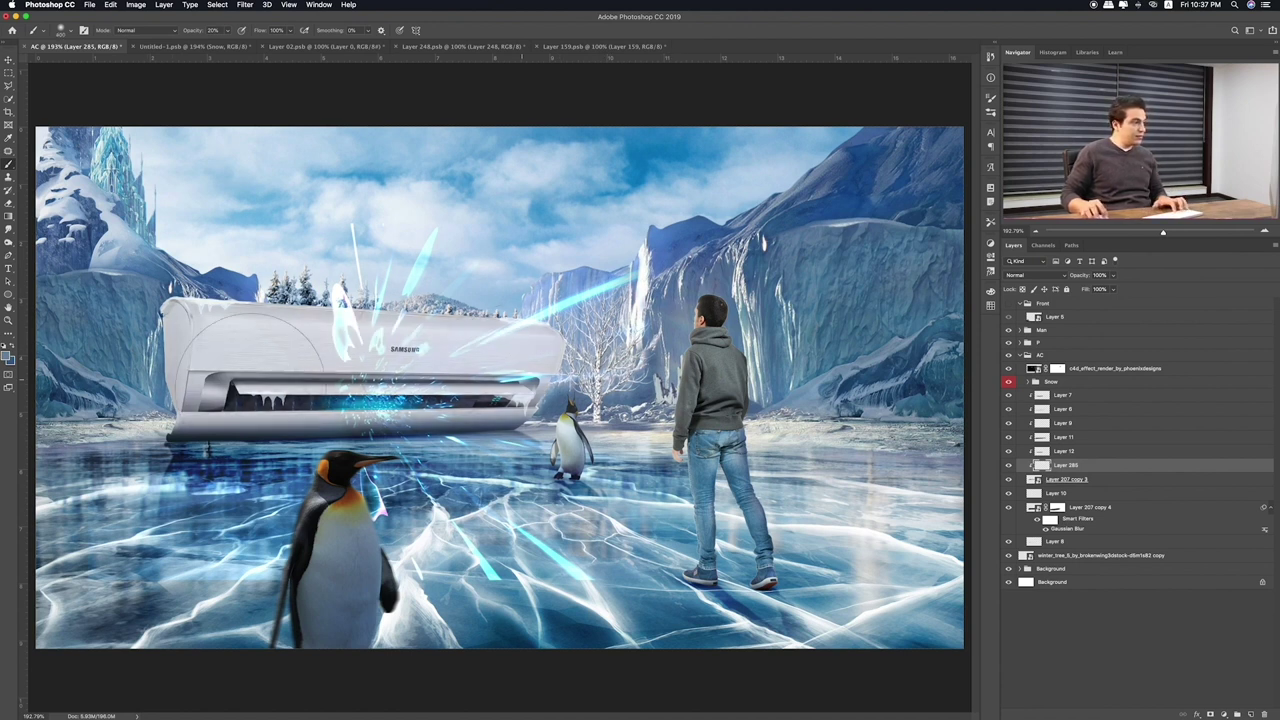
pyautogui.moveTo(200, 350); pyautogui.dragTo(540, 355)
pyautogui.moveTo(200, 350); pyautogui.dragTo(370, 350)
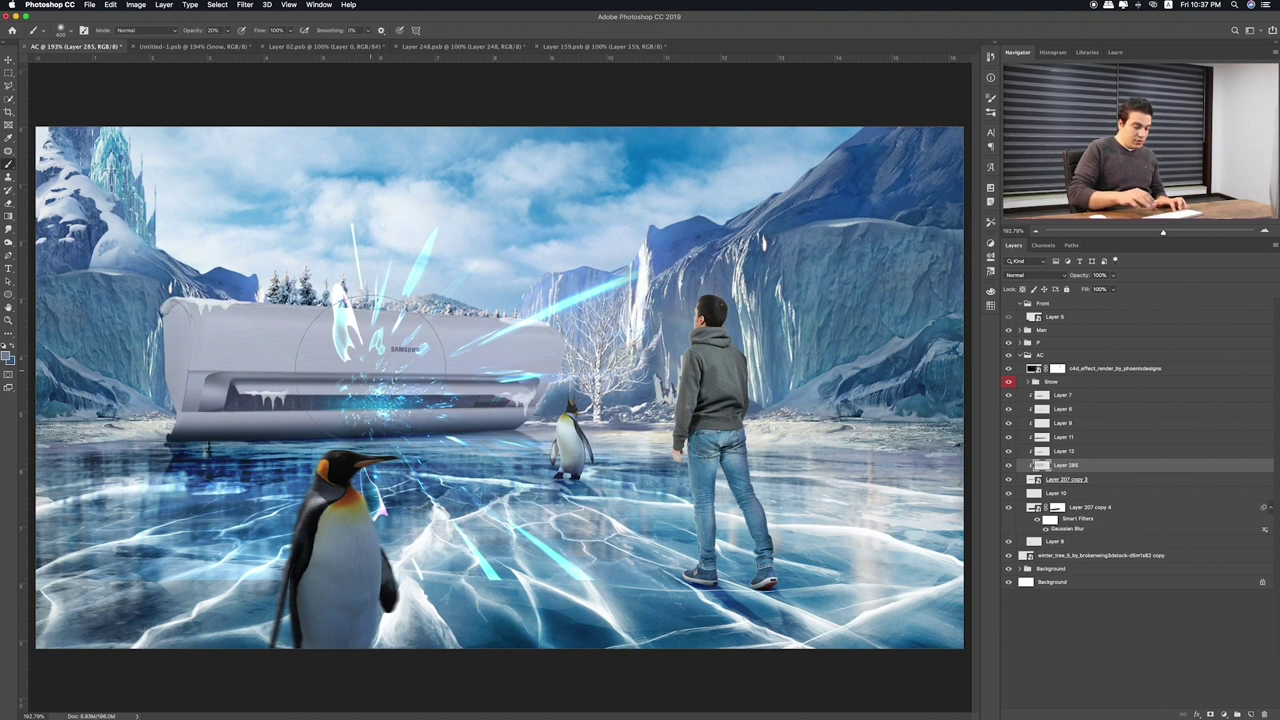
# Cycle Layer 285's blend modes to Multiply and erase some grey along the AC's top
pyautogui.press('v')
pyautogui.hotkey('shift', '+')
pyautogui.hotkey('shift', '+')
pyautogui.hotkey('shift', '+')
pyautogui.hotkey('shift', '+')
pyautogui.hotkey('shift', '+')
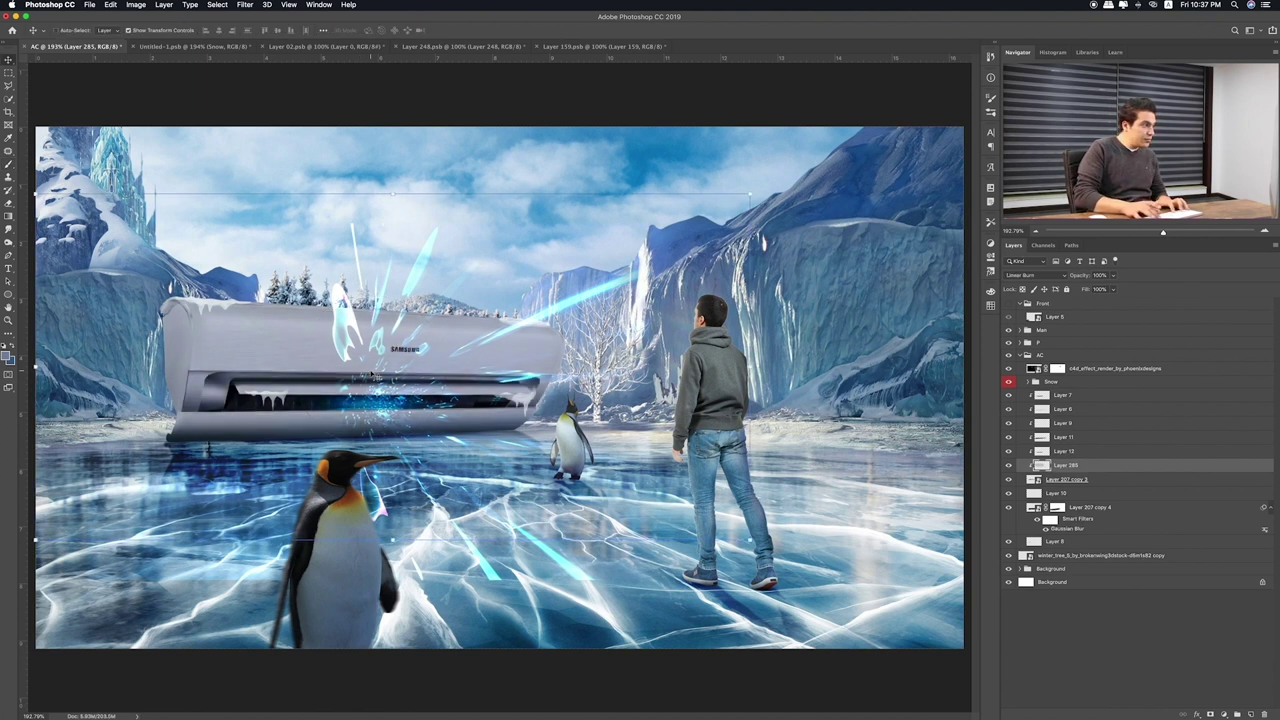
pyautogui.hotkey('shift', '+')
pyautogui.hotkey('shift', '+')
pyautogui.hotkey('shift', '+')
pyautogui.hotkey('shift', '+')
pyautogui.hotkey('shift', '+')
pyautogui.hotkey('shift', '+')
pyautogui.hotkey('shift', '+')
pyautogui.hotkey('shift', '+')
pyautogui.hotkey('shift', '+')
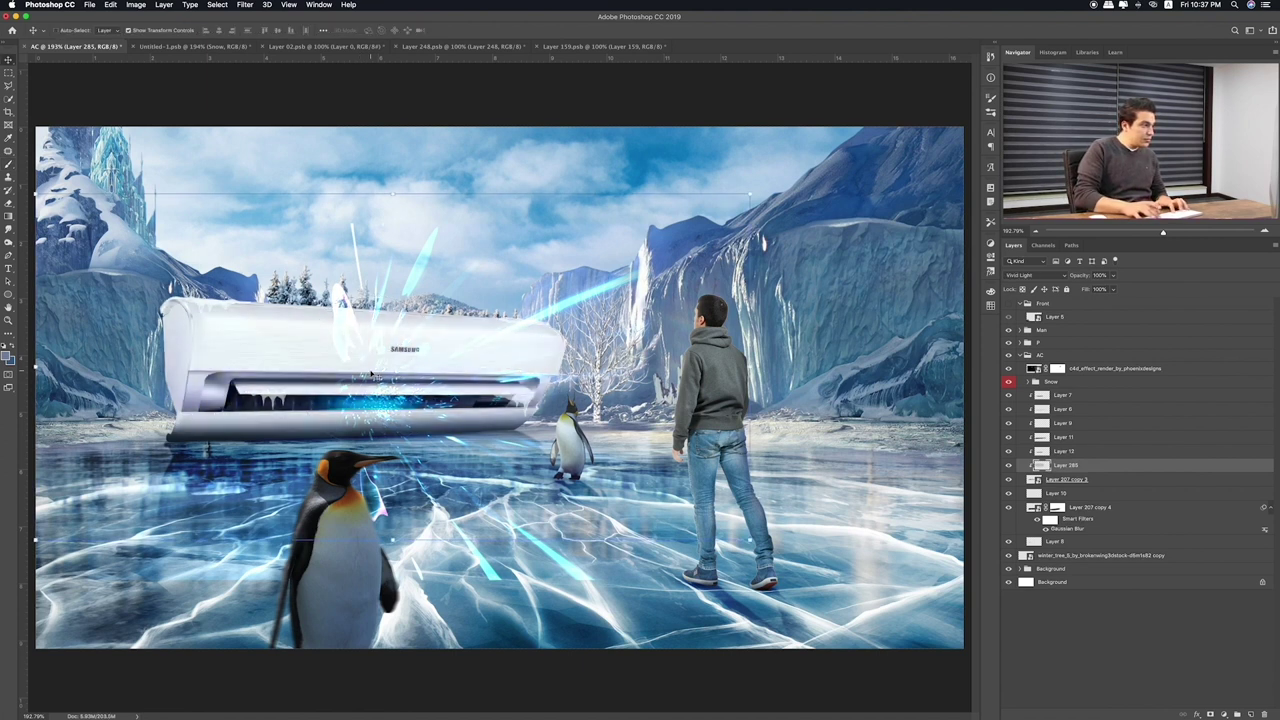
pyautogui.hotkey('shift', '+')
pyautogui.hotkey('shift', '+')
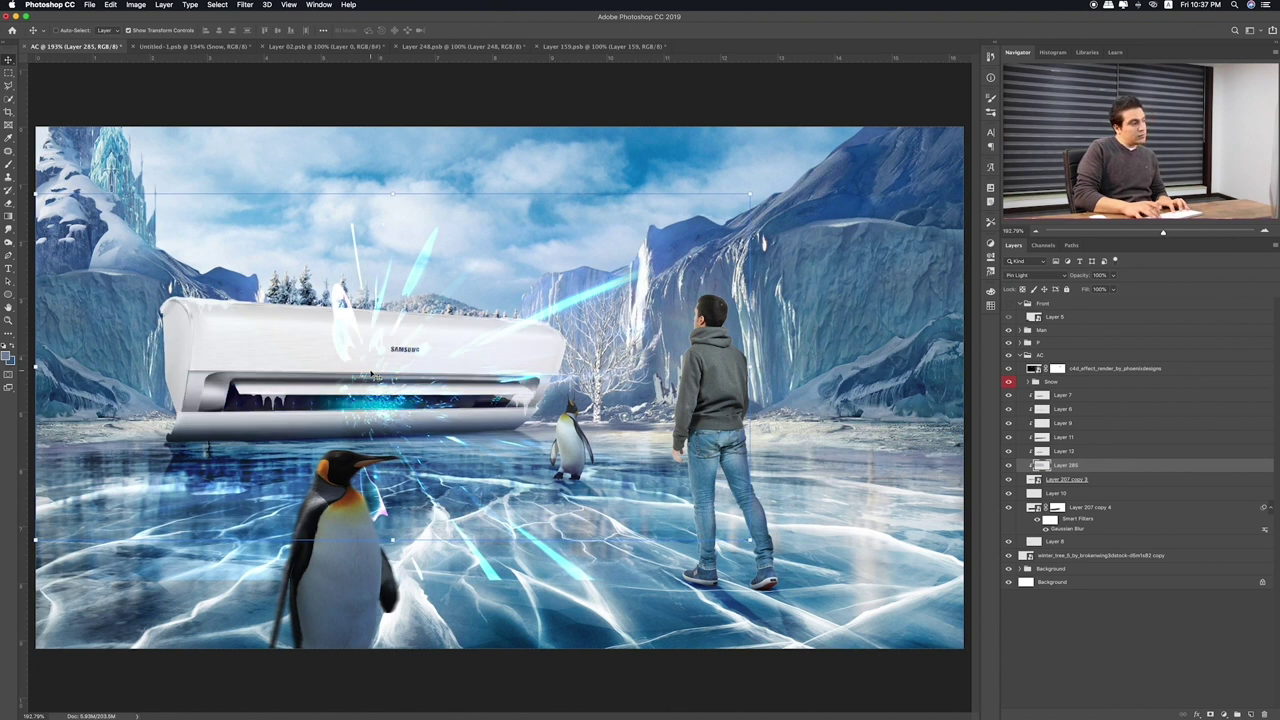
pyautogui.hotkey('shift', '+')
pyautogui.hotkey('shift', '+')
pyautogui.hotkey('shift', '+')
pyautogui.hotkey('shift', '+')
pyautogui.hotkey('shift', '+')
pyautogui.hotkey('shift', '+')
pyautogui.hotkey('shift', '+')
pyautogui.hotkey('shift', '+')
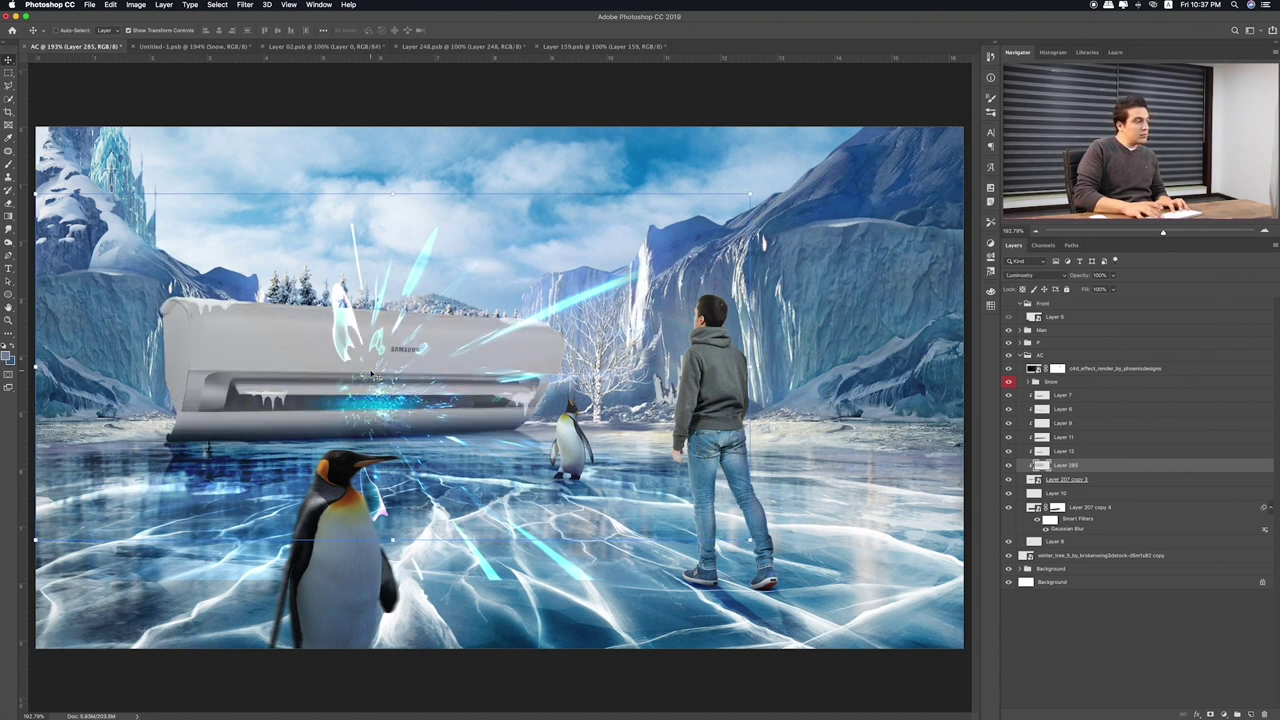
pyautogui.hotkey('shift', '+')
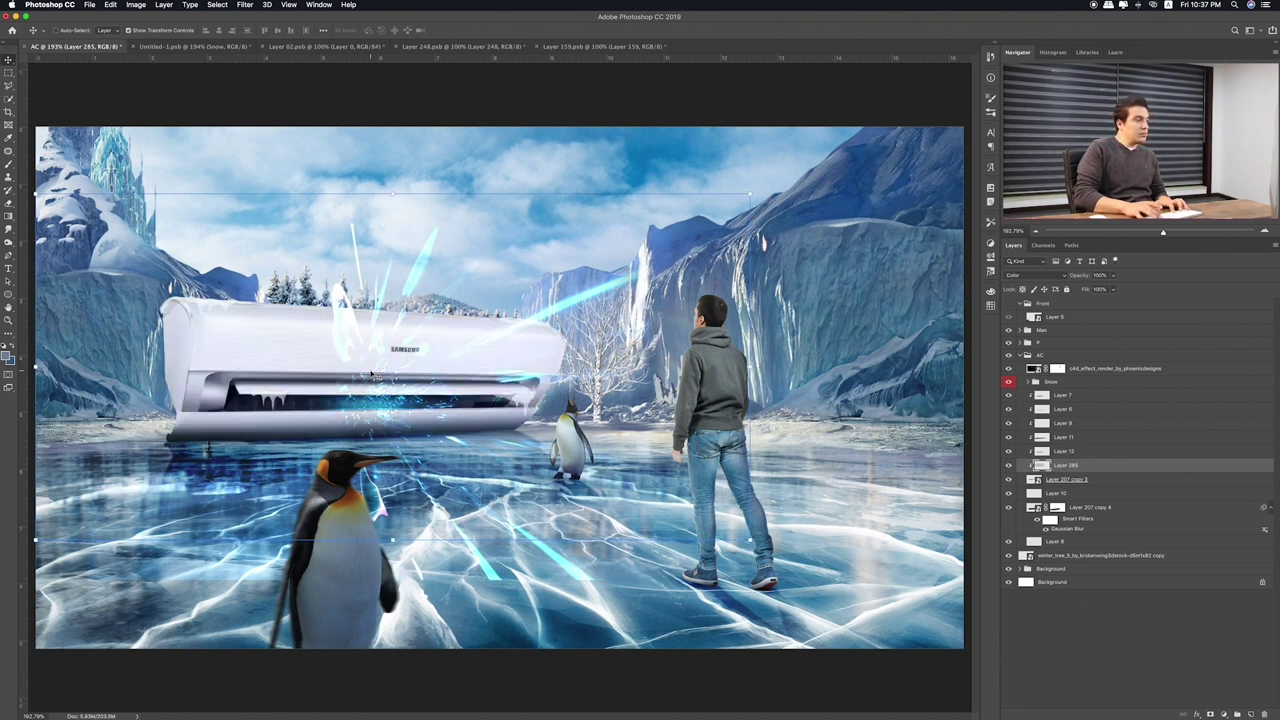
pyautogui.hotkey('shift', '-')
pyautogui.hotkey('shift', '+')
pyautogui.hotkey('shift', '+')
pyautogui.hotkey('shift', '+')
pyautogui.hotkey('shift', '+')
pyautogui.hotkey('shift', '-')
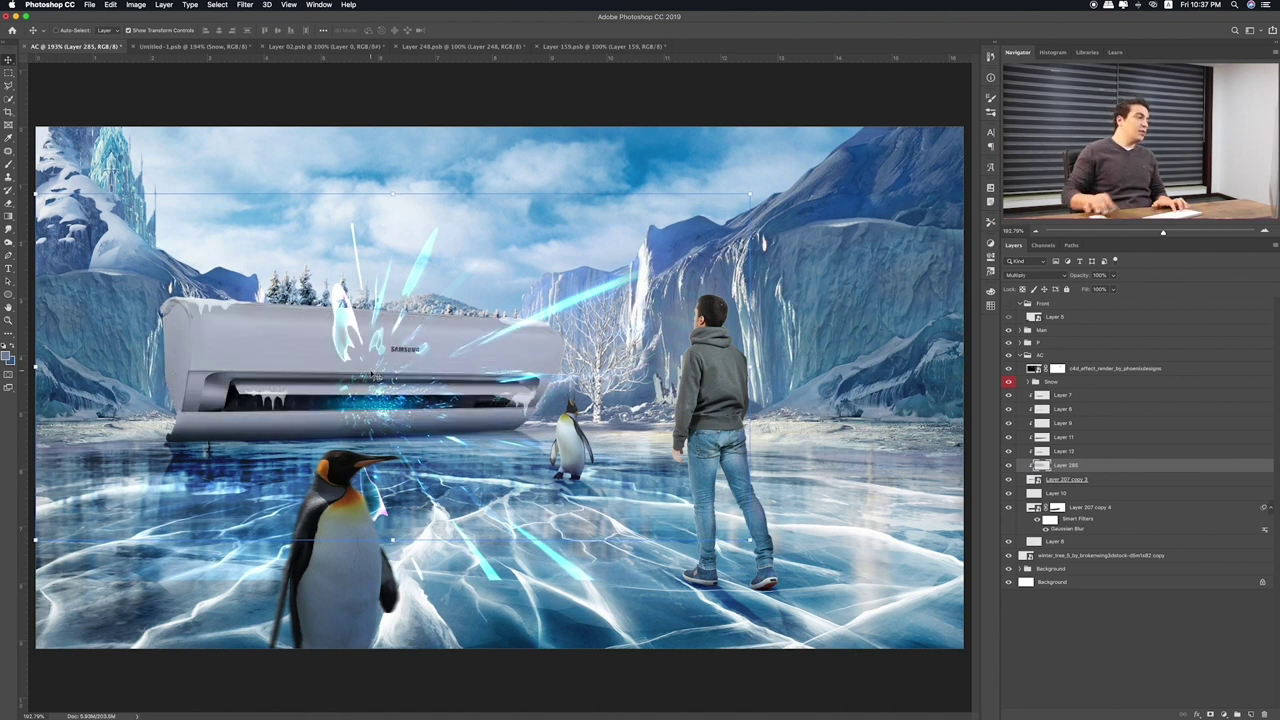
pyautogui.press('e')
pyautogui.moveTo(550, 270); pyautogui.dragTo(215, 240)
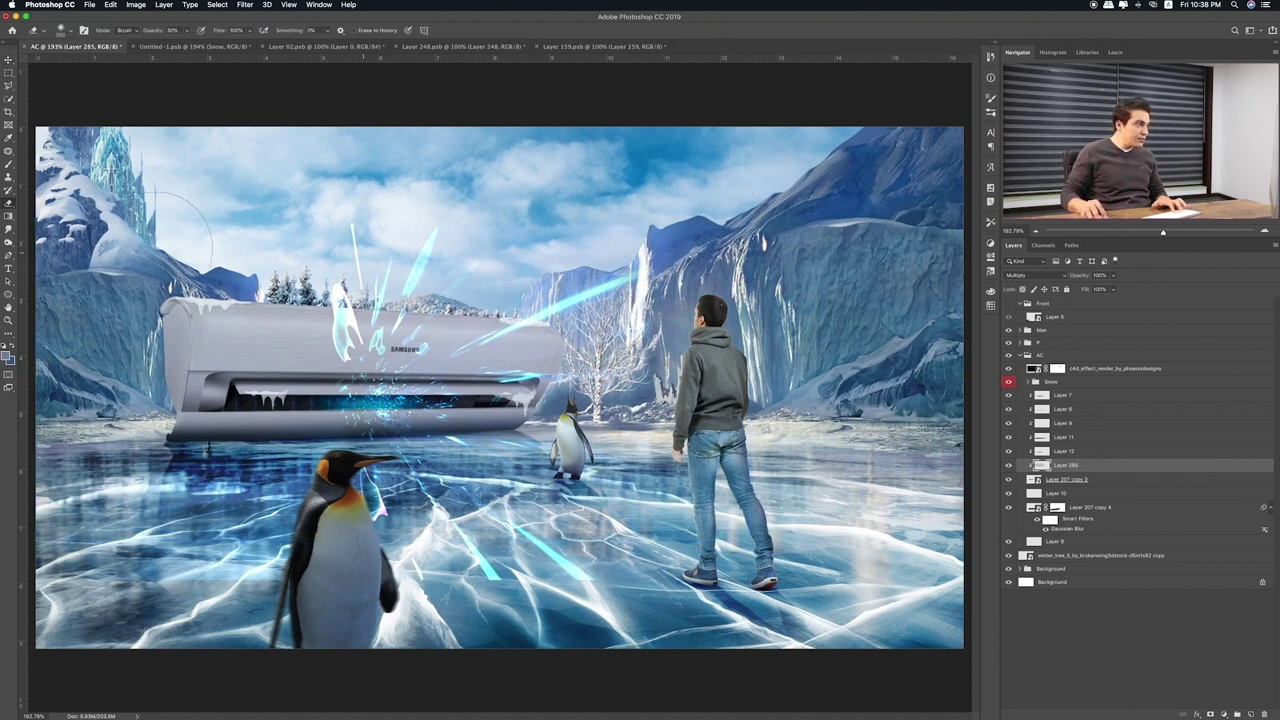
# Erase Layer 285 shading down the AC's left edge with a smaller eraser, checking the Front group
pyautogui.press('[')
pyautogui.press('[')
pyautogui.press('[')
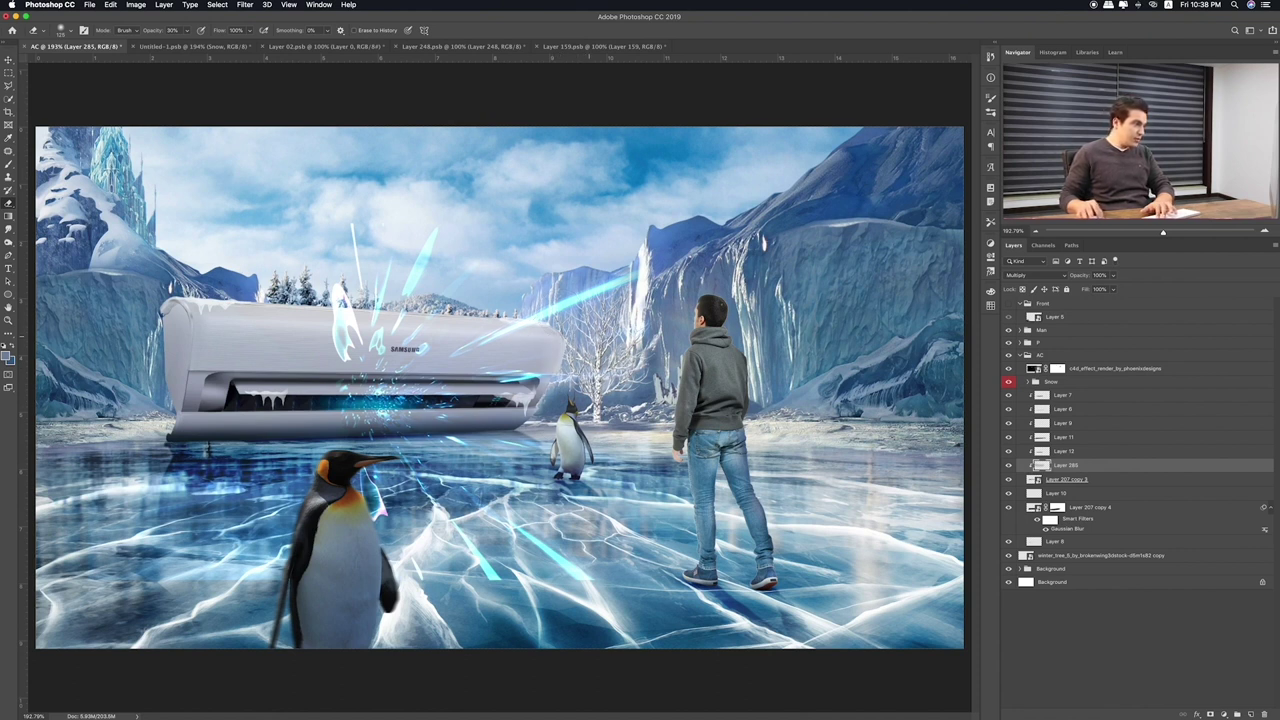
pyautogui.moveTo(174, 330); pyautogui.dragTo(166, 440)
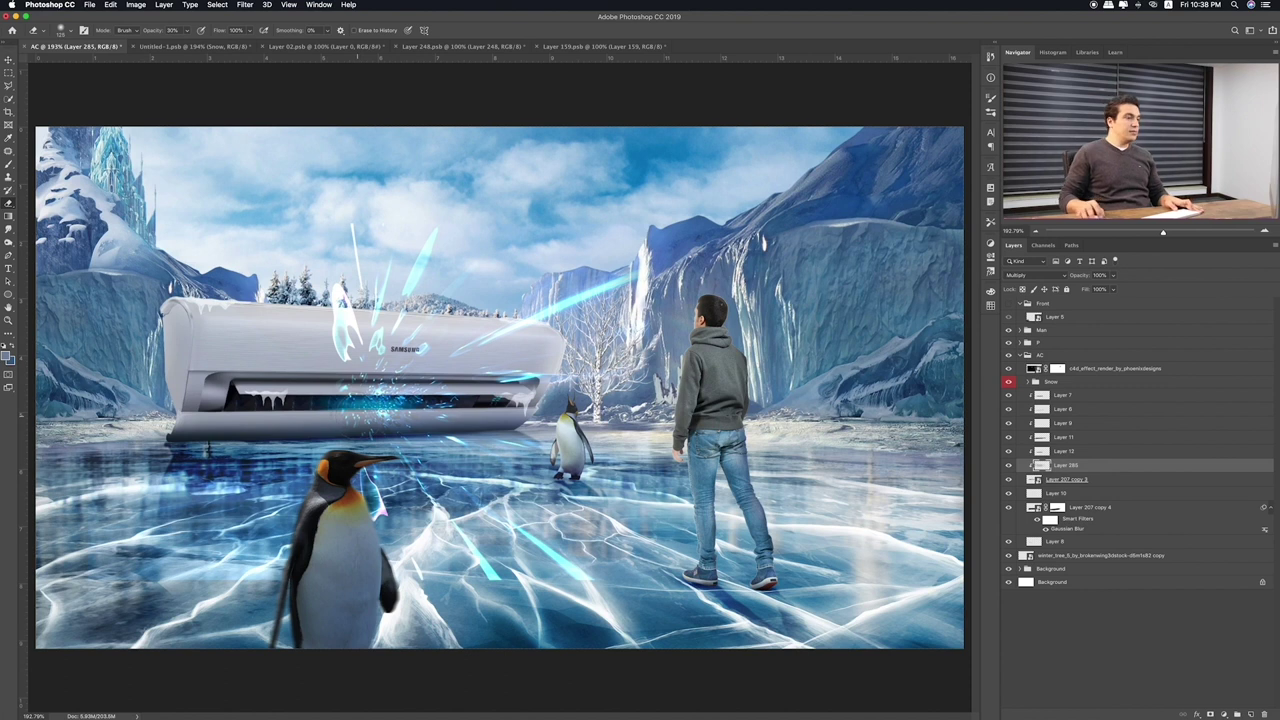
pyautogui.hotkey('ctrl', 'z')
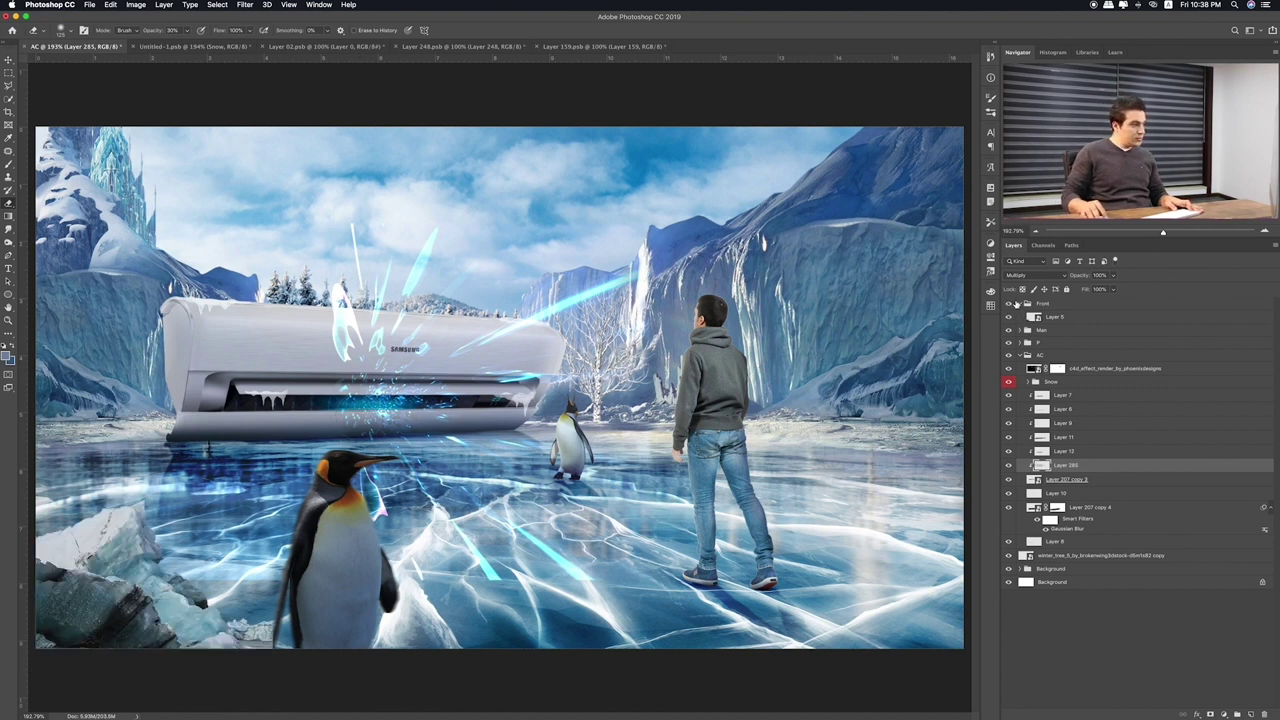
pyautogui.click(1009, 302)
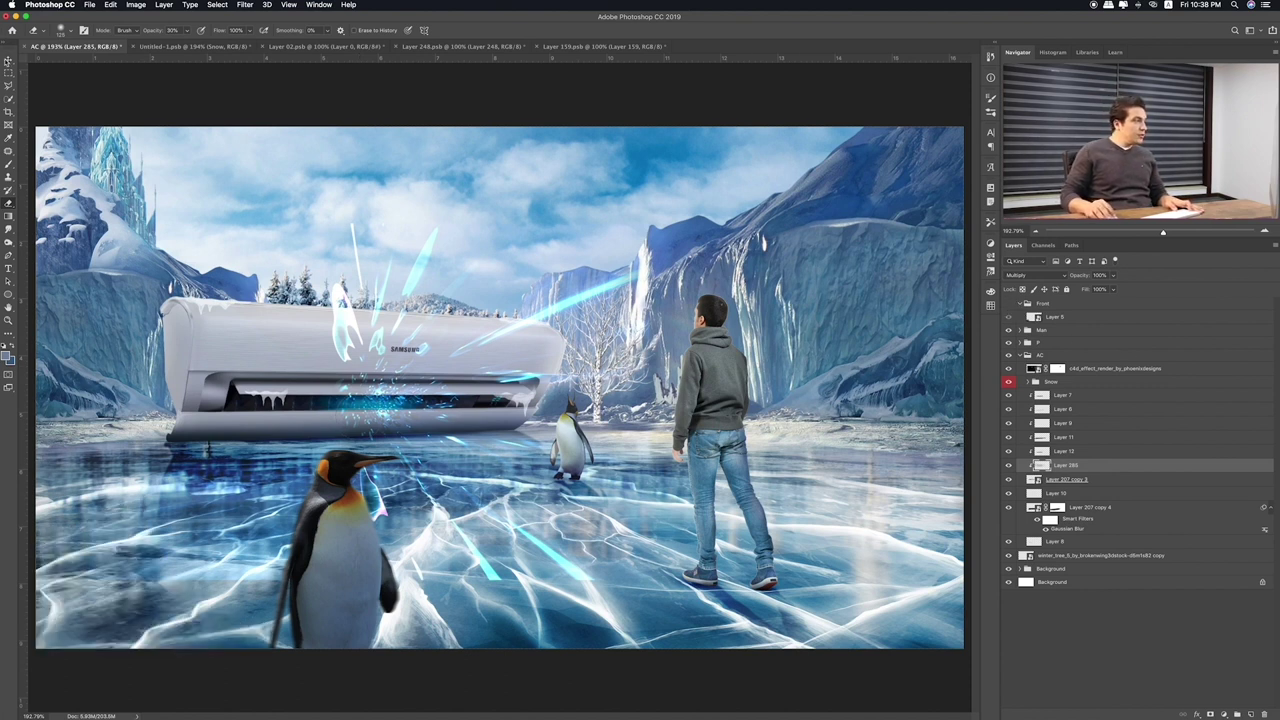
pyautogui.press('m')
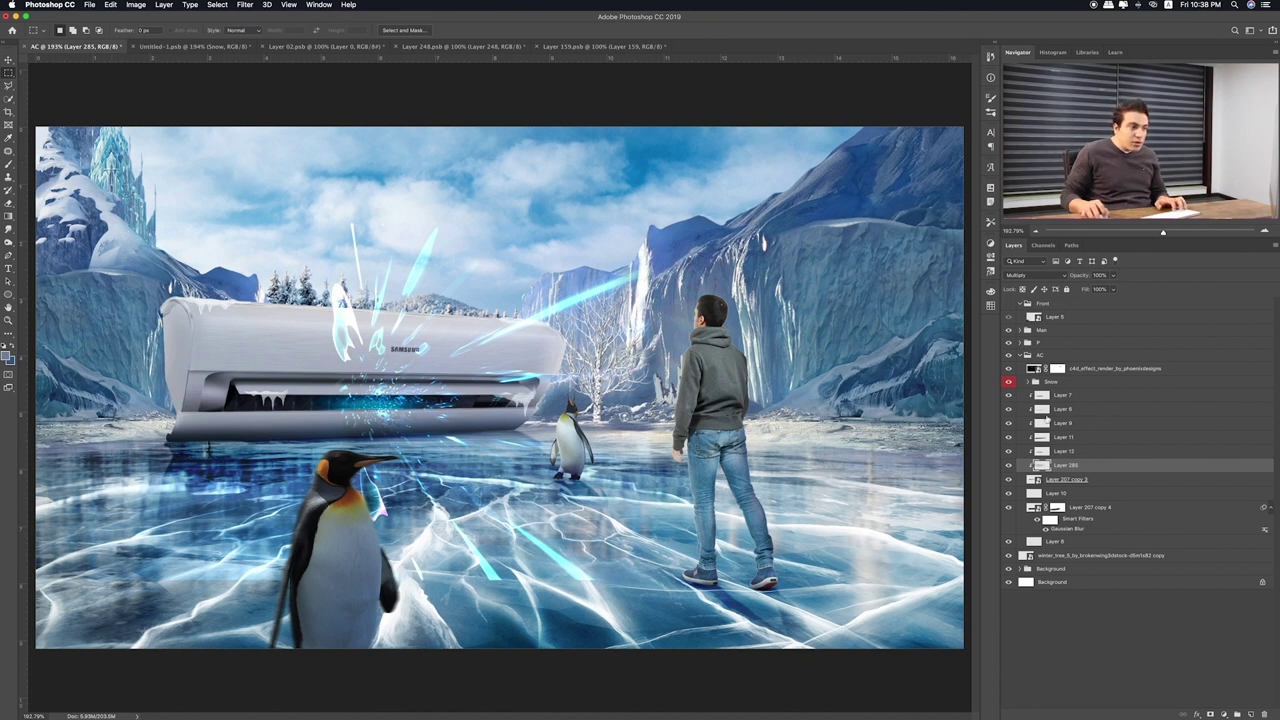
# Add new Layer 286 above the man's photo layer in the Main group
pyautogui.click(1021, 354)
pyautogui.click(1020, 330)
pyautogui.click(1099, 373)
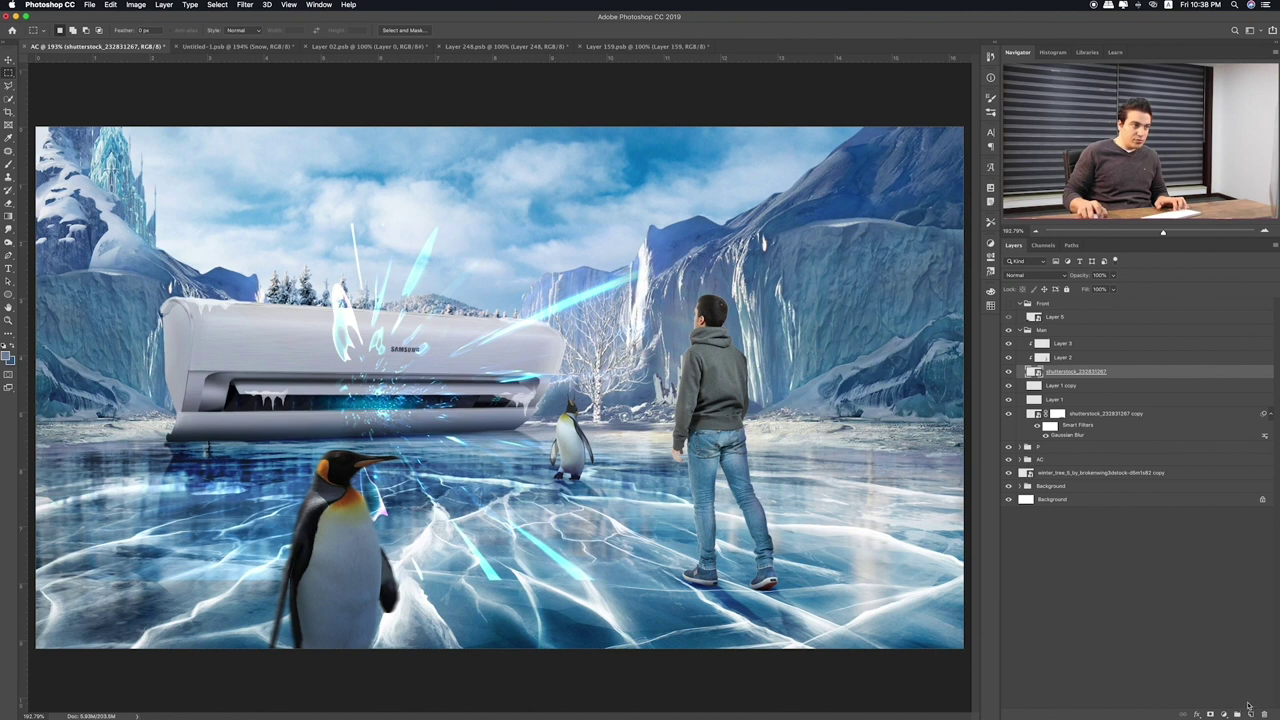
pyautogui.click(1251, 714)
pyautogui.press('b')
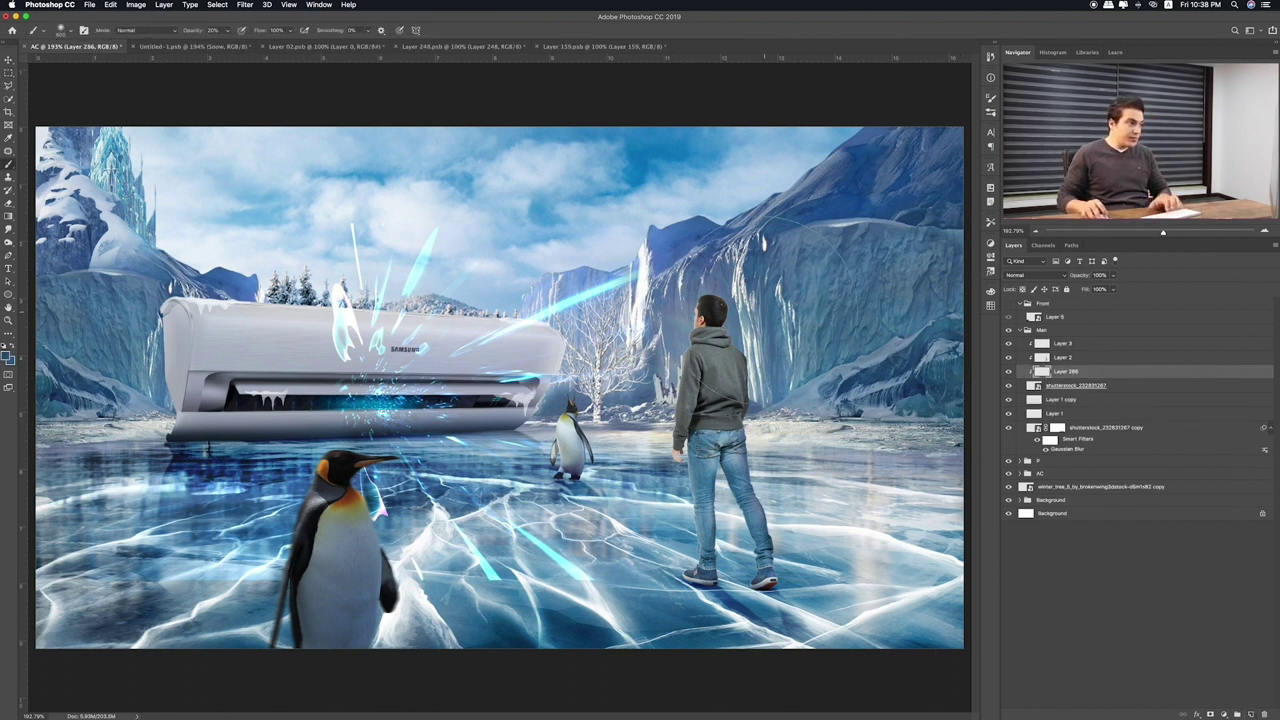
pyautogui.press(']')
pyautogui.press(']')
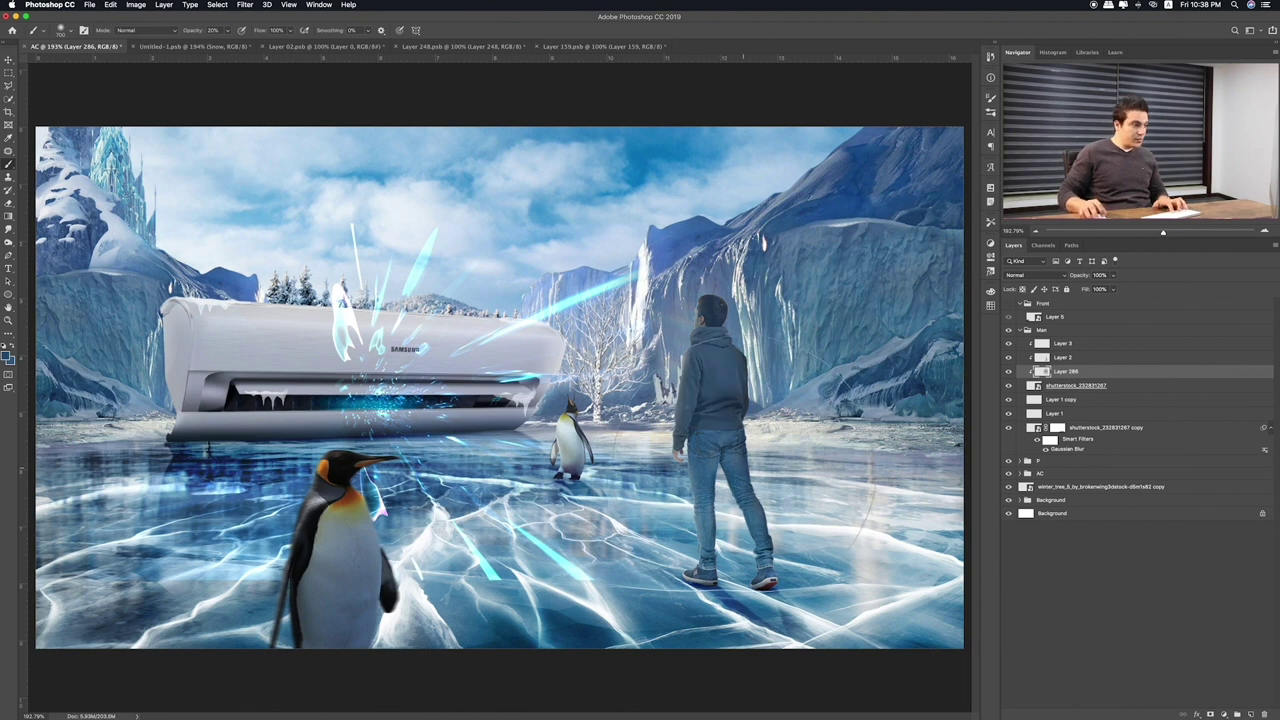
# Set Layer 286 to Multiply blending at about 57% opacity
pyautogui.press('v')
pyautogui.hotkey('shift', 'alt', 'm')
pyautogui.hotkey('shift', '+')
pyautogui.hotkey('shift', '+')
pyautogui.hotkey('shift', '+')
pyautogui.hotkey('shift', '+')
pyautogui.hotkey('shift', '+')
pyautogui.hotkey('shift', '+')
pyautogui.hotkey('shift', '+')
pyautogui.hotkey('shift', '+')
pyautogui.hotkey('shift', '+')
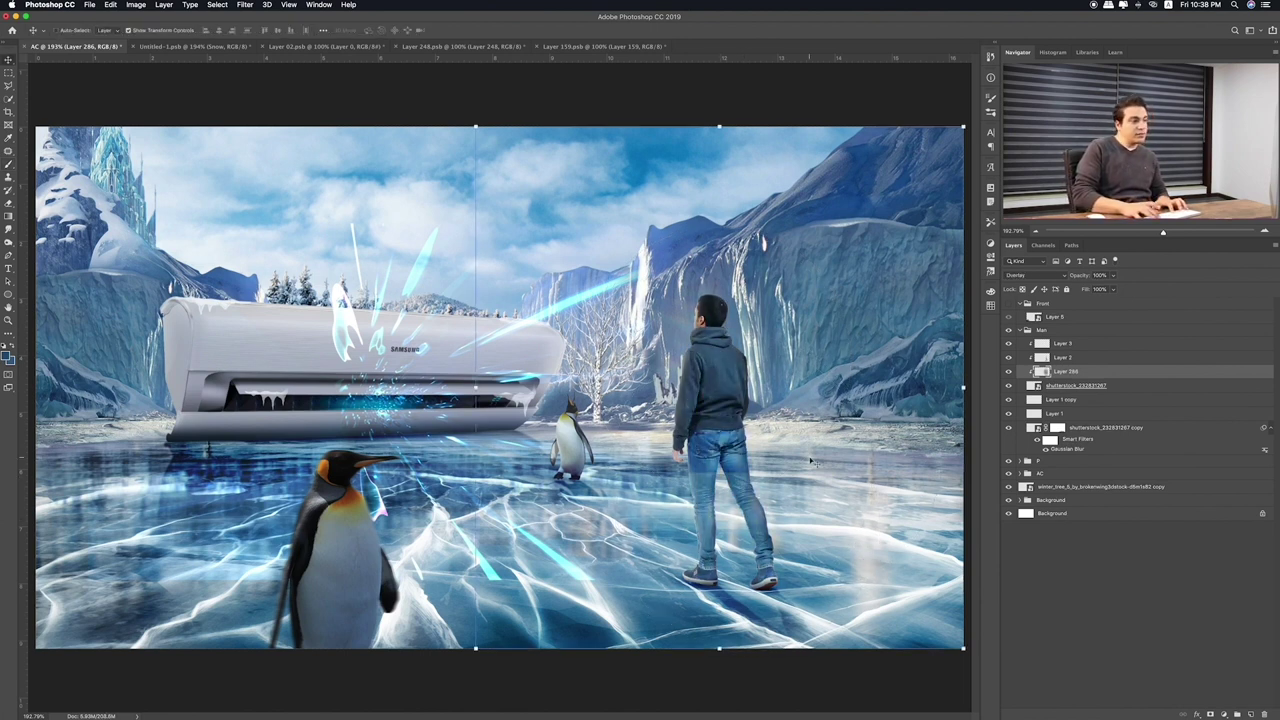
pyautogui.hotkey('shift', '+')
pyautogui.hotkey('shift', '+')
pyautogui.hotkey('shift', '+')
pyautogui.hotkey('shift', '+')
pyautogui.hotkey('shift', '+')
pyautogui.hotkey('shift', '+')
pyautogui.hotkey('shift', '+')
pyautogui.hotkey('shift', '+')
pyautogui.hotkey('shift', '+')
pyautogui.hotkey('shift', '+')
pyautogui.hotkey('shift', '+')
pyautogui.hotkey('shift', '+')
pyautogui.hotkey('shift', '+')
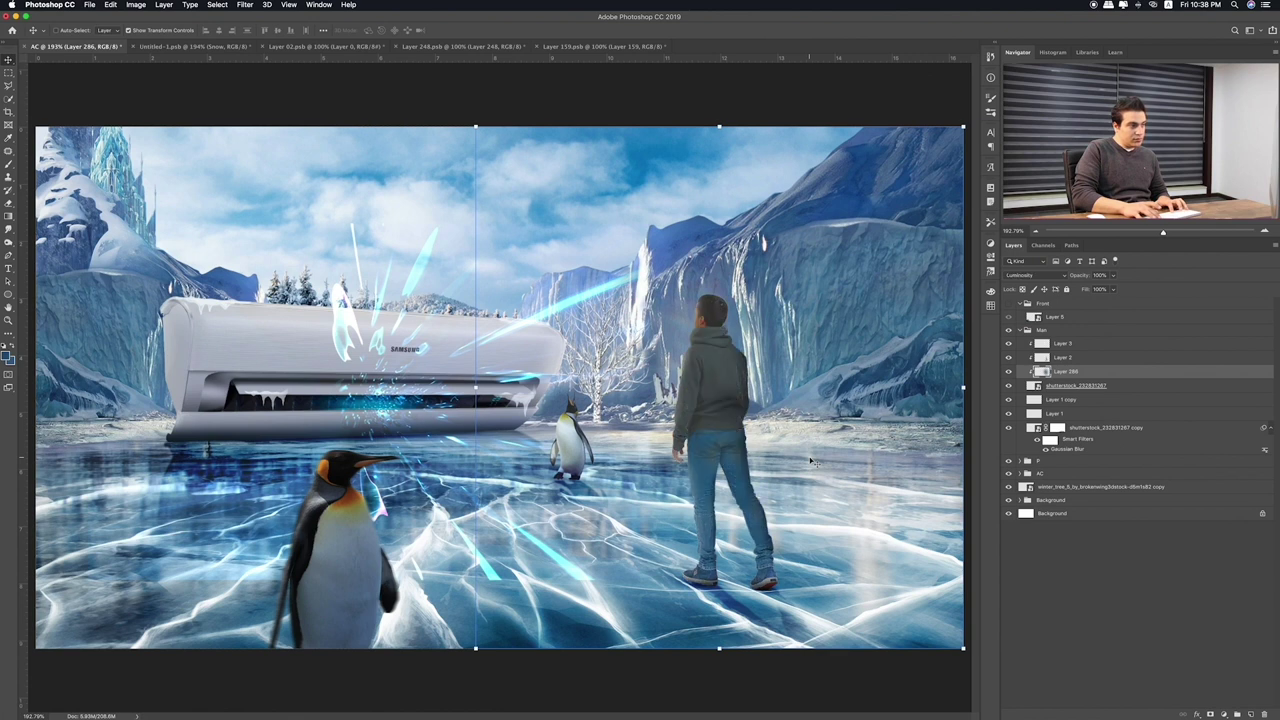
pyautogui.hotkey('shift', '+')
pyautogui.hotkey('shift', '+')
pyautogui.hotkey('shift', '+')
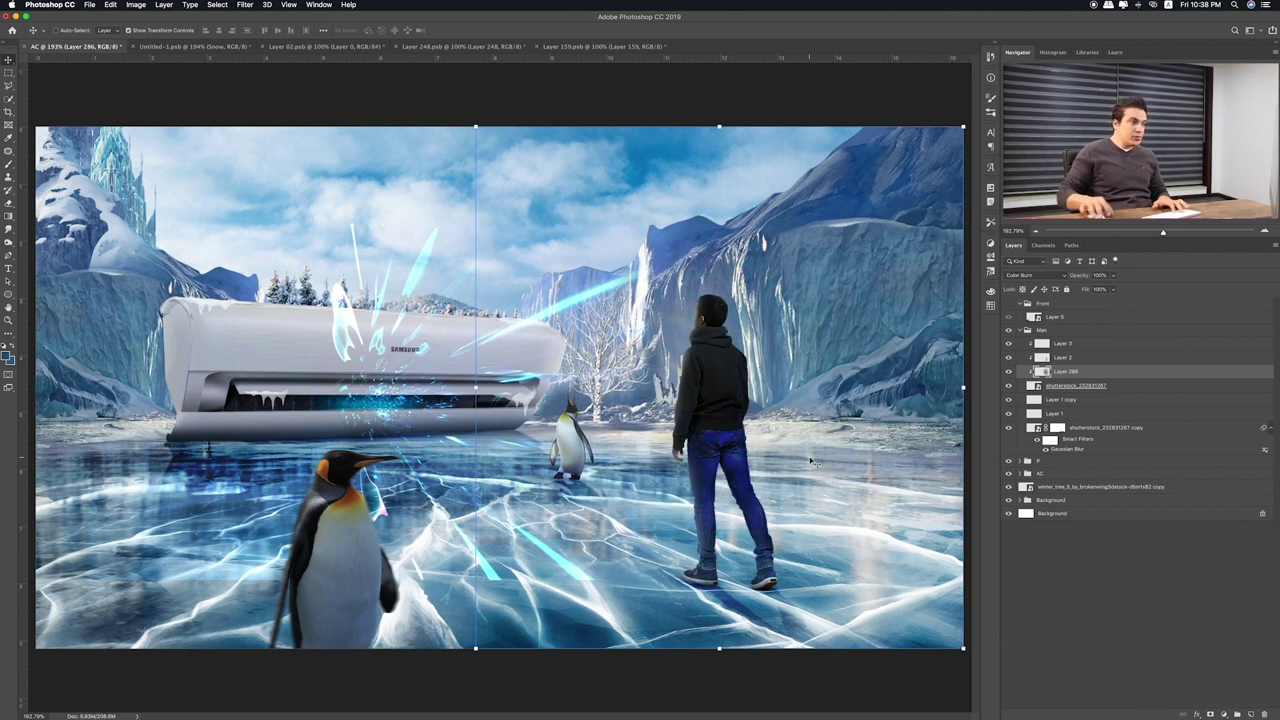
pyautogui.hotkey('shift', '-')
pyautogui.click(1114, 275)
pyautogui.moveTo(1113, 287); pyautogui.dragTo(1081, 289)
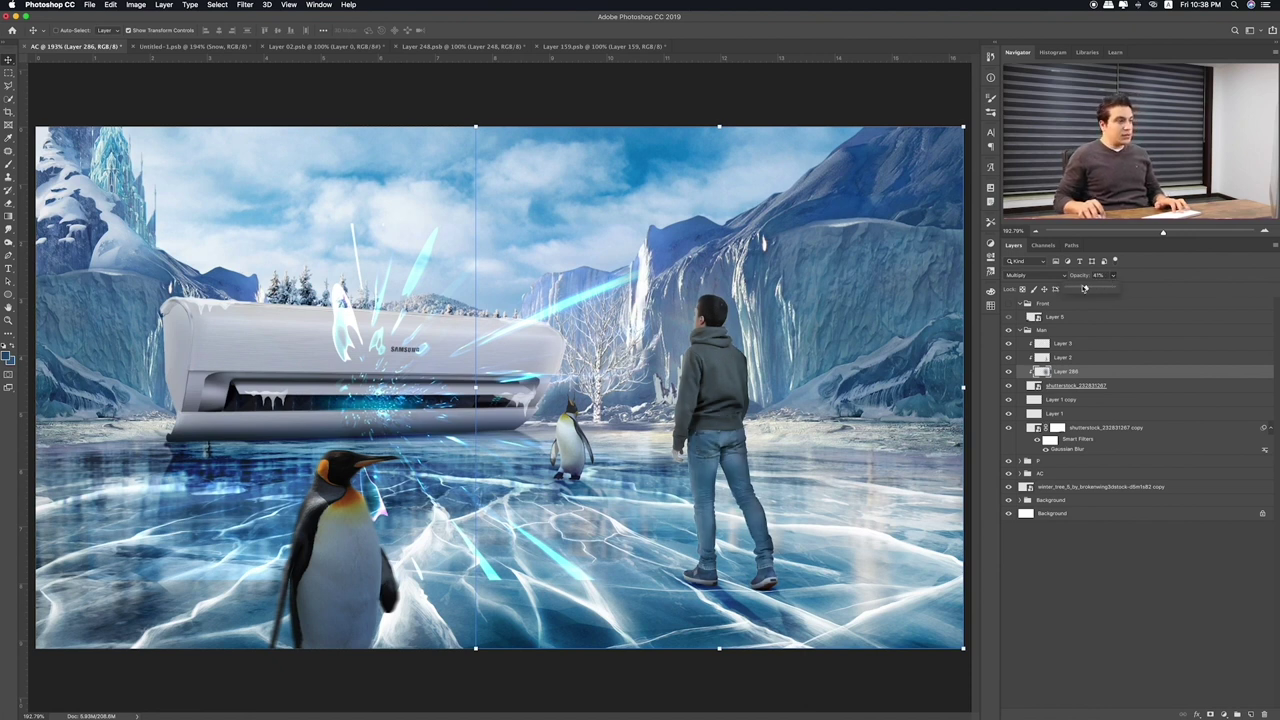
# Toggle Layer 286 on and off to compare the man, then collapse the Main group
pyautogui.click(1009, 372)
pyautogui.click(1009, 373)
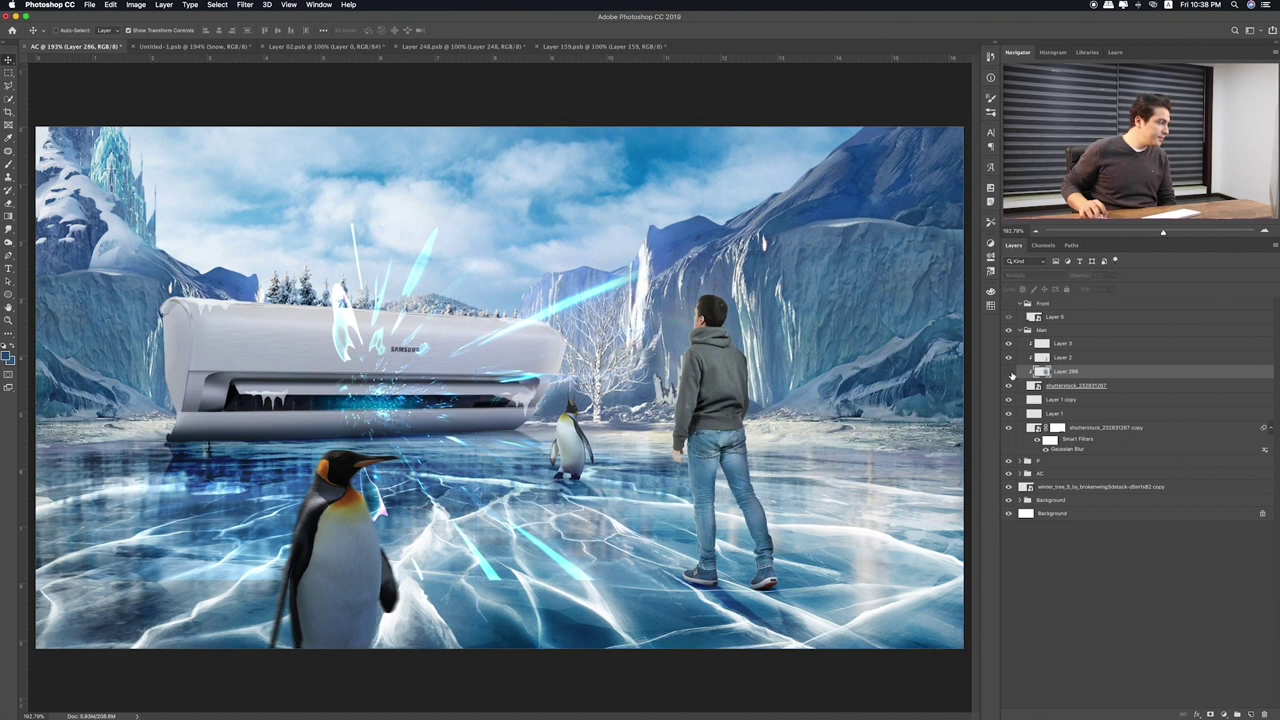
pyautogui.click(1009, 372)
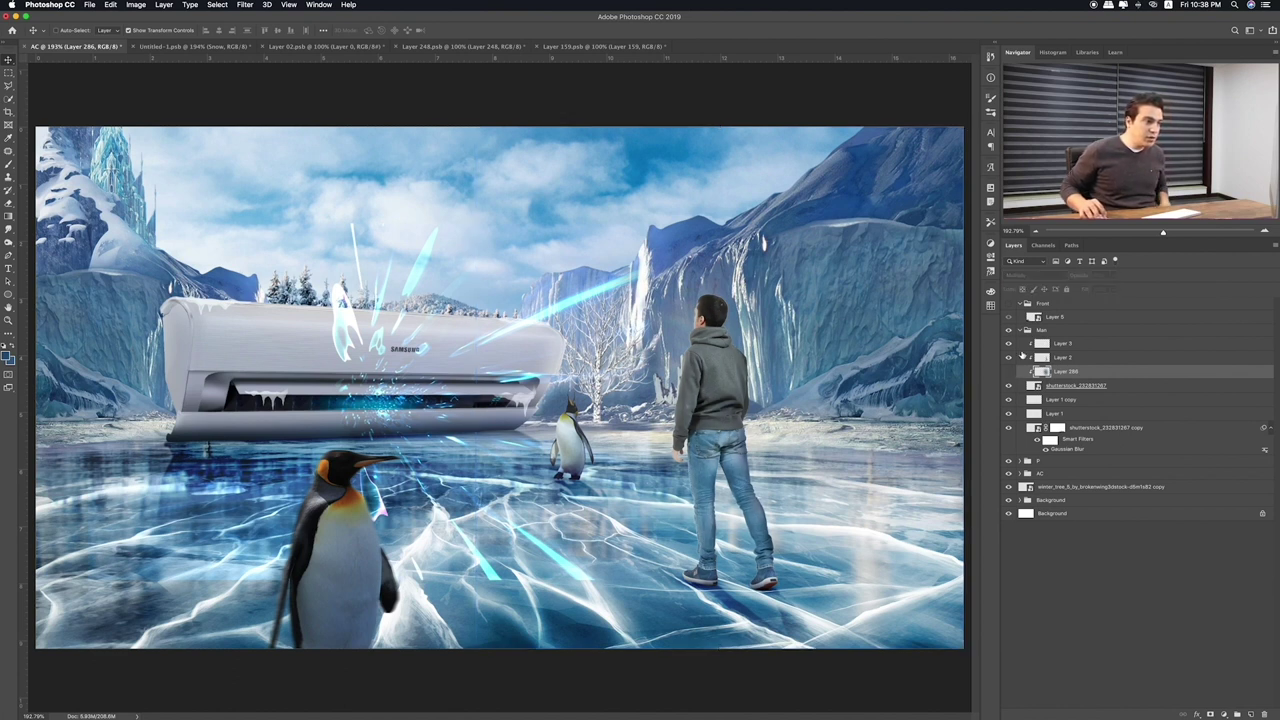
pyautogui.click(1026, 331)
pyautogui.click(1022, 331)
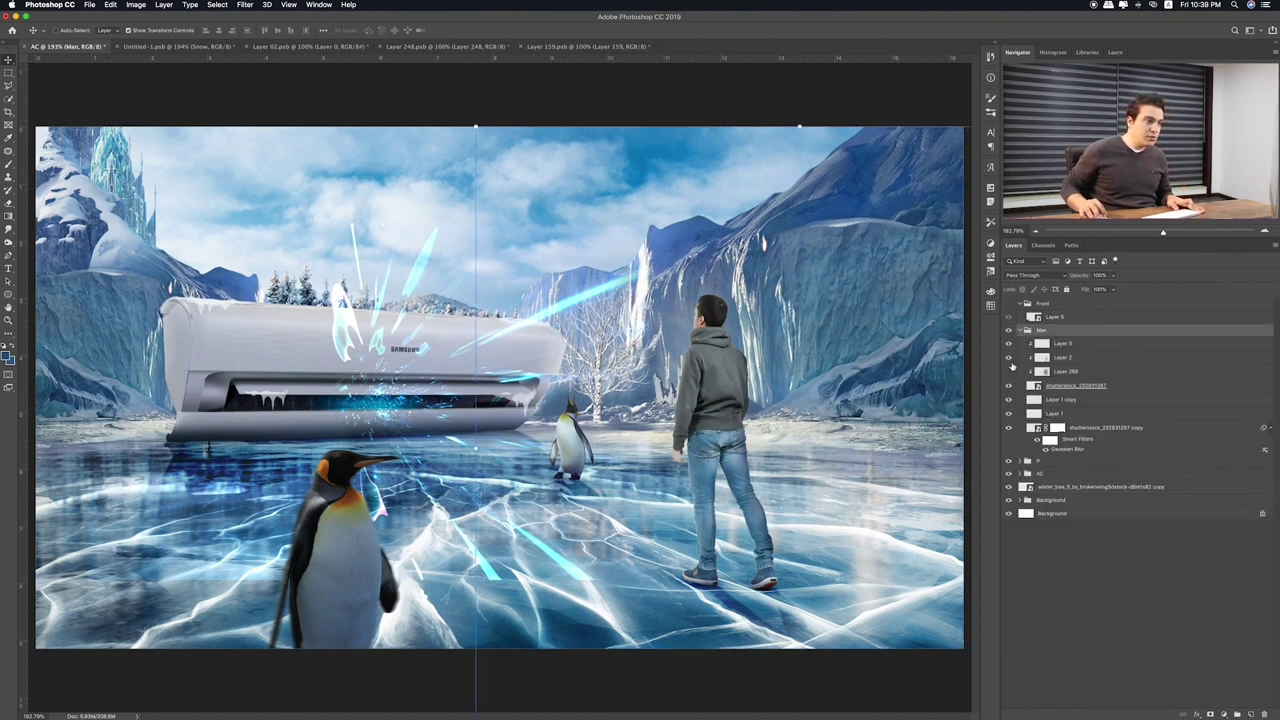
pyautogui.click(1009, 371)
pyautogui.click(1021, 331)
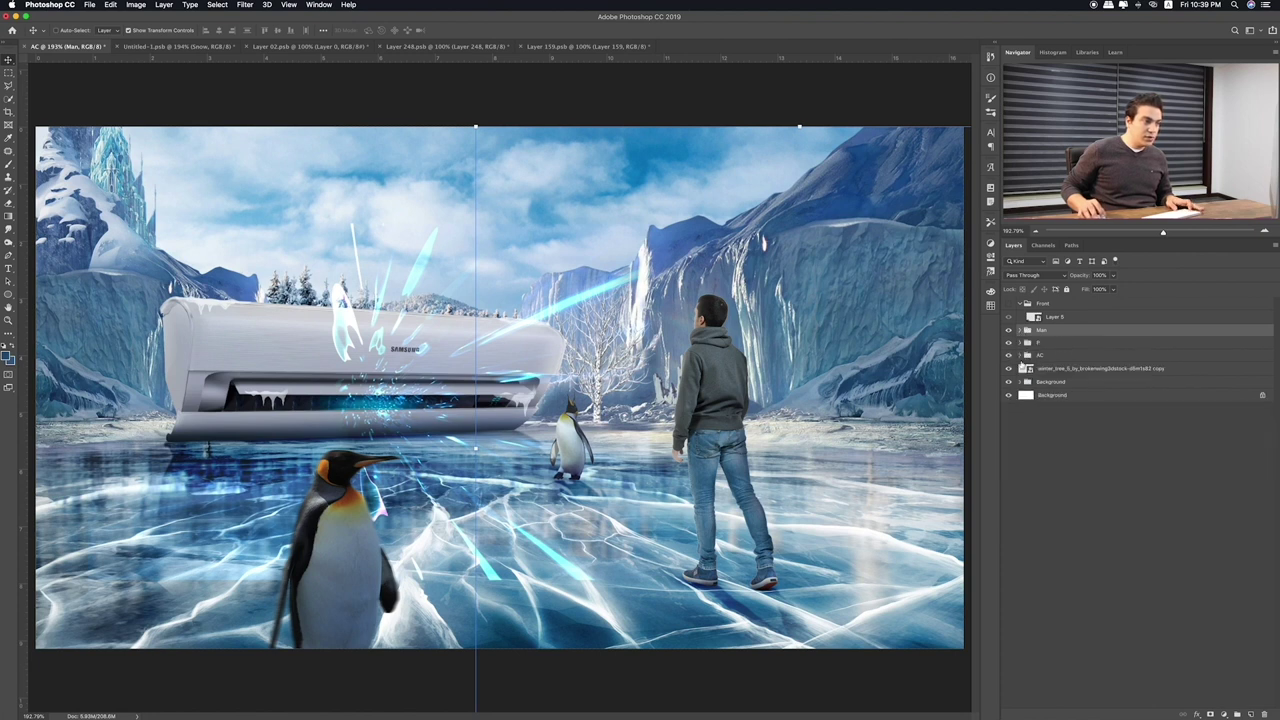
pyautogui.click(1020, 355)
# Target the c4d_effect layer mask with the Brush tool at 100% opacity
pyautogui.click(1058, 369)
pyautogui.press('b')
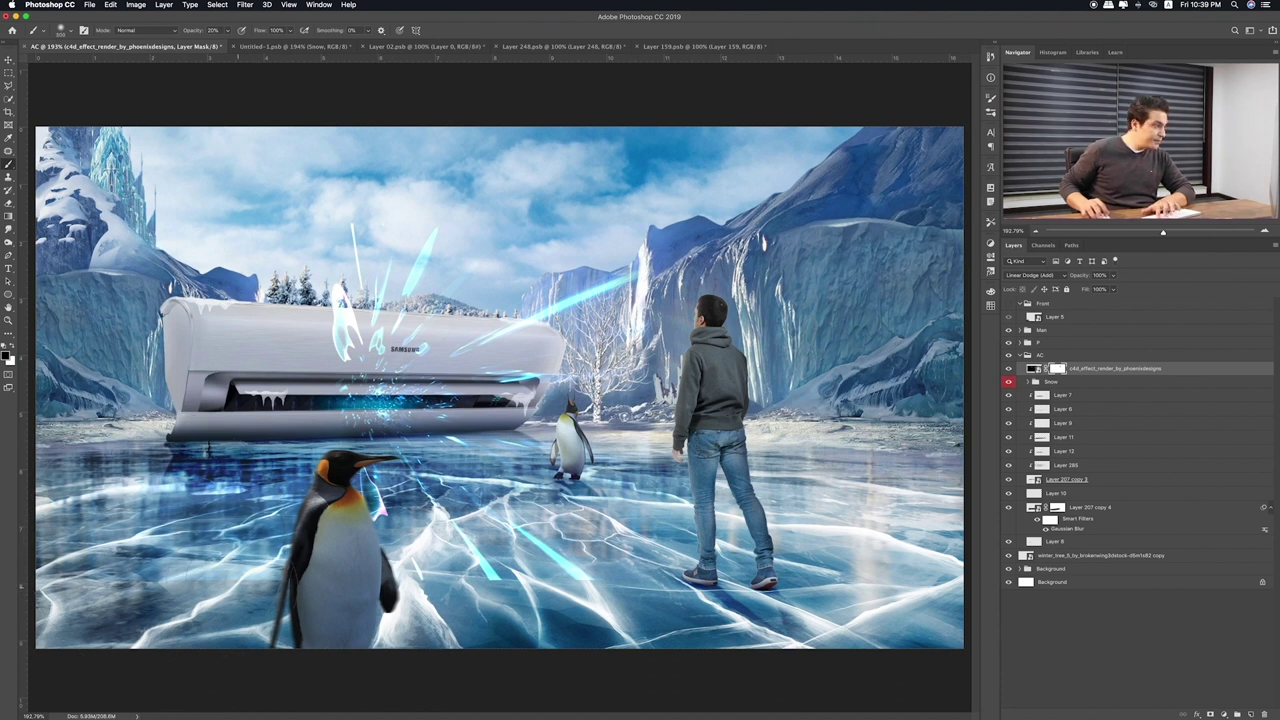
pyautogui.press('0')
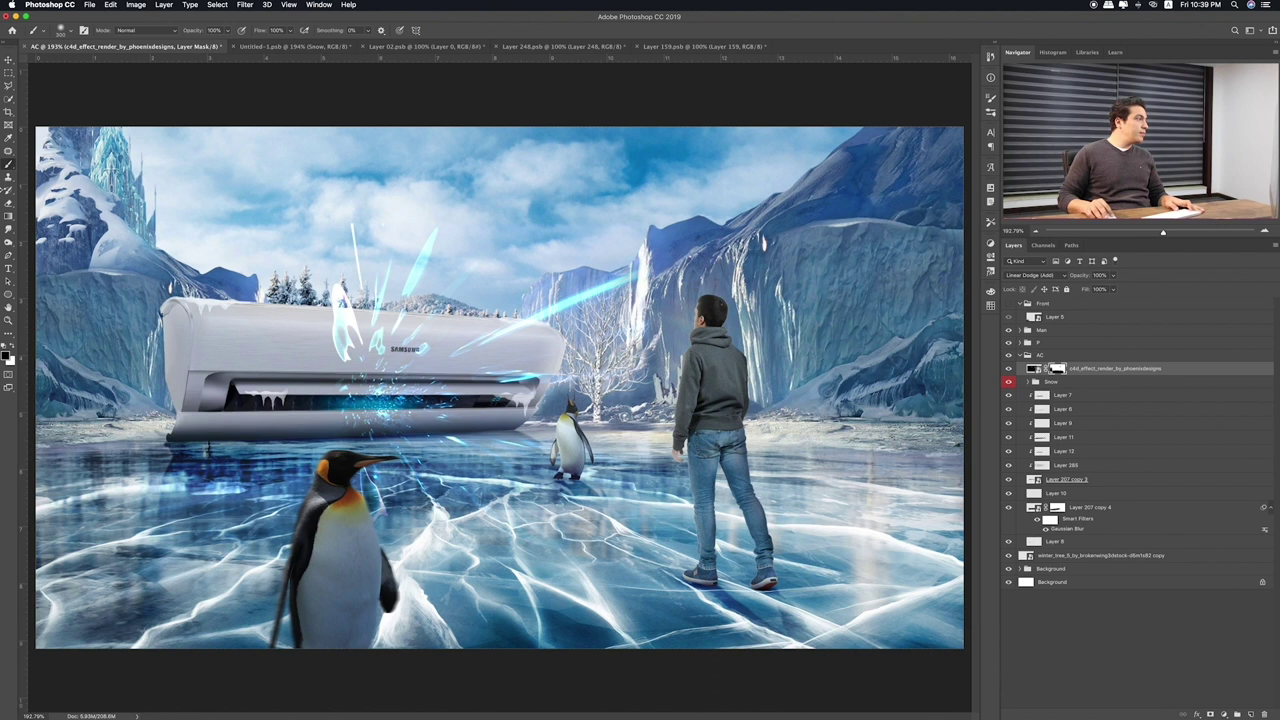
# Quick Look the Items folder previews, from PR-ECO-LED6 to the PNGPIX cloud image
pyautogui.press('m')
pyautogui.press('super+Tab')
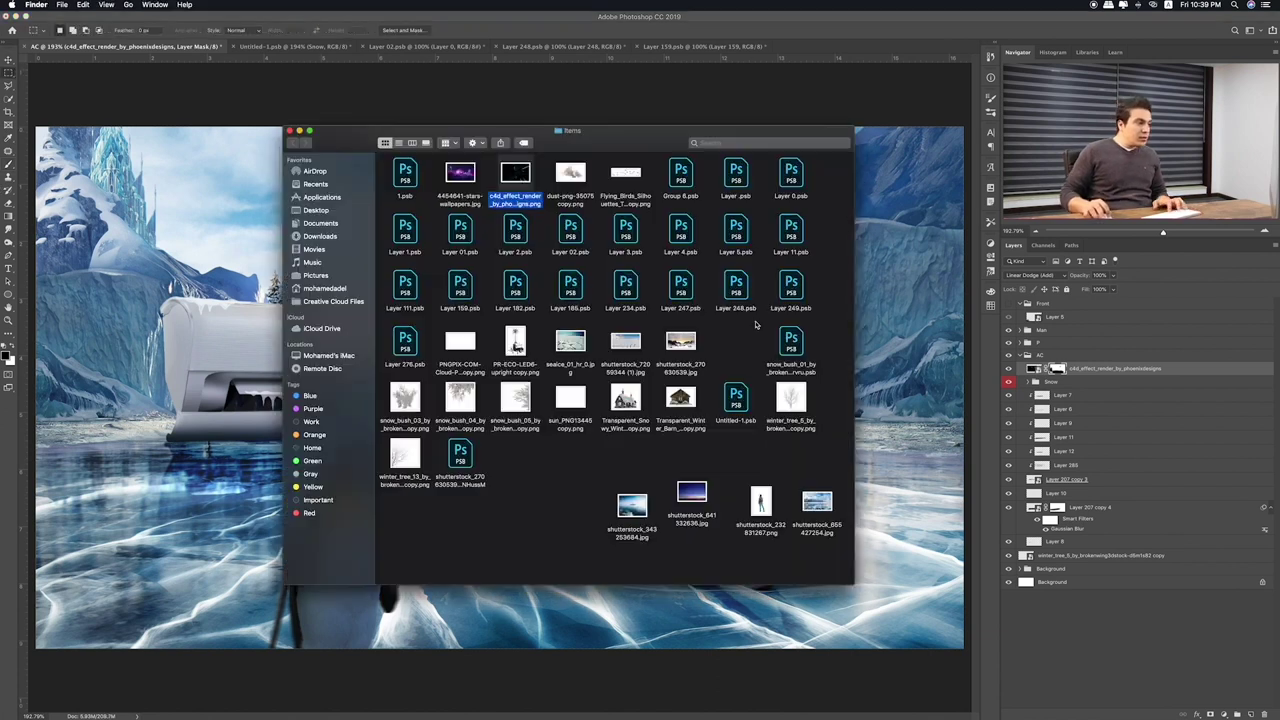
pyautogui.click(516, 341)
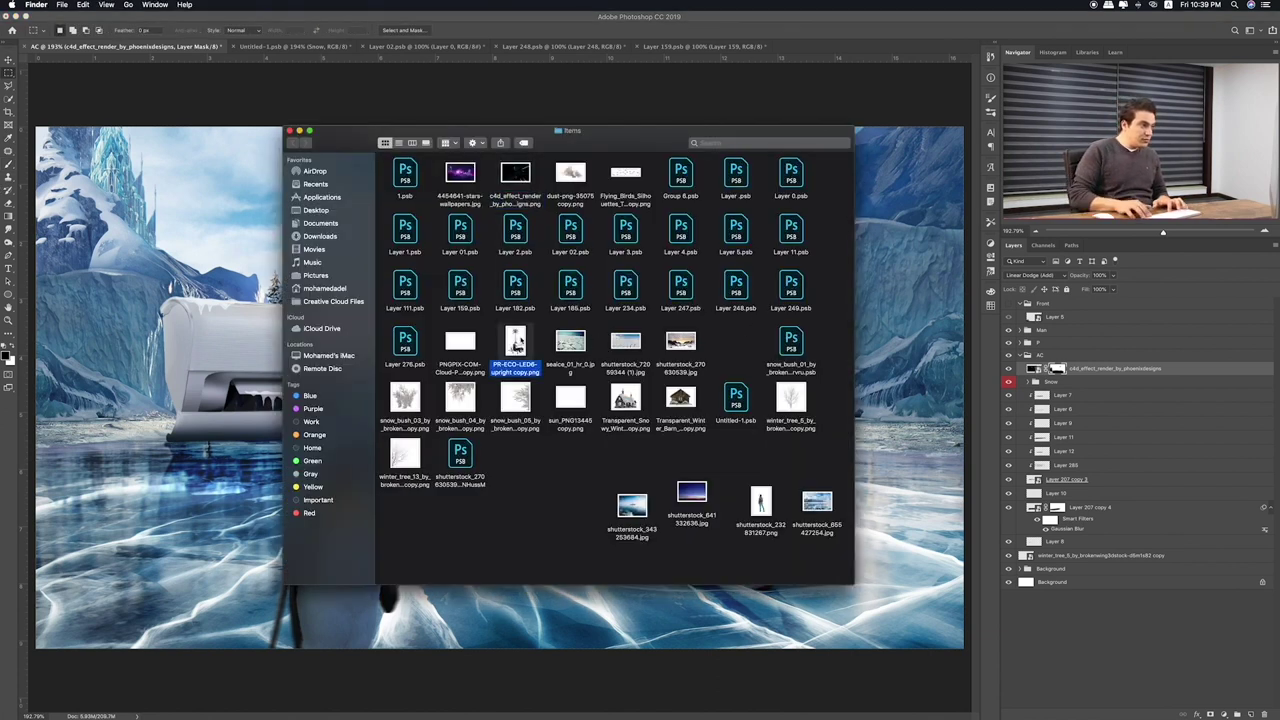
pyautogui.press('space')
pyautogui.press('Left')
pyautogui.press('space')
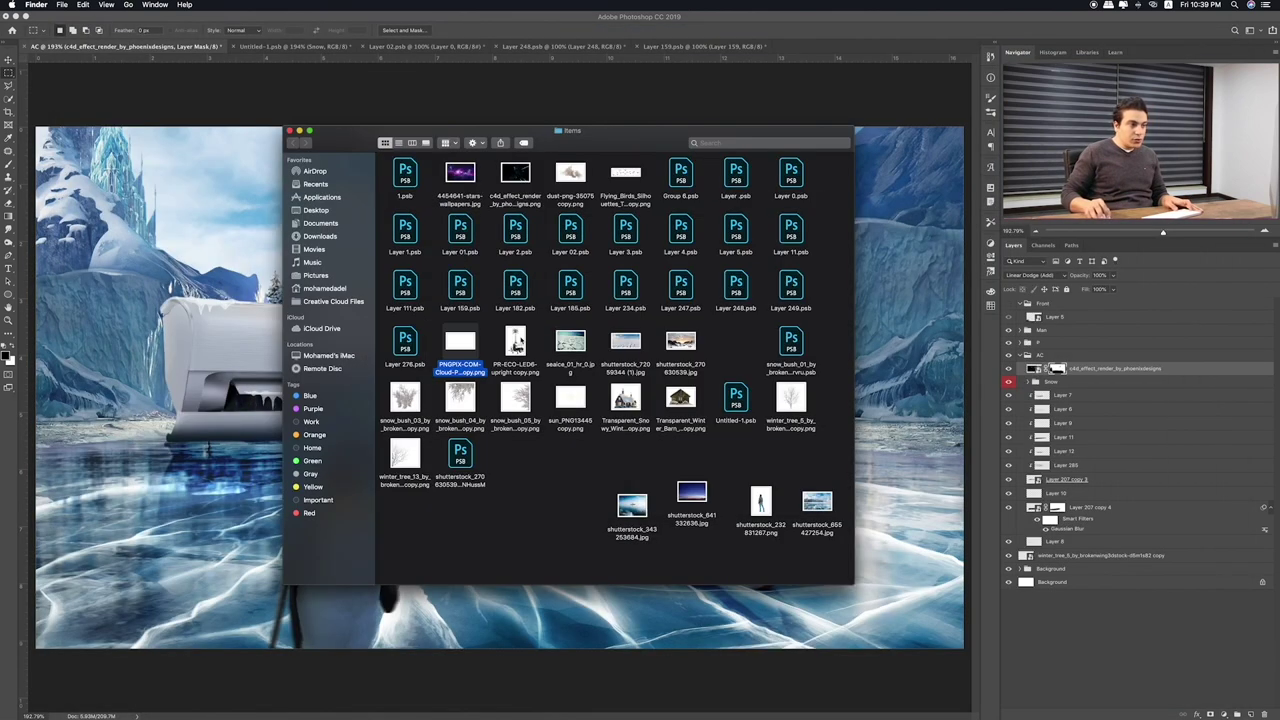
# Collapse the AC group, then drag the PNGPIX cloud PNG into the composition
pyautogui.click(1040, 356)
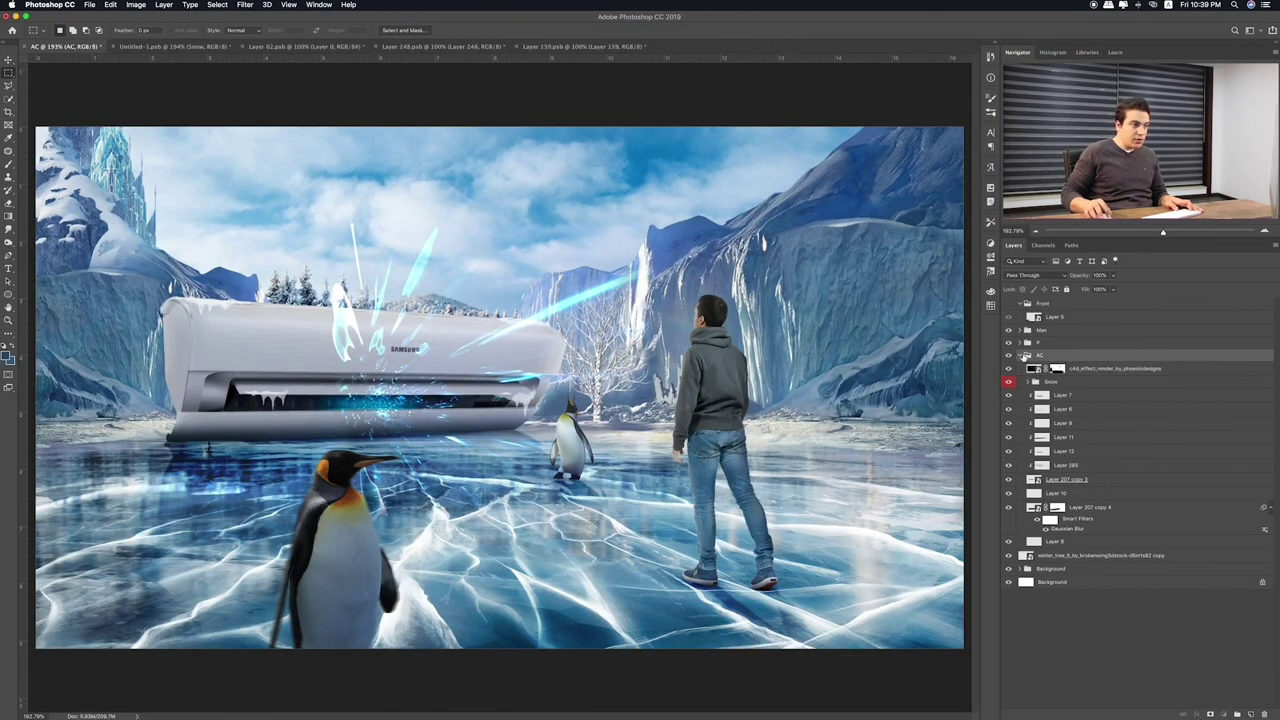
pyautogui.click(1022, 356)
pyautogui.press('super+Tab')
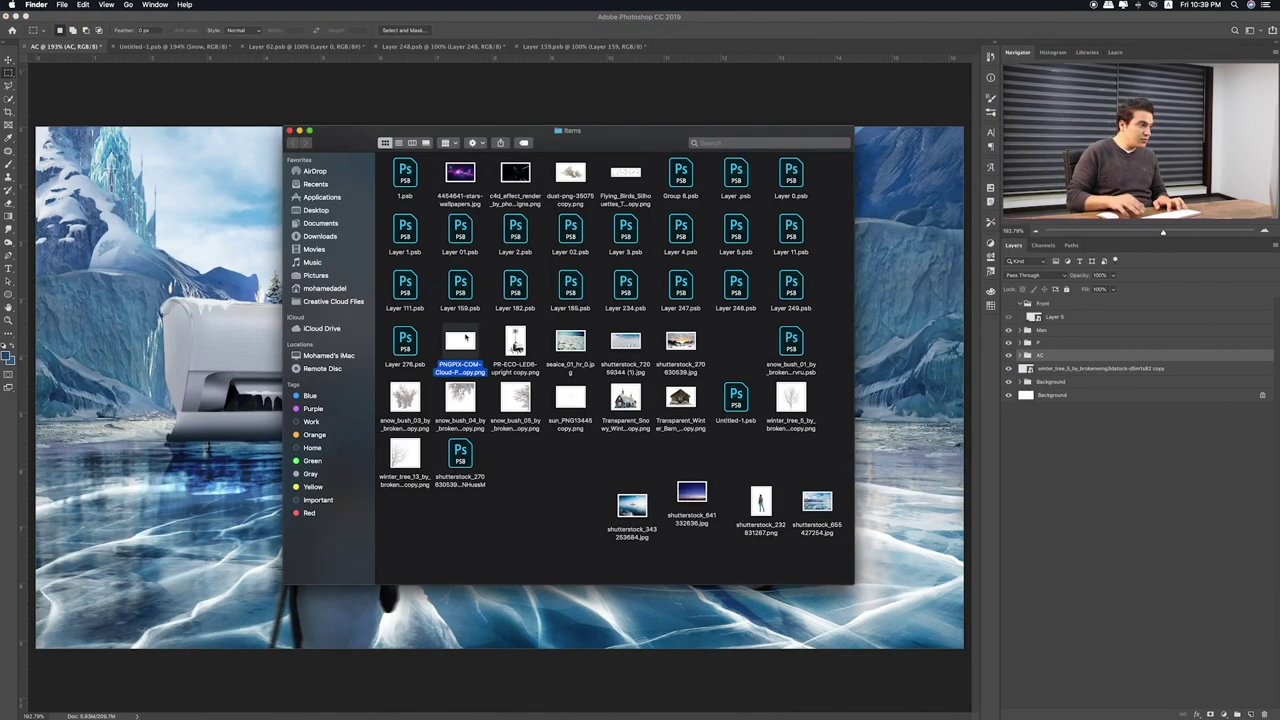
pyautogui.press('space')
pyautogui.press('space')
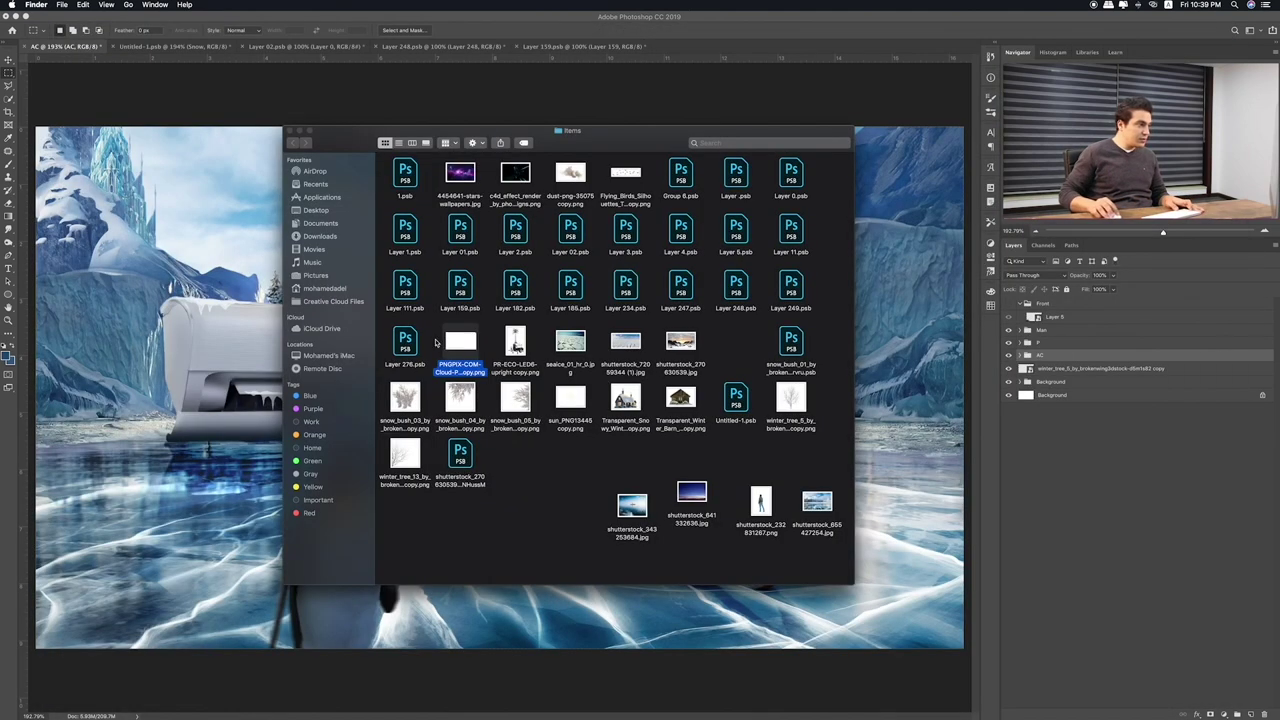
pyautogui.moveTo(477, 346); pyautogui.dragTo(206, 252)
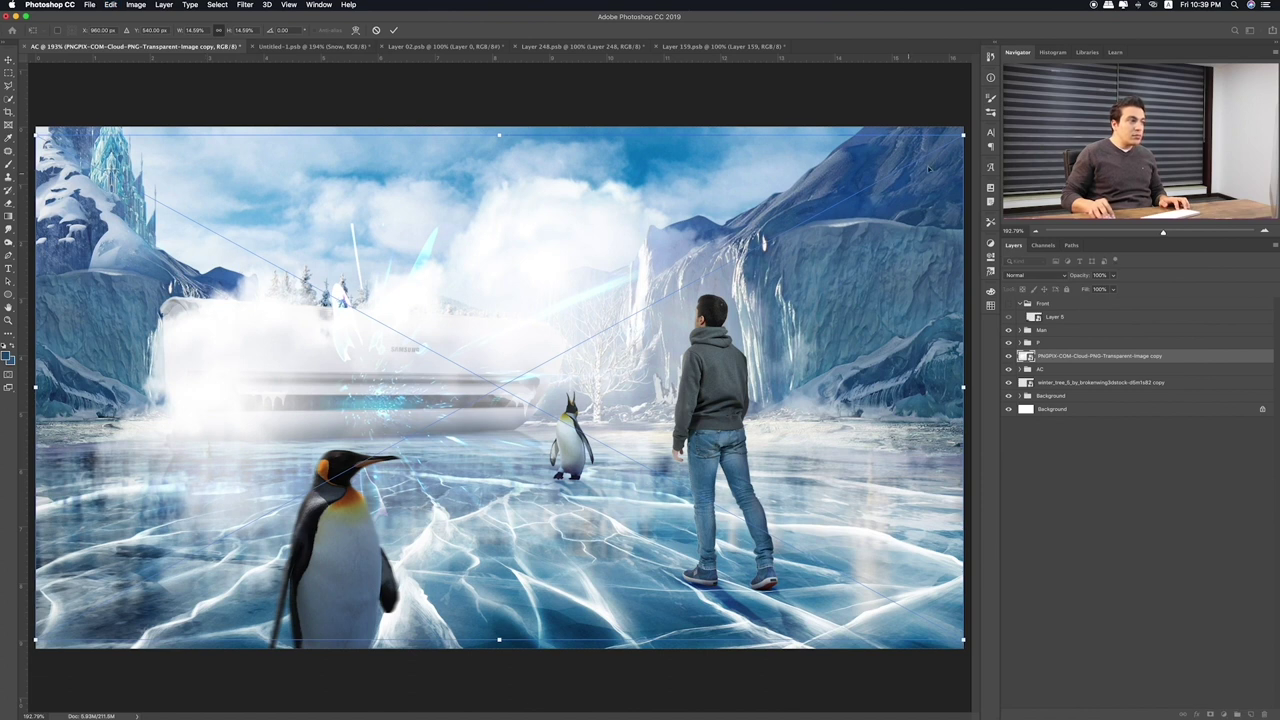
# Shrink the cloud over the AC and add a horizontally flipped copy along its top
pyautogui.moveTo(963, 136); pyautogui.dragTo(535, 236)
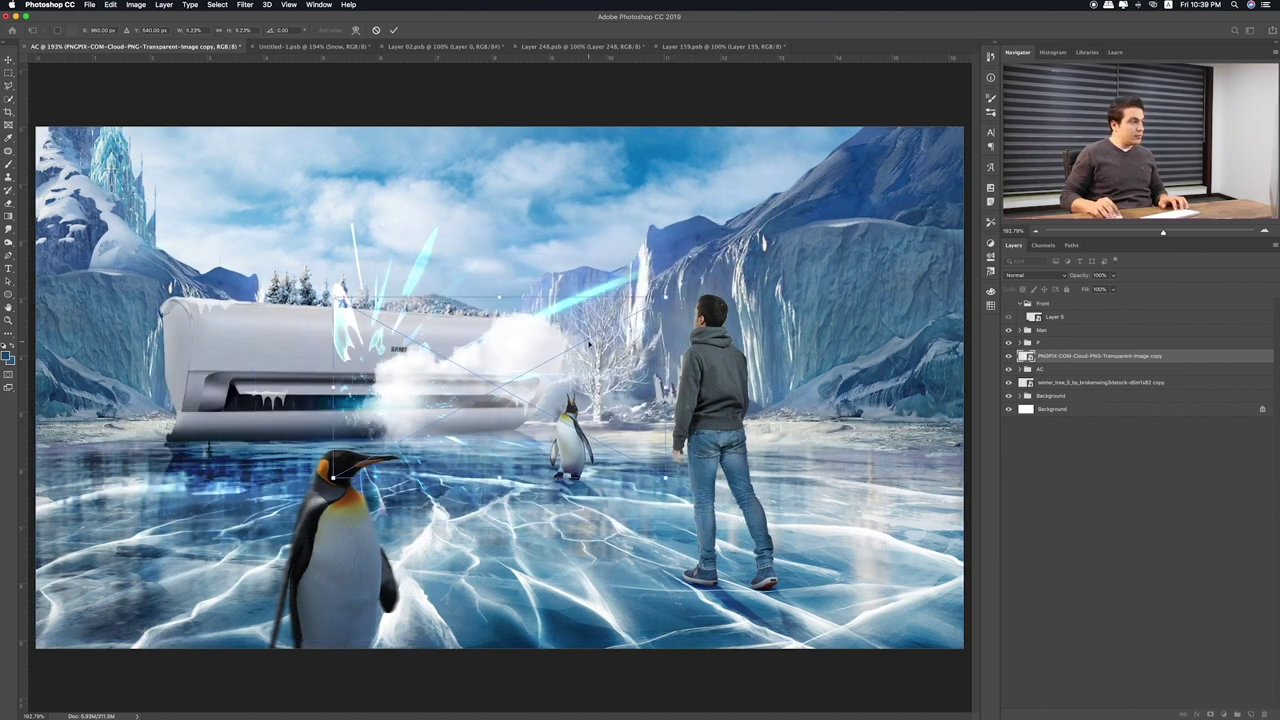
pyautogui.moveTo(534, 236)
pyautogui.mouseDown()
pyautogui.moveTo(488, 206)
pyautogui.moveTo(530, 256)
pyautogui.moveTo(324, 253)
pyautogui.mouseUp()
pyautogui.press('Return')
pyautogui.hotkey('ctrl', 't')
pyautogui.rightClick(324, 253)
pyautogui.click(365, 367)
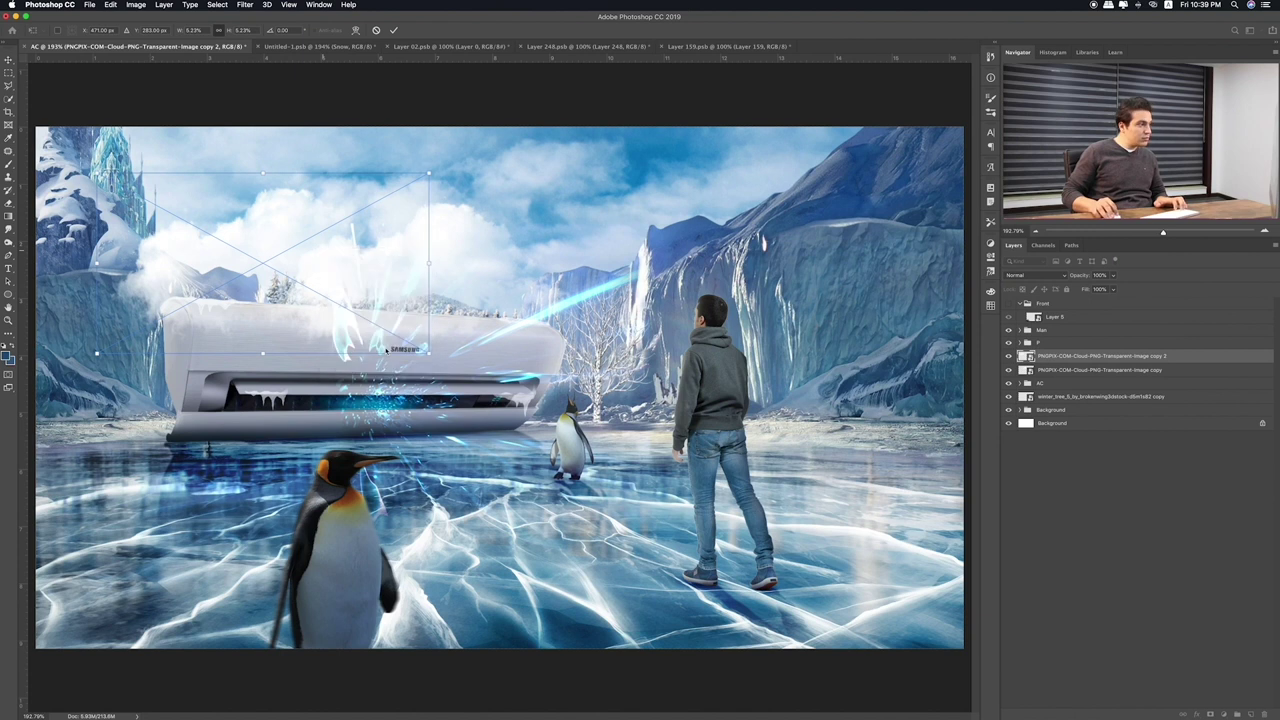
pyautogui.moveTo(328, 276); pyautogui.dragTo(380, 313)
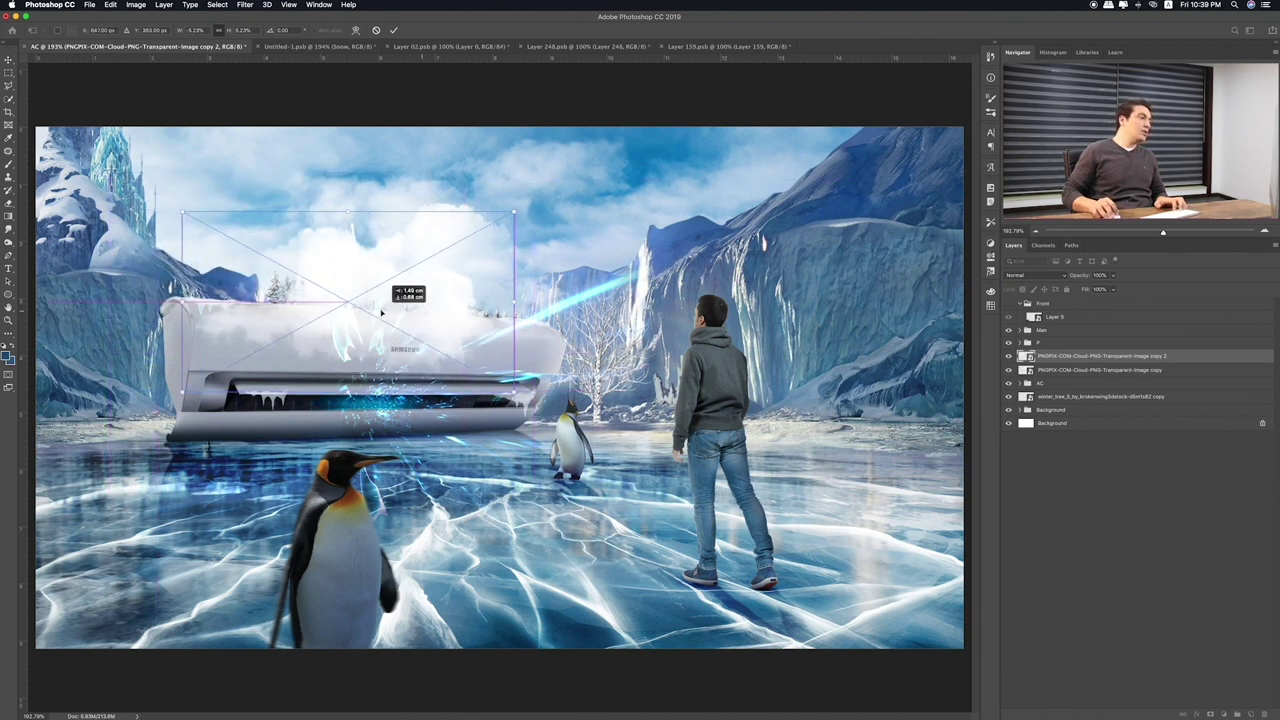
pyautogui.moveTo(380, 313); pyautogui.dragTo(434, 296)
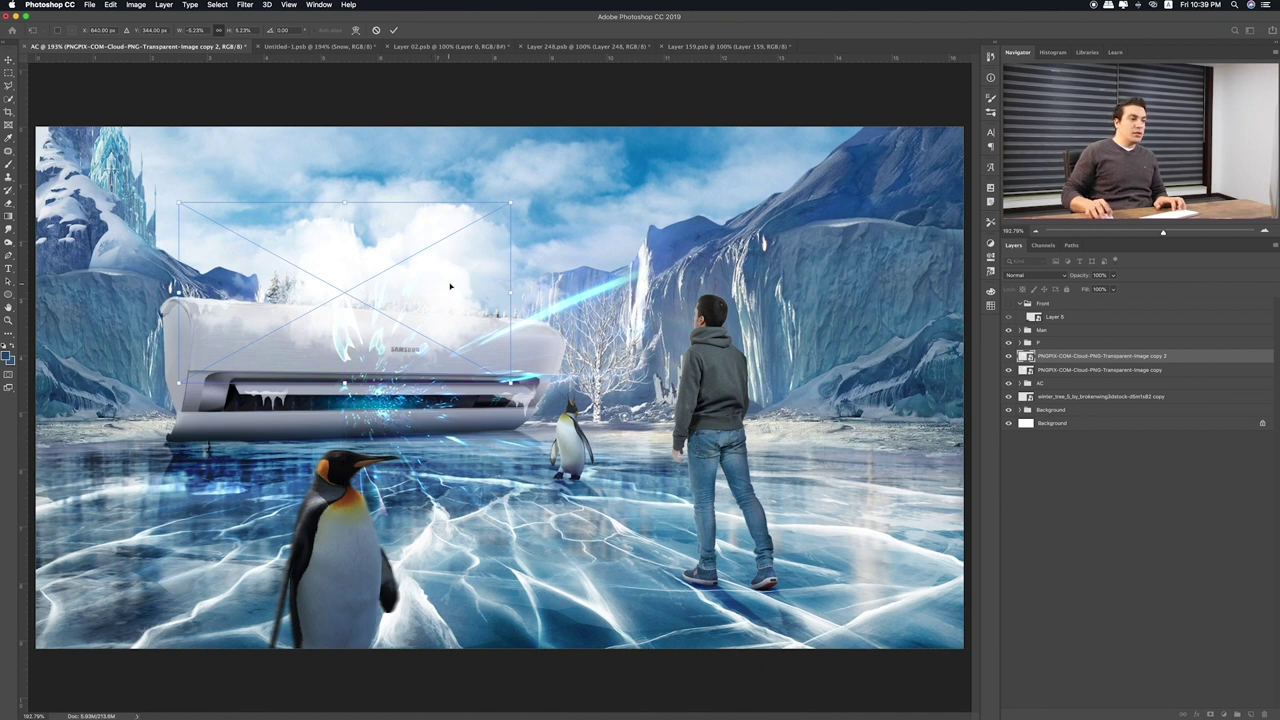
pyautogui.press('Return')
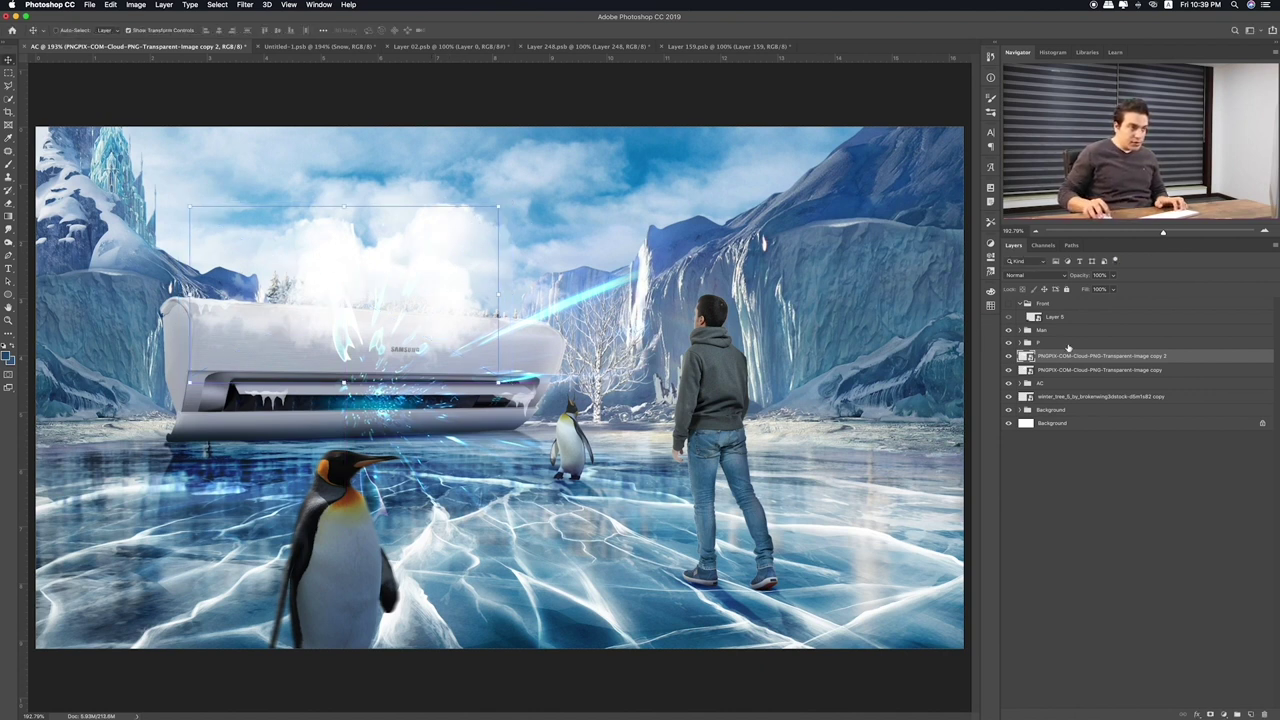
# Group both cloud layers as Group 3 and move the group down over the AC
pyautogui.keyDown('shift'); pyautogui.click(1058, 370); pyautogui.keyUp('shift')
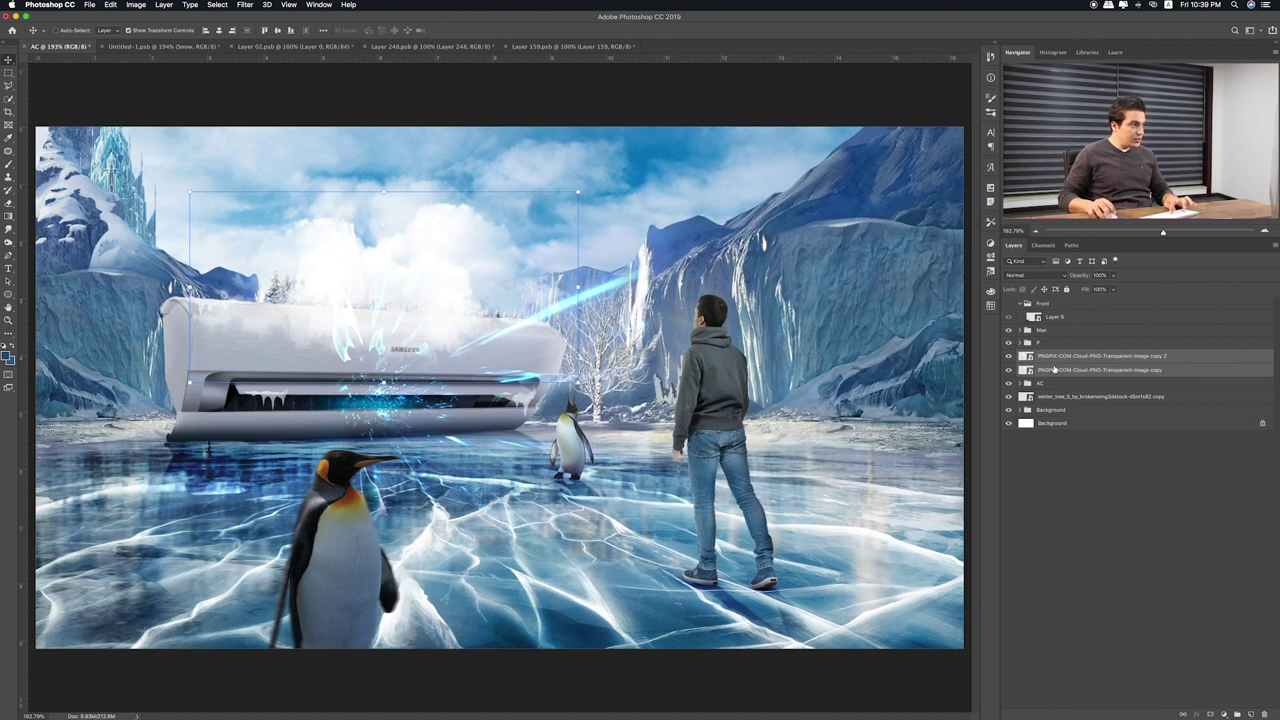
pyautogui.hotkey('ctrl', 'g')
pyautogui.moveTo(444, 316); pyautogui.dragTo(448, 370)
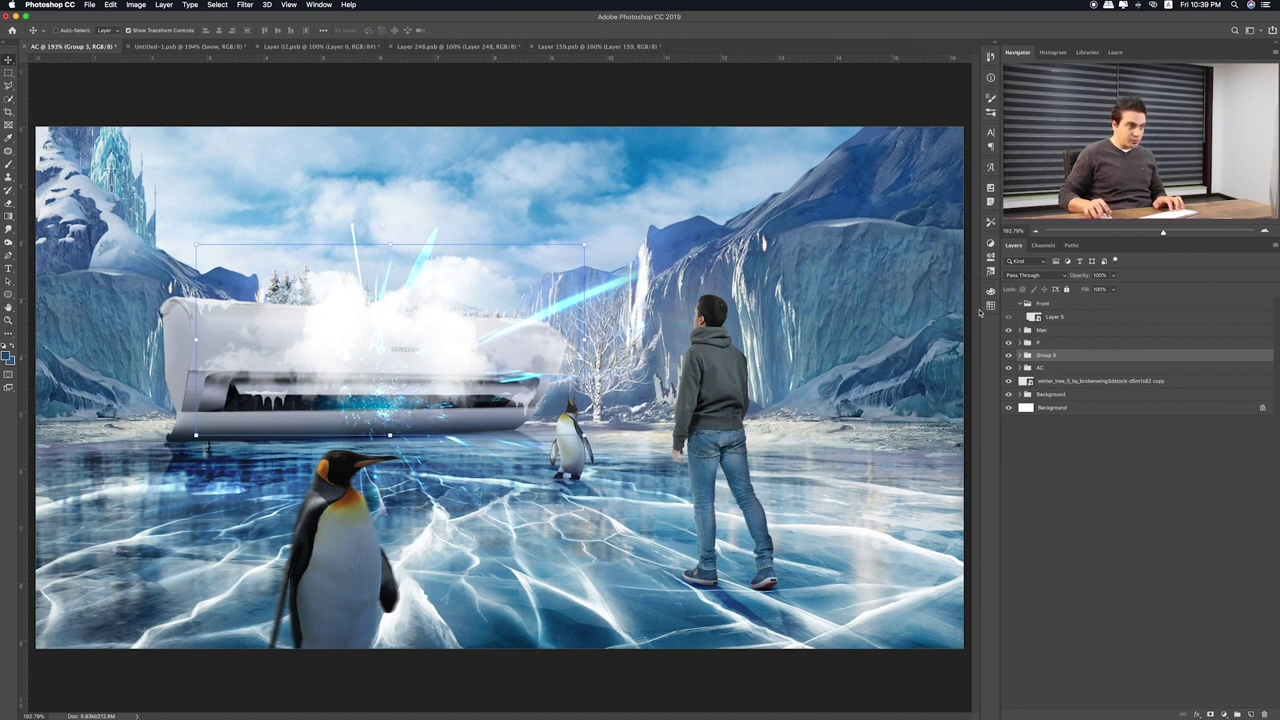
# Put Group 3 inside the AC group at 86% opacity and softly mask the smoke with a 20% brush
pyautogui.moveTo(1084, 355); pyautogui.dragTo(1060, 390)
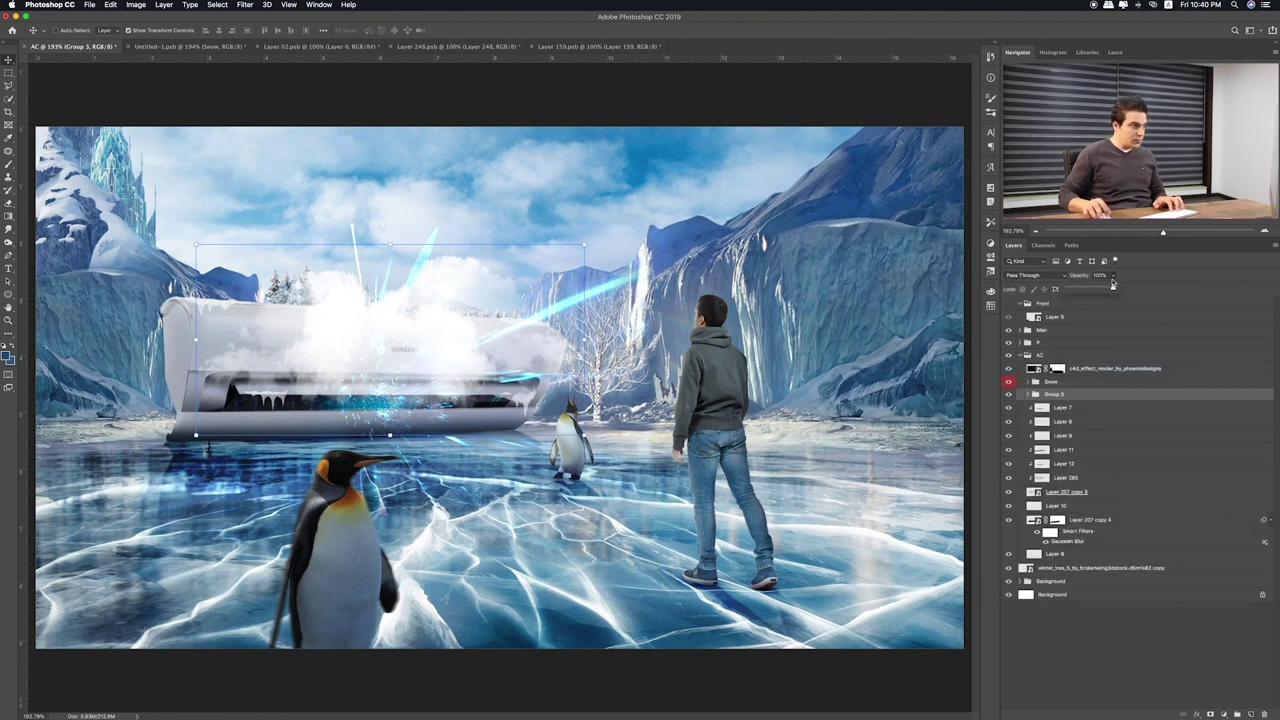
pyautogui.moveTo(1110, 289); pyautogui.dragTo(1107, 289)
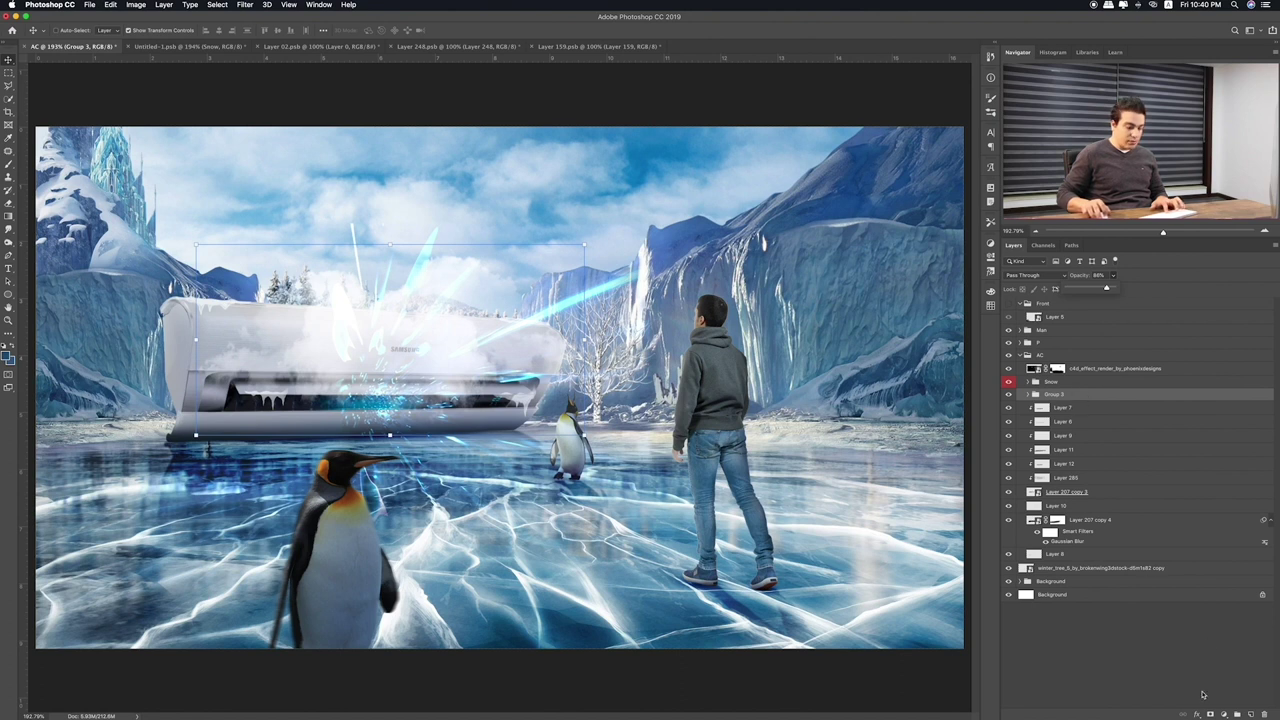
pyautogui.click(1210, 712)
pyautogui.press('b')
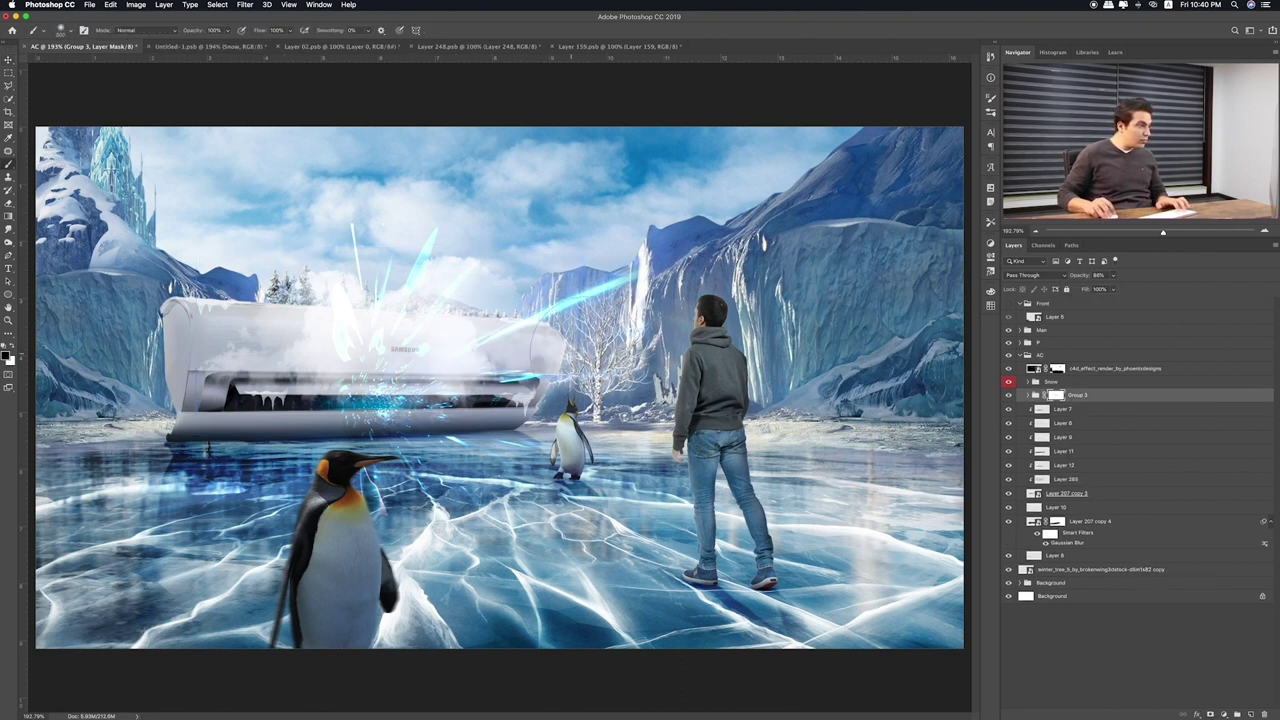
pyautogui.press('2')
pyautogui.moveTo(290, 366); pyautogui.dragTo(485, 362)
pyautogui.moveTo(325, 328); pyautogui.dragTo(550, 312)
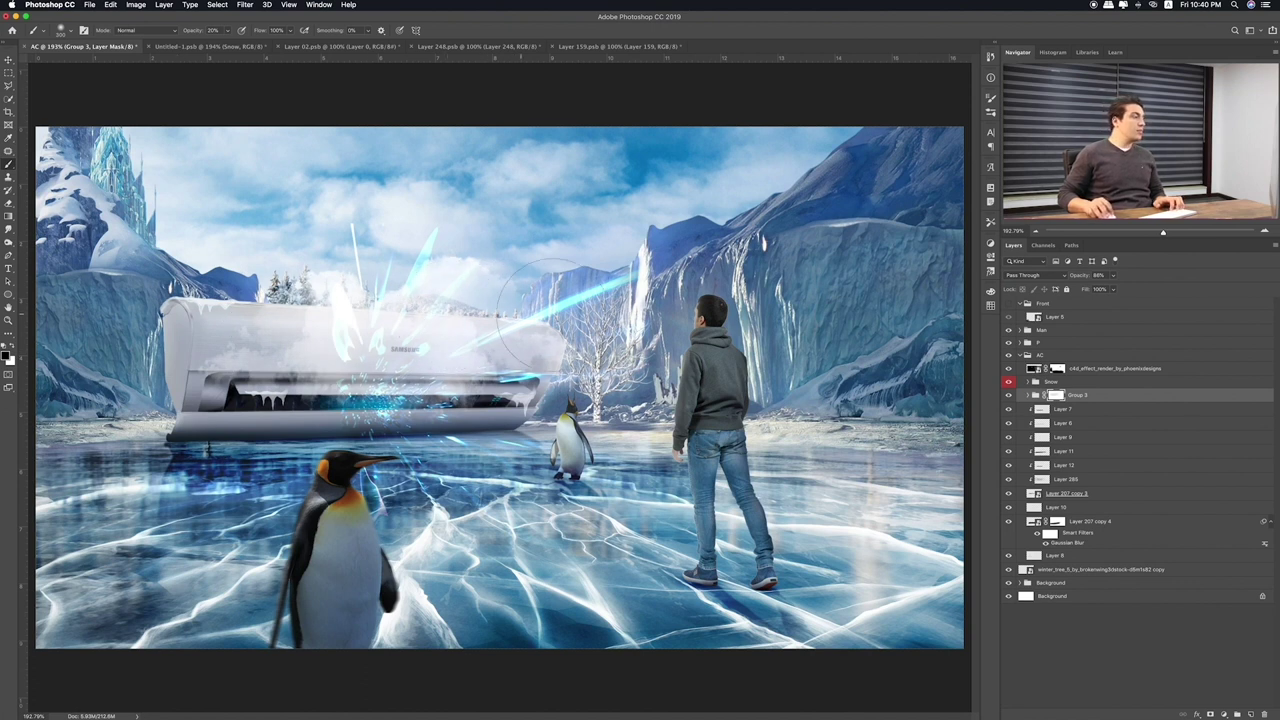
pyautogui.moveTo(440, 362); pyautogui.dragTo(240, 318)
pyautogui.press('v')
pyautogui.moveTo(435, 282)
pyautogui.mouseDown()
pyautogui.moveTo(429, 347)
pyautogui.moveTo(440, 240)
pyautogui.mouseUp()
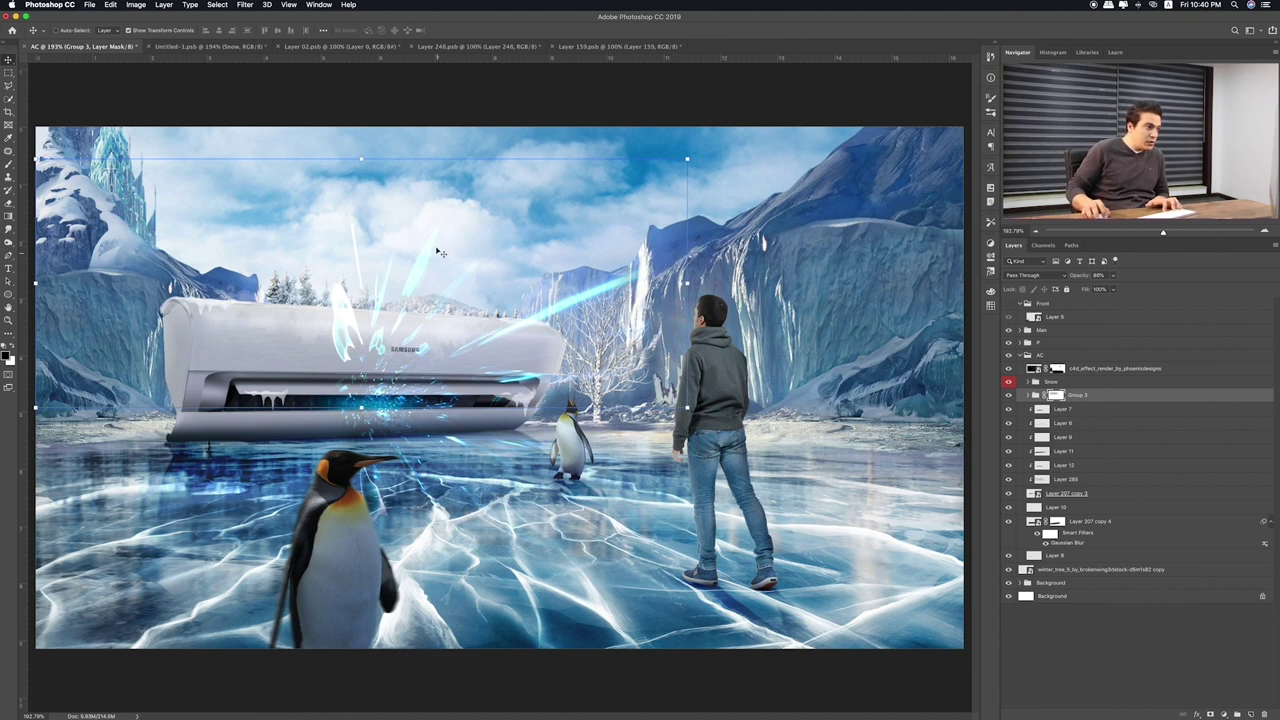
# Preview files in the Items folder and open snow_bush_01 in Photoshop
pyautogui.press('super+Tab')
pyautogui.click(790, 342)
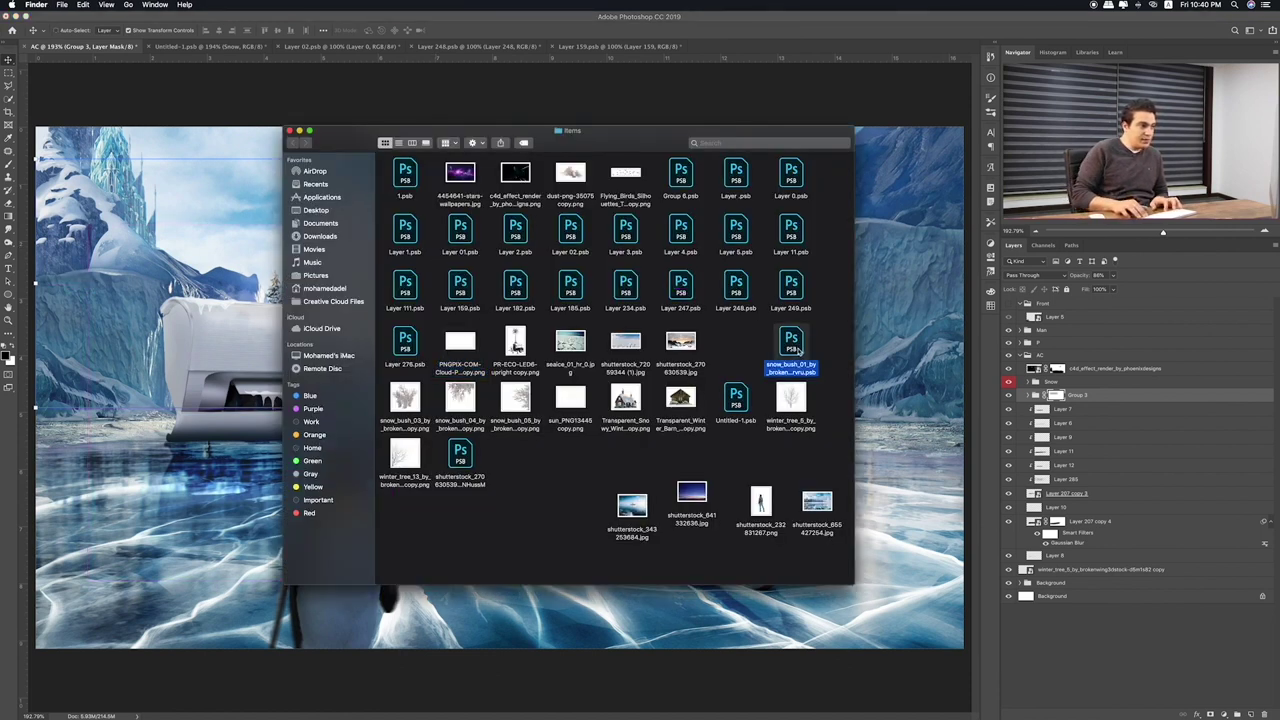
pyautogui.press('space')
pyautogui.press('Up')
pyautogui.press('Down')
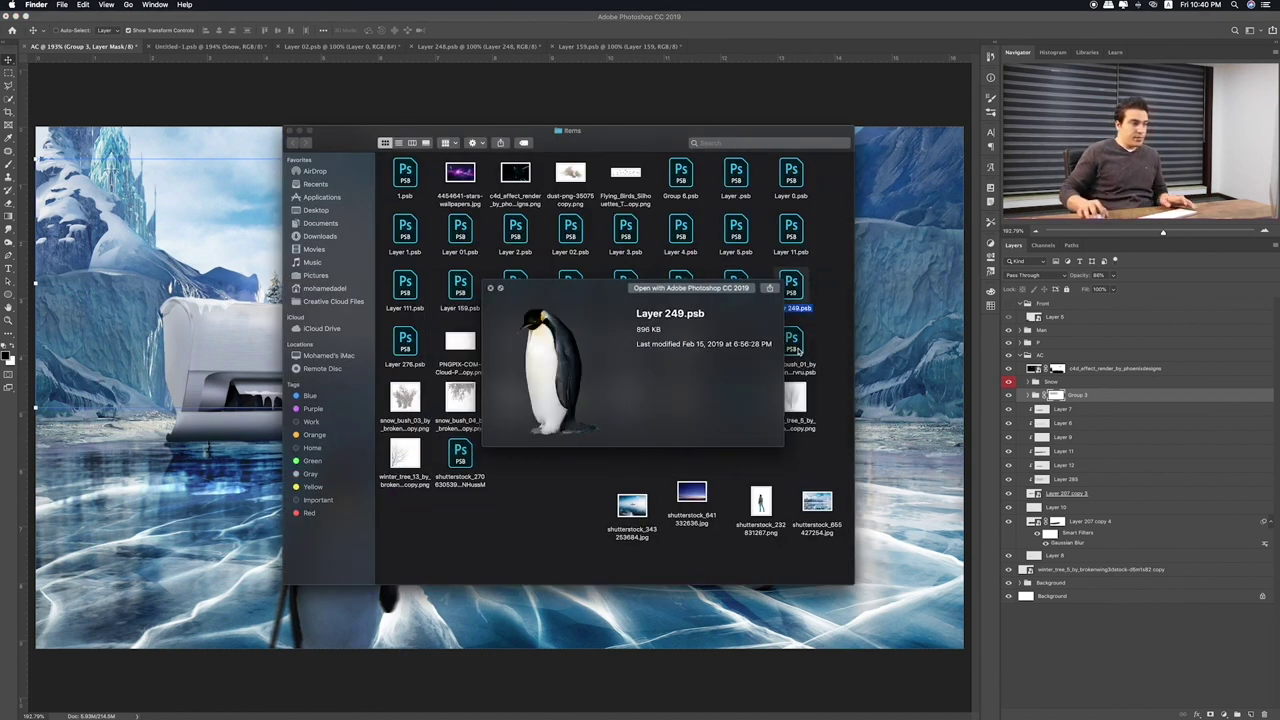
pyautogui.press('space')
pyautogui.doubleClick(797, 348)
# Close Layer 159.psb, Layer 248.psb and Layer 02.psb unsaved, ending on the snow_bush_01 tab
pyautogui.click(552, 47)
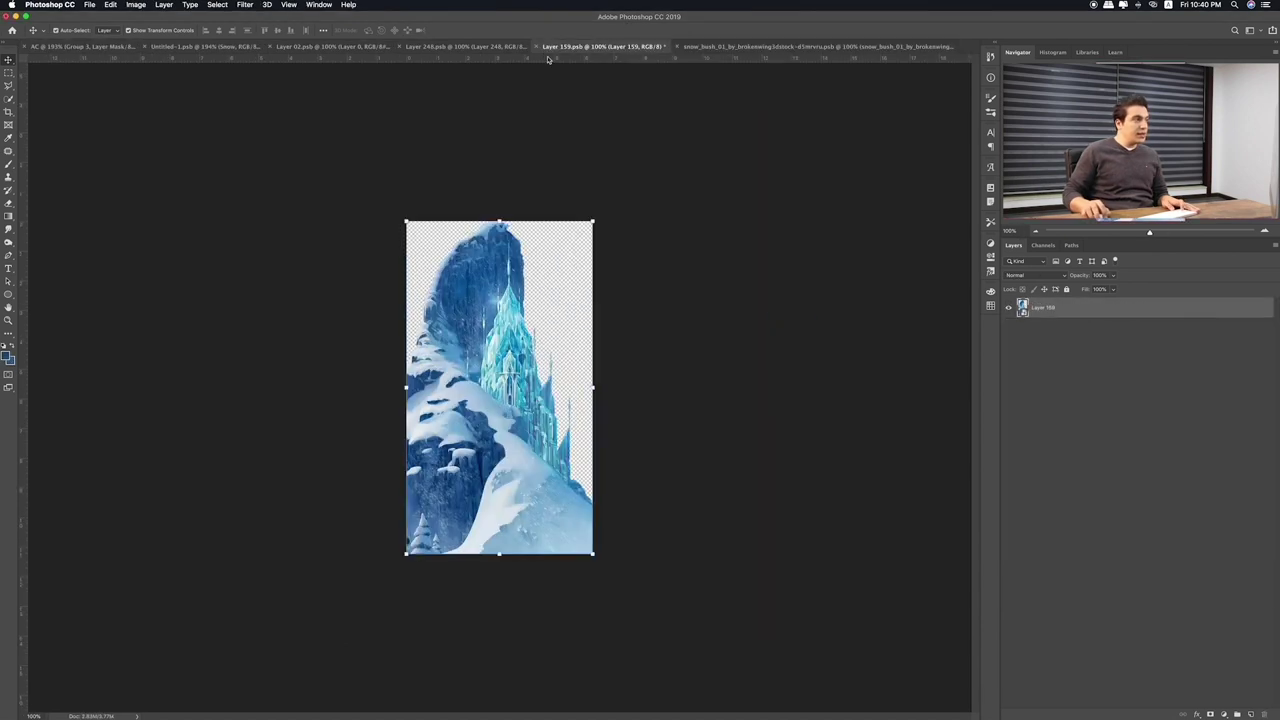
pyautogui.click(605, 231)
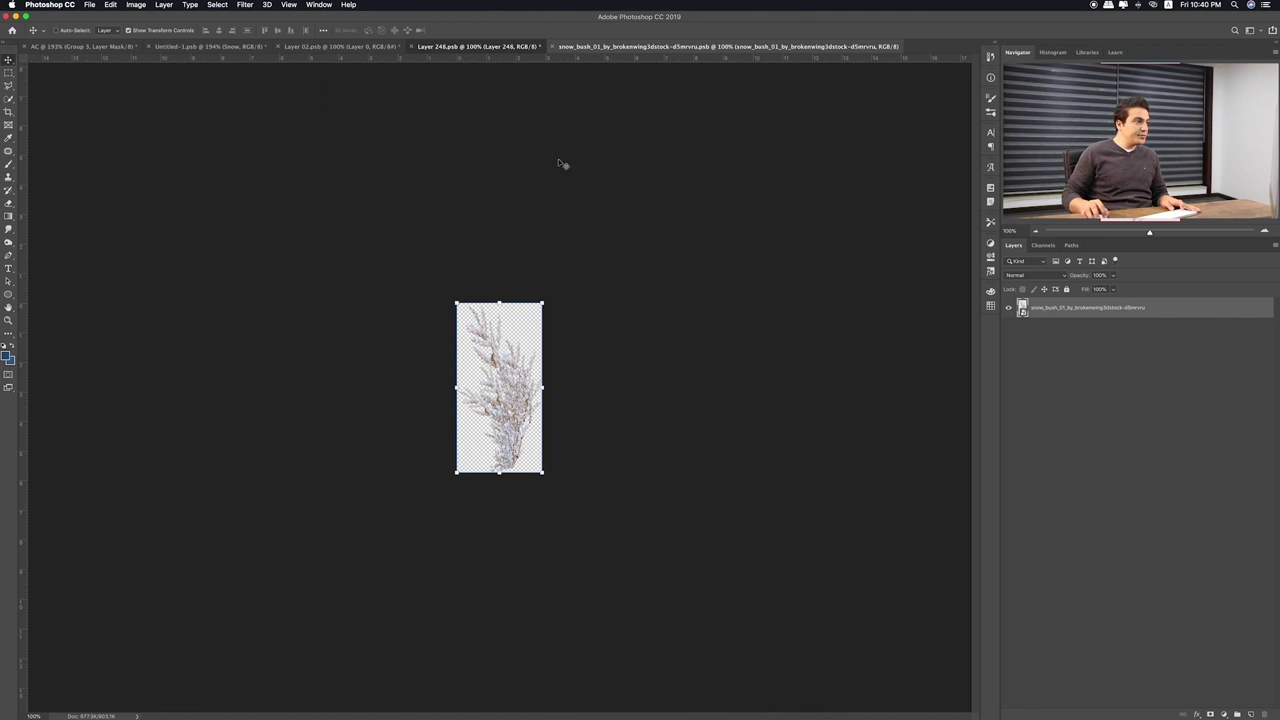
pyautogui.press('super+w')
pyautogui.click(606, 231)
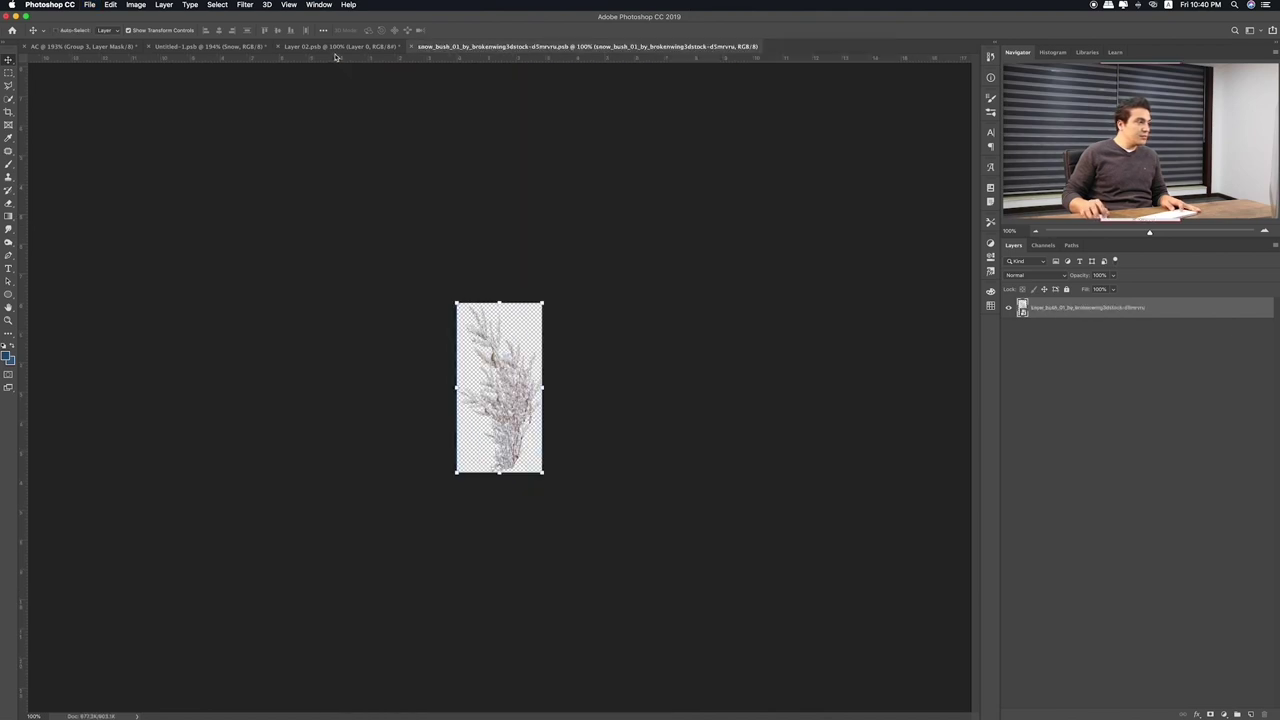
pyautogui.click(336, 47)
pyautogui.press('super+w')
pyautogui.click(607, 231)
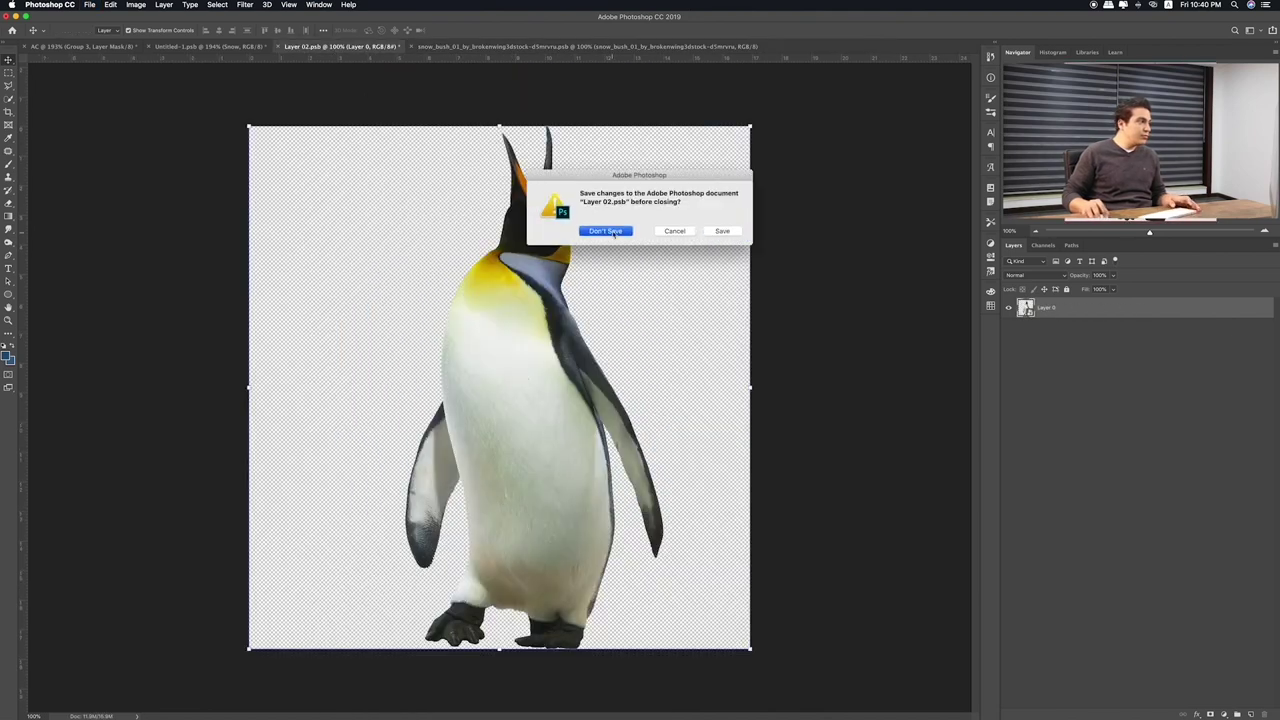
pyautogui.click(230, 47)
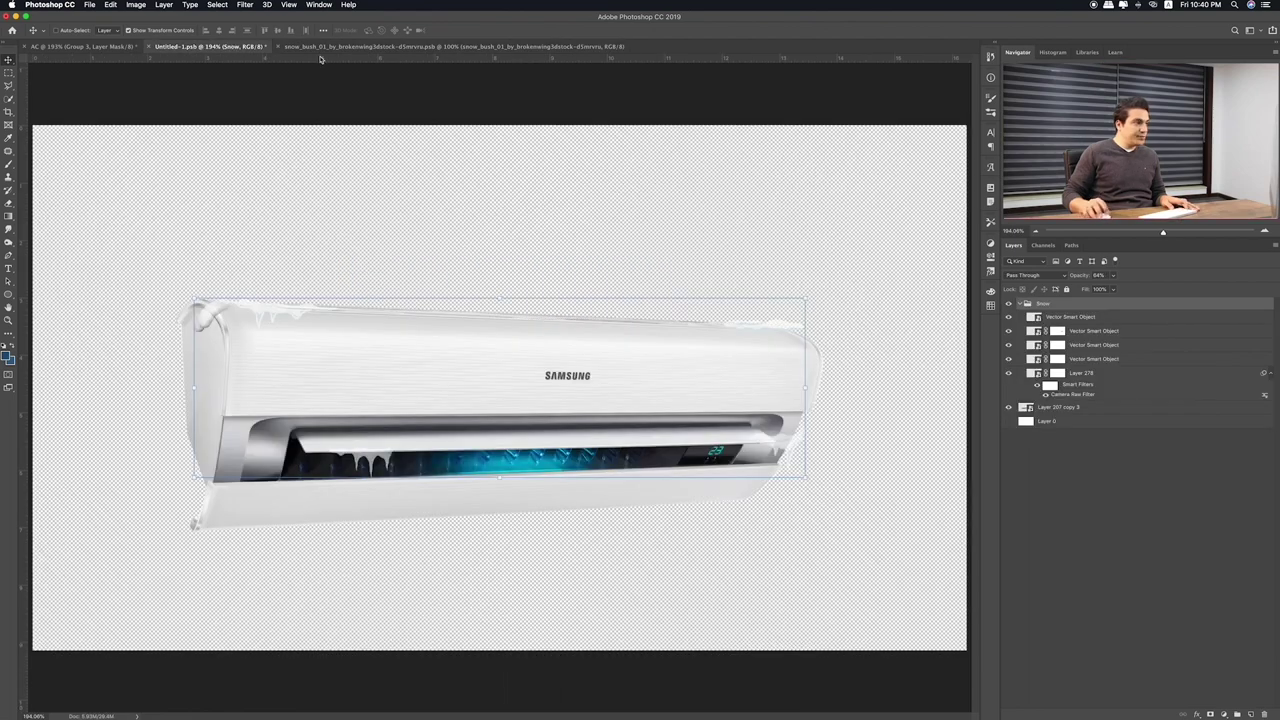
pyautogui.click(398, 47)
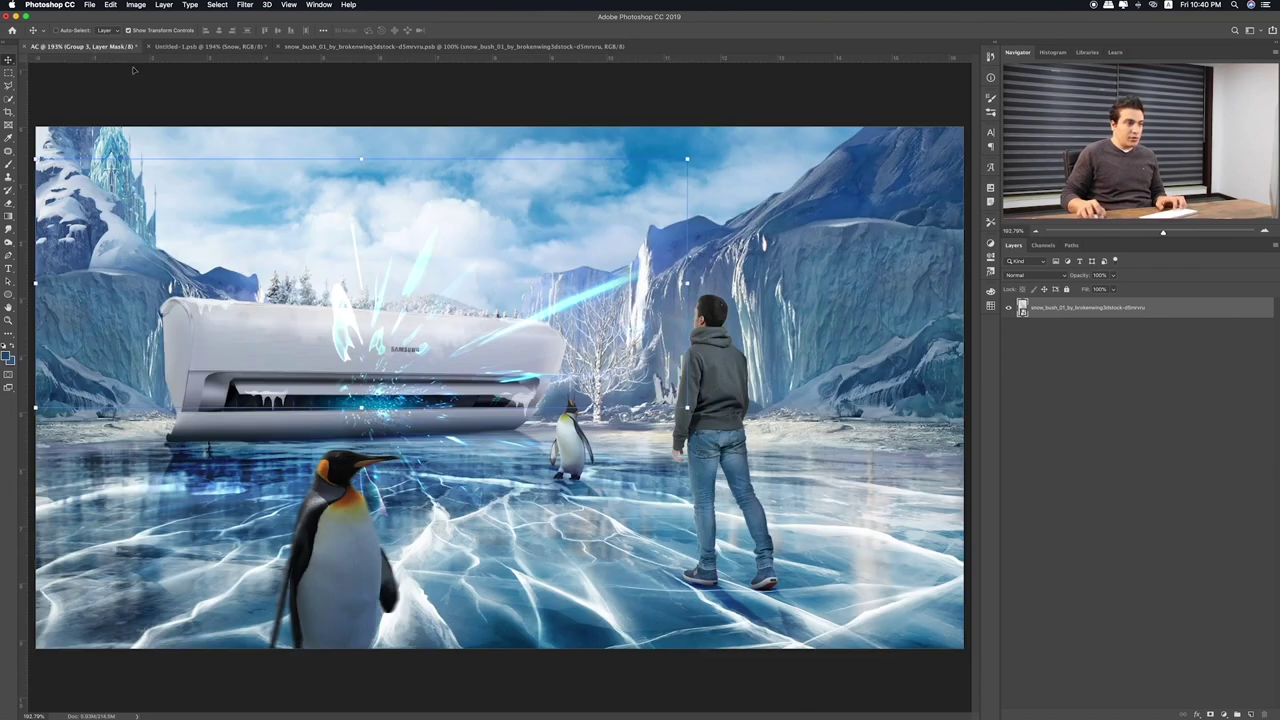
# Copy the snow bush into the AC document as the visible top layer at the right edge
pyautogui.moveTo(480, 322); pyautogui.dragTo(358, 296)
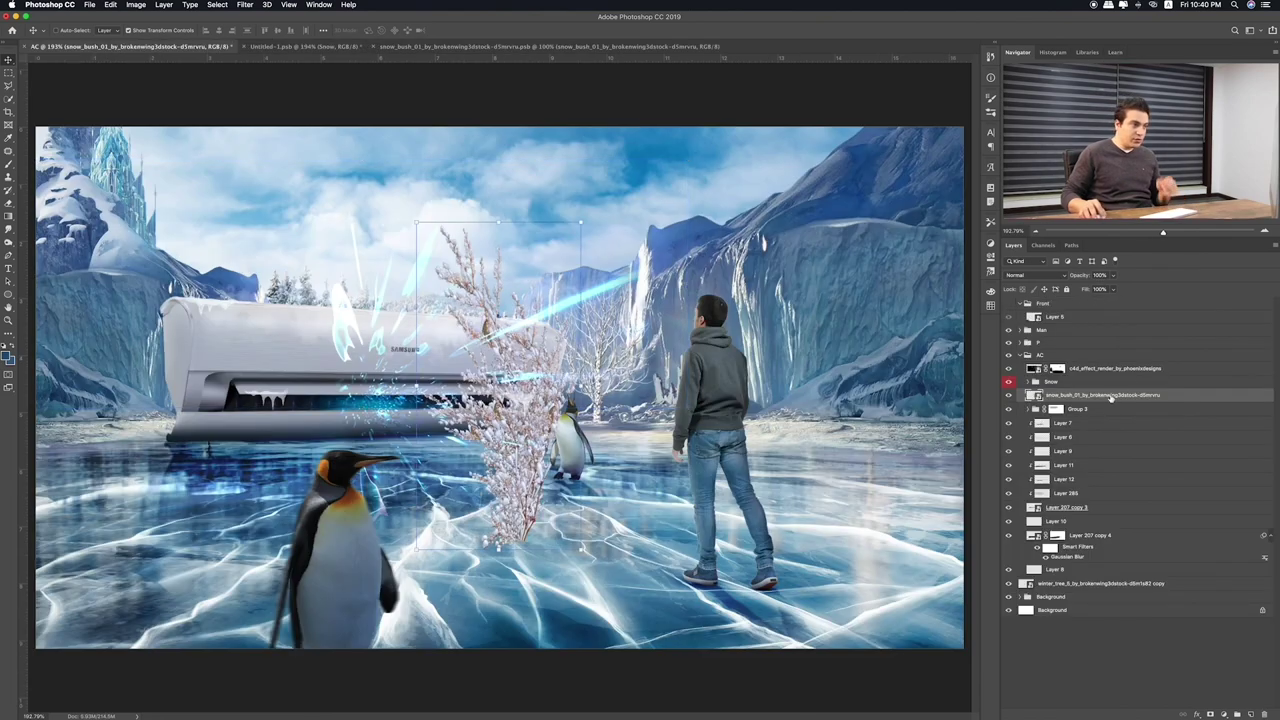
pyautogui.moveTo(1110, 397); pyautogui.dragTo(1015, 316)
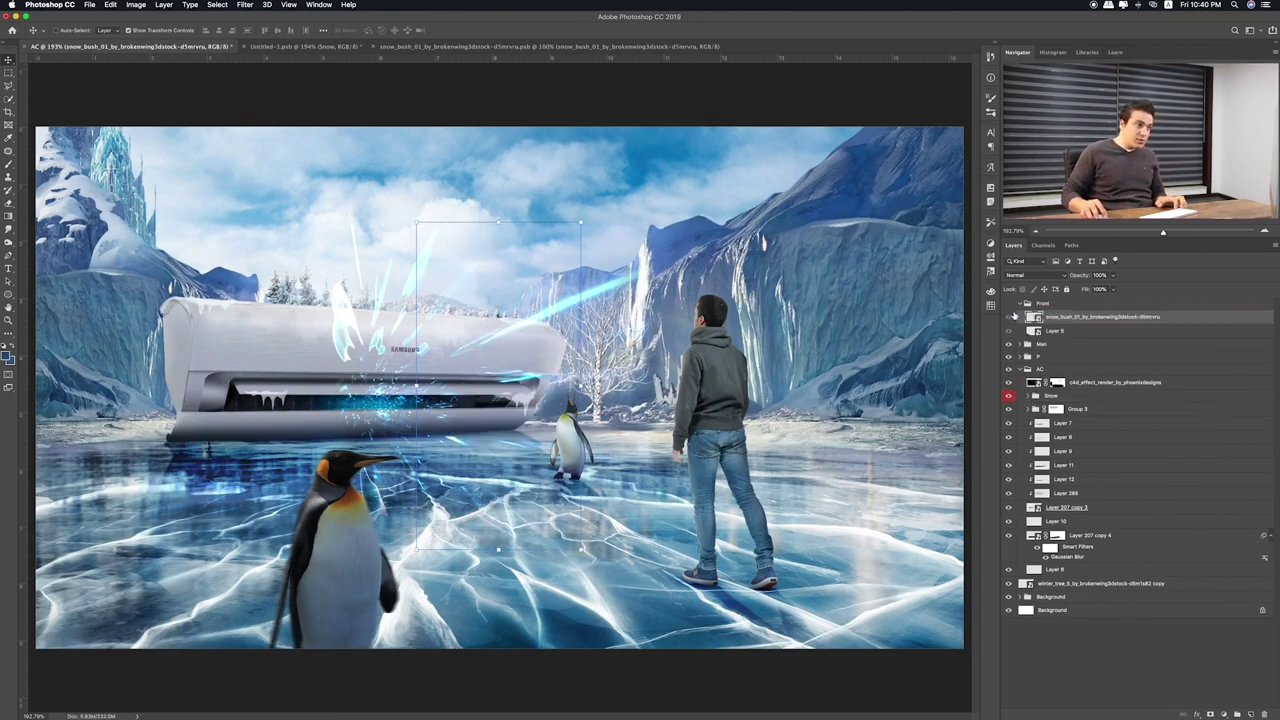
pyautogui.click(1008, 316)
pyautogui.moveTo(534, 338)
pyautogui.mouseDown()
pyautogui.moveTo(978, 507)
pyautogui.moveTo(968, 243)
pyautogui.mouseUp()
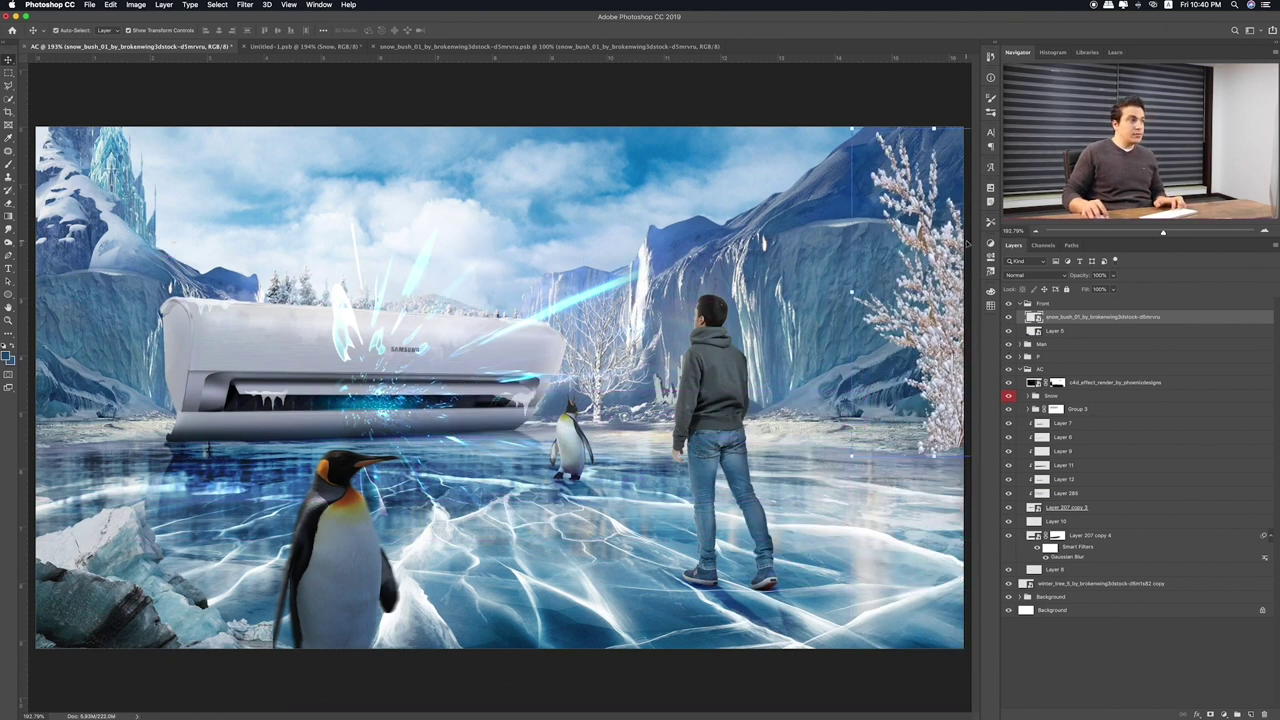
# Rotate the snow bush -90°, move it to the canvas top and shrink it into the top-right corner
pyautogui.hotkey('ctrl', 't')
pyautogui.moveTo(784, 212); pyautogui.dragTo(832, 531)
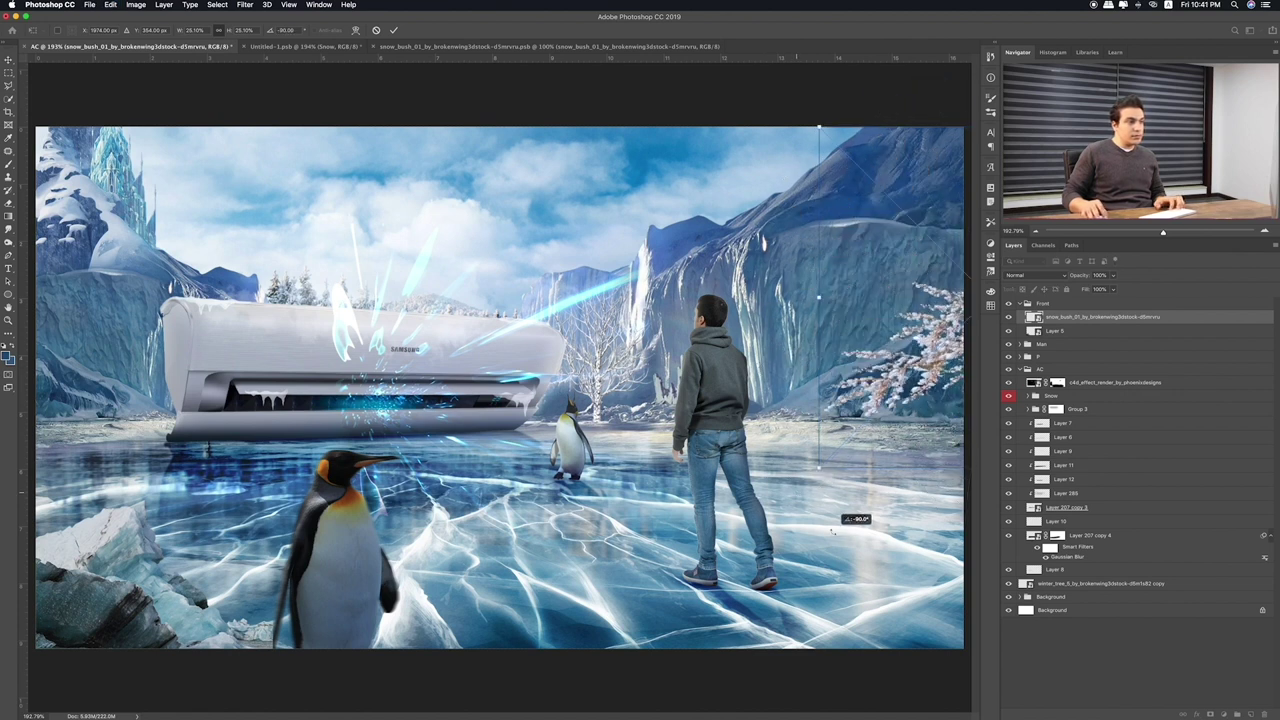
pyautogui.moveTo(818, 300); pyautogui.dragTo(741, 149)
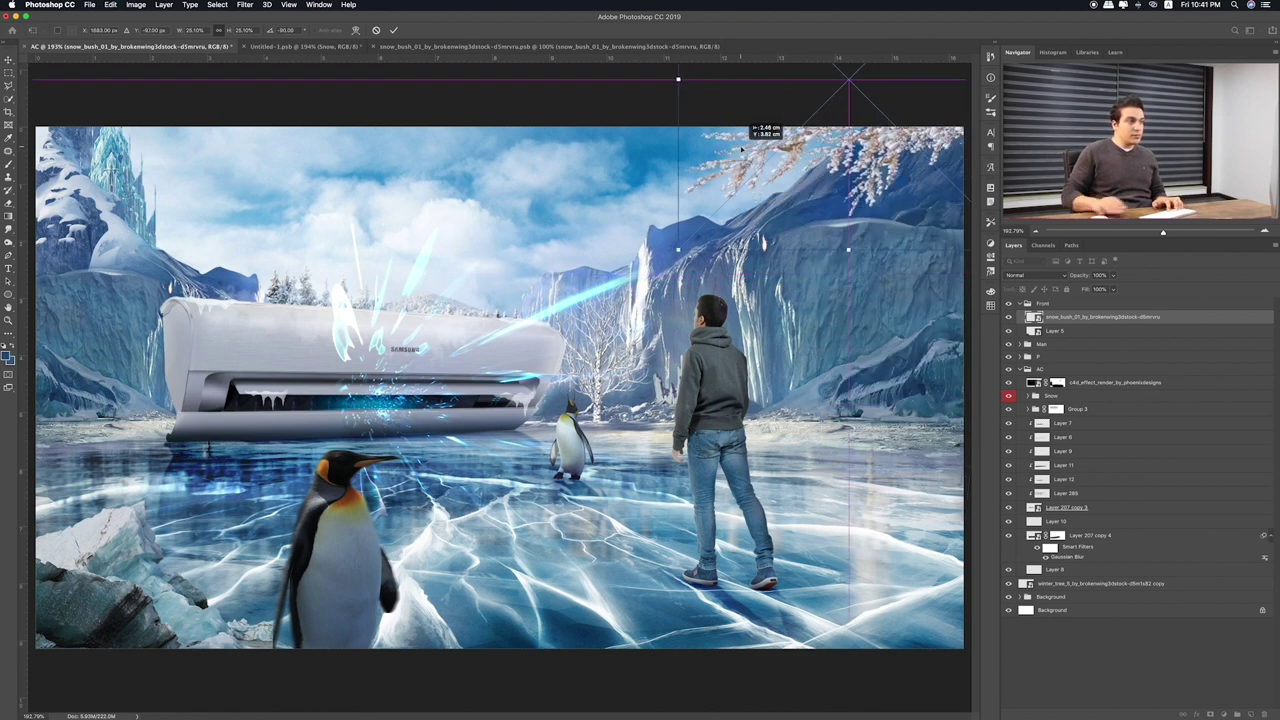
pyautogui.press('Return')
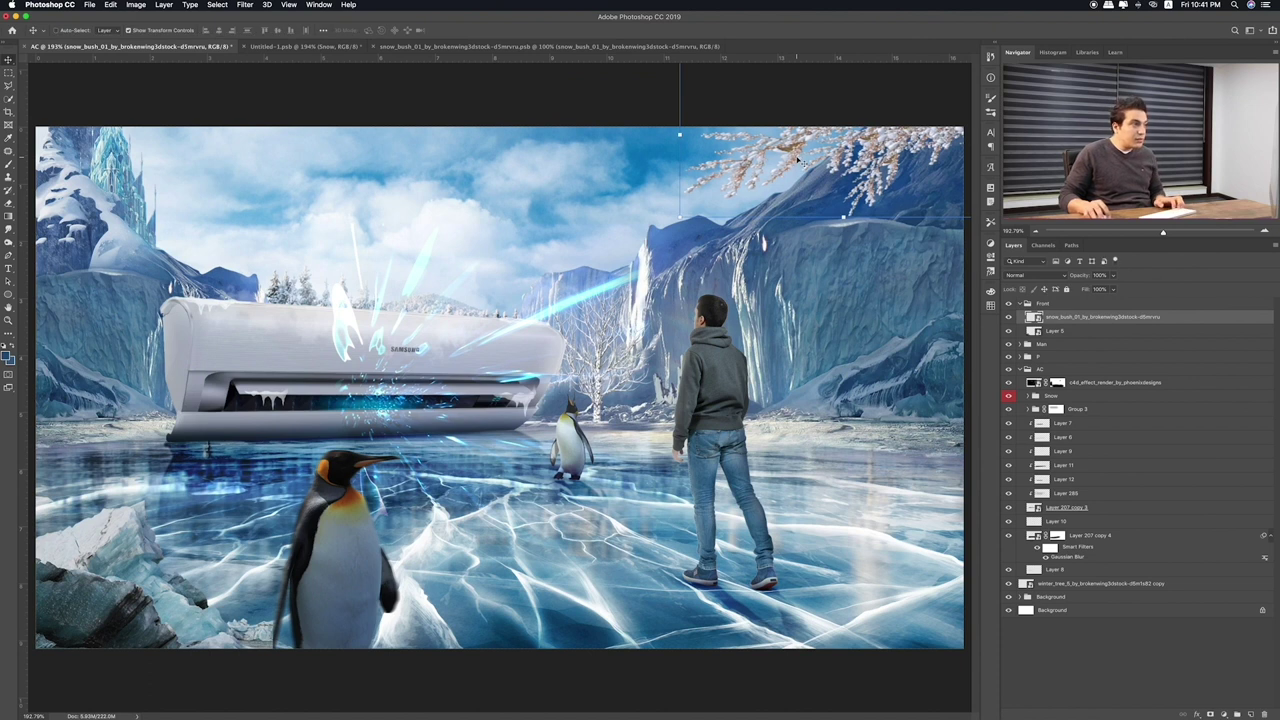
pyautogui.hotkey('ctrl', 't')
pyautogui.moveTo(678, 250)
pyautogui.mouseDown()
pyautogui.moveTo(784, 186)
pyautogui.moveTo(798, 258)
pyautogui.moveTo(737, 258)
pyautogui.mouseUp()
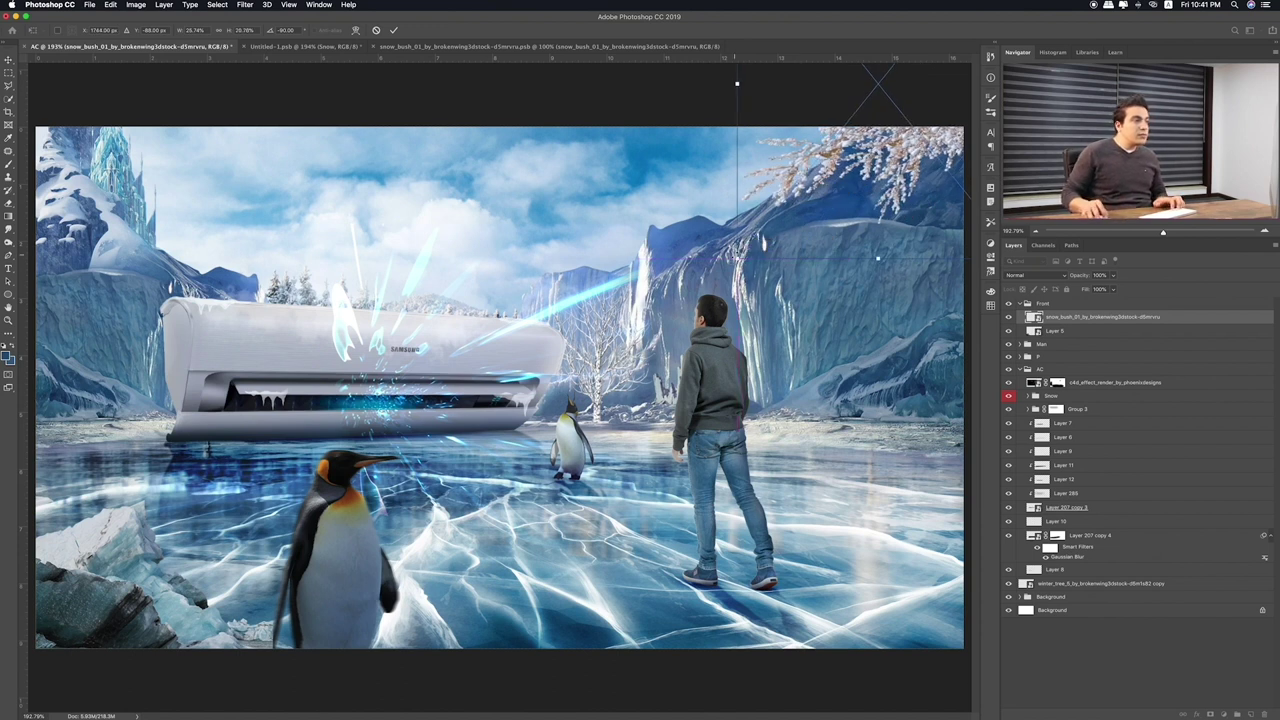
pyautogui.press('Return')
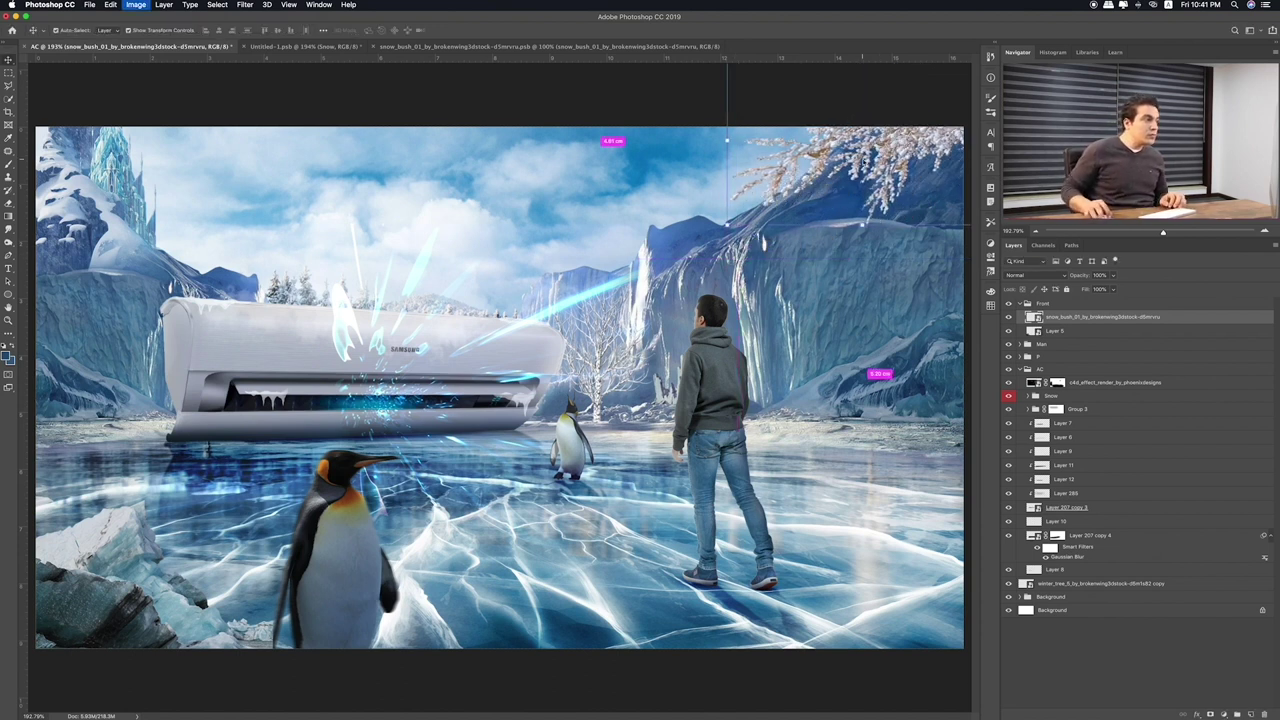
# Apply Hue/Saturation at Hue -170, Lightness +17 to the snow branch and shift it slightly left
pyautogui.moveTo(622, 258)
pyautogui.mouseDown()
pyautogui.moveTo(660, 261)
pyautogui.moveTo(569, 264)
pyautogui.mouseUp()
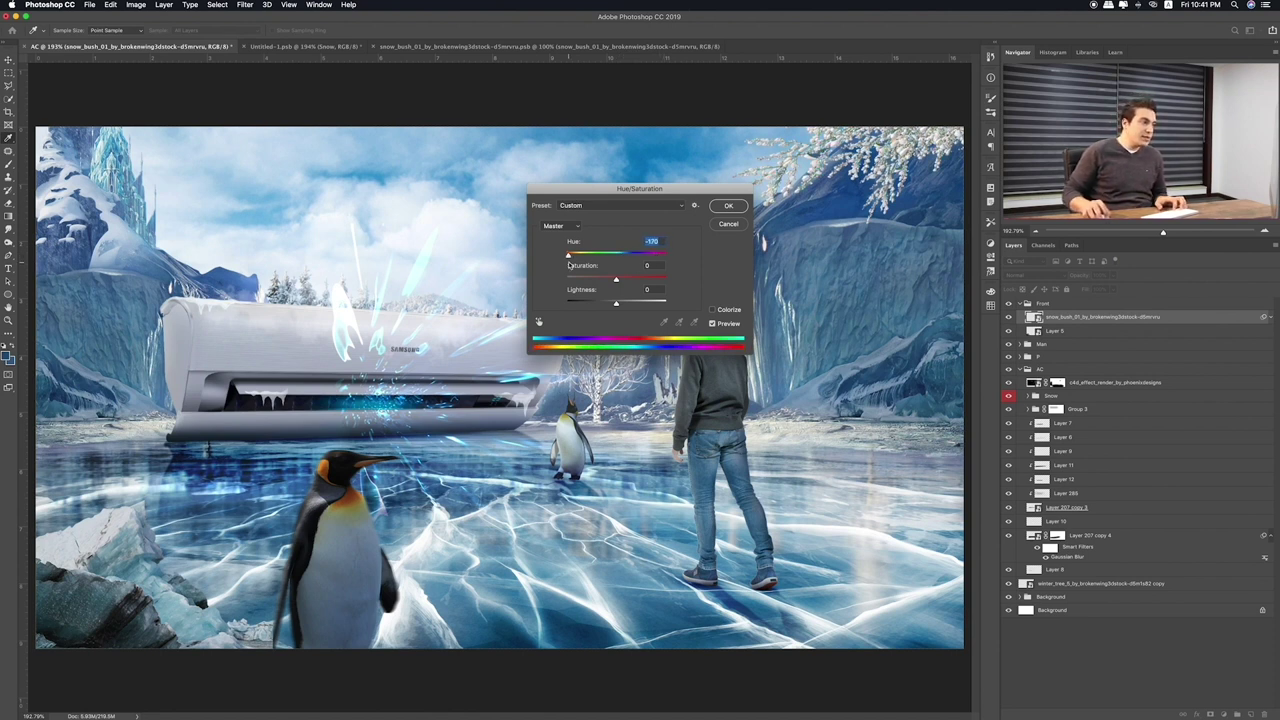
pyautogui.moveTo(612, 304); pyautogui.dragTo(625, 310)
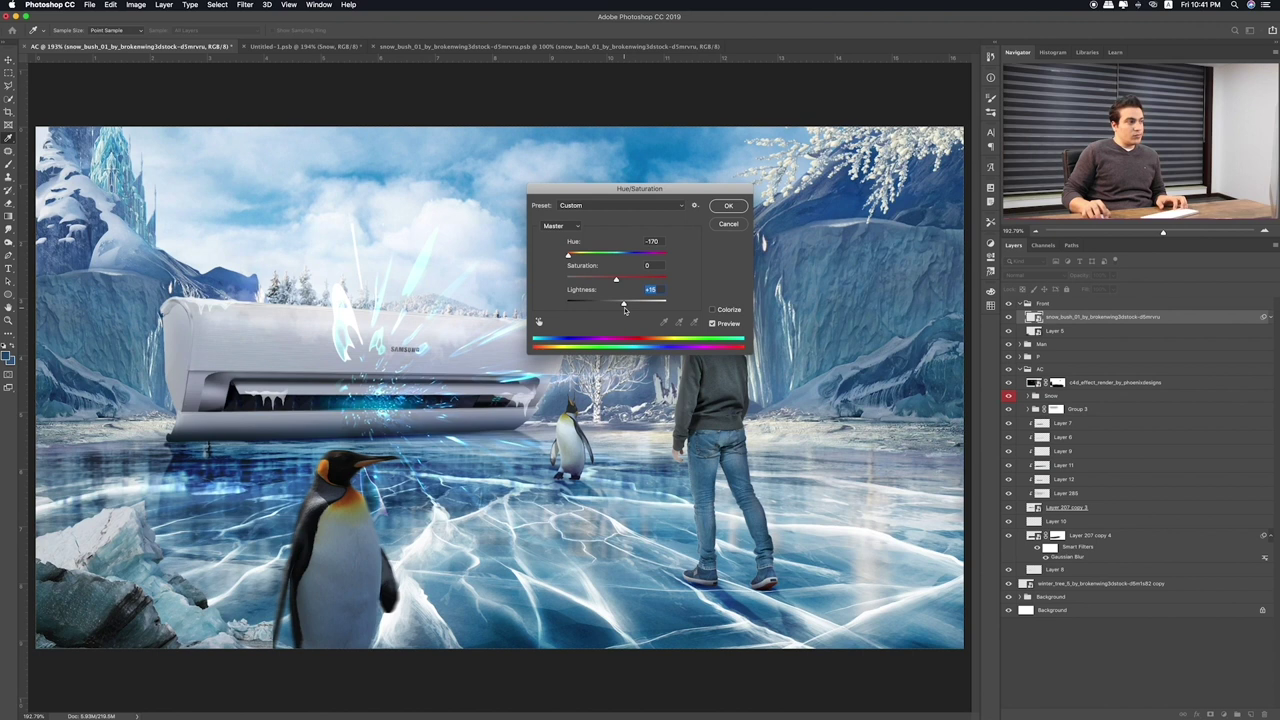
pyautogui.click(727, 206)
pyautogui.moveTo(874, 152); pyautogui.dragTo(840, 152)
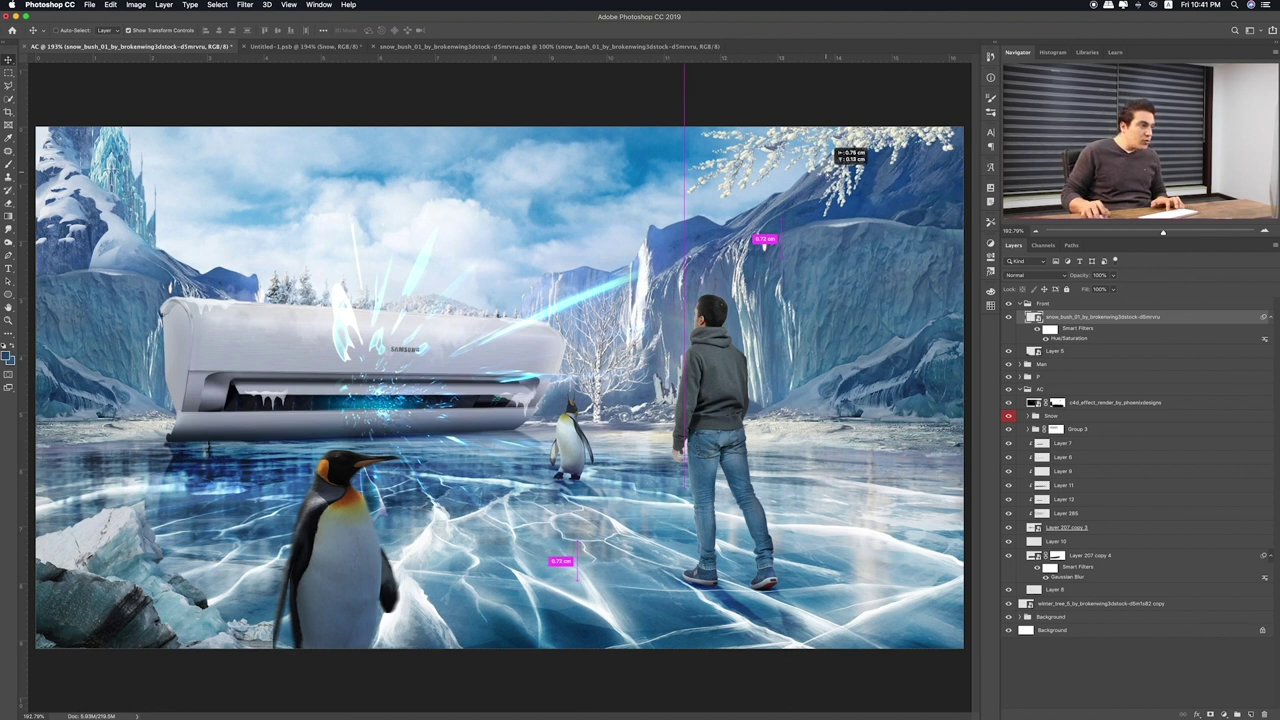
# Quick Look through the Items folder images and select the Flying_Birds_Silhouettes PNG
pyautogui.press('super+Tab')
pyautogui.click(625, 343)
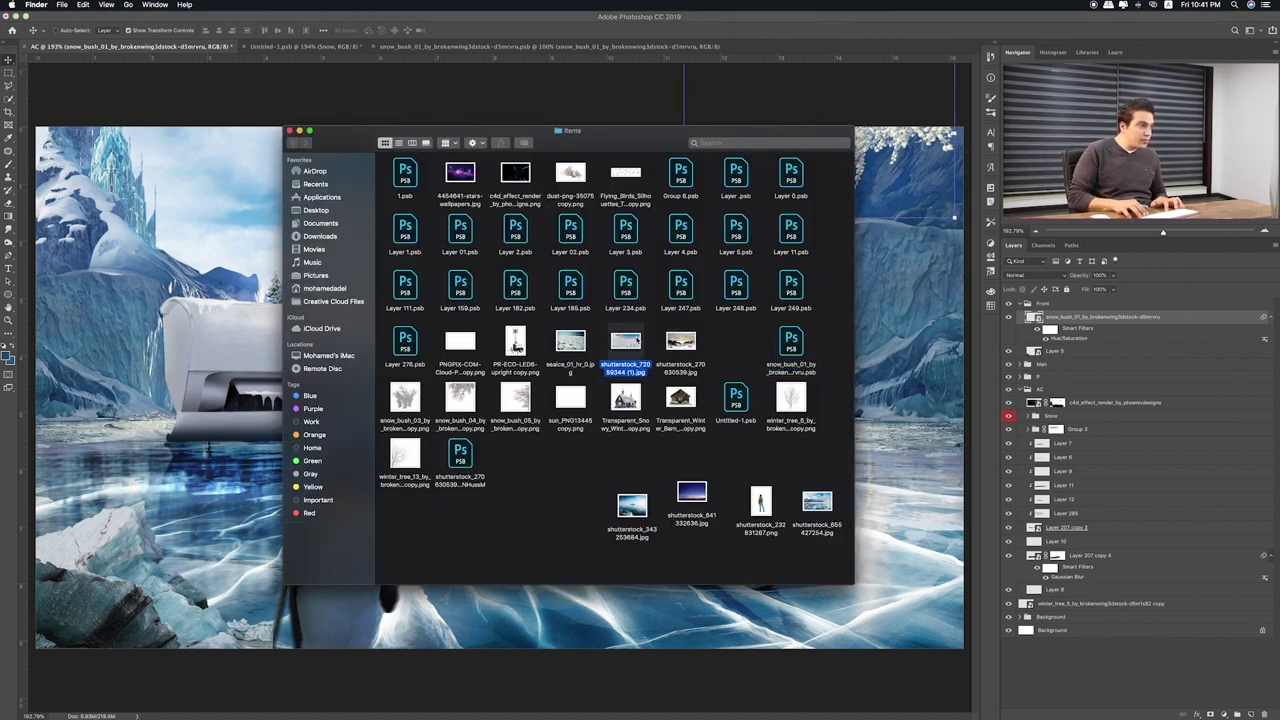
pyautogui.press('space')
pyautogui.press('space')
pyautogui.press('Left')
pyautogui.press('space')
pyautogui.press('Left')
pyautogui.press('space')
pyautogui.press('space')
pyautogui.press('space')
pyautogui.press('Left')
pyautogui.press('space')
pyautogui.press('space')
pyautogui.press('Up')
pyautogui.press('space')
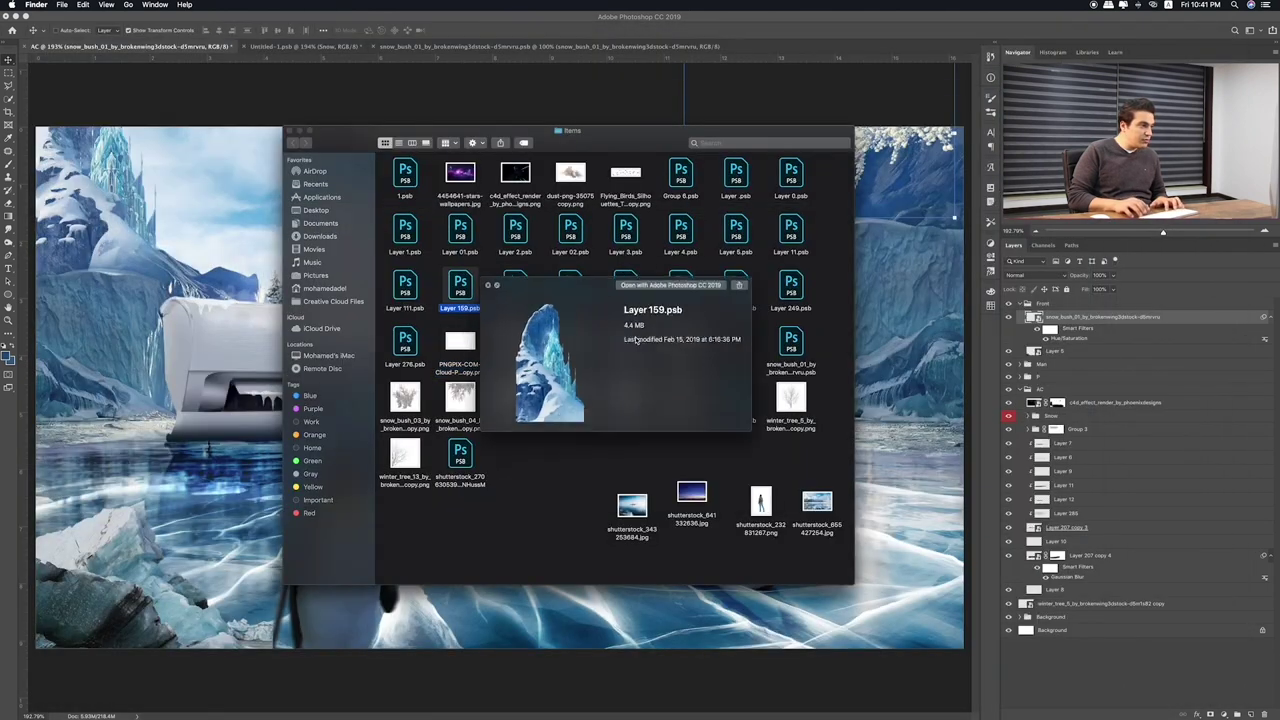
pyautogui.press('Right')
pyautogui.press('Right')
pyautogui.press('Right')
pyautogui.press('Left')
pyautogui.press('Right')
pyautogui.press('Right')
pyautogui.press('Right')
pyautogui.press('Up')
pyautogui.press('Left')
pyautogui.press('Left')
pyautogui.press('Left')
pyautogui.press('Left')
pyautogui.press('Left')
pyautogui.press('Left')
pyautogui.press('Left')
pyautogui.press('Up')
pyautogui.press('Right')
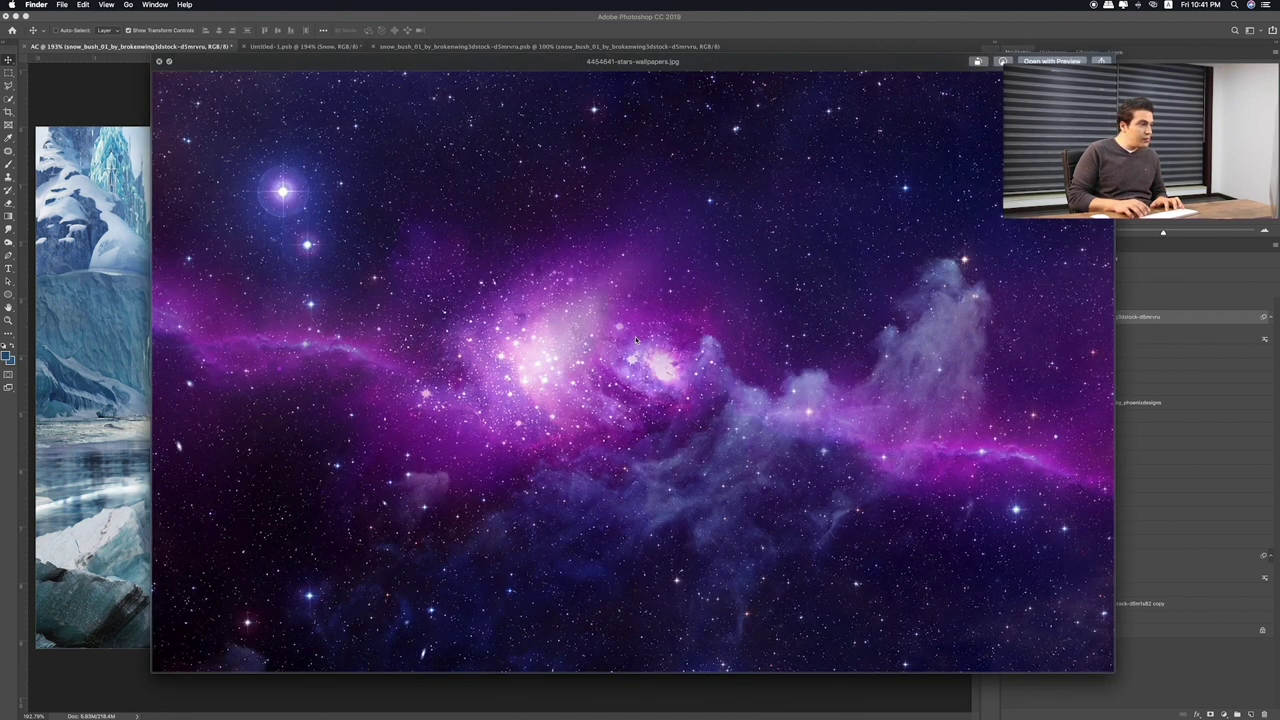
pyautogui.press('Right')
pyautogui.press('Right')
pyautogui.press('Right')
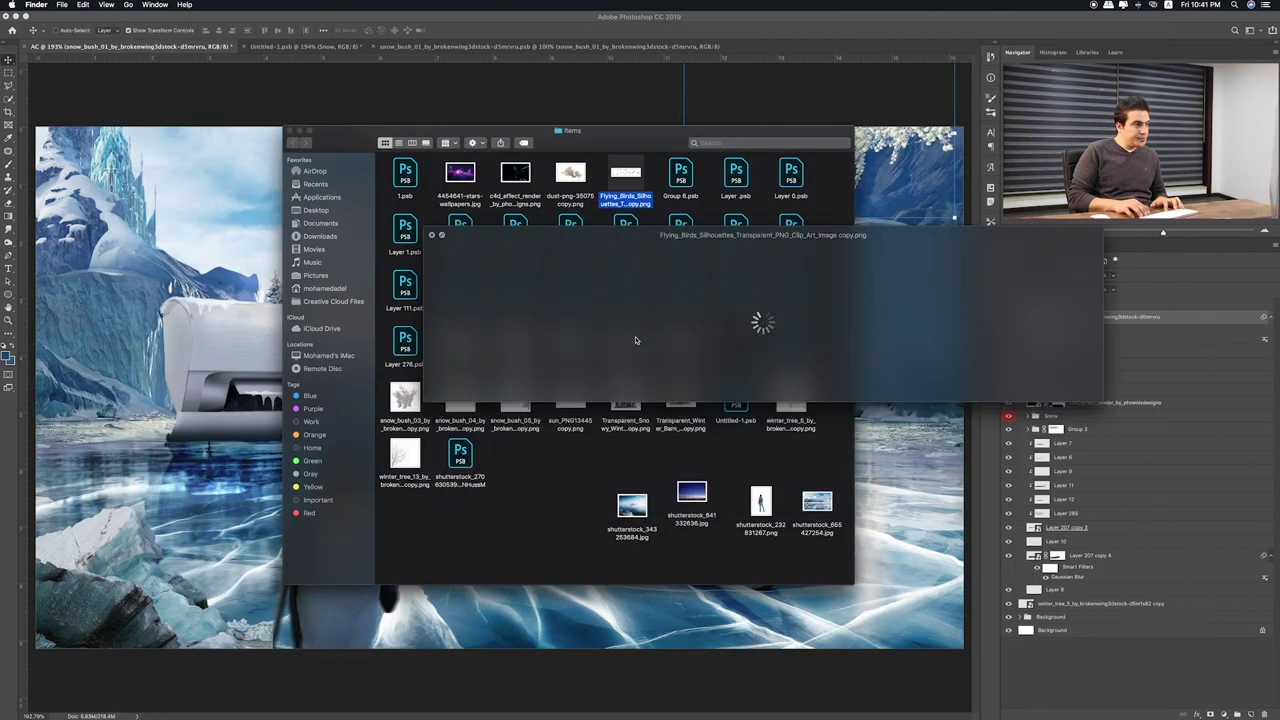
pyautogui.press('Right')
pyautogui.press('Left')
pyautogui.press('space')
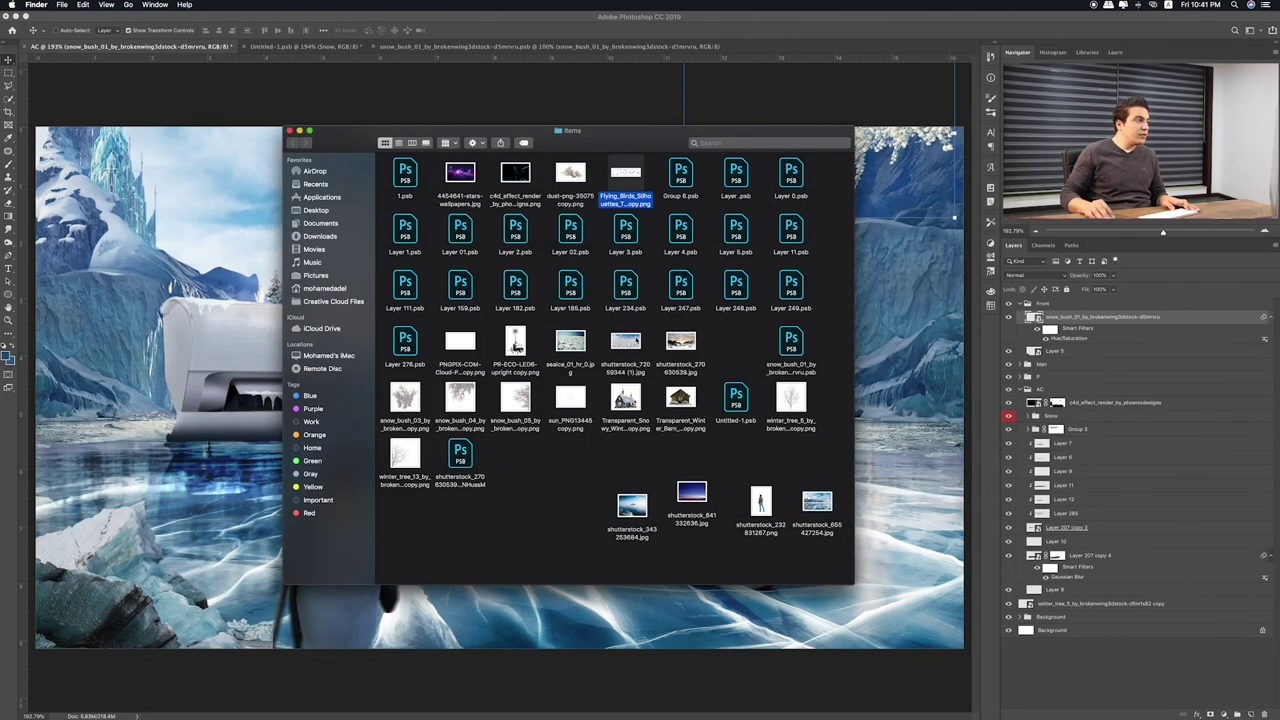
# Place the flying birds image and give it a white Color Overlay layer style
pyautogui.moveTo(625, 178); pyautogui.dragTo(255, 203)
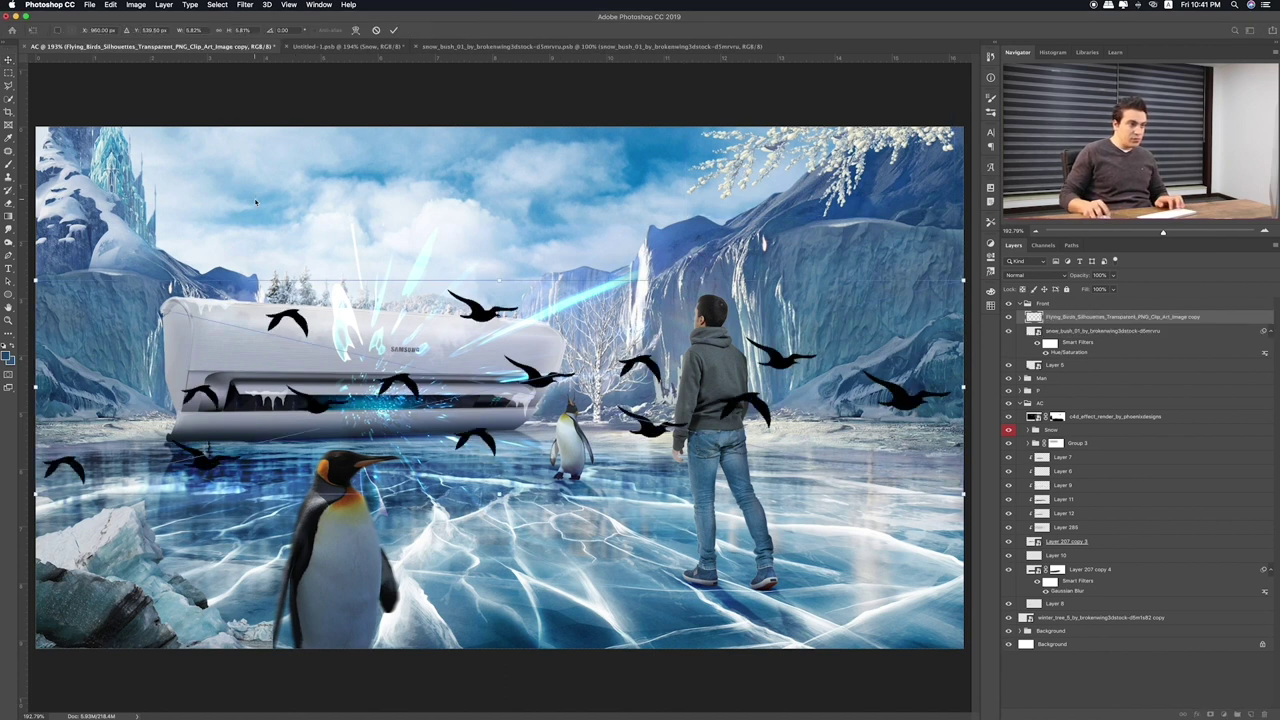
pyautogui.press('Return')
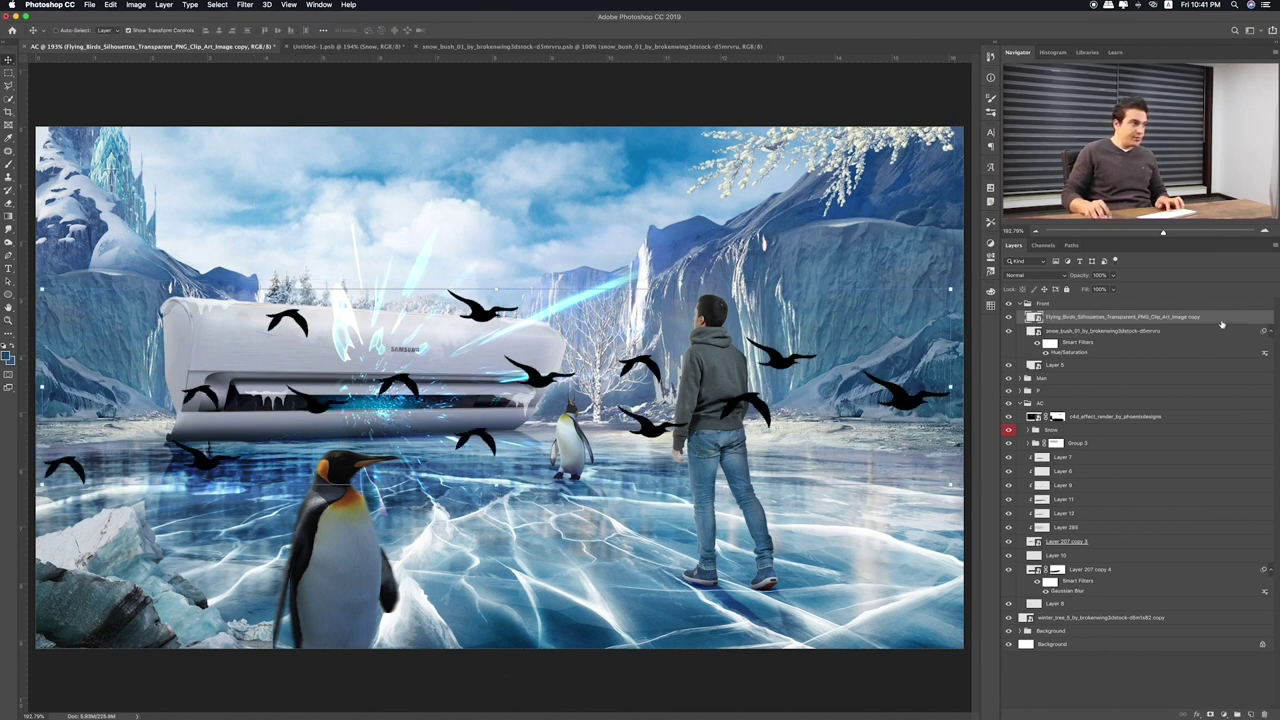
pyautogui.doubleClick(1216, 319)
pyautogui.click(632, 194)
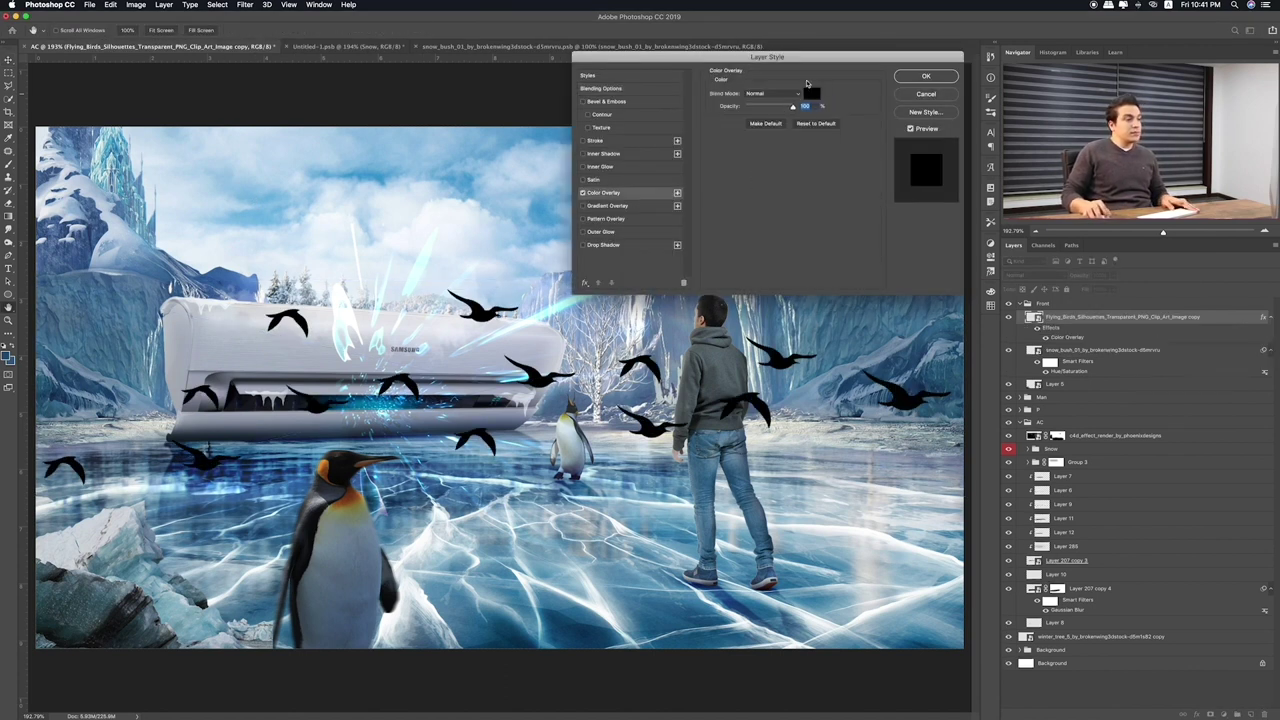
pyautogui.click(813, 93)
pyautogui.click(878, 338)
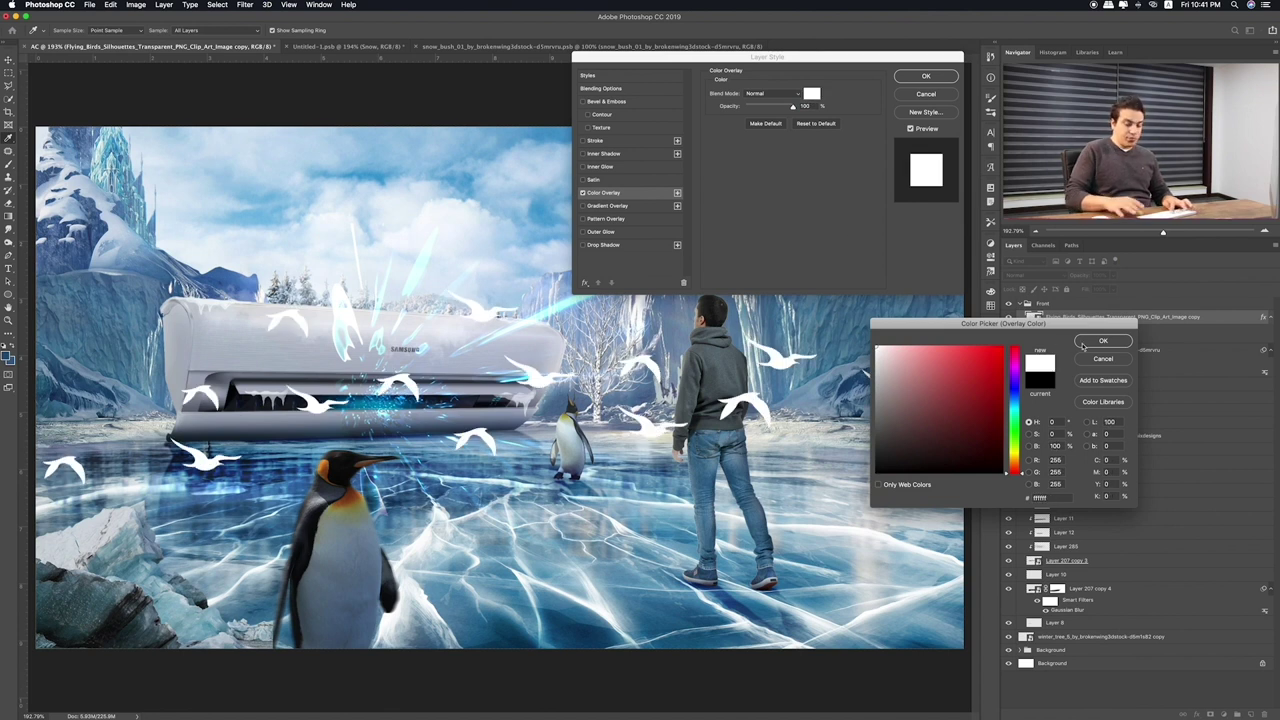
pyautogui.press('Return')
pyautogui.press('Return')
# Shrink the birds to a small flock, move it up into the sky and tilt it slightly
pyautogui.hotkey('ctrl', 't')
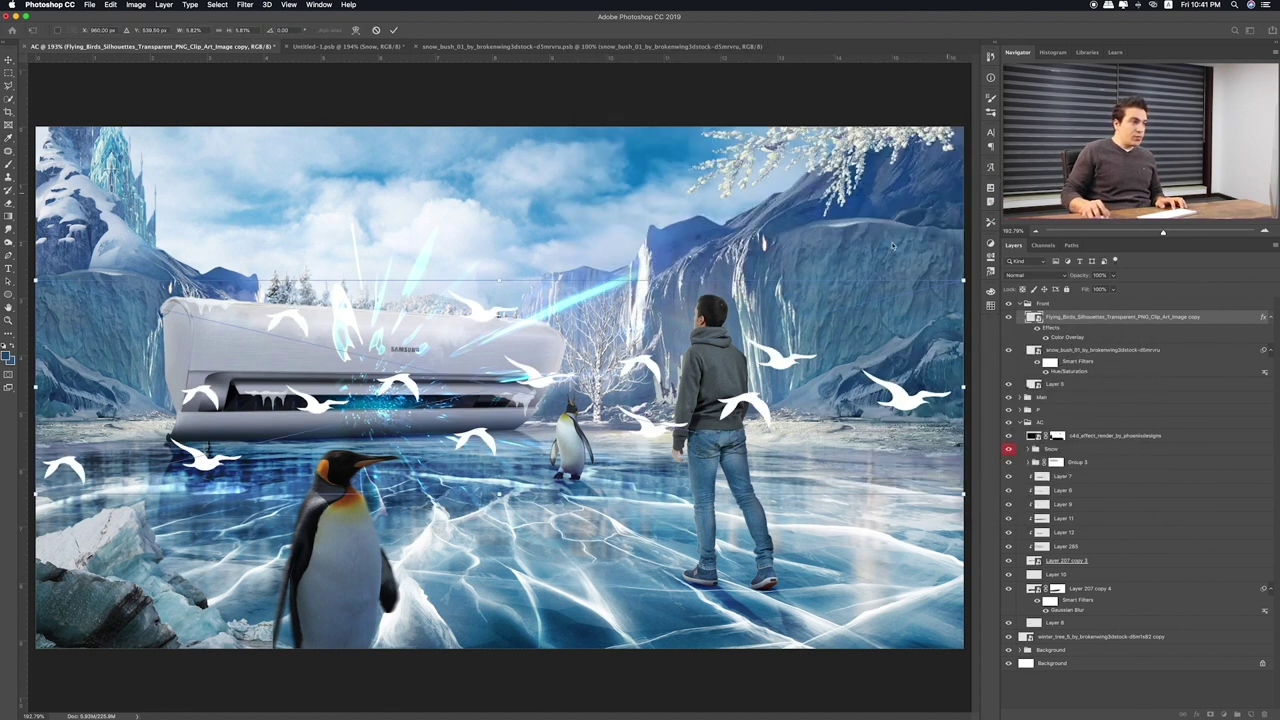
pyautogui.moveTo(964, 280); pyautogui.dragTo(515, 334)
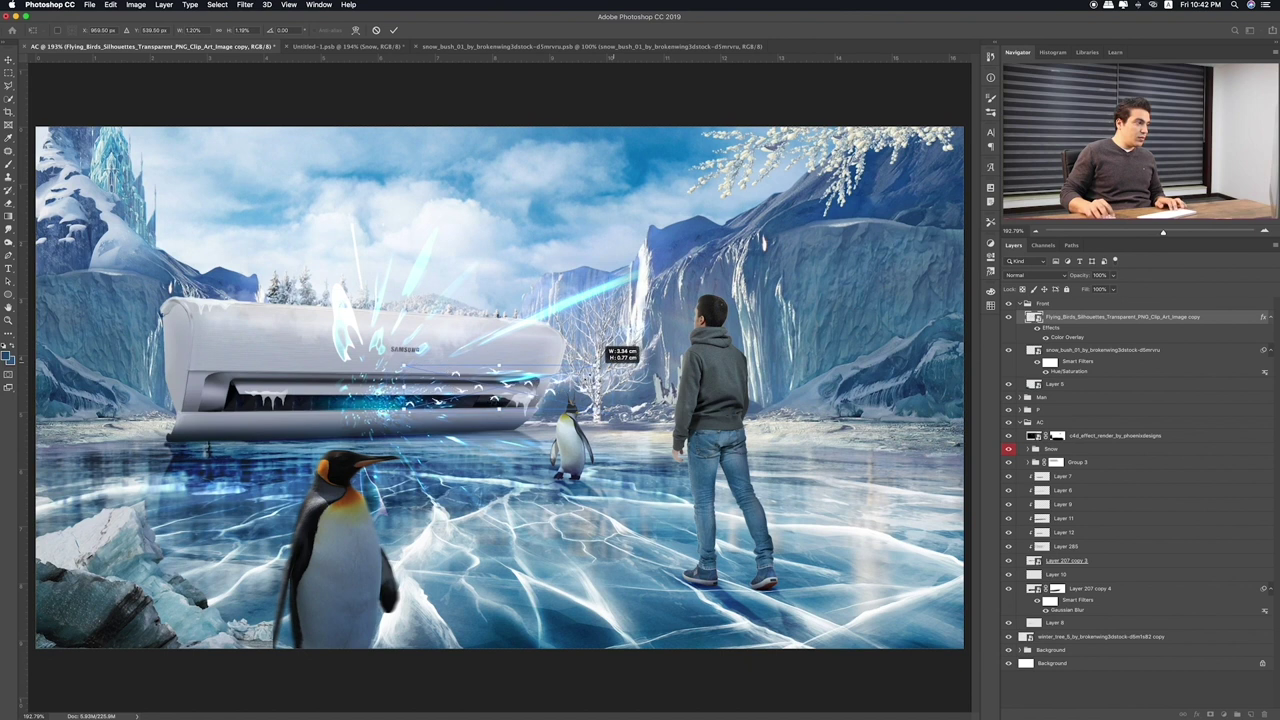
pyautogui.moveTo(530, 343); pyautogui.dragTo(535, 228)
pyautogui.press('Return')
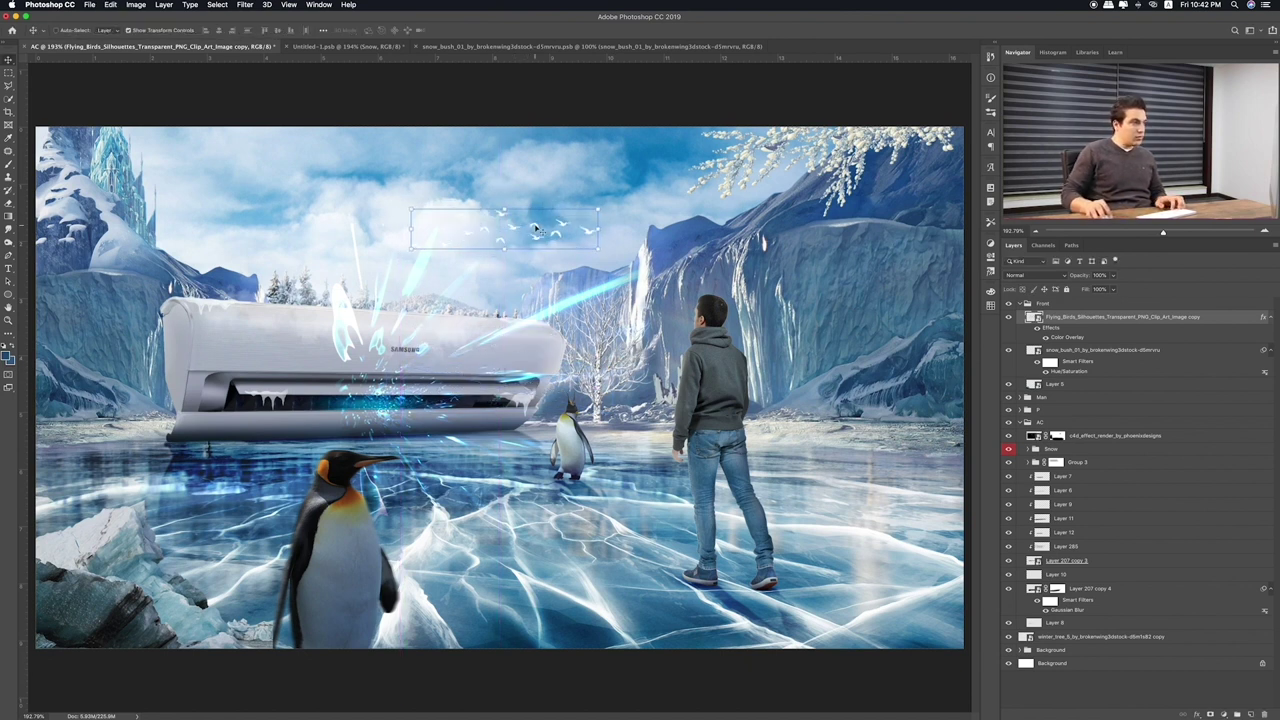
pyautogui.moveTo(602, 203); pyautogui.dragTo(636, 177)
# Commit the flock's rotation and Quick Look the snowy winter house and barn images
pyautogui.press('Return')
pyautogui.press('super+Tab')
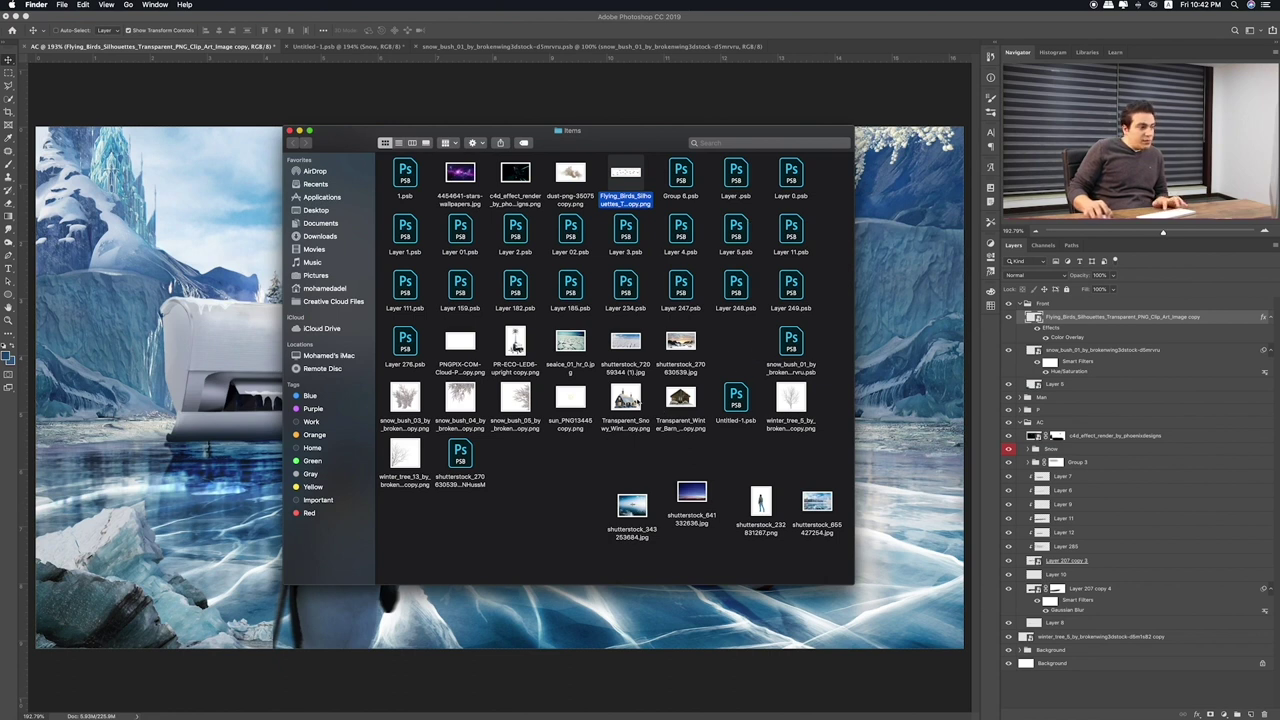
pyautogui.press('Down')
pyautogui.press('Down')
pyautogui.press('Down')
pyautogui.press('space')
pyautogui.press('space')
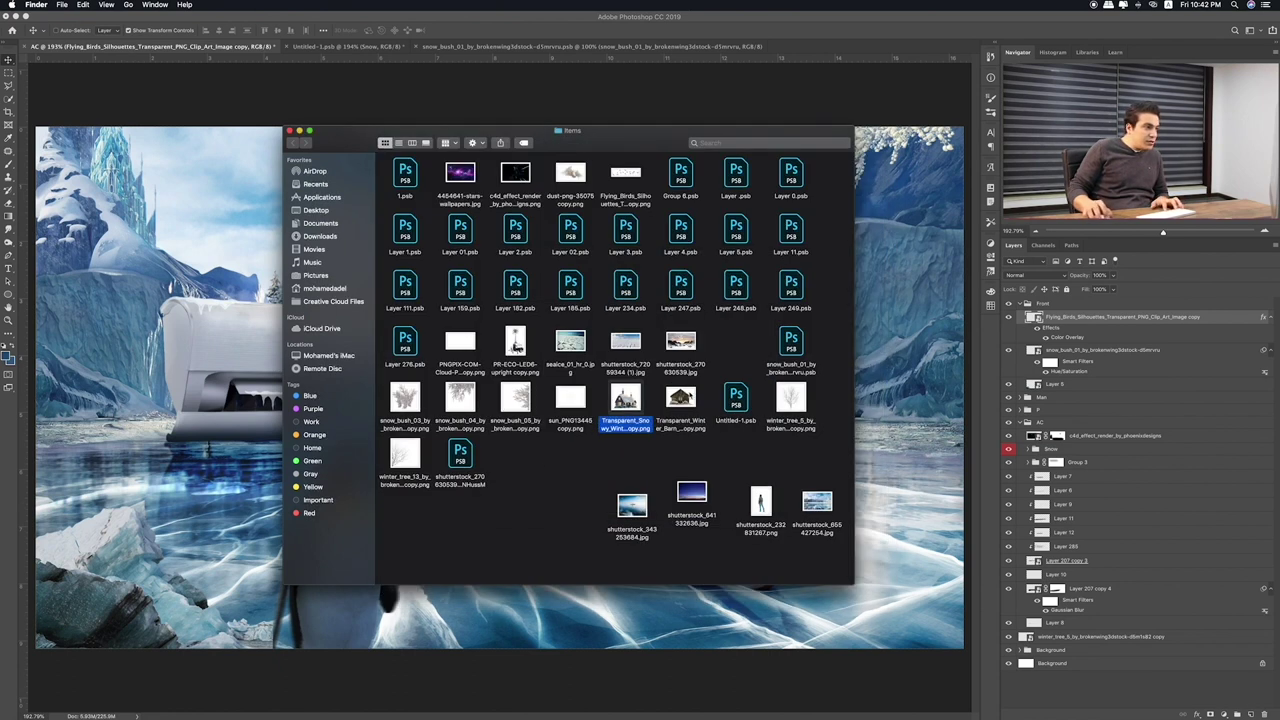
pyautogui.press('Right')
pyautogui.press('space')
pyautogui.press('space')
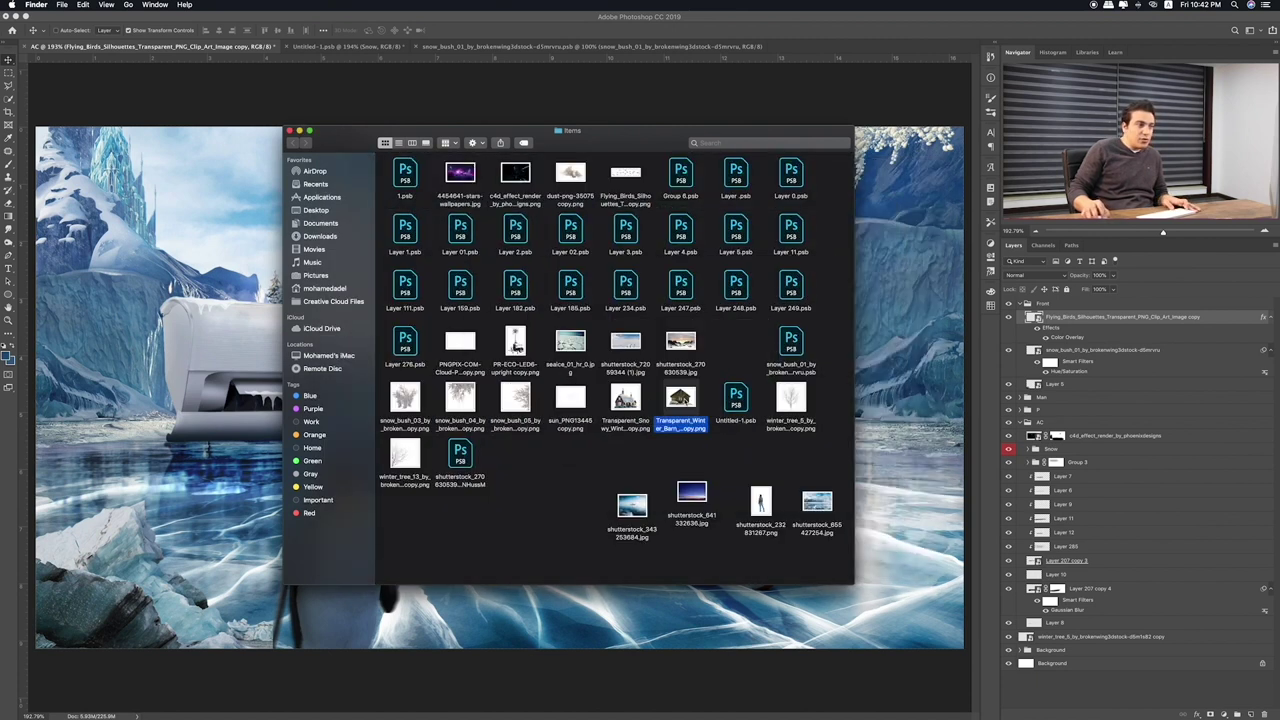
# Collapse the Front group and drag the Transparent_Winter_Barn PNG onto the Photoshop canvas
pyautogui.press('super+Tab')
pyautogui.click(1027, 303)
pyautogui.press('super+Tab')
pyautogui.moveTo(680, 405)
pyautogui.mouseDown()
pyautogui.moveTo(403, 360)
pyautogui.moveTo(510, 198)
pyautogui.mouseUp()
pyautogui.press('super+Tab')
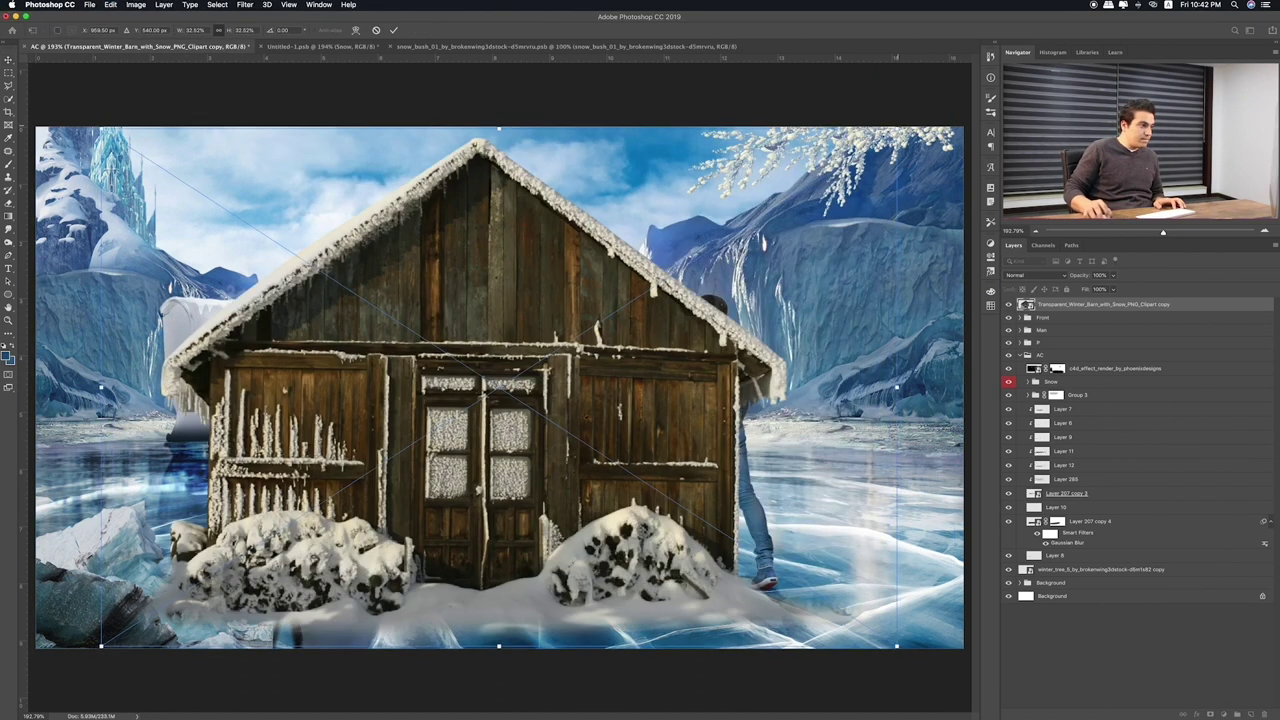
# Scale the placed barn down to a small distant house and commit its position
pyautogui.moveTo(900, 128); pyautogui.dragTo(585, 298)
pyautogui.moveTo(510, 380); pyautogui.dragTo(700, 380)
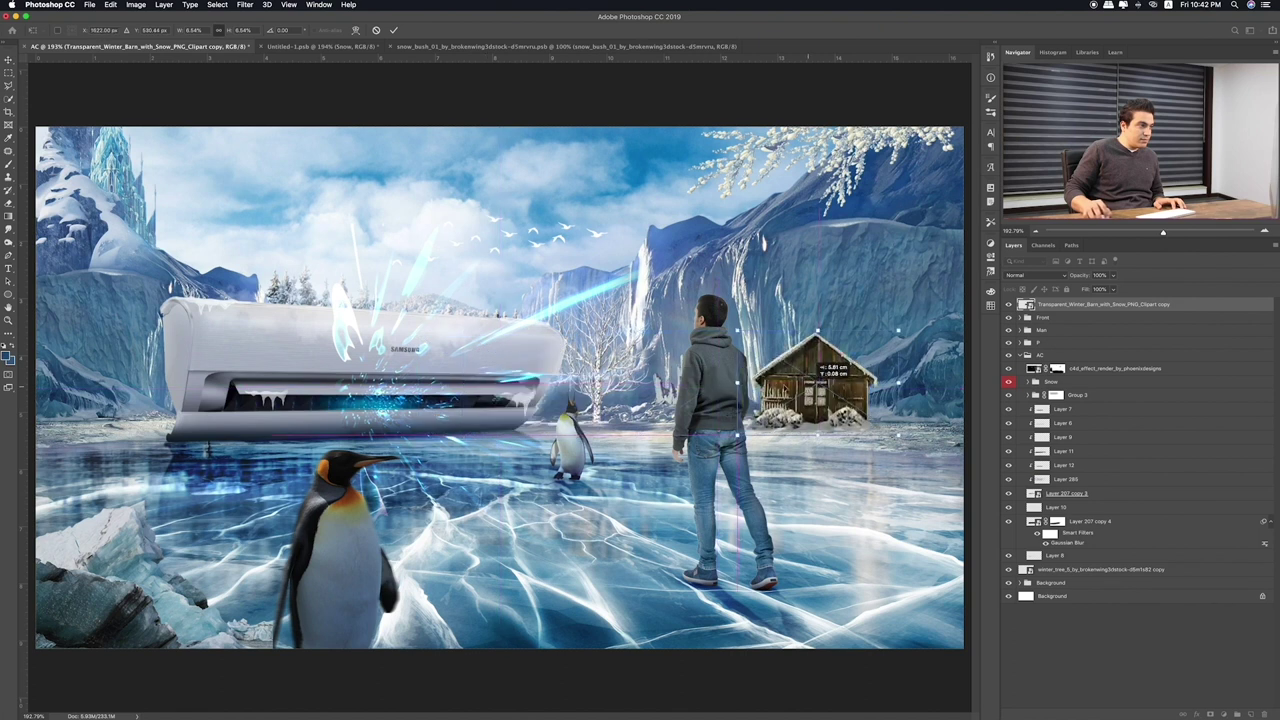
pyautogui.moveTo(782, 322); pyautogui.dragTo(760, 328)
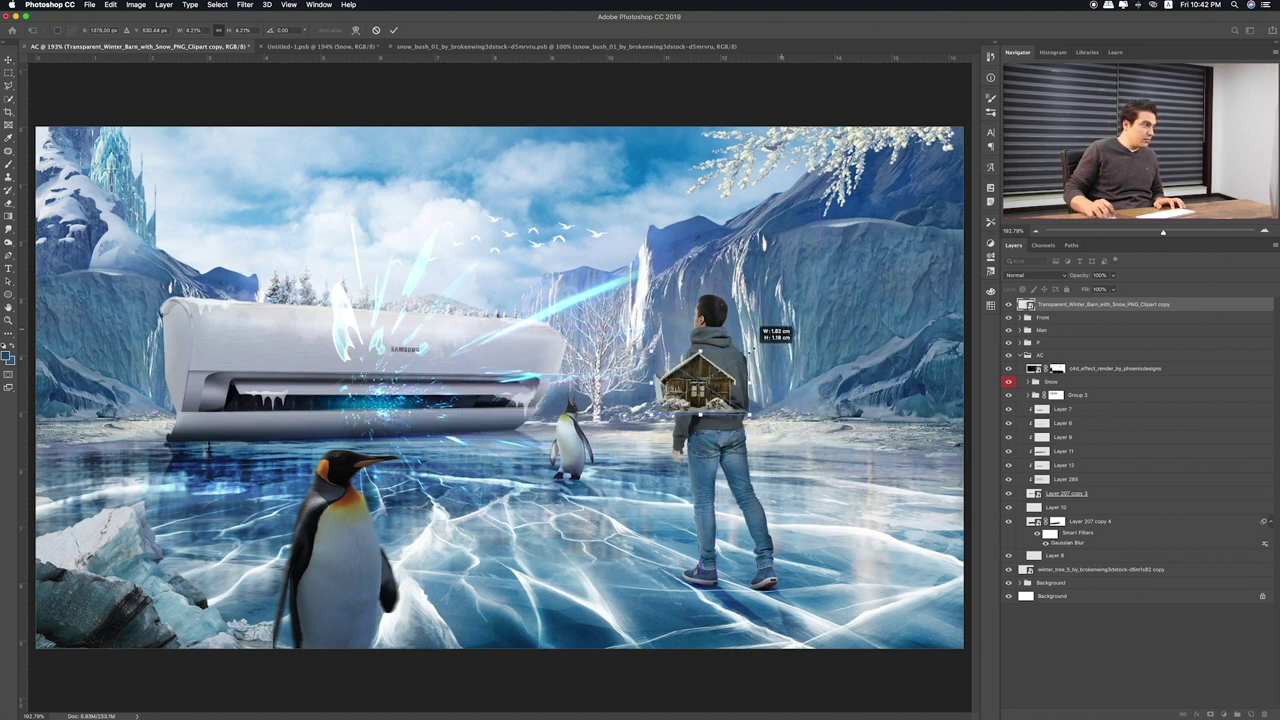
pyautogui.moveTo(740, 370)
pyautogui.mouseDown()
pyautogui.moveTo(168, 382)
pyautogui.moveTo(762, 197)
pyautogui.mouseUp()
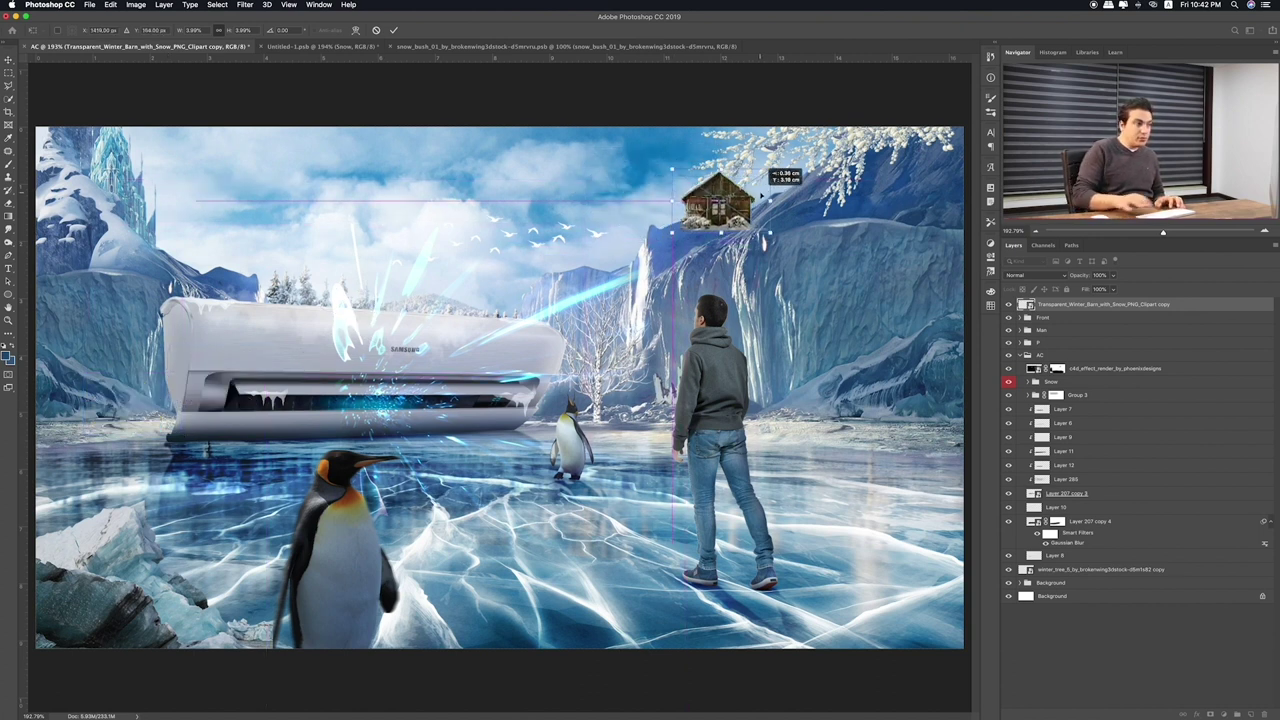
pyautogui.press('Return')
# Recolour the barn with Hue/Saturation at Hue +180, then move it to the right cliff base
pyautogui.hotkey('ctrl', 'u')
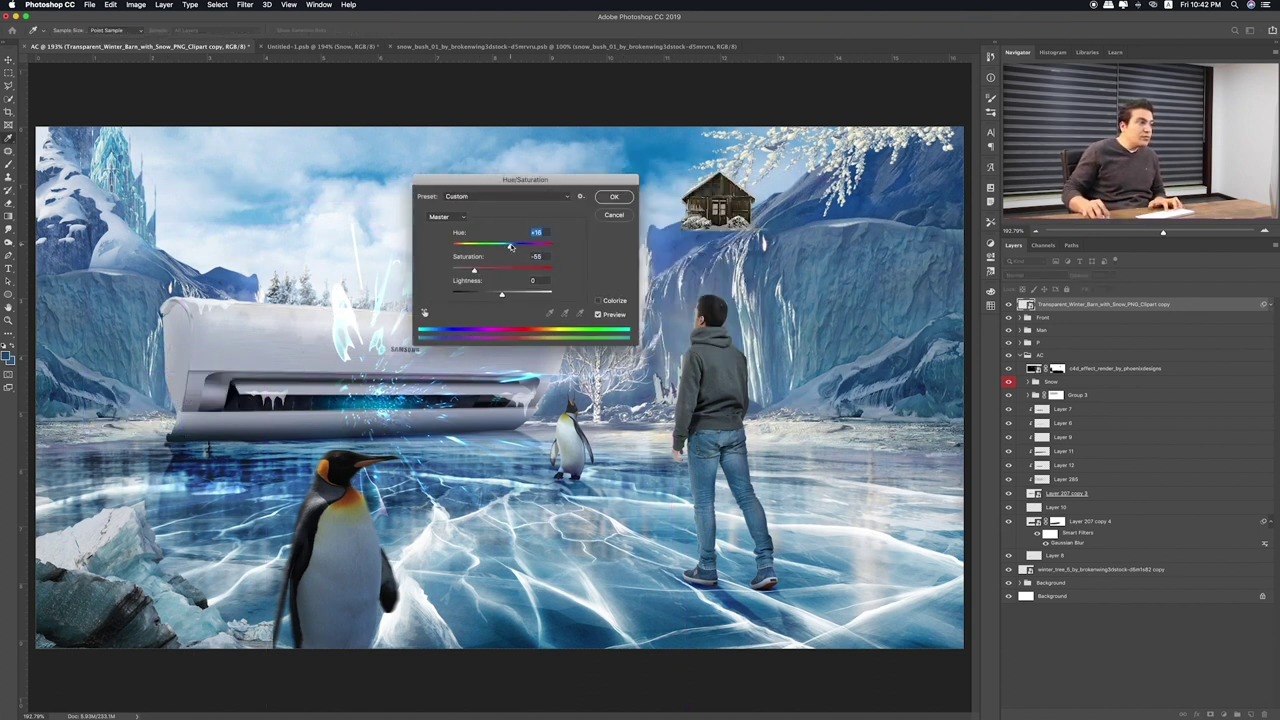
pyautogui.moveTo(521, 249); pyautogui.dragTo(584, 251)
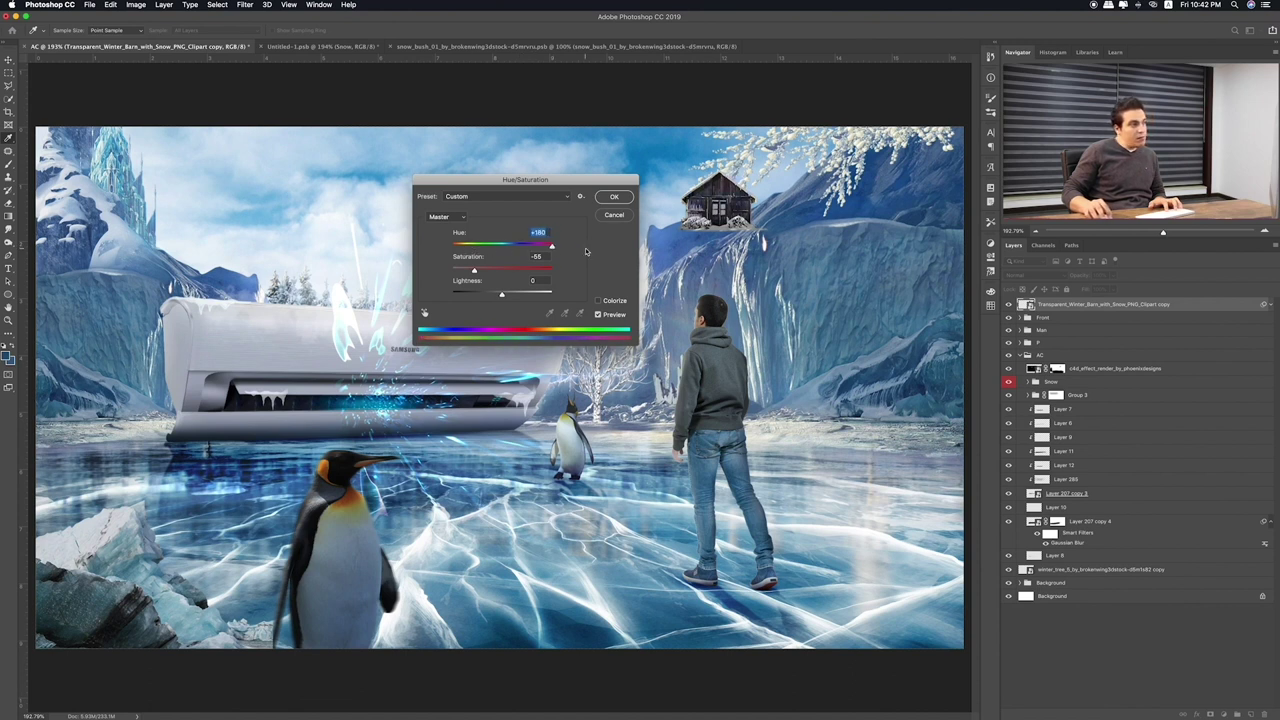
pyautogui.press('Return')
pyautogui.press('v')
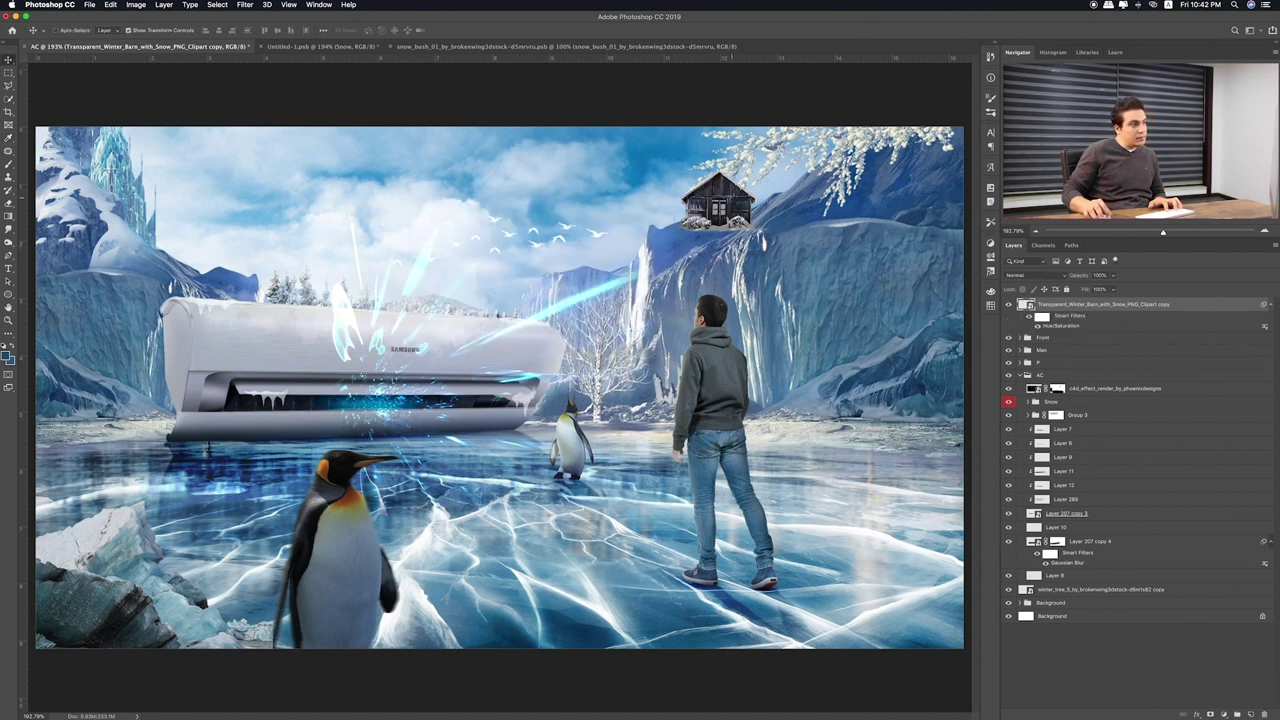
pyautogui.moveTo(730, 200); pyautogui.dragTo(915, 385)
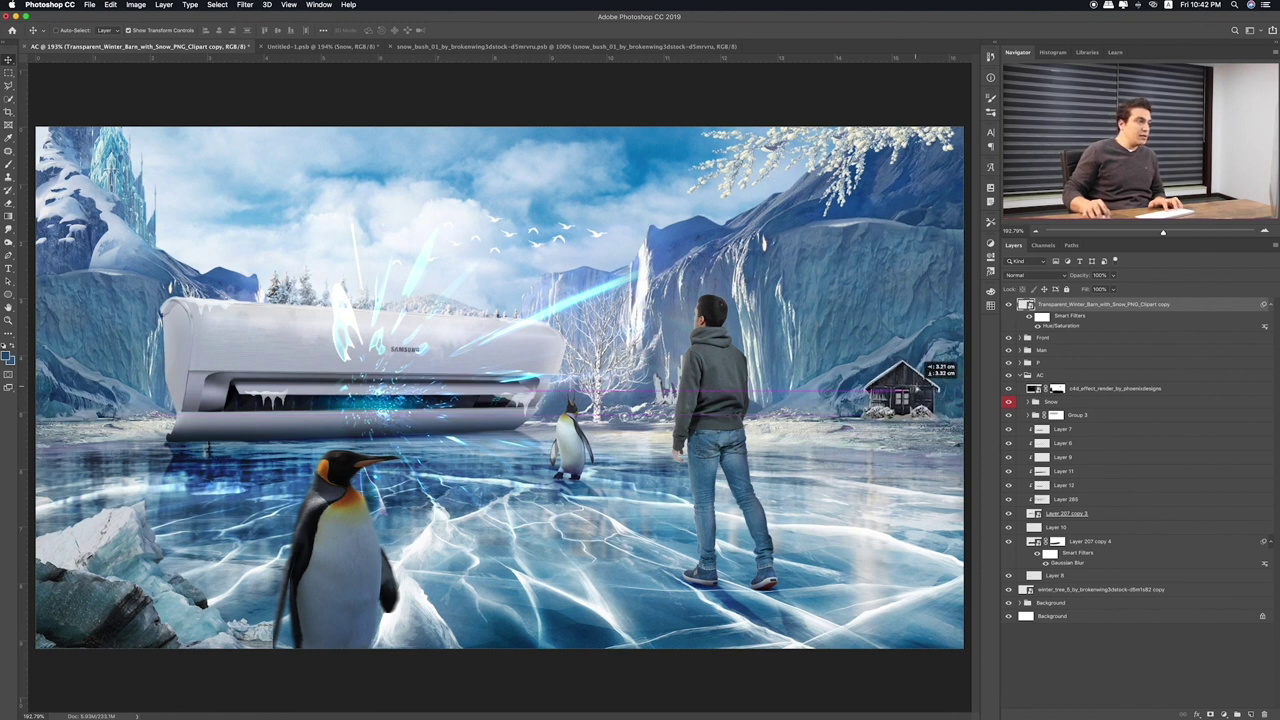
# Enlarge the barn slightly and move it over the man's back
pyautogui.hotkey('ctrl', 't')
pyautogui.moveTo(856, 360); pyautogui.dragTo(808, 330)
pyautogui.press('Return')
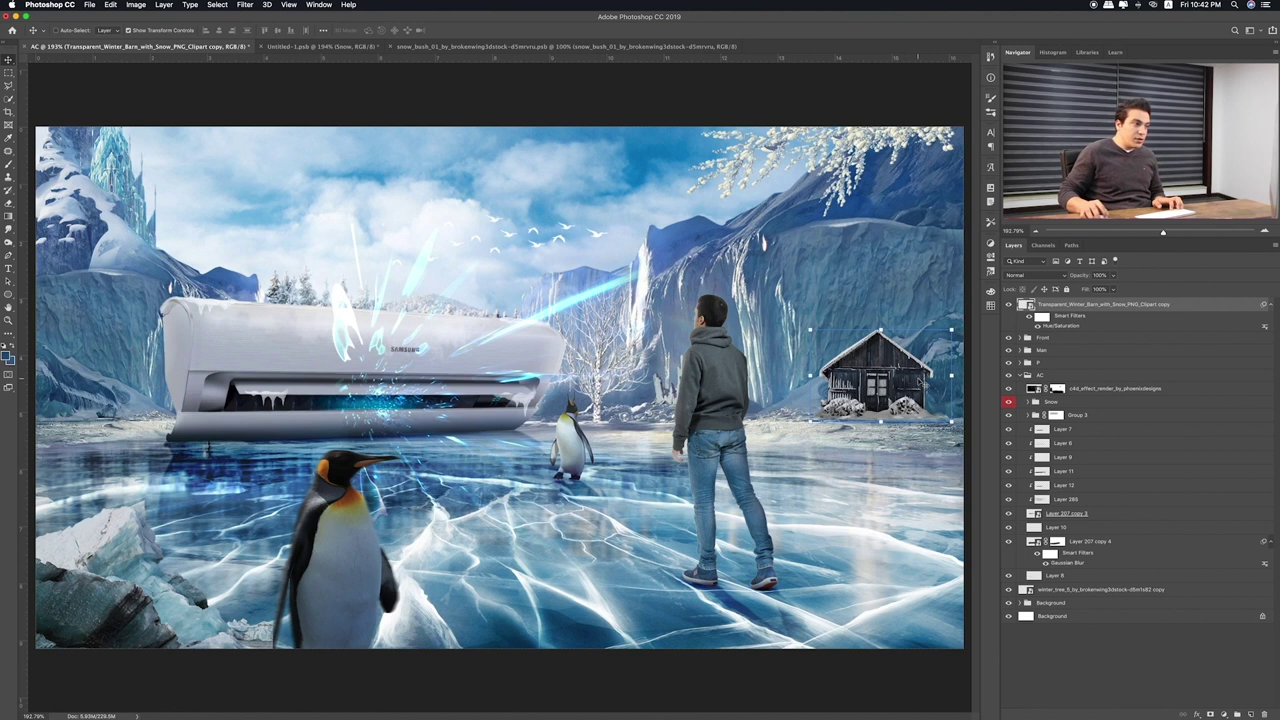
pyautogui.moveTo(918, 384); pyautogui.dragTo(742, 384)
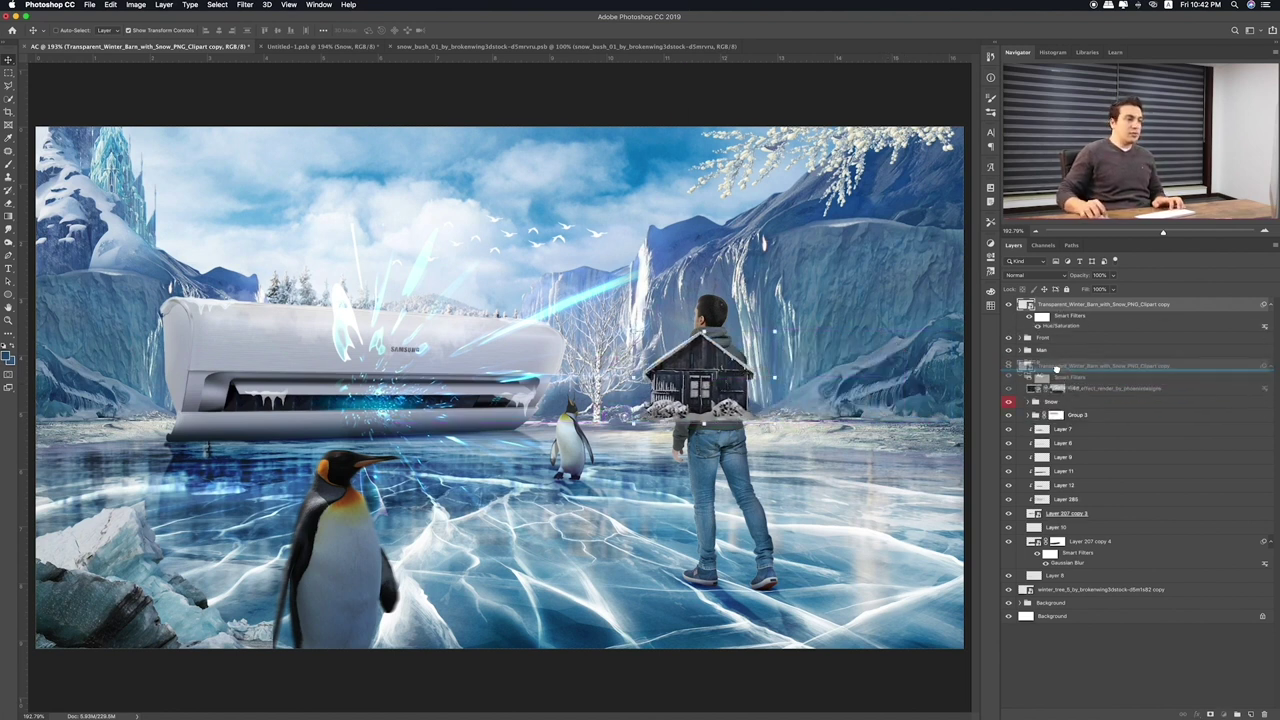
# Move the barn layer beneath the AC group and place the barn beside the air conditioner
pyautogui.moveTo(1059, 309); pyautogui.dragTo(1020, 383)
pyautogui.click(1027, 374)
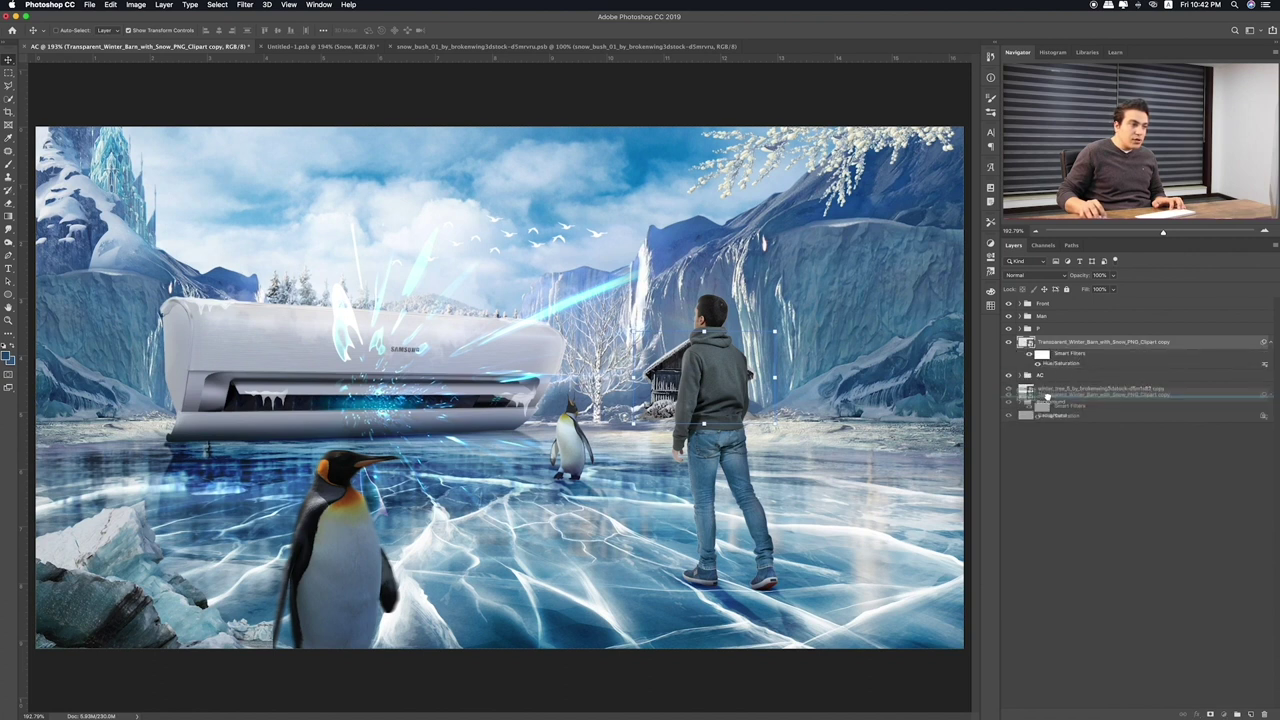
pyautogui.moveTo(1054, 344); pyautogui.dragTo(1050, 395)
pyautogui.moveTo(715, 390); pyautogui.dragTo(125, 397)
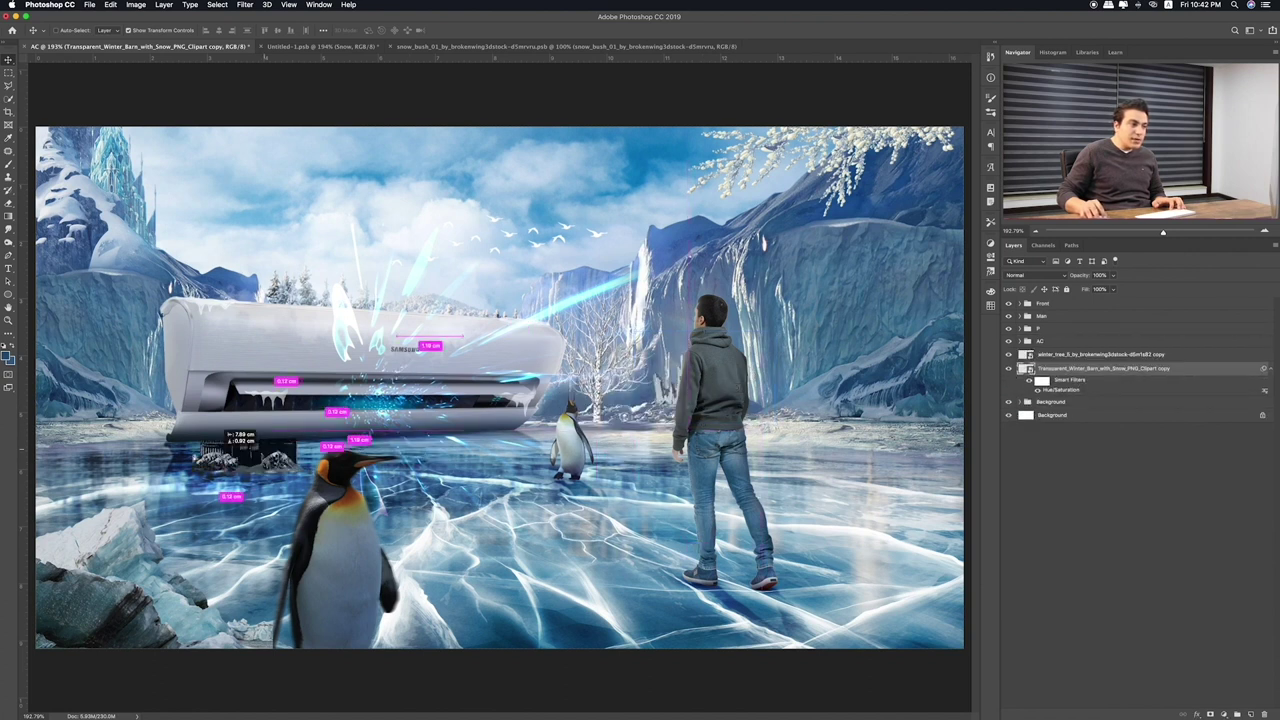
# Rescale the barn, move it behind the man on the right, and make it slightly shorter
pyautogui.hotkey('ctrl', 't')
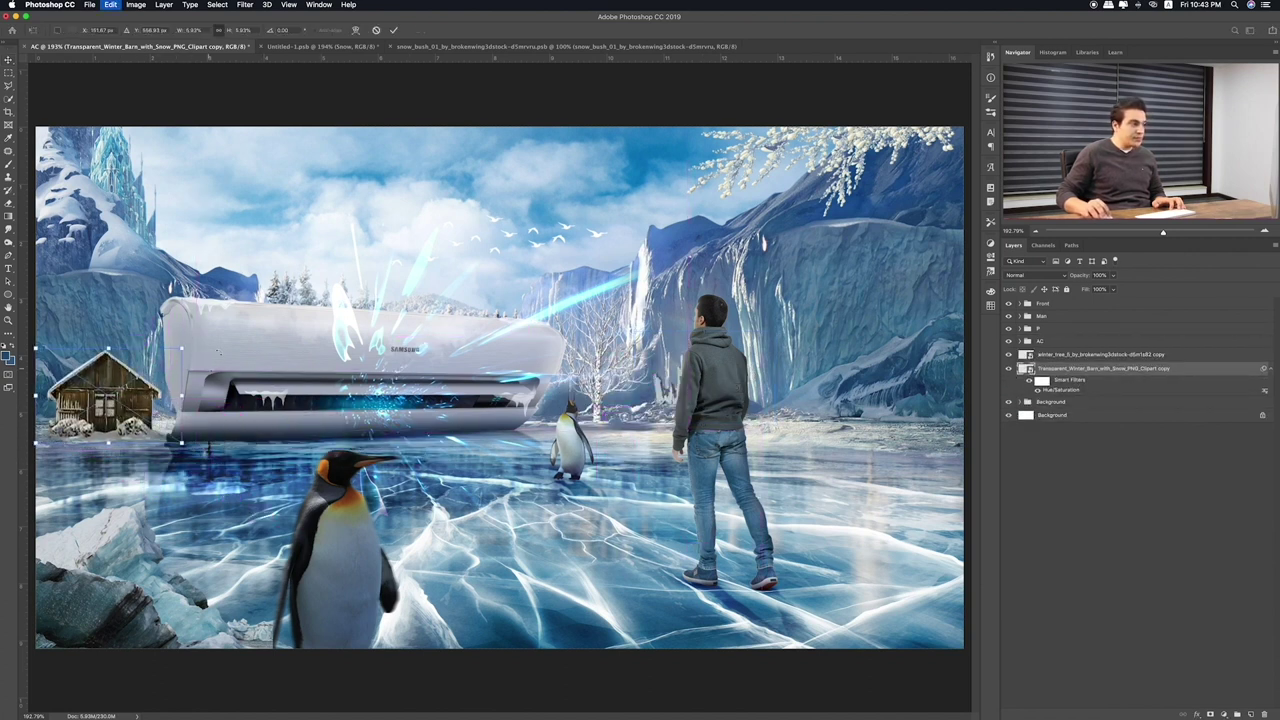
pyautogui.moveTo(163, 352); pyautogui.dragTo(135, 388)
pyautogui.press('Return')
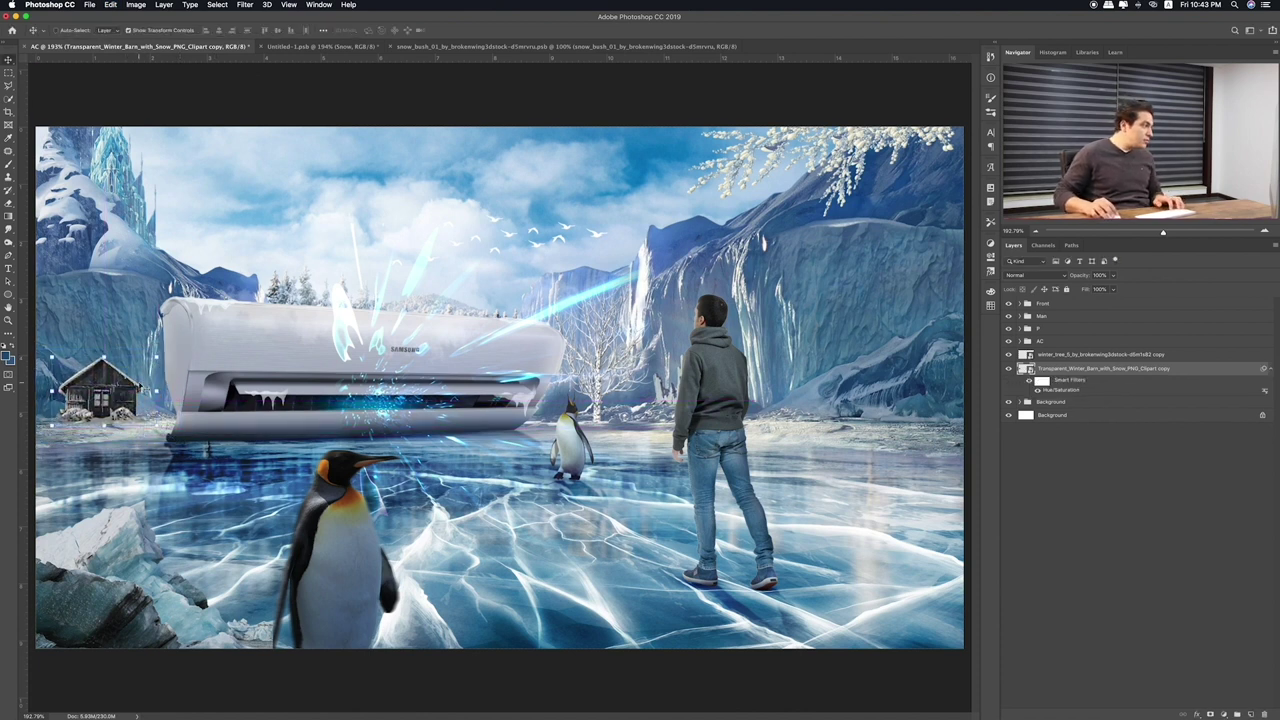
pyautogui.moveTo(123, 393)
pyautogui.mouseDown()
pyautogui.moveTo(688, 380)
pyautogui.moveTo(683, 396)
pyautogui.mouseUp()
pyautogui.hotkey('ctrl', 't')
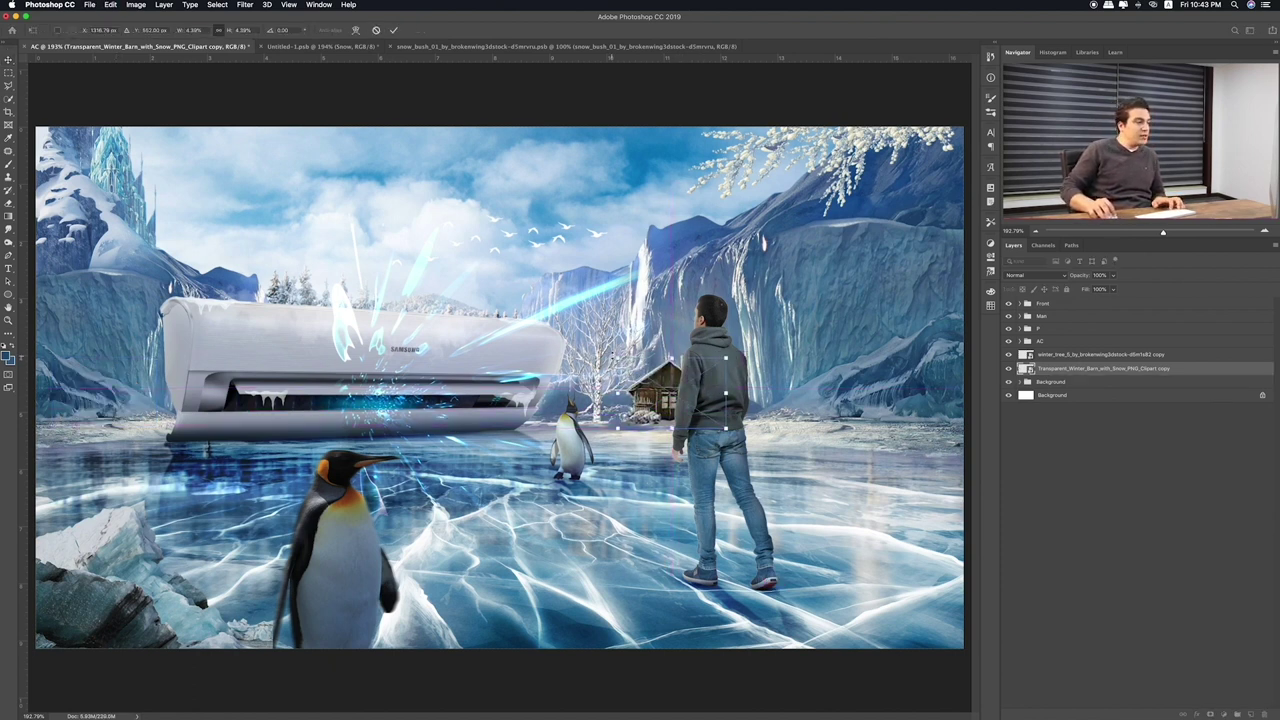
pyautogui.moveTo(613, 355); pyautogui.dragTo(621, 352)
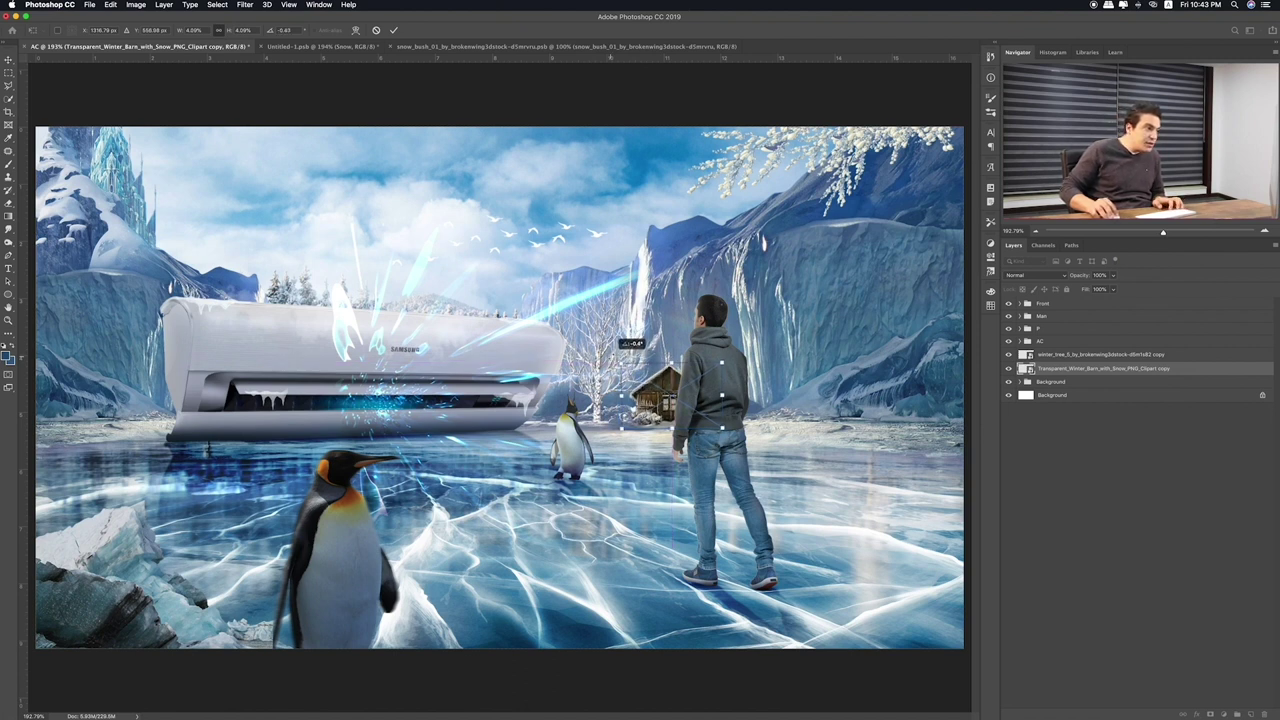
pyautogui.press('Return')
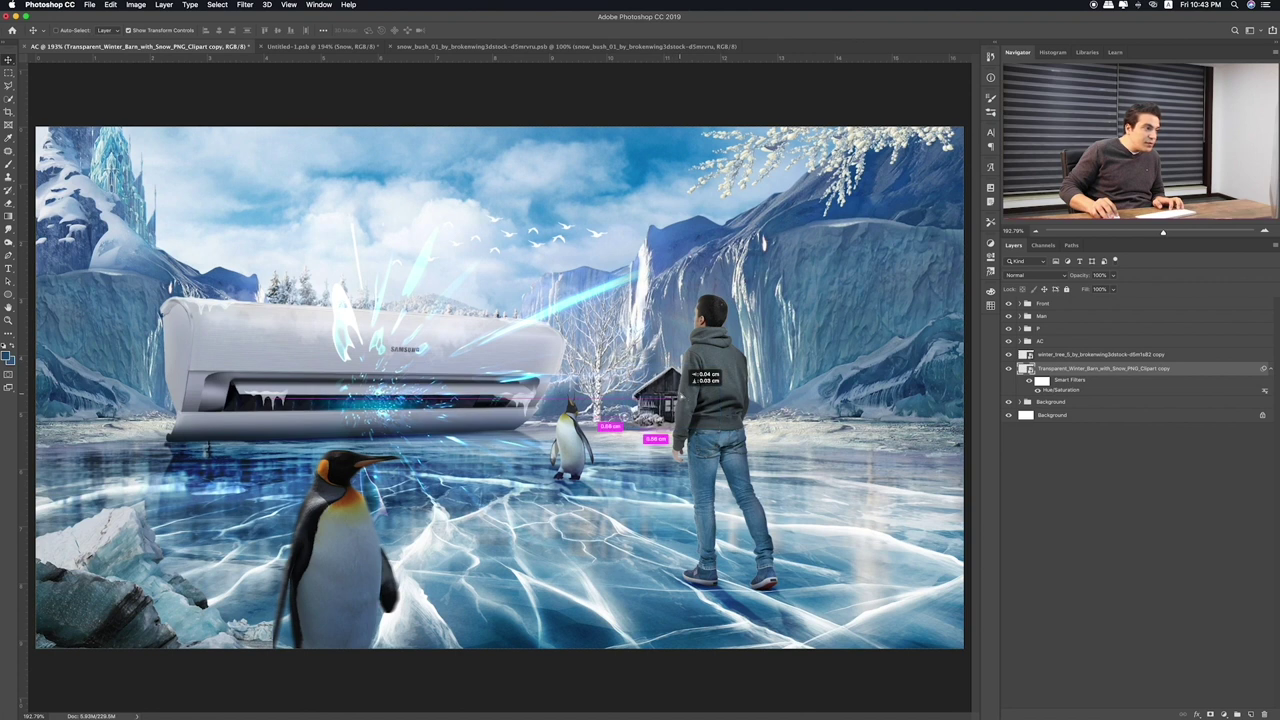
# Tilt the barn by under a degree and nudge it slightly left
pyautogui.press('super+t')
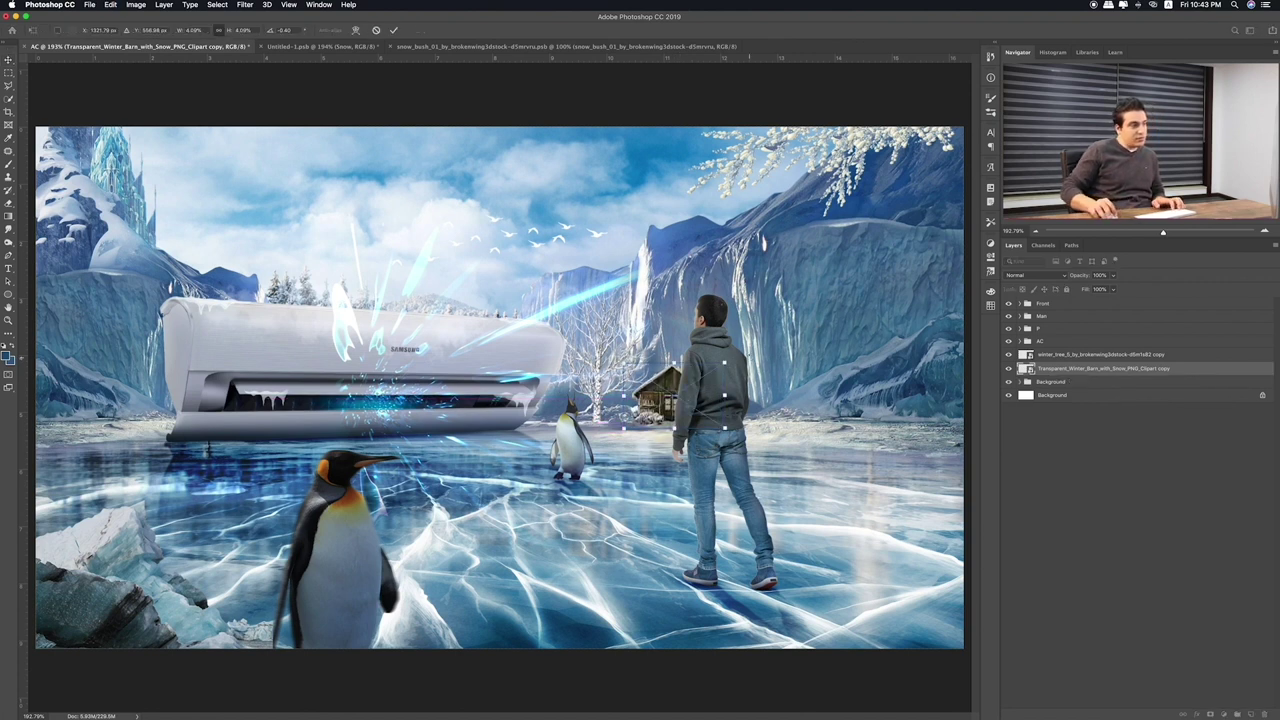
pyautogui.moveTo(760, 356); pyautogui.dragTo(762, 349)
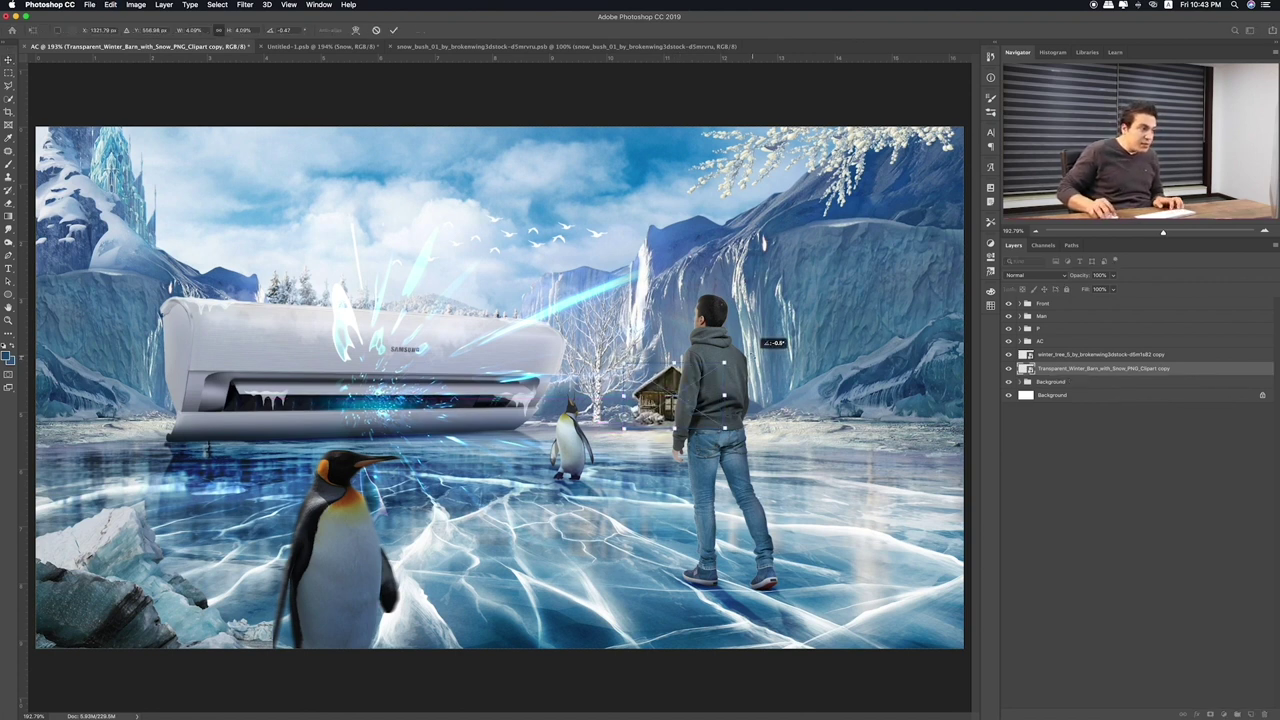
pyautogui.press('Return')
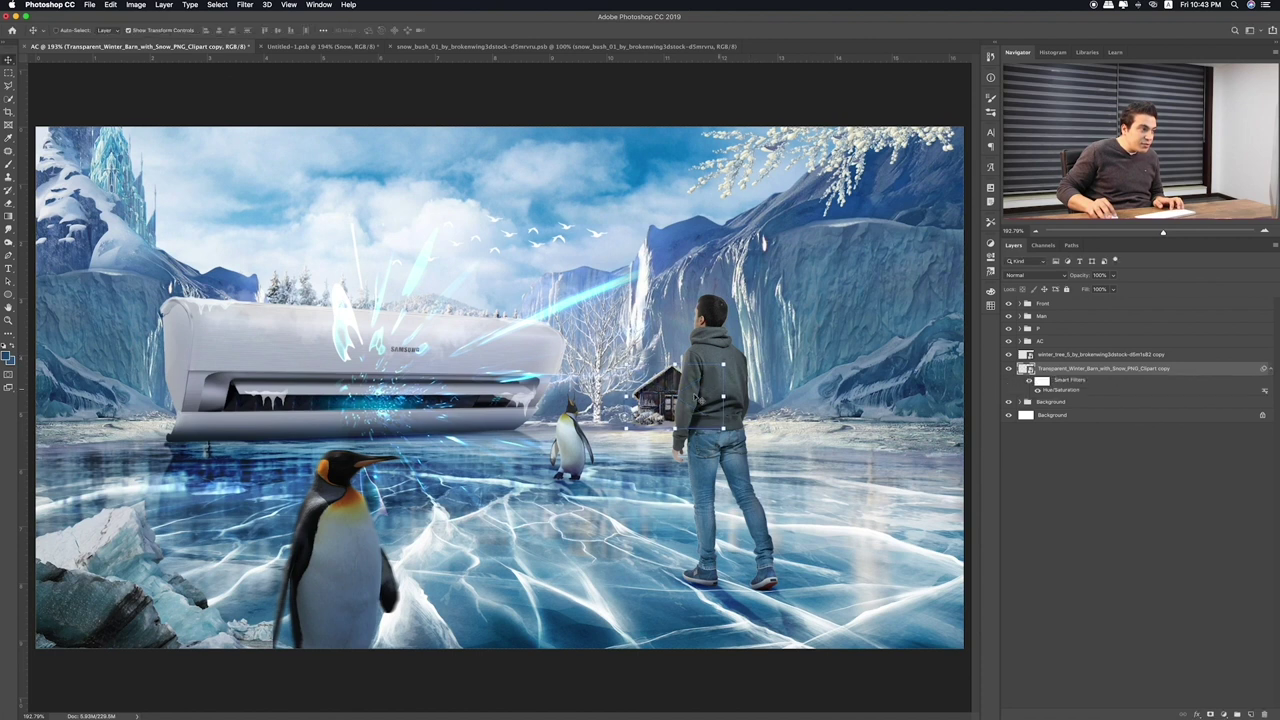
pyautogui.moveTo(672, 378); pyautogui.dragTo(668, 374)
pyautogui.moveTo(685, 384); pyautogui.dragTo(681, 379)
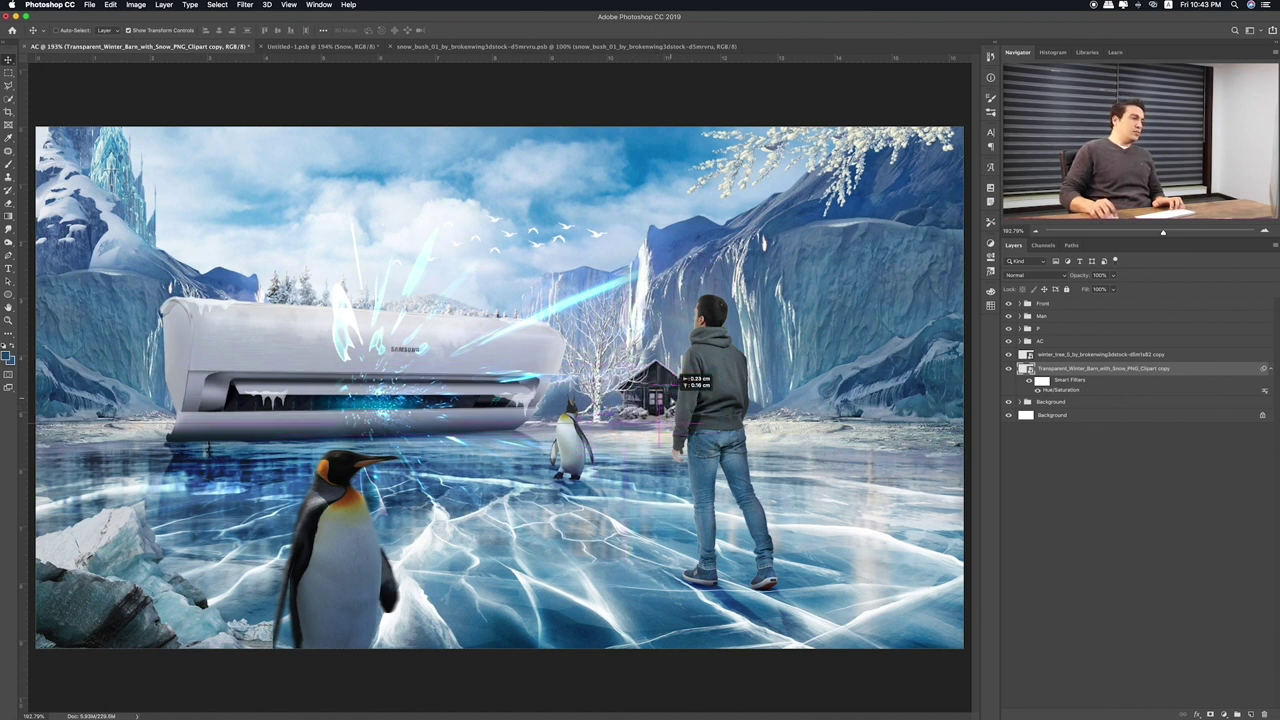
pyautogui.moveTo(681, 379); pyautogui.dragTo(676, 381)
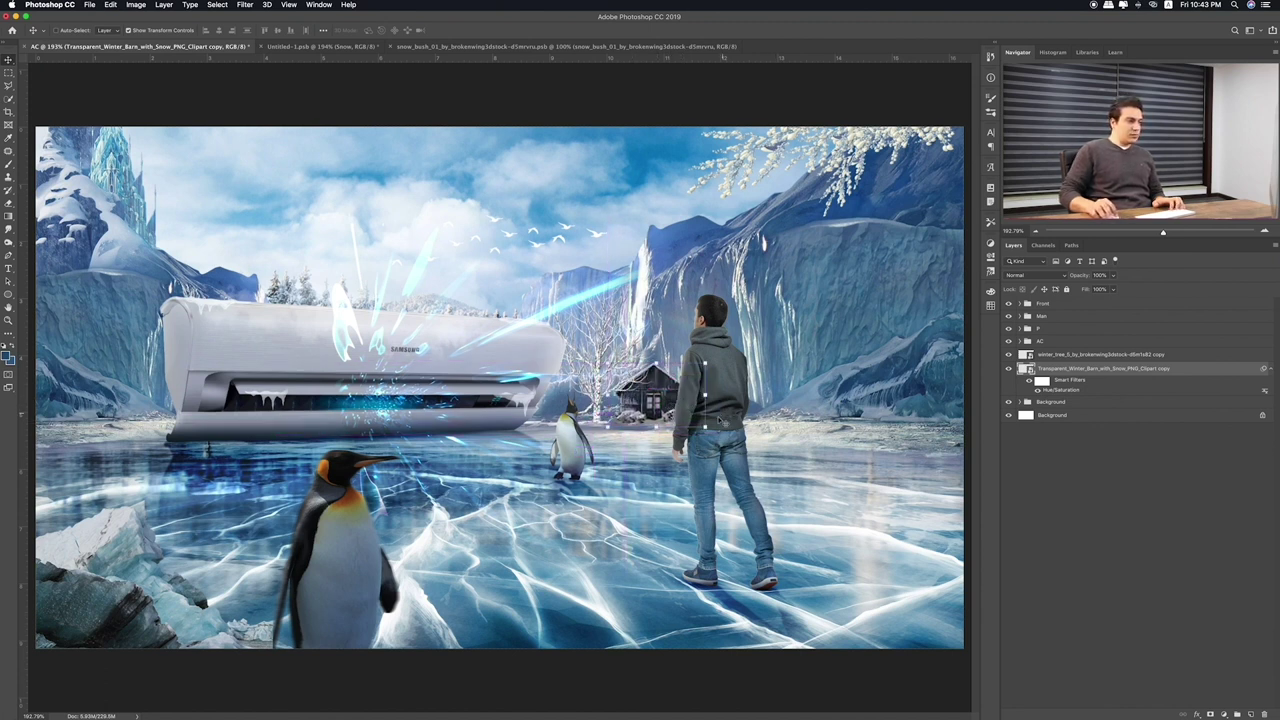
# Rotate the barn about two degrees and settle it into place on the ice
pyautogui.hotkey('ctrl', 't')
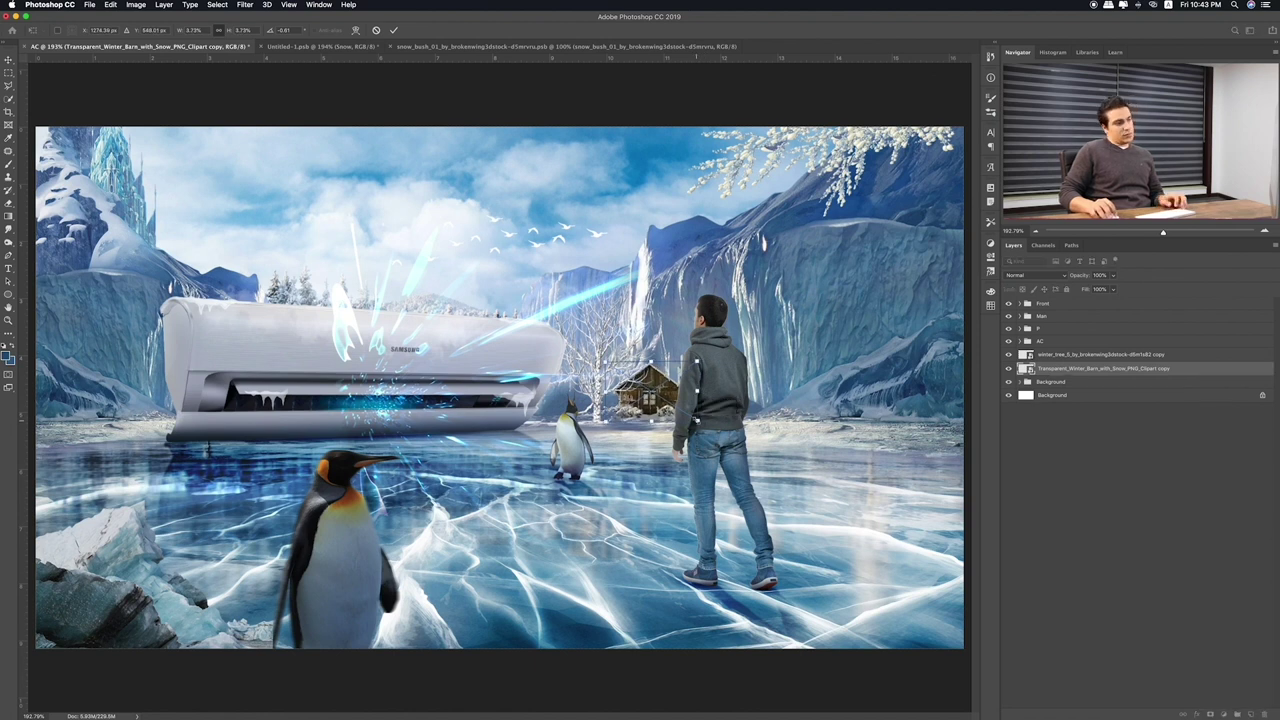
pyautogui.press('Return')
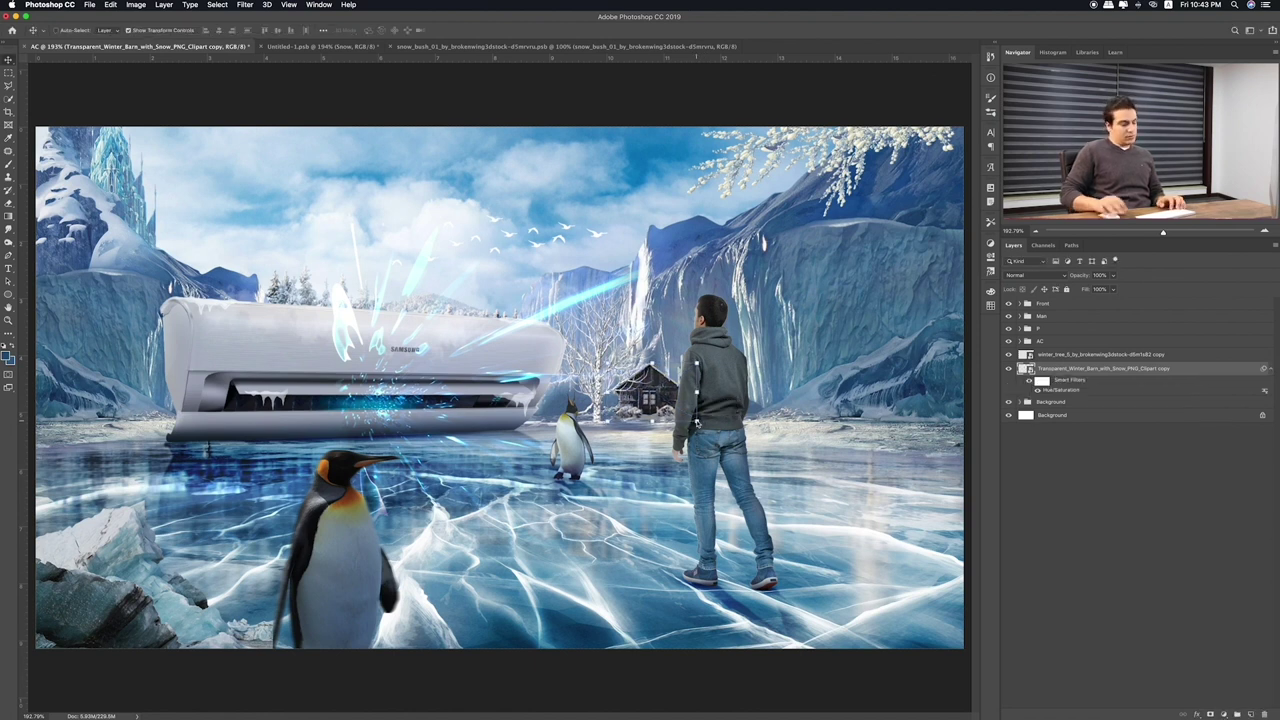
pyautogui.moveTo(645, 395); pyautogui.dragTo(648, 396)
pyautogui.hotkey('ctrl', 't')
pyautogui.moveTo(734, 415); pyautogui.dragTo(735, 412)
pyautogui.press('Return')
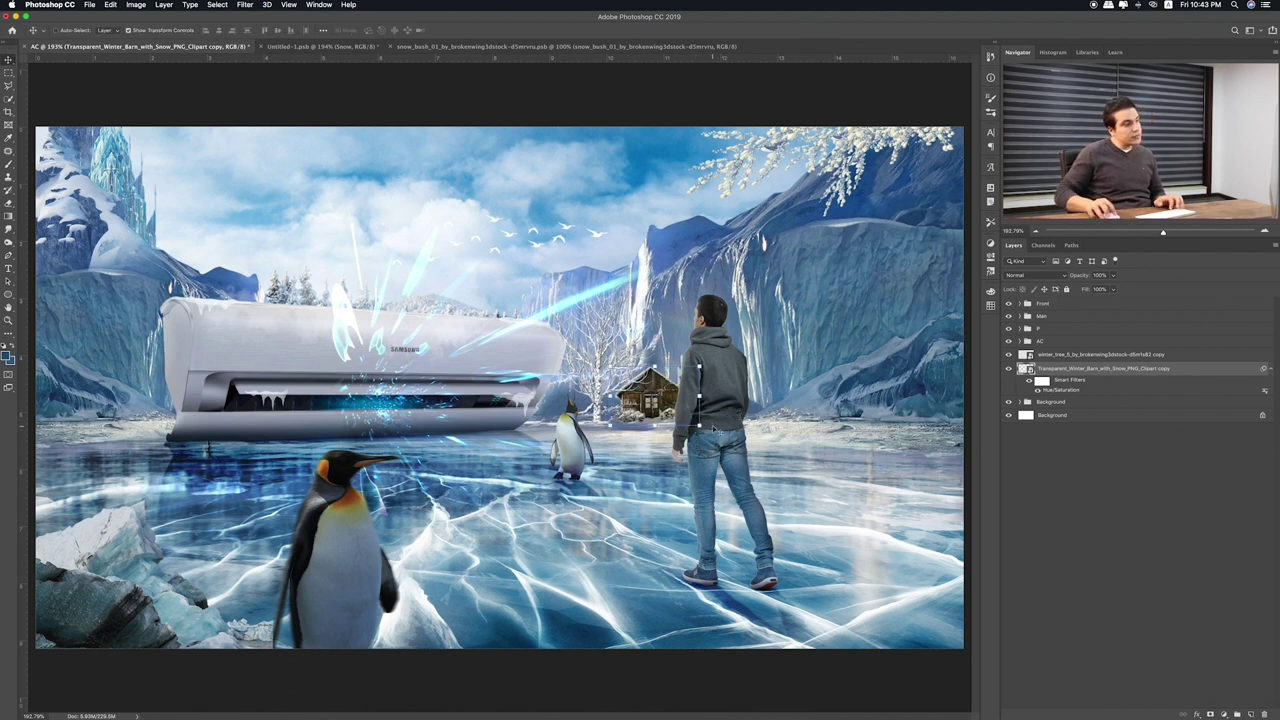
pyautogui.moveTo(648, 400); pyautogui.dragTo(650, 400)
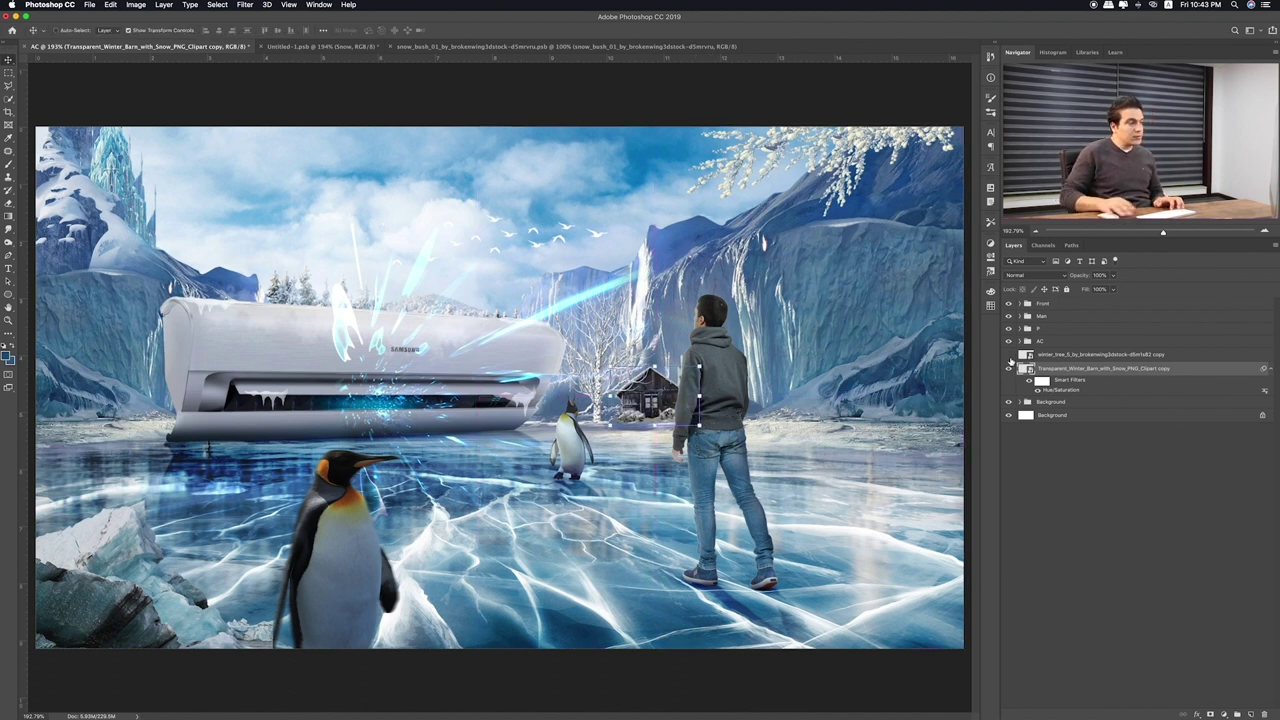
# Group the winter tree and barn layers into a group named 'House'
pyautogui.click(1053, 358)
pyautogui.keyDown('shift'); pyautogui.click(1072, 369); pyautogui.keyUp('shift')
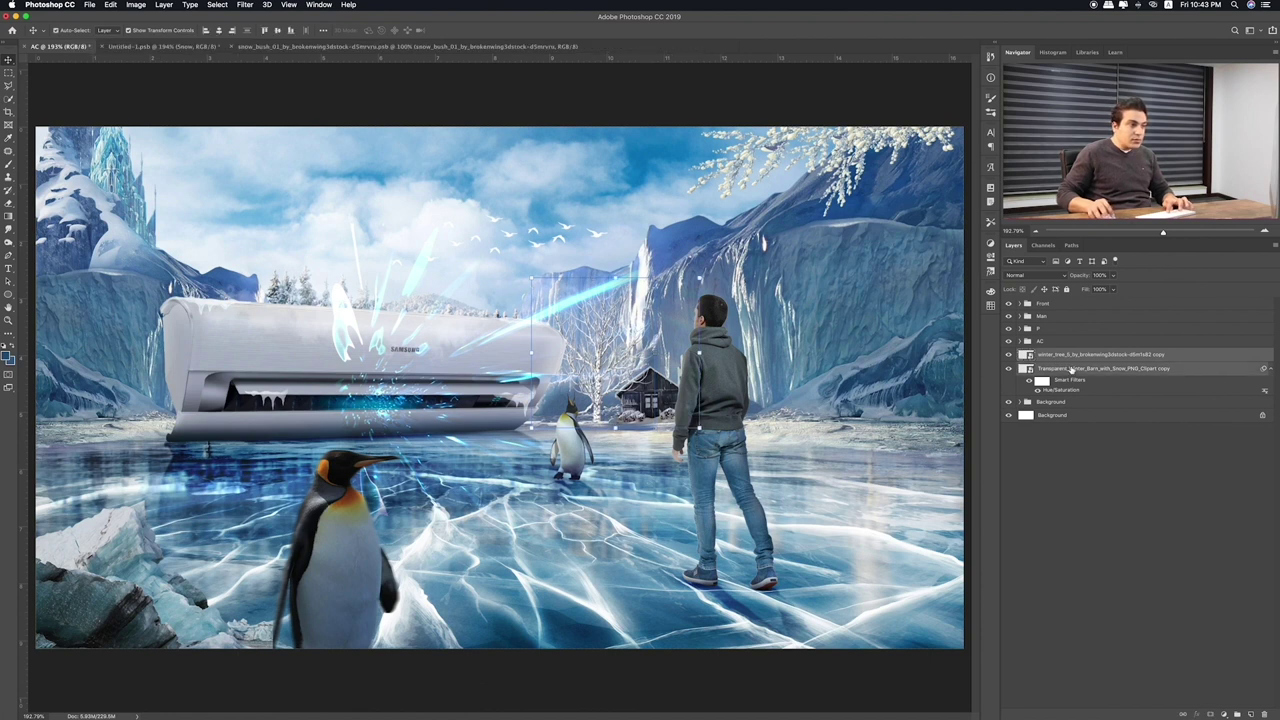
pyautogui.hotkey('ctrl', 'g')
pyautogui.doubleClick(1046, 354)
pyautogui.write('House')
pyautogui.press('Return')
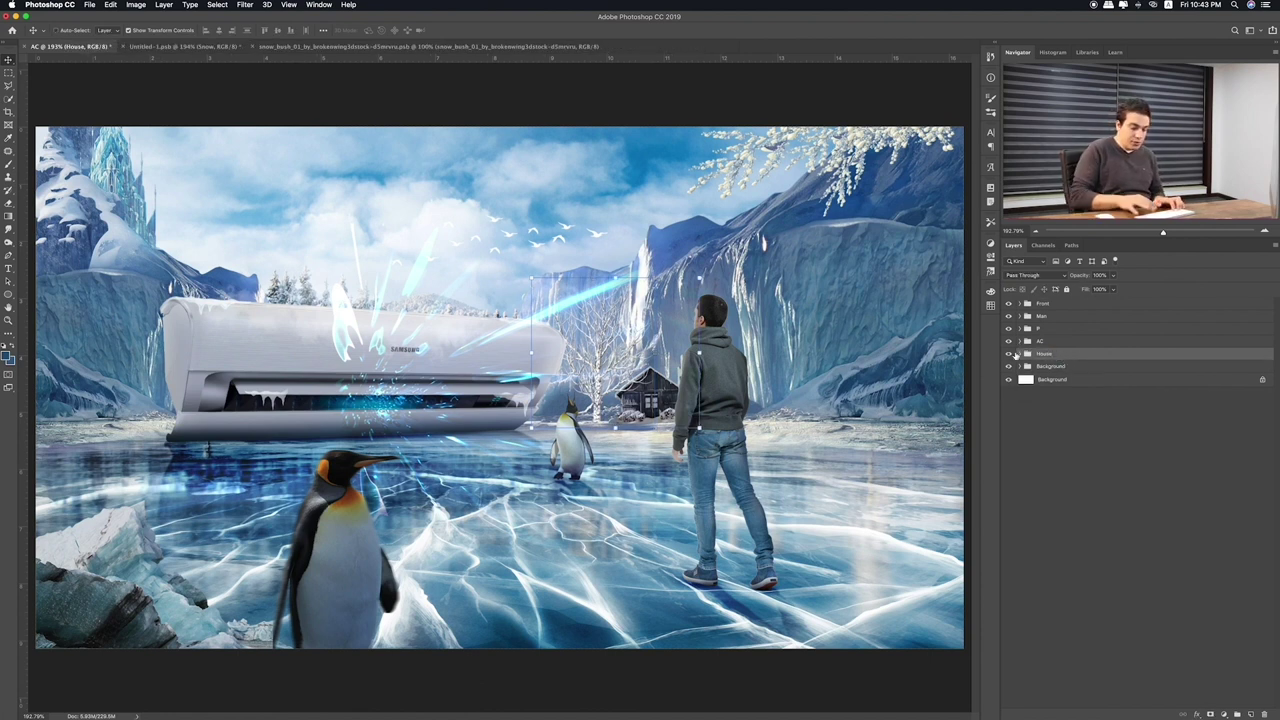
# Make the barn layer visible and add a new layer clipped to it
pyautogui.click(1019, 354)
pyautogui.click(1040, 368)
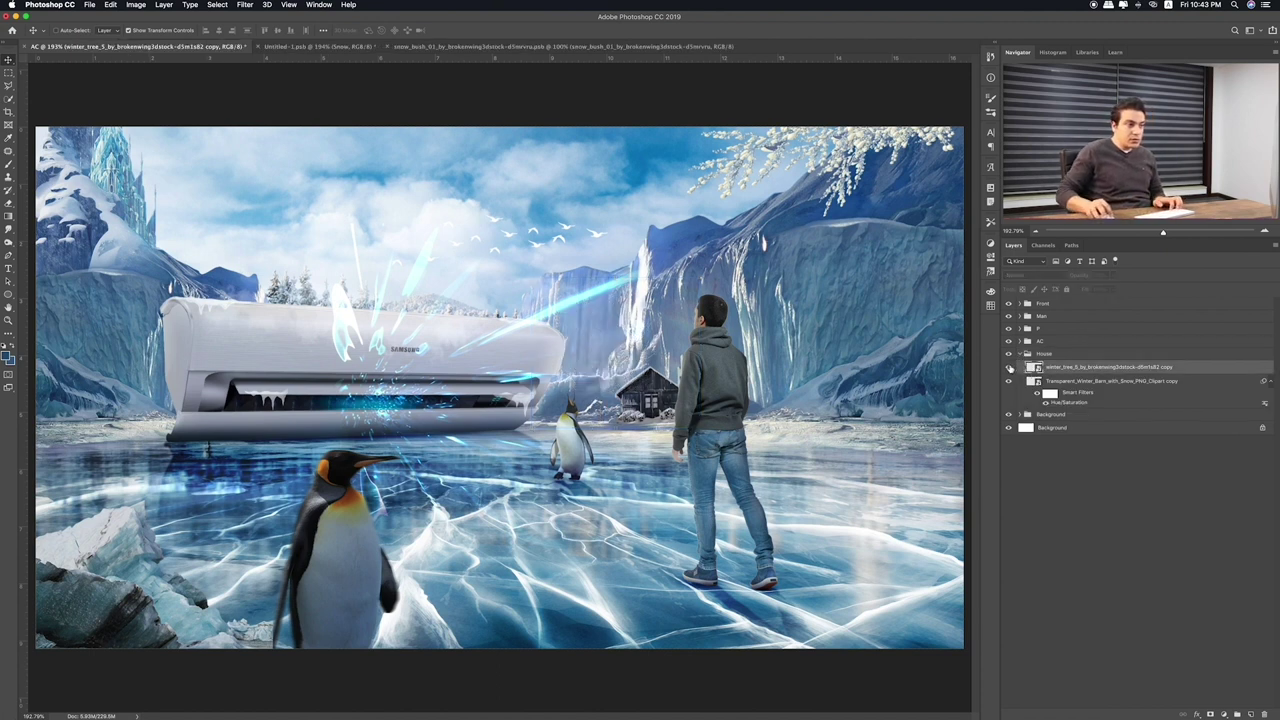
pyautogui.click(1026, 381)
pyautogui.click(1008, 381)
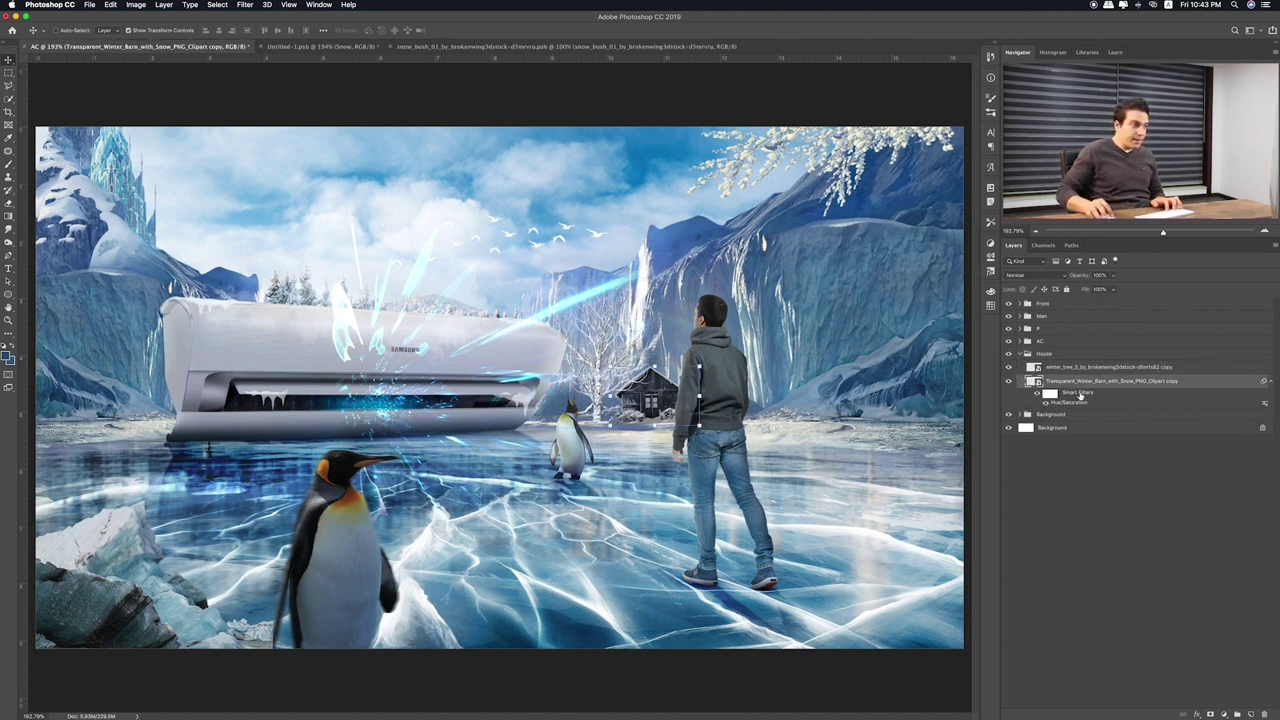
pyautogui.click(1250, 714)
pyautogui.keyDown('alt'); pyautogui.click(1100, 388); pyautogui.keyUp('alt')
# Brush a light haze over the barn and set the haze layer to Overlay blend mode
pyautogui.press('b')
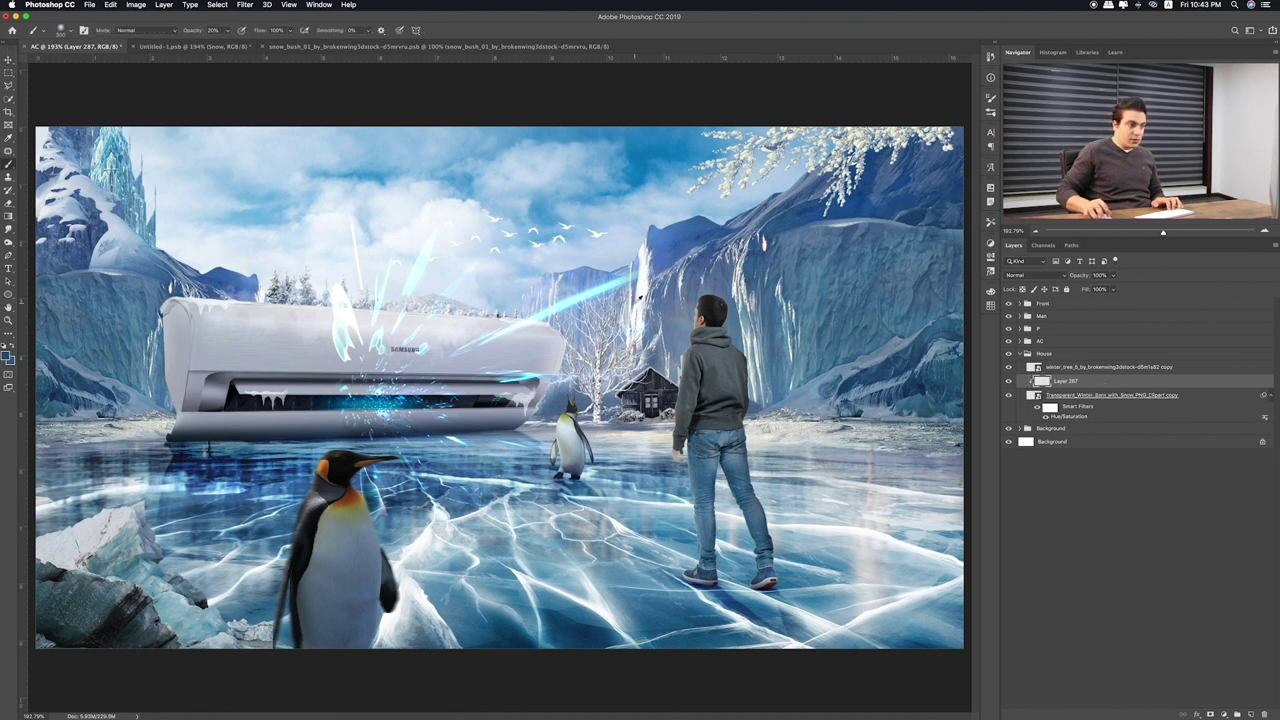
pyautogui.moveTo(630, 390)
pyautogui.mouseDown()
pyautogui.moveTo(665, 405)
pyautogui.moveTo(660, 415)
pyautogui.mouseUp()
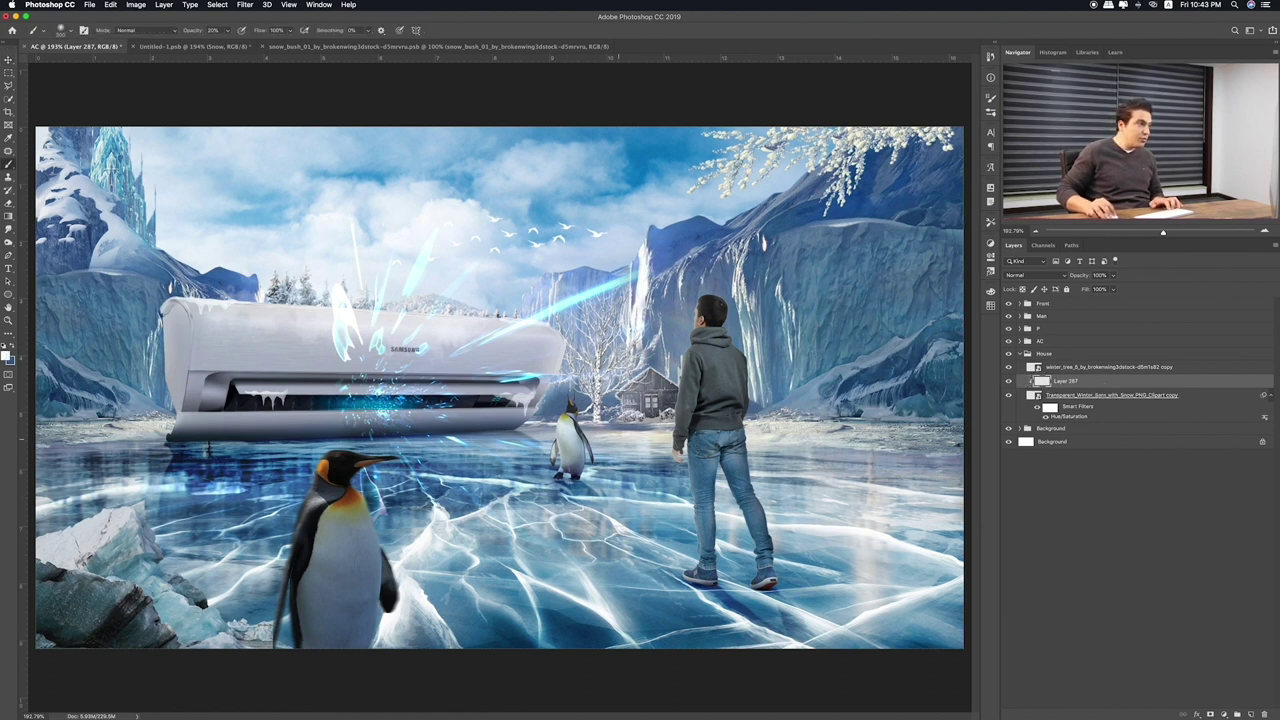
pyautogui.press('v')
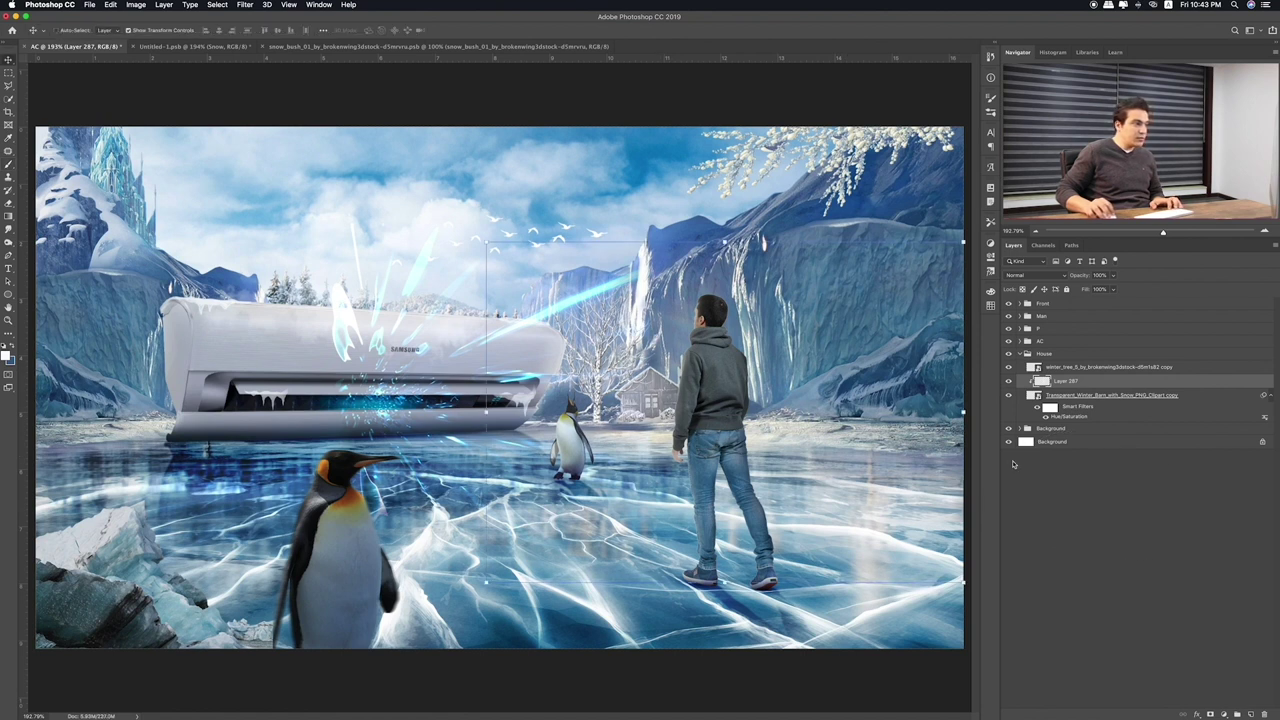
pyautogui.hotkey('shift', 'alt', 'm')
pyautogui.hotkey('shift', '+')
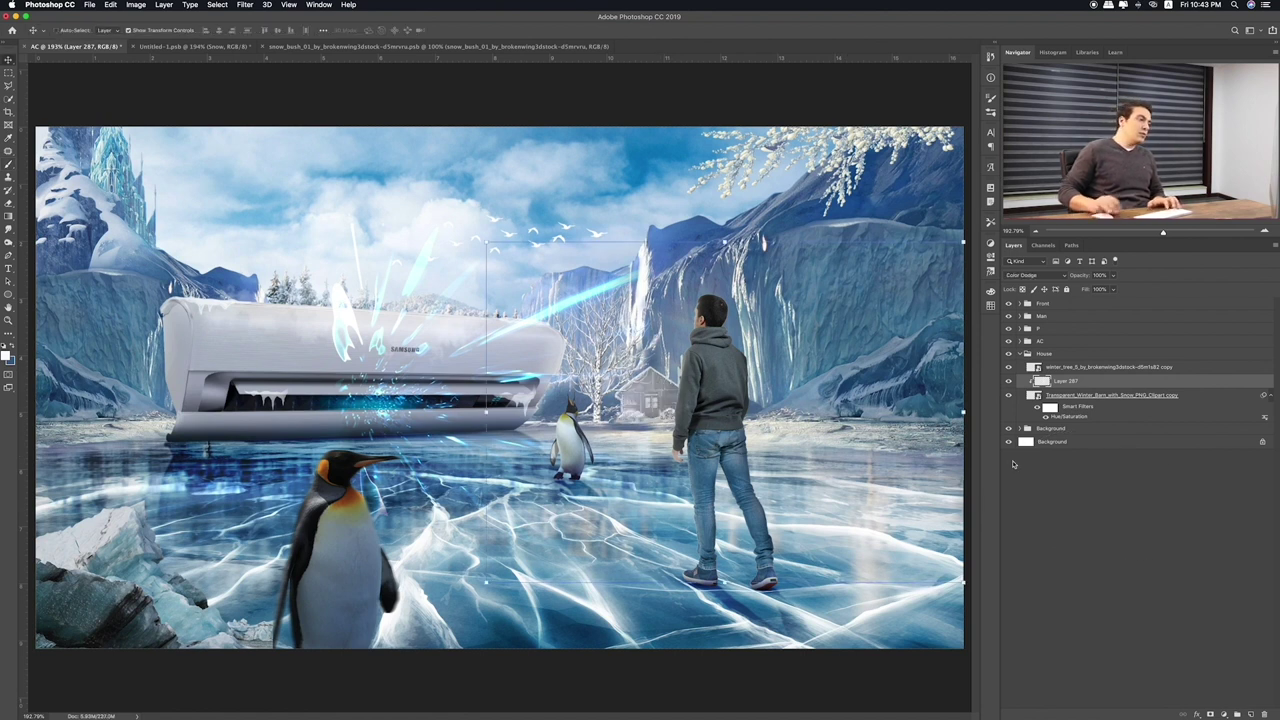
pyautogui.hotkey('shift', '+')
pyautogui.hotkey('shift', '+')
pyautogui.hotkey('shift', '+')
pyautogui.hotkey('shift', '+')
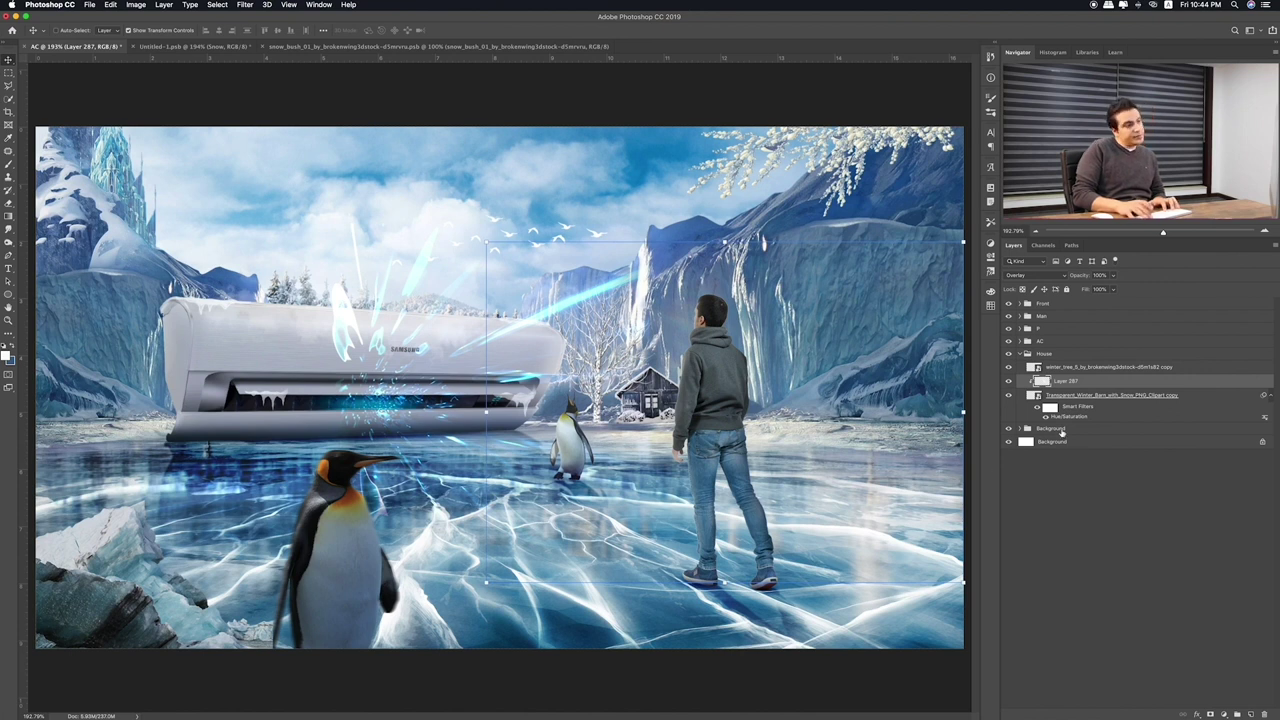
# Copy the snowy winter house image from the source folder and paste it into the scene
pyautogui.press('super+Tab')
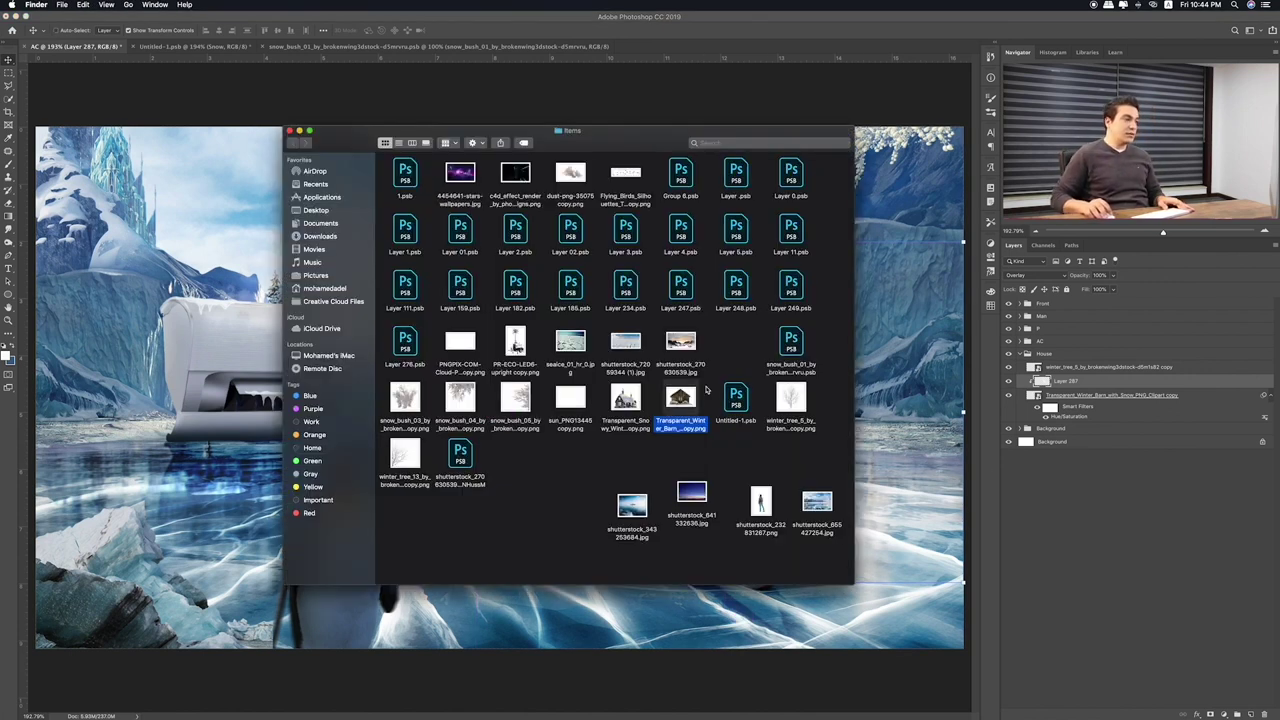
pyautogui.press('space')
pyautogui.press('space')
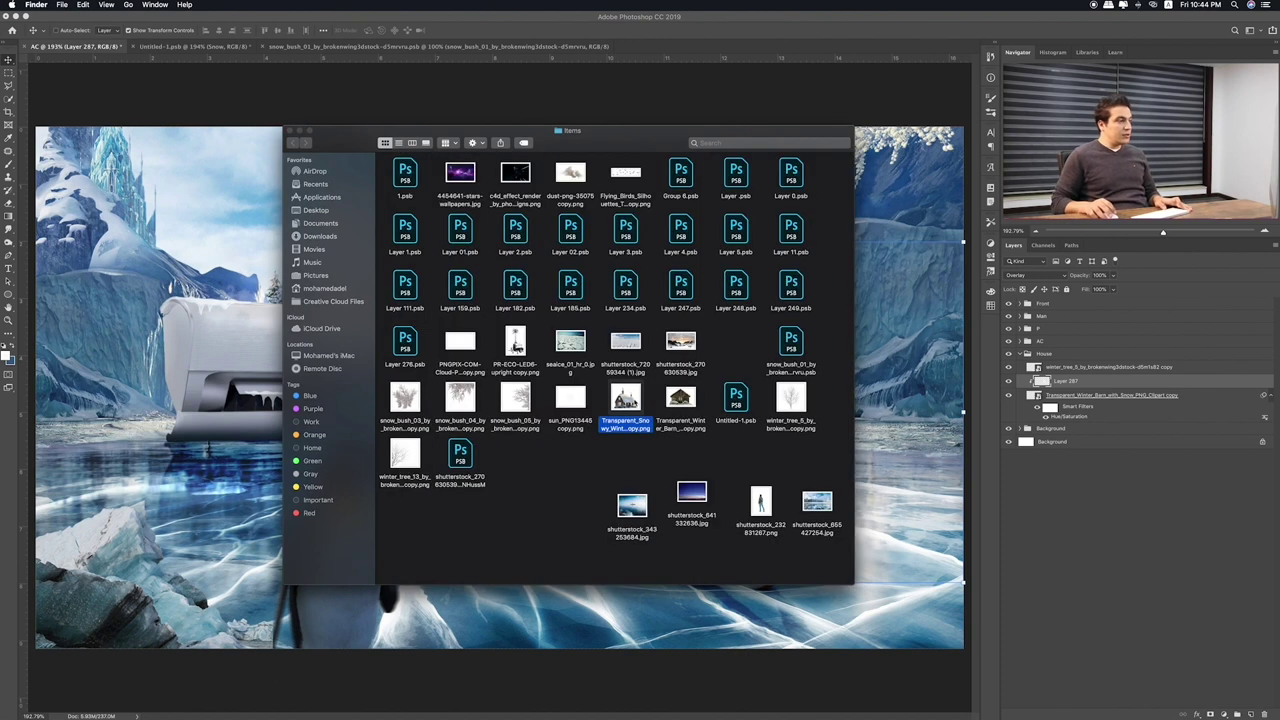
pyautogui.press('super+Tab')
pyautogui.press('super+v')
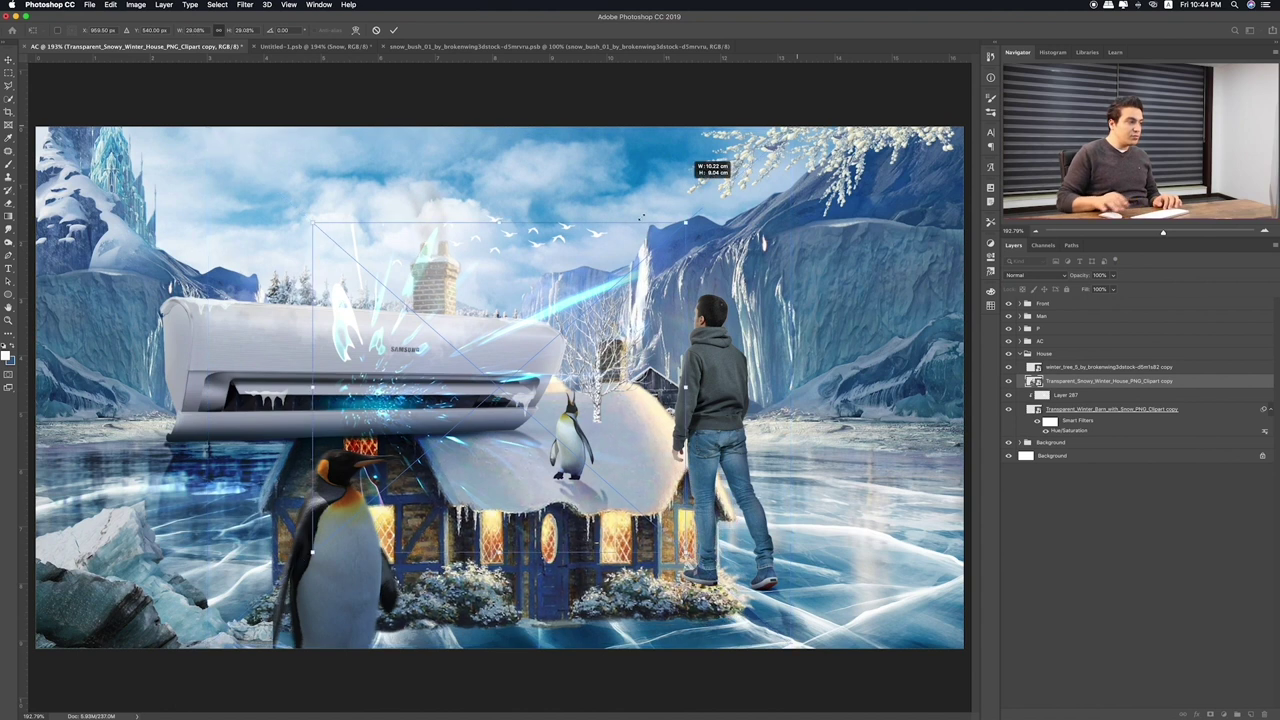
# Scale the pasted house to about 7% and place it at the far left edge of the ice
pyautogui.moveTo(763, 135); pyautogui.dragTo(594, 264)
pyautogui.moveTo(470, 400); pyautogui.dragTo(95, 365)
pyautogui.moveTo(264, 256); pyautogui.dragTo(227, 292)
pyautogui.moveTo(209, 356); pyautogui.dragTo(163, 360)
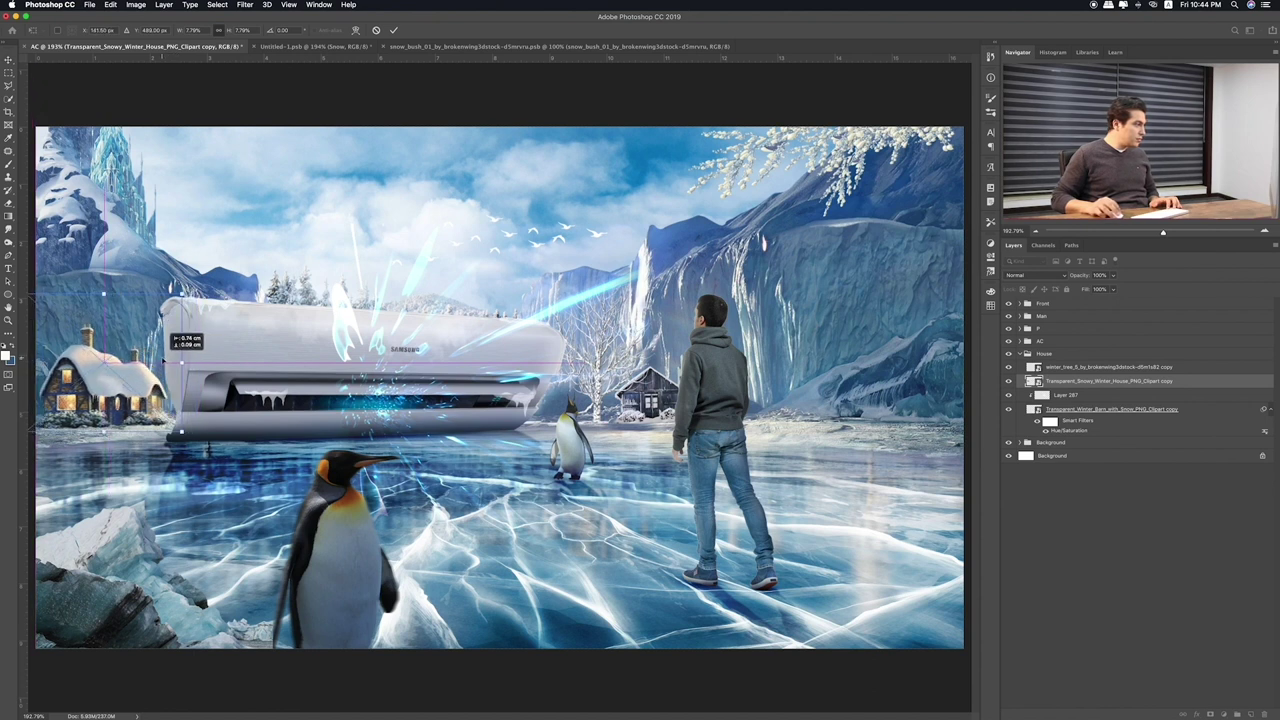
pyautogui.moveTo(178, 297); pyautogui.dragTo(180, 294)
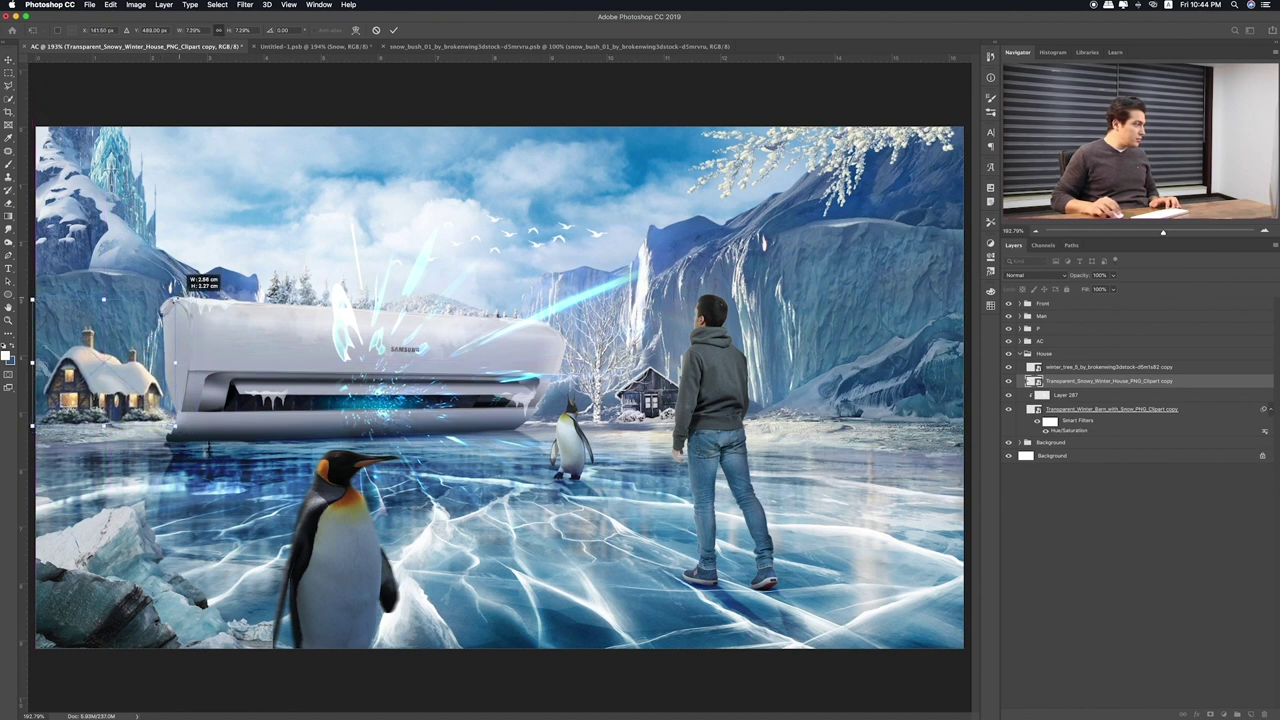
pyautogui.press('Return')
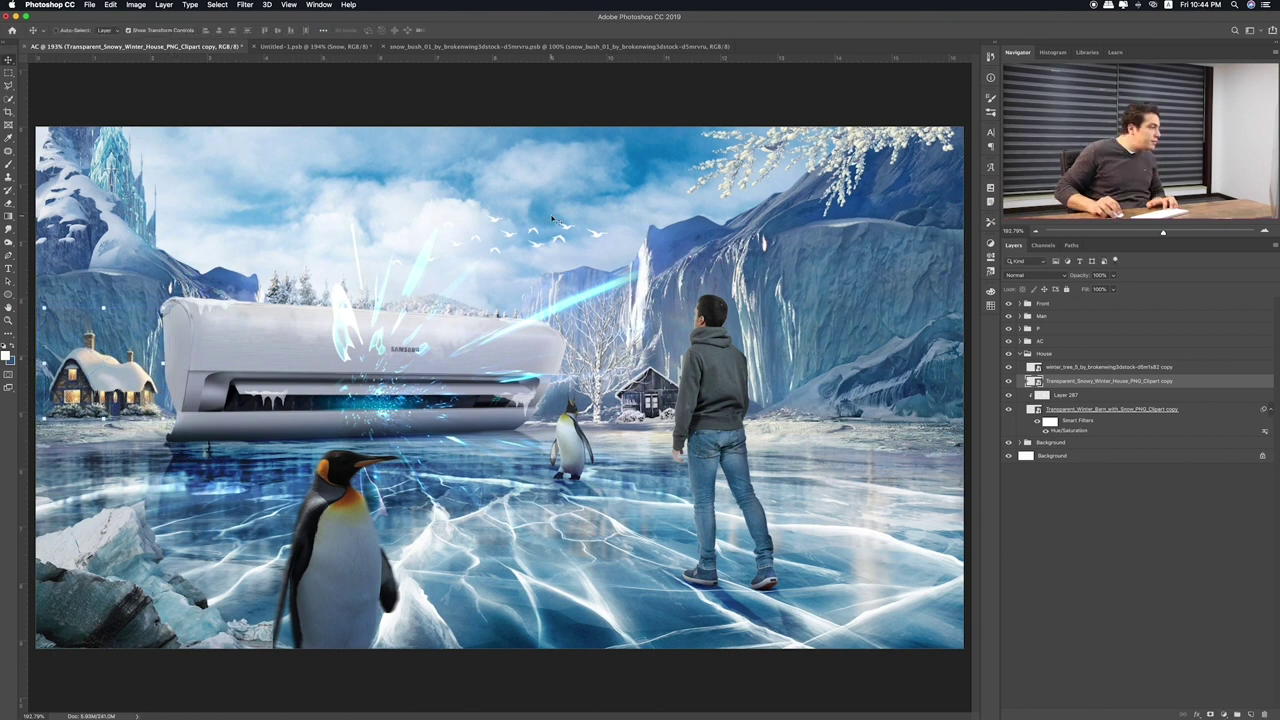
pyautogui.moveTo(136, 384); pyautogui.dragTo(142, 384)
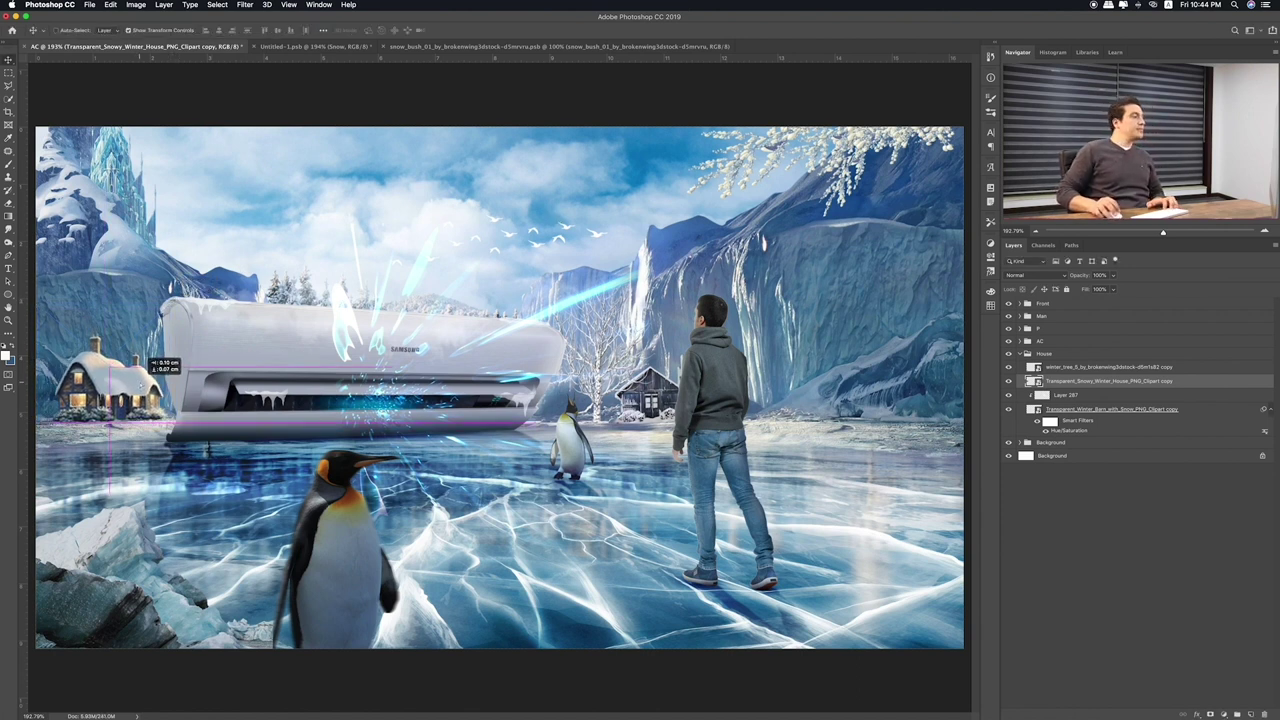
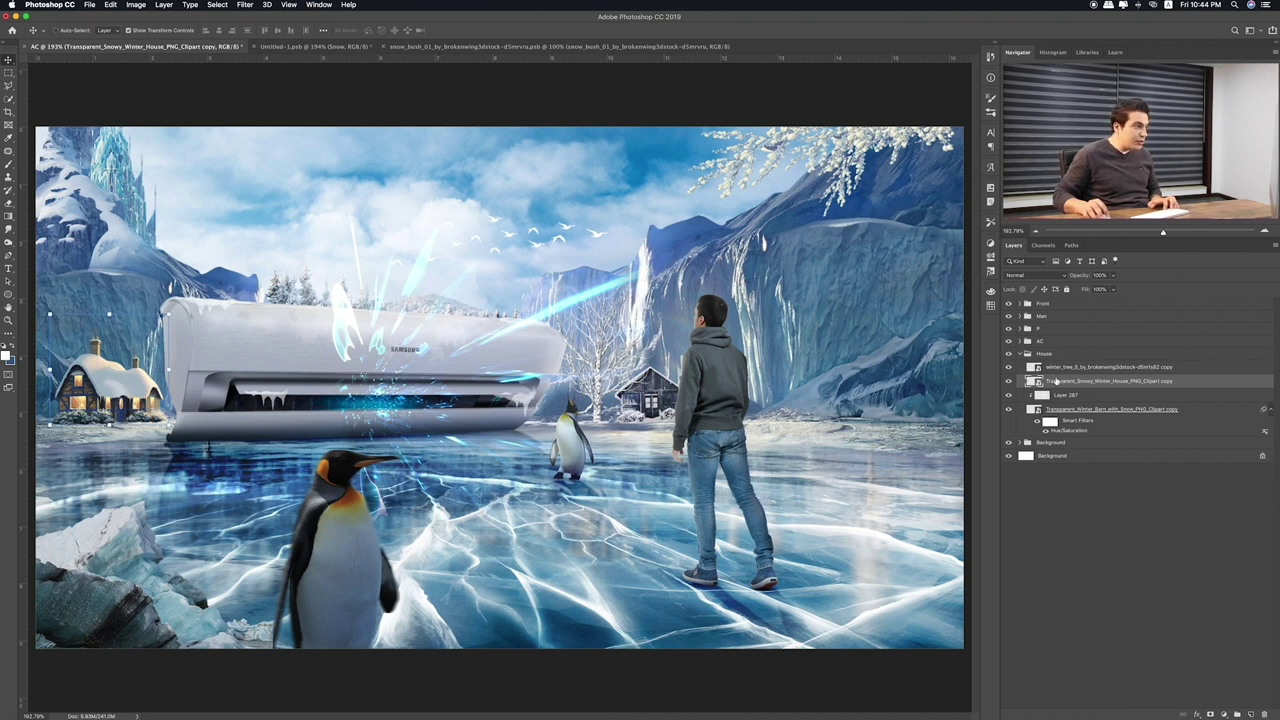
# Move the cottage layer above the tree and paint sampled blue over it on a new layer
pyautogui.moveTo(1056, 381); pyautogui.dragTo(1052, 363)
pyautogui.click(1009, 382)
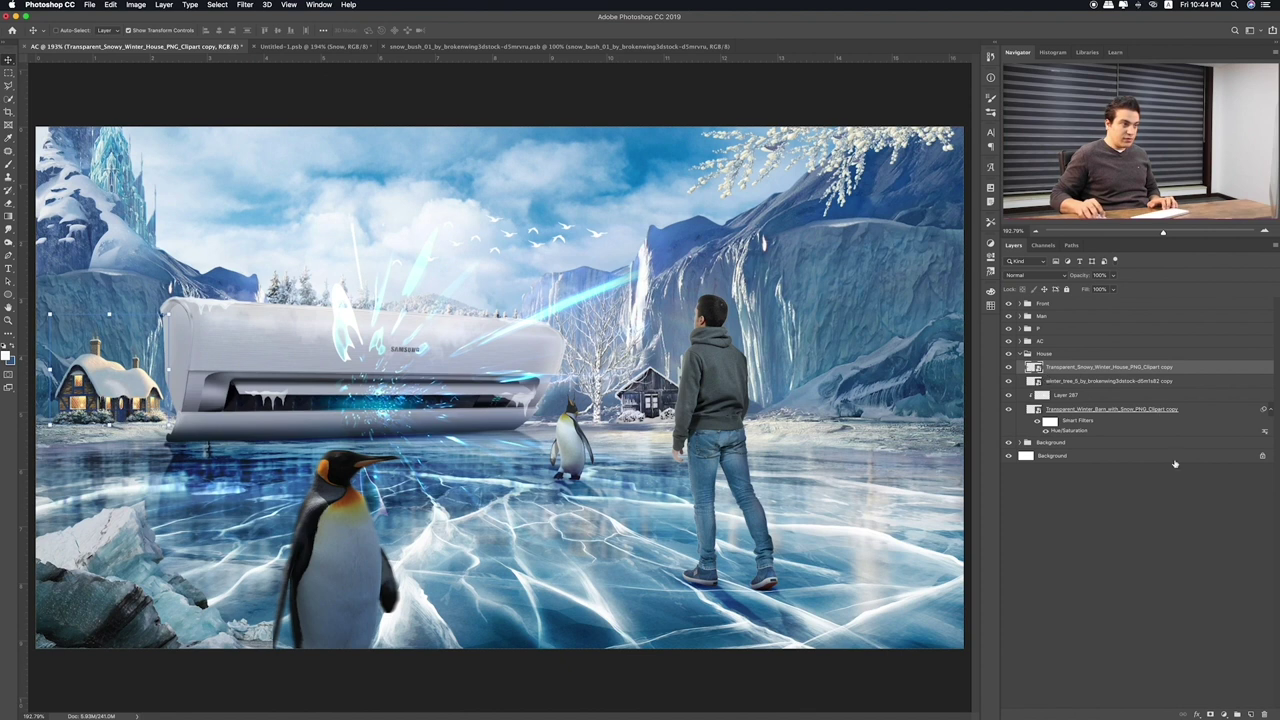
pyautogui.click(1250, 714)
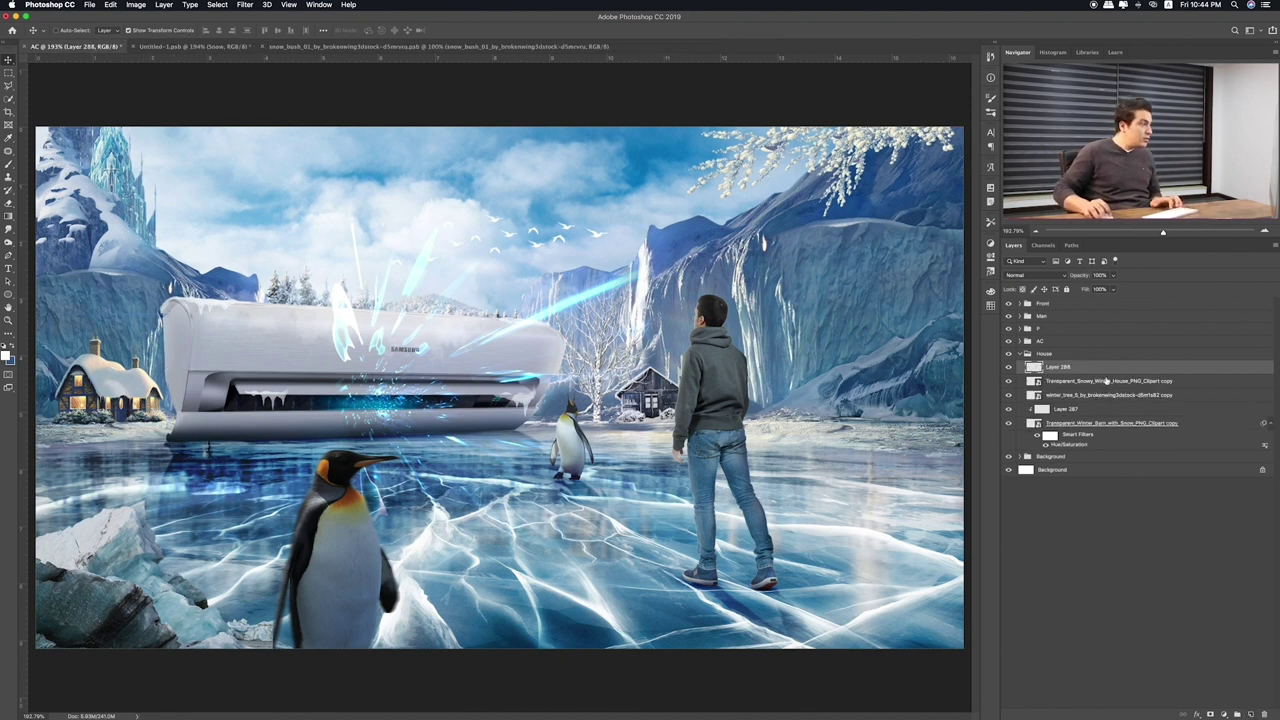
pyautogui.press('b')
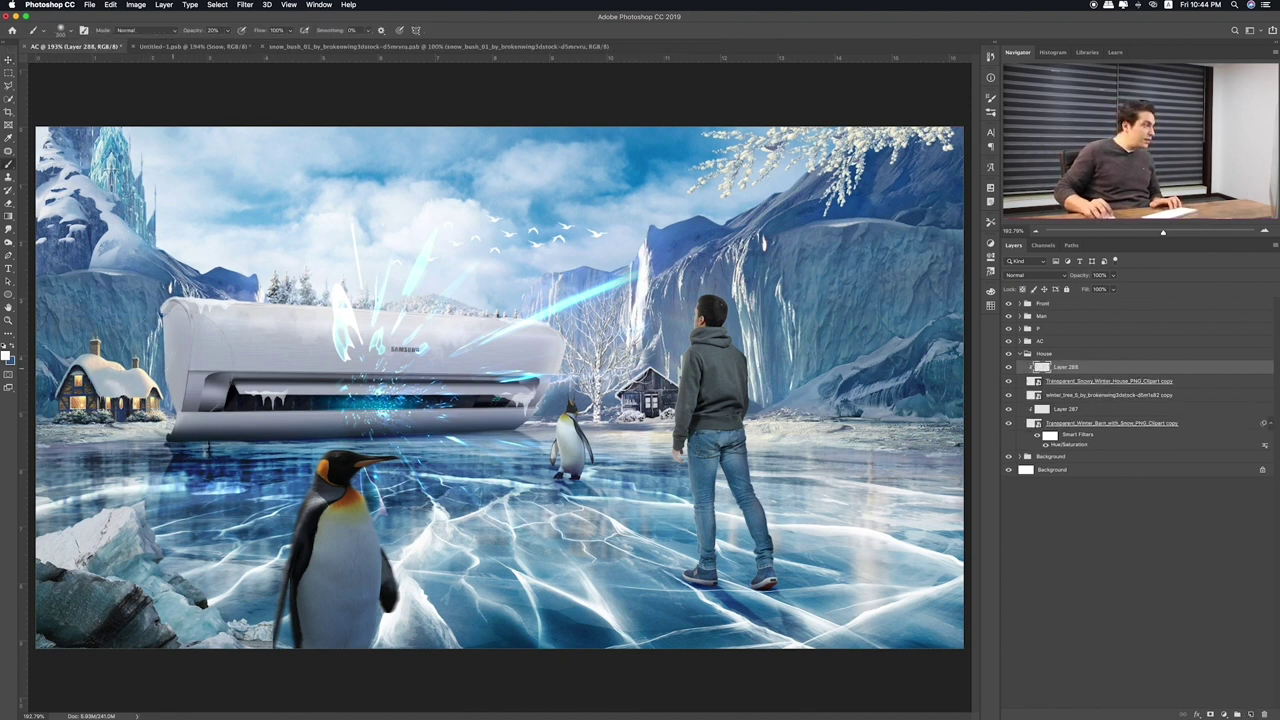
pyautogui.keyDown('alt'); pyautogui.click(112, 325); pyautogui.keyUp('alt')
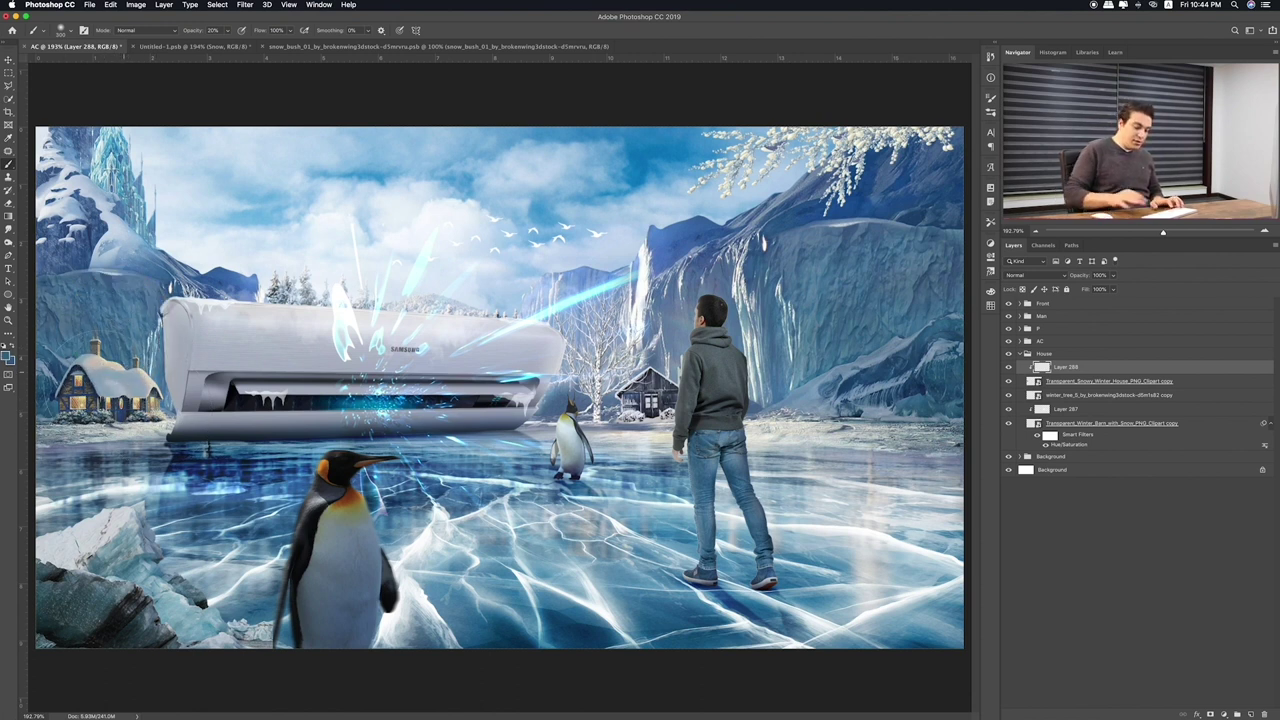
pyautogui.moveTo(85, 385); pyautogui.dragTo(140, 390)
# Set the blue paint layer to Soft Light and move the cottage with it toward the right
pyautogui.press('v')
pyautogui.hotkey('shift', '+')
pyautogui.hotkey('shift', '+')
pyautogui.hotkey('shift', '+')
pyautogui.hotkey('shift', '+')
pyautogui.hotkey('shift', '+')
pyautogui.hotkey('shift', '+')
pyautogui.hotkey('shift', '+')
pyautogui.hotkey('shift', '+')
pyautogui.hotkey('shift', '+')
pyautogui.hotkey('shift', '+')
pyautogui.hotkey('shift', '+')
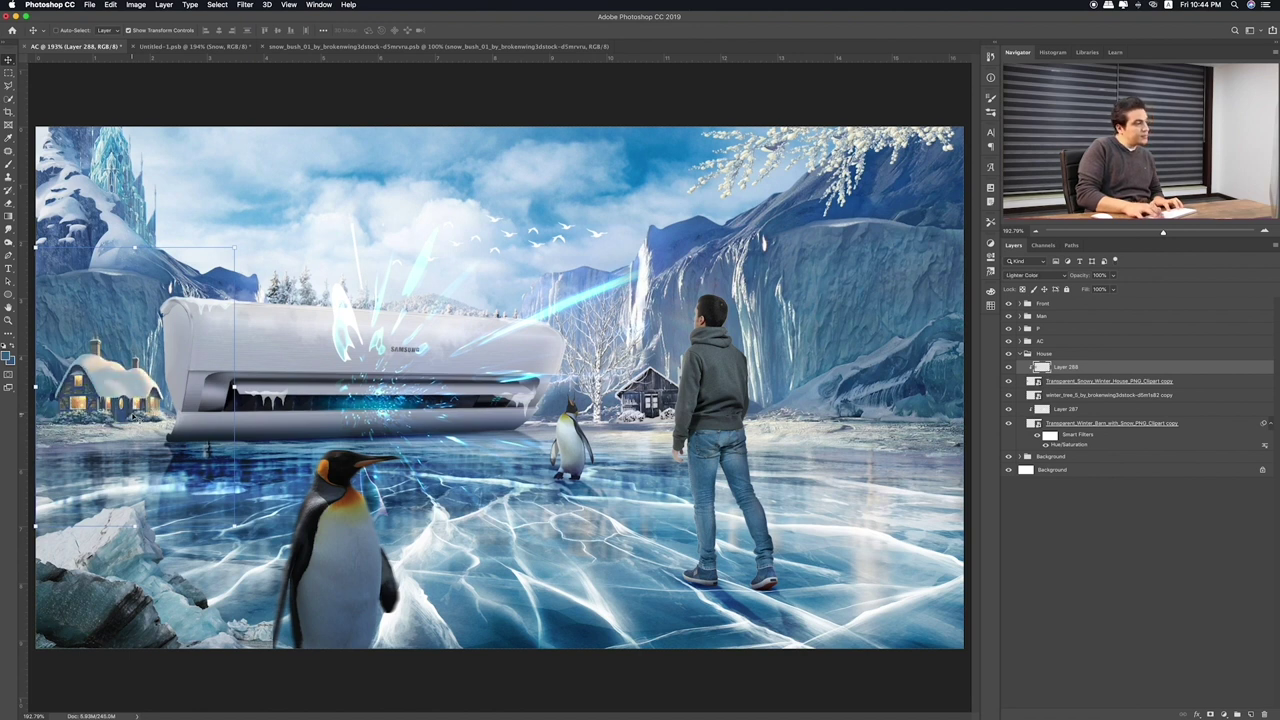
pyautogui.hotkey('shift', '+')
pyautogui.hotkey('shift', '+')
pyautogui.hotkey('shift', '+')
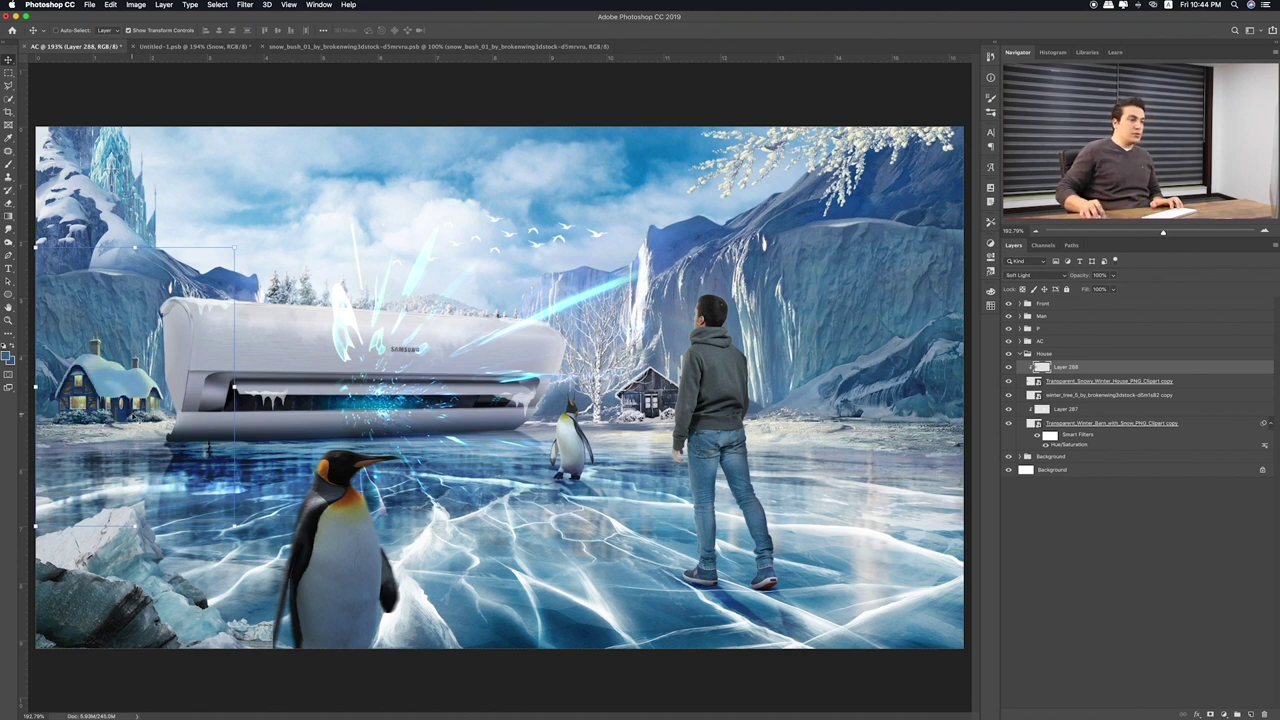
pyautogui.hotkey('shift', '+')
pyautogui.click(1009, 366)
pyautogui.click(1010, 366)
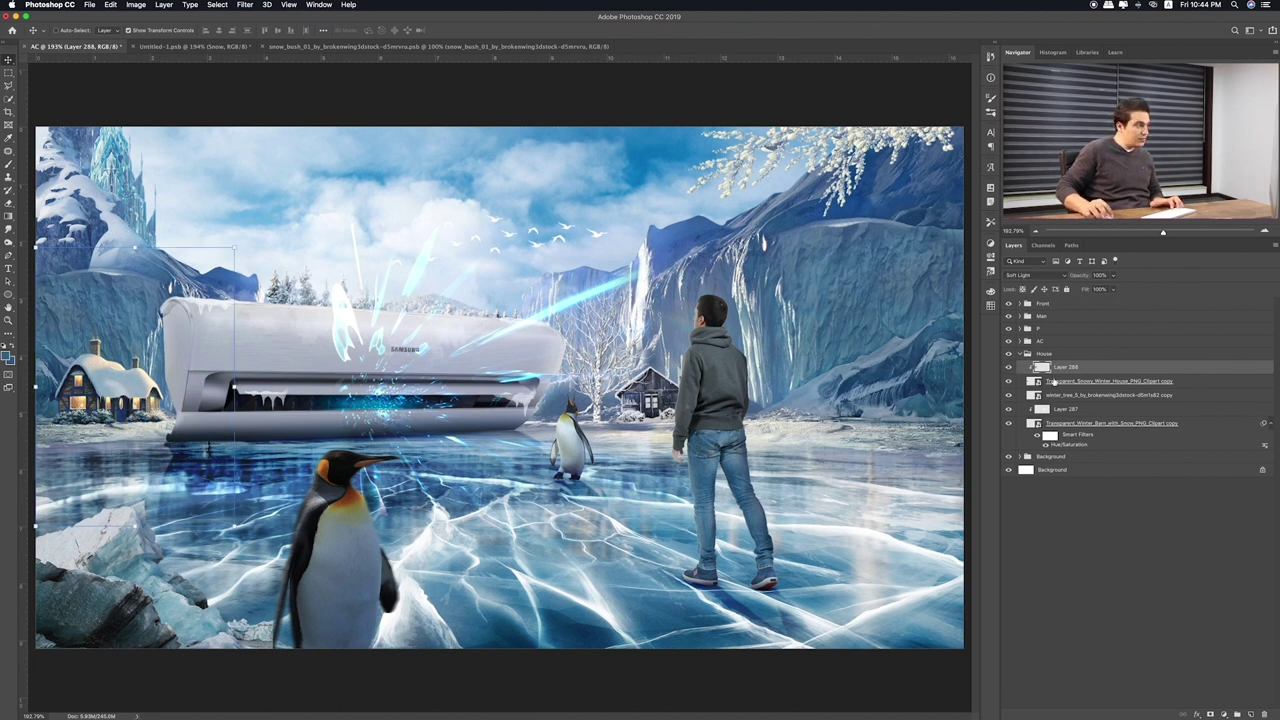
pyautogui.keyDown('shift'); pyautogui.click(1080, 384); pyautogui.keyUp('shift')
pyautogui.moveTo(253, 412)
pyautogui.mouseDown()
pyautogui.moveTo(838, 398)
pyautogui.moveTo(828, 392)
pyautogui.mouseUp()
# Select the cottage layer and flip the cottage horizontally
pyautogui.rightClick(831, 386)
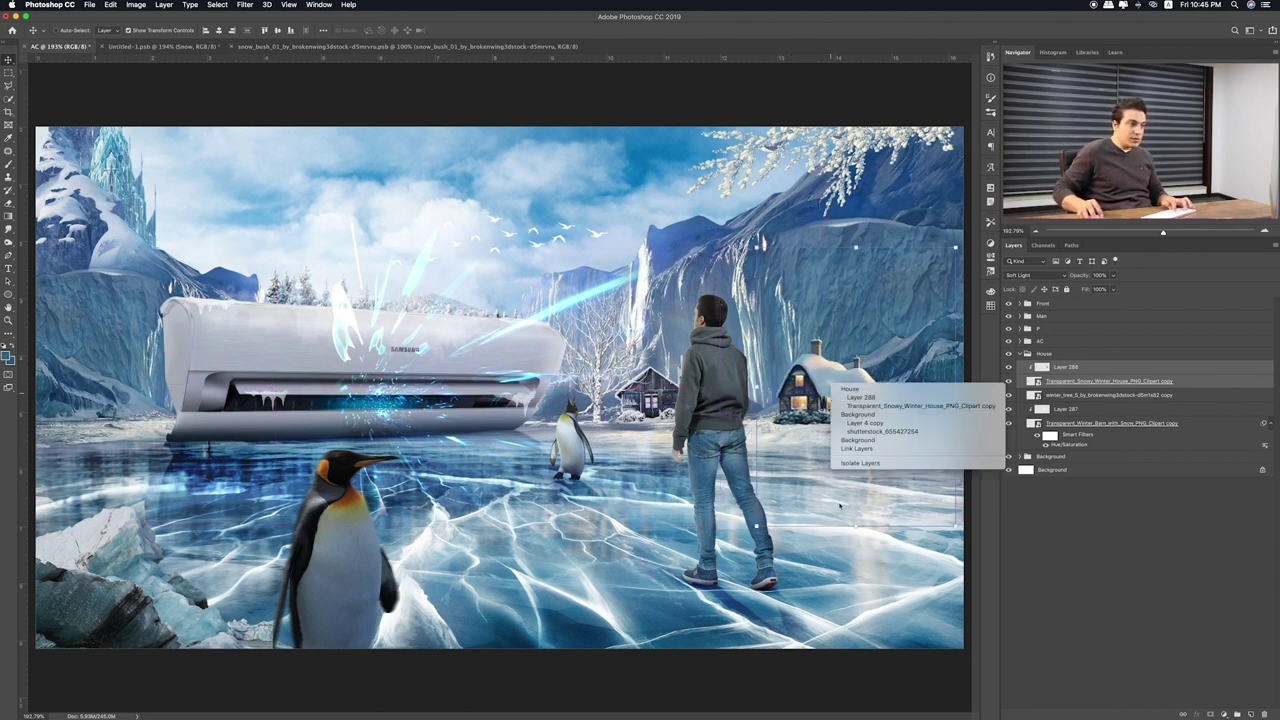
pyautogui.click(920, 405)
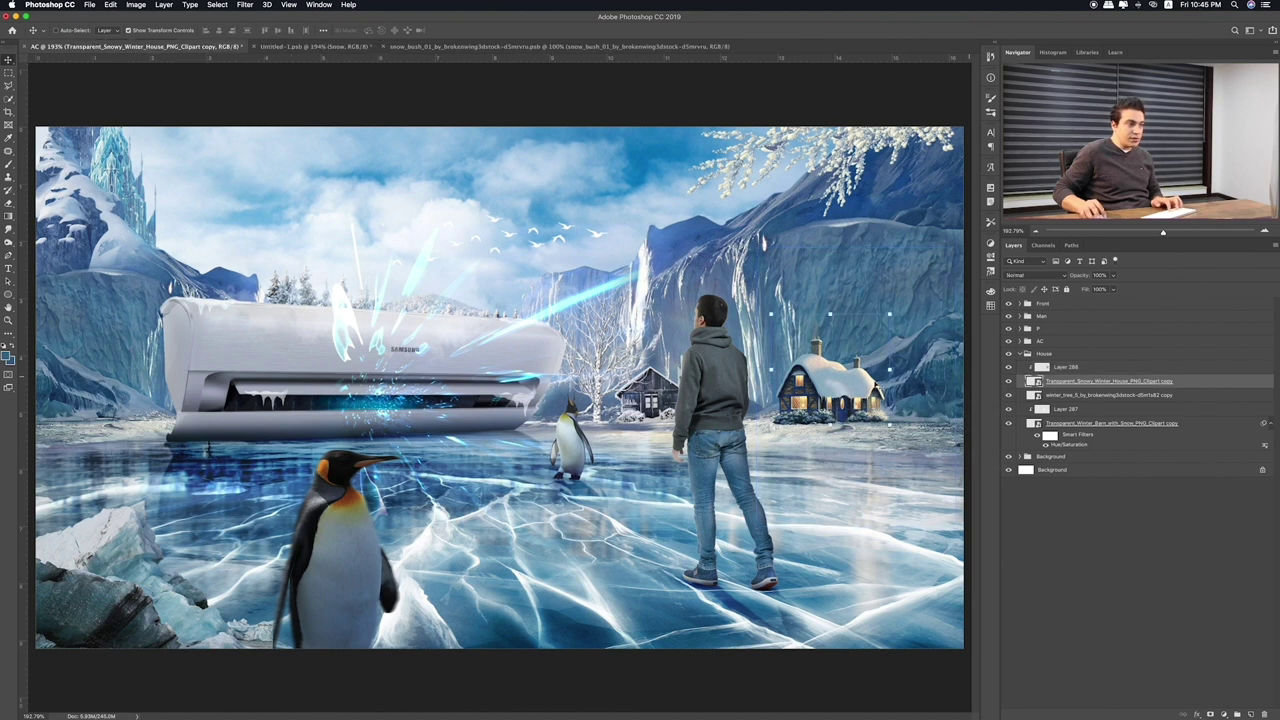
pyautogui.rightClick(853, 383)
pyautogui.press('Escape')
pyautogui.hotkey('ctrl', 't')
pyautogui.rightClick(847, 377)
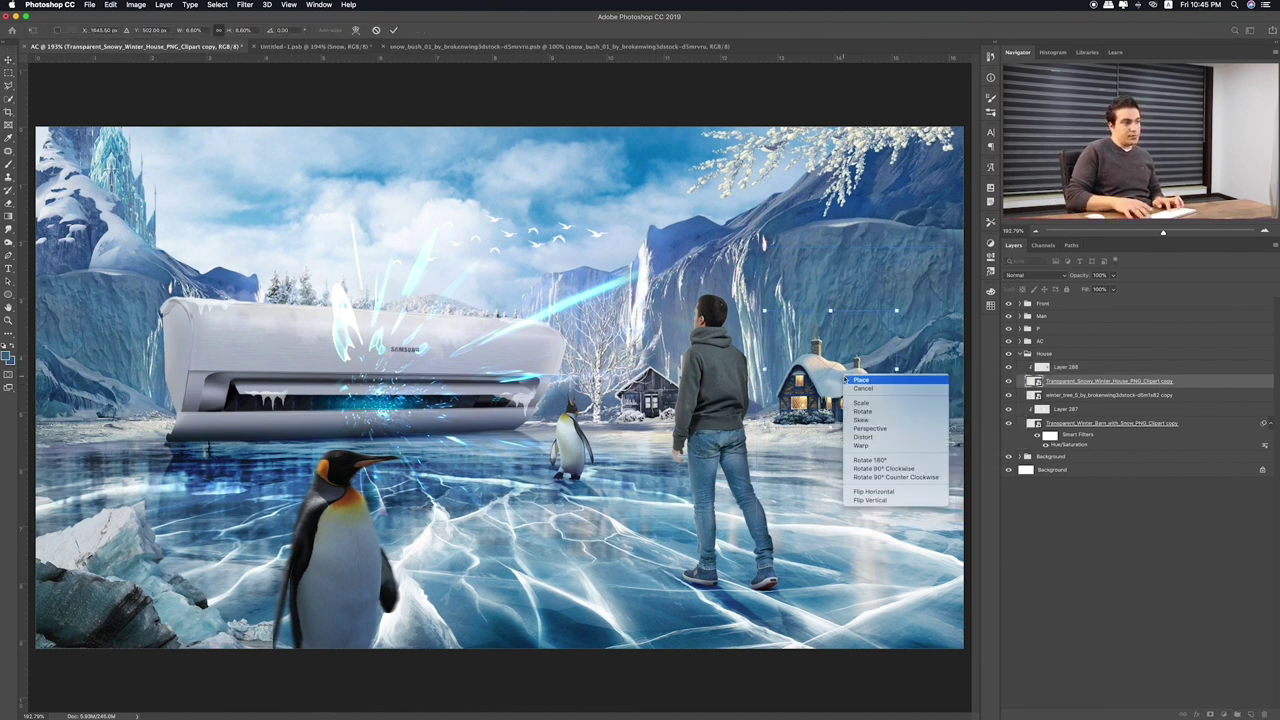
pyautogui.click(873, 491)
pyautogui.press('Return')
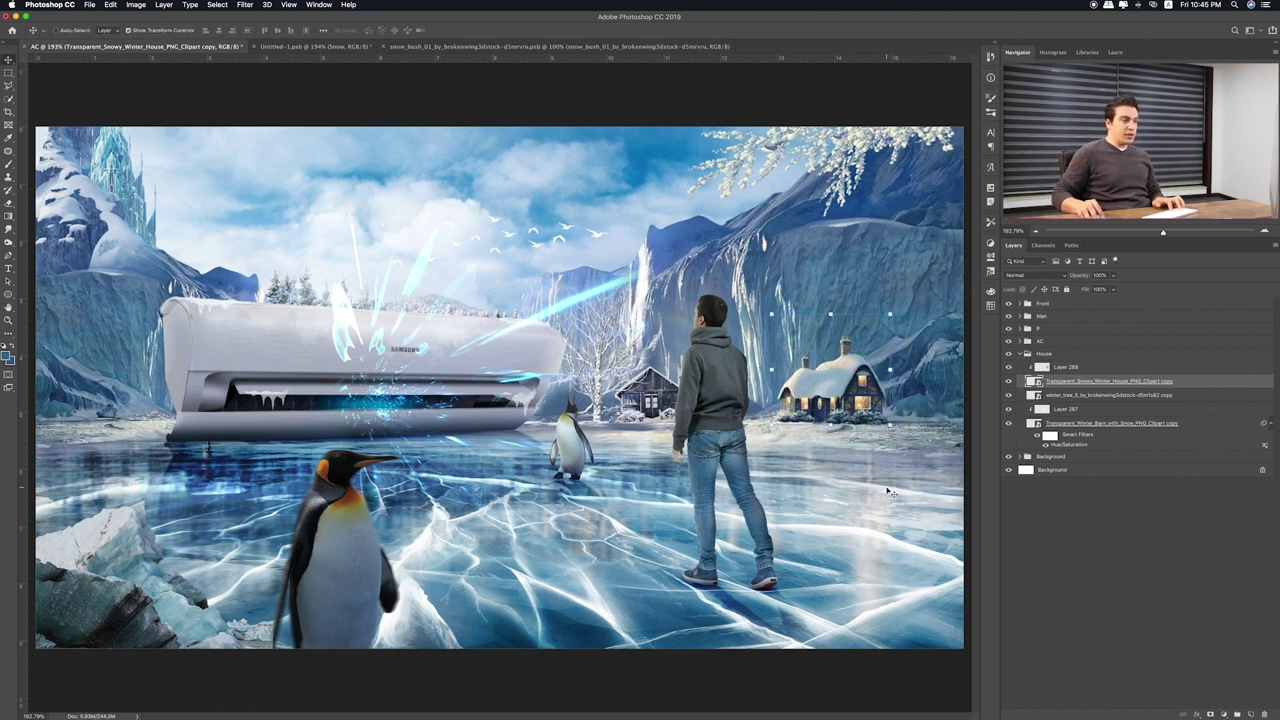
# Move the cottage onto the right shore, tilted about -0.8° and scaled to about 108%
pyautogui.click(1075, 380)
pyautogui.moveTo(874, 362); pyautogui.dragTo(918, 370)
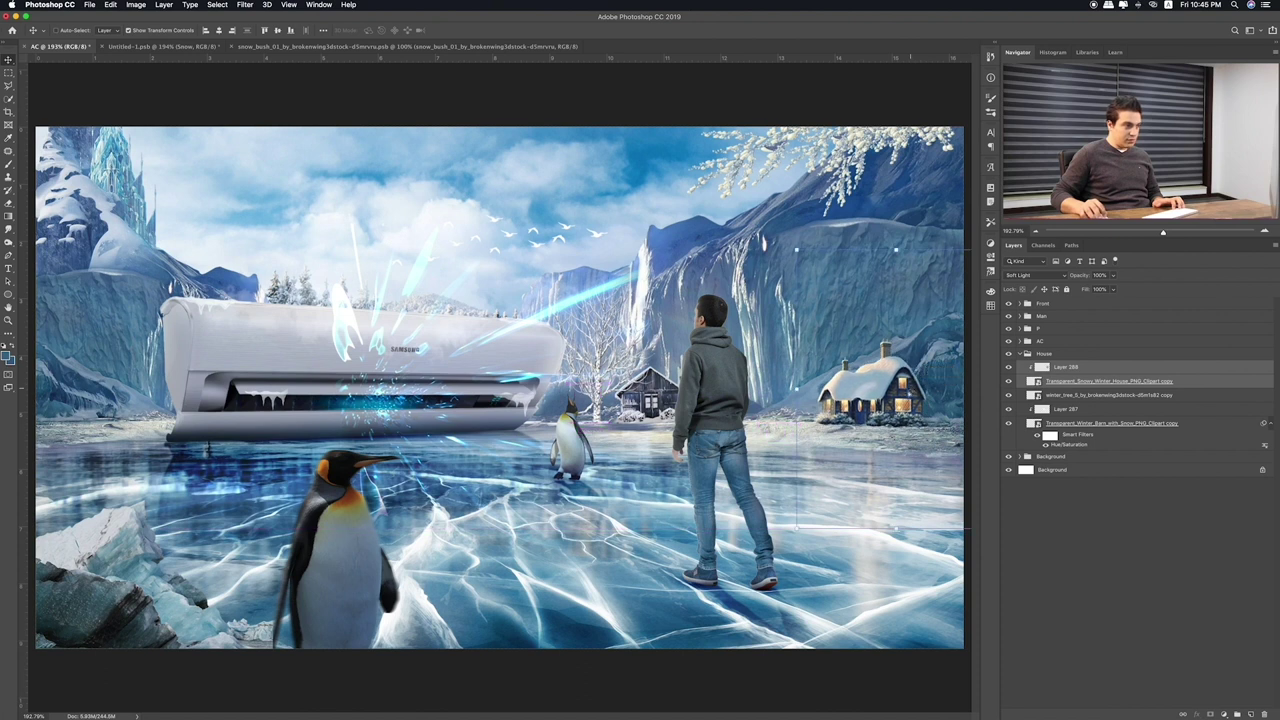
pyautogui.moveTo(788, 524); pyautogui.dragTo(797, 518)
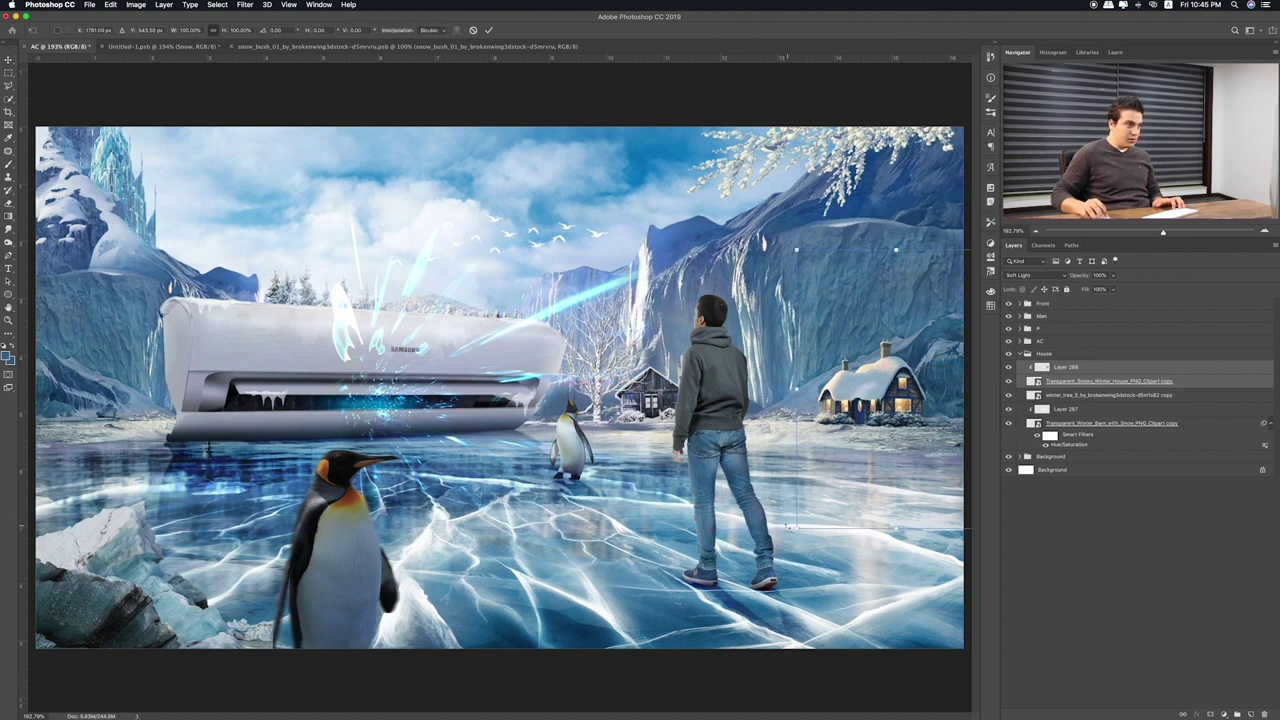
pyautogui.moveTo(797, 250); pyautogui.dragTo(777, 228)
pyautogui.press('Return')
pyautogui.moveTo(846, 317); pyautogui.dragTo(853, 323)
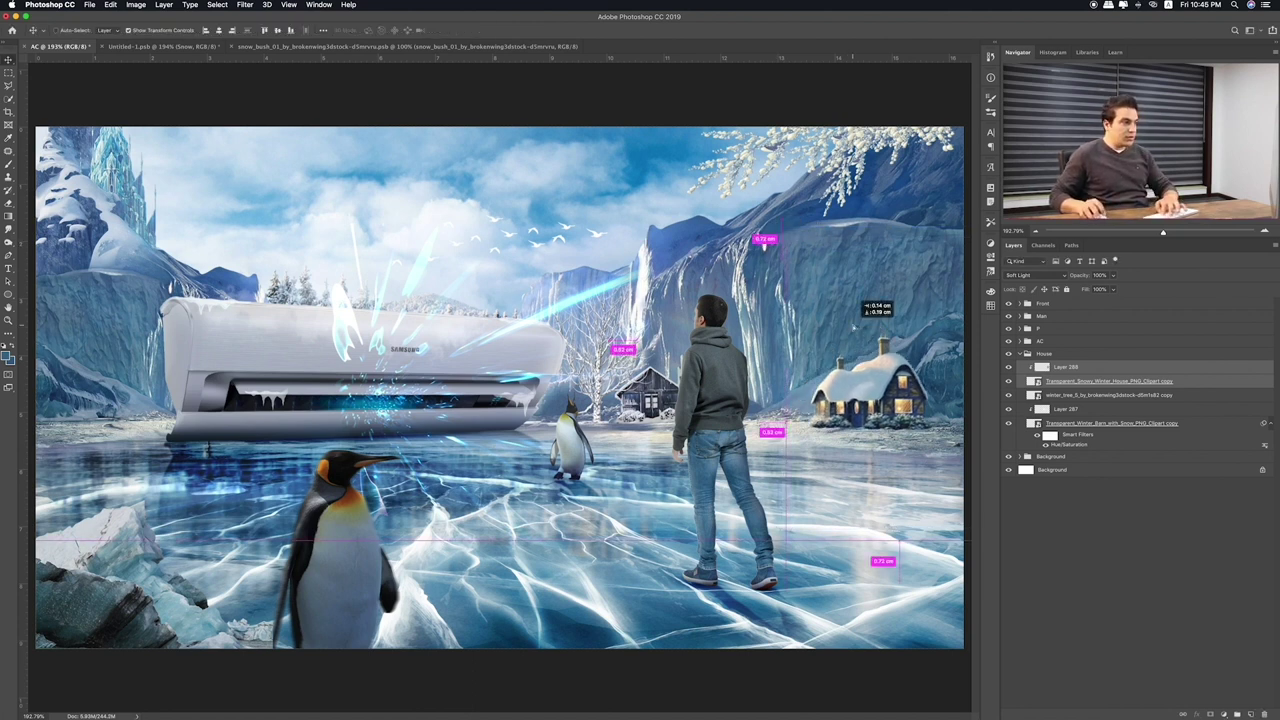
pyautogui.scroll(3, 853, 323)
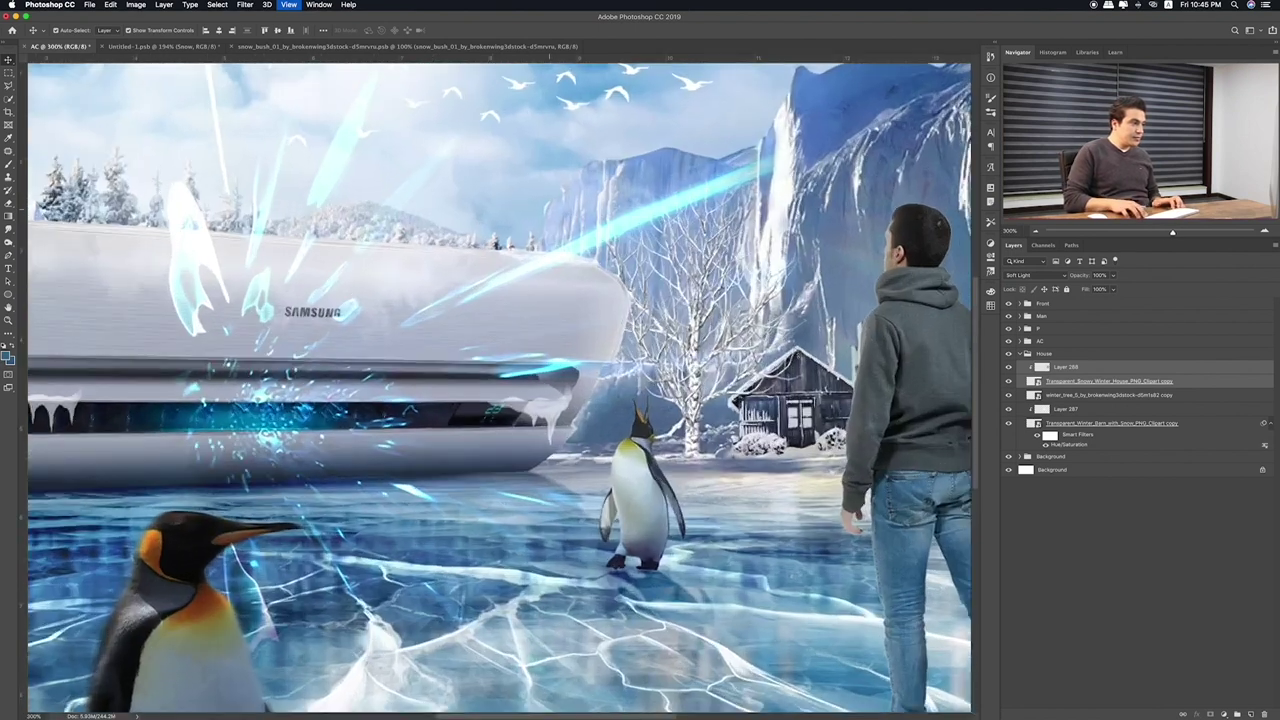
# Show rulers, bring the penguin and barn into view, and select Layer 287
pyautogui.hotkey('ctrl', 'r')
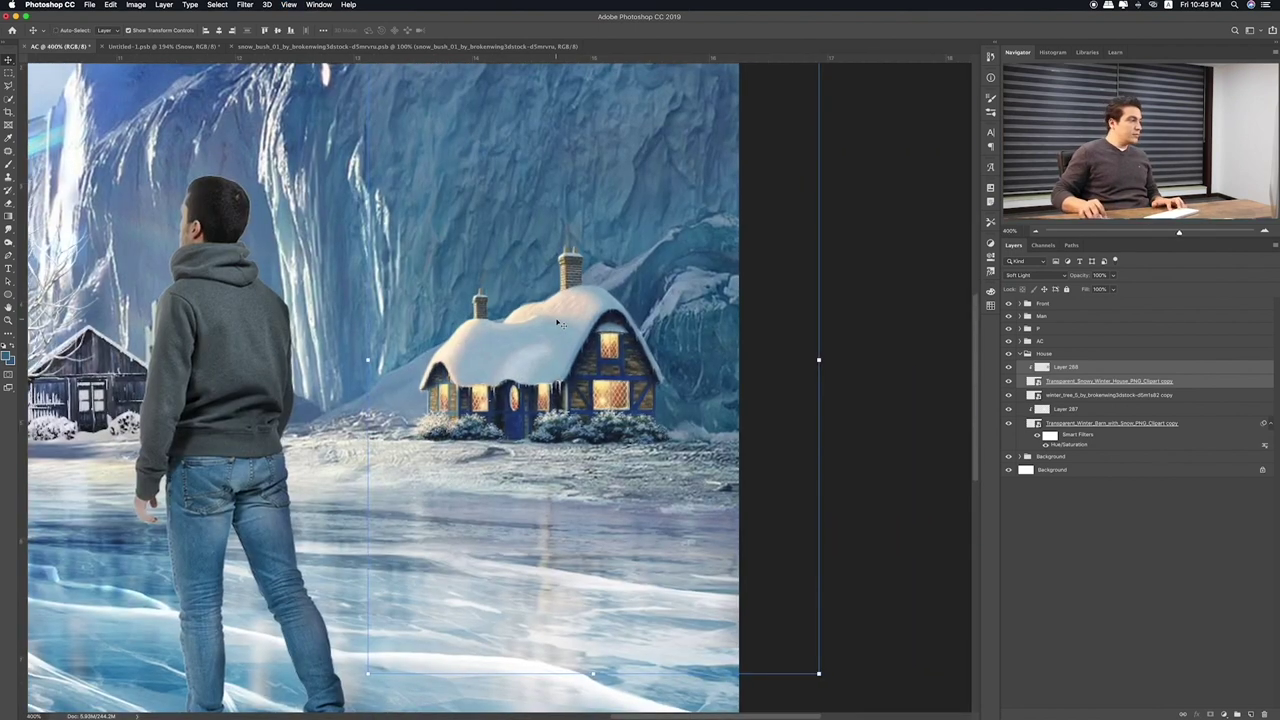
pyautogui.moveTo(295, 363); pyautogui.dragTo(505, 363)
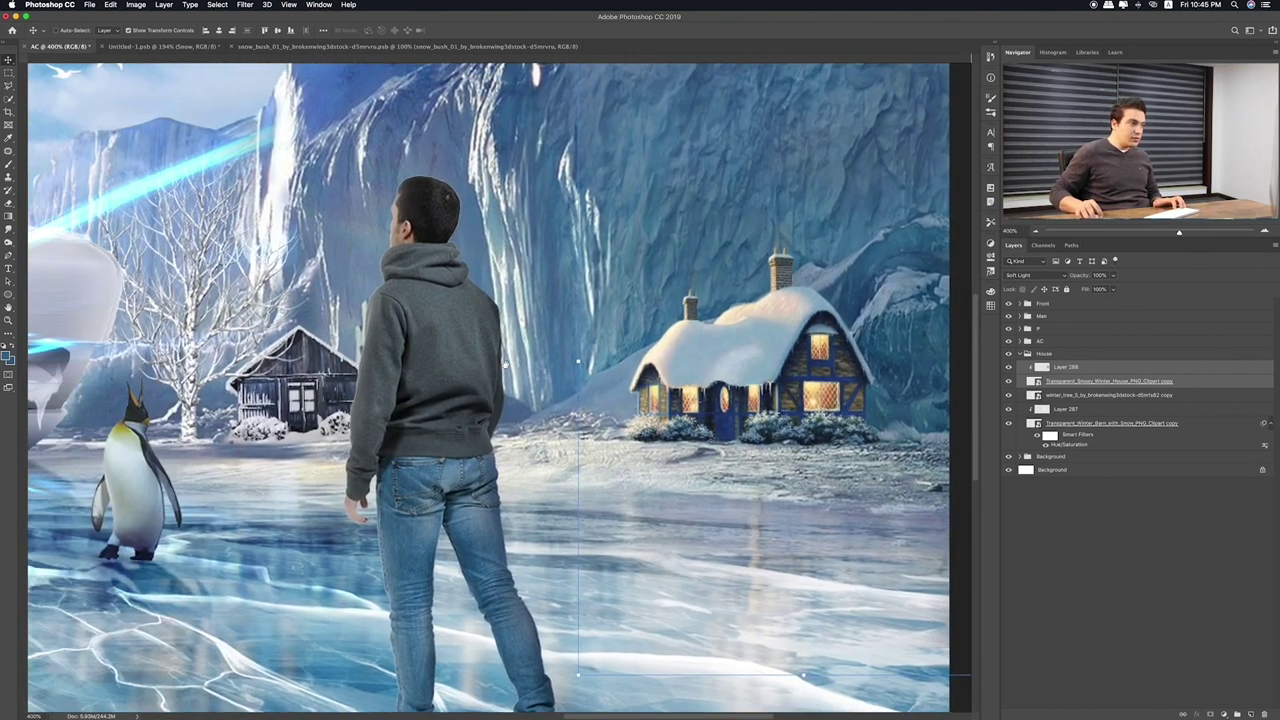
pyautogui.click(1068, 396)
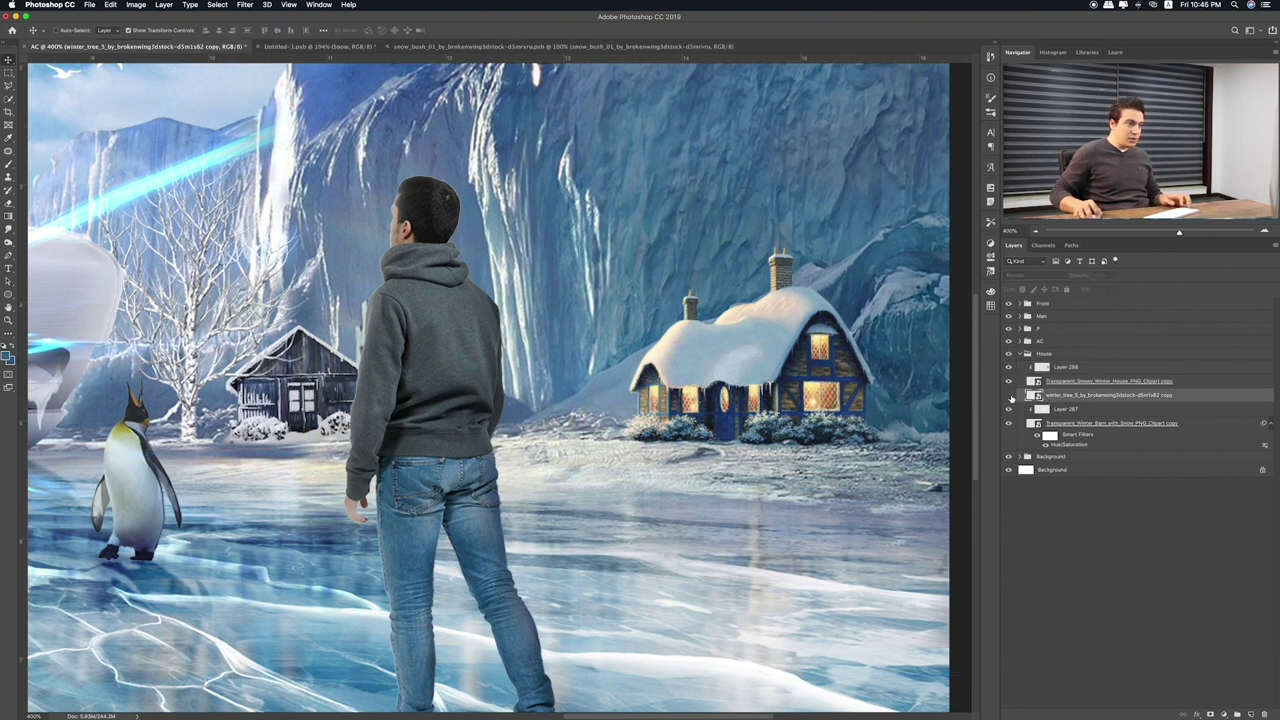
pyautogui.click(1066, 410)
pyautogui.hotkey('ctrl', 't')
# Shrink Layer 287 over the barn to about 90% and nudge it into place with arrow keys
pyautogui.hotkey('ctrl', '0')
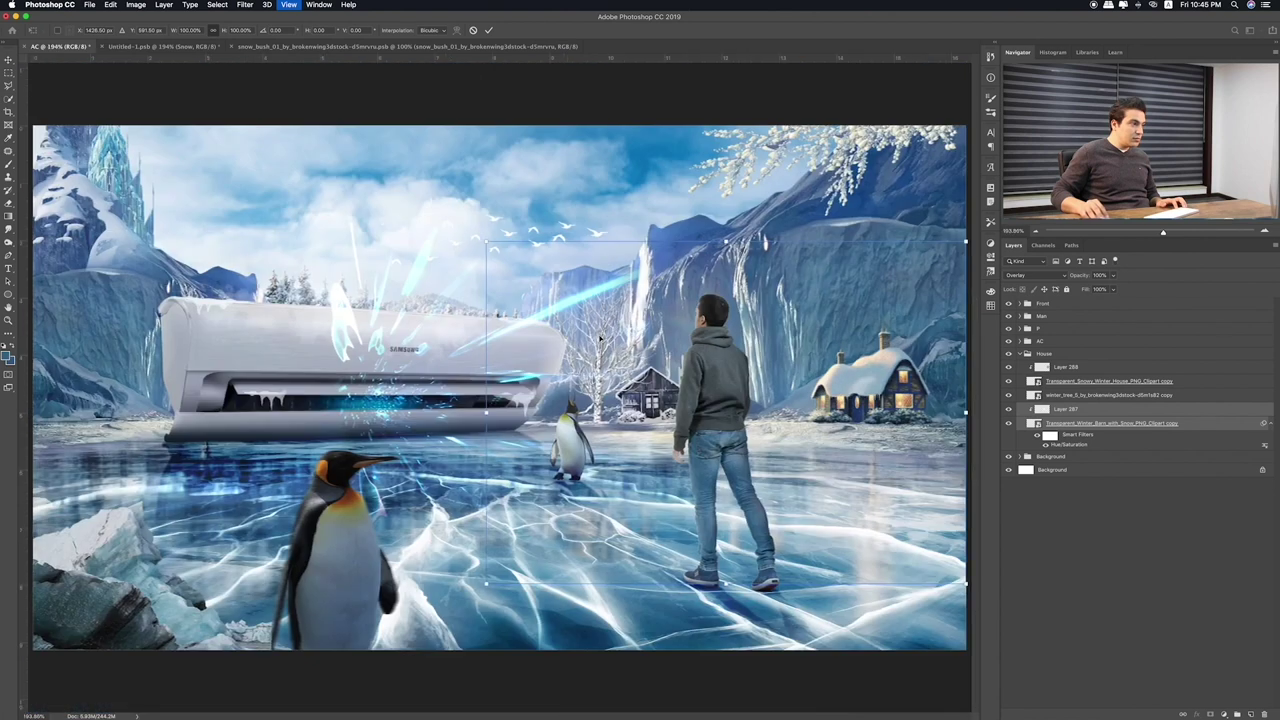
pyautogui.moveTo(489, 252); pyautogui.dragTo(504, 263)
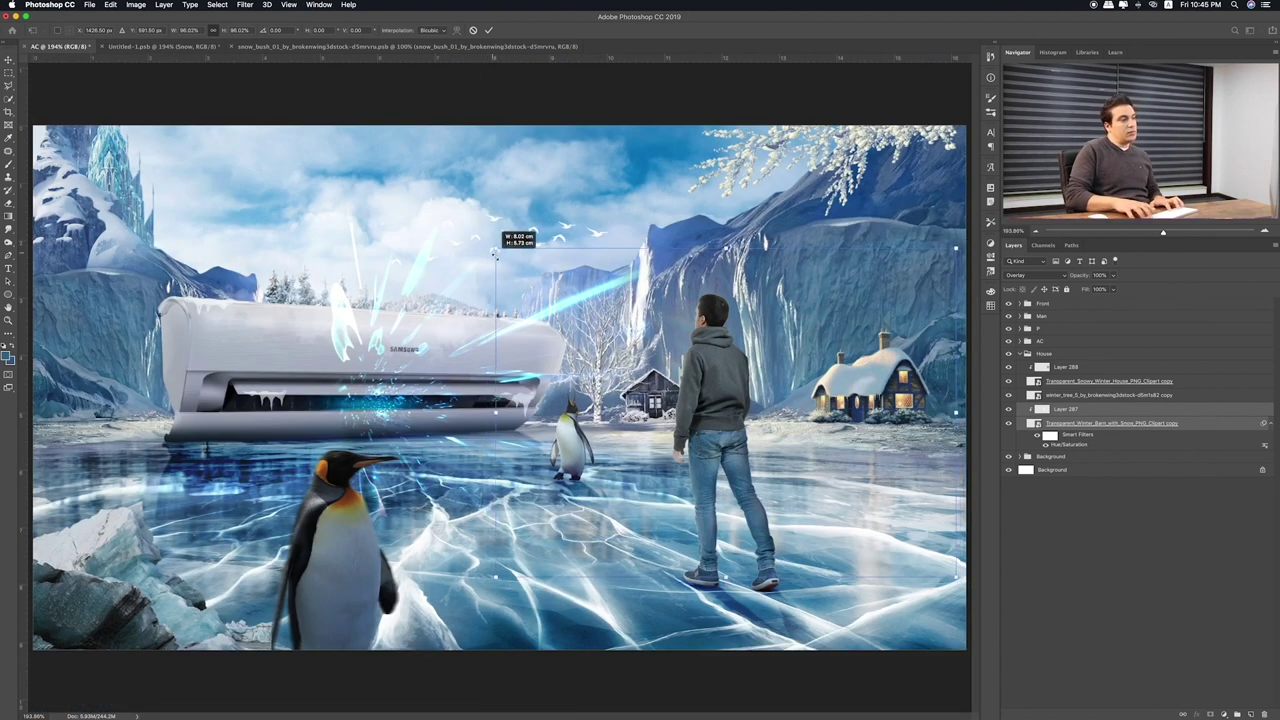
pyautogui.press('Return')
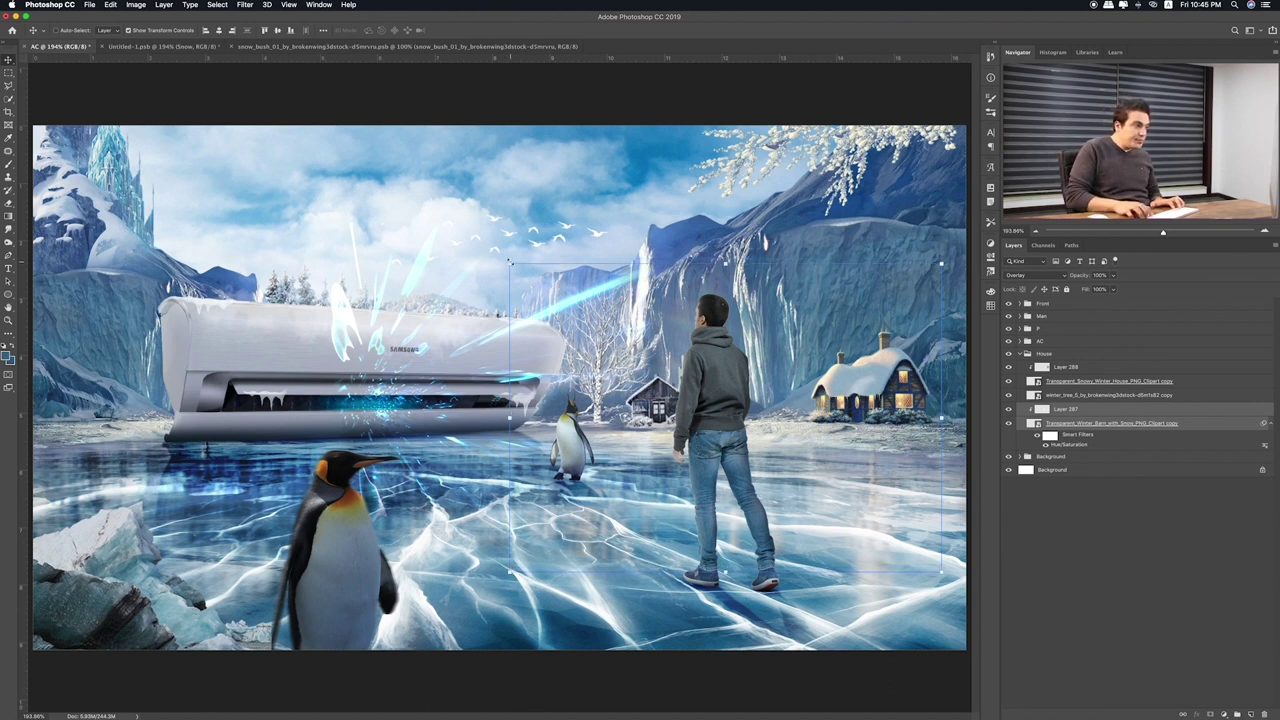
pyautogui.press('Right')
pyautogui.press('Right')
pyautogui.press('Right')
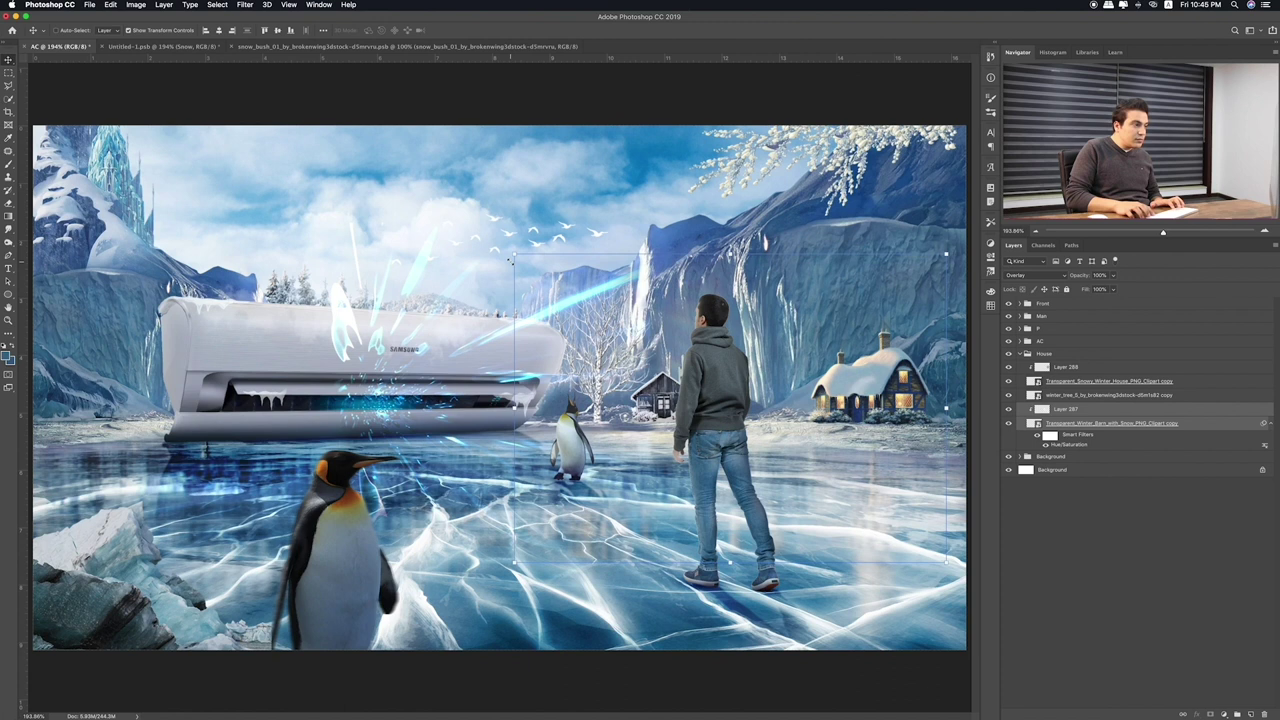
pyautogui.press('Right')
pyautogui.press('Right')
pyautogui.press('Right')
pyautogui.press('Down')
pyautogui.press('Down')
pyautogui.press('Down')
pyautogui.press('Down')
pyautogui.press('Down')
pyautogui.press('Down')
pyautogui.press('Up')
pyautogui.press('Up')
pyautogui.press('Left')
pyautogui.press('Left')
pyautogui.press('Left')
pyautogui.press('Up')
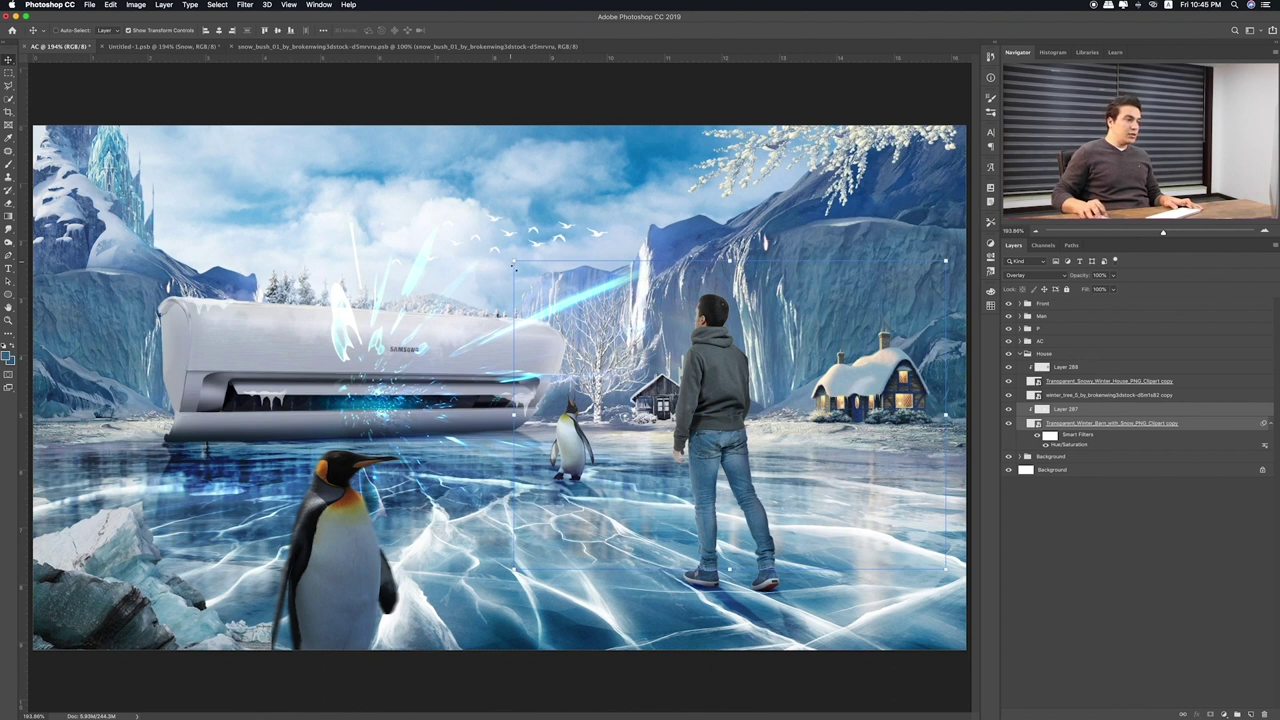
pyautogui.press('m')
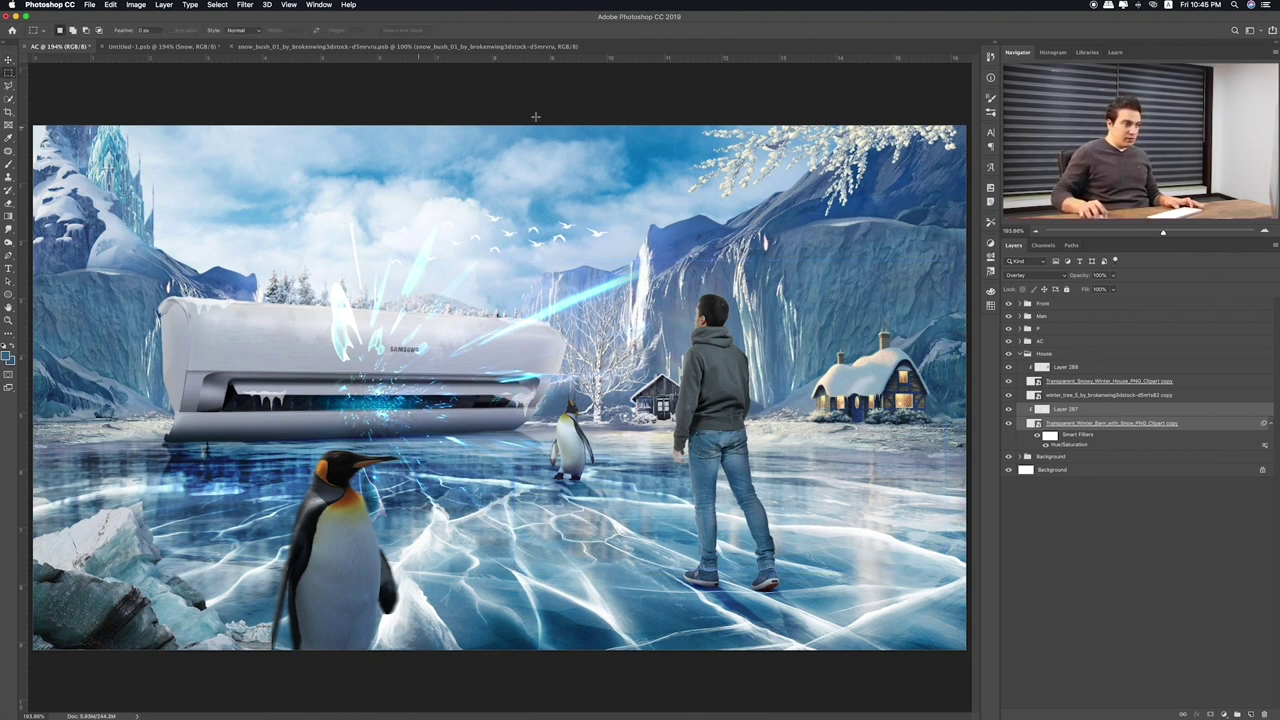
# Add a new layer above the cottage and set its blend mode to Exclusion
pyautogui.press('super+Tab')
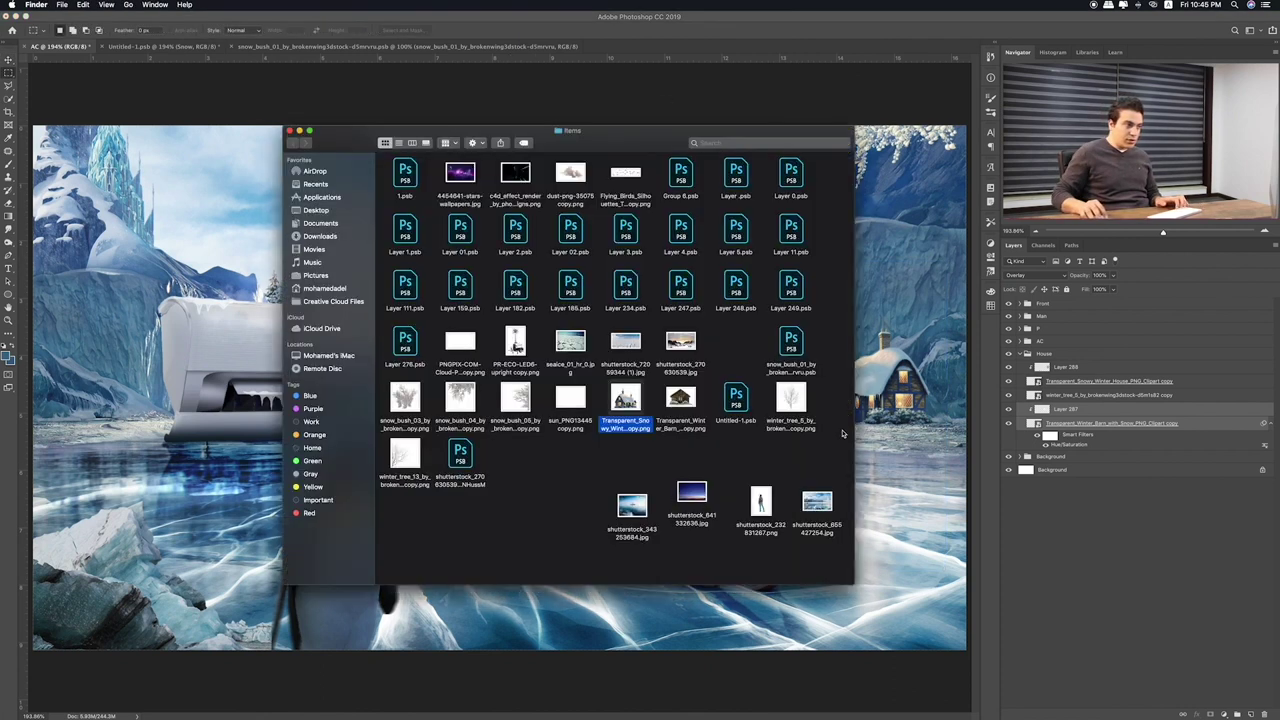
pyautogui.click(1112, 386)
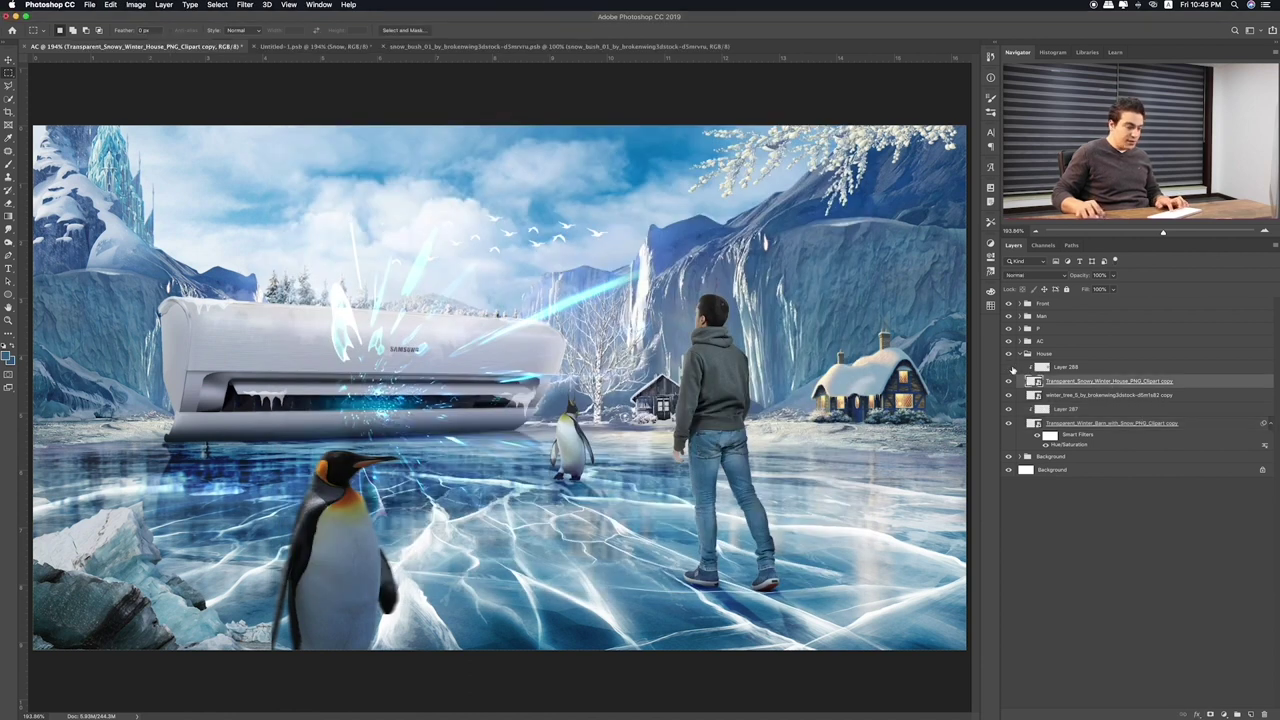
pyautogui.click(1249, 714)
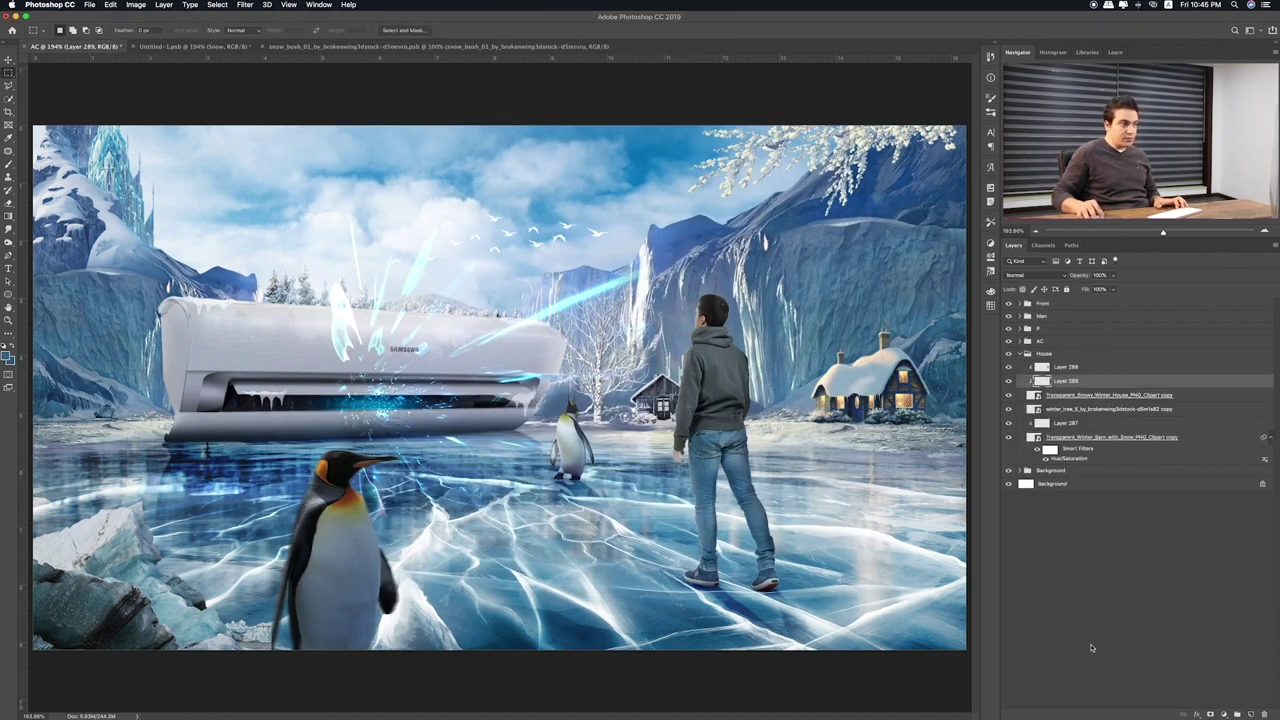
pyautogui.press('b')
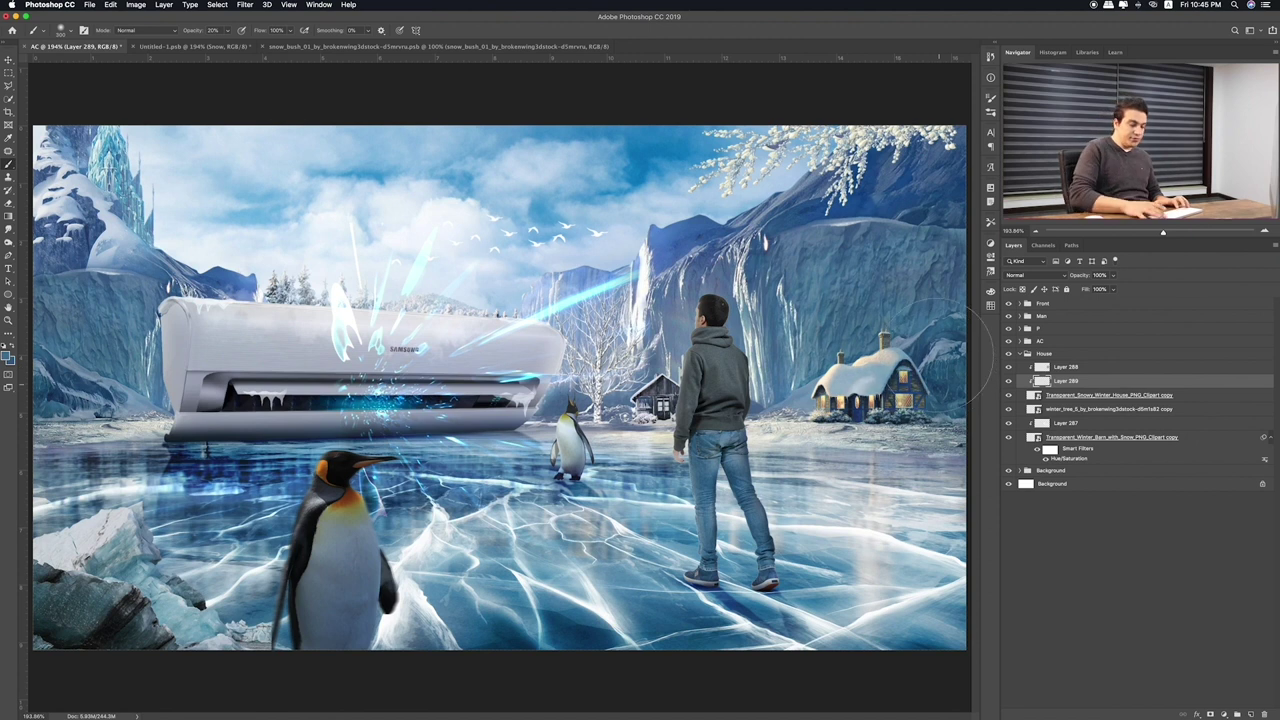
pyautogui.press('v')
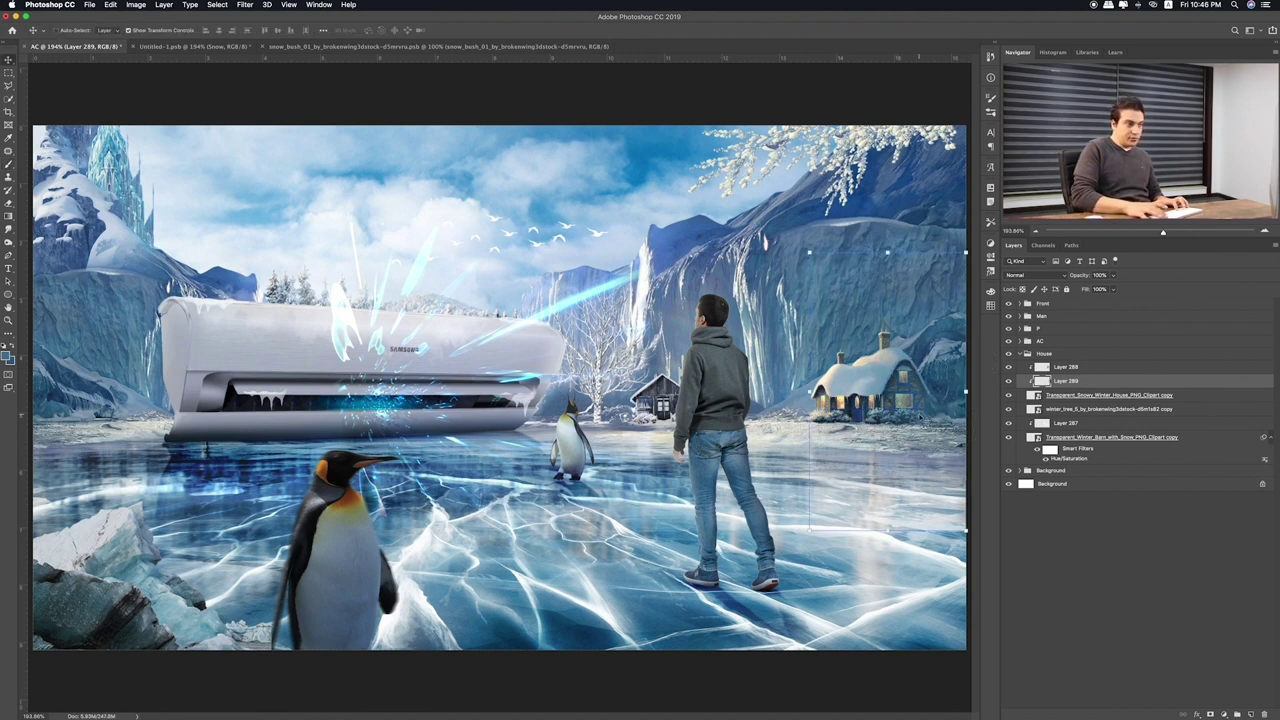
pyautogui.hotkey('shift', '+')
pyautogui.hotkey('shift', '+')
pyautogui.hotkey('shift', '+')
pyautogui.hotkey('shift', '+')
pyautogui.hotkey('shift', '+')
pyautogui.hotkey('shift', '+')
pyautogui.hotkey('shift', '+')
pyautogui.hotkey('shift', '+')
pyautogui.hotkey('shift', '+')
pyautogui.hotkey('shift', '+')
pyautogui.hotkey('shift', '+')
pyautogui.hotkey('shift', '+')
pyautogui.hotkey('shift', '+')
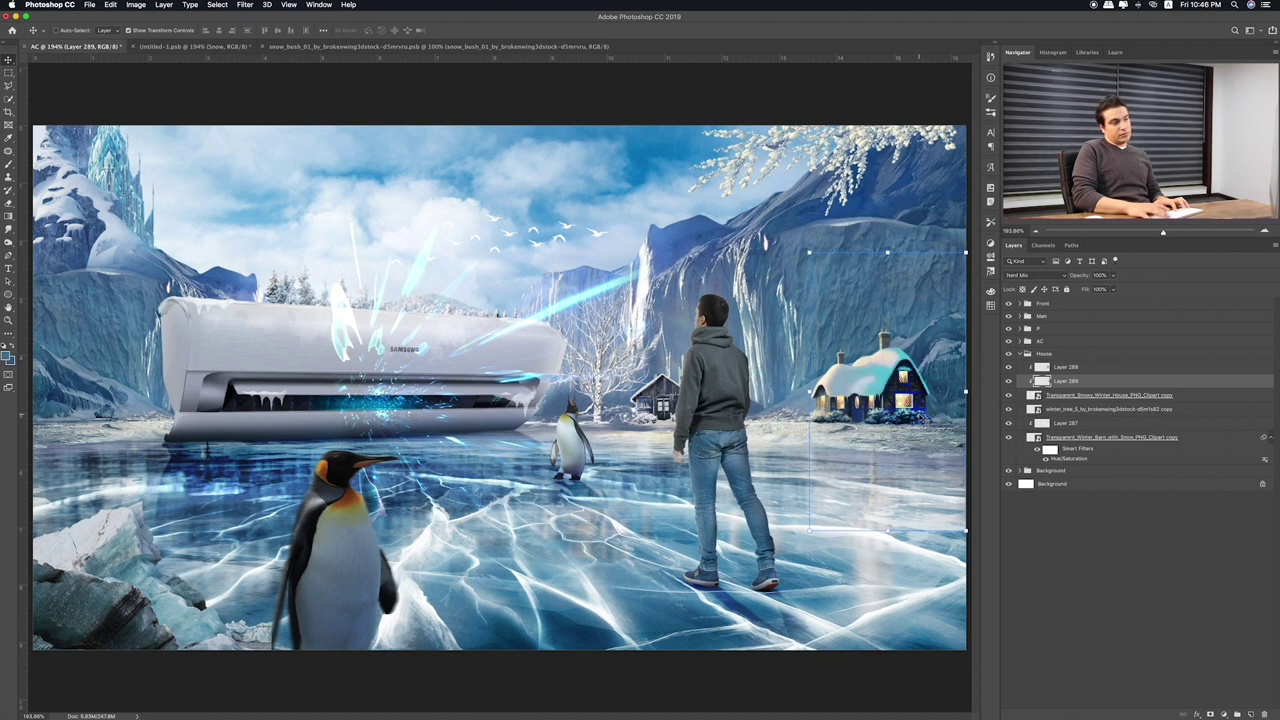
pyautogui.hotkey('shift', '+')
pyautogui.hotkey('shift', '+')
pyautogui.hotkey('shift', '+')
pyautogui.hotkey('shift', '+')
pyautogui.hotkey('shift', '+')
pyautogui.hotkey('shift', '-')
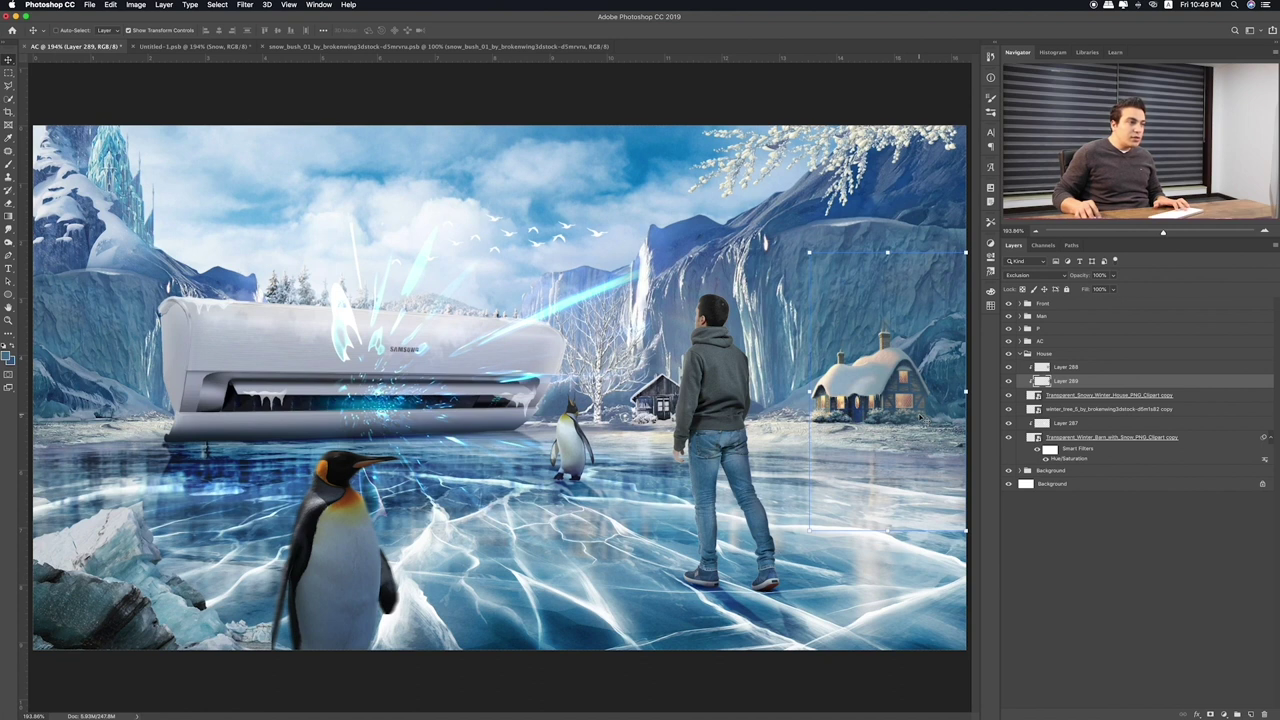
# Lower the new layer's opacity to 80% and preview snow bush files in the source folder
pyautogui.moveTo(1115, 276); pyautogui.dragTo(1105, 289)
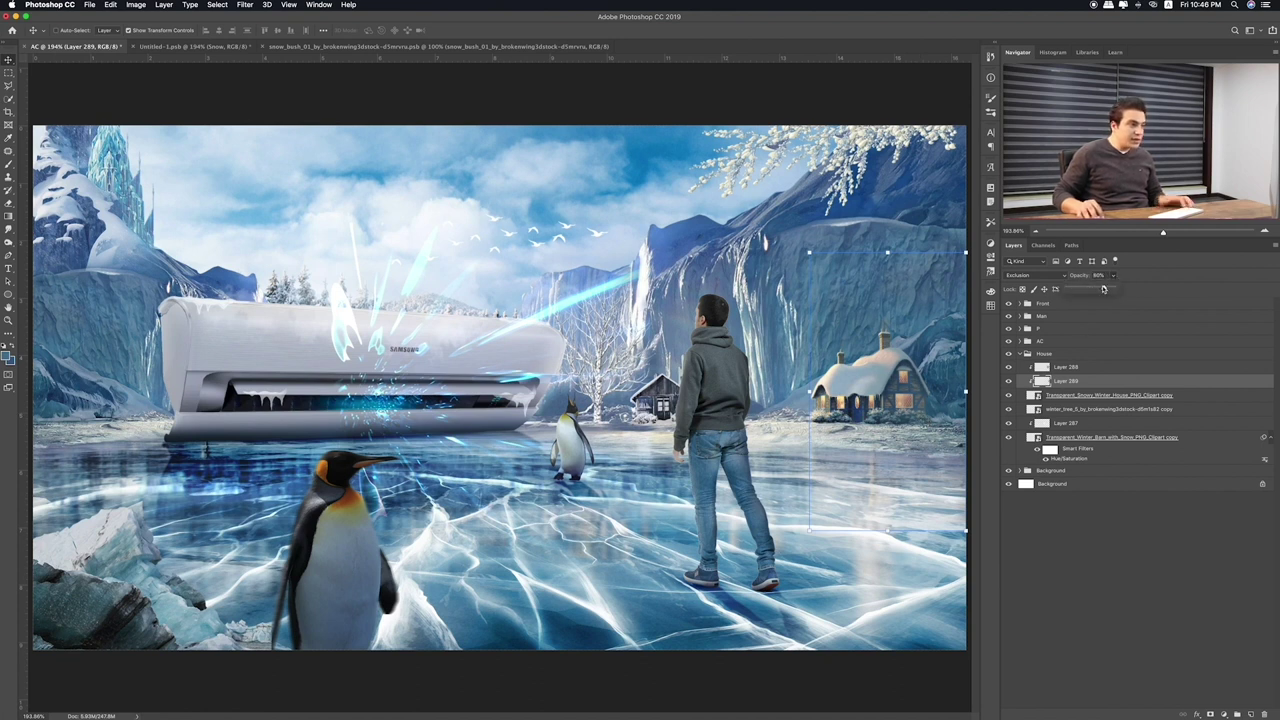
pyautogui.press('e')
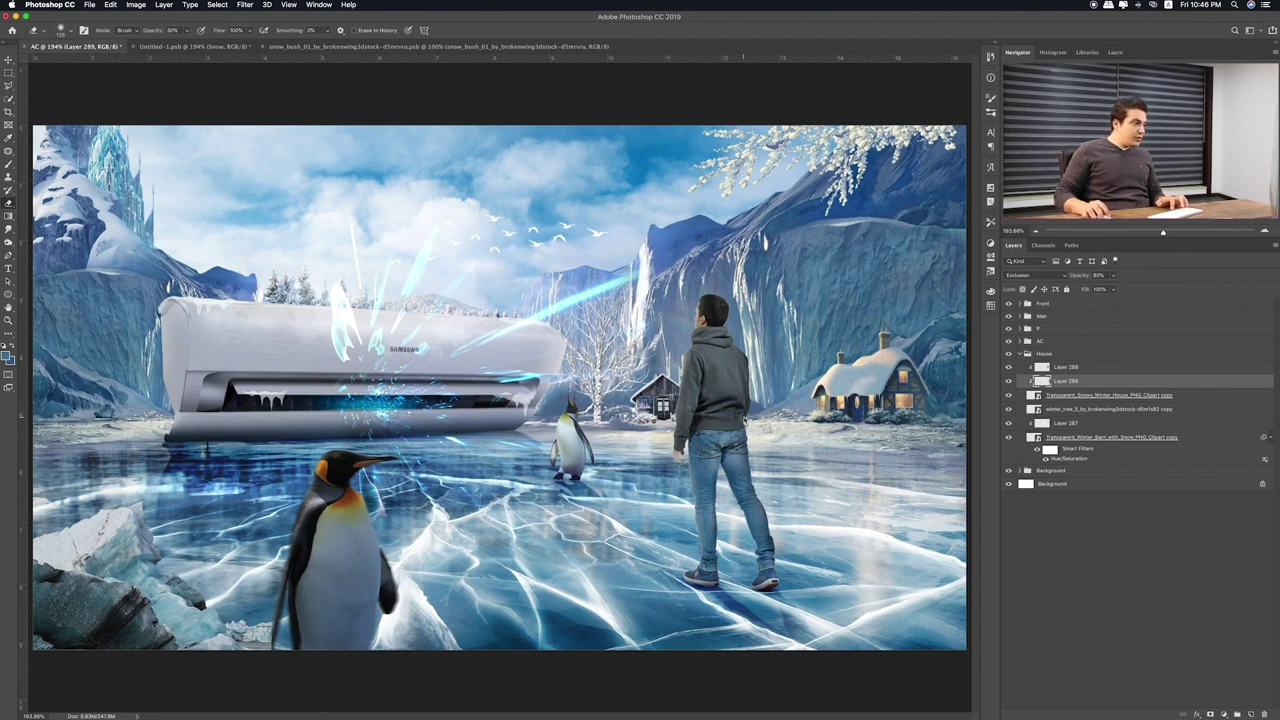
pyautogui.press('super+Tab')
pyautogui.press('Left')
pyautogui.press('Left')
pyautogui.press('Left')
pyautogui.press('space')
pyautogui.press('space')
# Place snow_bush_04 into the Front group and flip it horizontally
pyautogui.click(1043, 355)
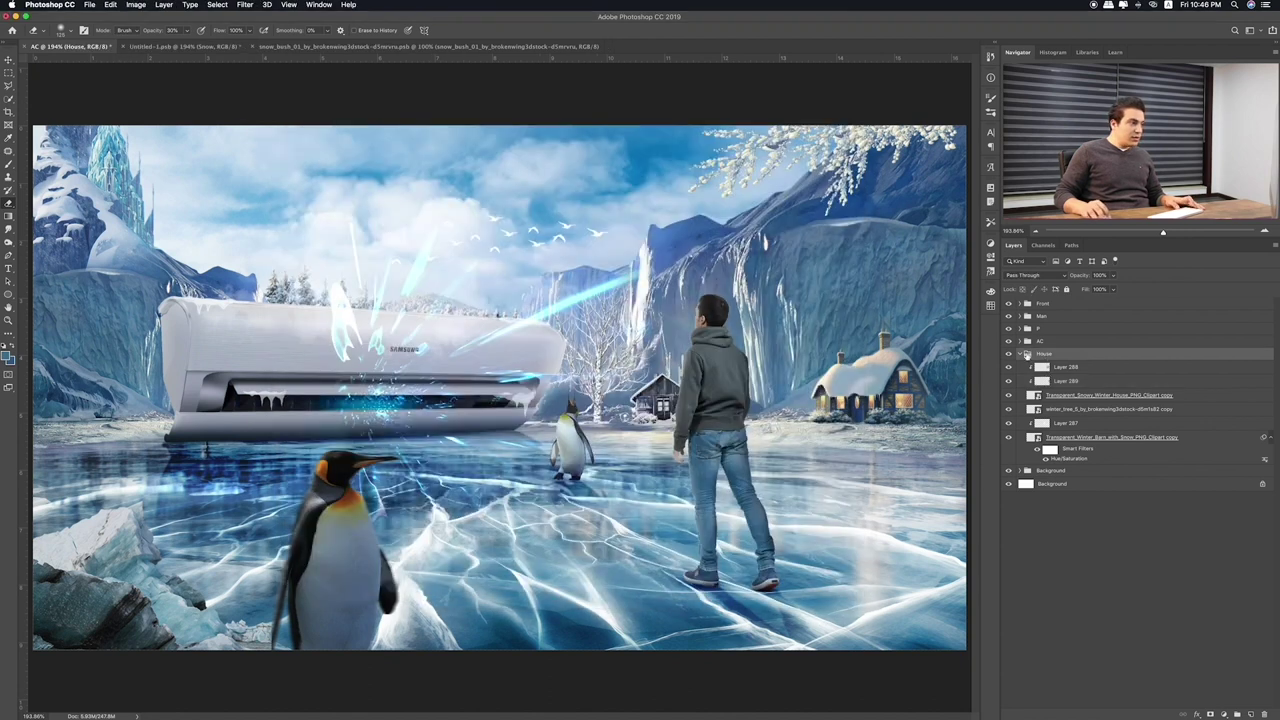
pyautogui.click(1020, 303)
pyautogui.click(1100, 316)
pyautogui.press('super+Tab')
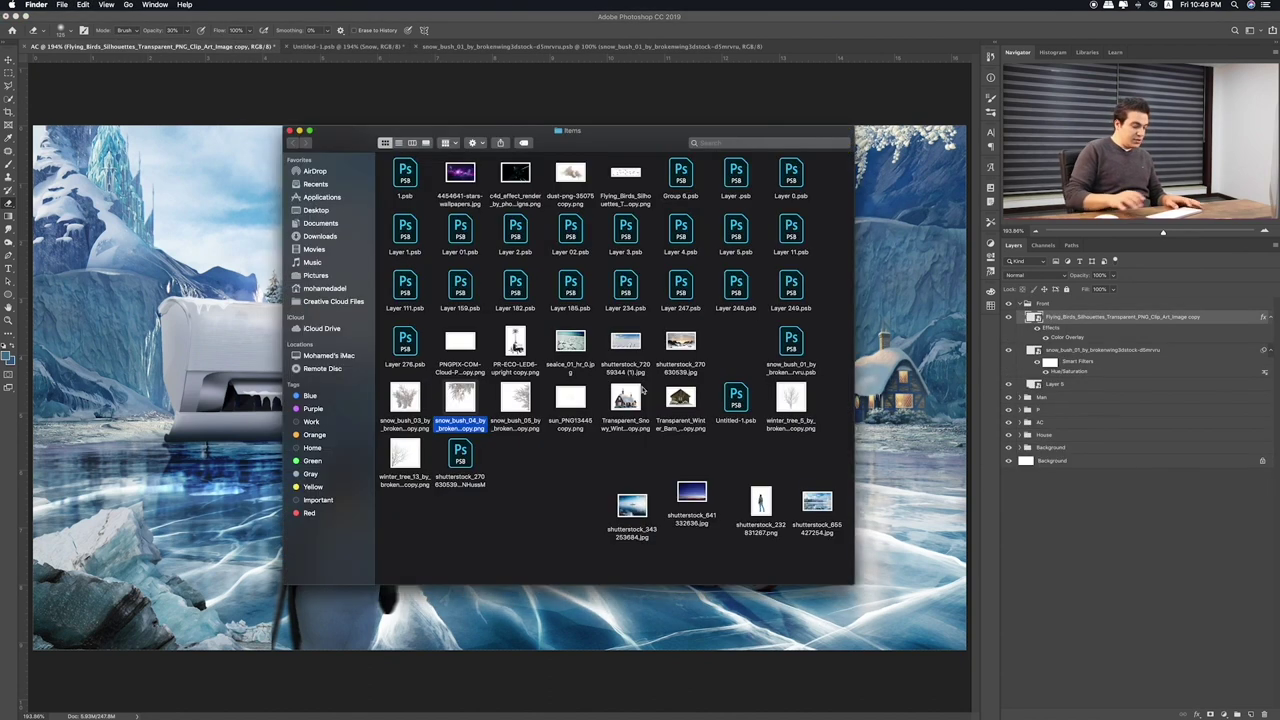
pyautogui.moveTo(460, 400); pyautogui.dragTo(160, 262)
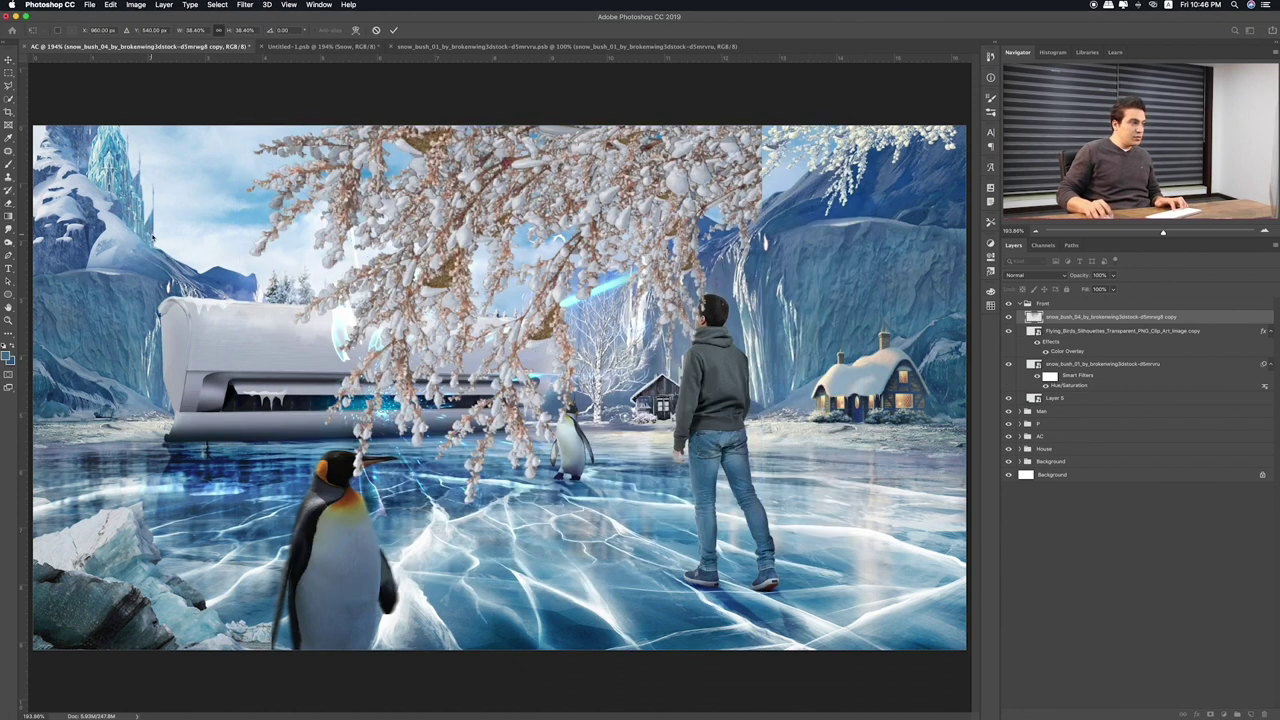
pyautogui.rightClick(590, 190)
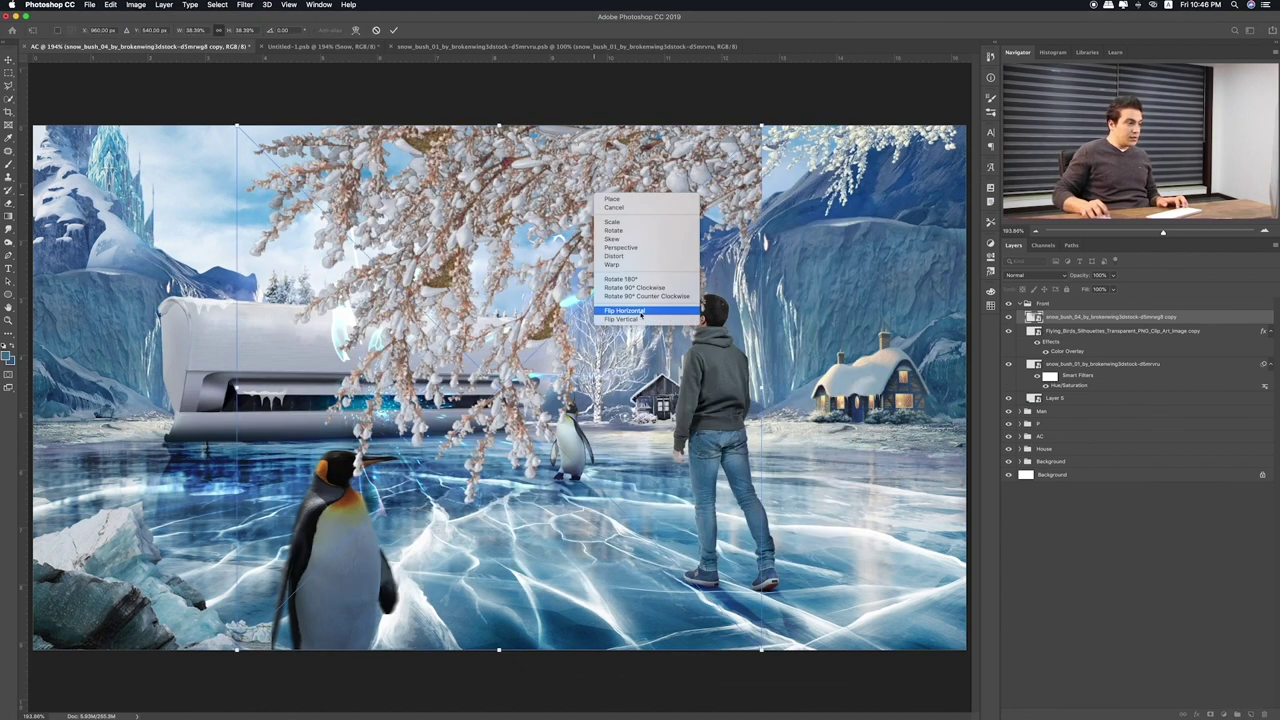
pyautogui.click(620, 313)
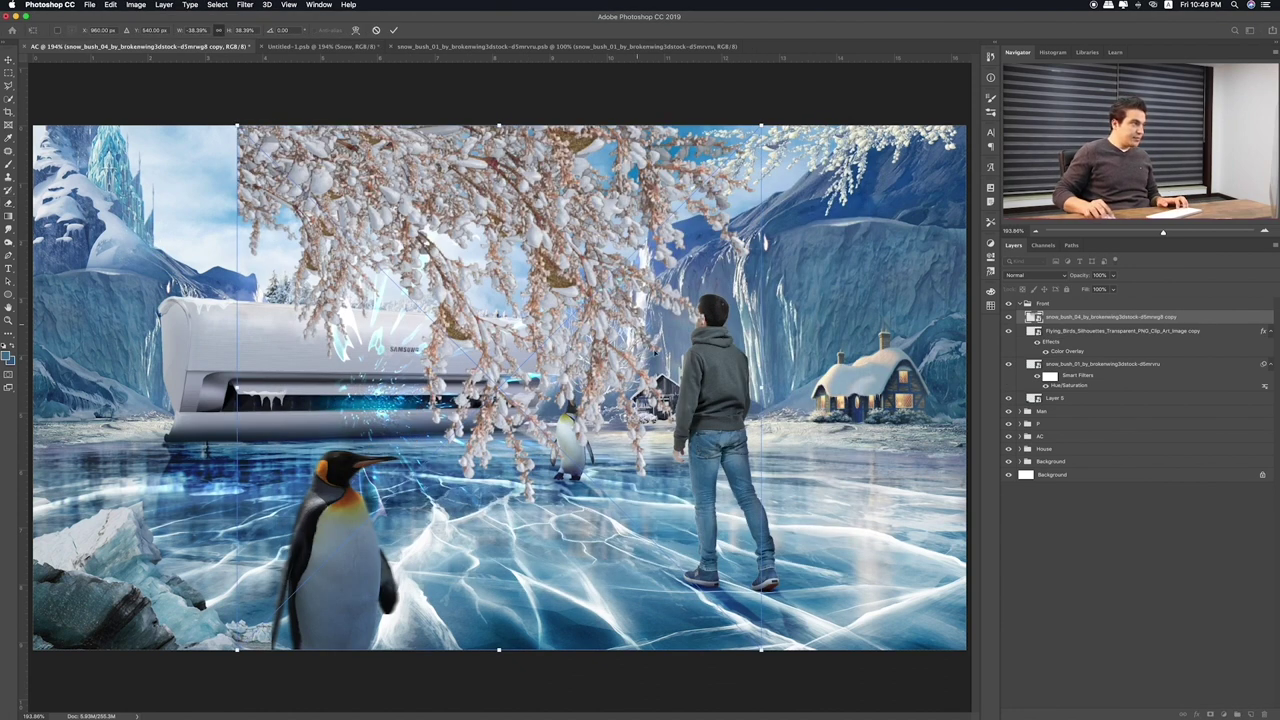
# Shrink the snow bush and set it at the lower-right edge of the ice beside the house
pyautogui.moveTo(763, 649); pyautogui.dragTo(540, 427)
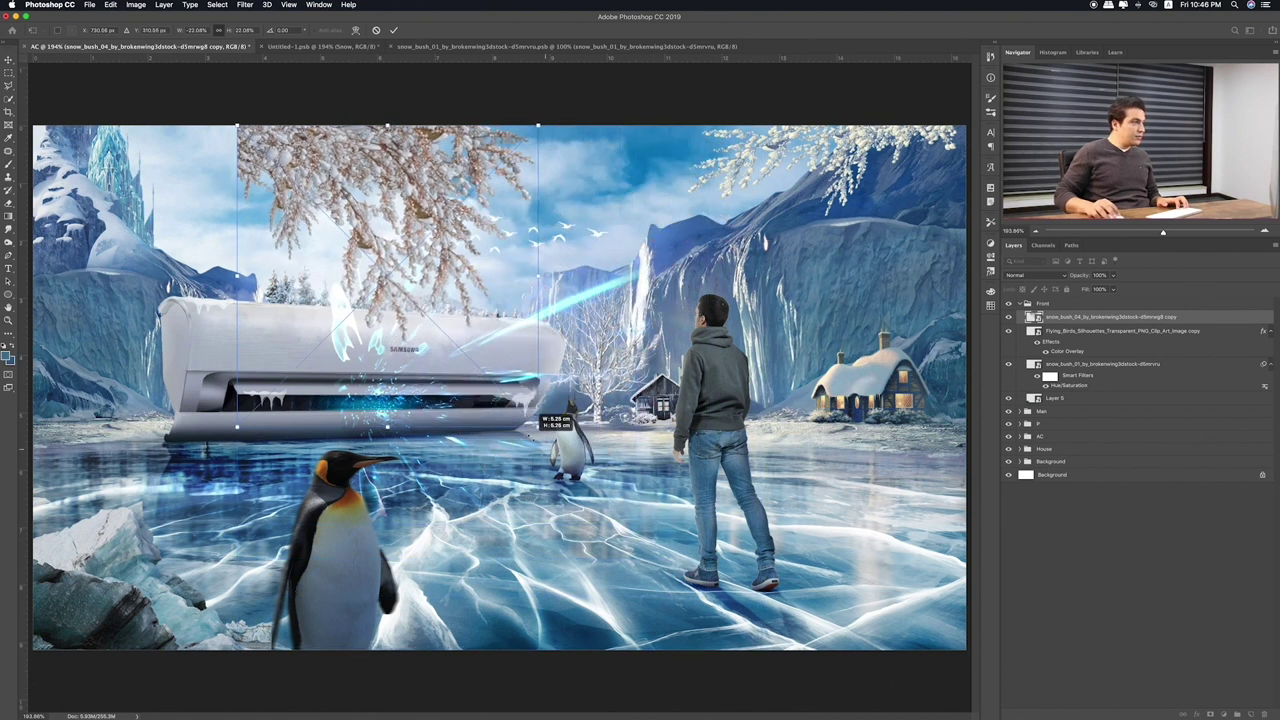
pyautogui.moveTo(385, 243)
pyautogui.mouseDown()
pyautogui.moveTo(148, 241)
pyautogui.moveTo(248, 218)
pyautogui.moveTo(683, 275)
pyautogui.moveTo(434, 241)
pyautogui.moveTo(436, 252)
pyautogui.moveTo(305, 220)
pyautogui.moveTo(255, 190)
pyautogui.moveTo(204, 202)
pyautogui.moveTo(295, 188)
pyautogui.moveTo(465, 200)
pyautogui.moveTo(843, 413)
pyautogui.moveTo(857, 435)
pyautogui.mouseUp()
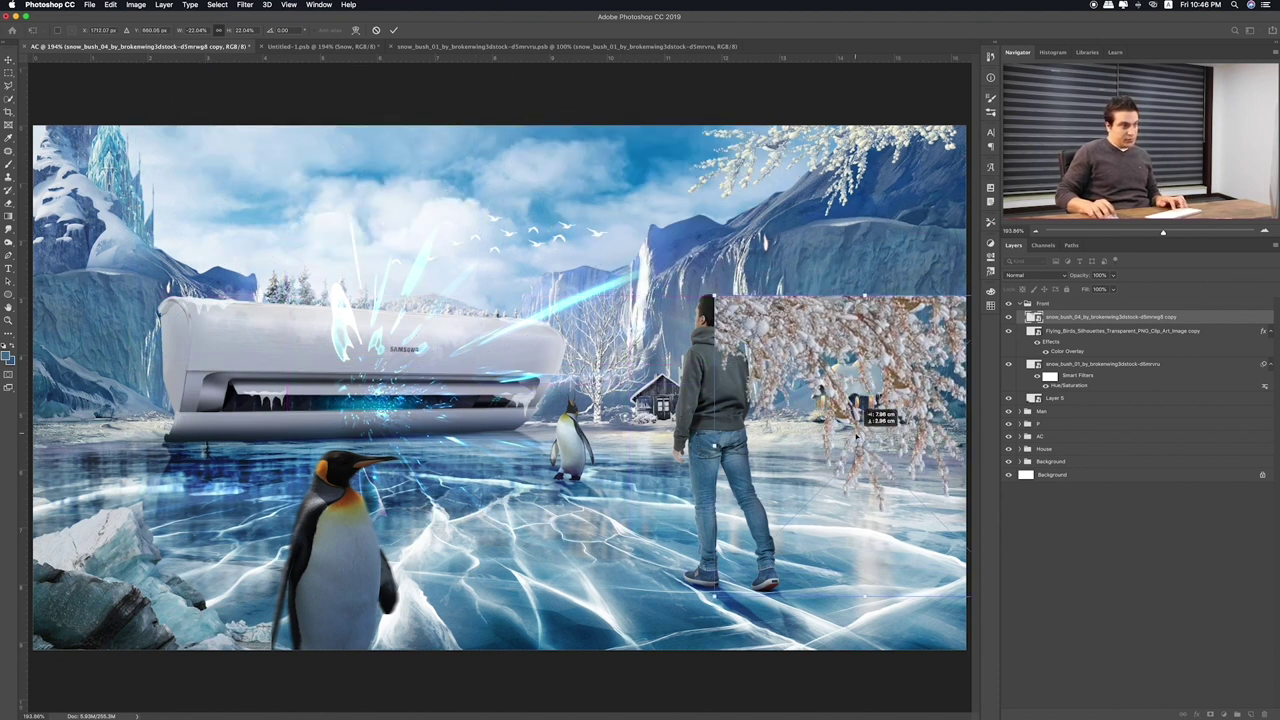
pyautogui.rightClick(856, 437)
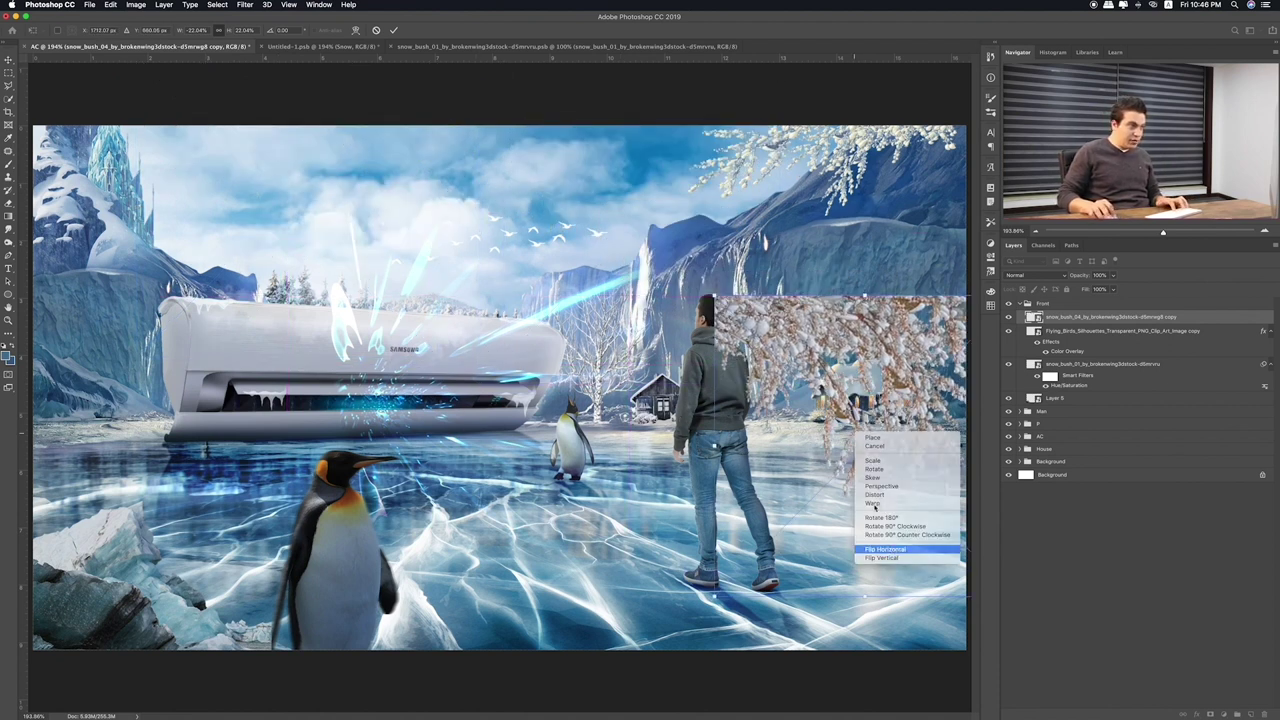
pyautogui.click(893, 551)
pyautogui.moveTo(784, 375); pyautogui.dragTo(879, 480)
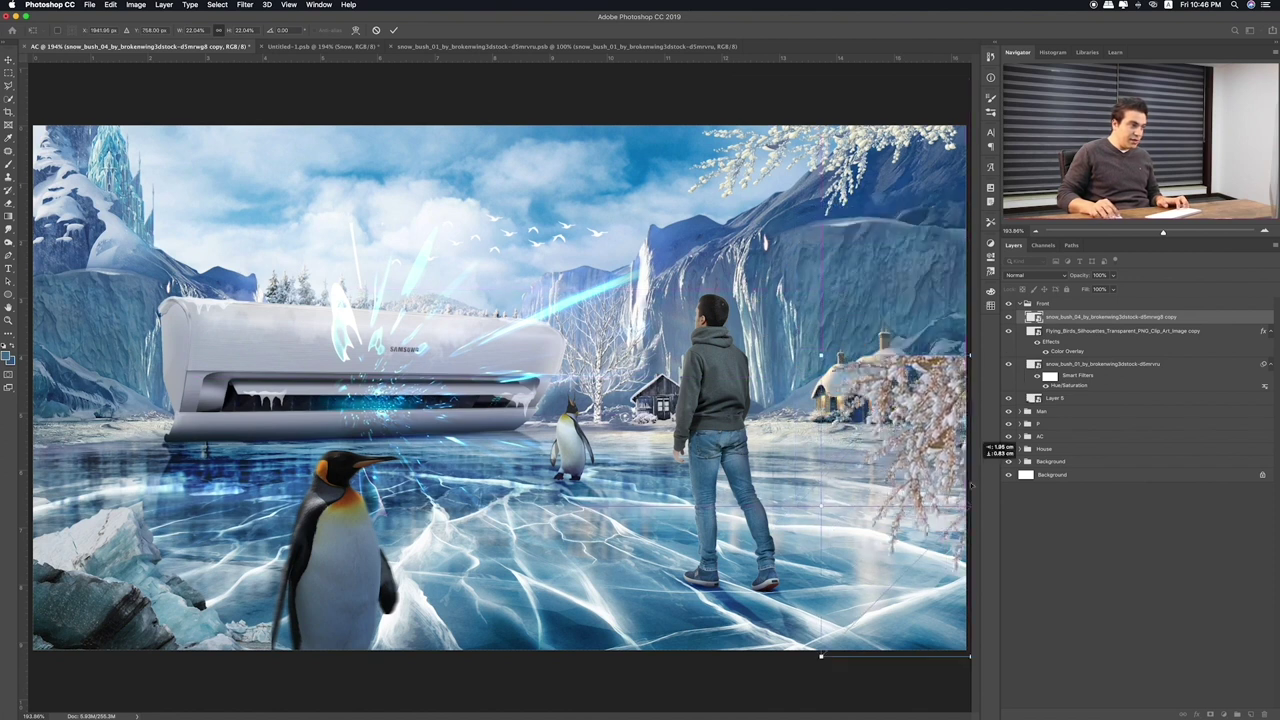
pyautogui.moveTo(860, 530); pyautogui.dragTo(858, 426)
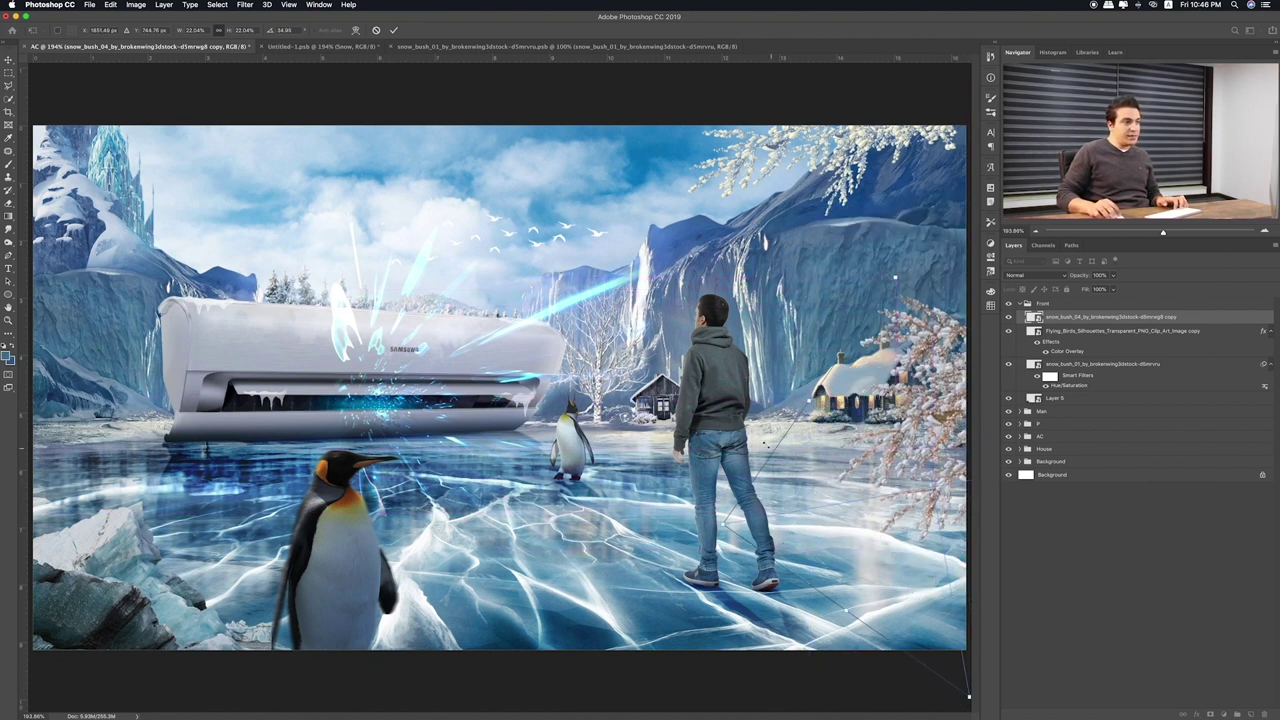
pyautogui.moveTo(866, 689)
pyautogui.mouseDown()
pyautogui.moveTo(826, 671)
pyautogui.moveTo(728, 412)
pyautogui.moveTo(854, 592)
pyautogui.moveTo(942, 553)
pyautogui.moveTo(958, 479)
pyautogui.moveTo(942, 490)
pyautogui.mouseUp()
pyautogui.press('Return')
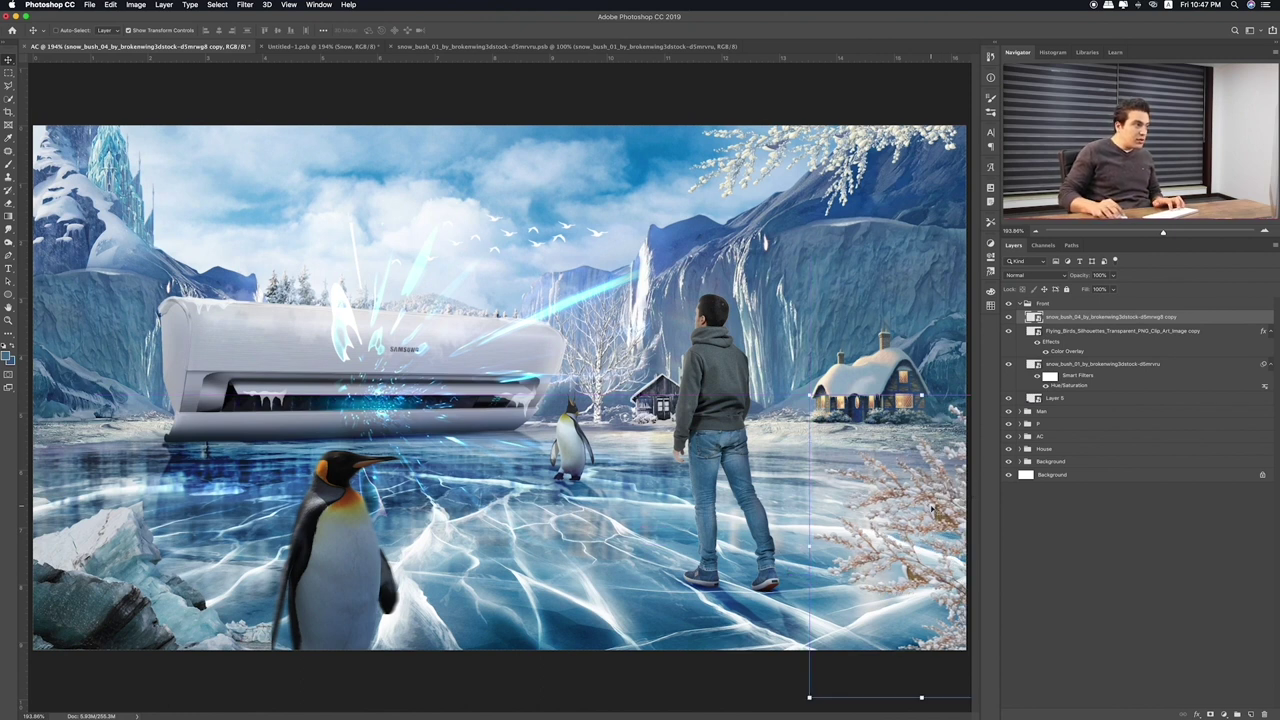
# Give the lower-right bush Hue/Saturation with Saturation -36 and Lightness +8, then nudge it
pyautogui.hotkey('ctrl', 'u')
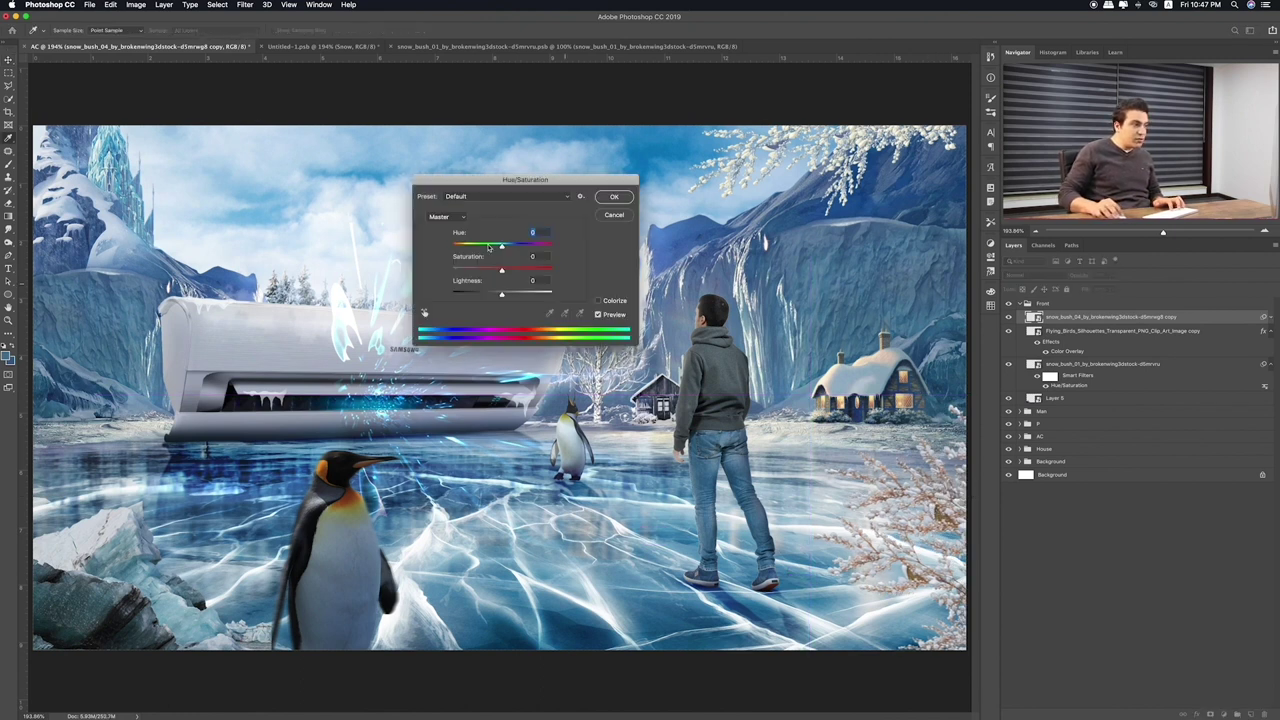
pyautogui.moveTo(487, 271); pyautogui.dragTo(559, 256)
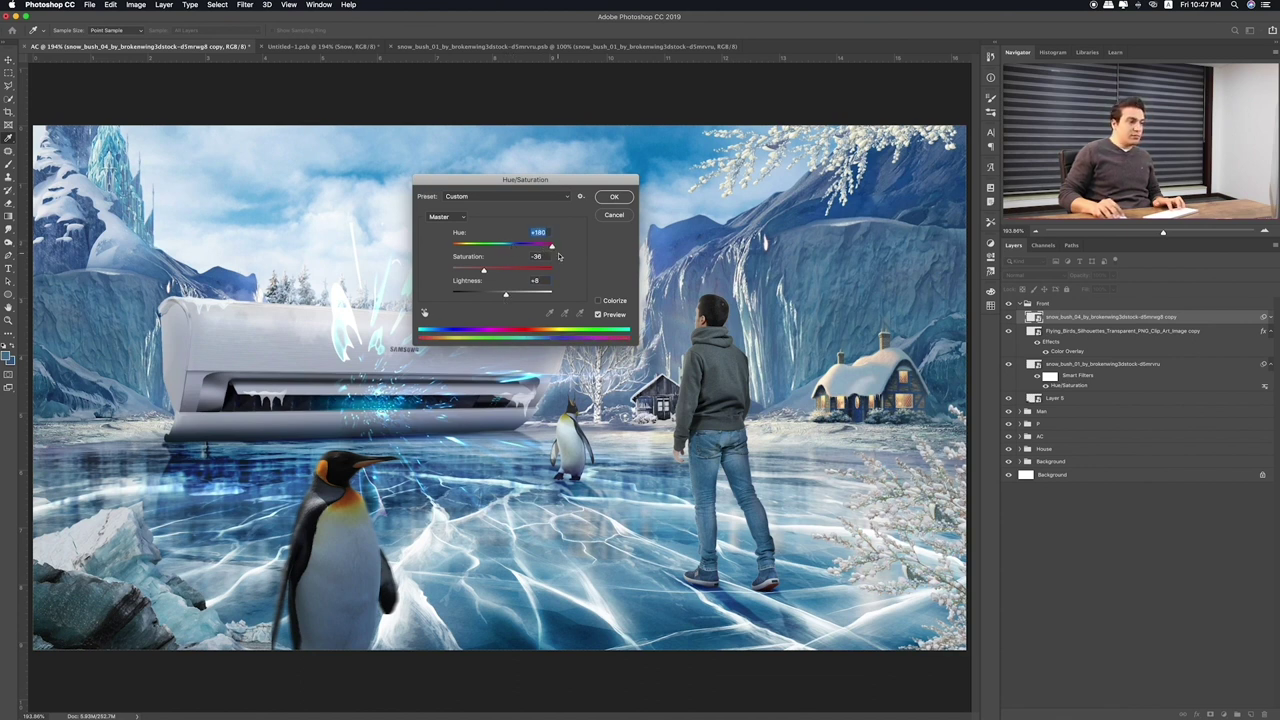
pyautogui.moveTo(538, 247); pyautogui.dragTo(549, 249)
pyautogui.click(515, 247)
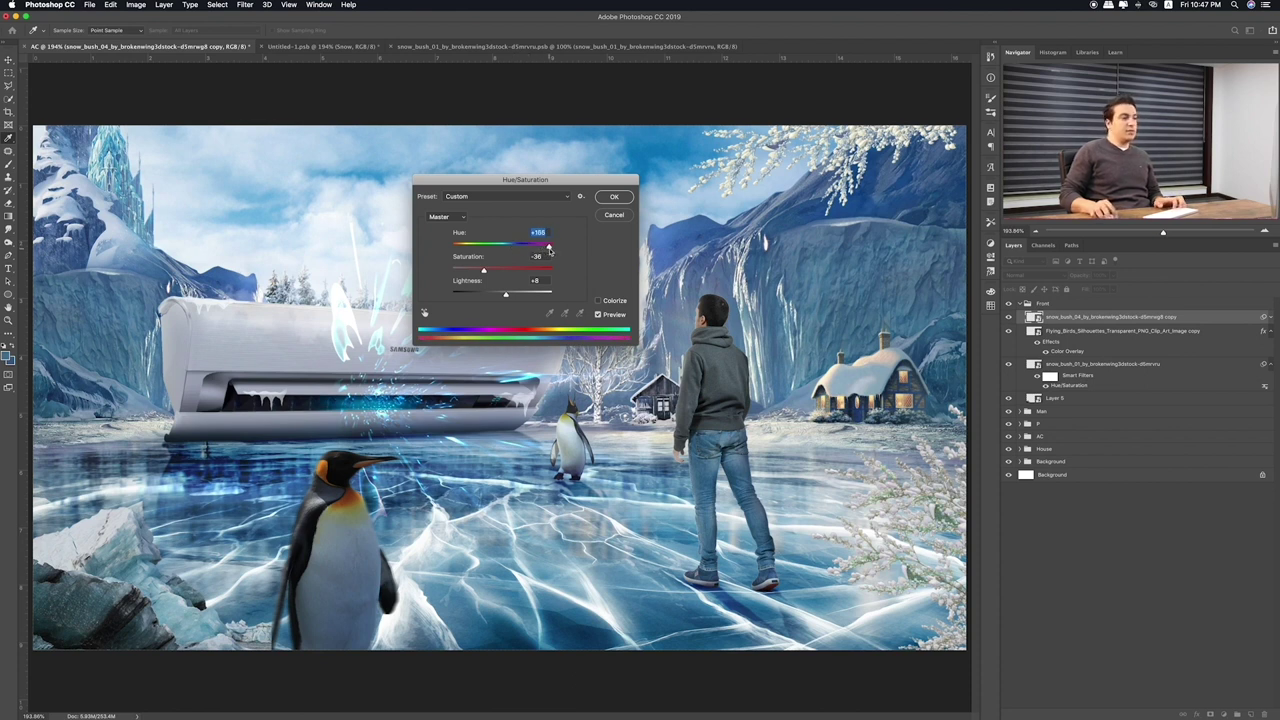
pyautogui.click(612, 196)
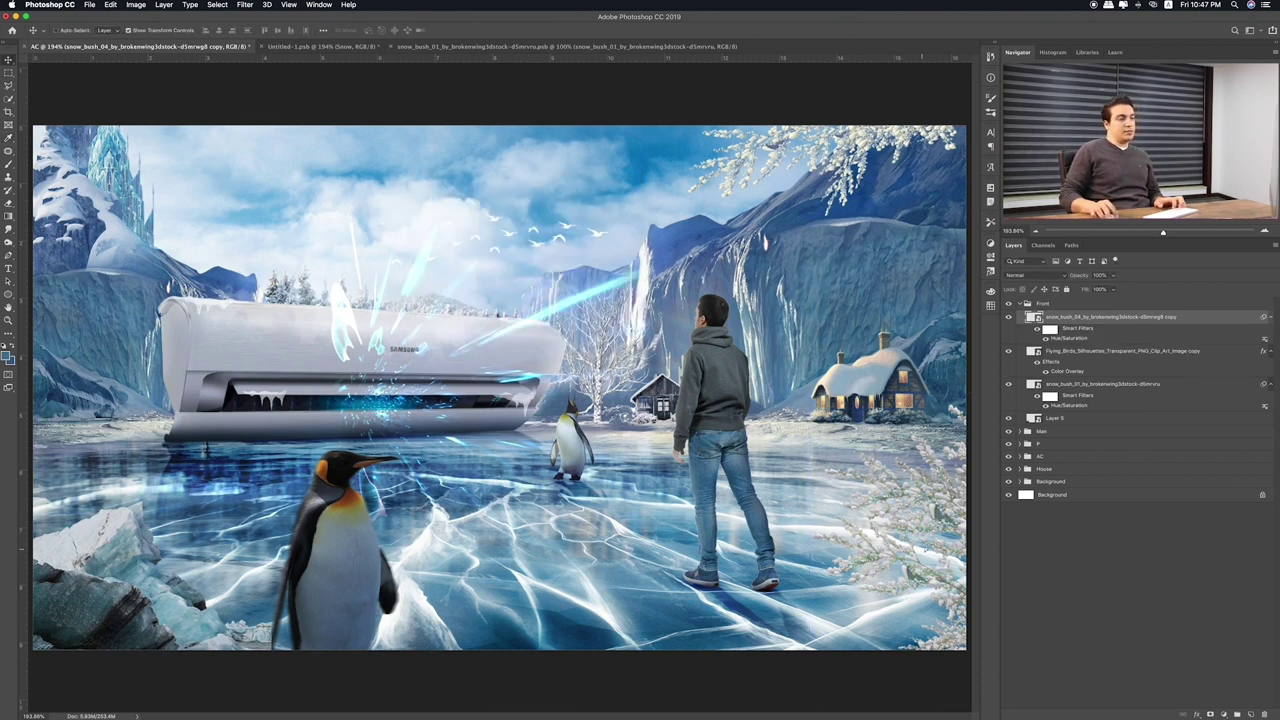
pyautogui.press('v')
pyautogui.moveTo(930, 530); pyautogui.dragTo(909, 553)
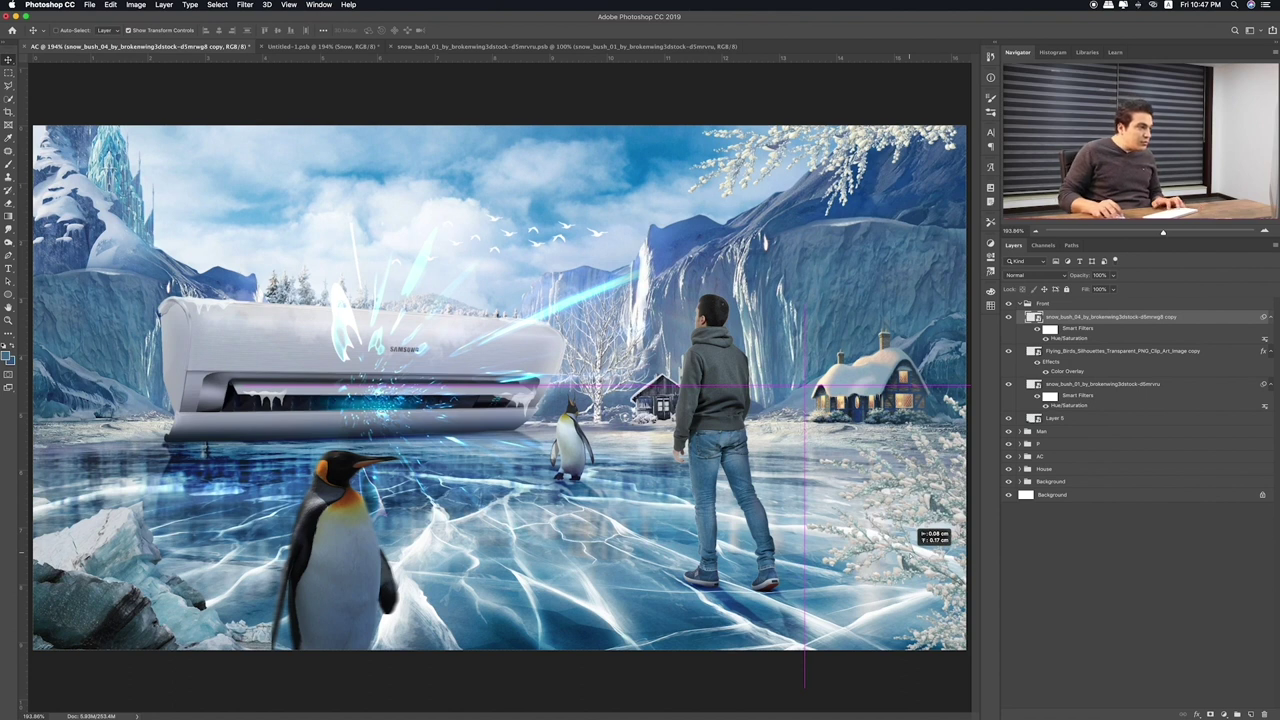
# Place snow_bush_03 into the composite as a second large bush
pyautogui.press('super+Tab')
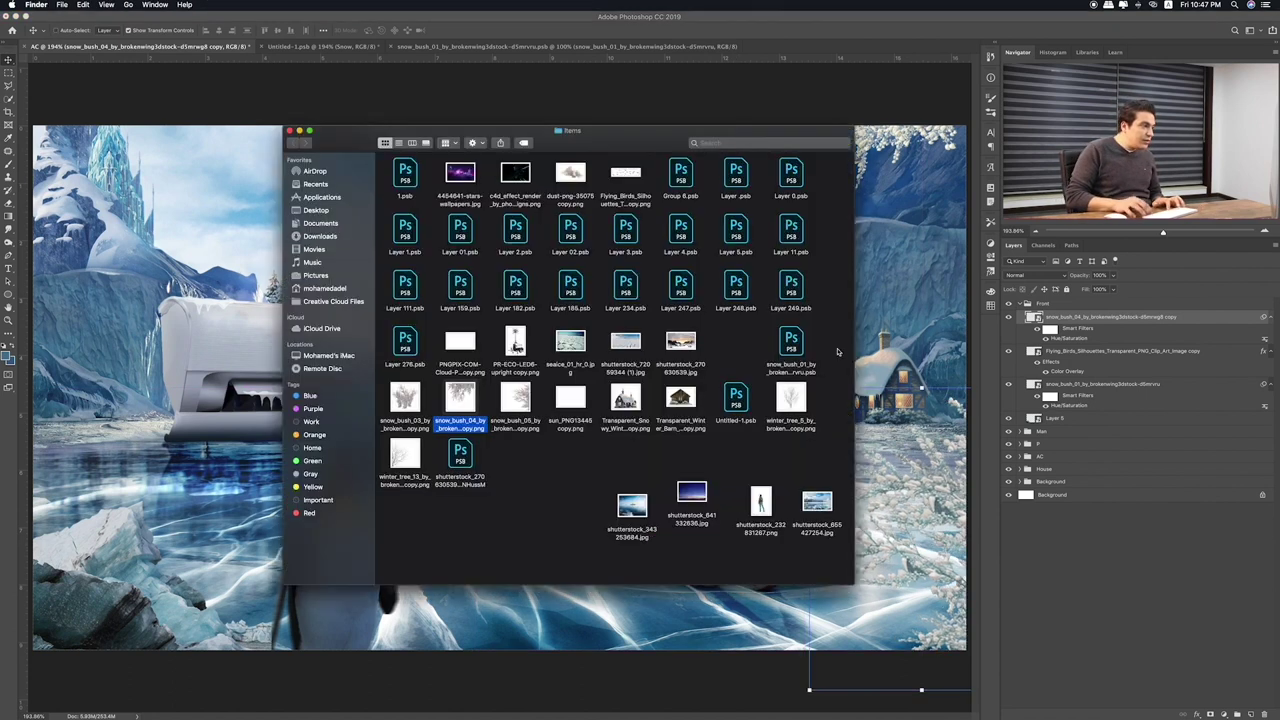
pyautogui.click(522, 402)
pyautogui.press('space')
pyautogui.press('space')
pyautogui.press('Left')
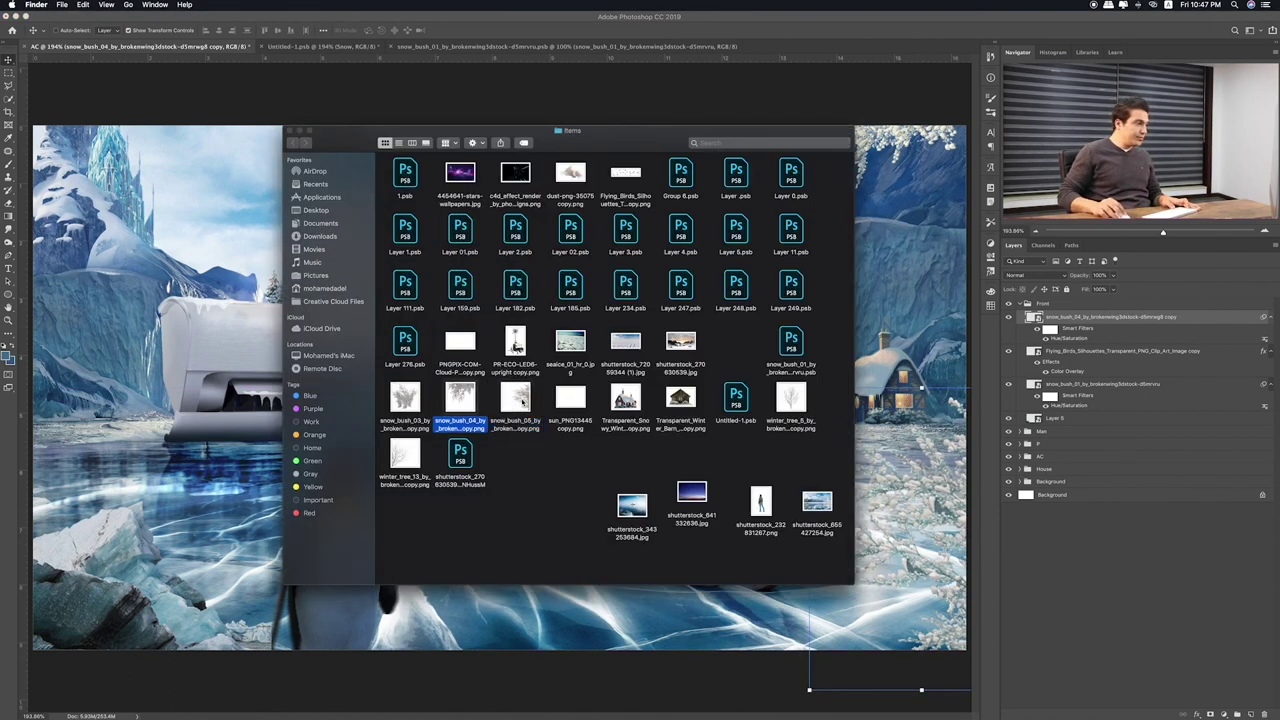
pyautogui.press('Left')
pyautogui.press('space')
pyautogui.press('space')
pyautogui.moveTo(405, 400); pyautogui.dragTo(141, 437)
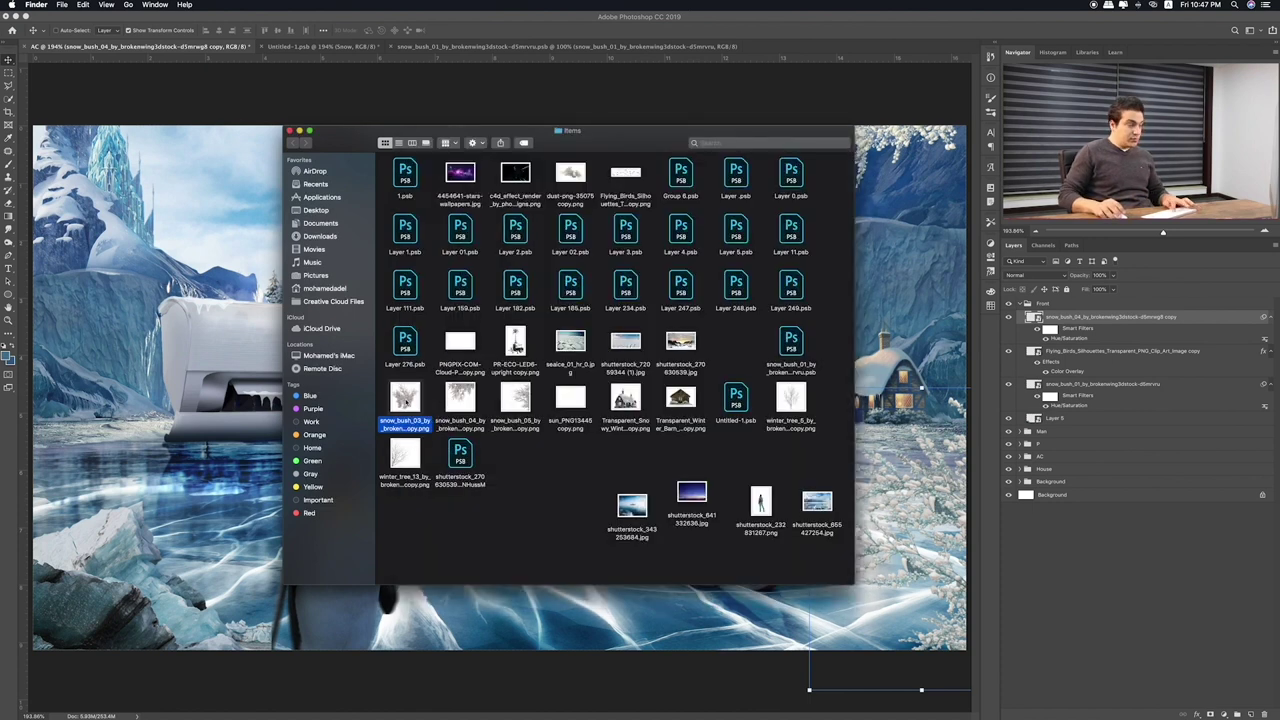
pyautogui.press('Return')
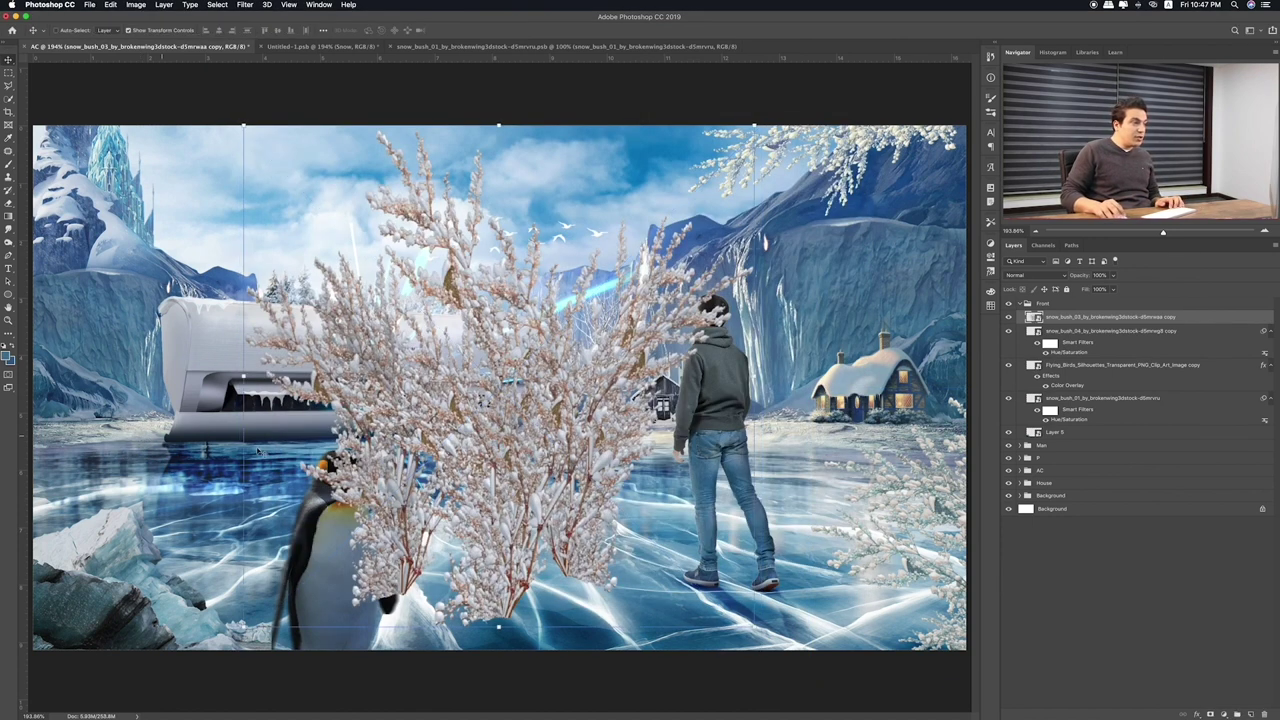
# Shrink the new bush and copy the Hue/Saturation smart filter onto it
pyautogui.moveTo(754, 126); pyautogui.dragTo(600, 226)
pyautogui.press('Return')
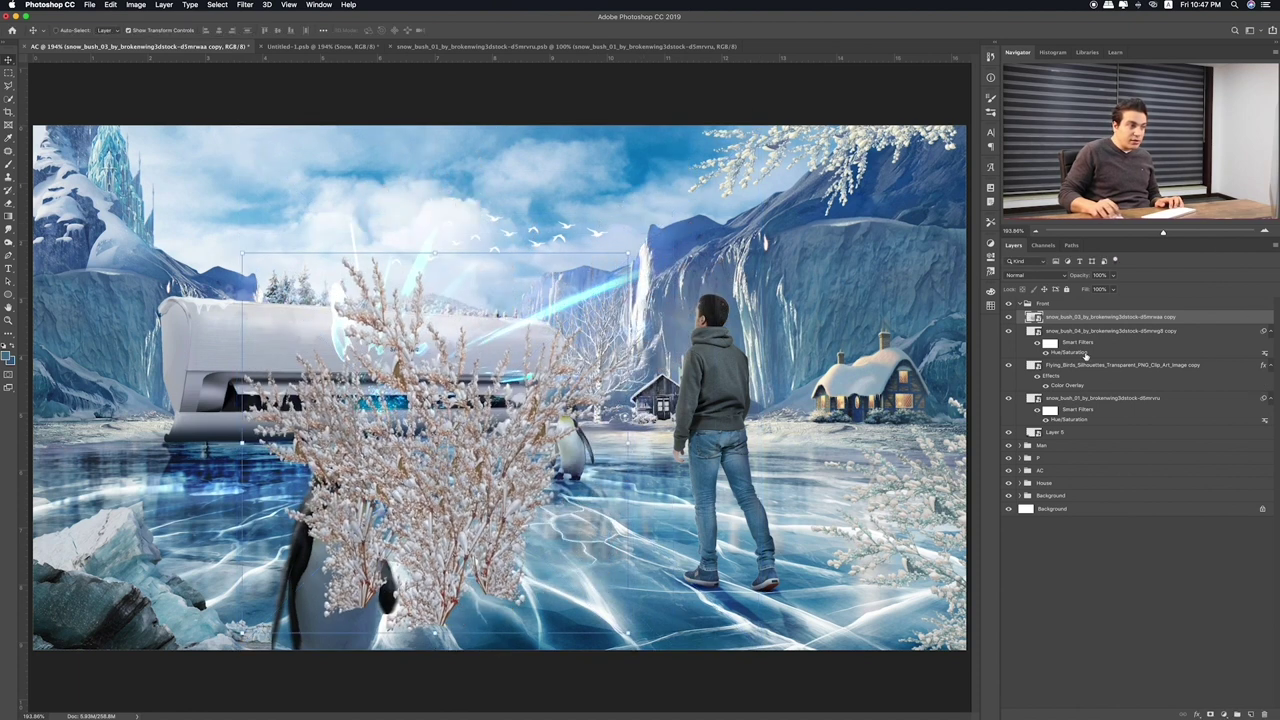
pyautogui.click(1030, 370)
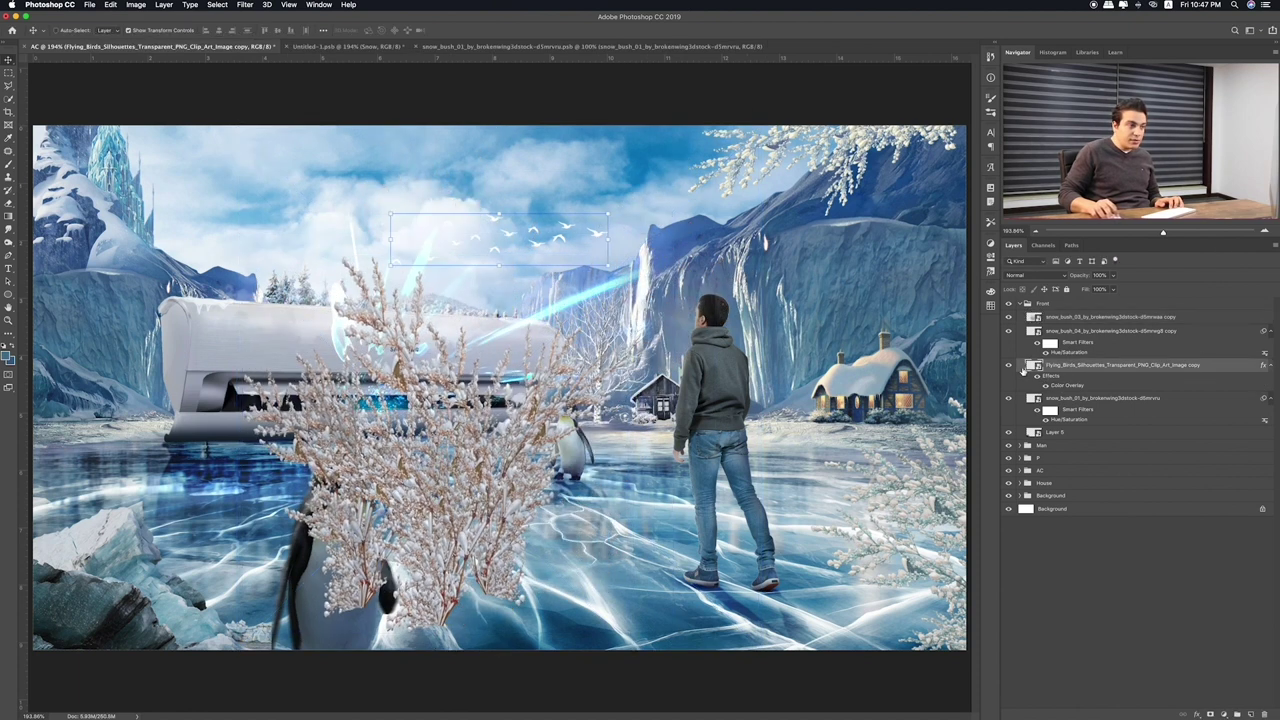
pyautogui.click(1046, 421)
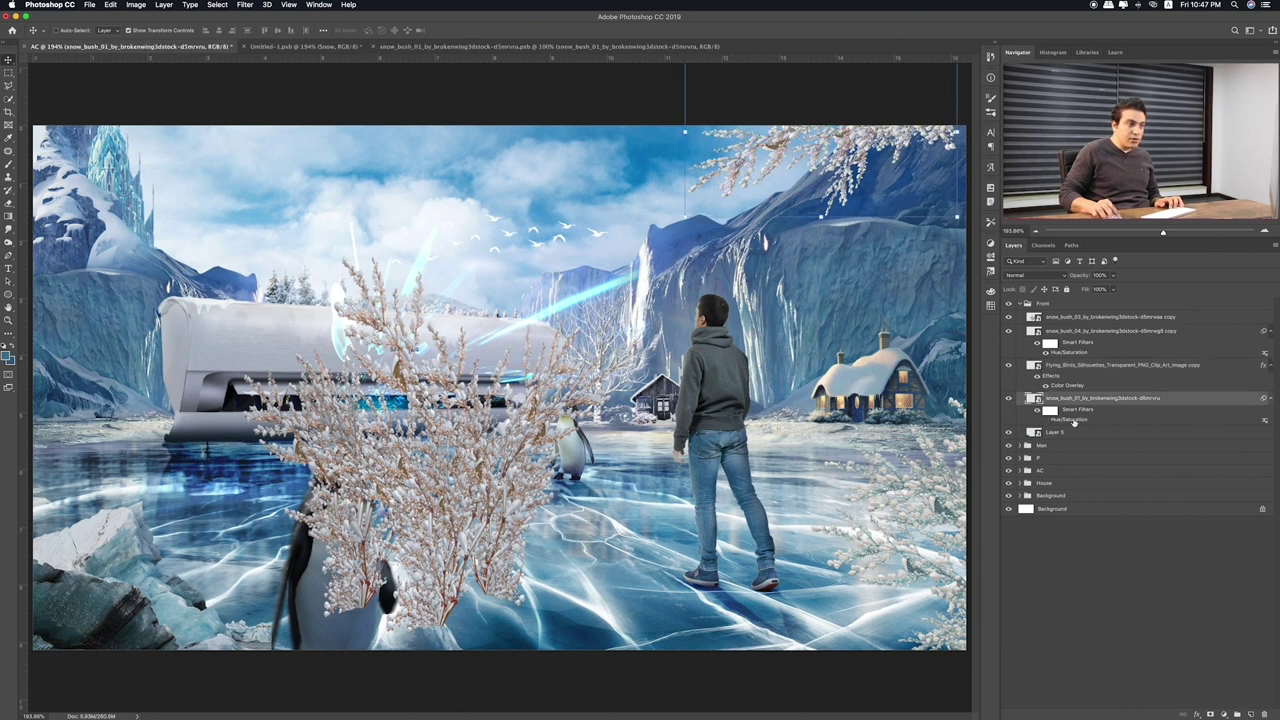
pyautogui.moveTo(1064, 421); pyautogui.dragTo(1068, 320)
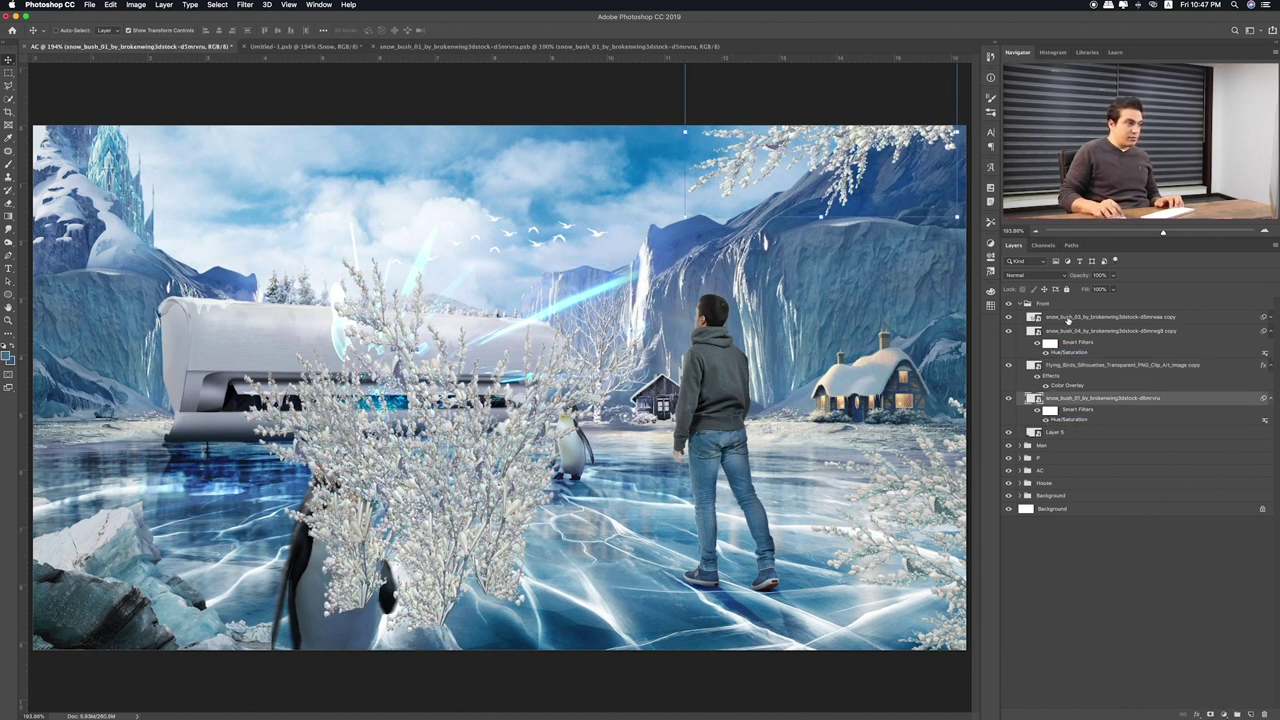
pyautogui.click(1182, 315)
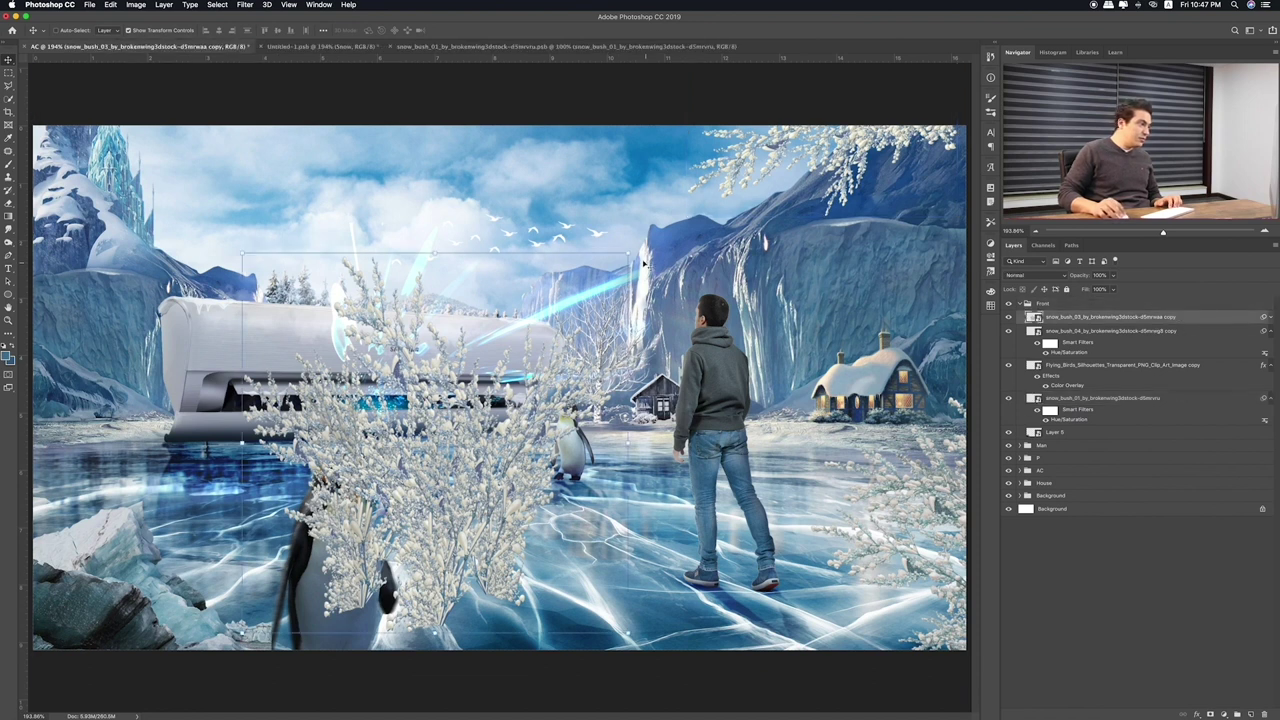
# Undo a trial resize and re-copy the colour adjustment onto the centre bush
pyautogui.moveTo(629, 257)
pyautogui.mouseDown()
pyautogui.moveTo(125, 622)
pyautogui.moveTo(112, 457)
pyautogui.mouseUp()
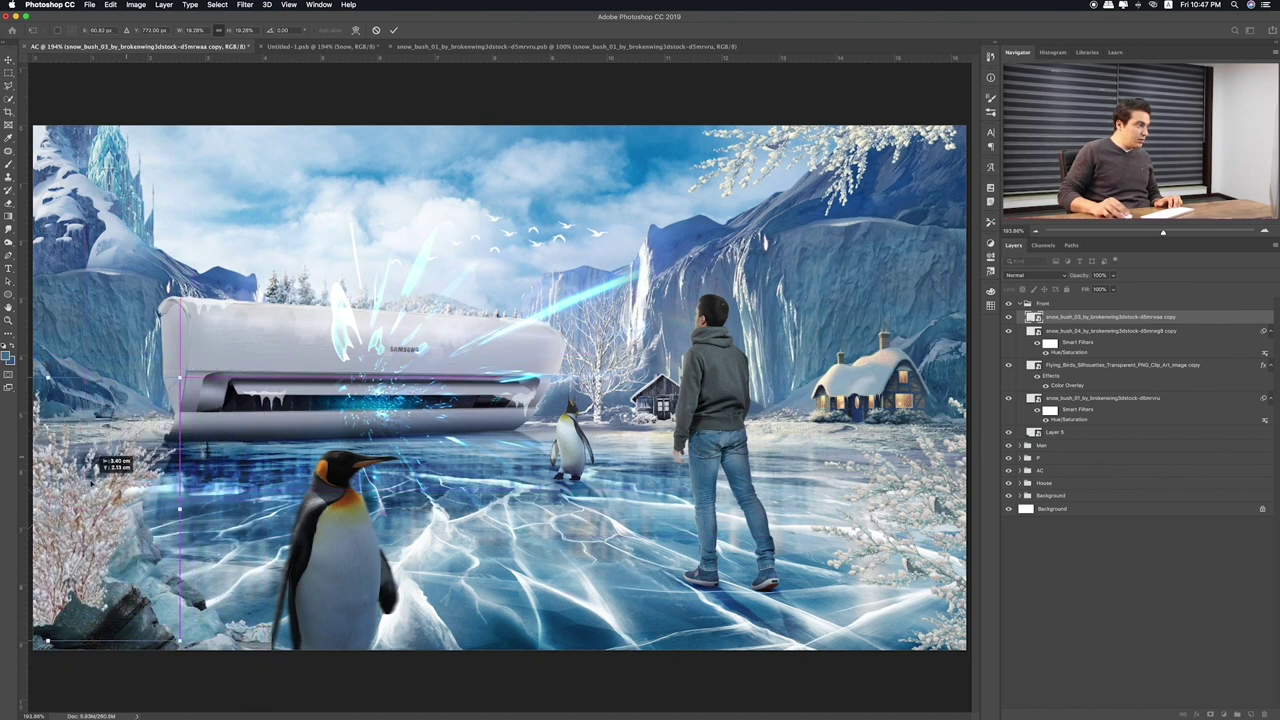
pyautogui.moveTo(112, 457); pyautogui.dragTo(147, 425)
pyautogui.press('Escape')
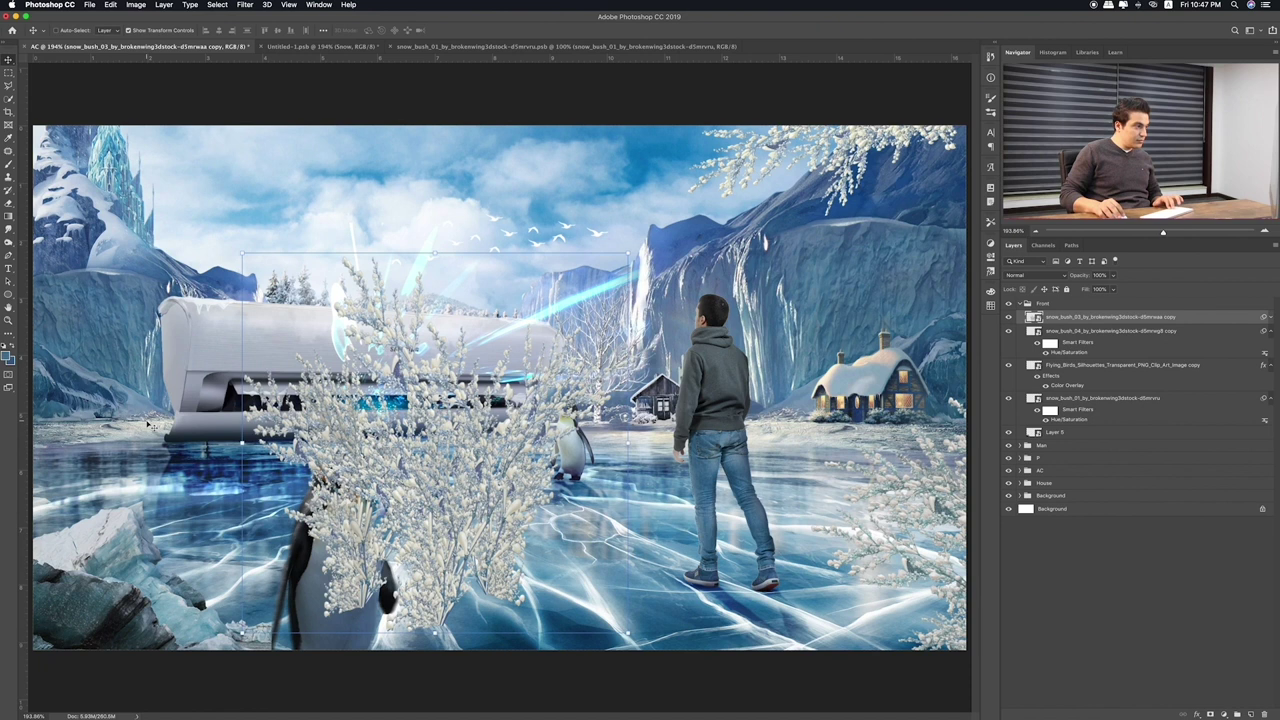
pyautogui.hotkey('ctrl', 'z')
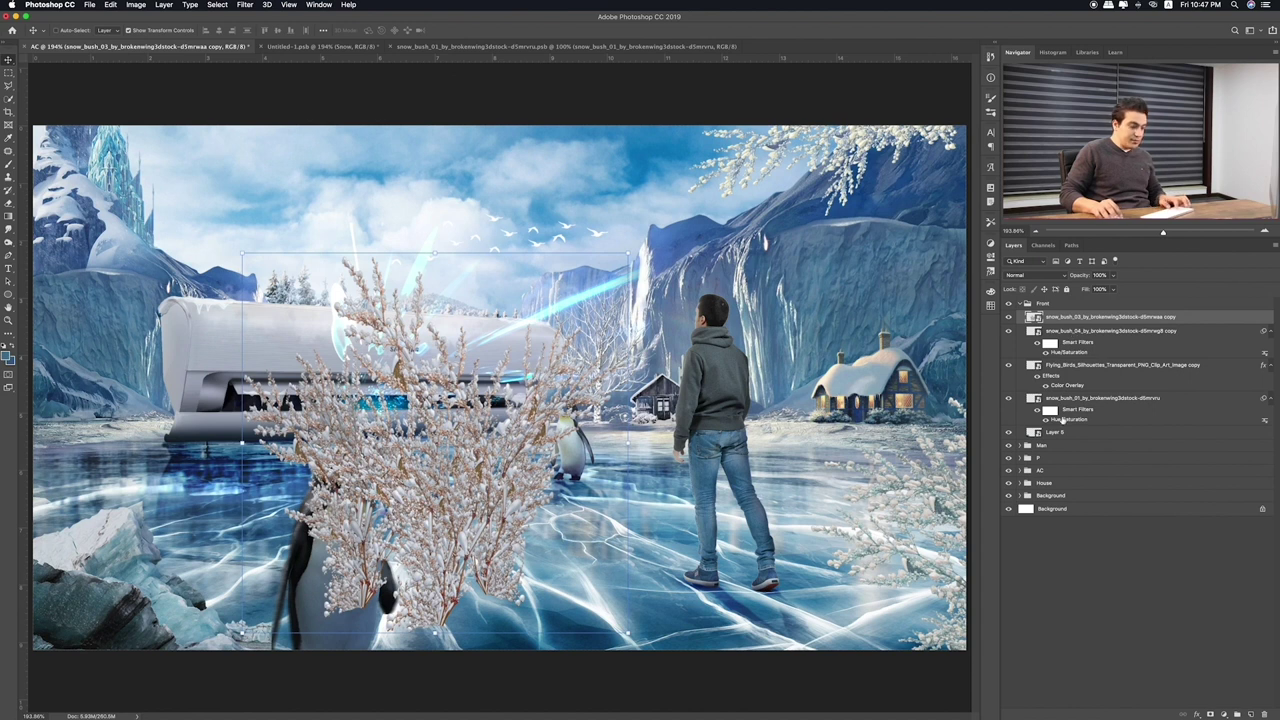
pyautogui.moveTo(1064, 420); pyautogui.dragTo(1075, 323)
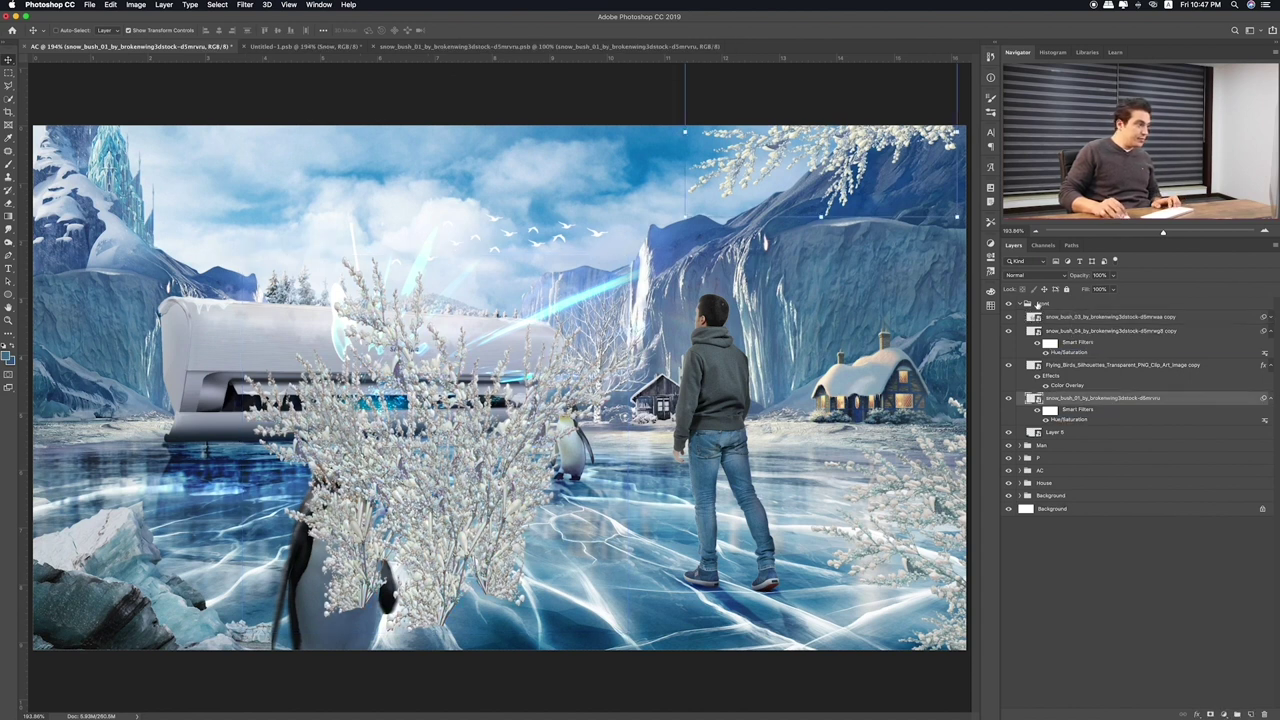
pyautogui.click(1110, 317)
# Shrink the centre bush onto the left edge and stack its layer beneath Layer 5
pyautogui.hotkey('ctrl', 't')
pyautogui.moveTo(608, 258); pyautogui.dragTo(480, 400)
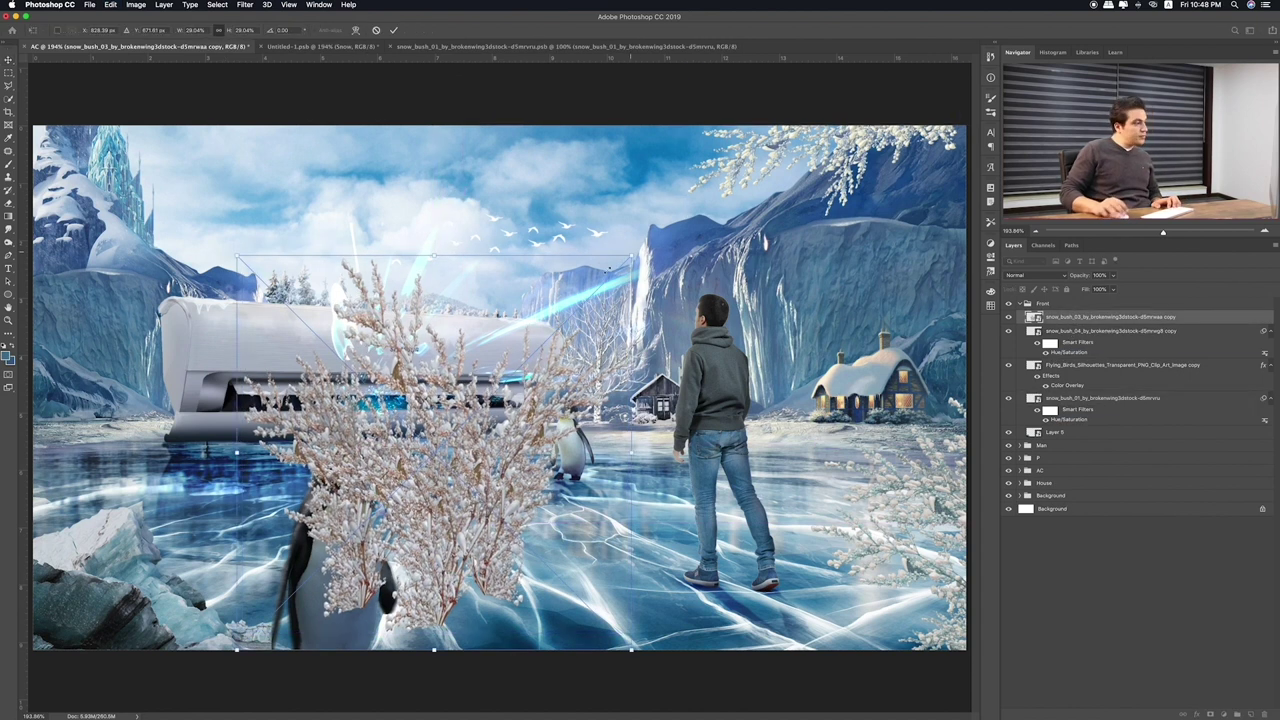
pyautogui.moveTo(360, 520); pyautogui.dragTo(112, 440)
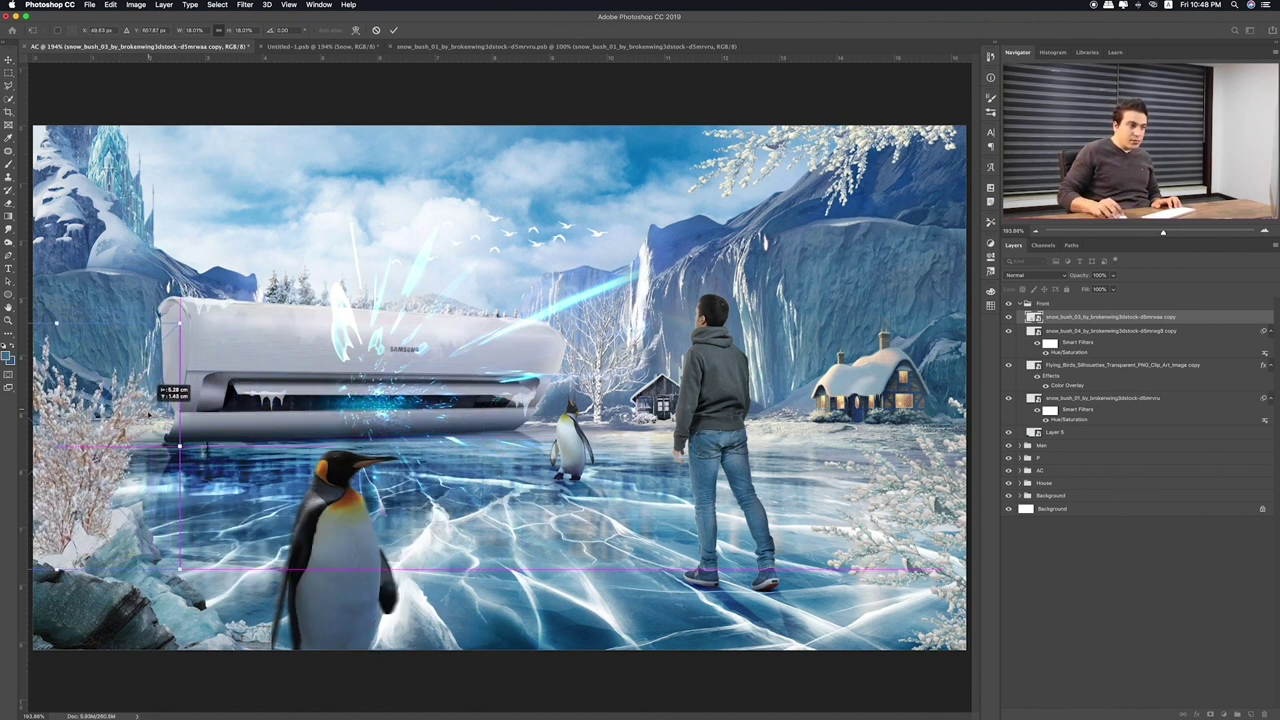
pyautogui.press('Return')
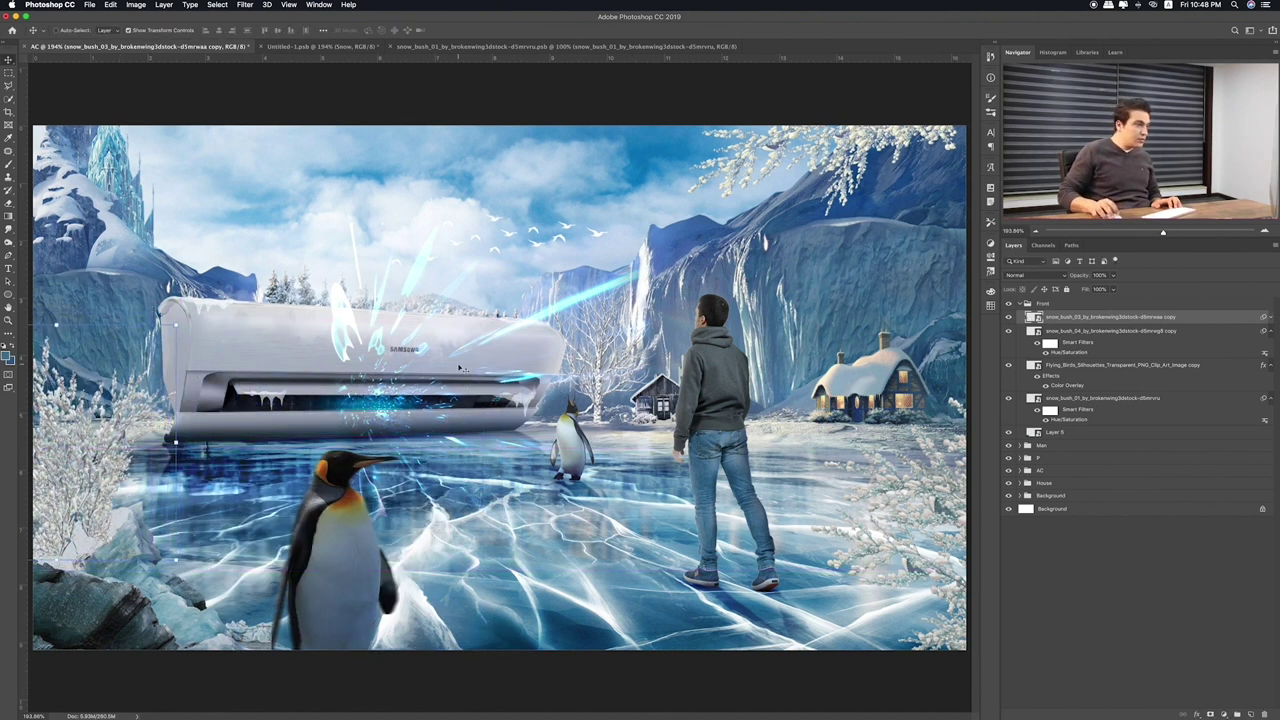
pyautogui.moveTo(1090, 322); pyautogui.dragTo(1084, 409)
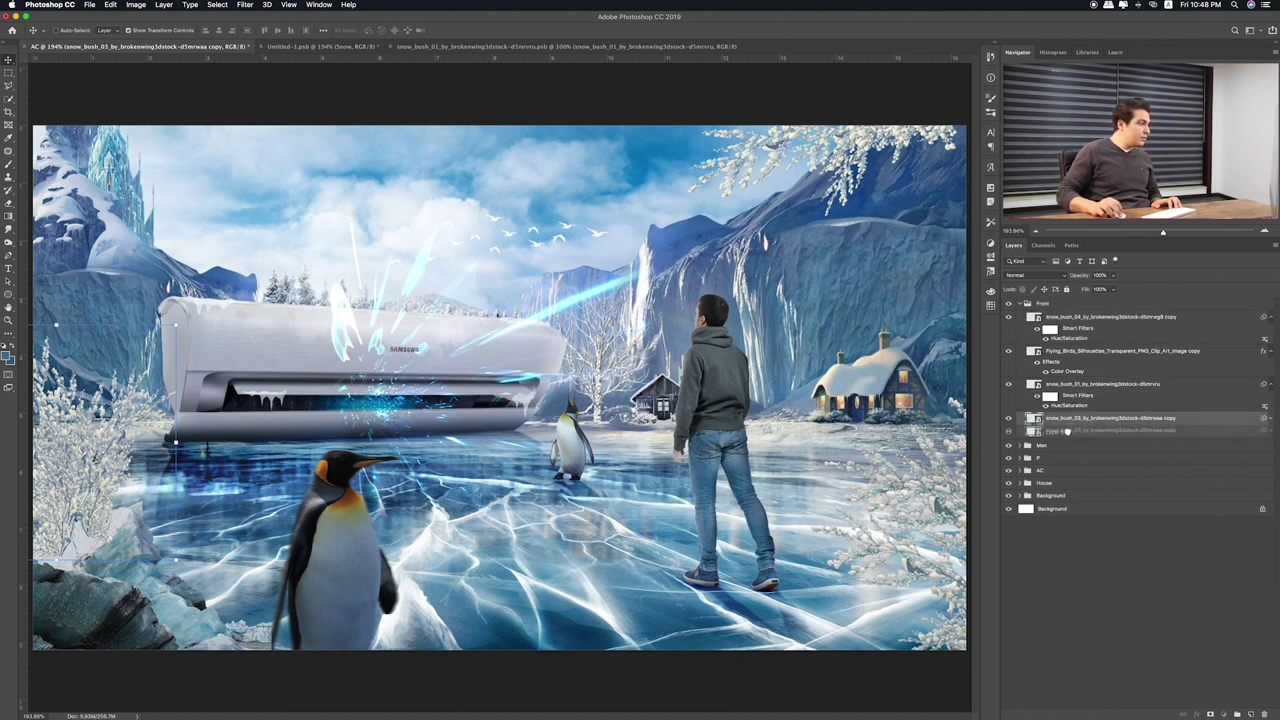
pyautogui.moveTo(1070, 420); pyautogui.dragTo(1070, 440)
# Lower the left snow bush and move the second bush copy beside the big penguin
pyautogui.moveTo(95, 497)
pyautogui.mouseDown()
pyautogui.moveTo(118, 501)
pyautogui.moveTo(103, 486)
pyautogui.moveTo(365, 592)
pyautogui.moveTo(383, 612)
pyautogui.mouseUp()
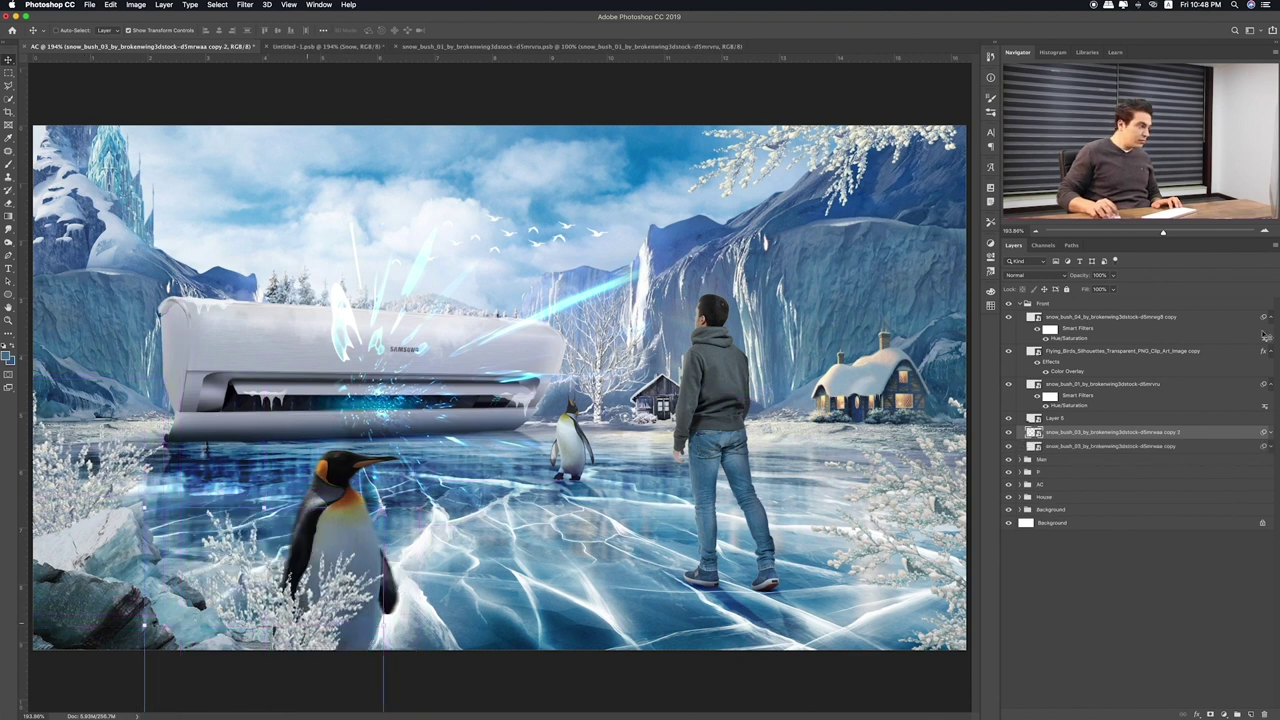
pyautogui.moveTo(1092, 432); pyautogui.dragTo(1092, 380)
pyautogui.moveTo(320, 585); pyautogui.dragTo(222, 582)
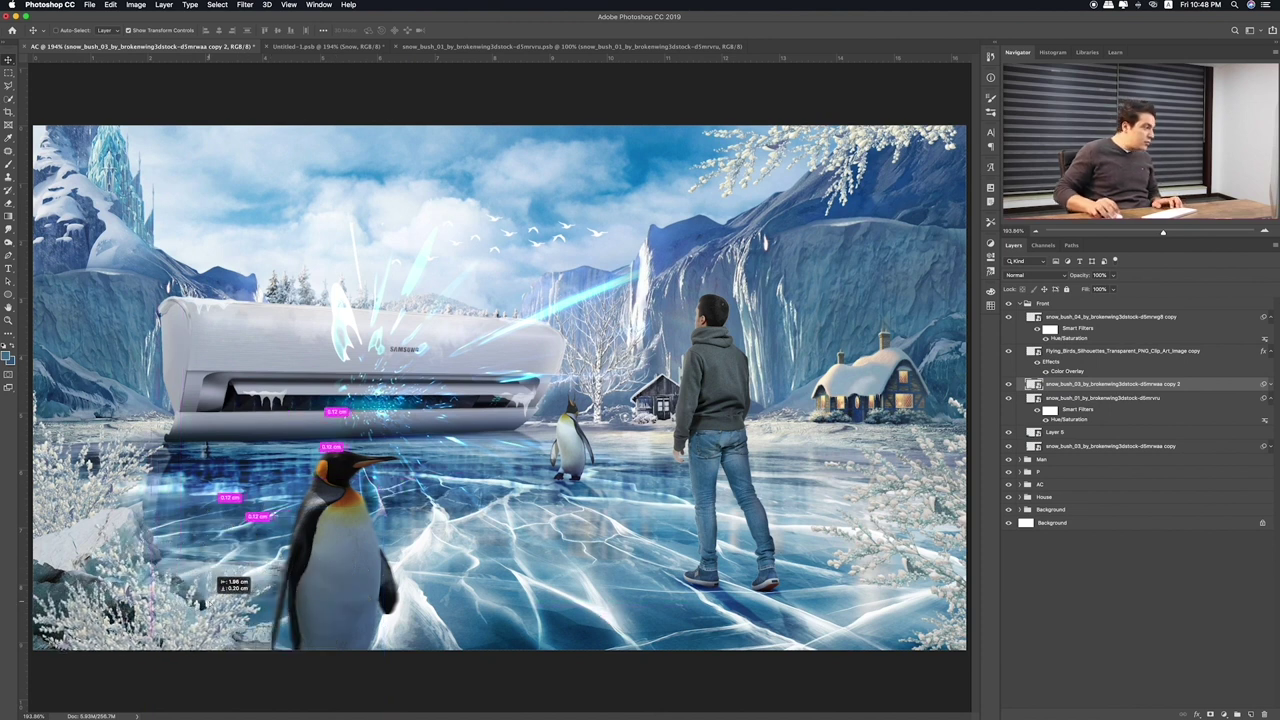
# Mirror and shrink the bush copy beside the penguin, then delete that copy
pyautogui.hotkey('ctrl', 't')
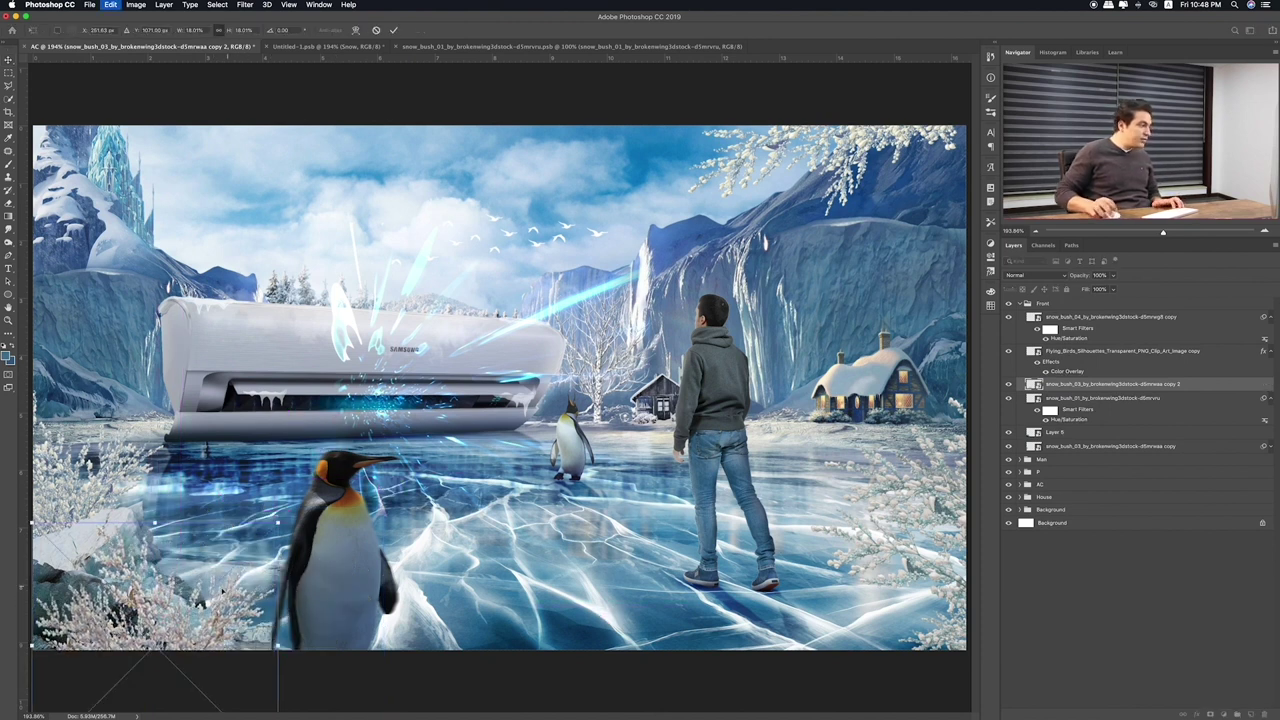
pyautogui.rightClick(221, 594)
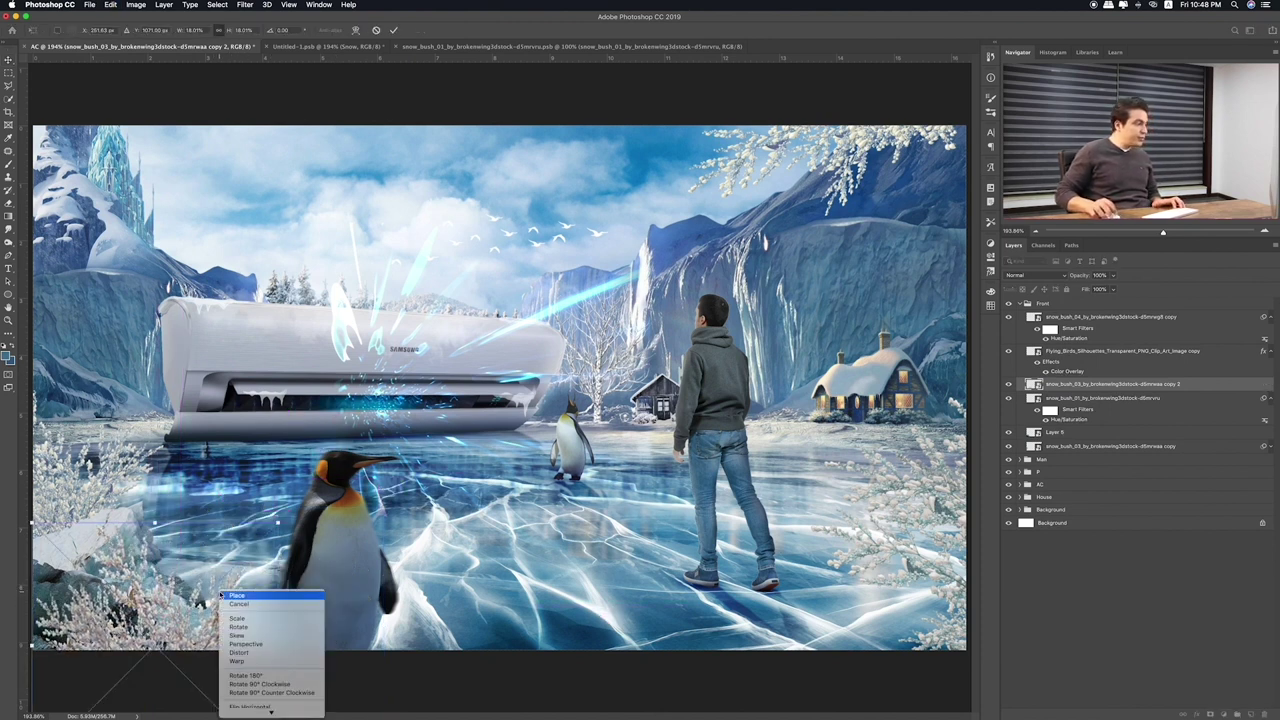
pyautogui.click(260, 703)
pyautogui.moveTo(276, 618); pyautogui.dragTo(274, 618)
pyautogui.moveTo(267, 530); pyautogui.dragTo(258, 603)
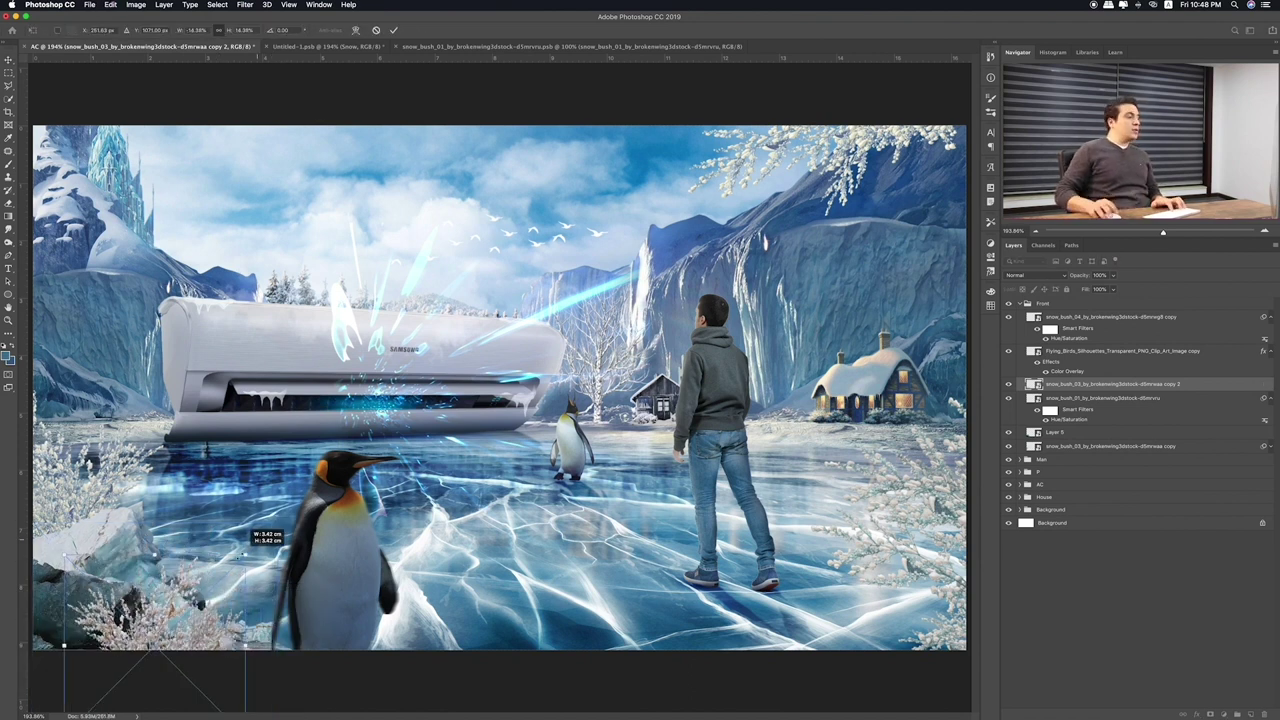
pyautogui.press('Return')
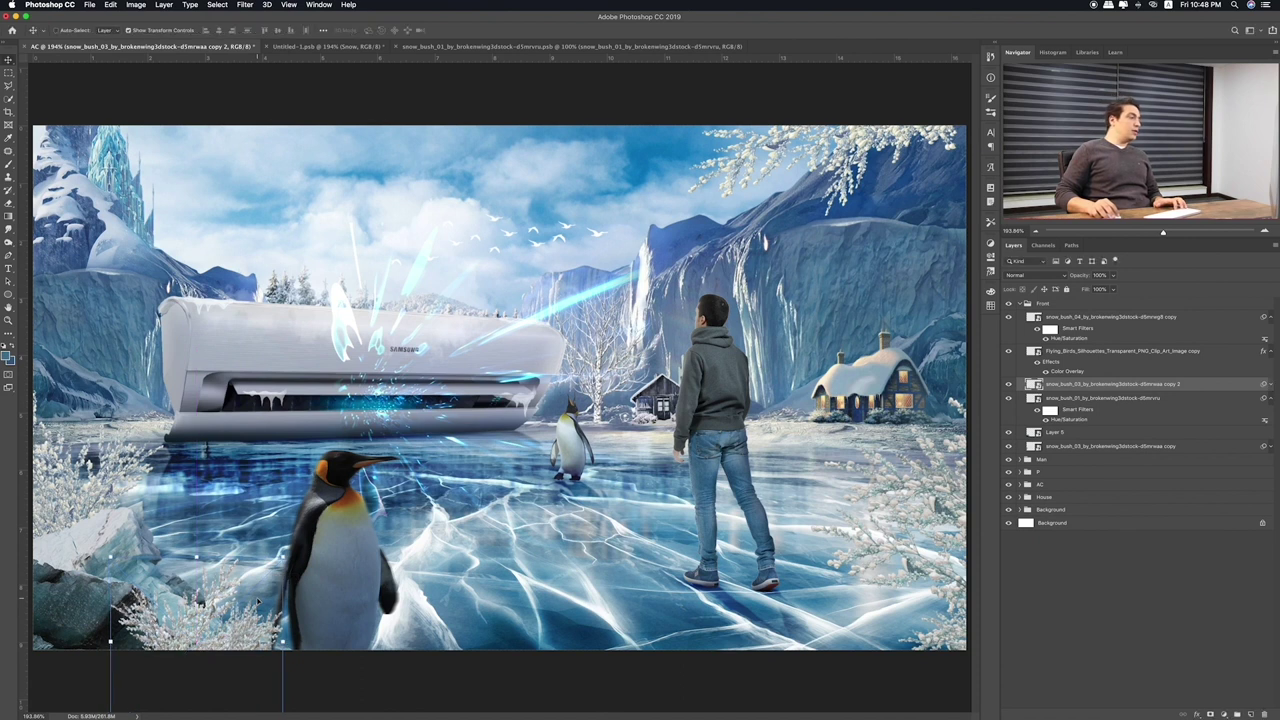
pyautogui.moveTo(249, 588); pyautogui.dragTo(240, 569)
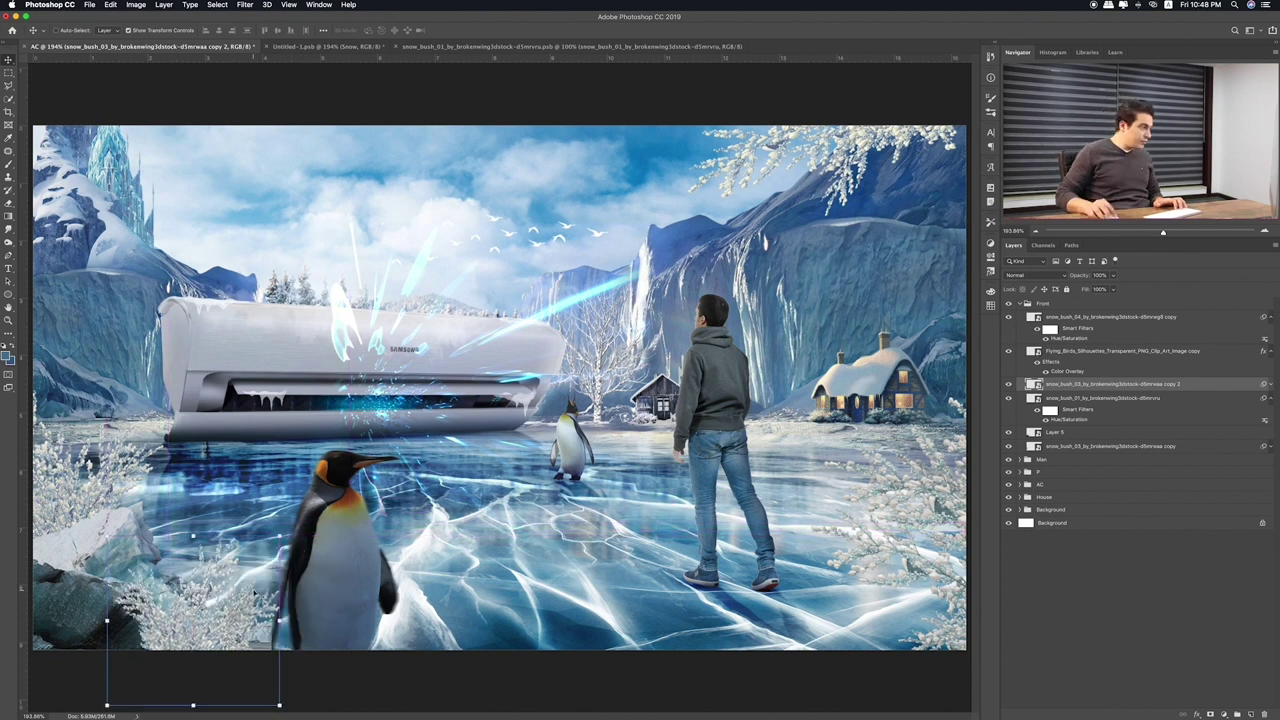
pyautogui.press('Delete')
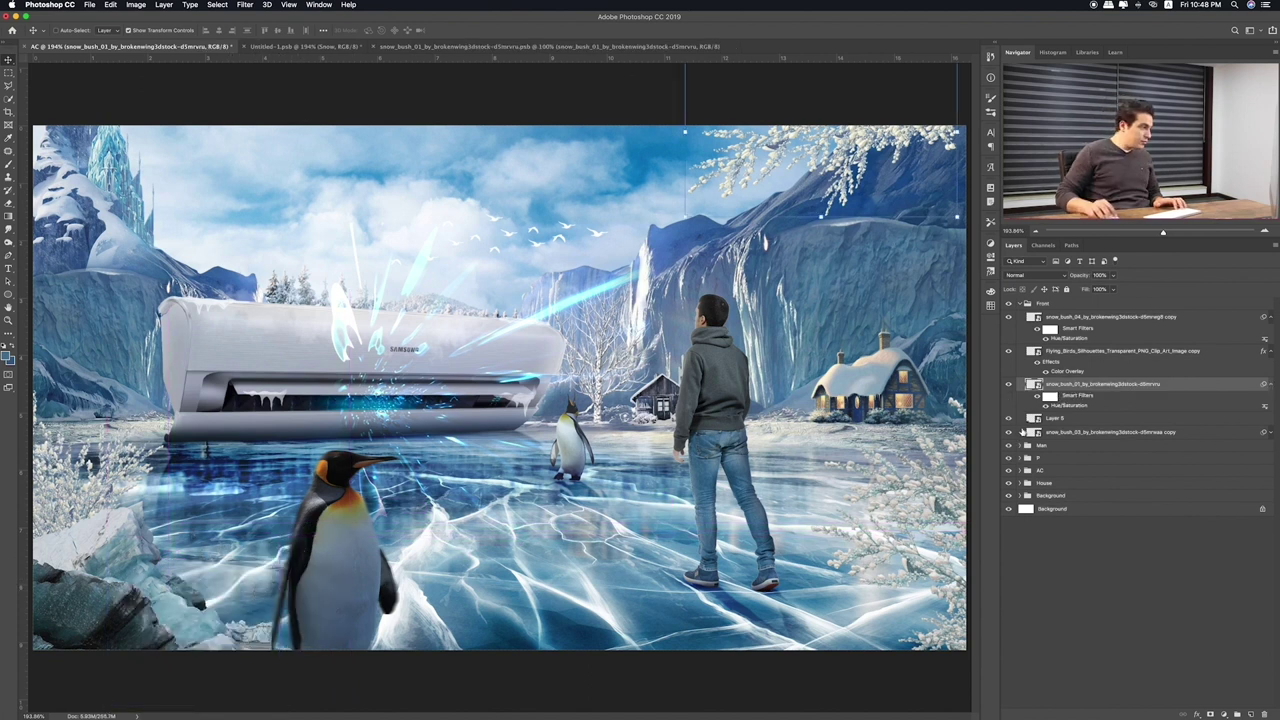
# Select Layer 5, revert a trial enlargement, and add a layer mask to it
pyautogui.click(1030, 418)
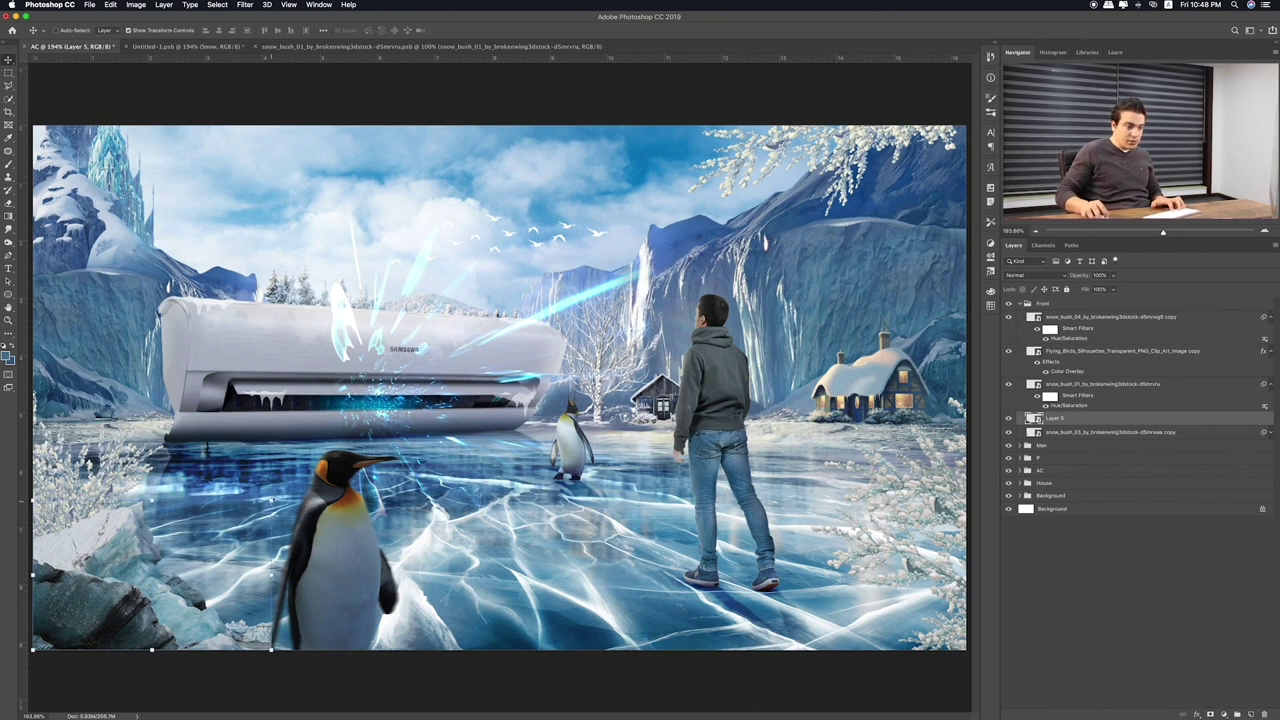
pyautogui.moveTo(271, 499); pyautogui.dragTo(296, 484)
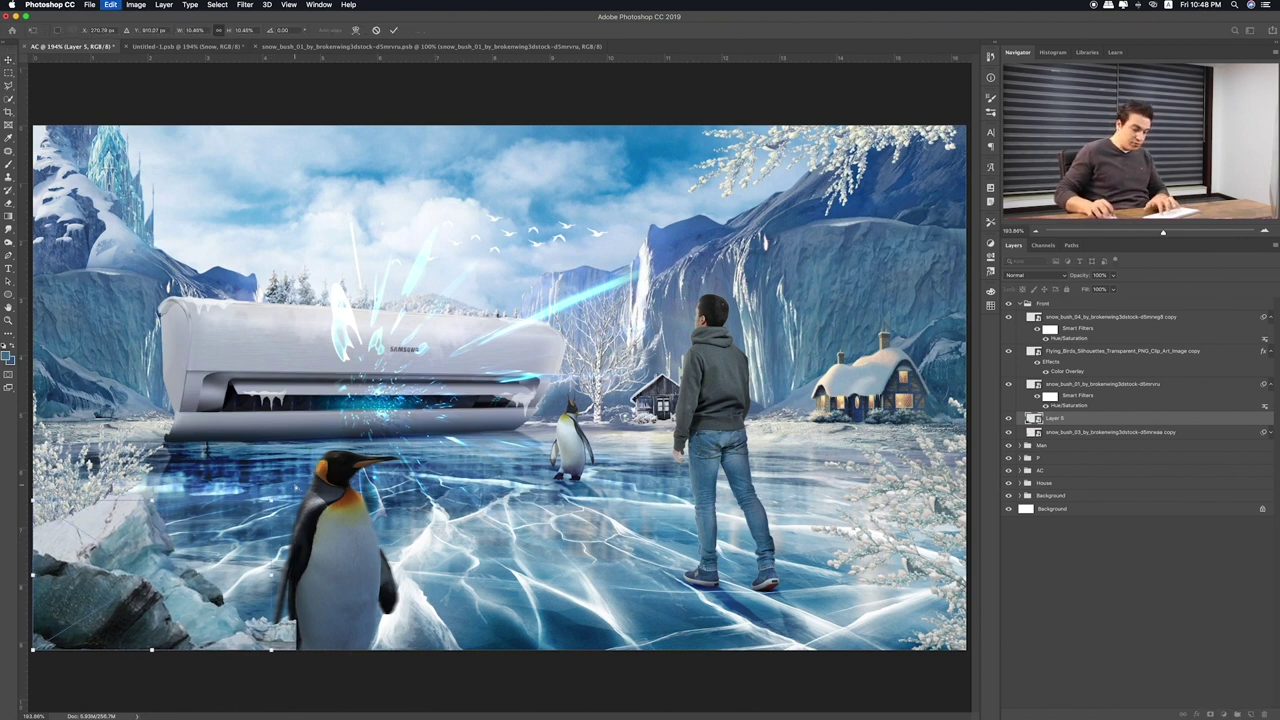
pyautogui.hotkey('ctrl', 'z')
pyautogui.press('Escape')
pyautogui.click(1207, 713)
pyautogui.press('b')
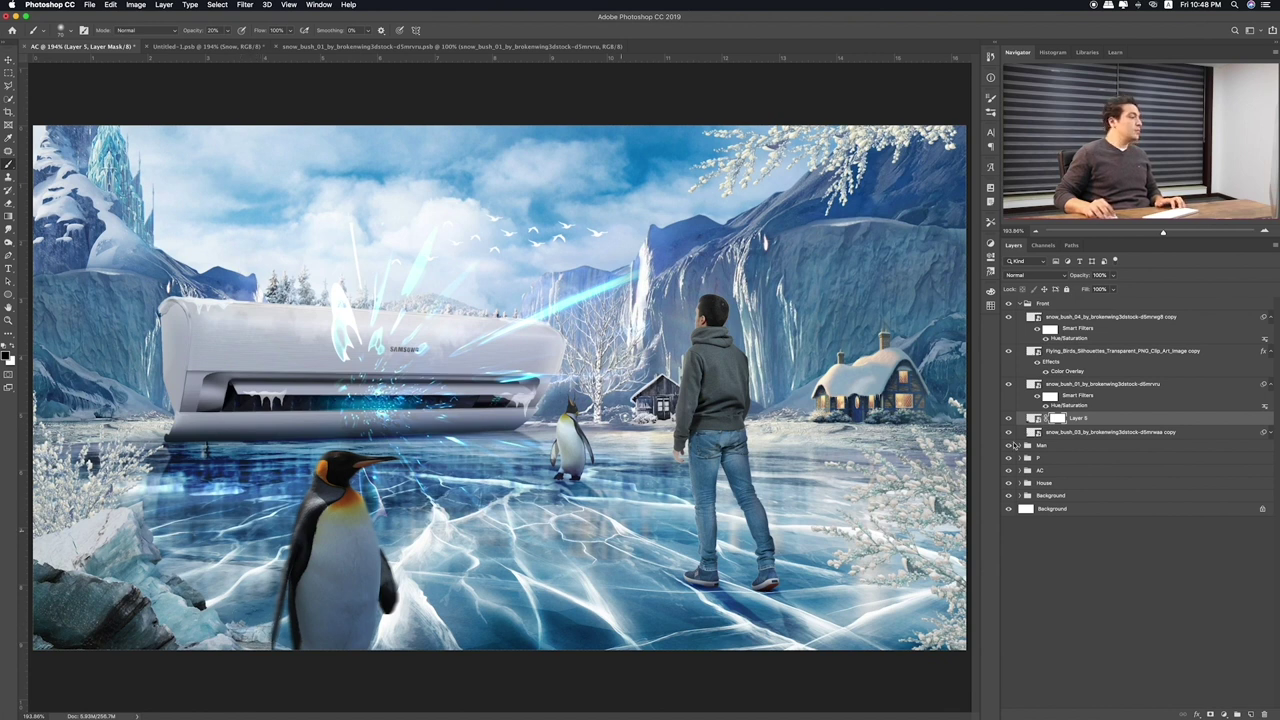
# Enlarge Layer 5's snowy rocks to about 137% toward the big penguin's base
pyautogui.click(1036, 418)
pyautogui.hotkey('ctrl', 't')
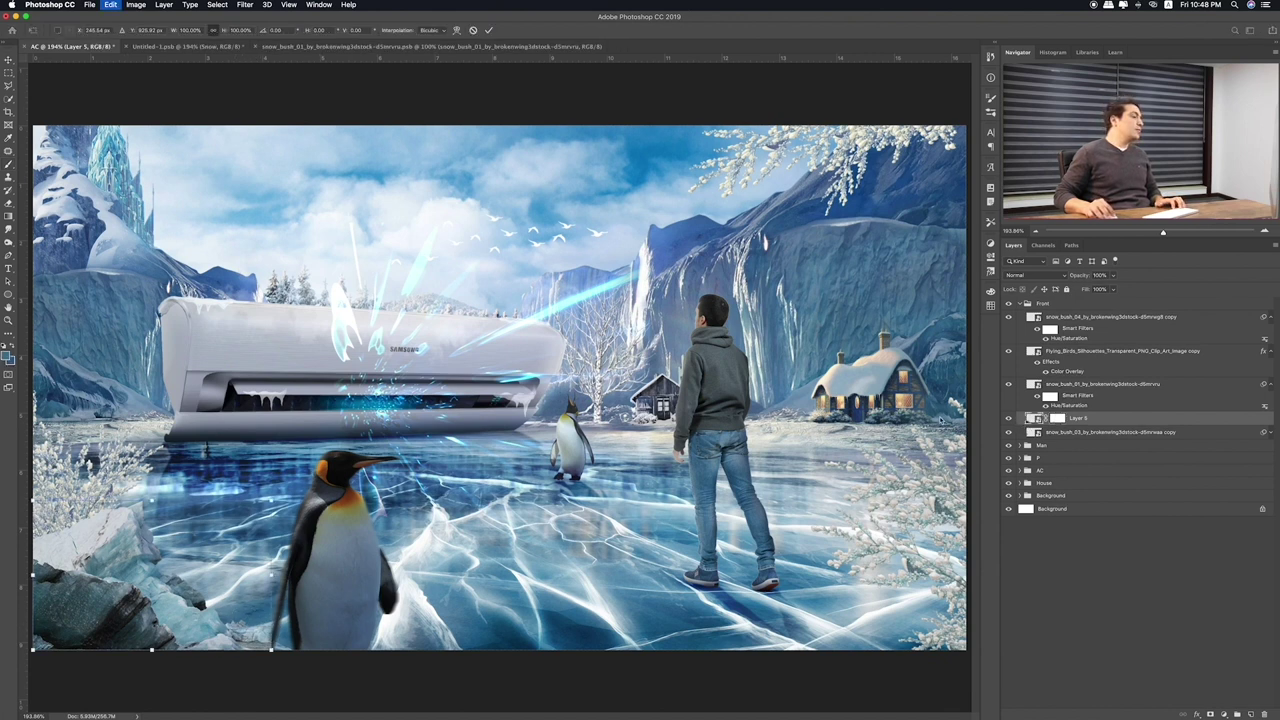
pyautogui.moveTo(271, 500); pyautogui.dragTo(348, 452)
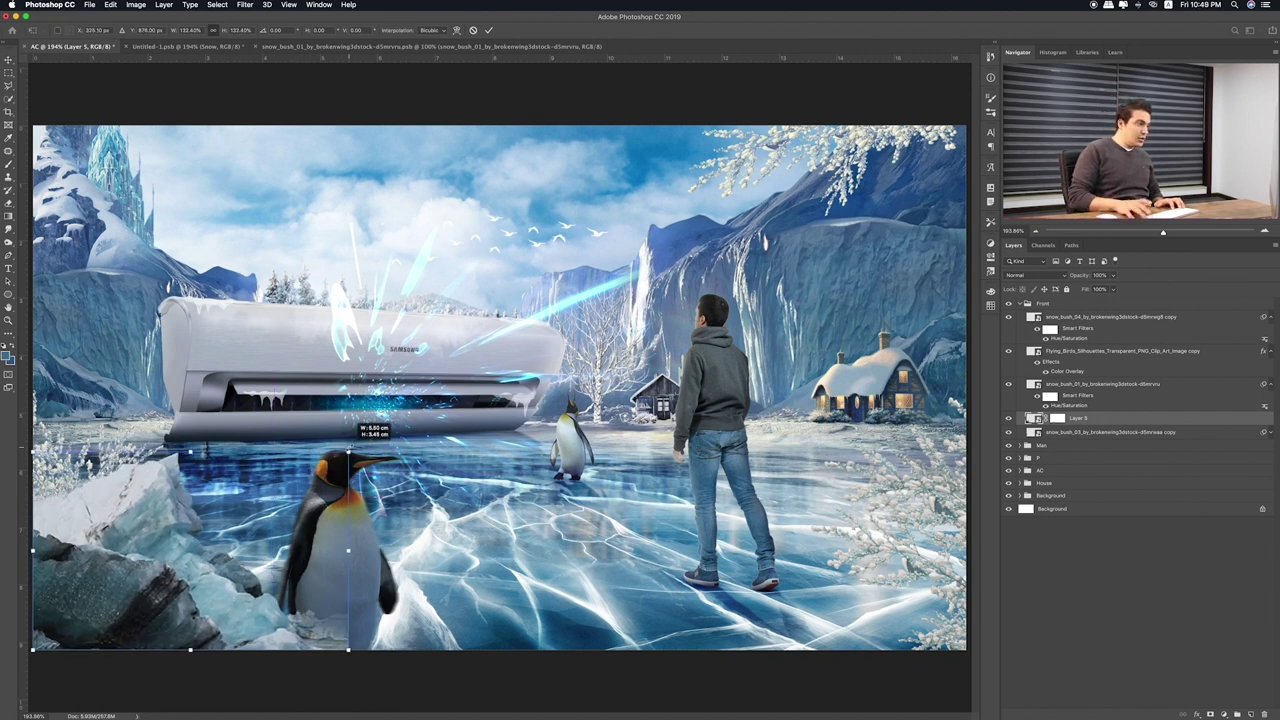
pyautogui.moveTo(348, 452); pyautogui.dragTo(358, 438)
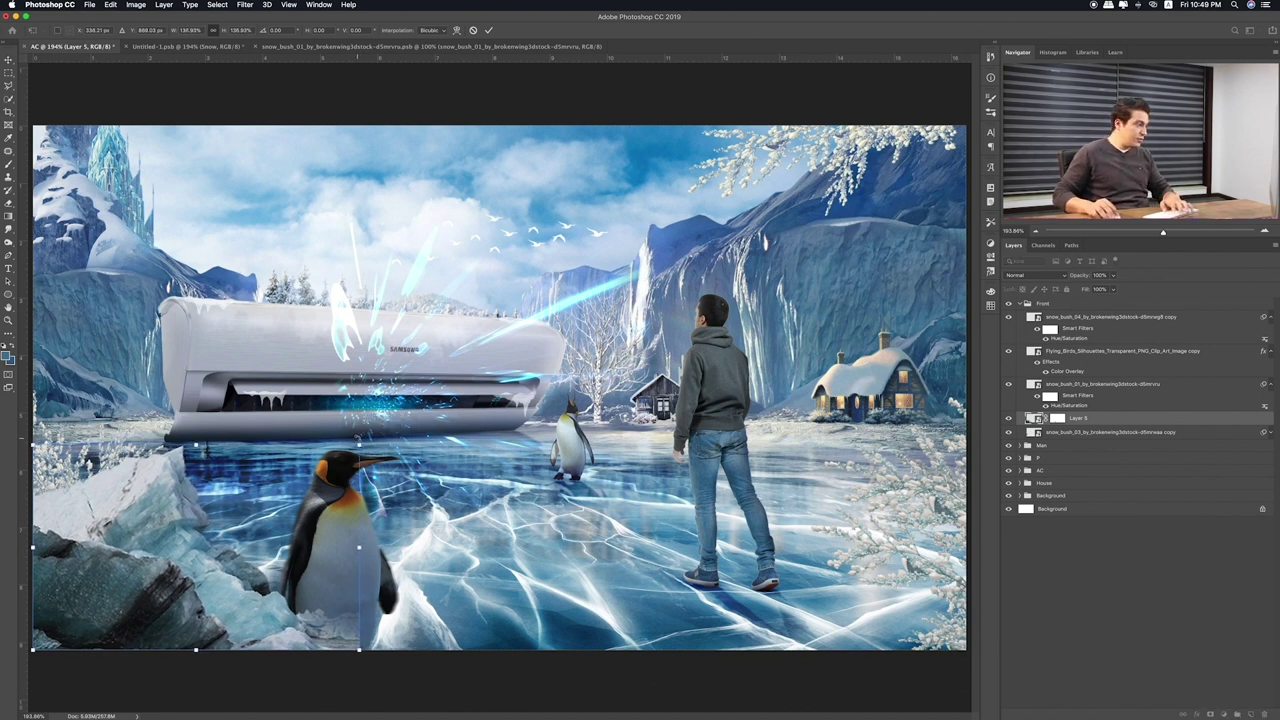
pyautogui.press('Return')
# Lasso the snow patch over the big penguin's lower body and paint it out on Layer 5's mask
pyautogui.press('b')
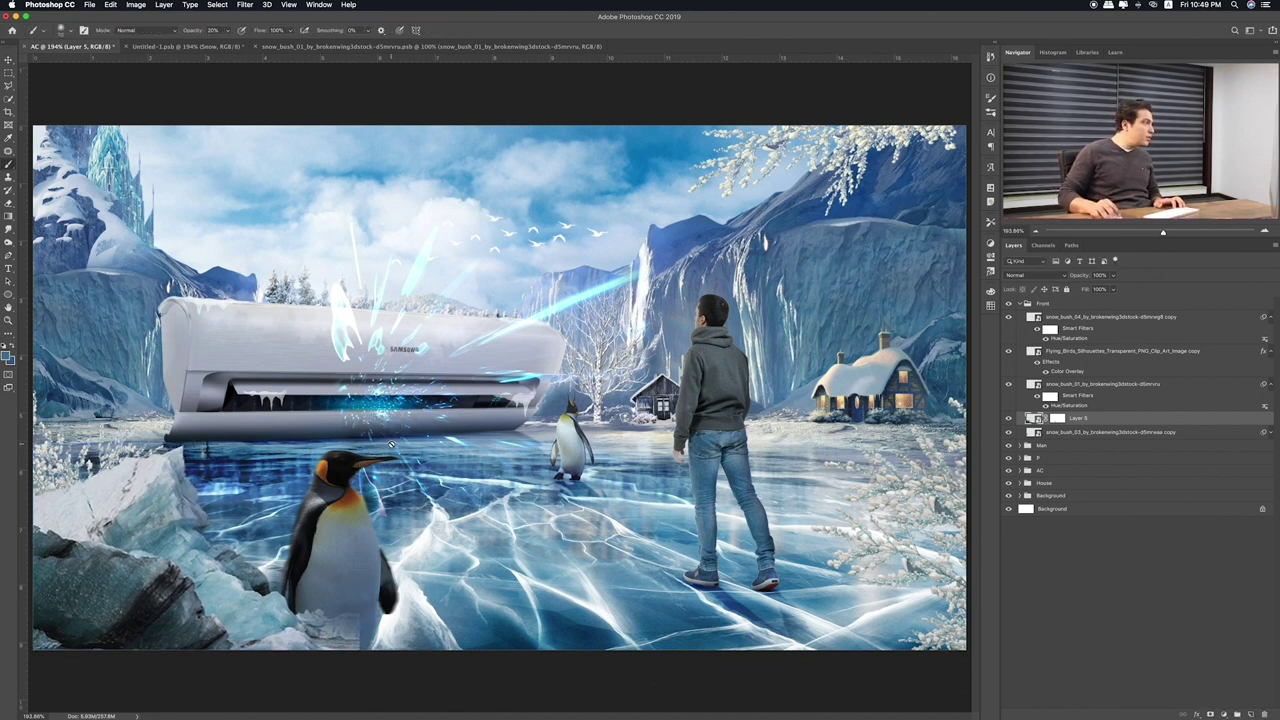
pyautogui.click(1057, 418)
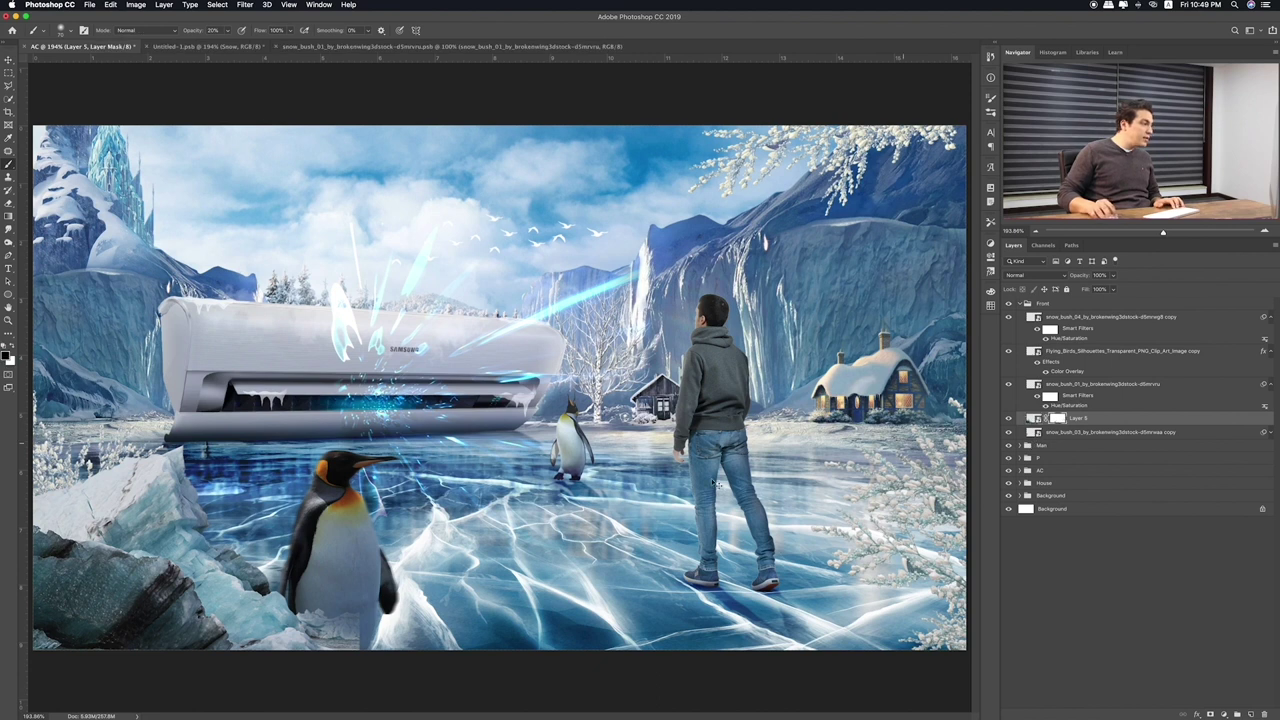
pyautogui.scroll(5, 447, 393)
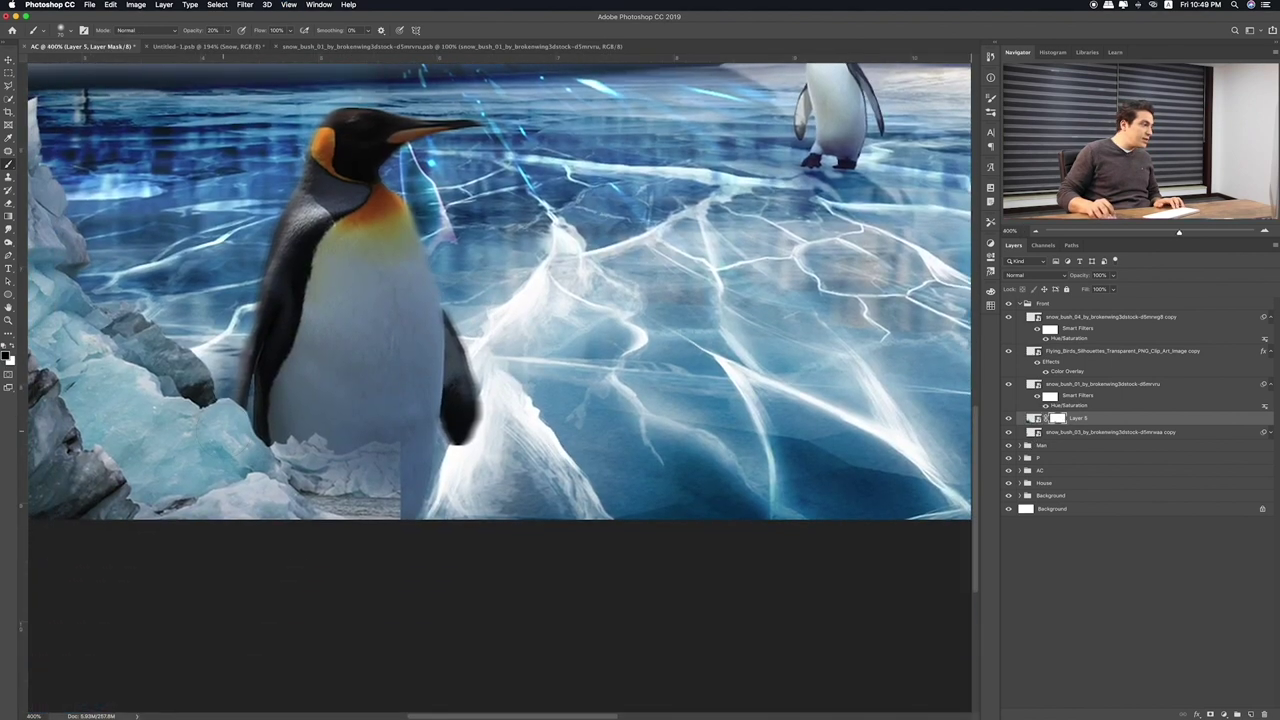
pyautogui.click(9, 88)
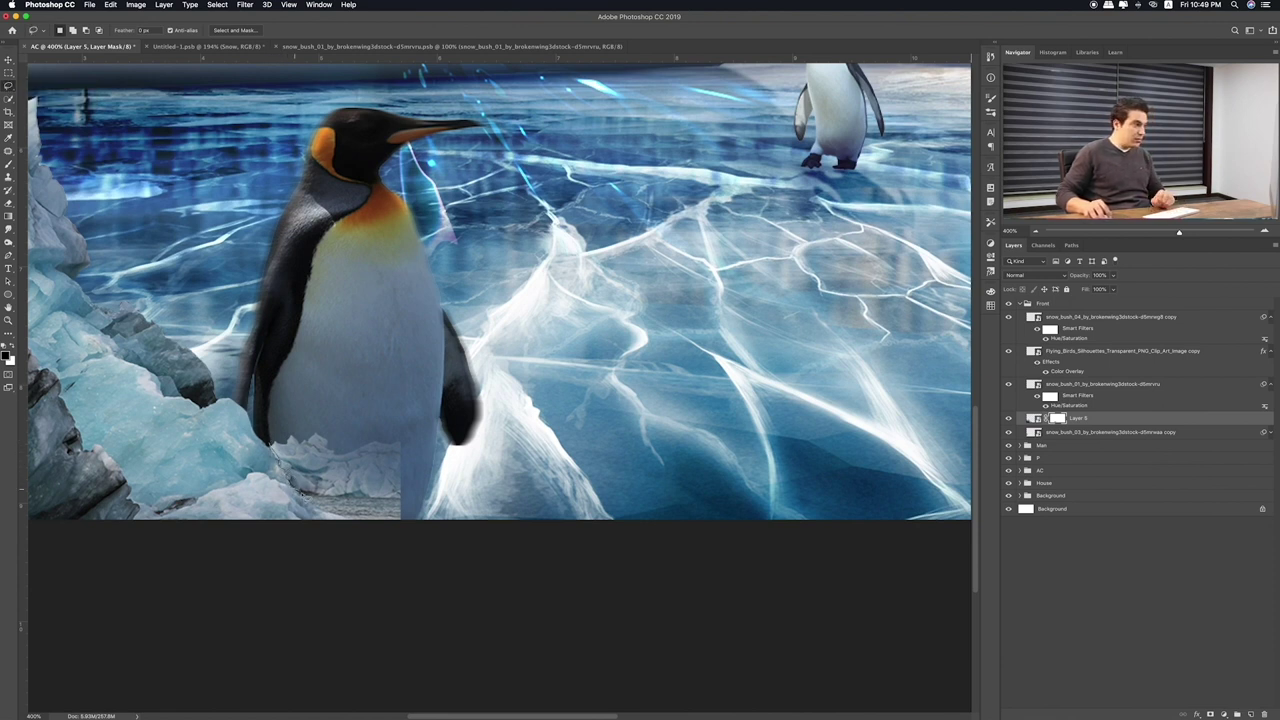
pyautogui.moveTo(376, 530); pyautogui.dragTo(316, 402)
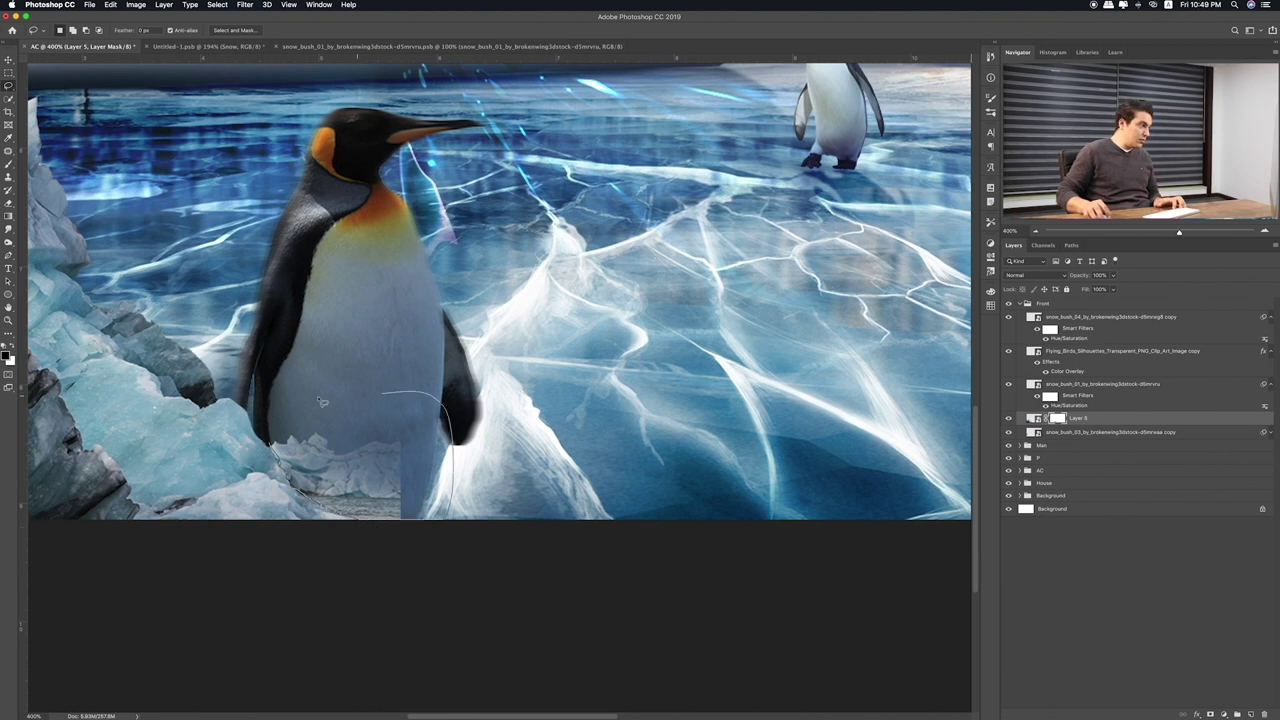
pyautogui.press('b')
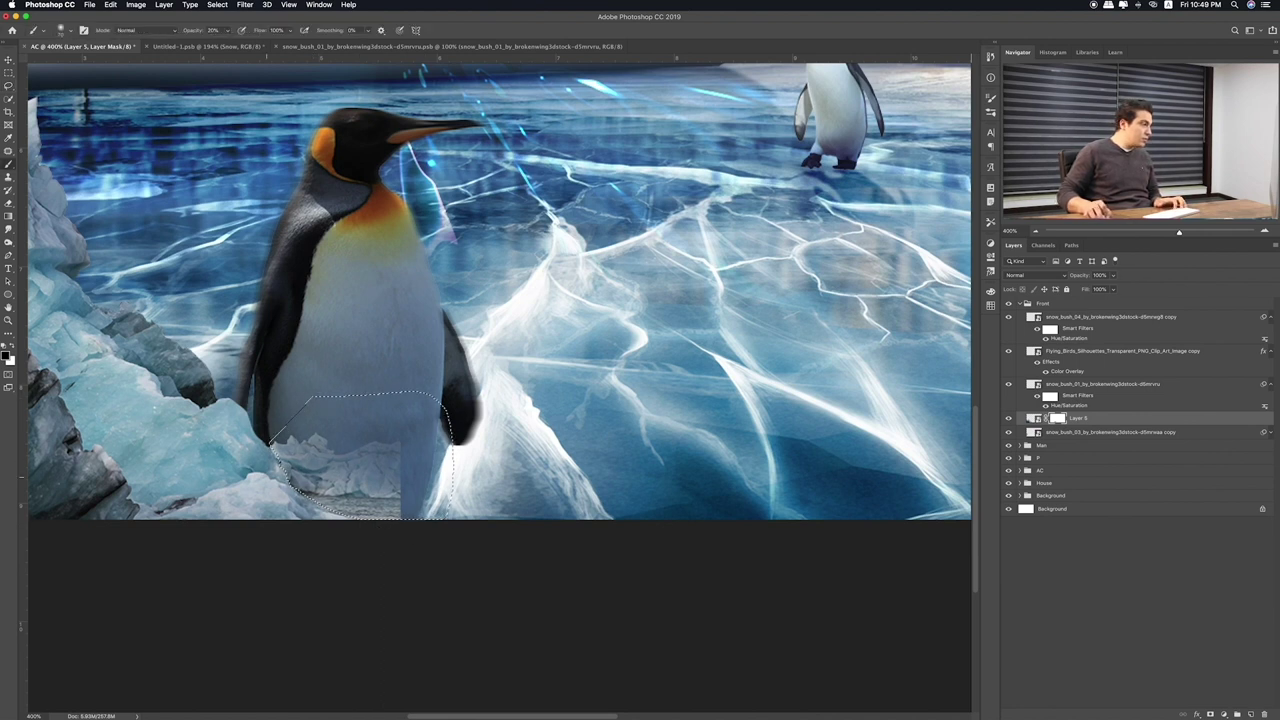
pyautogui.moveTo(285, 450)
pyautogui.mouseDown()
pyautogui.moveTo(385, 500)
pyautogui.moveTo(370, 512)
pyautogui.mouseUp()
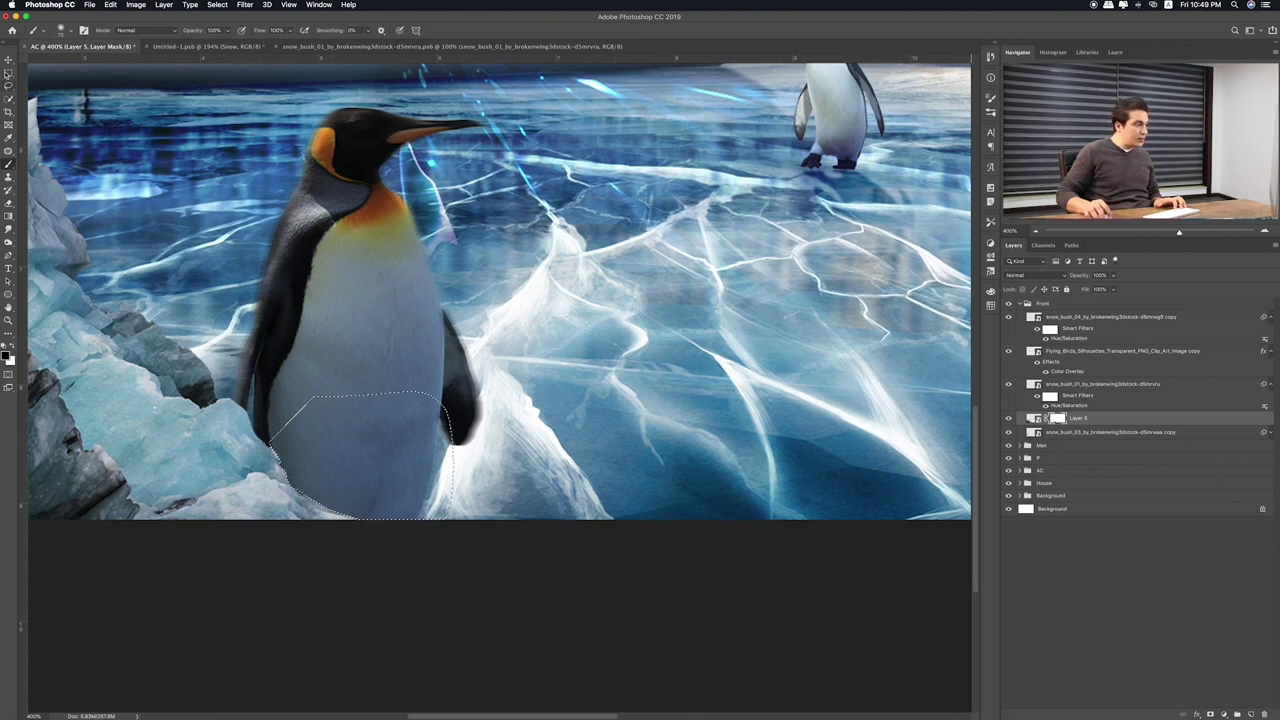
pyautogui.hotkey('ctrl', 'd')
# Lasso and hide the rocks overlapping the penguin's belly edge, then retarget Layer 5's pixels
pyautogui.press('l')
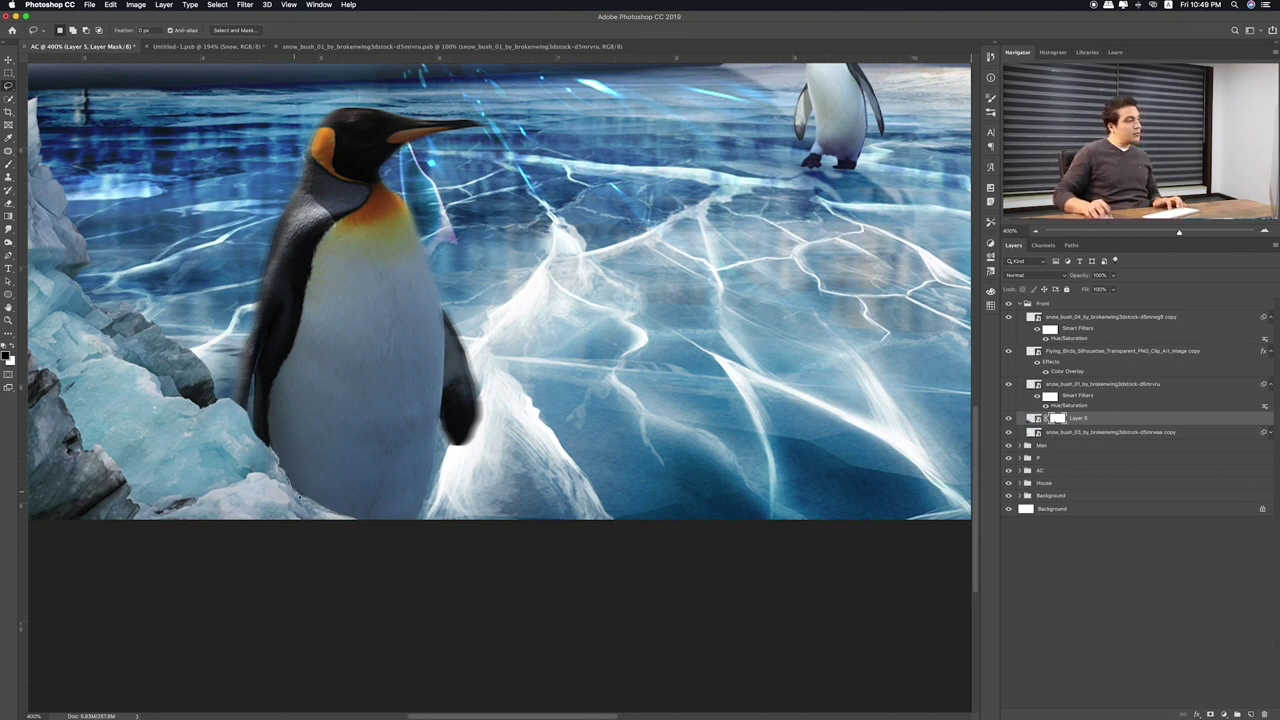
pyautogui.moveTo(357, 520)
pyautogui.mouseDown()
pyautogui.moveTo(272, 440)
pyautogui.moveTo(337, 514)
pyautogui.mouseUp()
pyautogui.press('b')
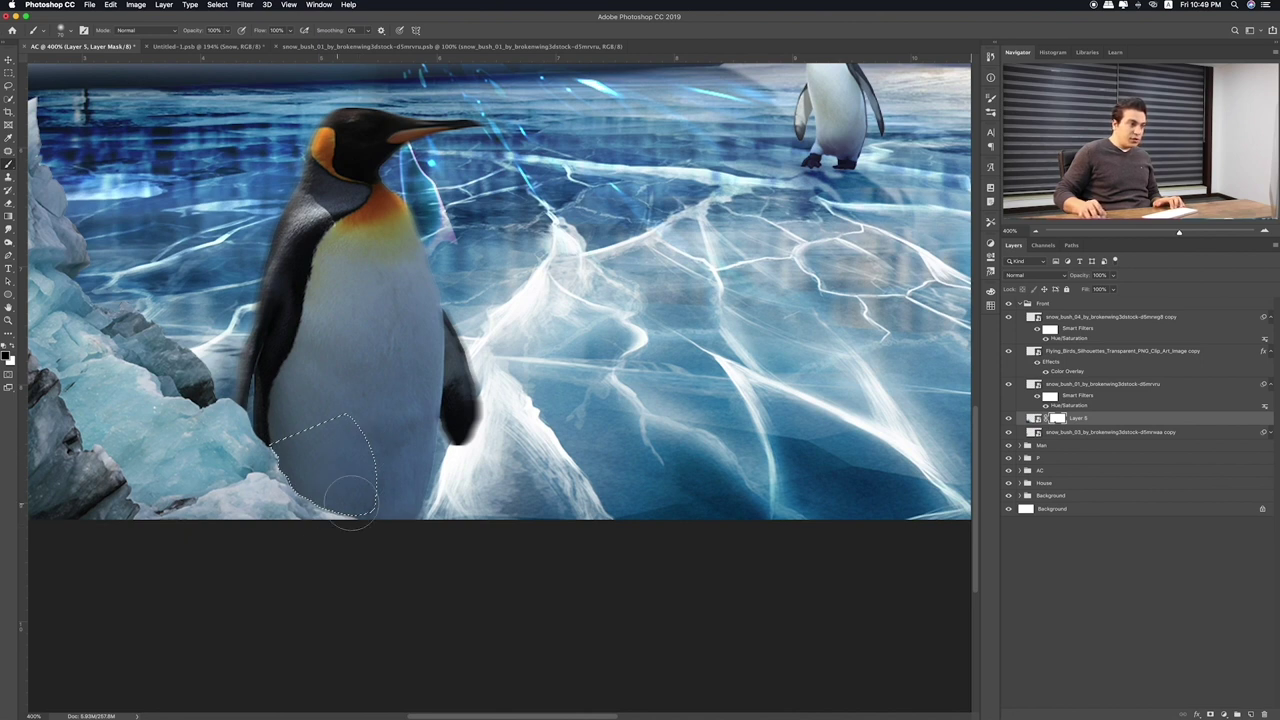
pyautogui.hotkey('ctrl', 'd')
pyautogui.press('m')
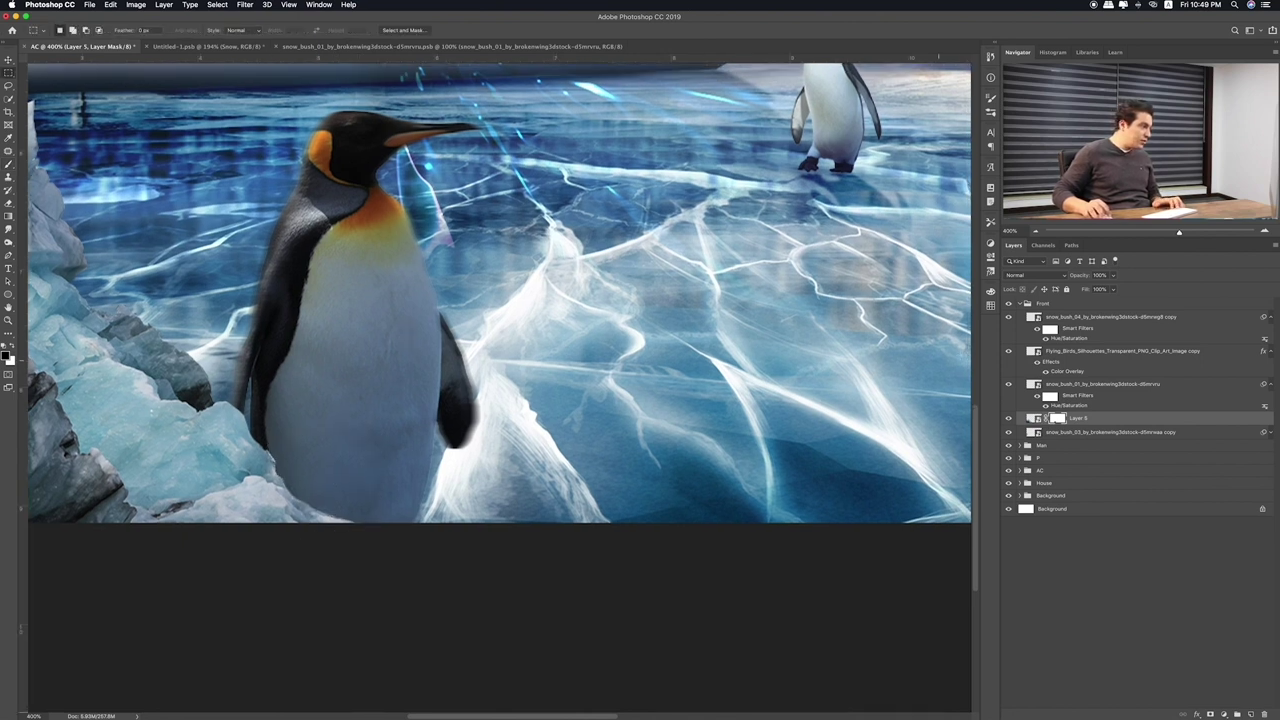
pyautogui.hotkey('ctrl', '2')
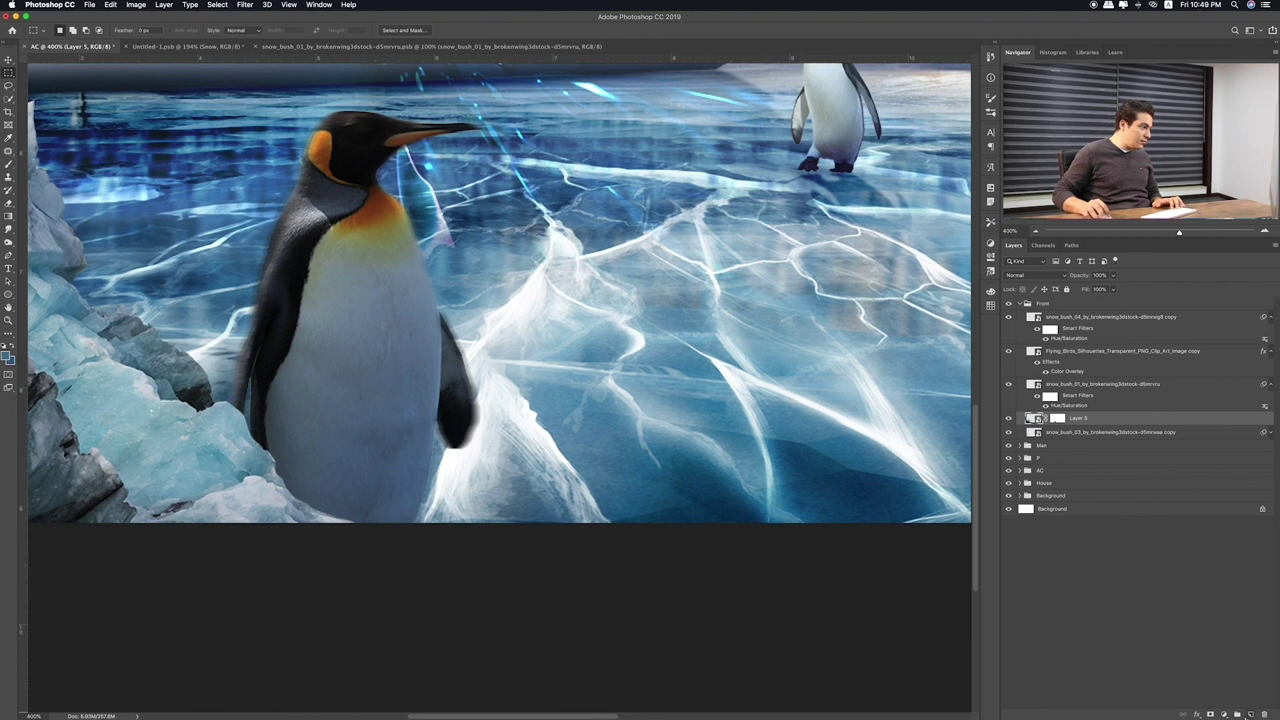
# Add a new layer clipped to Layer 5 and set its blend mode to Overlay
pyautogui.click(1237, 714)
pyautogui.keyDown('alt'); pyautogui.click(1062, 424); pyautogui.keyUp('alt')
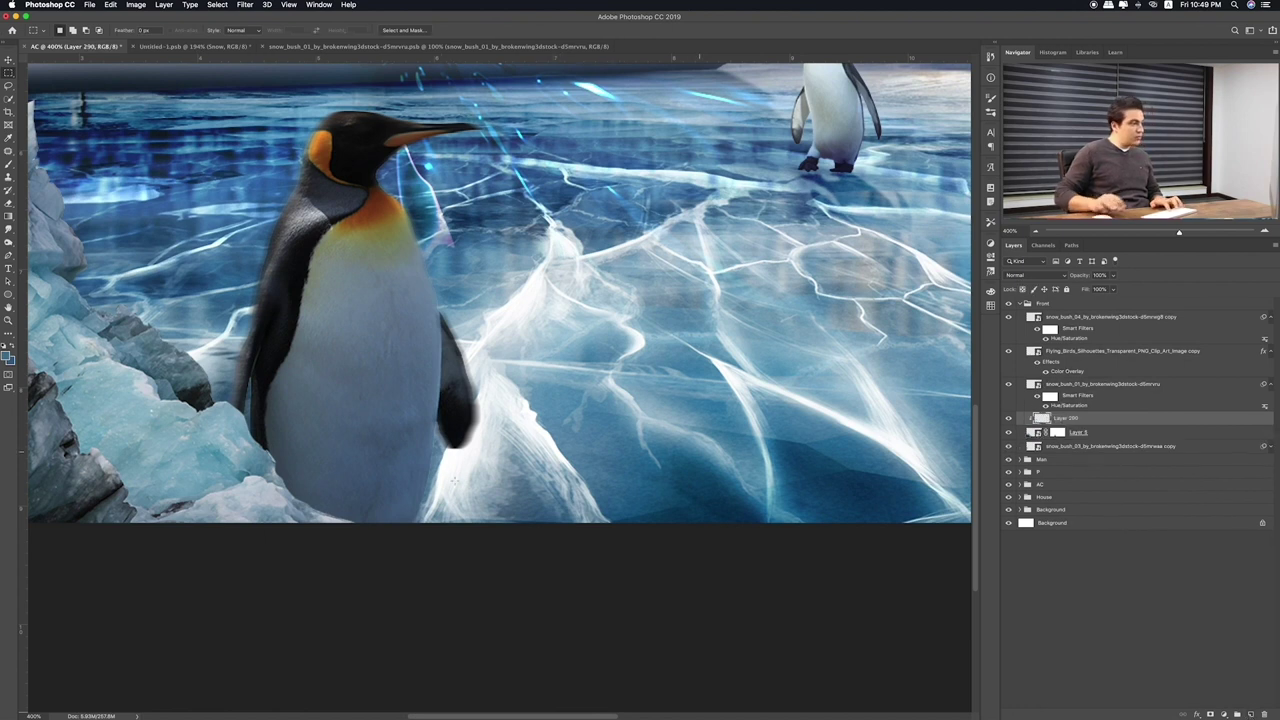
pyautogui.press('b')
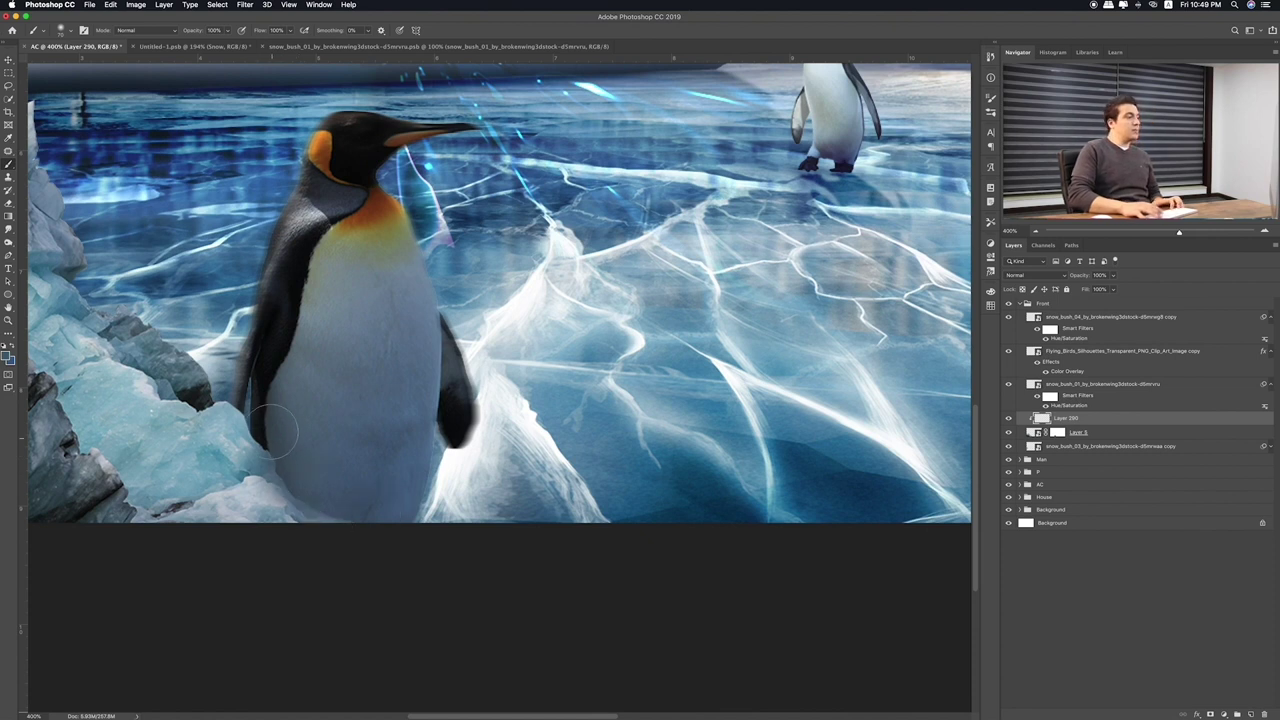
pyautogui.press('v')
pyautogui.hotkey('shift', '+')
pyautogui.hotkey('shift', '+')
pyautogui.hotkey('shift', '+')
pyautogui.hotkey('shift', '+')
pyautogui.hotkey('shift', '+')
pyautogui.hotkey('shift', '+')
pyautogui.hotkey('shift', '+')
pyautogui.hotkey('shift', '+')
pyautogui.hotkey('shift', '+')
pyautogui.hotkey('shift', '+')
pyautogui.hotkey('shift', '+')
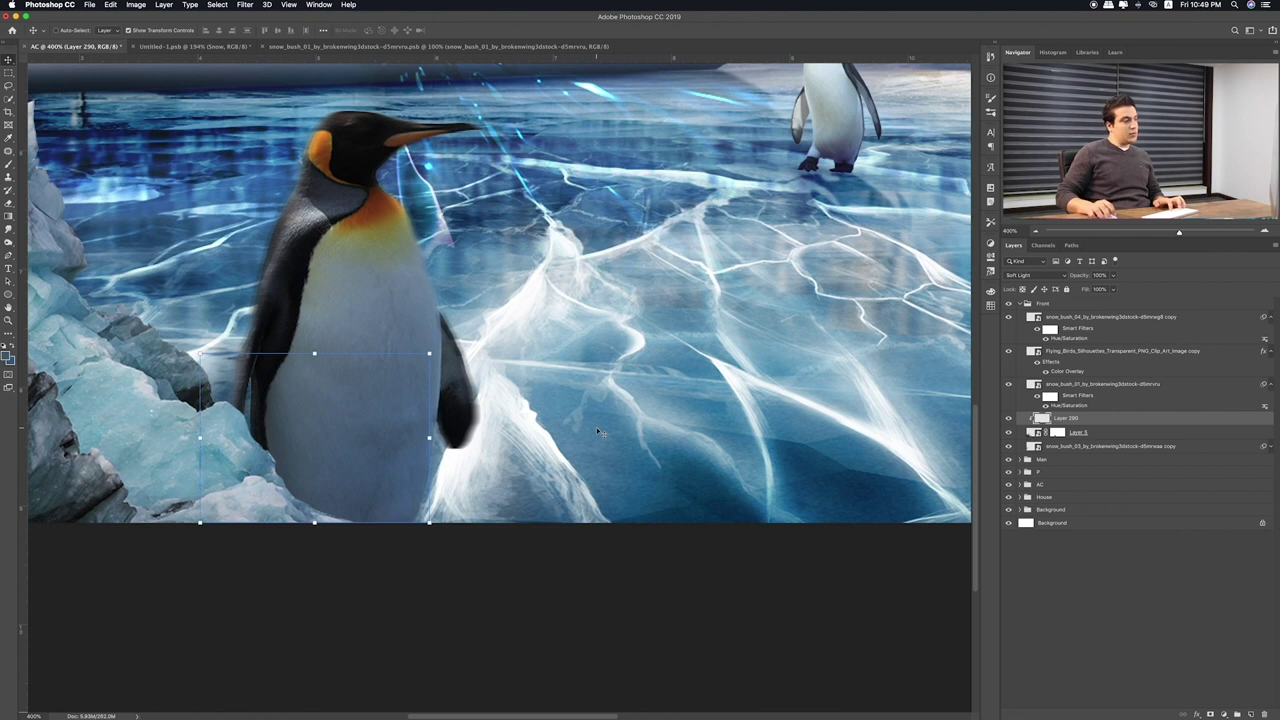
pyautogui.hotkey('shift', '-')
pyautogui.hotkey('ctrl', '-')
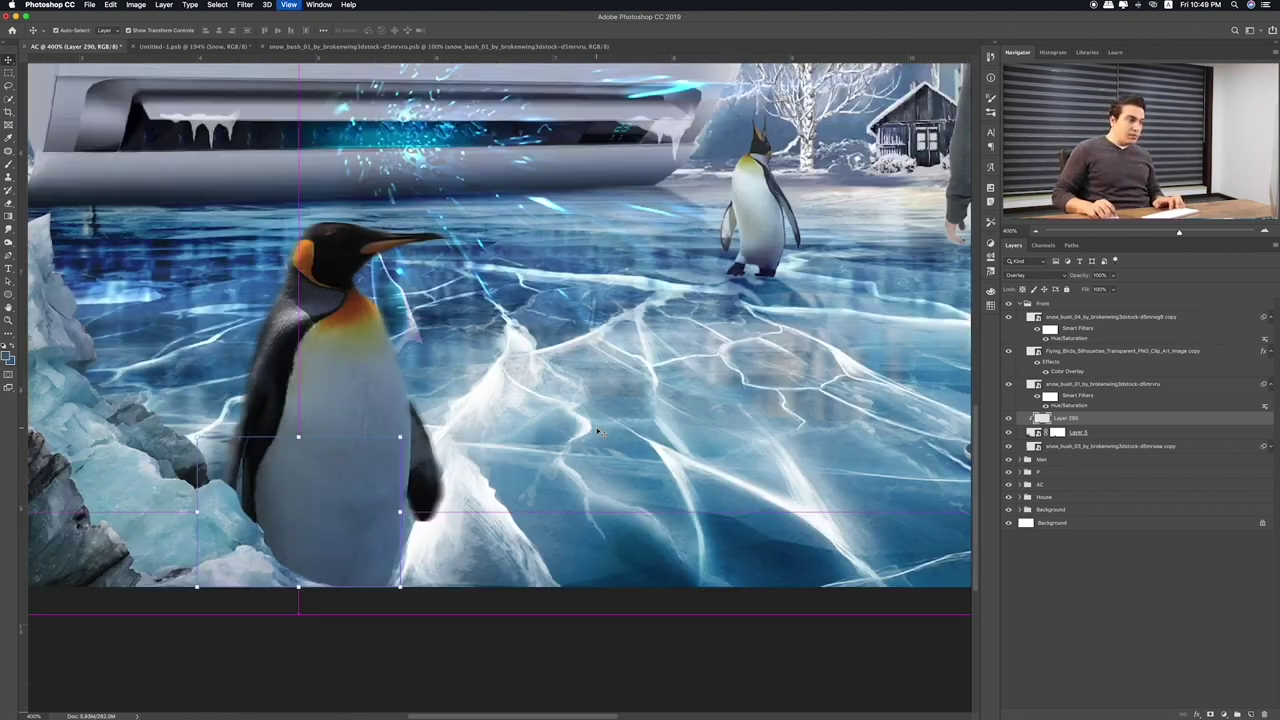
pyautogui.hotkey('ctrl', '0')
# Move the snow_bush_03 copy over the lower-left rocks and collapse the Front group
pyautogui.click(8, 73)
pyautogui.hotkey('ctrl', 'd')
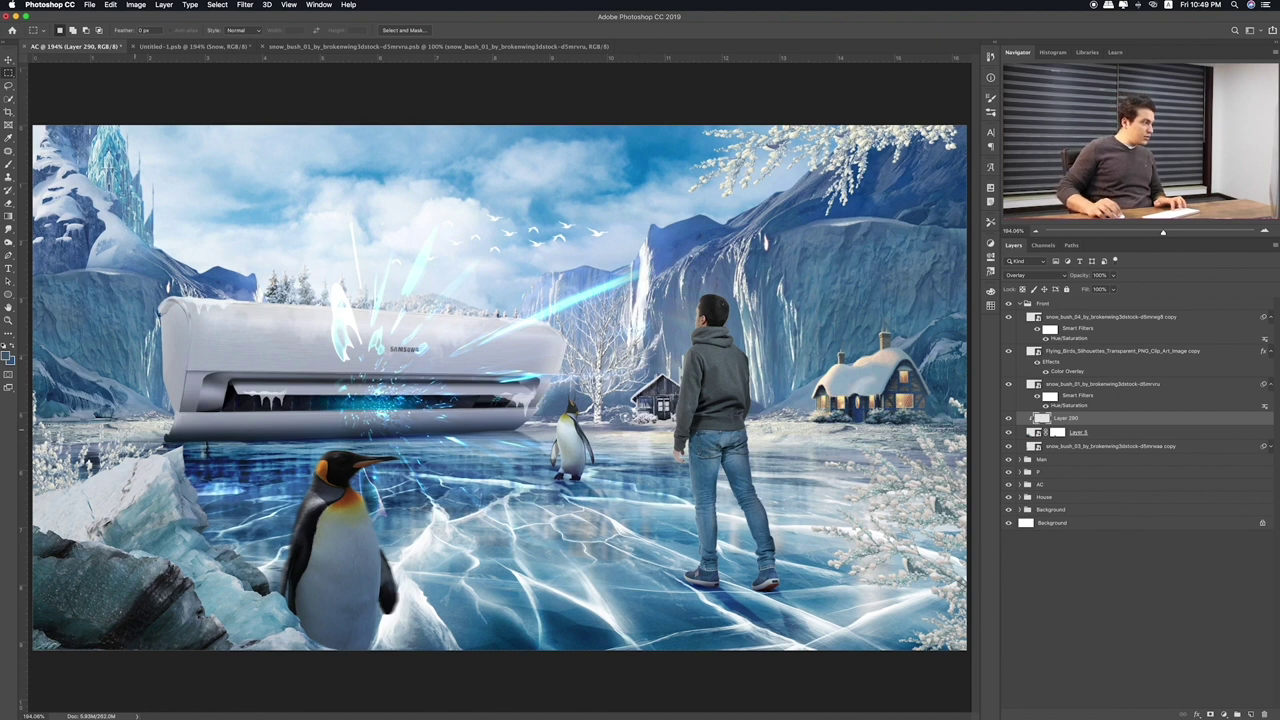
pyautogui.click(1008, 446)
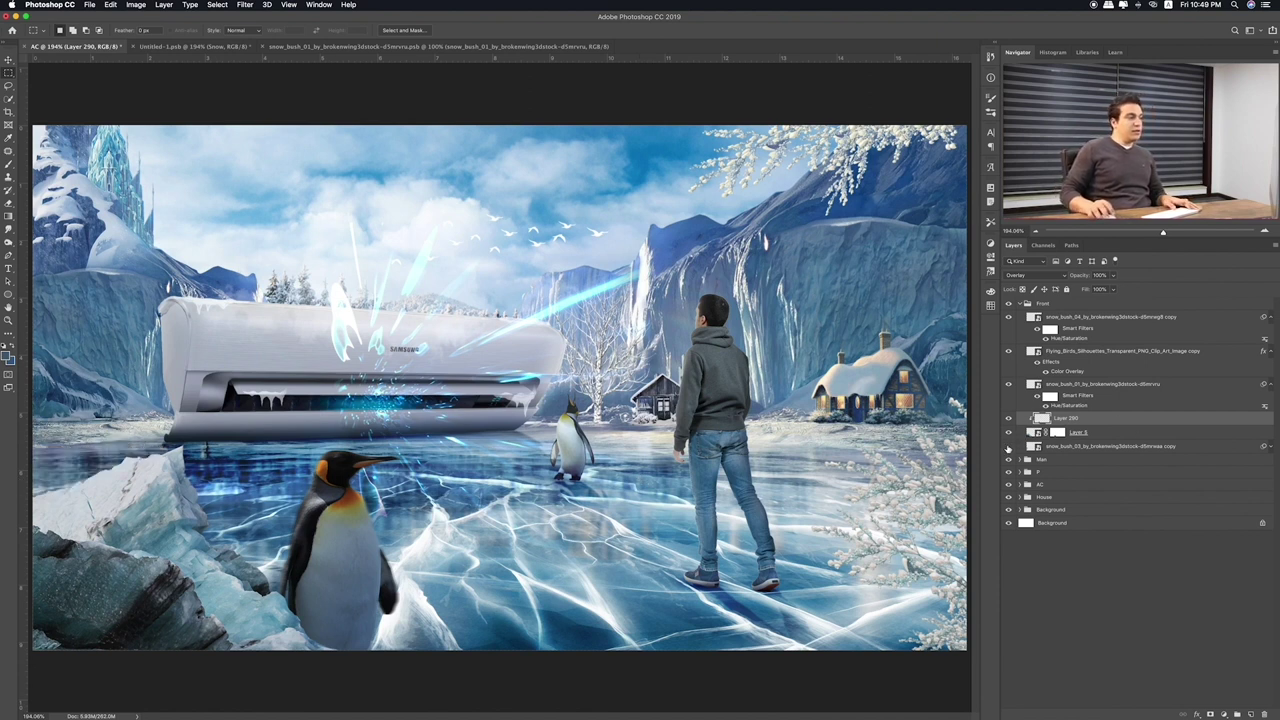
pyautogui.click(1090, 446)
pyautogui.press('v')
pyautogui.moveTo(113, 460); pyautogui.dragTo(114, 448)
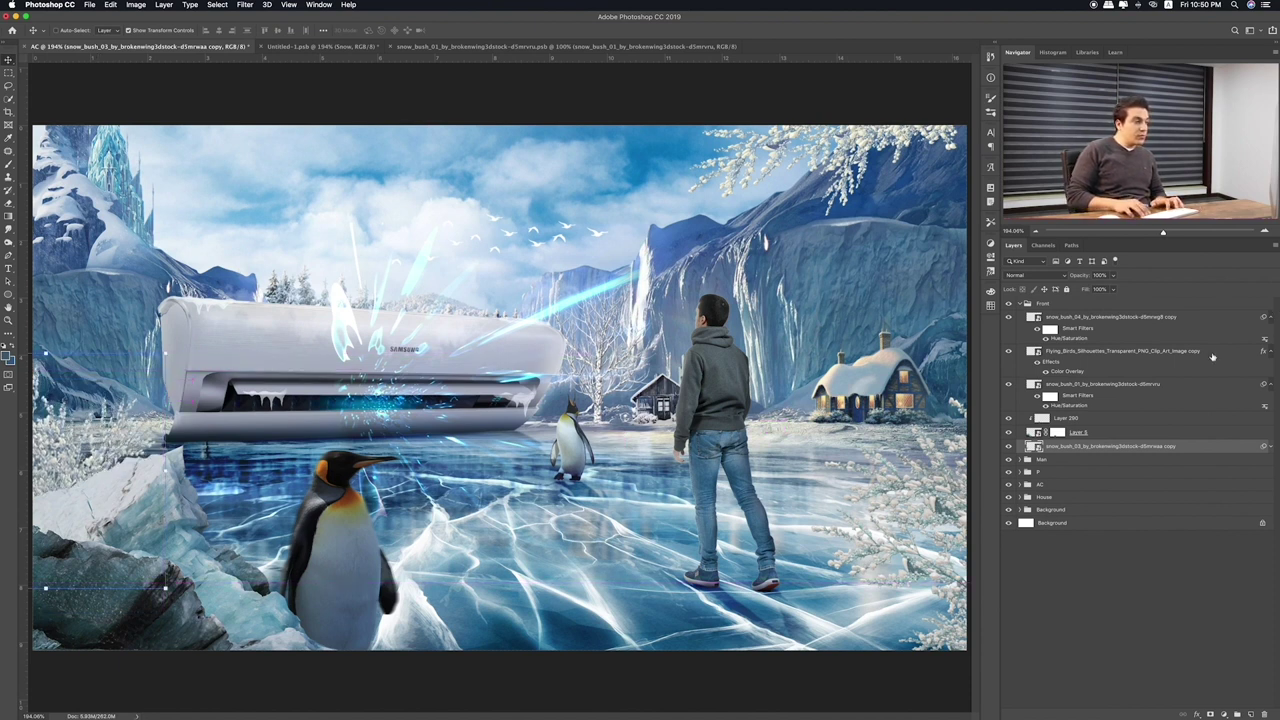
pyautogui.click(1020, 308)
# Quick Look Group 6.psb and the Layer 11.psb penguin, then open Layer 0.psb in Photoshop
pyautogui.press('super+Tab')
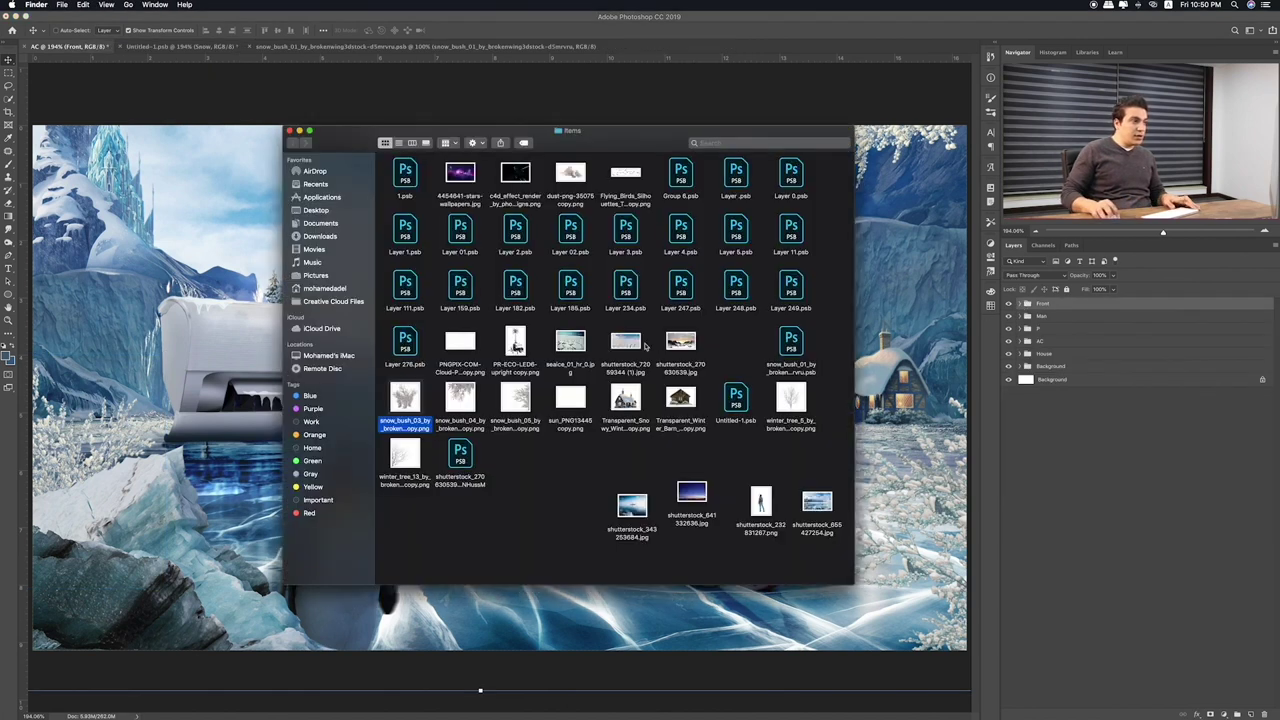
pyautogui.click(735, 178)
pyautogui.press('space')
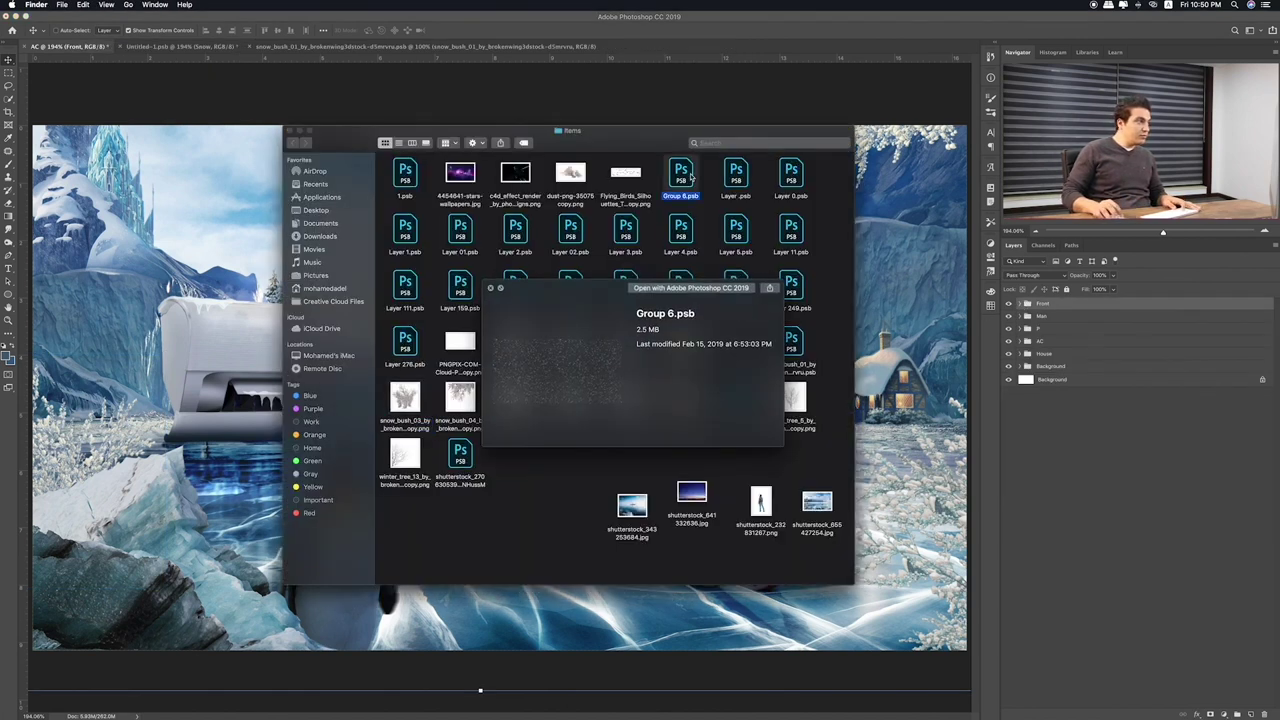
pyautogui.press('Right')
pyautogui.press('Down')
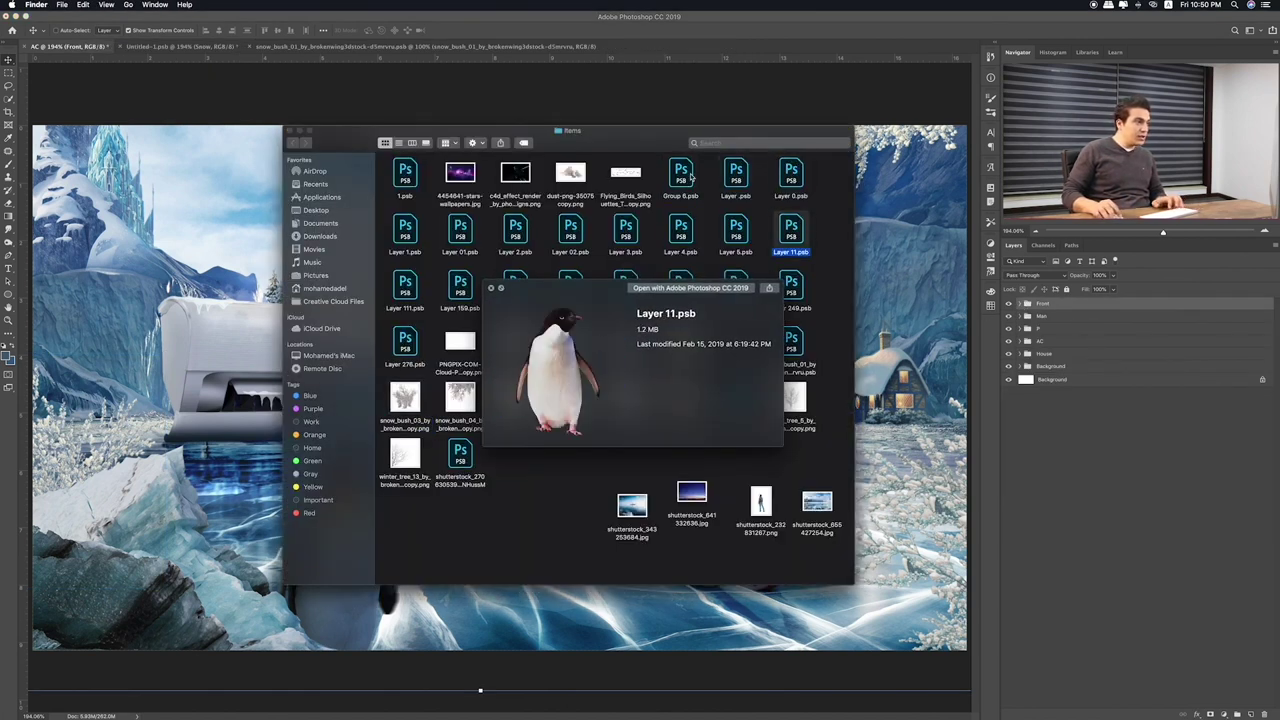
pyautogui.click(791, 178)
pyautogui.press('space')
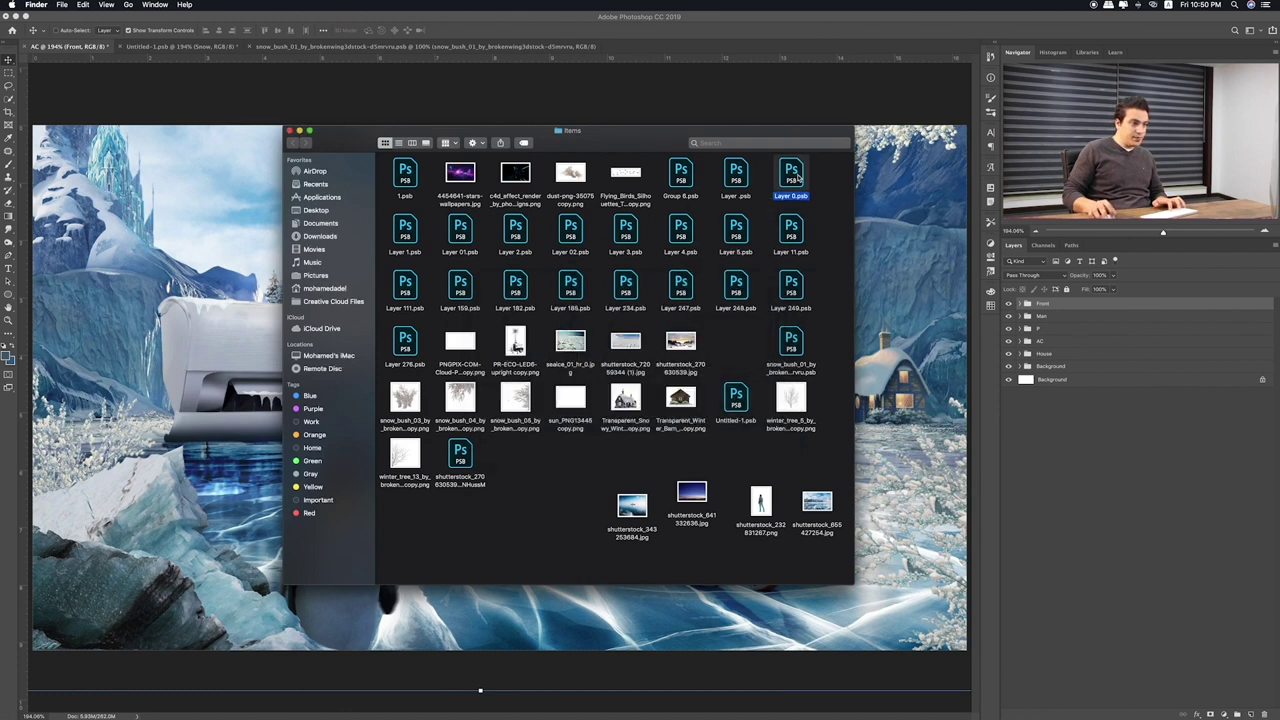
pyautogui.doubleClick(791, 178)
# Close the snow_bush document and bring the Layer 0 ice image into the AC composite
pyautogui.click(430, 46)
pyautogui.press('super+w')
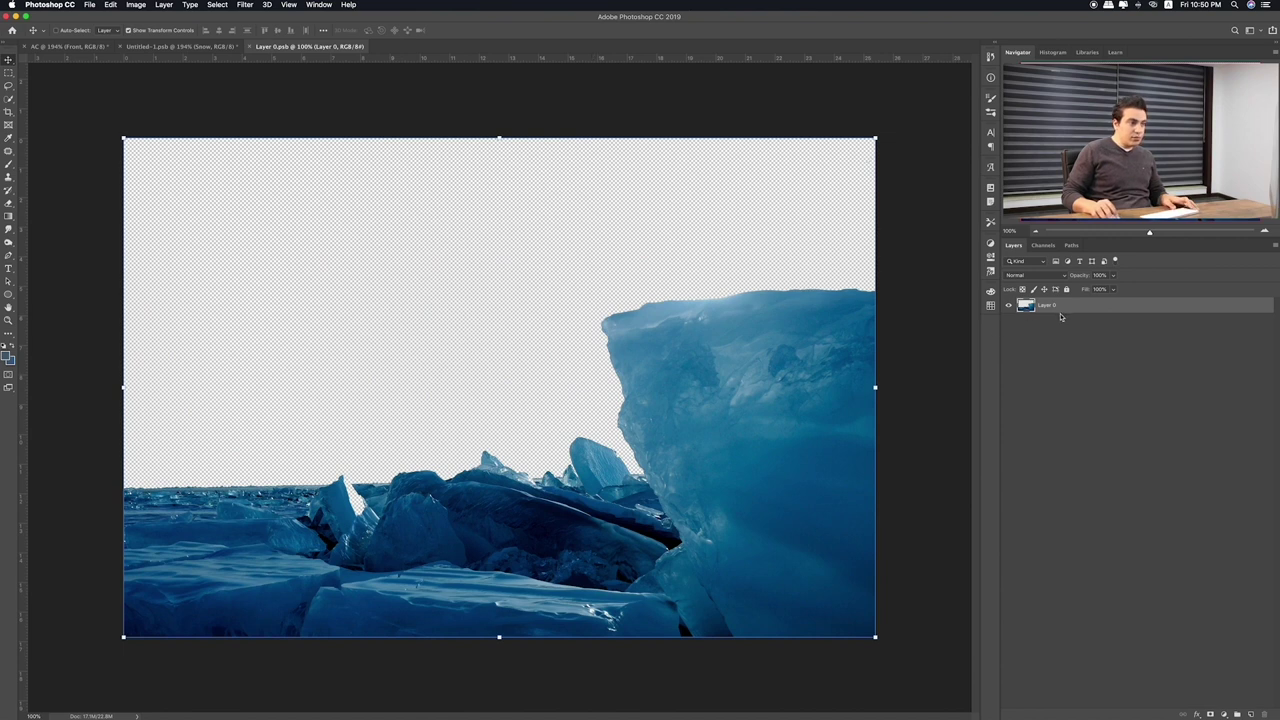
pyautogui.rightClick(1061, 317)
pyautogui.click(715, 435)
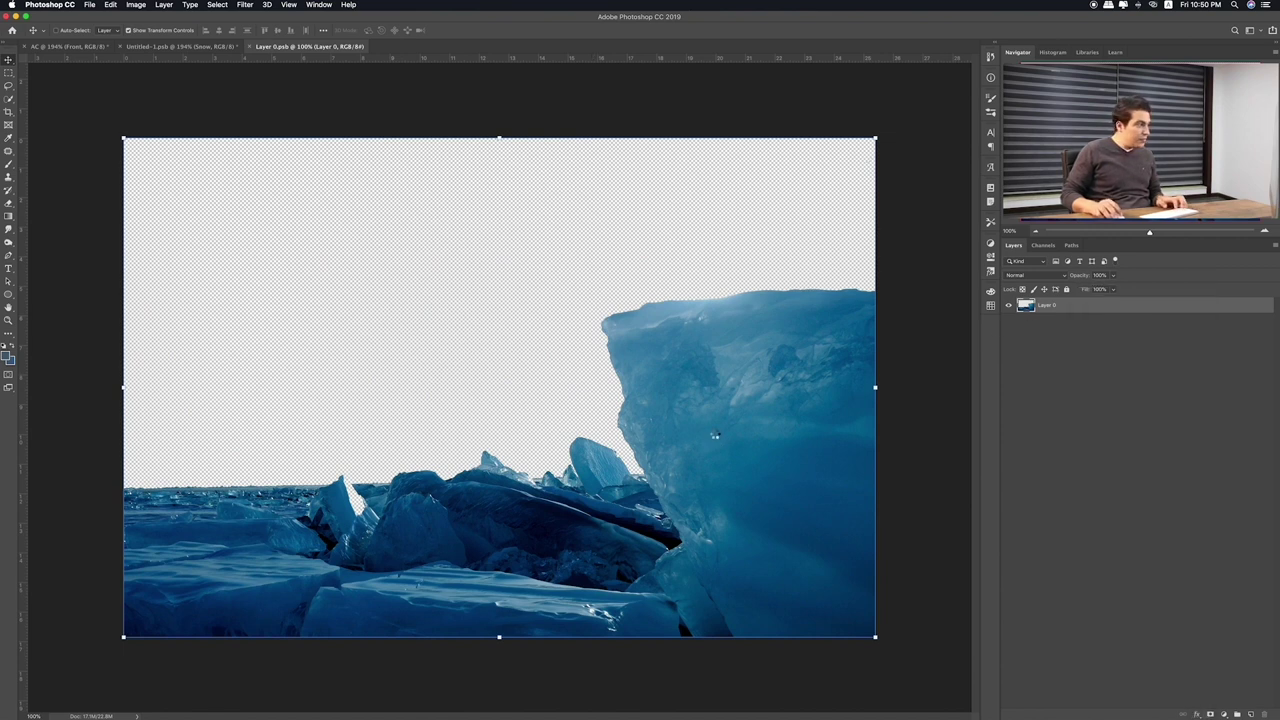
pyautogui.click(78, 46)
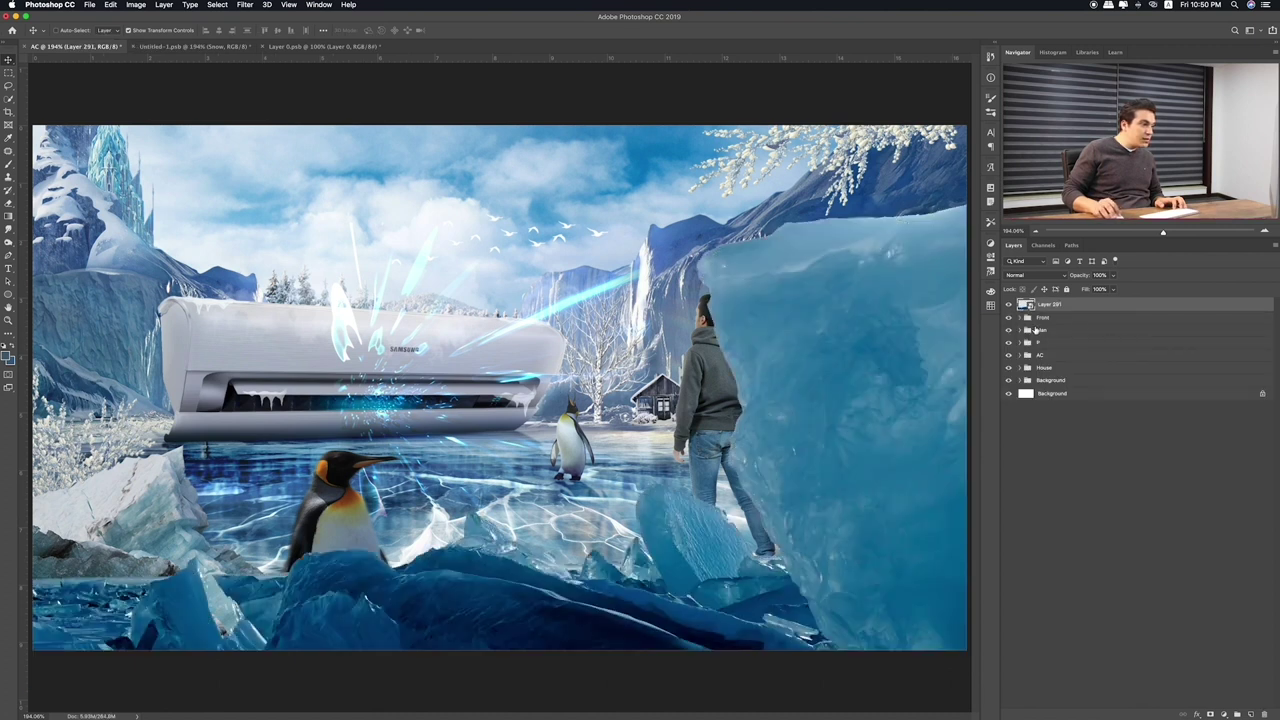
# Scale the ice layer to about 62% and position it along the lower-right foreground
pyautogui.hotkey('ctrl', 't')
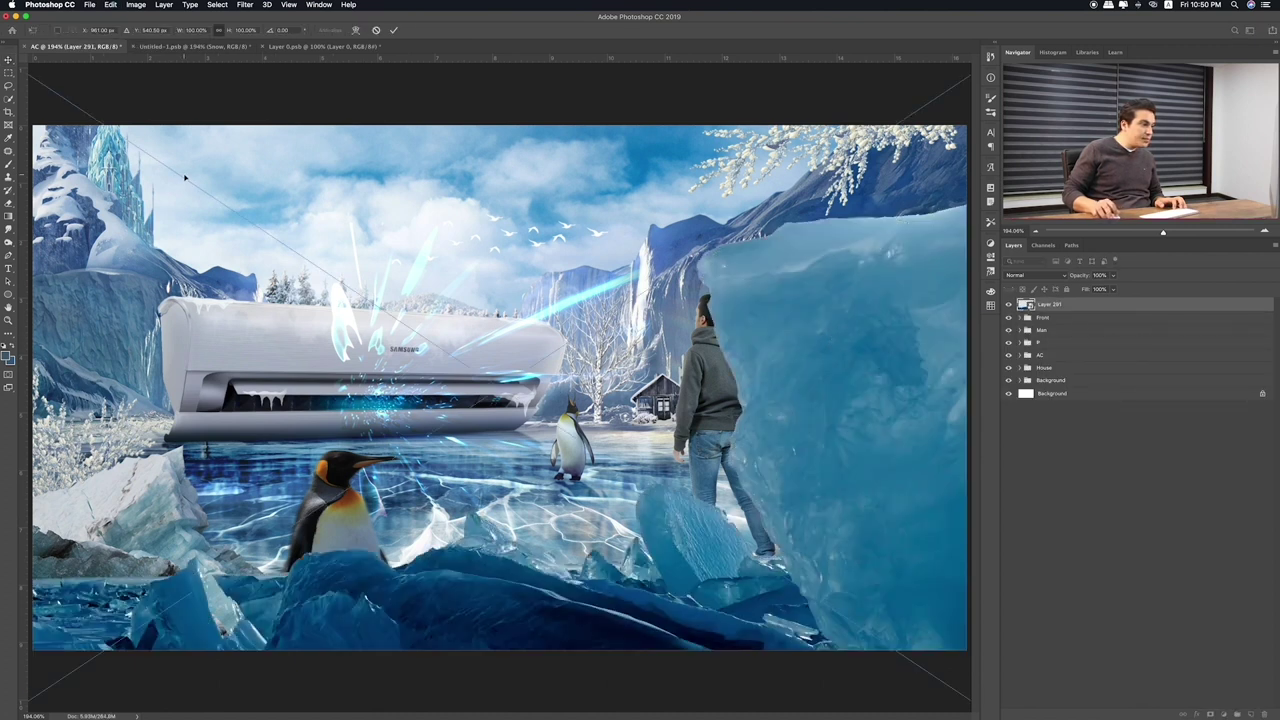
pyautogui.hotkey('ctrl', '0')
pyautogui.moveTo(33, 77); pyautogui.dragTo(358, 295)
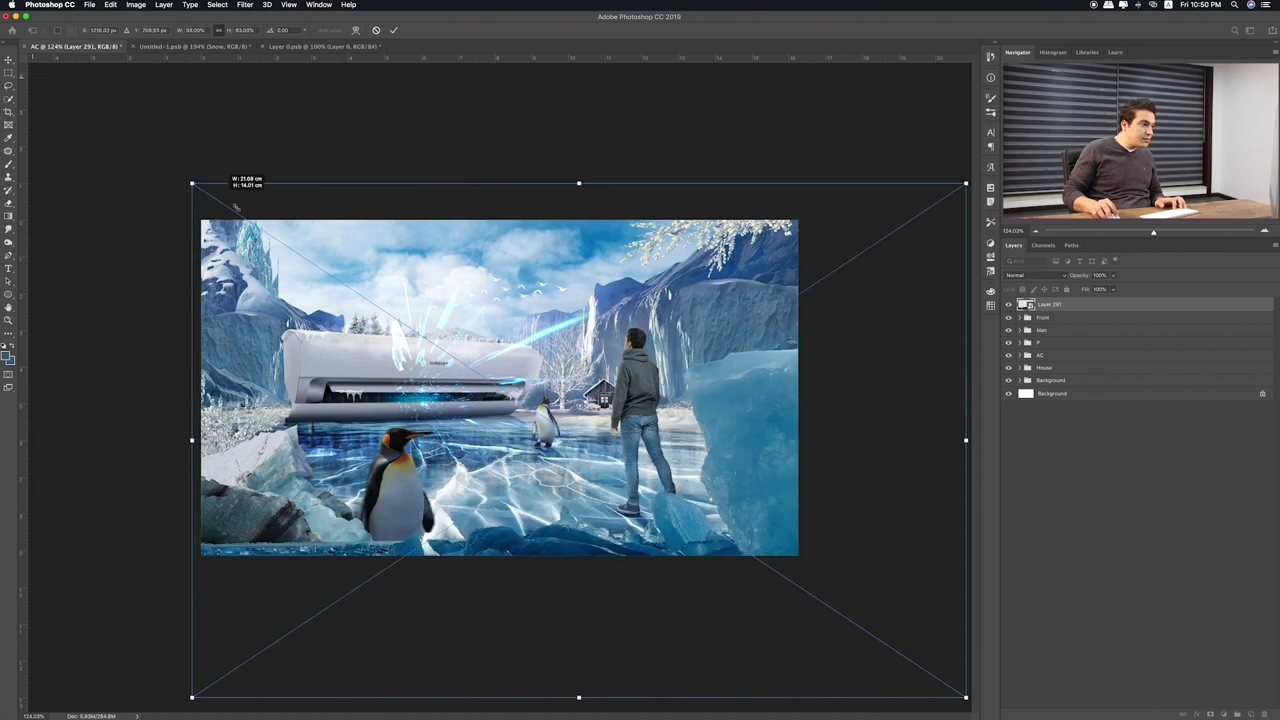
pyautogui.moveTo(744, 488)
pyautogui.mouseDown()
pyautogui.moveTo(676, 478)
pyautogui.moveTo(687, 466)
pyautogui.mouseUp()
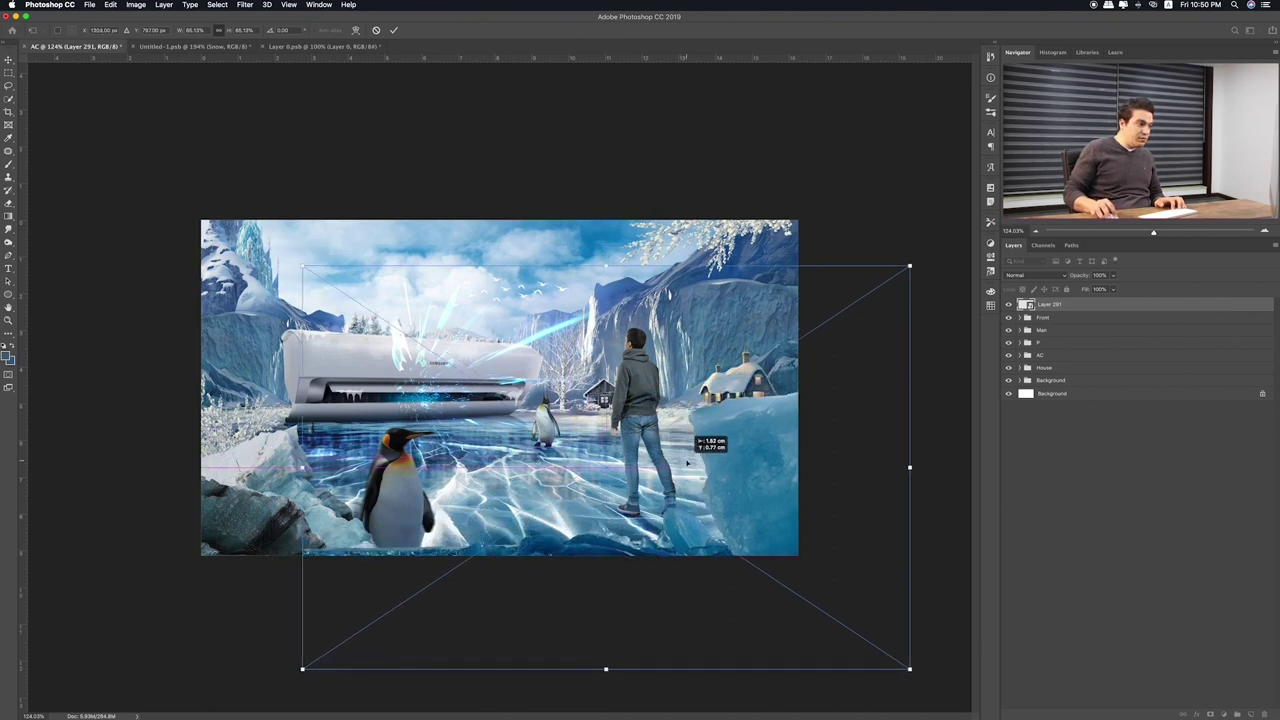
pyautogui.moveTo(687, 462); pyautogui.dragTo(743, 473)
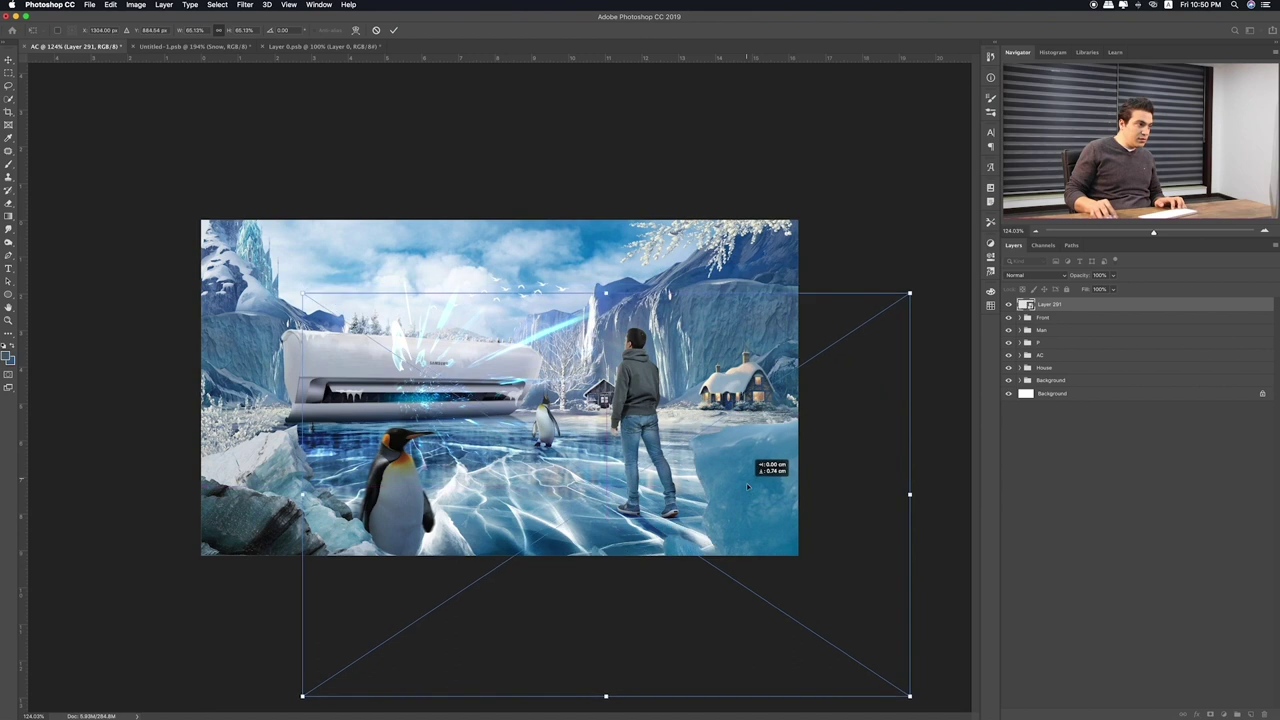
pyautogui.moveTo(908, 282); pyautogui.dragTo(848, 320)
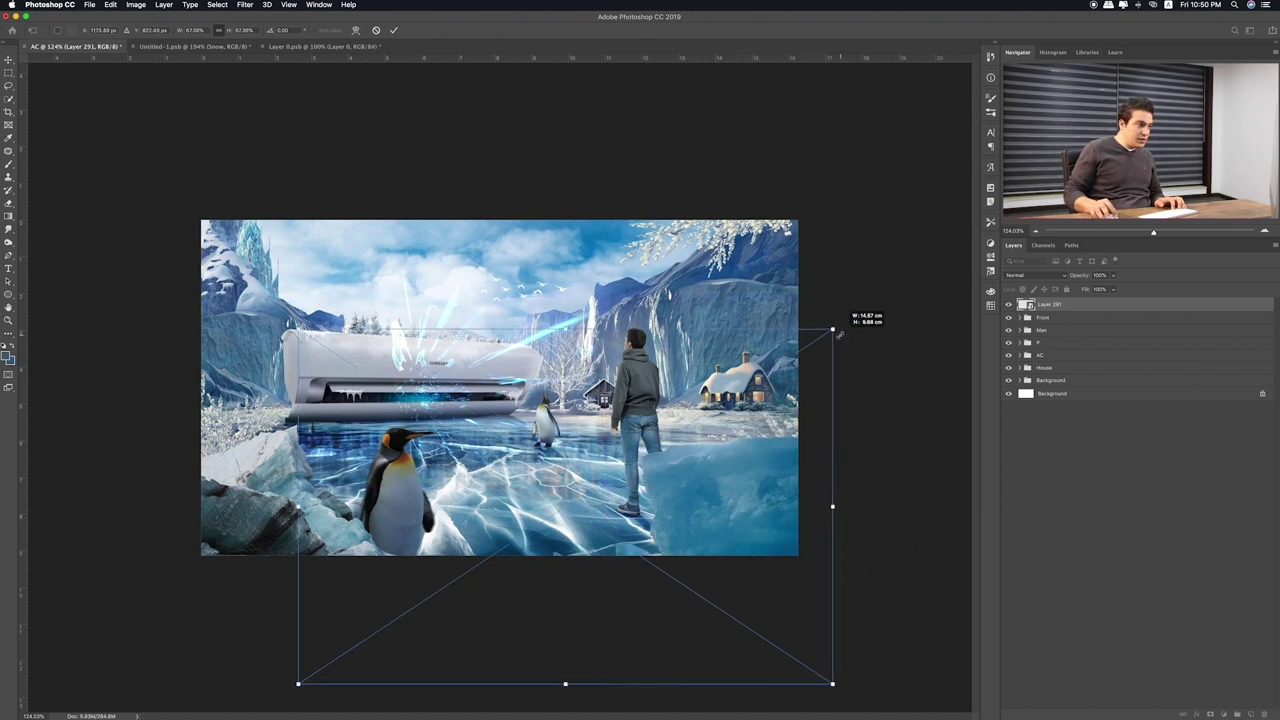
pyautogui.moveTo(757, 437); pyautogui.dragTo(785, 405)
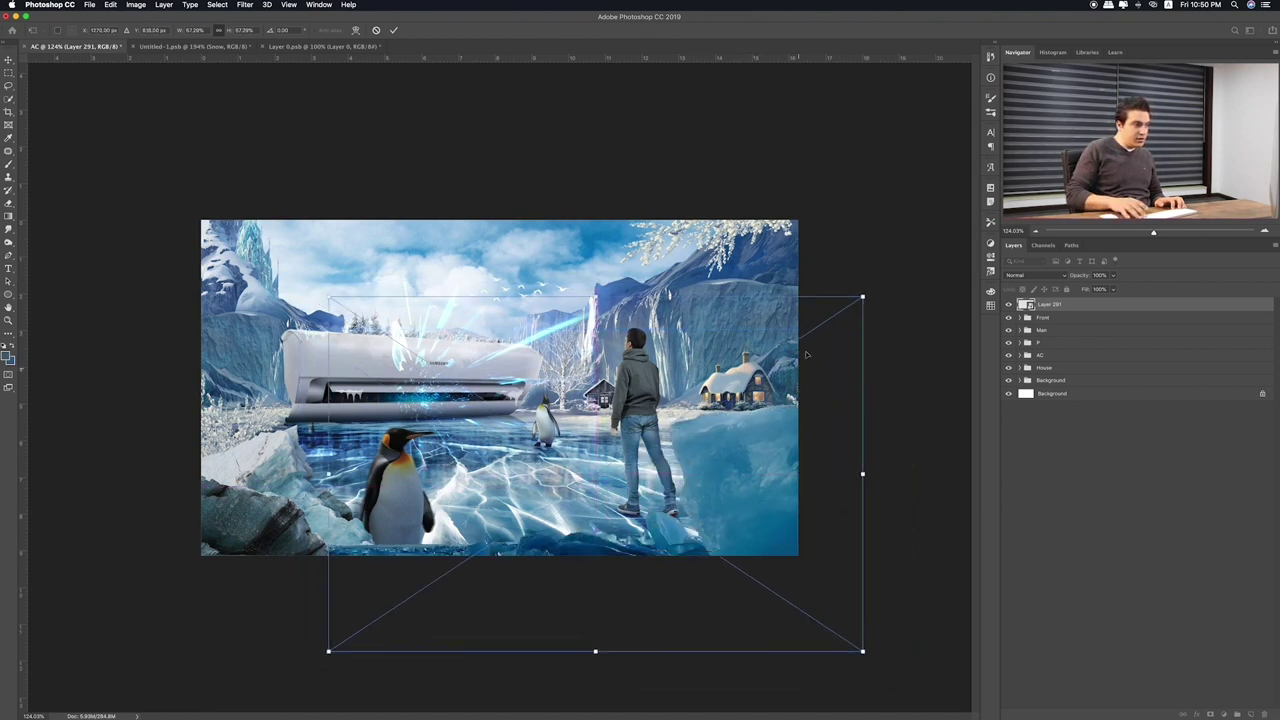
pyautogui.moveTo(862, 297); pyautogui.dragTo(815, 328)
pyautogui.moveTo(714, 442); pyautogui.dragTo(757, 433)
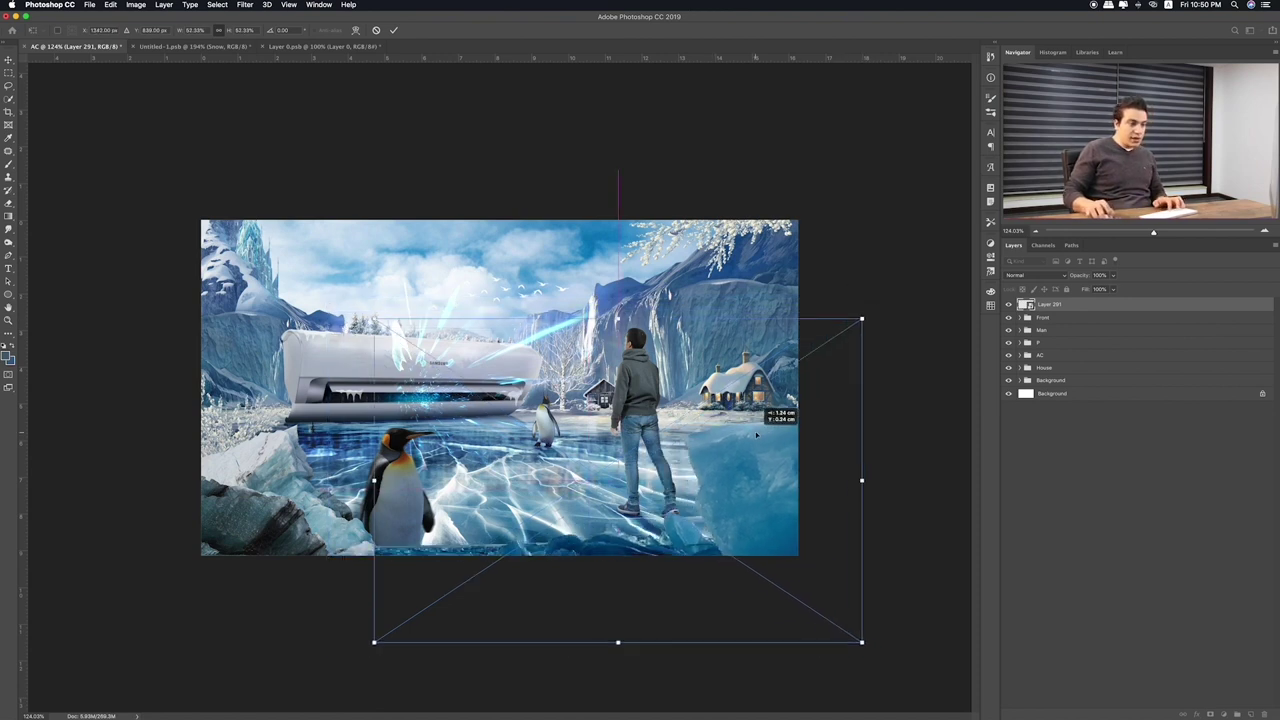
# Commit the ice layer's transform and add a layer mask to Layer 291
pyautogui.press('Return')
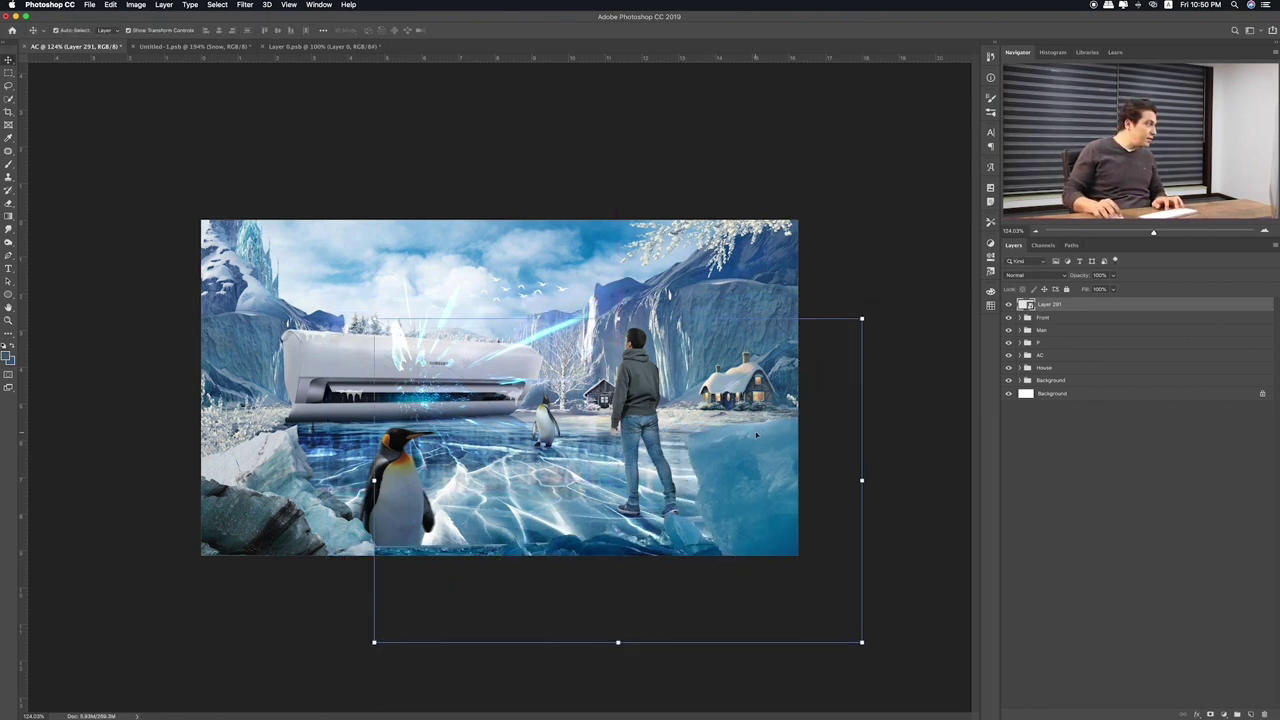
pyautogui.scroll(2, 582, 290)
pyautogui.scroll(1, 582, 290)
pyautogui.scroll(1, 582, 290)
pyautogui.scroll(-3, 582, 290)
pyautogui.hscroll(3, 582, 290)
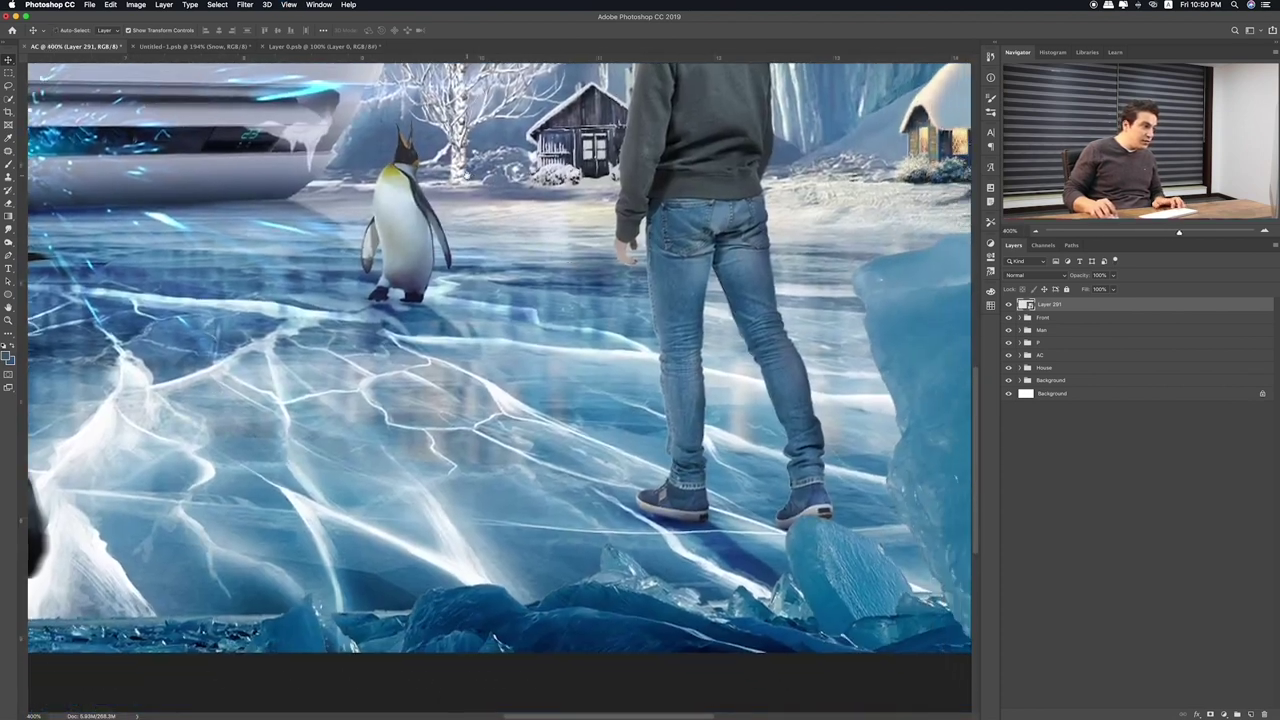
pyautogui.scroll(-4, 862, 356)
pyautogui.hscroll(4, 862, 356)
pyautogui.click(1210, 714)
# Trace a Pen path along the ice edge, across the floor and up beside the penguin
pyautogui.click(8, 256)
pyautogui.scroll(-2, 612, 454)
pyautogui.hscroll(3, 612, 454)
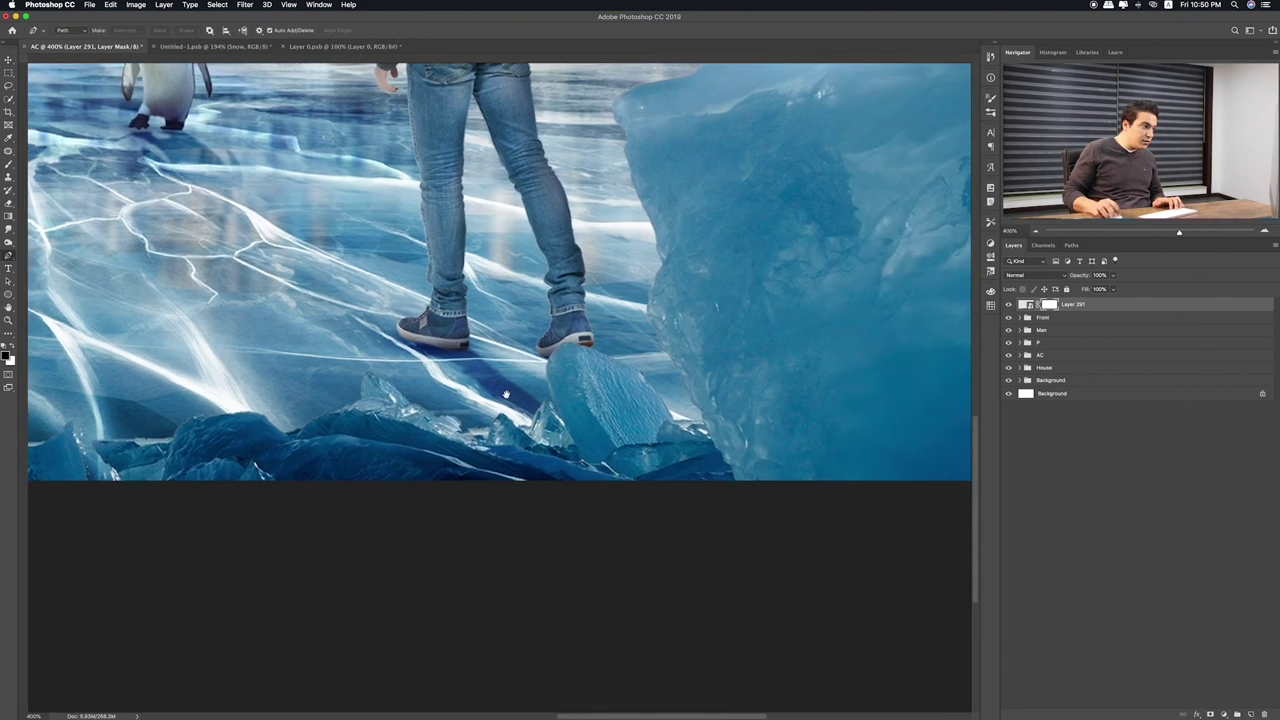
pyautogui.click(596, 470)
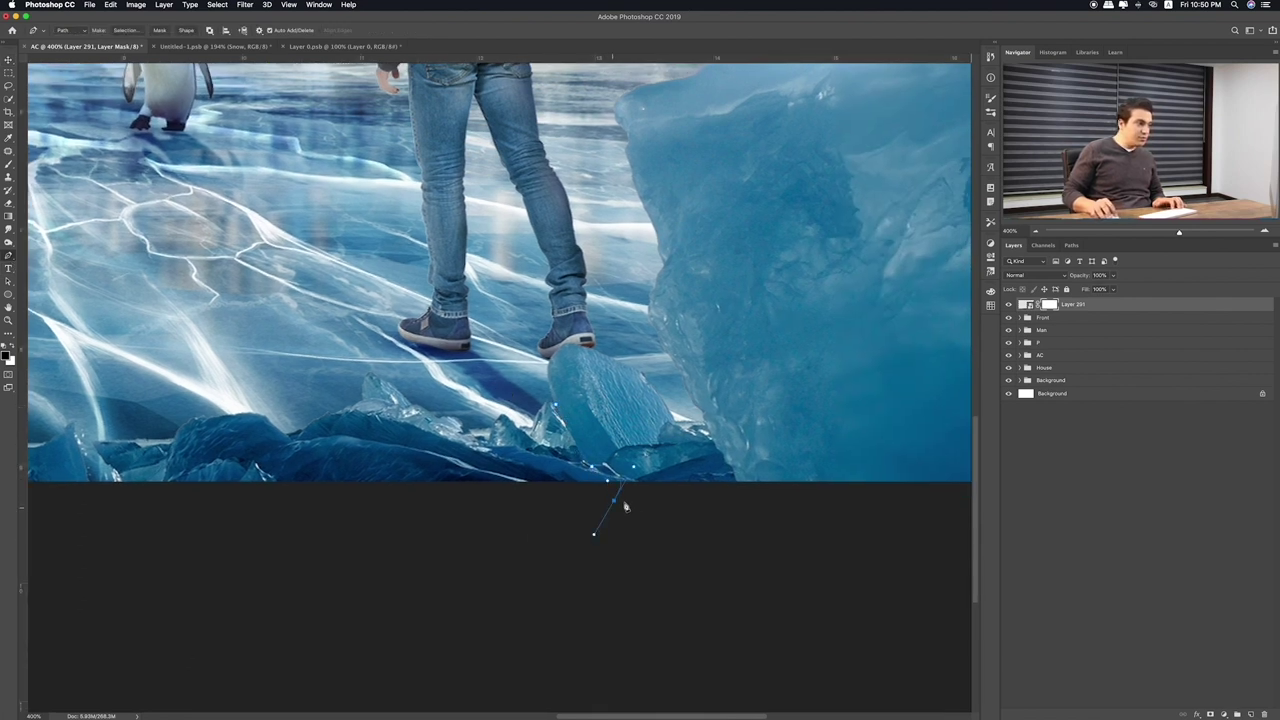
pyautogui.moveTo(448, 547)
pyautogui.mouseDown()
pyautogui.moveTo(171, 517)
pyautogui.moveTo(451, 514)
pyautogui.mouseUp()
pyautogui.moveTo(293, 512); pyautogui.dragTo(273, 511)
pyautogui.moveTo(111, 496); pyautogui.dragTo(91, 465)
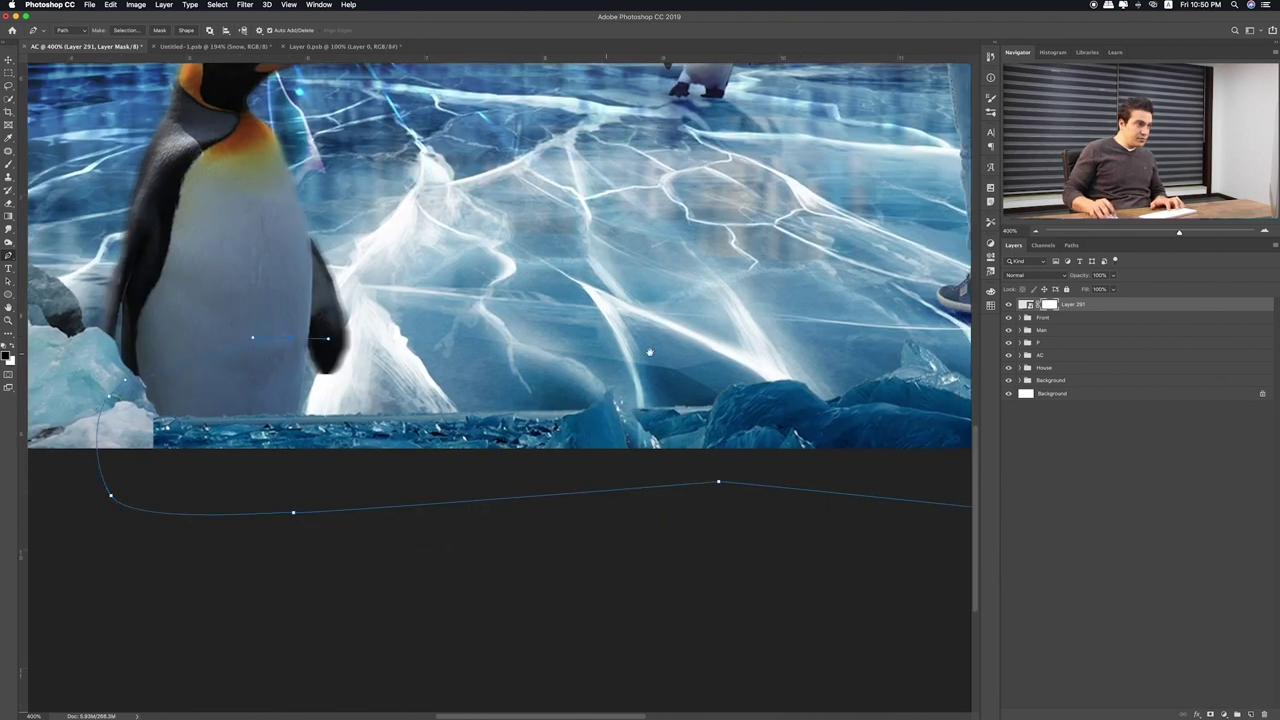
pyautogui.hscroll(10, 649, 352)
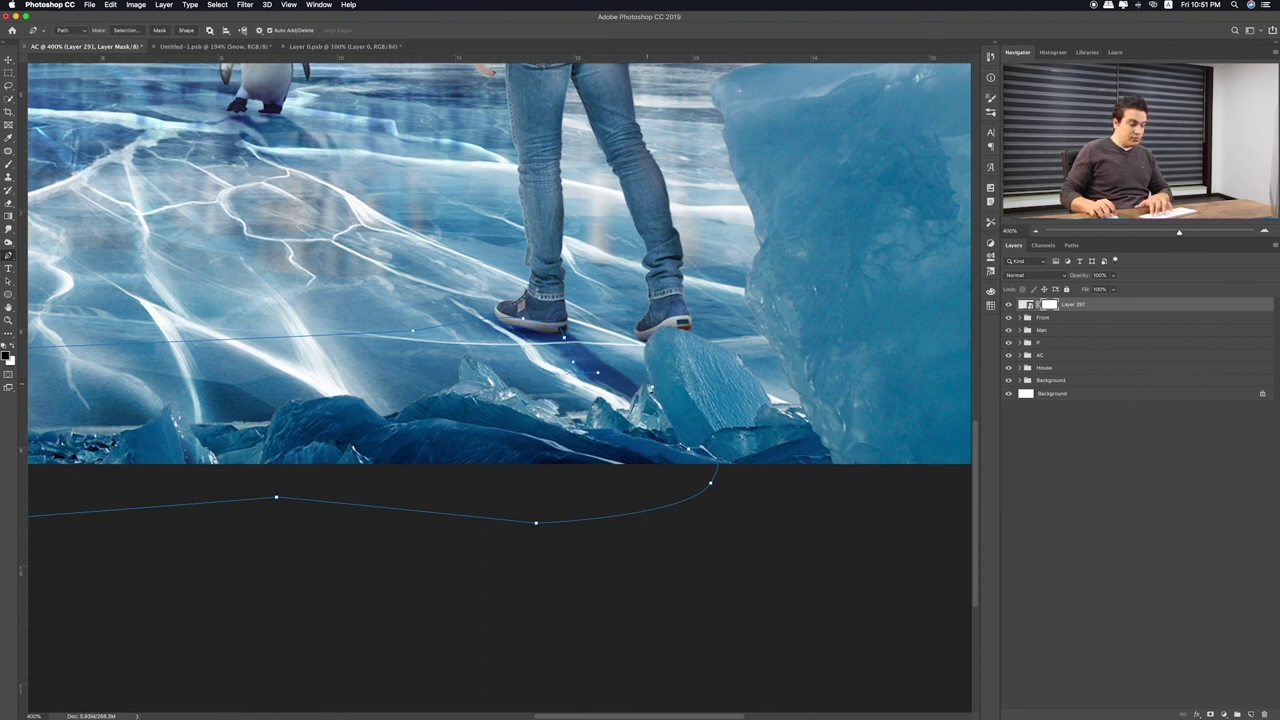
# Turn the path into a selection and paint out the bottom ice chunks on the mask
pyautogui.rightClick(568, 394)
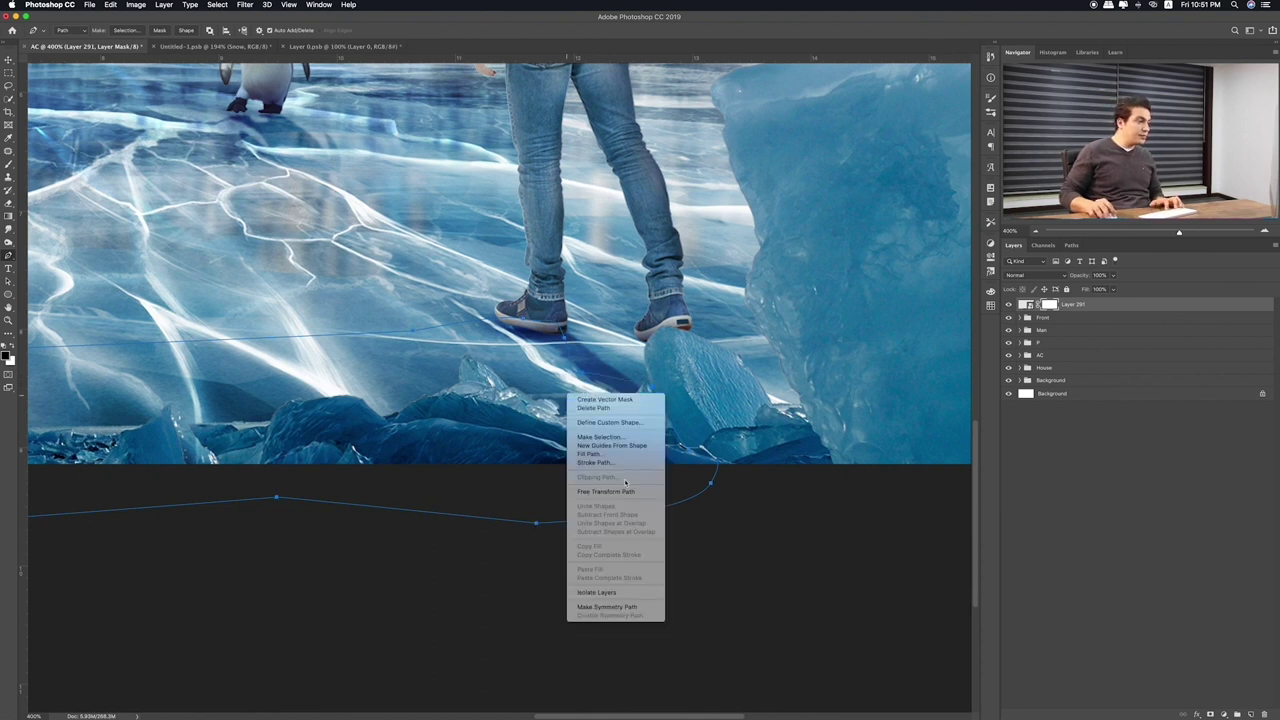
pyautogui.click(598, 437)
pyautogui.click(696, 307)
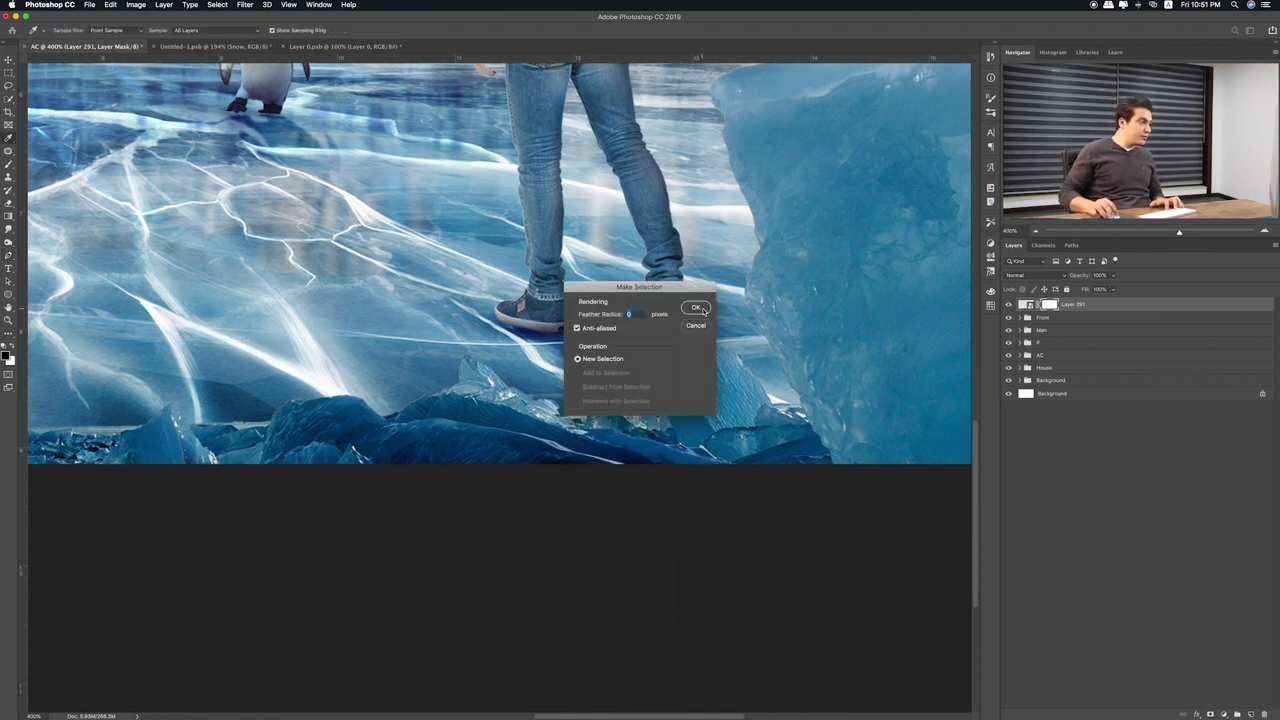
pyautogui.press('b')
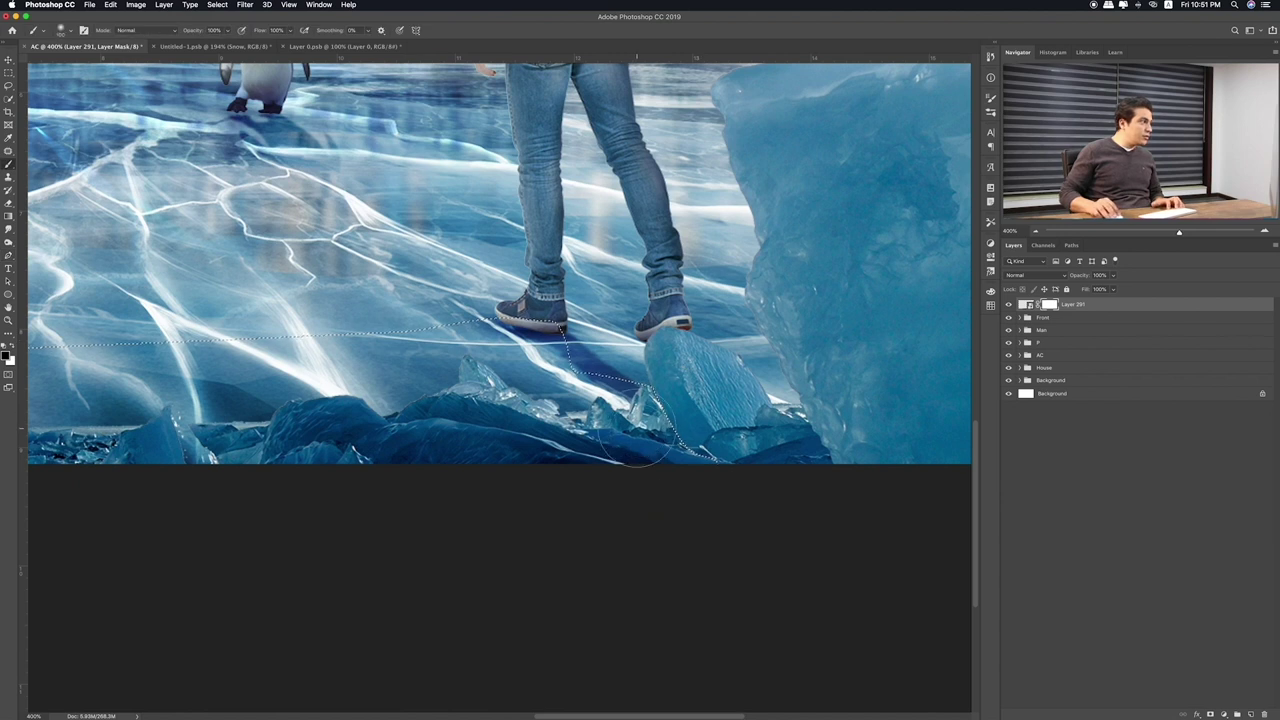
pyautogui.moveTo(639, 432); pyautogui.dragTo(653, 455)
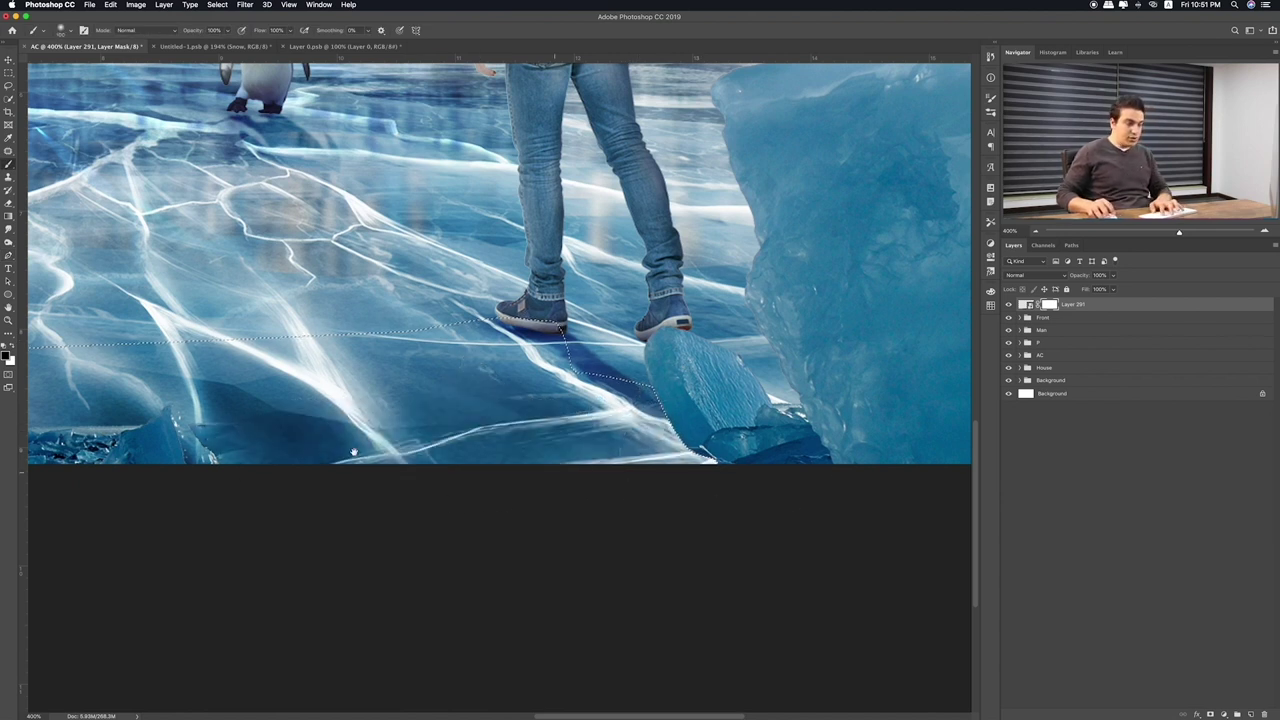
pyautogui.hscroll(-5, 650, 470)
pyautogui.hscroll(-2, 55, 440)
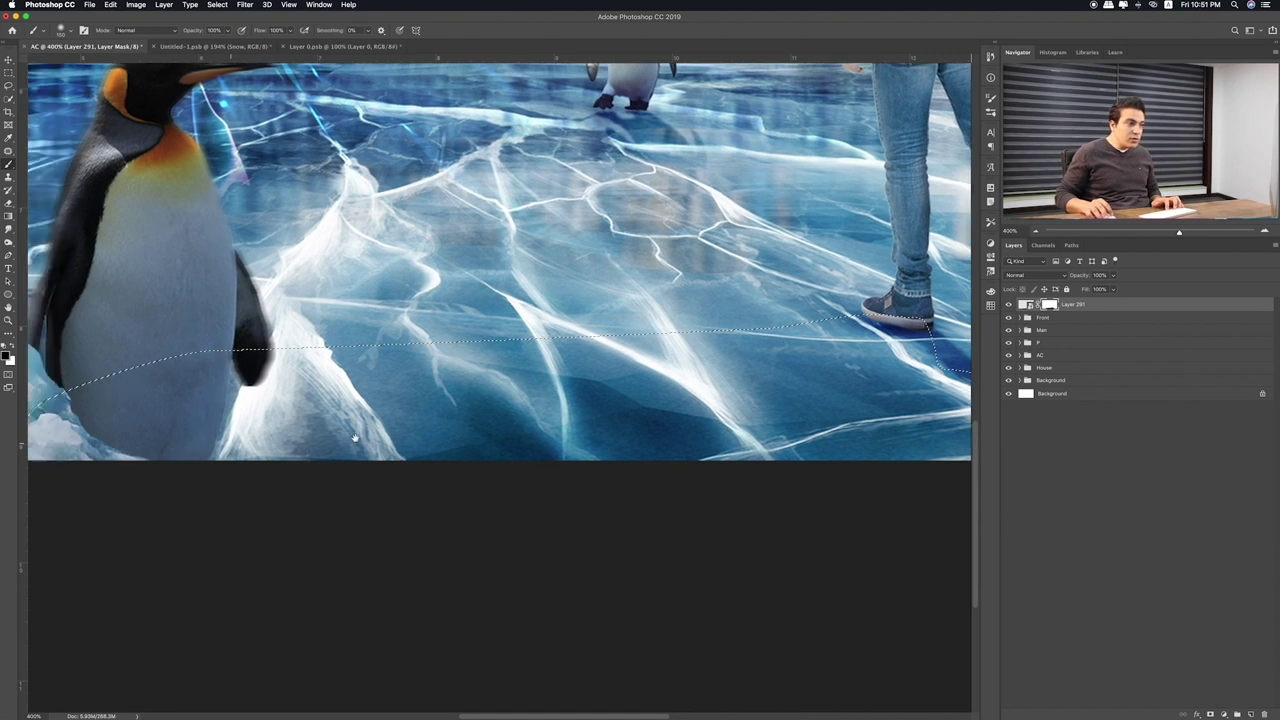
pyautogui.hscroll(-3, 55, 440)
pyautogui.press('m')
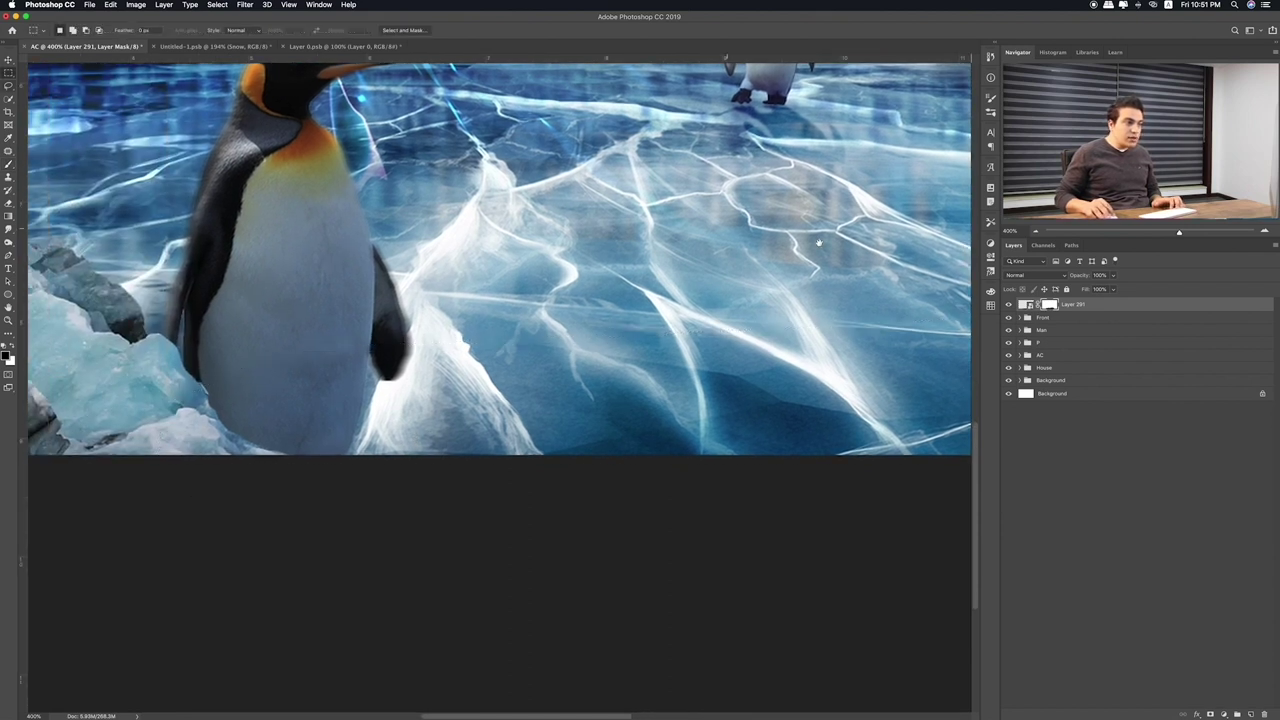
pyautogui.hscroll(5, 614, 283)
# Show the snow_bush_04 copy, move it to the top of the stack, and drag it lower-left
pyautogui.hotkey('ctrl', '0')
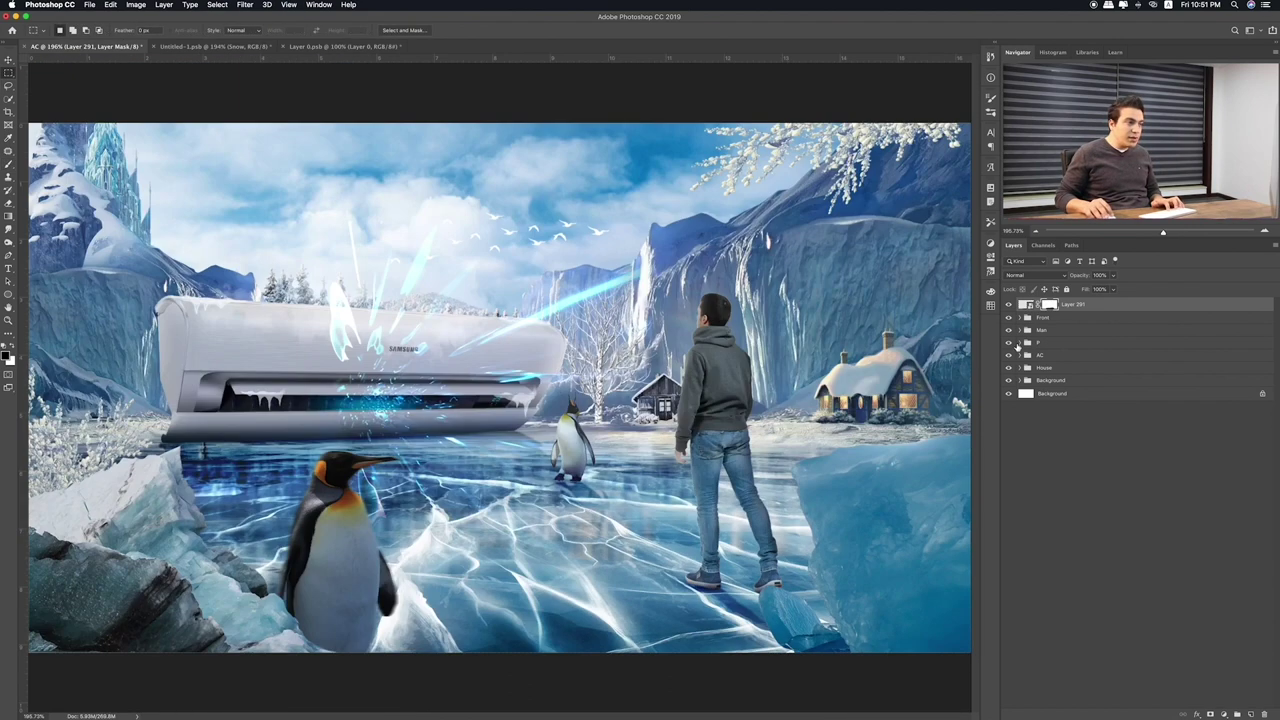
pyautogui.click(1021, 317)
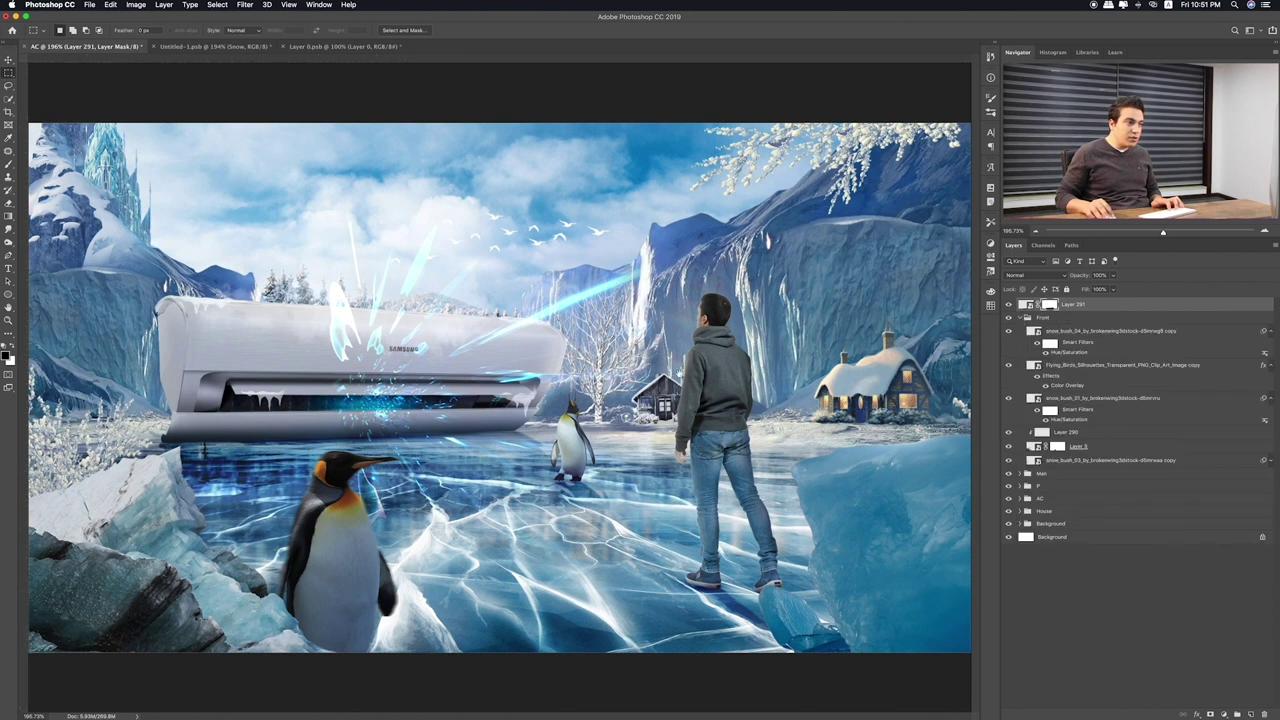
pyautogui.click(1015, 331)
pyautogui.click(1009, 331)
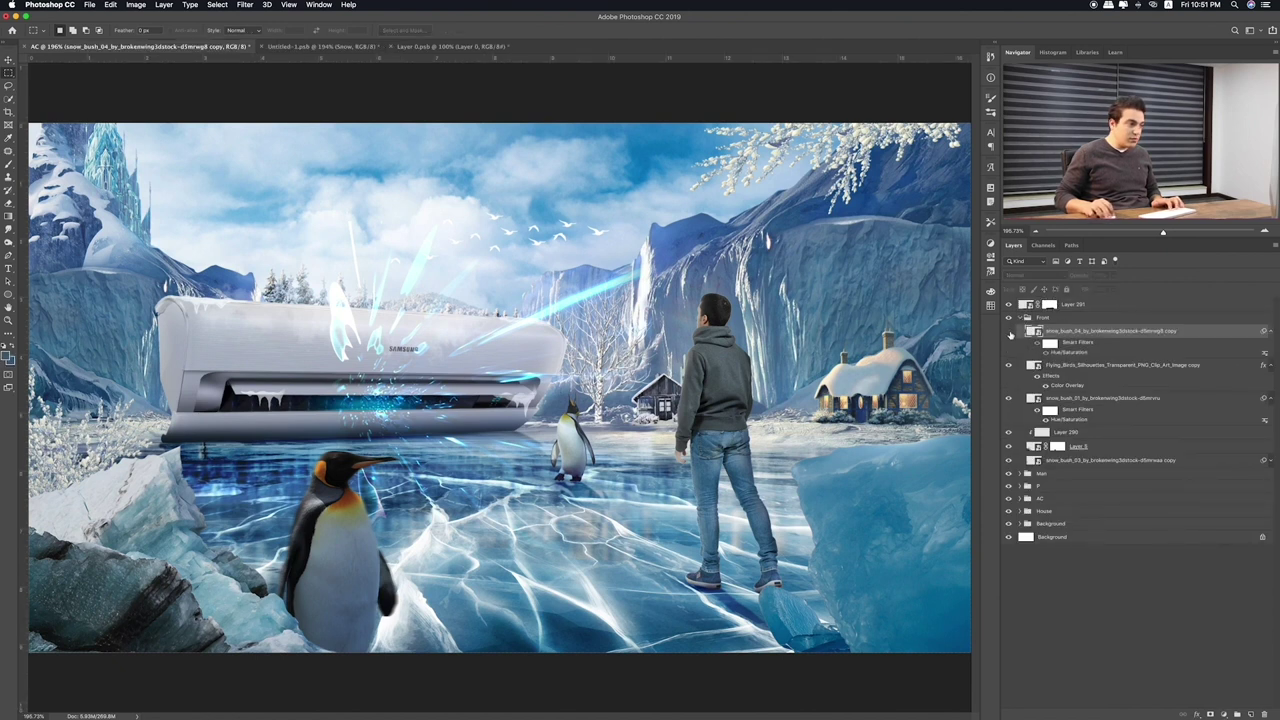
pyautogui.click(1009, 331)
pyautogui.moveTo(1082, 332); pyautogui.dragTo(1084, 299)
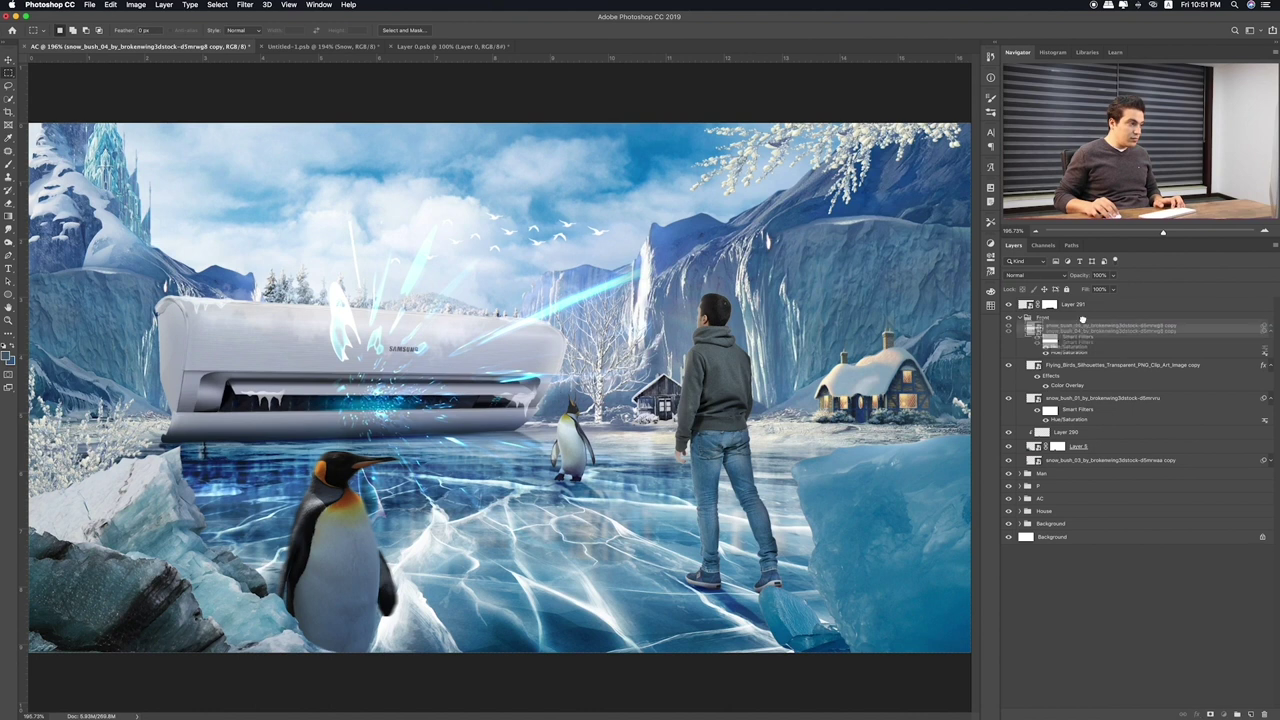
pyautogui.press('v')
pyautogui.moveTo(919, 522); pyautogui.dragTo(793, 602)
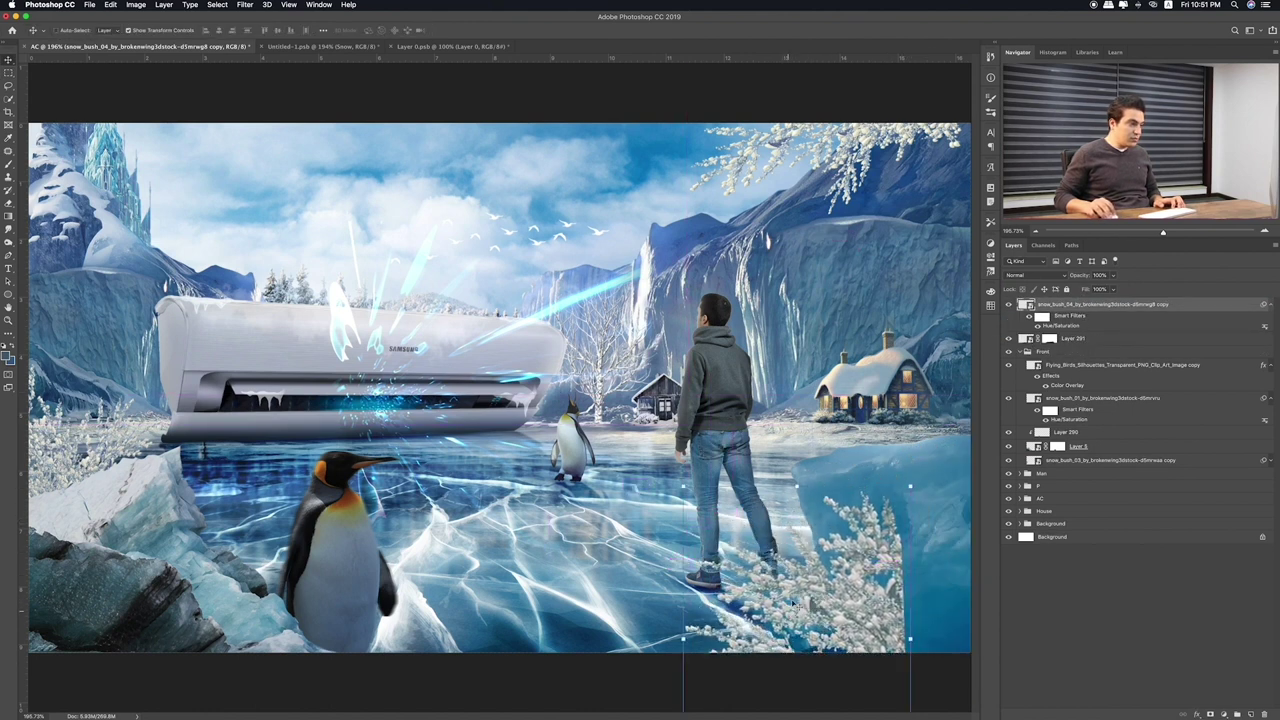
# Rotate the snow bush, place its layer below Layer 291, and move it beside the cottage
pyautogui.hotkey('ctrl', 't')
pyautogui.moveTo(690, 518)
pyautogui.mouseDown()
pyautogui.moveTo(632, 513)
pyautogui.moveTo(845, 620)
pyautogui.moveTo(763, 620)
pyautogui.mouseUp()
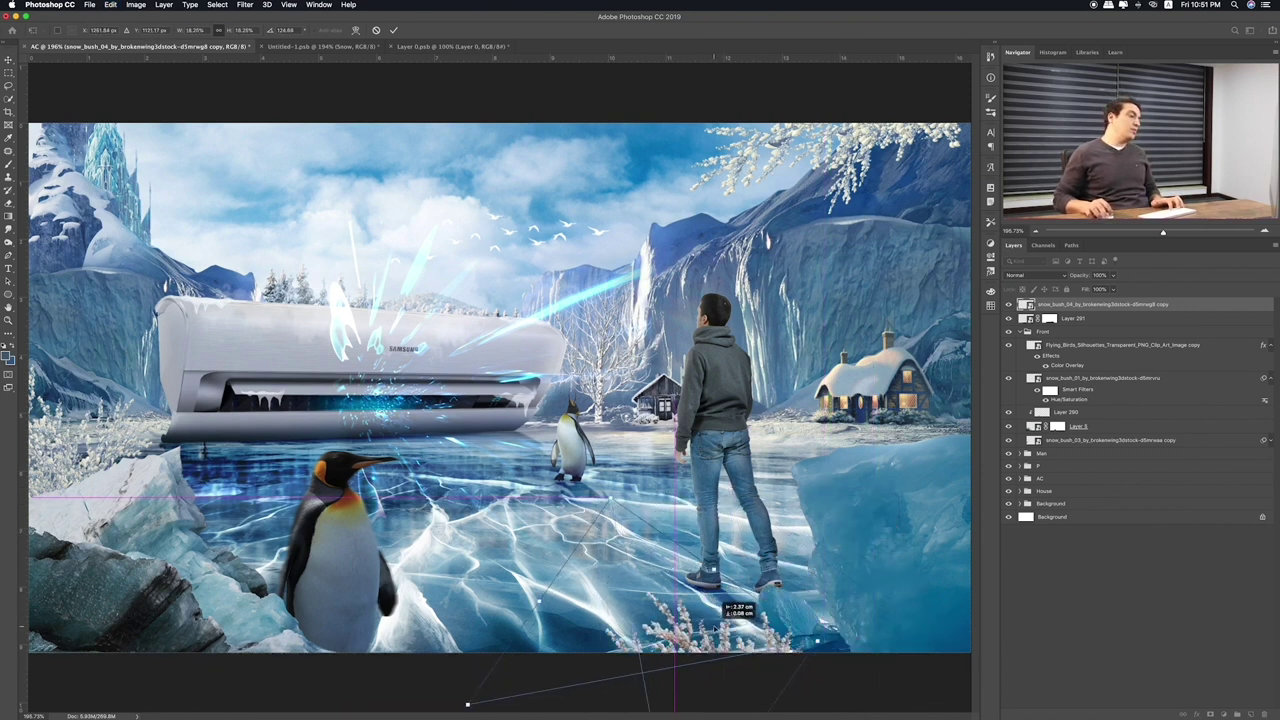
pyautogui.press('Return')
pyautogui.moveTo(1118, 311); pyautogui.dragTo(1110, 346)
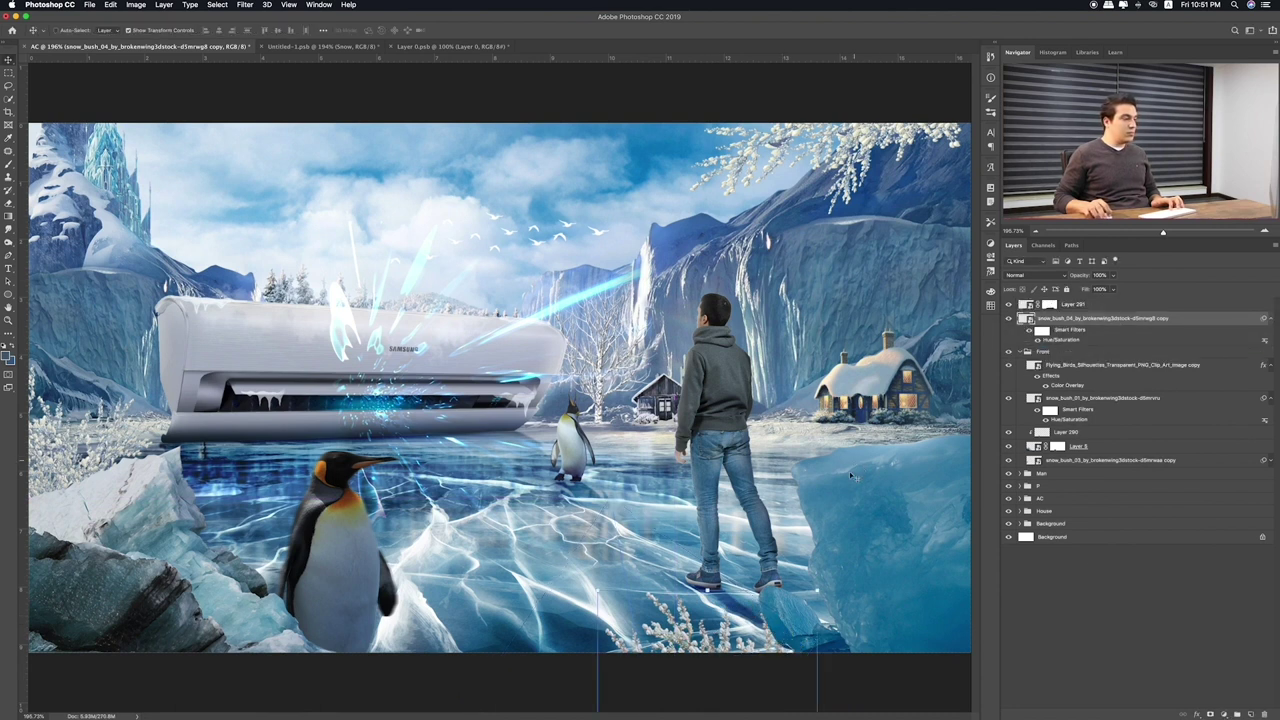
pyautogui.moveTo(763, 598); pyautogui.dragTo(772, 590)
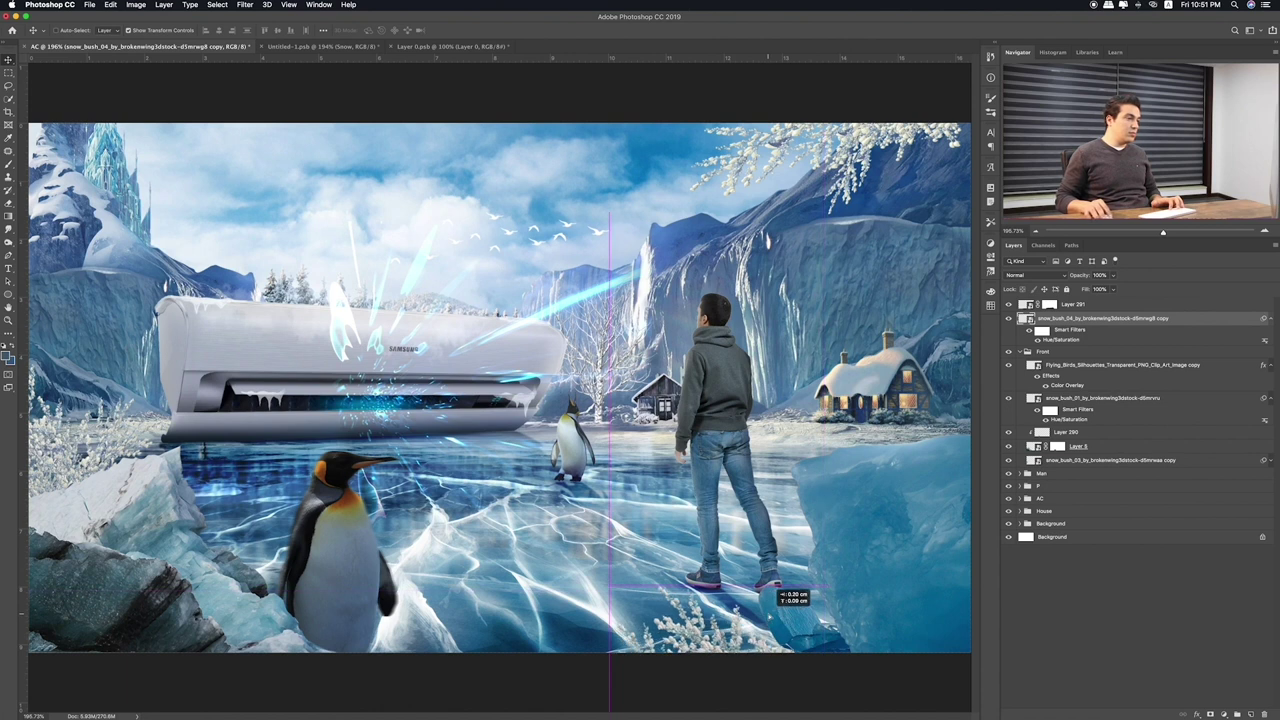
pyautogui.moveTo(778, 590); pyautogui.dragTo(790, 598)
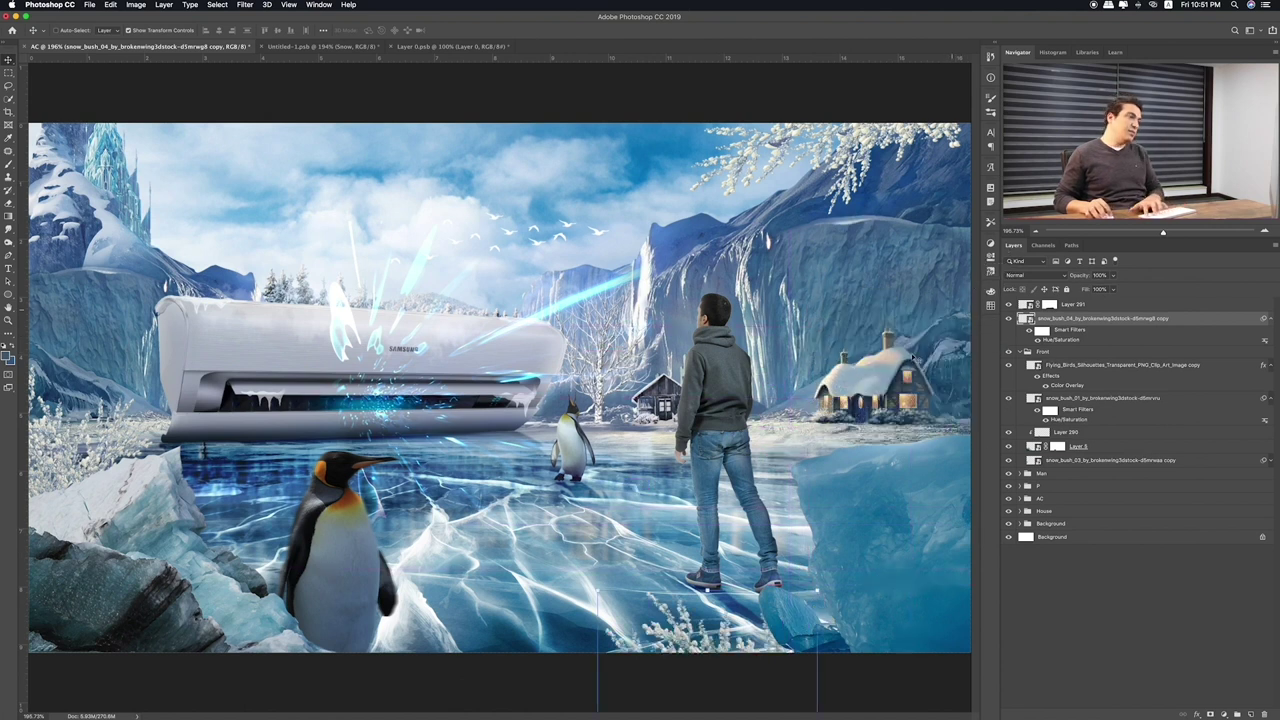
pyautogui.moveTo(978, 354)
pyautogui.mouseDown()
pyautogui.moveTo(933, 234)
pyautogui.moveTo(966, 290)
pyautogui.mouseUp()
pyautogui.hotkey('ctrl', 't')
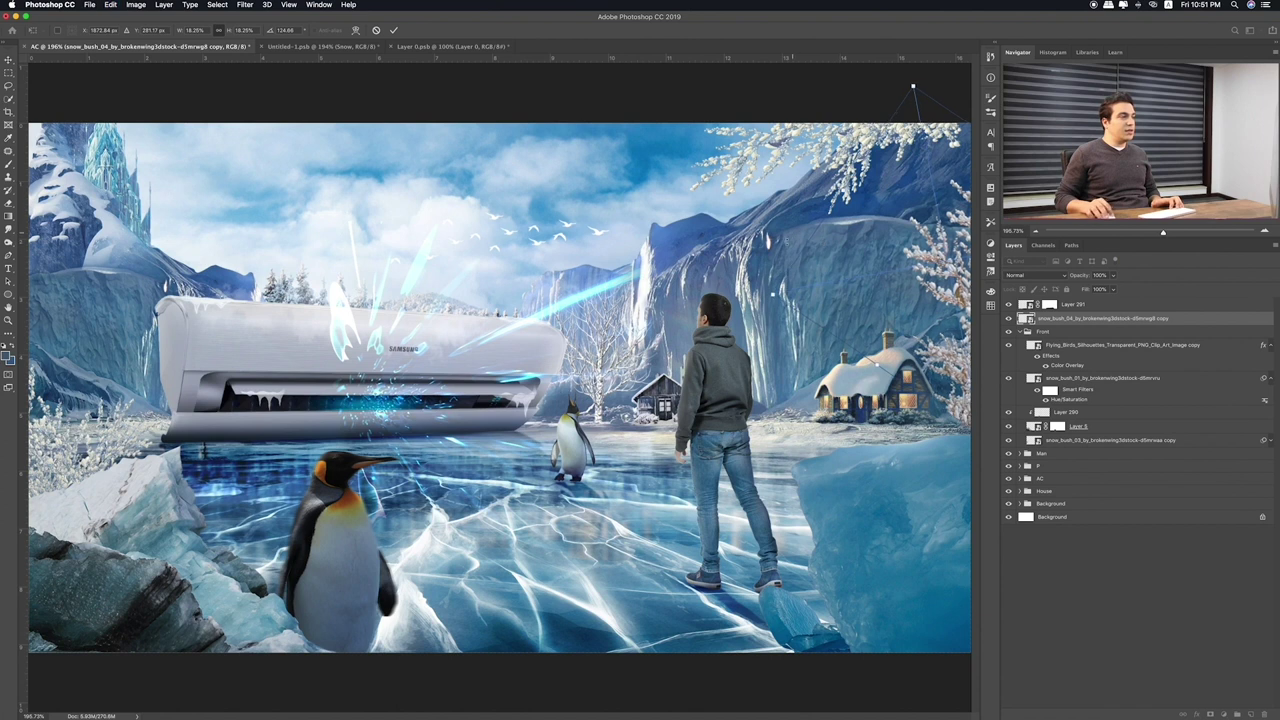
pyautogui.press('Return')
# Rotate the bush 90° clockwise and place it at the left edge of the image
pyautogui.moveTo(927, 265)
pyautogui.mouseDown()
pyautogui.moveTo(935, 203)
pyautogui.moveTo(545, 201)
pyautogui.moveTo(869, 306)
pyautogui.moveTo(404, 226)
pyautogui.mouseUp()
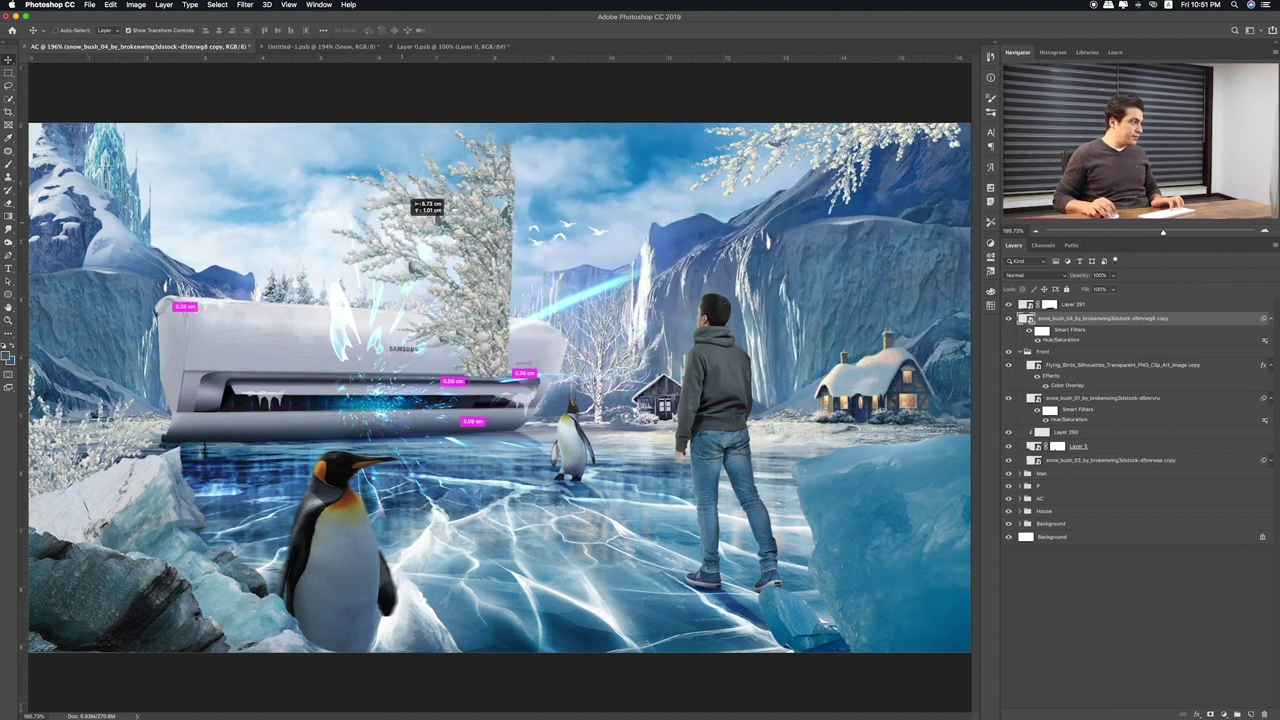
pyautogui.hotkey('ctrl', 't')
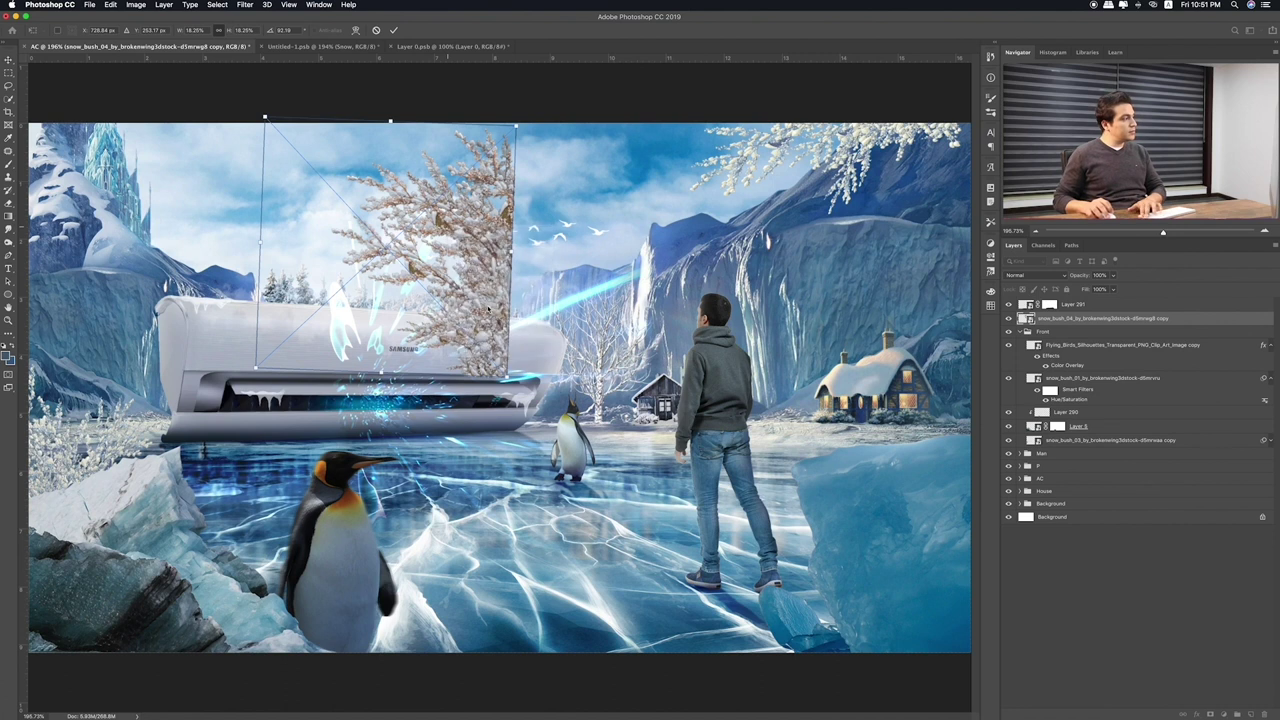
pyautogui.rightClick(461, 268)
pyautogui.click(497, 363)
pyautogui.moveTo(400, 250); pyautogui.dragTo(34, 267)
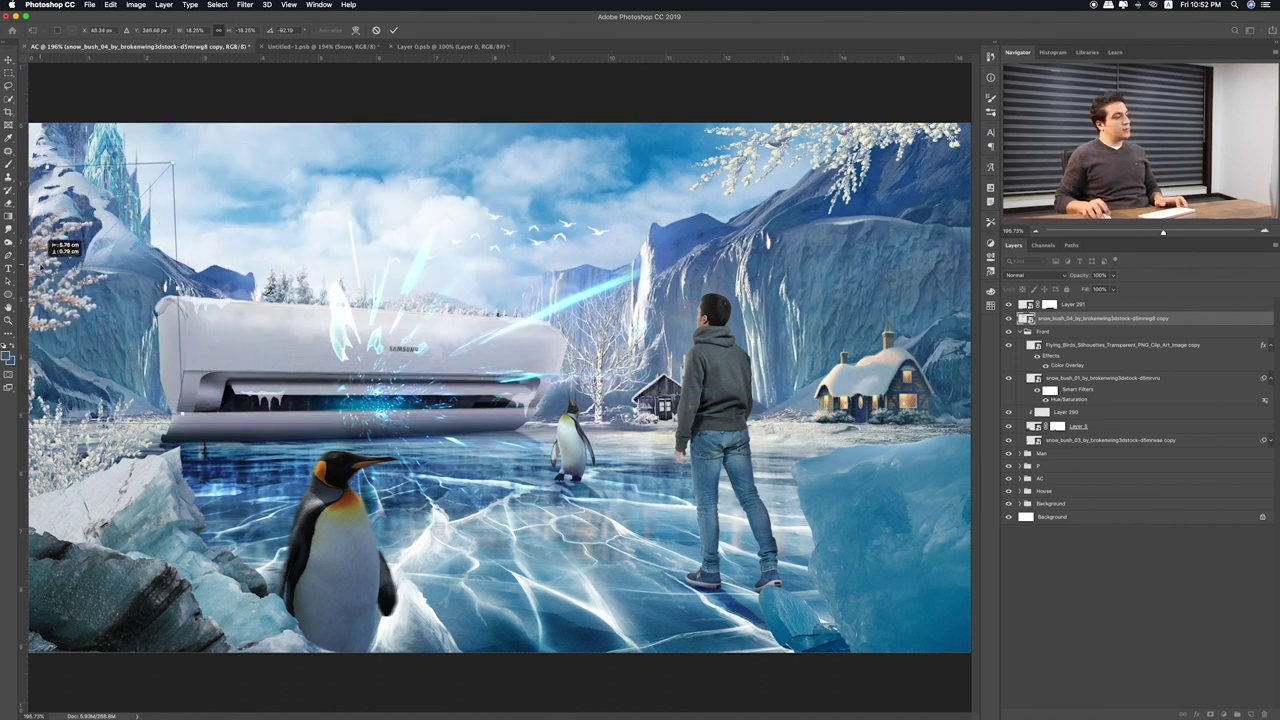
pyautogui.press('Return')
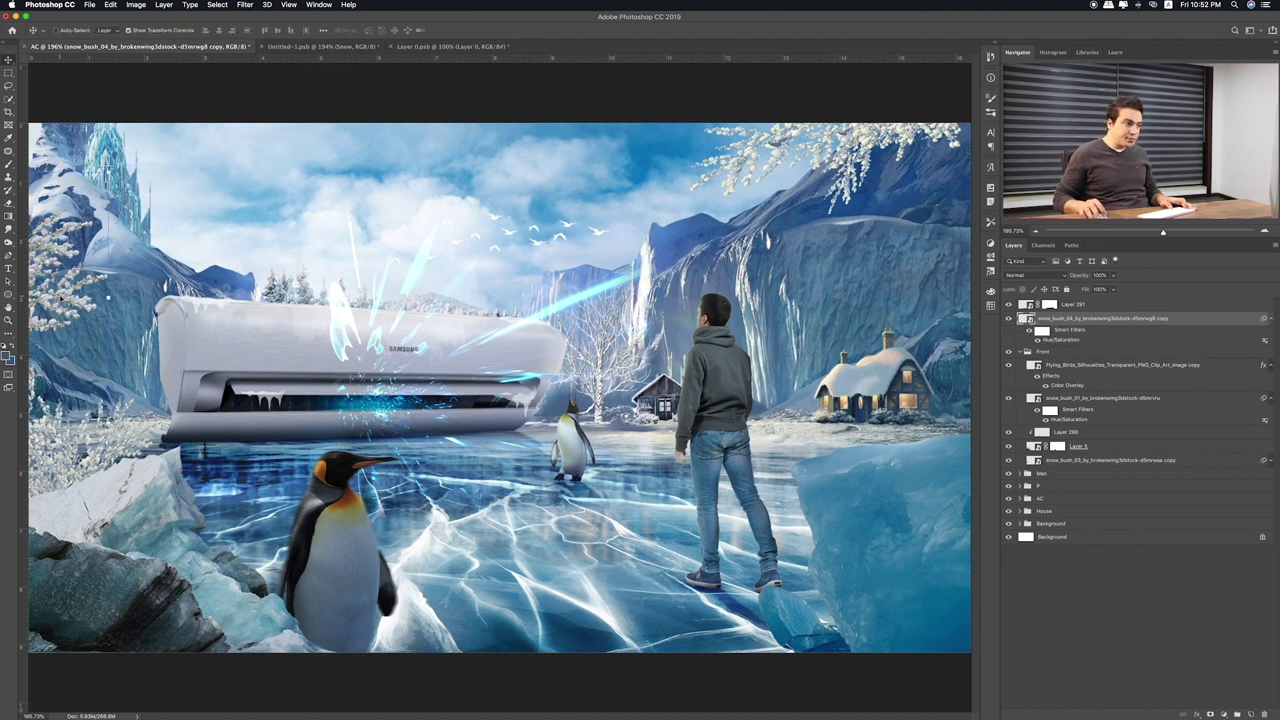
pyautogui.moveTo(87, 291); pyautogui.dragTo(140, 329)
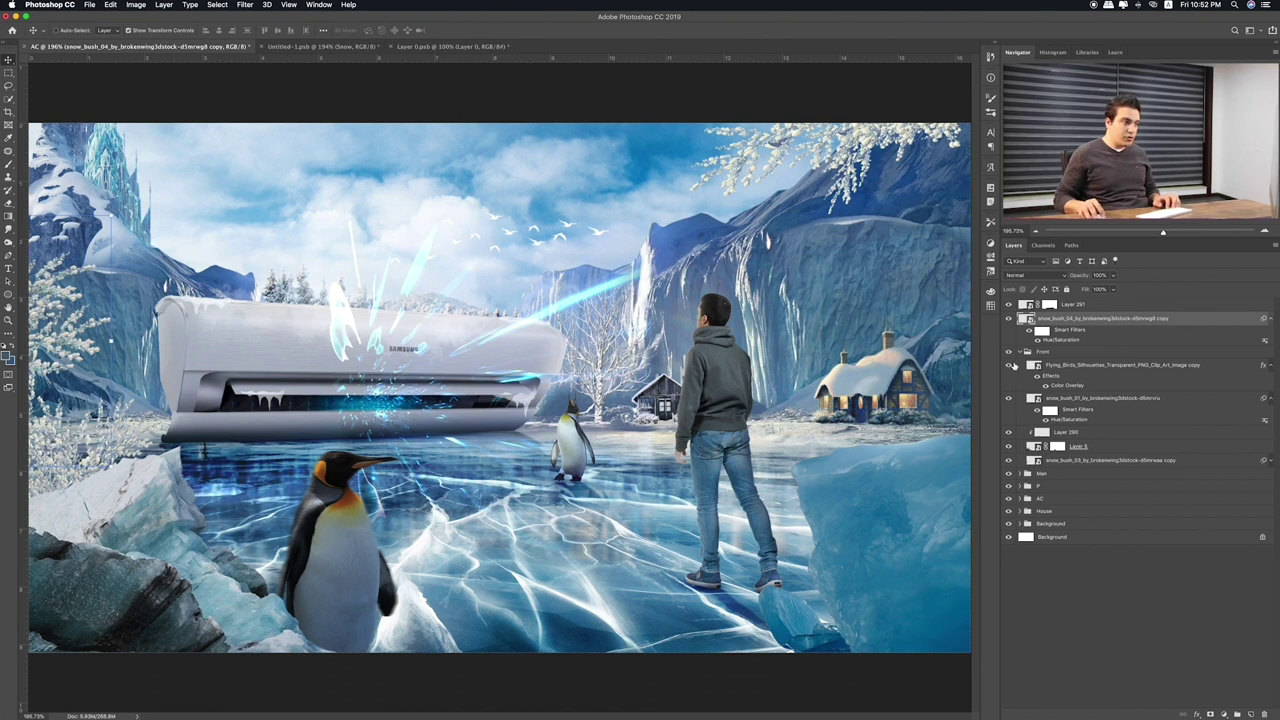
# Move Layer 291 and the bush into Front, then set ice Hue/Saturation to saturation -26, lightness +7
pyautogui.click(1100, 307)
pyautogui.moveTo(1098, 321); pyautogui.dragTo(1080, 355)
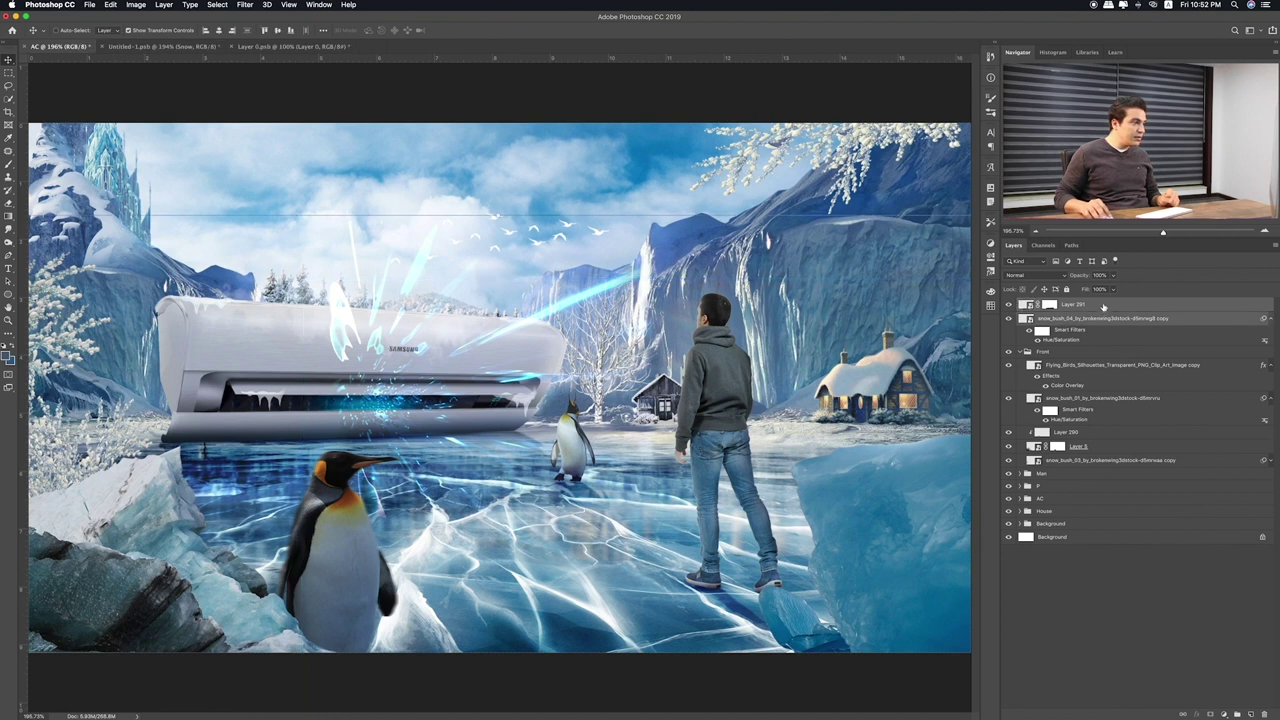
pyautogui.click(1113, 318)
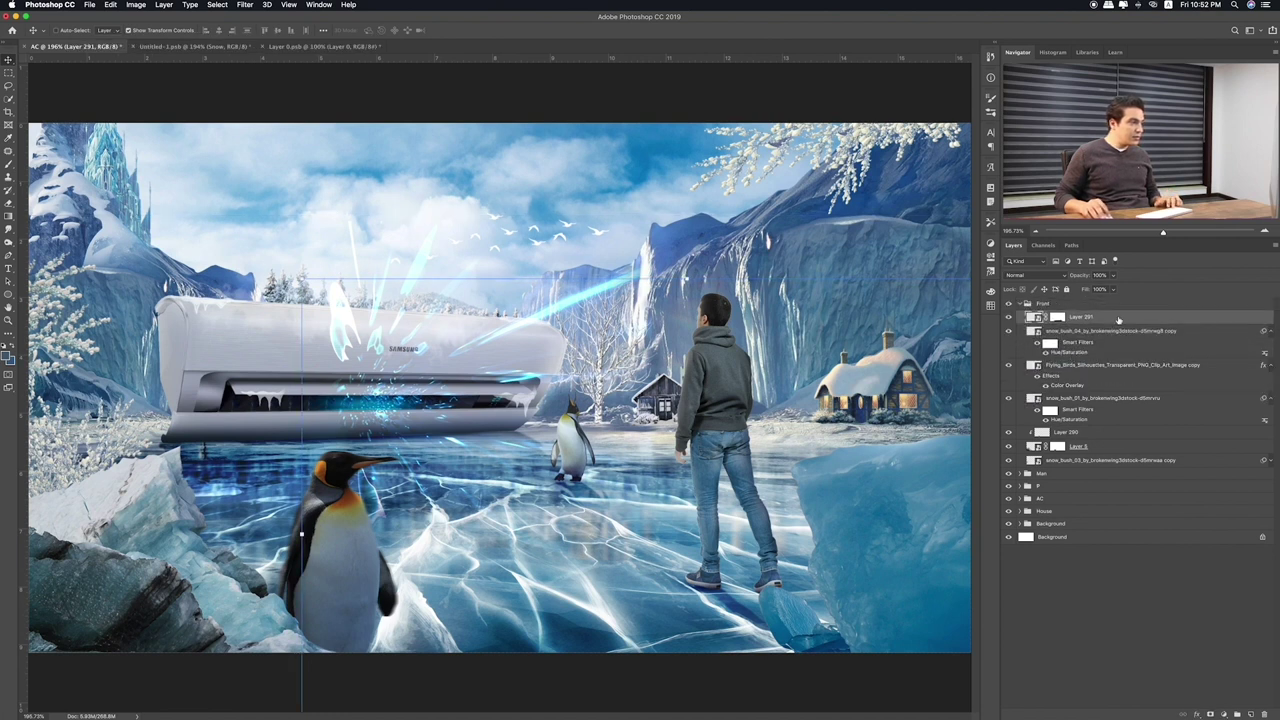
pyautogui.hotkey('ctrl', 'u')
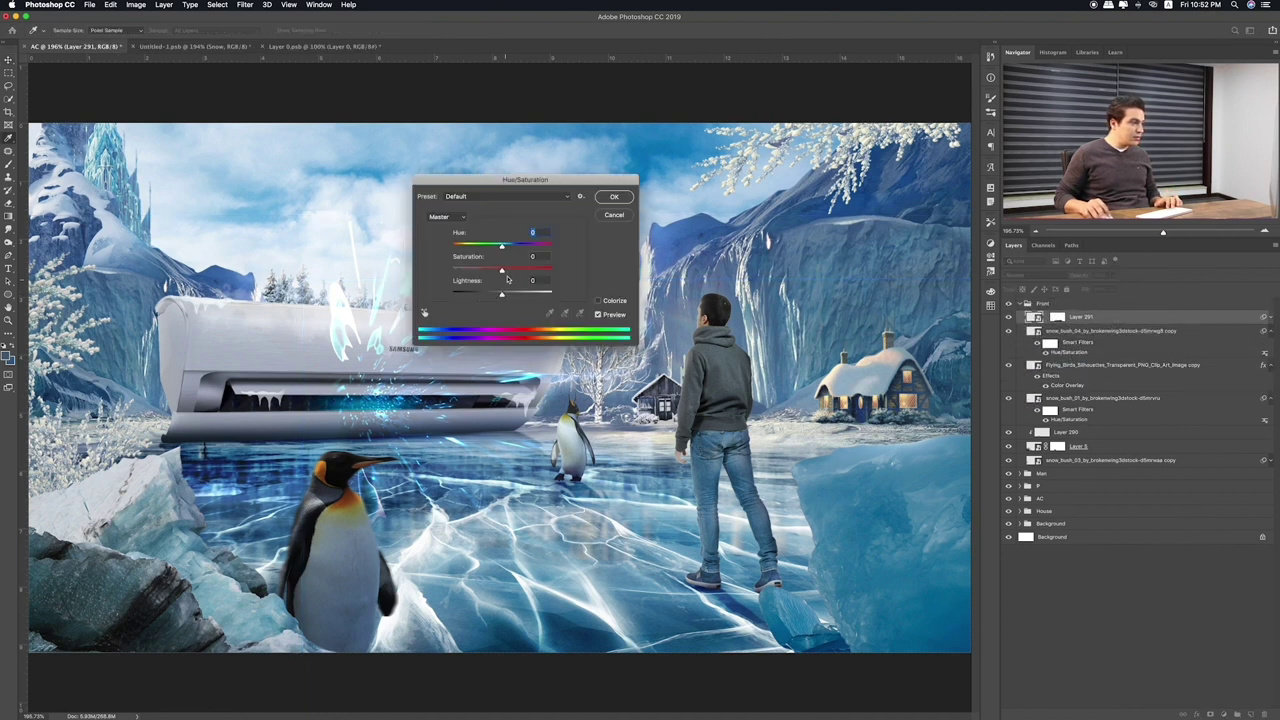
pyautogui.moveTo(505, 250); pyautogui.dragTo(489, 249)
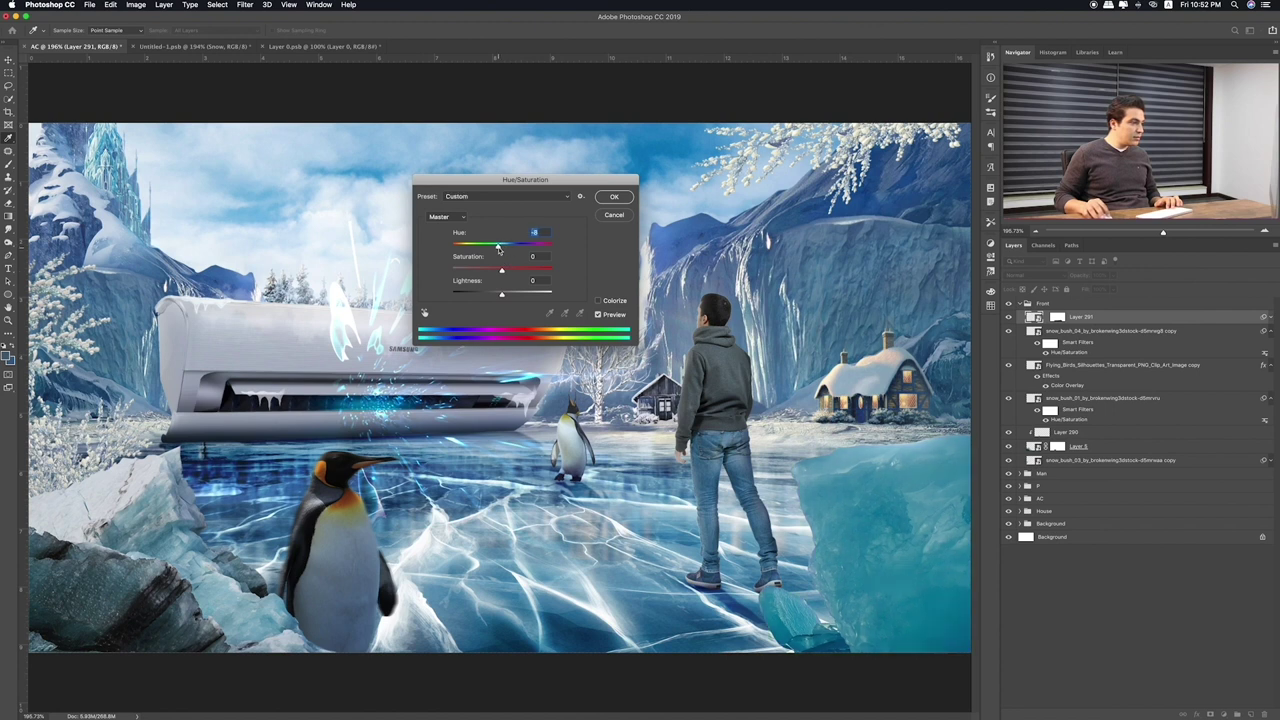
pyautogui.hotkey('ctrl', 'z')
pyautogui.moveTo(503, 268); pyautogui.dragTo(489, 272)
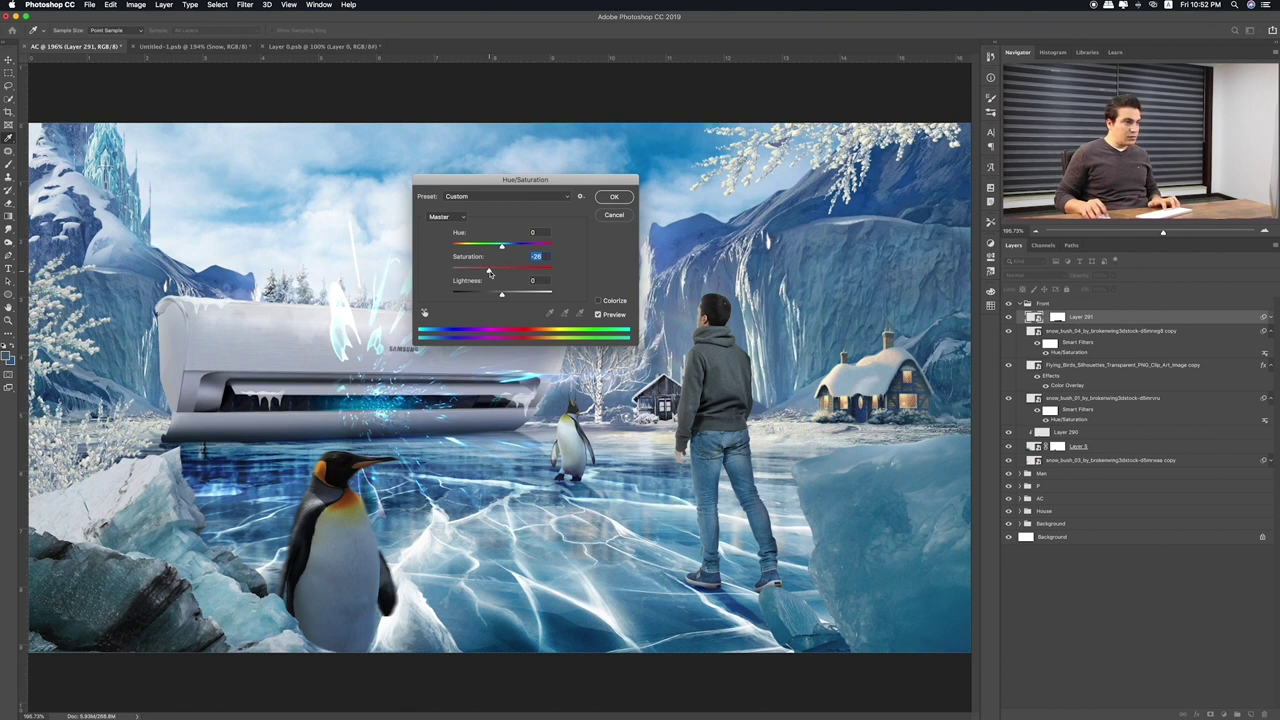
pyautogui.moveTo(499, 296); pyautogui.dragTo(504, 297)
# Scale the ice block to about 79% and set it at the lower-right edge of the lake
pyautogui.click(617, 196)
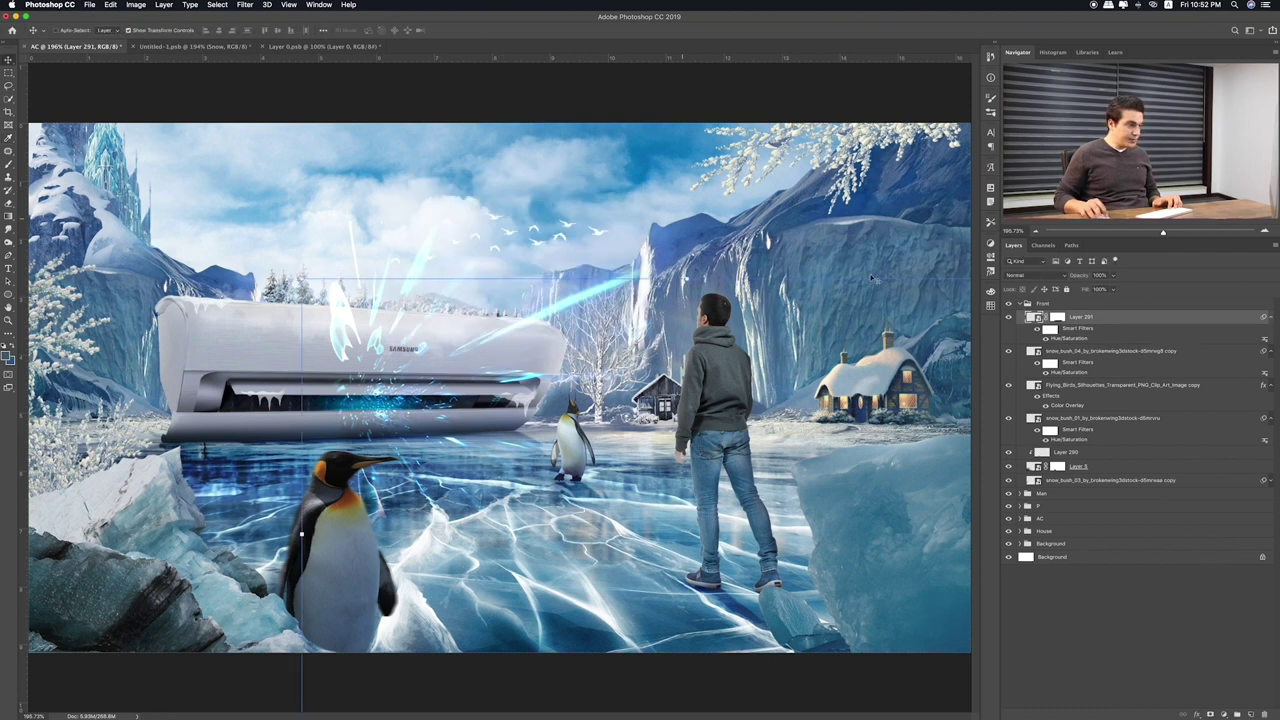
pyautogui.moveTo(903, 470); pyautogui.dragTo(835, 415)
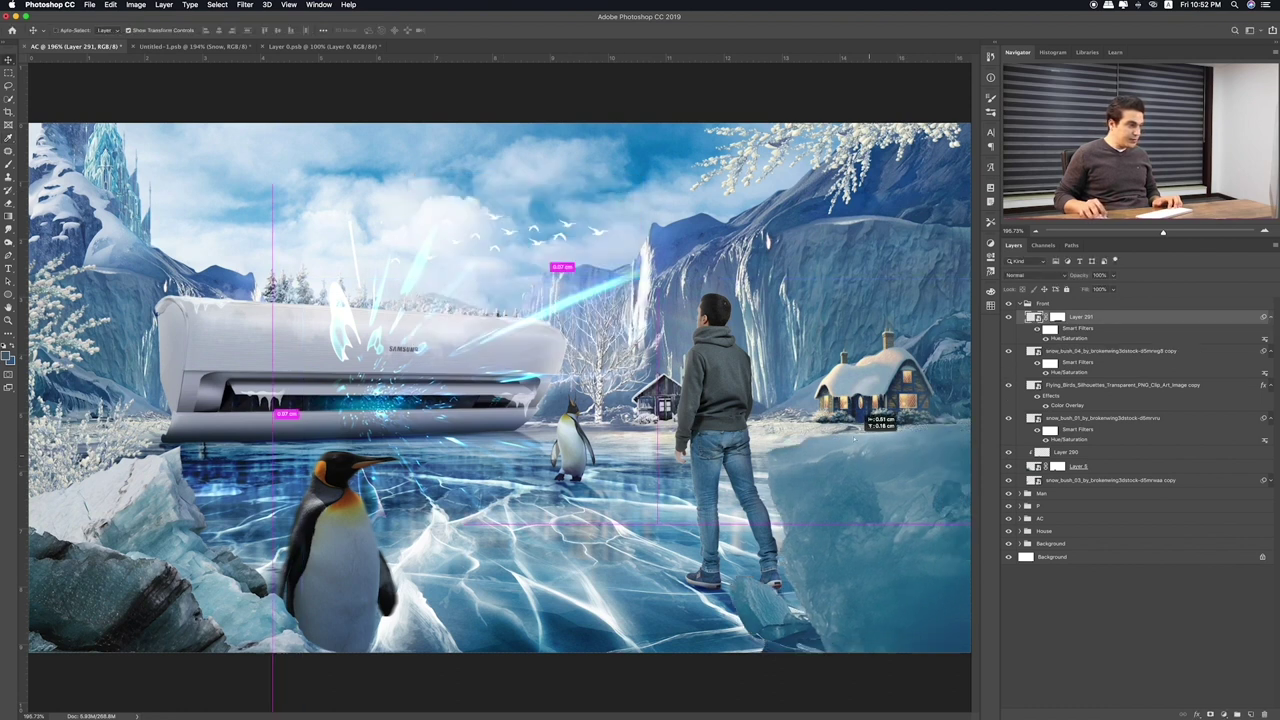
pyautogui.hotkey('ctrl', 't')
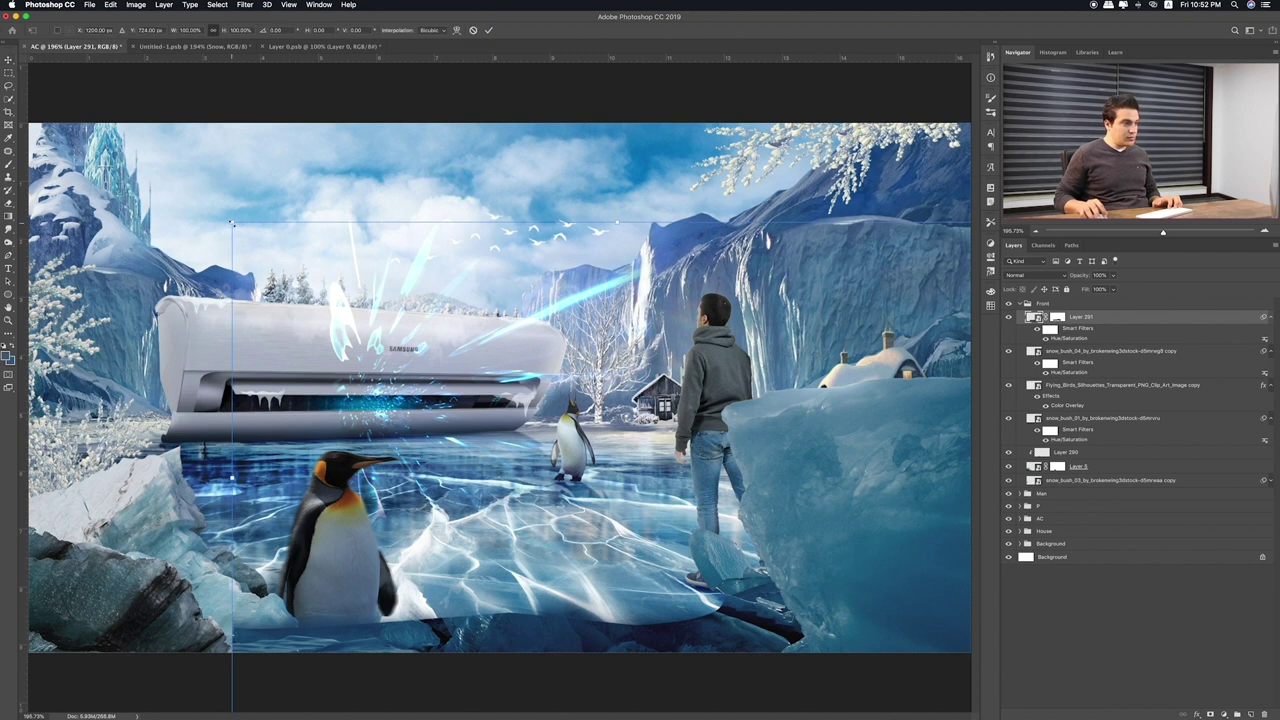
pyautogui.moveTo(240, 236); pyautogui.dragTo(337, 296)
pyautogui.moveTo(816, 491); pyautogui.dragTo(894, 514)
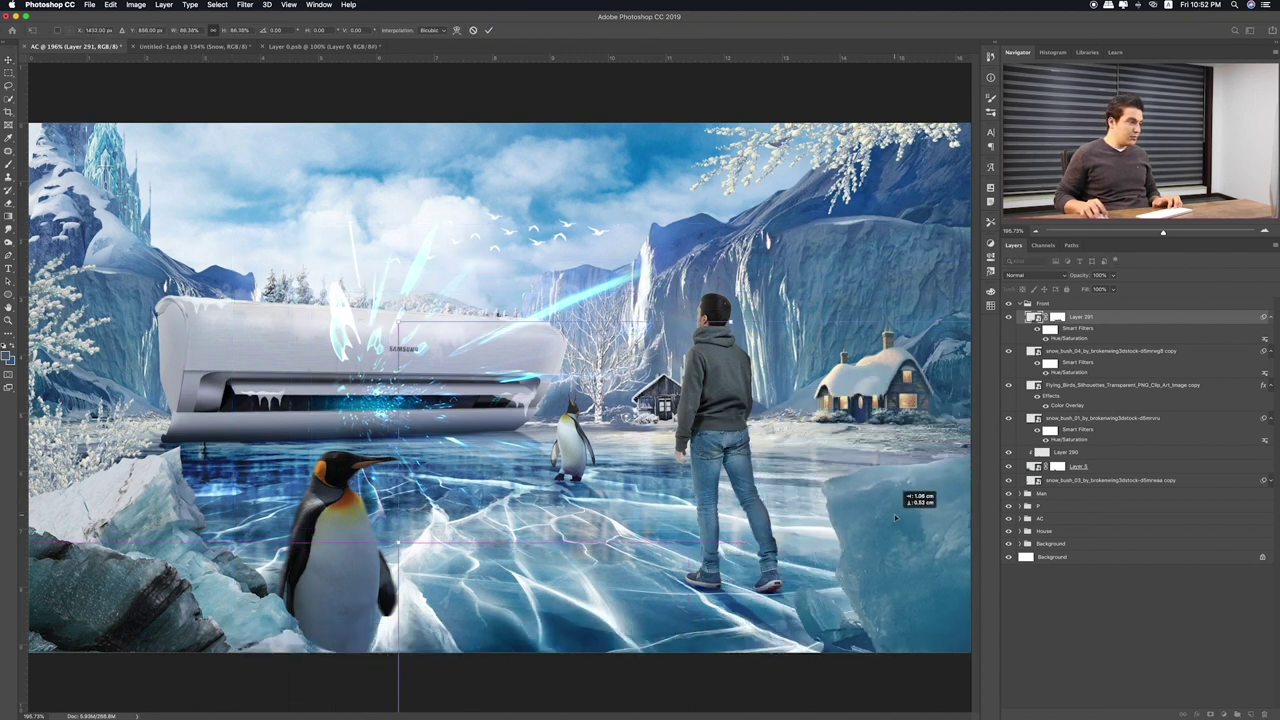
pyautogui.moveTo(894, 514)
pyautogui.mouseDown()
pyautogui.moveTo(830, 515)
pyautogui.moveTo(894, 513)
pyautogui.mouseUp()
pyautogui.press('super+minus')
pyautogui.press('super+minus')
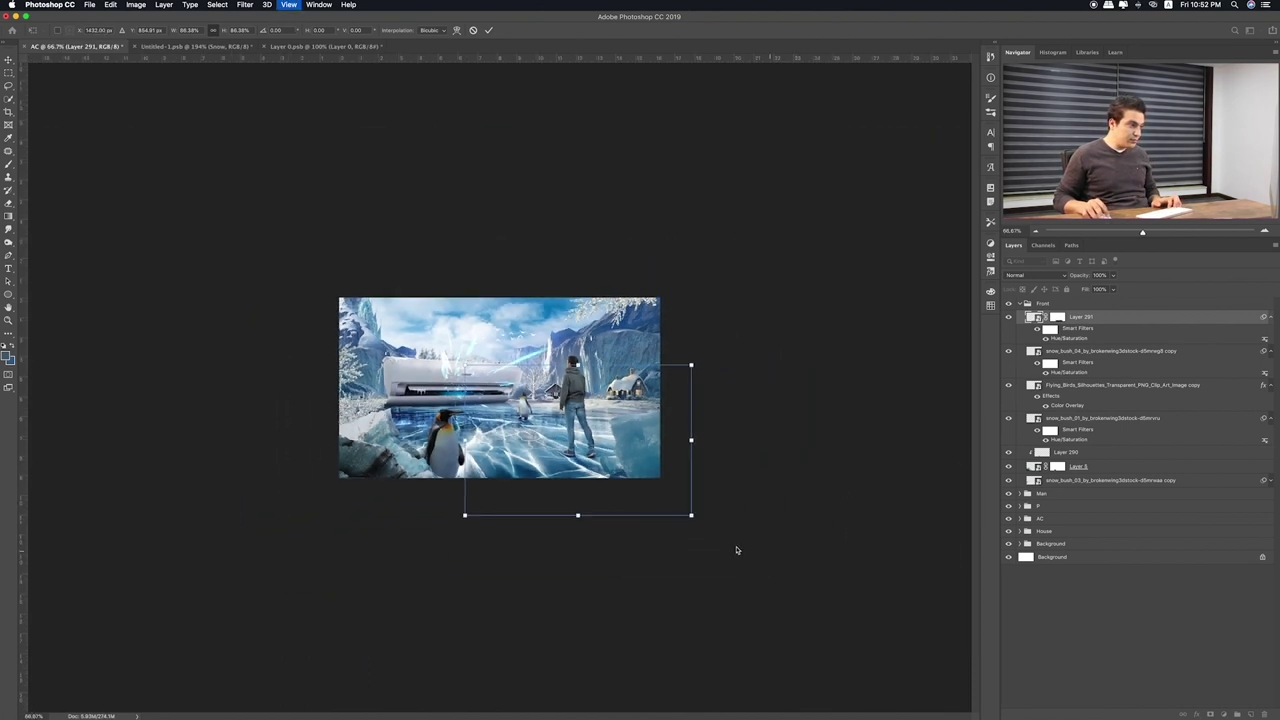
pyautogui.moveTo(692, 516); pyautogui.dragTo(674, 503)
pyautogui.press('Return')
pyautogui.press('super+plus')
pyautogui.press('super+plus')
pyautogui.hscroll(3, 773, 503)
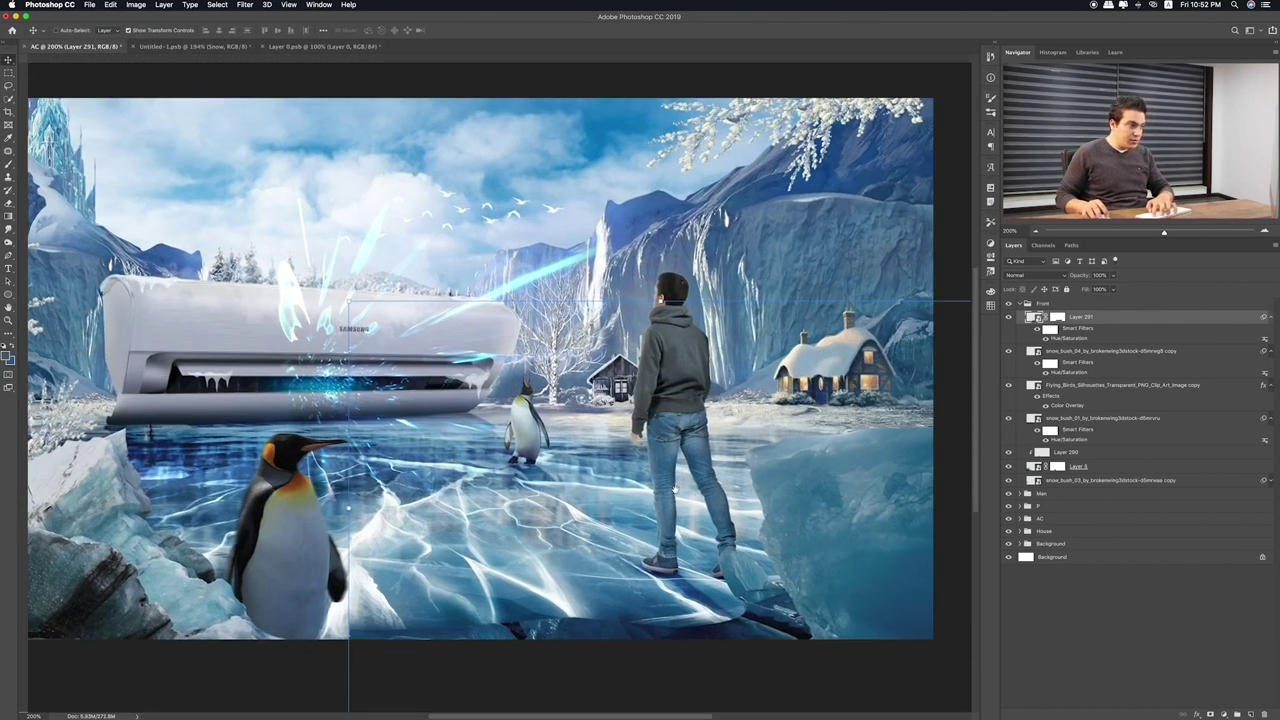
pyautogui.moveTo(773, 503); pyautogui.dragTo(771, 512)
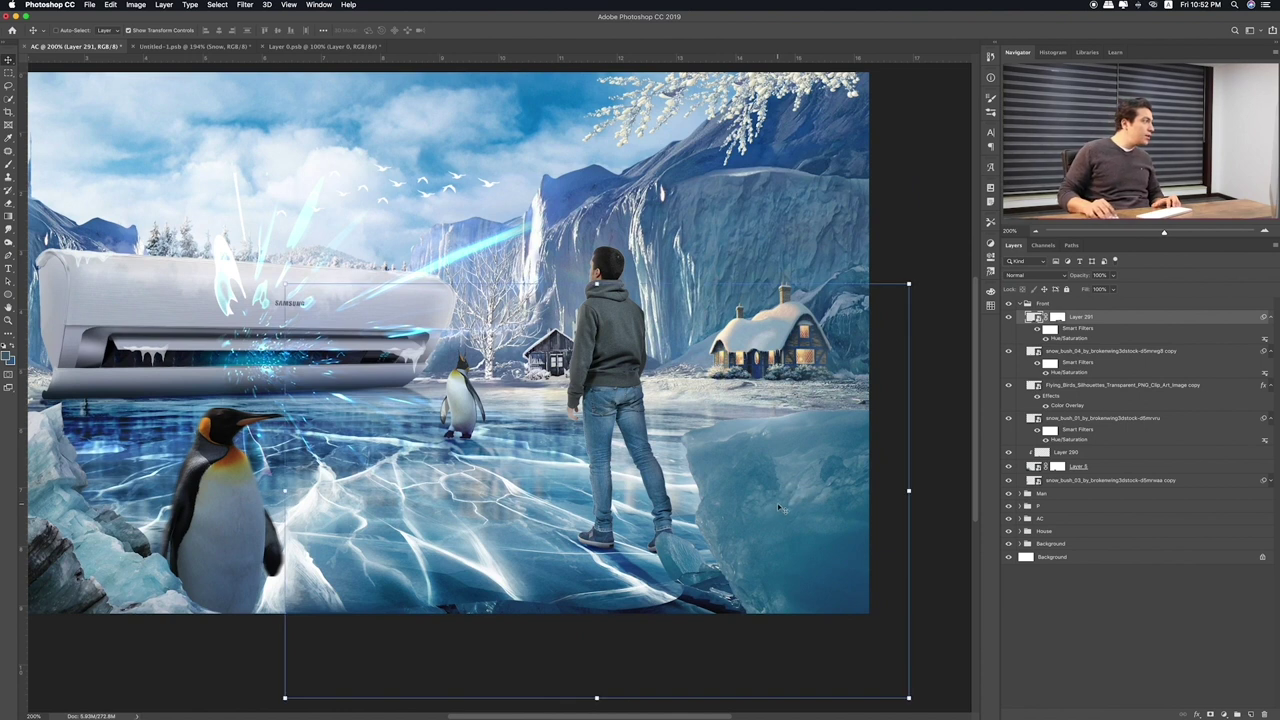
# On Layer 291's mask, load a pen-path selection along the lower ice edge near the front penguin
pyautogui.click(1058, 318)
pyautogui.press('super+plus')
pyautogui.hscroll(5, 546, 456)
pyautogui.scroll(-3, 546, 456)
pyautogui.scroll(-2, 546, 456)
pyautogui.hscroll(2, 546, 456)
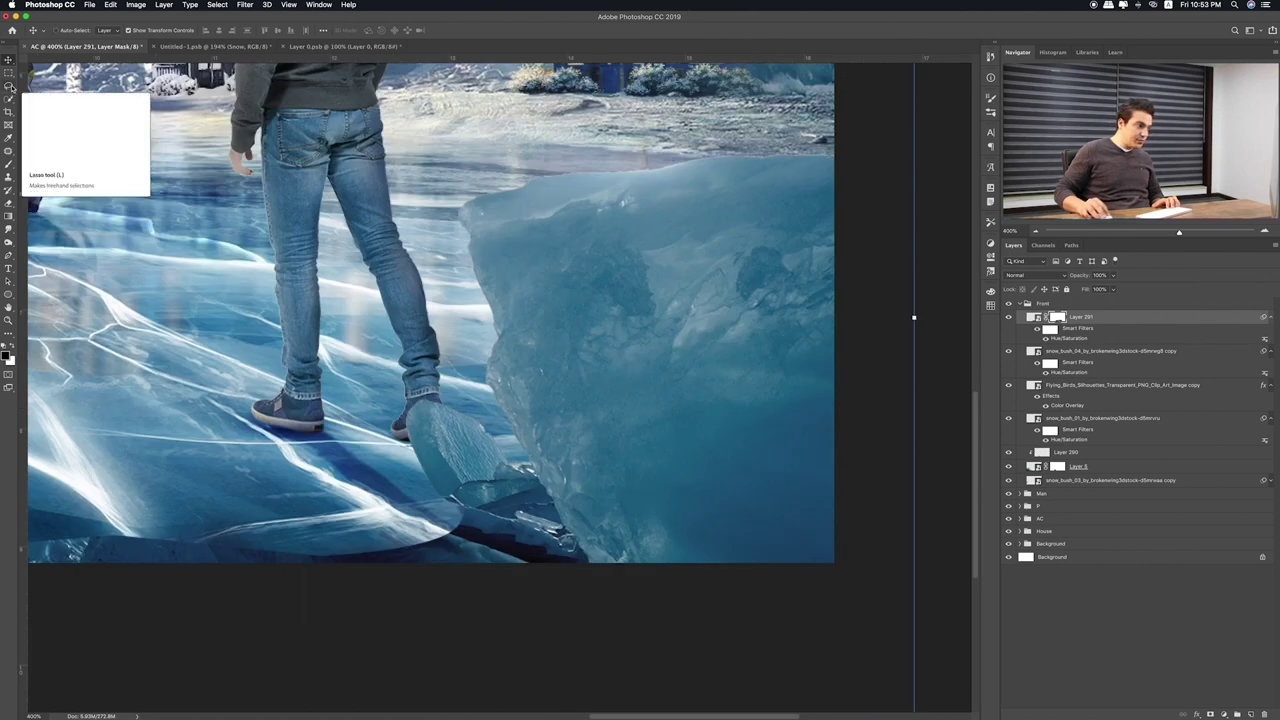
pyautogui.click(10, 254)
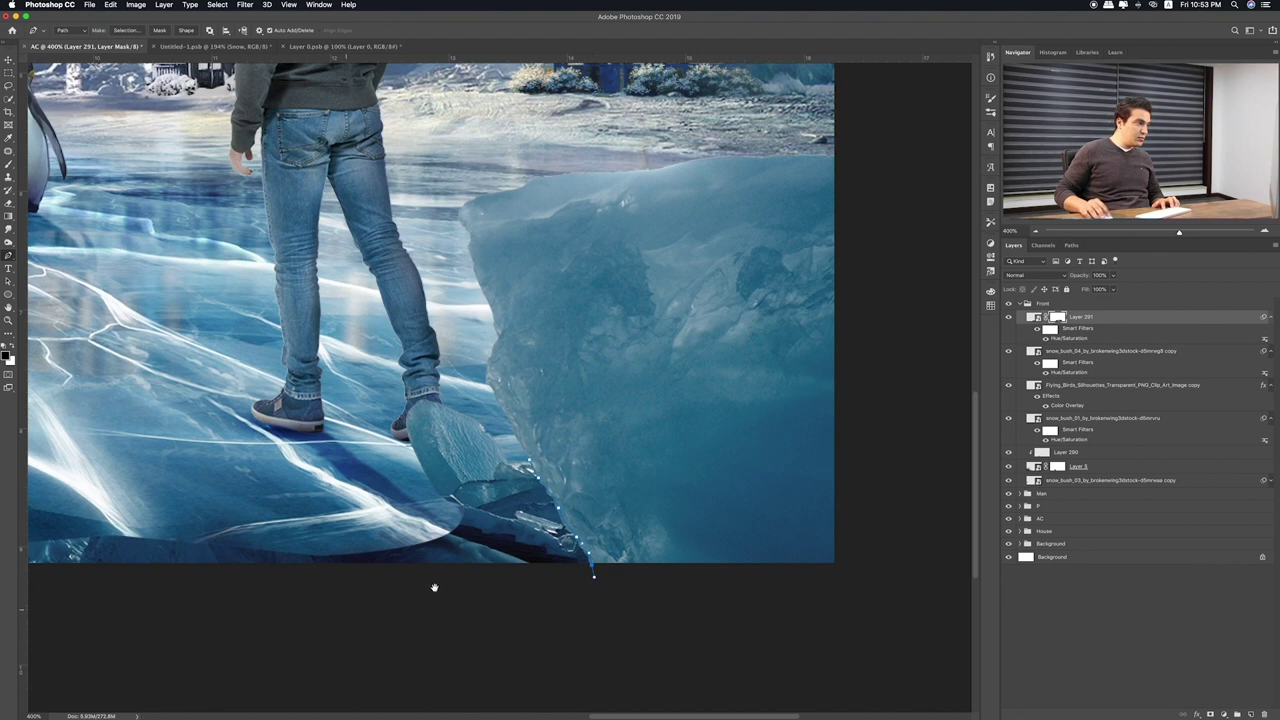
pyautogui.hscroll(-5, 434, 587)
pyautogui.hscroll(-5, 342, 585)
pyautogui.moveTo(339, 579); pyautogui.dragTo(340, 450)
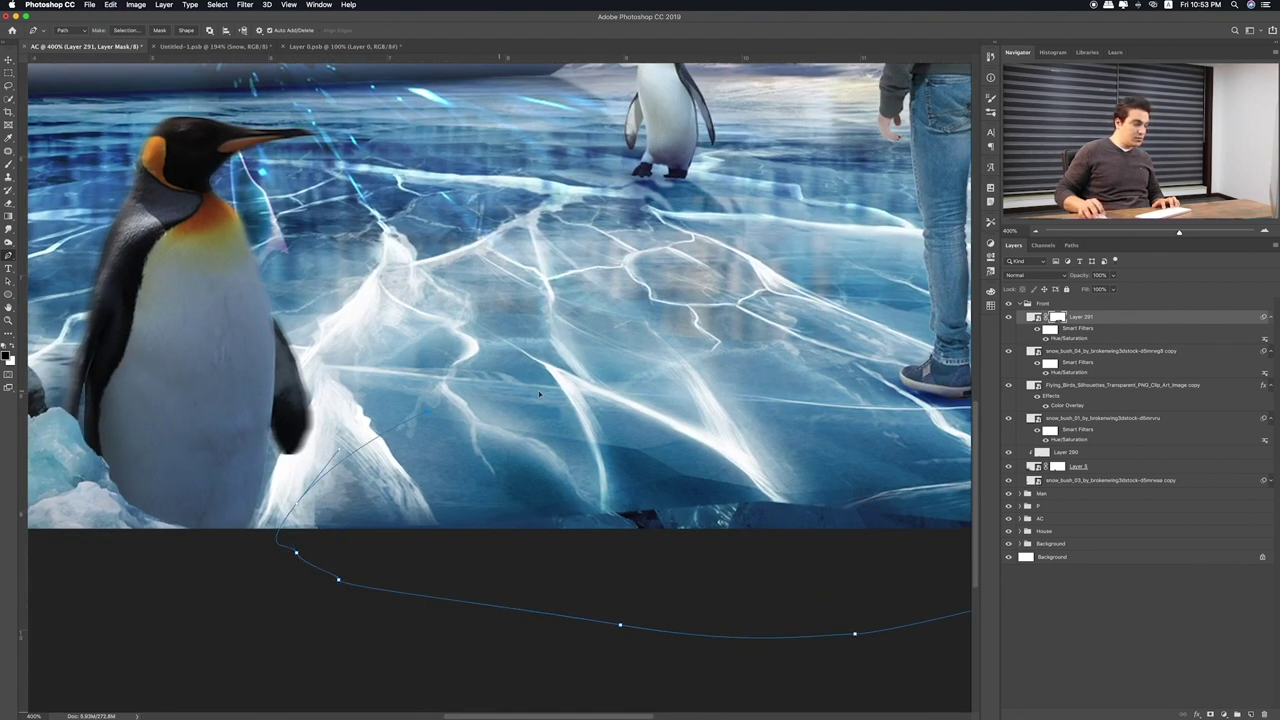
pyautogui.click(288, 354)
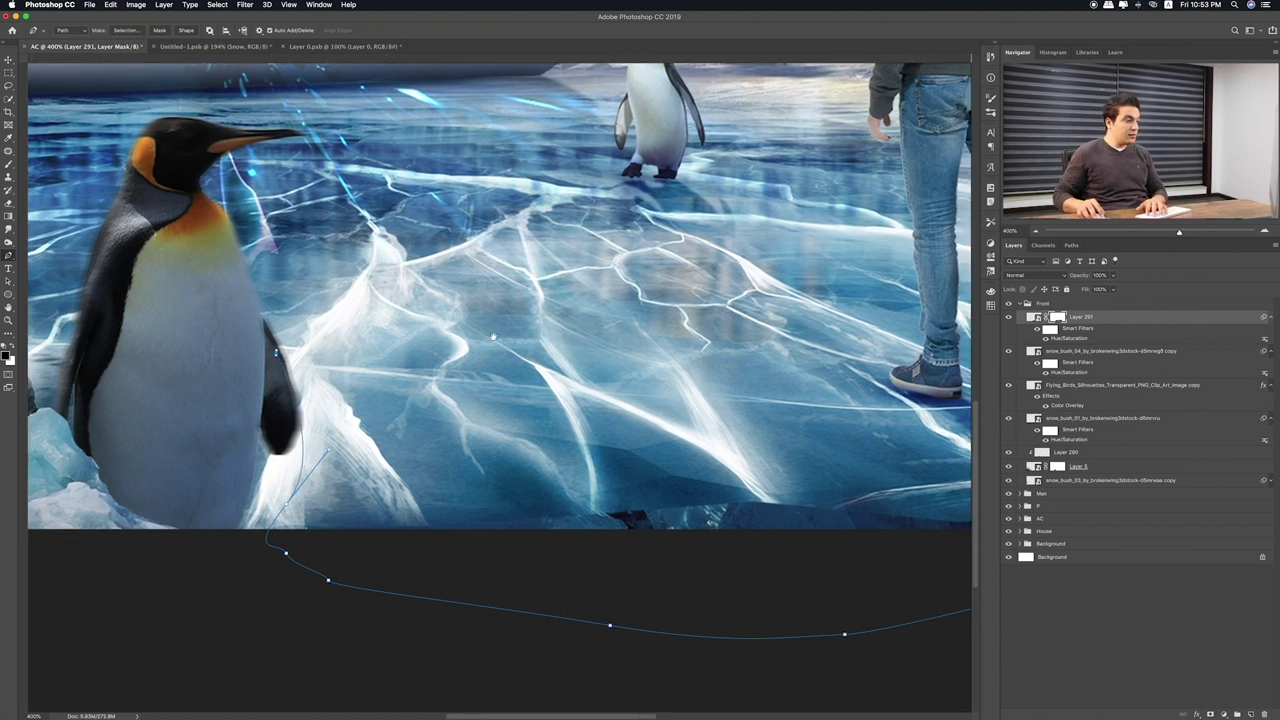
pyautogui.hscroll(5, 493, 329)
pyautogui.hscroll(5, 816, 381)
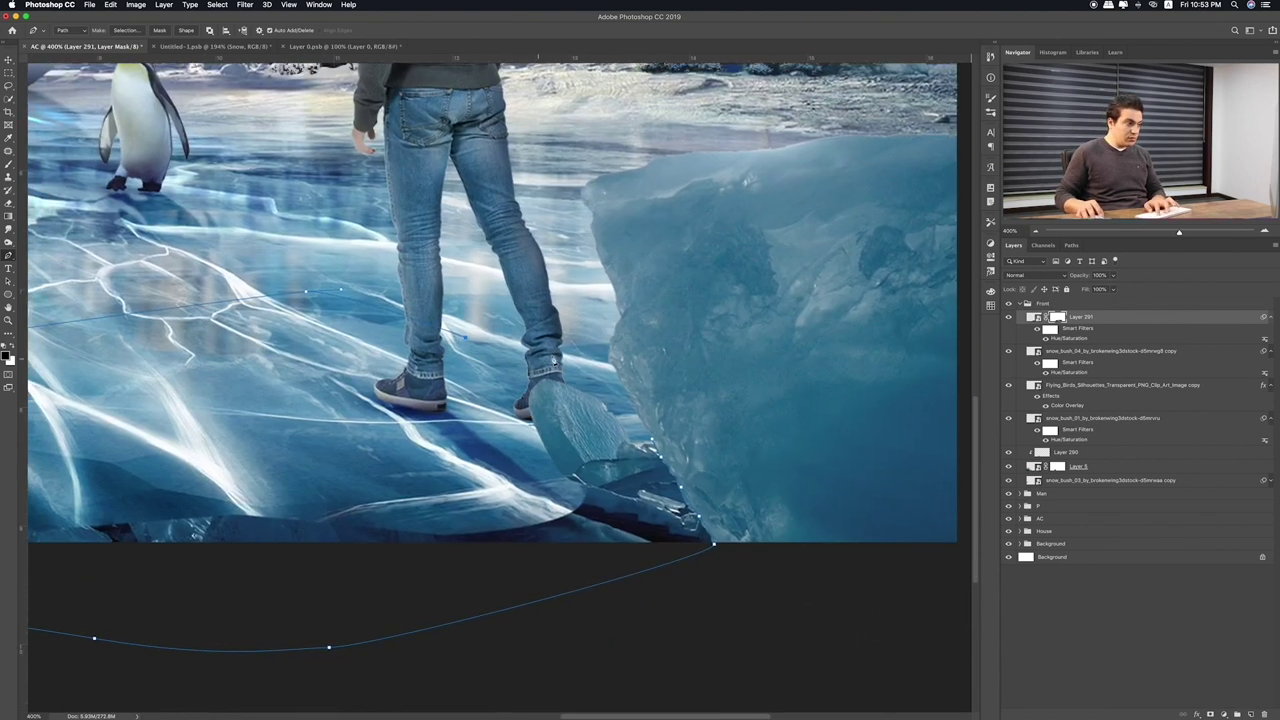
pyautogui.rightClick(541, 453)
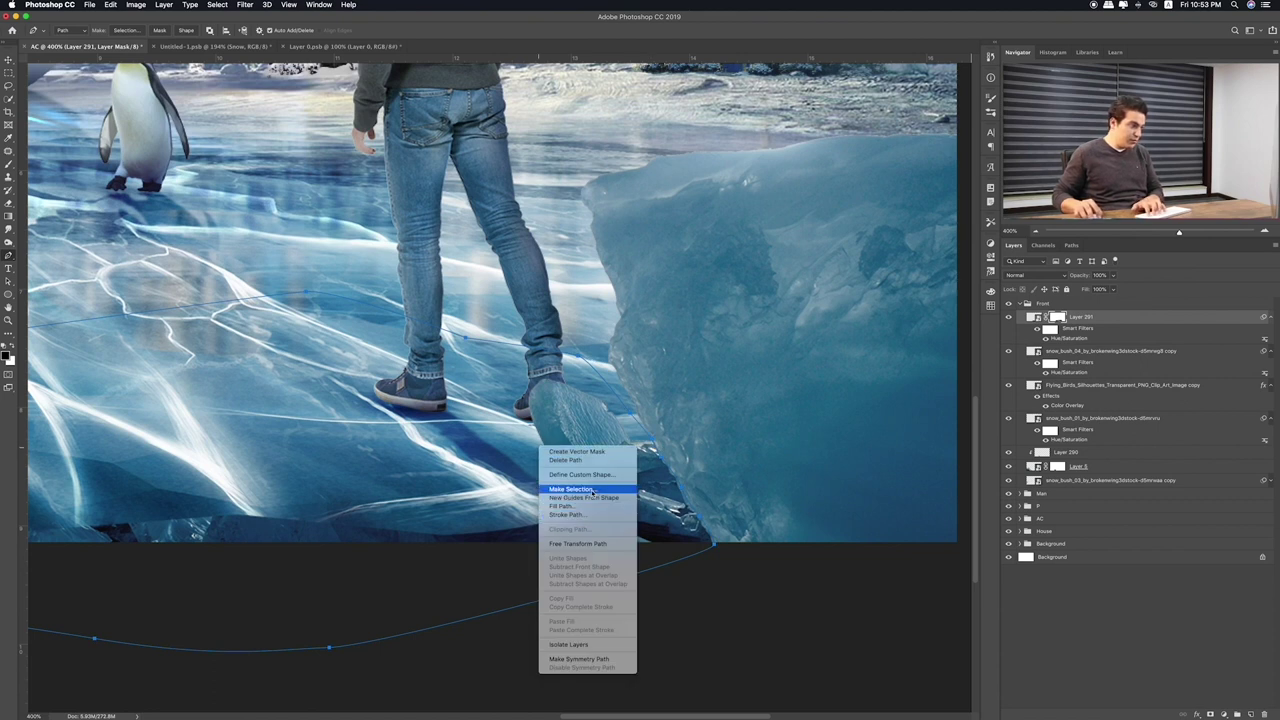
pyautogui.click(575, 488)
# Paint out the ice chunk behind the man's foot, then deselect
pyautogui.press('super+0')
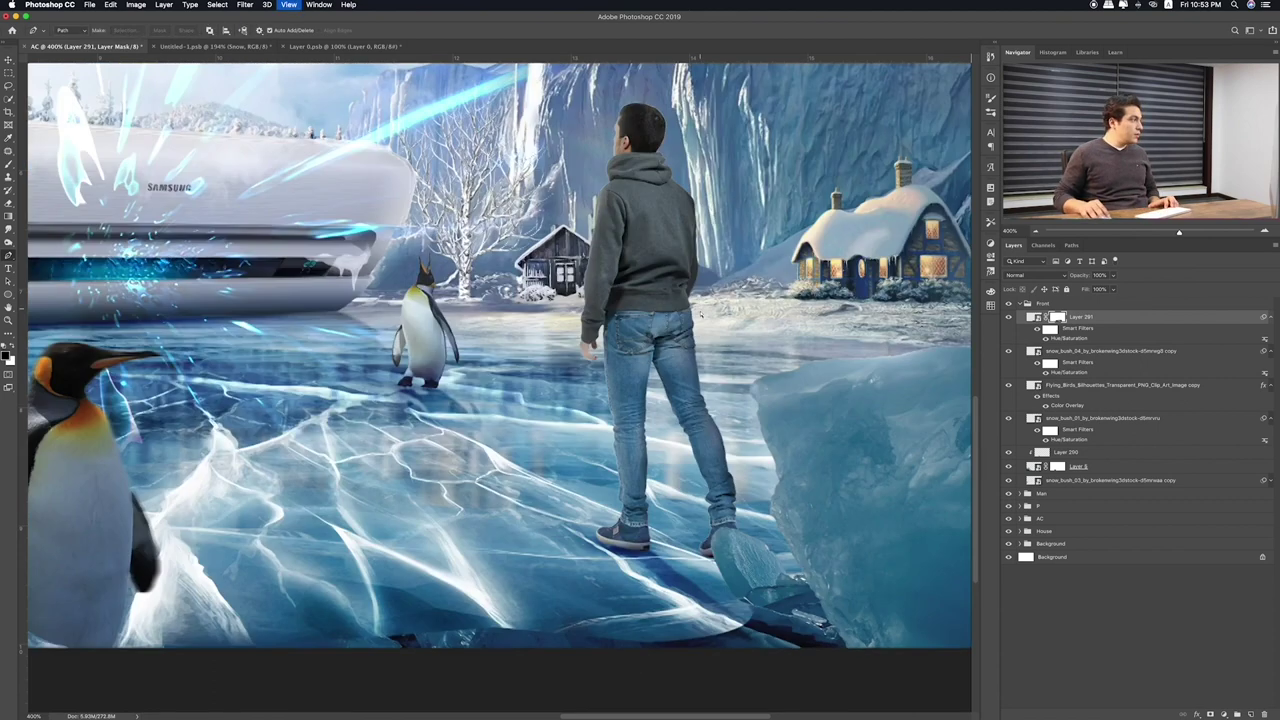
pyautogui.press('b')
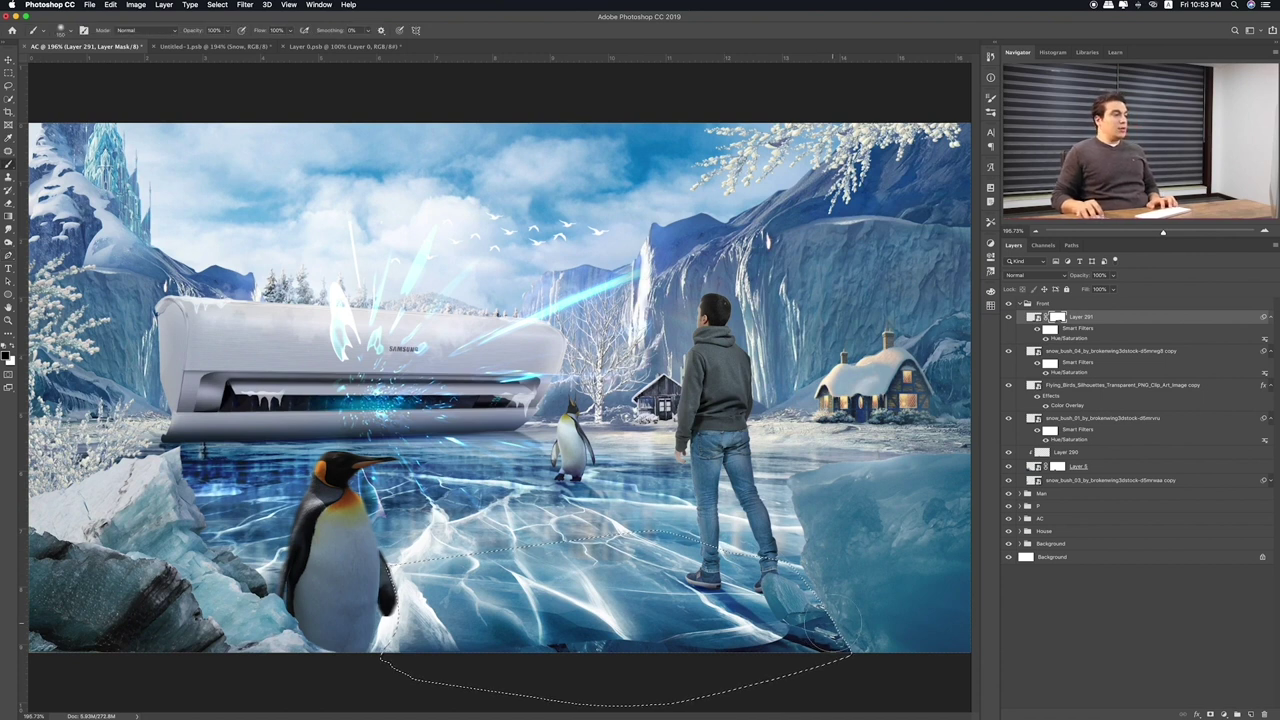
pyautogui.moveTo(825, 632); pyautogui.dragTo(750, 600)
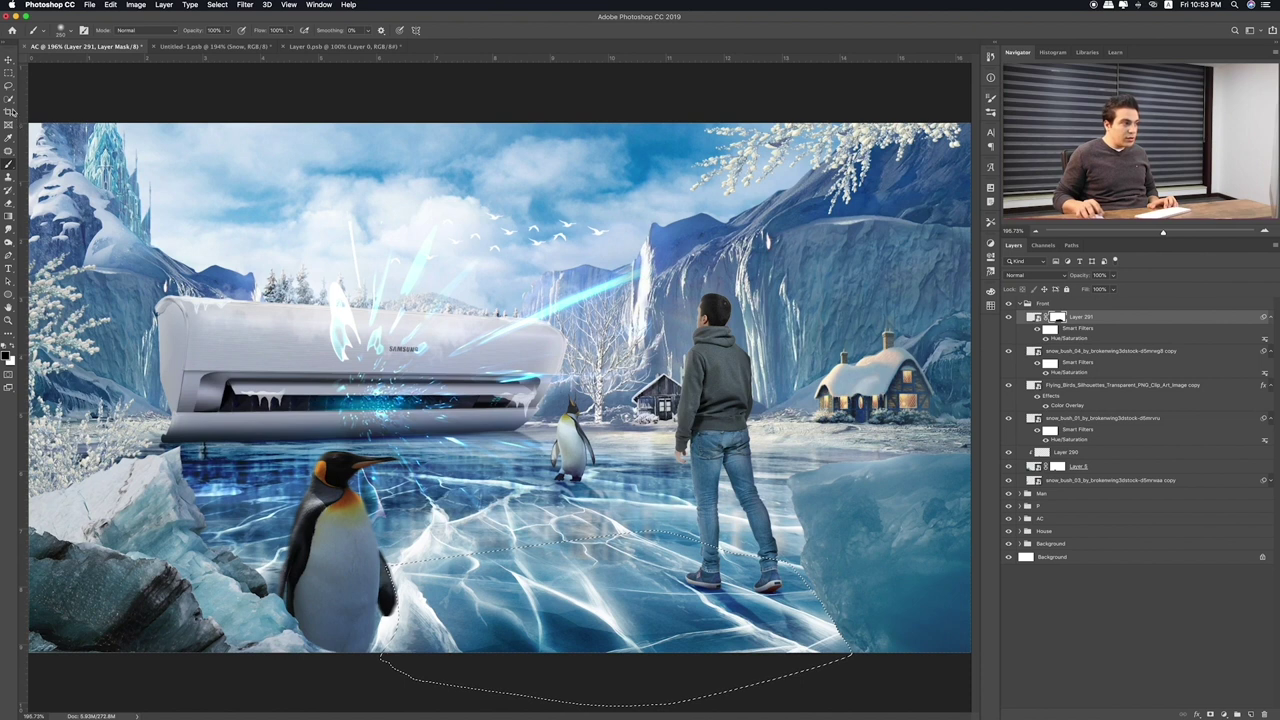
pyautogui.press('m')
pyautogui.press('super+d')
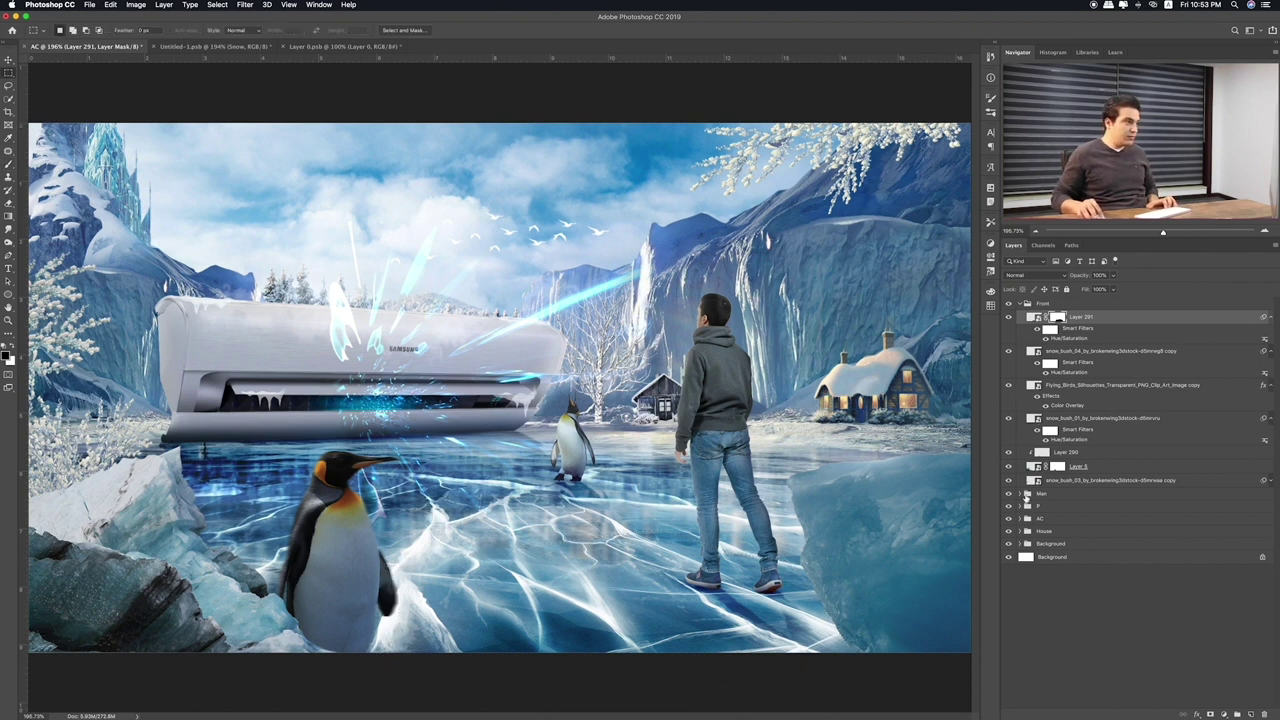
# Add a new layer above Layer 3 in the Man group and brush white over the man
pyautogui.click(1022, 494)
pyautogui.click(1090, 507)
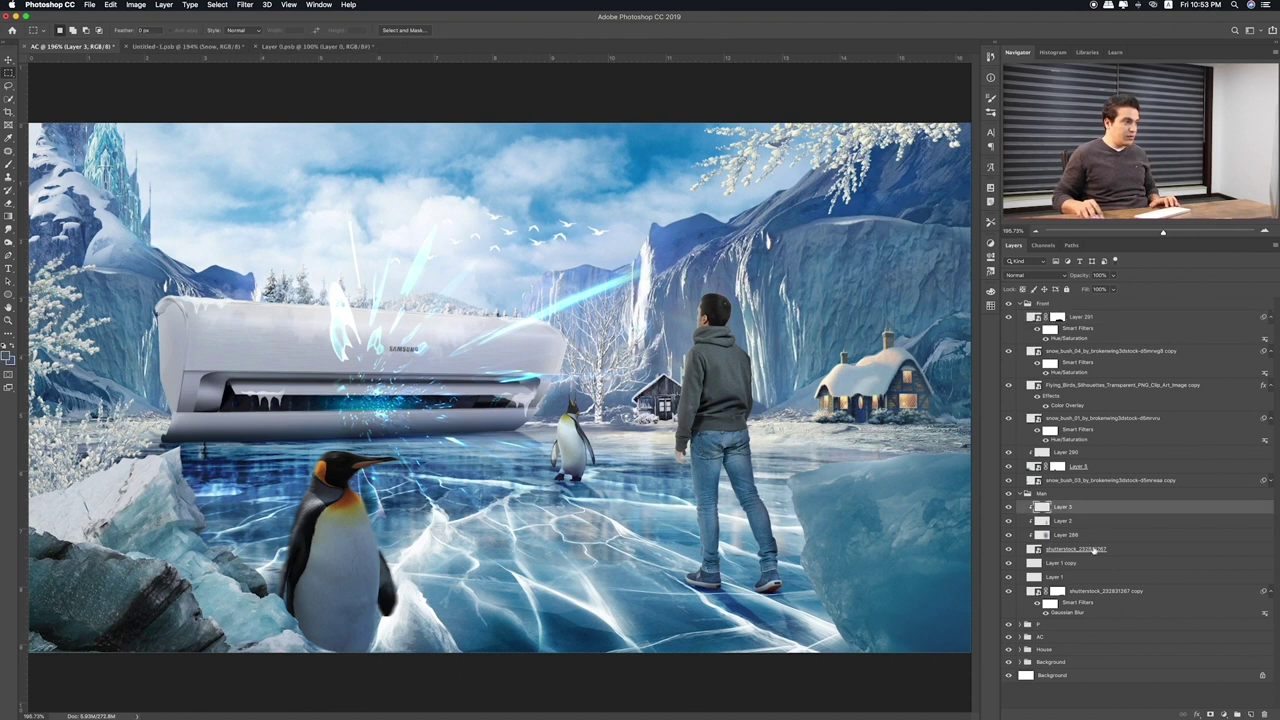
pyautogui.click(1250, 714)
pyautogui.press('b')
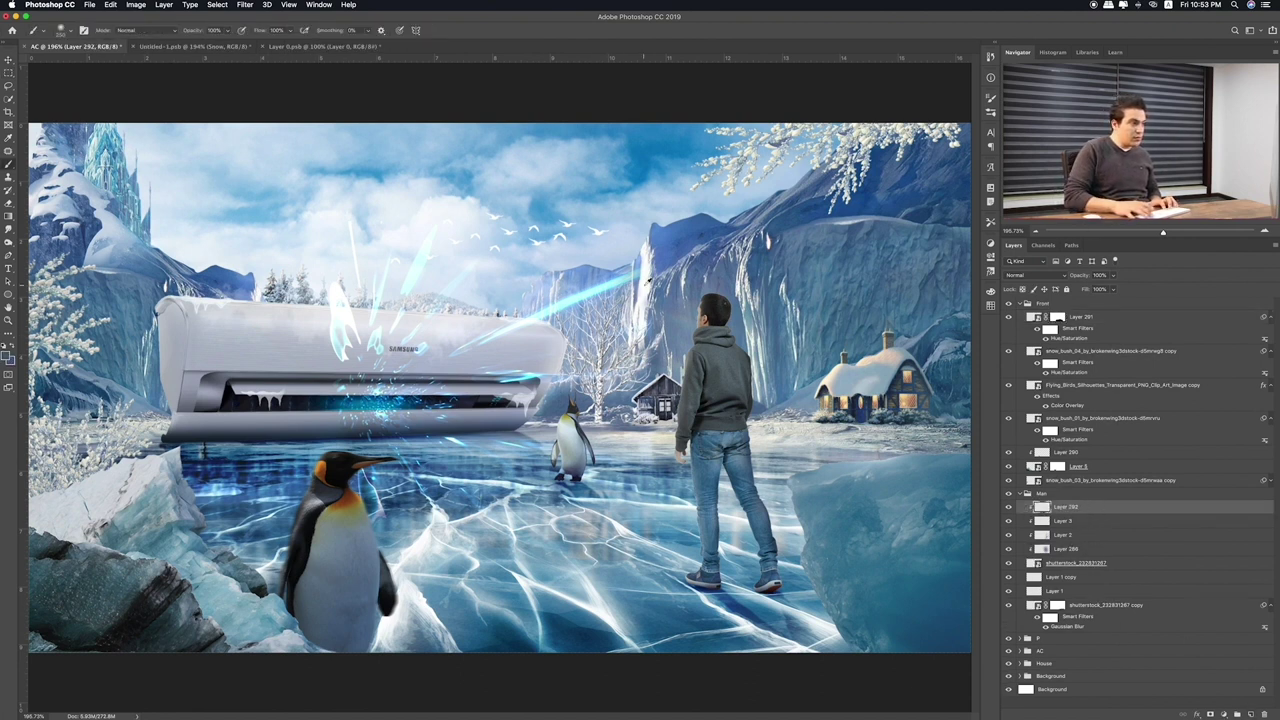
pyautogui.moveTo(715, 320); pyautogui.dragTo(725, 580)
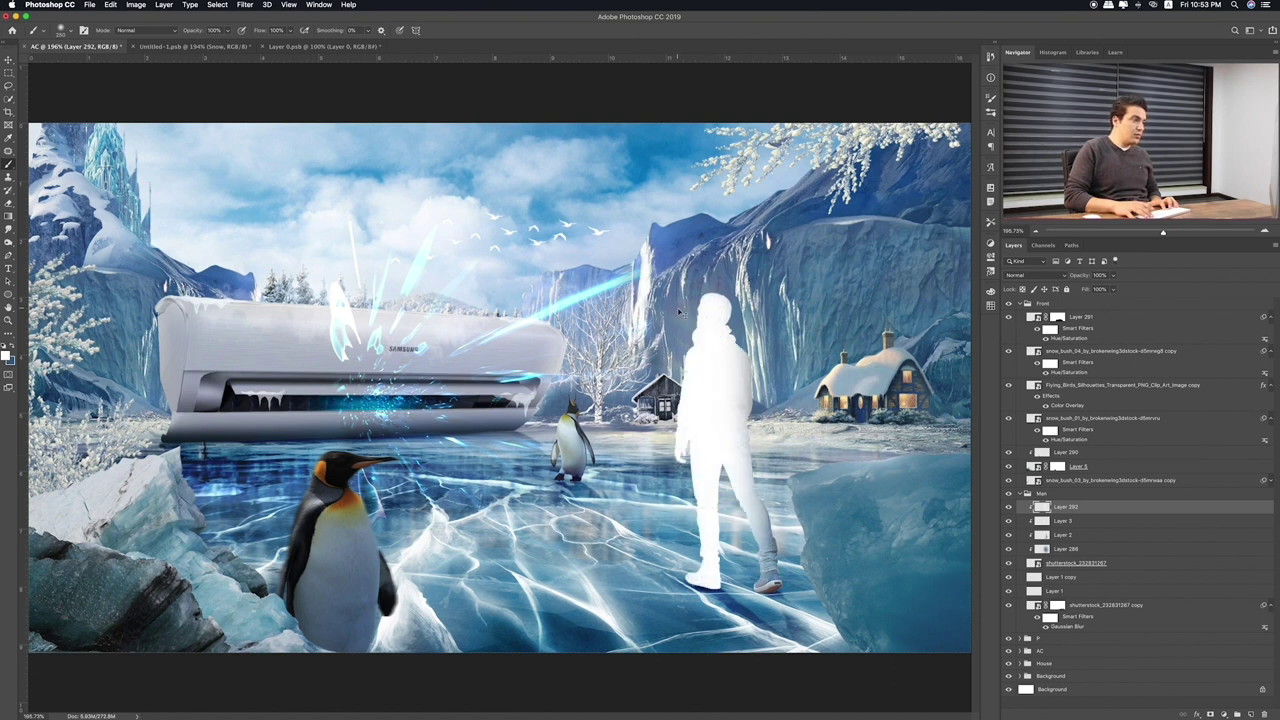
pyautogui.moveTo(715, 310); pyautogui.dragTo(709, 561)
# Set the white layer's blend mode to Overlay at about 40% opacity
pyautogui.press('v')
pyautogui.hotkey('shift', '+')
pyautogui.hotkey('shift', '+')
pyautogui.hotkey('shift', '+')
pyautogui.hotkey('shift', '+')
pyautogui.hotkey('shift', '+')
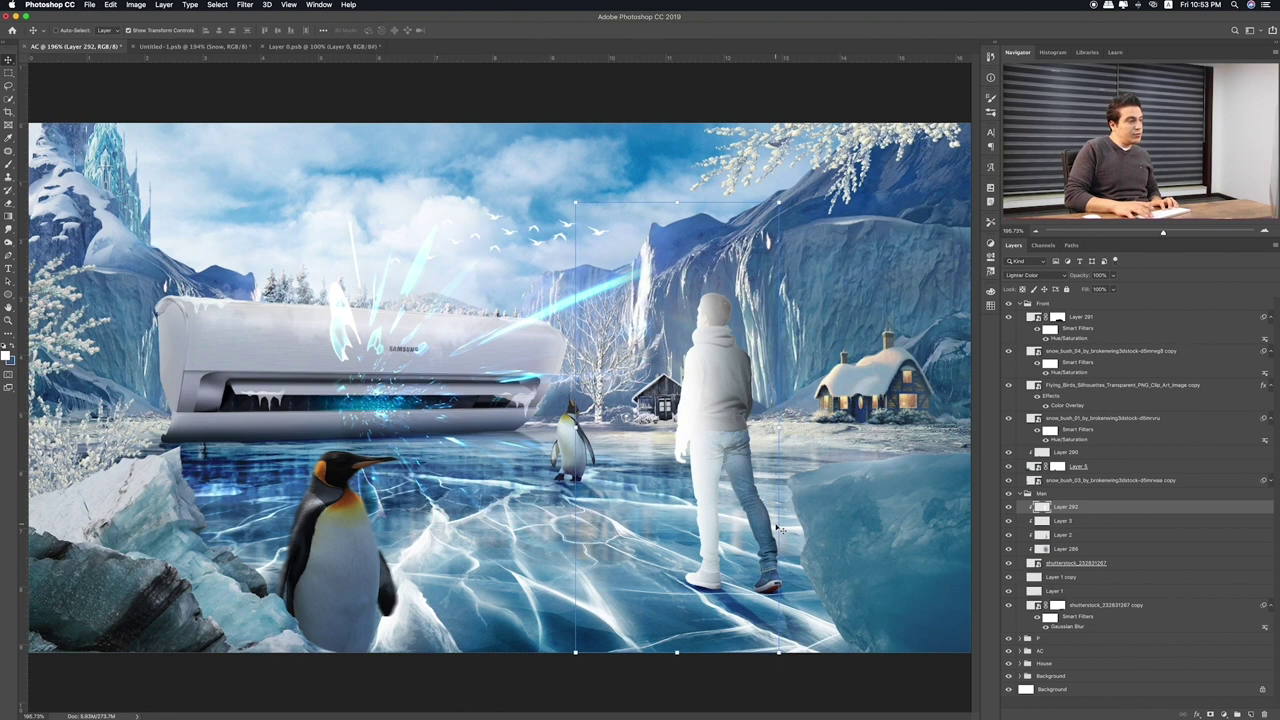
pyautogui.hotkey('shift', '+')
pyautogui.hotkey('shift', '+')
pyautogui.hotkey('shift', '+')
pyautogui.hotkey('shift', '+')
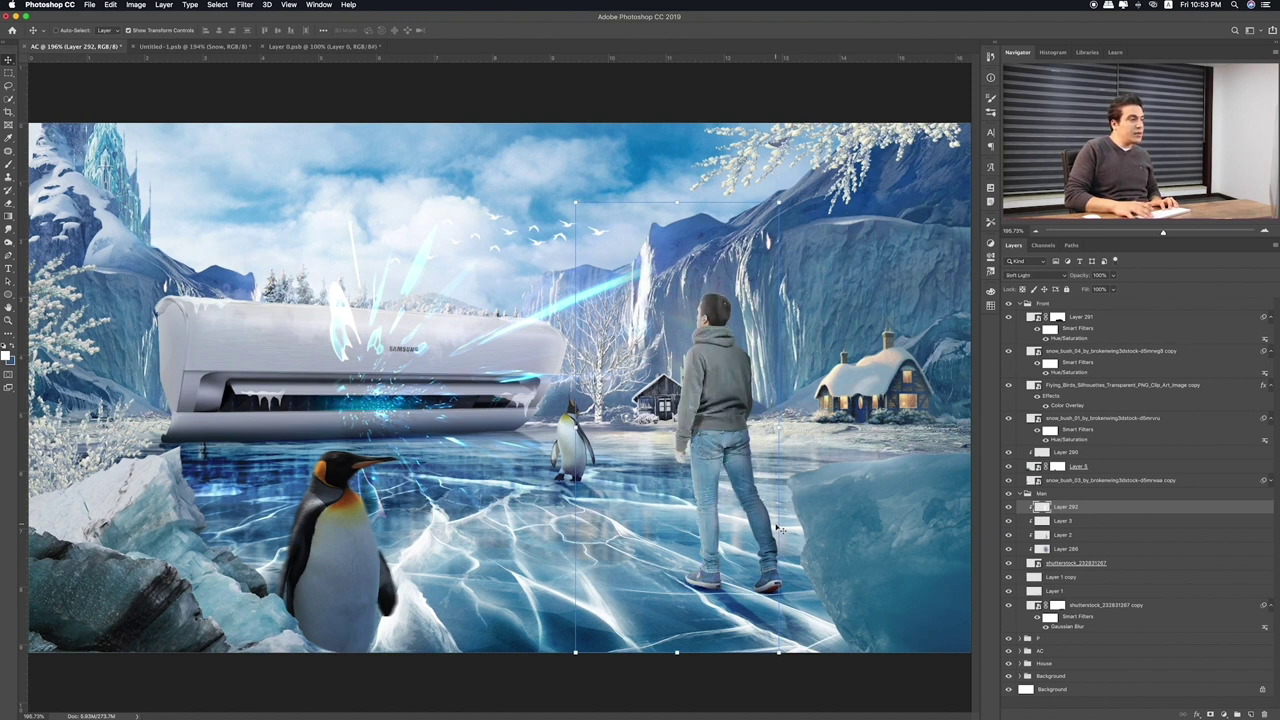
pyautogui.hotkey('shift', '+')
pyautogui.hotkey('shift', '+')
pyautogui.hotkey('shift', '+')
pyautogui.hotkey('shift', '+')
pyautogui.hotkey('shift', '+')
pyautogui.hotkey('shift', '+')
pyautogui.hotkey('shift', '+')
pyautogui.hotkey('shift', '+')
pyautogui.hotkey('shift', '+')
pyautogui.hotkey('shift', '+')
pyautogui.hotkey('shift', '+')
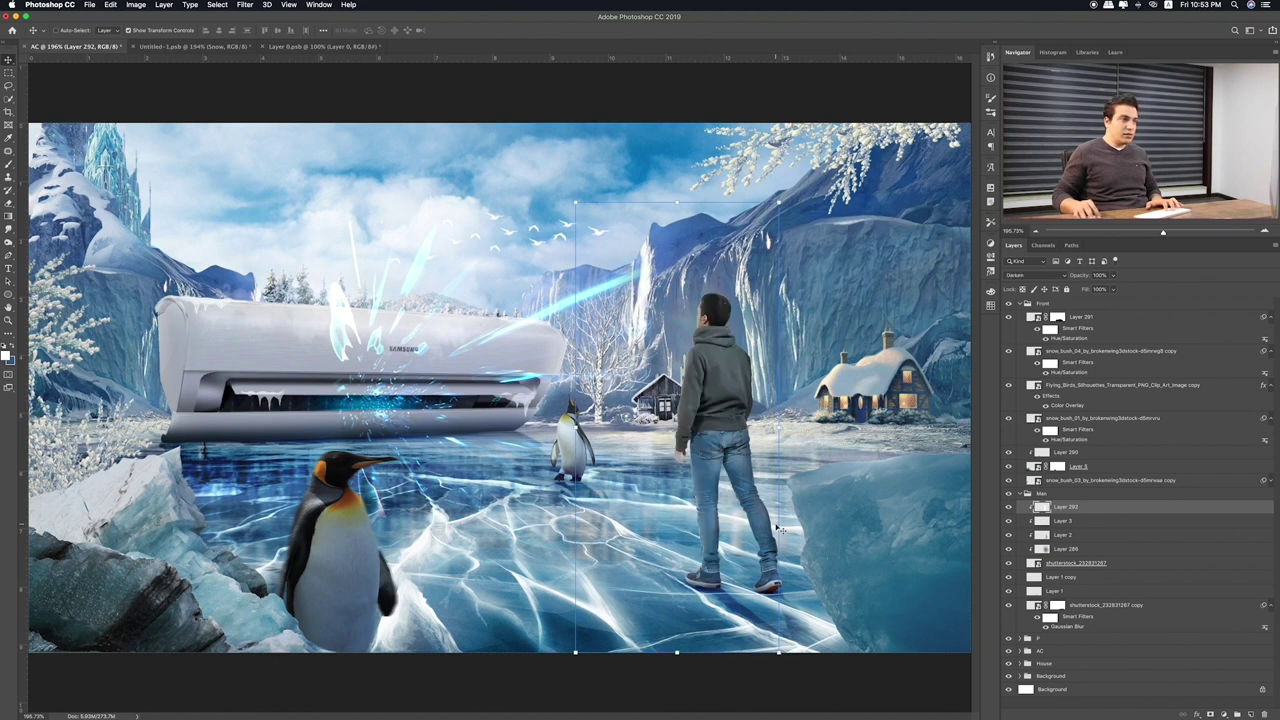
pyautogui.hotkey('shift', '+')
pyautogui.hotkey('shift', '+')
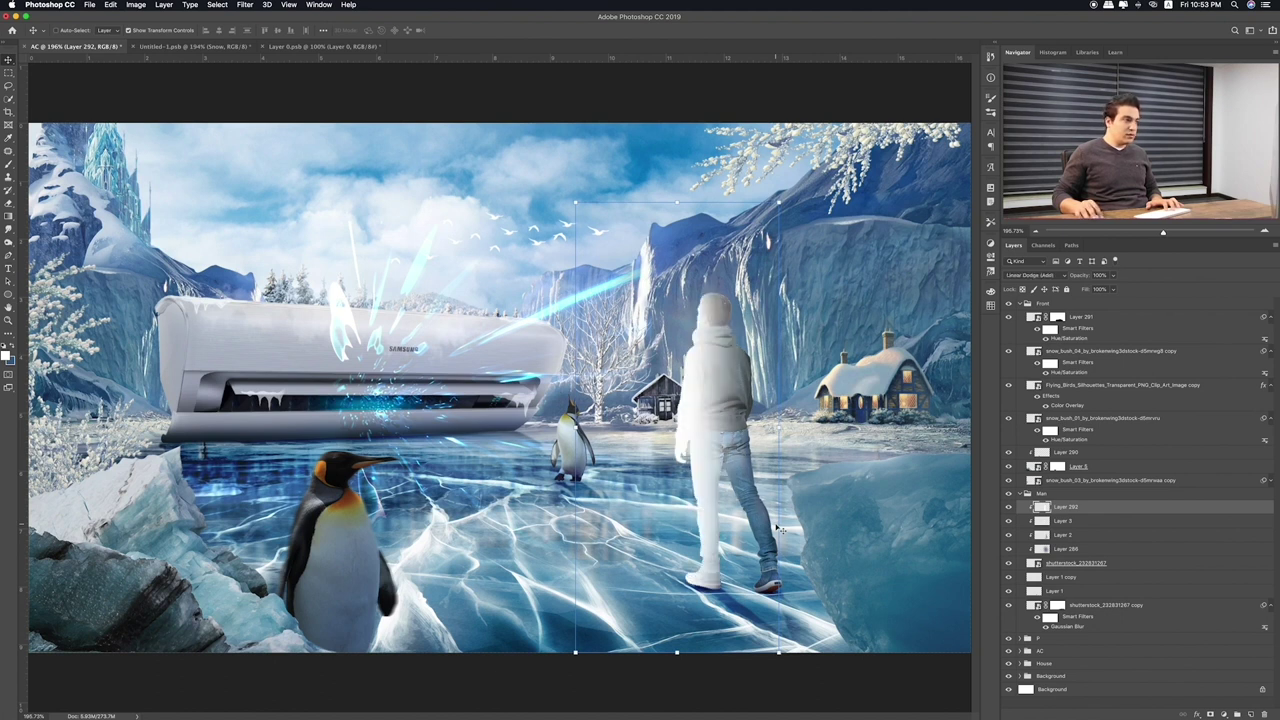
pyautogui.hotkey('shift', '+')
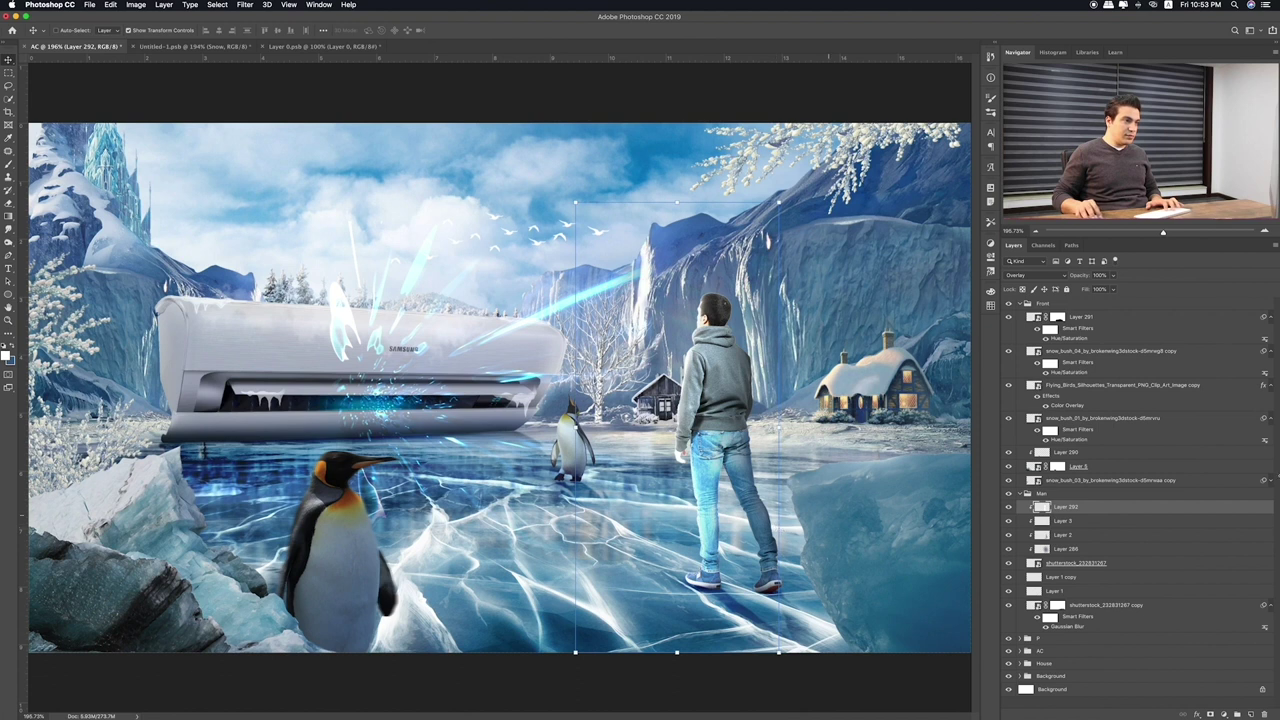
pyautogui.click(1113, 280)
pyautogui.moveTo(1113, 289); pyautogui.dragTo(1086, 289)
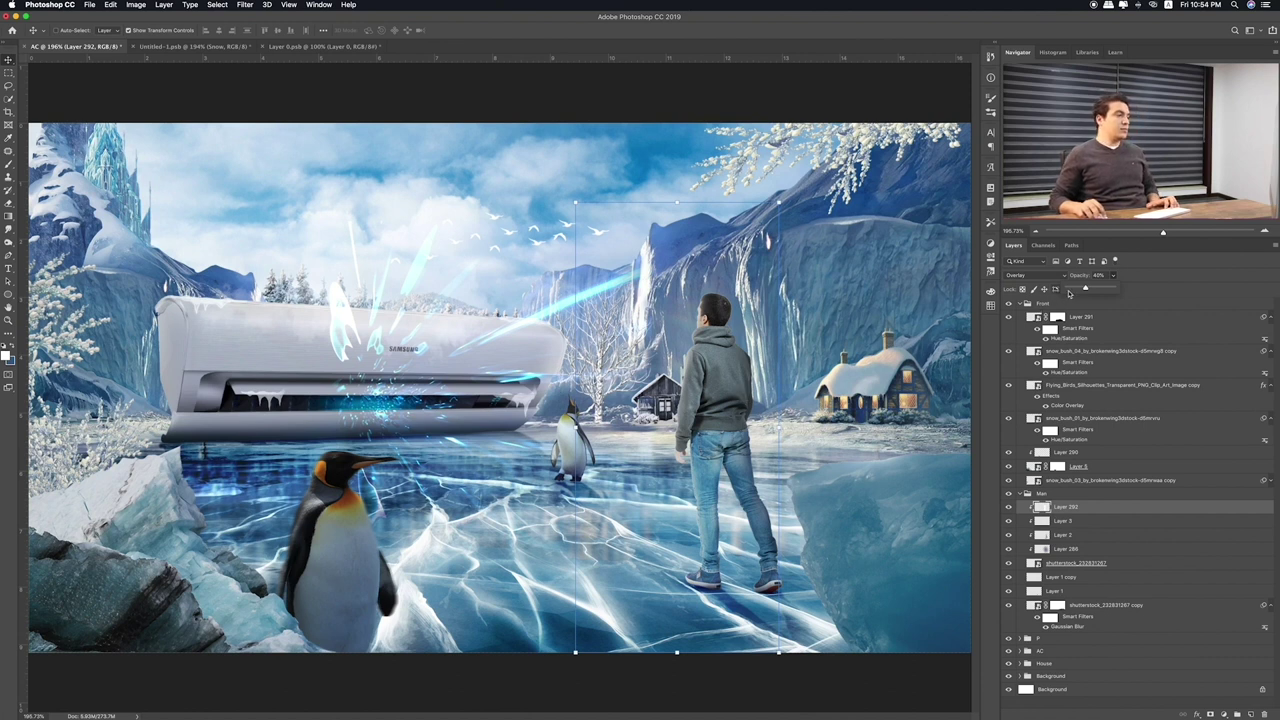
pyautogui.click(1079, 290)
# Nudge the whole Man group slightly left and reselect Layer 291
pyautogui.click(1066, 495)
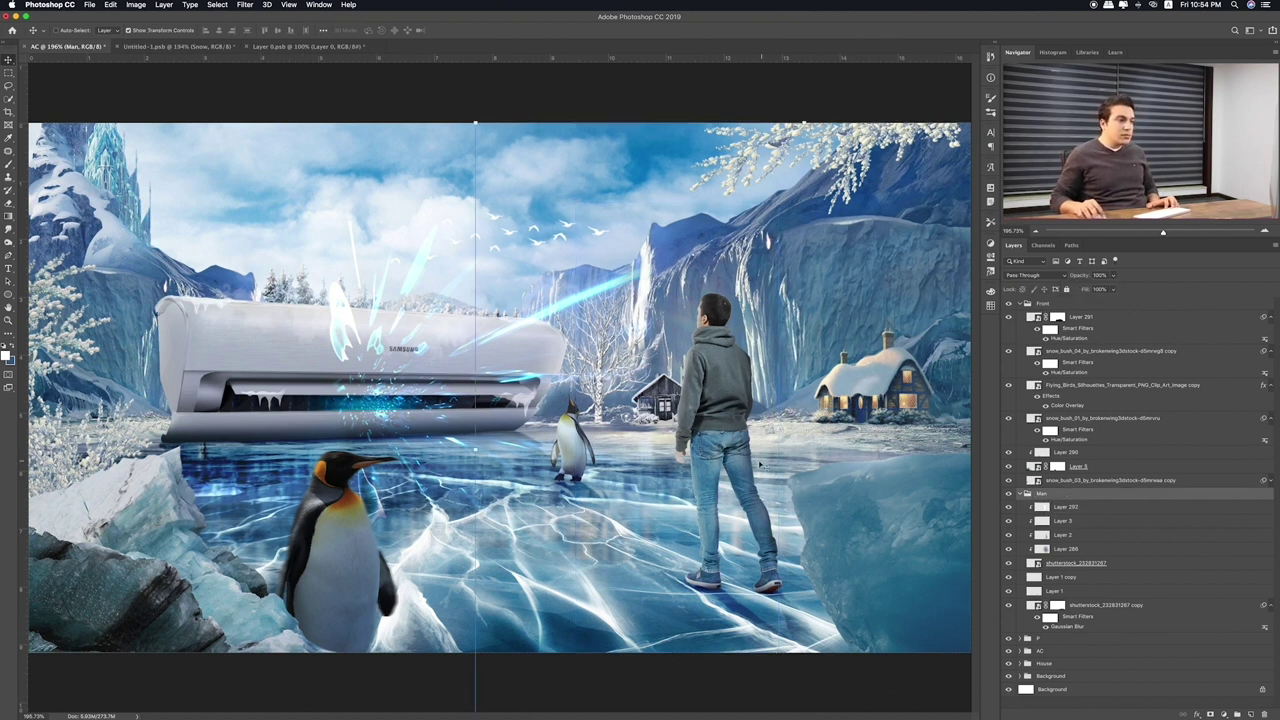
pyautogui.press('Left')
pyautogui.press('Left')
pyautogui.press('Left')
pyautogui.press('Left')
pyautogui.press('Left')
pyautogui.press('Left')
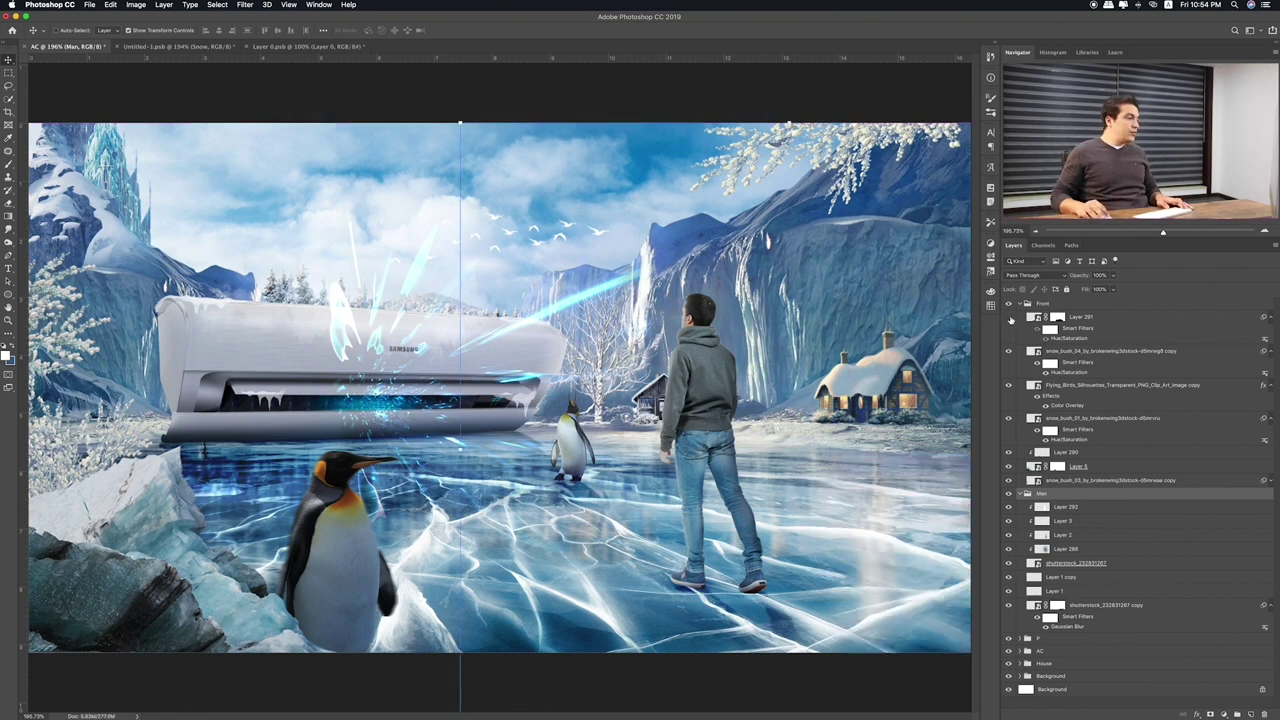
pyautogui.click(1036, 326)
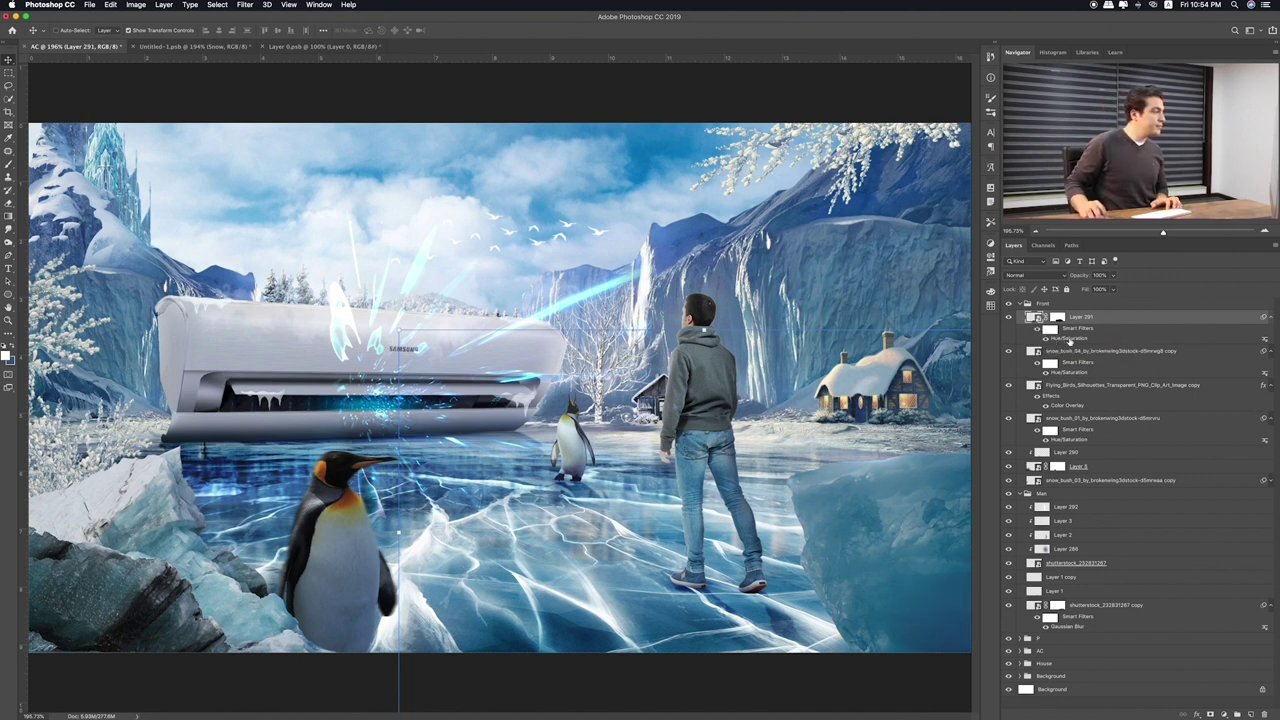
pyautogui.click(7, 77)
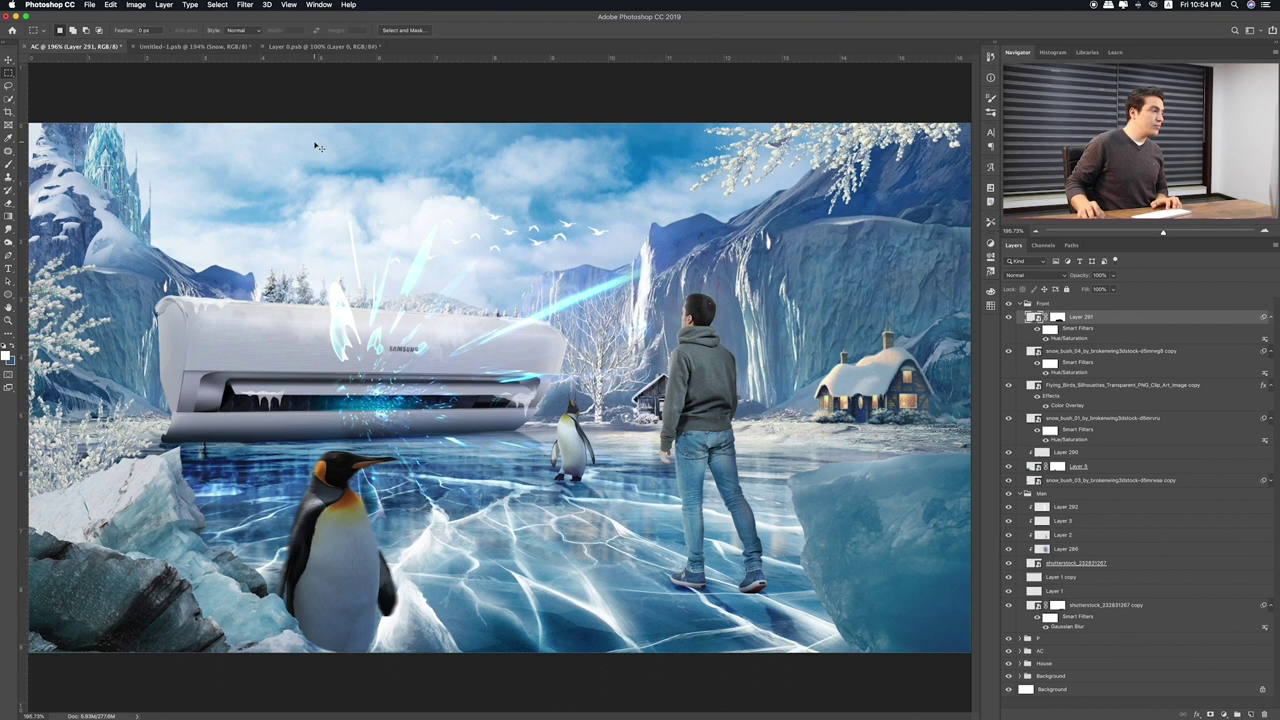
# Bring in the floodlight tower image, mirror it and try positions behind the man
pyautogui.press('super+Tab')
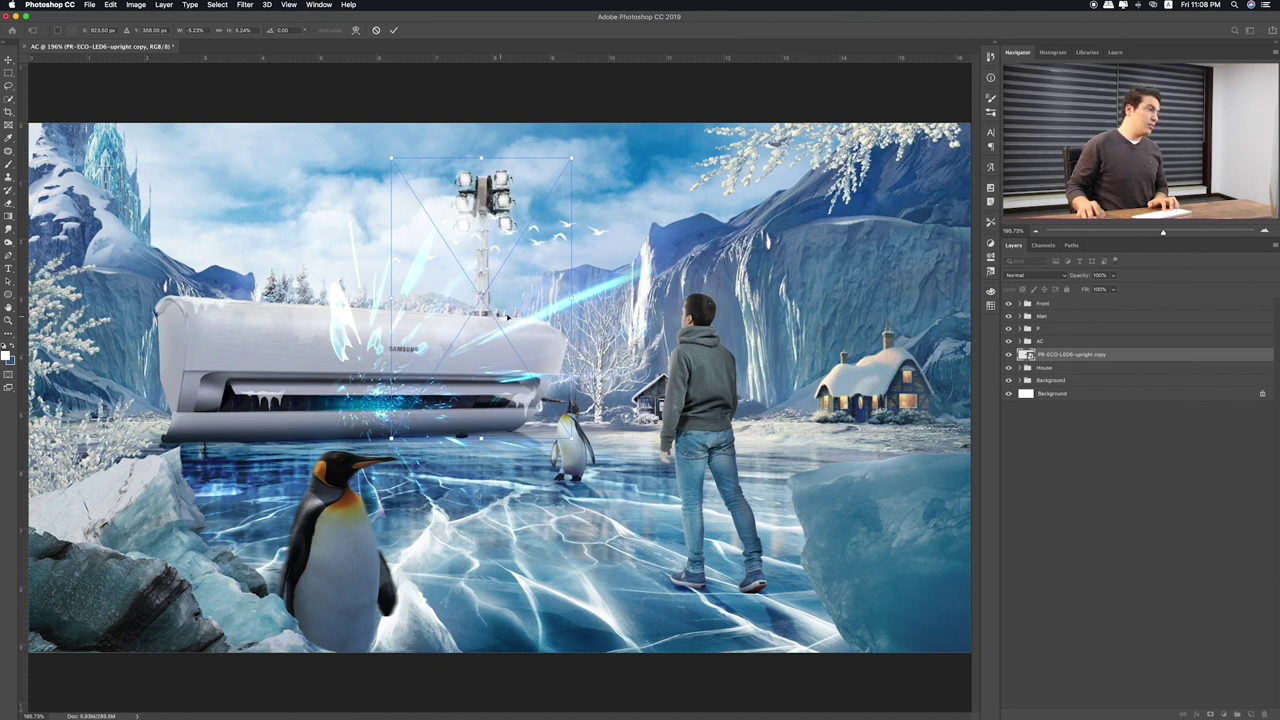
pyautogui.moveTo(507, 316); pyautogui.dragTo(542, 305)
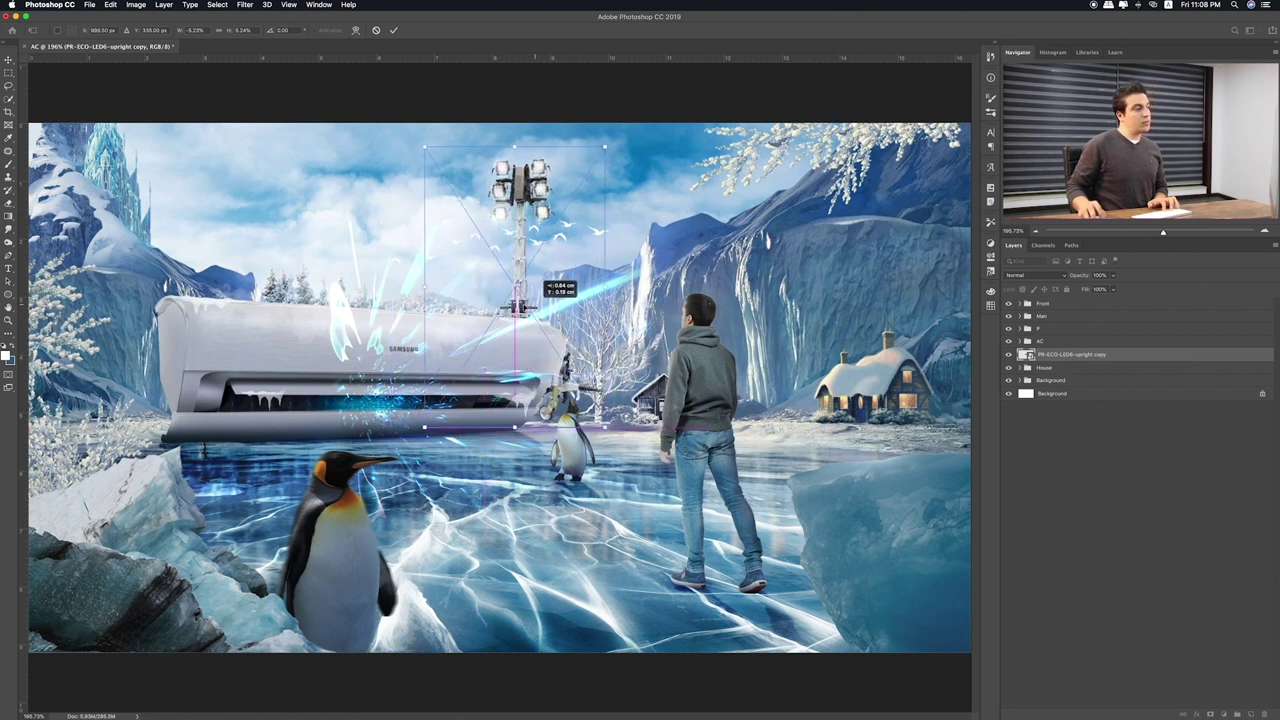
pyautogui.moveTo(536, 309); pyautogui.dragTo(302, 299)
pyautogui.rightClick(302, 299)
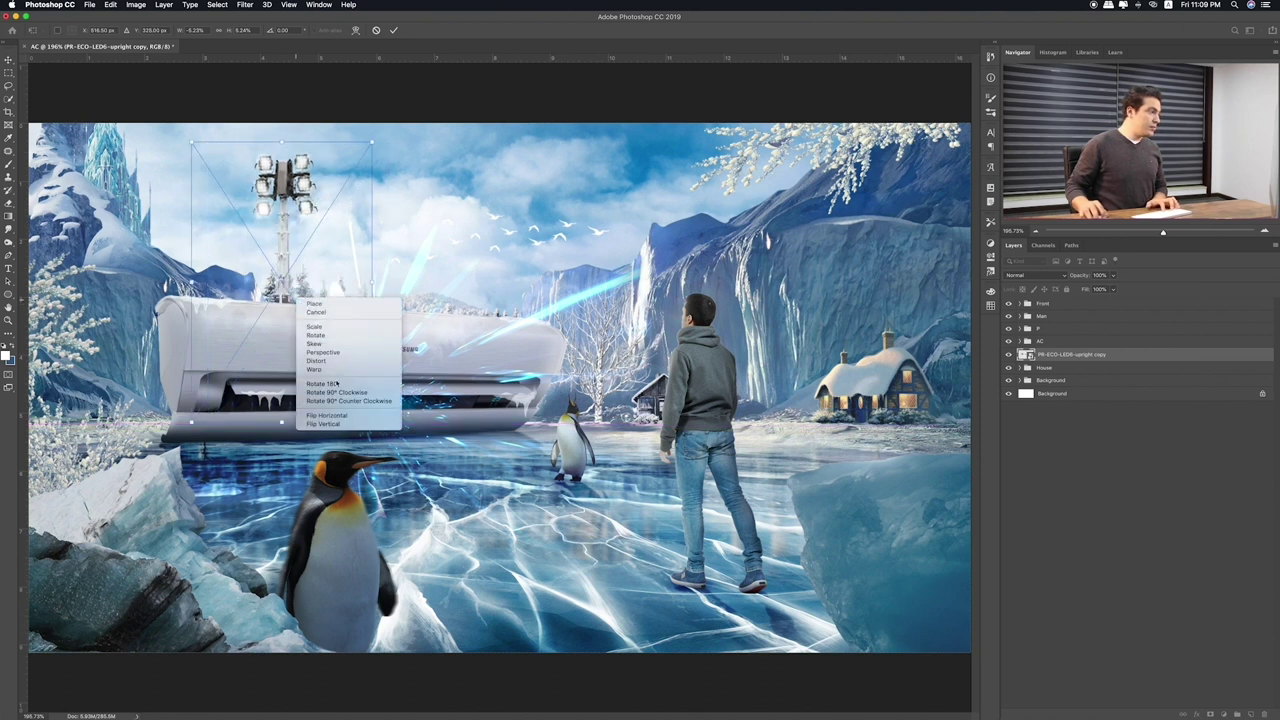
pyautogui.click(327, 414)
pyautogui.moveTo(313, 341)
pyautogui.mouseDown()
pyautogui.moveTo(201, 352)
pyautogui.moveTo(216, 343)
pyautogui.mouseUp()
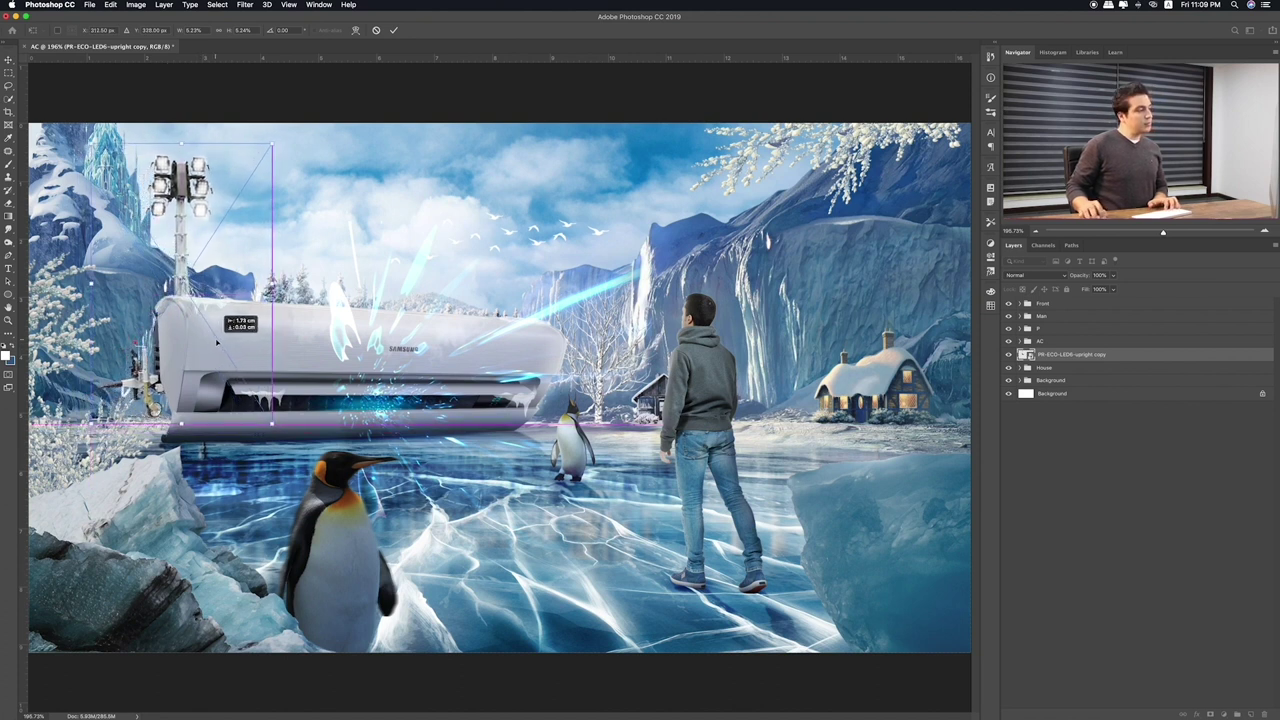
pyautogui.moveTo(216, 343)
pyautogui.mouseDown()
pyautogui.moveTo(487, 323)
pyautogui.moveTo(694, 343)
pyautogui.mouseUp()
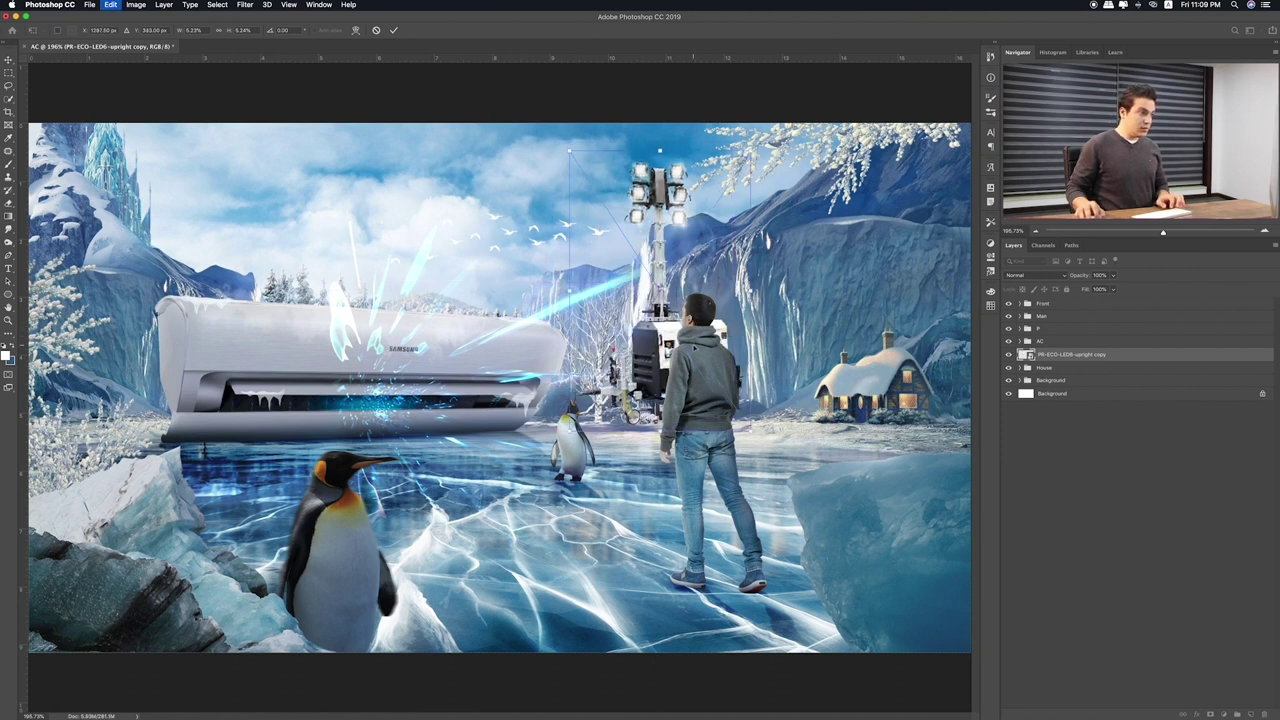
# Flip the floodlight back, shrink and slightly rotate it above the AC unit, and commit
pyautogui.rightClick(690, 322)
pyautogui.click(745, 440)
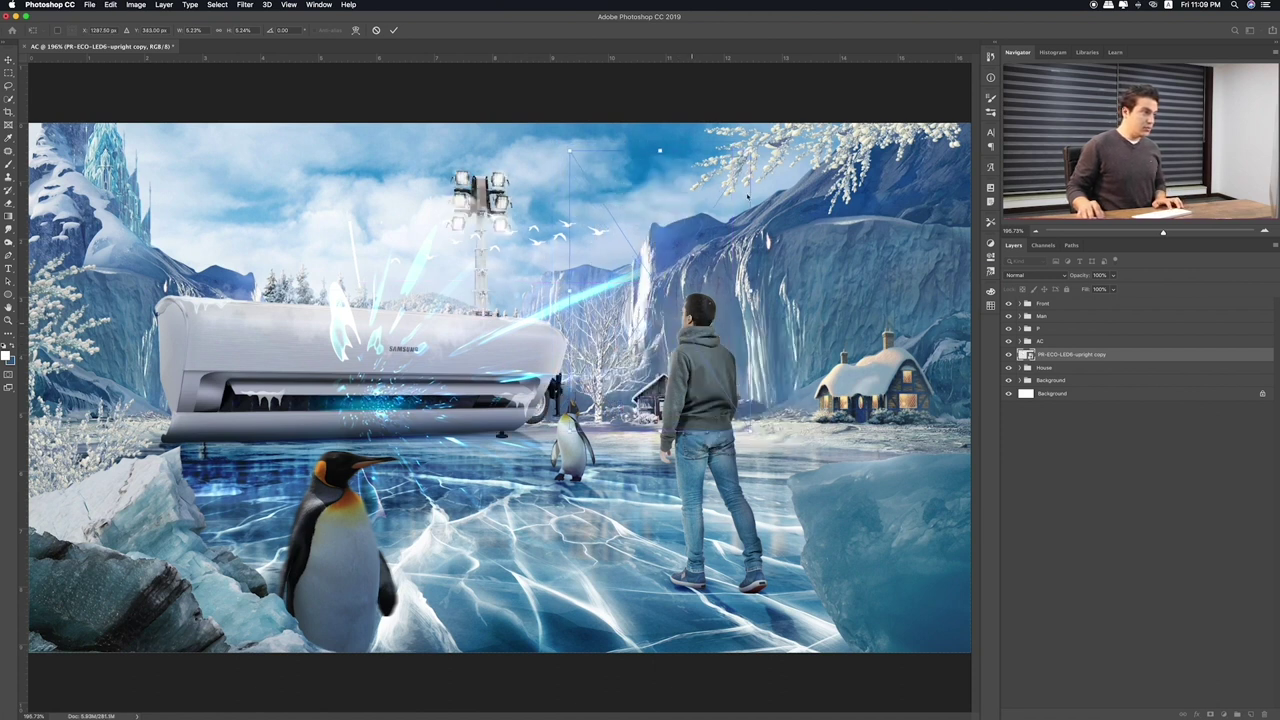
pyautogui.moveTo(700, 160); pyautogui.dragTo(683, 210)
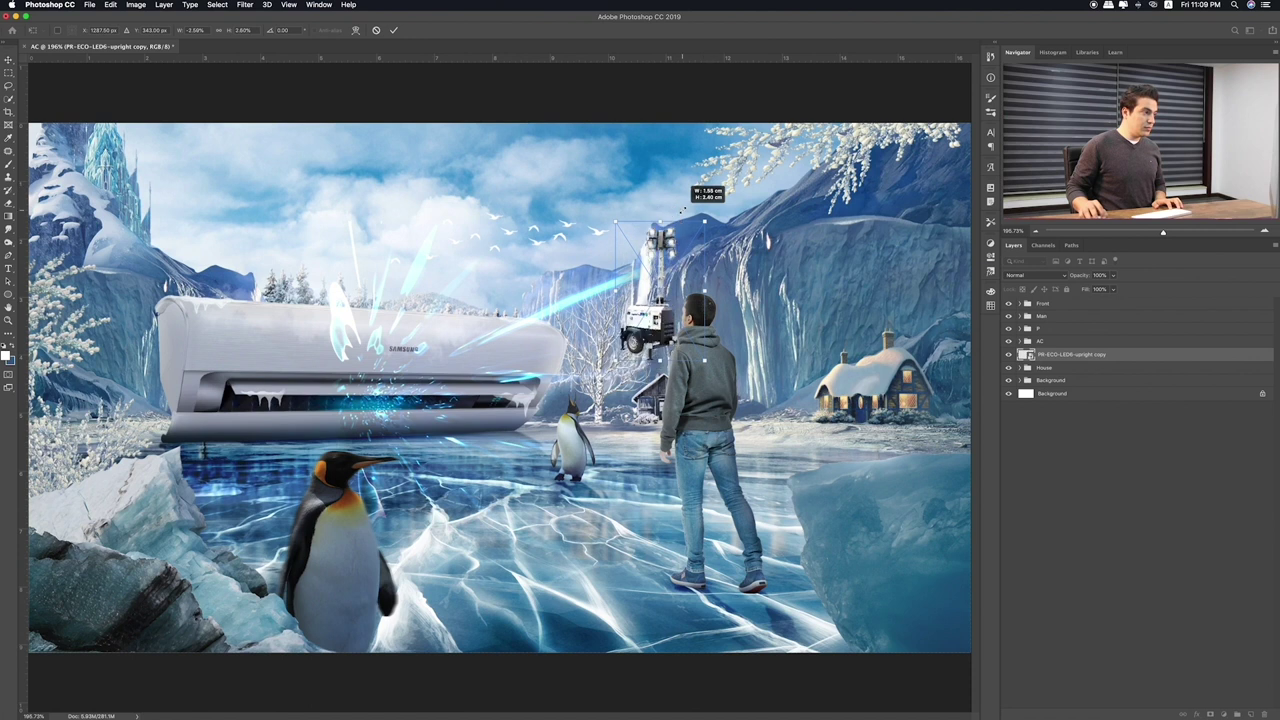
pyautogui.moveTo(675, 270); pyautogui.dragTo(514, 292)
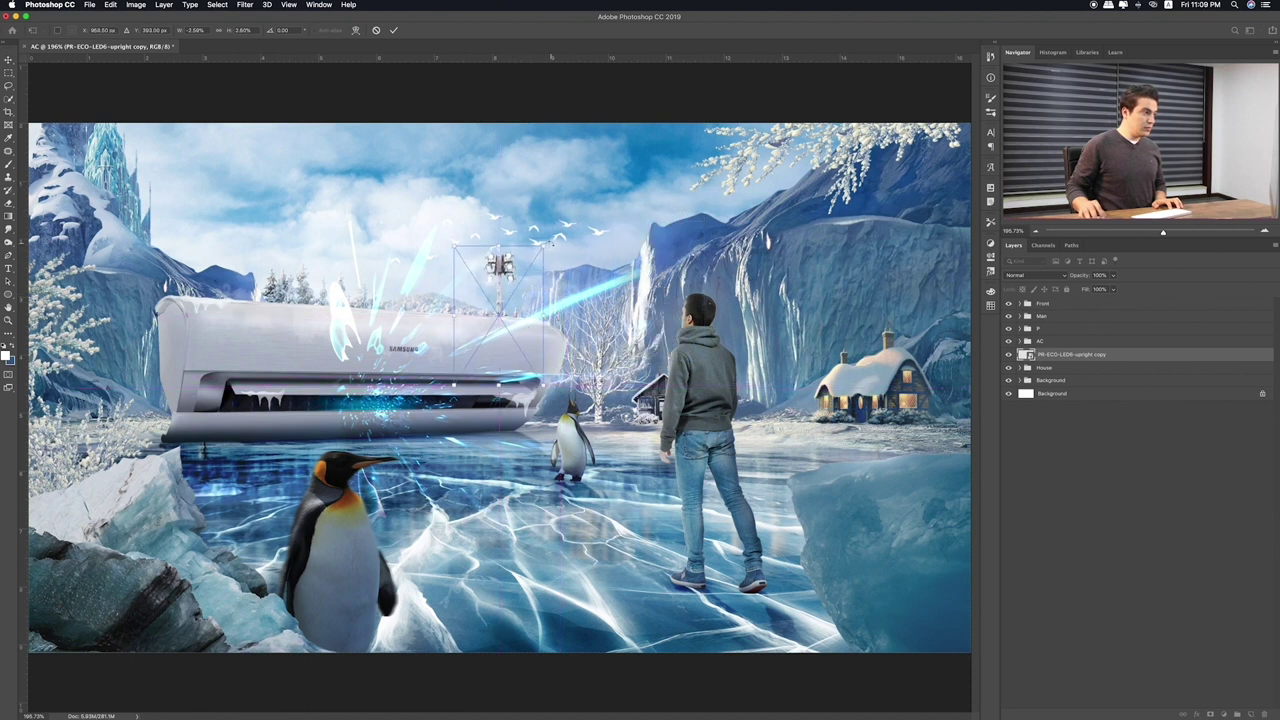
pyautogui.moveTo(552, 243); pyautogui.dragTo(563, 236)
pyautogui.press('Return')
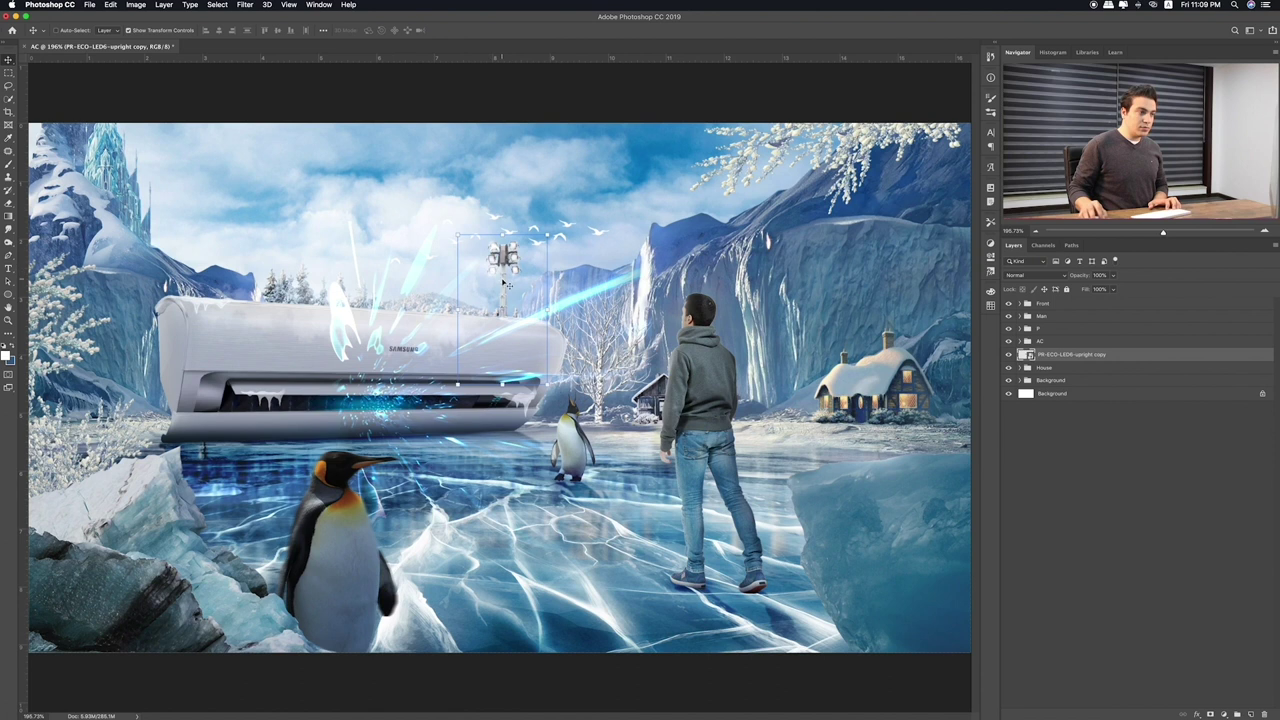
pyautogui.moveTo(1100, 354); pyautogui.dragTo(1068, 298)
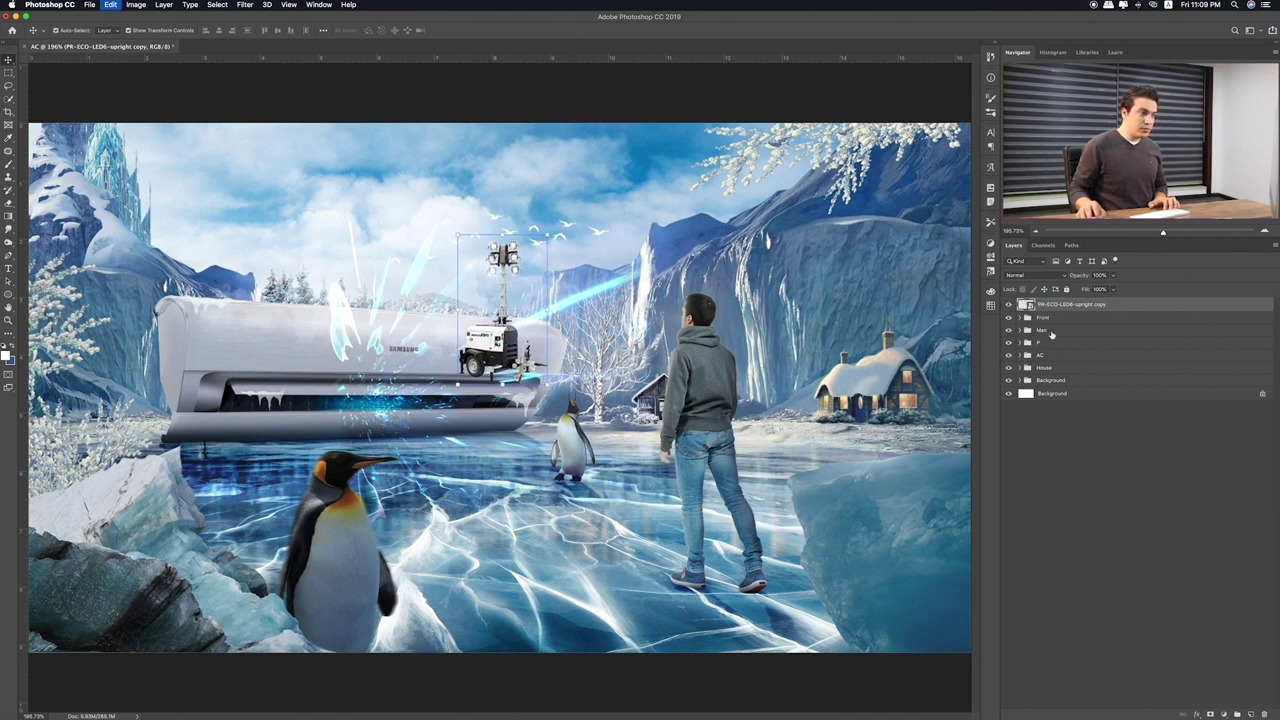
pyautogui.hotkey('ctrl', 'z')
pyautogui.hotkey('ctrl', 'z')
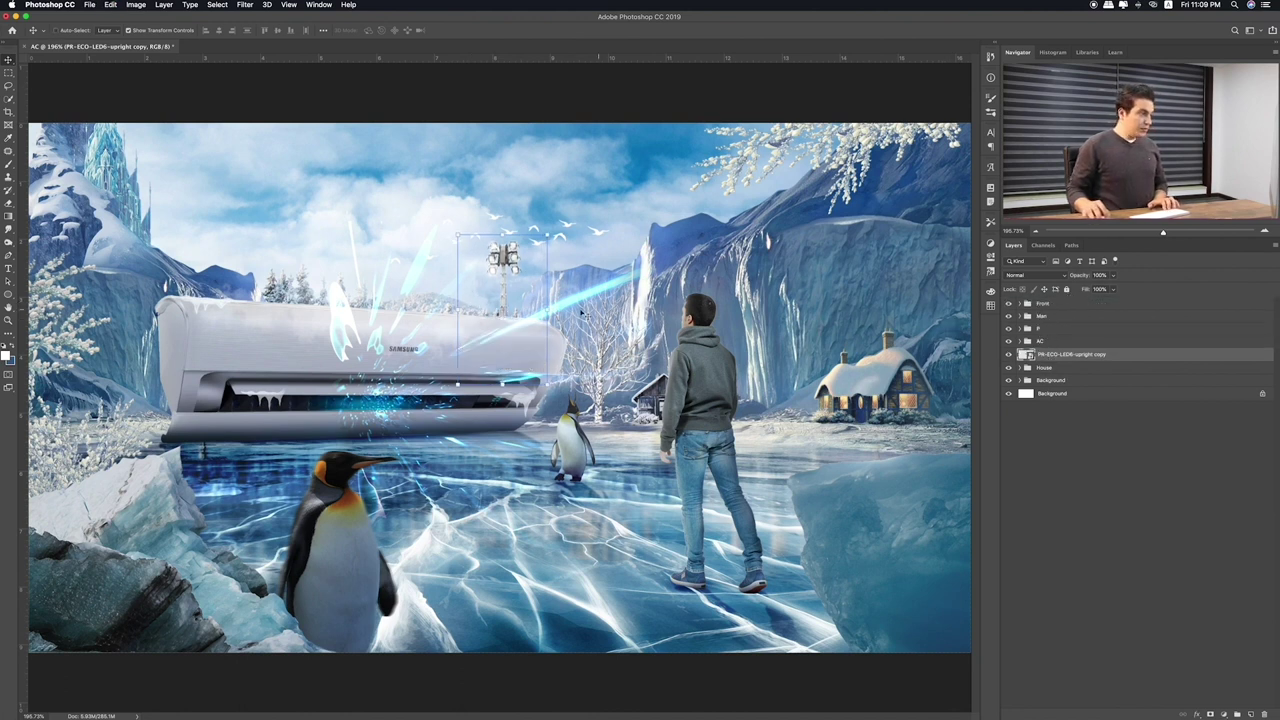
# Duplicate the floodlight to the AC's left end, mirror it and position it there
pyautogui.keyDown('alt'); pyautogui.moveTo(524, 318); pyautogui.dragTo(318, 310); pyautogui.keyUp('alt')
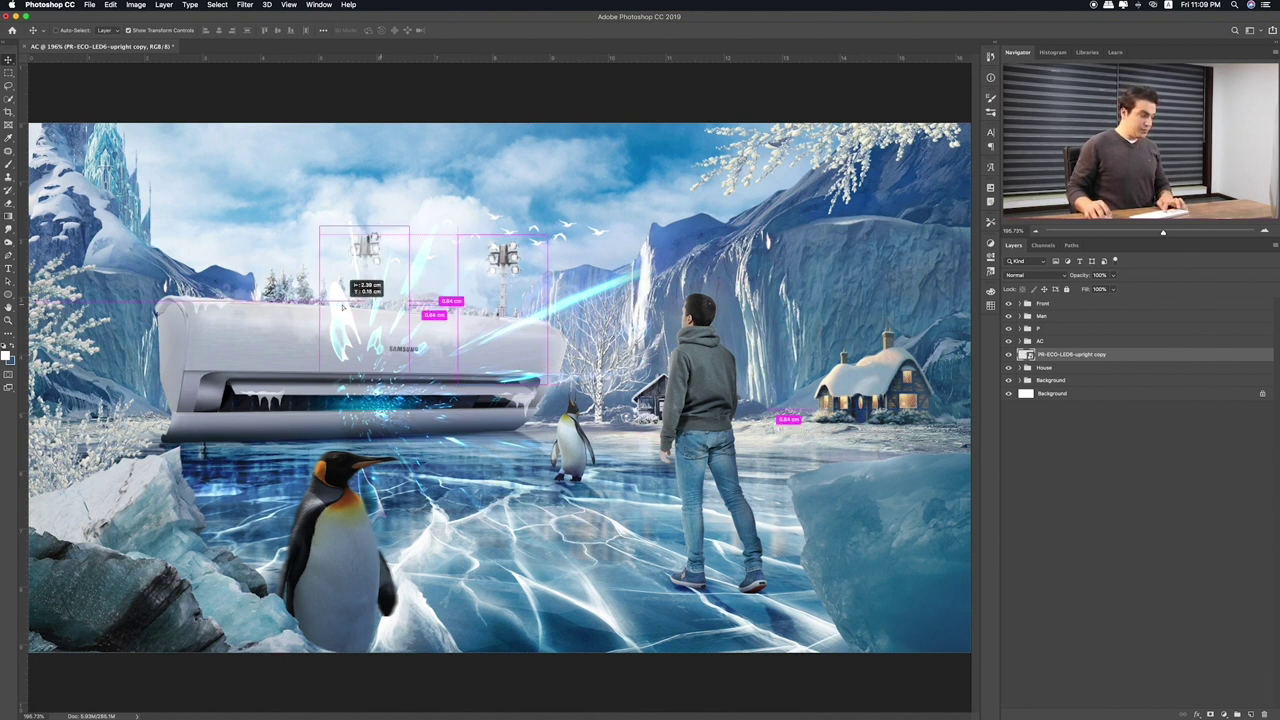
pyautogui.rightClick(320, 310)
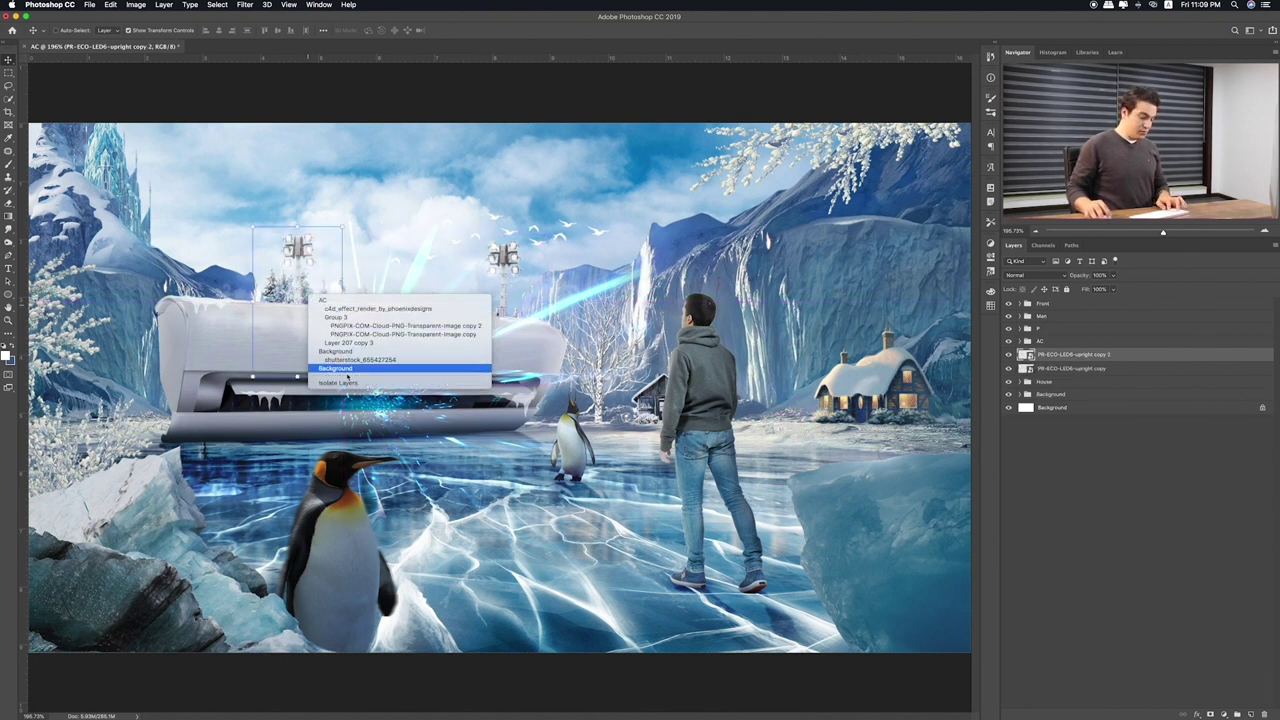
pyautogui.press('Escape')
pyautogui.hotkey('ctrl', 't')
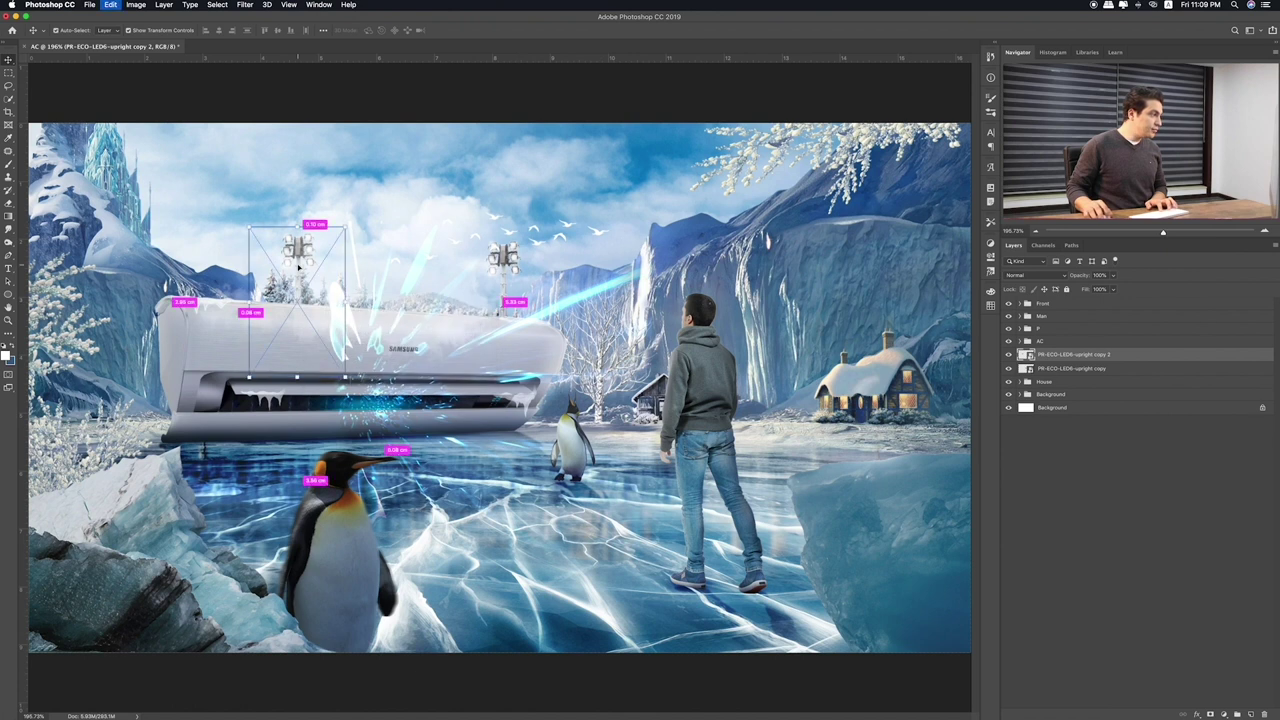
pyautogui.rightClick(304, 266)
pyautogui.click(339, 381)
pyautogui.moveTo(309, 291); pyautogui.dragTo(220, 287)
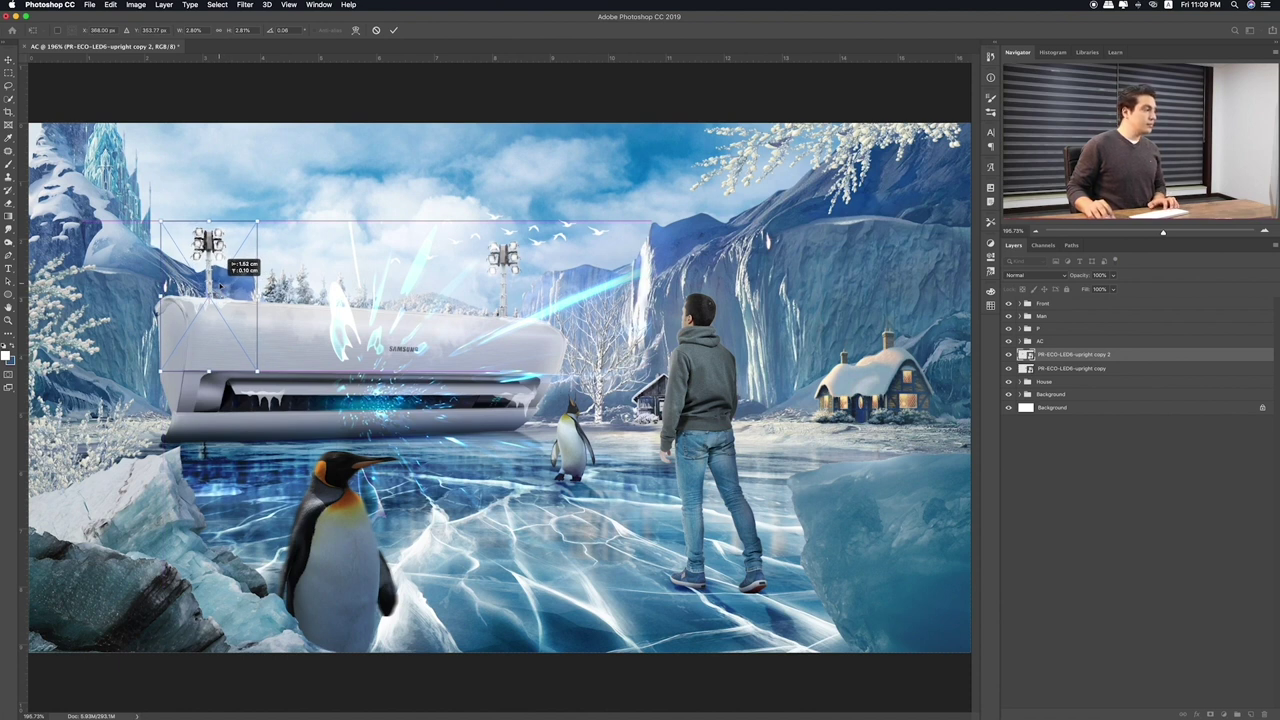
pyautogui.moveTo(218, 287); pyautogui.dragTo(210, 281)
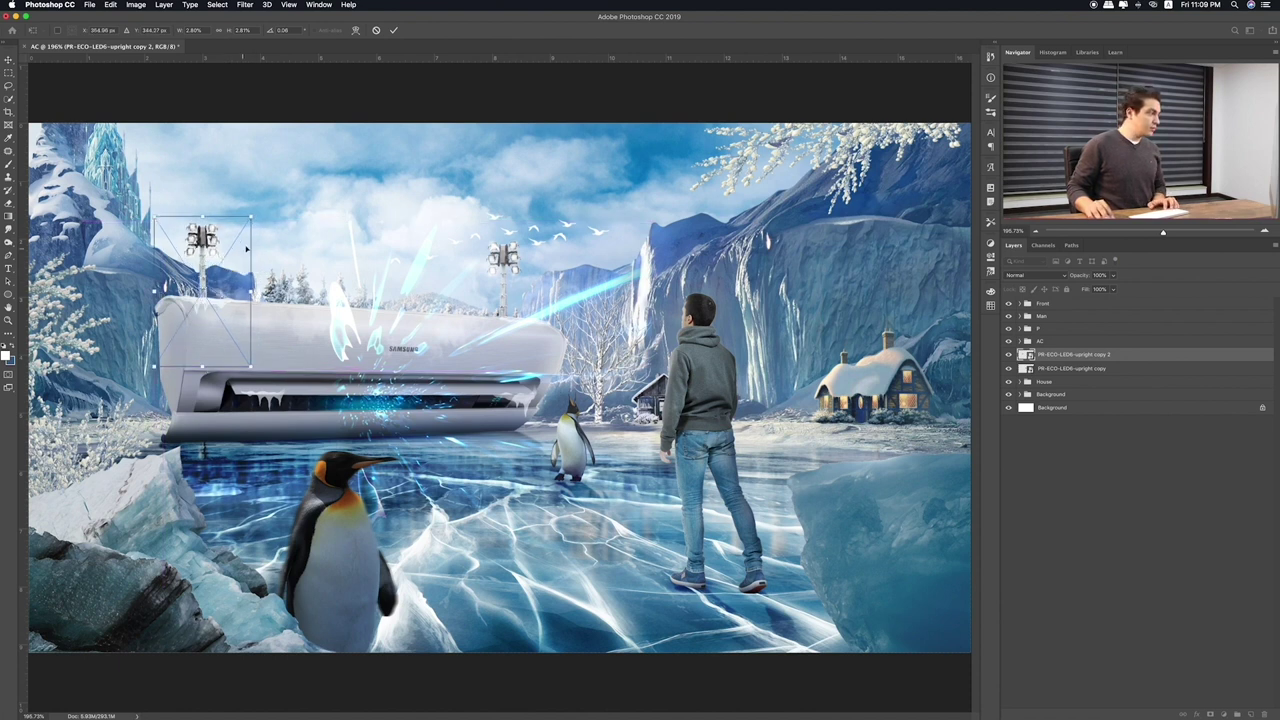
pyautogui.moveTo(256, 212); pyautogui.dragTo(262, 210)
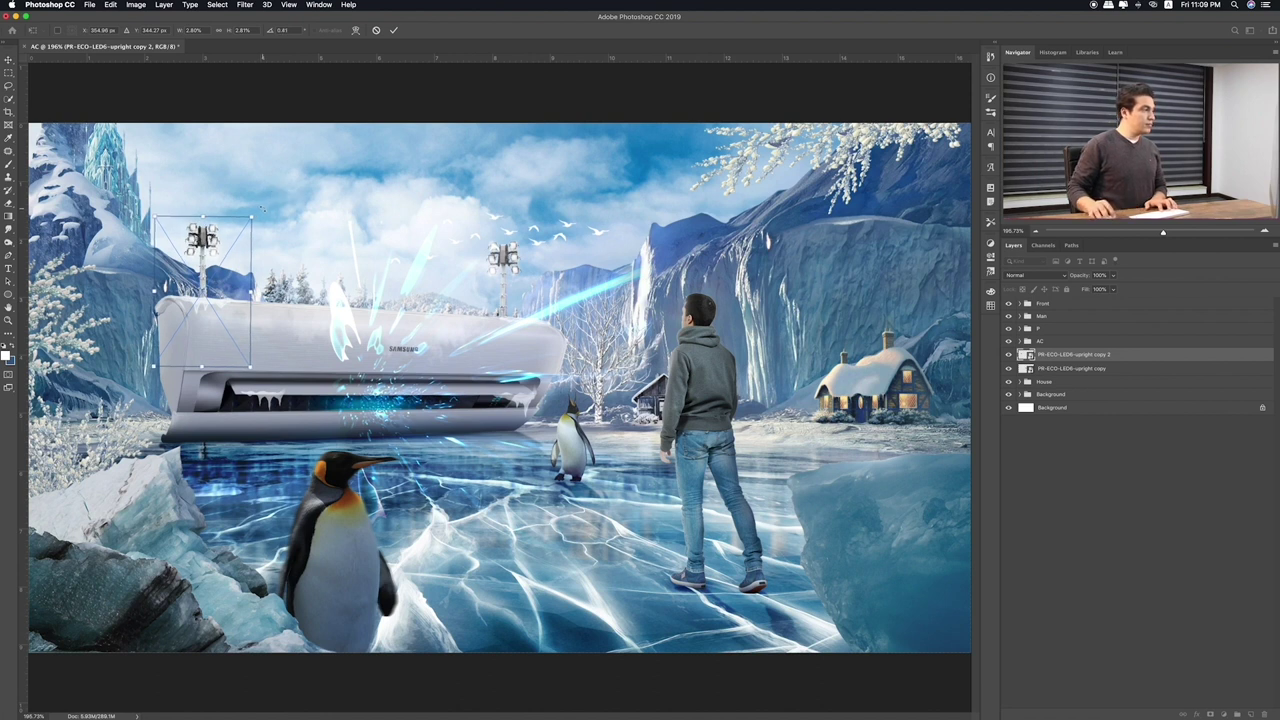
pyautogui.moveTo(263, 207); pyautogui.dragTo(257, 211)
pyautogui.moveTo(231, 274); pyautogui.dragTo(232, 268)
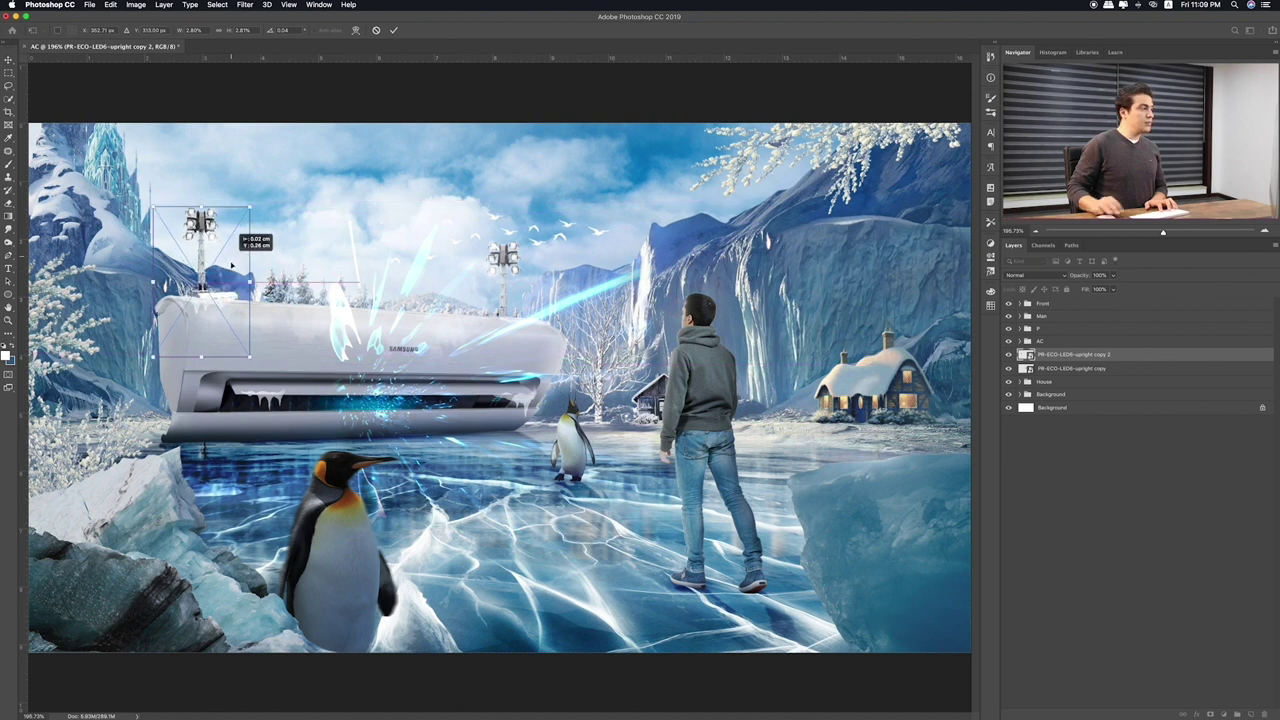
pyautogui.press('Return')
# Nudge the right floodlight tower slightly up and sideways
pyautogui.keyDown('ctrl'); pyautogui.click(493, 268); pyautogui.keyUp('ctrl')
pyautogui.hotkey('ctrl', 't')
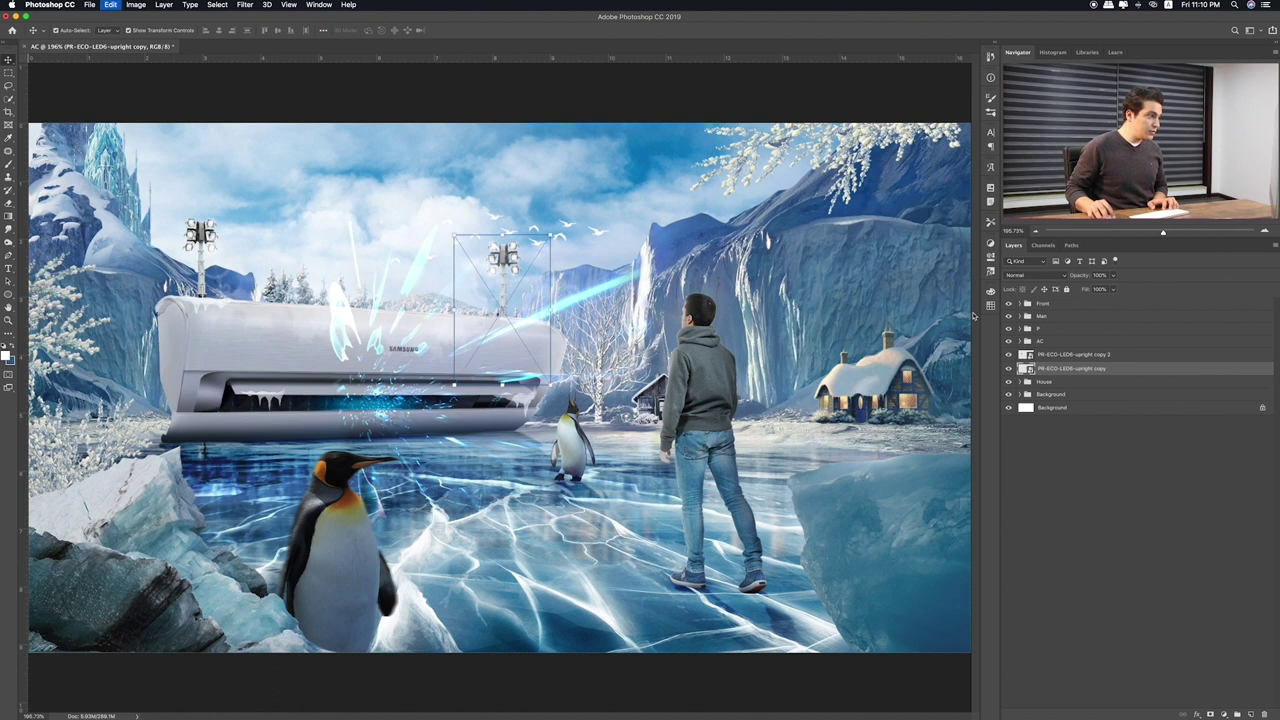
pyautogui.moveTo(513, 291); pyautogui.dragTo(518, 293)
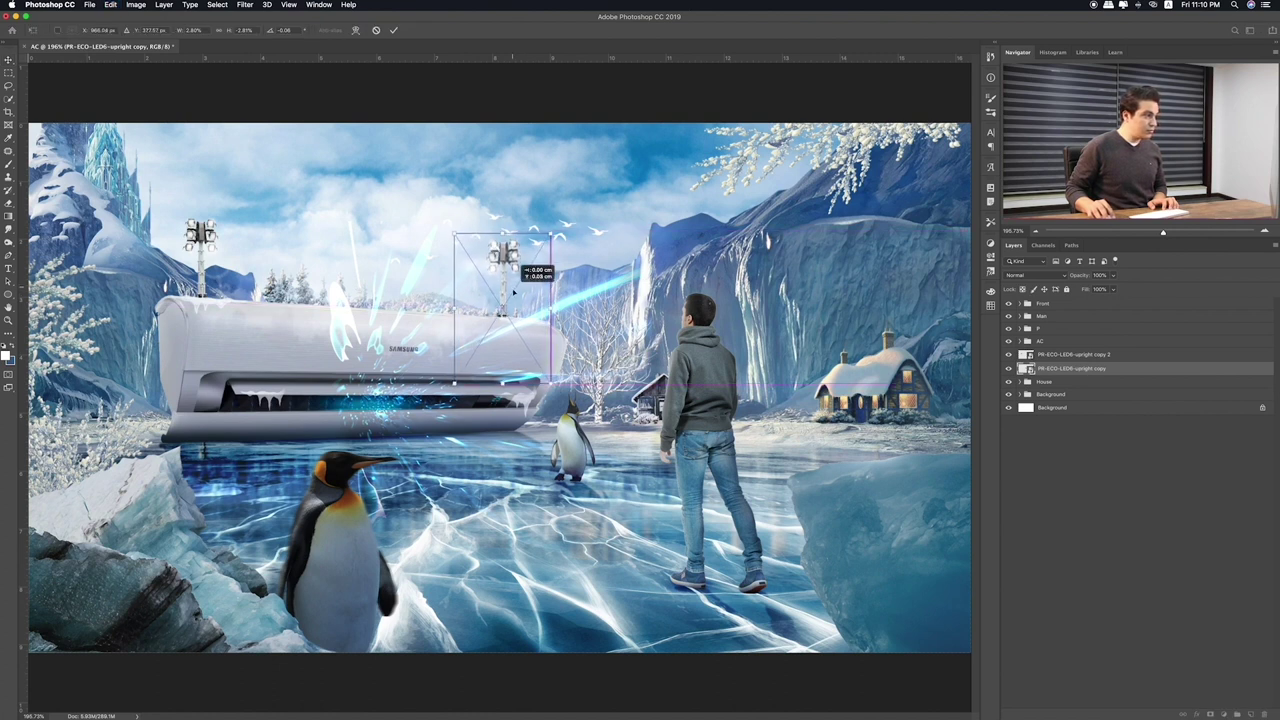
pyautogui.press('Return')
pyautogui.moveTo(520, 301)
pyautogui.mouseDown()
pyautogui.moveTo(540, 288)
pyautogui.moveTo(524, 280)
pyautogui.mouseUp()
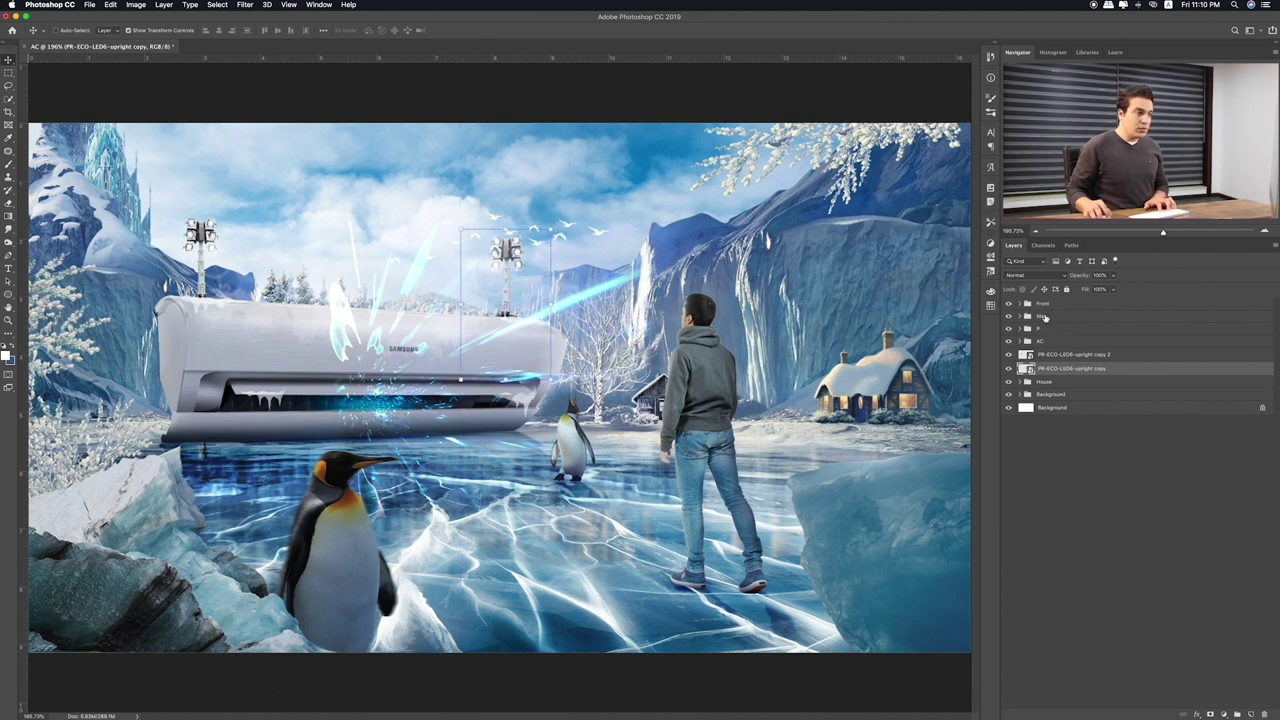
# Give Layer 291's ice block hue -5 and saturation +21, and move the bird flock higher
pyautogui.click(1044, 317)
pyautogui.click(1012, 319)
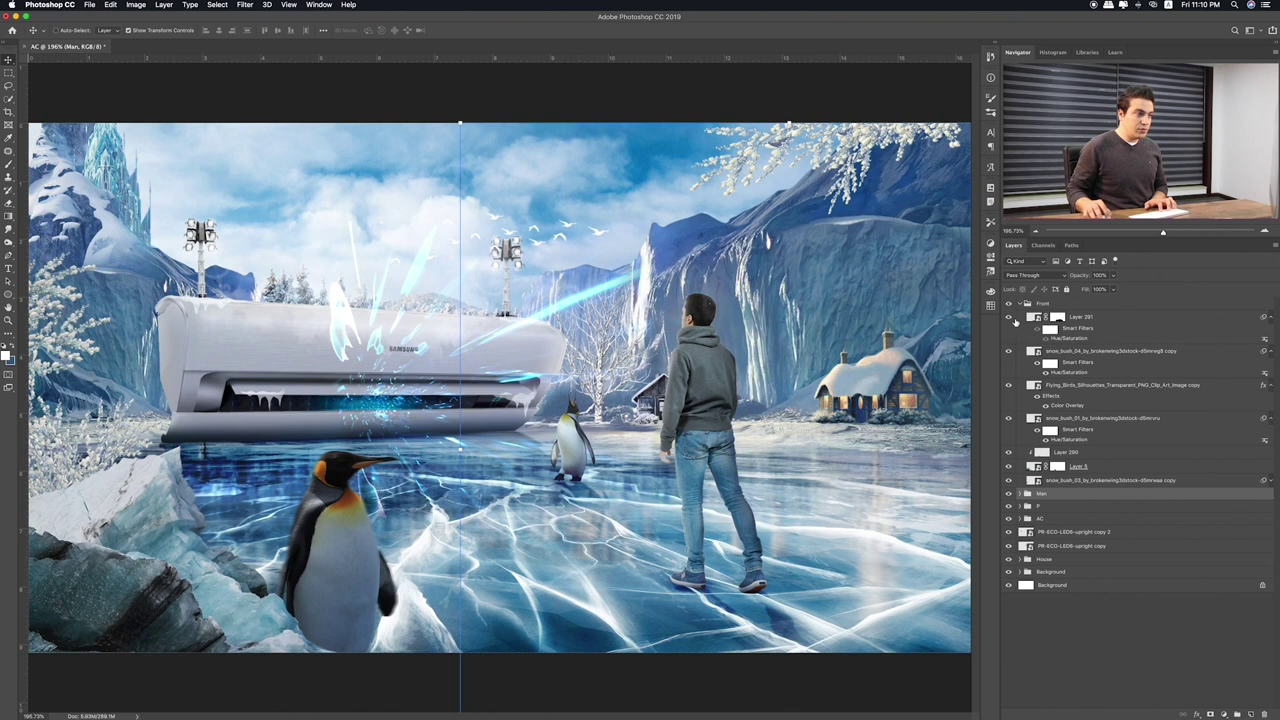
pyautogui.click(1012, 350)
pyautogui.click(1036, 319)
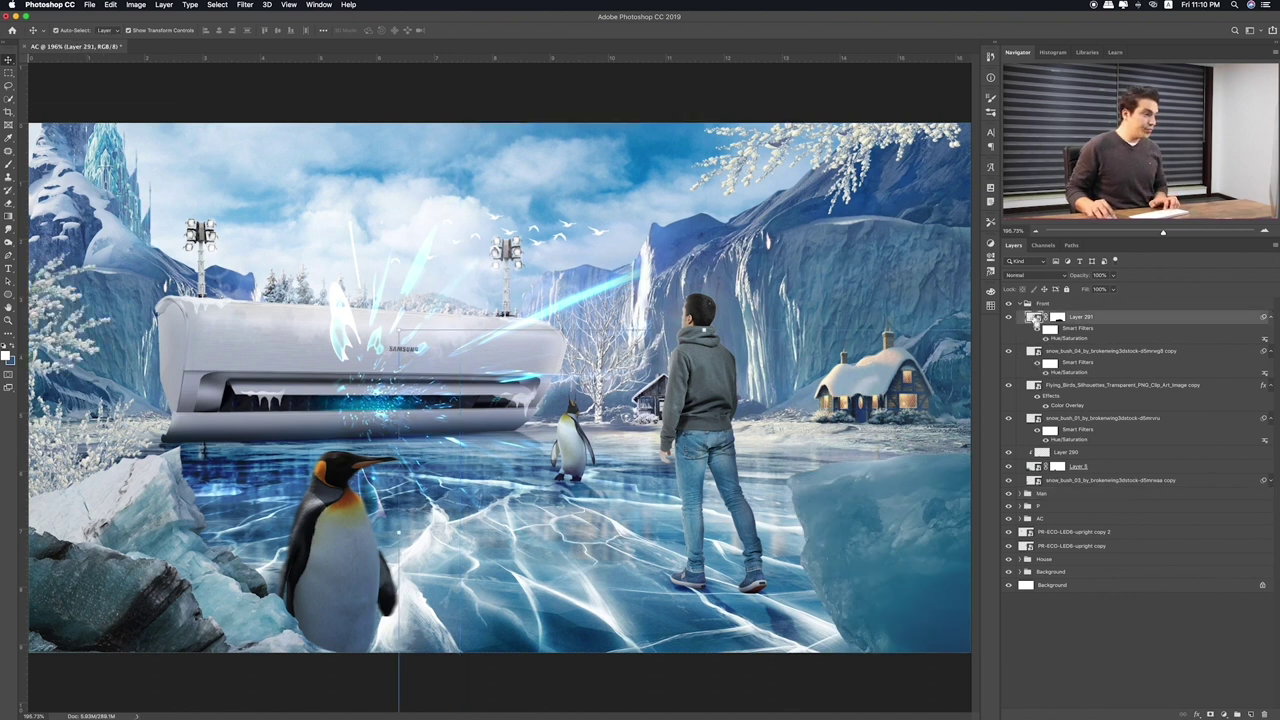
pyautogui.hotkey('ctrl', 'u')
pyautogui.moveTo(501, 274); pyautogui.dragTo(520, 272)
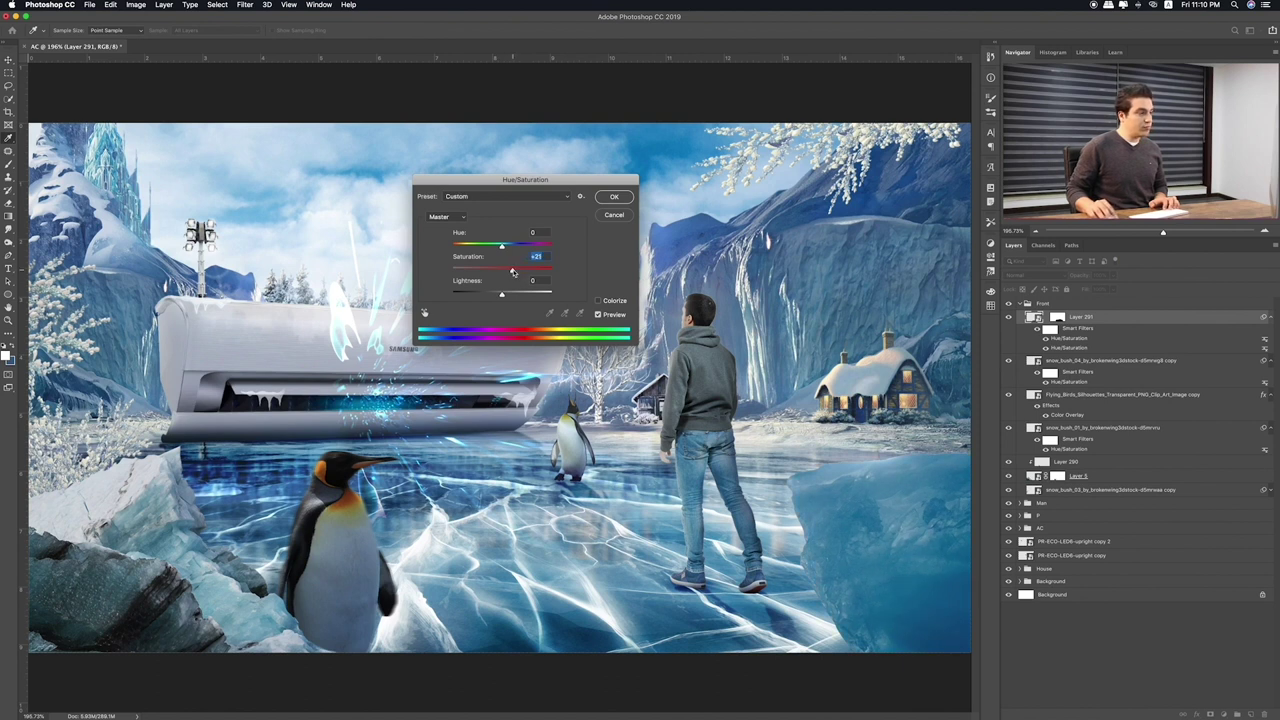
pyautogui.moveTo(503, 248); pyautogui.dragTo(500, 248)
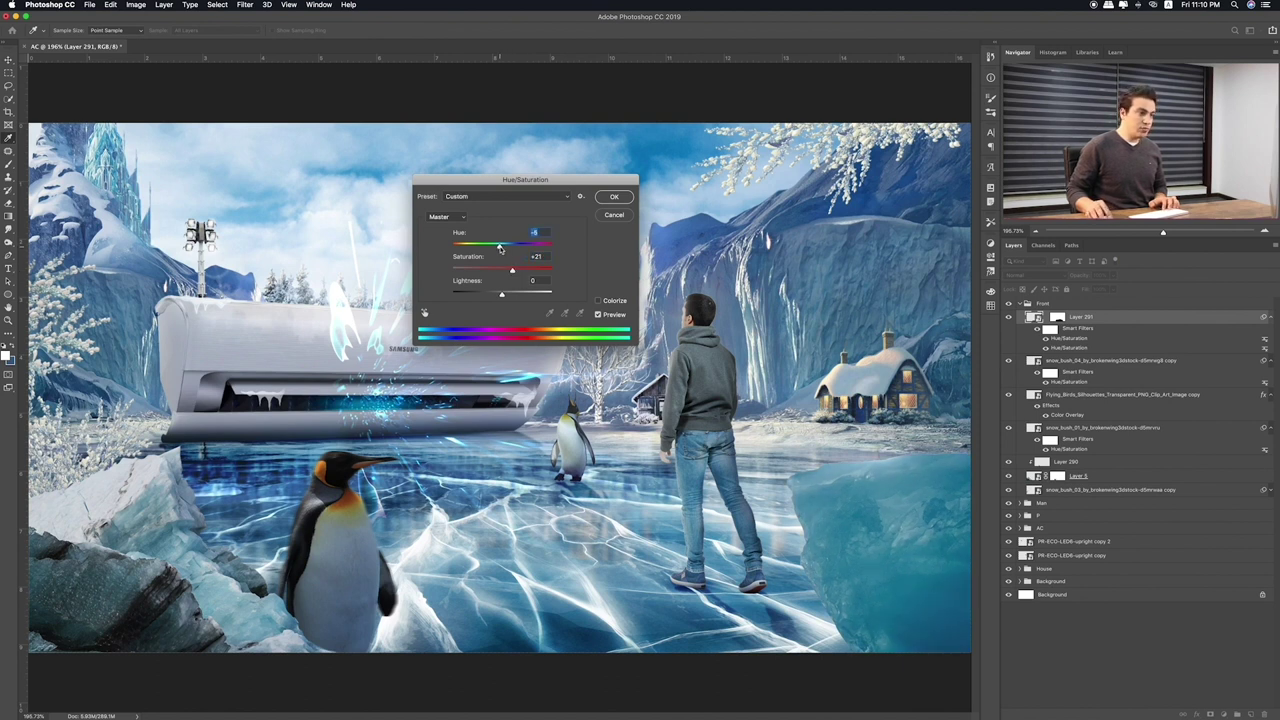
pyautogui.click(606, 215)
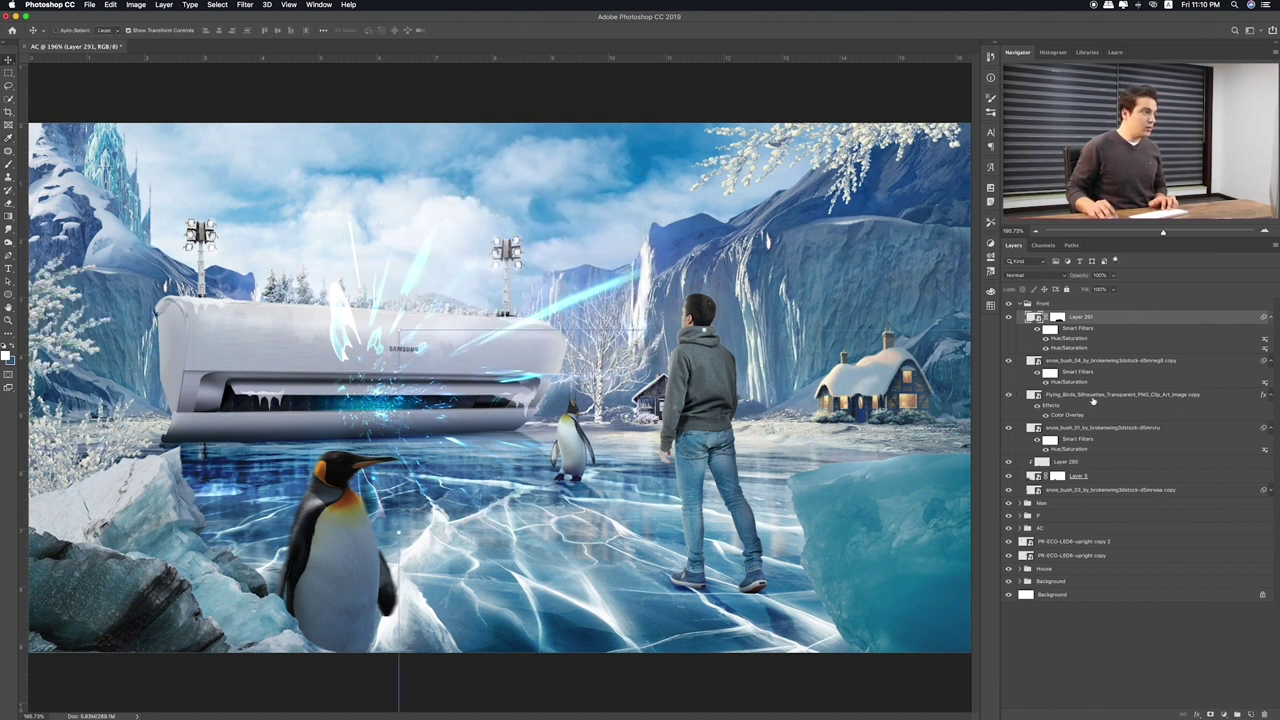
pyautogui.keyDown('ctrl'); pyautogui.click(582, 204); pyautogui.keyUp('ctrl')
pyautogui.moveTo(582, 204)
pyautogui.mouseDown()
pyautogui.moveTo(577, 179)
pyautogui.moveTo(487, 203)
pyautogui.mouseUp()
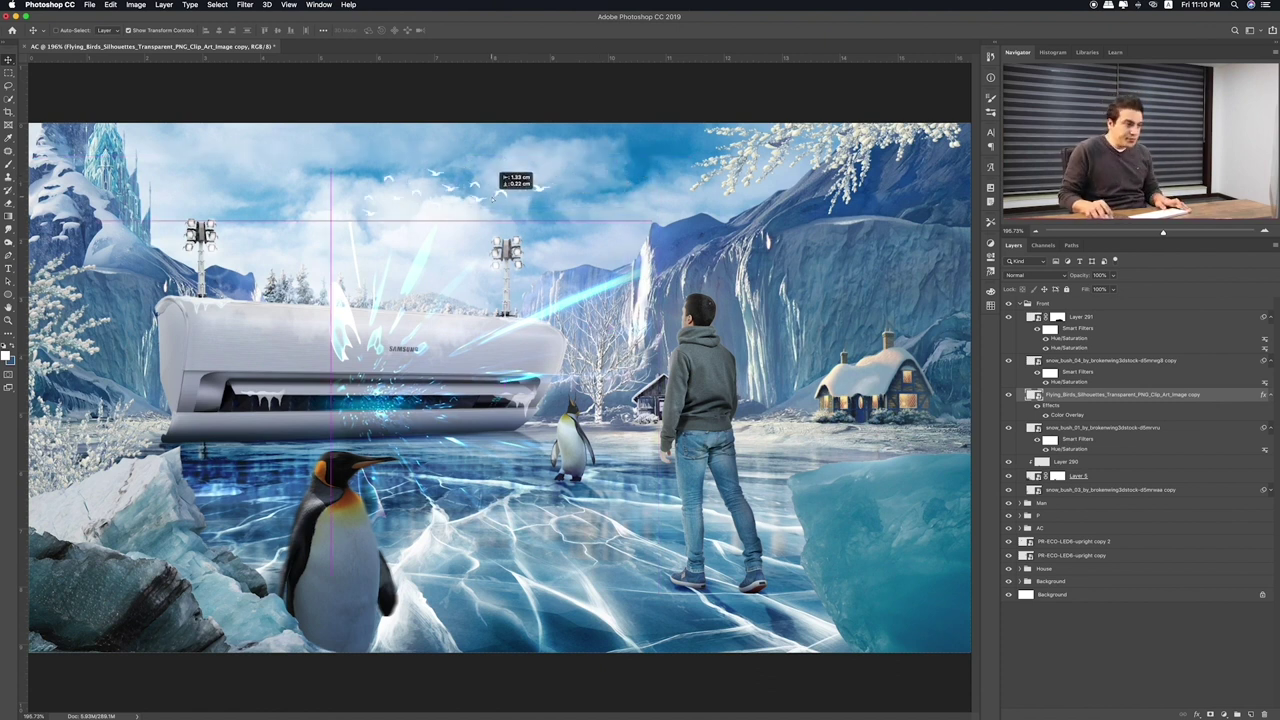
# Group the two PR-ECO-LED6 floodlight layers into Group 4
pyautogui.click(1100, 543)
pyautogui.keyDown('shift'); pyautogui.click(1115, 556); pyautogui.keyUp('shift')
pyautogui.press('super+g')
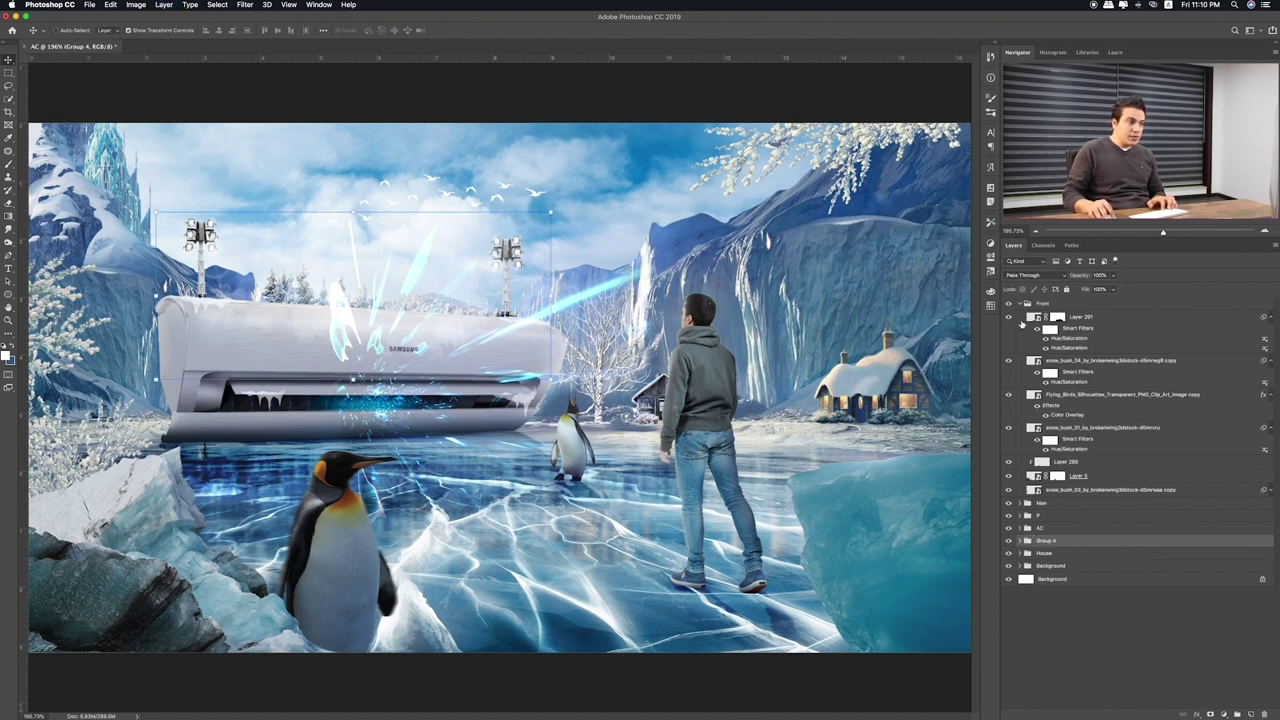
pyautogui.click(1021, 303)
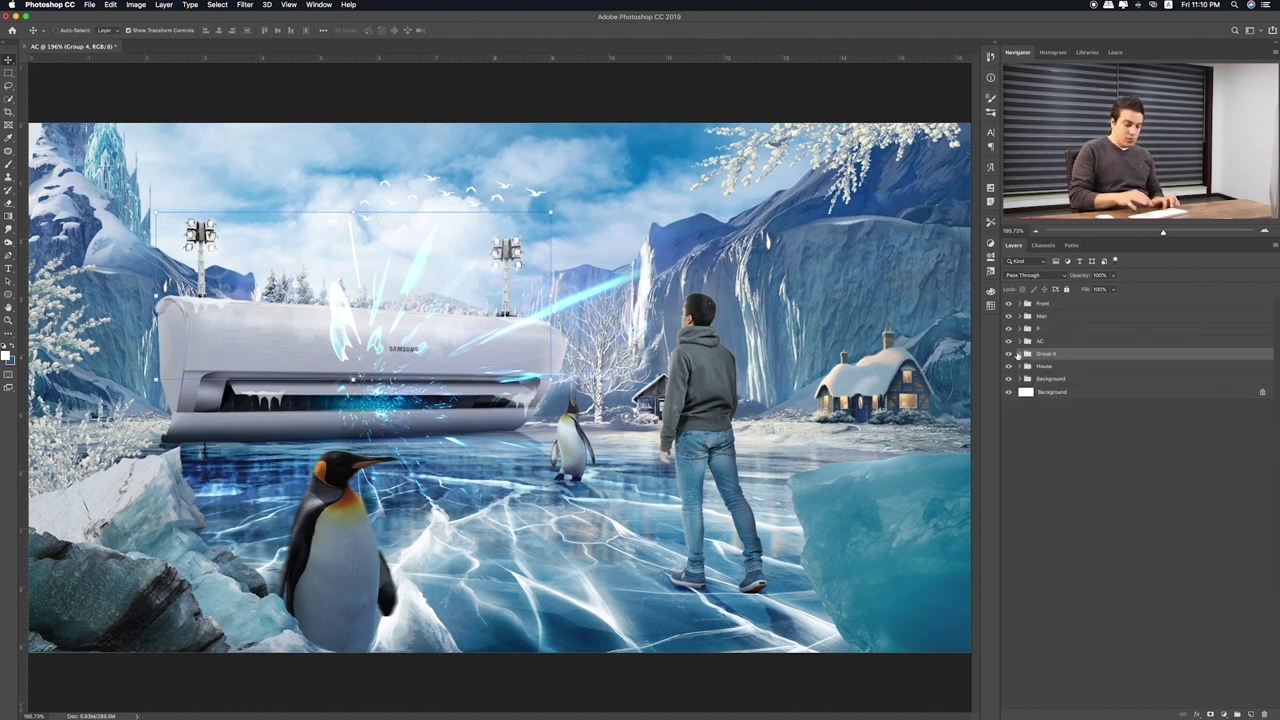
pyautogui.click(1021, 354)
pyautogui.click(1082, 367)
# Give the left floodlight (copy 2) Hue +25, Saturation -80, Lightness +26
pyautogui.press('super+u')
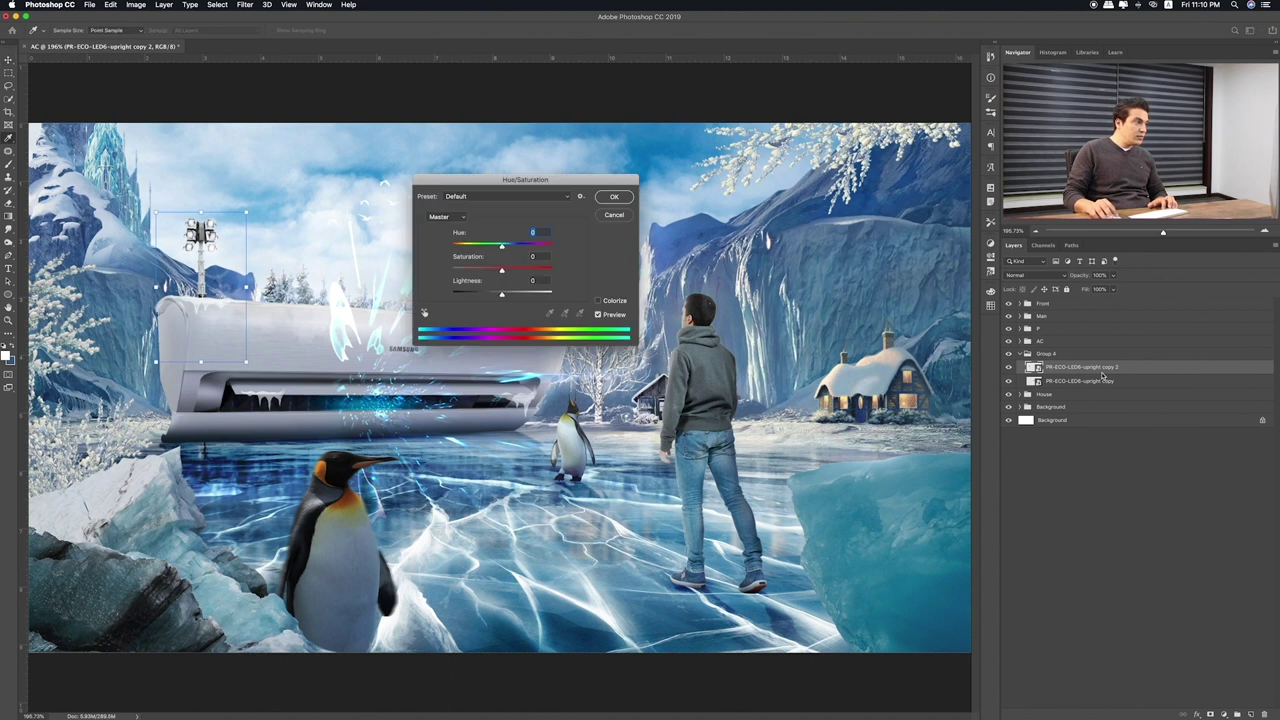
pyautogui.moveTo(501, 270)
pyautogui.mouseDown()
pyautogui.moveTo(450, 268)
pyautogui.moveTo(450, 292)
pyautogui.mouseUp()
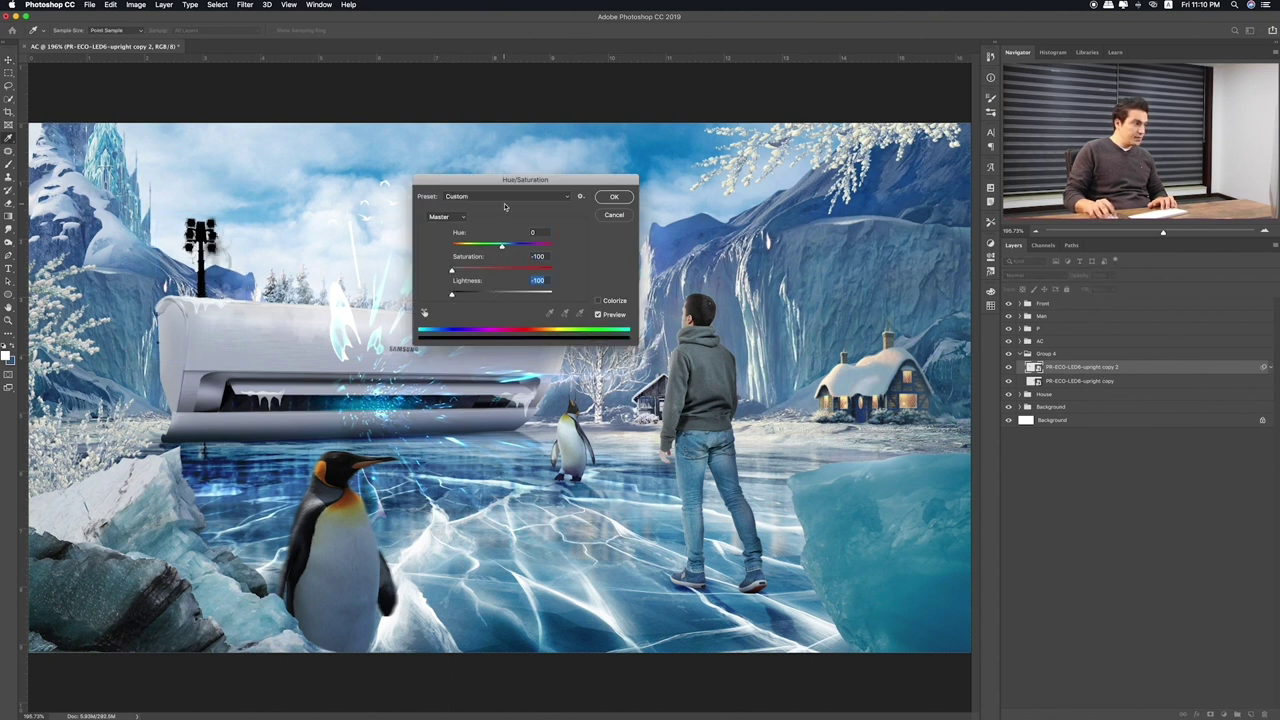
pyautogui.moveTo(525, 180); pyautogui.dragTo(563, 296)
pyautogui.moveTo(521, 407)
pyautogui.mouseDown()
pyautogui.moveTo(541, 411)
pyautogui.moveTo(520, 389)
pyautogui.moveTo(535, 389)
pyautogui.moveTo(470, 396)
pyautogui.mouseUp()
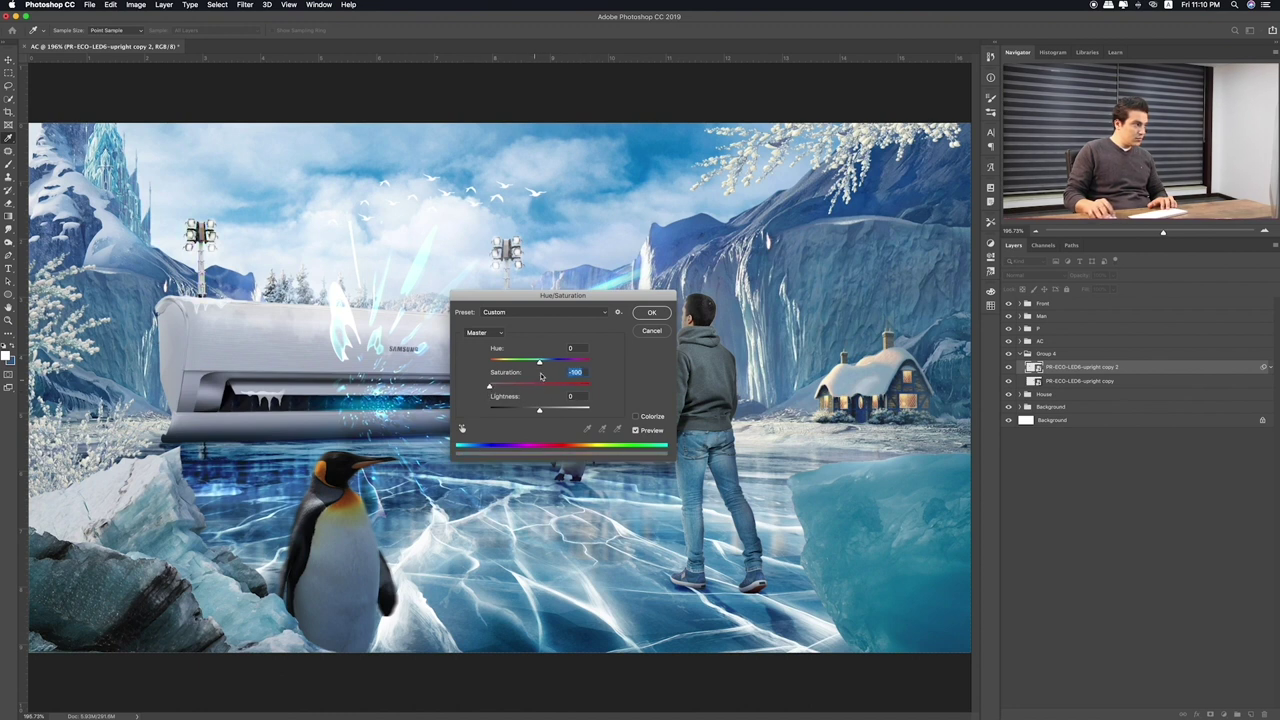
pyautogui.moveTo(544, 409); pyautogui.dragTo(548, 411)
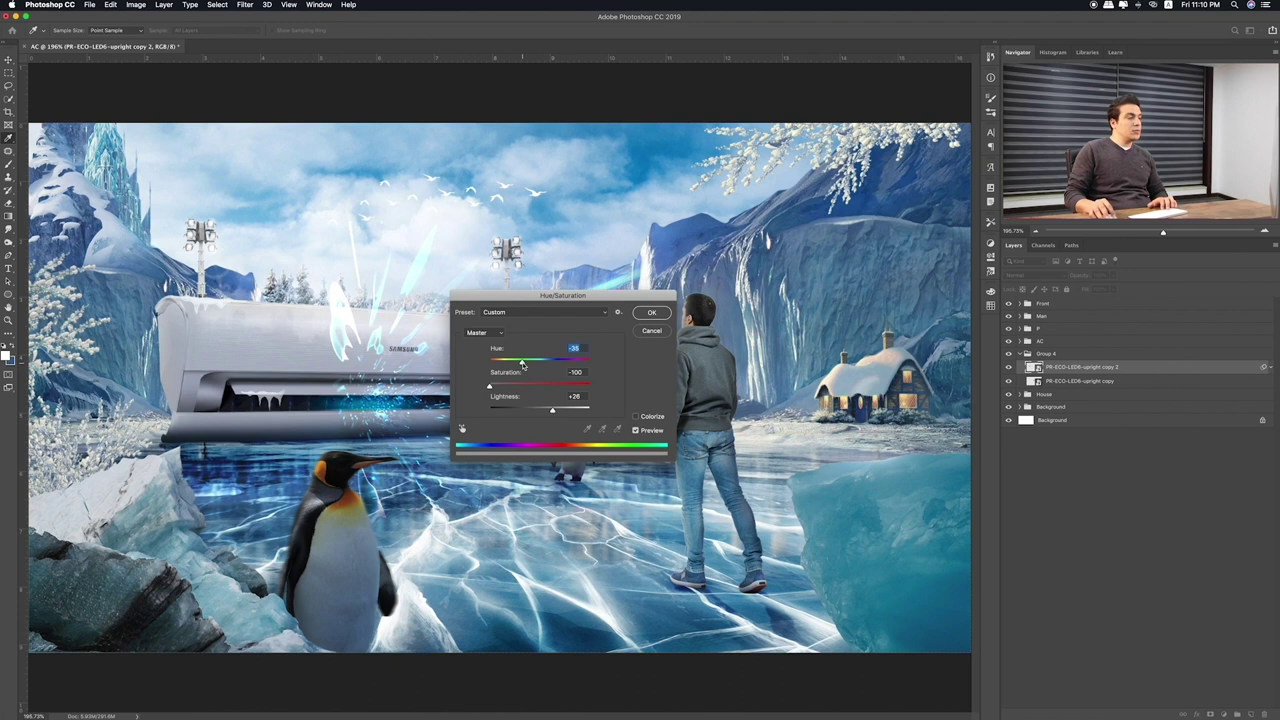
pyautogui.moveTo(538, 362); pyautogui.dragTo(567, 364)
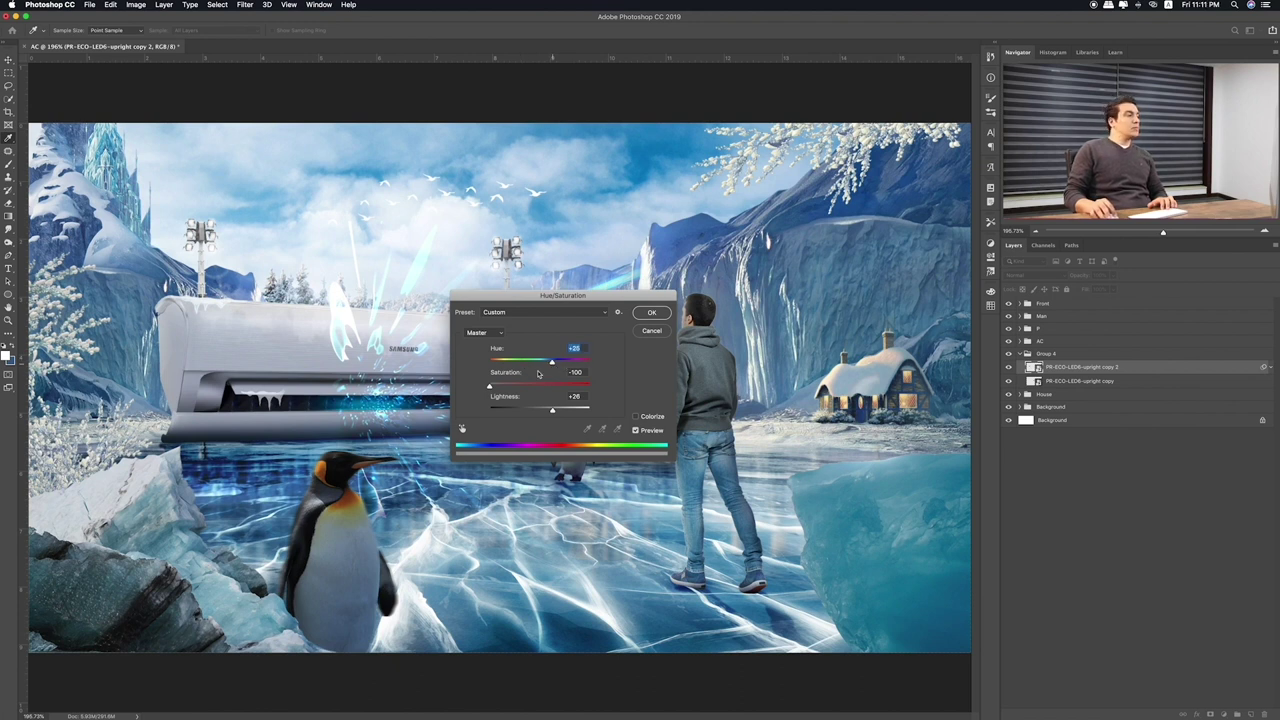
pyautogui.moveTo(489, 386); pyautogui.dragTo(500, 388)
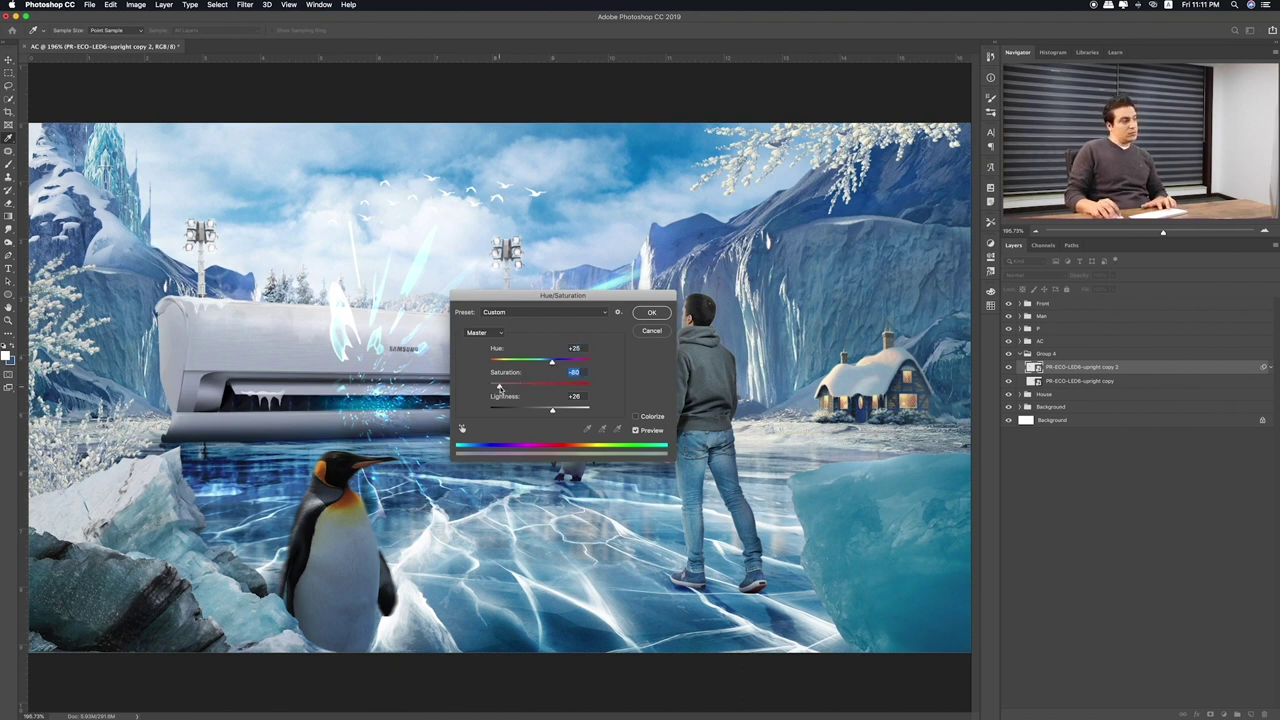
pyautogui.click(651, 313)
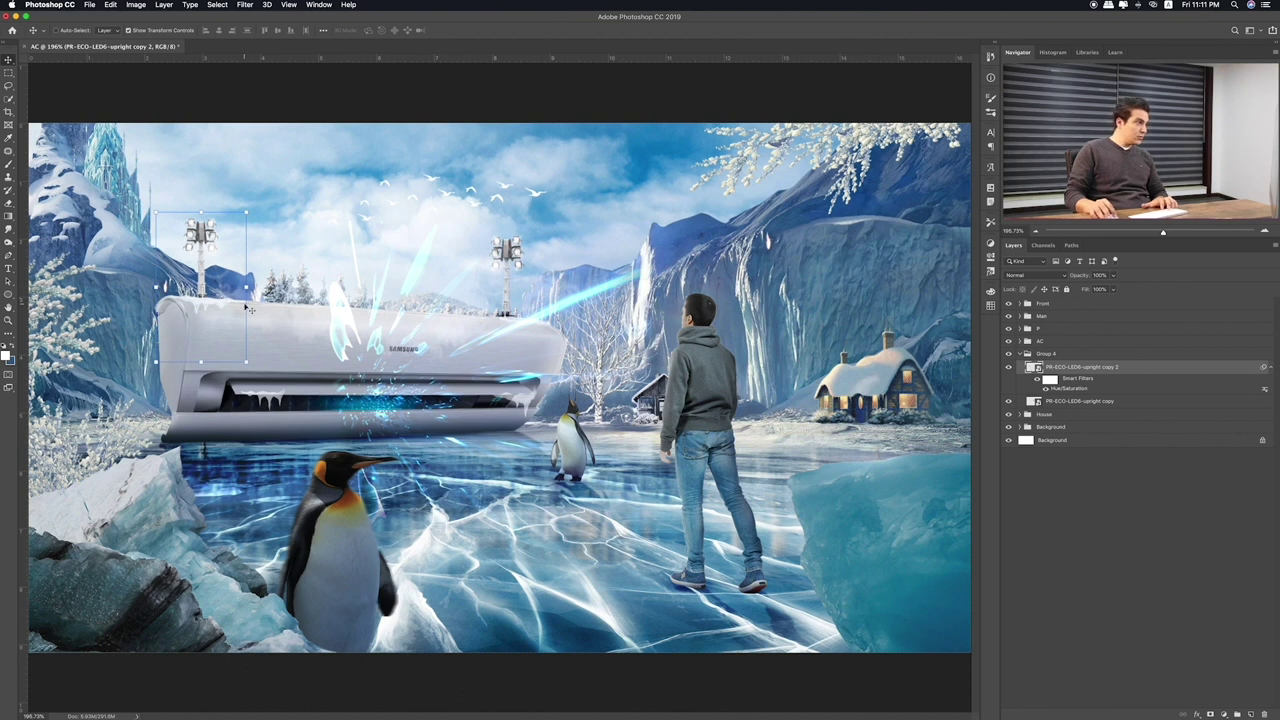
# Nudge the left floodlight a few pixels into its final position
pyautogui.moveTo(229, 293); pyautogui.dragTo(226, 296)
pyautogui.press('Down')
pyautogui.press('Down')
pyautogui.press('Down')
pyautogui.press('Down')
pyautogui.press('Up')
pyautogui.press('Up')
pyautogui.press('Up')
pyautogui.press('Right')
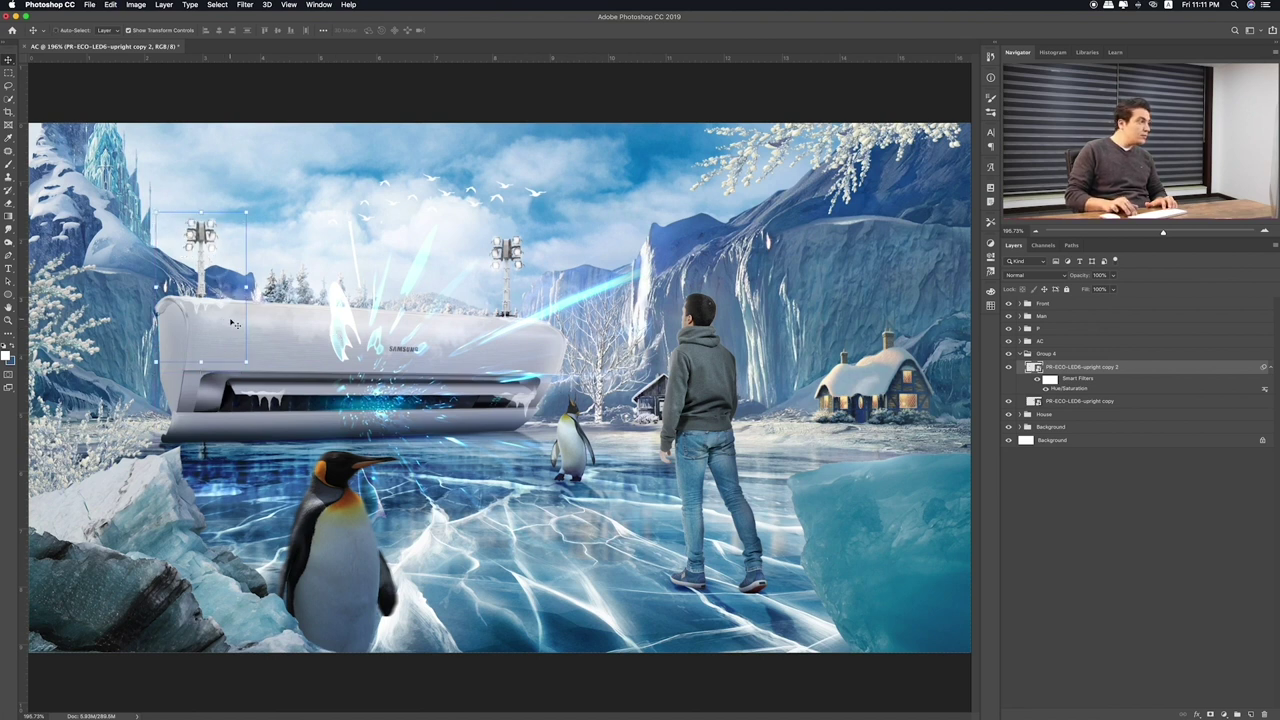
pyautogui.press('Left')
pyautogui.press('Left')
pyautogui.press('Left')
pyautogui.press('Down')
pyautogui.press('Down')
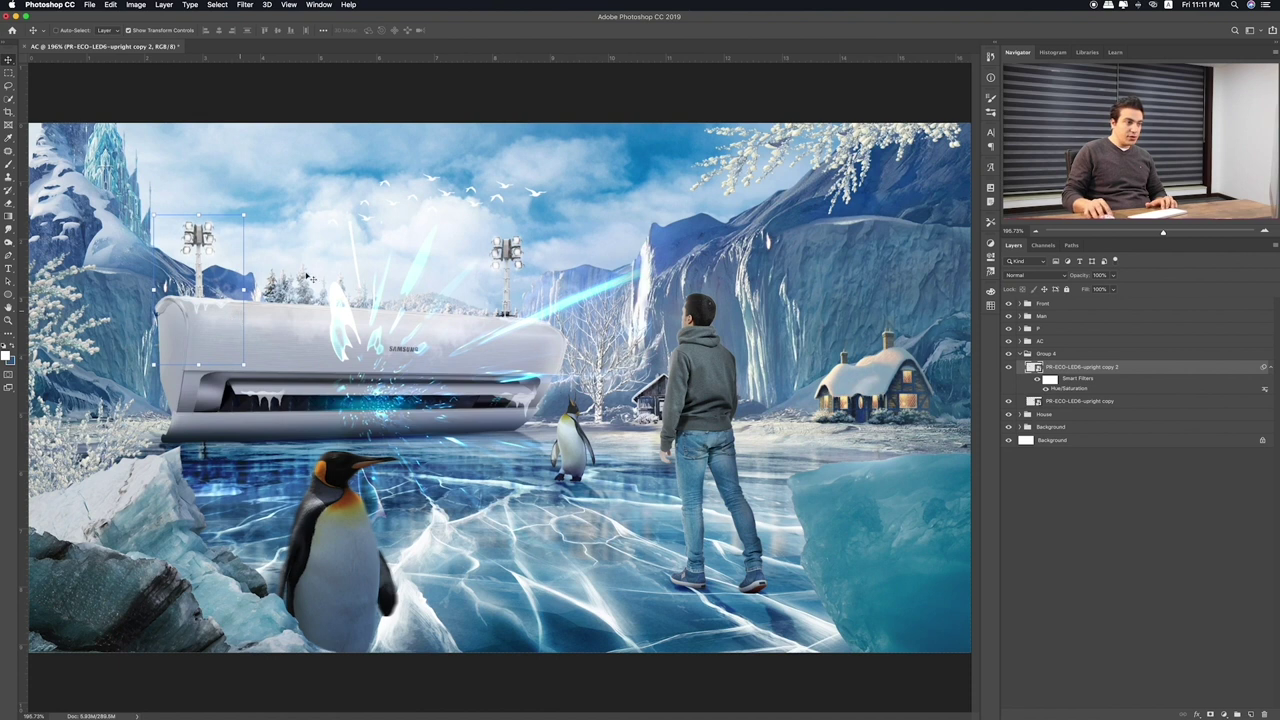
# Copy the hue/saturation filter onto the right floodlight tower and reposition it slightly
pyautogui.moveTo(1085, 393); pyautogui.dragTo(1080, 401)
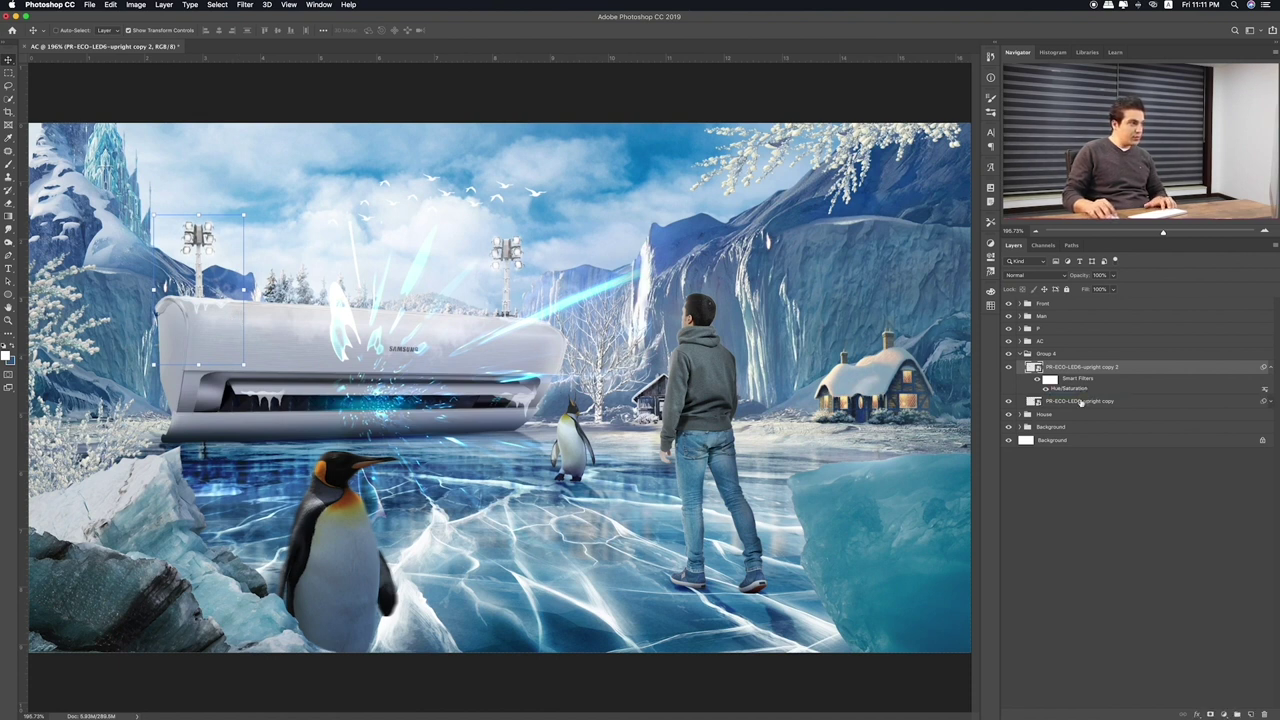
pyautogui.click(1106, 404)
pyautogui.moveTo(507, 327); pyautogui.dragTo(508, 328)
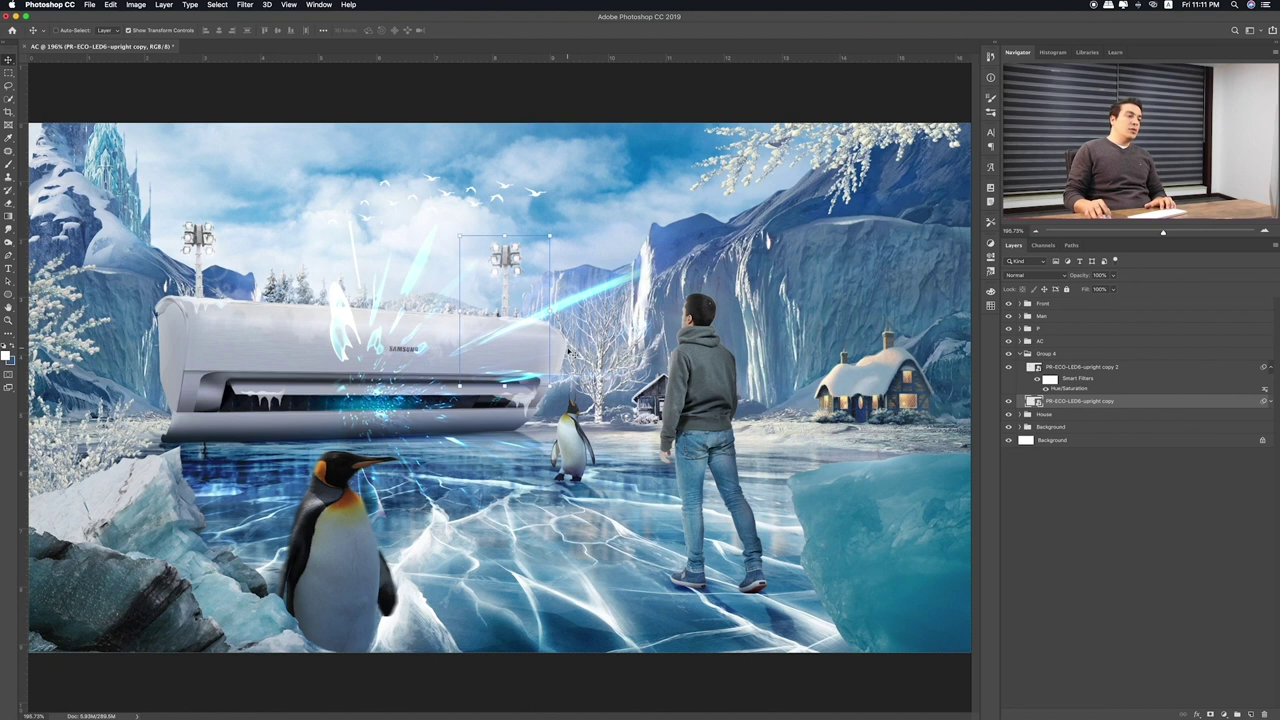
pyautogui.click(1110, 371)
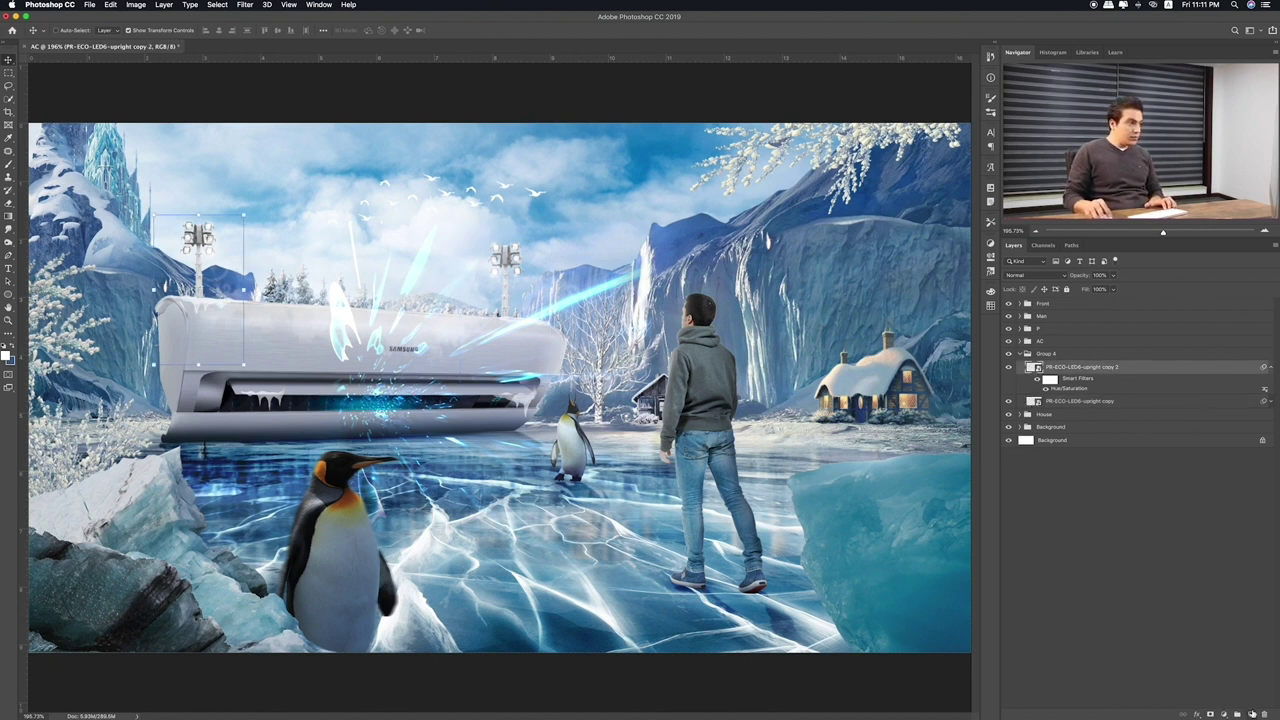
# On a new layer, paint sky blue over both floodlight towers
pyautogui.click(1250, 713)
pyautogui.press('b')
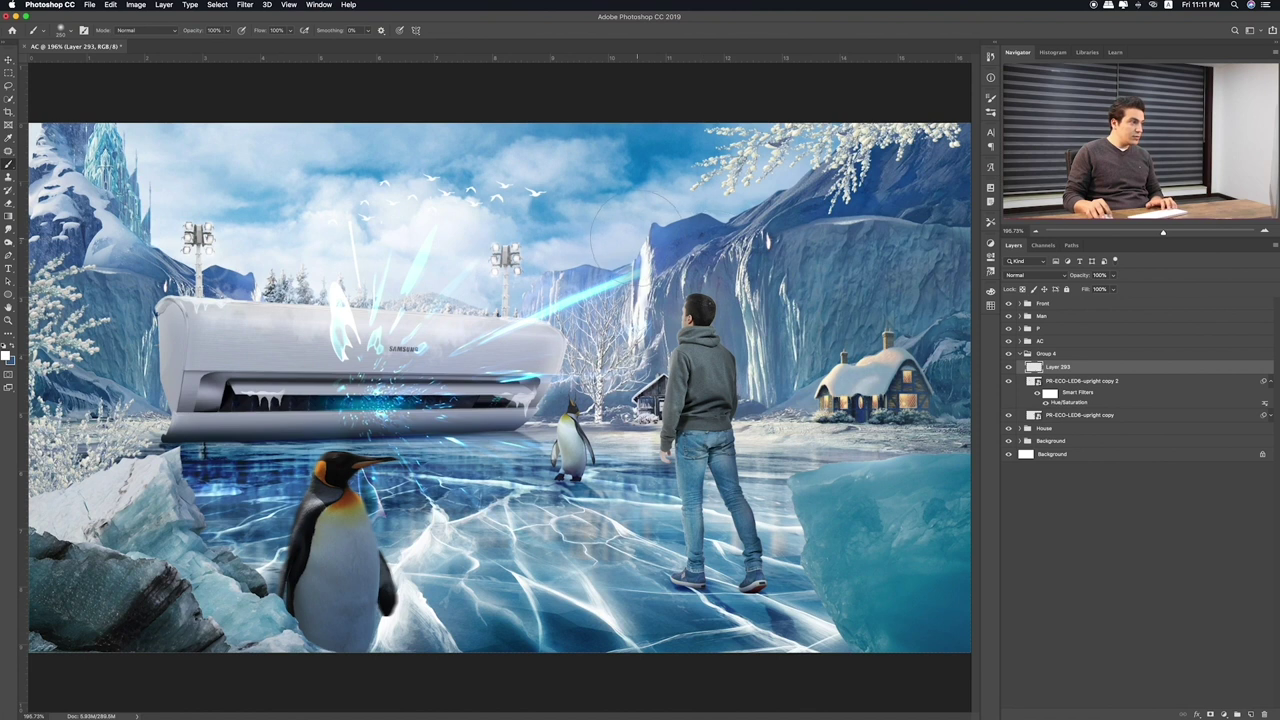
pyautogui.keyDown('alt'); pyautogui.click(666, 241); pyautogui.keyUp('alt')
pyautogui.moveTo(505, 235); pyautogui.dragTo(512, 260)
pyautogui.moveTo(238, 245); pyautogui.dragTo(205, 240)
# Try Multiply, Lighten, Screen, Color Dodge, Pin Light and Hue blends on the blue paint layer
pyautogui.press('v')
pyautogui.hotkey('shift', 'alt', 'm')
pyautogui.hotkey('shift', 'alt', 'g')
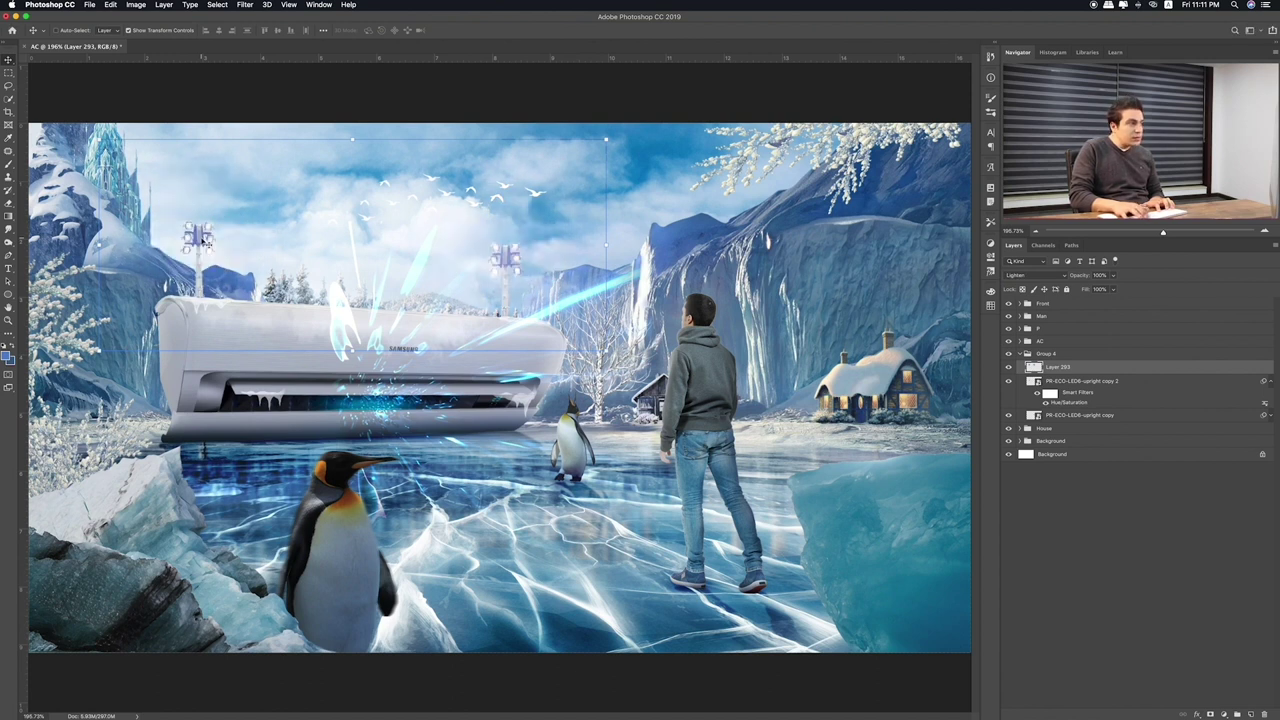
pyautogui.hotkey('shift', 'alt', 's')
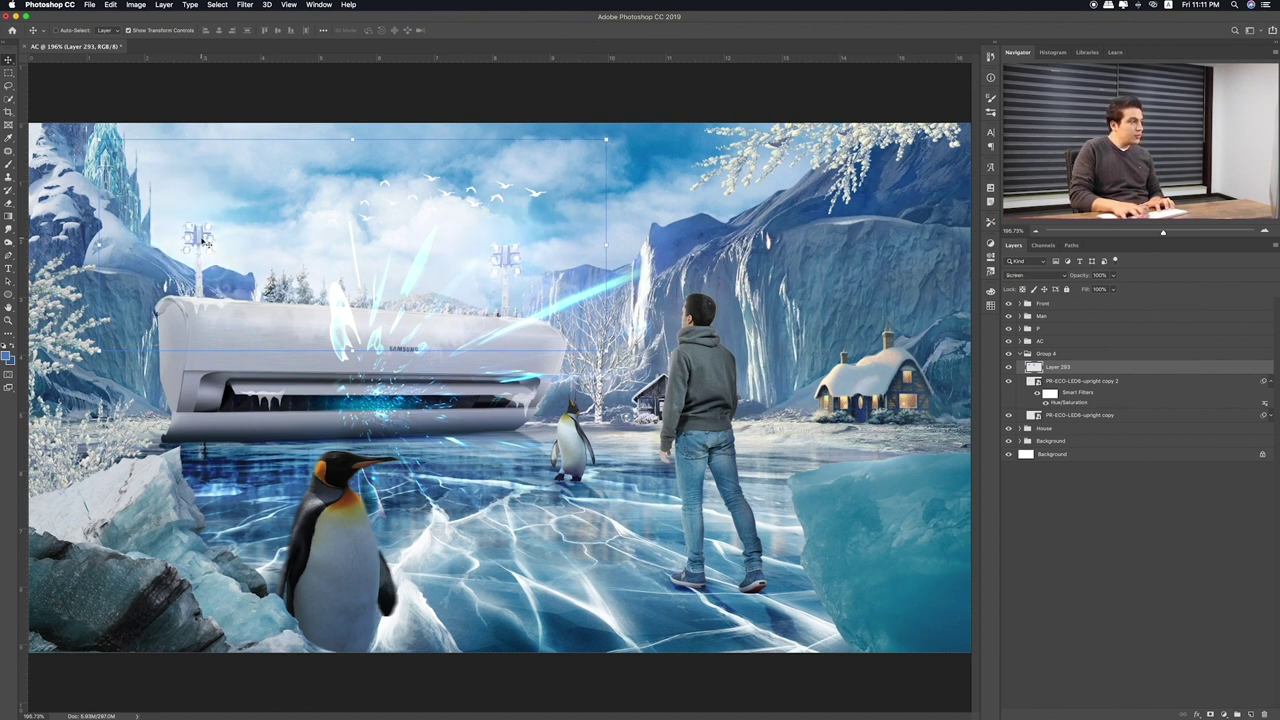
pyautogui.hotkey('shift', 'alt', 'd')
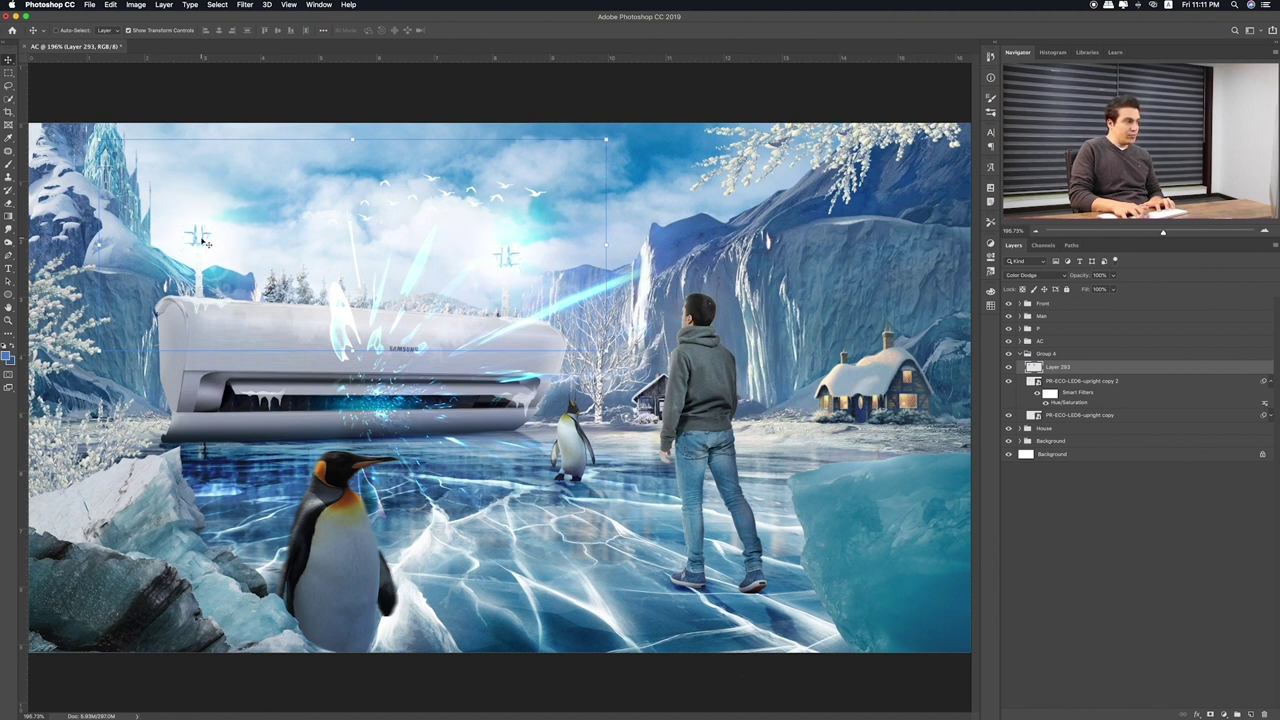
pyautogui.hotkey('shift', 'alt', 'z')
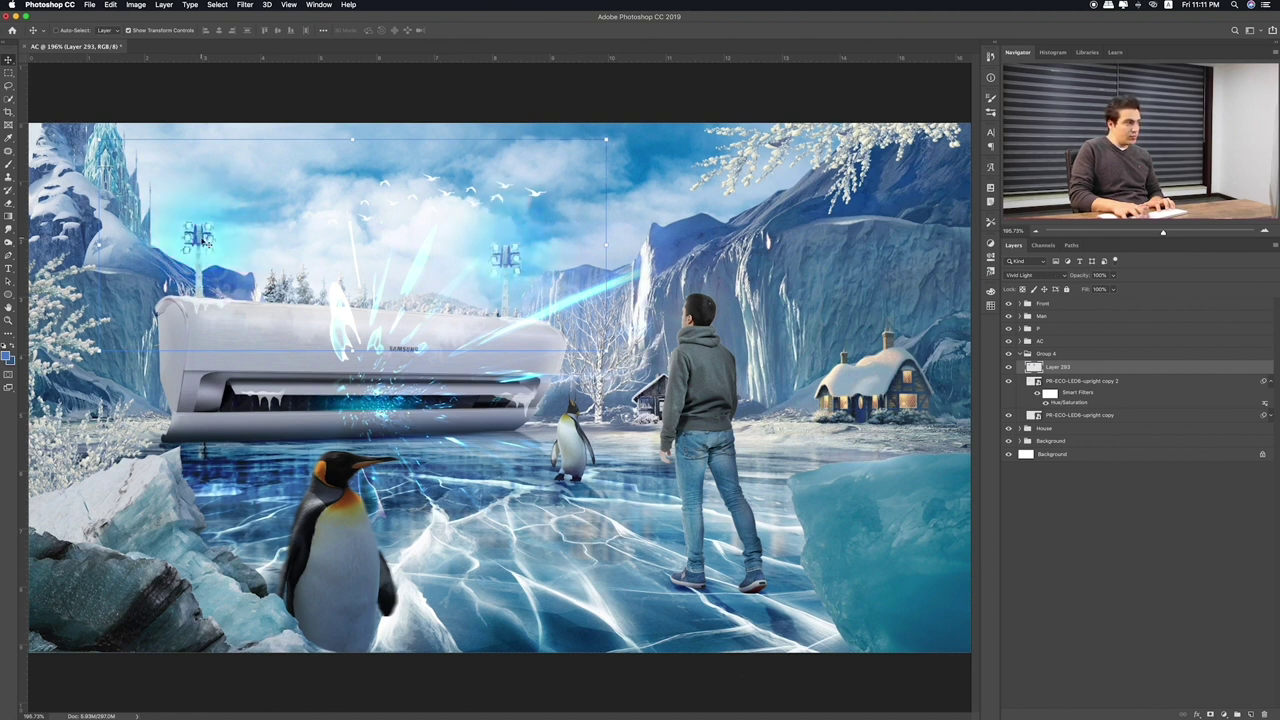
pyautogui.hotkey('shift', '+')
pyautogui.hotkey('shift', '-')
pyautogui.hotkey('shift', '+')
pyautogui.hotkey('shift', '+')
pyautogui.hotkey('shift', '+')
pyautogui.hotkey('shift', '+')
pyautogui.hotkey('shift', '+')
pyautogui.hotkey('shift', '+')
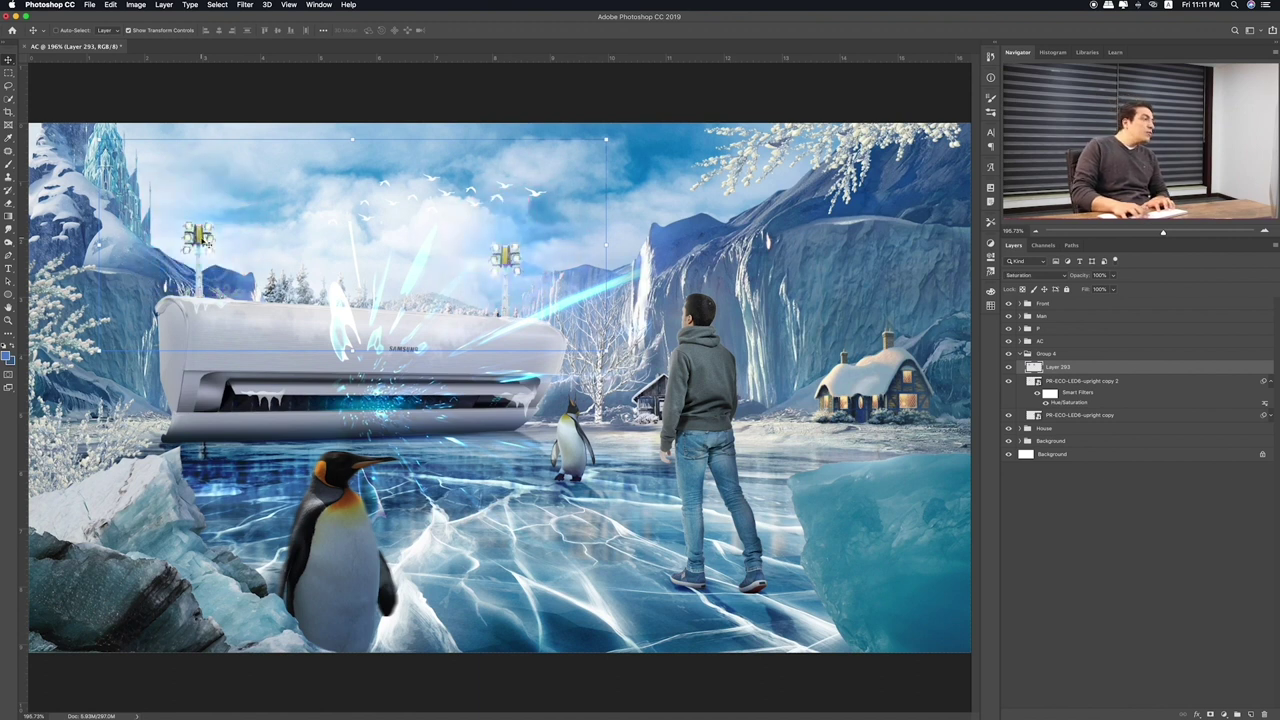
pyautogui.hotkey('shift', 'alt', 'n')
# Compare lightening blend modes and settle Layer 293 on Screen
pyautogui.hotkey('shift', '+')
pyautogui.hotkey('shift', '+')
pyautogui.hotkey('shift', '+')
pyautogui.hotkey('shift', '+')
pyautogui.hotkey('shift', '+')
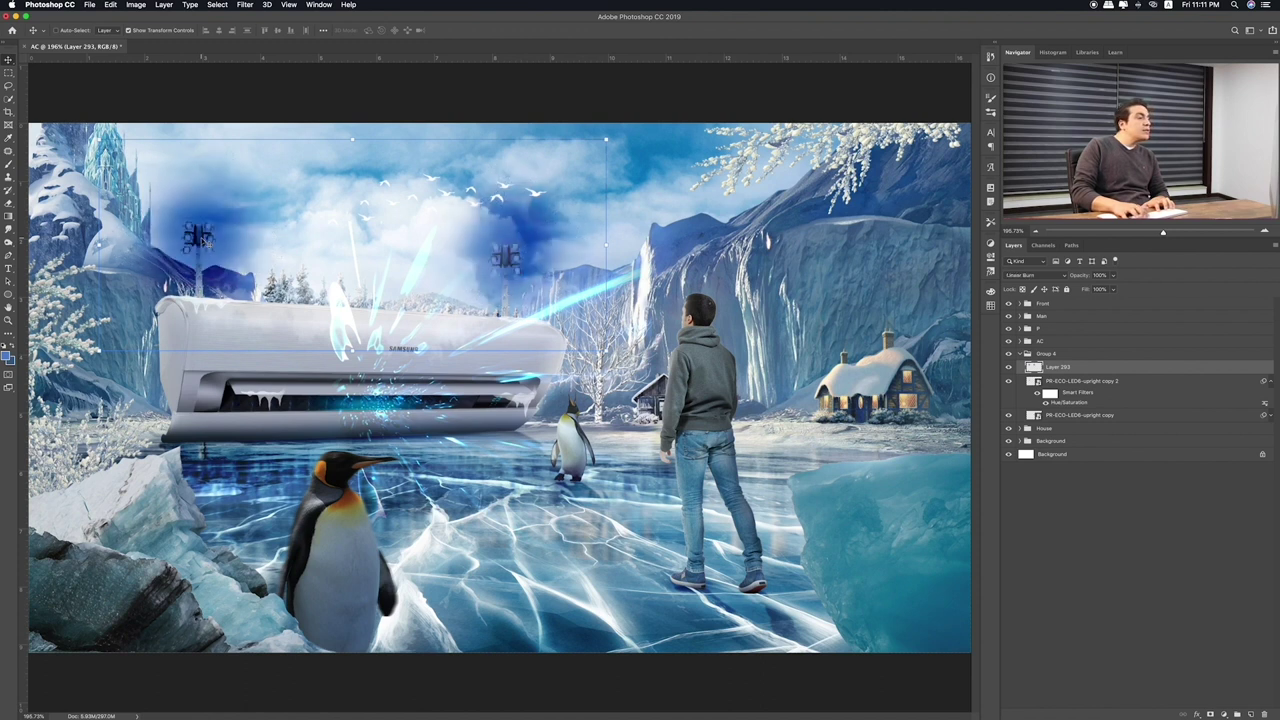
pyautogui.hotkey('shift', '+')
pyautogui.hotkey('shift', '+')
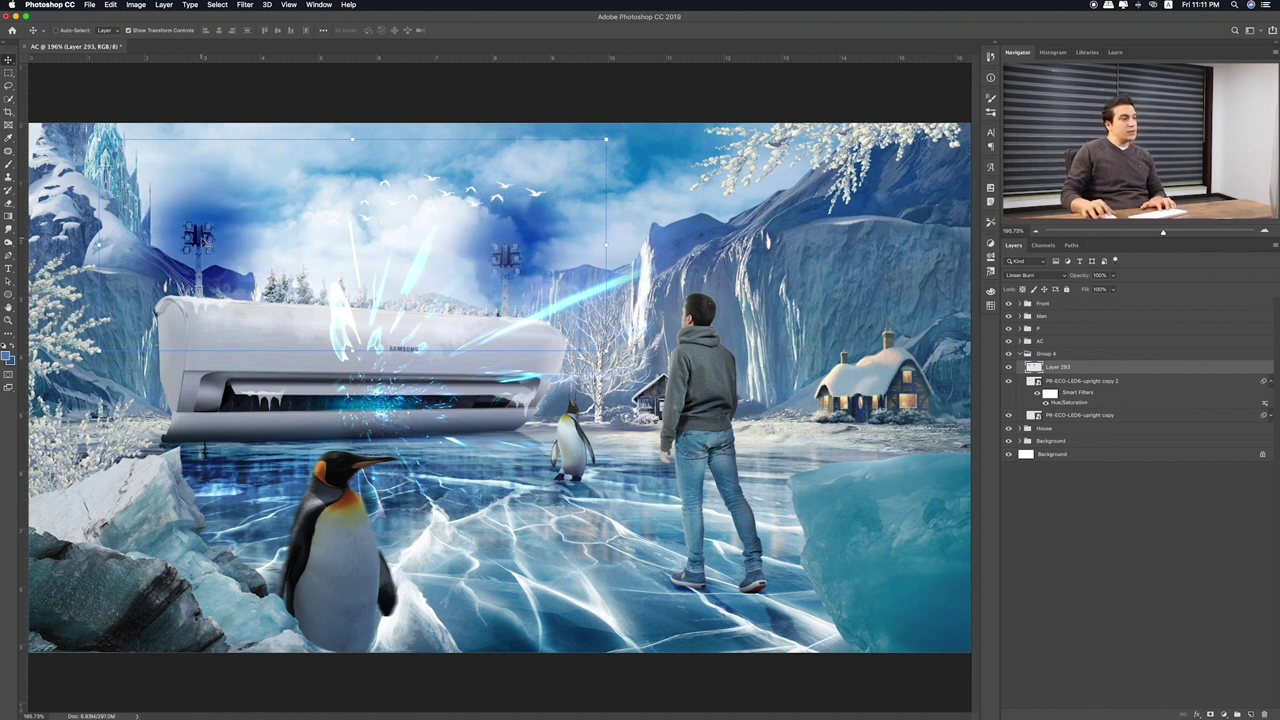
pyautogui.hotkey('shift', '+')
pyautogui.hotkey('shift', '+')
pyautogui.hotkey('shift', '-')
pyautogui.hotkey('shift', '-')
pyautogui.hotkey('shift', '-')
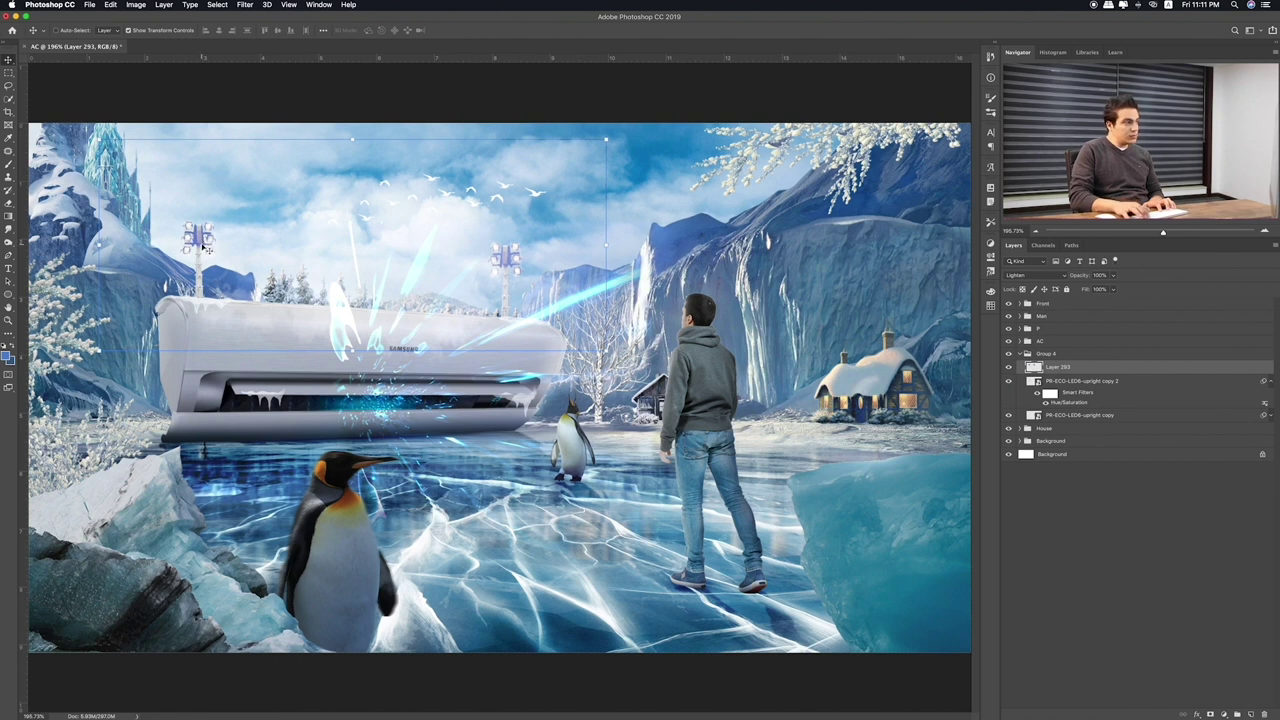
pyautogui.hotkey('shift', '+')
pyautogui.hotkey('shift', '-')
pyautogui.hotkey('shift', '+')
pyautogui.hotkey('shift', '-')
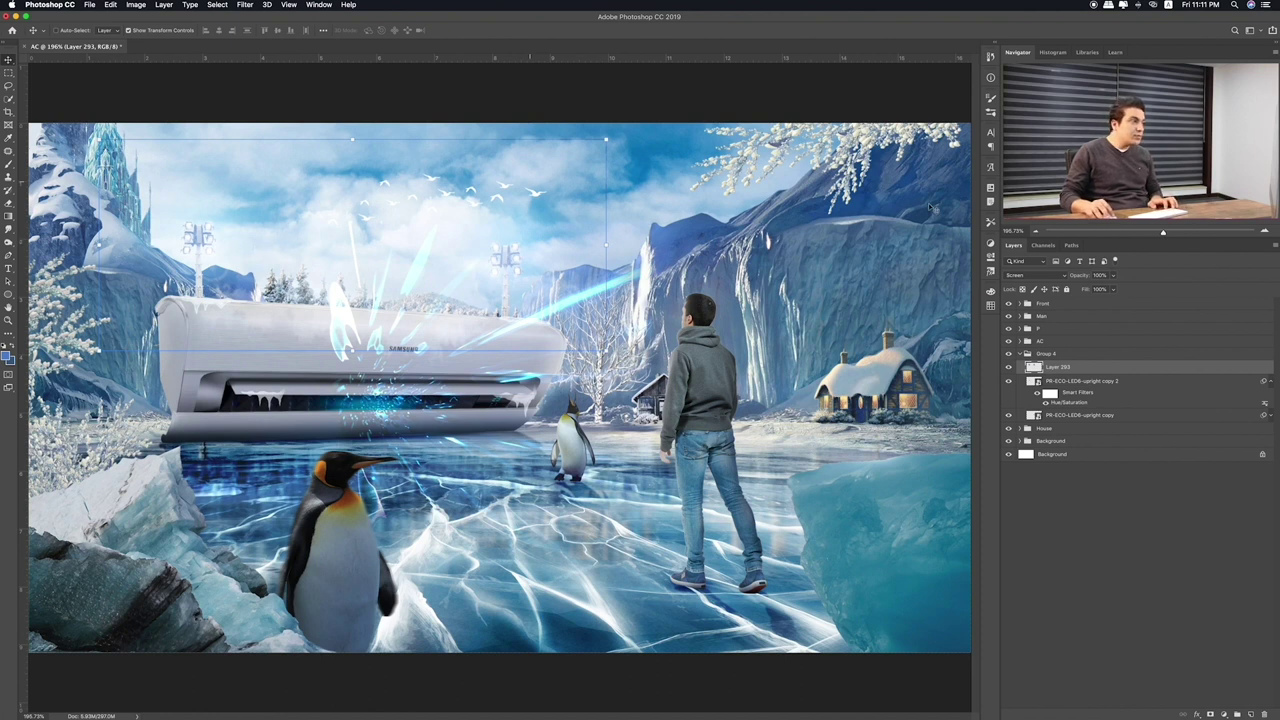
# Scale Layer 293 to about 94%, nudge it up, and set its opacity to 60%
pyautogui.hotkey('ctrl', 't')
pyautogui.moveTo(604, 143); pyautogui.dragTo(545, 213)
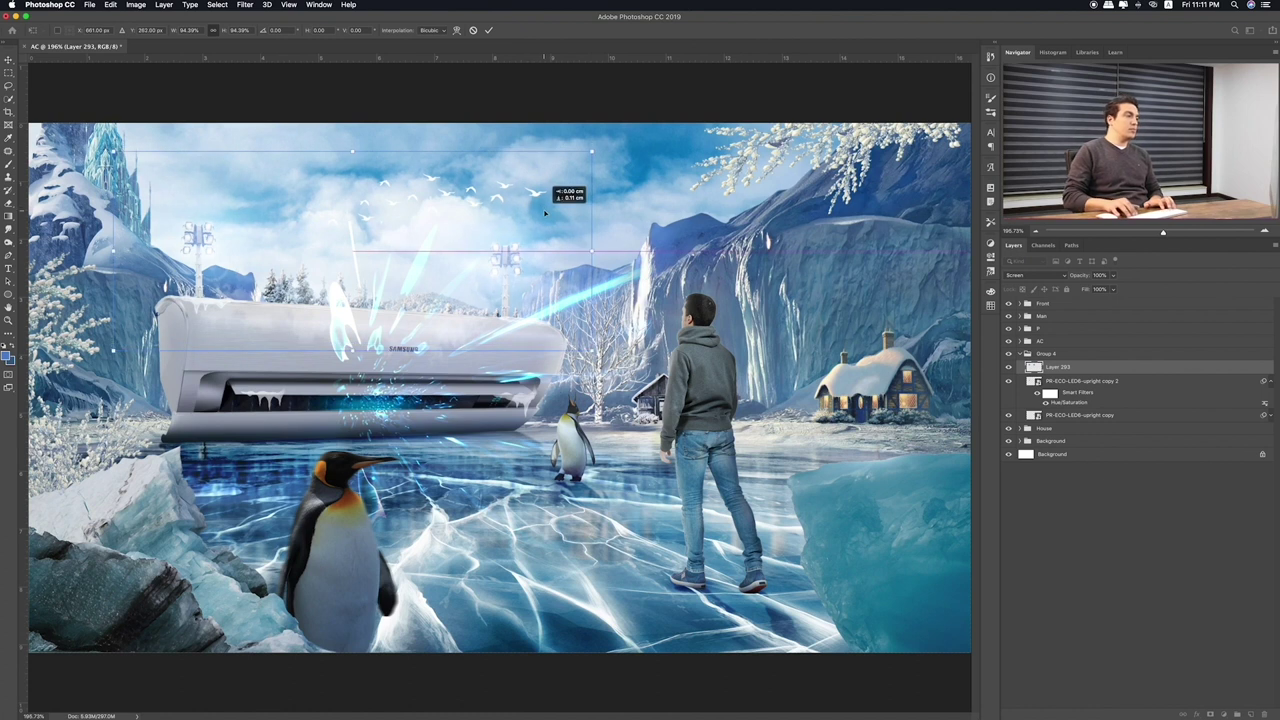
pyautogui.press('Return')
pyautogui.press('Up')
pyautogui.press('Up')
pyautogui.press('Up')
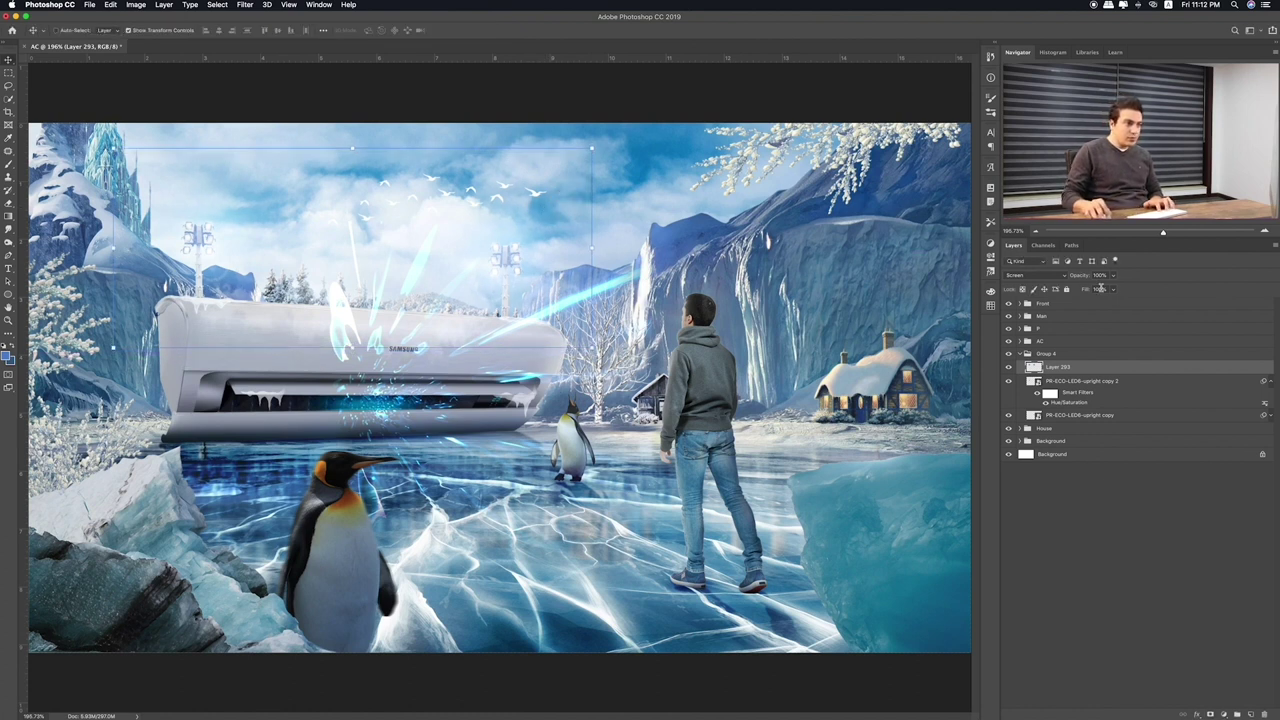
pyautogui.click(1108, 289)
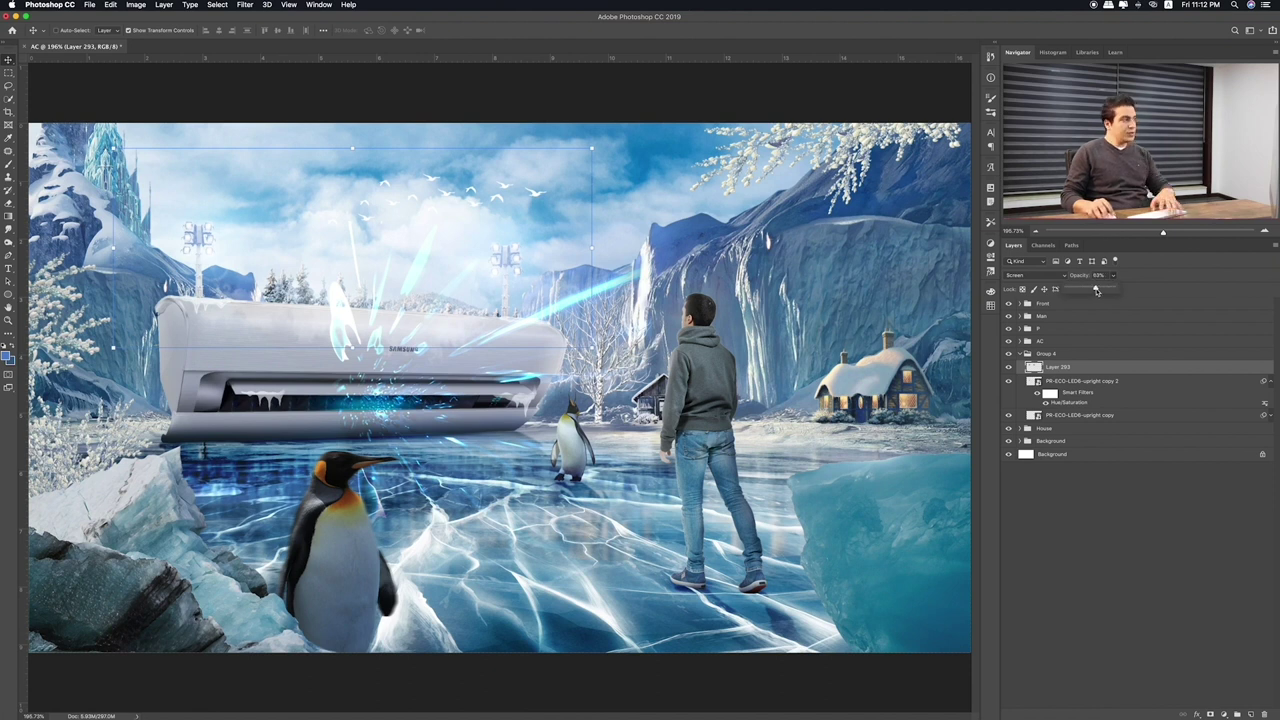
pyautogui.moveTo(1101, 292); pyautogui.dragTo(1096, 292)
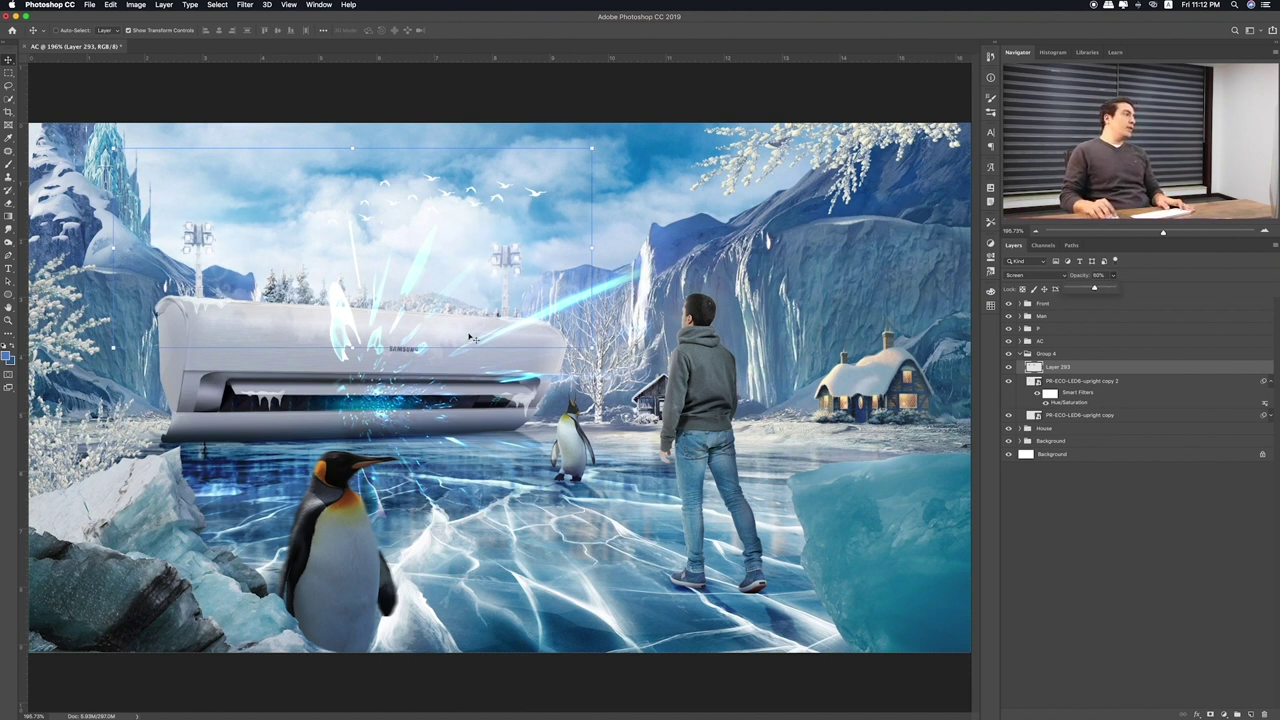
pyautogui.press('6')
pyautogui.press('m')
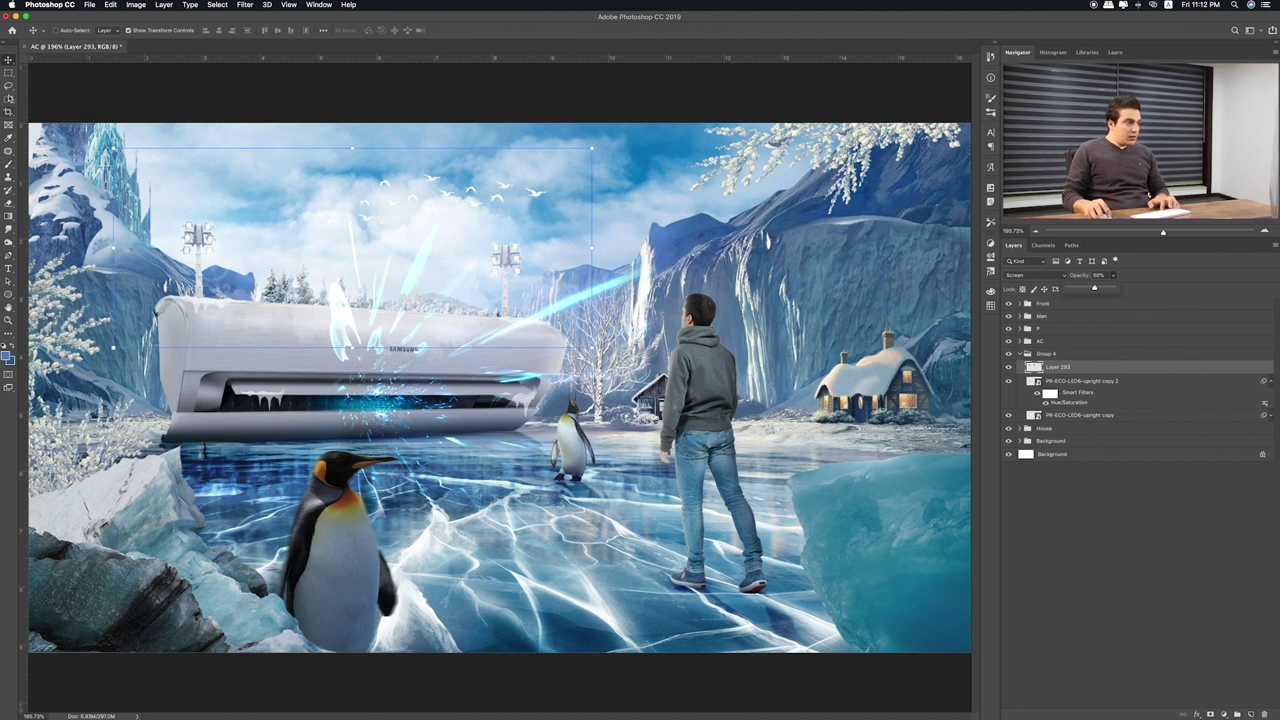
# Preview the Items folder files and open Layer 276.psb in Photoshop
pyautogui.press('super+Tab')
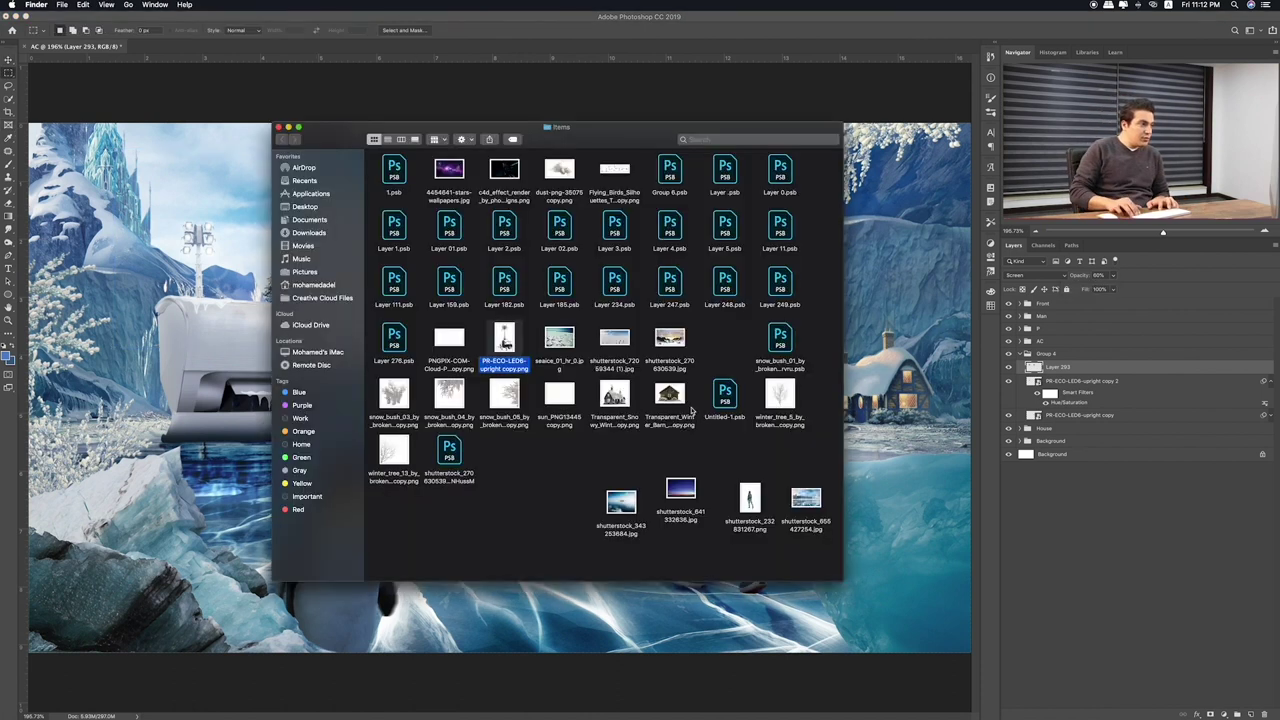
pyautogui.click(396, 338)
pyautogui.press('space')
pyautogui.press('Up')
pyautogui.press('Down')
pyautogui.click(681, 286)
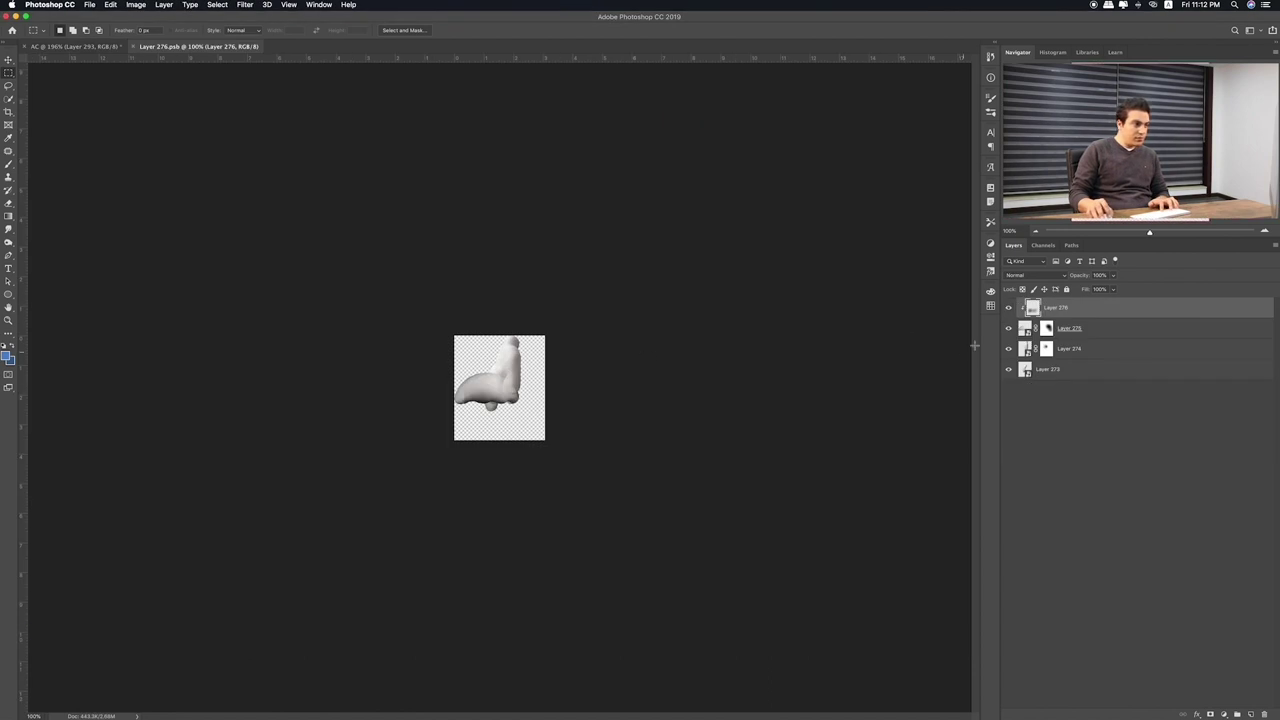
# Check the snow-pile layers' contributions, then group all four into Group 1
pyautogui.click(1008, 328)
pyautogui.click(1009, 350)
pyautogui.click(1009, 352)
pyautogui.click(1009, 369)
pyautogui.click(1009, 370)
pyautogui.click(1073, 372)
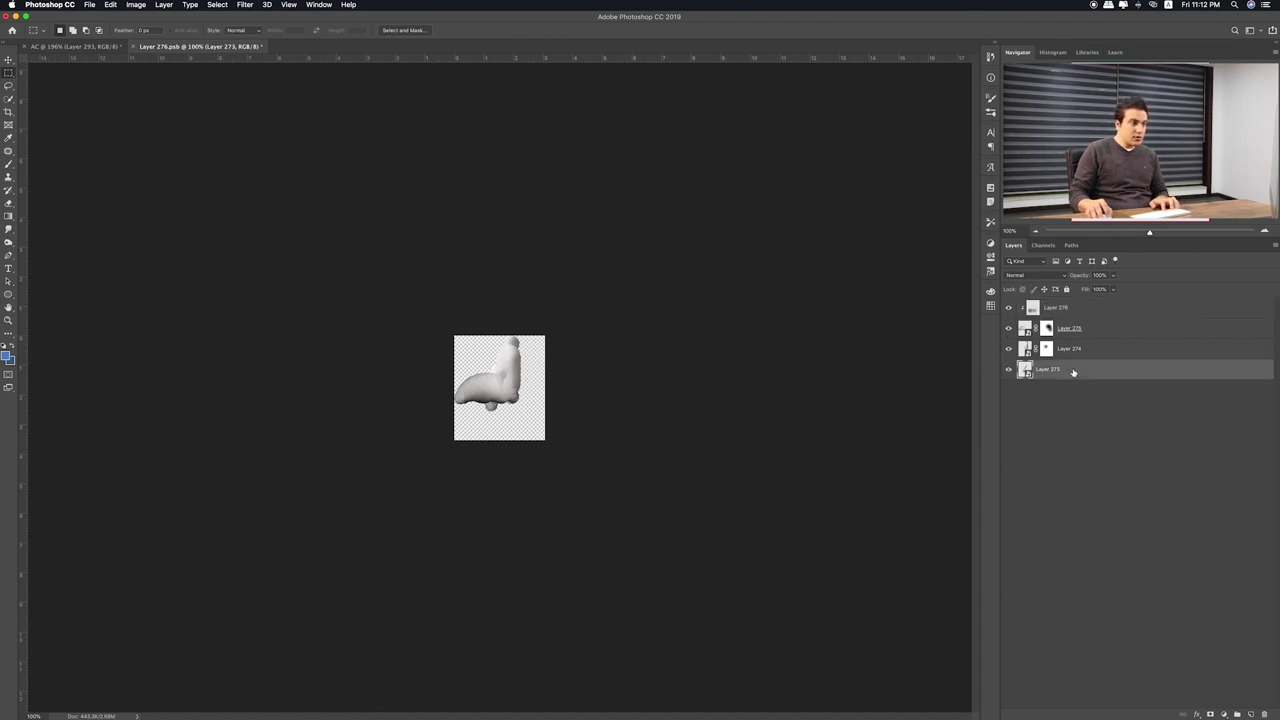
pyautogui.keyDown('shift'); pyautogui.click(1096, 312); pyautogui.keyUp('shift')
pyautogui.hotkey('ctrl', 'g')
# Convert Group 1 to a smart object and move it into the AC composite above Group 4
pyautogui.rightClick(1096, 314)
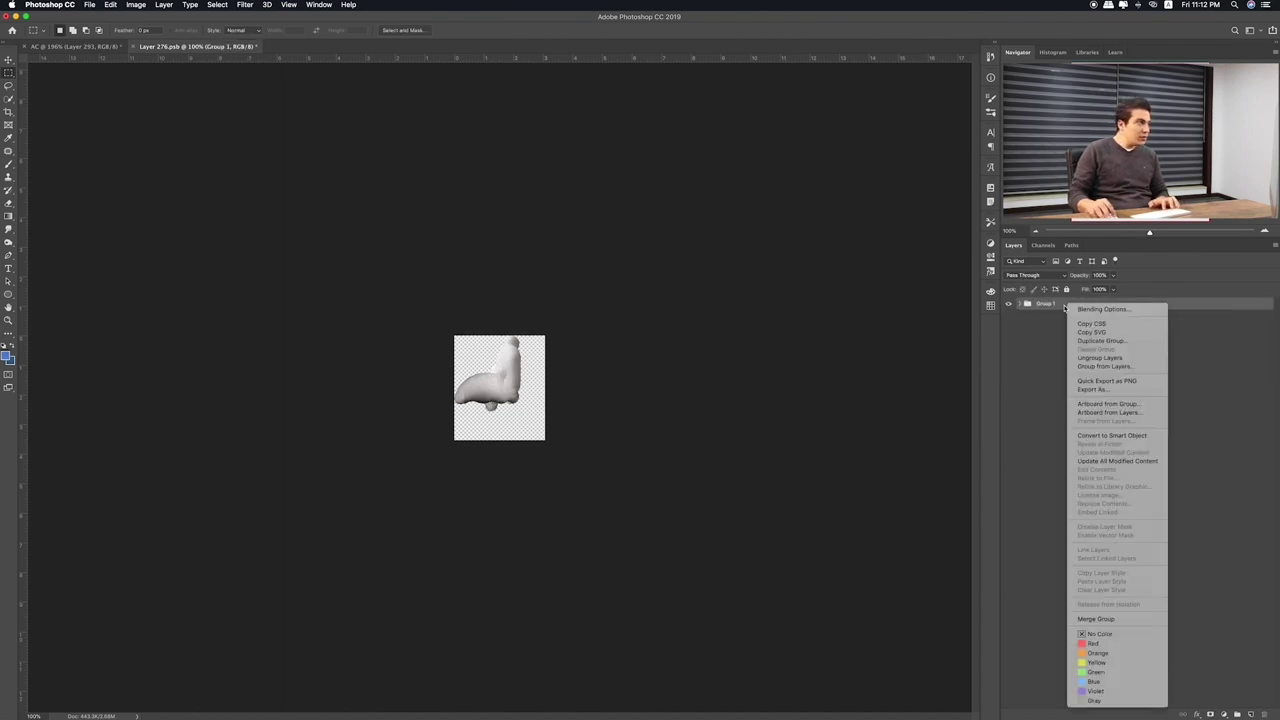
pyautogui.click(1081, 436)
pyautogui.press('v')
pyautogui.moveTo(505, 384)
pyautogui.mouseDown()
pyautogui.moveTo(102, 58)
pyautogui.moveTo(545, 320)
pyautogui.mouseUp()
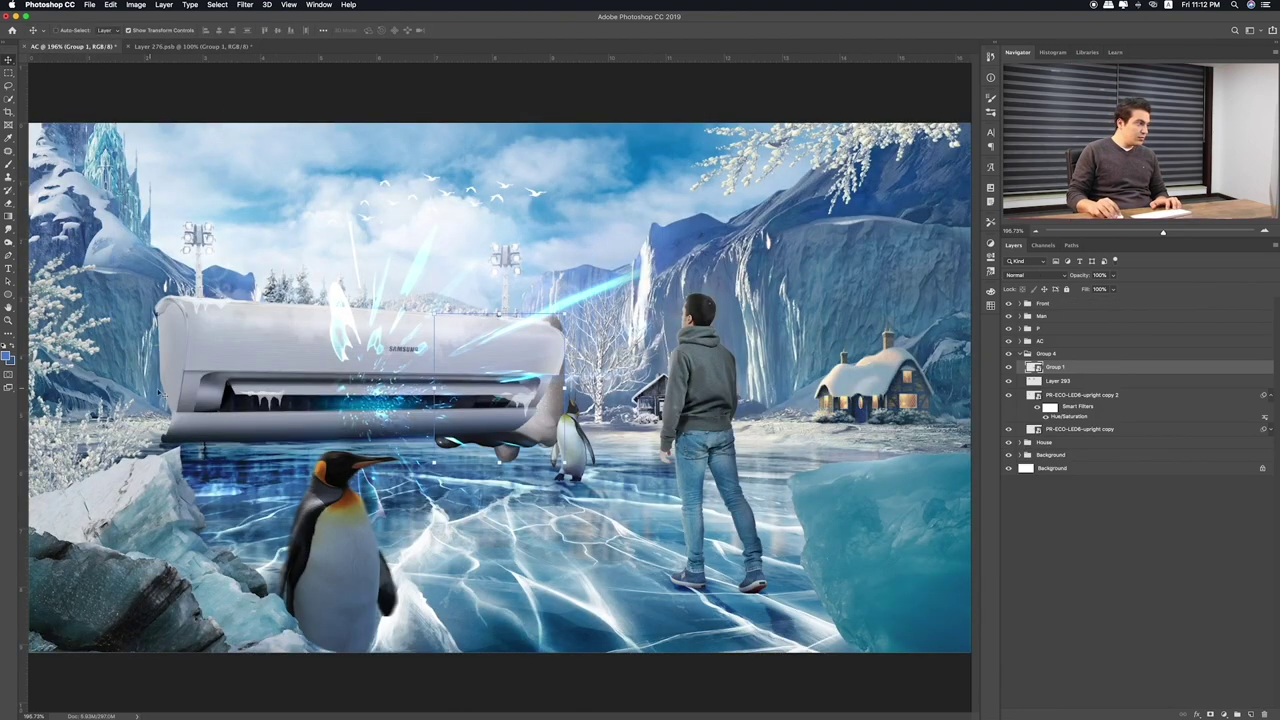
pyautogui.moveTo(497, 440); pyautogui.dragTo(121, 409)
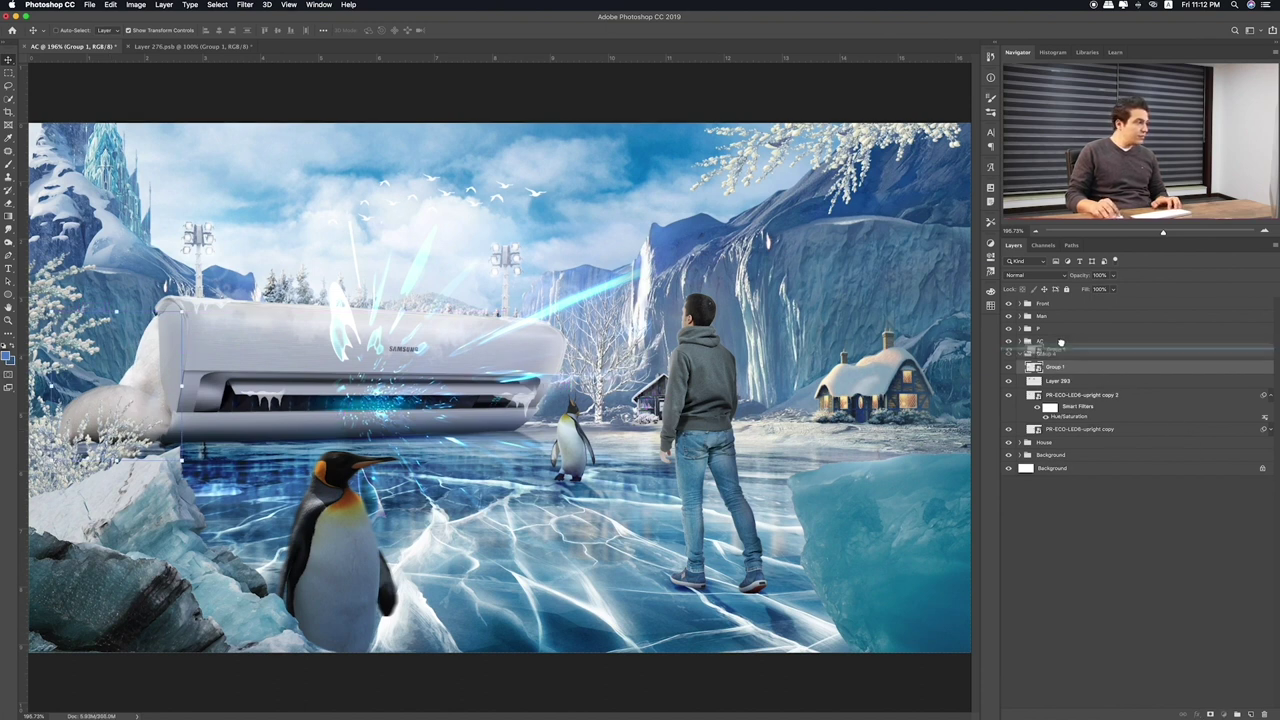
pyautogui.moveTo(1061, 370); pyautogui.dragTo(1050, 336)
# Shrink the snow pile to fit the AC's left end and blend it with Lighter Color
pyautogui.hotkey('ctrl', 't')
pyautogui.moveTo(140, 312)
pyautogui.mouseDown()
pyautogui.moveTo(140, 400)
pyautogui.moveTo(158, 423)
pyautogui.mouseUp()
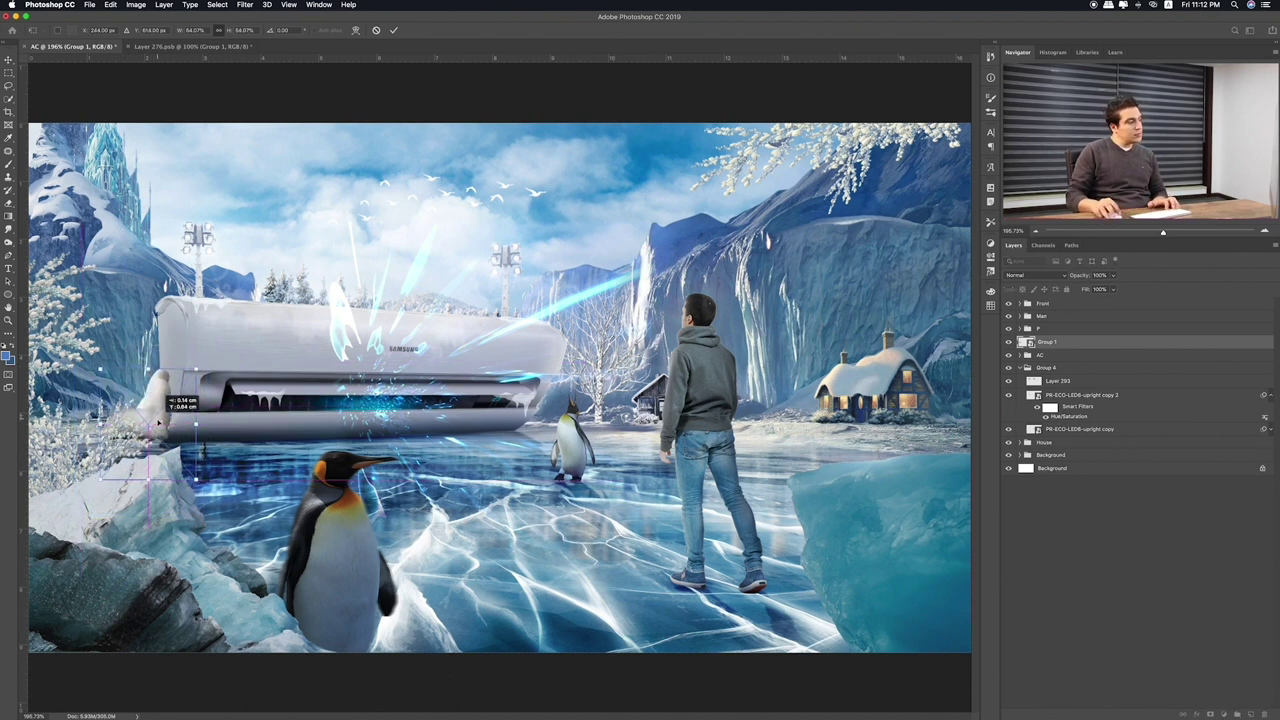
pyautogui.press('Return')
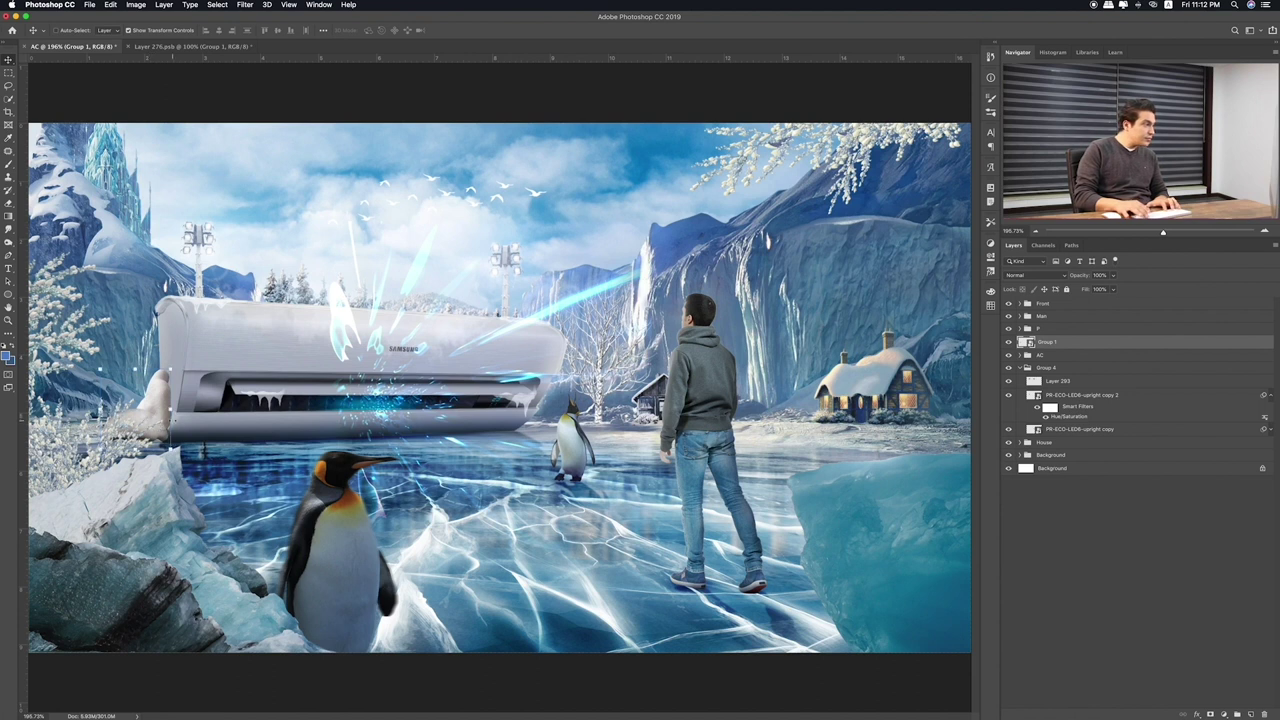
pyautogui.hotkey('shift', '+')
pyautogui.hotkey('shift', '+')
pyautogui.hotkey('shift', '+')
pyautogui.hotkey('shift', '+')
pyautogui.hotkey('shift', '+')
pyautogui.hotkey('shift', '+')
pyautogui.hotkey('shift', '+')
pyautogui.hotkey('shift', '+')
pyautogui.hotkey('shift', '+')
pyautogui.hotkey('shift', '+')
pyautogui.hotkey('shift', '+')
pyautogui.hotkey('shift', '+')
pyautogui.hotkey('shift', '+')
pyautogui.hotkey('shift', '+')
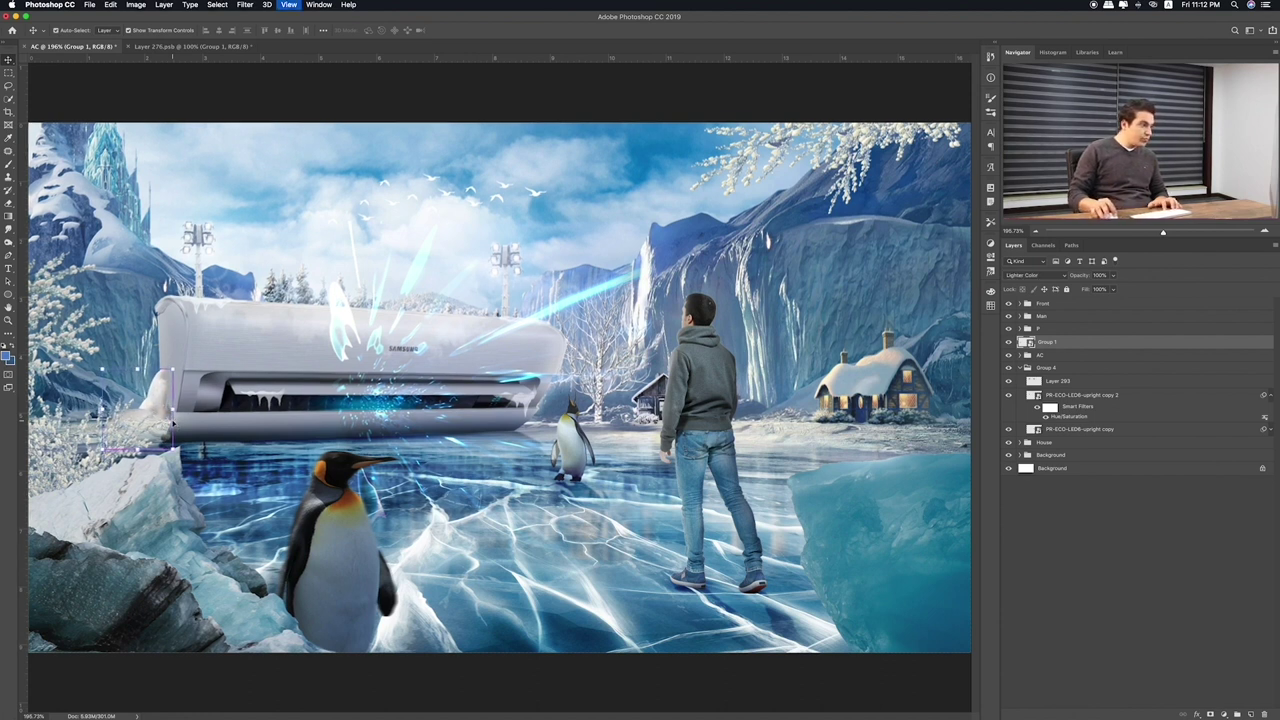
pyautogui.scroll(3, 172, 425)
pyautogui.scroll(2, 172, 425)
pyautogui.moveTo(302, 415); pyautogui.dragTo(607, 400)
# Add a layer mask to Group 1 and paint out its edge at the AC's lower-left
pyautogui.moveTo(262, 414); pyautogui.dragTo(527, 414)
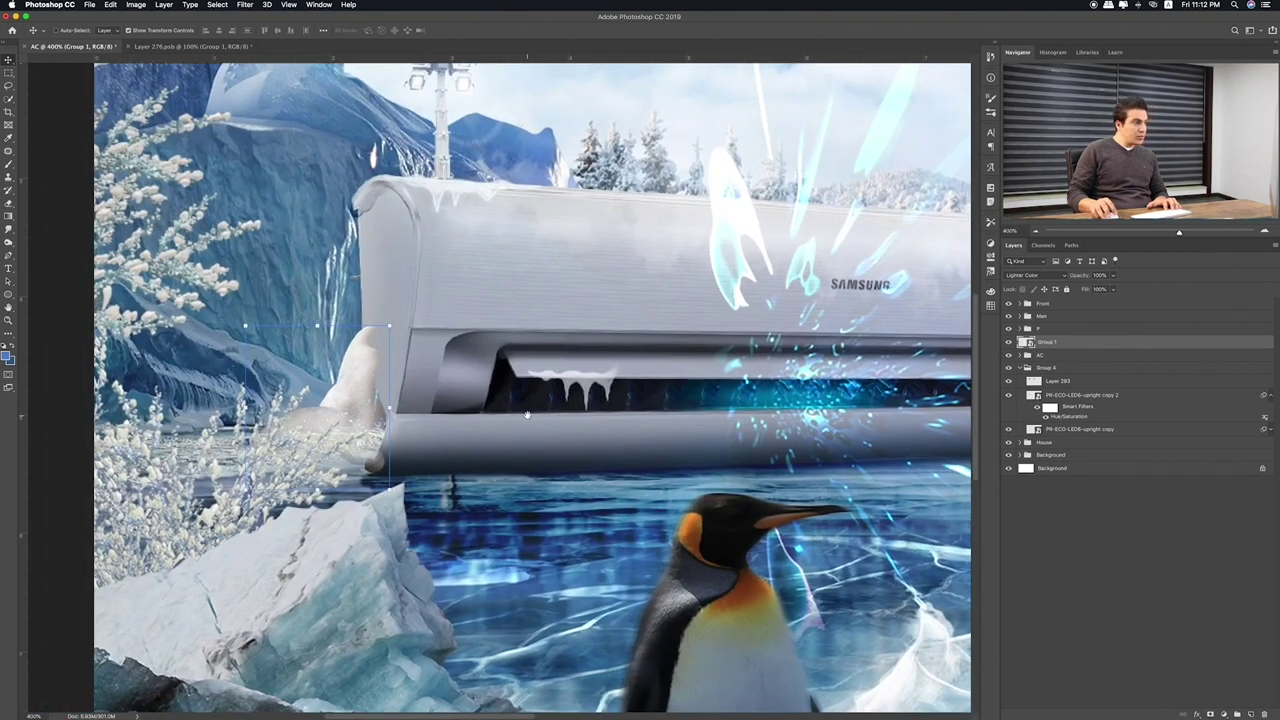
pyautogui.moveTo(365, 454); pyautogui.dragTo(366, 458)
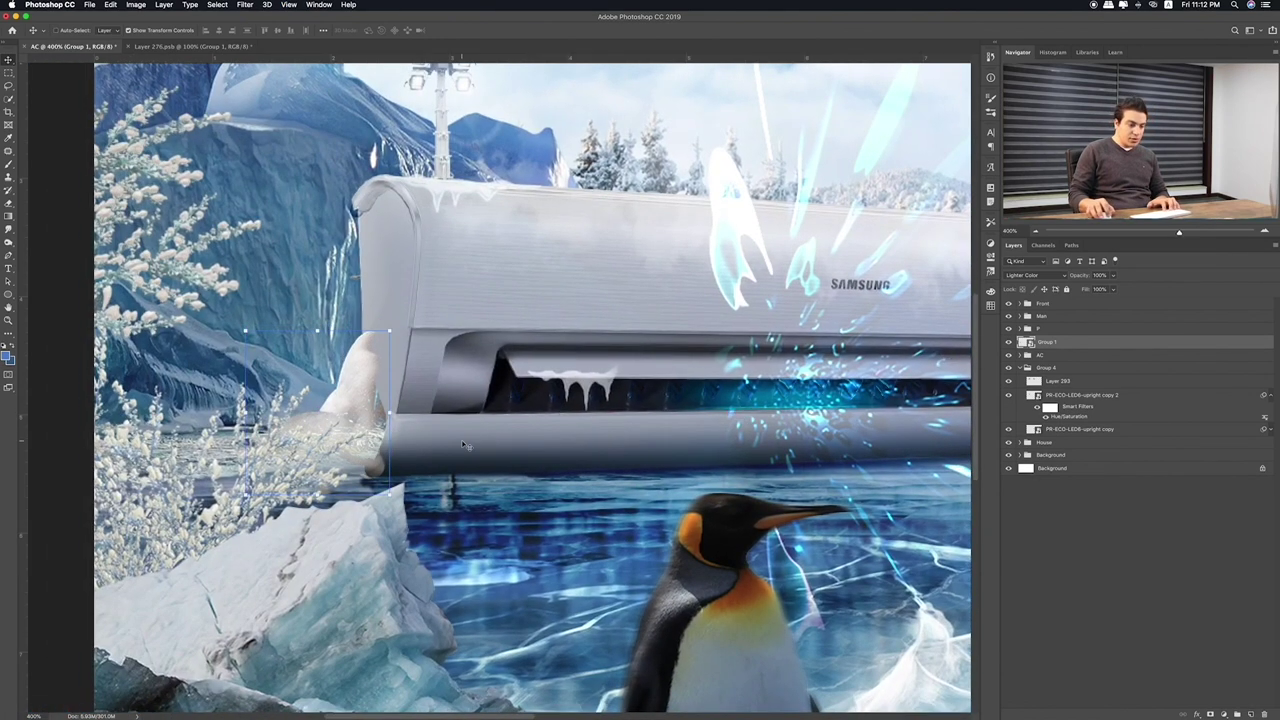
pyautogui.click(1209, 714)
pyautogui.press('b')
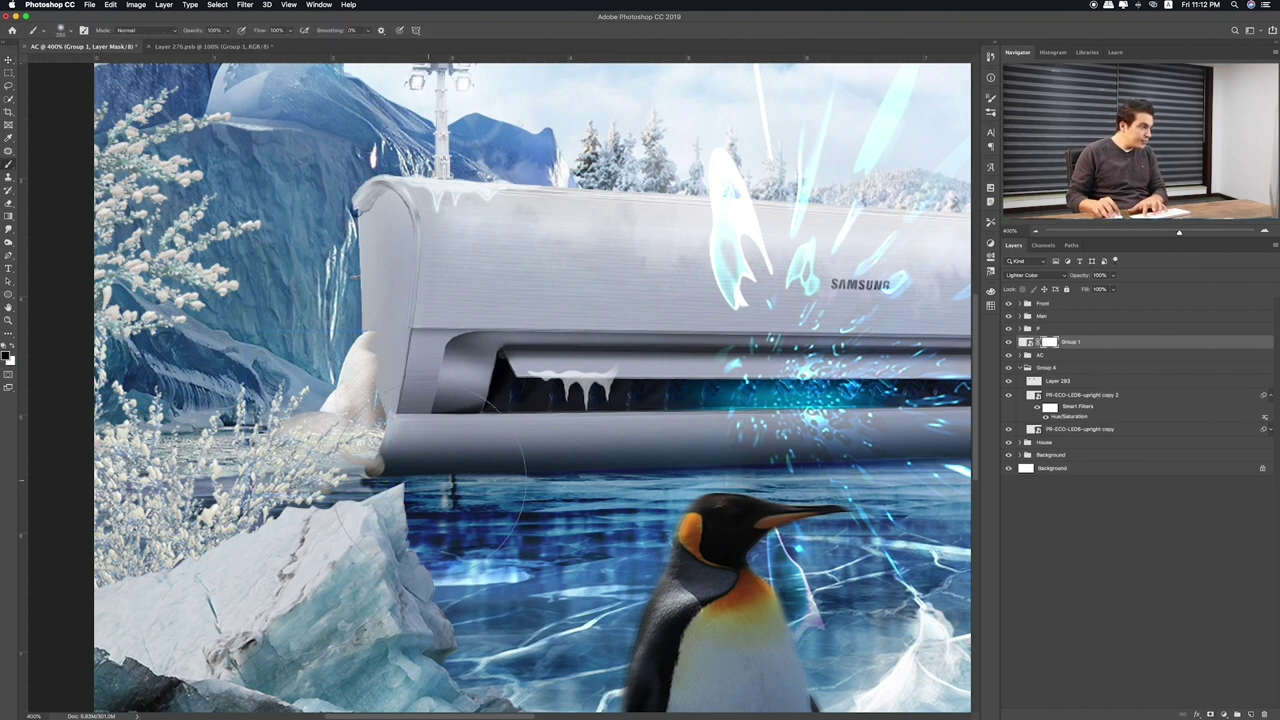
pyautogui.click(392, 466)
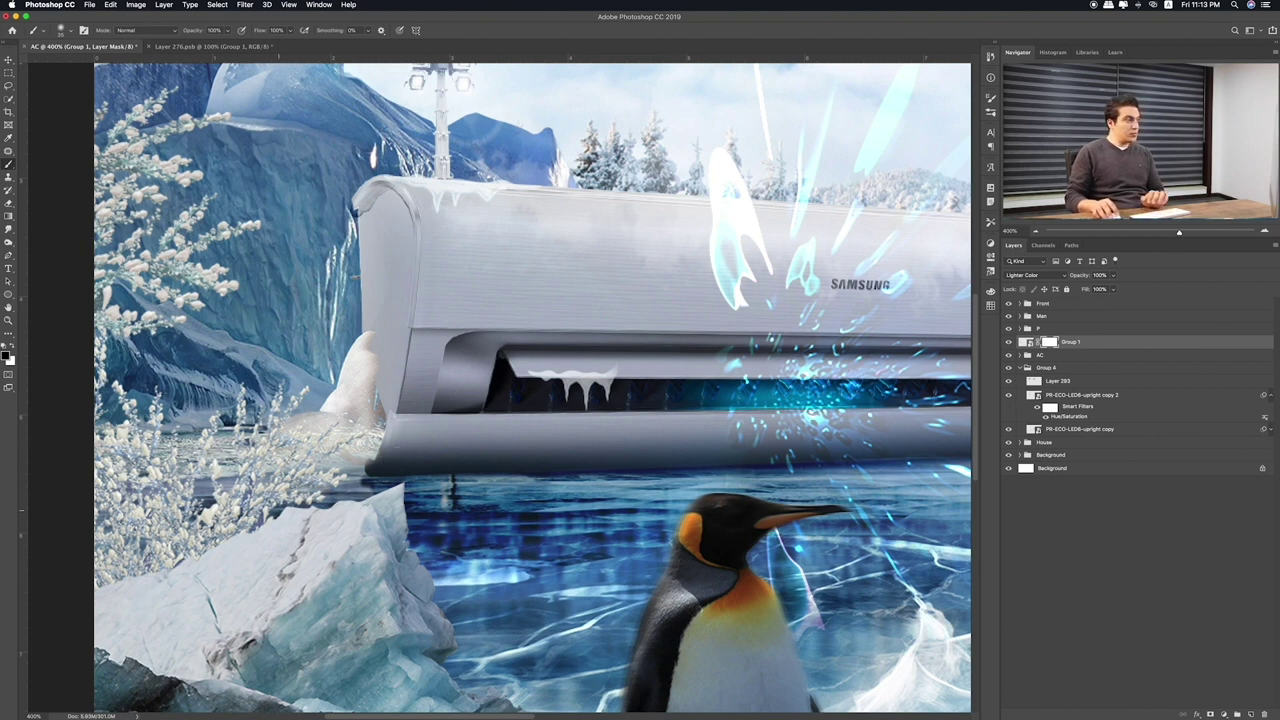
# Fit the composition in view, expand and collapse the AC group, and select Group 4
pyautogui.hotkey('ctrl', '0')
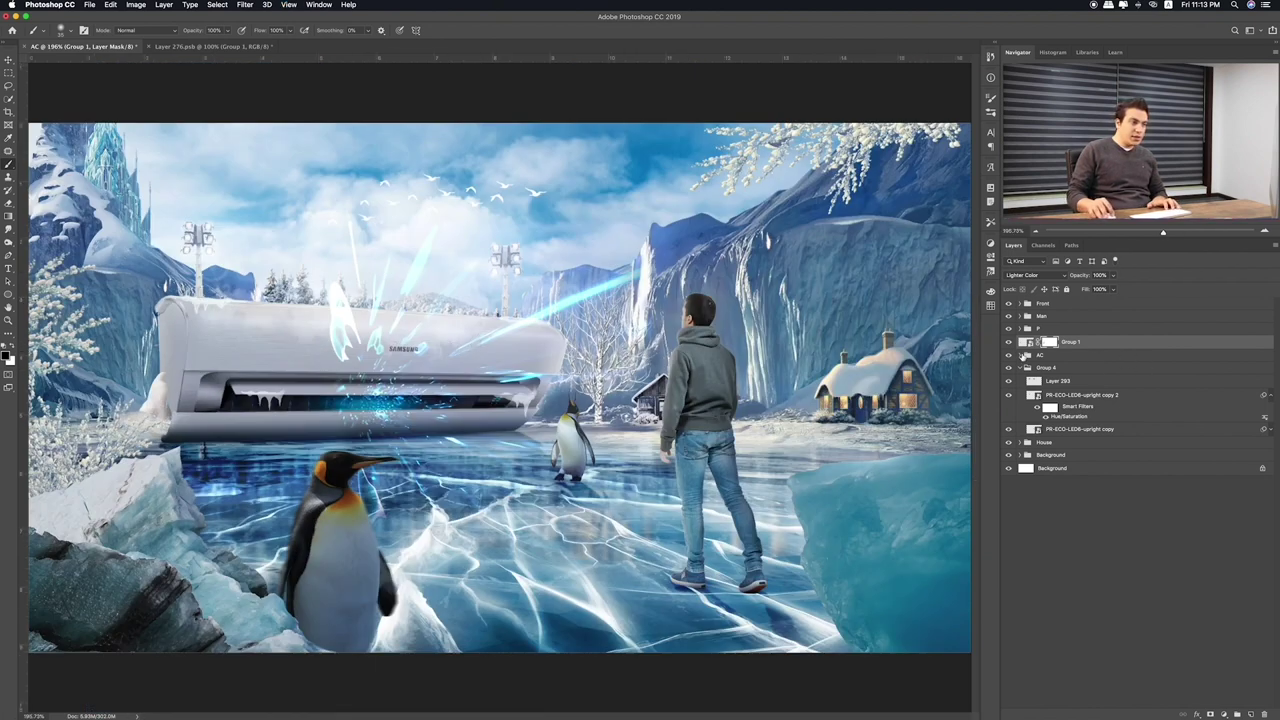
pyautogui.click(1020, 355)
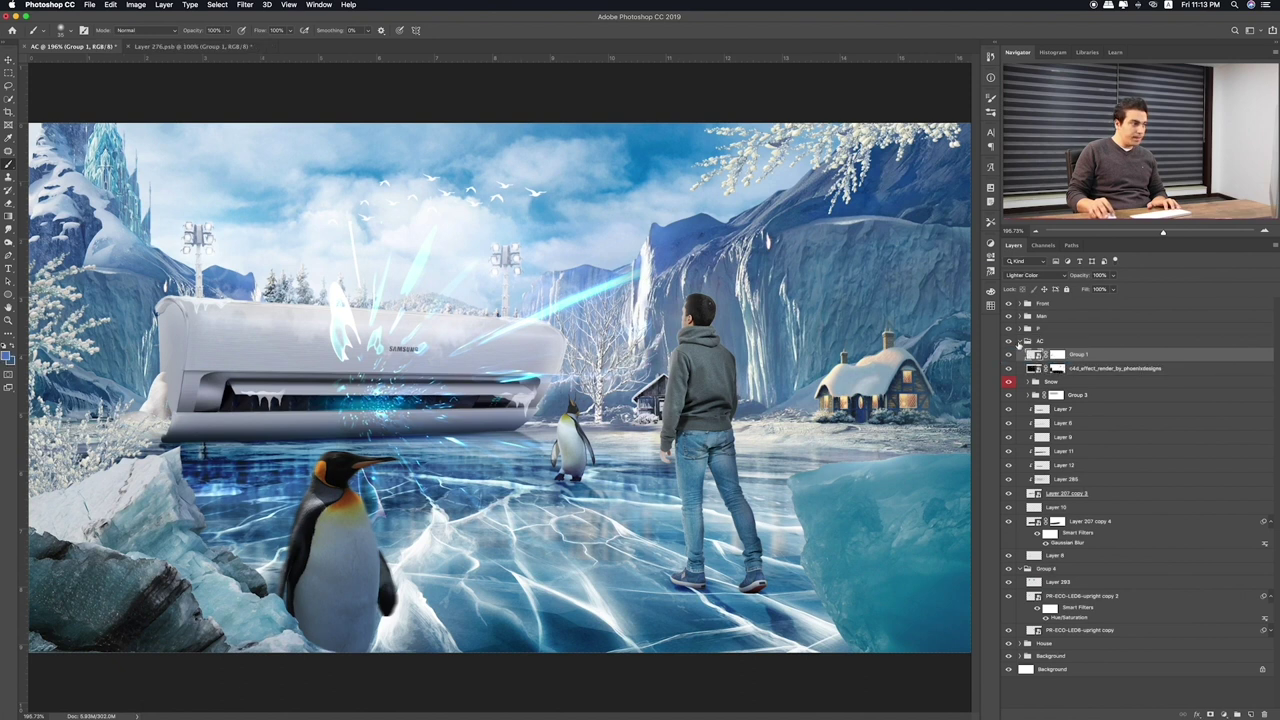
pyautogui.click(1019, 343)
pyautogui.click(1020, 342)
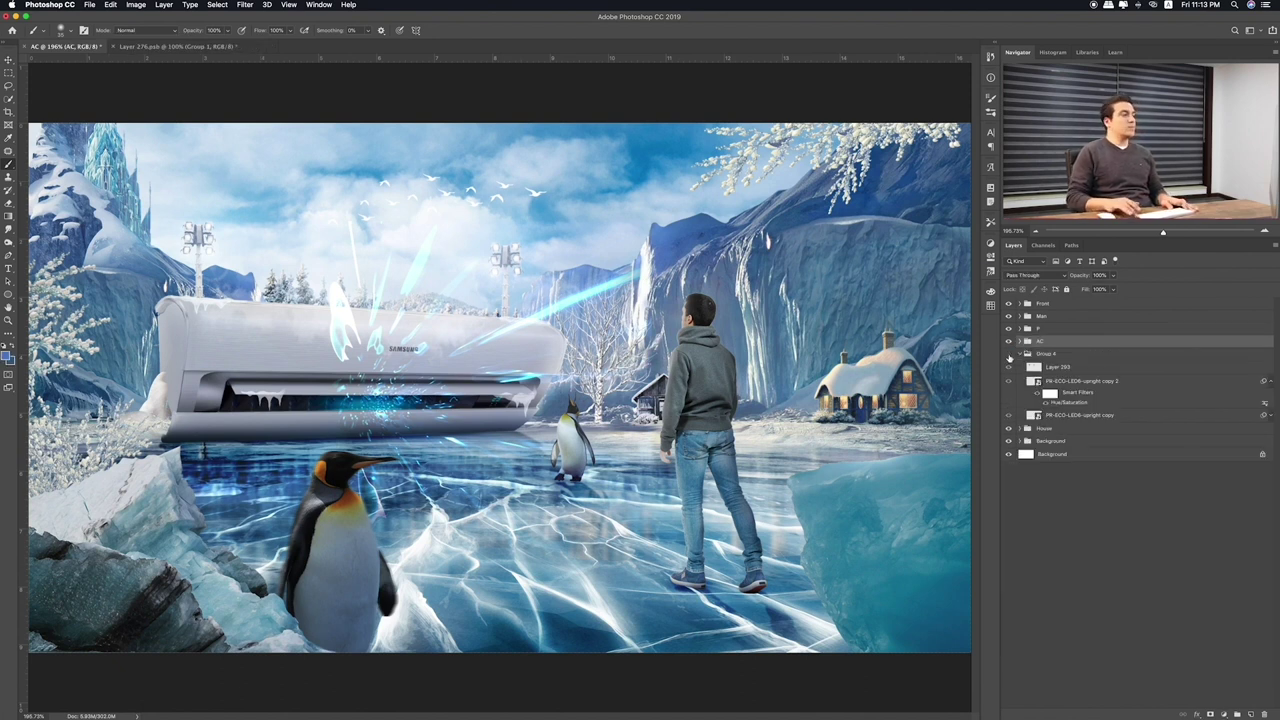
pyautogui.click(1038, 355)
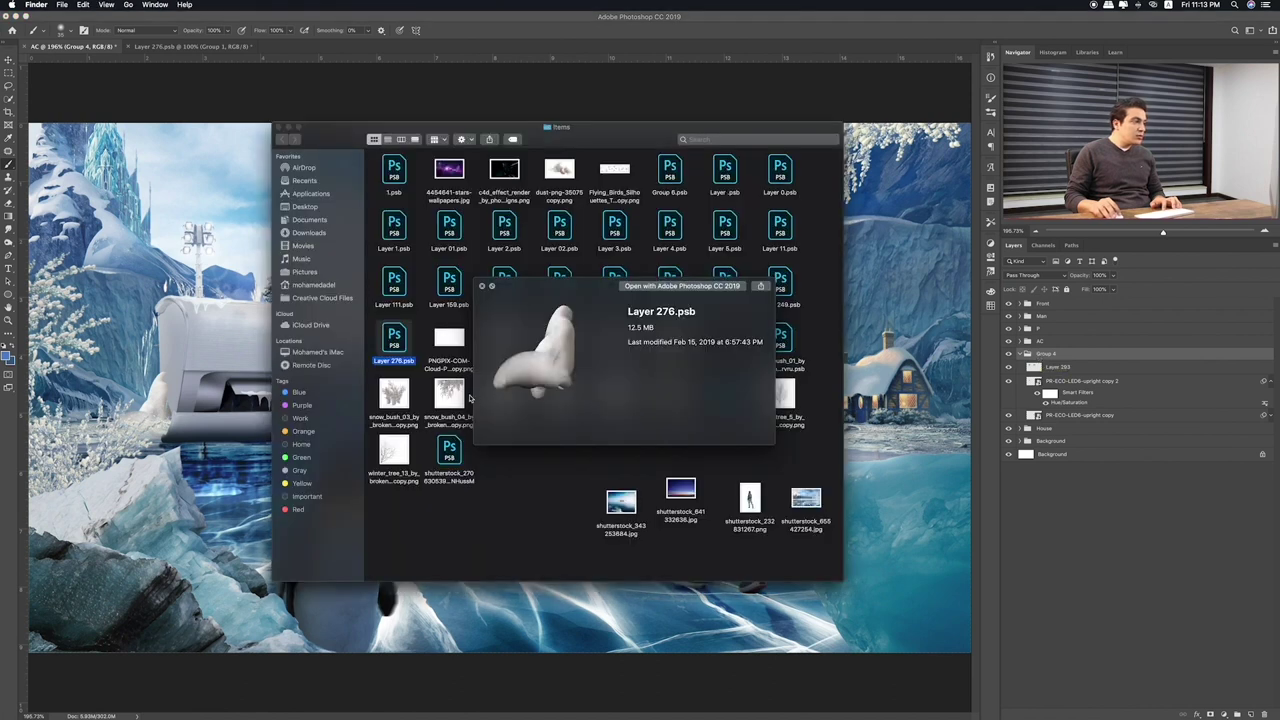
# Open the snow rocks file Layer 111.psb and drag it into the AC composite
pyautogui.press('space')
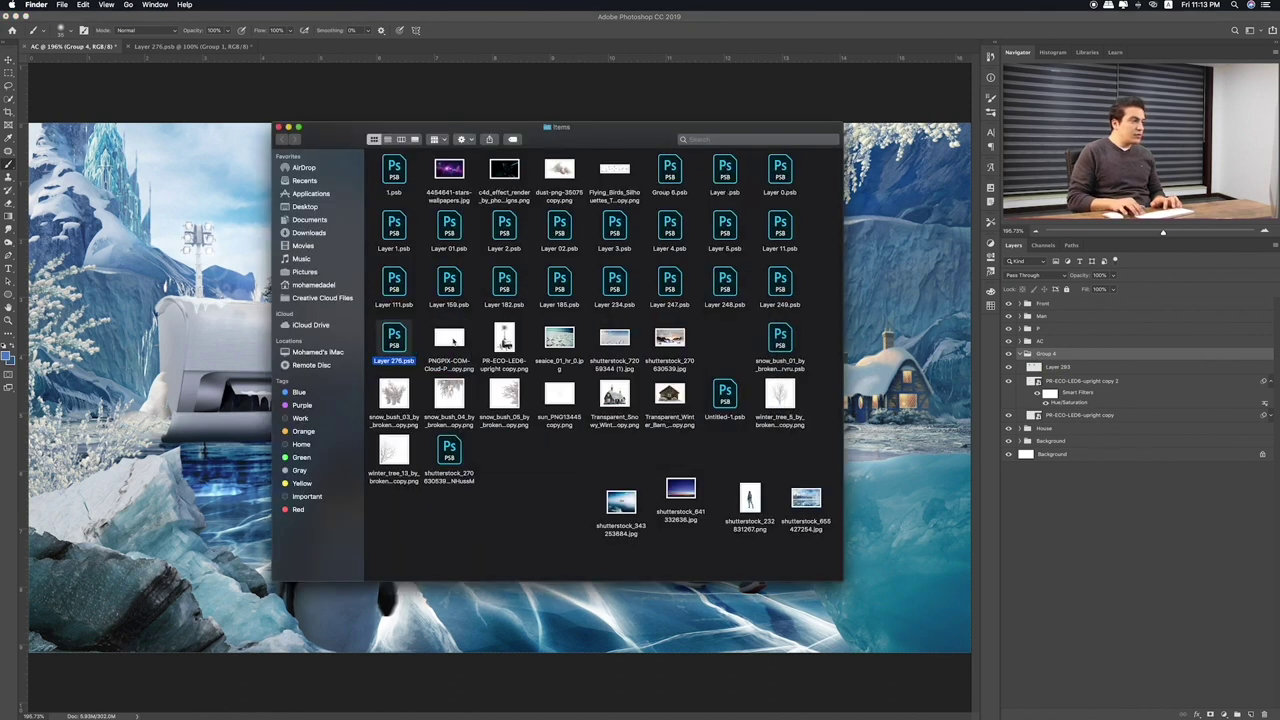
pyautogui.click(446, 287)
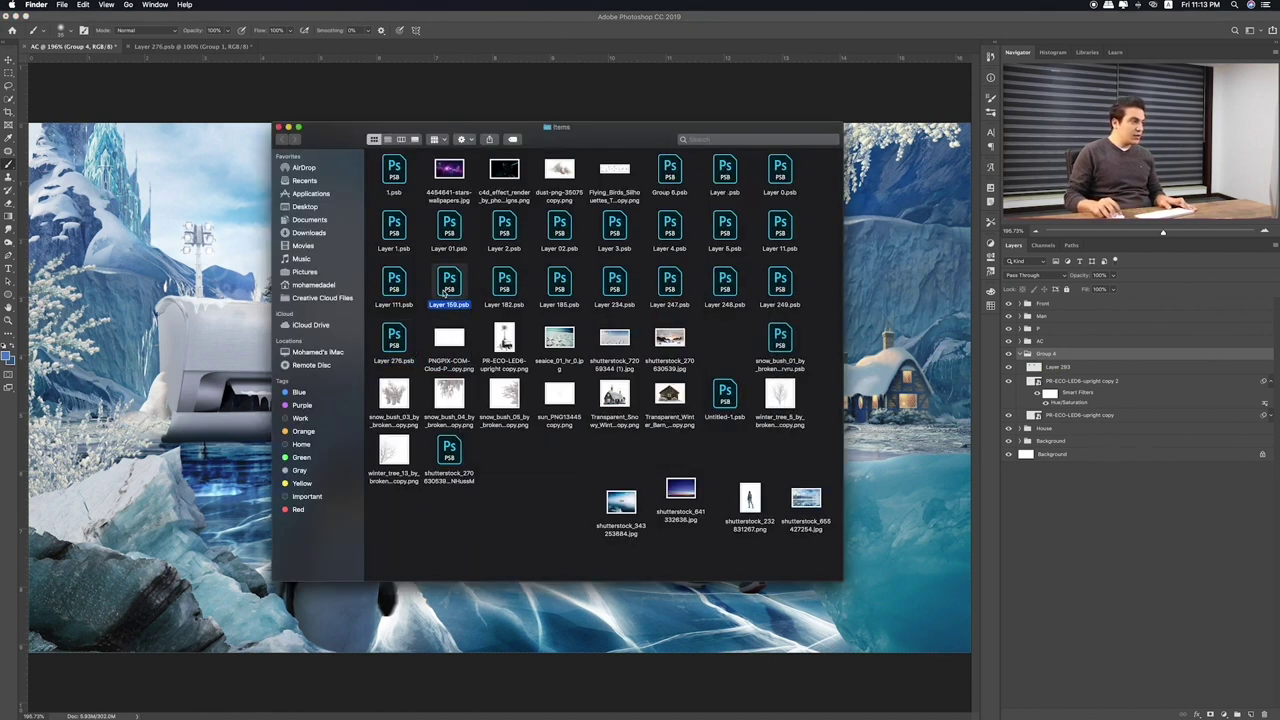
pyautogui.press('space')
pyautogui.press('Left')
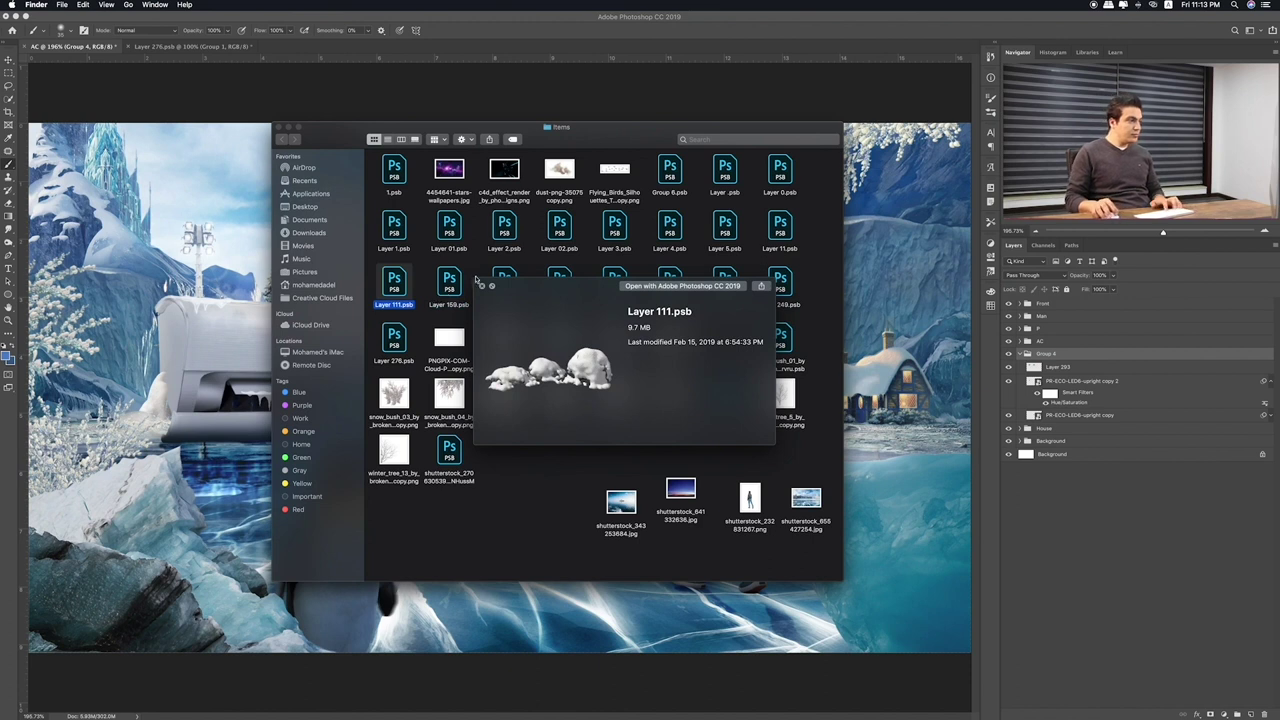
pyautogui.doubleClick(405, 279)
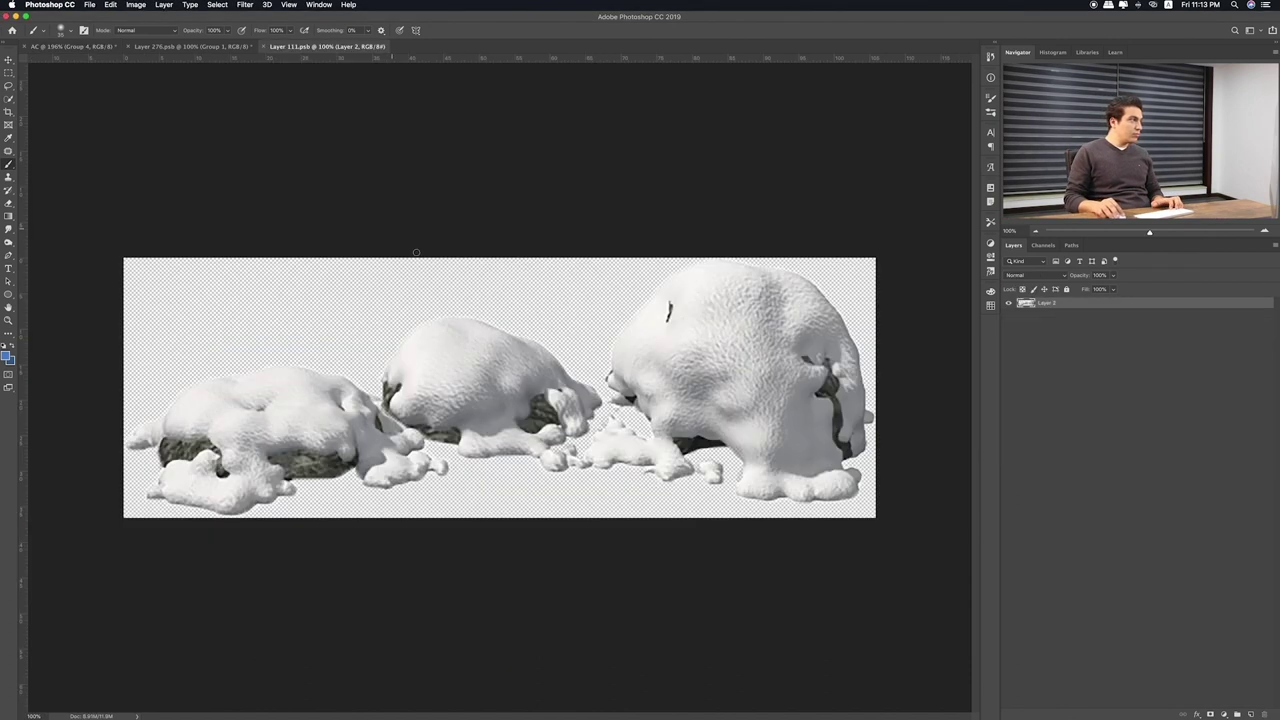
pyautogui.press('v')
pyautogui.moveTo(416, 252)
pyautogui.mouseDown()
pyautogui.moveTo(130, 47)
pyautogui.moveTo(1066, 364)
pyautogui.mouseUp()
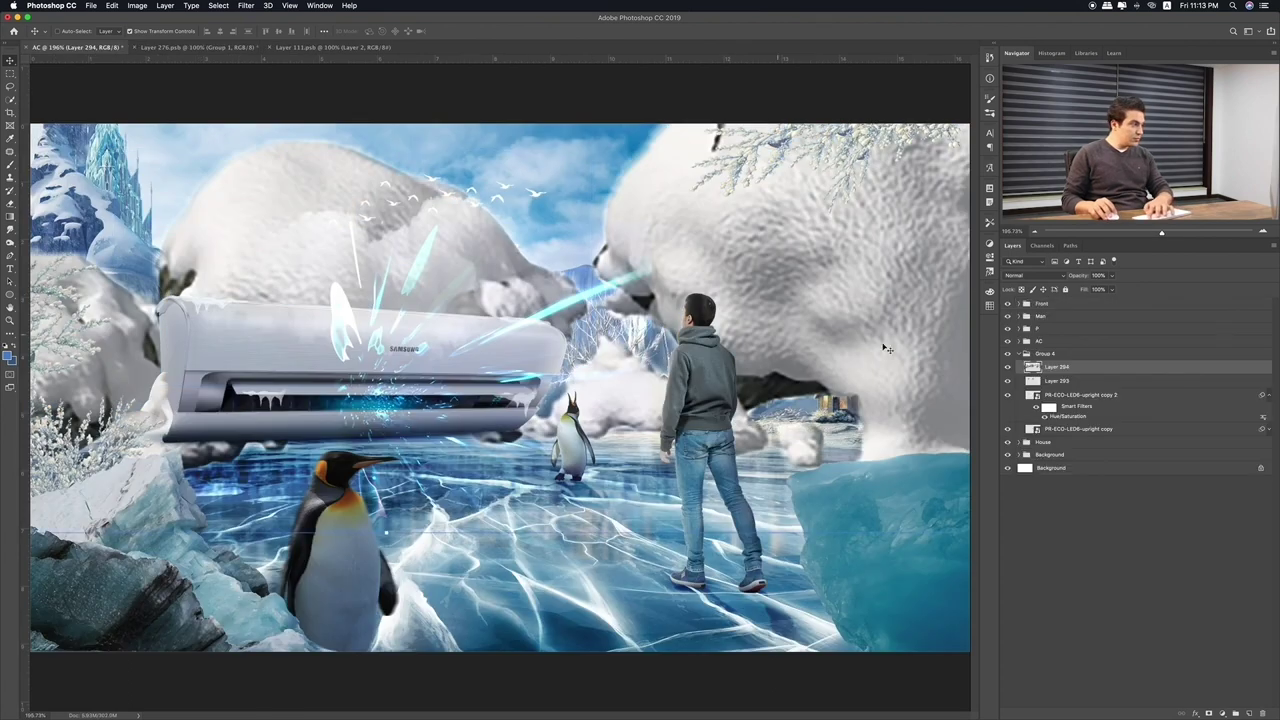
# Convert Layer 294 to a smart object and move it above the AC group
pyautogui.rightClick(1084, 369)
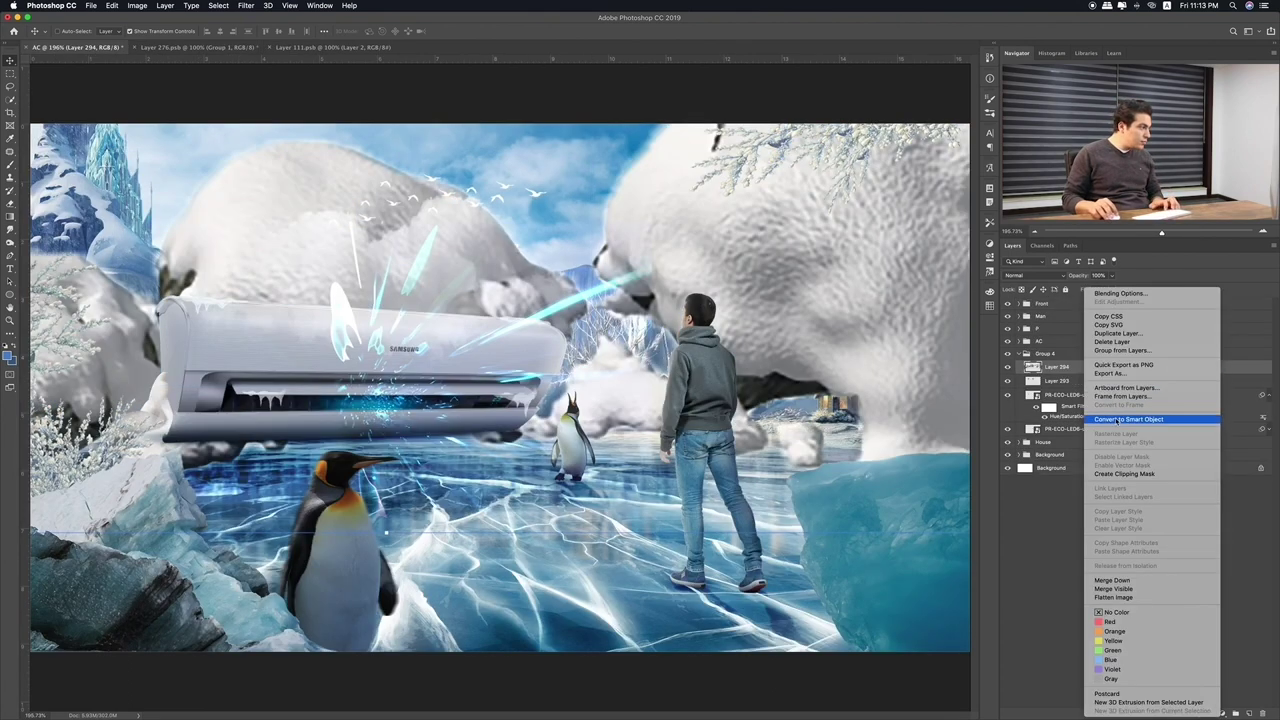
pyautogui.click(1062, 384)
pyautogui.moveTo(1047, 369); pyautogui.dragTo(1045, 340)
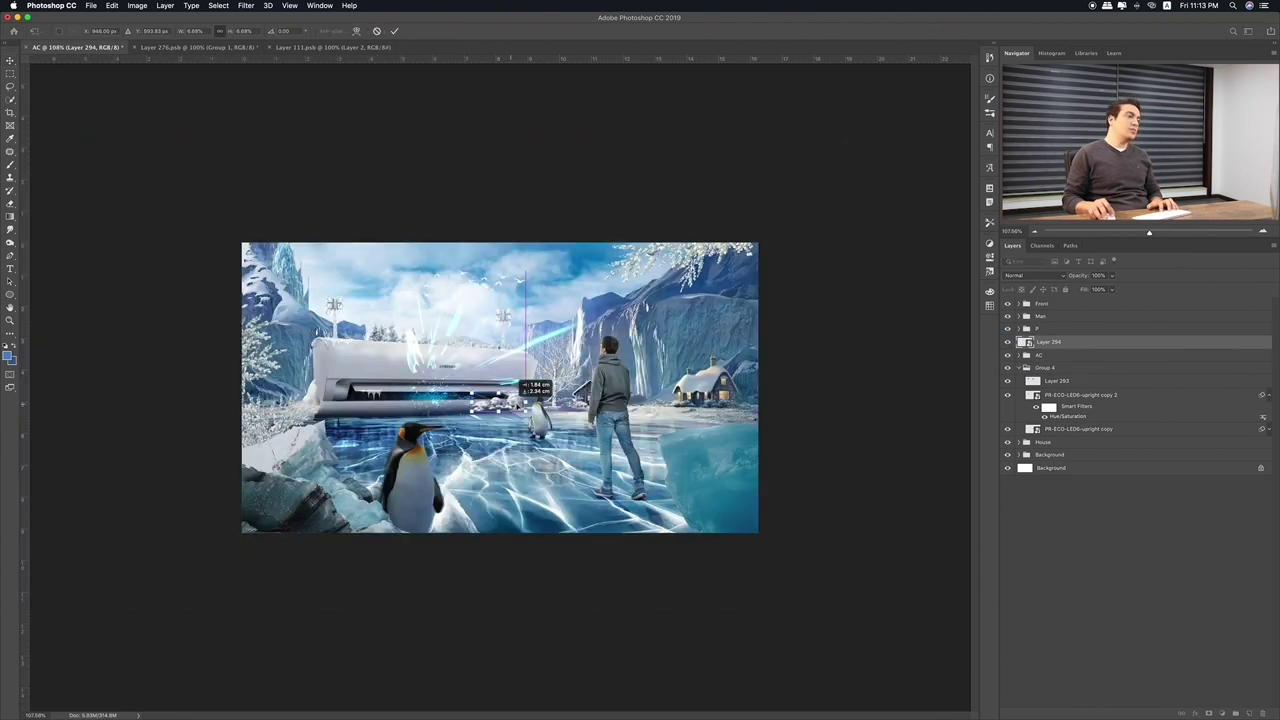
pyautogui.press('Return')
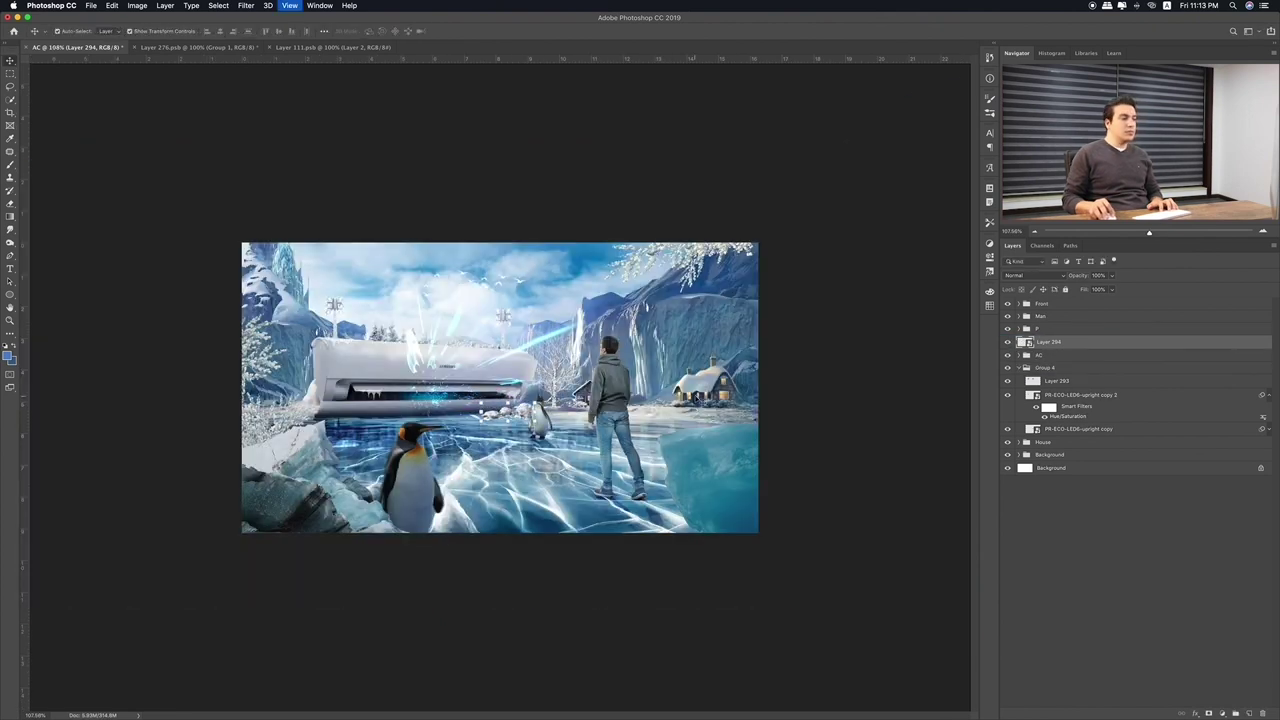
pyautogui.hotkey('ctrl', '+')
pyautogui.hotkey('ctrl', '+')
pyautogui.hotkey('ctrl', '+')
pyautogui.moveTo(519, 446); pyautogui.dragTo(672, 428)
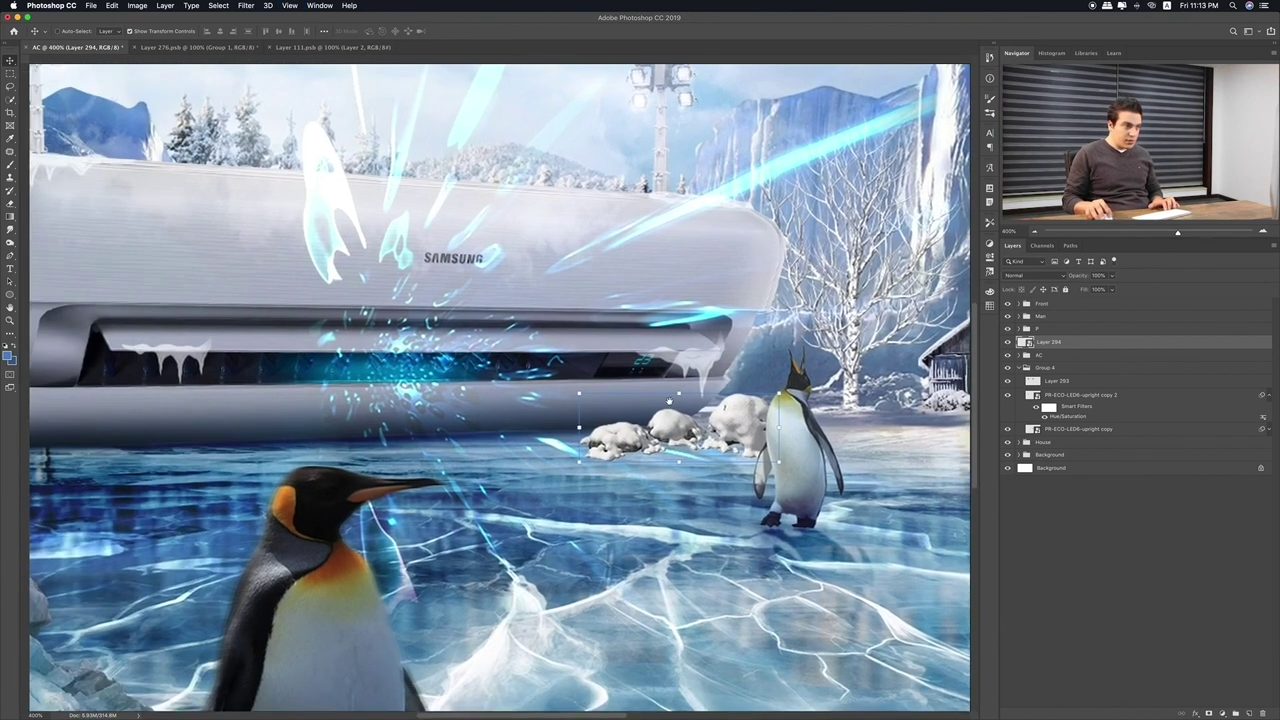
# Warp the snow piece into shape
pyautogui.hotkey('ctrl', 't')
pyautogui.rightClick(666, 418)
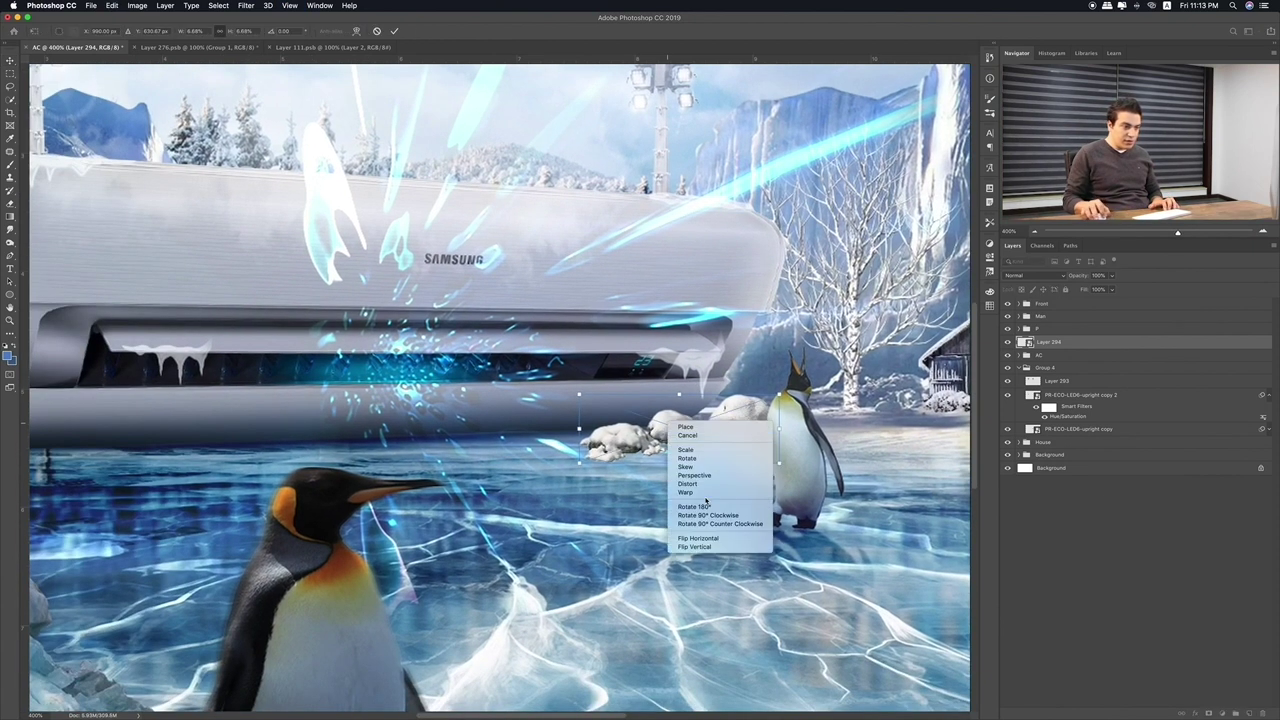
pyautogui.click(707, 538)
pyautogui.moveTo(640, 430); pyautogui.dragTo(795, 410)
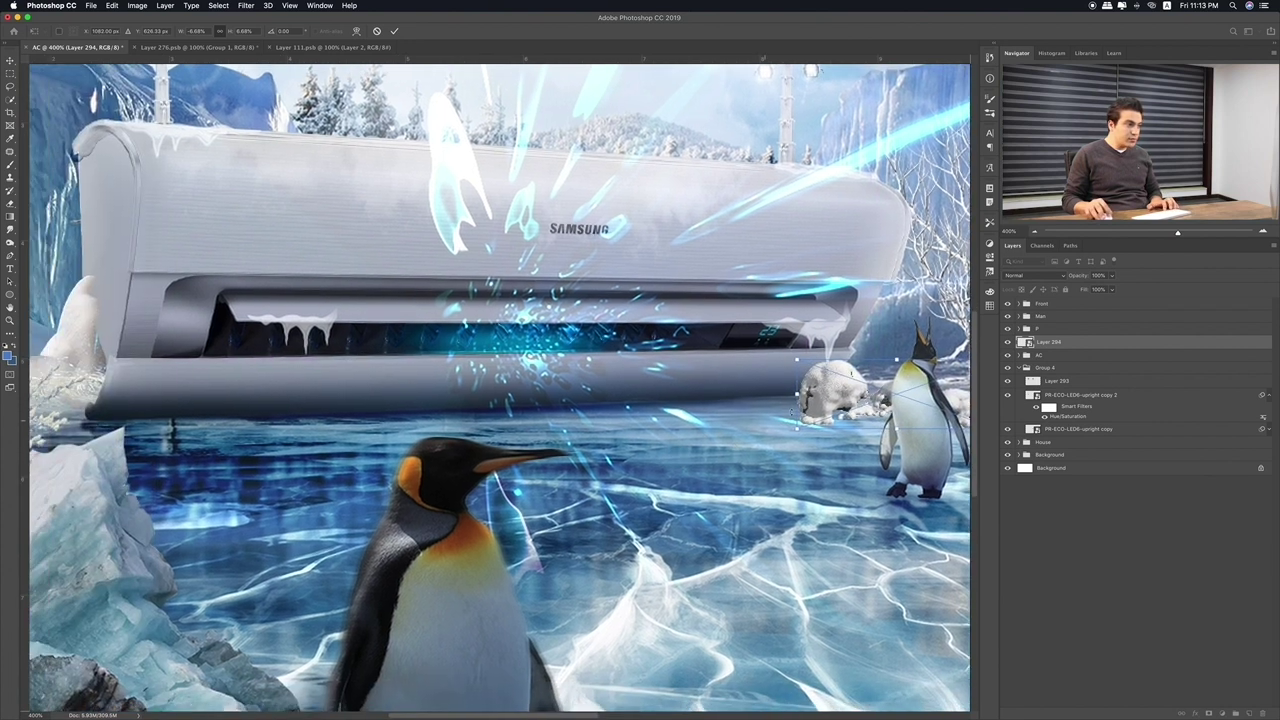
pyautogui.press('Return')
# Move Layer 294 below the AC group and slide it along the AC base
pyautogui.moveTo(1114, 342); pyautogui.dragTo(1114, 365)
pyautogui.moveTo(665, 422); pyautogui.dragTo(682, 398)
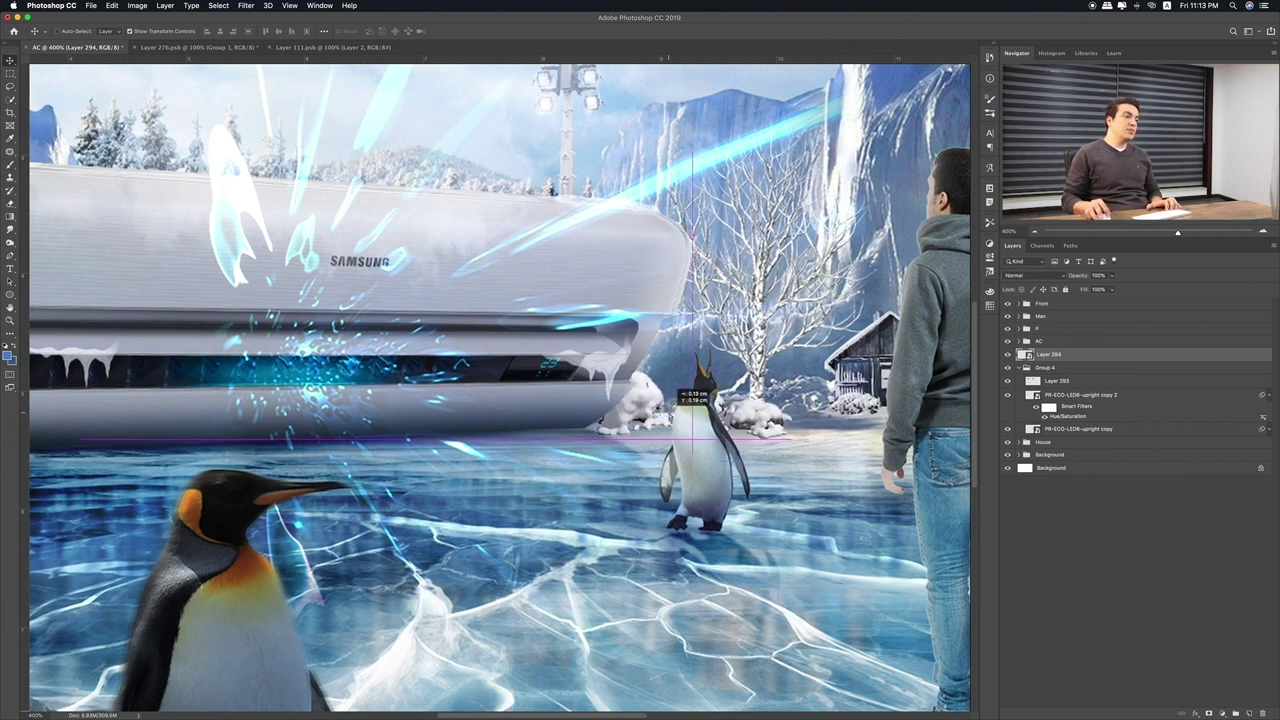
pyautogui.moveTo(682, 398); pyautogui.dragTo(680, 408)
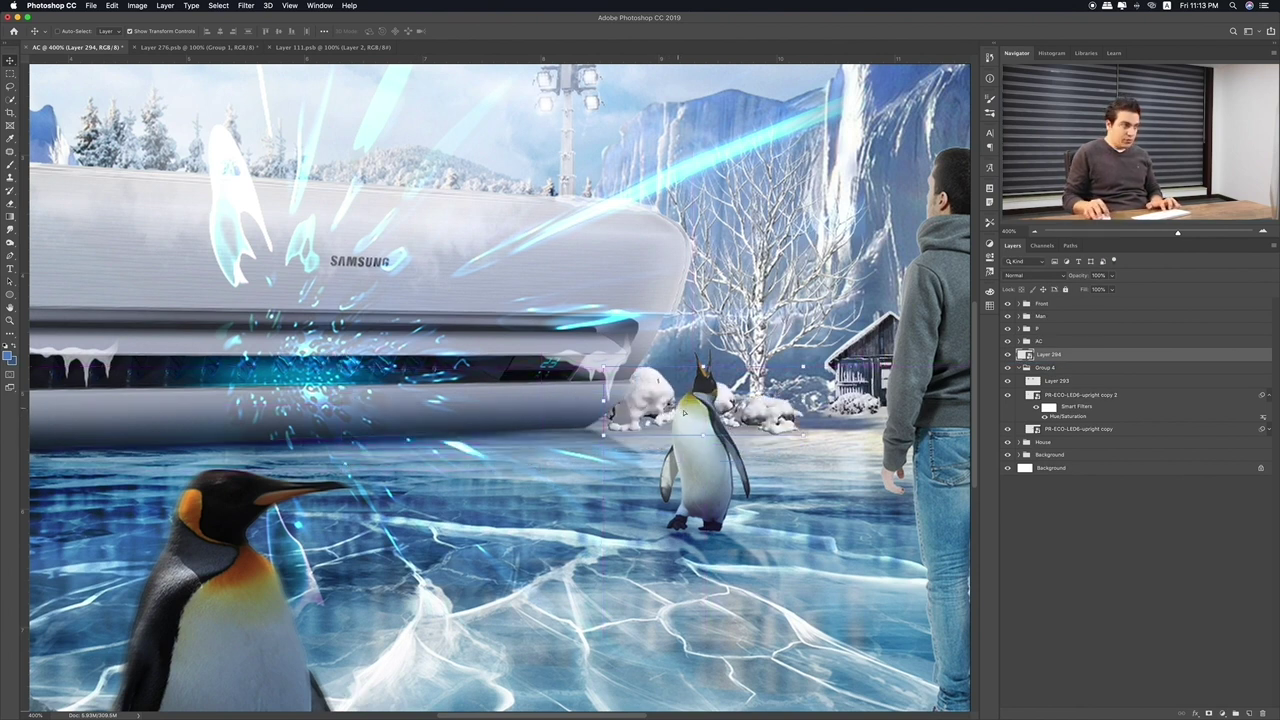
pyautogui.moveTo(680, 408)
pyautogui.mouseDown()
pyautogui.moveTo(602, 421)
pyautogui.moveTo(618, 404)
pyautogui.mouseUp()
# Place the snow beside the distant penguin, add a duplicate further left, and group the snow layers
pyautogui.hscroll(5, 387, 445)
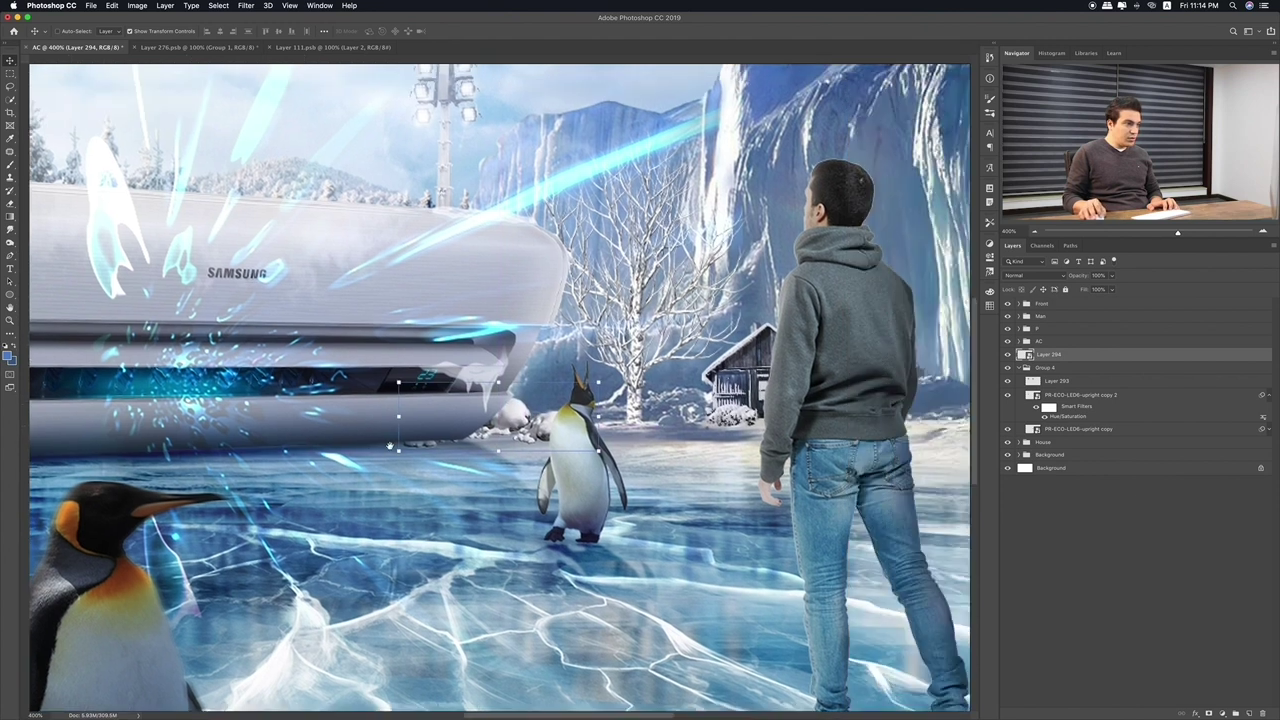
pyautogui.hotkey('ctrl', '0')
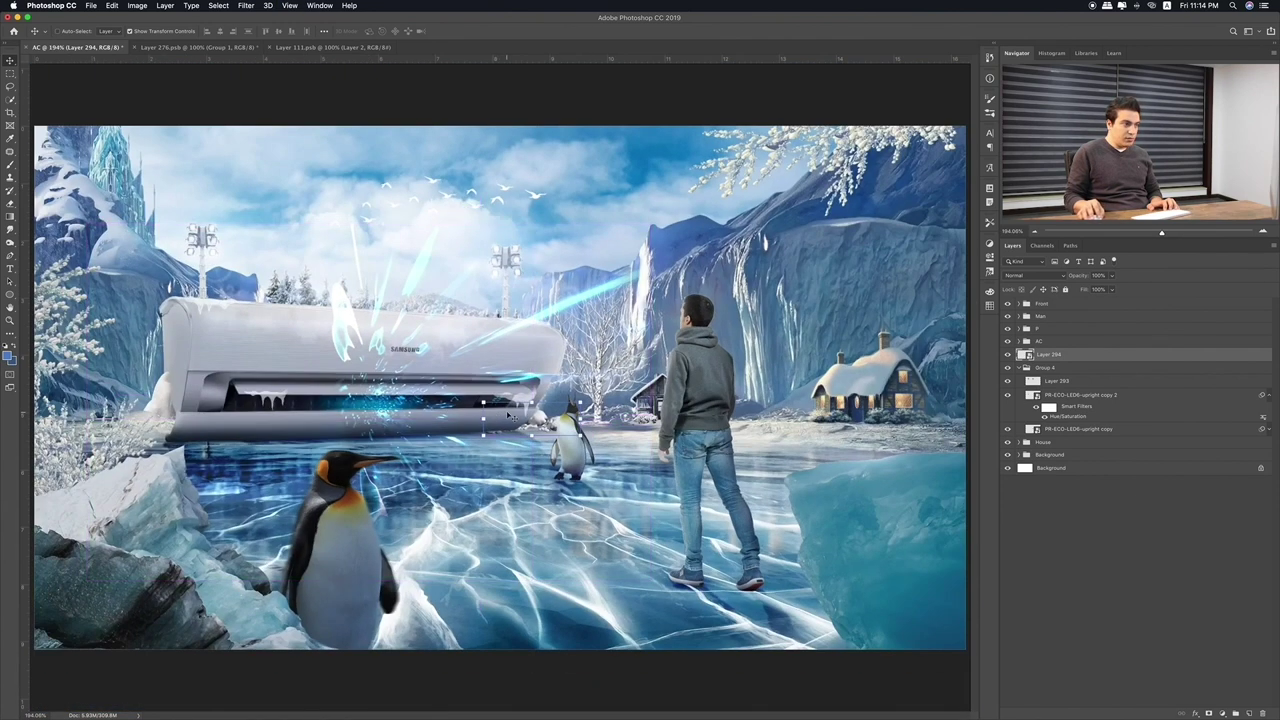
pyautogui.moveTo(524, 418)
pyautogui.mouseDown()
pyautogui.moveTo(130, 406)
pyautogui.moveTo(124, 424)
pyautogui.mouseUp()
pyautogui.scroll(5, 186, 434)
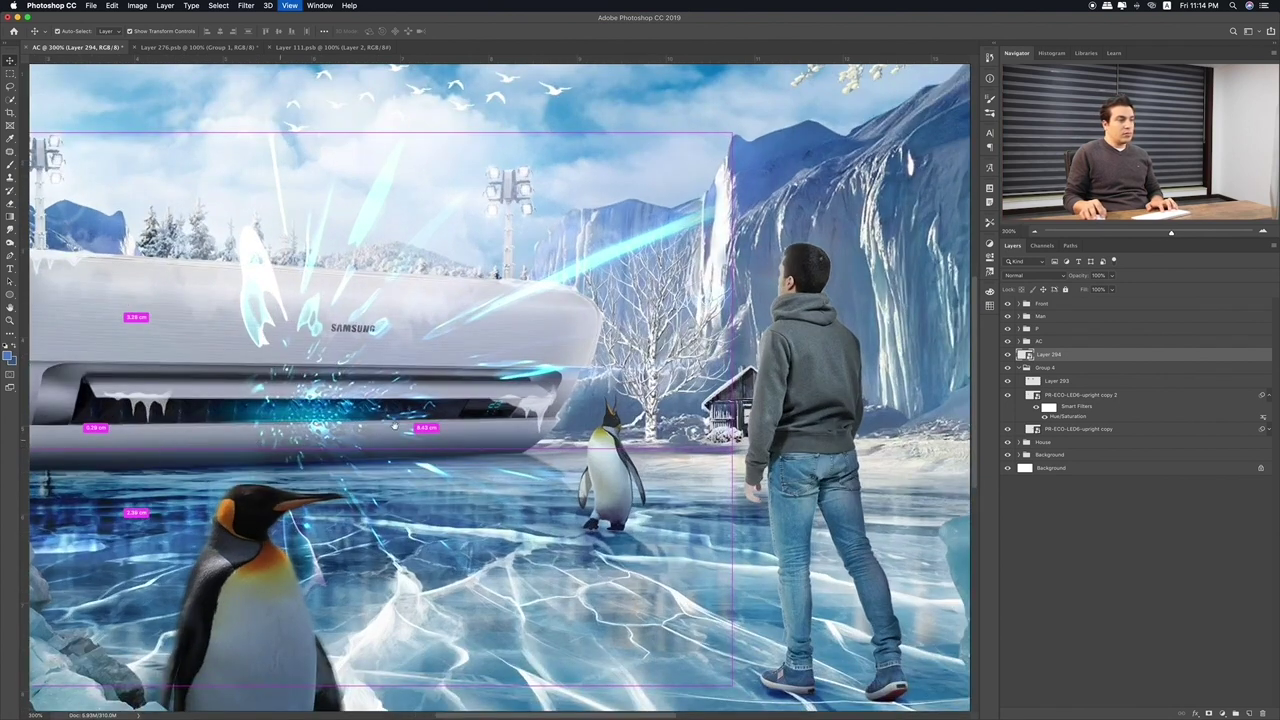
pyautogui.moveTo(186, 430); pyautogui.dragTo(900, 400)
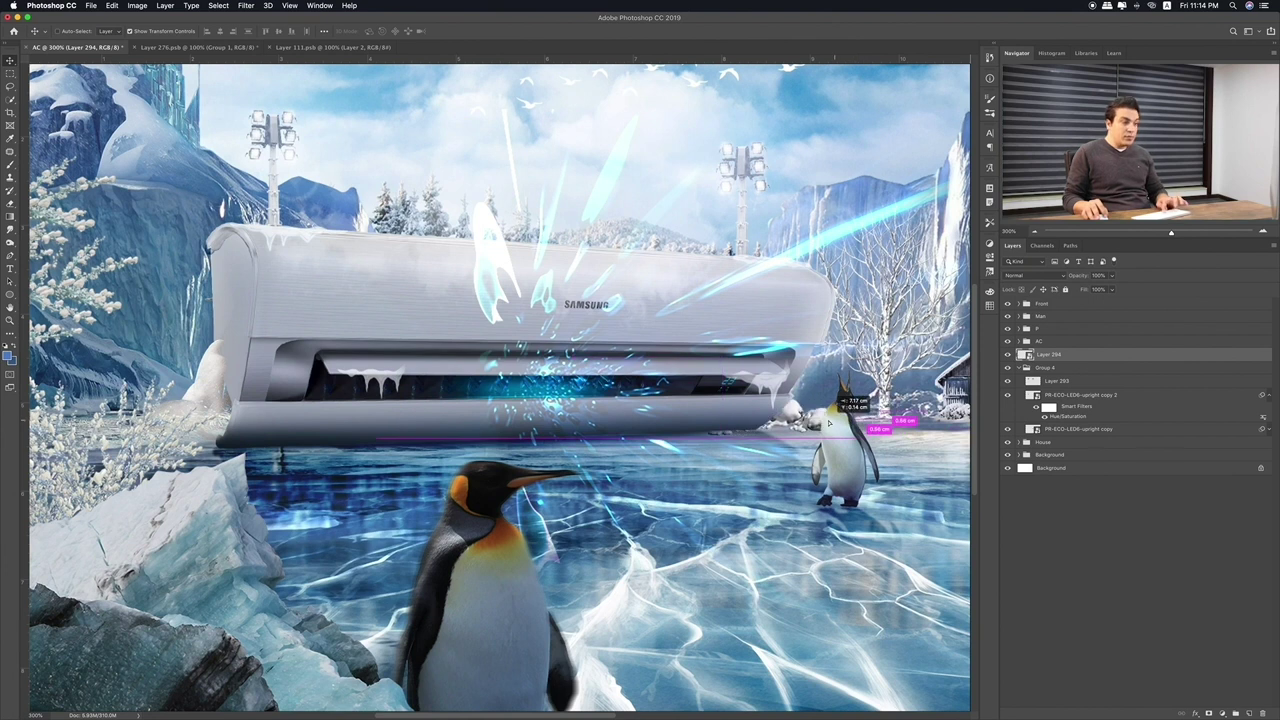
pyautogui.moveTo(910, 408); pyautogui.dragTo(800, 412)
pyautogui.hotkey('ctrl', 'g')
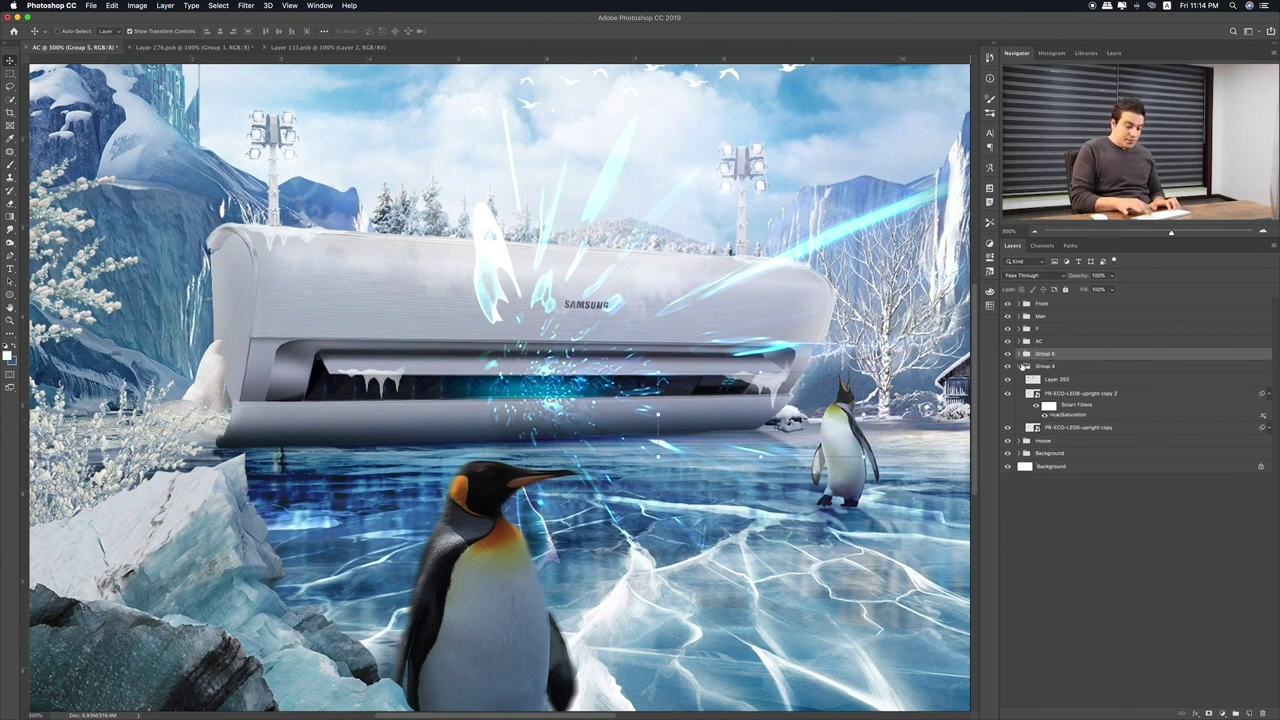
# Rename the group to Lights and fit the whole image in view
pyautogui.doubleClick(1046, 366)
pyautogui.write('Ice')
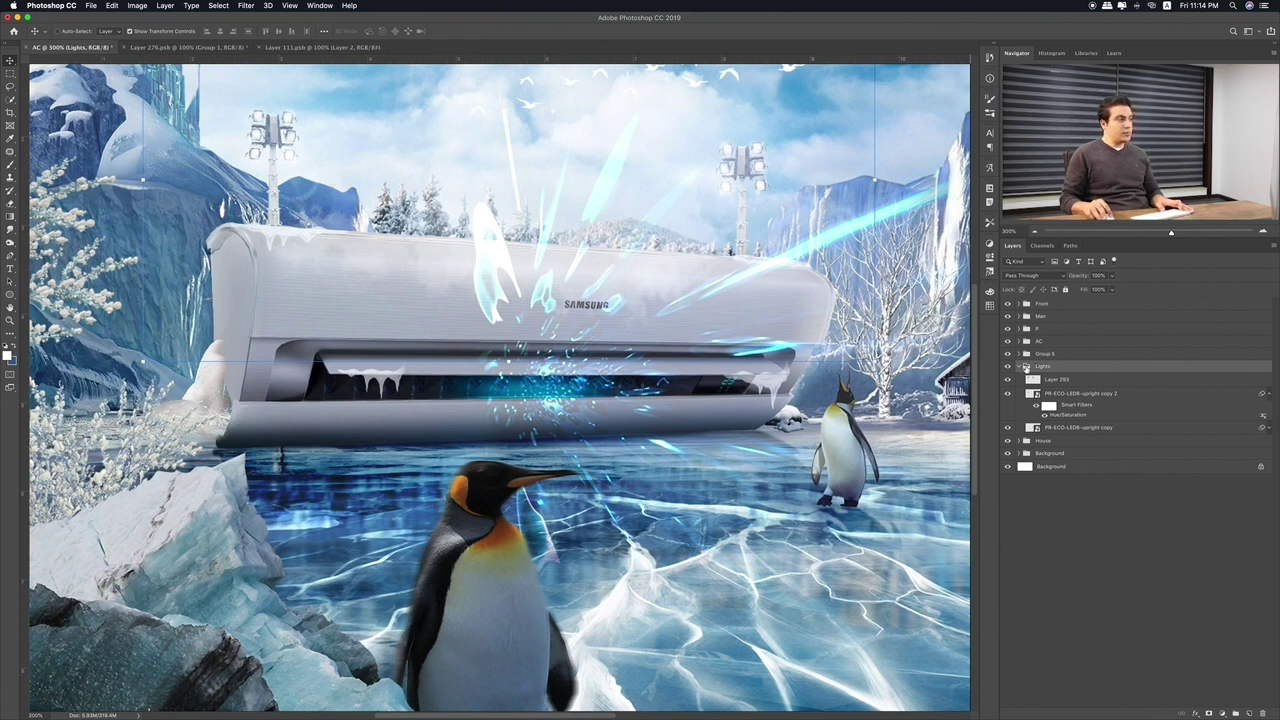
pyautogui.click(1019, 366)
pyautogui.hotkey('ctrl', '-')
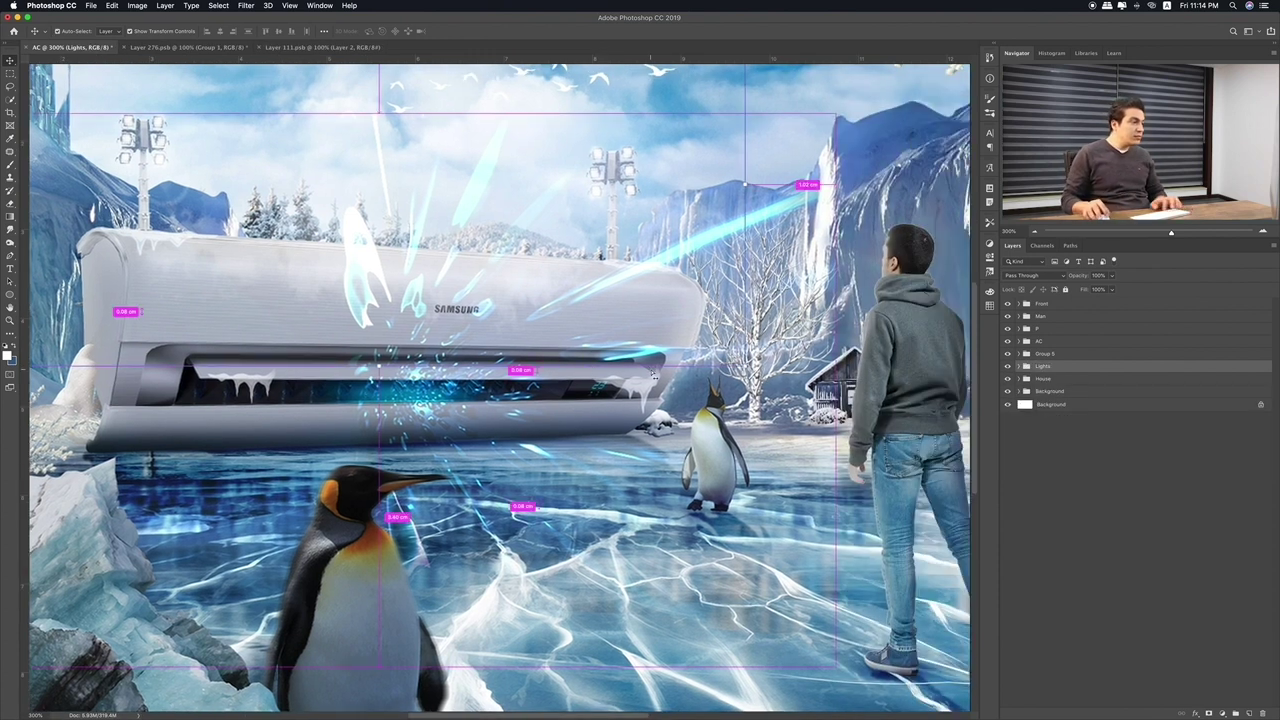
pyautogui.hotkey('ctrl', '0')
# Browse the source images folder and open the Layer 234 snow bush file
pyautogui.press('super+Tab')
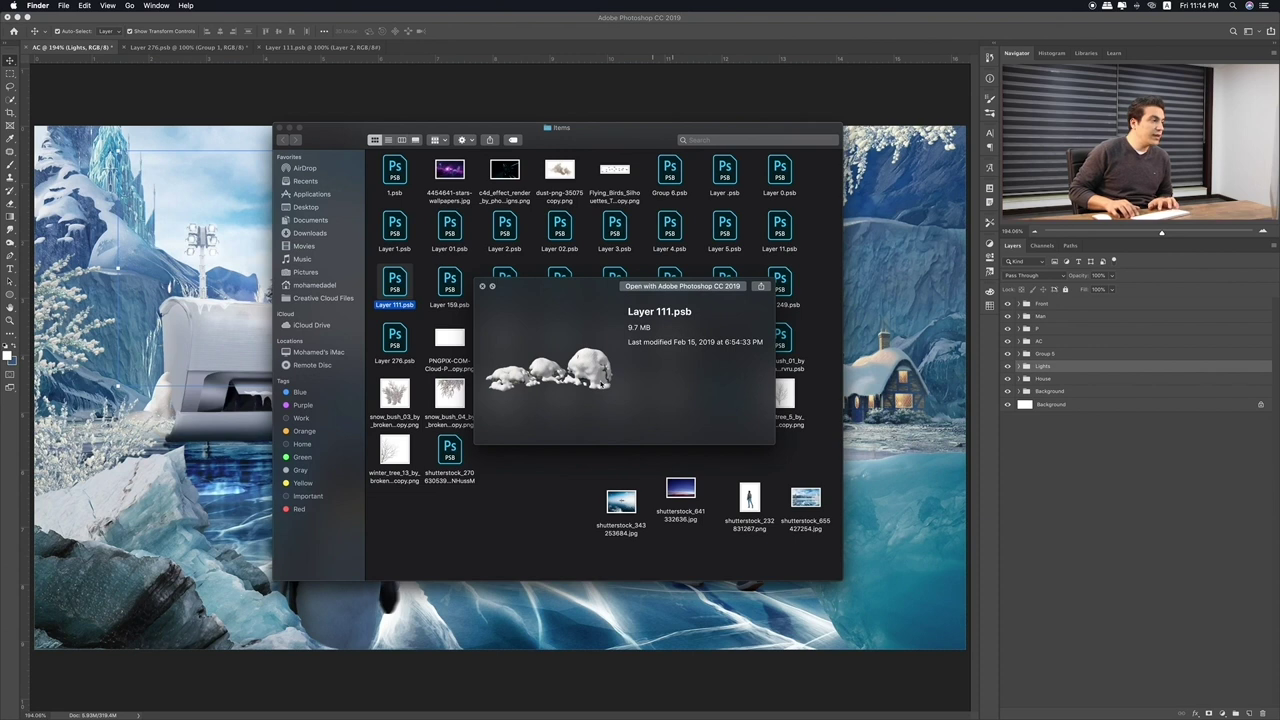
pyautogui.press('space')
pyautogui.press('space')
pyautogui.press('space')
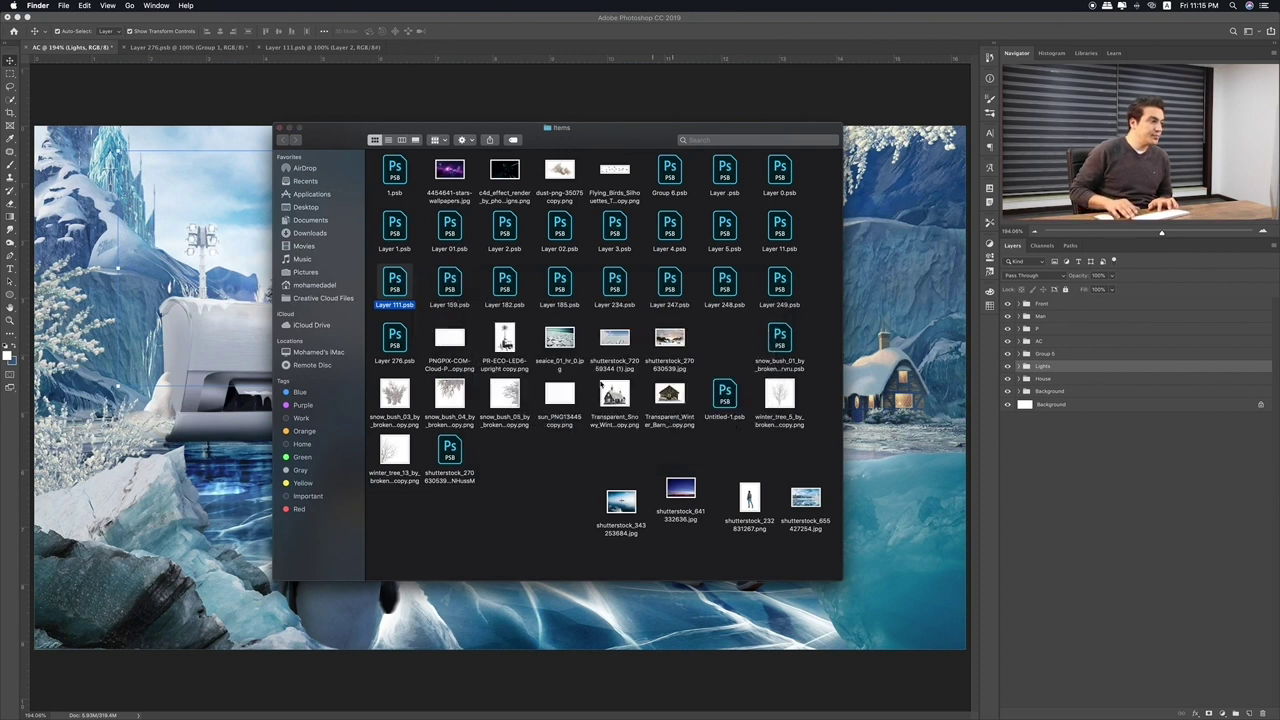
pyautogui.press('Right')
pyautogui.press('space')
pyautogui.press('Right')
pyautogui.press('Right')
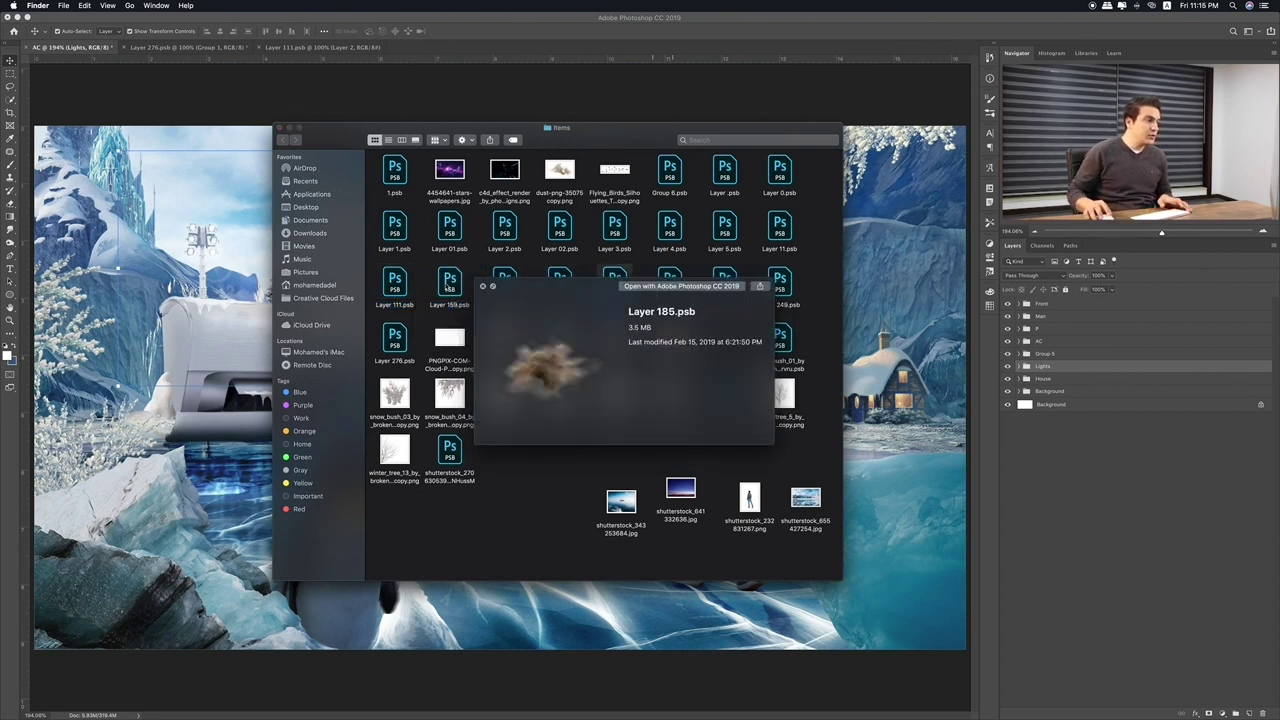
pyautogui.press('Right')
pyautogui.press('space')
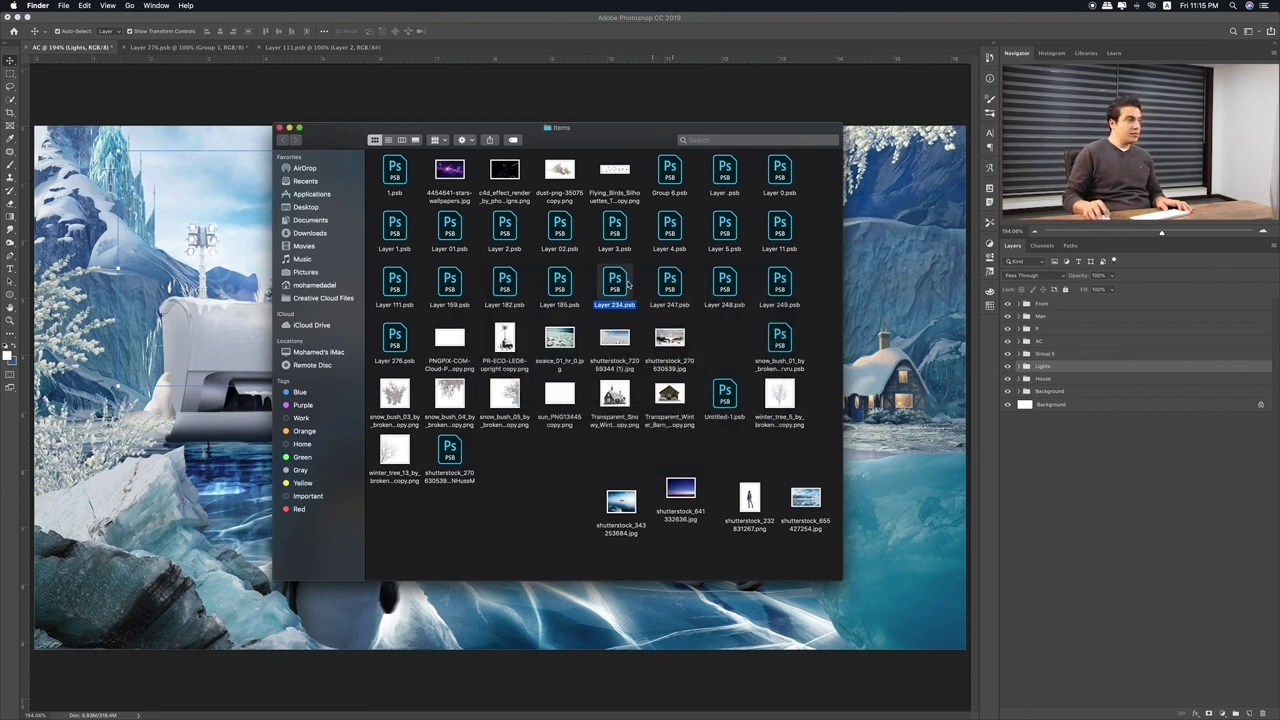
pyautogui.doubleClick(617, 285)
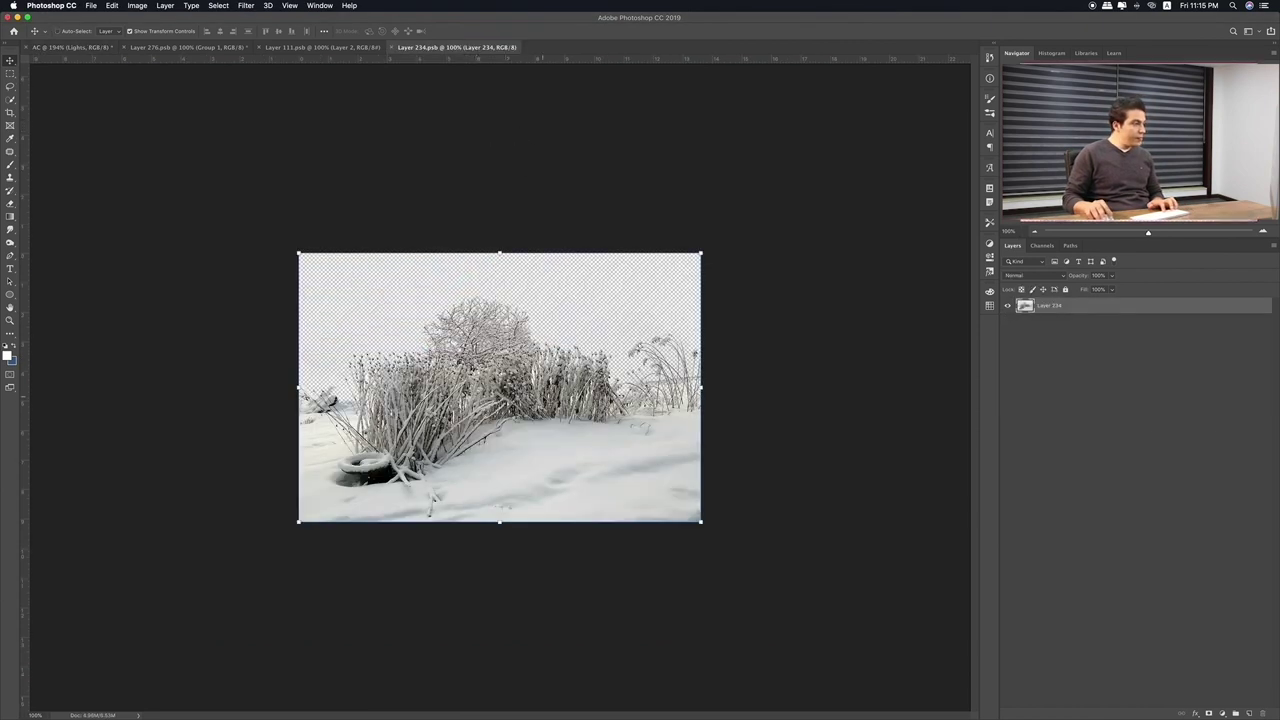
# Copy the snow bush into the AC composite and move its layer above the AC folder
pyautogui.press('super+c')
pyautogui.hotkey('ctrl', 'Tab')
pyautogui.press('super+v')
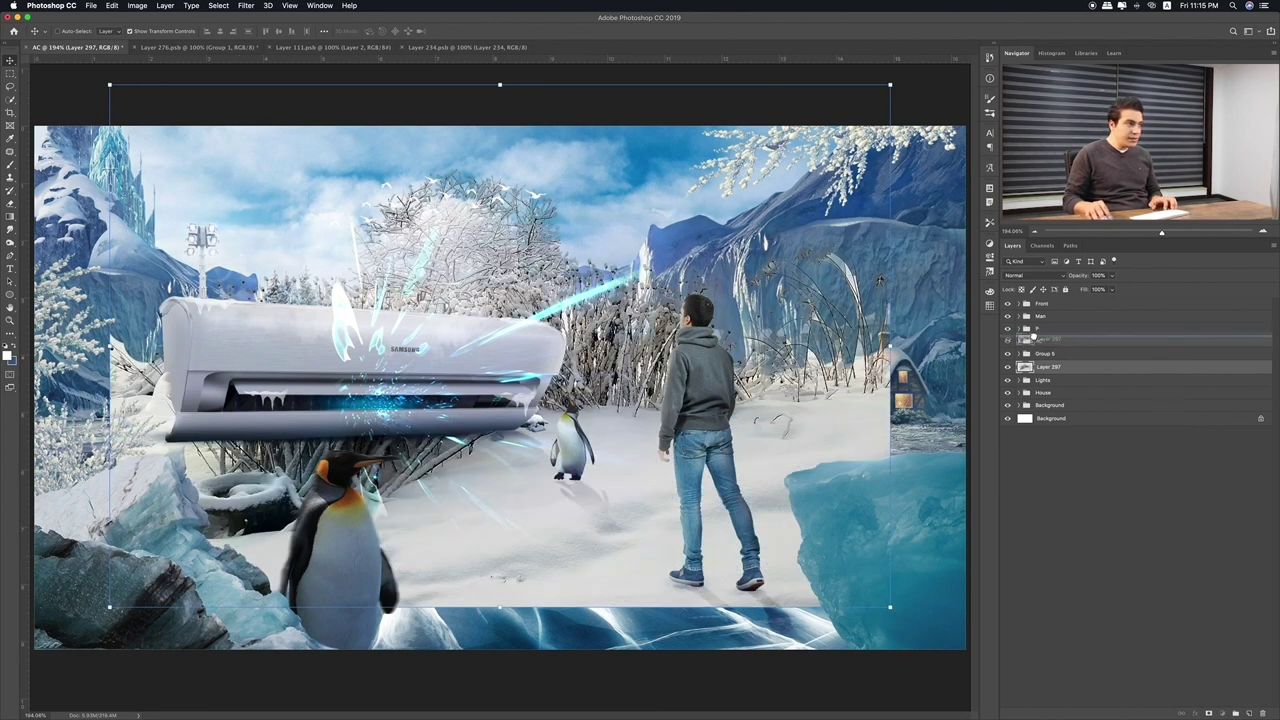
pyautogui.moveTo(1046, 367); pyautogui.dragTo(1080, 336)
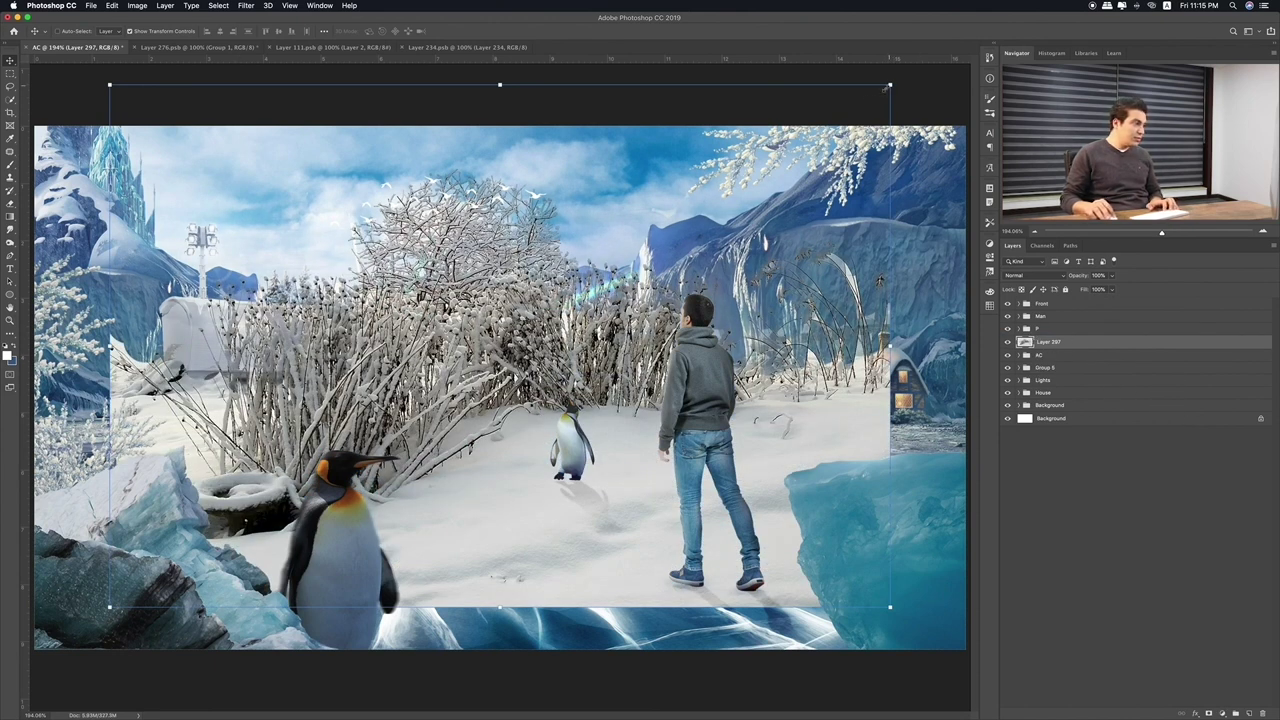
# Scale the bush down to about 20% and position it behind the front penguin
pyautogui.moveTo(889, 86); pyautogui.dragTo(370, 432)
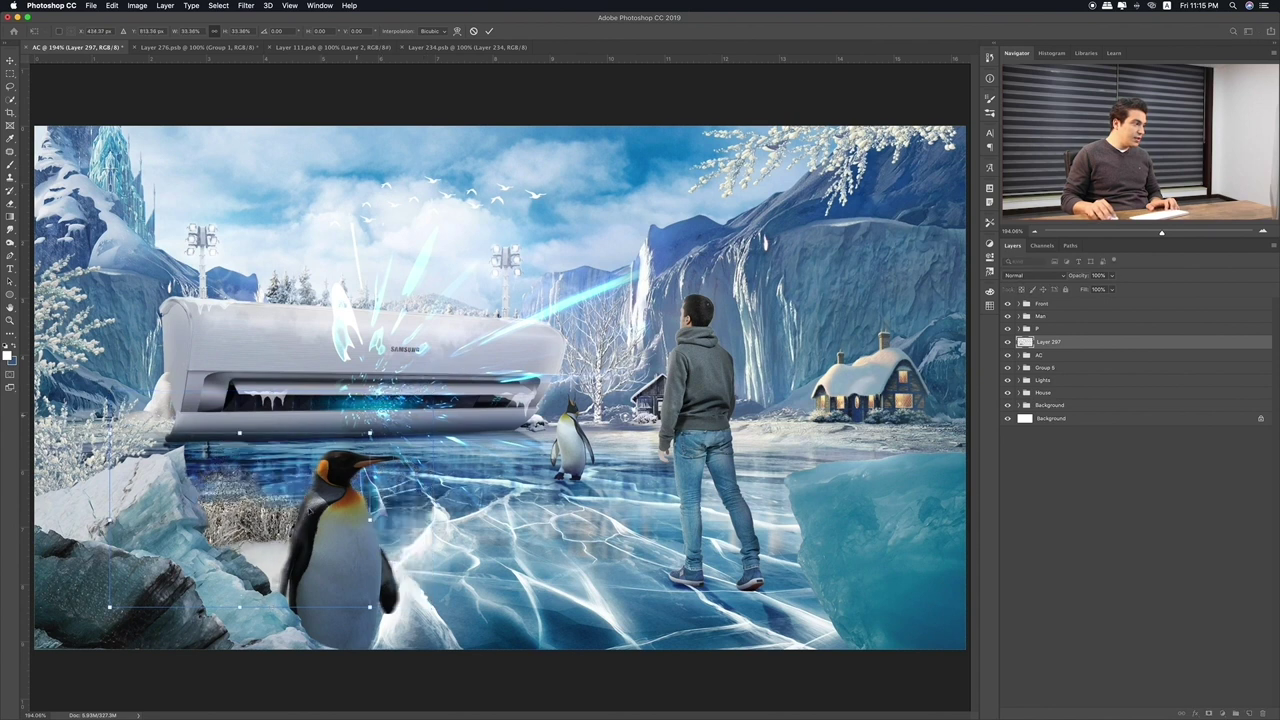
pyautogui.moveTo(309, 510); pyautogui.dragTo(302, 430)
pyautogui.moveTo(365, 347); pyautogui.dragTo(255, 422)
pyautogui.moveTo(238, 434); pyautogui.dragTo(281, 425)
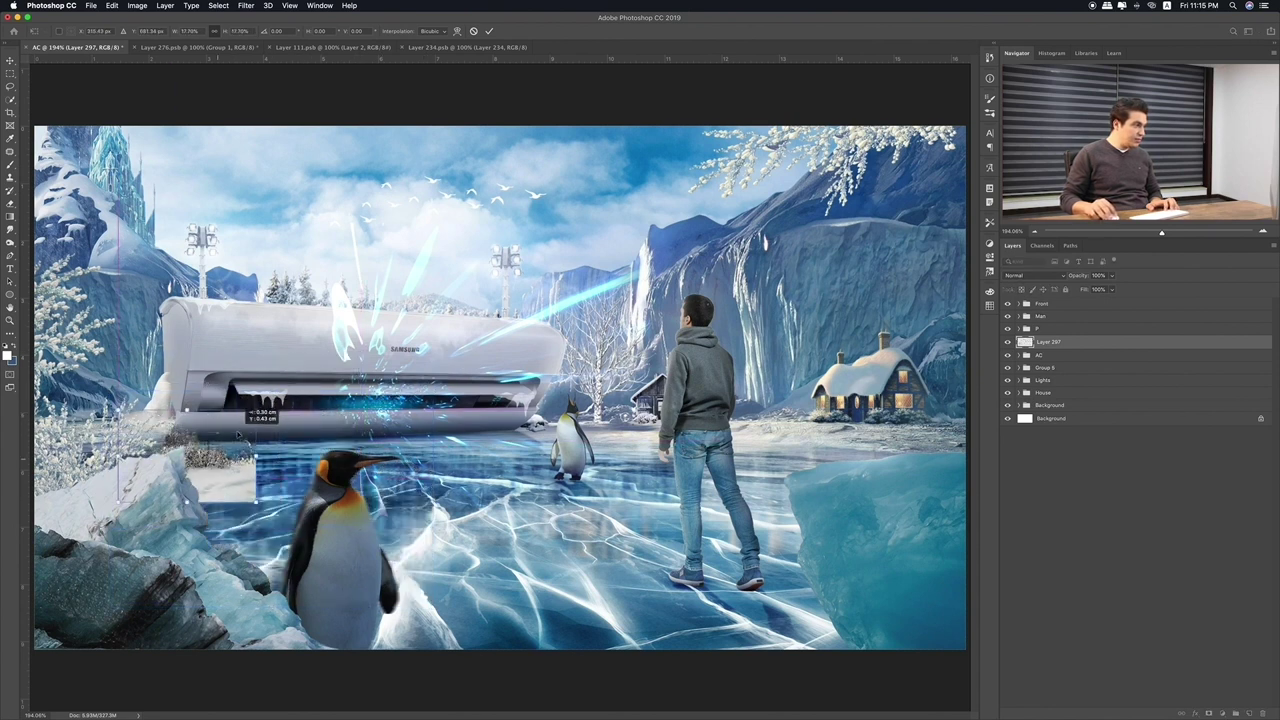
pyautogui.press('Return')
# Set the bush to Luminosity blending and settle it beside the left rocks
pyautogui.hotkey('shift', '+')
pyautogui.hotkey('shift', '+')
pyautogui.hotkey('shift', '+')
pyautogui.hotkey('shift', '+')
pyautogui.hotkey('shift', '+')
pyautogui.hotkey('shift', '+')
pyautogui.hotkey('shift', '+')
pyautogui.hotkey('shift', '+')
pyautogui.hotkey('shift', '+')
pyautogui.hotkey('shift', '+')
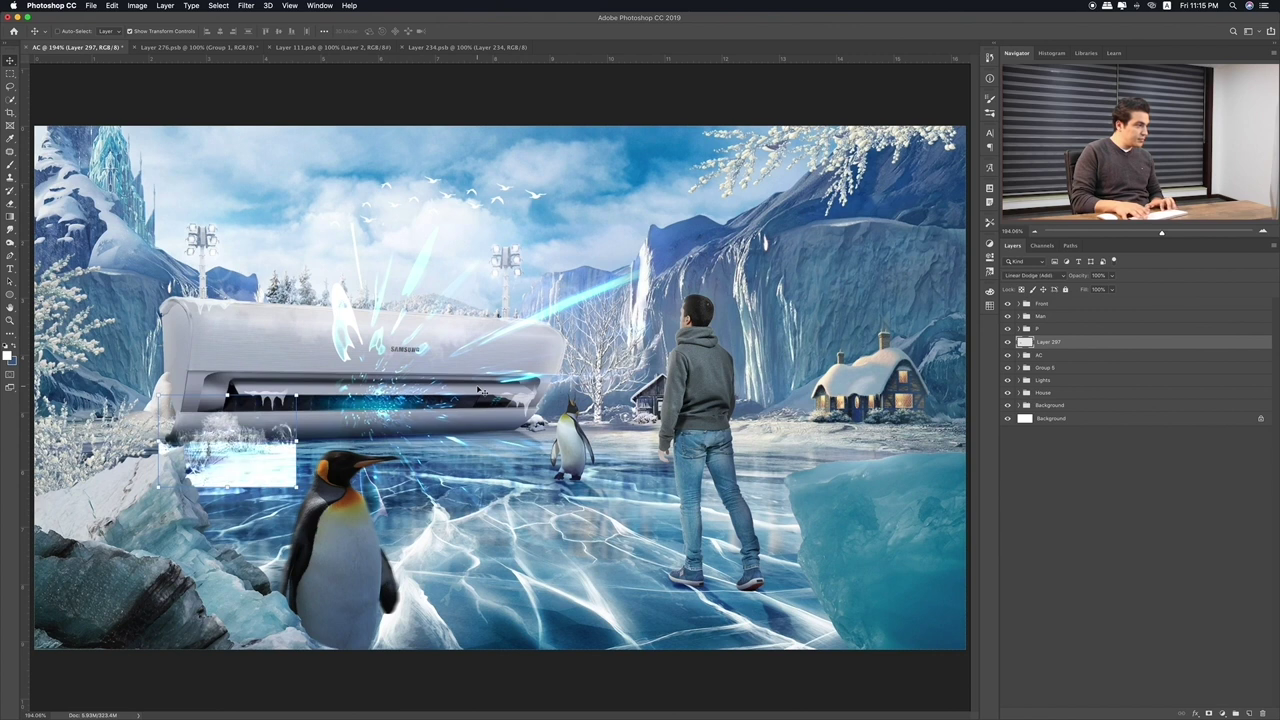
pyautogui.hotkey('ctrl', '+')
pyautogui.hotkey('ctrl', '+')
pyautogui.hotkey('ctrl', '+')
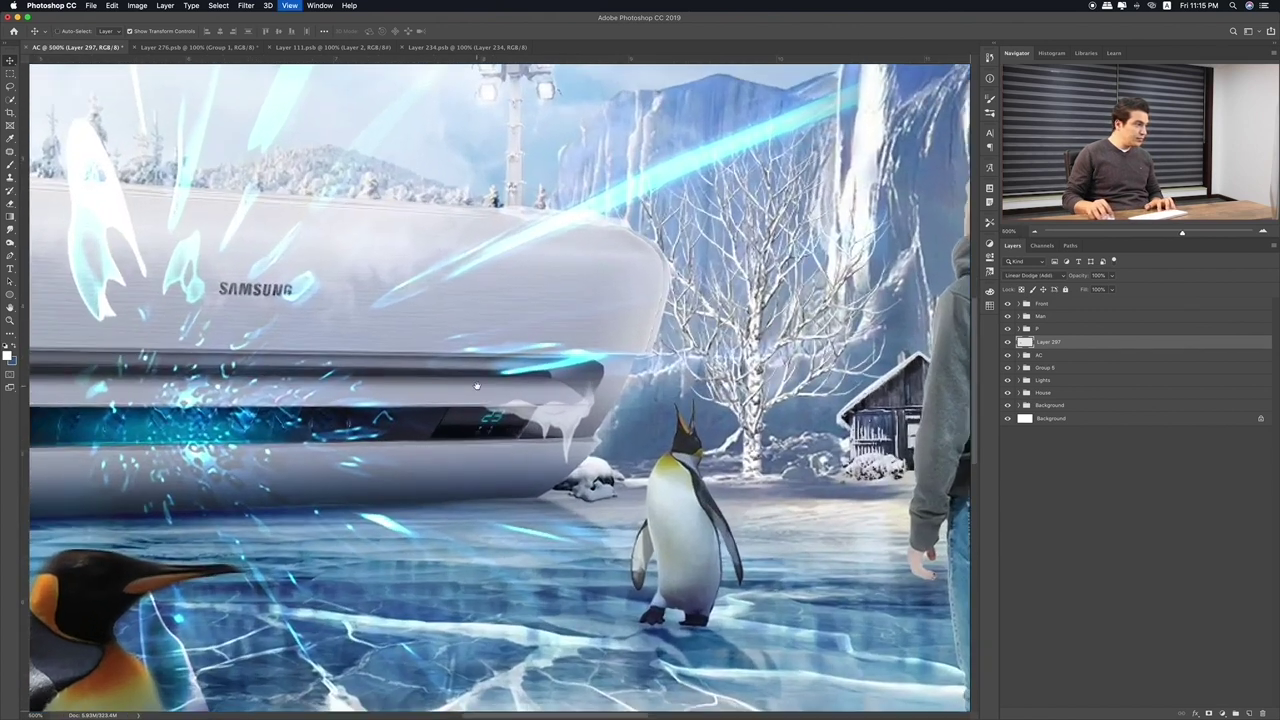
pyautogui.hotkey('ctrl', '+')
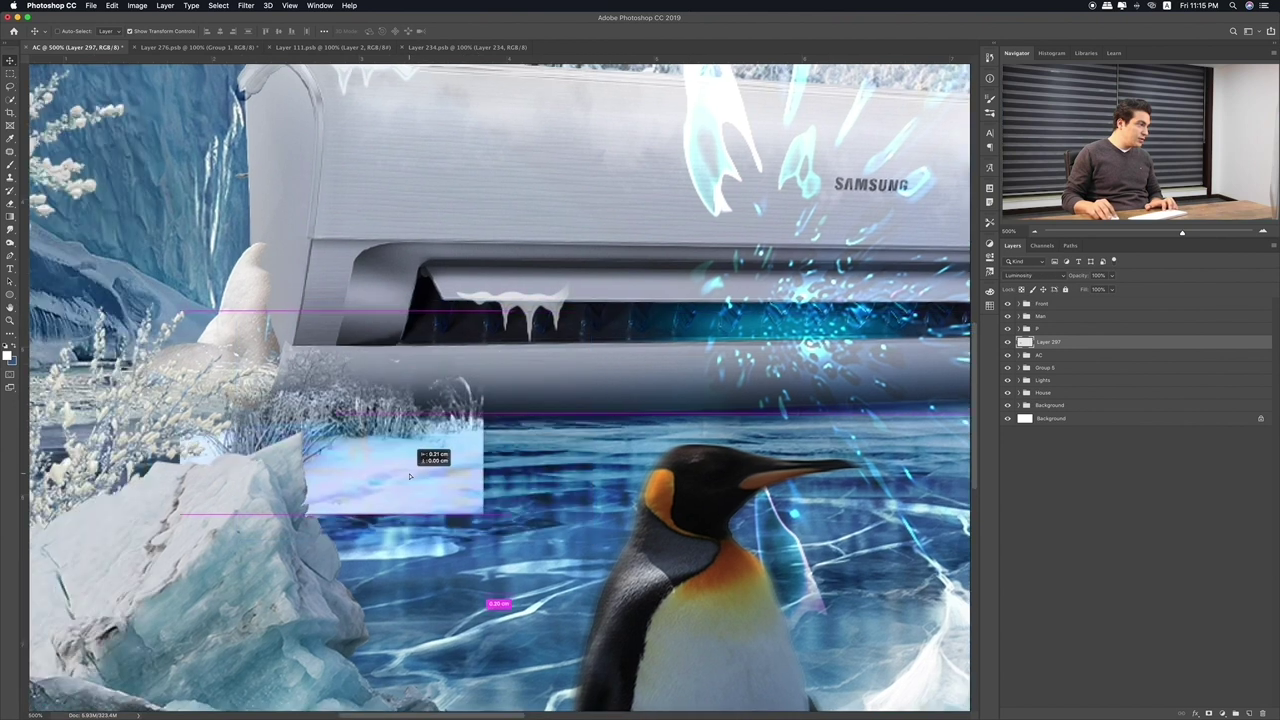
pyautogui.moveTo(409, 476); pyautogui.dragTo(400, 476)
# Convert the bush layer to a smart object and add a layer mask
pyautogui.press('b')
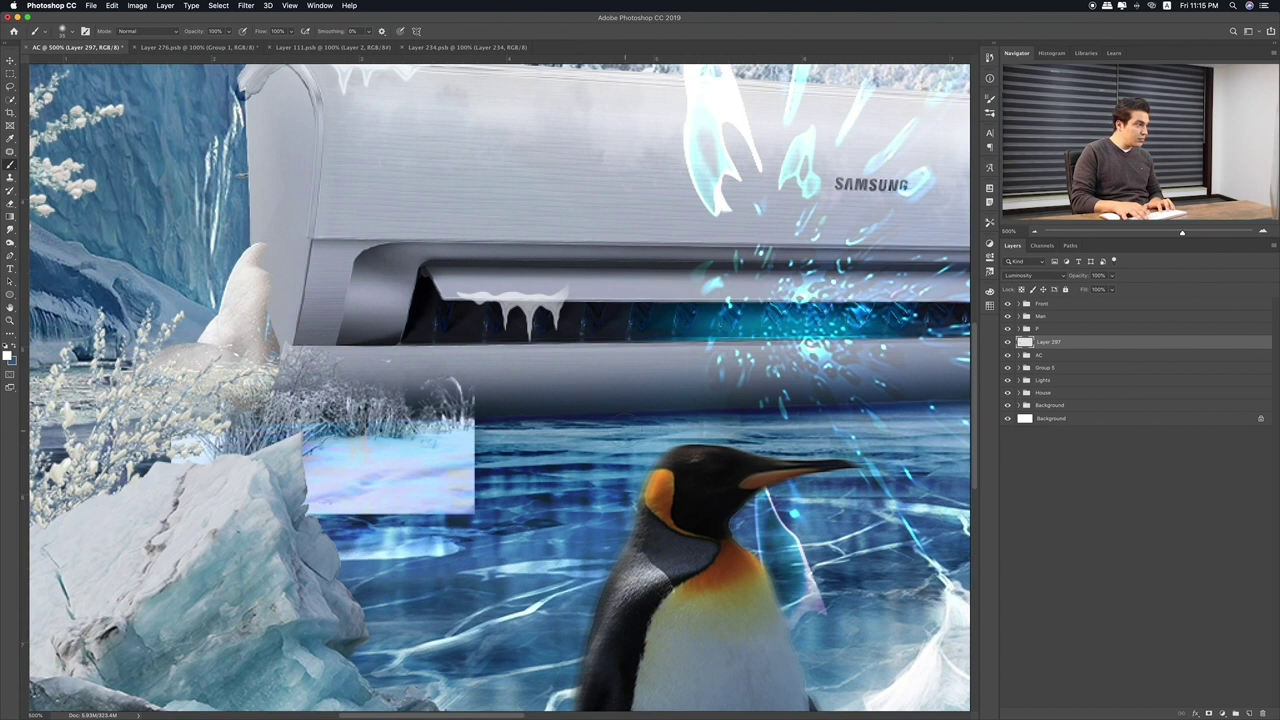
pyautogui.rightClick(1110, 344)
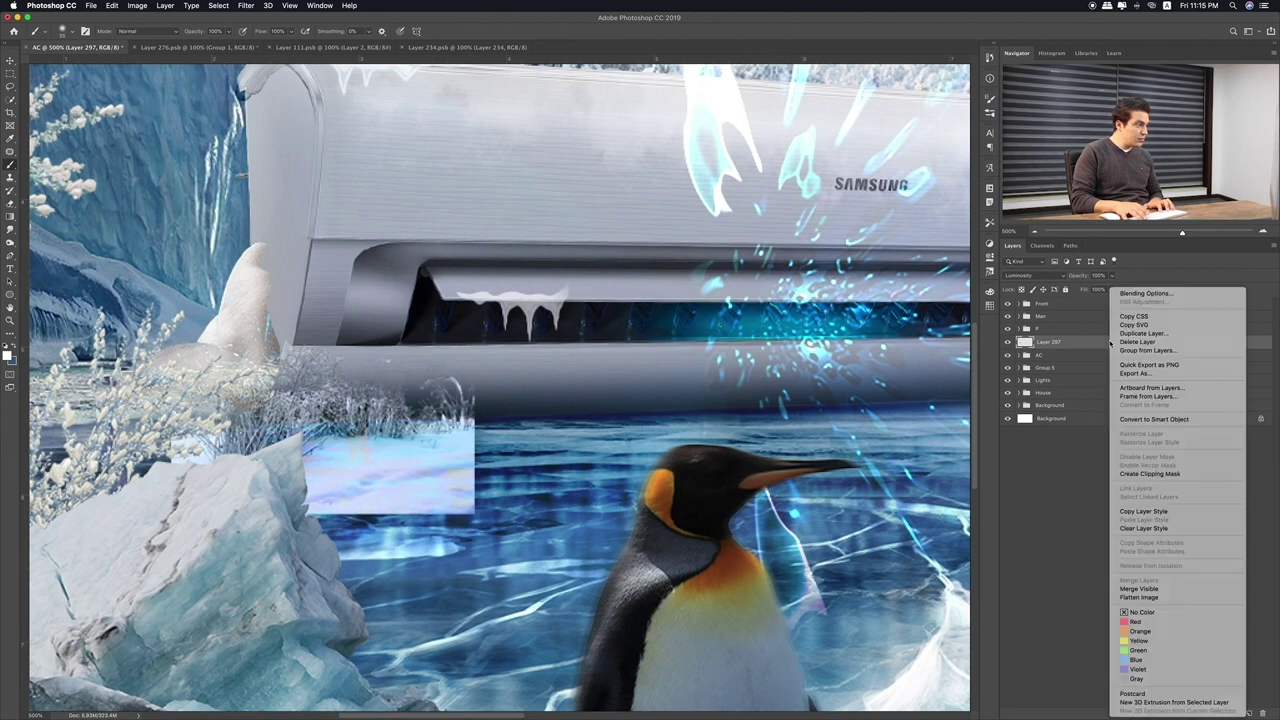
pyautogui.click(1146, 419)
pyautogui.click(1208, 713)
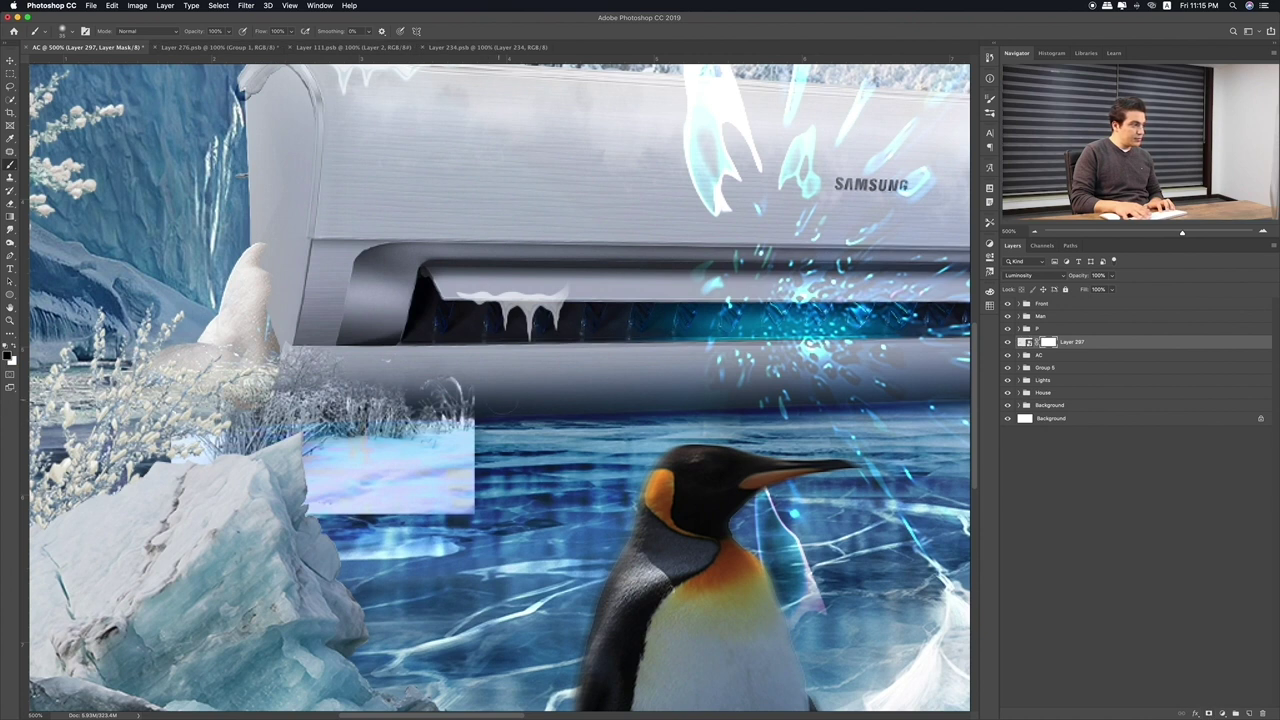
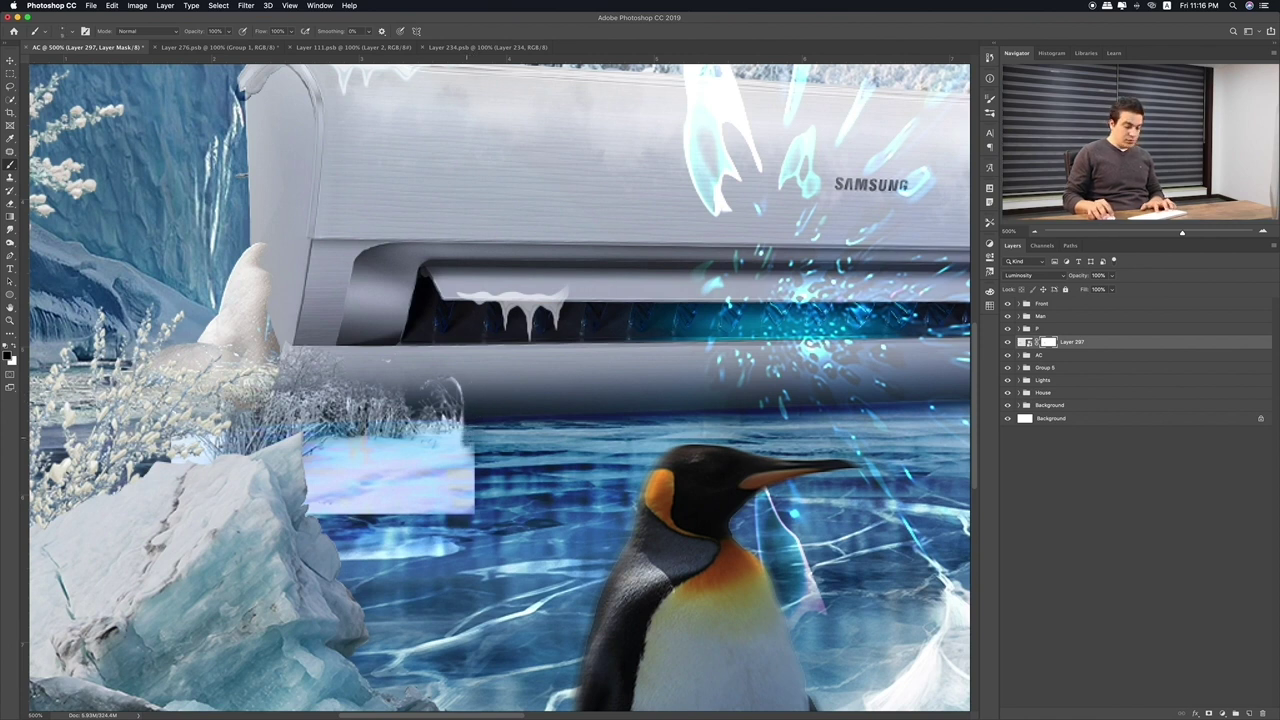
# Paint black at 20% opacity on Layer 297's mask over the pale rectangle beside the ice
pyautogui.moveTo(470, 462)
pyautogui.mouseDown()
pyautogui.moveTo(458, 500)
pyautogui.moveTo(136, 513)
pyautogui.mouseUp()
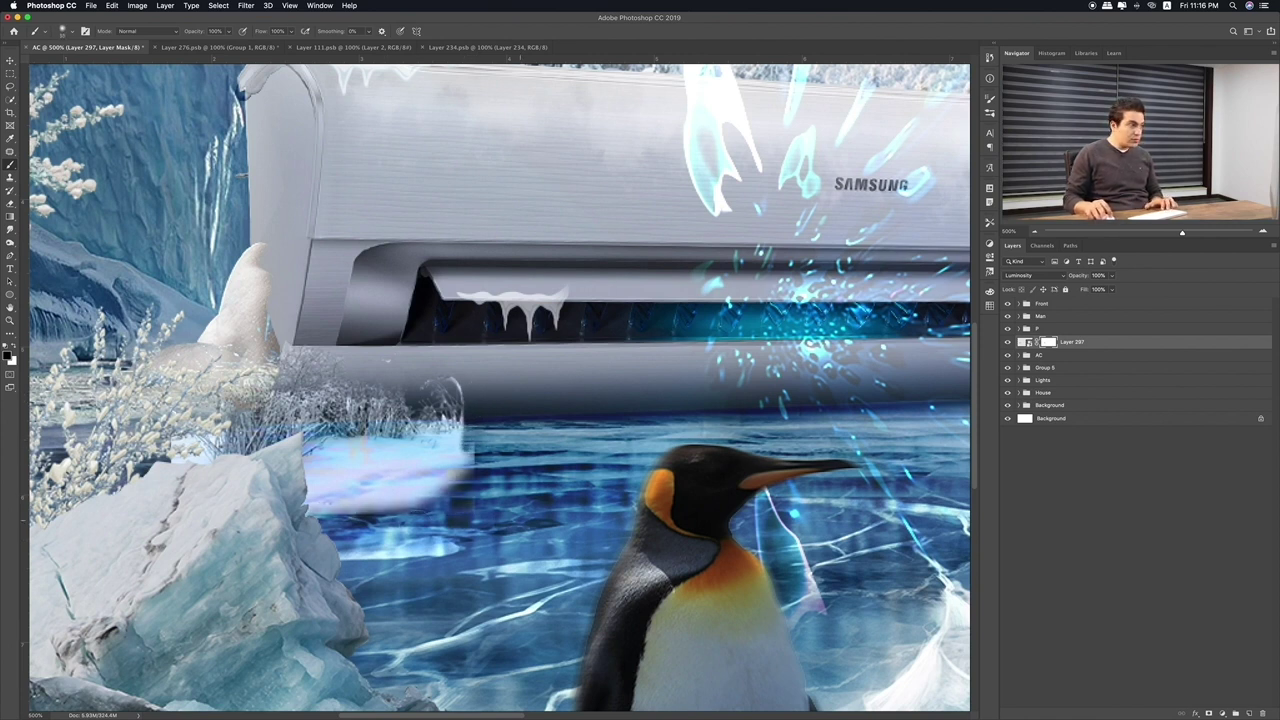
pyautogui.press('2')
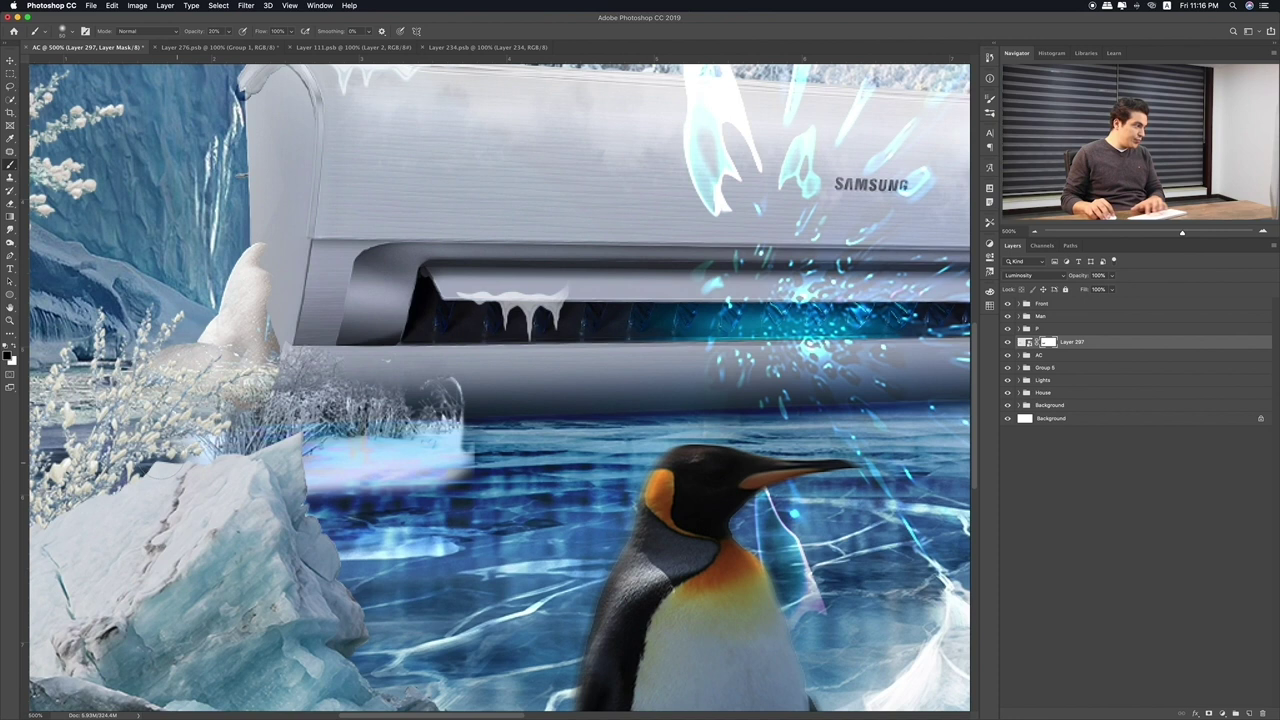
pyautogui.moveTo(312, 462); pyautogui.dragTo(468, 472)
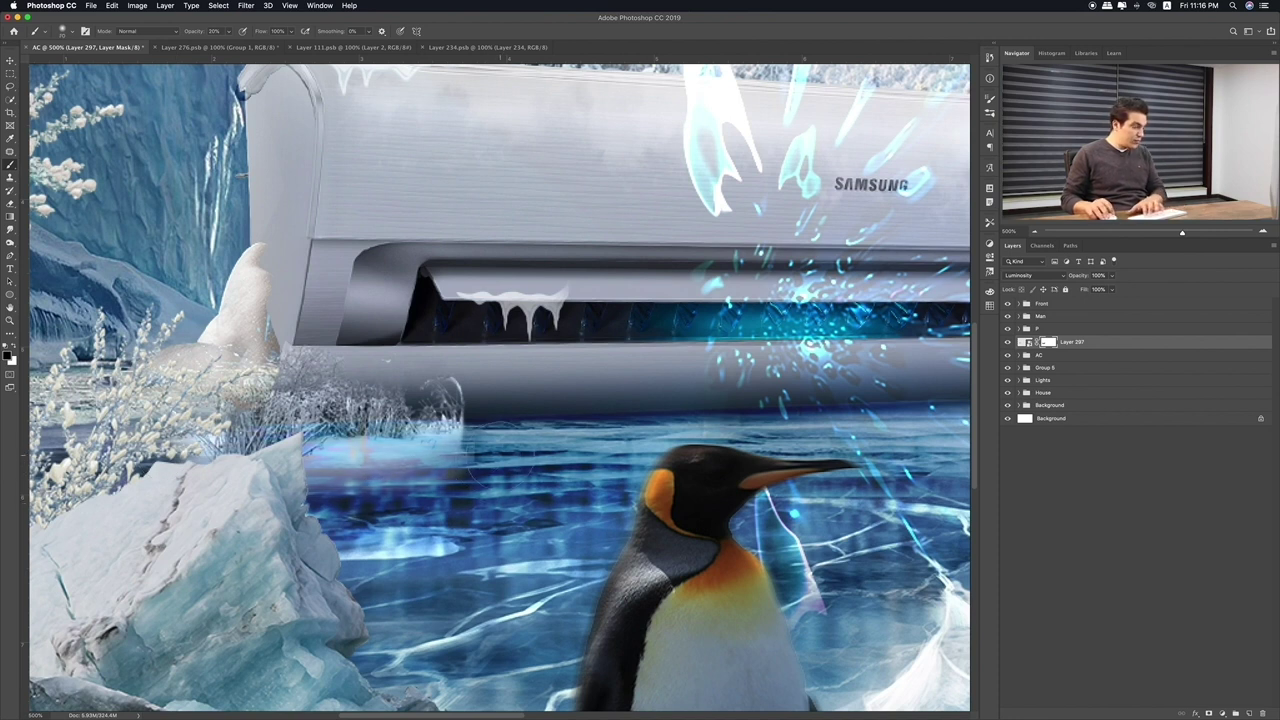
pyautogui.moveTo(462, 478); pyautogui.dragTo(310, 468)
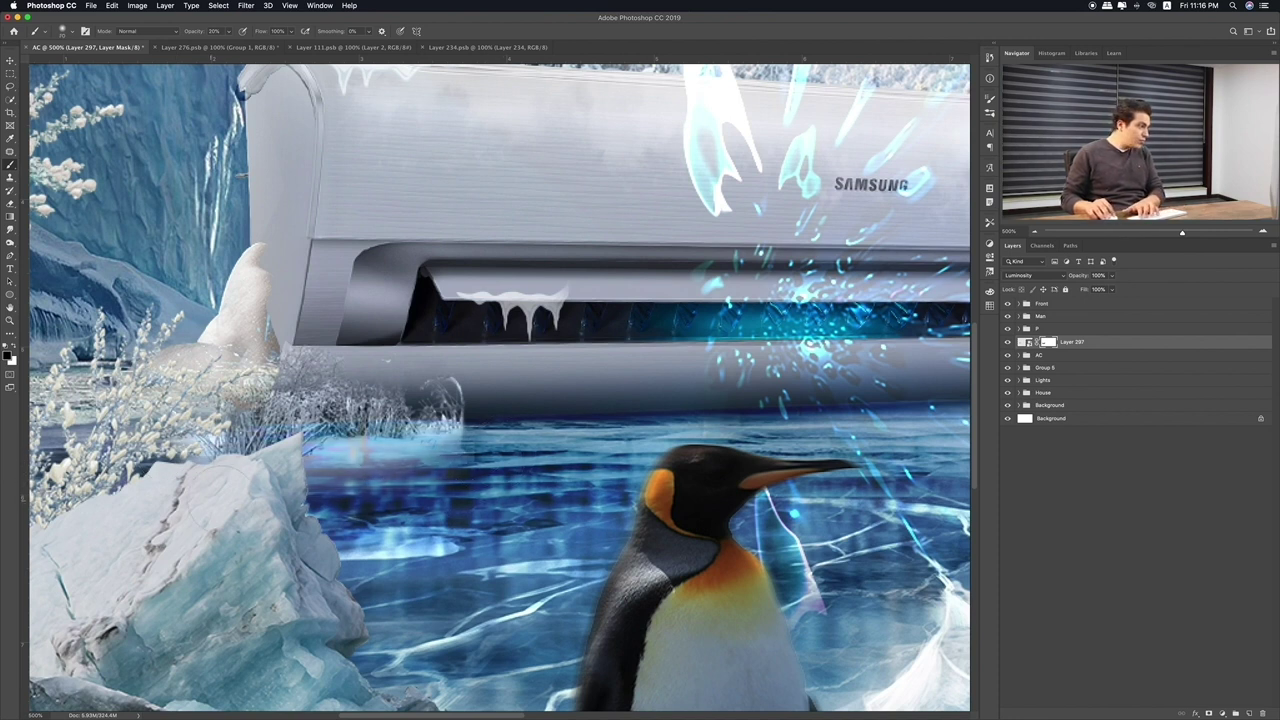
pyautogui.moveTo(440, 458); pyautogui.dragTo(305, 462)
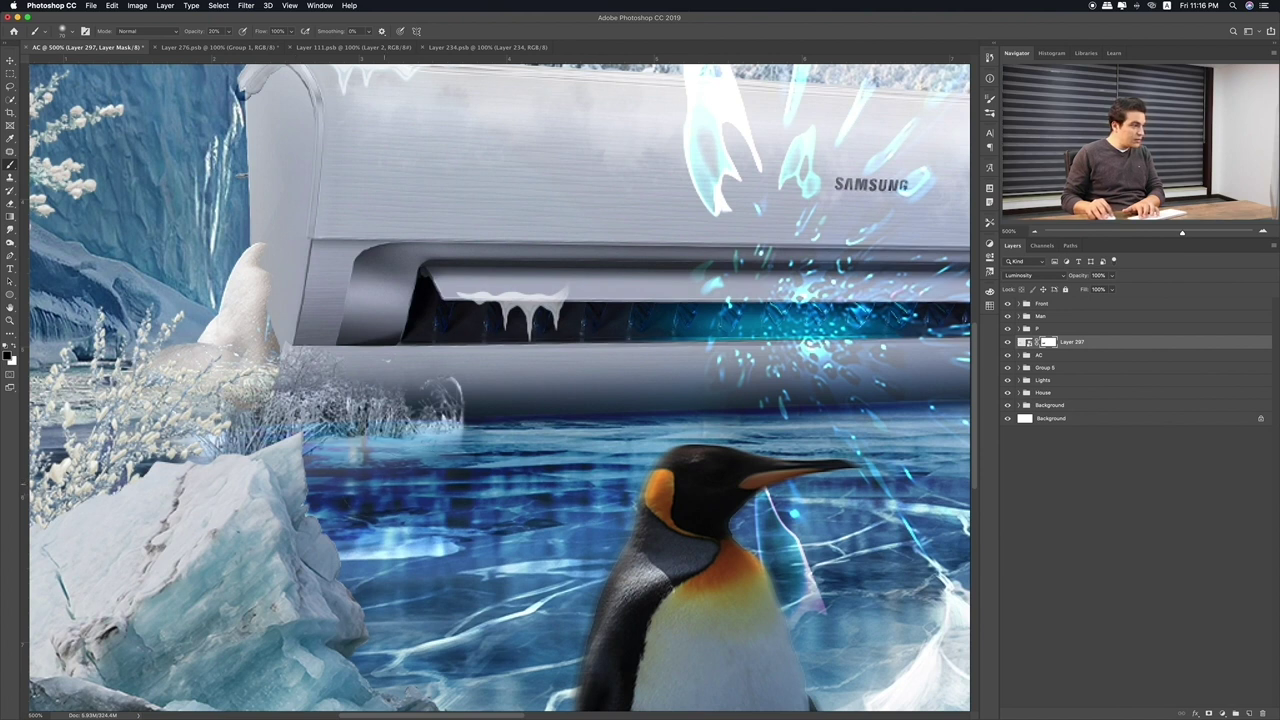
pyautogui.moveTo(400, 455); pyautogui.dragTo(330, 458)
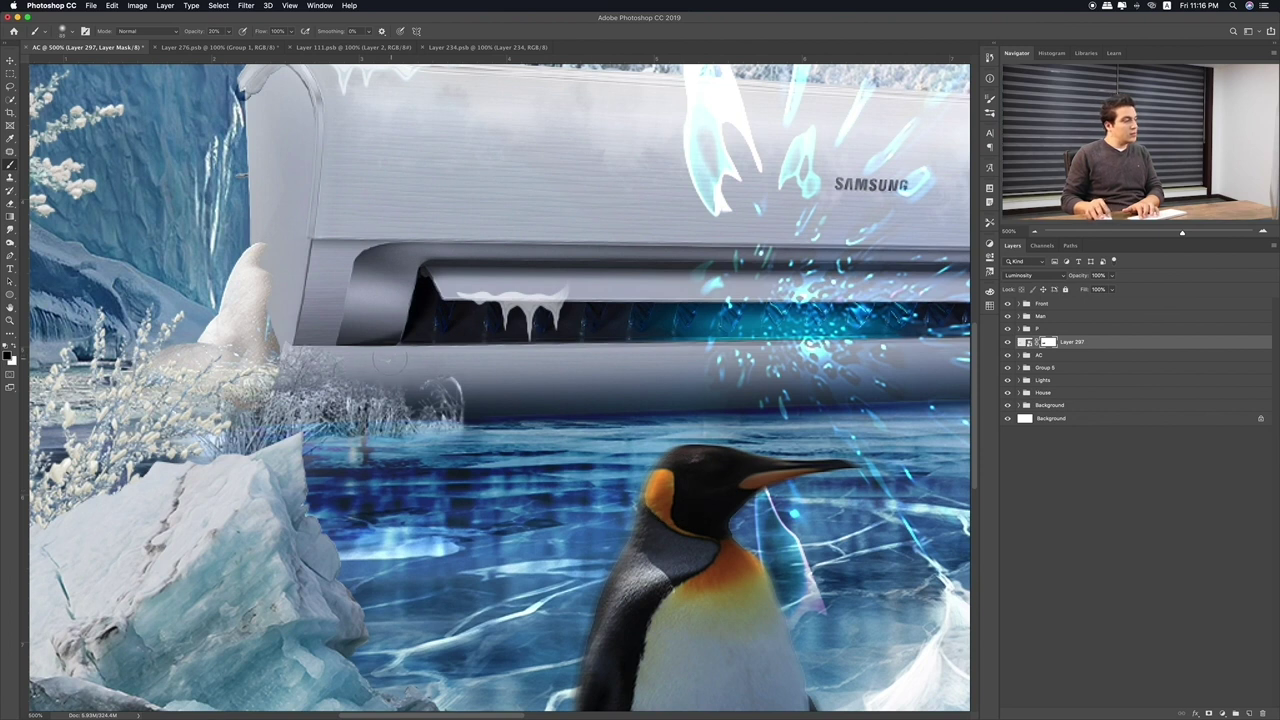
# Zoom out to the full scene and back in to check the blended patch
pyautogui.hscroll(5, 552, 354)
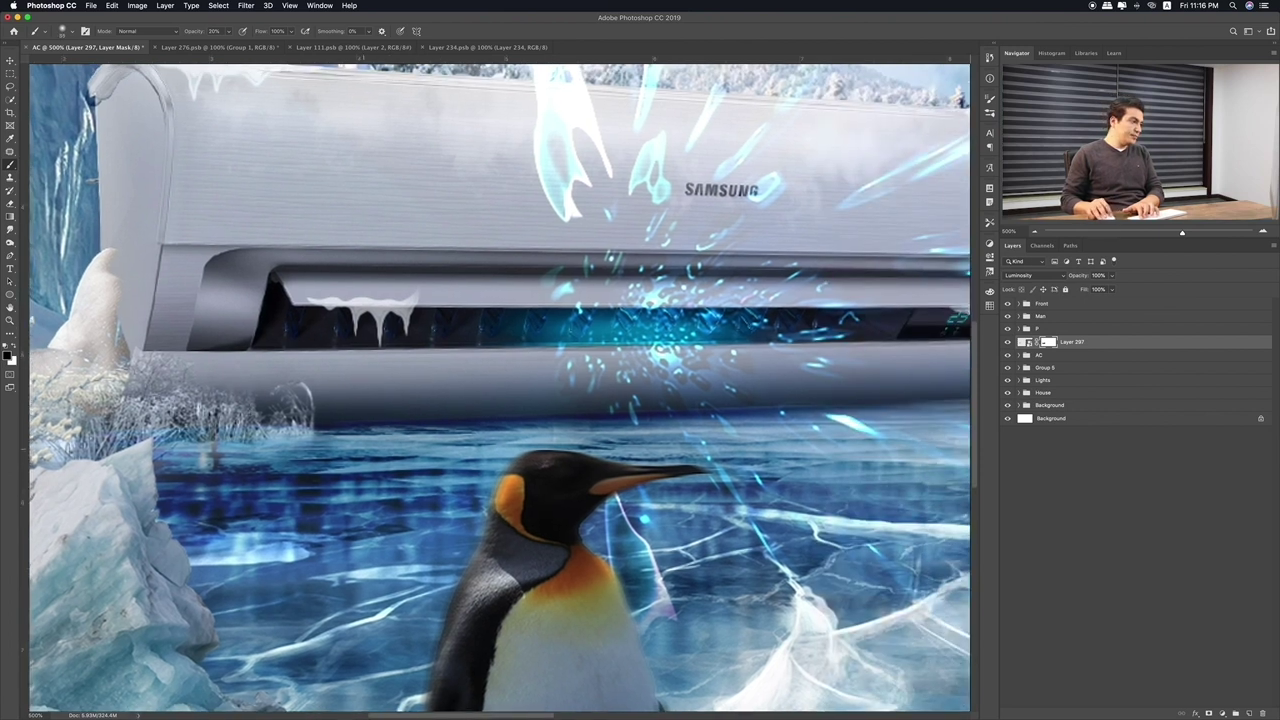
pyautogui.press('super+0')
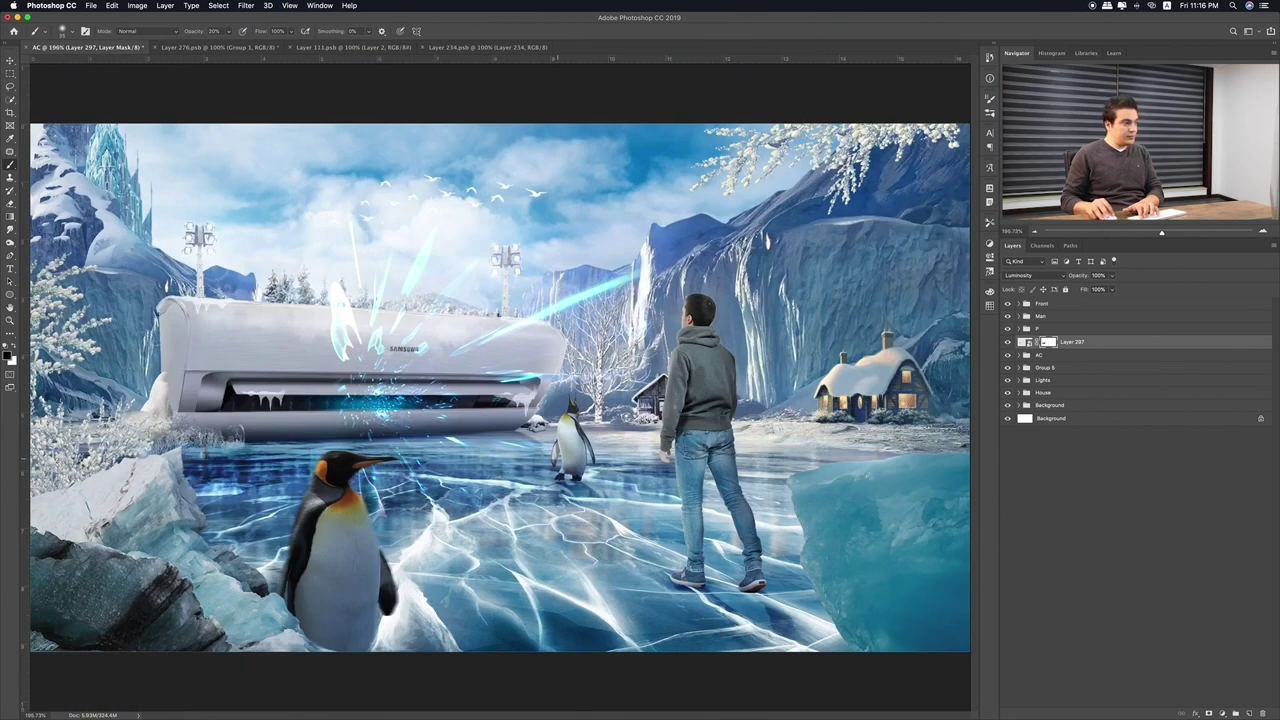
pyautogui.press('super+plus')
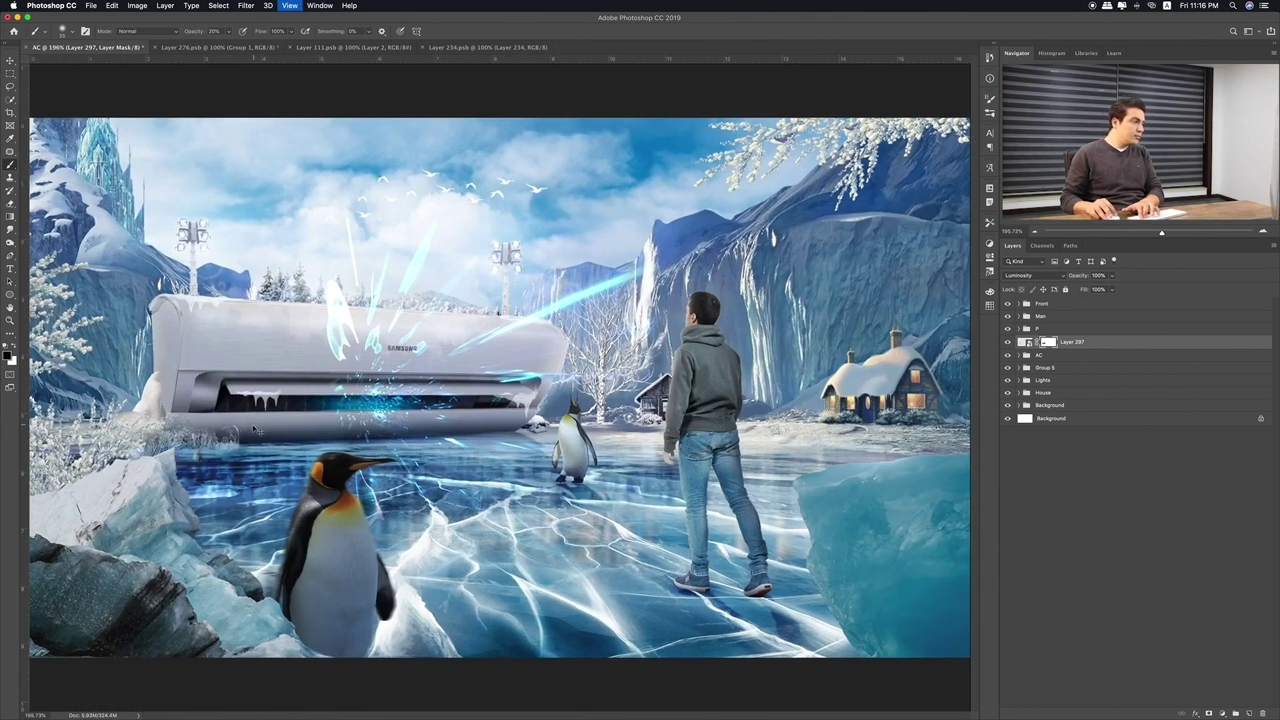
pyautogui.press('super+plus')
pyautogui.press('super+plus')
pyautogui.press('super+plus')
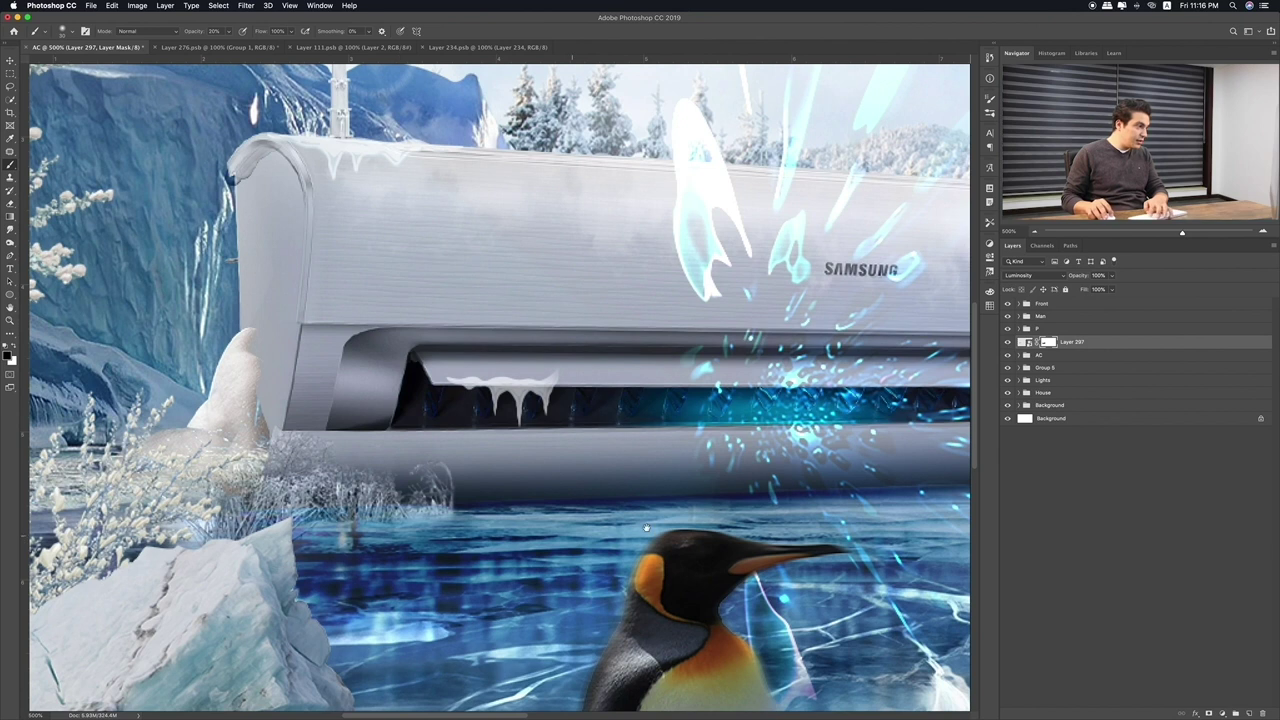
pyautogui.hotkey('ctrl', '0')
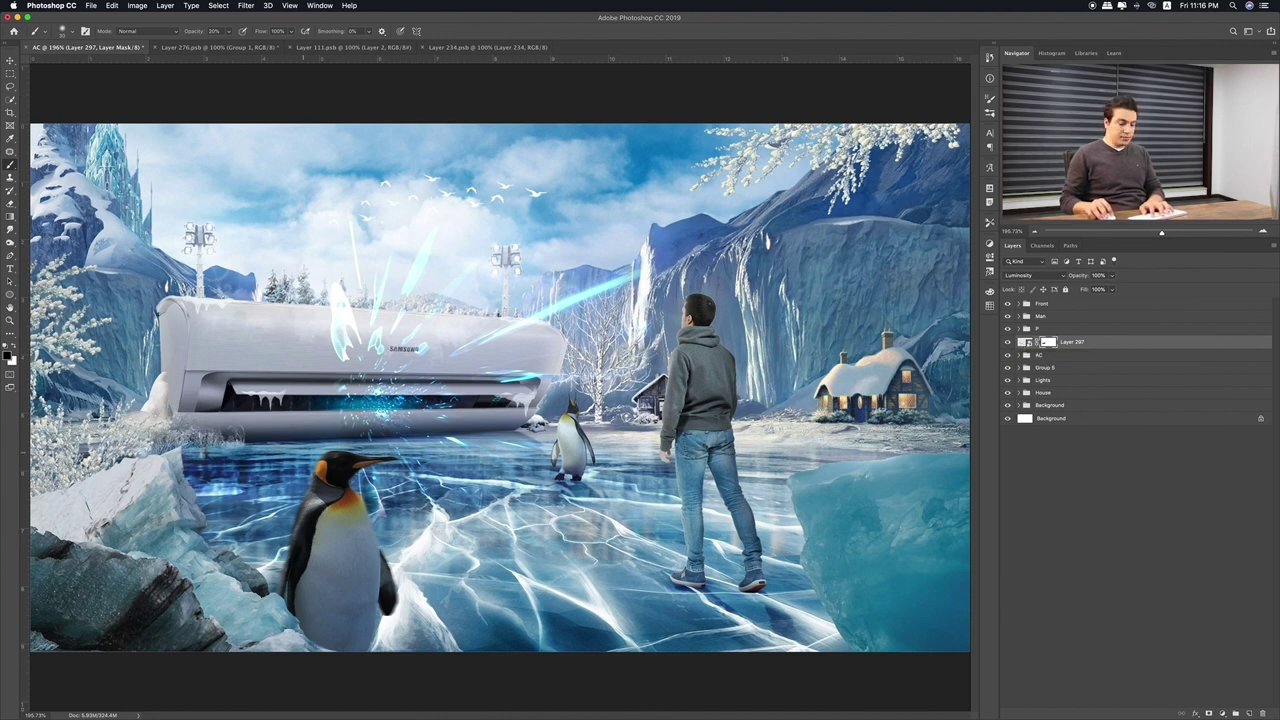
pyautogui.scroll(3, 155, 477)
pyautogui.scroll(3, 155, 477)
pyautogui.scroll(3, 155, 477)
pyautogui.scroll(3, 155, 477)
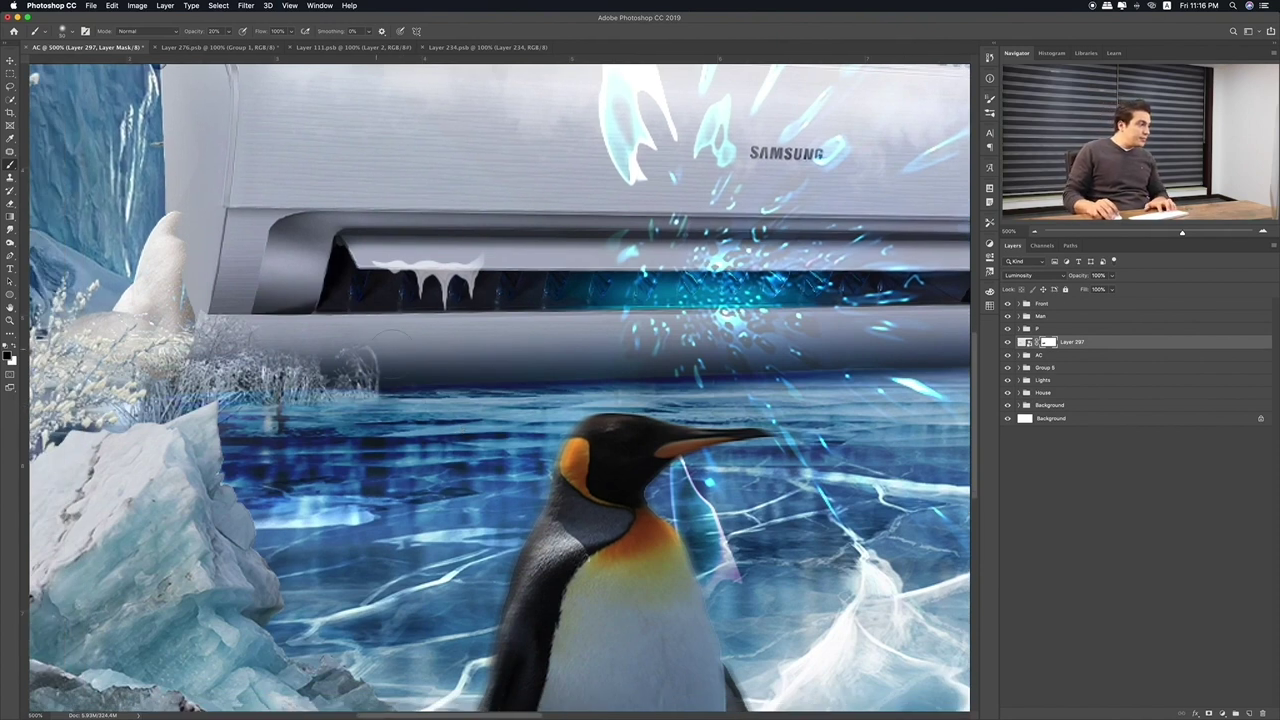
pyautogui.press('super+0')
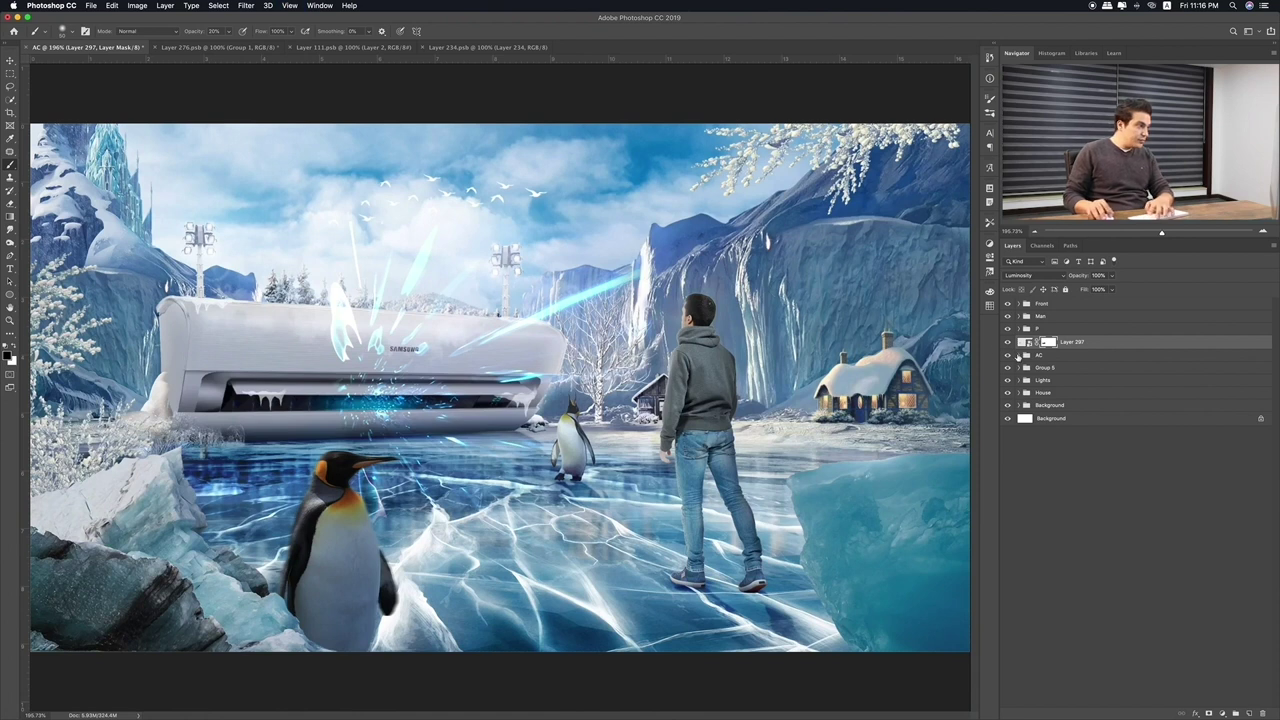
# Expand the AC group, select Layer 207 copy 3 and zoom in on the air conditioner
pyautogui.click(1020, 355)
pyautogui.moveTo(1022, 345); pyautogui.dragTo(1026, 362)
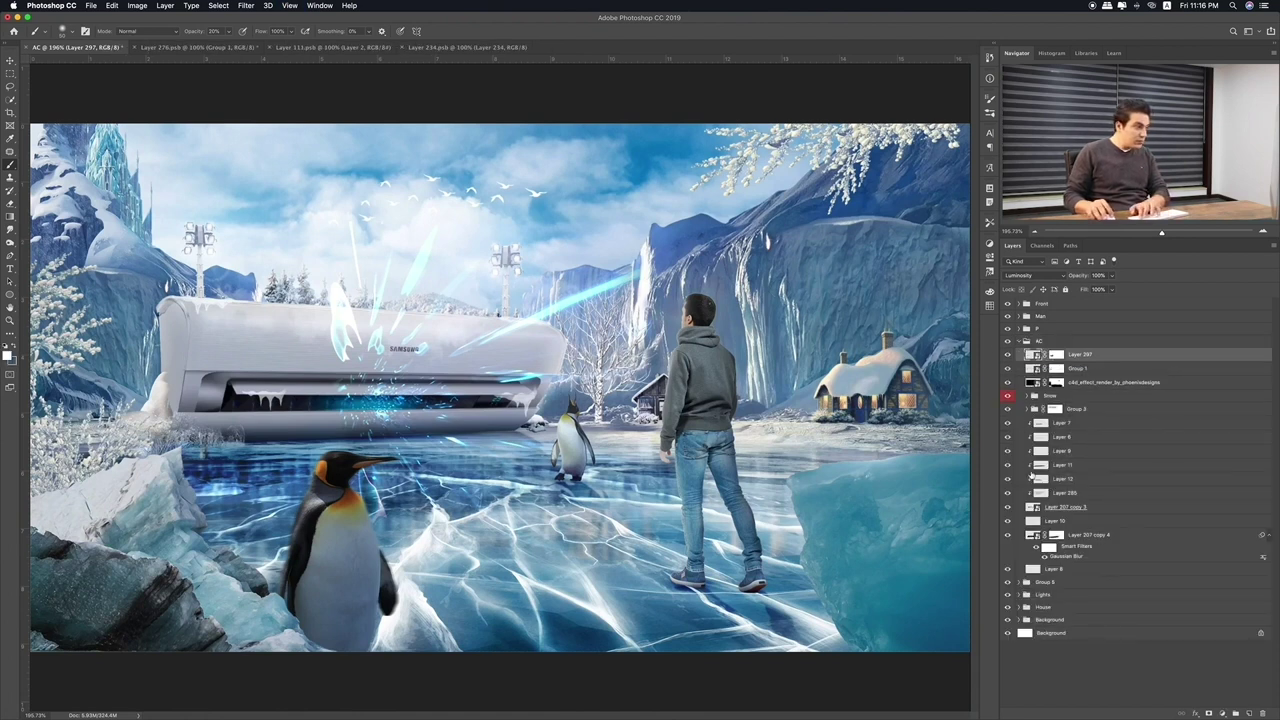
pyautogui.click(1008, 507)
pyautogui.click(1077, 508)
pyautogui.hotkey('ctrl', '+')
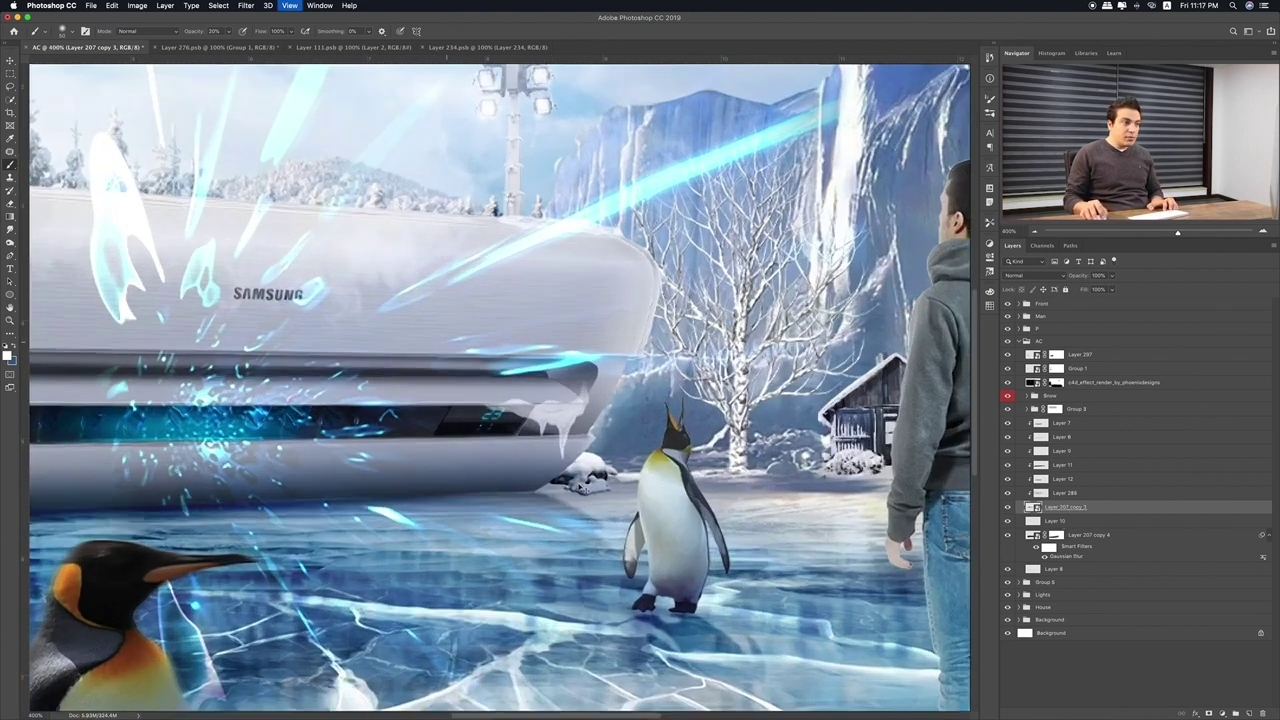
pyautogui.hotkey('ctrl', '+')
pyautogui.hotkey('ctrl', '+')
pyautogui.hotkey('ctrl', '+')
# Add a white layer mask to Layer 207 copy 3 with brush opacity at 100%
pyautogui.click(1209, 713)
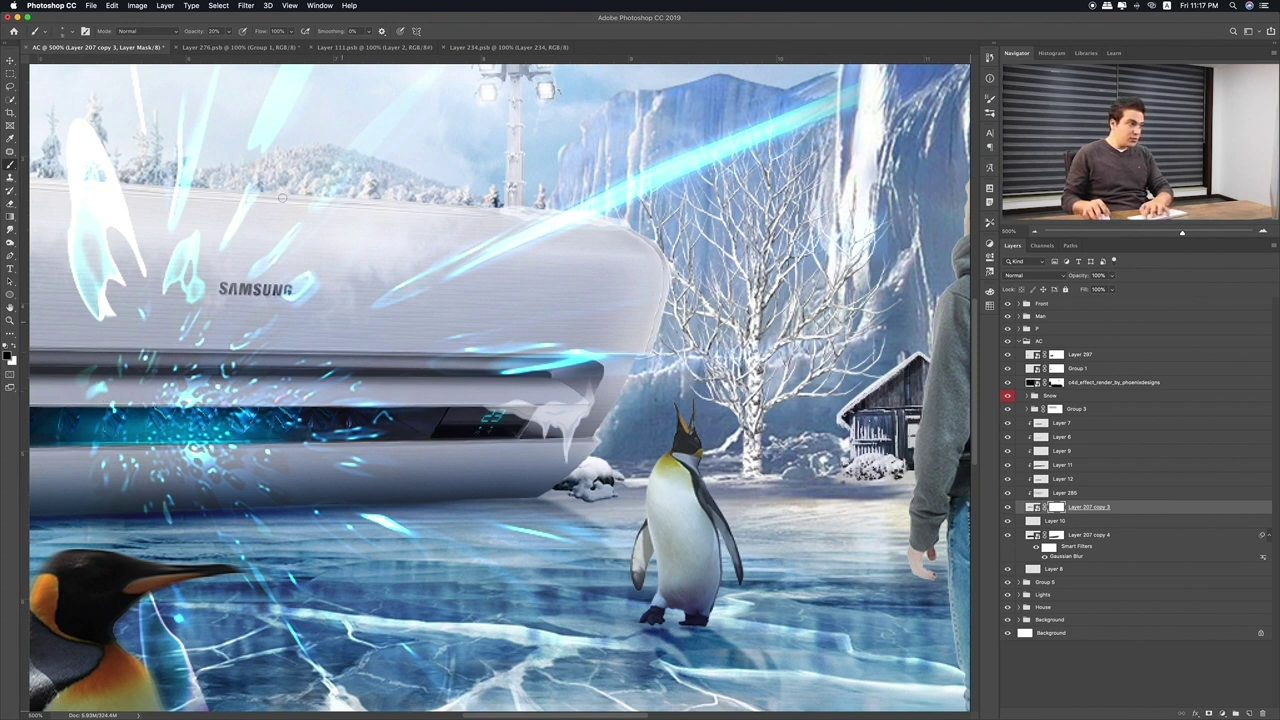
pyautogui.press('0')
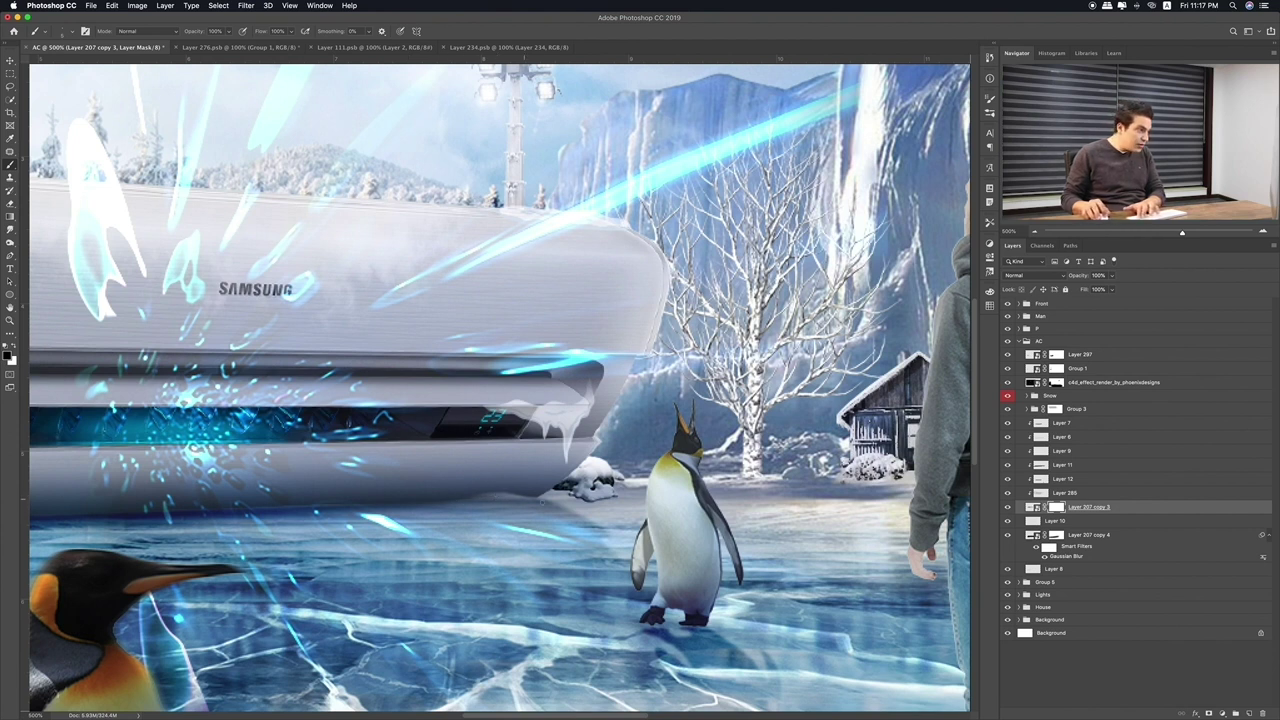
pyautogui.hscroll(-5, 650, 495)
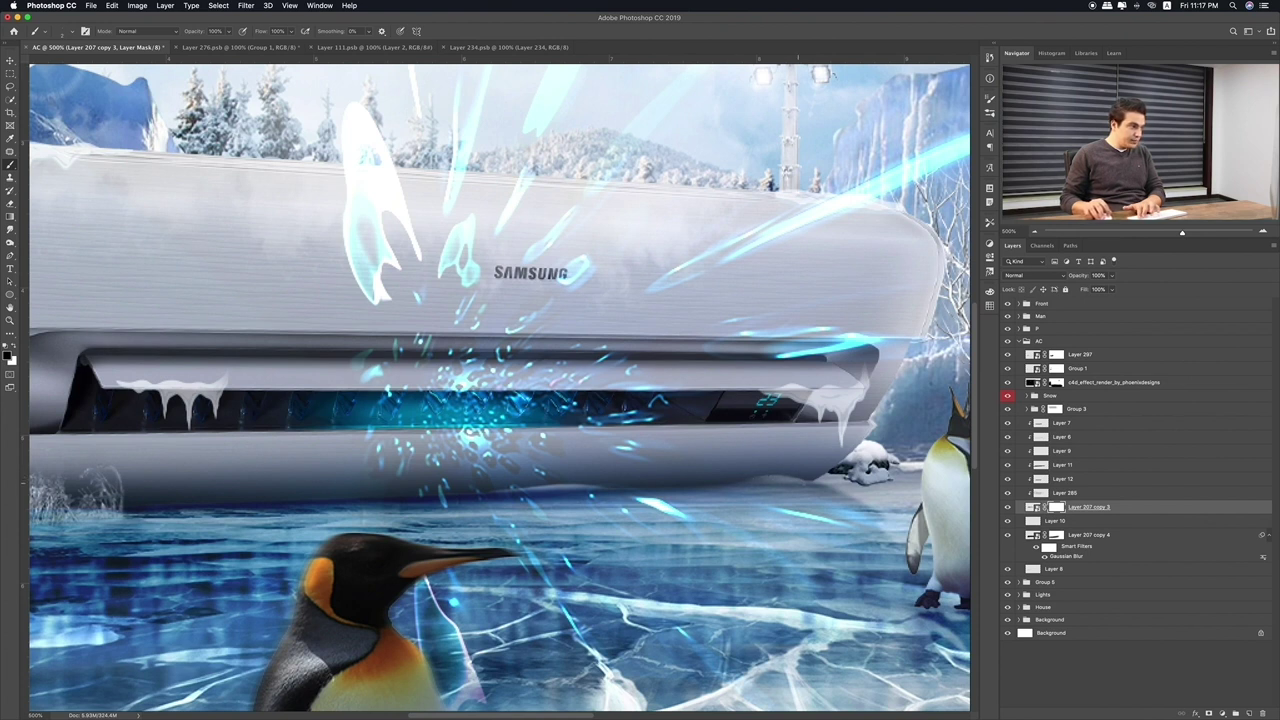
pyautogui.moveTo(645, 479); pyautogui.dragTo(760, 470)
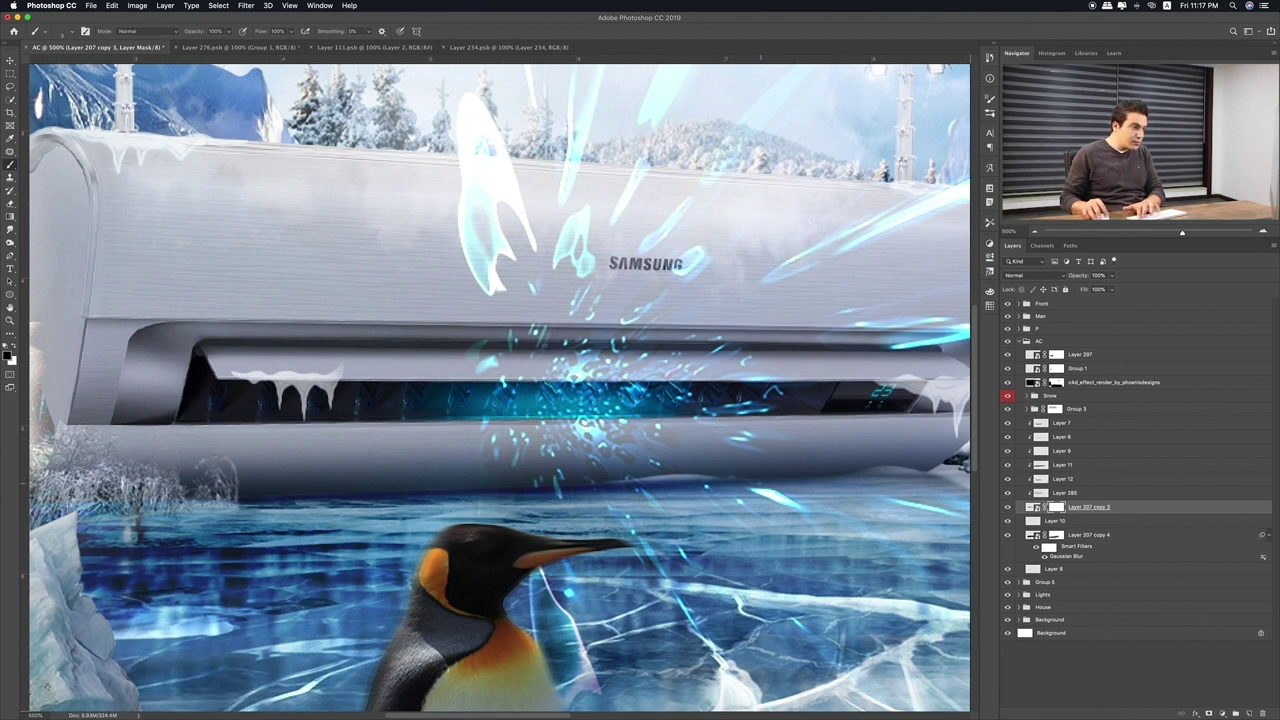
pyautogui.scroll(3, 894, 555)
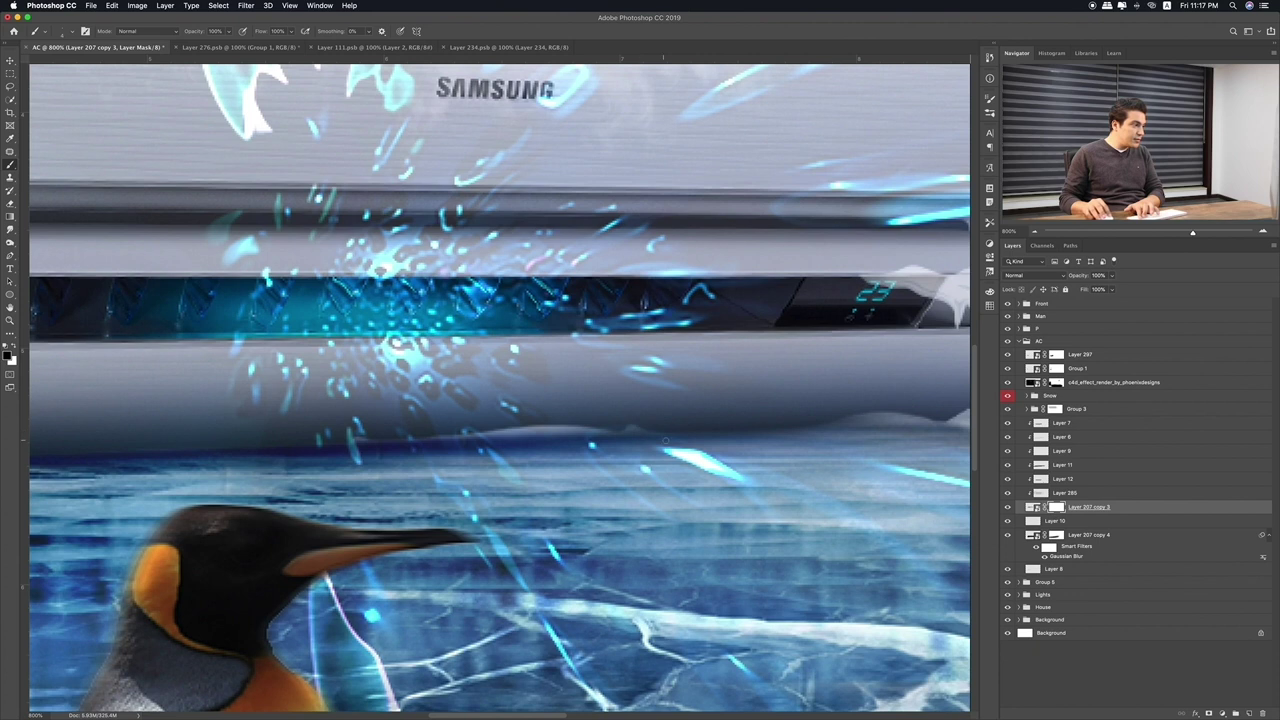
# Brighten the horizon band beneath the air conditioner by painting on the mask
pyautogui.hscroll(-5, 665, 440)
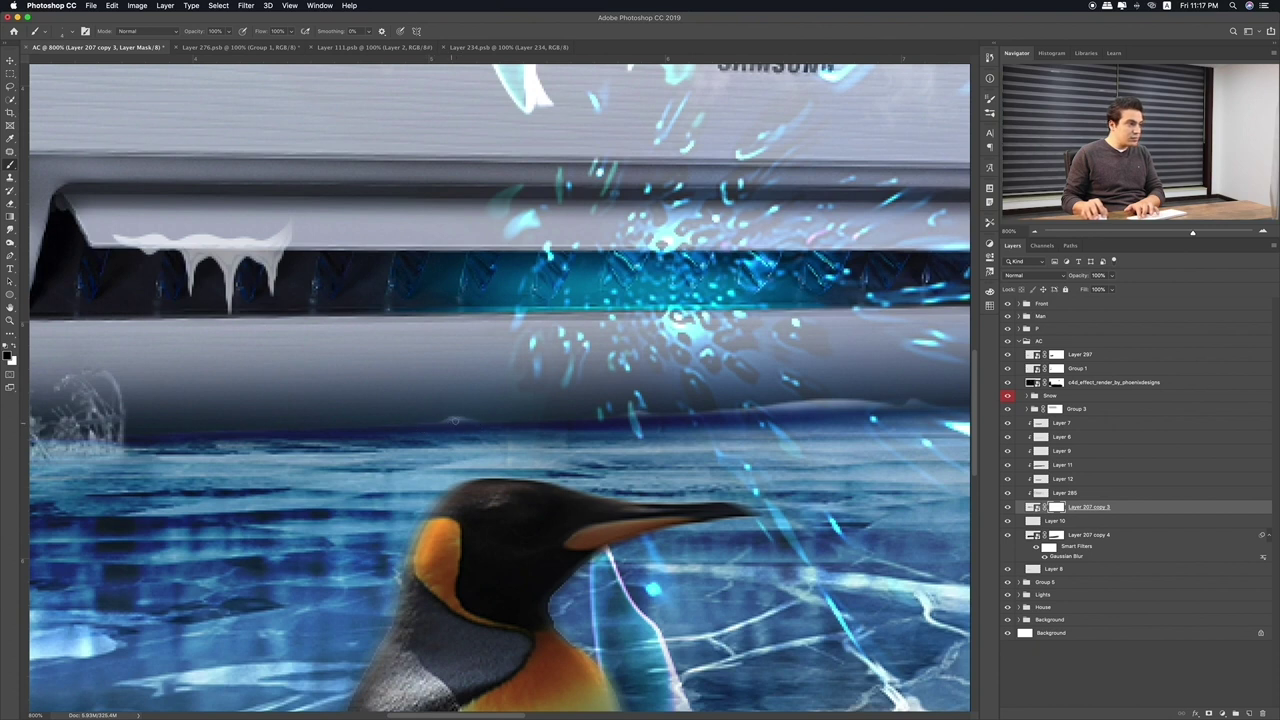
pyautogui.moveTo(340, 419)
pyautogui.mouseDown()
pyautogui.moveTo(226, 425)
pyautogui.moveTo(259, 428)
pyautogui.mouseUp()
pyautogui.moveTo(351, 427); pyautogui.dragTo(306, 420)
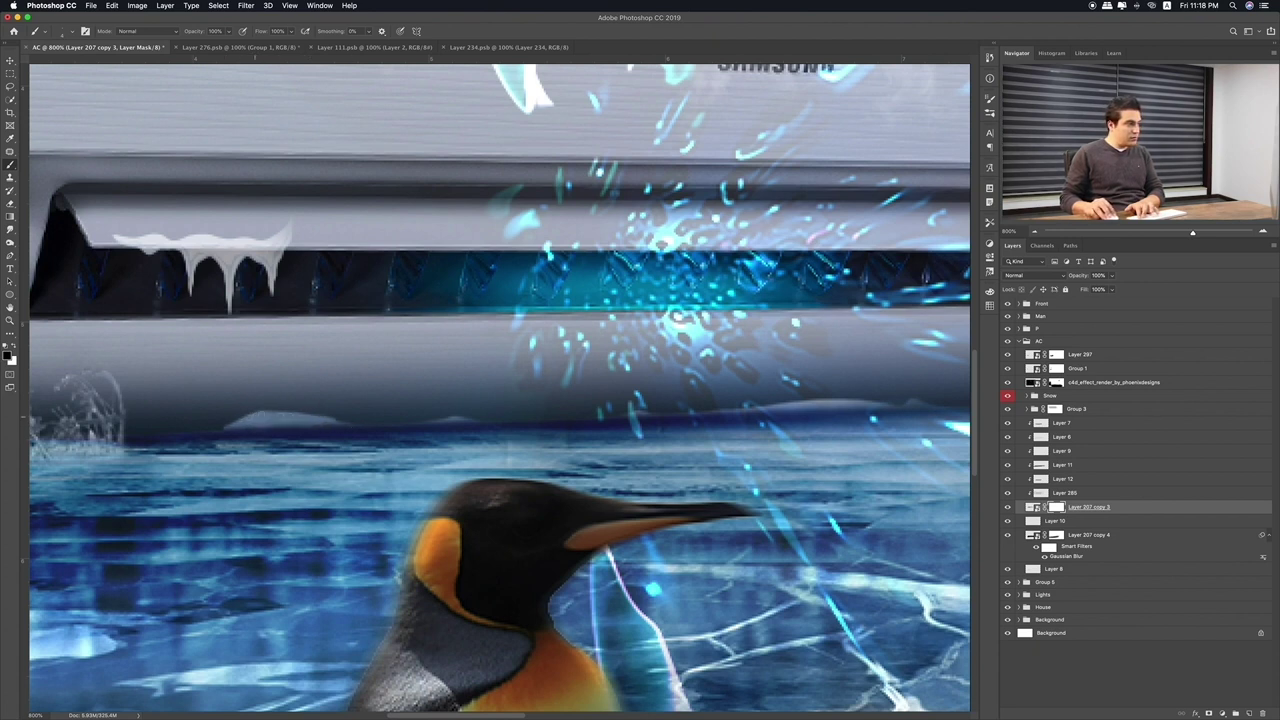
pyautogui.moveTo(298, 416); pyautogui.dragTo(321, 415)
pyautogui.moveTo(268, 411)
pyautogui.mouseDown()
pyautogui.moveTo(294, 412)
pyautogui.moveTo(250, 413)
pyautogui.mouseUp()
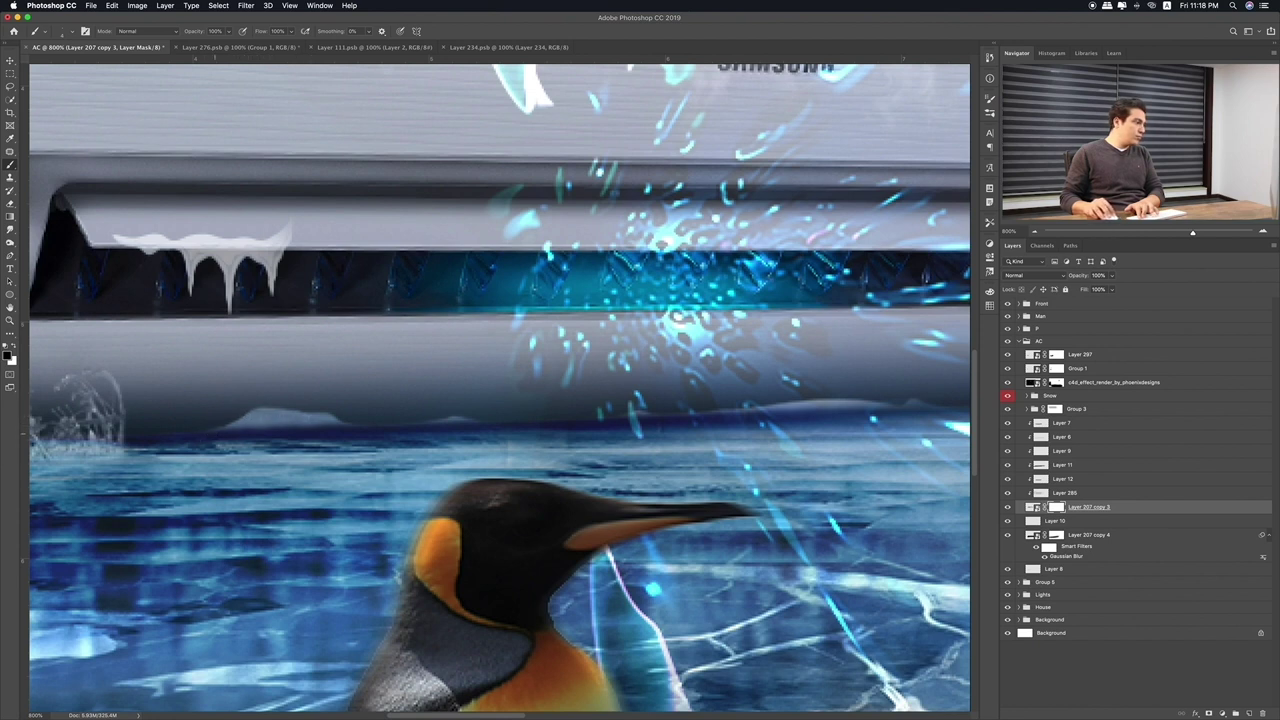
# Zoom in on the air conditioner and penguin and pan to the left iceberg
pyautogui.hotkey('ctrl', '0')
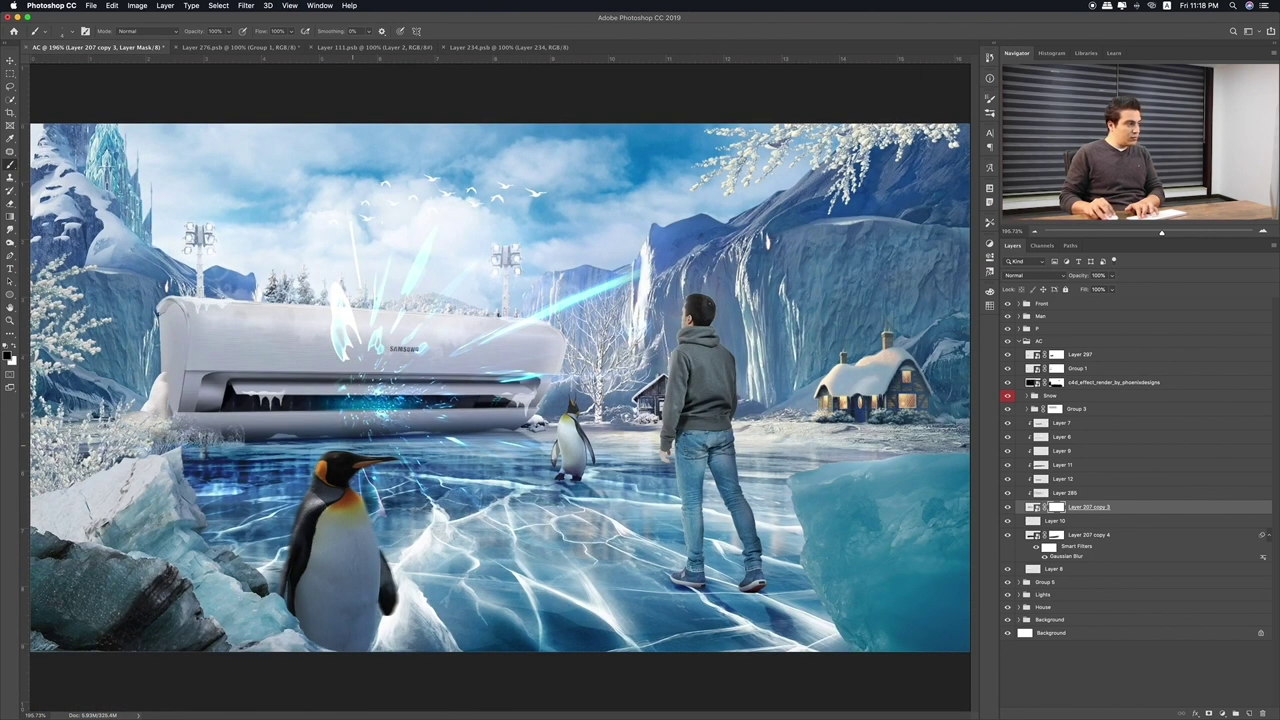
pyautogui.hotkey('ctrl', '=')
pyautogui.hotkey('ctrl', '=')
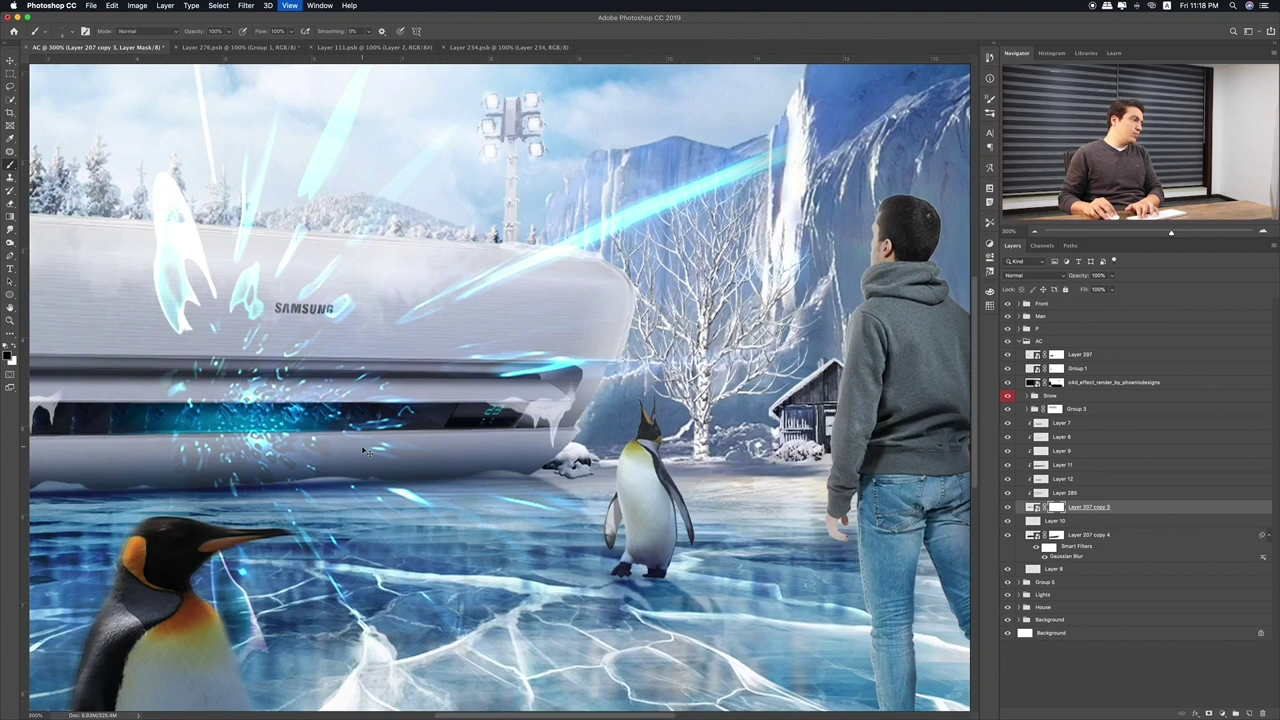
pyautogui.hotkey('ctrl', '=')
pyautogui.hotkey('ctrl', '=')
pyautogui.hscroll(-5, 501, 443)
pyautogui.scroll(-2, 501, 443)
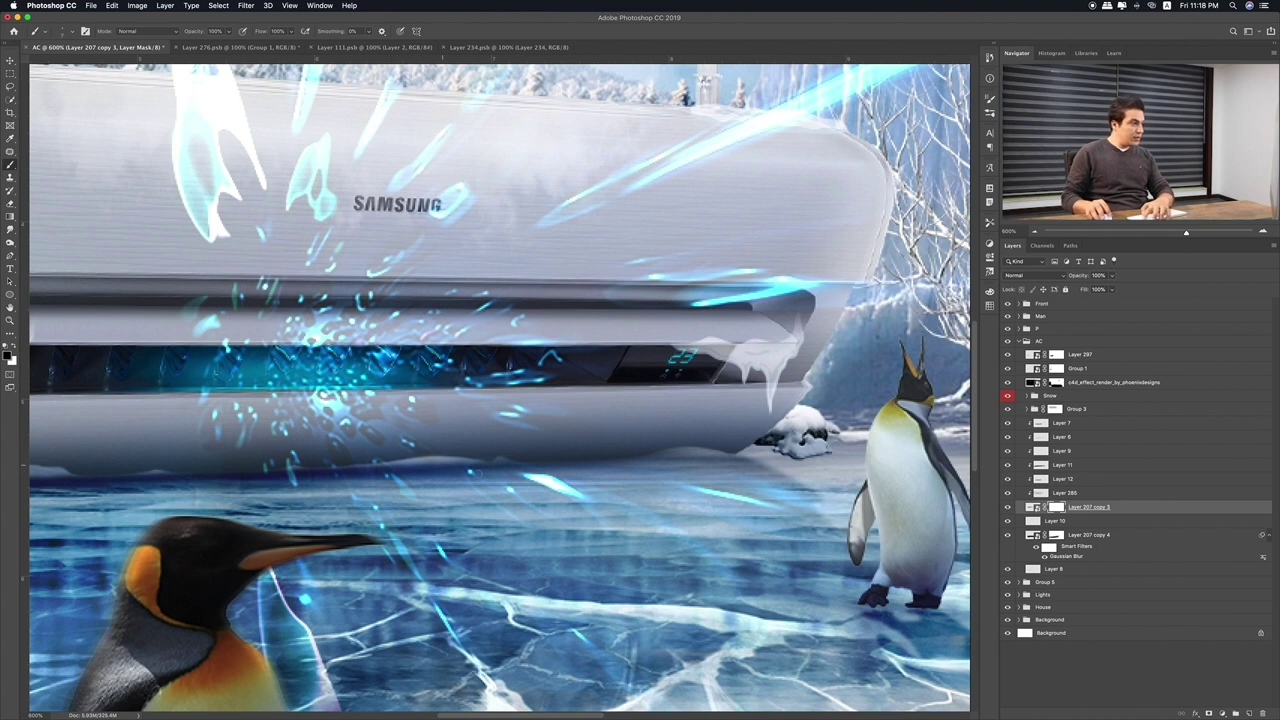
pyautogui.hscroll(-8, 399, 464)
pyautogui.scroll(-2, 399, 464)
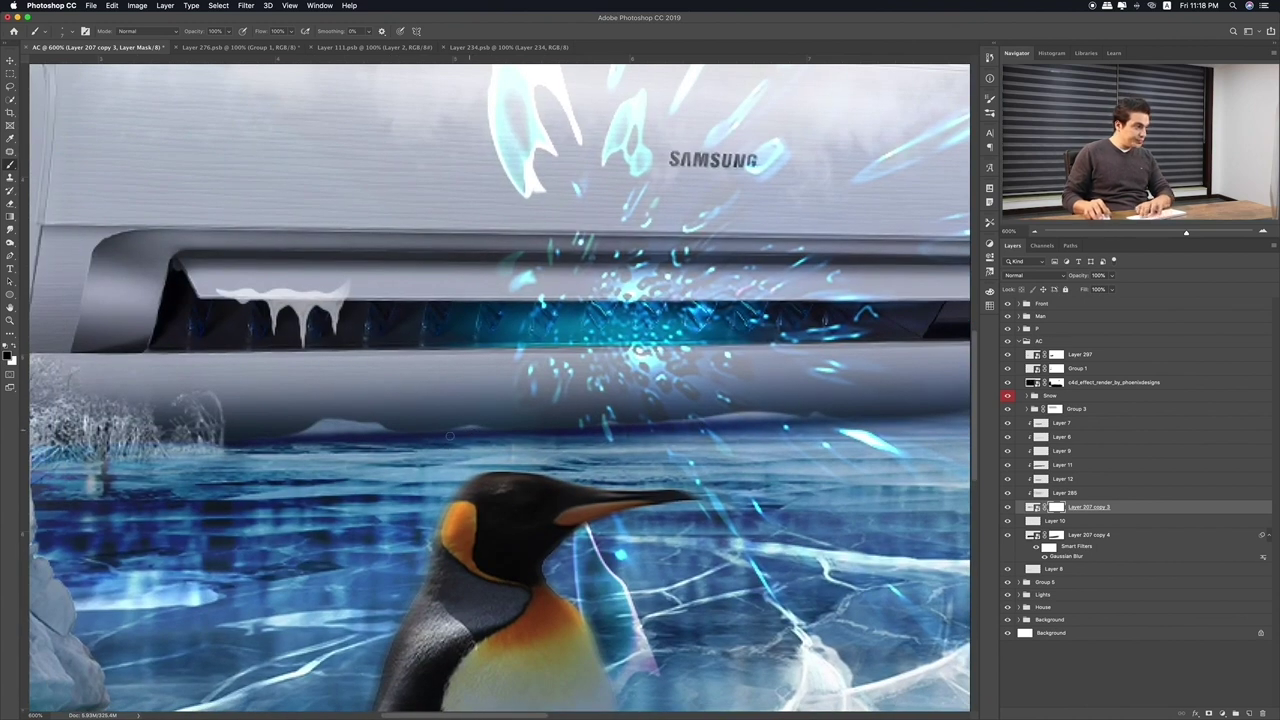
pyautogui.hscroll(-6, 499, 433)
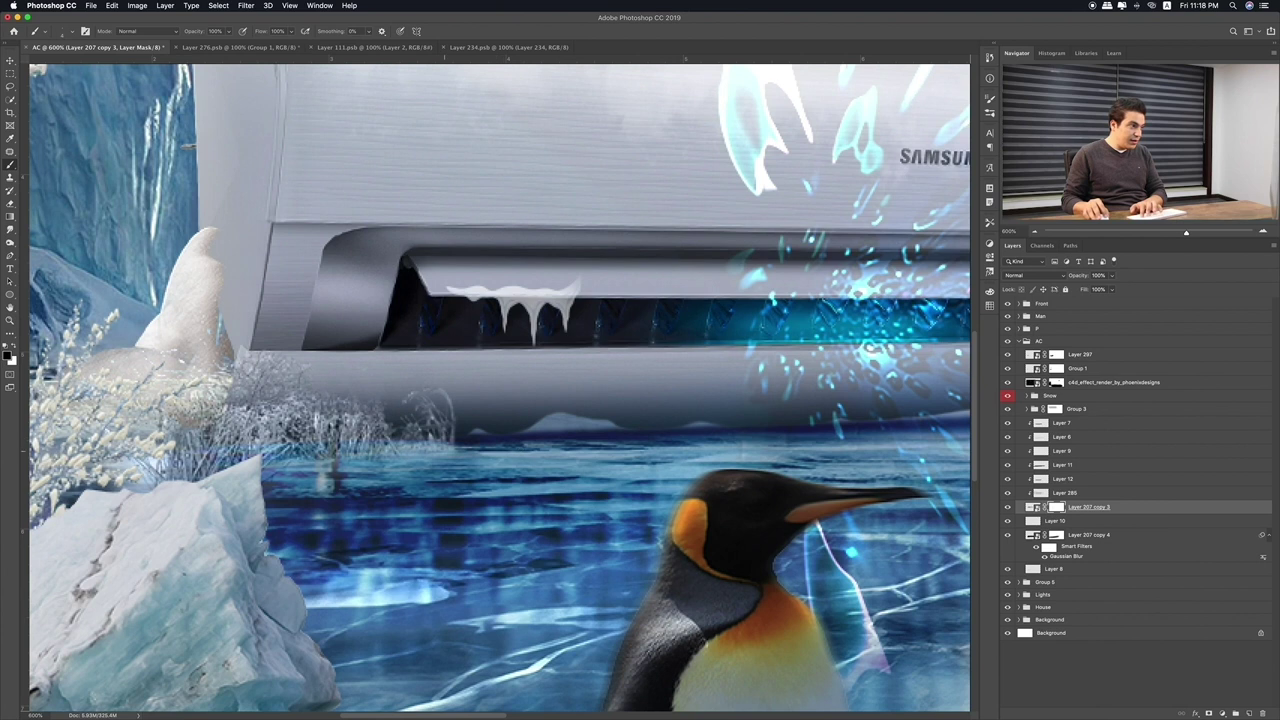
pyautogui.moveTo(397, 413); pyautogui.dragTo(544, 413)
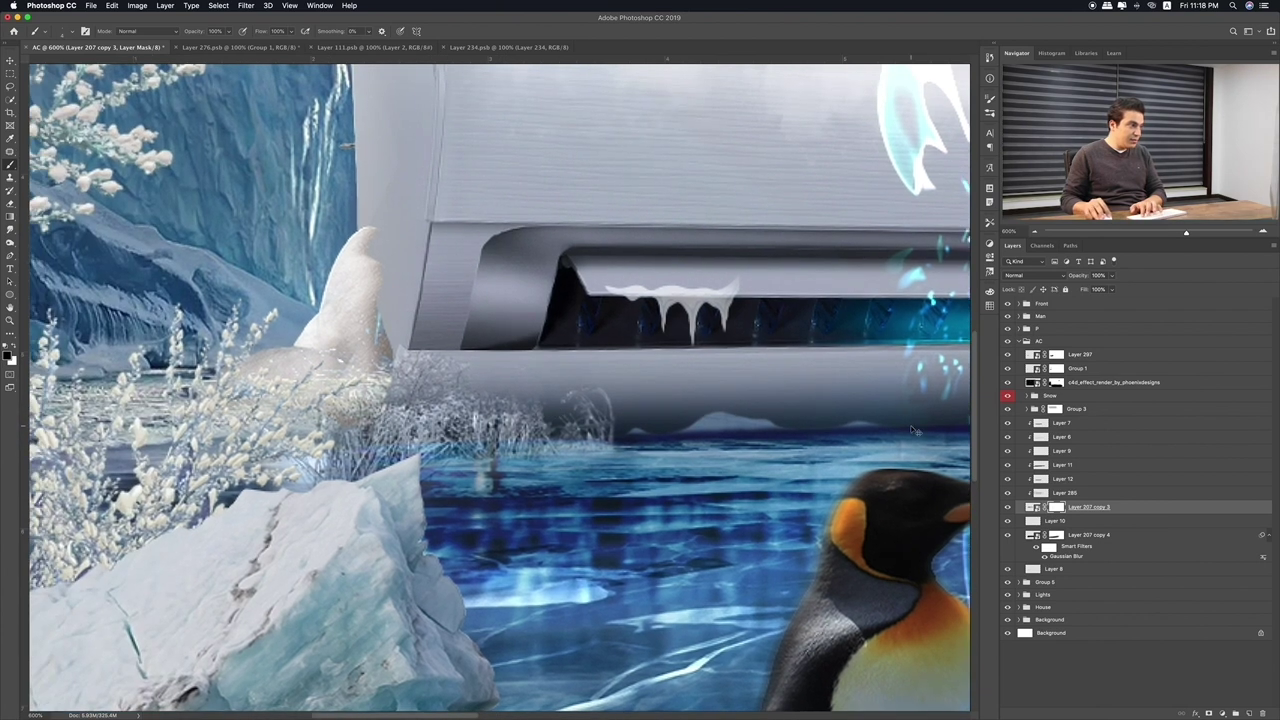
# Fit the image, hide the AC group to compare, and target Layer 297's mask
pyautogui.press('super+0')
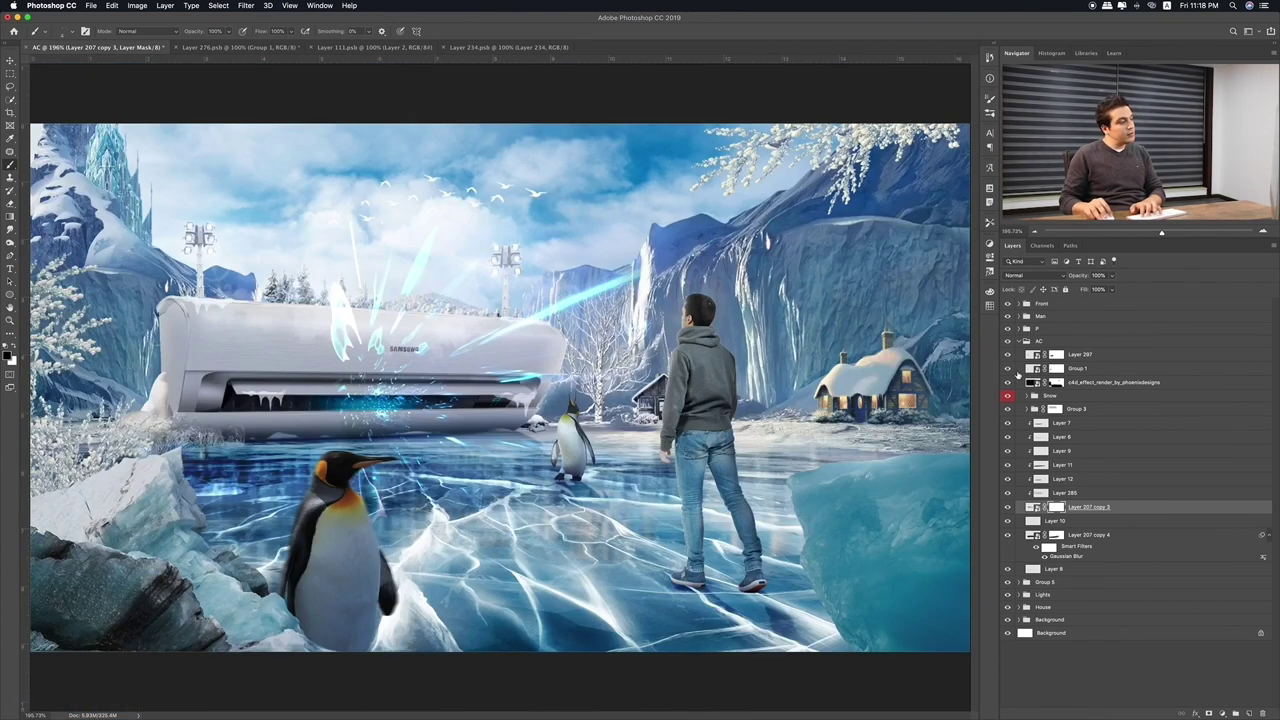
pyautogui.click(1008, 341)
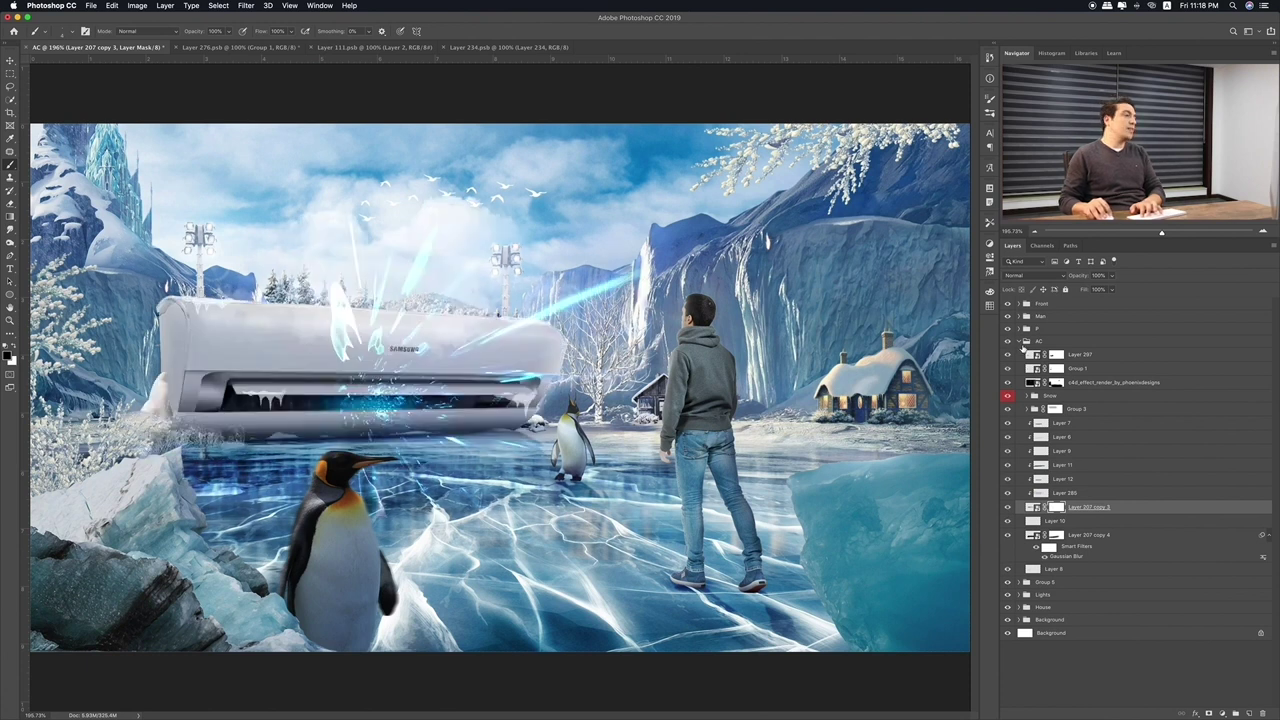
pyautogui.click(1021, 358)
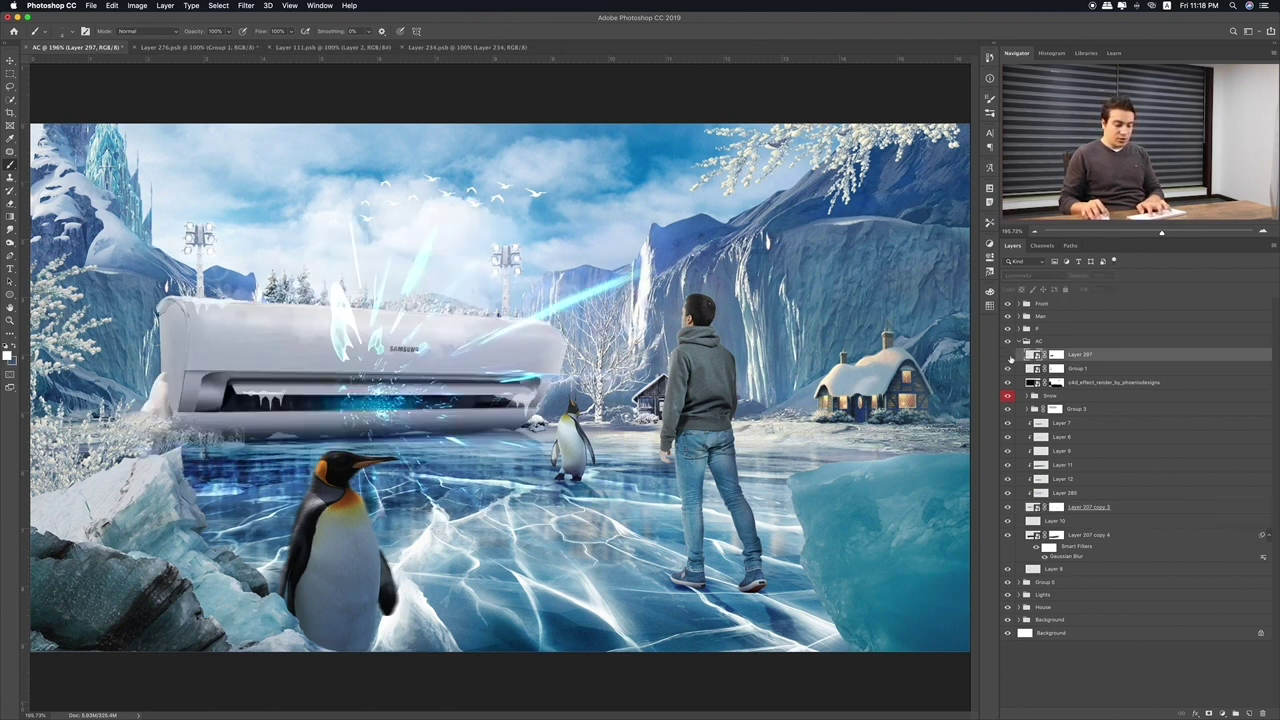
pyautogui.click(1056, 355)
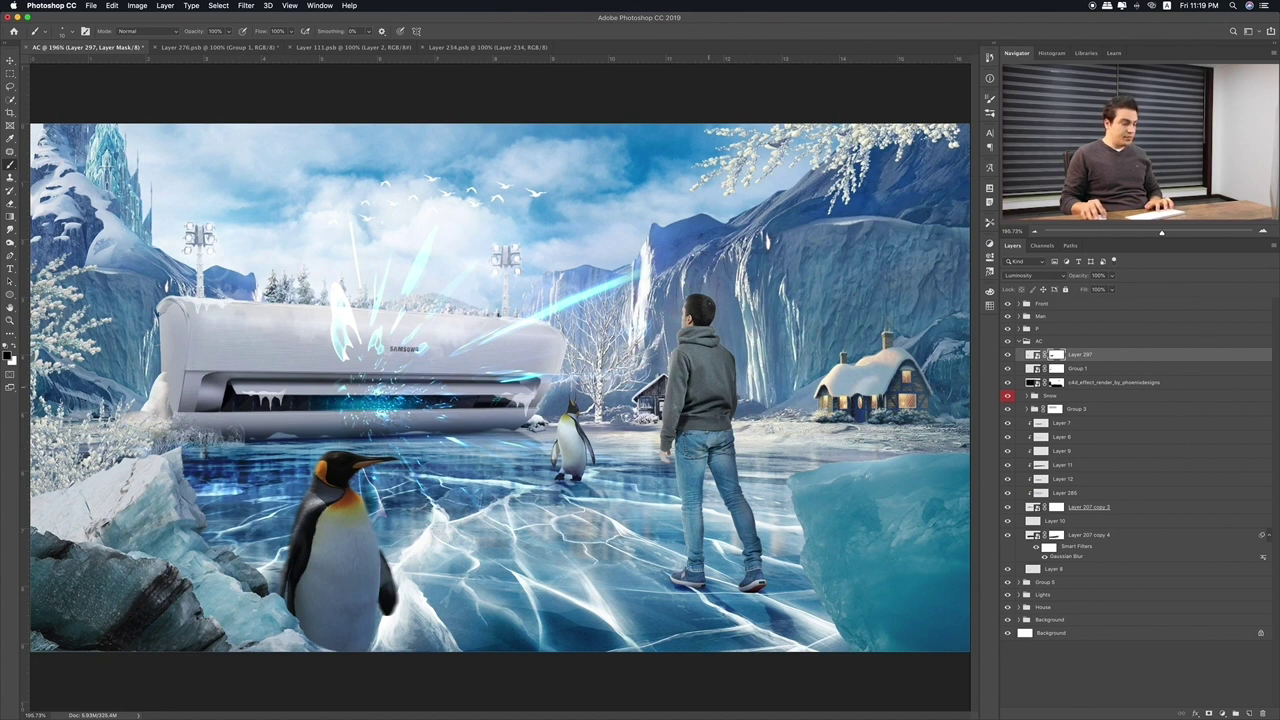
# Collapse the AC group and add a 2Strip.look Color Lookup above Front at 49% opacity
pyautogui.click(1020, 342)
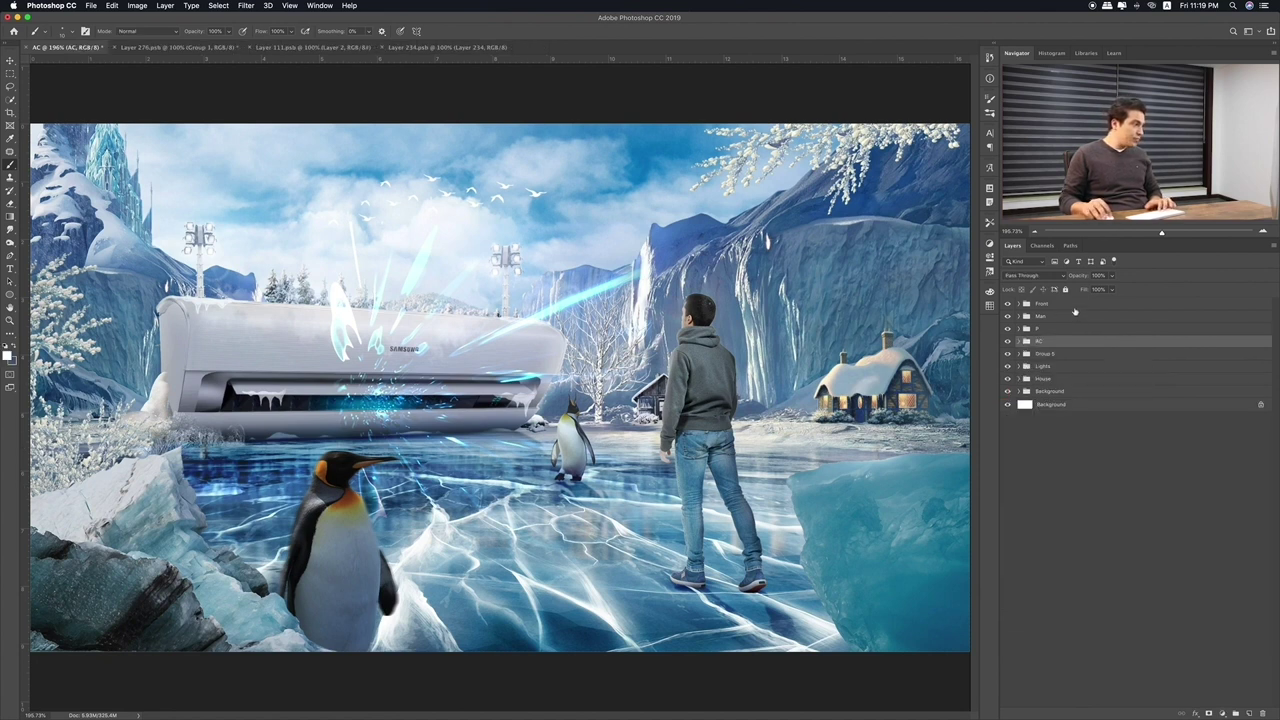
pyautogui.click(1075, 305)
pyautogui.click(1222, 713)
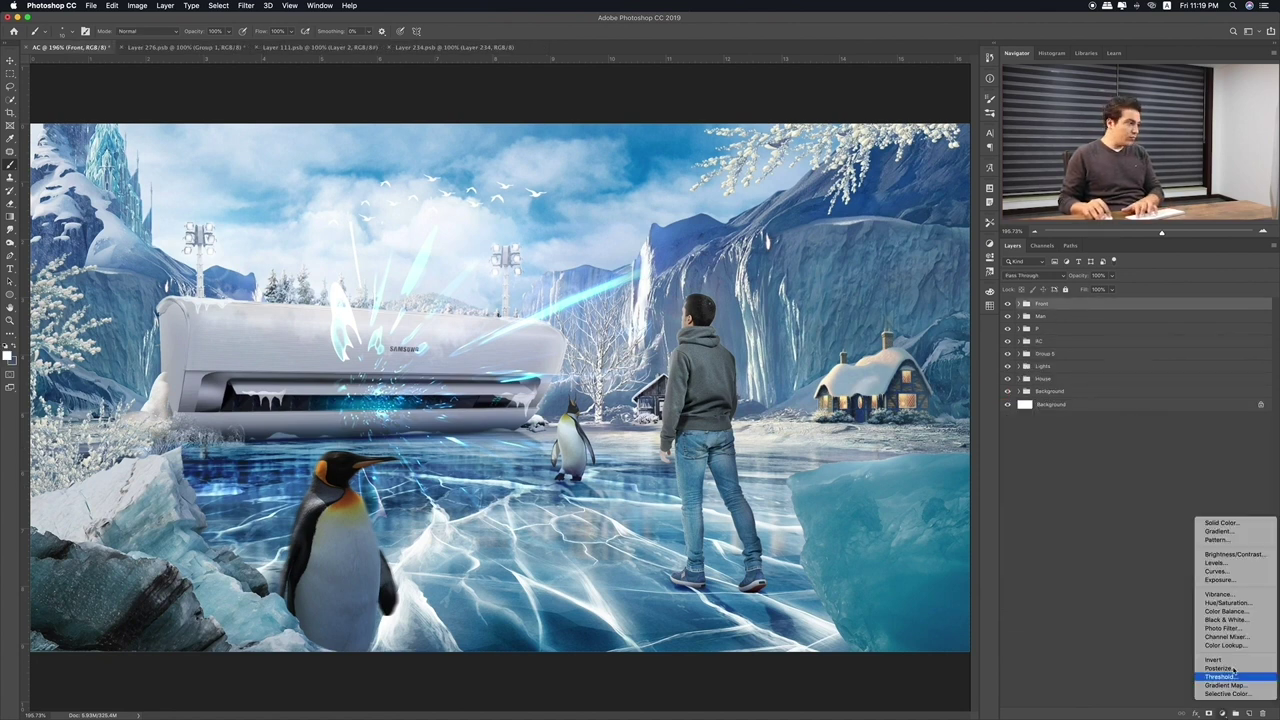
pyautogui.click(1225, 645)
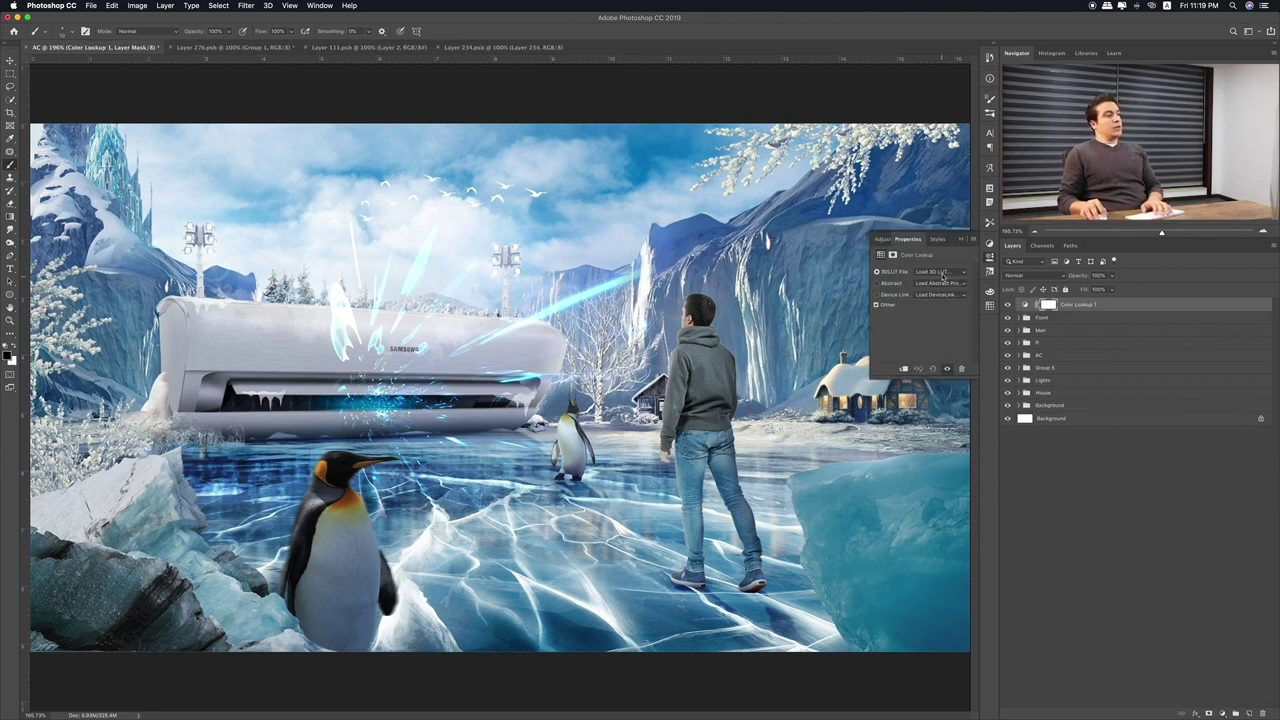
pyautogui.click(942, 272)
pyautogui.click(938, 287)
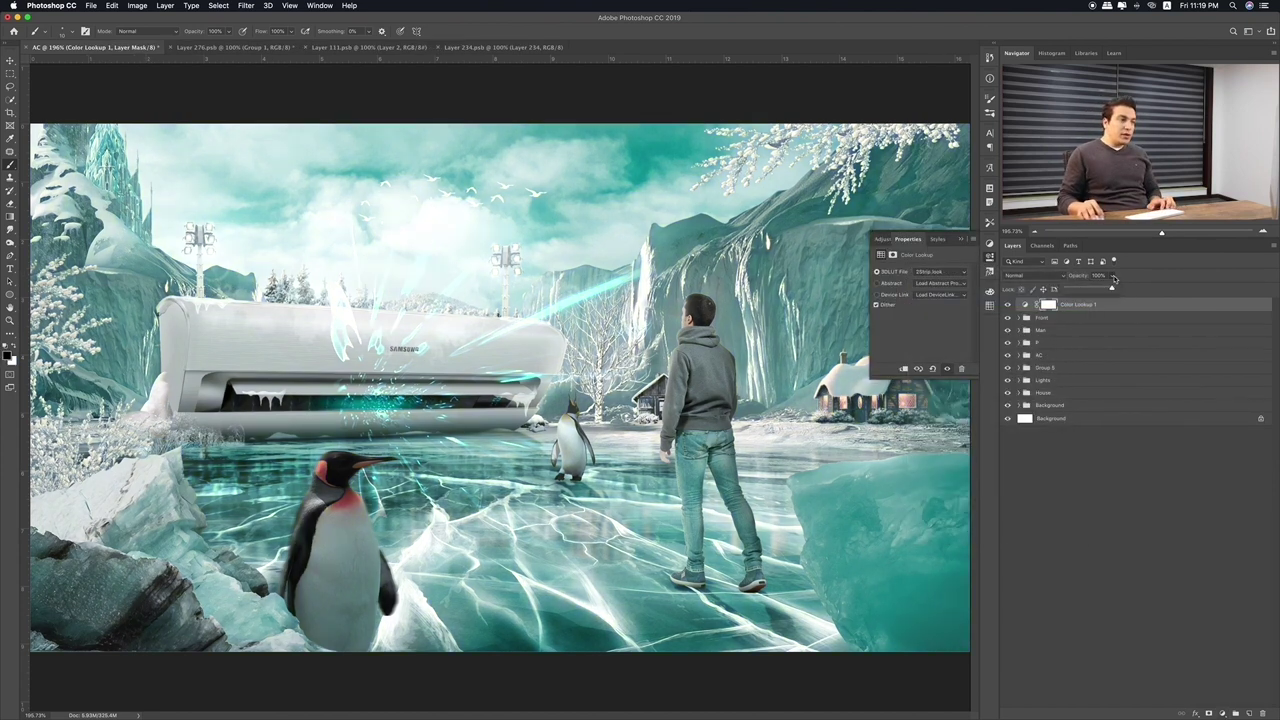
pyautogui.moveTo(1092, 289); pyautogui.dragTo(1091, 292)
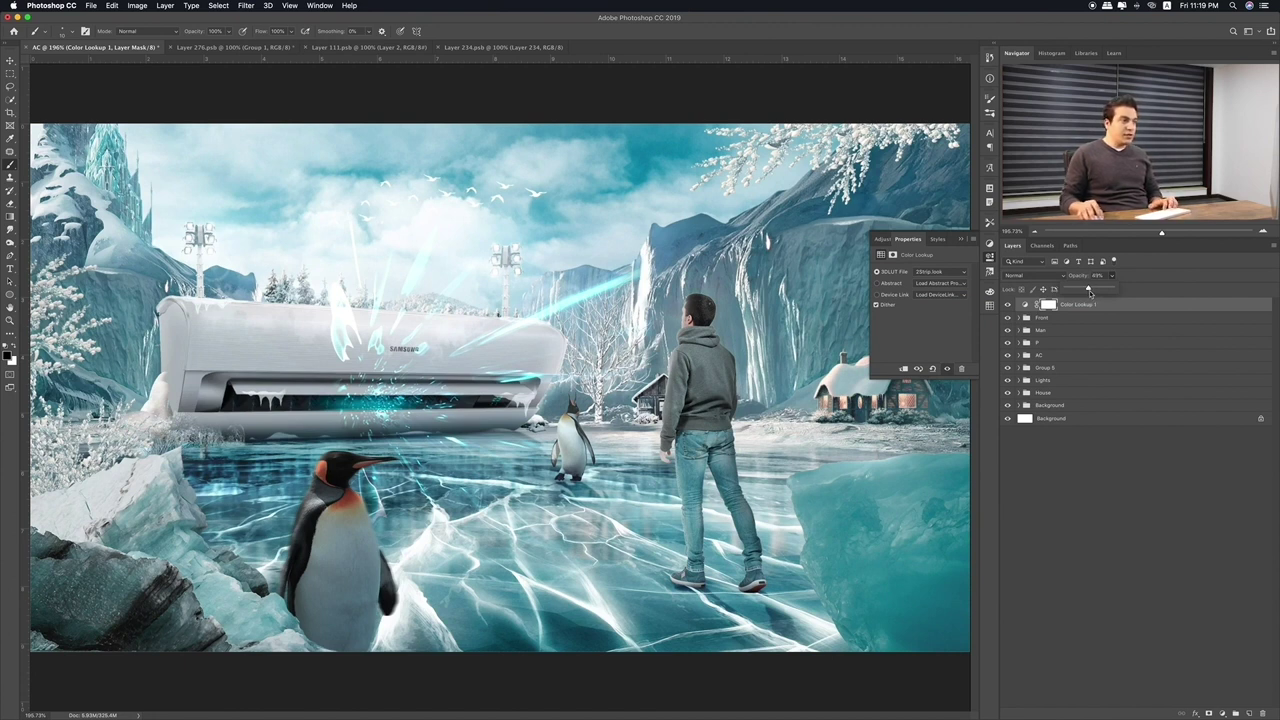
pyautogui.click(1093, 307)
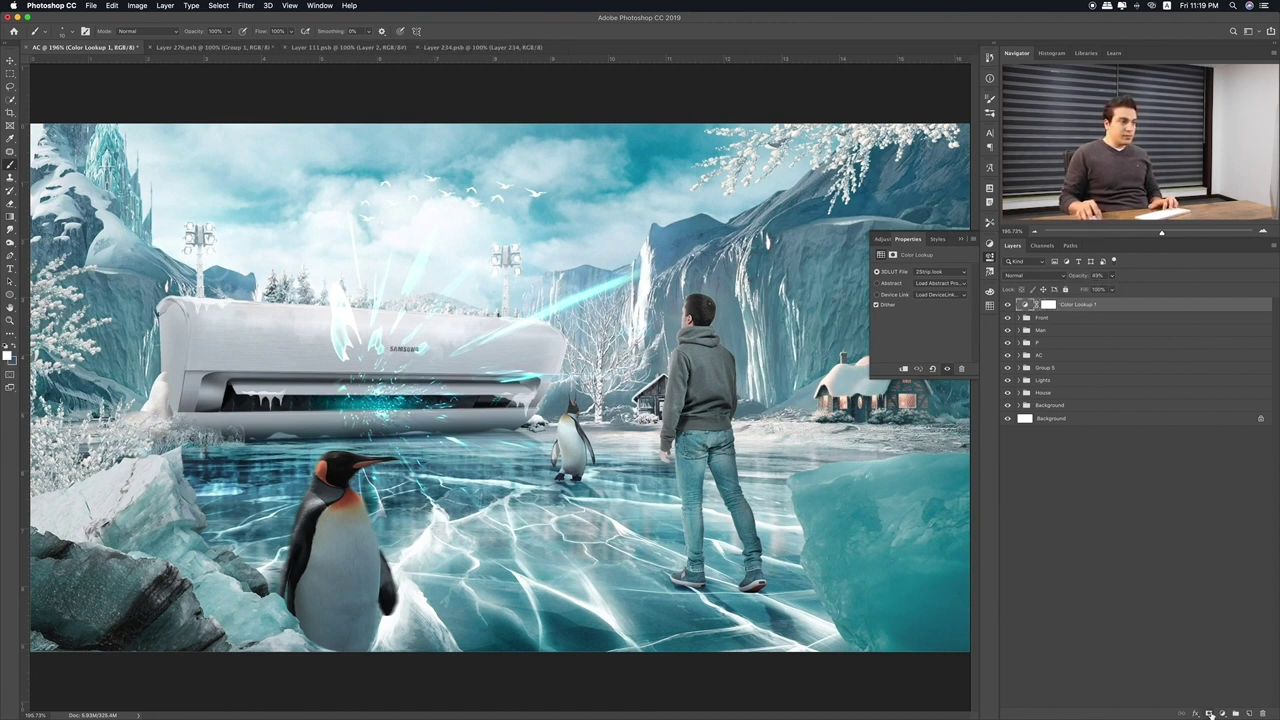
# Add a second Color Lookup using 3Strip.look at about 46% opacity
pyautogui.click(1209, 713)
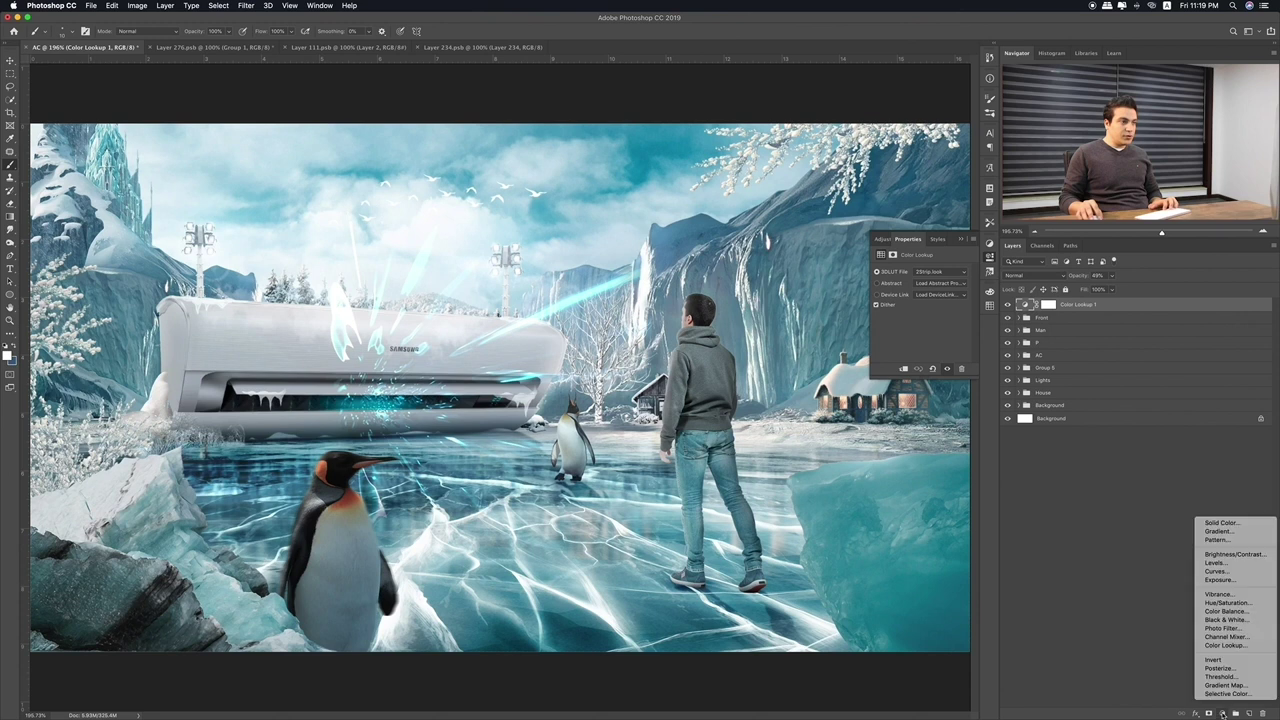
pyautogui.click(1221, 646)
pyautogui.click(944, 272)
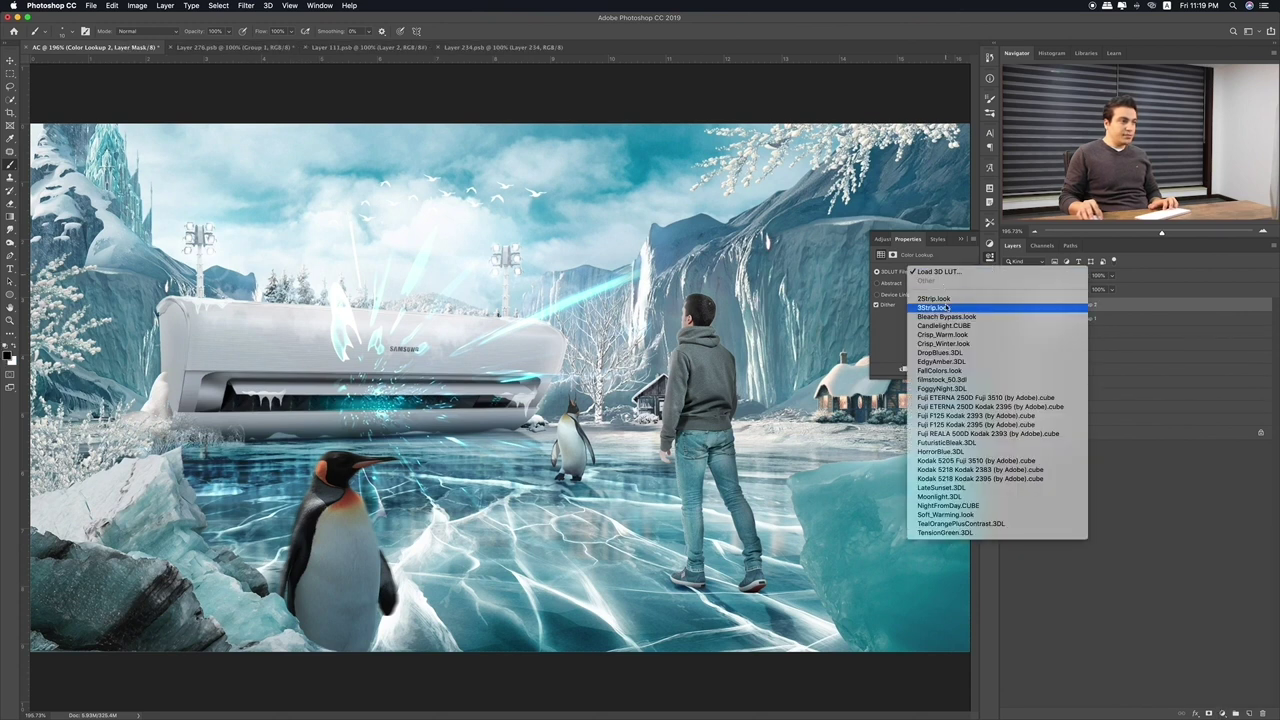
pyautogui.click(946, 307)
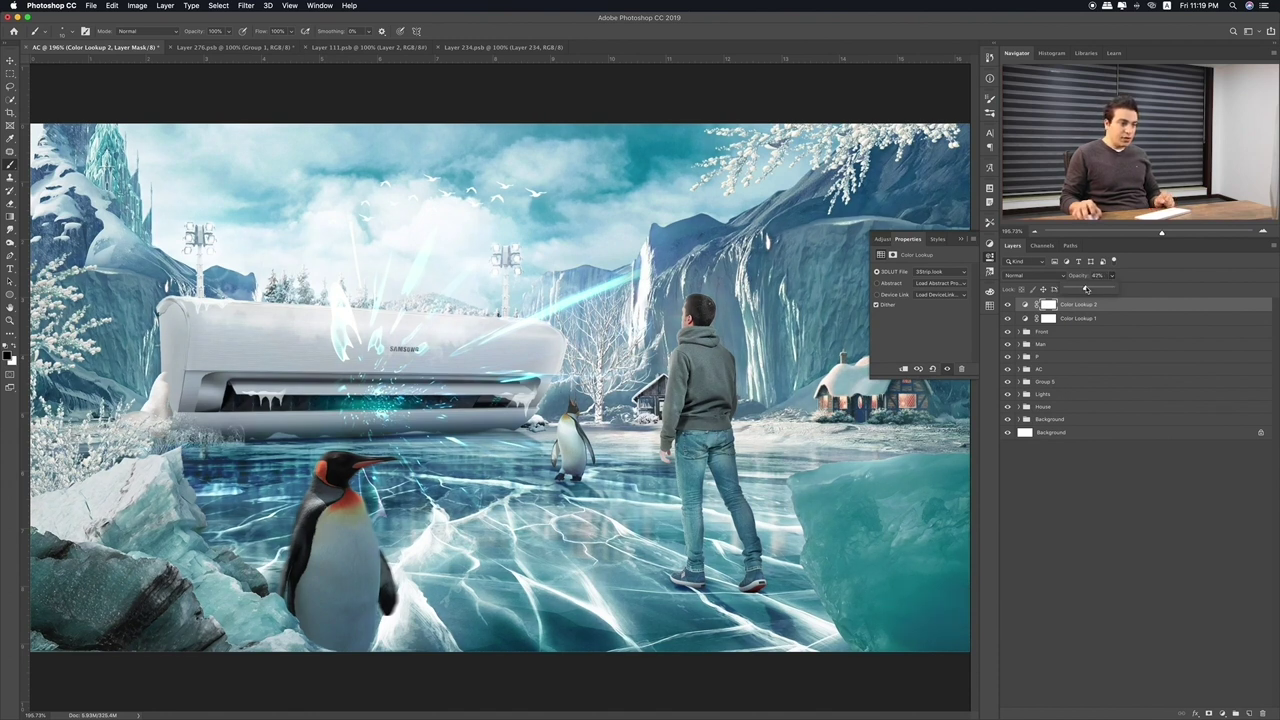
pyautogui.moveTo(1087, 290); pyautogui.dragTo(1089, 290)
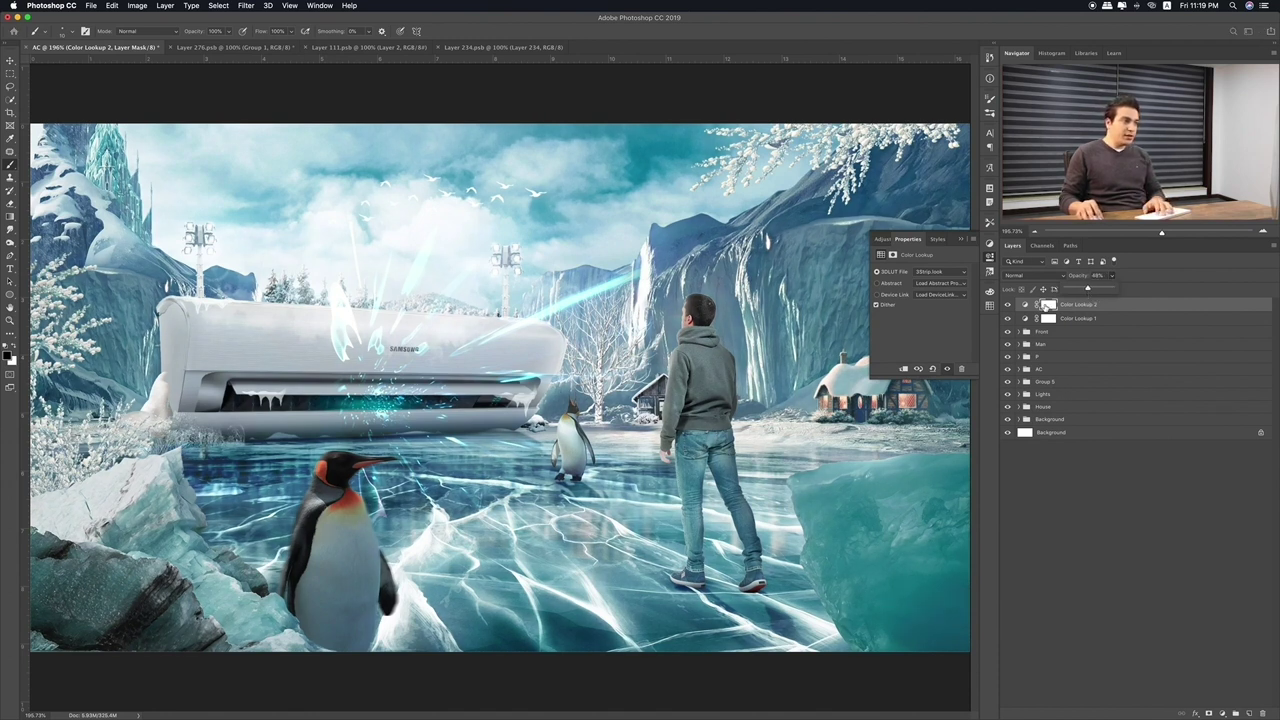
# Toggle Color Lookup 1 to compare, adjust its opacity and target its mask
pyautogui.click(1008, 318)
pyautogui.click(1009, 318)
pyautogui.click(1067, 319)
pyautogui.click(1112, 275)
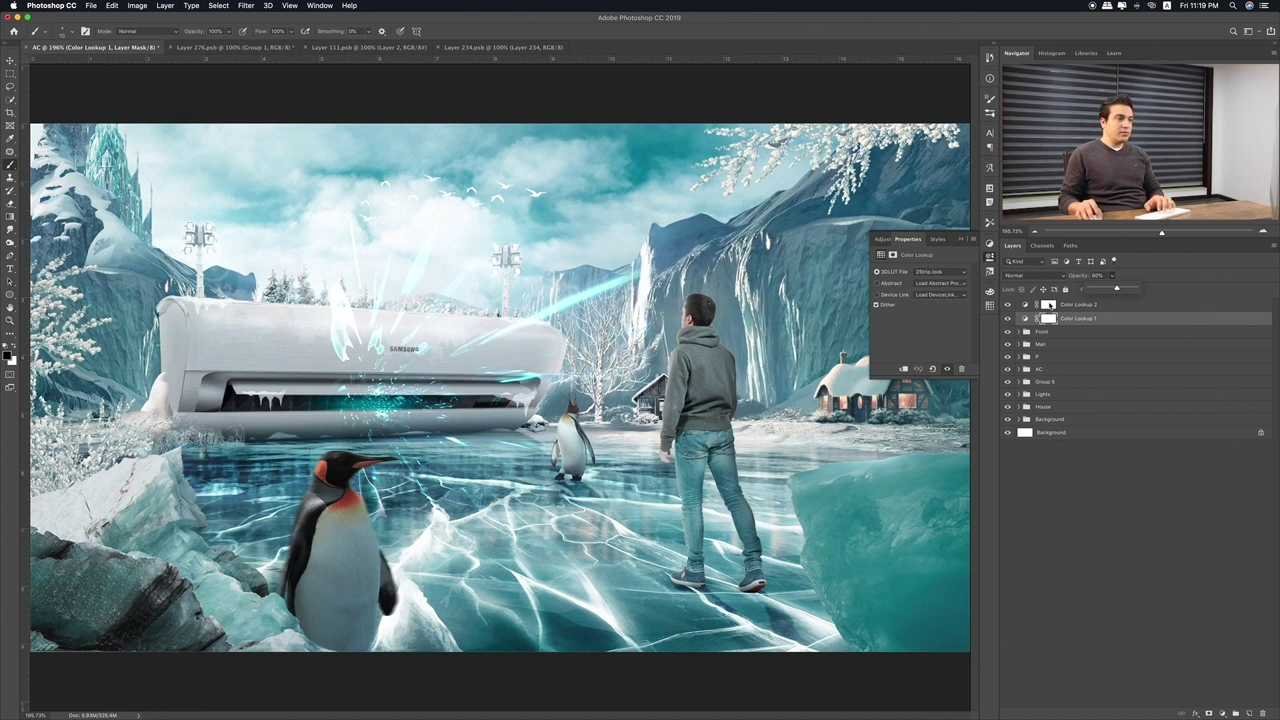
pyautogui.click(1050, 318)
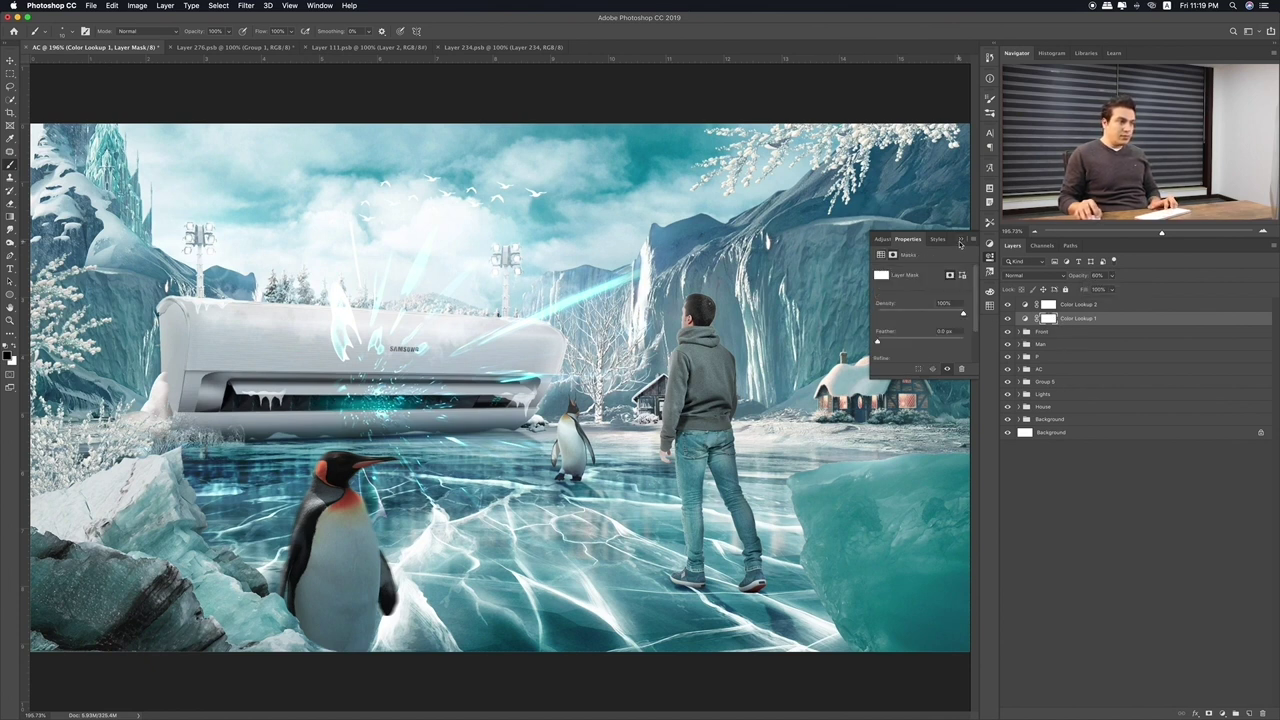
pyautogui.click(960, 241)
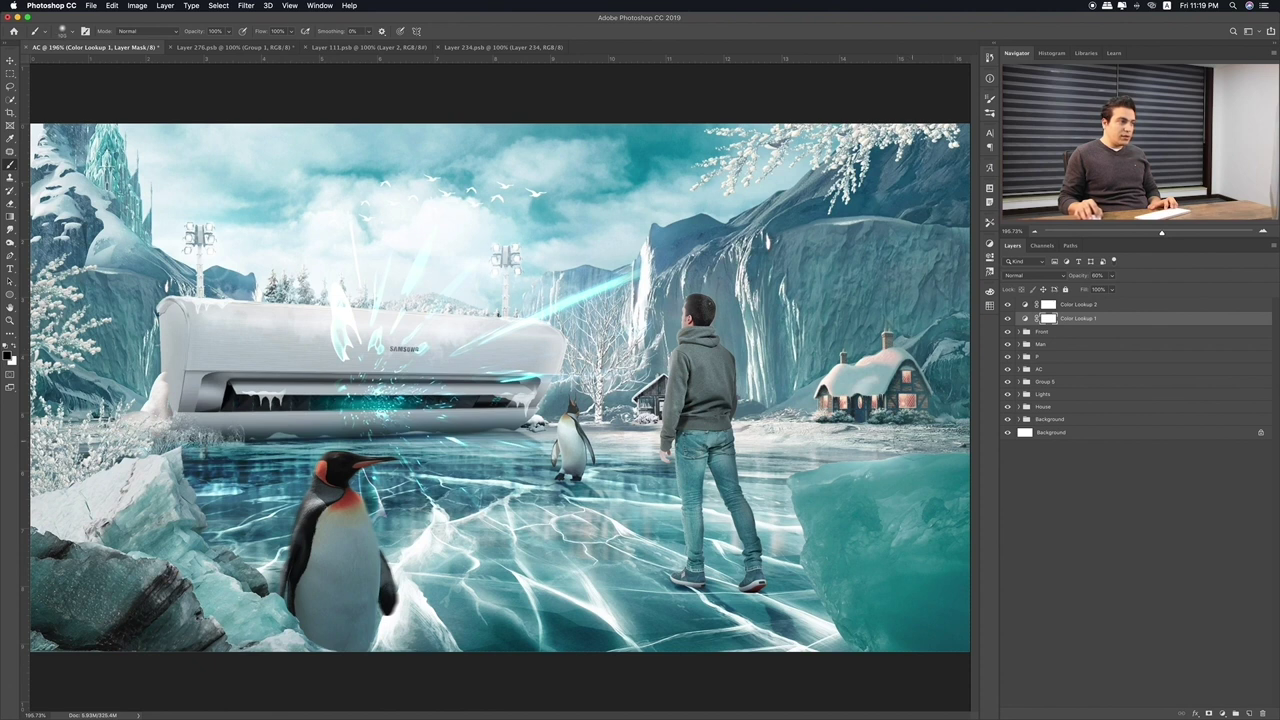
# Set brush opacity to 40% with a larger brush, and select Color Lookup 2
pyautogui.press('4')
pyautogui.press(']')
pyautogui.press(']')
pyautogui.press(']')
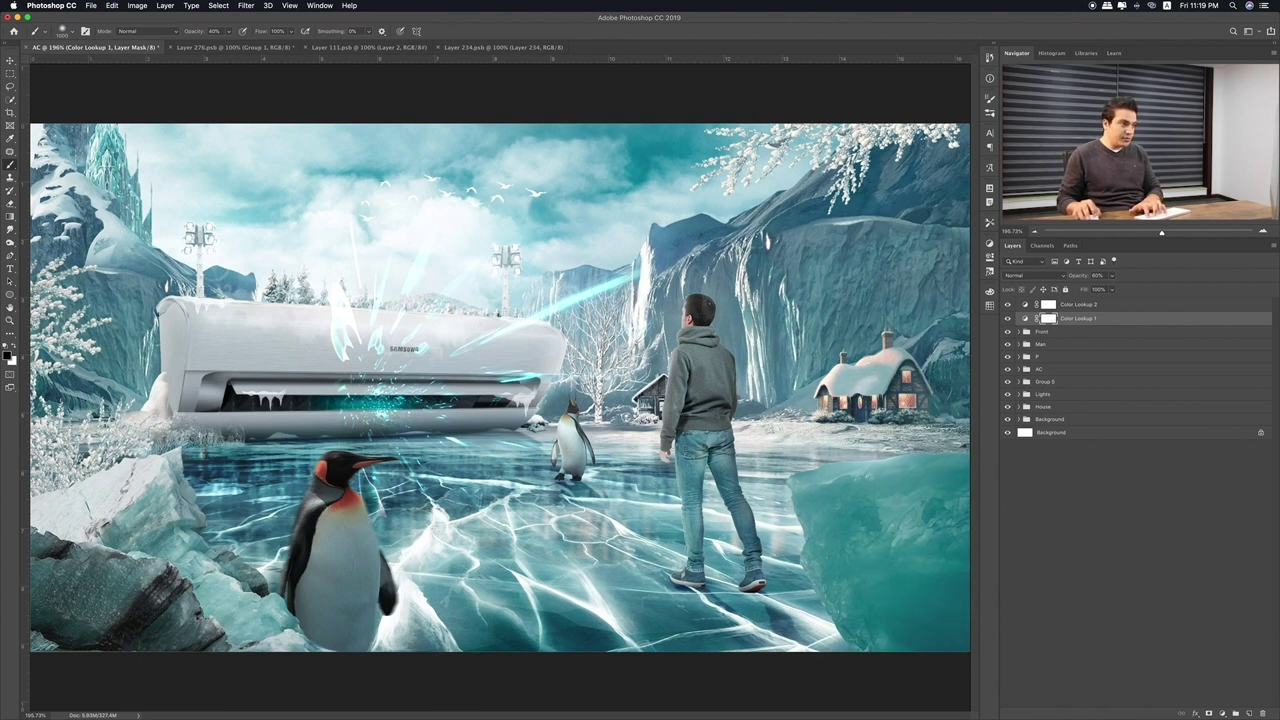
pyautogui.click(10, 73)
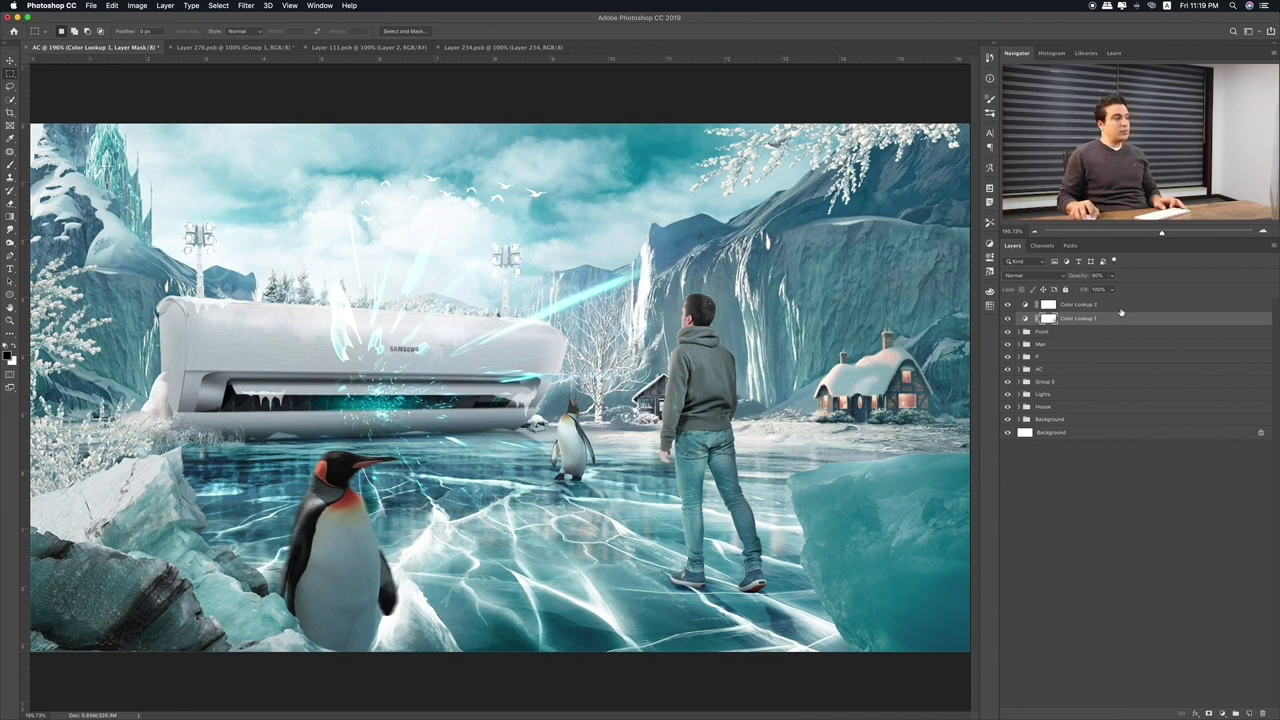
pyautogui.click(1115, 304)
pyautogui.click(1223, 713)
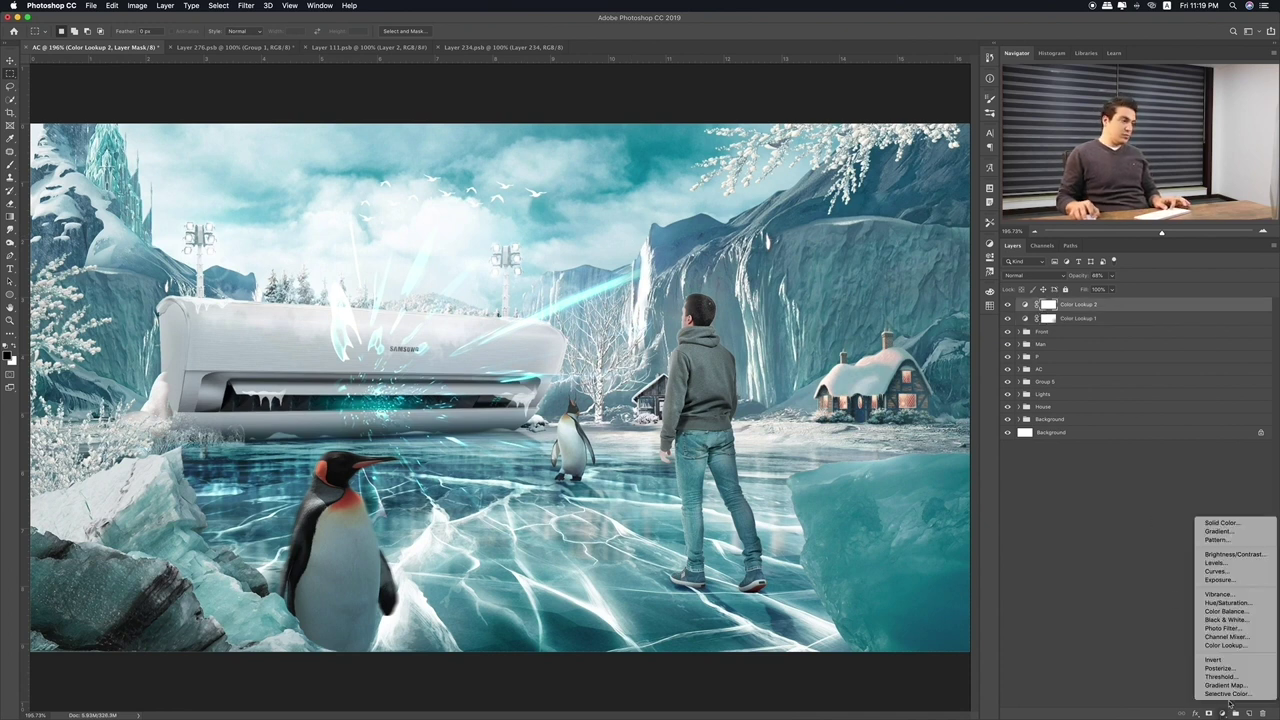
# Add a black Solid Color fill layer in Soft Light blend mode at 50% opacity
pyautogui.click(1222, 522)
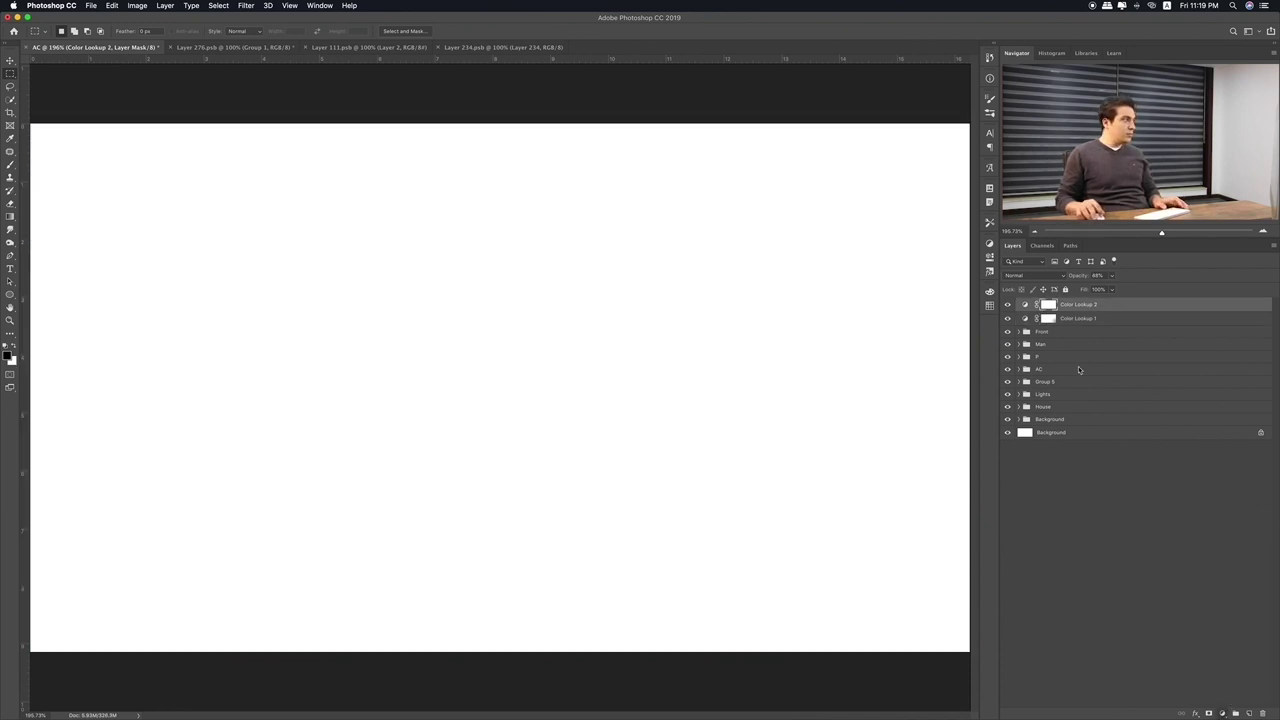
pyautogui.moveTo(885, 380); pyautogui.dragTo(846, 485)
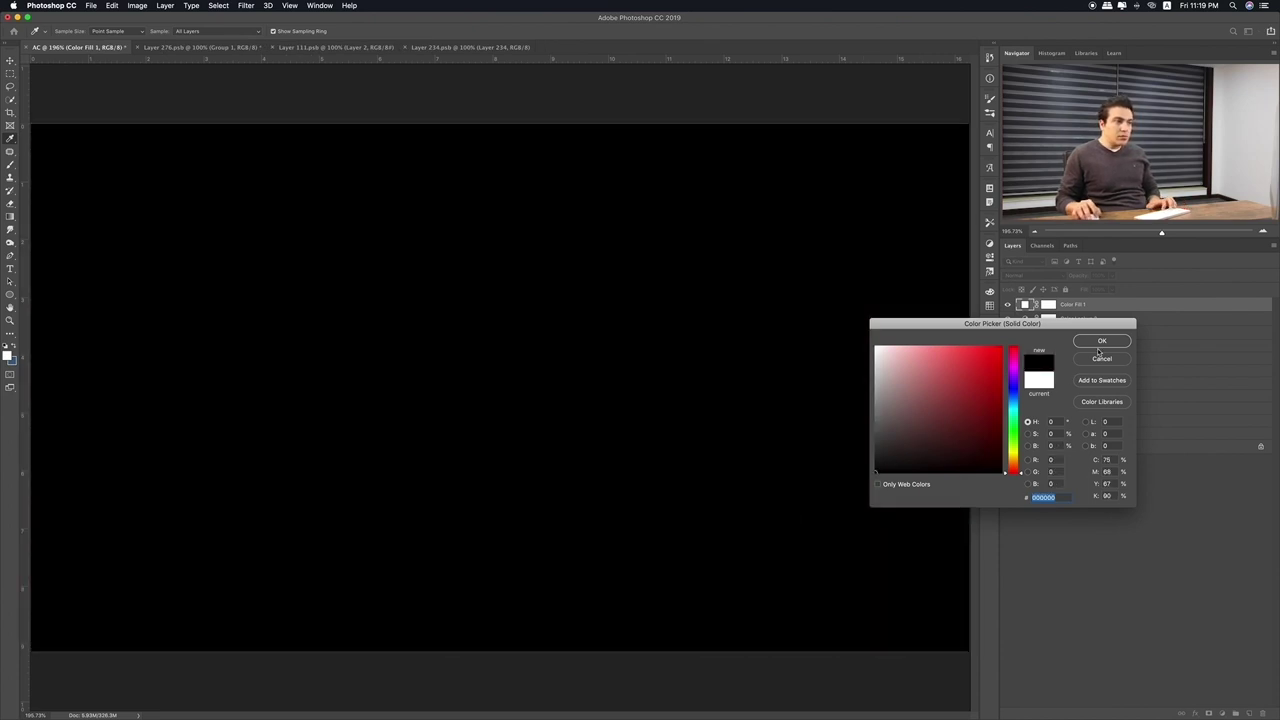
pyautogui.click(1101, 342)
pyautogui.click(1025, 275)
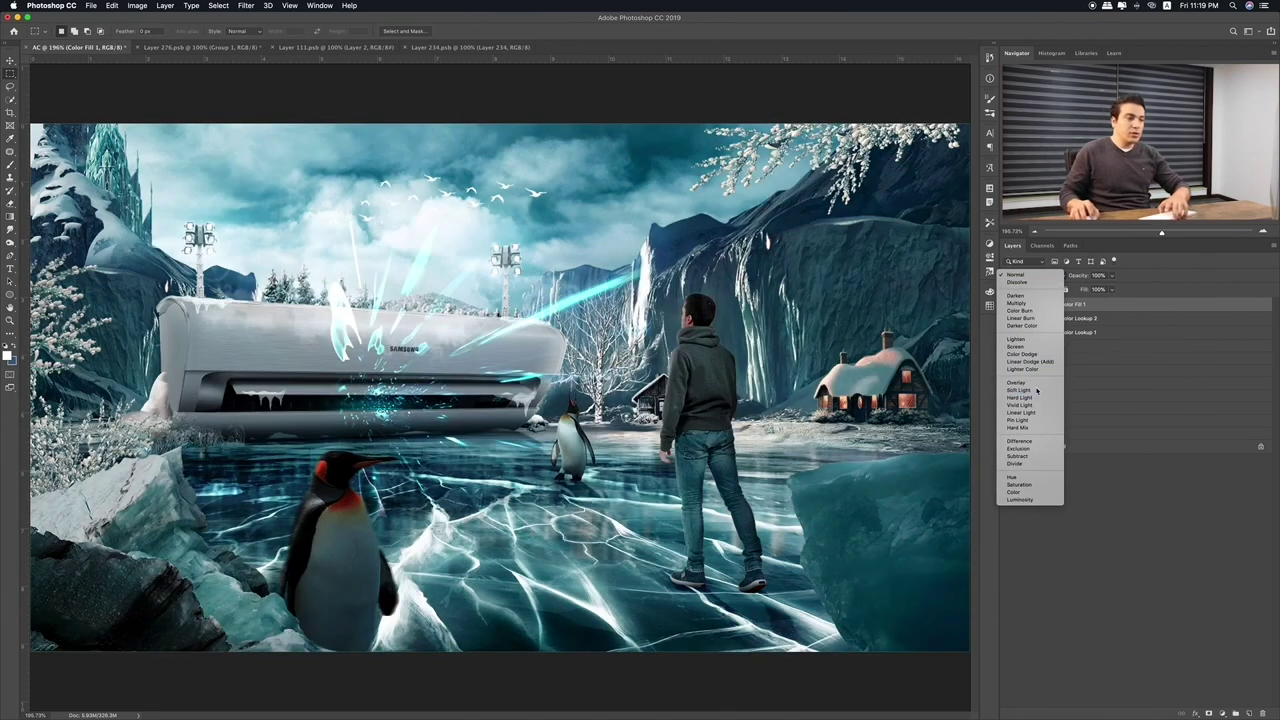
pyautogui.click(1020, 390)
pyautogui.moveTo(1112, 275)
pyautogui.mouseDown()
pyautogui.moveTo(1077, 289)
pyautogui.moveTo(1090, 293)
pyautogui.mouseUp()
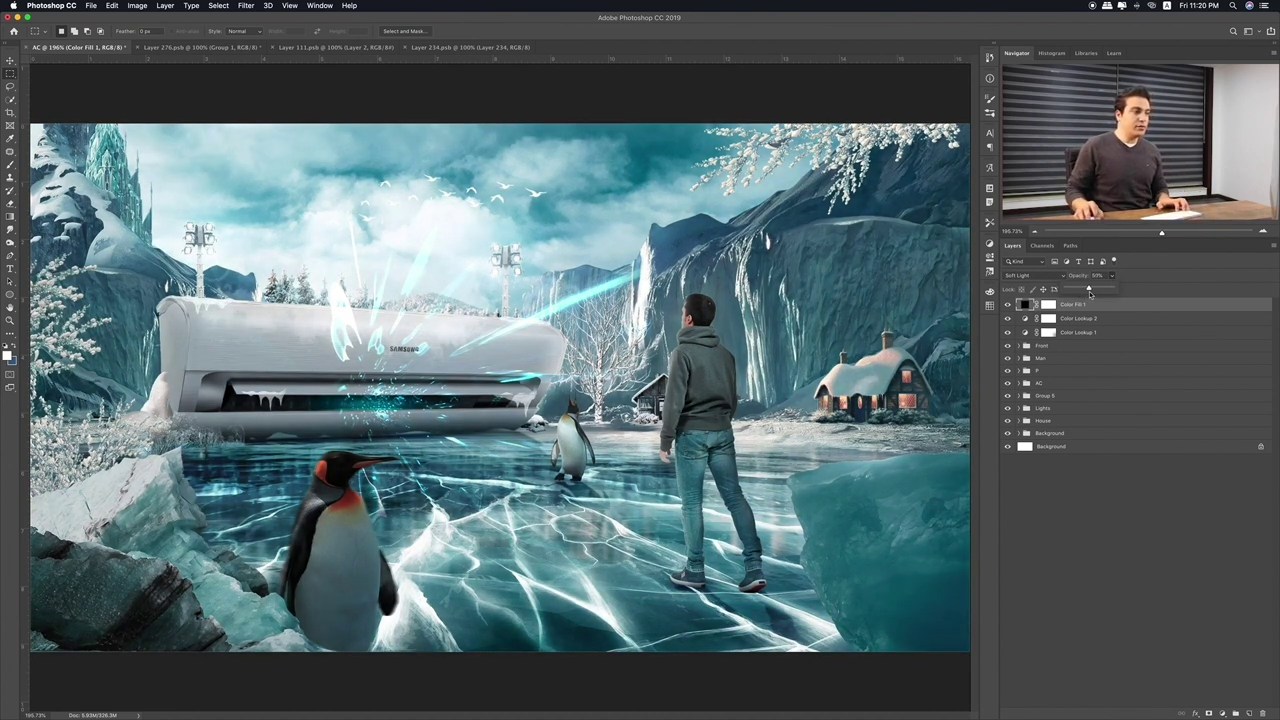
# Paint black on the fill's mask to spare the right cliff and sky
pyautogui.click(1050, 305)
pyautogui.press('b')
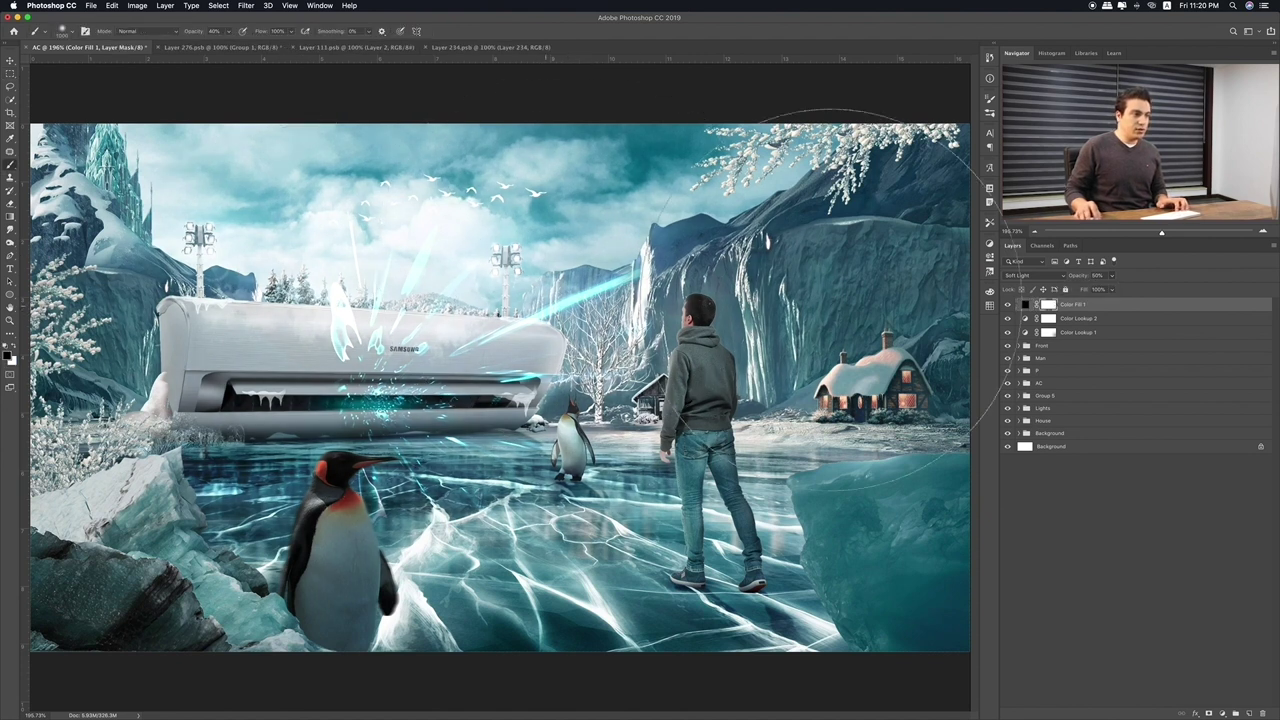
pyautogui.moveTo(400, 280); pyautogui.dragTo(465, 265)
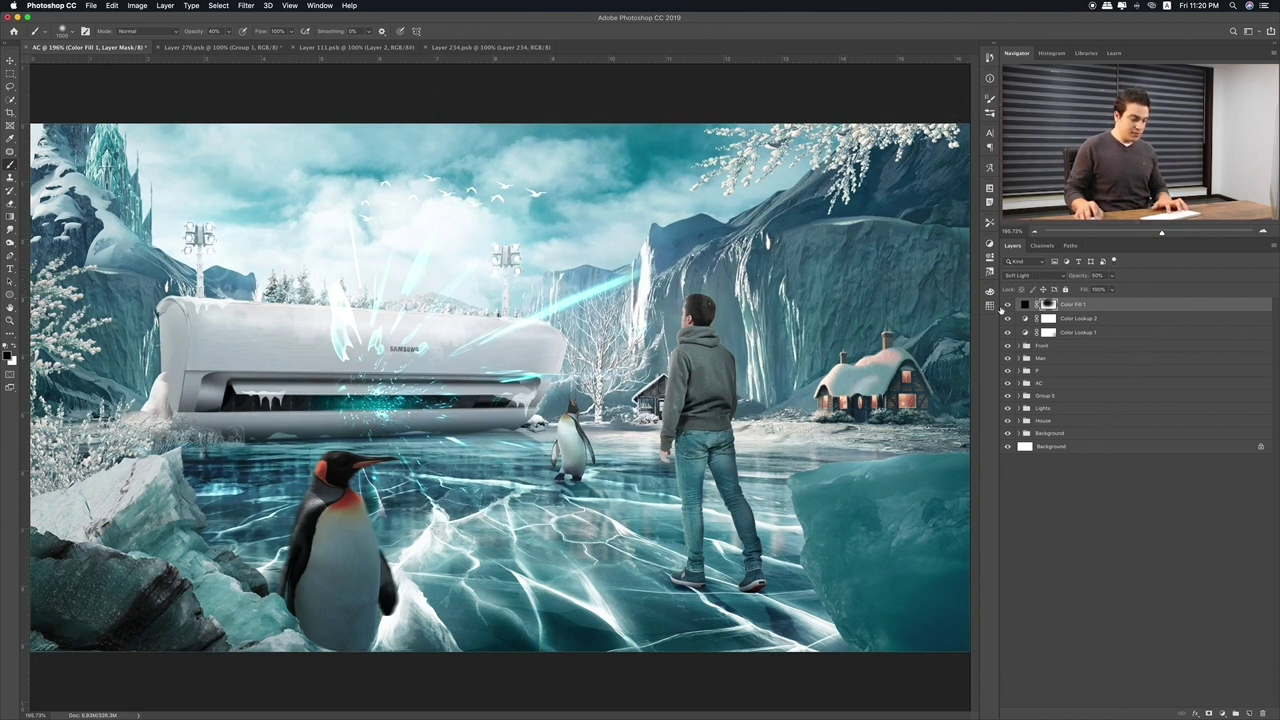
pyautogui.click(1024, 304)
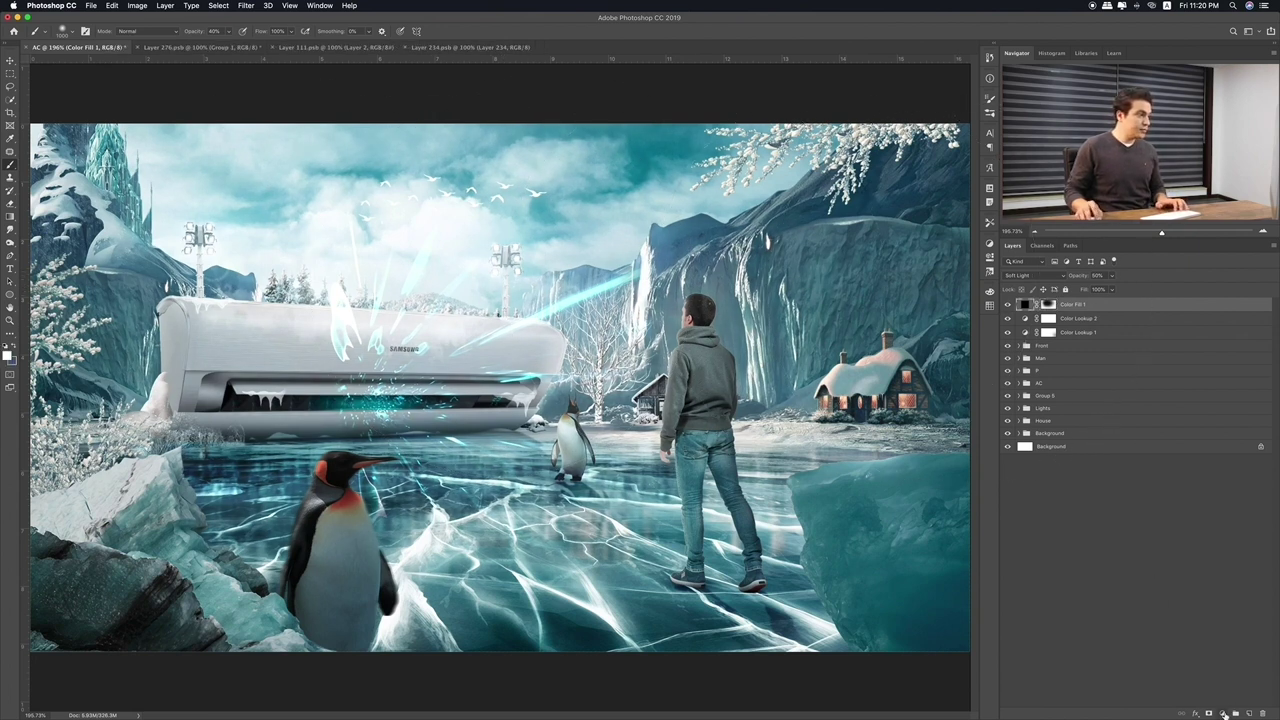
pyautogui.click(1223, 715)
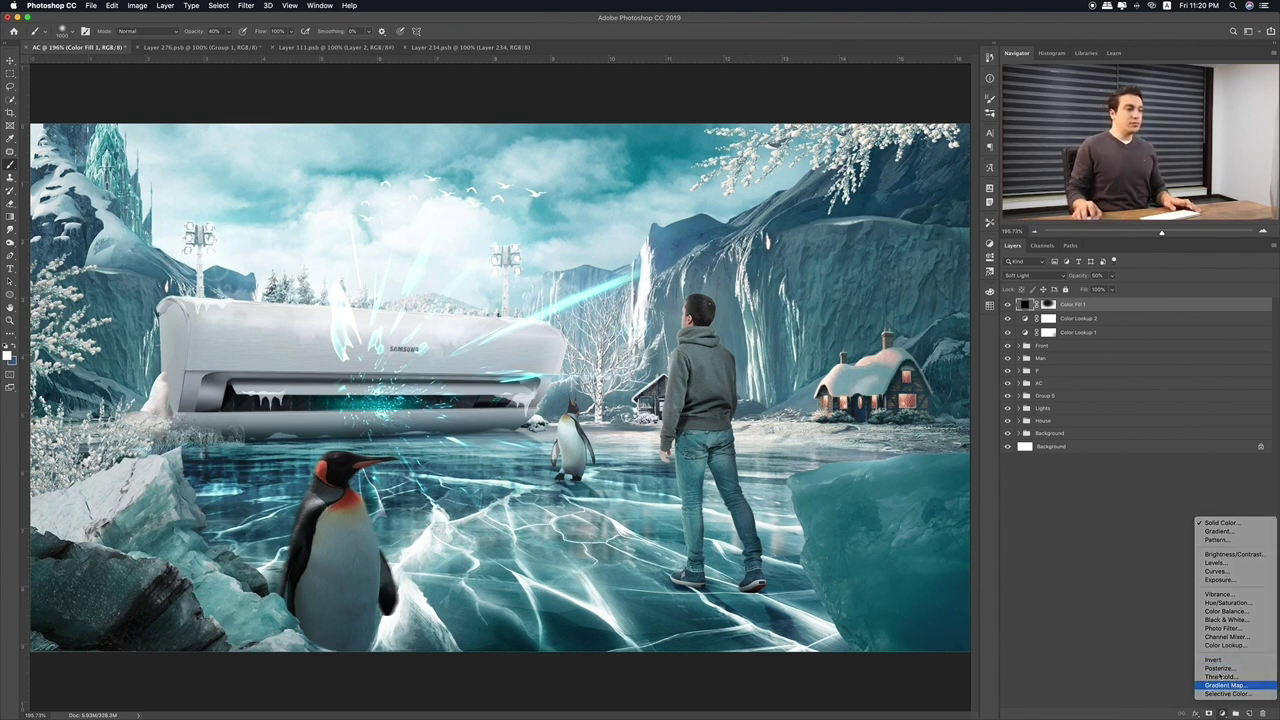
# Add a Gradient Map adjustment and preview it through several blend modes
pyautogui.click(1222, 684)
pyautogui.click(906, 275)
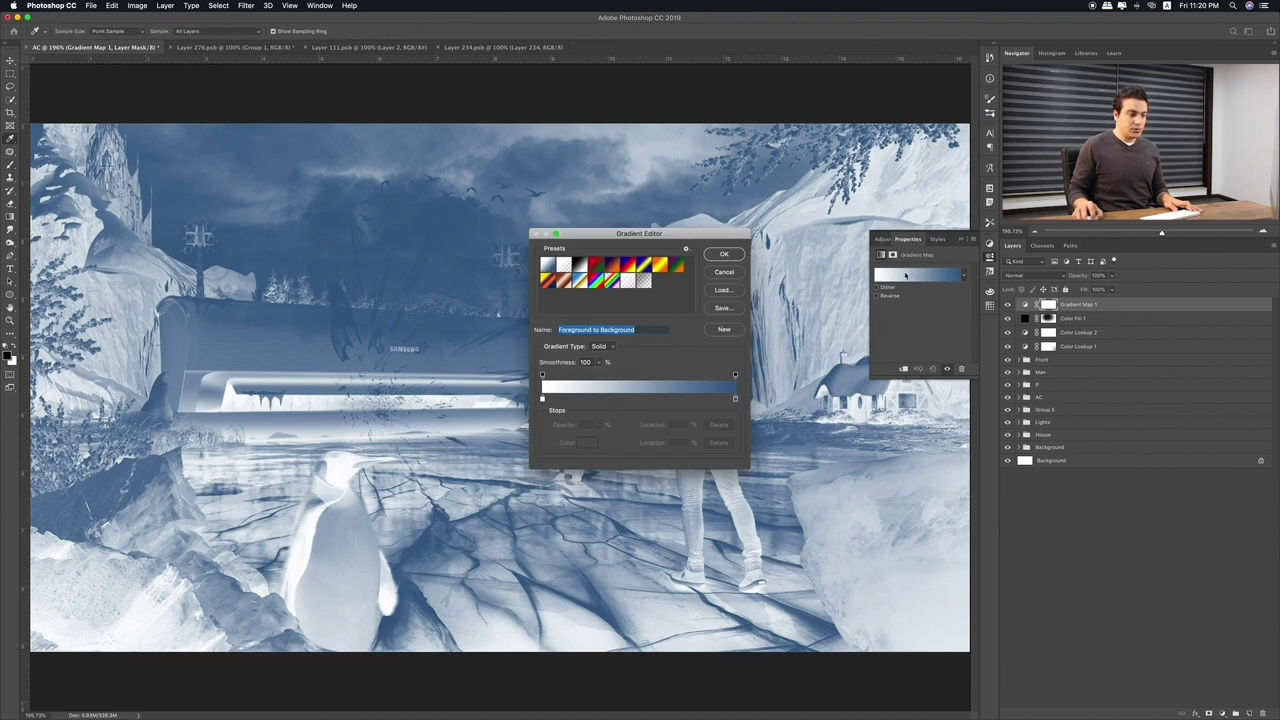
pyautogui.click(724, 254)
pyautogui.hotkey('shift', '+')
pyautogui.hotkey('shift', '+')
pyautogui.hotkey('shift', '+')
pyautogui.hotkey('shift', '+')
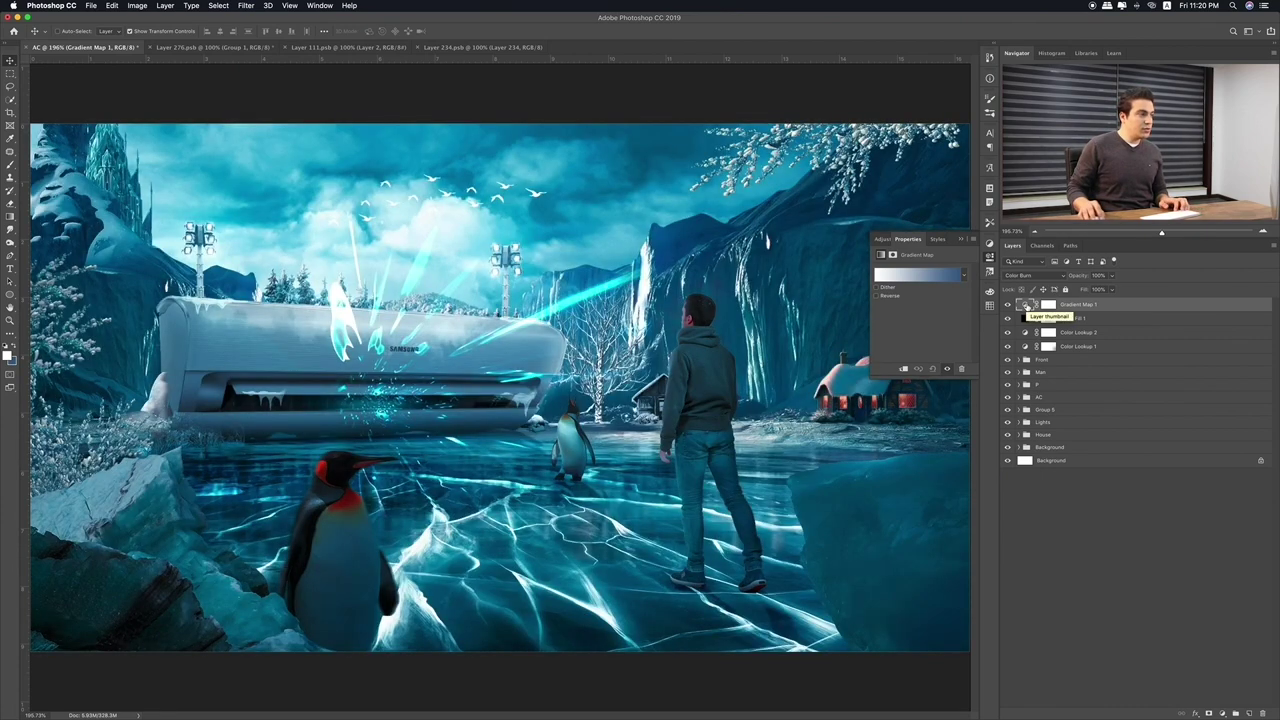
pyautogui.hotkey('shift', '+')
pyautogui.hotkey('shift', '+')
pyautogui.hotkey('shift', '+')
pyautogui.hotkey('shift', '+')
pyautogui.hotkey('shift', '+')
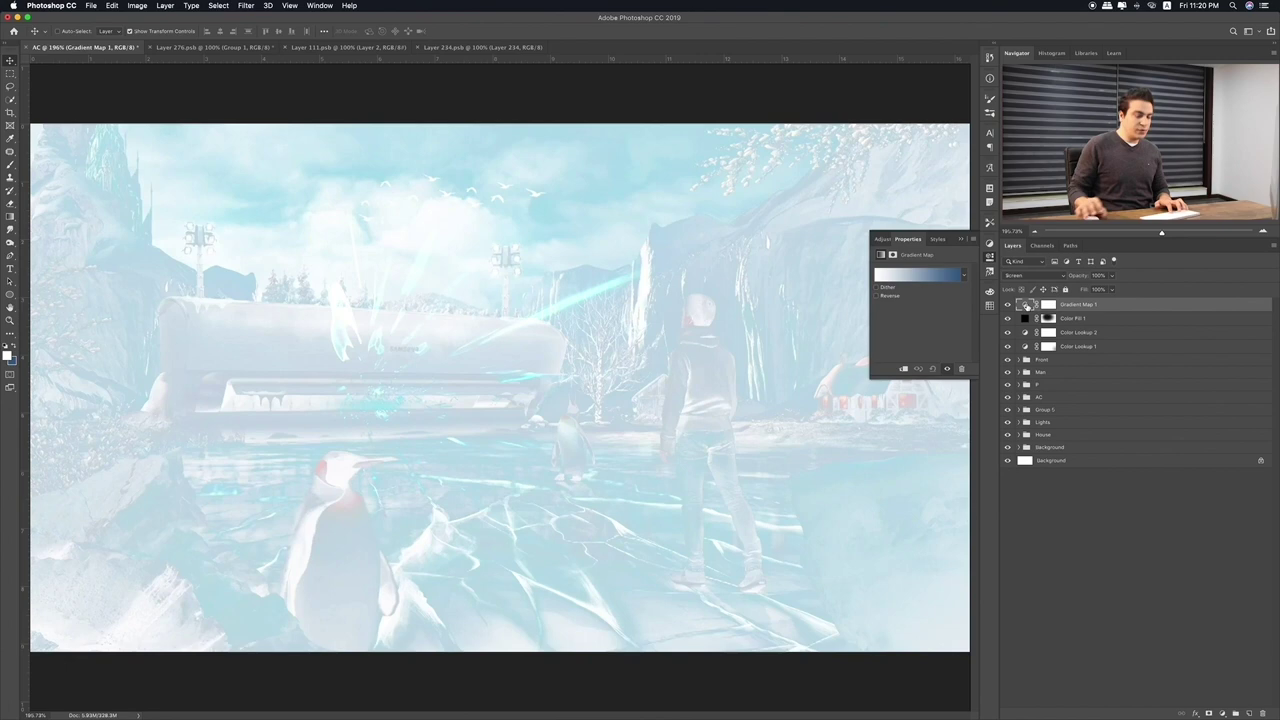
pyautogui.hotkey('shift', '+')
pyautogui.hotkey('shift', '+')
pyautogui.hotkey('shift', '+')
pyautogui.hotkey('shift', '+')
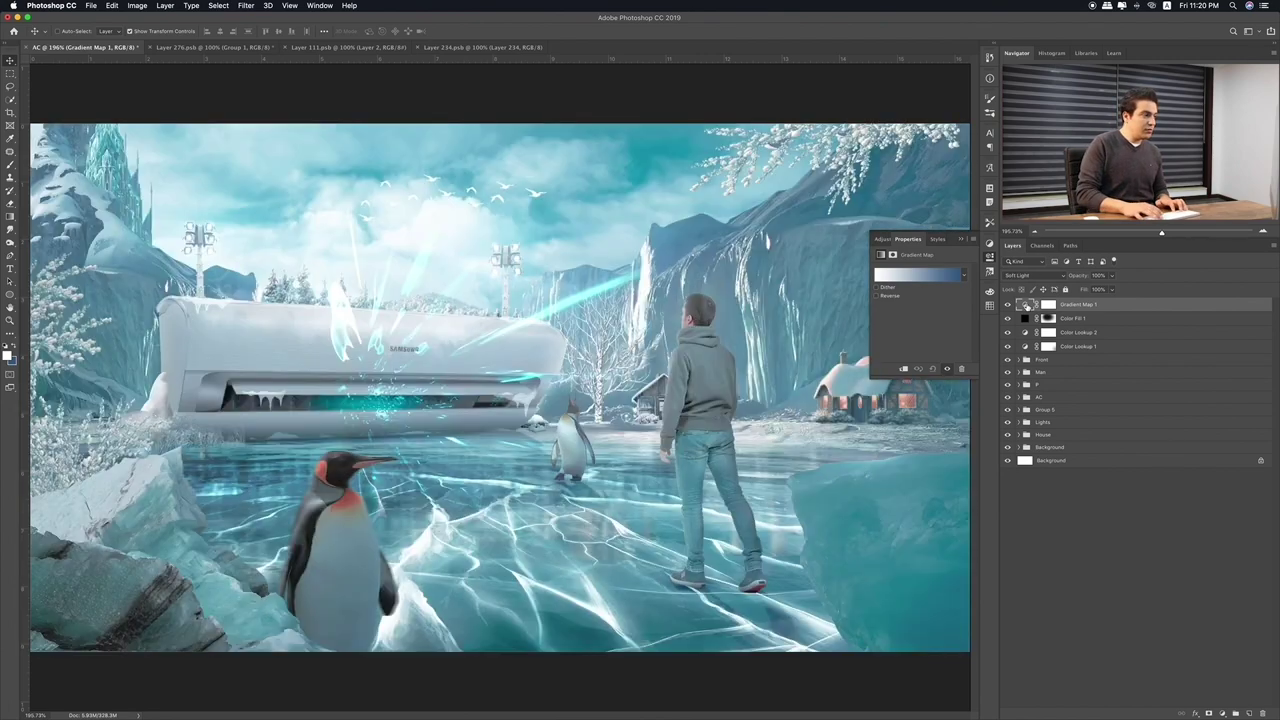
pyautogui.hotkey('shift', '+')
pyautogui.hotkey('shift', '+')
pyautogui.hotkey('shift', '+')
pyautogui.hotkey('shift', '+')
pyautogui.hotkey('shift', '+')
pyautogui.hotkey('shift', '+')
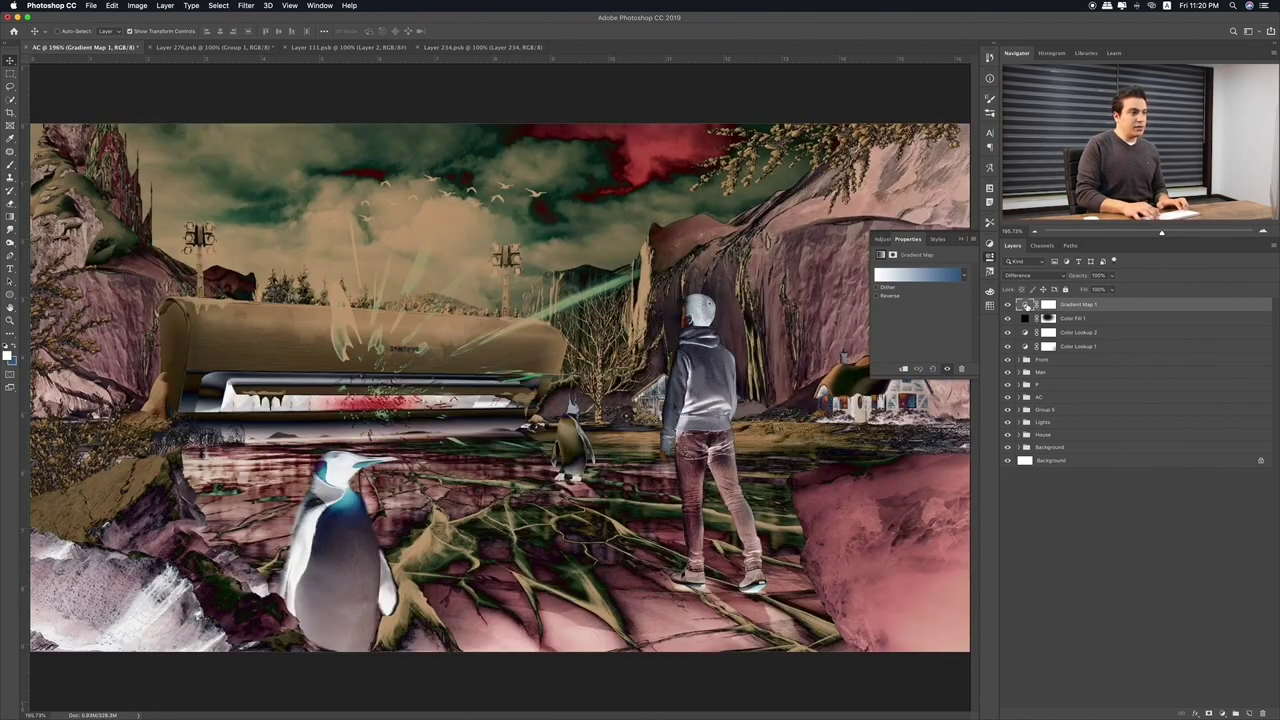
pyautogui.hotkey('shift', '+')
pyautogui.hotkey('shift', '+')
pyautogui.hotkey('shift', '+')
pyautogui.hotkey('shift', '+')
pyautogui.hotkey('shift', '-')
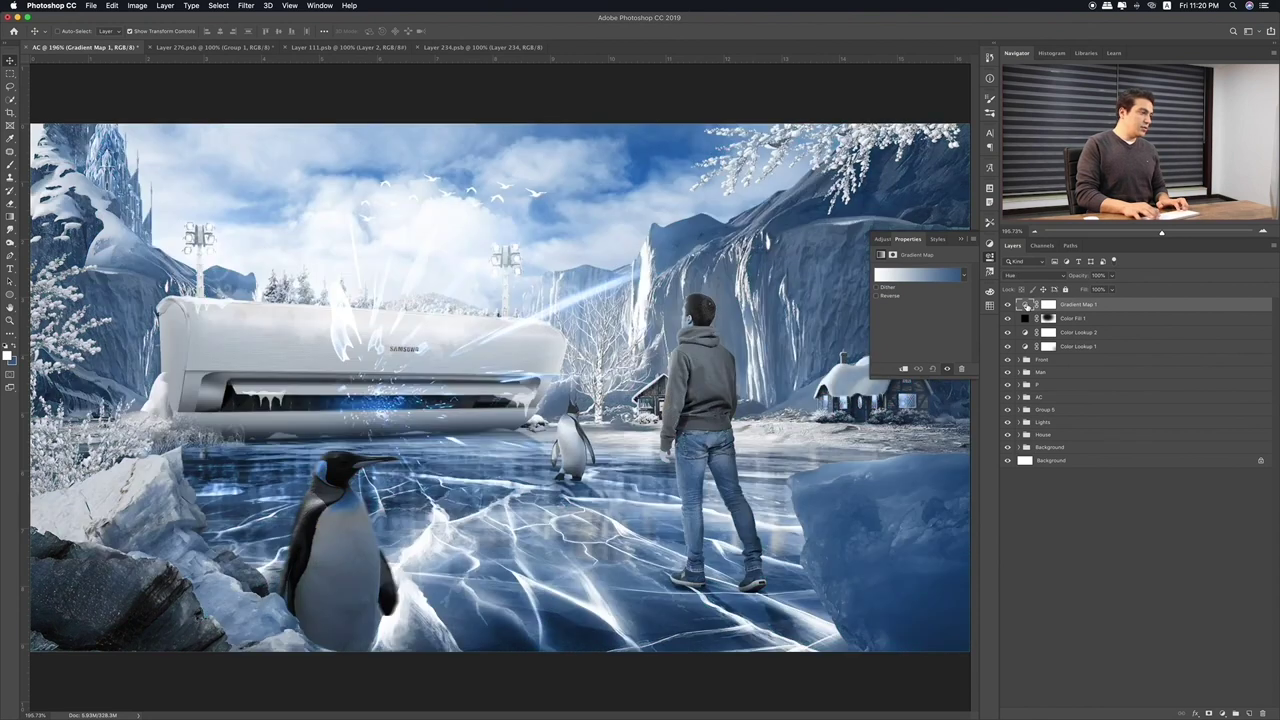
pyautogui.hotkey('shift', '-')
pyautogui.hotkey('shift', '-')
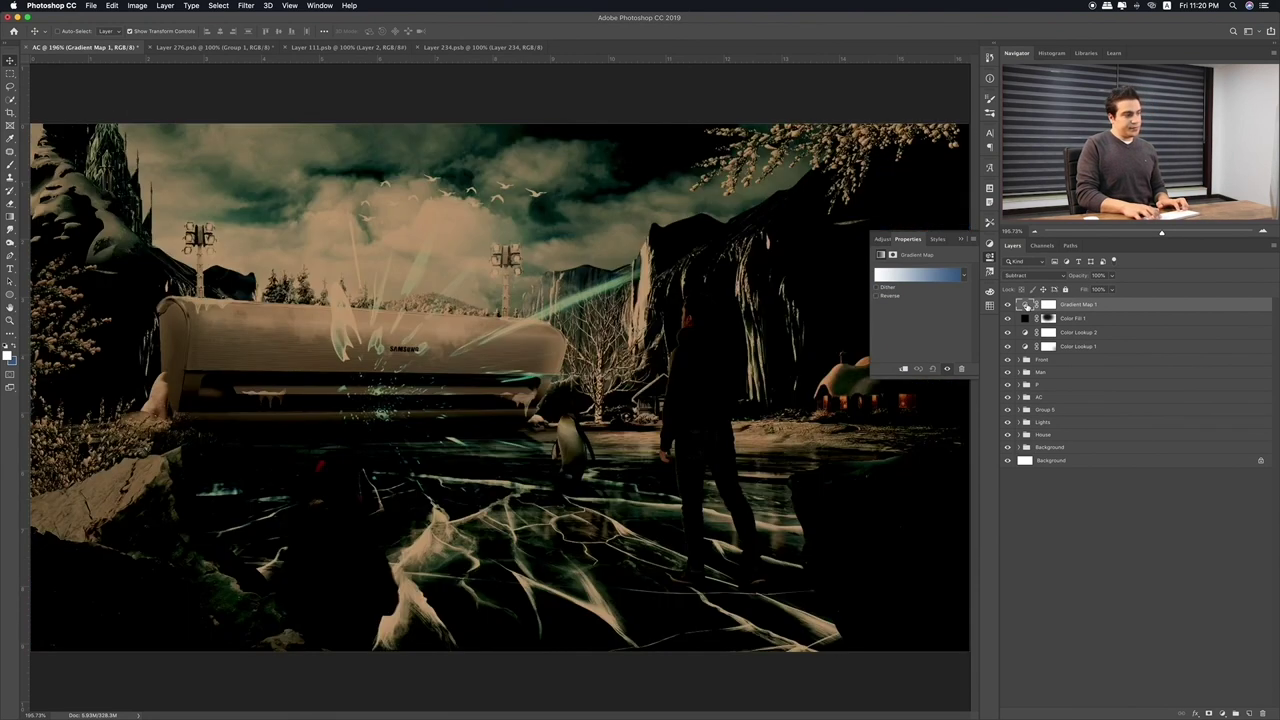
pyautogui.hotkey('shift', '+')
pyautogui.hotkey('shift', '+')
pyautogui.hotkey('shift', '+')
pyautogui.hotkey('shift', '+')
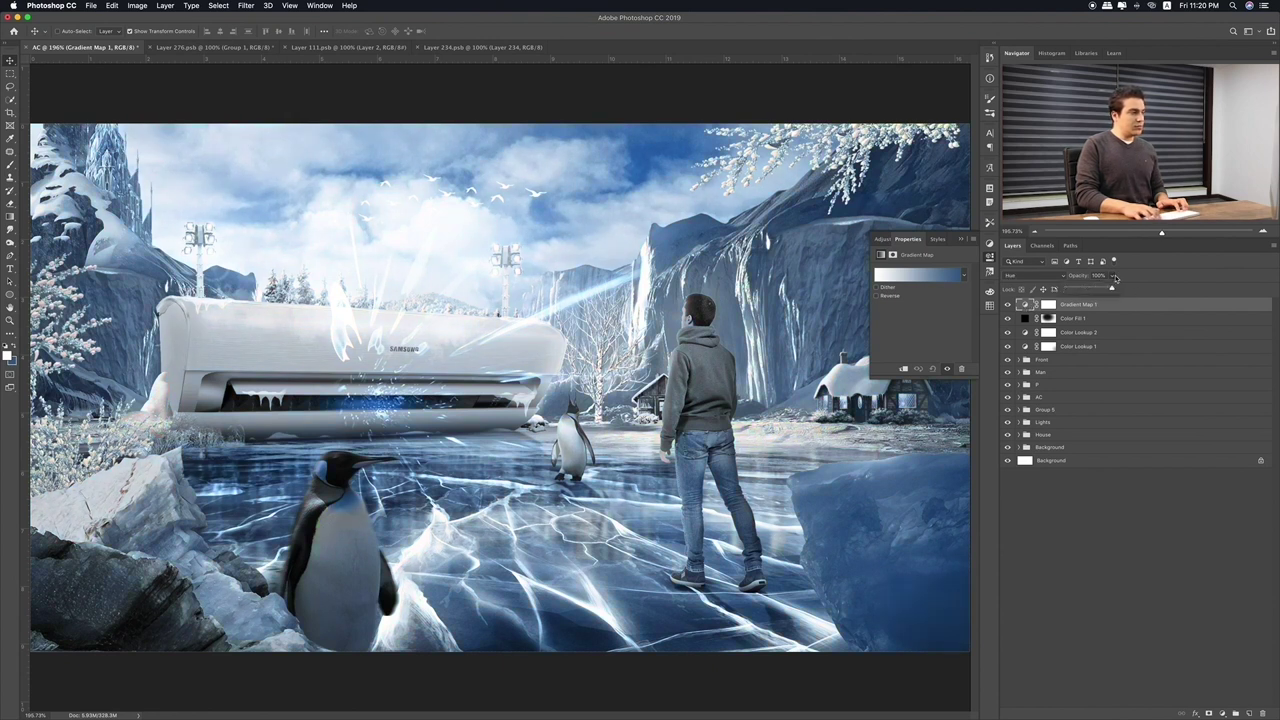
# Set the Gradient Map to Hue at 50% opacity and brush on its mask
pyautogui.click(1035, 275)
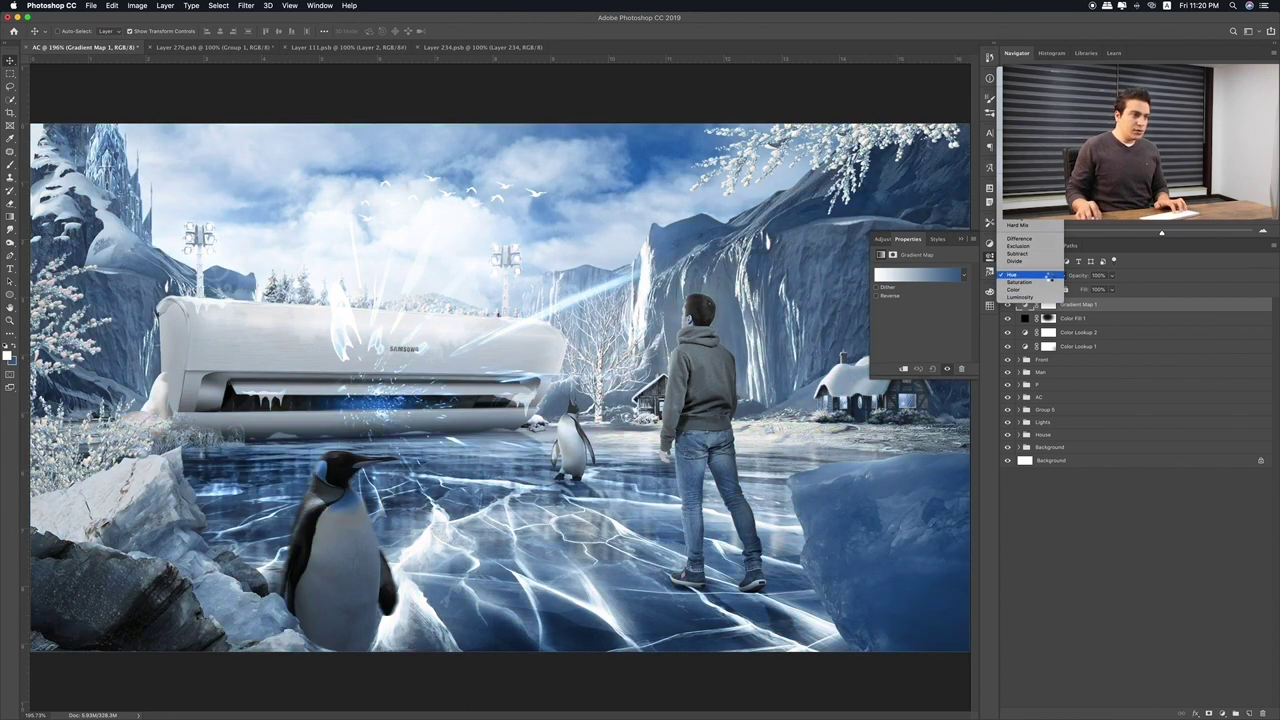
pyautogui.click(1048, 276)
pyautogui.press('5')
pyautogui.click(1047, 304)
pyautogui.press('b')
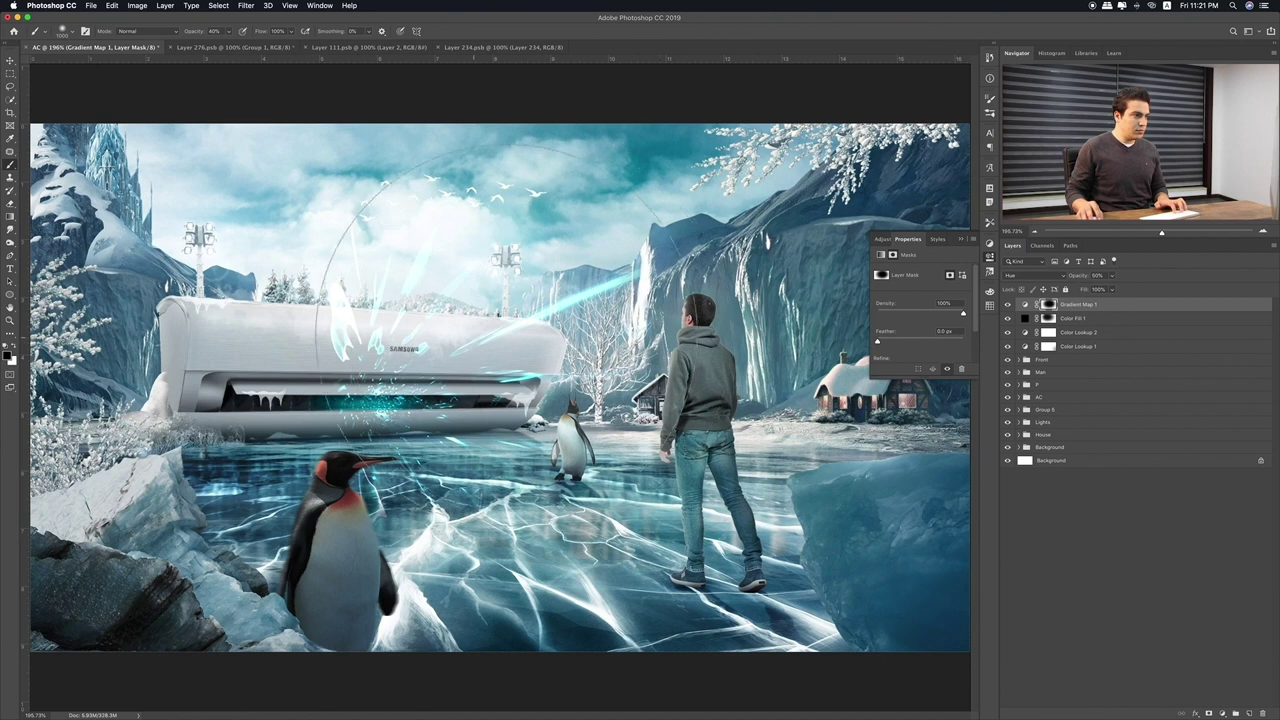
pyautogui.click(850, 280)
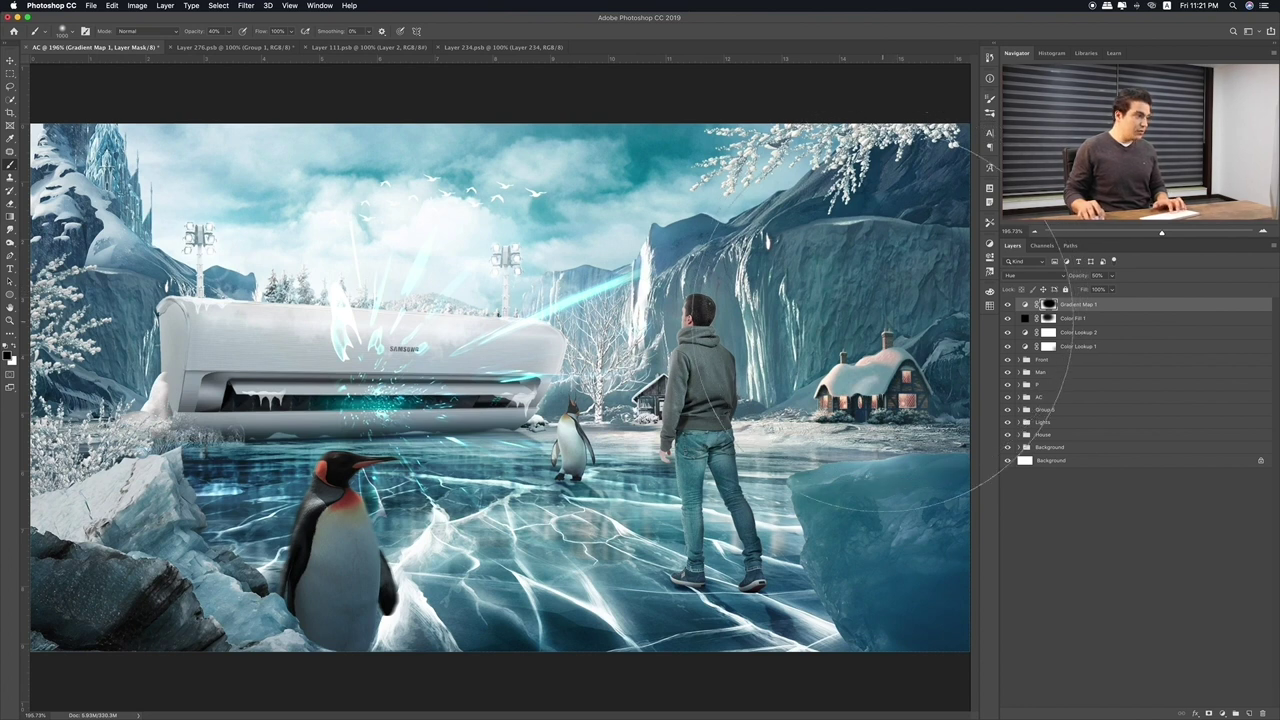
# Group the four adjustment layers into a group named Edit and compare it on and off
pyautogui.click(1079, 347)
pyautogui.keyDown('shift'); pyautogui.click(1050, 306); pyautogui.keyUp('shift')
pyautogui.hotkey('ctrl', 'g')
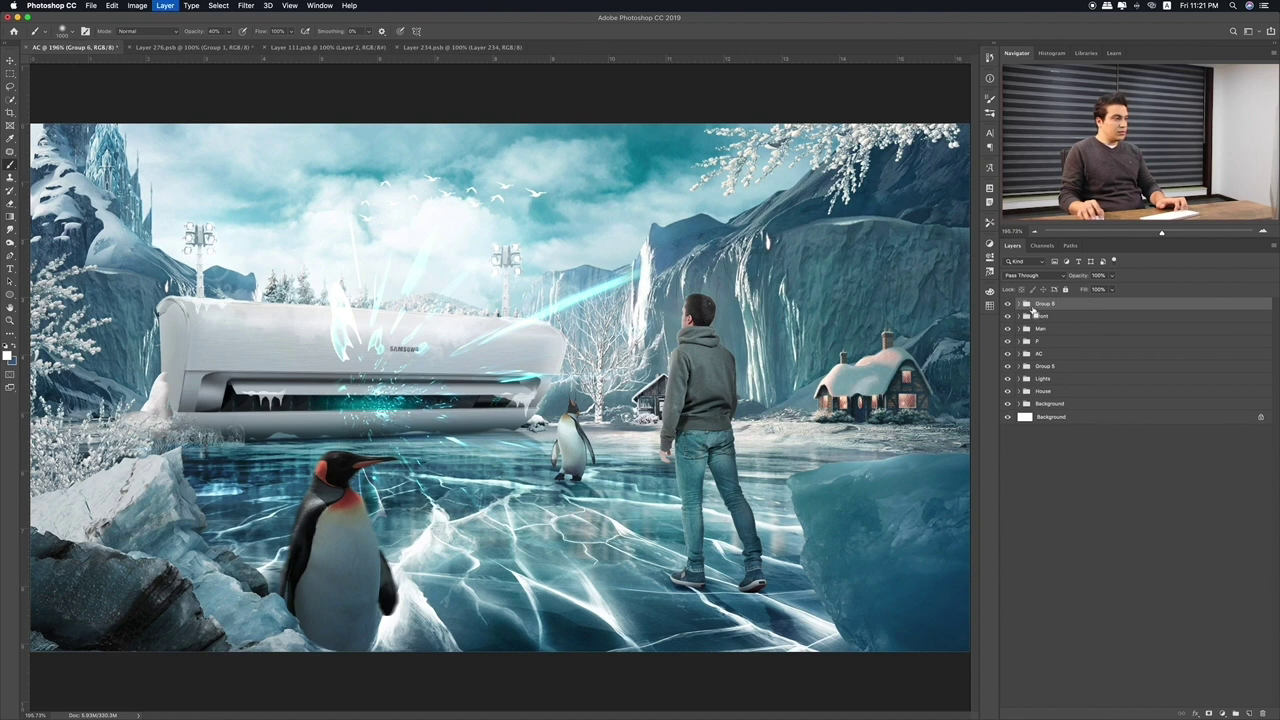
pyautogui.write('Edit')
pyautogui.press('Return')
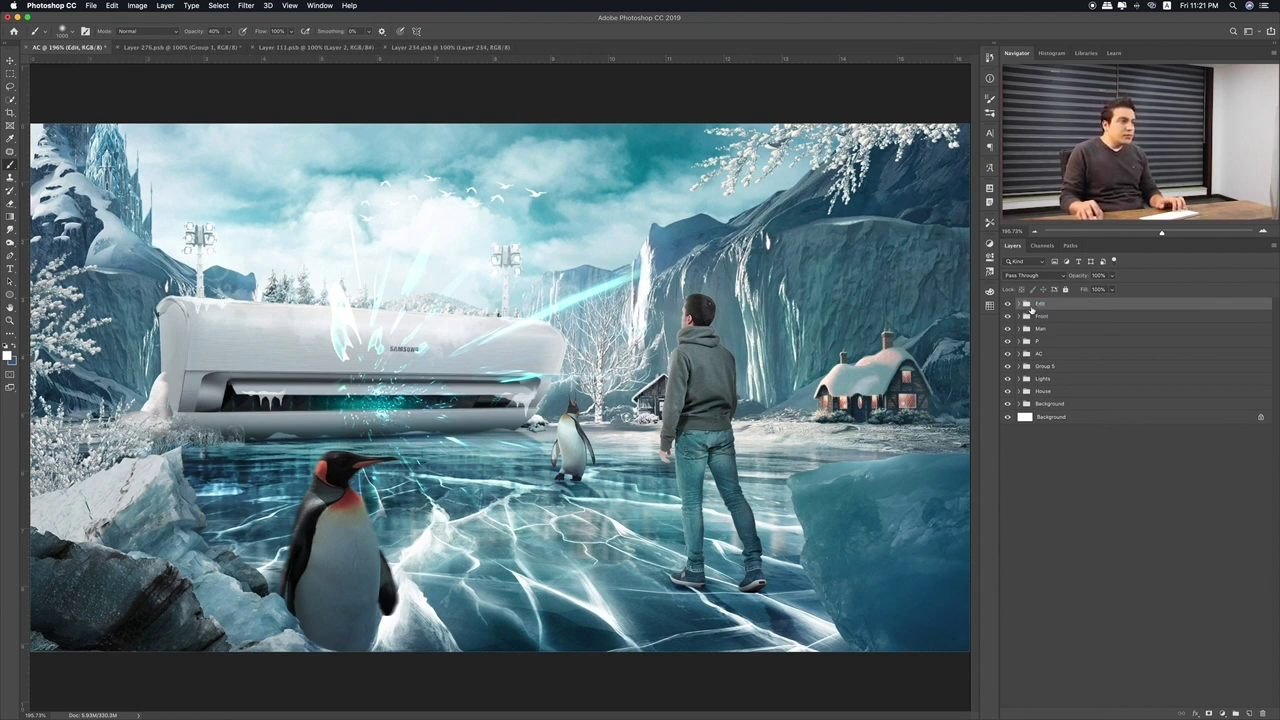
pyautogui.click(1021, 303)
pyautogui.click(1079, 318)
pyautogui.click(1007, 304)
pyautogui.click(1007, 304)
pyautogui.click(1108, 320)
# Add a Curves adjustment, tweaking the top of the Blue curve and an RGB midtone point
pyautogui.click(1222, 712)
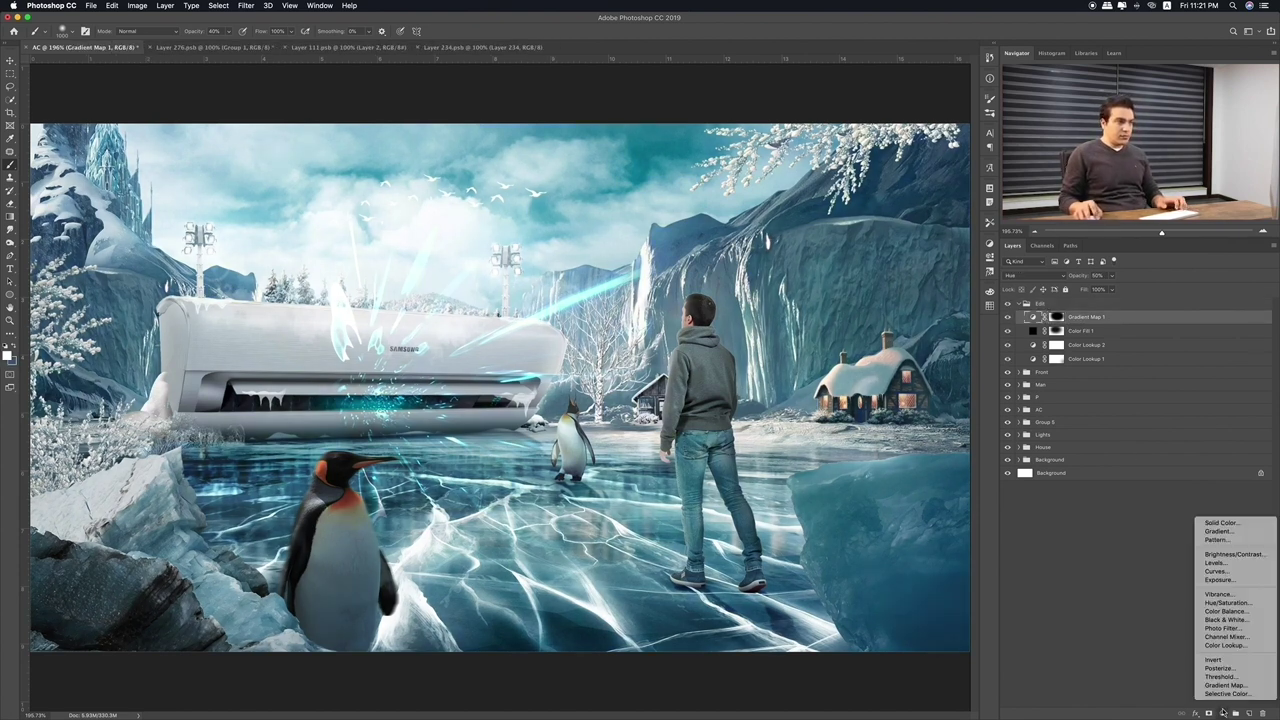
pyautogui.click(1232, 572)
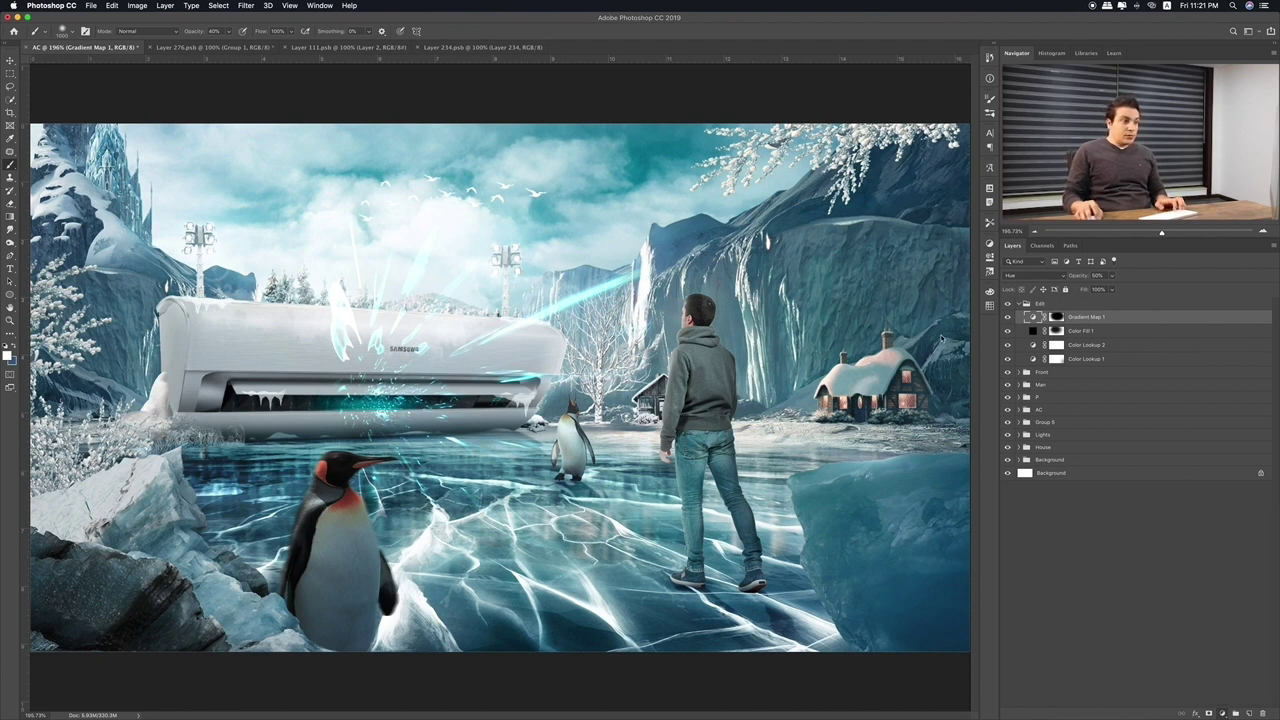
pyautogui.click(914, 286)
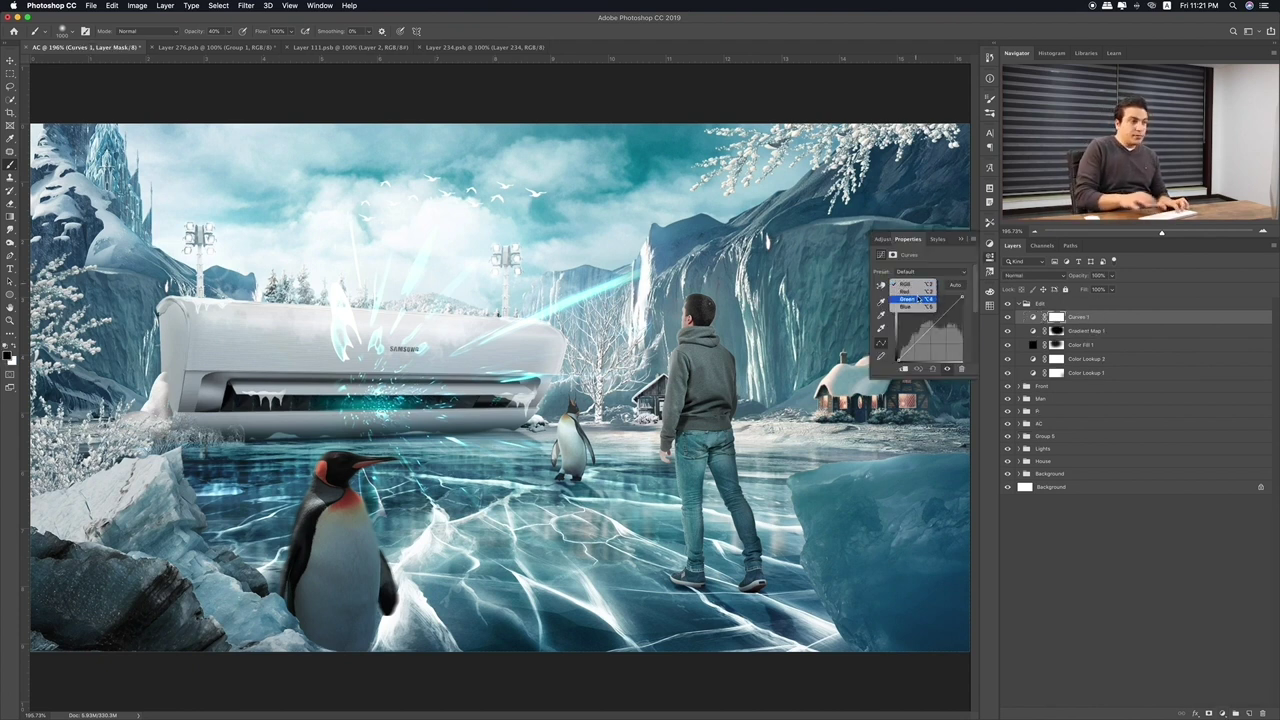
pyautogui.click(914, 312)
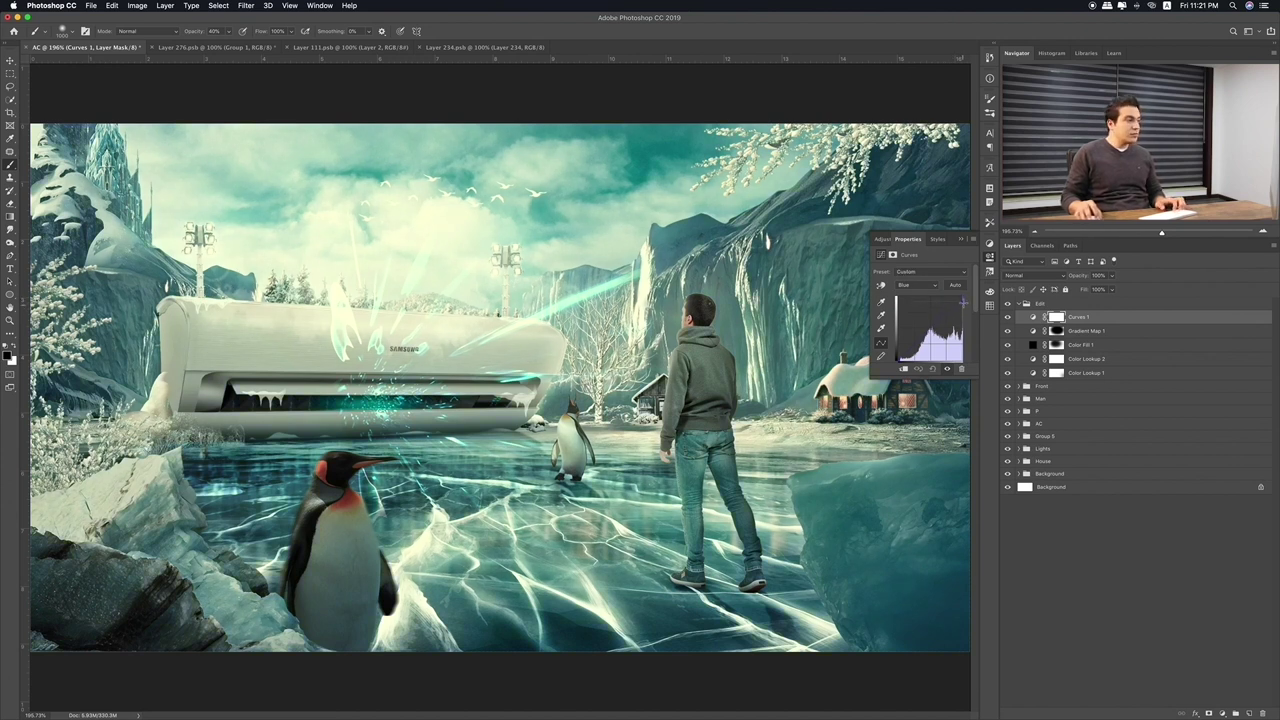
pyautogui.moveTo(963, 301); pyautogui.dragTo(962, 300)
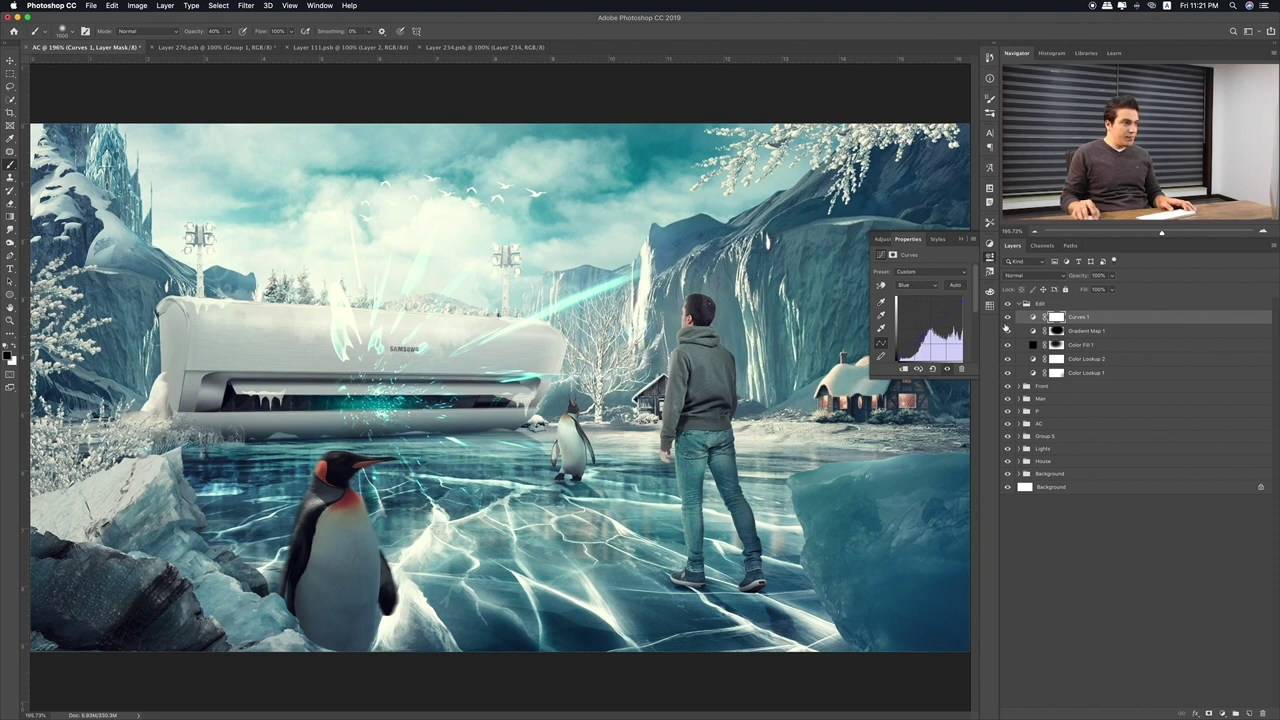
pyautogui.click(932, 286)
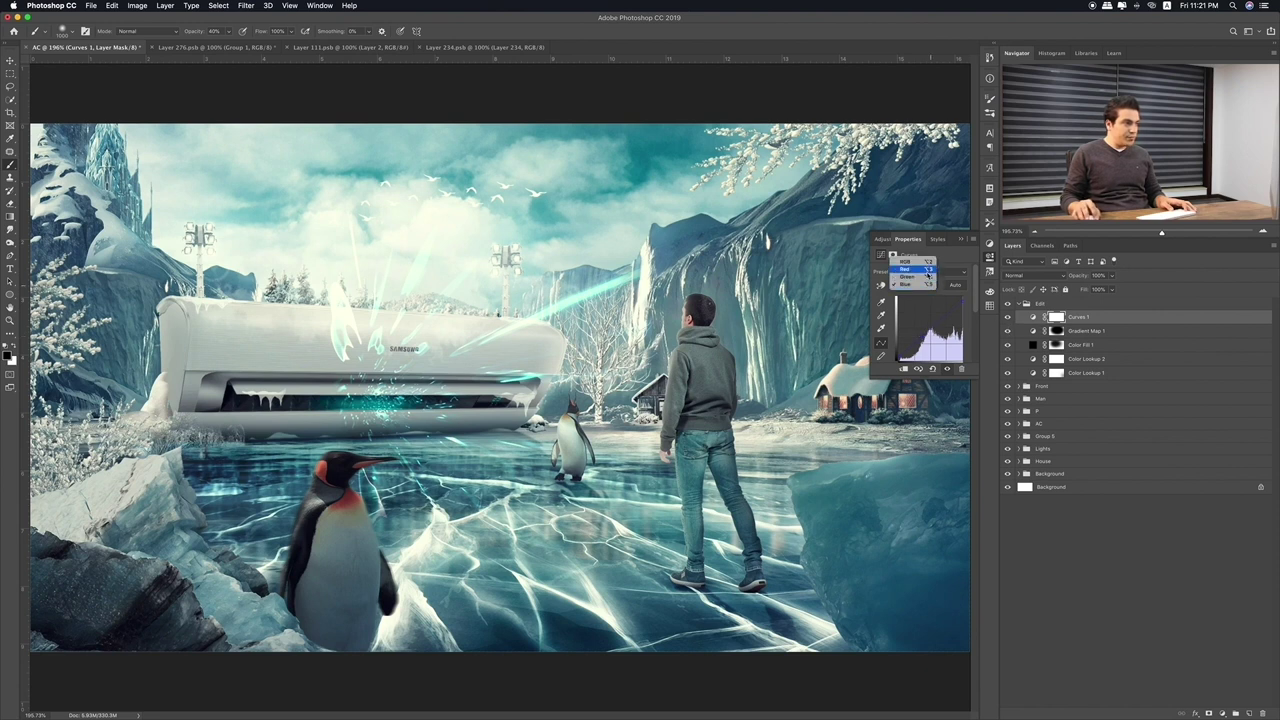
pyautogui.click(926, 261)
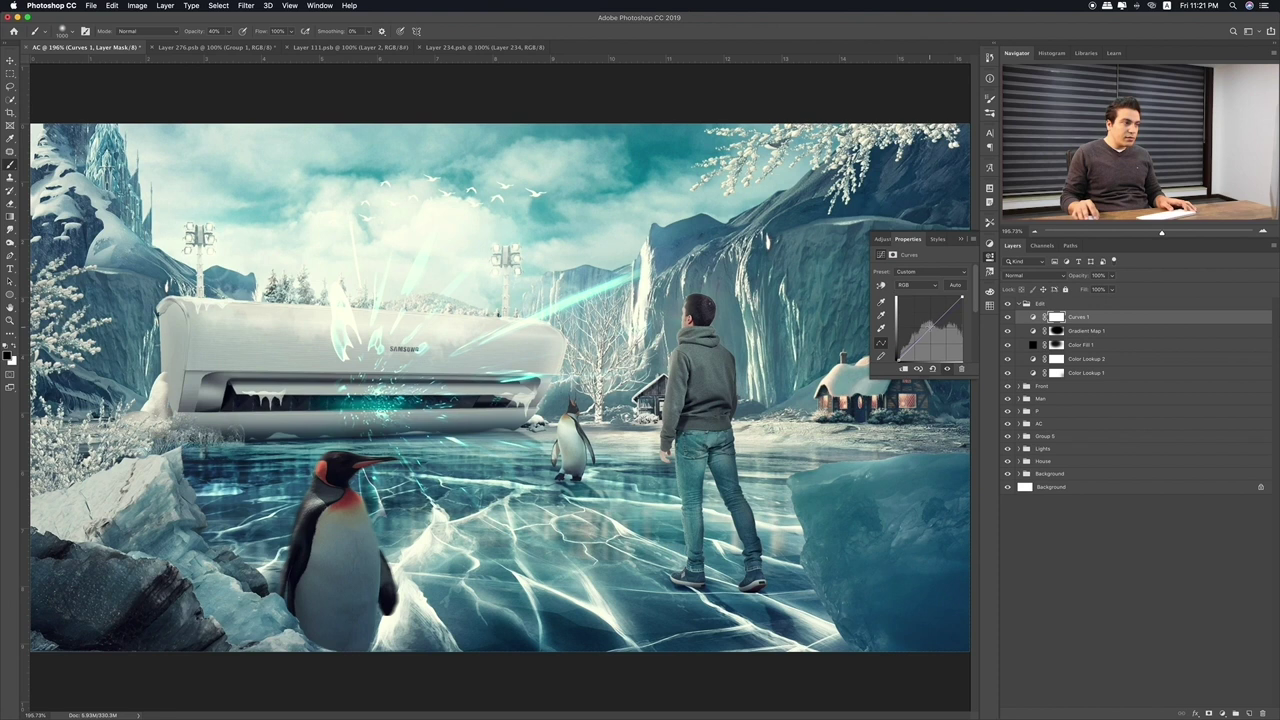
pyautogui.moveTo(930, 326)
pyautogui.mouseDown()
pyautogui.moveTo(934, 338)
pyautogui.moveTo(929, 327)
pyautogui.mouseUp()
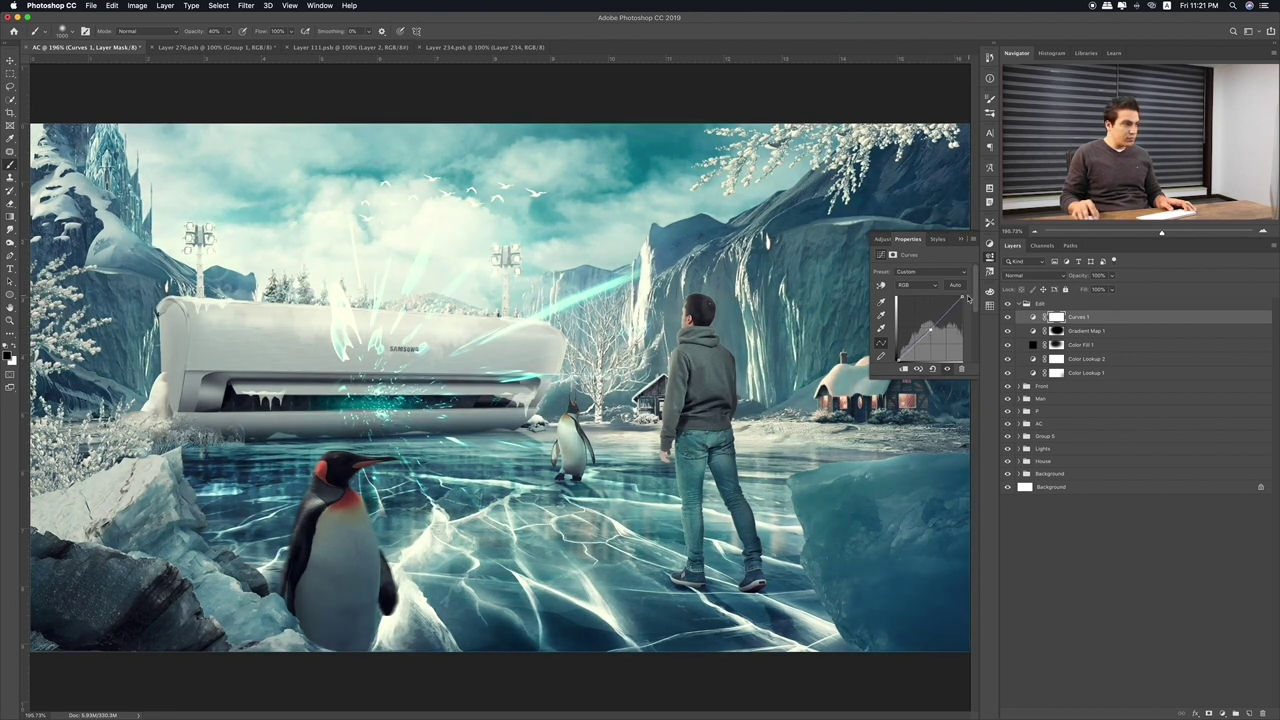
pyautogui.moveTo(962, 298)
pyautogui.mouseDown()
pyautogui.moveTo(962, 310)
pyautogui.moveTo(962, 292)
pyautogui.mouseUp()
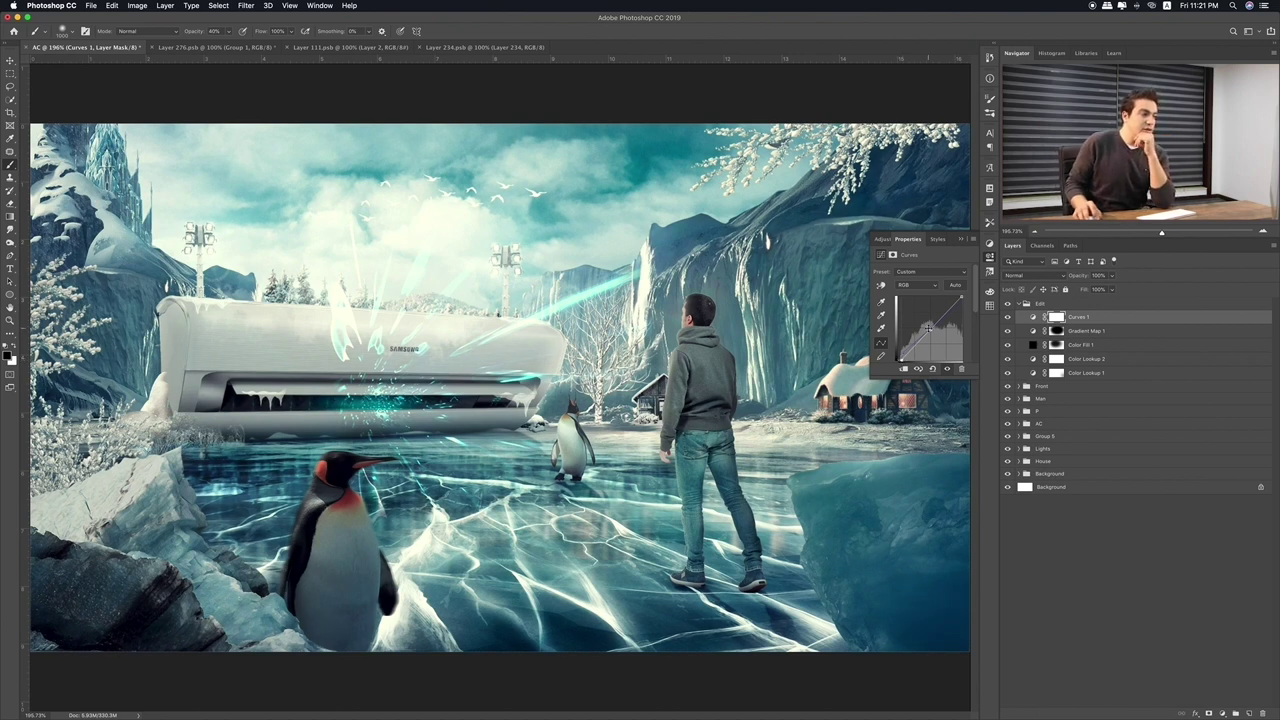
pyautogui.click(1033, 317)
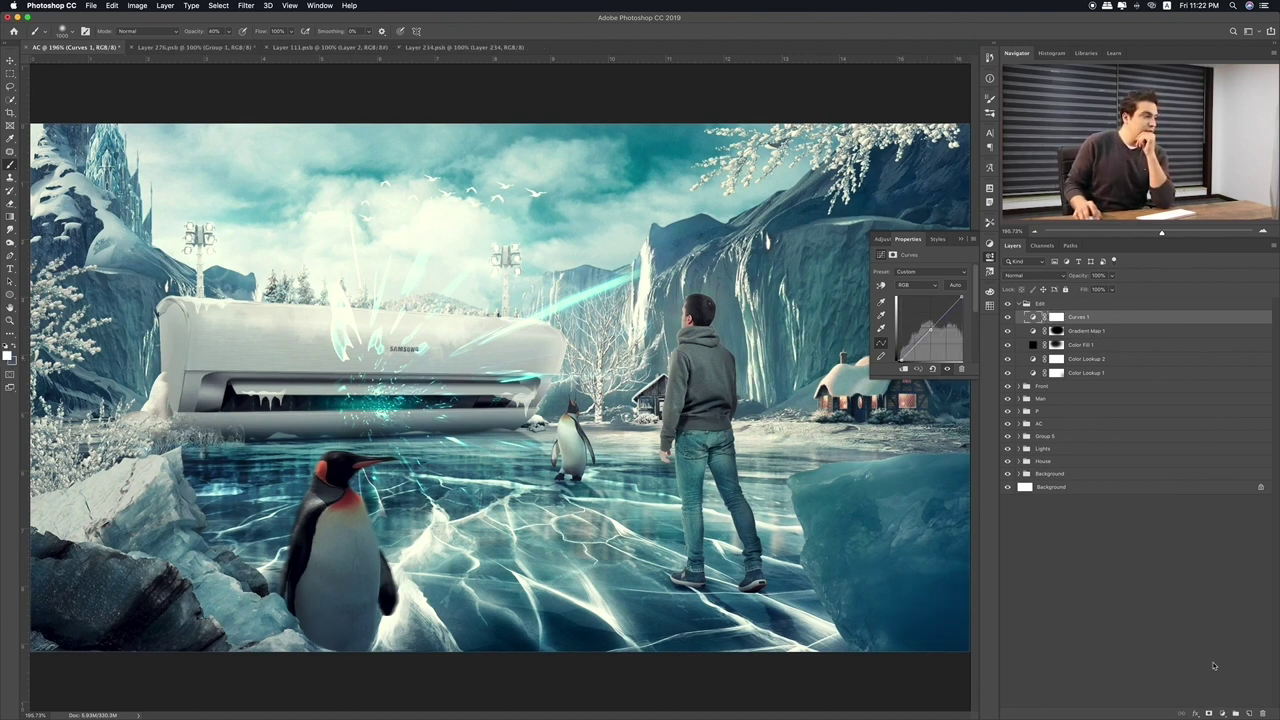
# Add a Levels adjustment with raised black input, shifted midtones and an Auto correction
pyautogui.click(1224, 710)
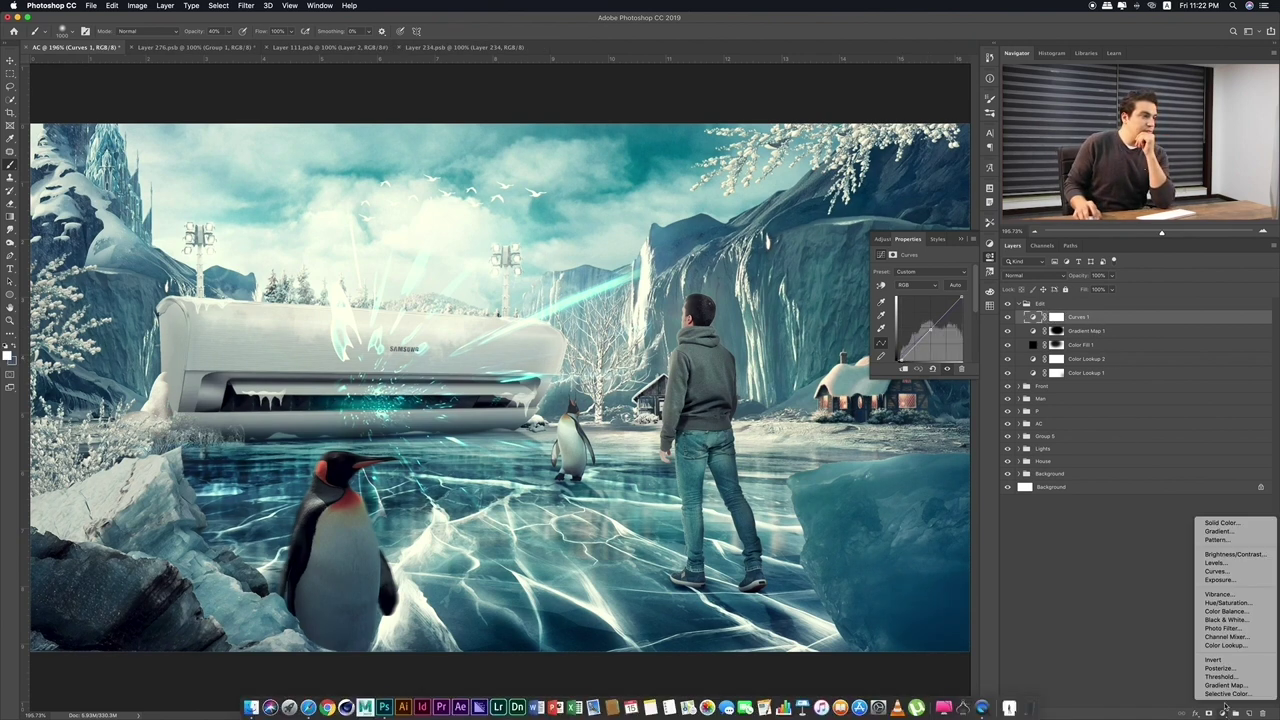
pyautogui.click(1216, 562)
pyautogui.moveTo(893, 345); pyautogui.dragTo(897, 346)
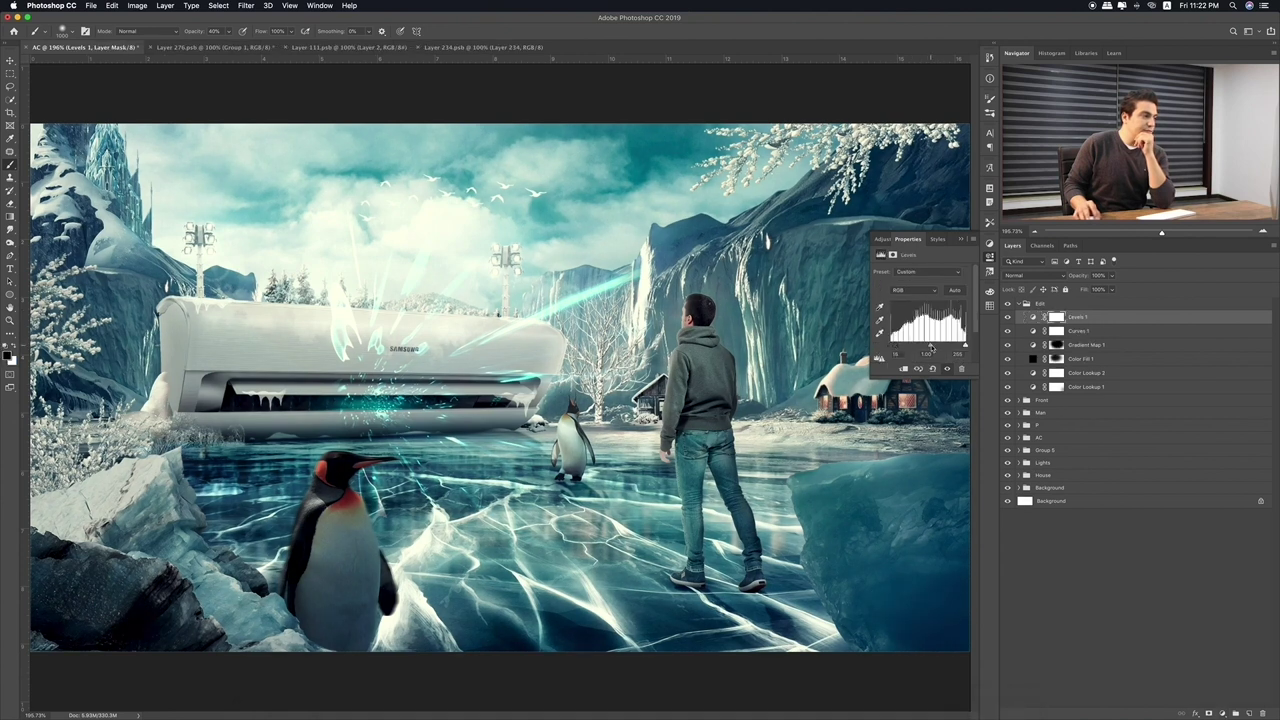
pyautogui.moveTo(927, 347); pyautogui.dragTo(926, 347)
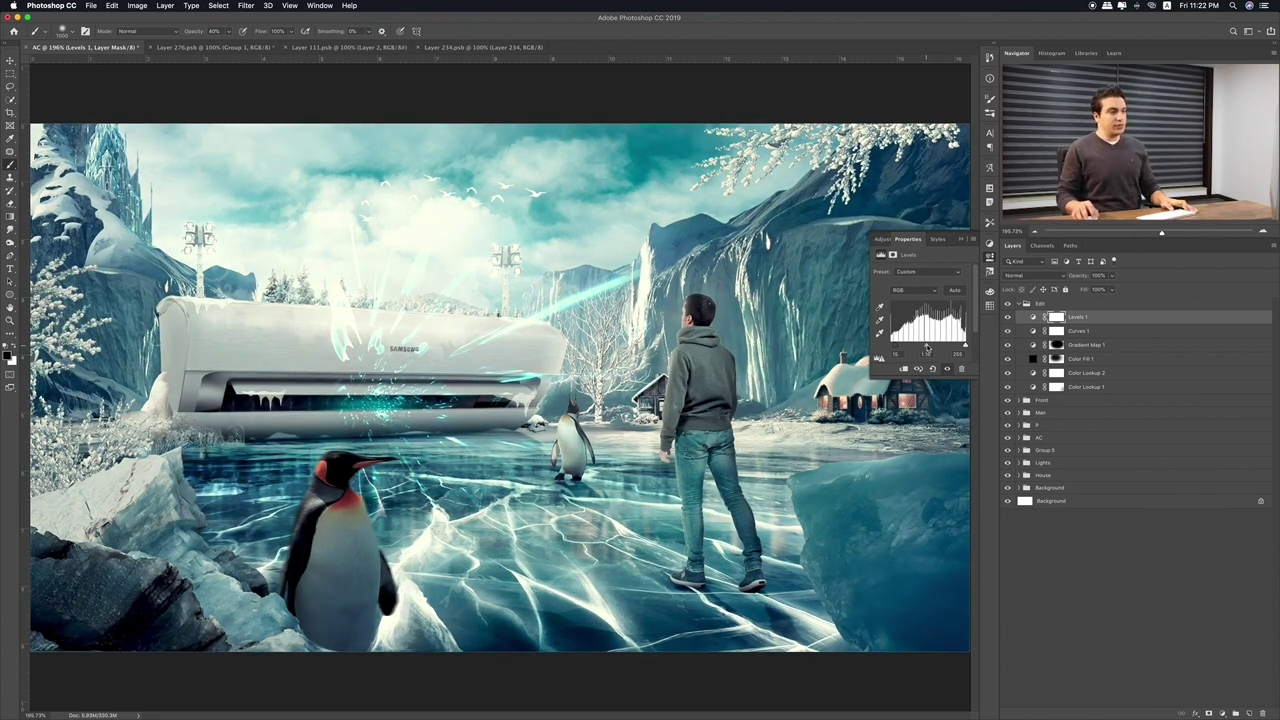
pyautogui.click(955, 290)
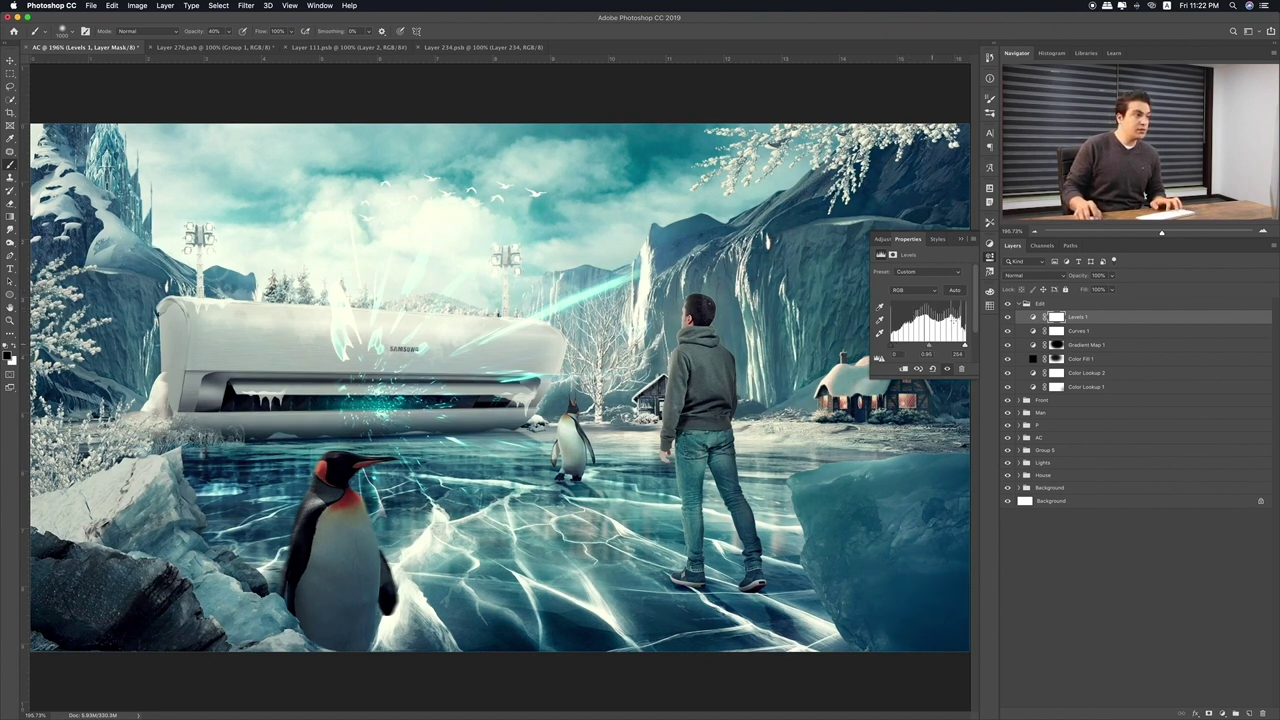
pyautogui.click(1043, 316)
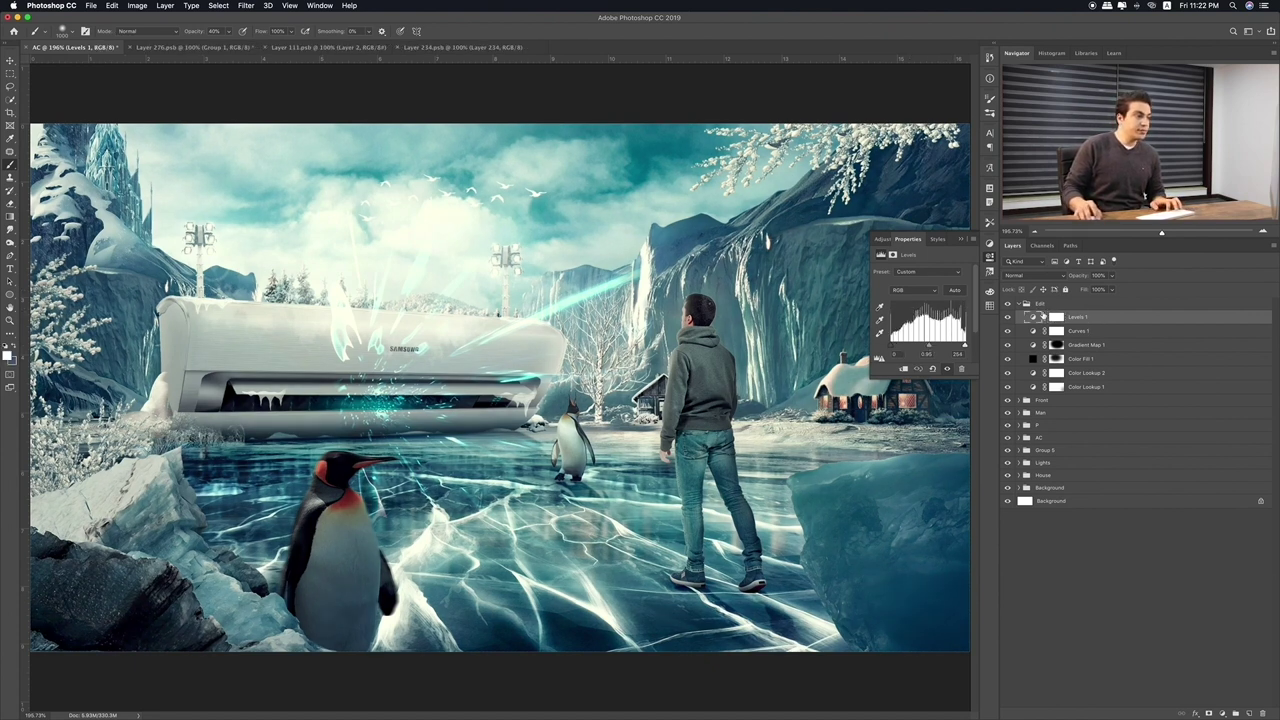
# Toggle the Edit group off and on to compare before and after
pyautogui.click(1008, 303)
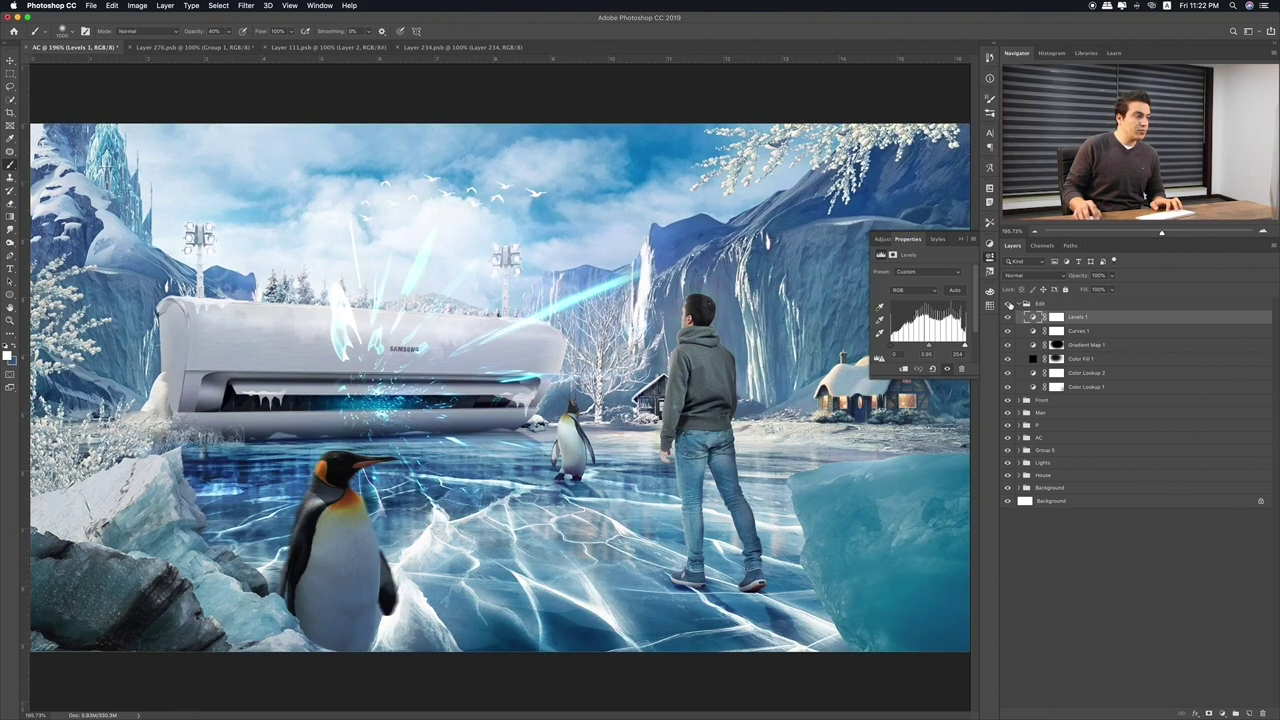
pyautogui.click(1008, 303)
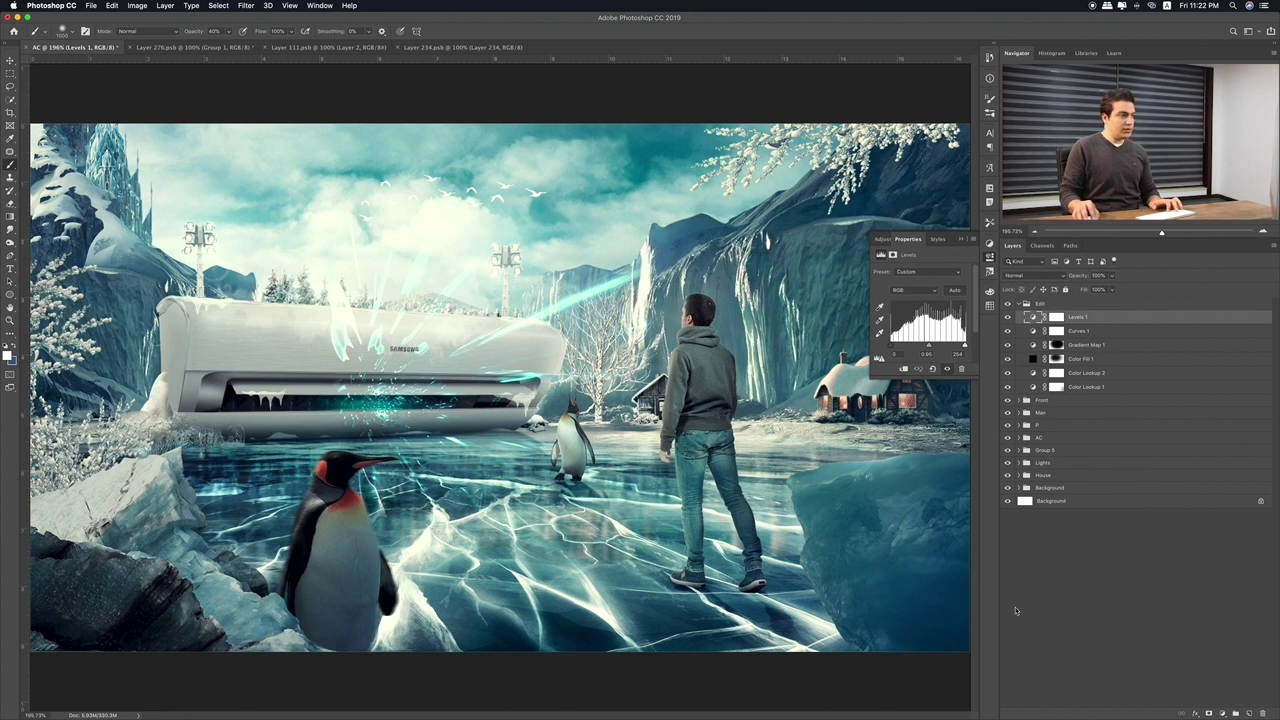
pyautogui.click(1223, 713)
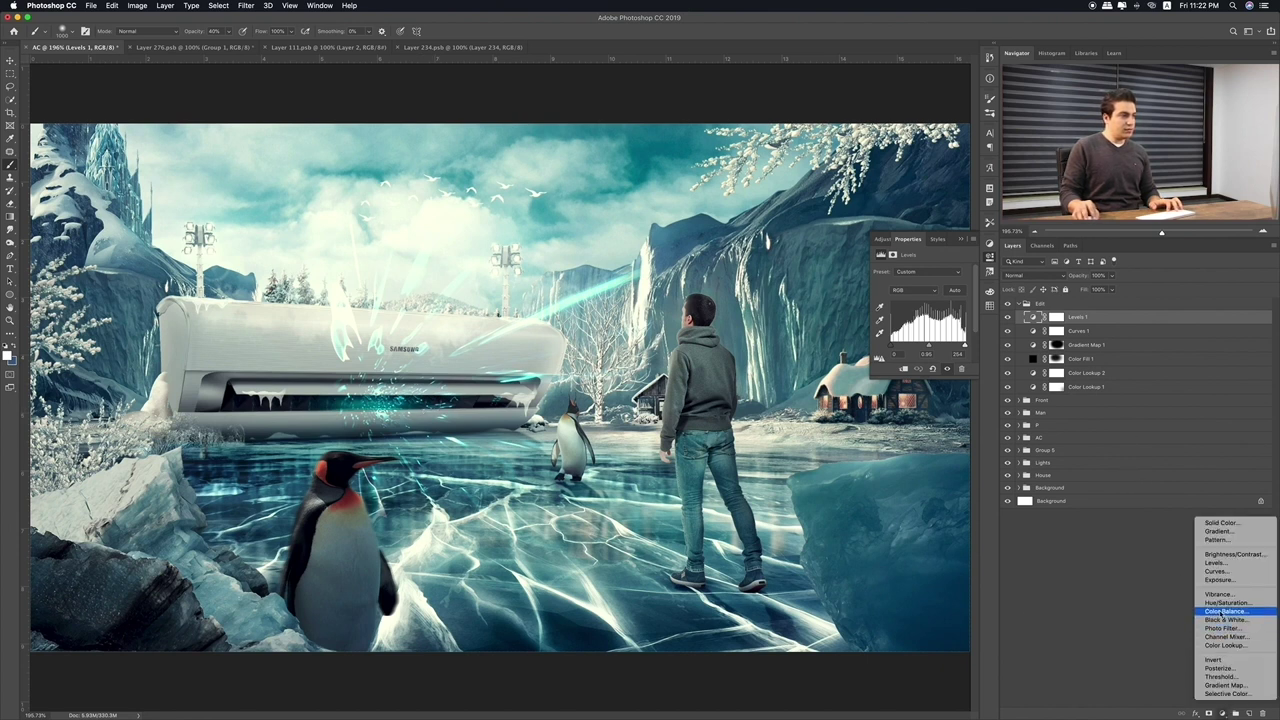
# Add a Gradient Fill using the Neutral Density preset at 50% scale, dragged lower in the scene
pyautogui.click(1219, 532)
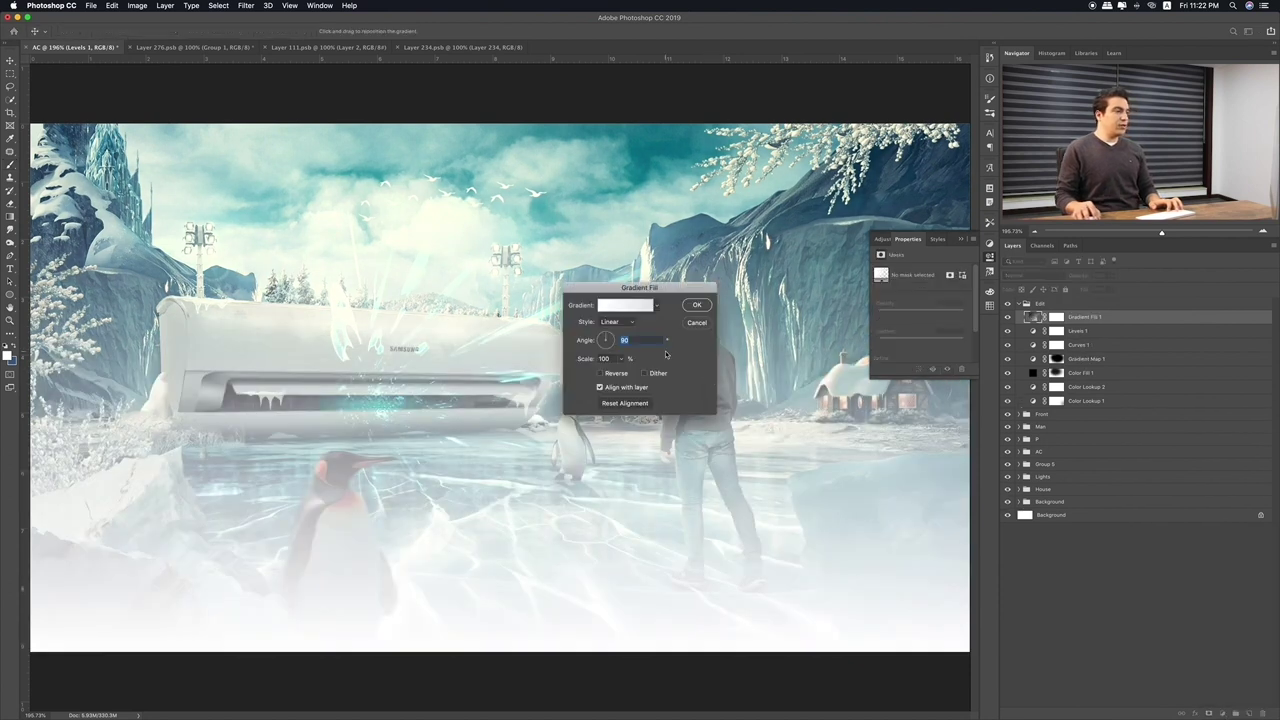
pyautogui.click(615, 307)
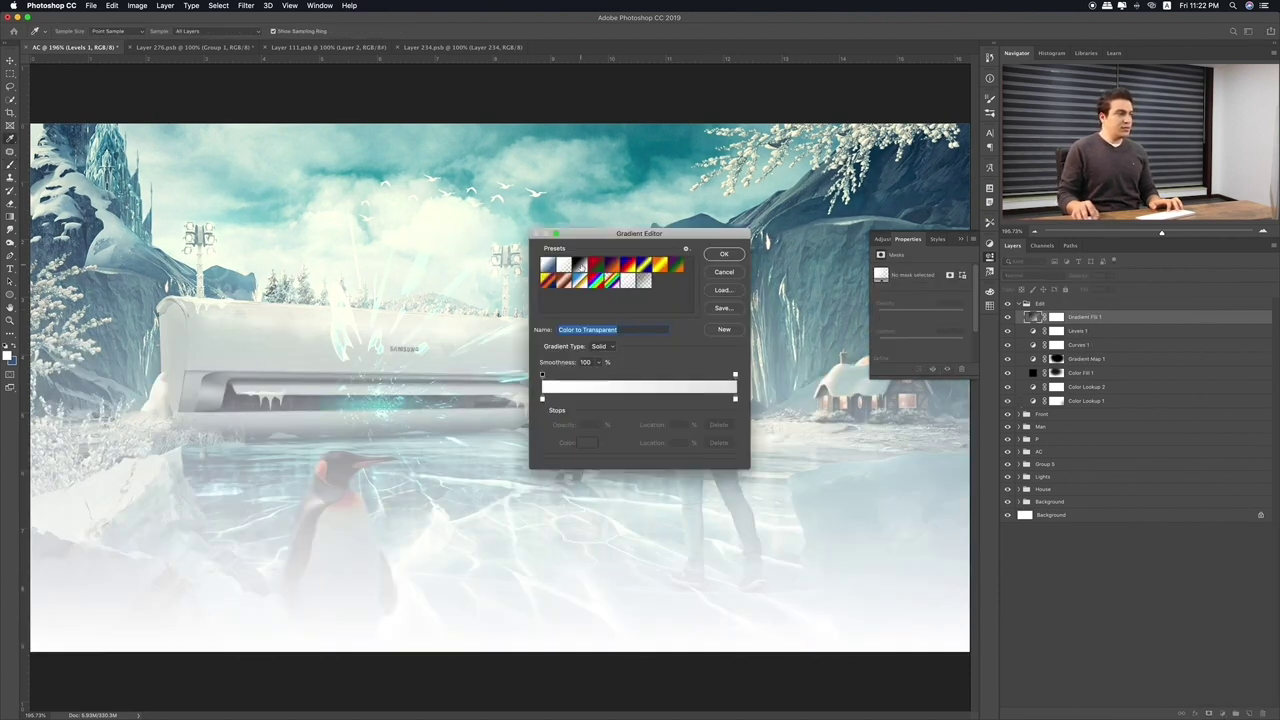
pyautogui.click(580, 266)
pyautogui.click(631, 284)
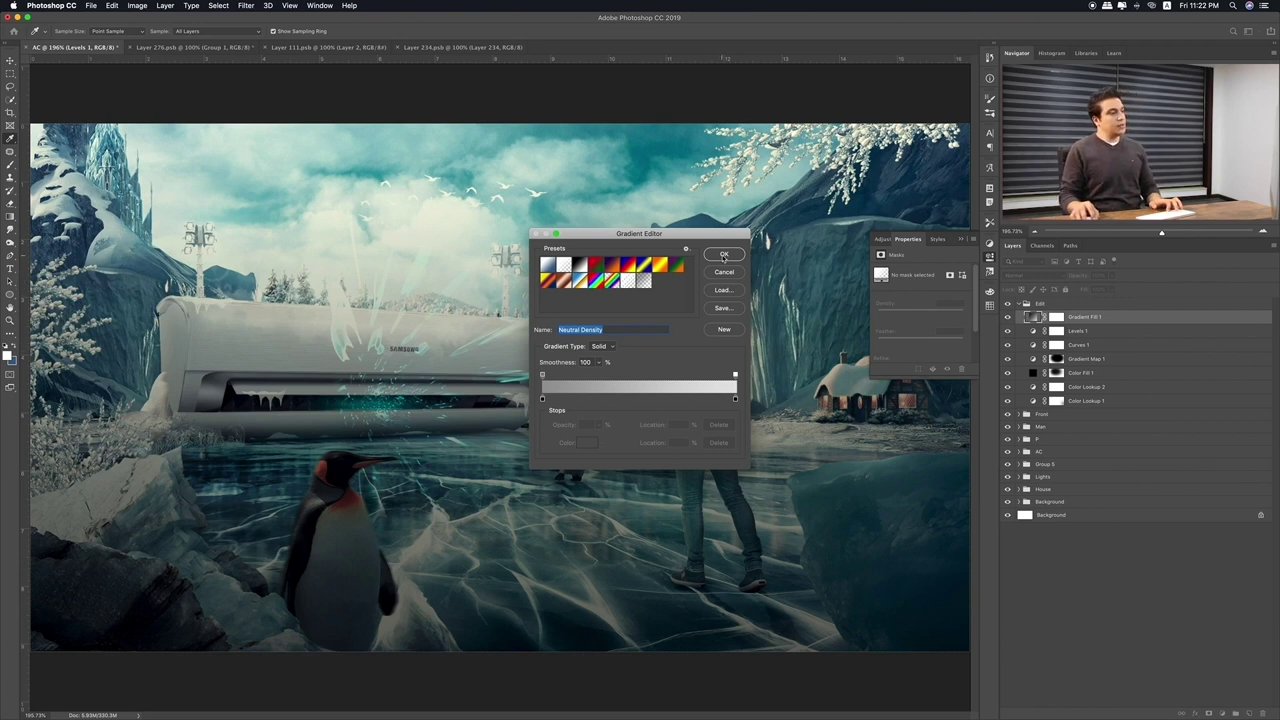
pyautogui.click(724, 255)
pyautogui.moveTo(449, 305); pyautogui.dragTo(446, 520)
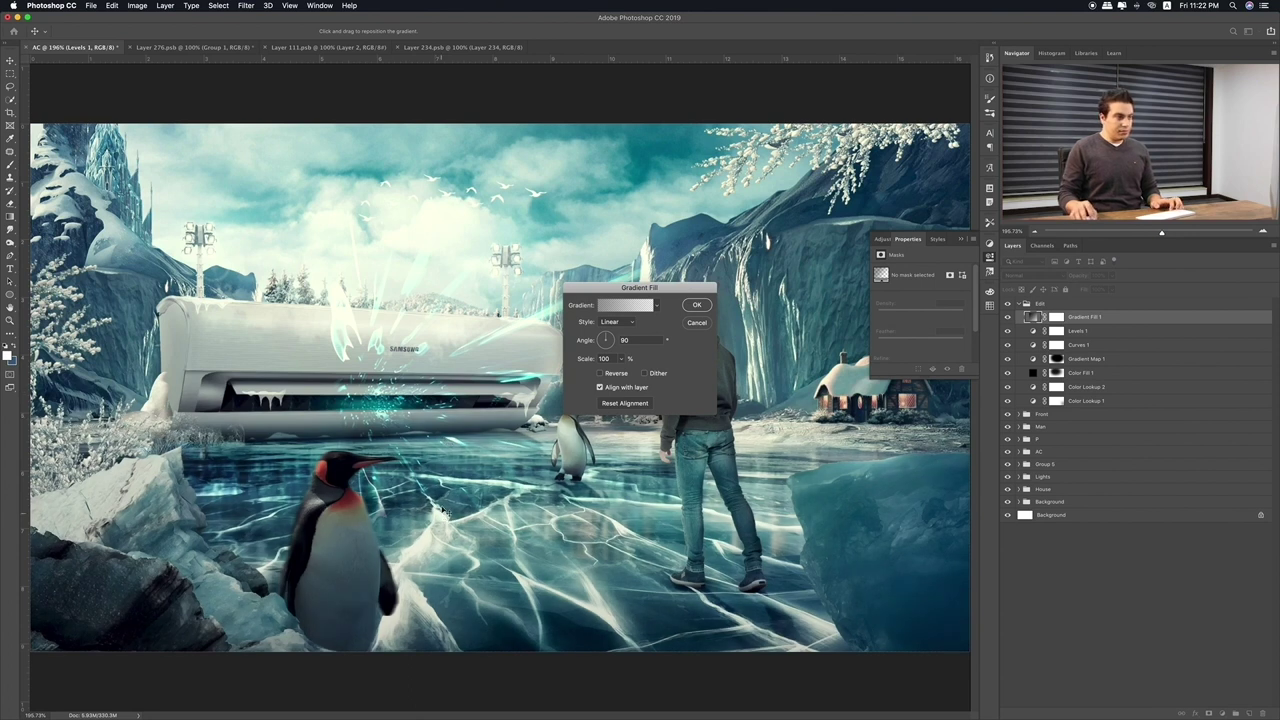
pyautogui.click(594, 355)
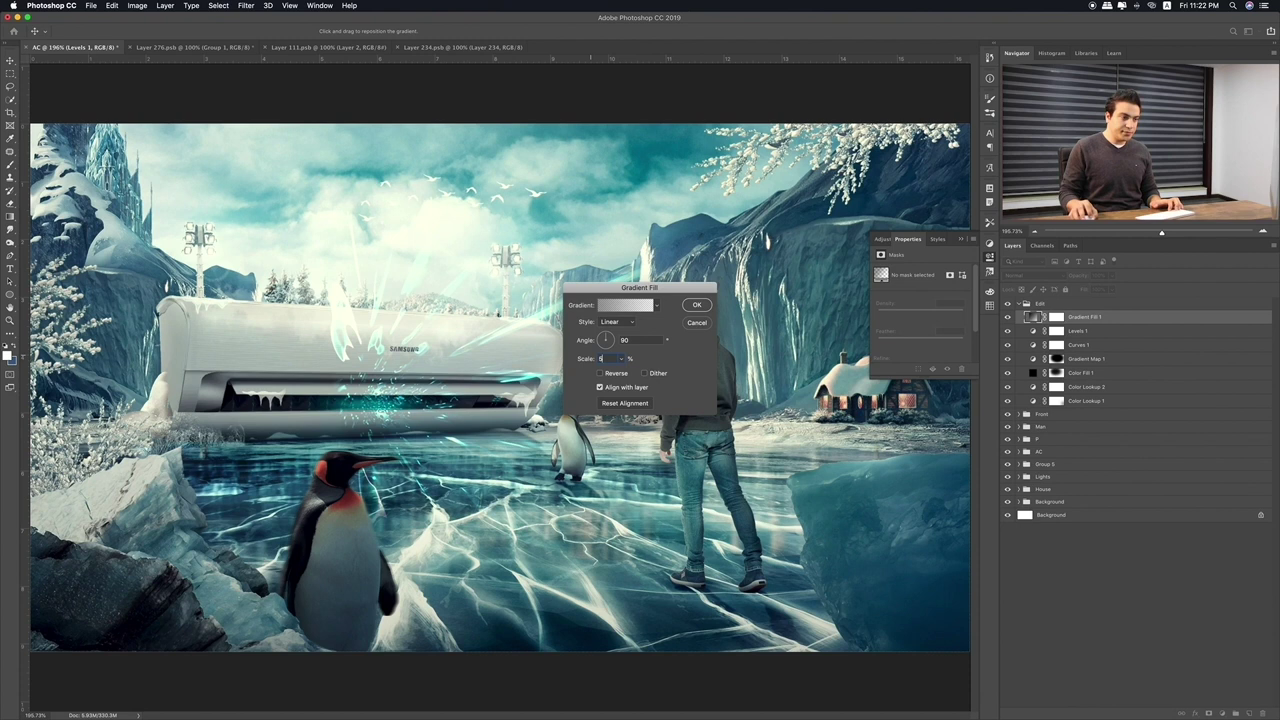
pyautogui.write('50')
pyautogui.press('Return')
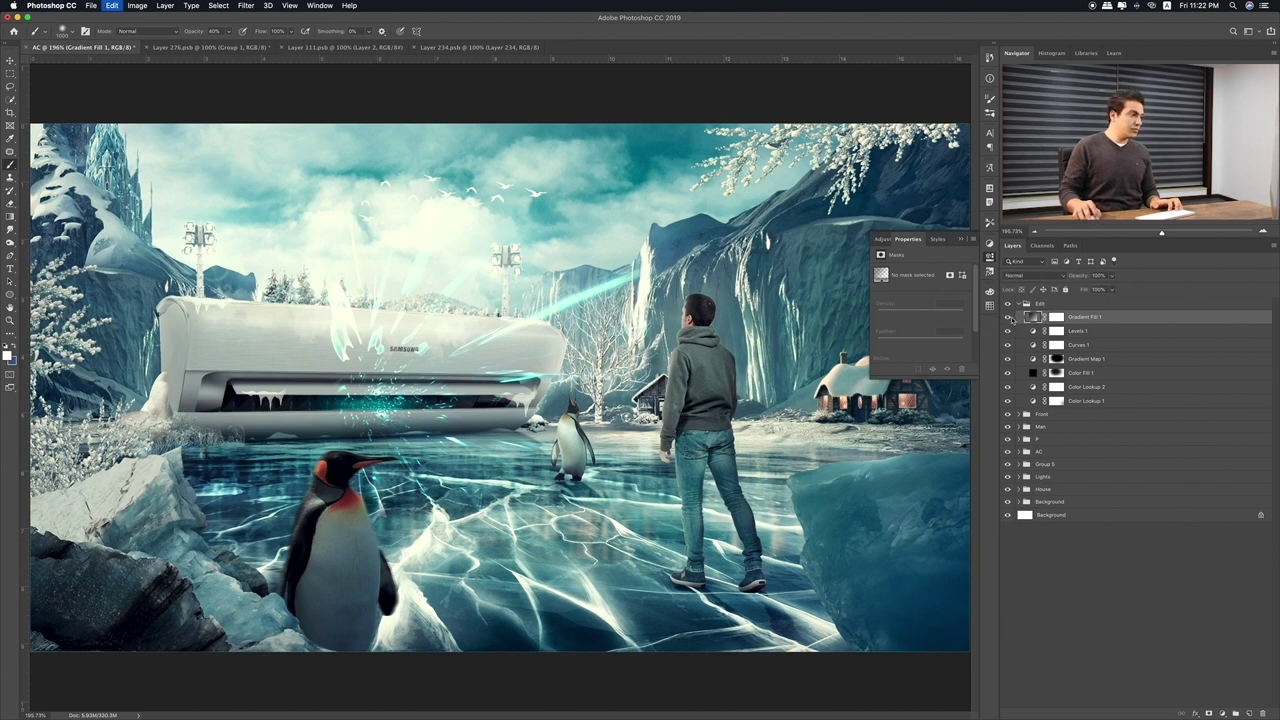
pyautogui.press('Return')
# Shift the gradient fill down to darken the lower ice, comparing with the Edit group hidden
pyautogui.doubleClick(1030, 317)
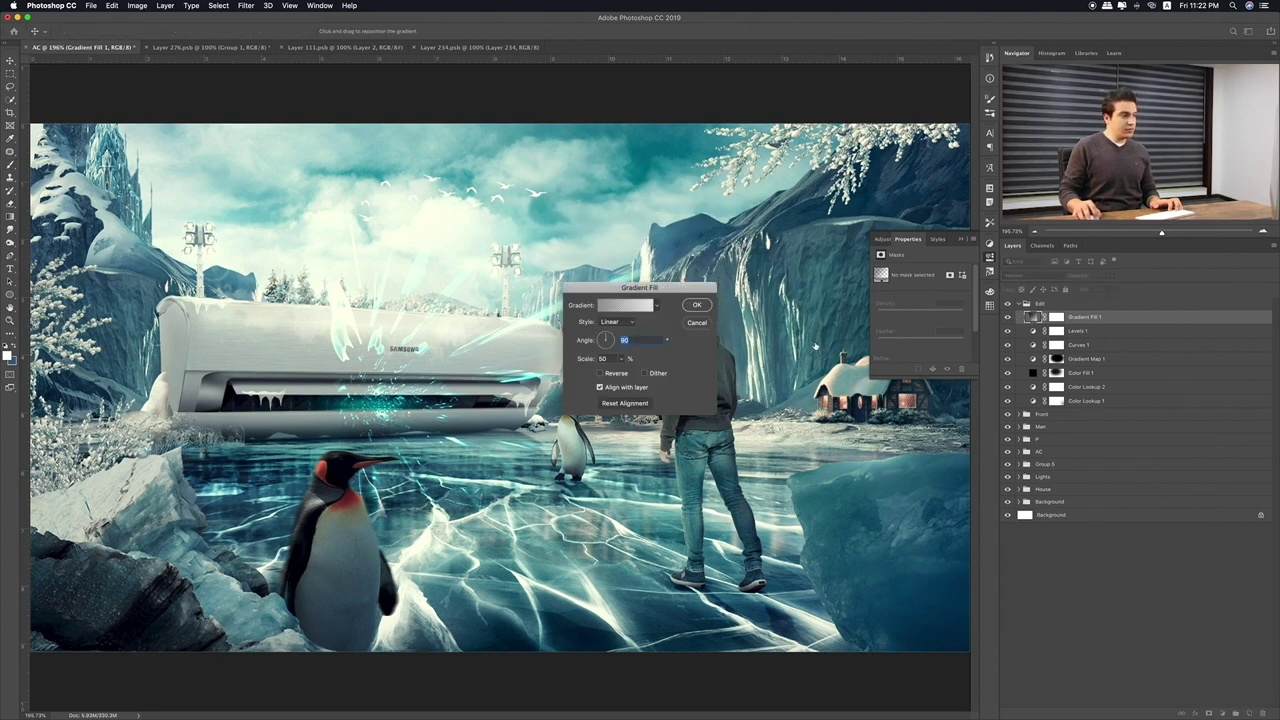
pyautogui.moveTo(652, 507)
pyautogui.mouseDown()
pyautogui.moveTo(636, 577)
pyautogui.moveTo(641, 556)
pyautogui.mouseUp()
pyautogui.click(698, 307)
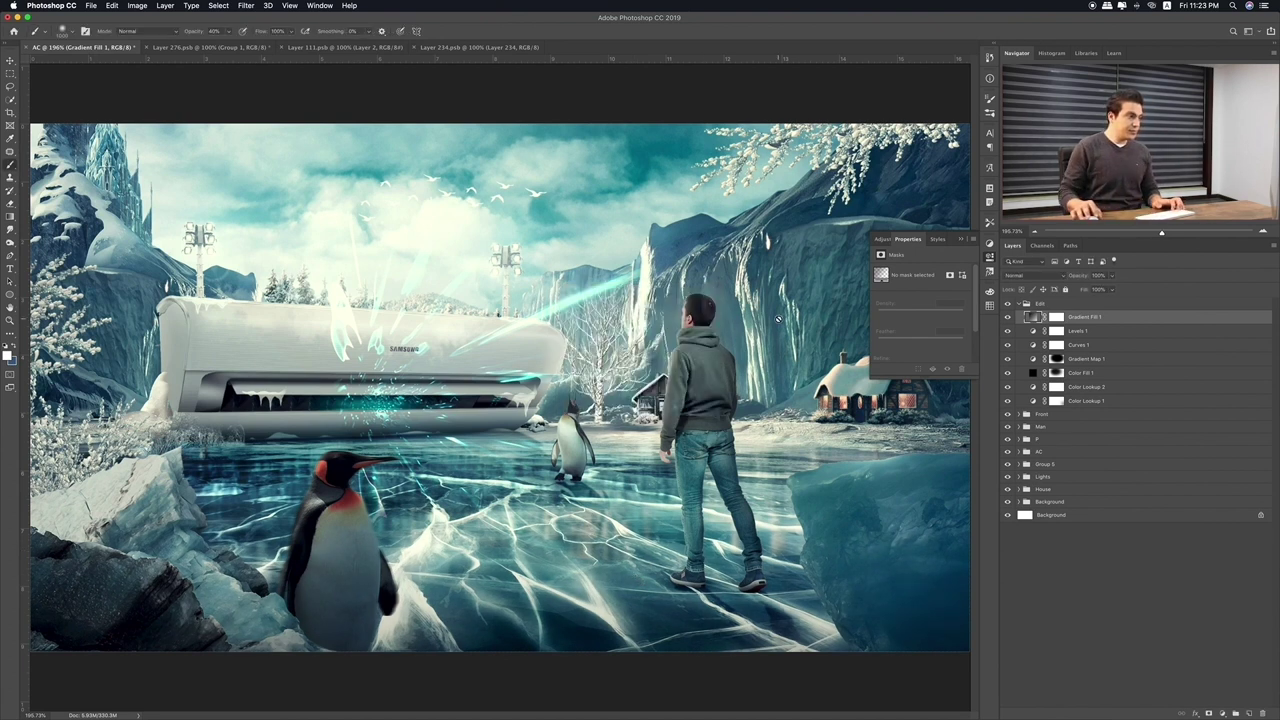
pyautogui.click(1010, 303)
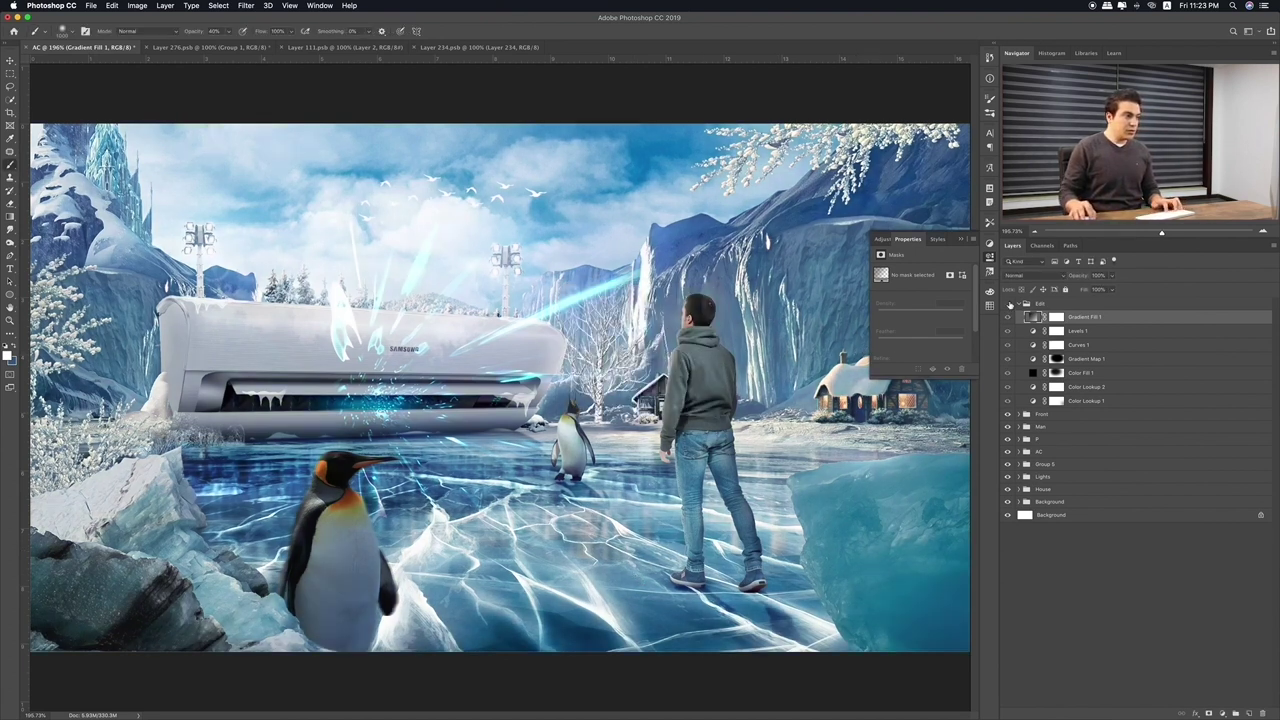
pyautogui.click(1010, 303)
pyautogui.click(1010, 303)
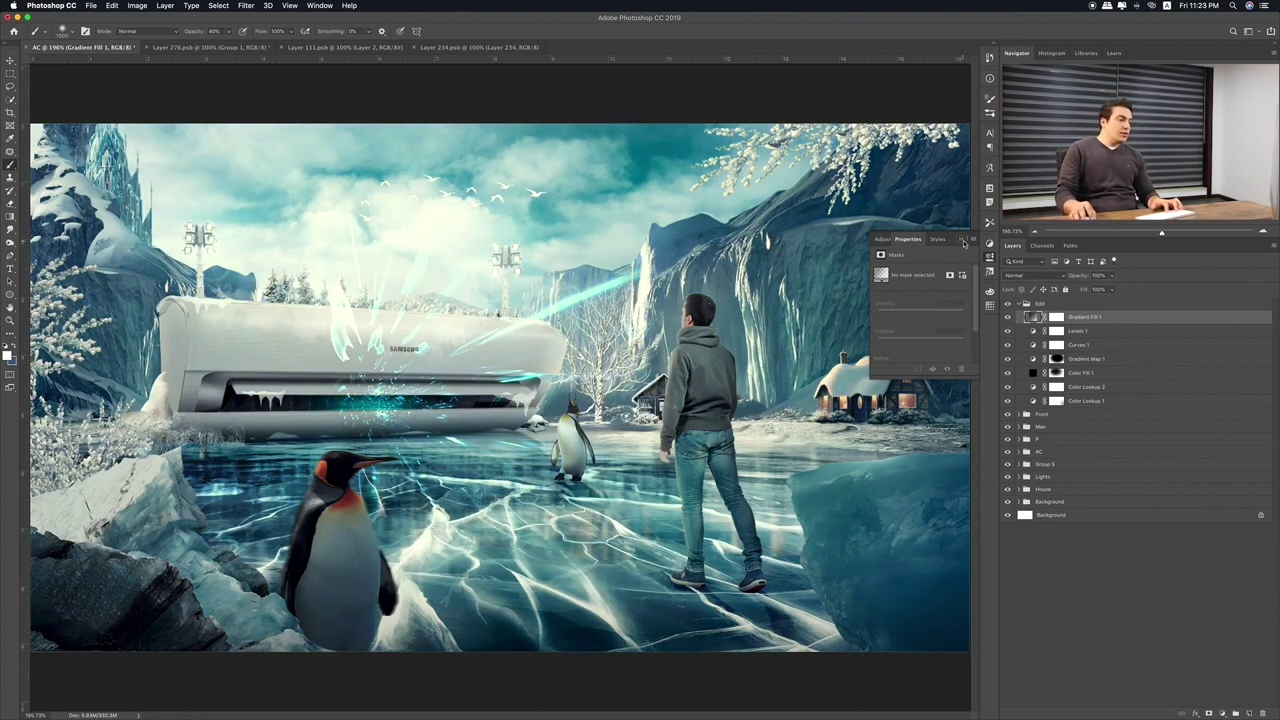
pyautogui.click(1223, 713)
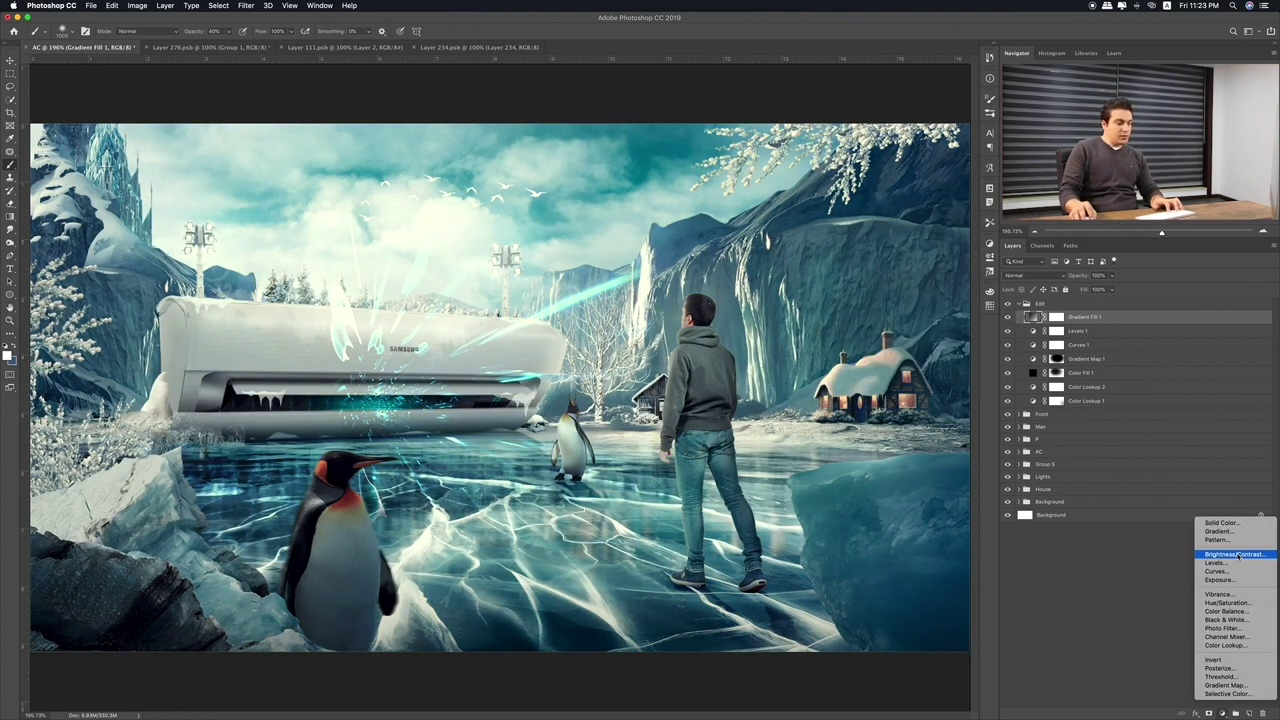
# Add a Hue/Saturation layer nudging hue toward greener teal and lowering saturation and lightness
pyautogui.click(1226, 603)
pyautogui.moveTo(918, 311); pyautogui.dragTo(928, 313)
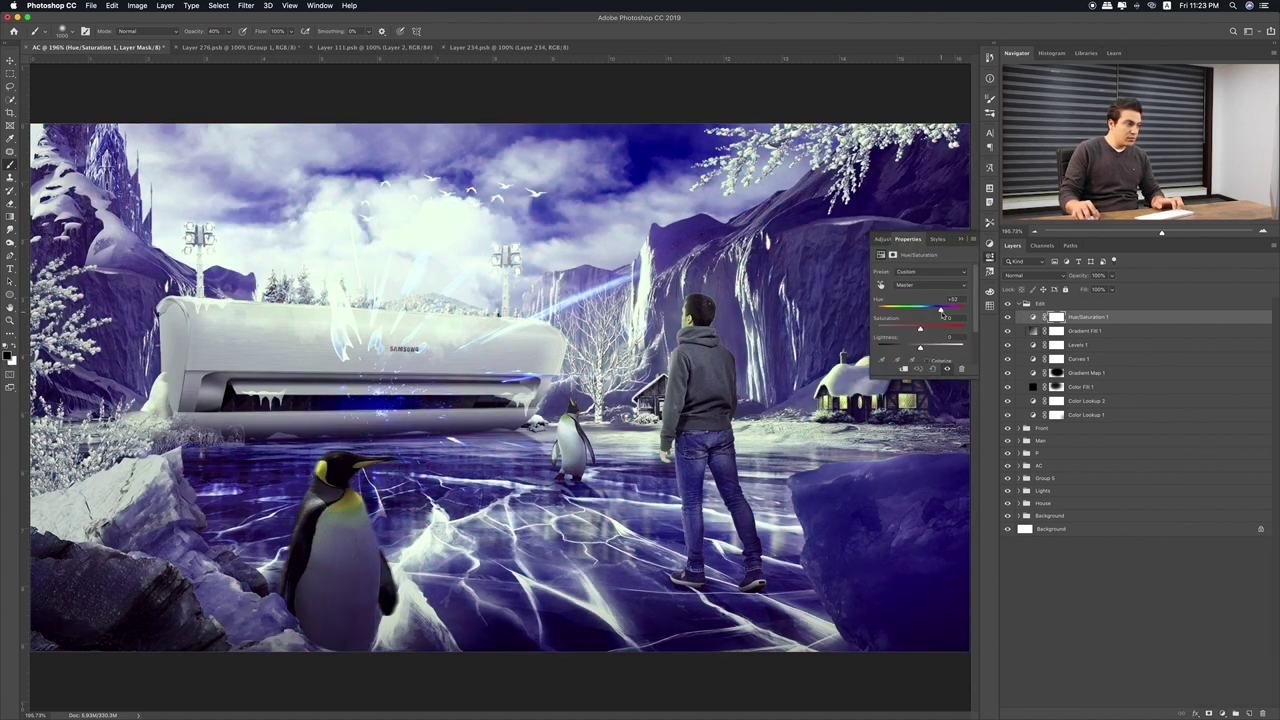
pyautogui.moveTo(927, 312)
pyautogui.mouseDown()
pyautogui.moveTo(931, 331)
pyautogui.moveTo(951, 332)
pyautogui.moveTo(926, 327)
pyautogui.mouseUp()
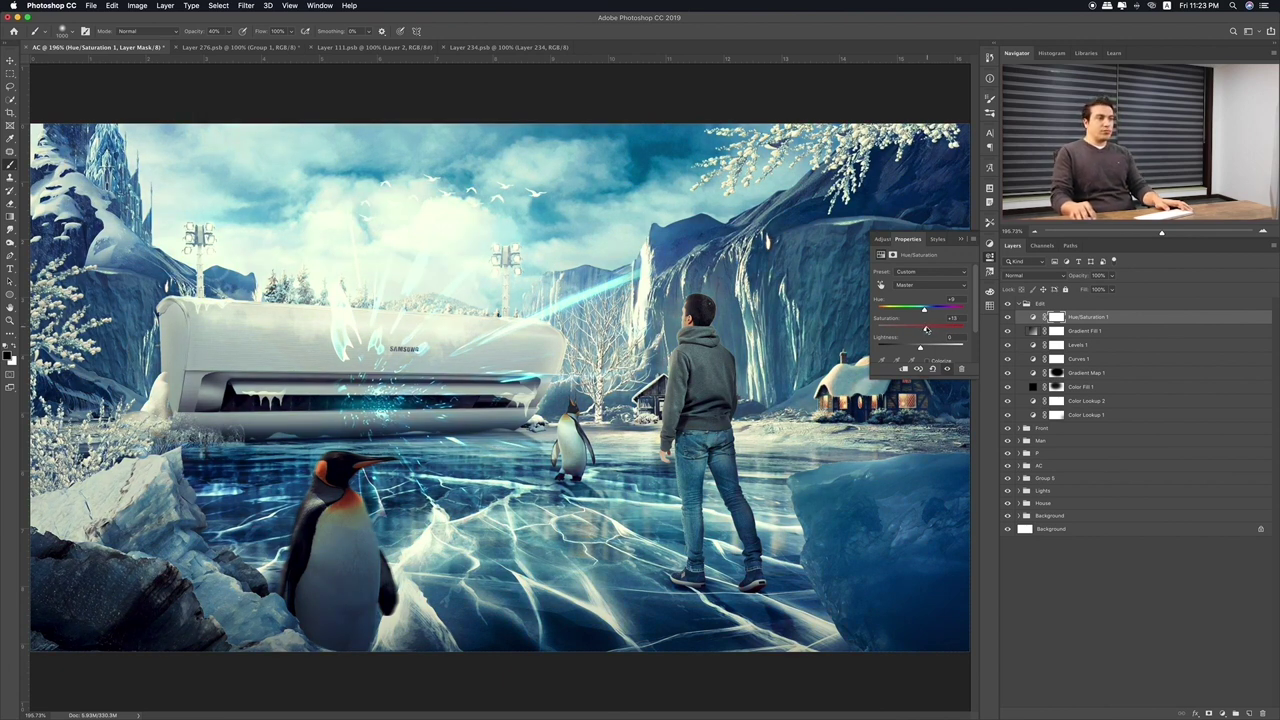
pyautogui.moveTo(926, 329)
pyautogui.mouseDown()
pyautogui.moveTo(910, 349)
pyautogui.moveTo(921, 349)
pyautogui.moveTo(898, 311)
pyautogui.moveTo(921, 311)
pyautogui.mouseUp()
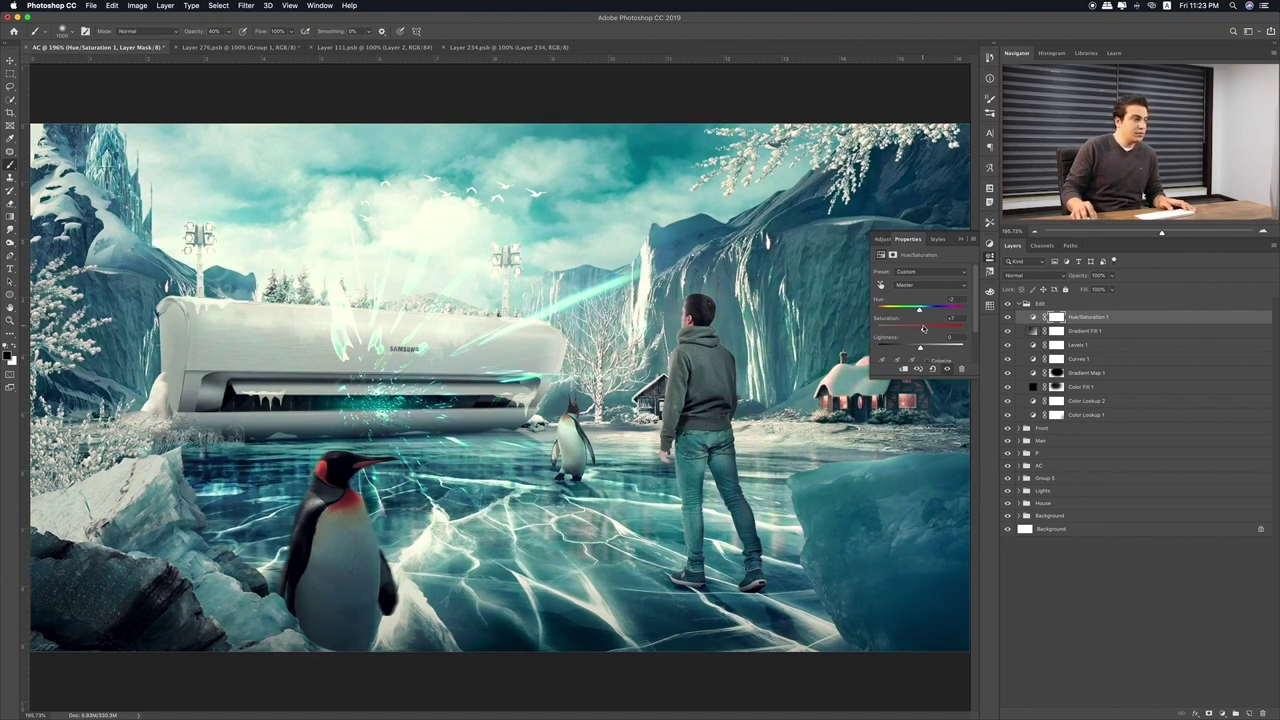
# Toggle the Hue/Saturation layer to compare, then target the Color Lookup 1 layer
pyautogui.click(1010, 317)
pyautogui.click(1009, 317)
pyautogui.click(1009, 317)
pyautogui.click(1009, 317)
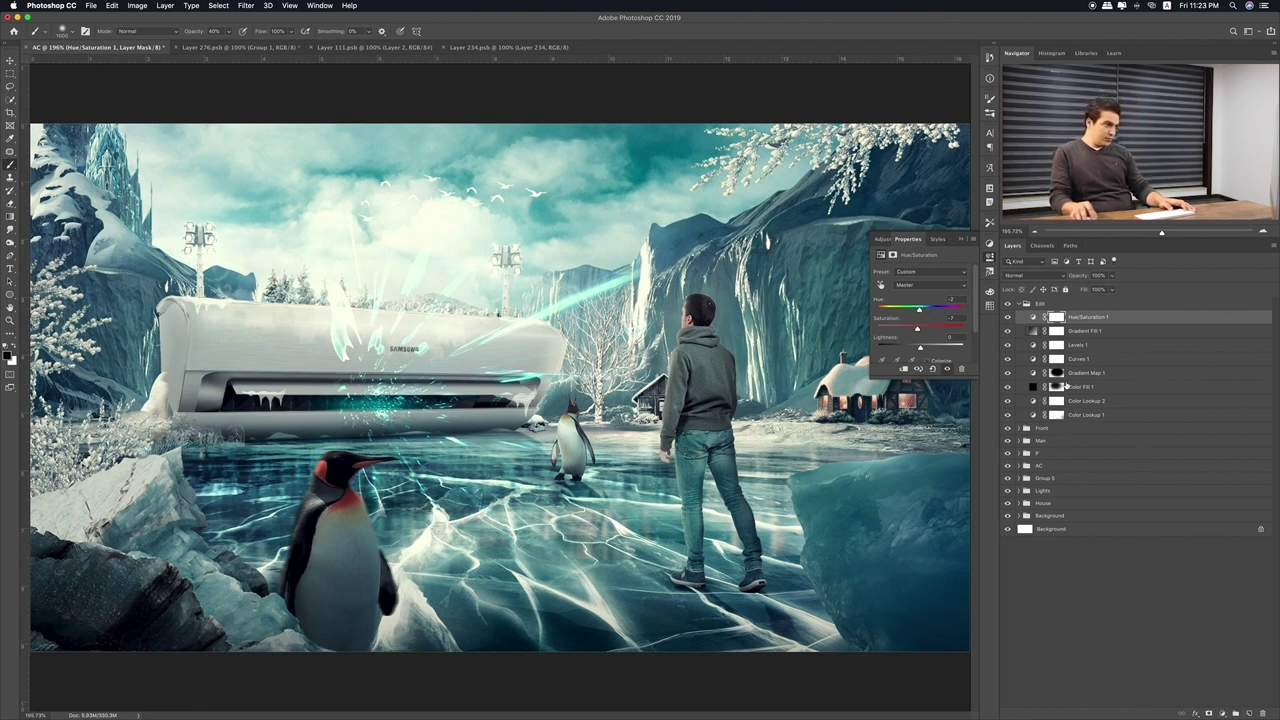
pyautogui.click(1105, 416)
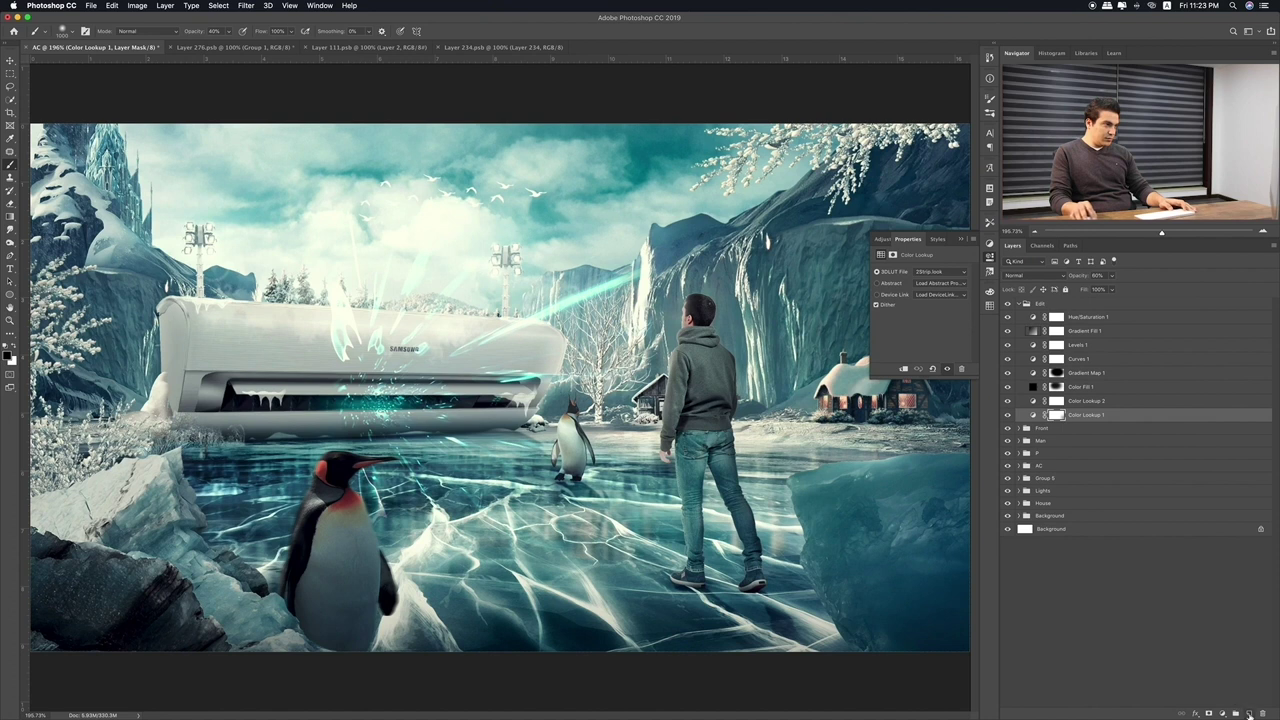
# Create Layer 298 below Color Lookup 1 and set the foreground colour to bright orange #ffa200
pyautogui.click(1249, 713)
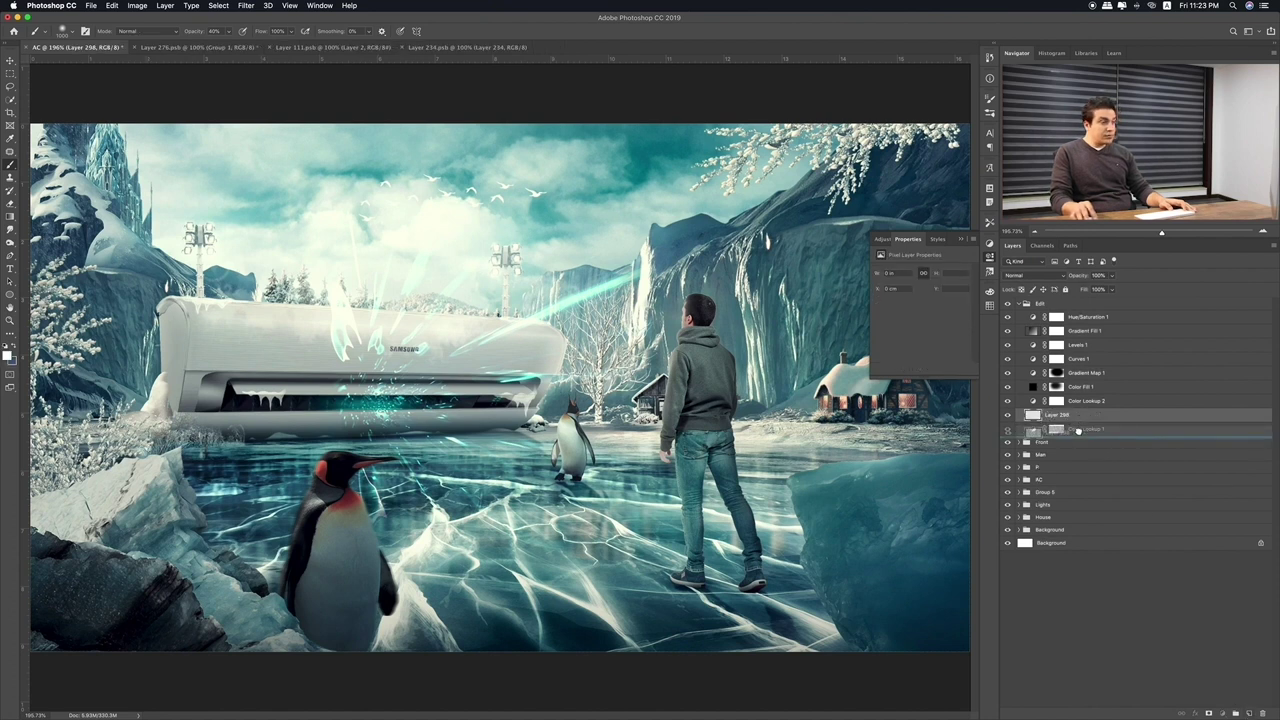
pyautogui.moveTo(1078, 417); pyautogui.dragTo(1078, 436)
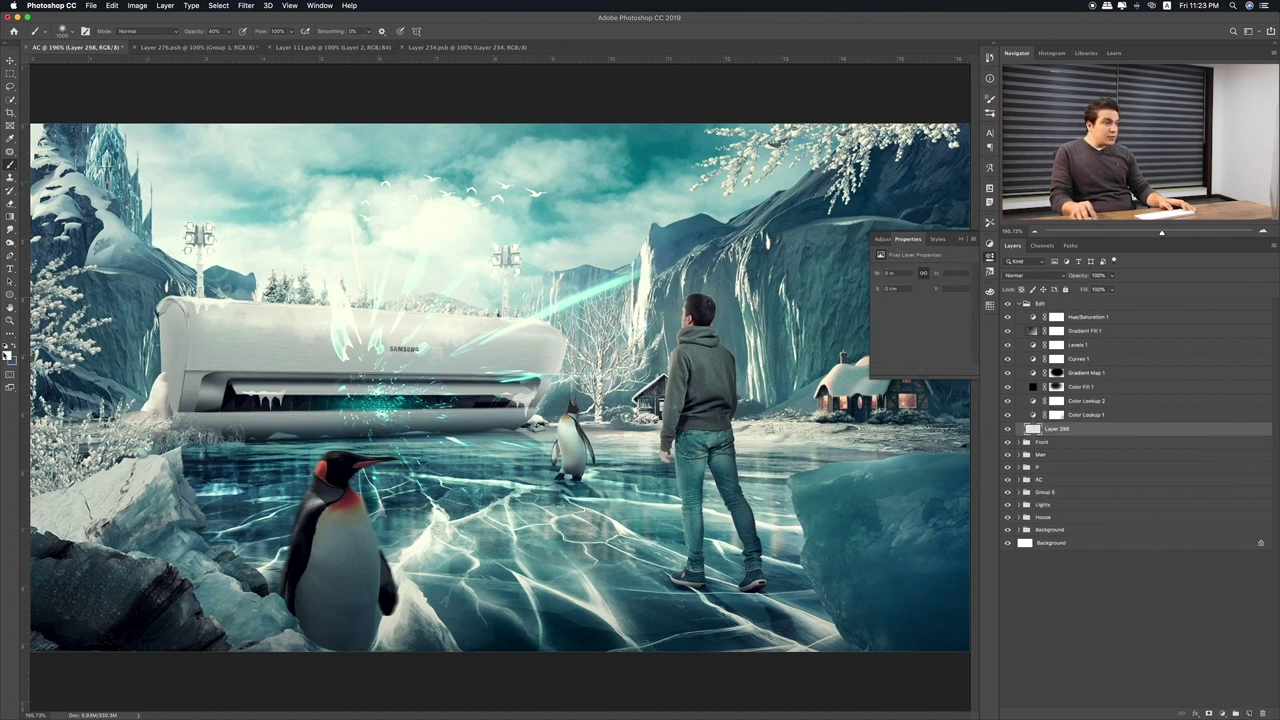
pyautogui.click(7, 353)
pyautogui.moveTo(1013, 466); pyautogui.dragTo(1013, 461)
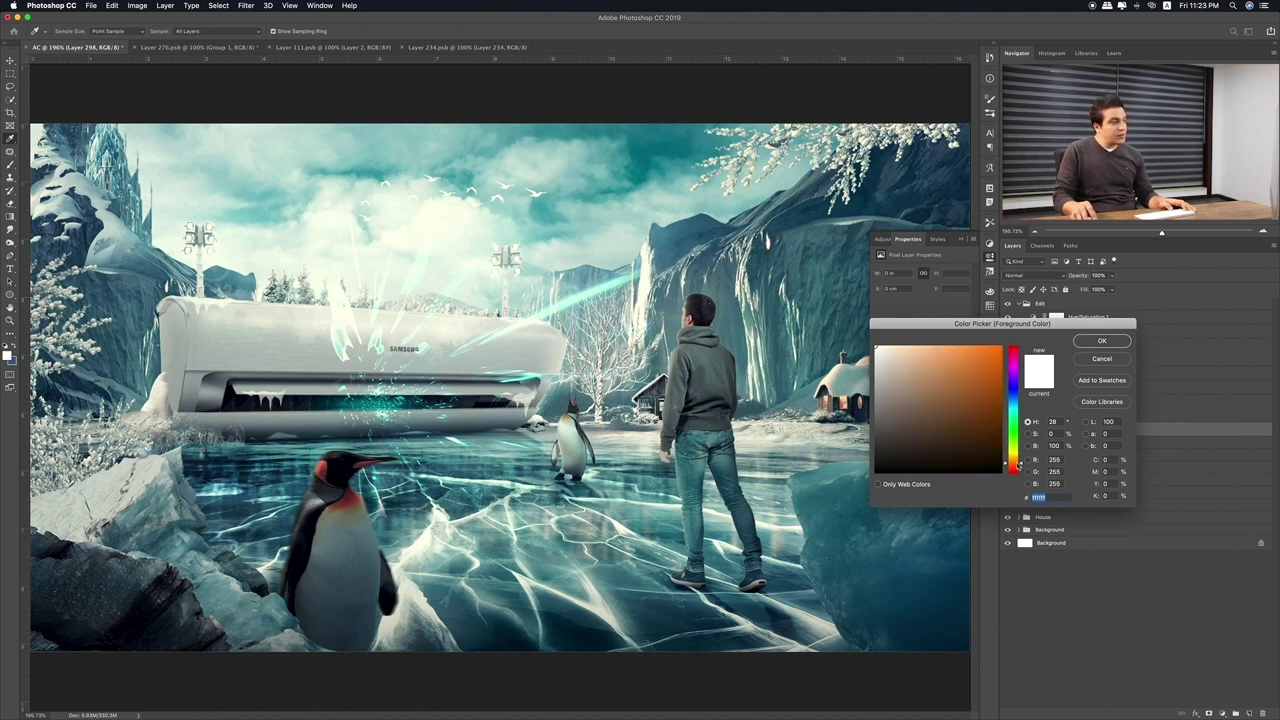
pyautogui.click(1000, 348)
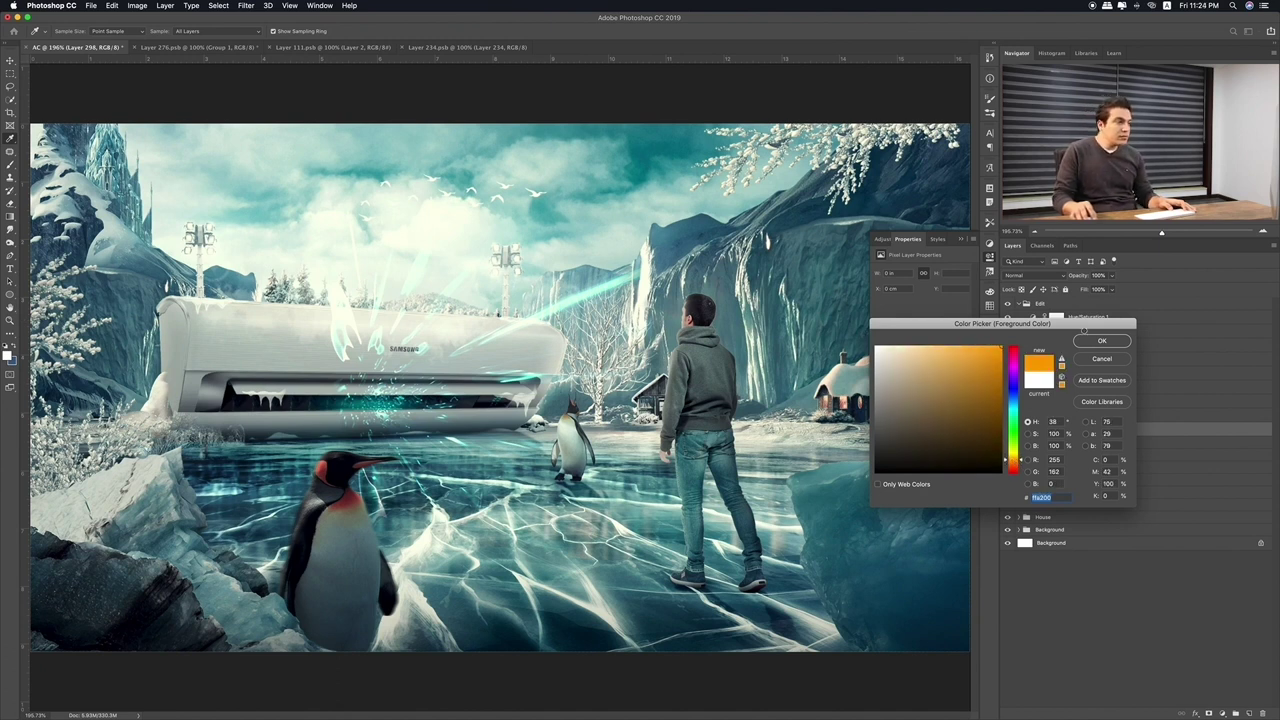
pyautogui.press('Return')
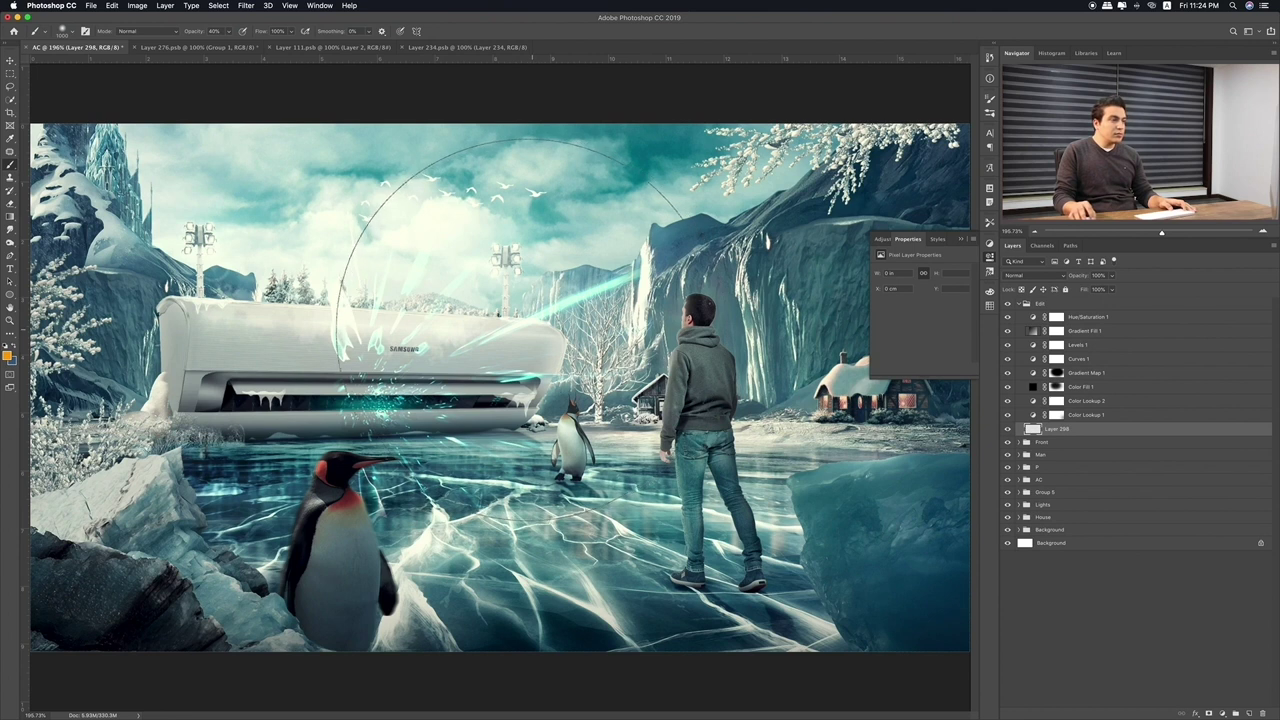
# Paint a soft orange blob, then enlarge it and move it up into the sky
pyautogui.moveTo(480, 325); pyautogui.dragTo(486, 332)
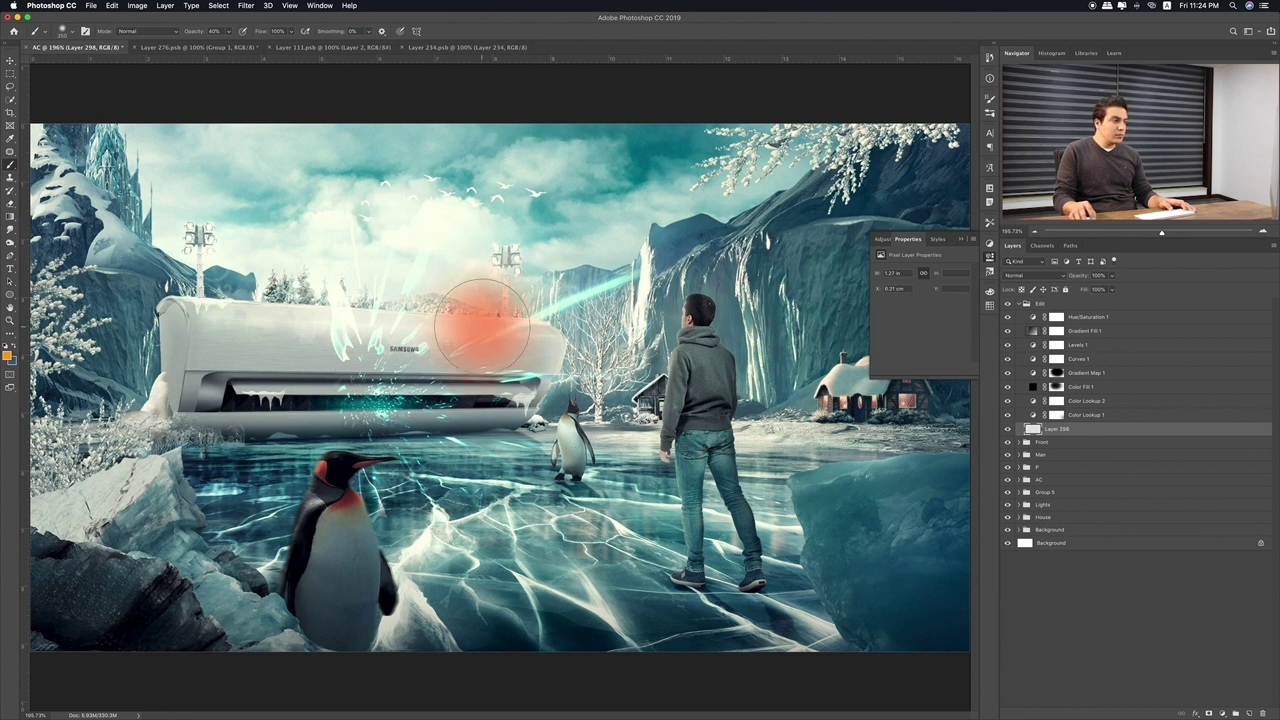
pyautogui.hotkey('ctrl', 't')
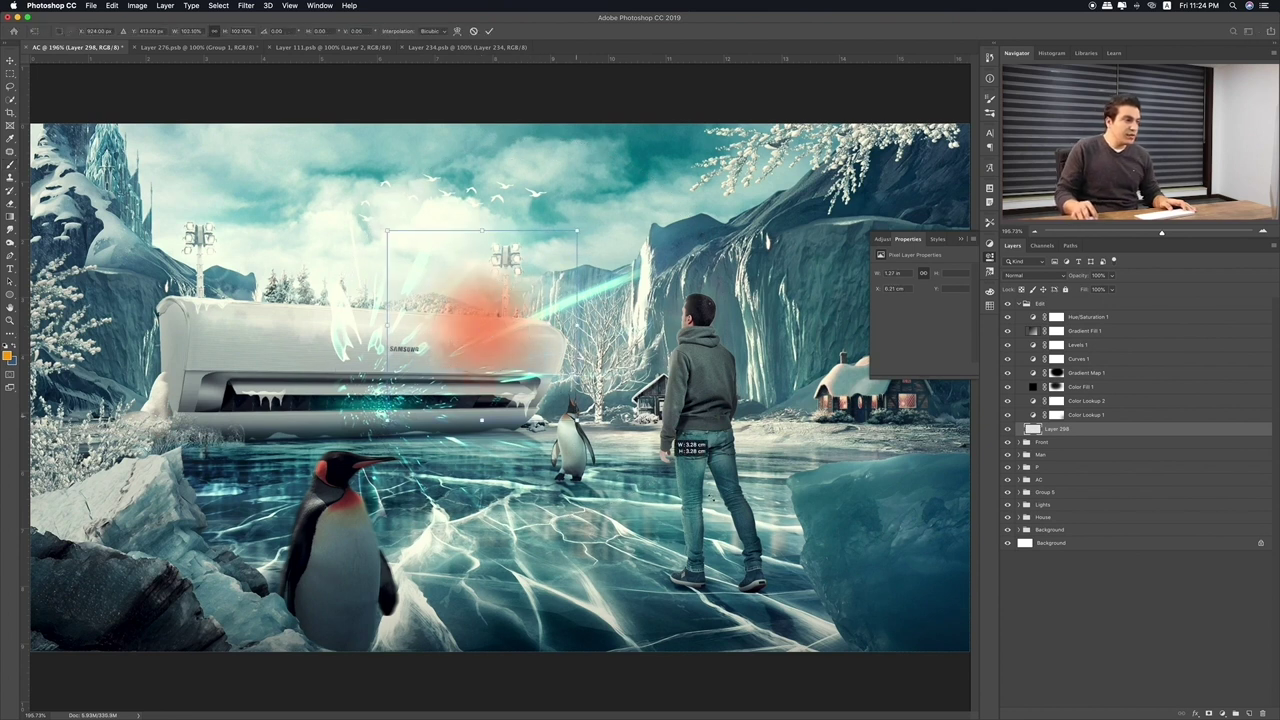
pyautogui.moveTo(548, 388); pyautogui.dragTo(693, 487)
pyautogui.moveTo(535, 398); pyautogui.dragTo(437, 330)
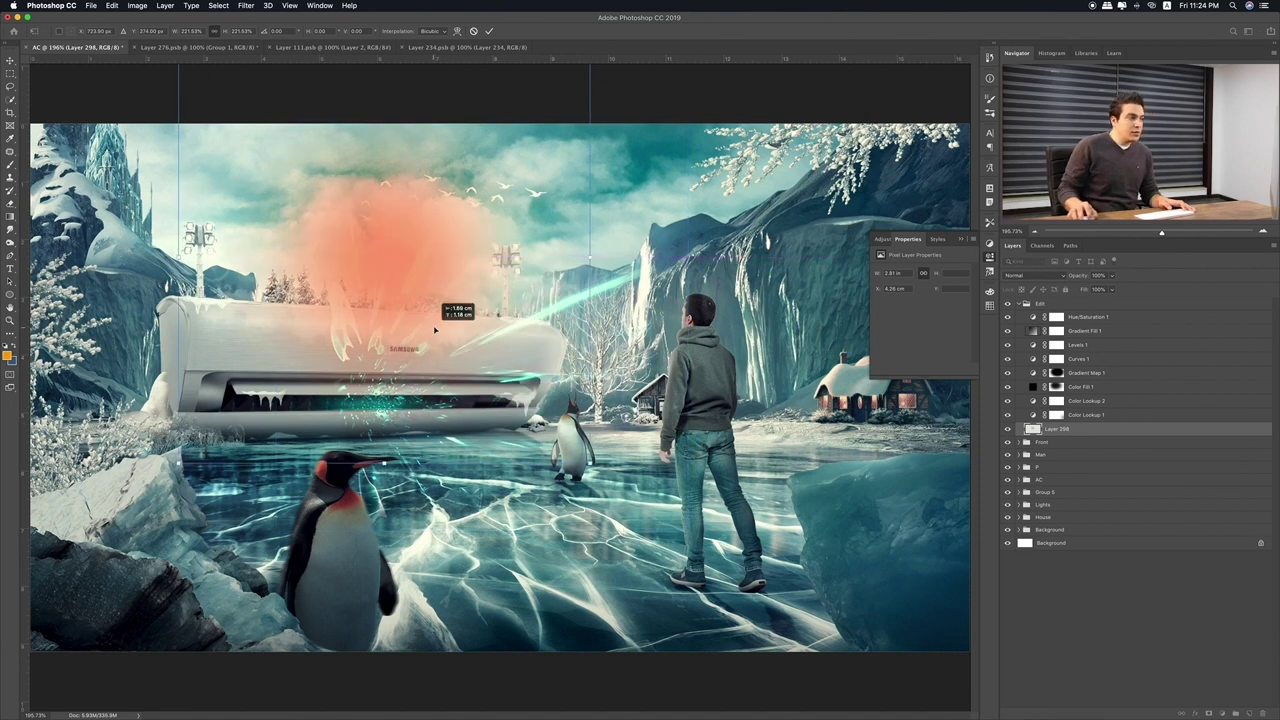
pyautogui.press('Return')
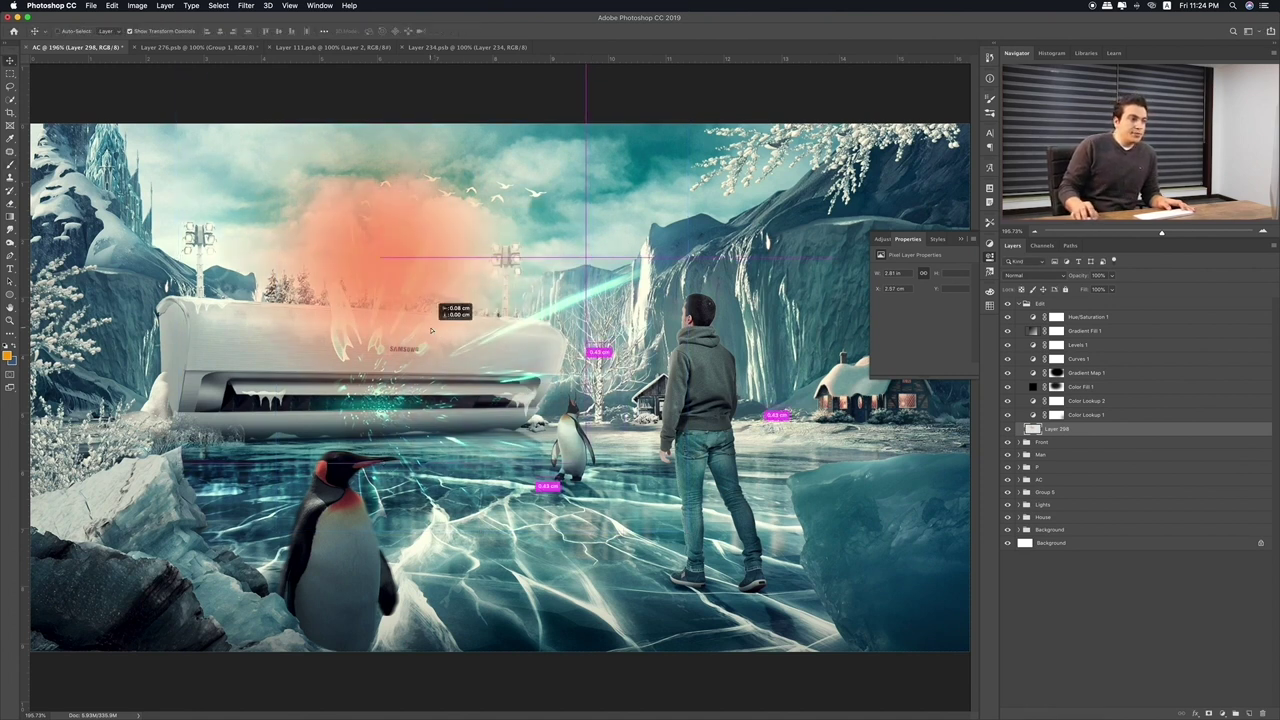
# Blend the glow layer in Screen mode, reposition it over the sky and shrink it slightly
pyautogui.click(1020, 275)
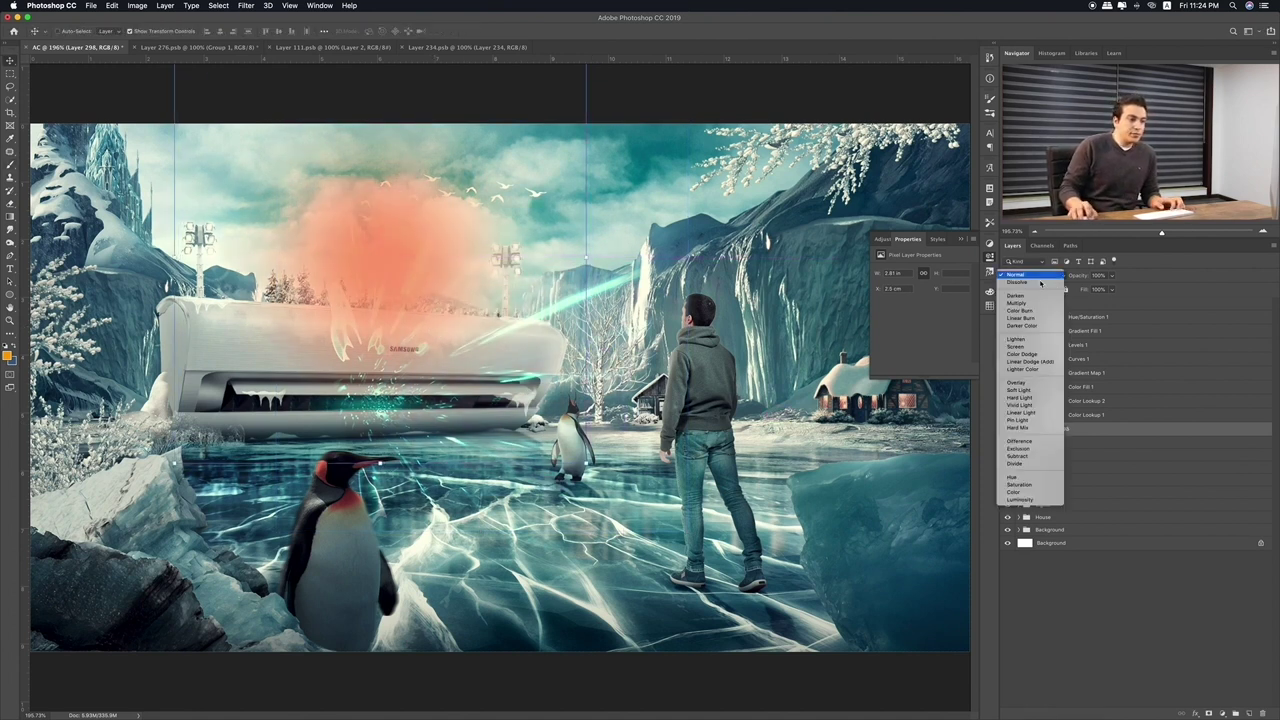
pyautogui.click(1016, 346)
pyautogui.moveTo(410, 300); pyautogui.dragTo(430, 300)
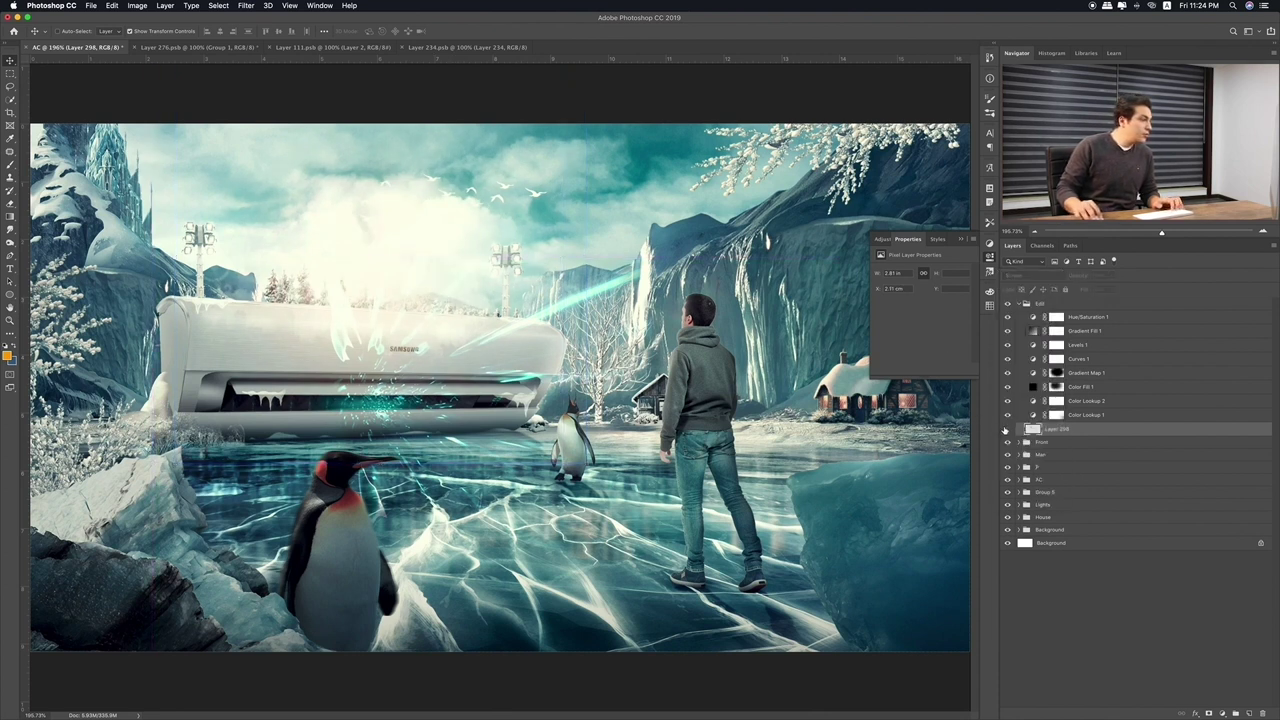
pyautogui.click(1007, 428)
pyautogui.hotkey('ctrl', 't')
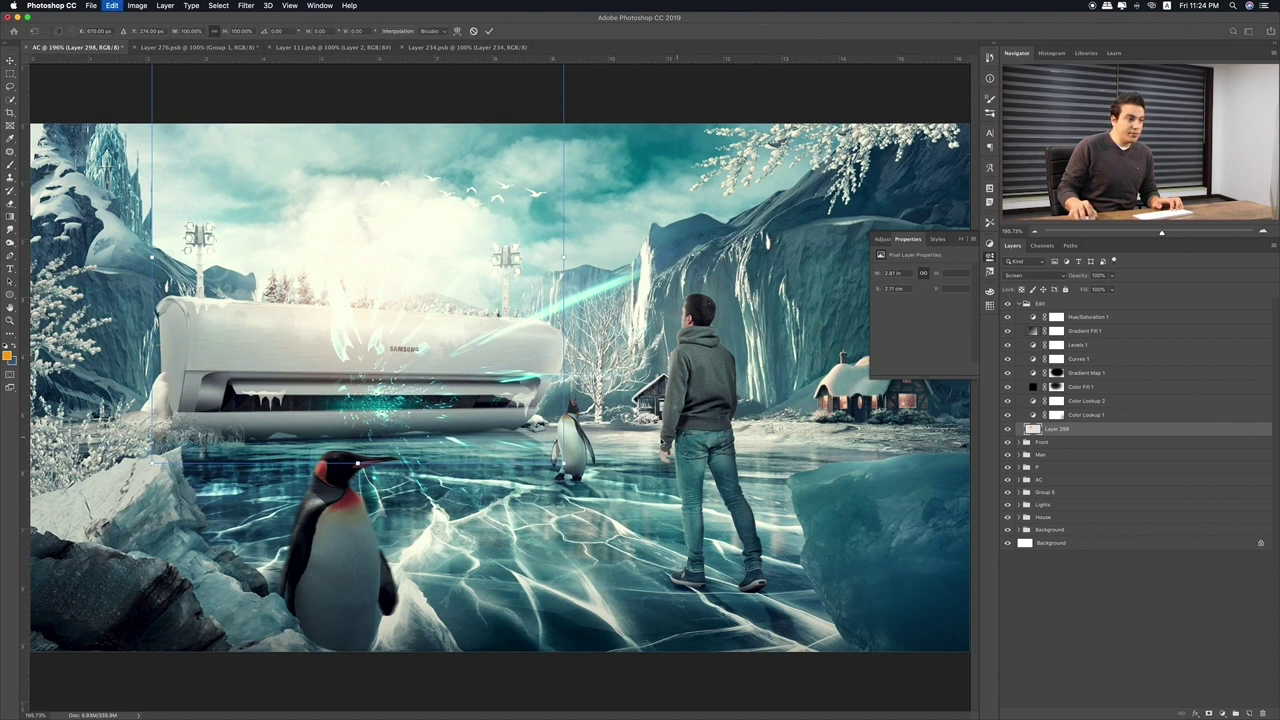
pyautogui.moveTo(564, 463); pyautogui.dragTo(521, 420)
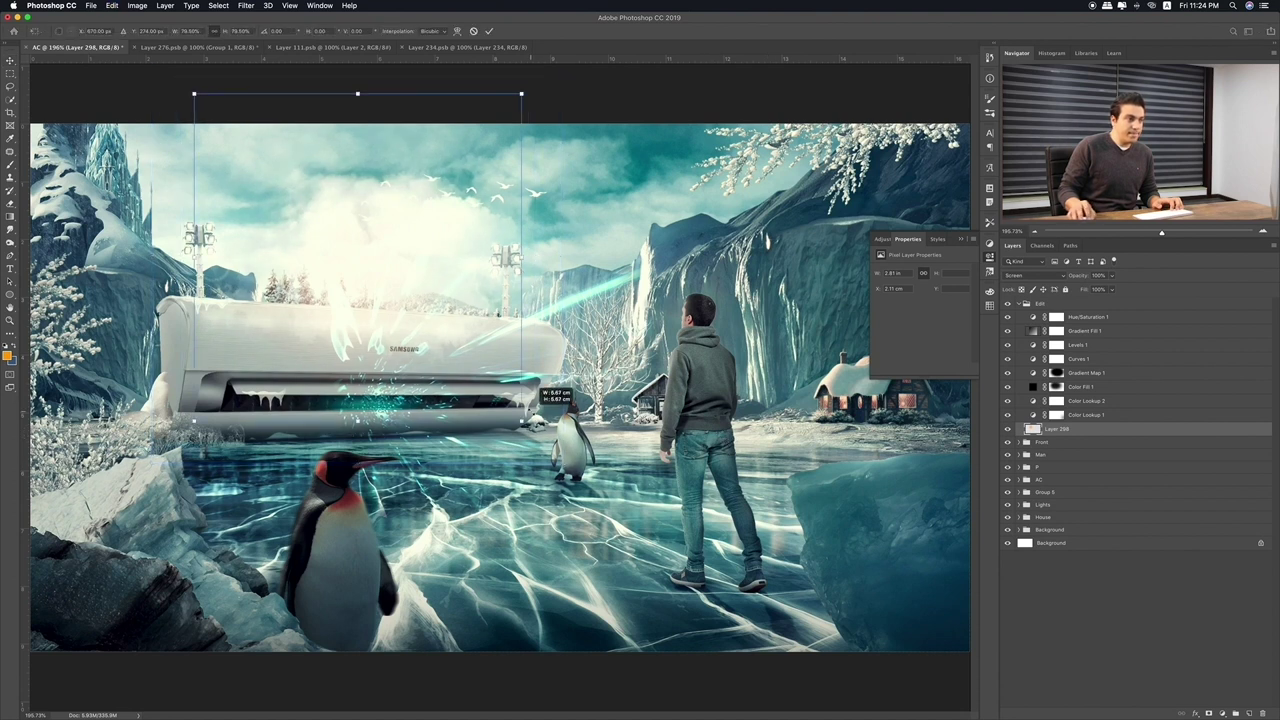
pyautogui.press('Return')
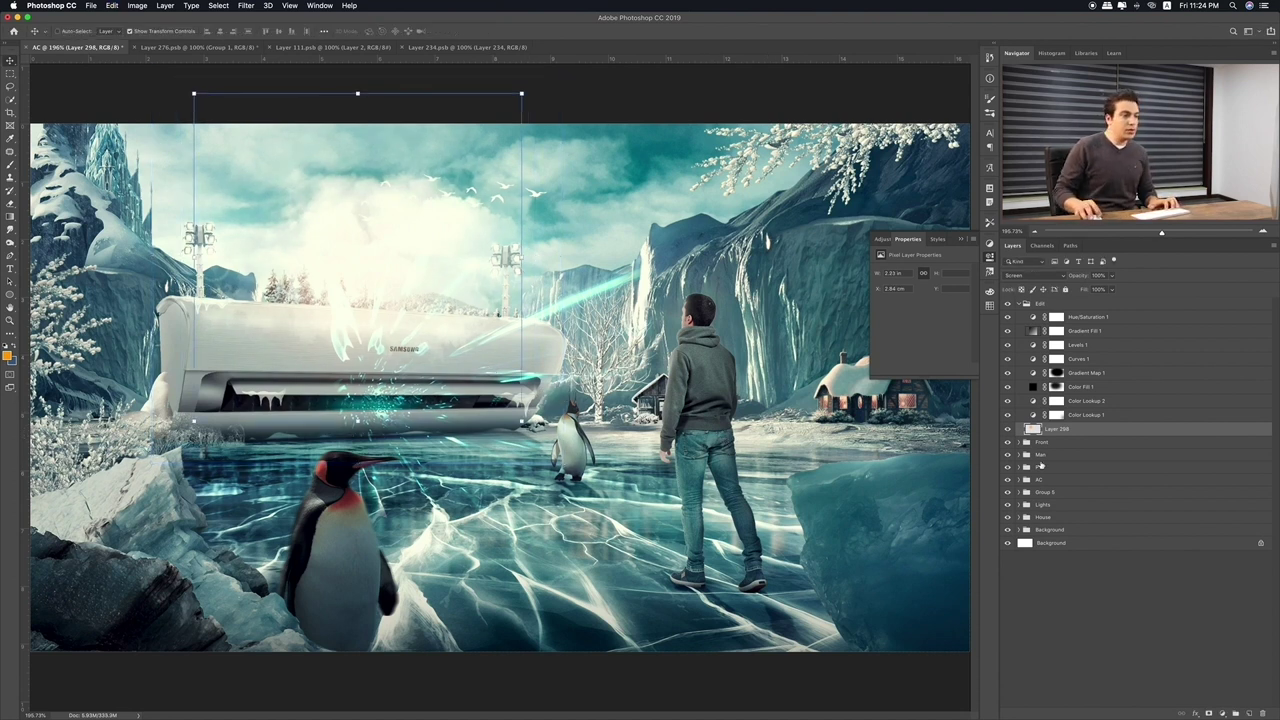
# Expand the AC group, add a clipped layer above Layer 7, and try blend modes
pyautogui.click(1020, 480)
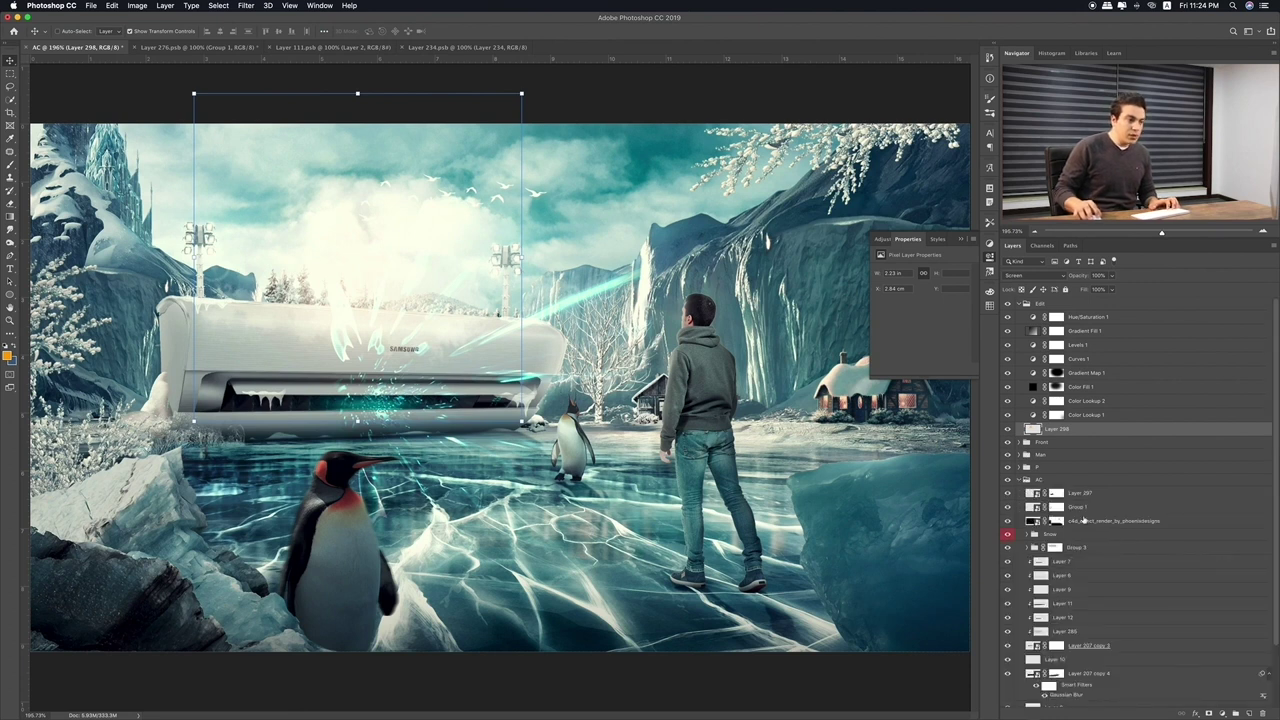
pyautogui.click(1080, 493)
pyautogui.click(1094, 564)
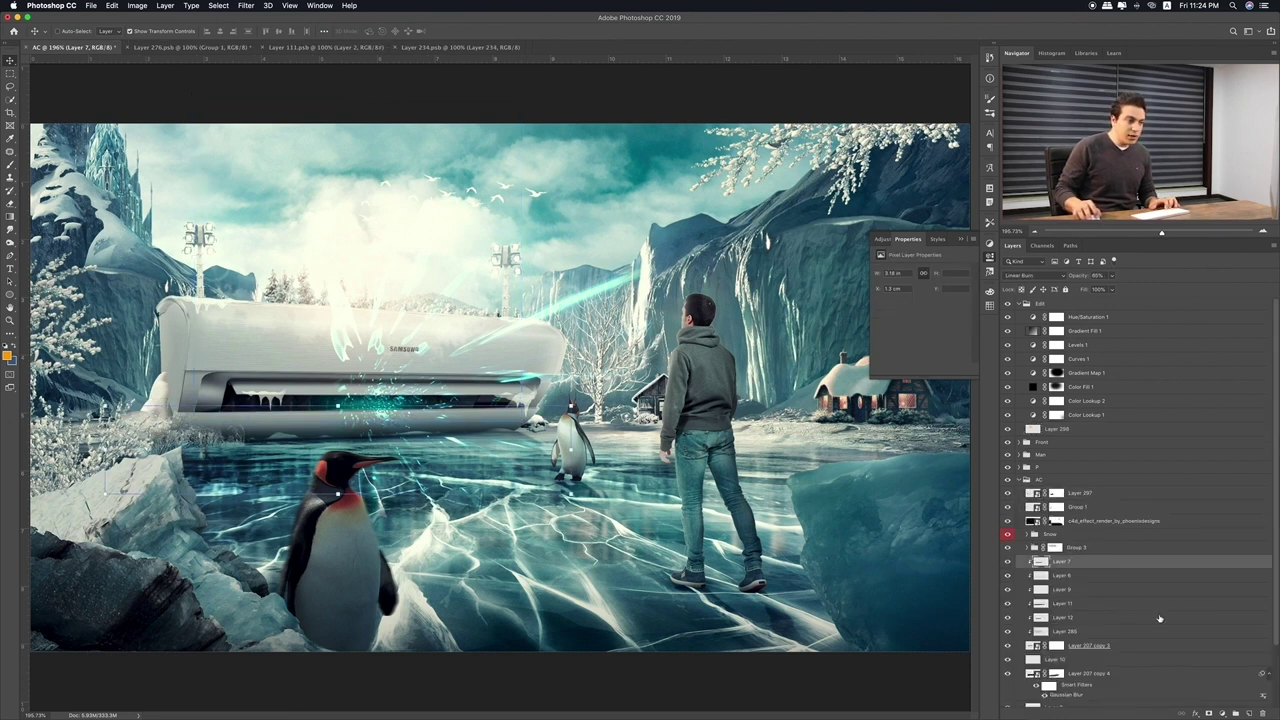
pyautogui.click(1250, 713)
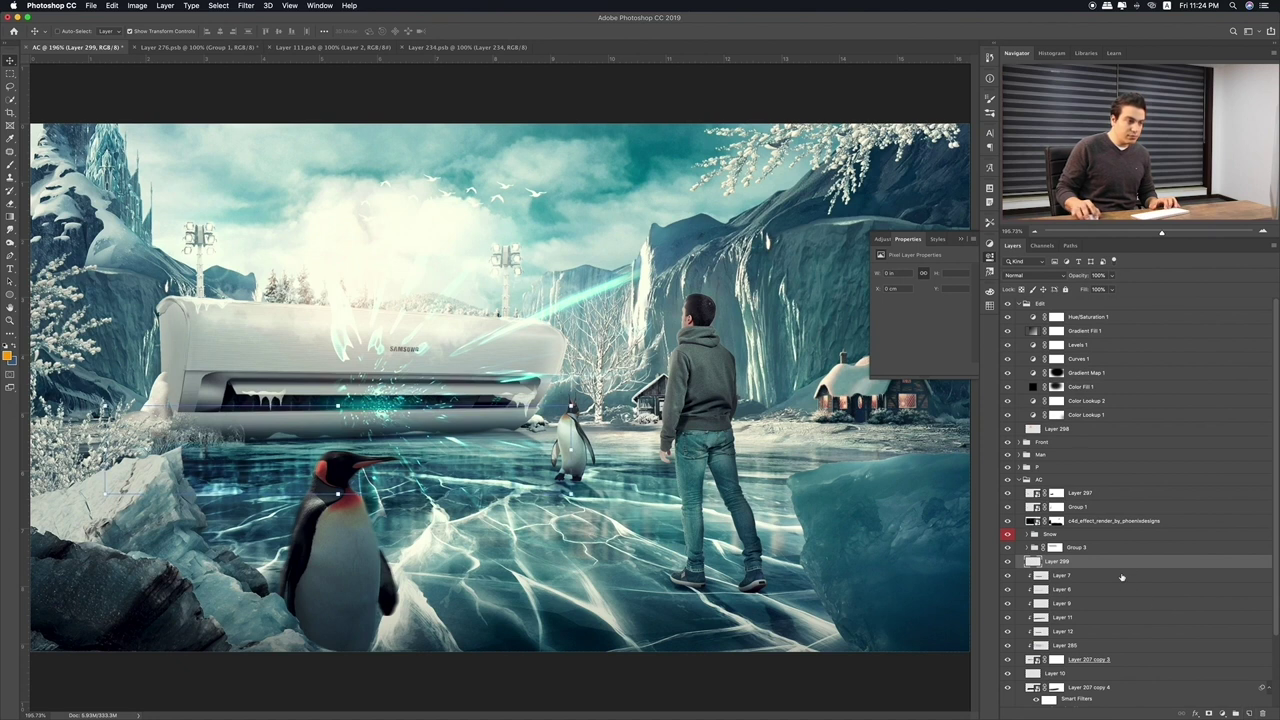
pyautogui.press('b')
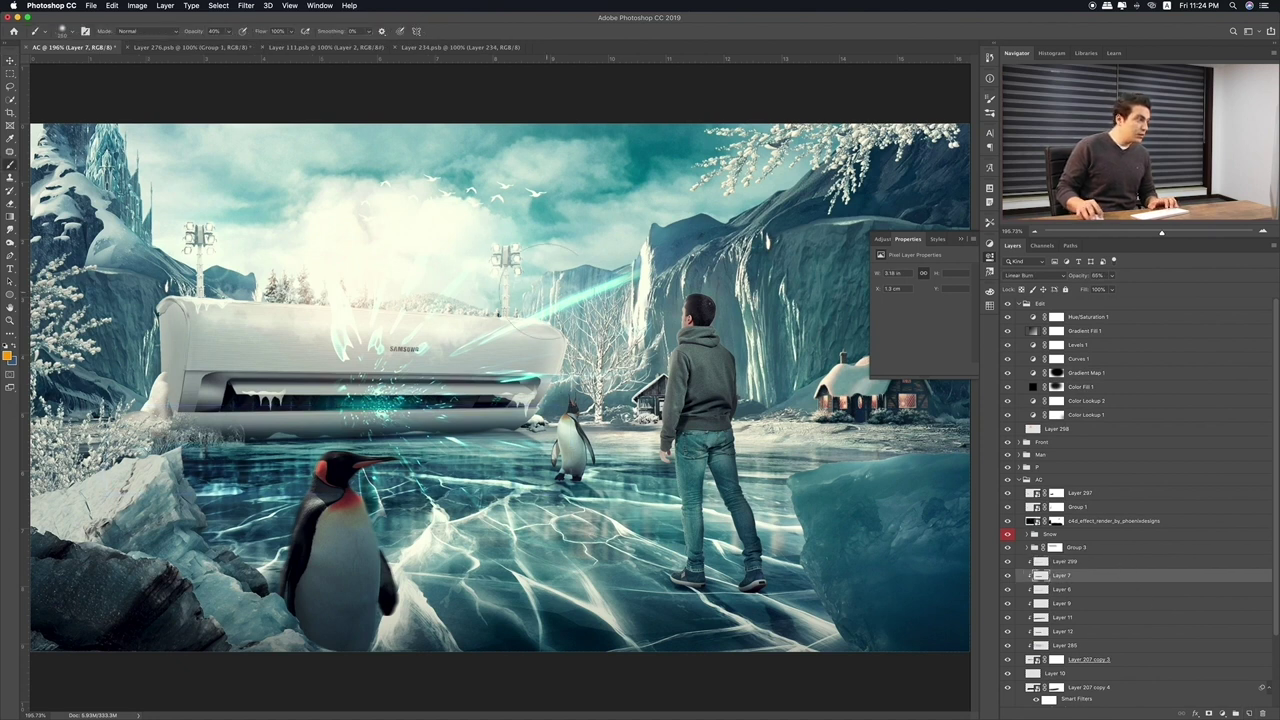
pyautogui.press('v')
pyautogui.hotkey('shift', '+')
pyautogui.hotkey('shift', '+')
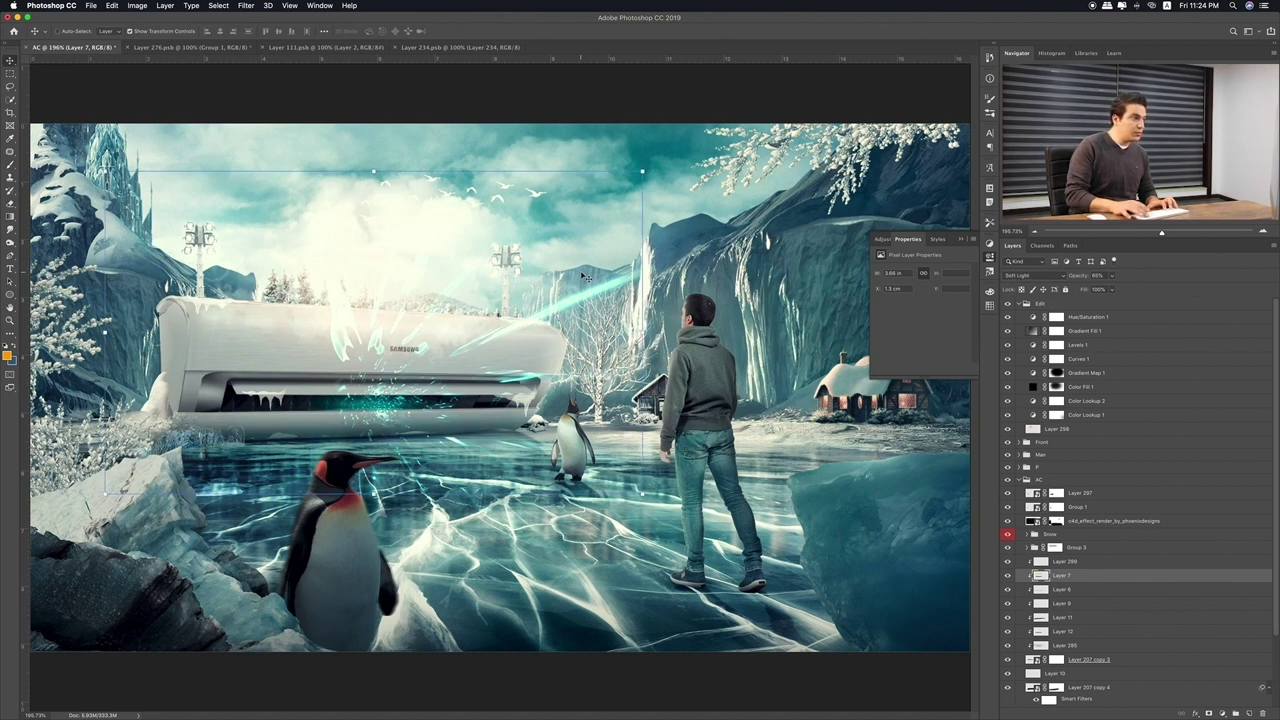
pyautogui.hotkey('shift', '-')
pyautogui.hotkey('shift', '-')
pyautogui.hotkey('shift', '-')
pyautogui.hotkey('shift', '-')
pyautogui.hotkey('shift', '-')
pyautogui.hotkey('shift', '-')
pyautogui.hotkey('shift', '-')
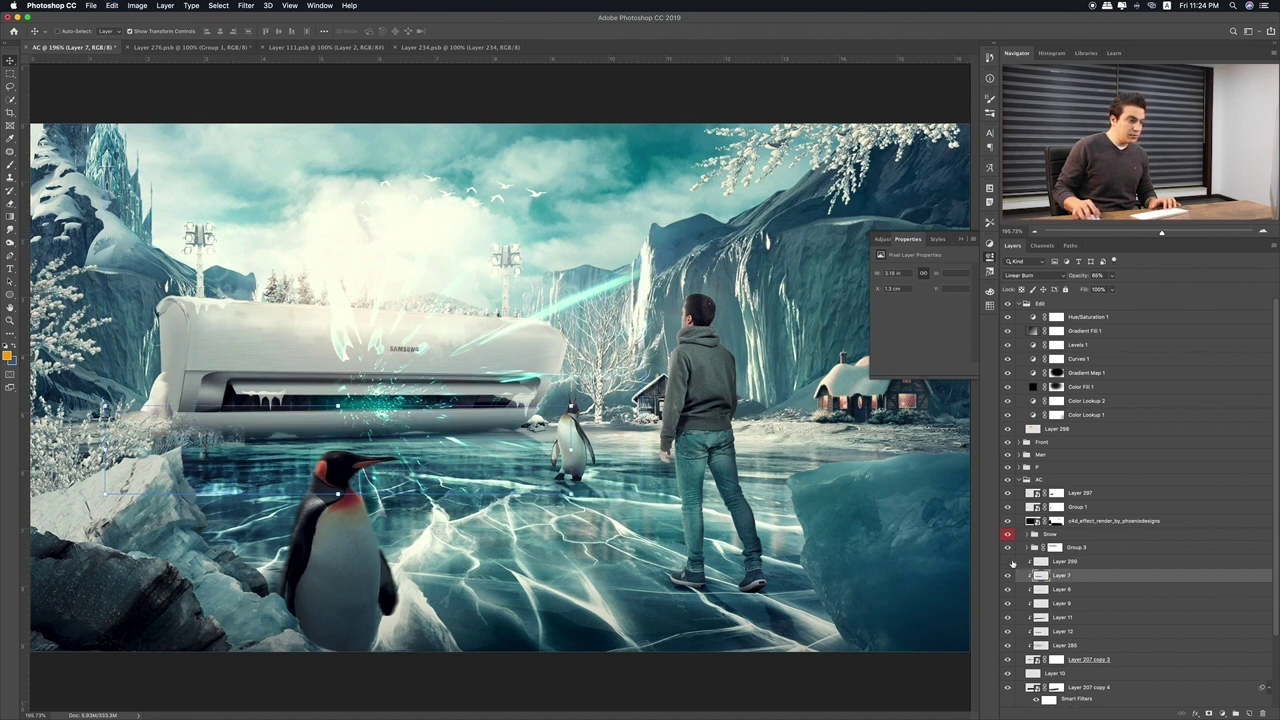
# Paint warm orange across the AC unit top on Layer 299, in Screen mode at about 75% opacity
pyautogui.click(1064, 563)
pyautogui.press('b')
pyautogui.moveTo(515, 318); pyautogui.dragTo(195, 318)
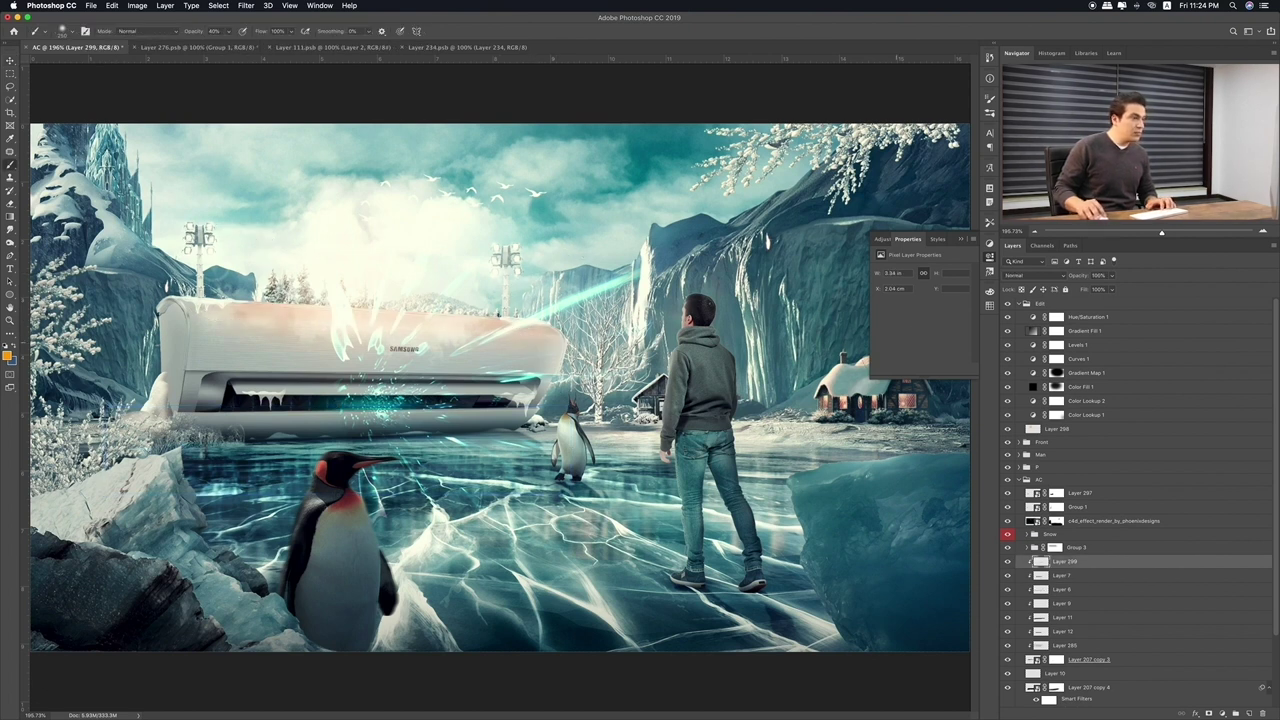
pyautogui.click(1018, 275)
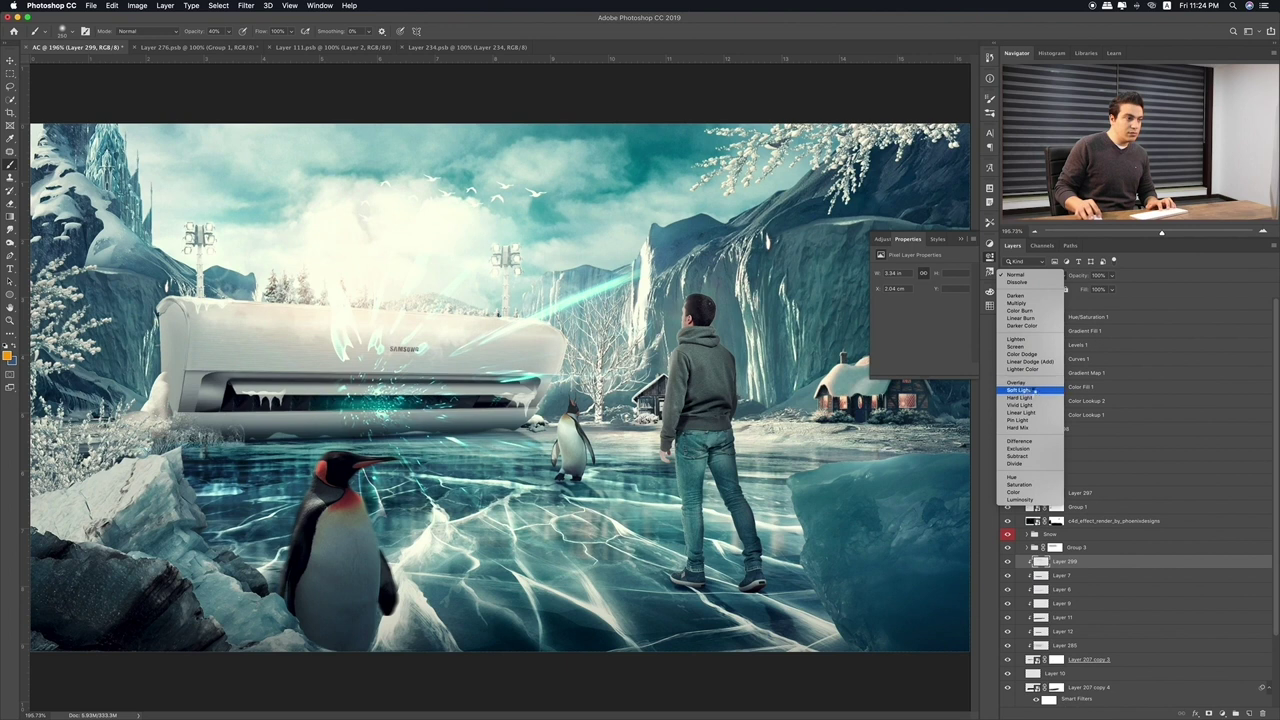
pyautogui.click(1016, 347)
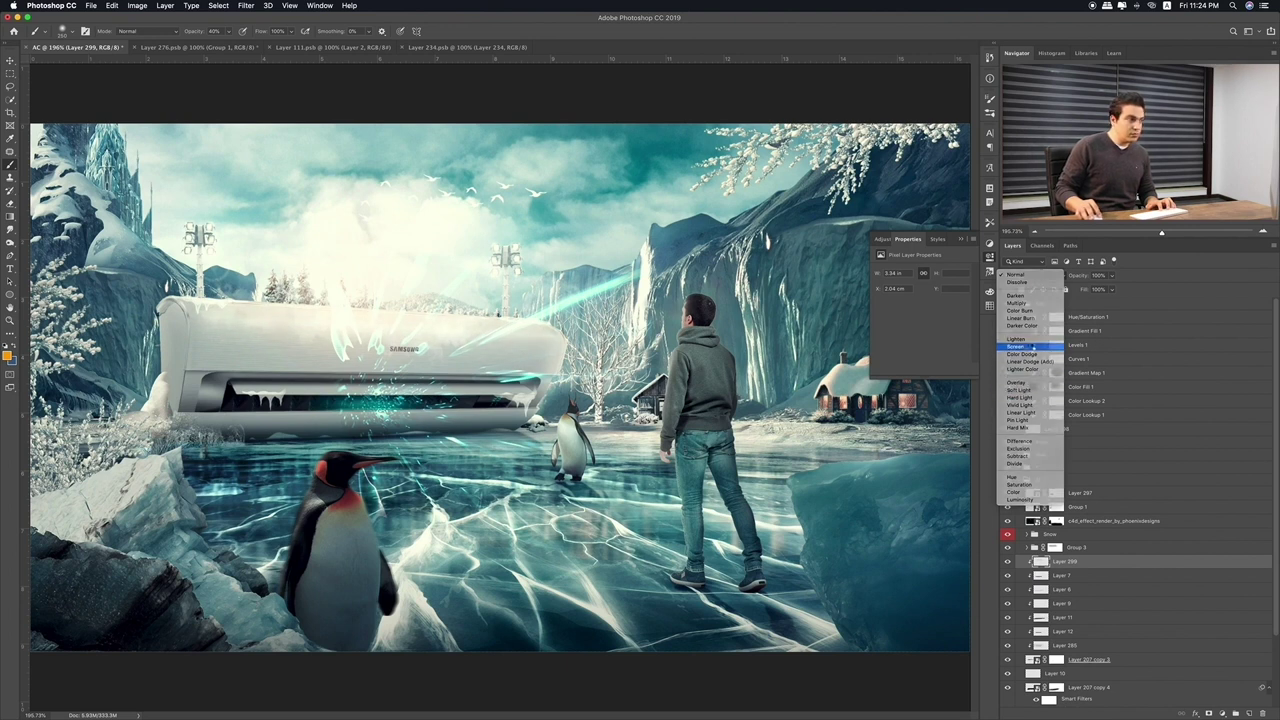
pyautogui.click(1111, 276)
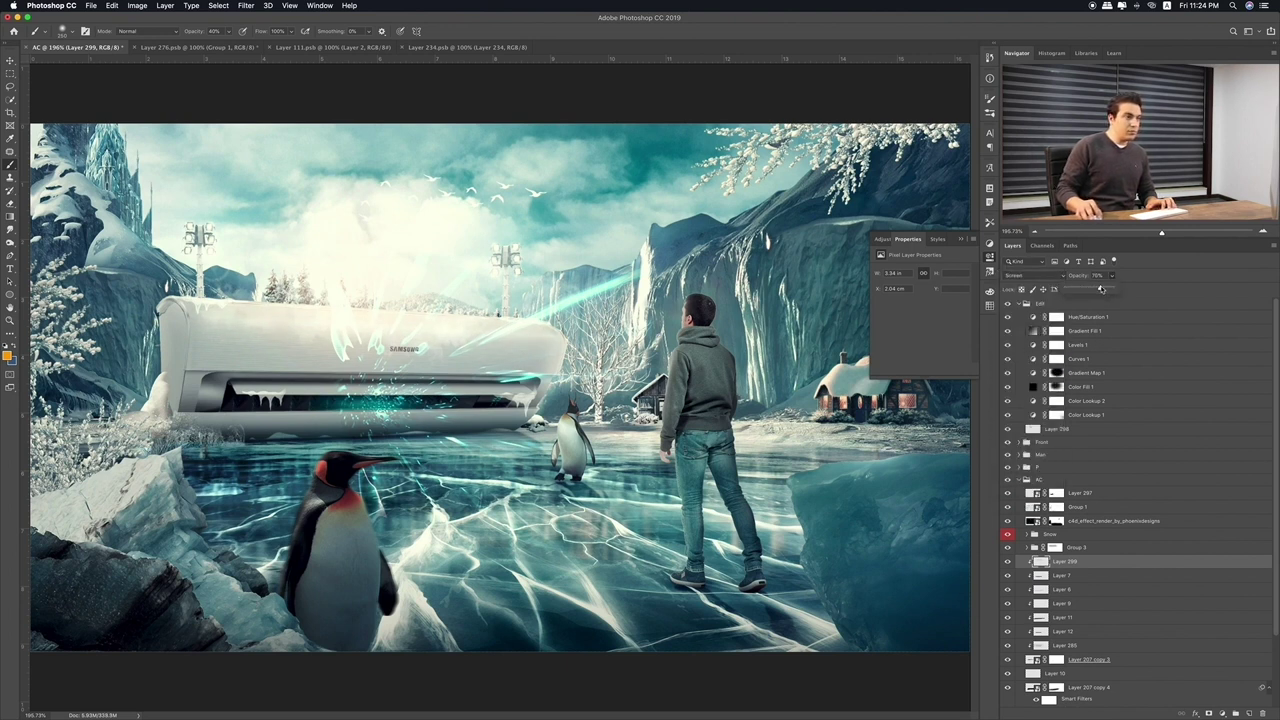
pyautogui.moveTo(1101, 289); pyautogui.dragTo(1100, 289)
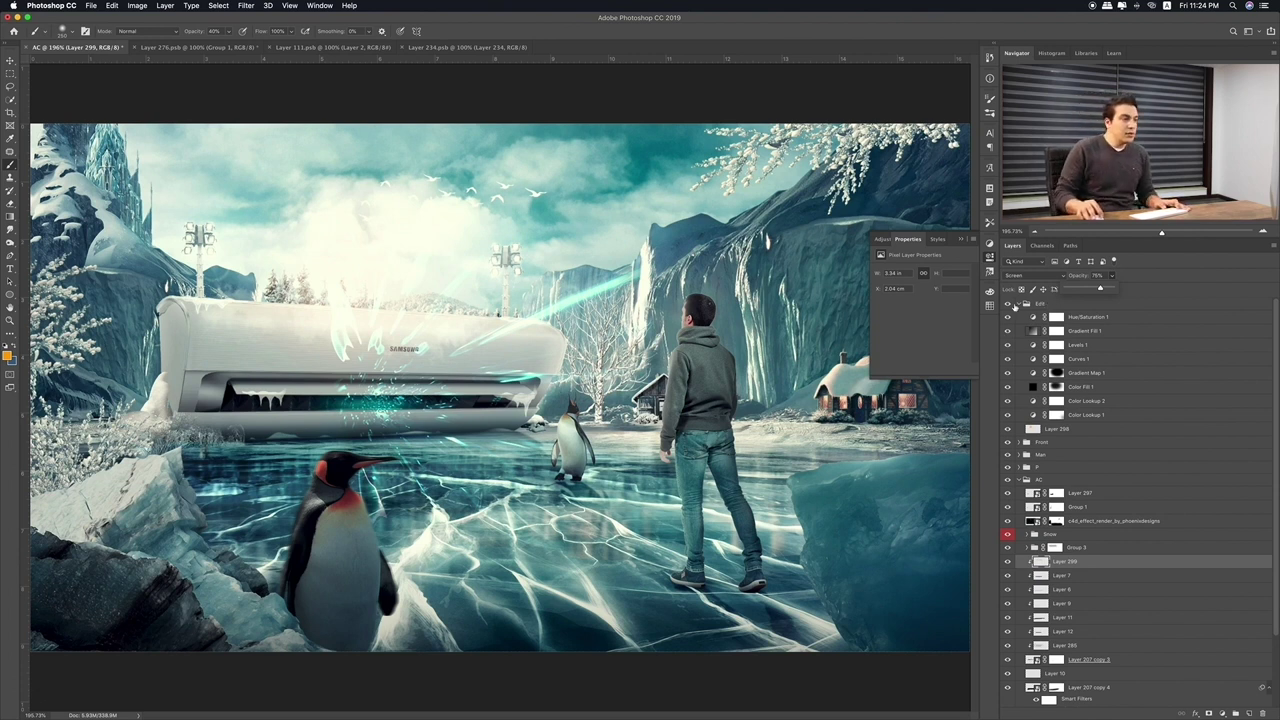
# Toggle the Edit group's colour grading to compare, then select Layer 298's opacity
pyautogui.click(1008, 304)
pyautogui.click(1008, 304)
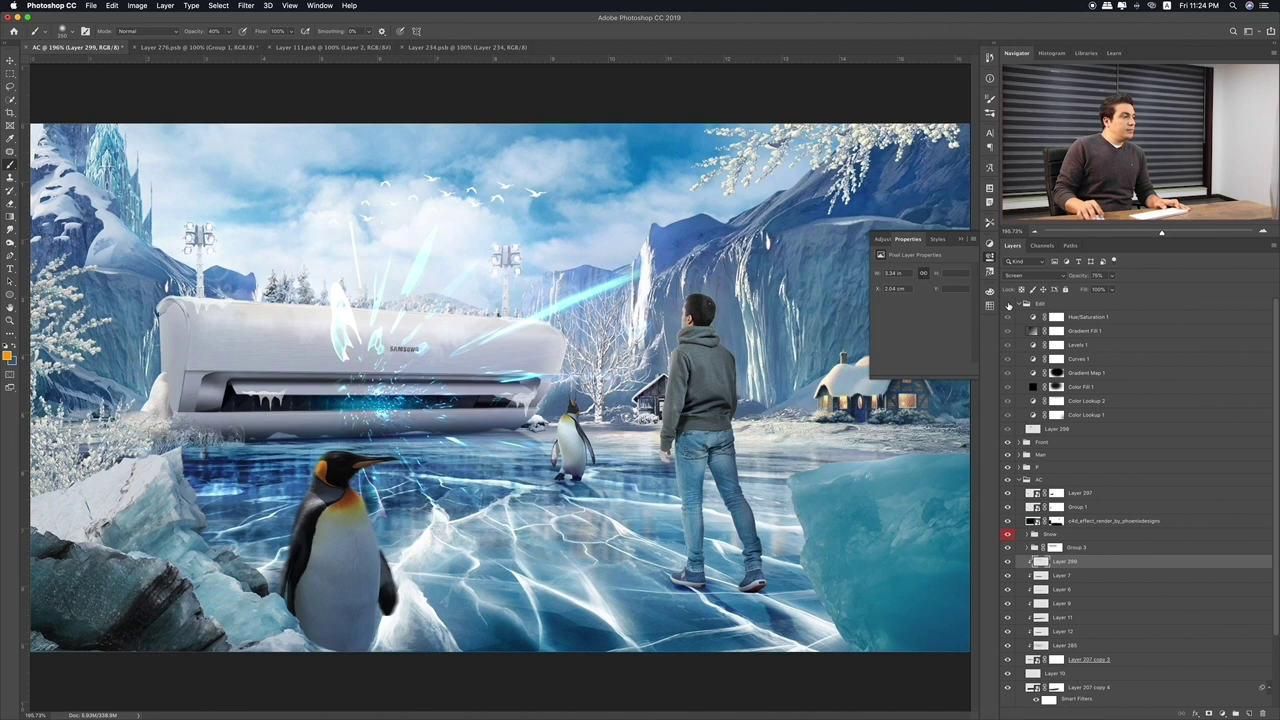
pyautogui.click(1008, 304)
pyautogui.click(1041, 428)
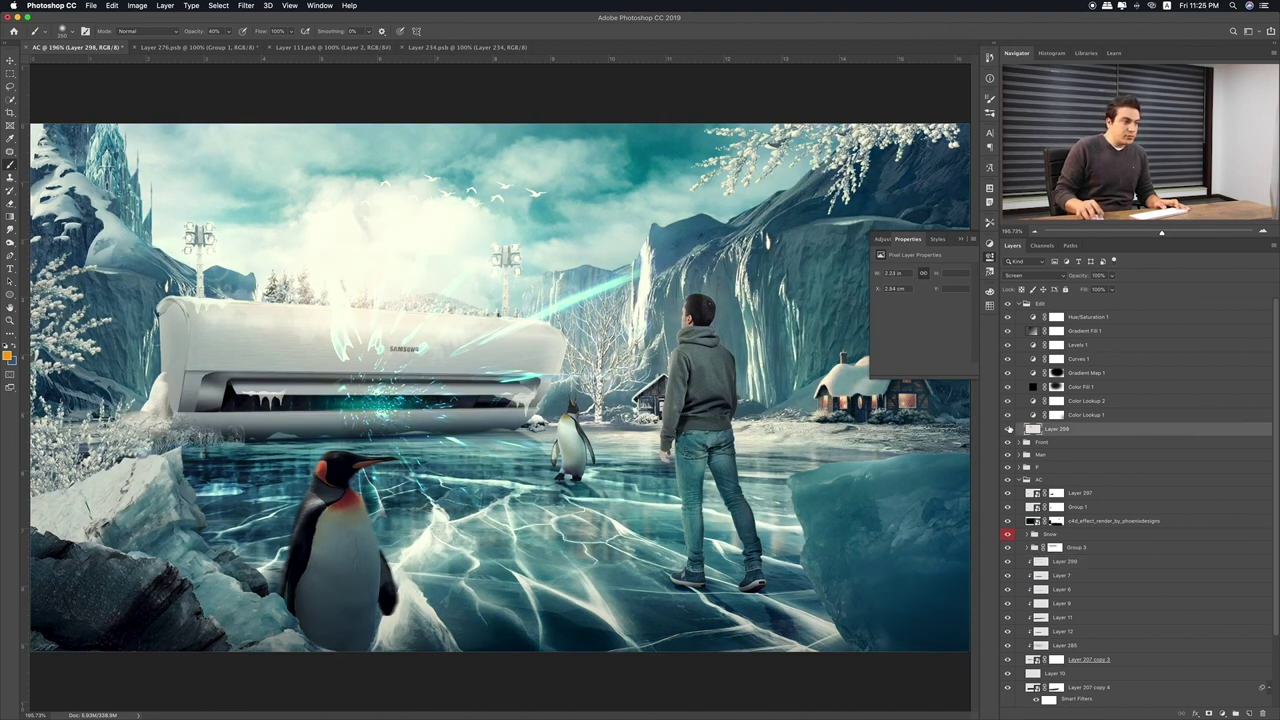
pyautogui.click(1114, 277)
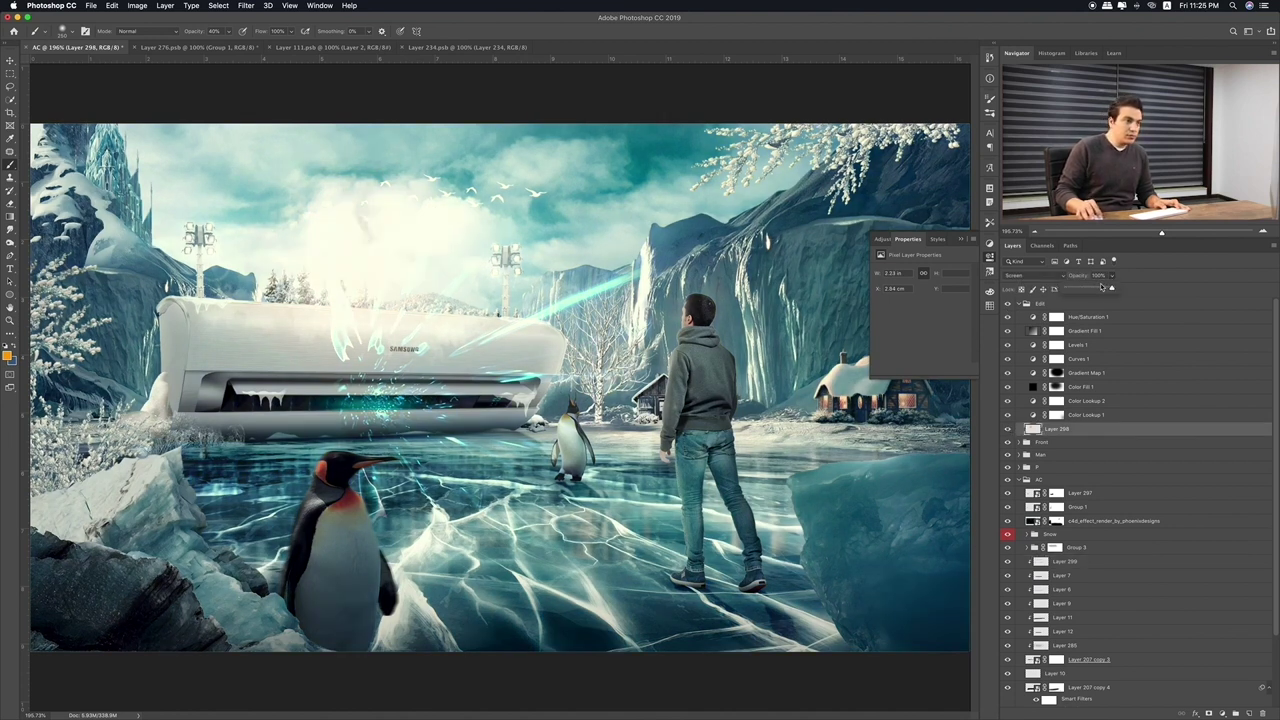
# Switch to the Finder Items folder and Quick Look an asset file
pyautogui.press('m')
pyautogui.press('super+Tab')
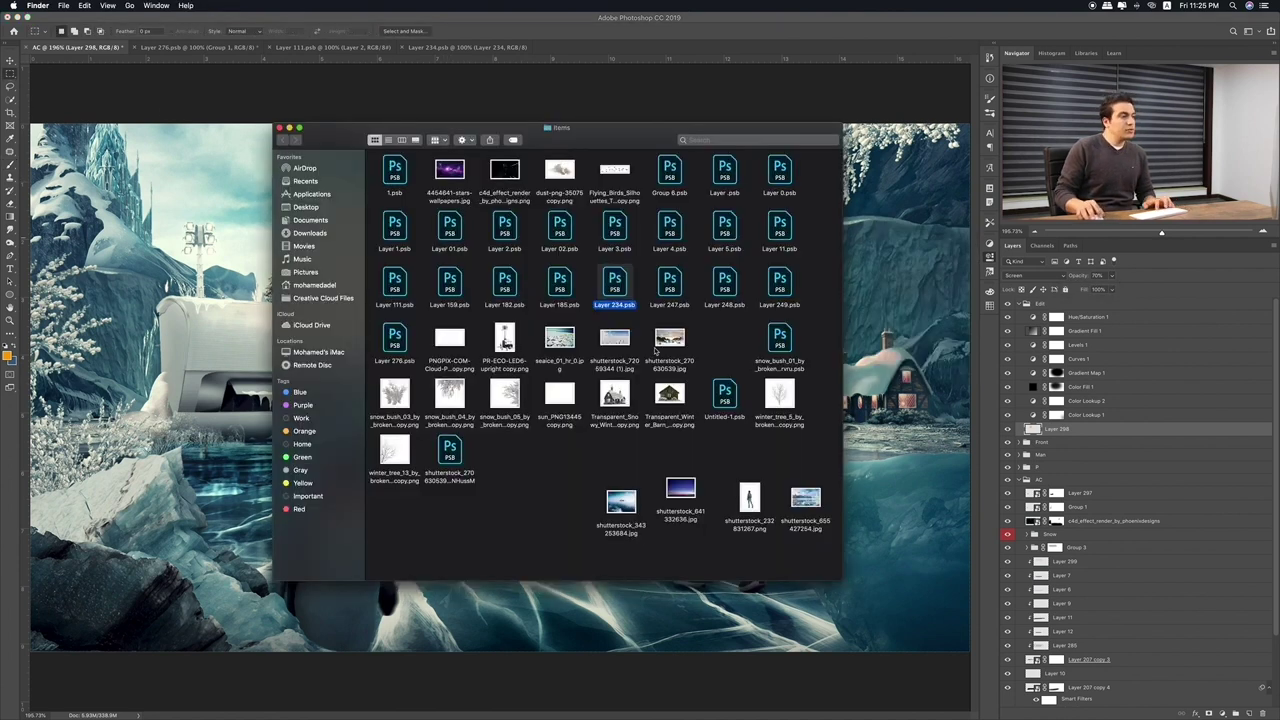
pyautogui.click(670, 340)
pyautogui.click(778, 342)
pyautogui.press('space')
# Browse the asset previews to sun_PNG13445 copy.png and drag it into the composite
pyautogui.press('Up')
pyautogui.press('Left')
pyautogui.press('Left')
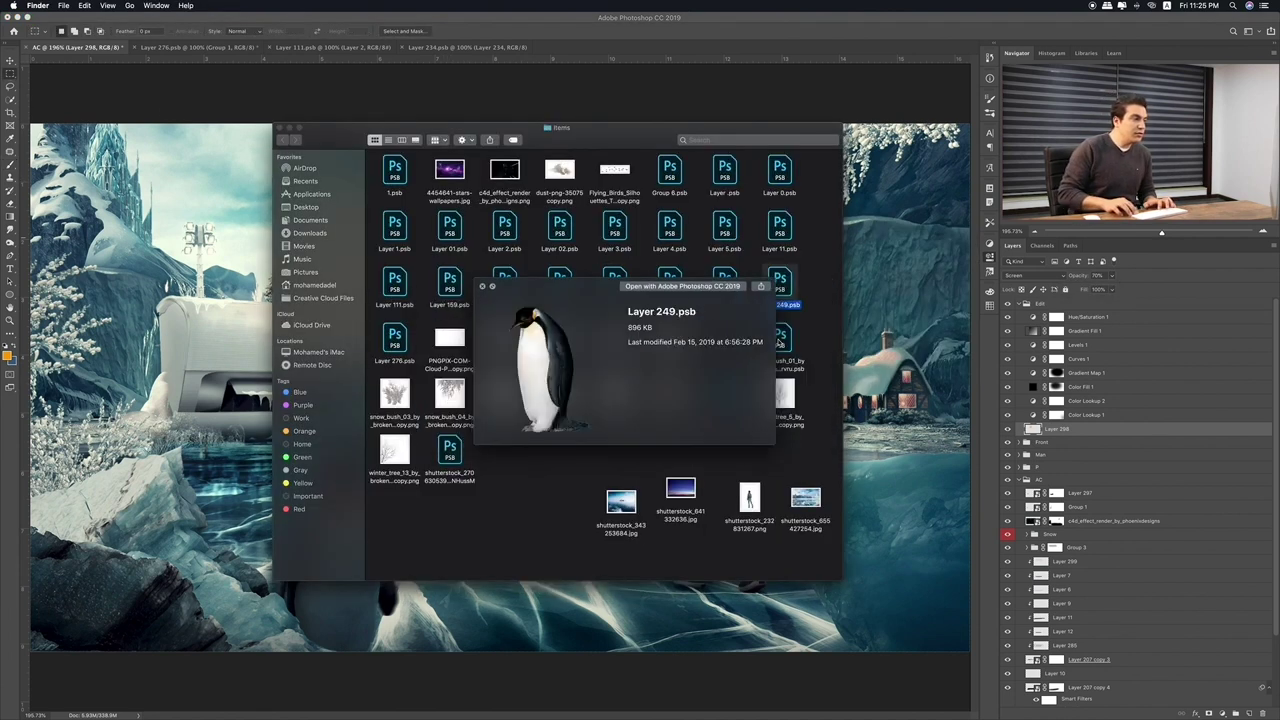
pyautogui.press('Left')
pyautogui.press('Left')
pyautogui.press('Left')
pyautogui.press('Left')
pyautogui.press('Right')
pyautogui.press('Right')
pyautogui.press('Left')
pyautogui.press('Left')
pyautogui.press('Left')
pyautogui.press('Up')
pyautogui.press('Right')
pyautogui.press('Right')
pyautogui.press('Right')
pyautogui.press('Right')
pyautogui.press('Right')
pyautogui.press('Right')
pyautogui.press('Right')
pyautogui.press('Up')
pyautogui.press('Left')
pyautogui.press('Left')
pyautogui.press('Left')
pyautogui.press('Left')
pyautogui.press('Left')
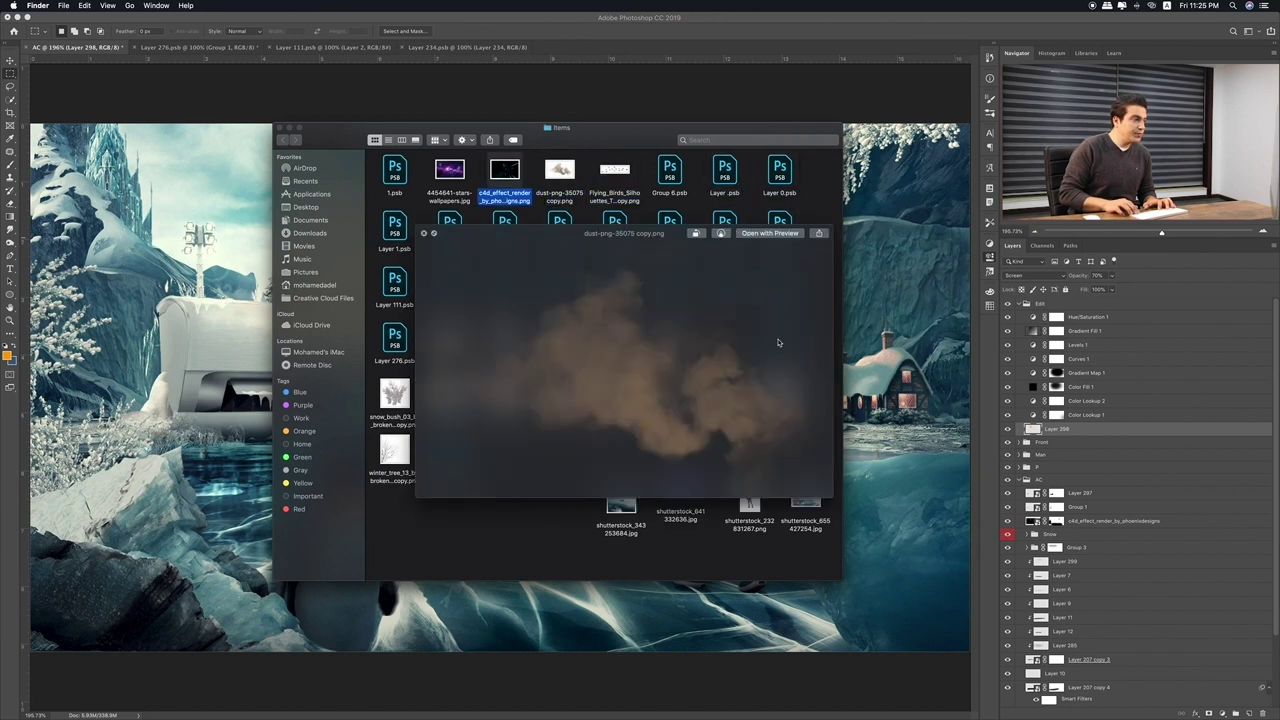
pyautogui.press('Left')
pyautogui.press('Left')
pyautogui.press('Down')
pyautogui.press('Right')
pyautogui.press('Right')
pyautogui.press('Right')
pyautogui.press('Right')
pyautogui.press('Up')
pyautogui.press('Down')
pyautogui.press('Down')
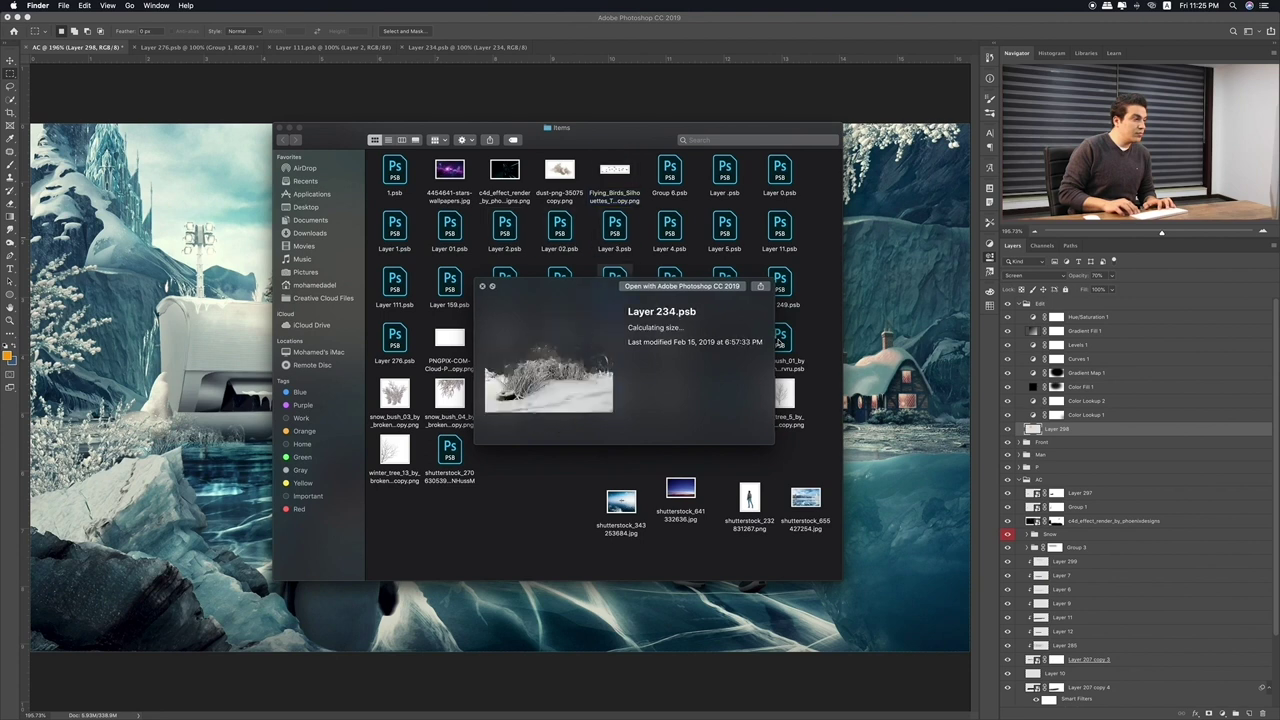
pyautogui.press('Down')
pyautogui.press('Down')
pyautogui.press('space')
pyautogui.press('Left')
pyautogui.press('space')
pyautogui.press('space')
pyautogui.moveTo(560, 395)
pyautogui.mouseDown()
pyautogui.moveTo(341, 320)
pyautogui.moveTo(194, 194)
pyautogui.mouseUp()
# Place the sun image, scale it to about half size and move it above the AC unit
pyautogui.press('Return')
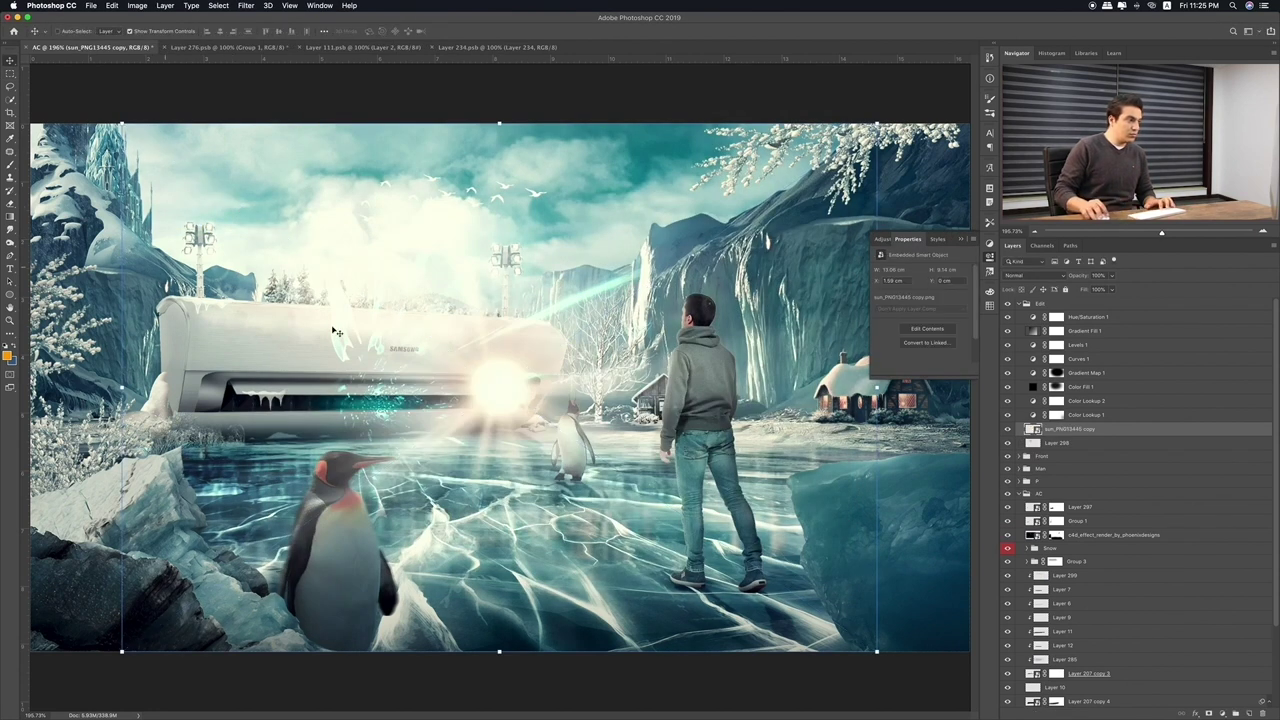
pyautogui.moveTo(577, 418); pyautogui.dragTo(413, 298)
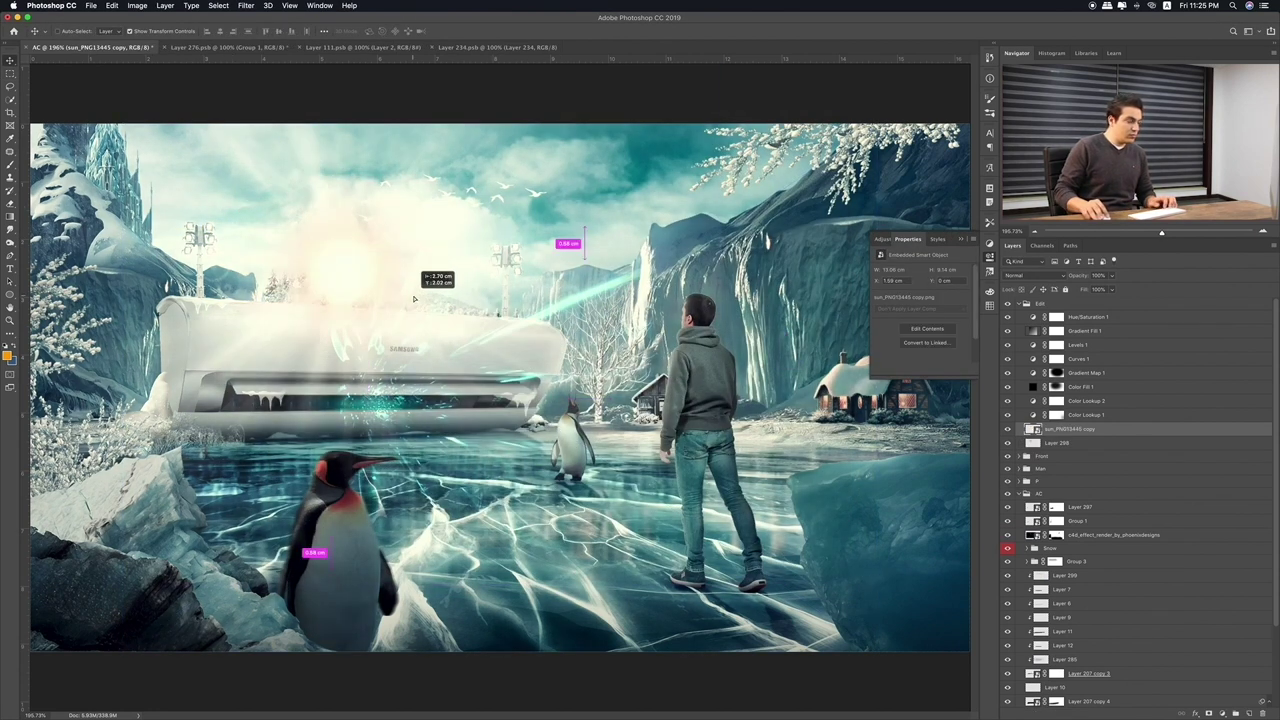
pyautogui.hotkey('ctrl', 't')
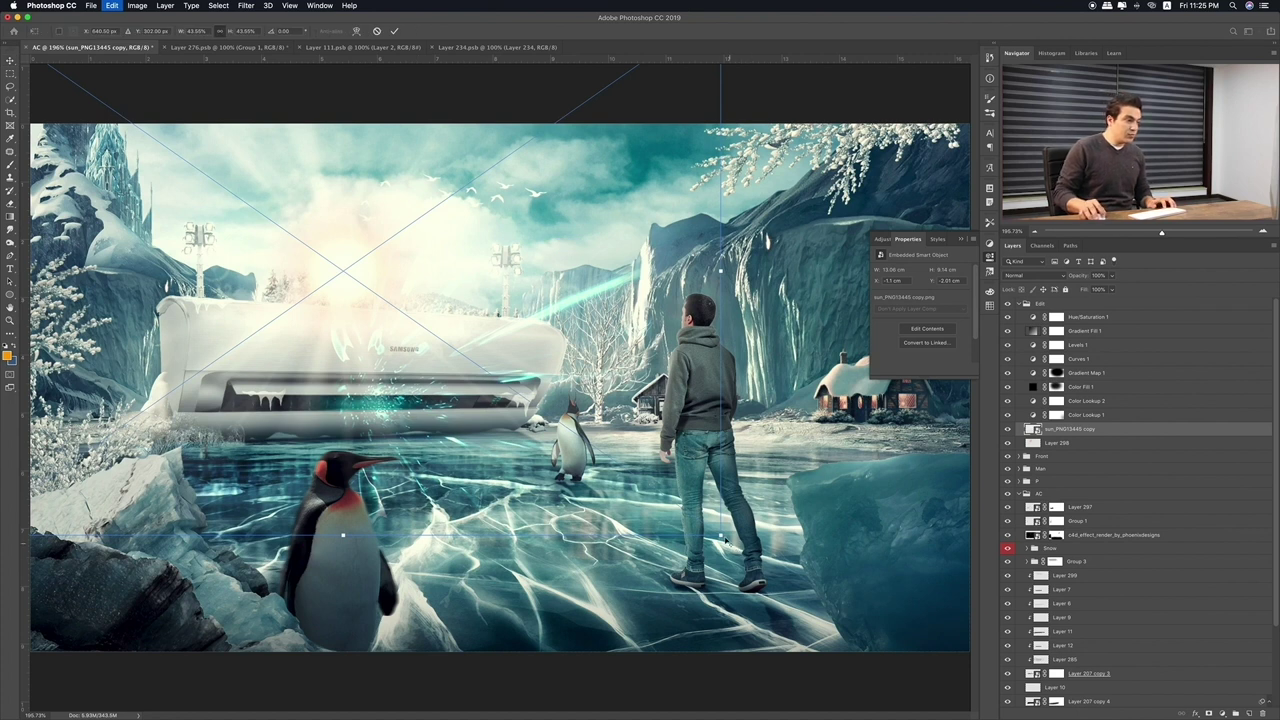
pyautogui.moveTo(722, 537); pyautogui.dragTo(576, 434)
pyautogui.moveTo(537, 369); pyautogui.dragTo(561, 377)
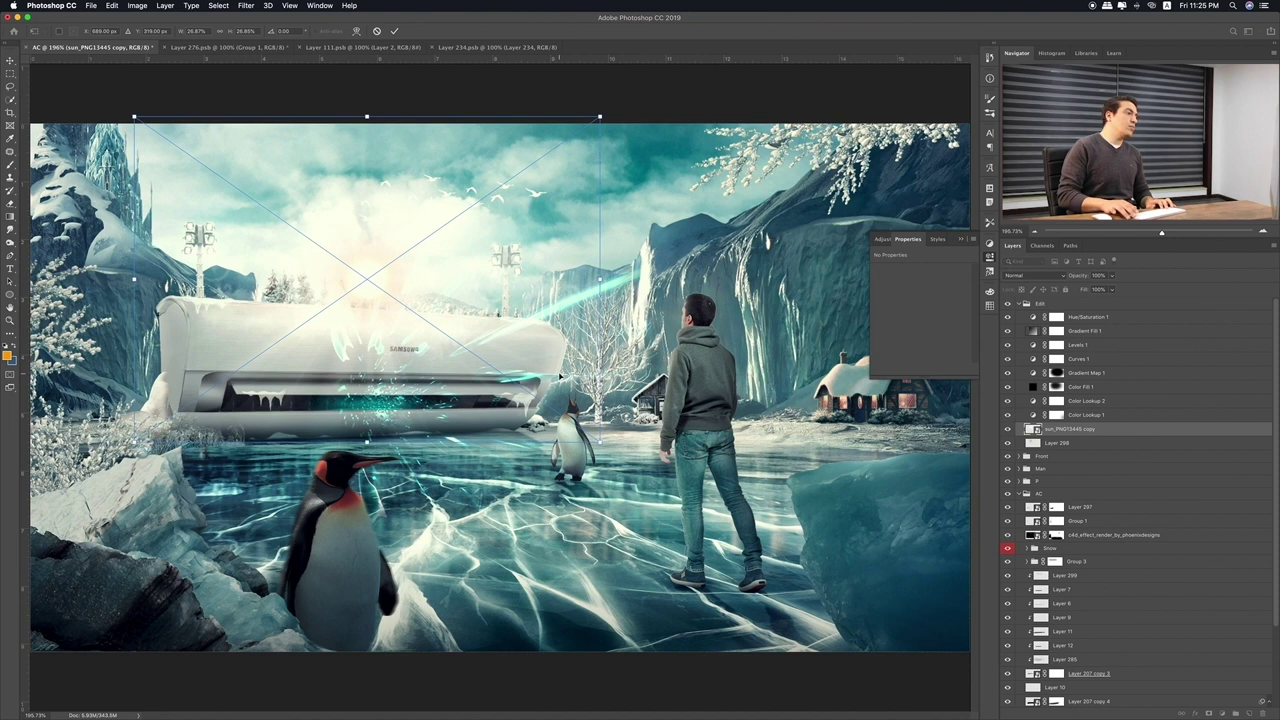
pyautogui.press('Return')
pyautogui.moveTo(561, 377)
pyautogui.mouseDown()
pyautogui.moveTo(540, 342)
pyautogui.moveTo(546, 323)
pyautogui.mouseUp()
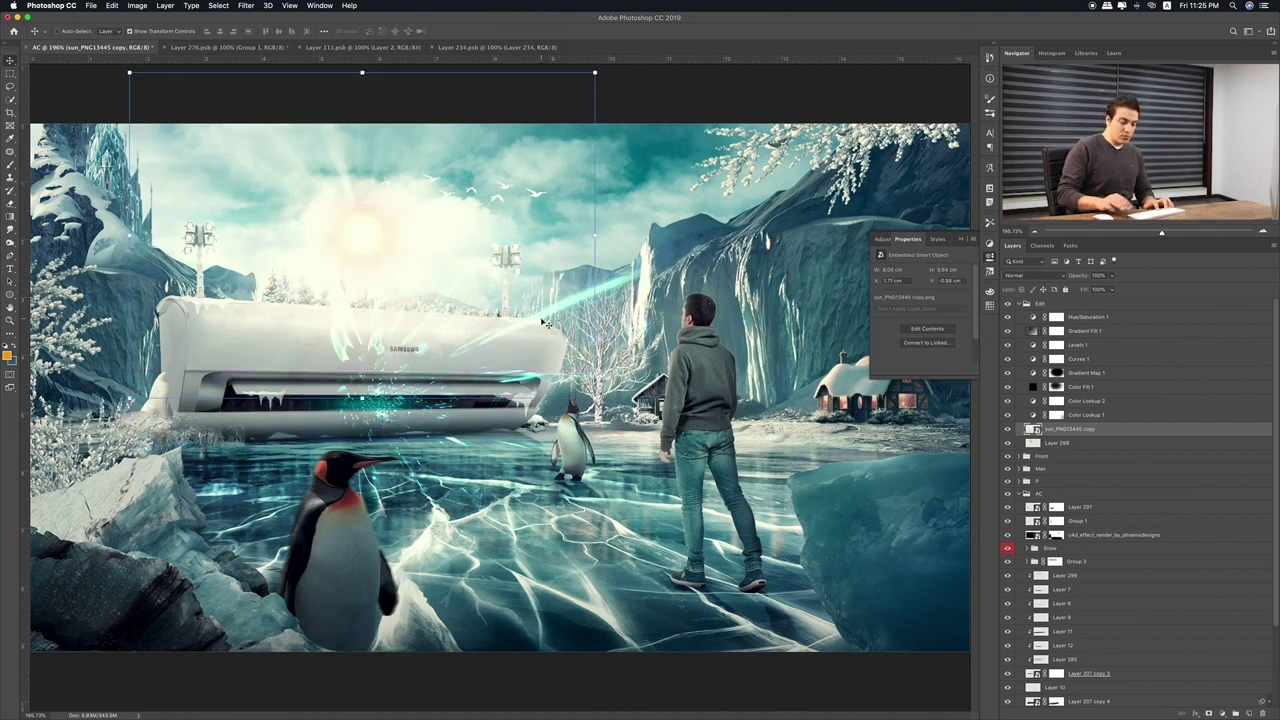
# Blend the sun layer in Screen mode, lower it slightly, and add a layer mask
pyautogui.hotkey('shift', '+')
pyautogui.hotkey('shift', '+')
pyautogui.hotkey('shift', '+')
pyautogui.hotkey('shift', '+')
pyautogui.hotkey('shift', '+')
pyautogui.hotkey('shift', '+')
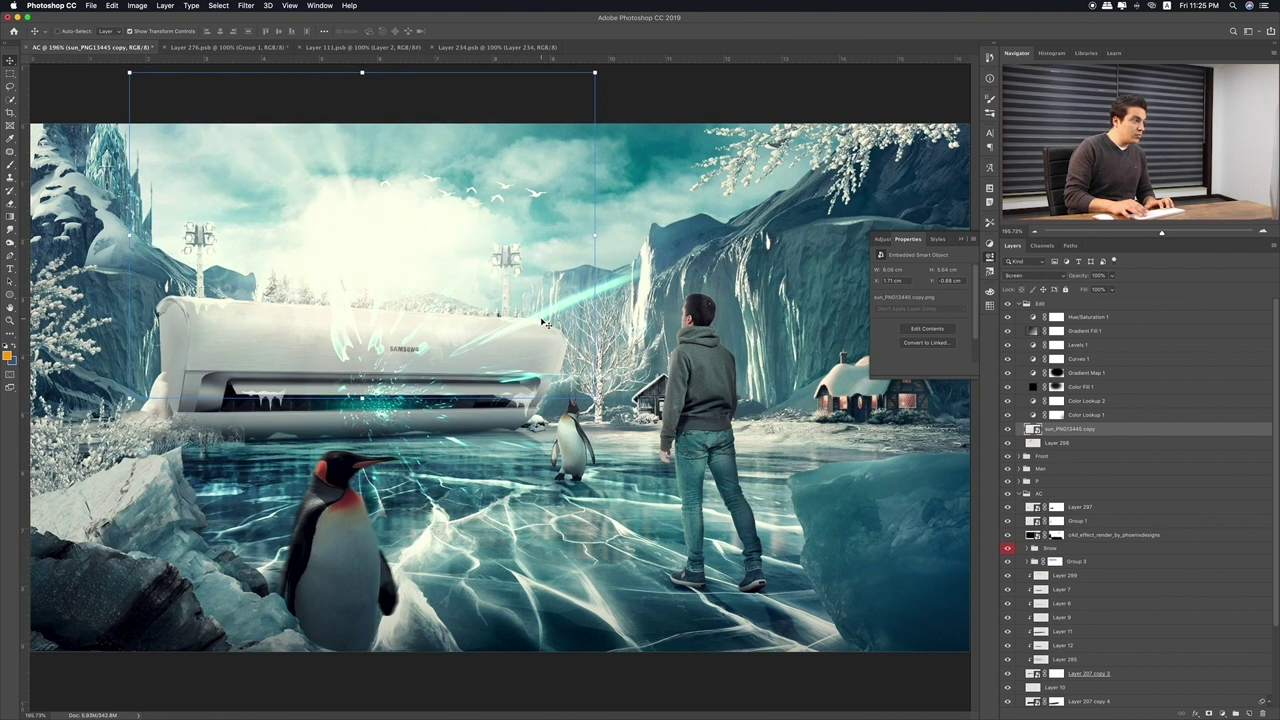
pyautogui.moveTo(476, 274); pyautogui.dragTo(472, 300)
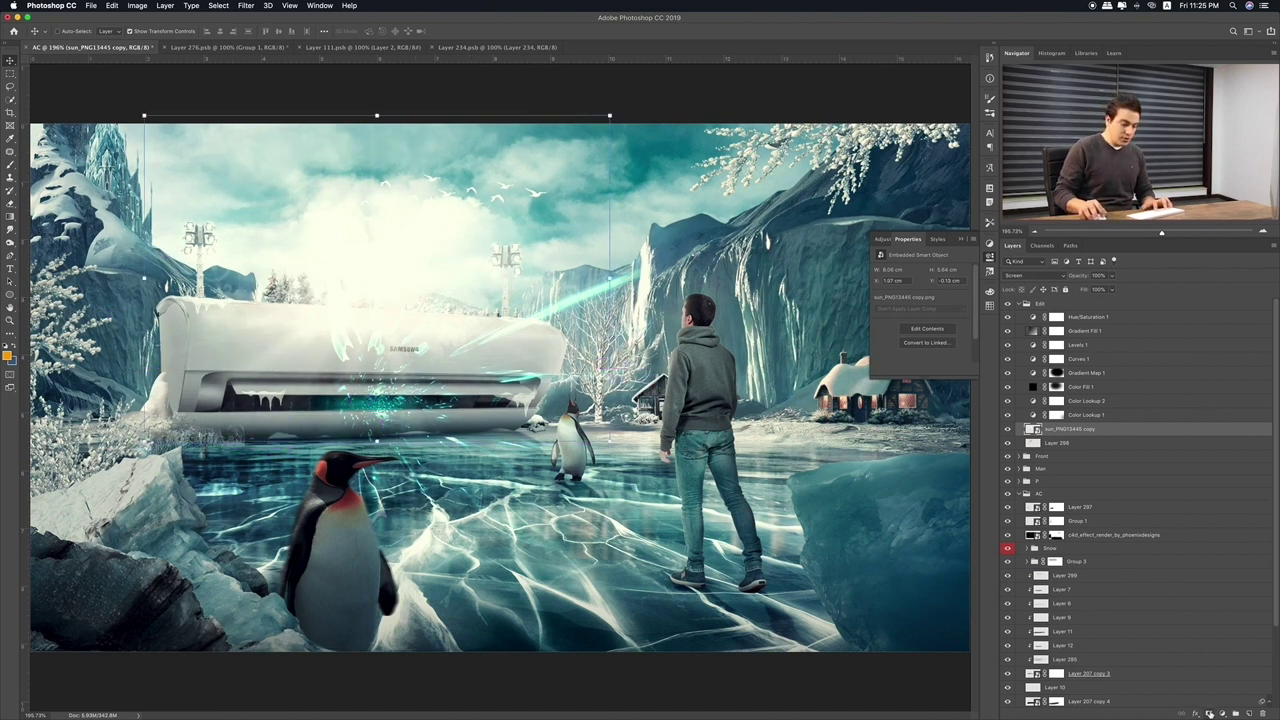
pyautogui.click(1212, 713)
pyautogui.press('b')
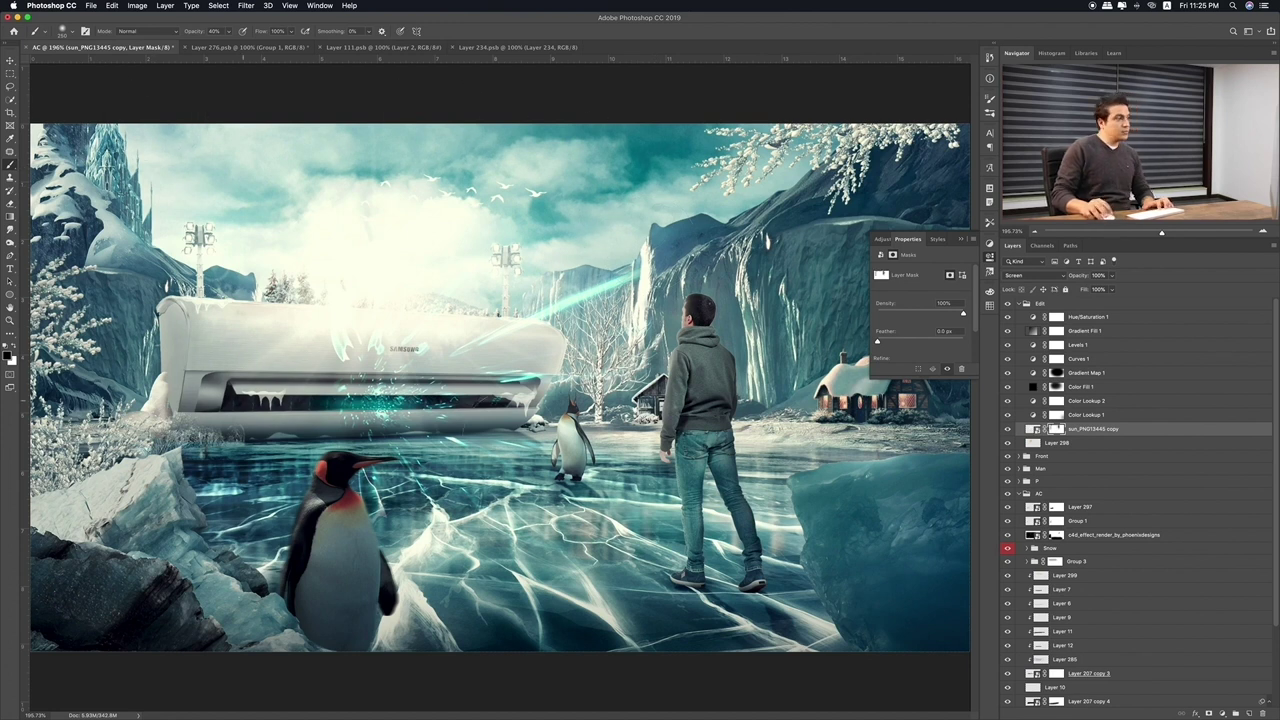
# Move the sun glow right about 3.41 cm and shift the Layer 298 glow left
pyautogui.press('v')
pyautogui.moveTo(402, 257)
pyautogui.mouseDown()
pyautogui.moveTo(600, 276)
pyautogui.moveTo(264, 281)
pyautogui.mouseUp()
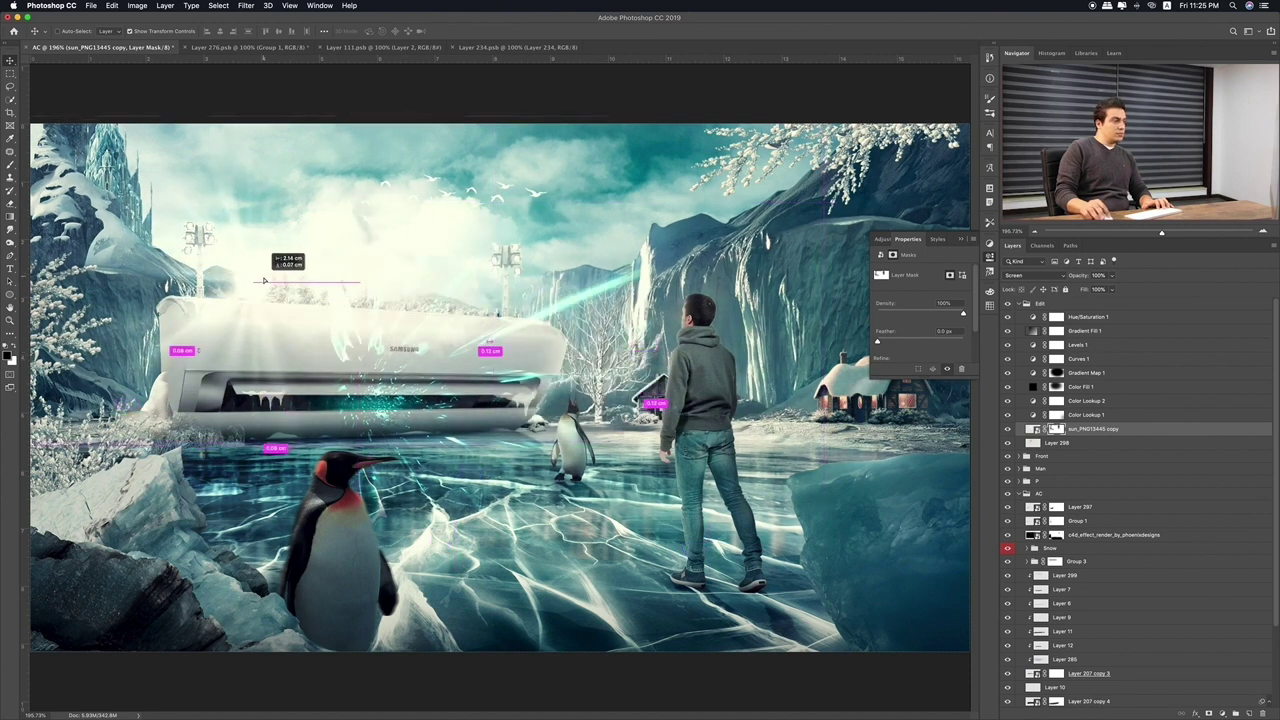
pyautogui.keyDown('ctrl'); pyautogui.click(527, 357); pyautogui.keyUp('ctrl')
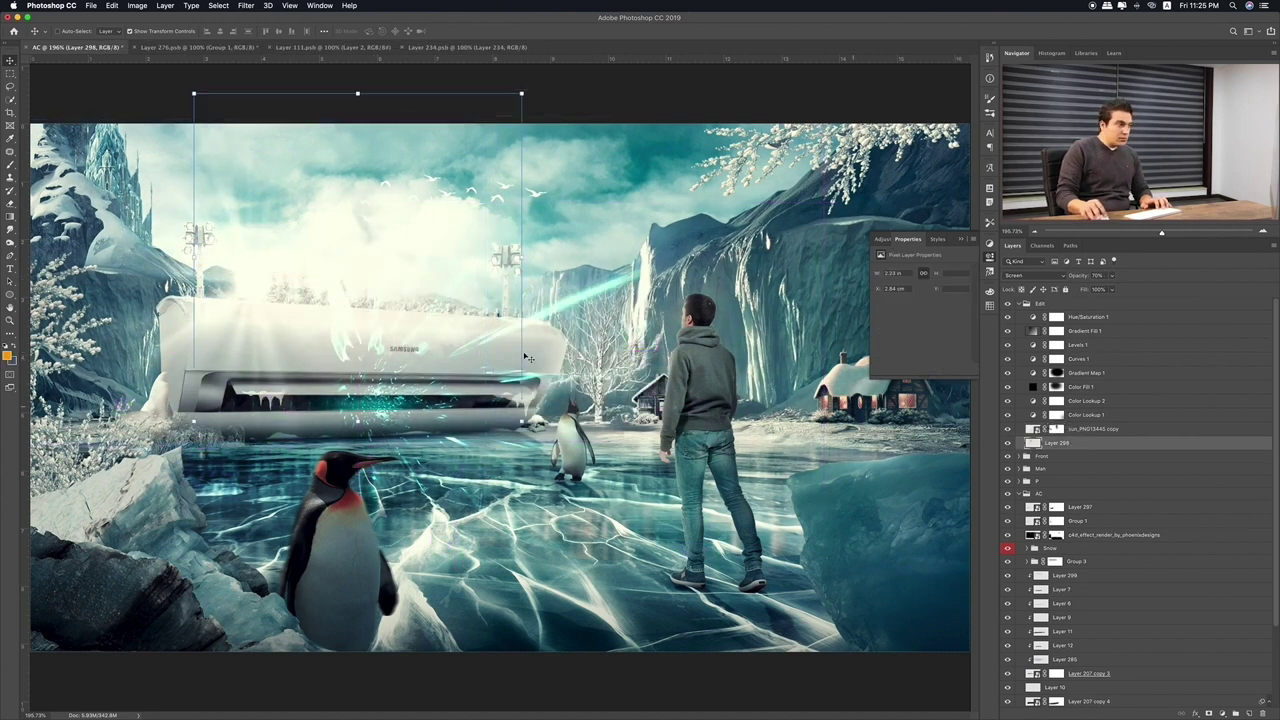
pyautogui.moveTo(525, 328); pyautogui.dragTo(352, 330)
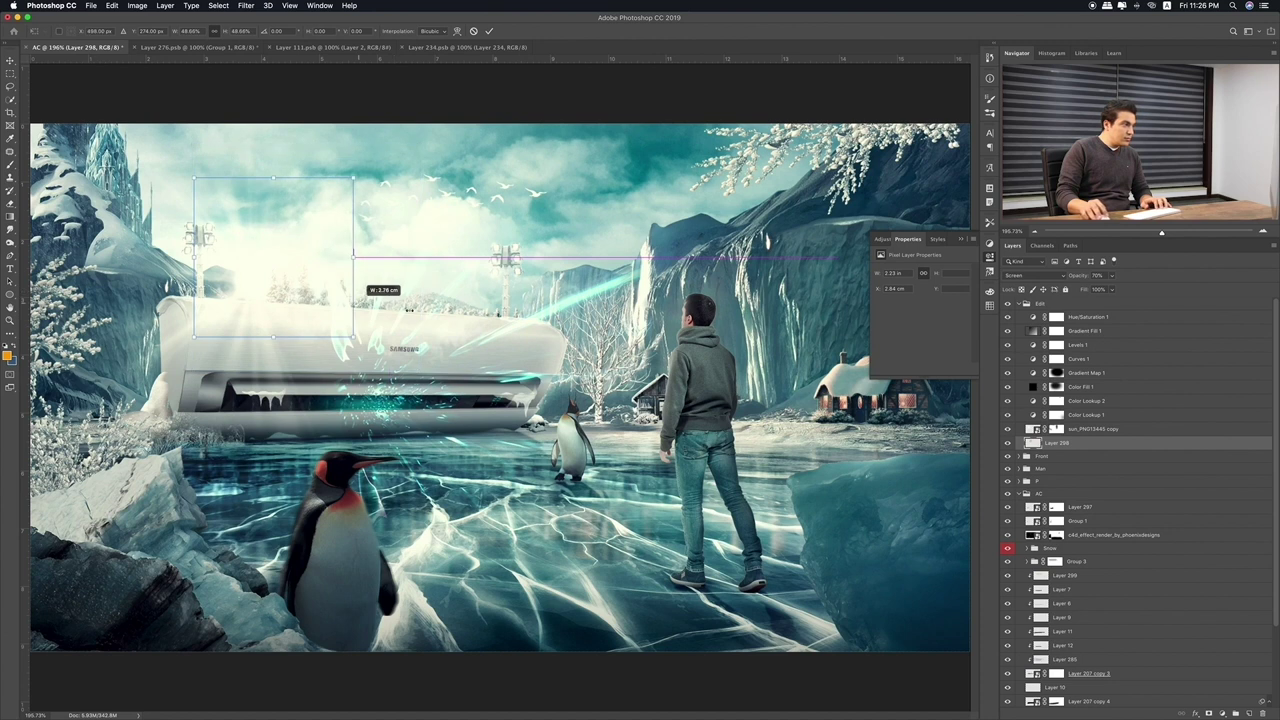
pyautogui.press('Escape')
pyautogui.moveTo(500, 298)
pyautogui.mouseDown()
pyautogui.moveTo(389, 296)
pyautogui.moveTo(456, 317)
pyautogui.mouseUp()
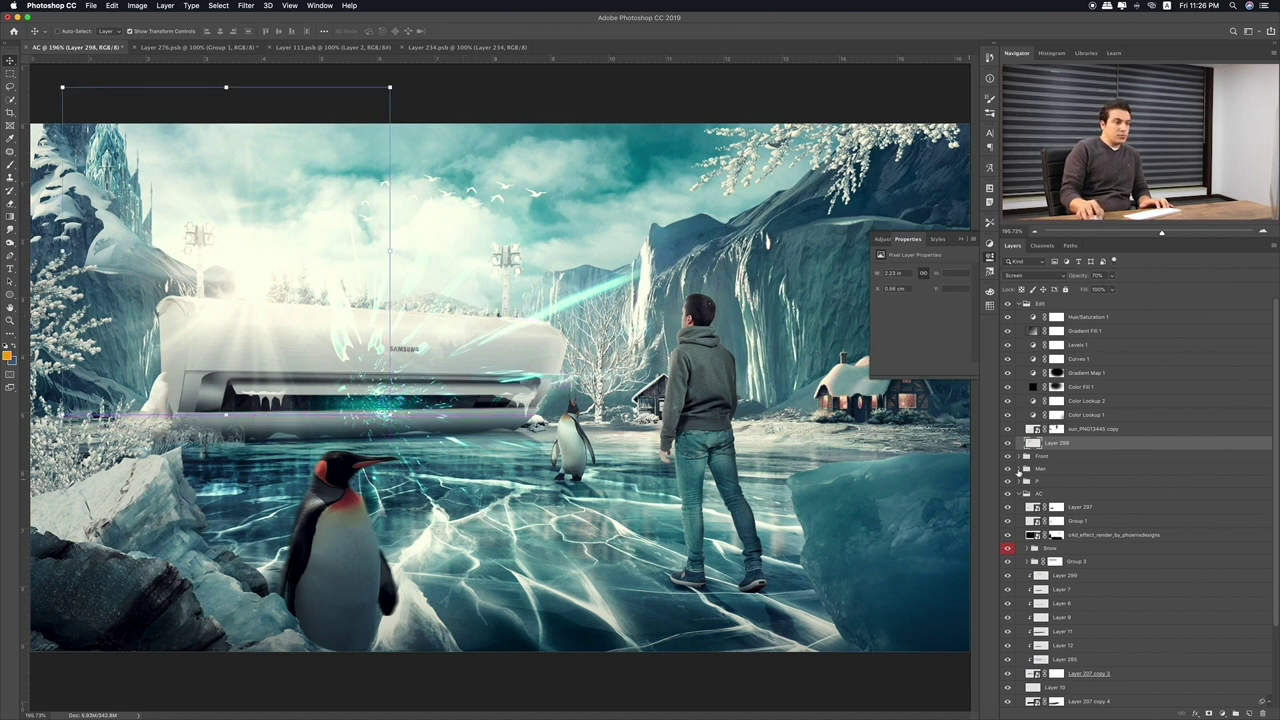
# Nudge the sun and Layer 298 slightly right together and group them as Group 6
pyautogui.keyDown('ctrl'); pyautogui.click(1064, 460); pyautogui.keyUp('ctrl')
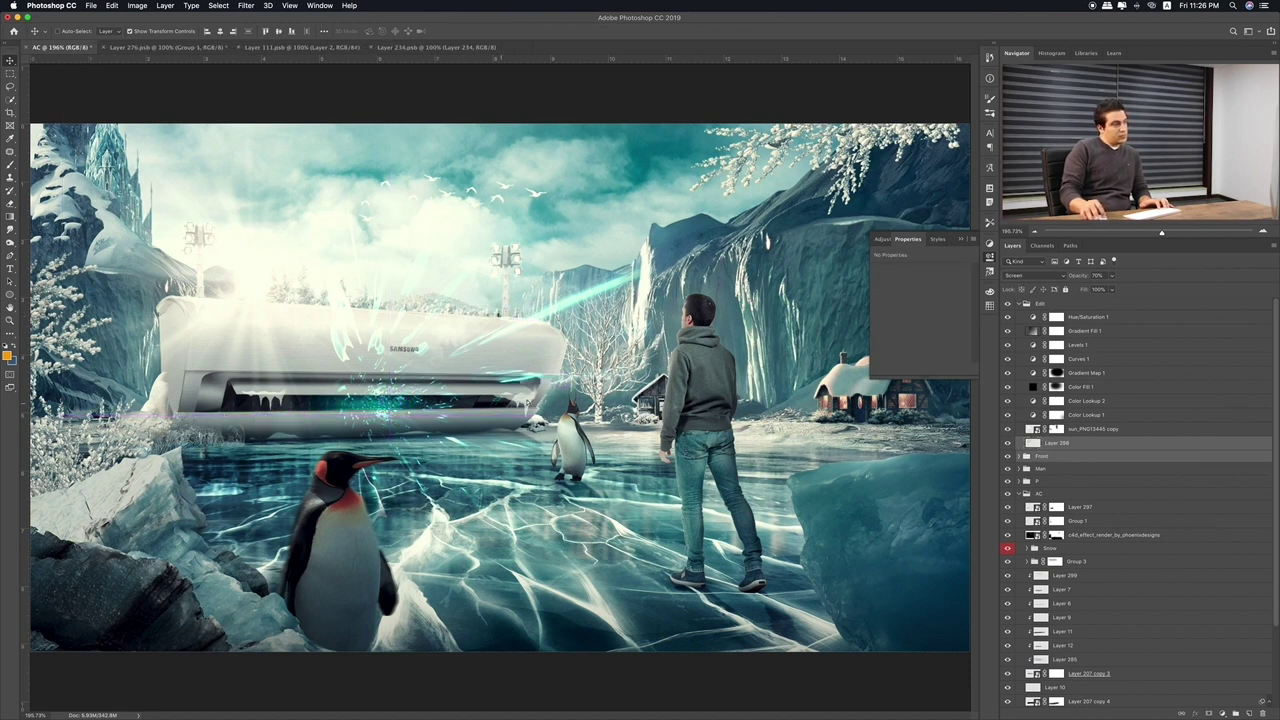
pyautogui.click(1075, 447)
pyautogui.keyDown('shift'); pyautogui.click(1090, 430); pyautogui.keyUp('shift')
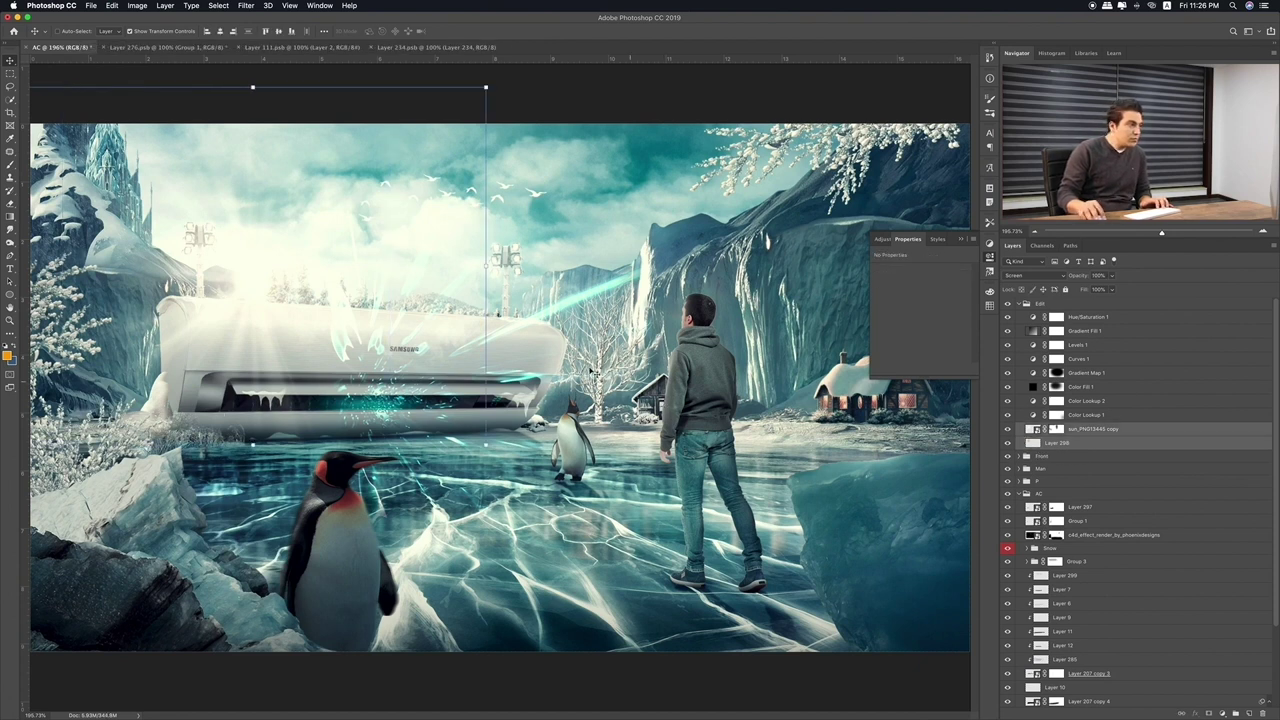
pyautogui.moveTo(592, 372); pyautogui.dragTo(613, 372)
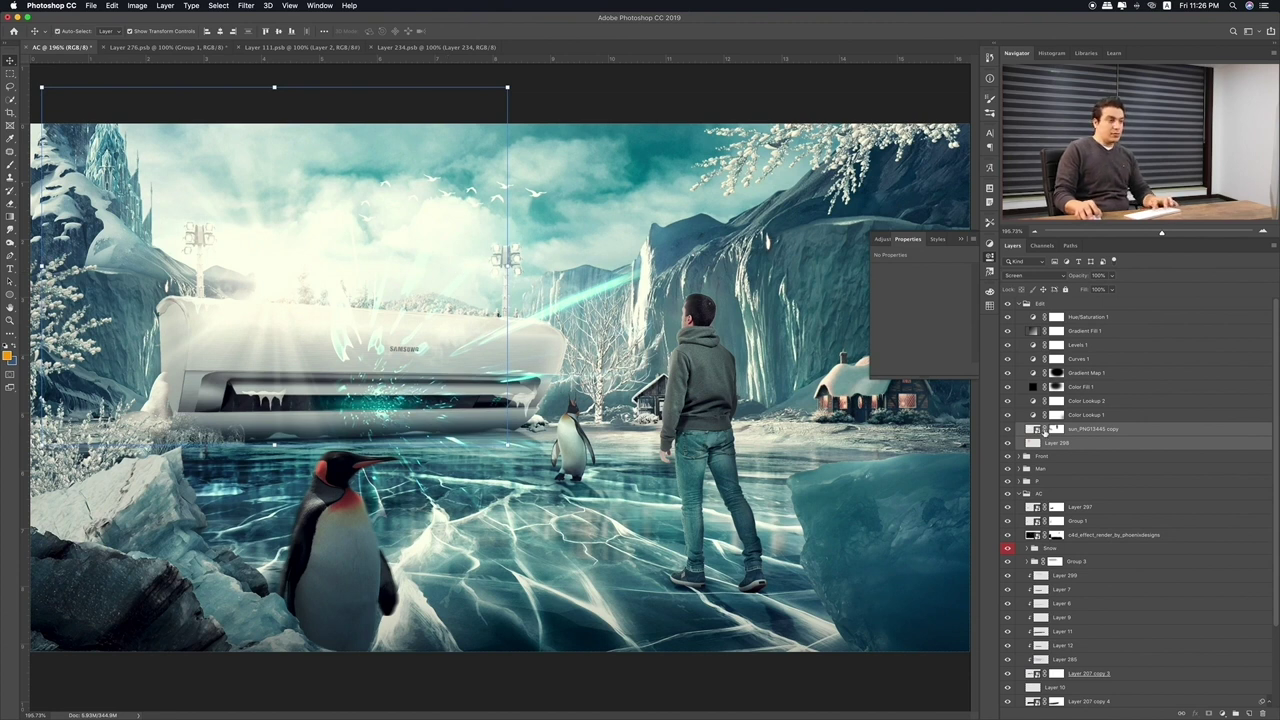
pyautogui.hotkey('ctrl', 'g')
# Toggle the Edit group's grading to compare, then collapse the AC group
pyautogui.click(1008, 304)
pyautogui.click(1008, 304)
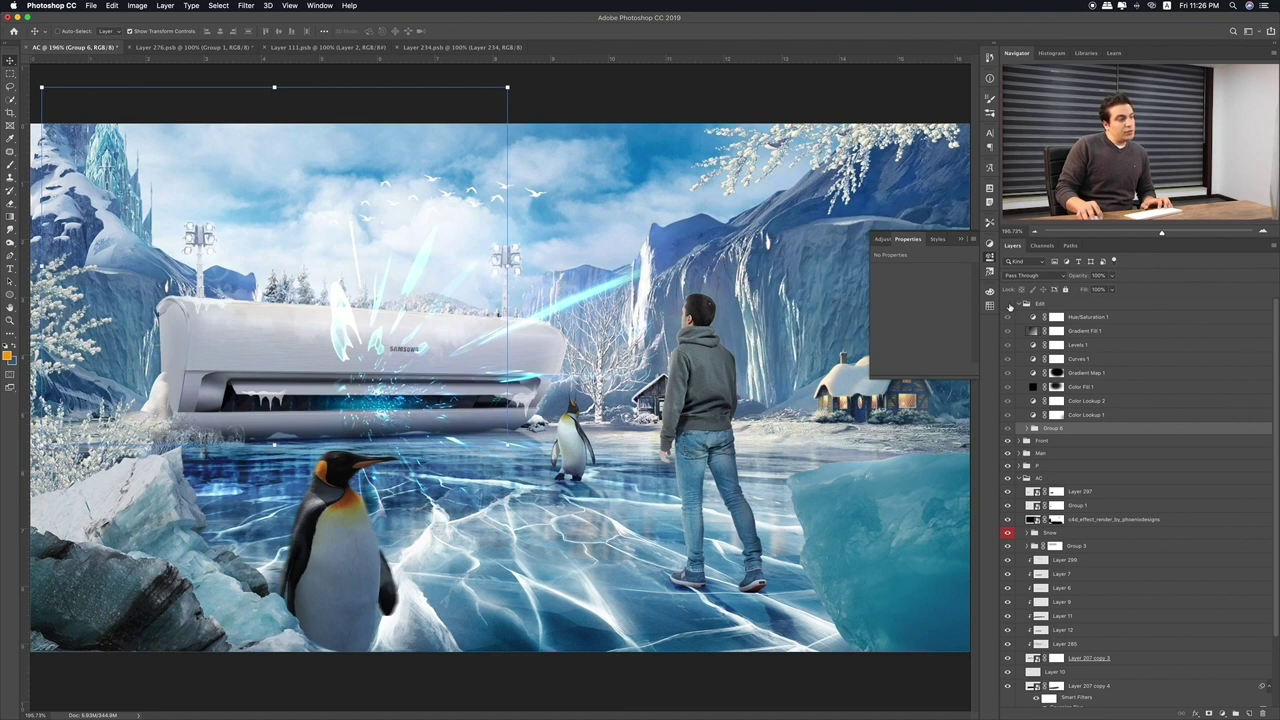
pyautogui.click(1008, 304)
pyautogui.click(1008, 304)
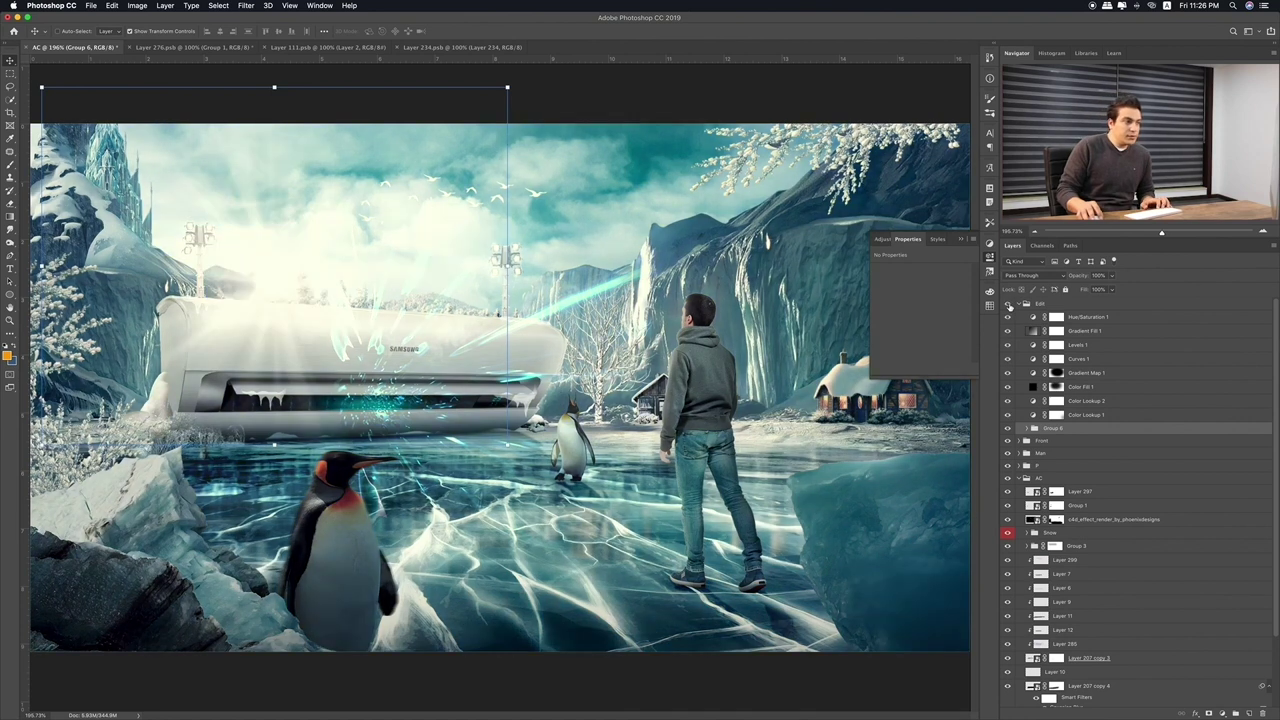
pyautogui.click(1008, 304)
pyautogui.click(1008, 304)
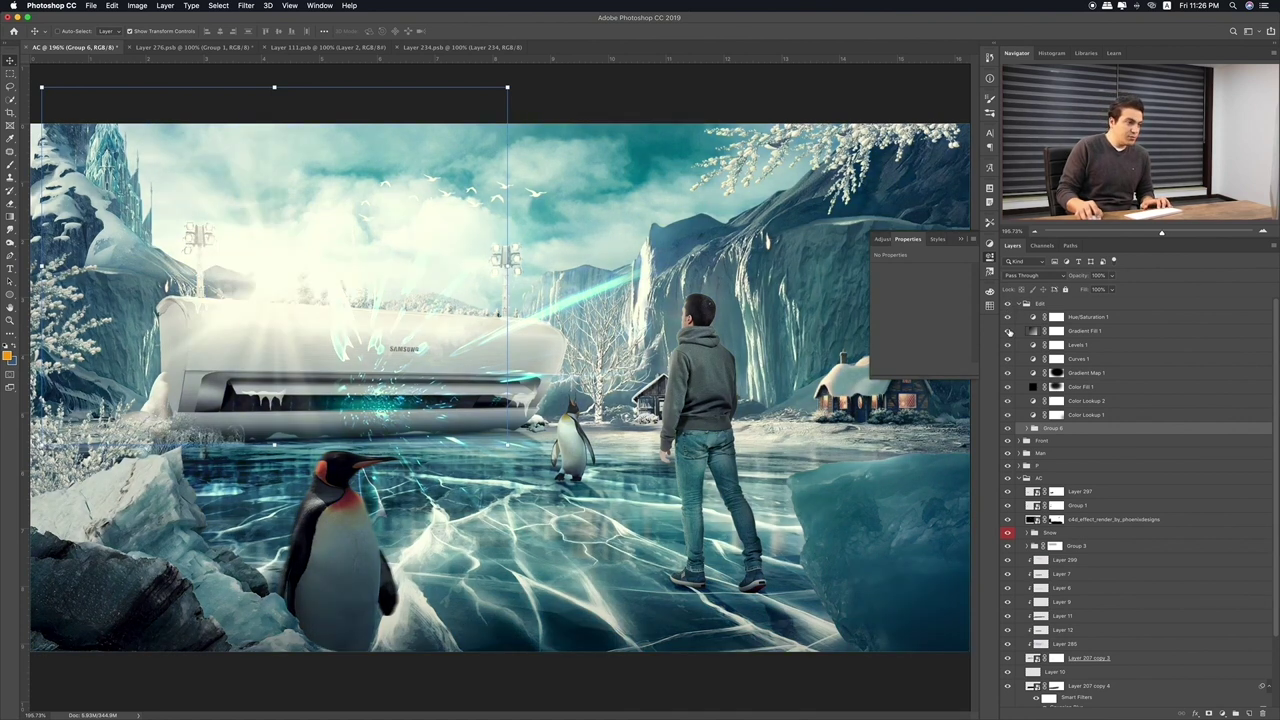
pyautogui.click(1068, 491)
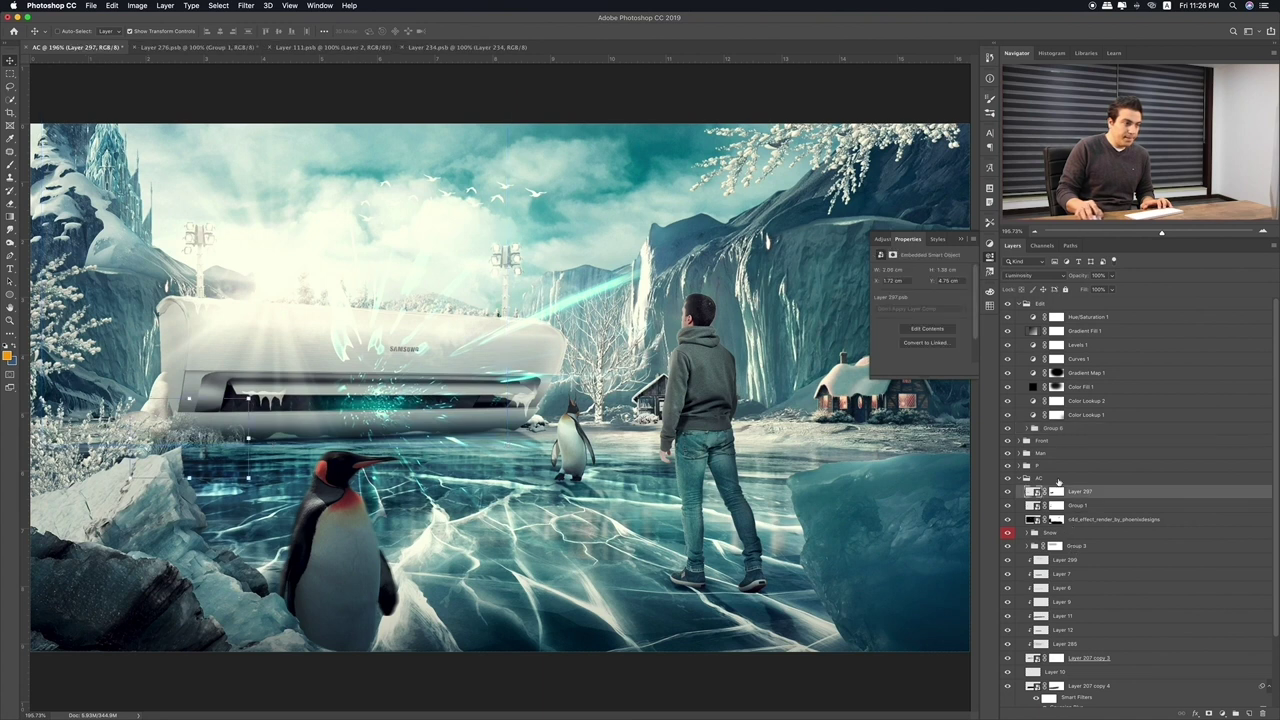
pyautogui.click(1022, 480)
pyautogui.click(1022, 453)
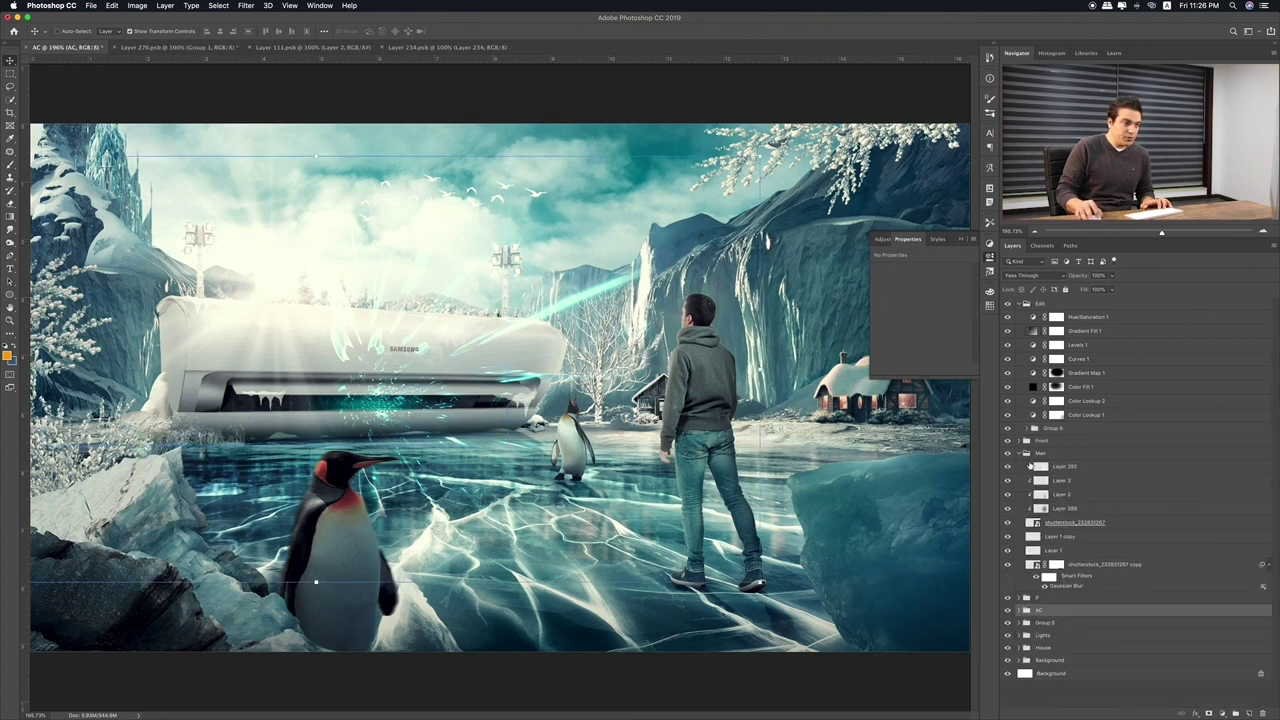
pyautogui.click(1104, 468)
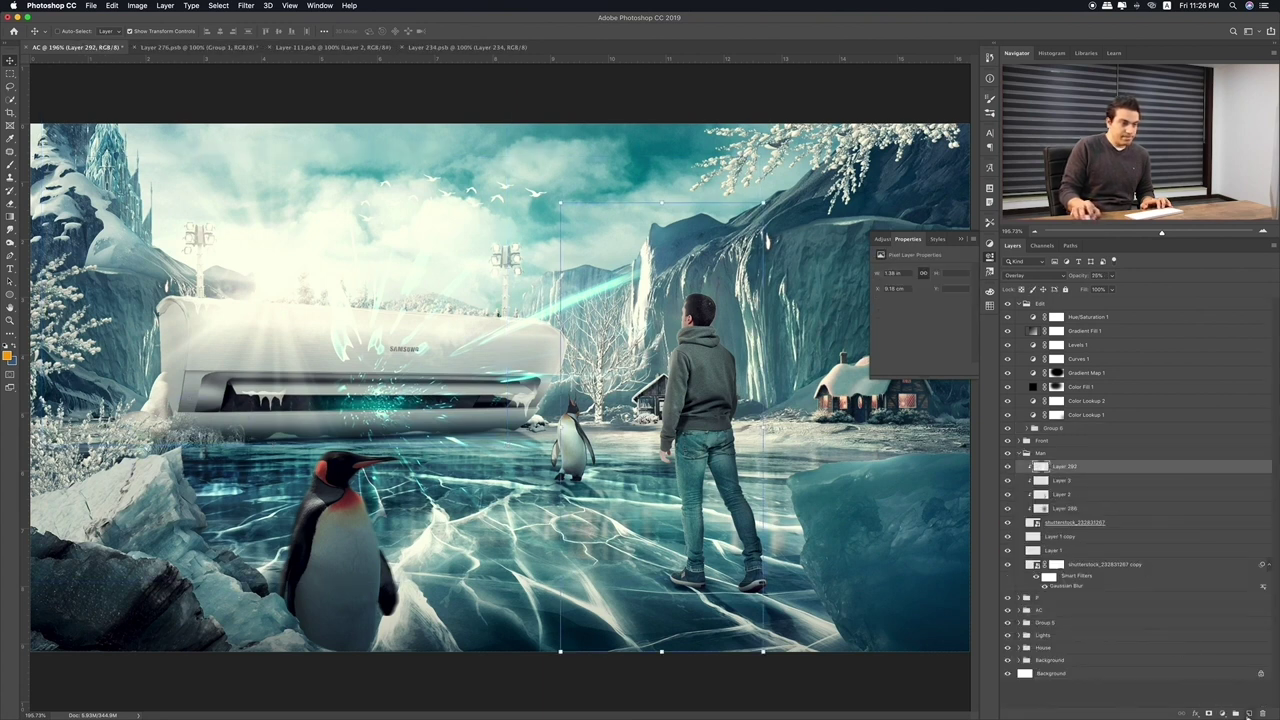
pyautogui.click(1248, 713)
pyautogui.keyDown('alt'); pyautogui.click(1052, 471); pyautogui.keyUp('alt')
pyautogui.press('b')
pyautogui.moveTo(704, 310); pyautogui.dragTo(708, 454)
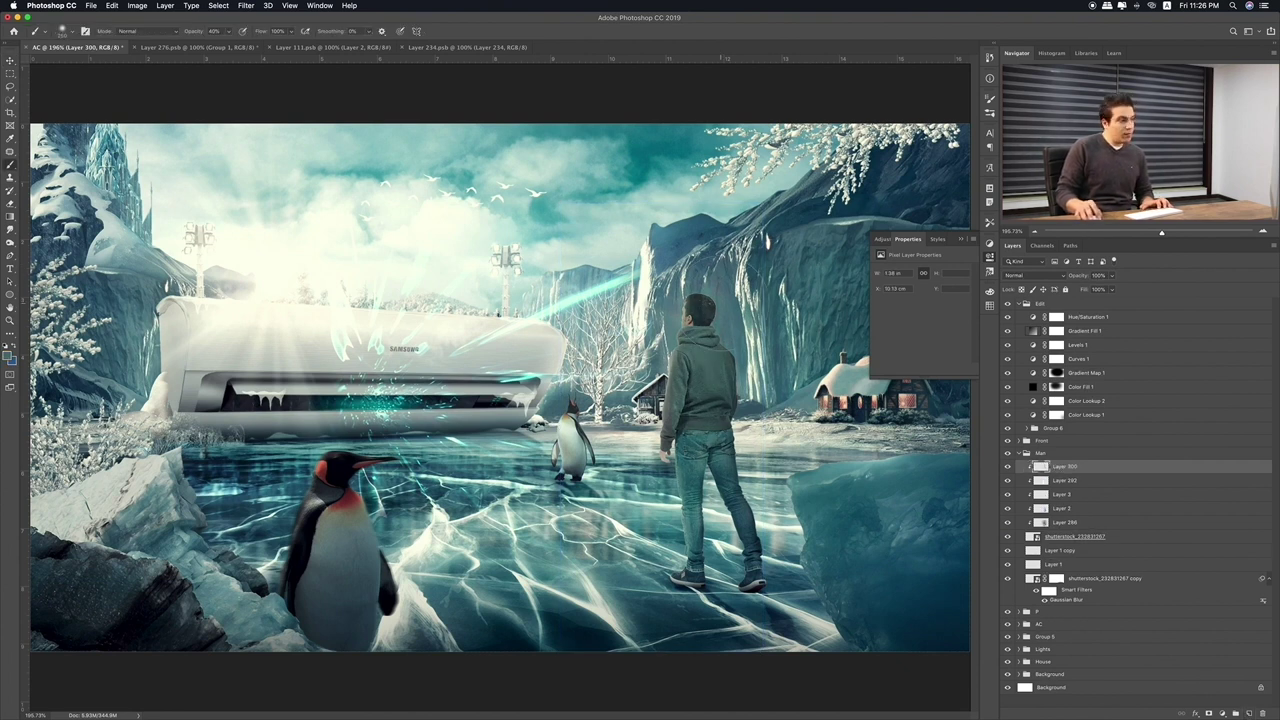
pyautogui.moveTo(722, 330); pyautogui.dragTo(712, 690)
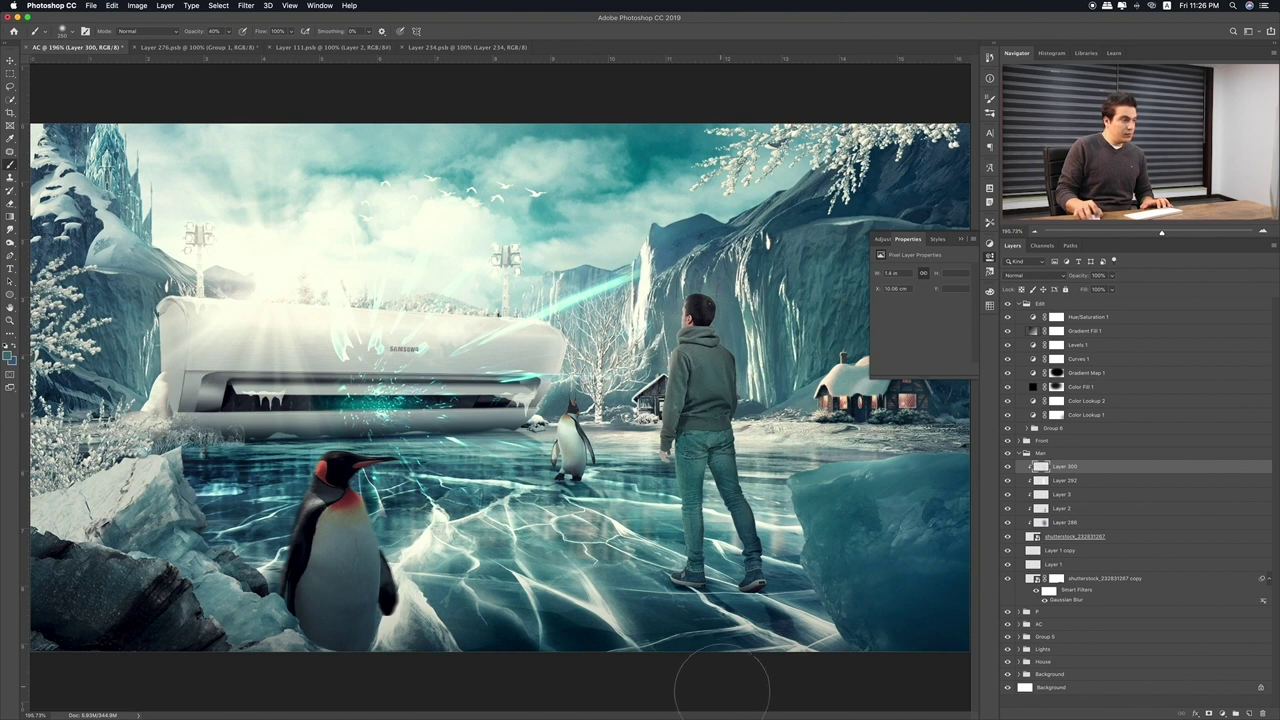
pyautogui.moveTo(722, 305); pyautogui.dragTo(728, 315)
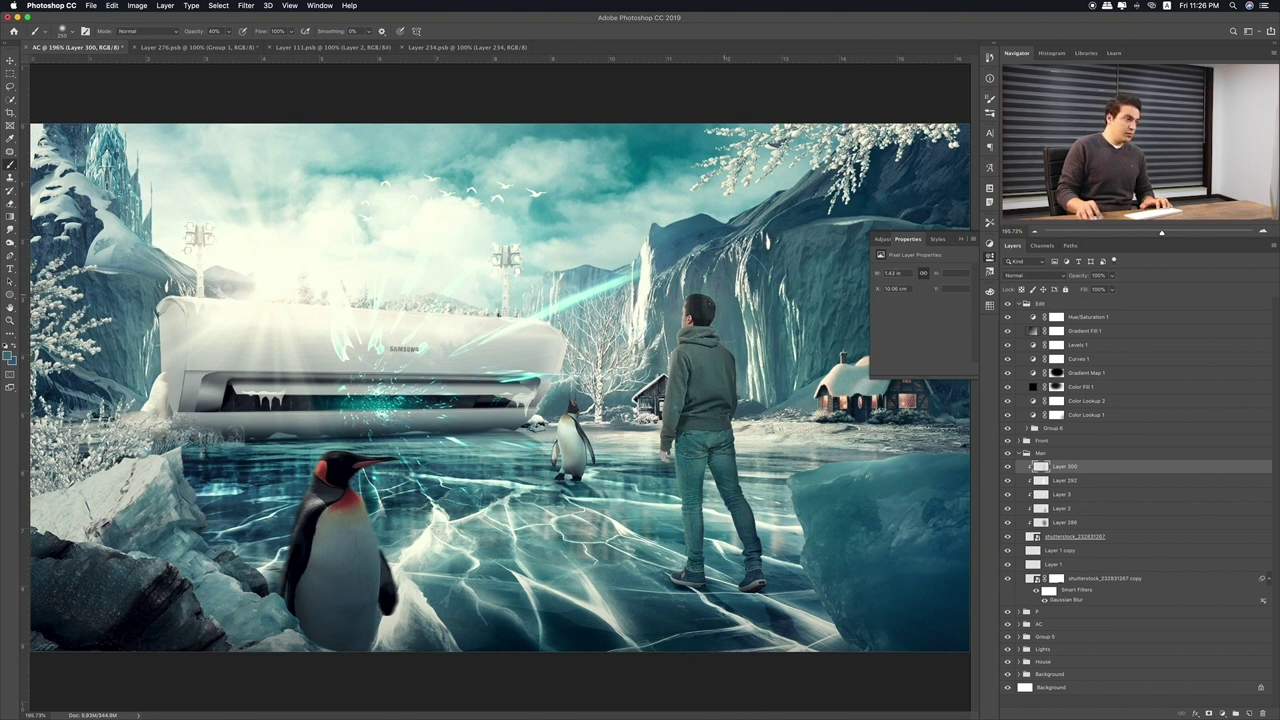
pyautogui.press('v')
pyautogui.hotkey('shift', '=')
pyautogui.hotkey('shift', '=')
pyautogui.hotkey('shift', '=')
pyautogui.hotkey('shift', '=')
pyautogui.hotkey('shift', '=')
pyautogui.hotkey('shift', '=')
pyautogui.hotkey('shift', '=')
pyautogui.hotkey('shift', '=')
pyautogui.hotkey('shift', '=')
pyautogui.hotkey('shift', '=')
pyautogui.hotkey('shift', '-')
pyautogui.hotkey('shift', '=')
pyautogui.hotkey('shift', '=')
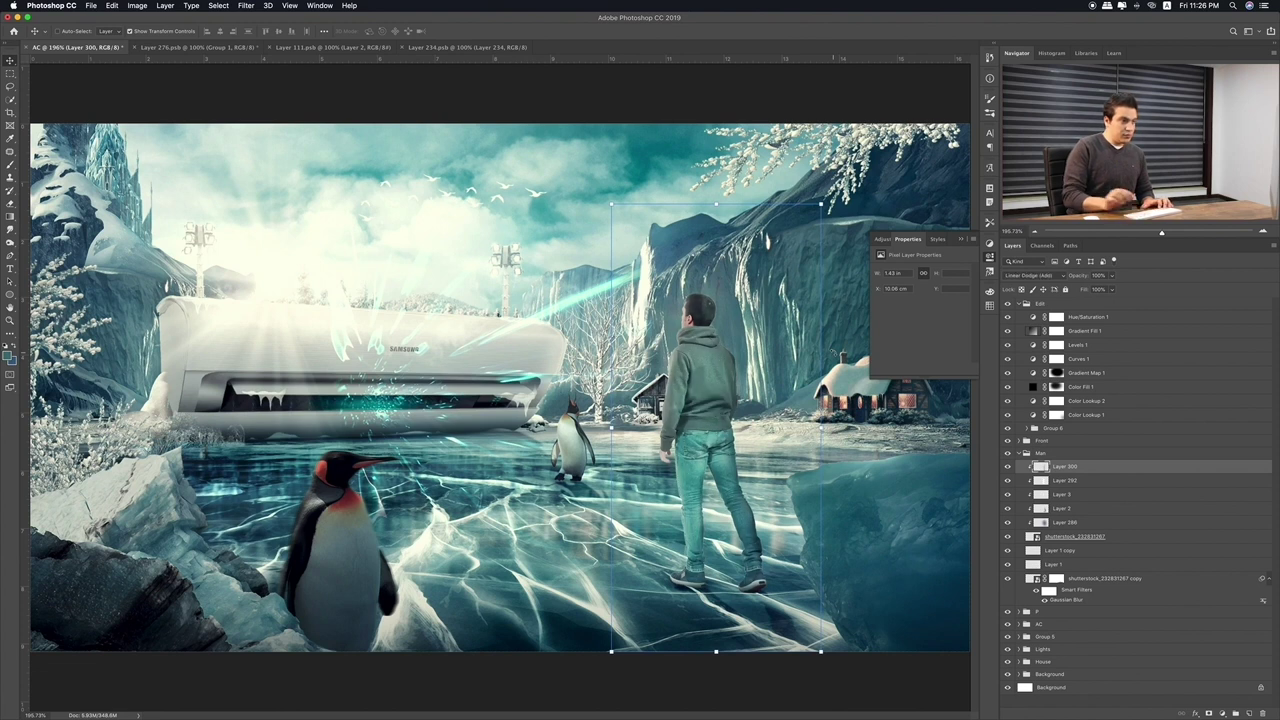
pyautogui.press('Delete')
# Apply Hue/Saturation to shutterstock_232831267 with saturation -44 and lower lightness, then compare
pyautogui.click(1153, 522)
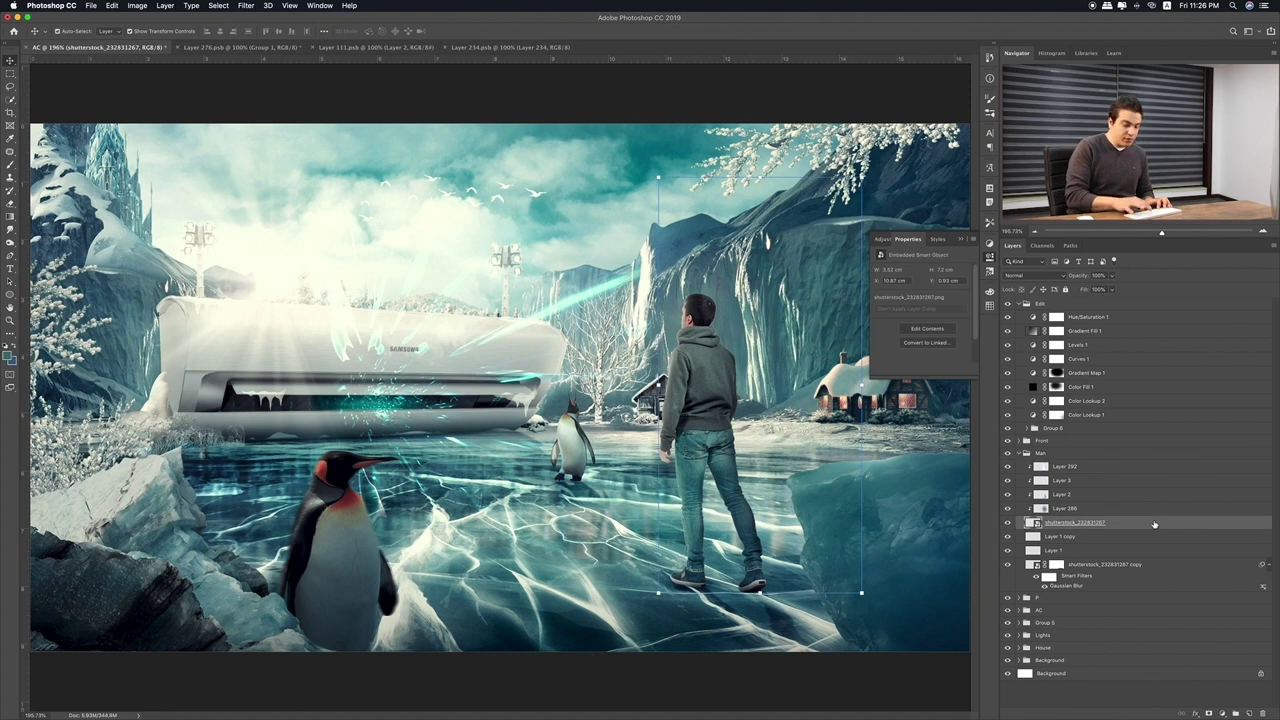
pyautogui.hotkey('ctrl', 'u')
pyautogui.moveTo(539, 385); pyautogui.dragTo(519, 386)
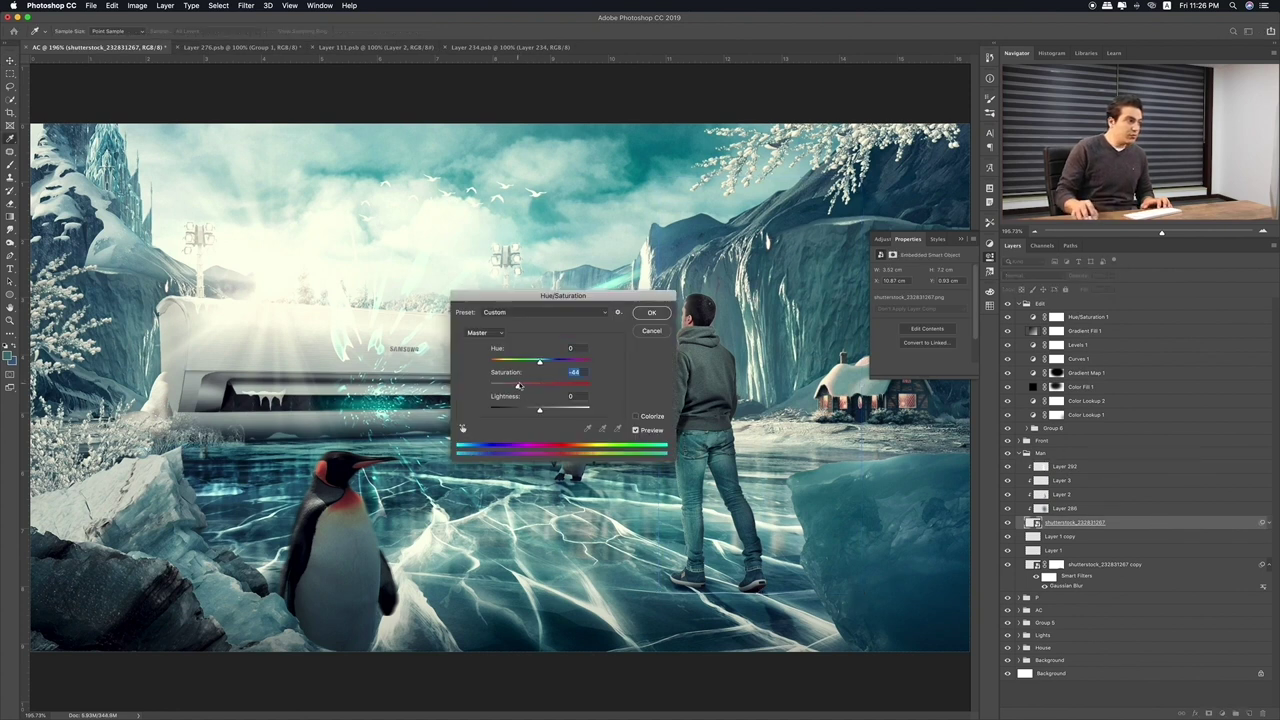
pyautogui.moveTo(541, 306); pyautogui.dragTo(441, 302)
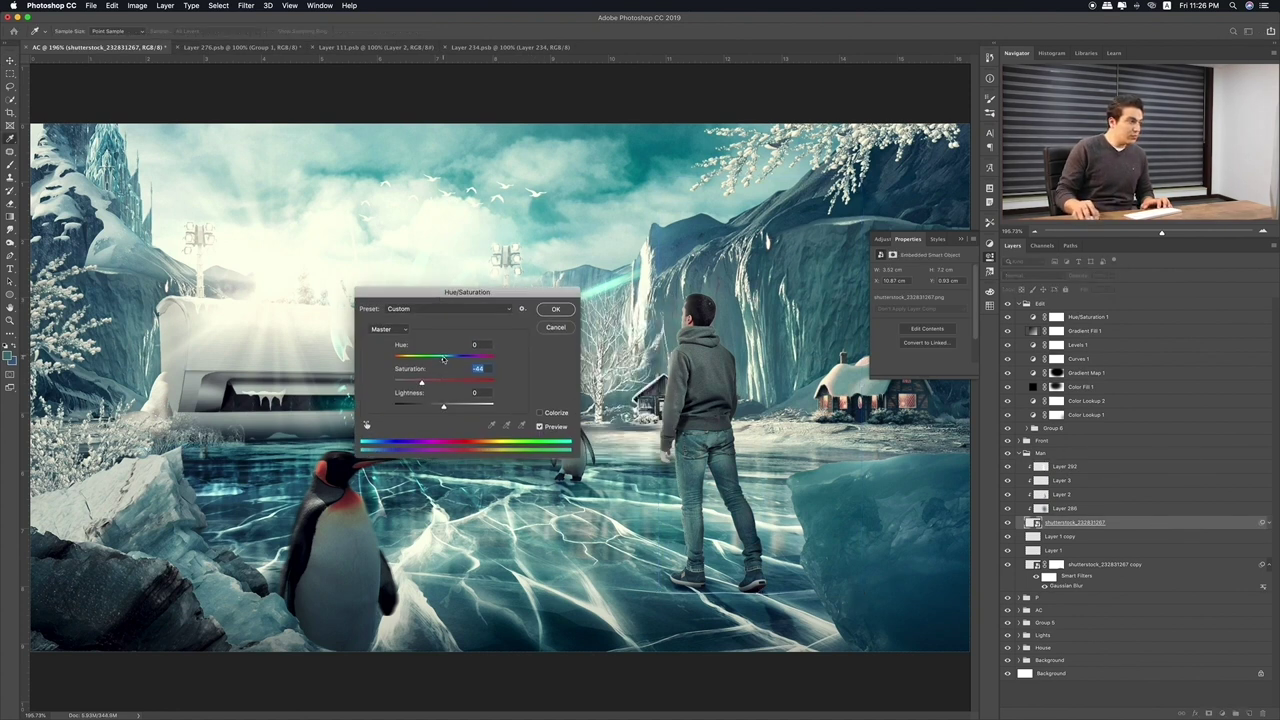
pyautogui.moveTo(434, 359)
pyautogui.mouseDown()
pyautogui.moveTo(398, 361)
pyautogui.moveTo(462, 377)
pyautogui.moveTo(467, 409)
pyautogui.moveTo(450, 408)
pyautogui.mouseUp()
pyautogui.moveTo(455, 360); pyautogui.dragTo(445, 360)
pyautogui.moveTo(454, 408)
pyautogui.mouseDown()
pyautogui.moveTo(441, 385)
pyautogui.moveTo(453, 409)
pyautogui.moveTo(441, 409)
pyautogui.mouseUp()
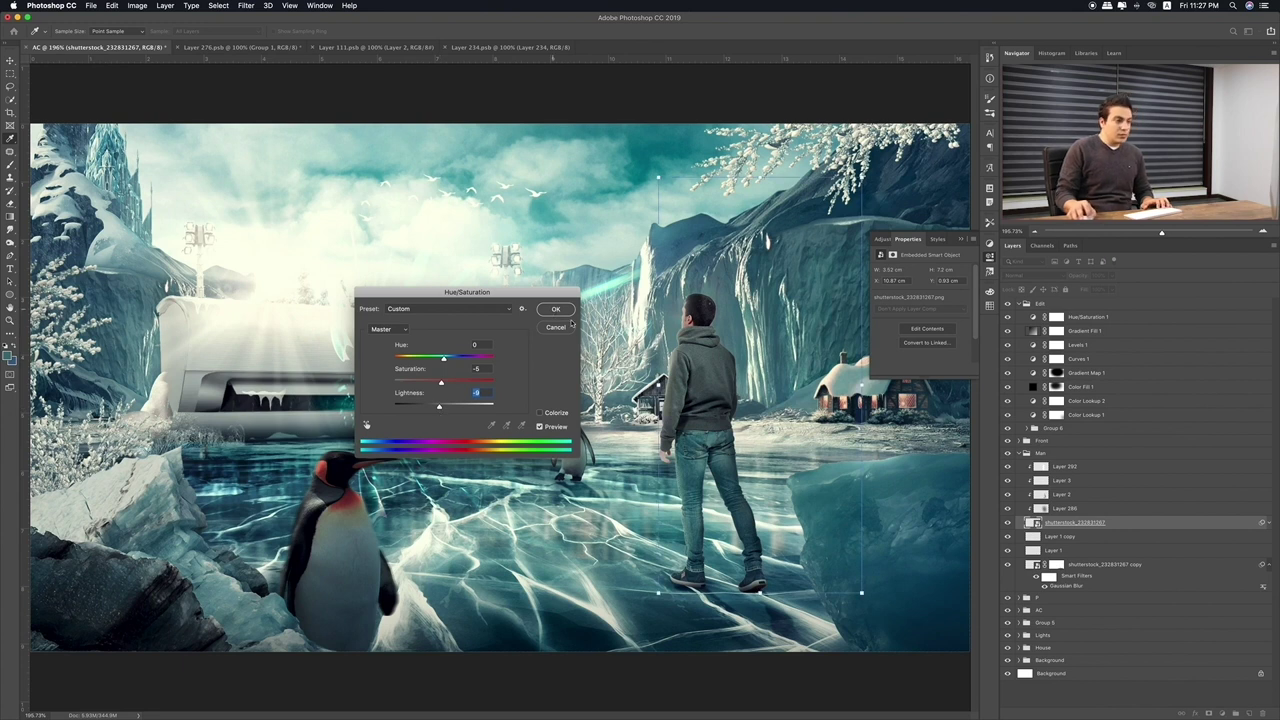
pyautogui.press('Return')
pyautogui.click(1037, 535)
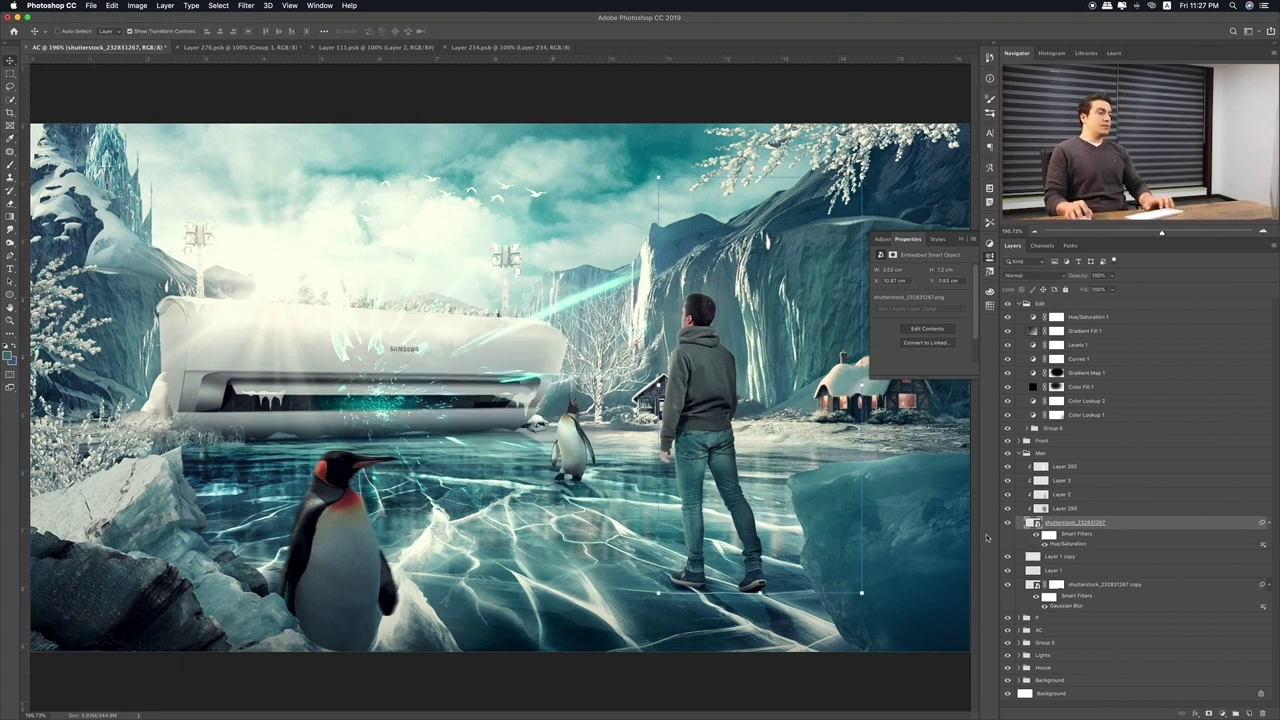
# Move the Main group with the boy slightly to the left
pyautogui.click(768, 497)
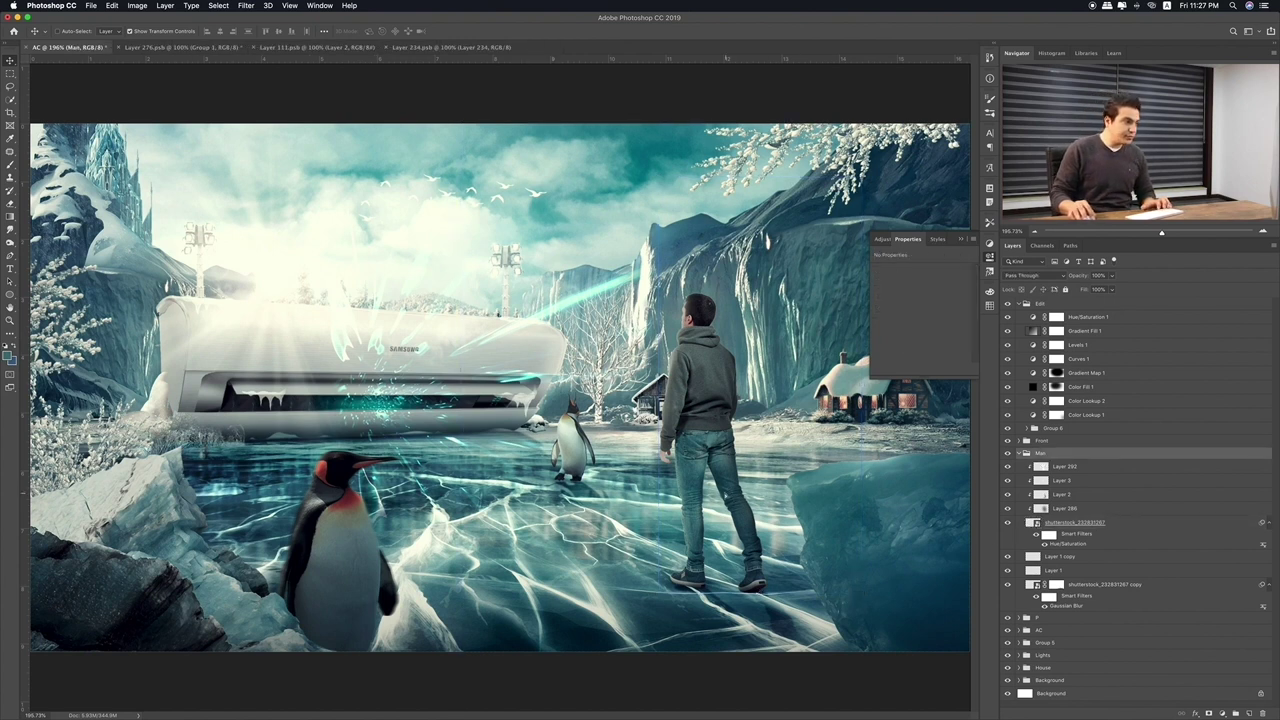
pyautogui.moveTo(744, 470); pyautogui.dragTo(710, 470)
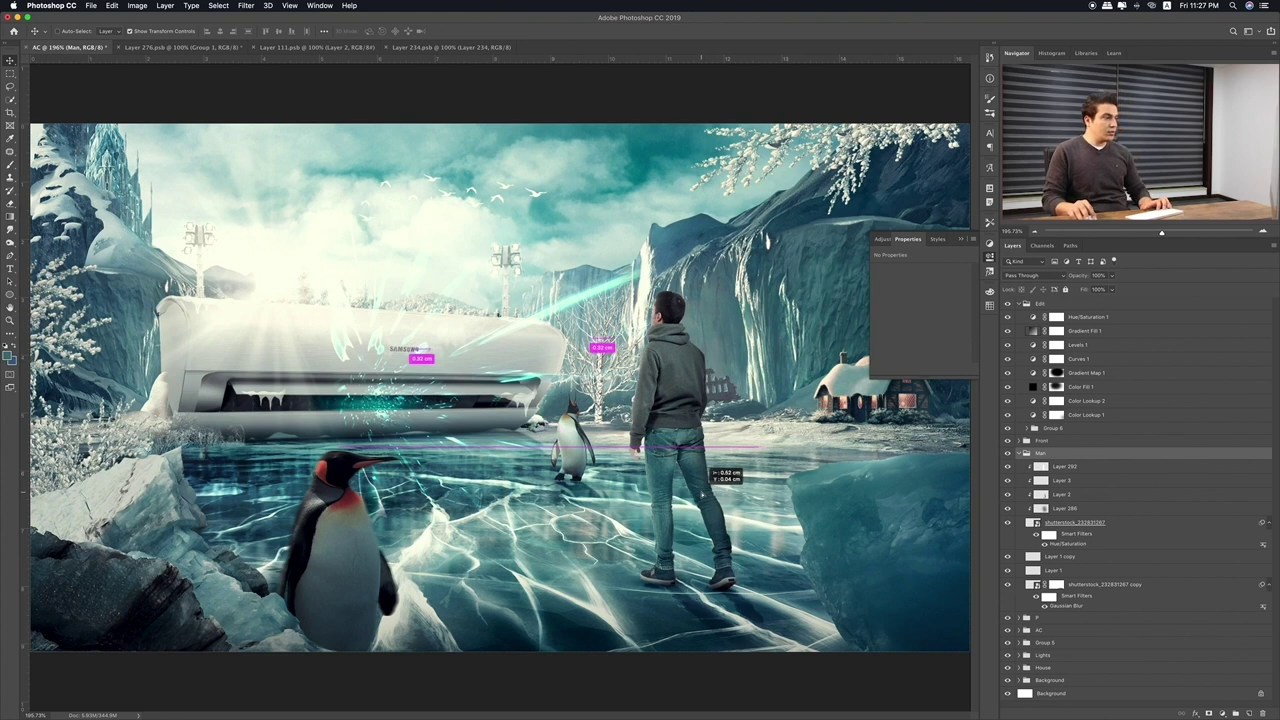
pyautogui.moveTo(712, 475); pyautogui.dragTo(714, 474)
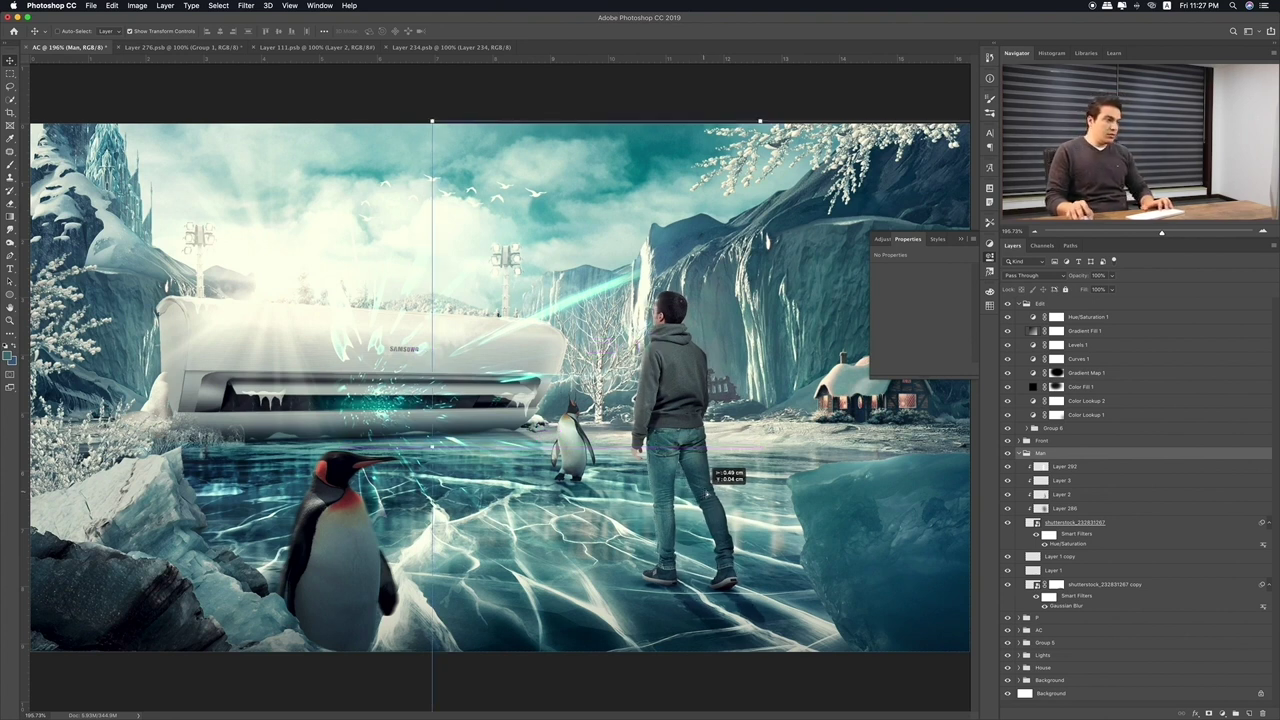
# Give the boy's layer an Outer Glow style with an enlarged size
pyautogui.doubleClick(1150, 531)
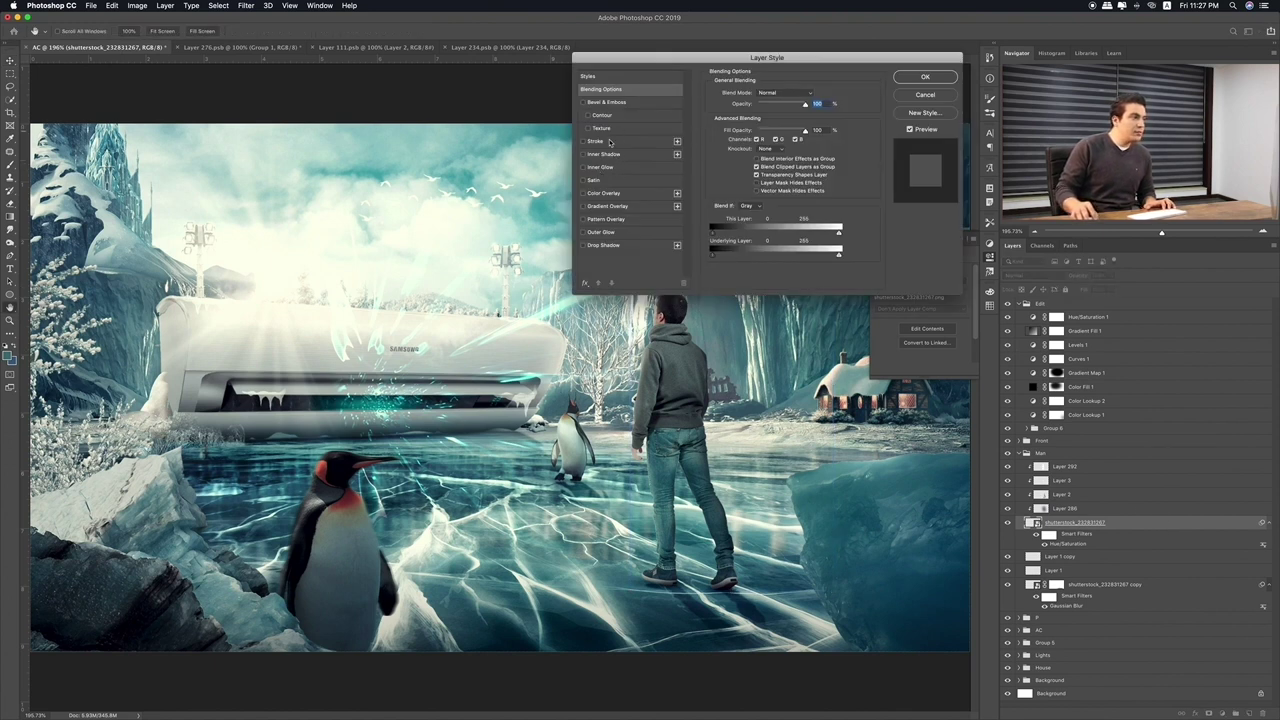
pyautogui.click(602, 233)
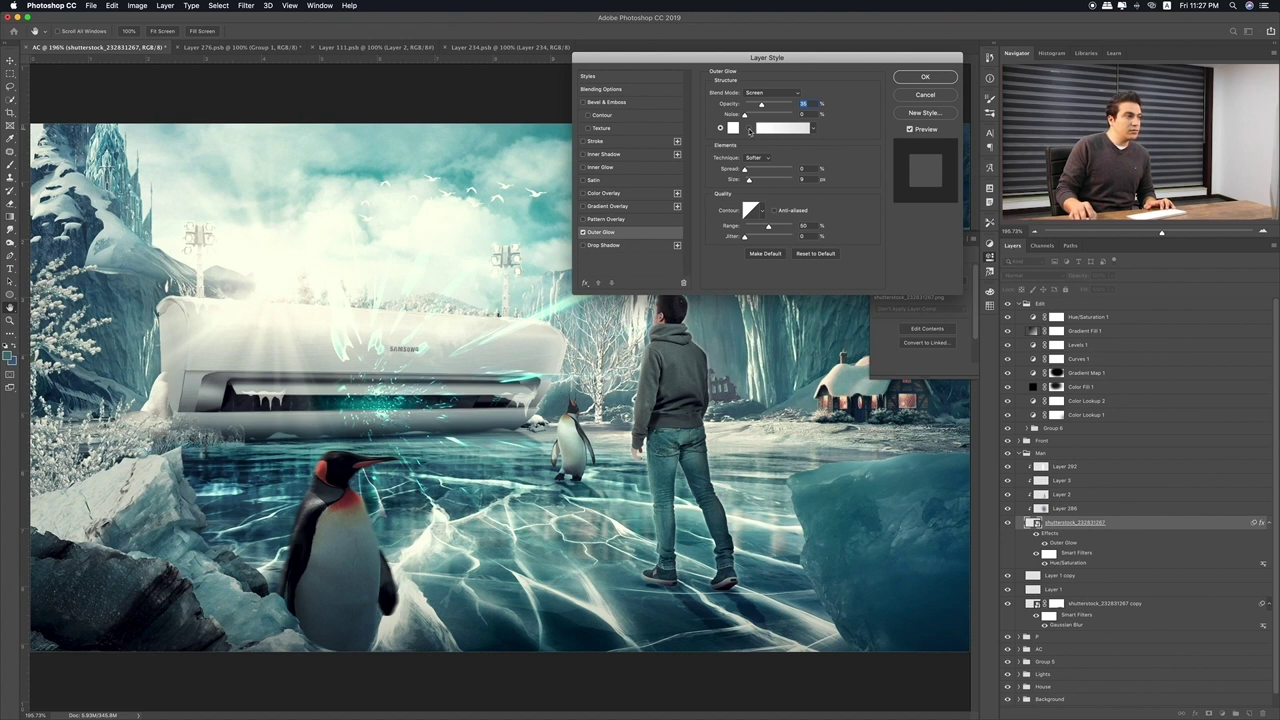
pyautogui.moveTo(752, 179); pyautogui.dragTo(757, 180)
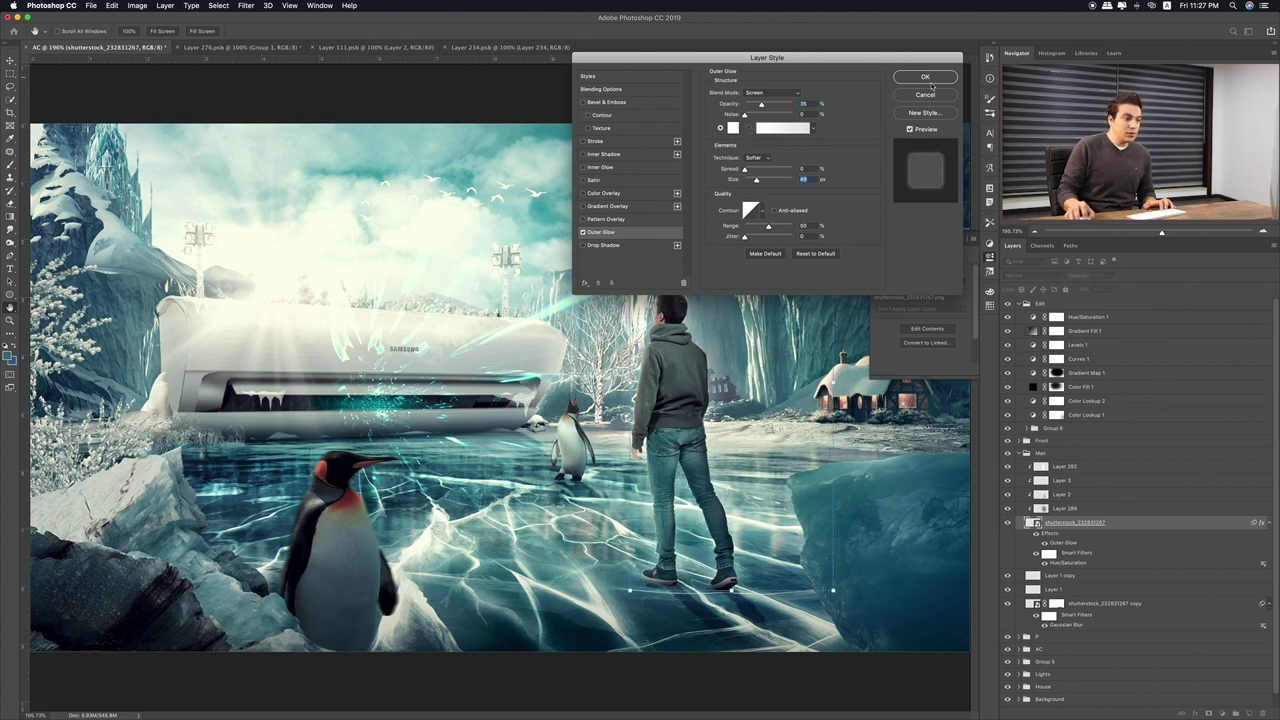
pyautogui.click(924, 95)
# Split the boy's Outer Glow effect onto its own layer and select that layer
pyautogui.rightClick(1064, 541)
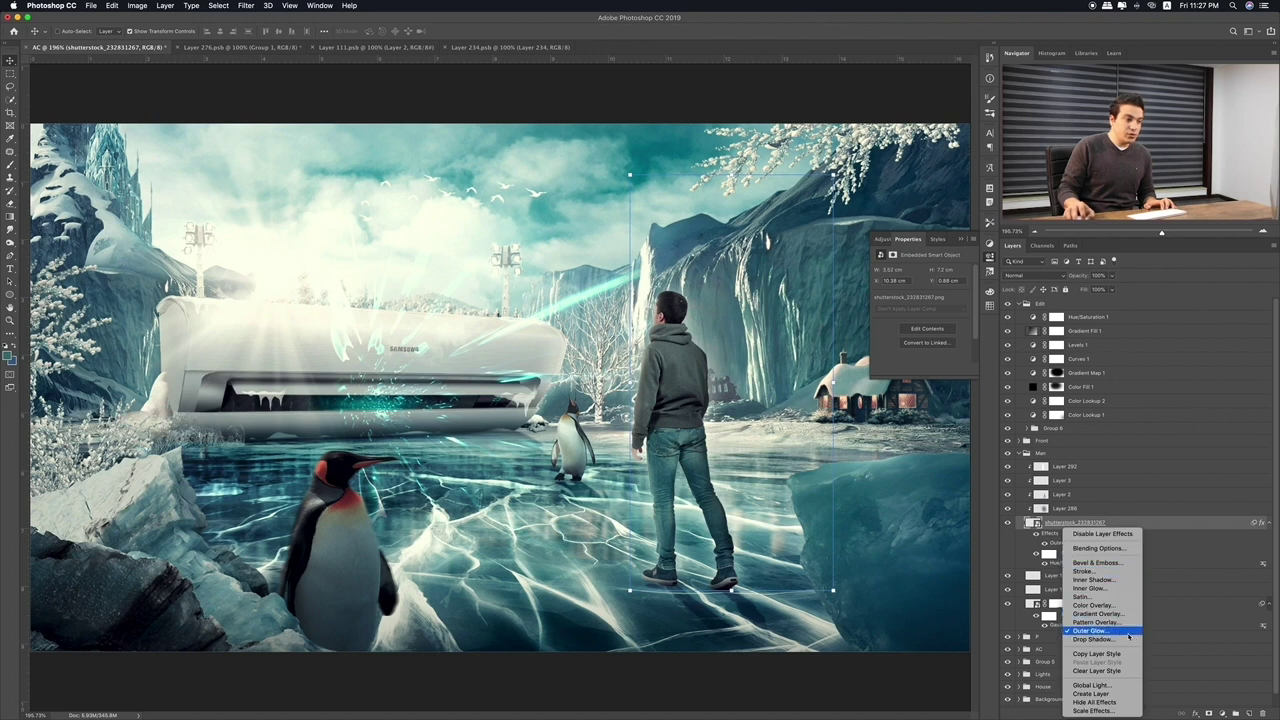
pyautogui.click(1100, 694)
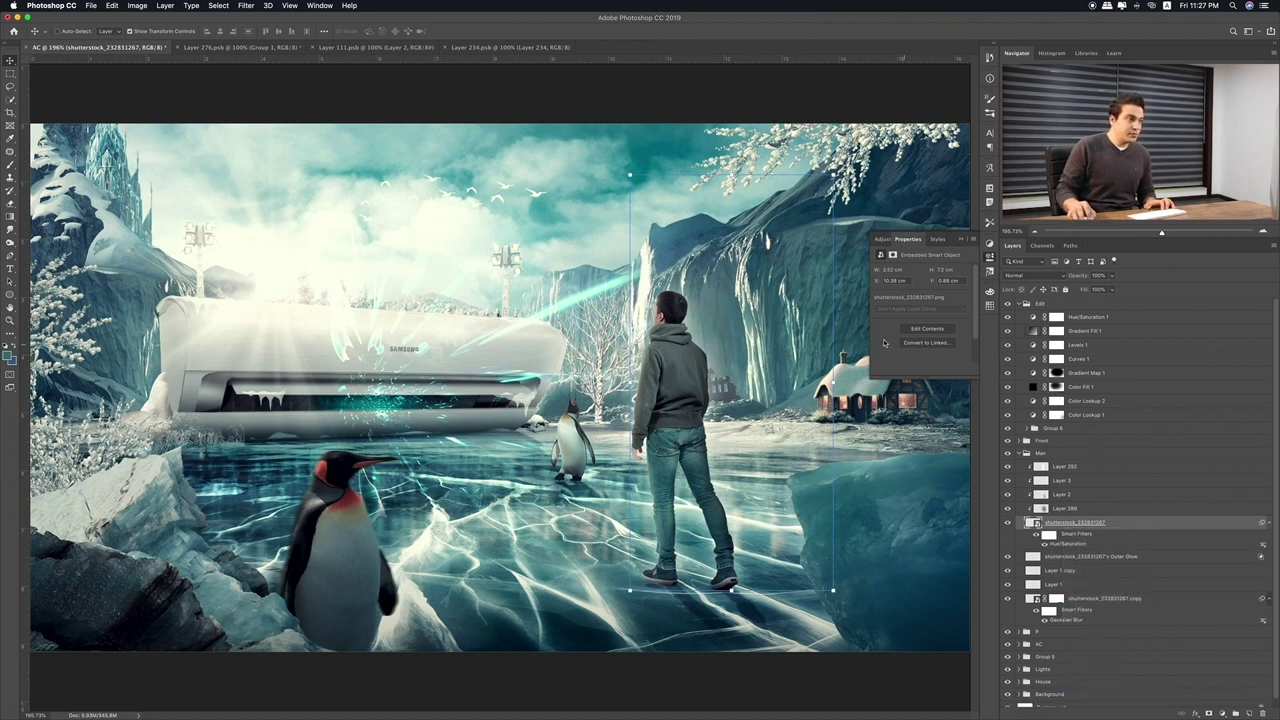
pyautogui.click(1032, 558)
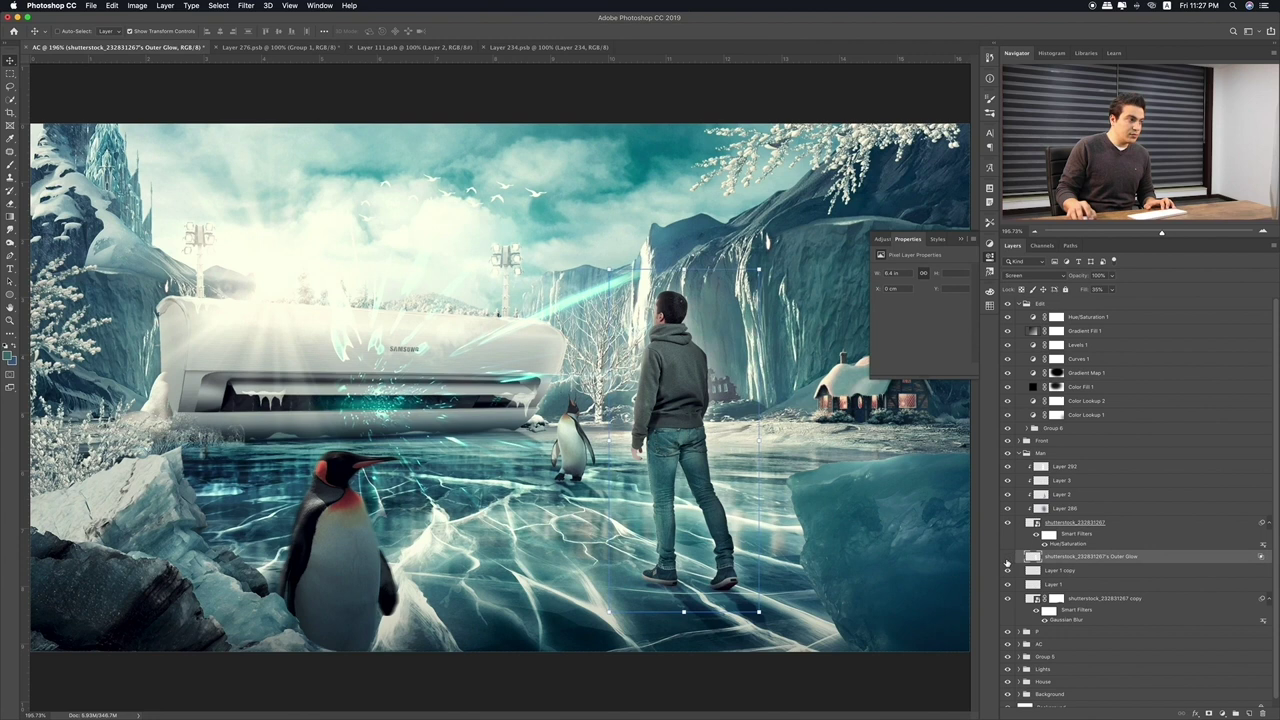
# Erase the glow at 30% along the boy's arm, legs and shoulder, then compare with it hidden
pyautogui.press('e')
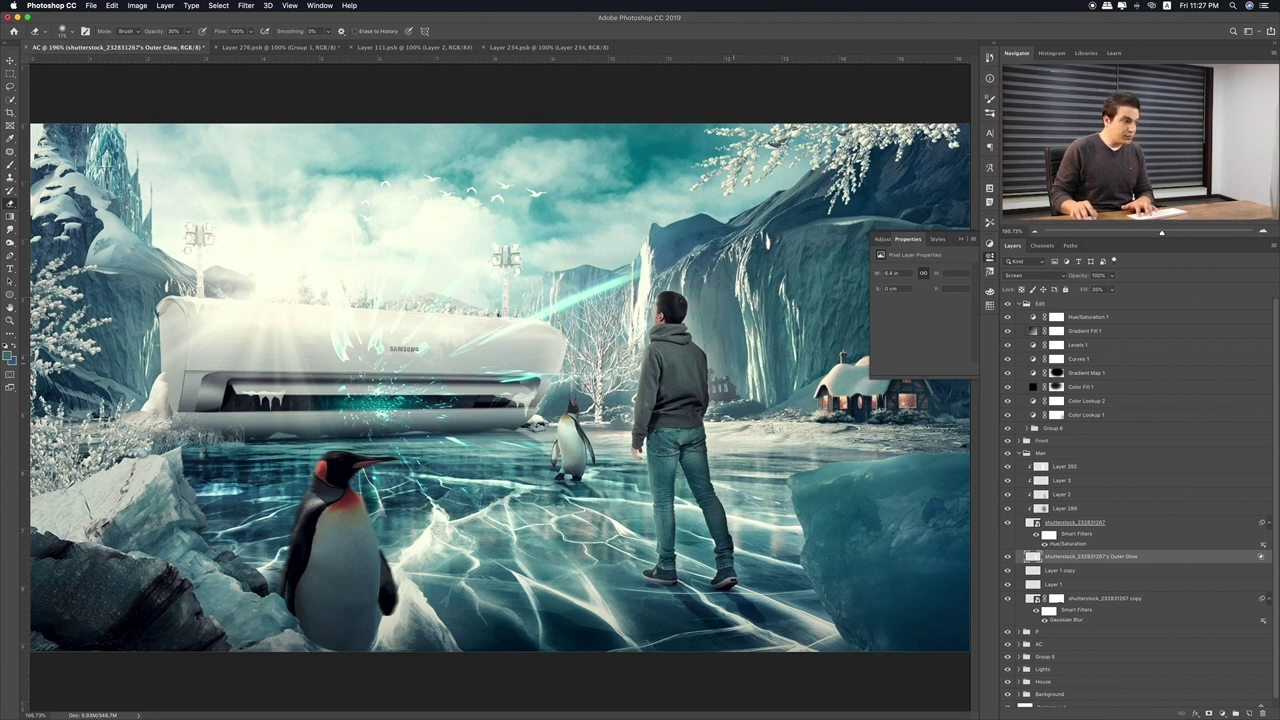
pyautogui.moveTo(711, 370)
pyautogui.mouseDown()
pyautogui.moveTo(683, 495)
pyautogui.moveTo(736, 590)
pyautogui.mouseUp()
pyautogui.moveTo(648, 480); pyautogui.dragTo(648, 526)
pyautogui.moveTo(712, 374); pyautogui.dragTo(688, 296)
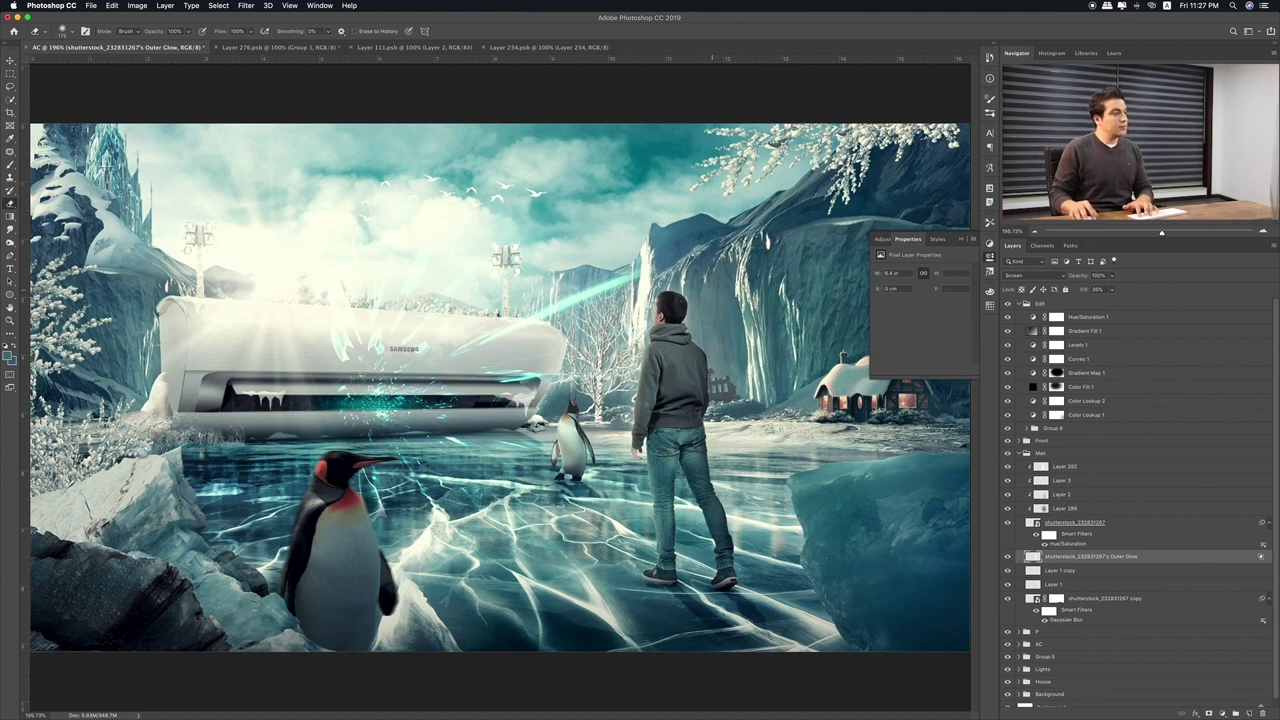
pyautogui.click(1008, 557)
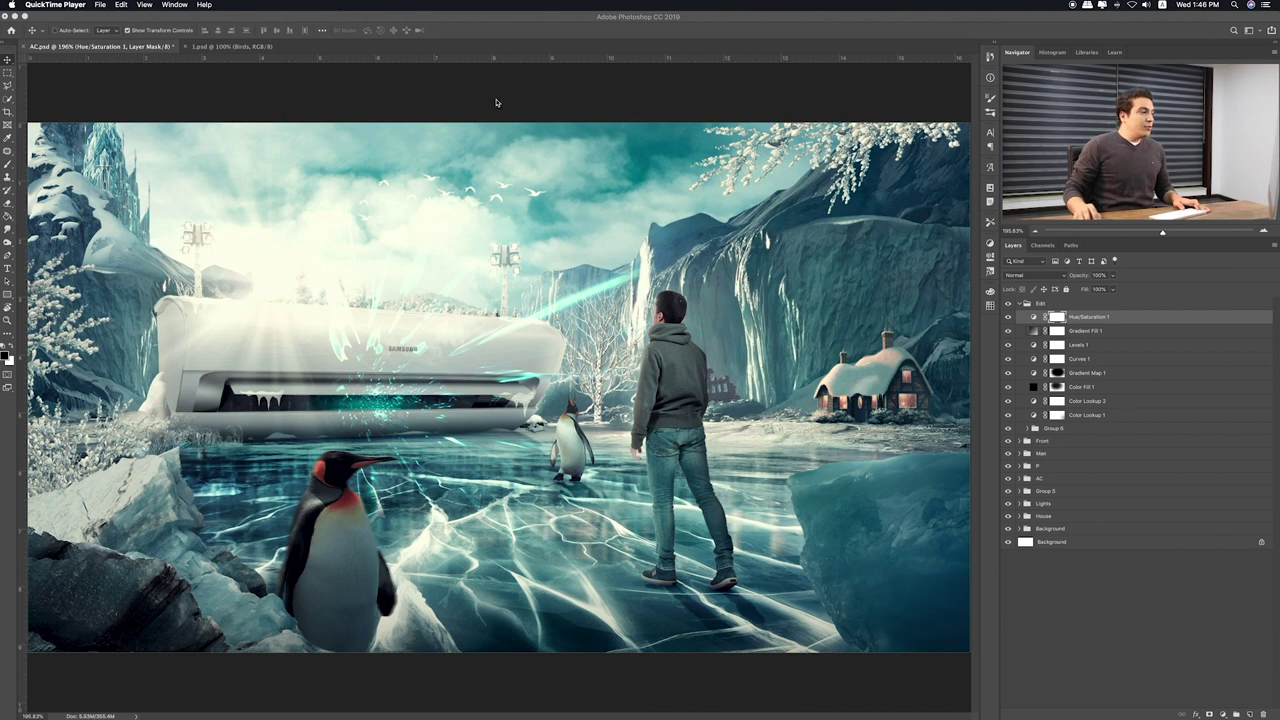
# Preview shutterstock_245744359.jpg in Finder's Items folder and drag it into the Photoshop composite
pyautogui.press('super+Tab')
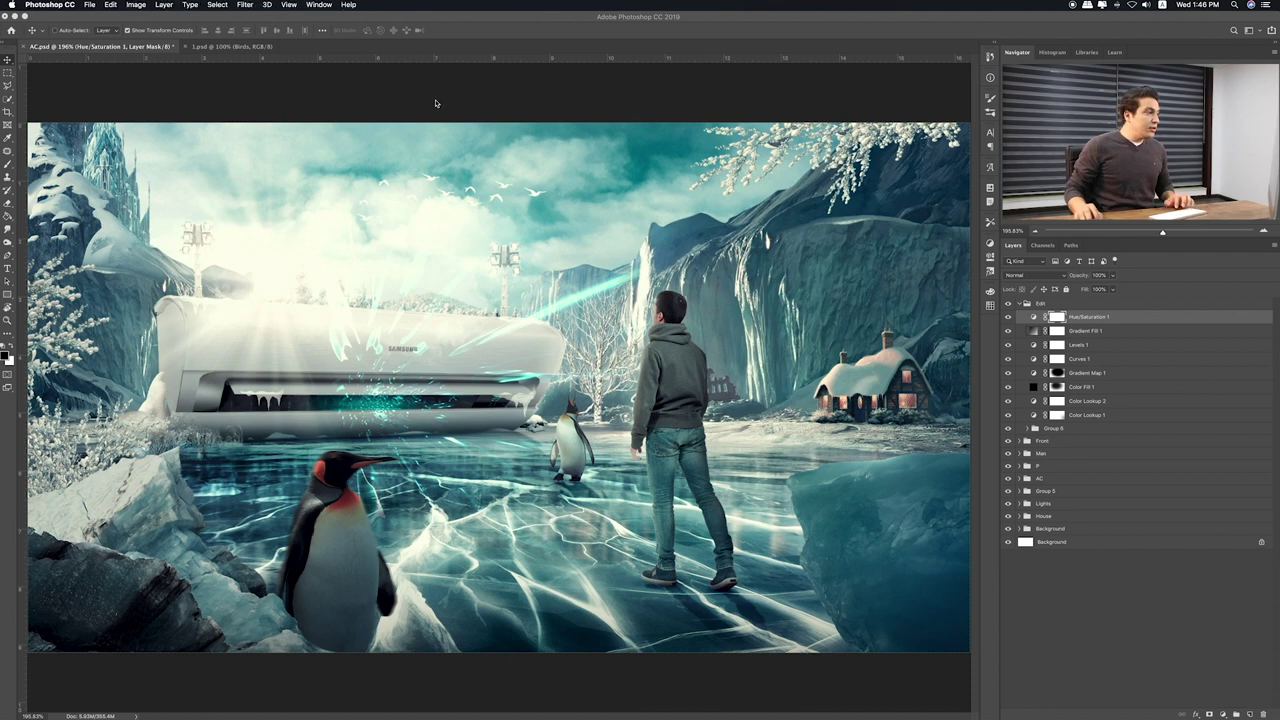
pyautogui.press('super+Tab')
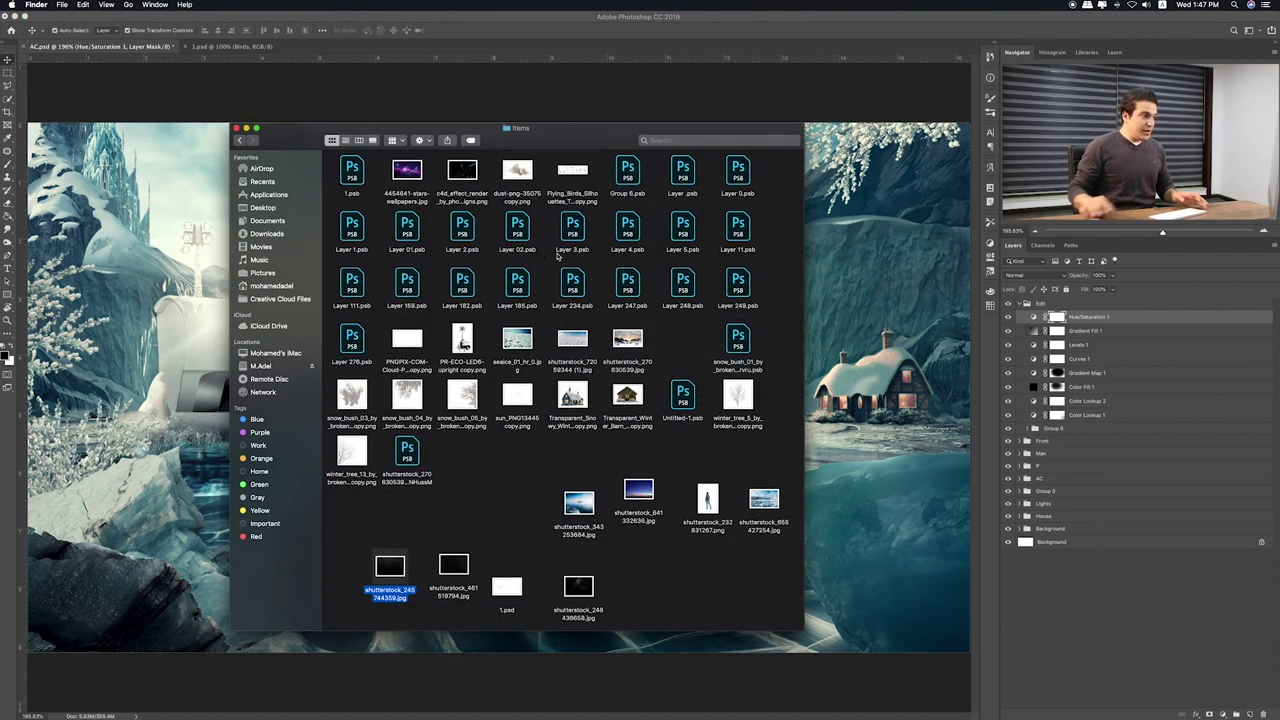
pyautogui.click(422, 562)
pyautogui.press('space')
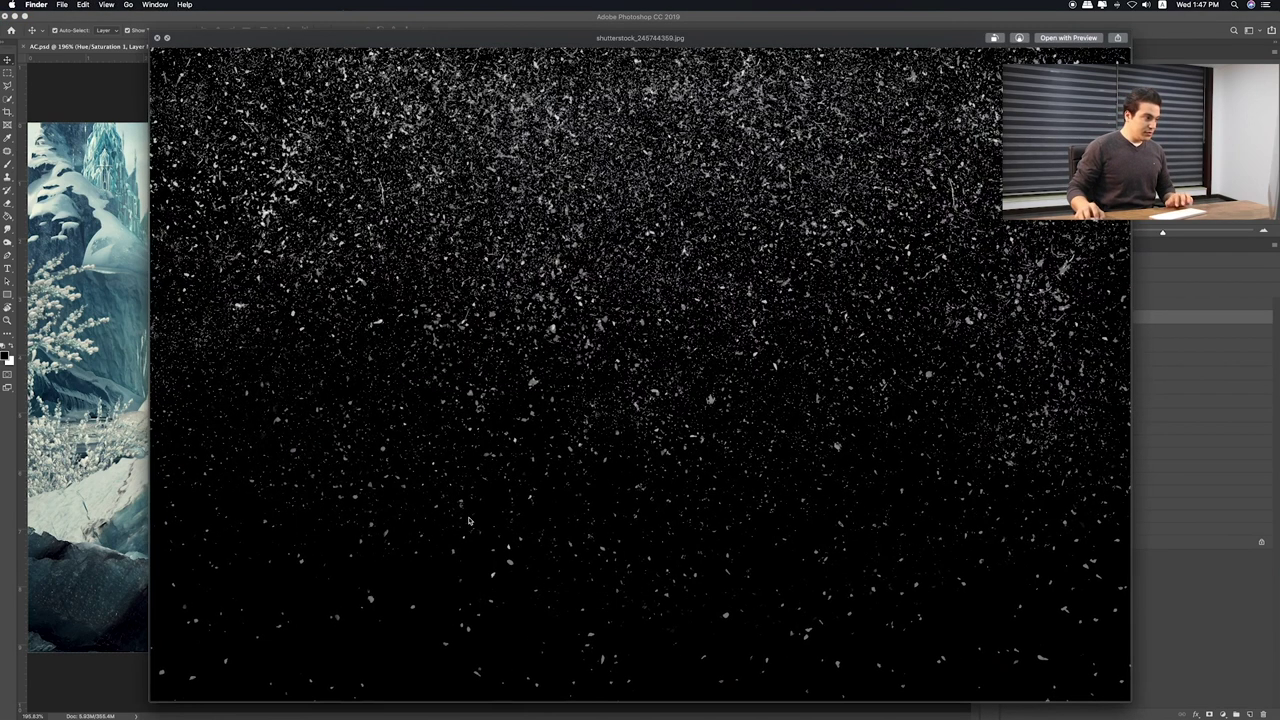
pyautogui.press('space')
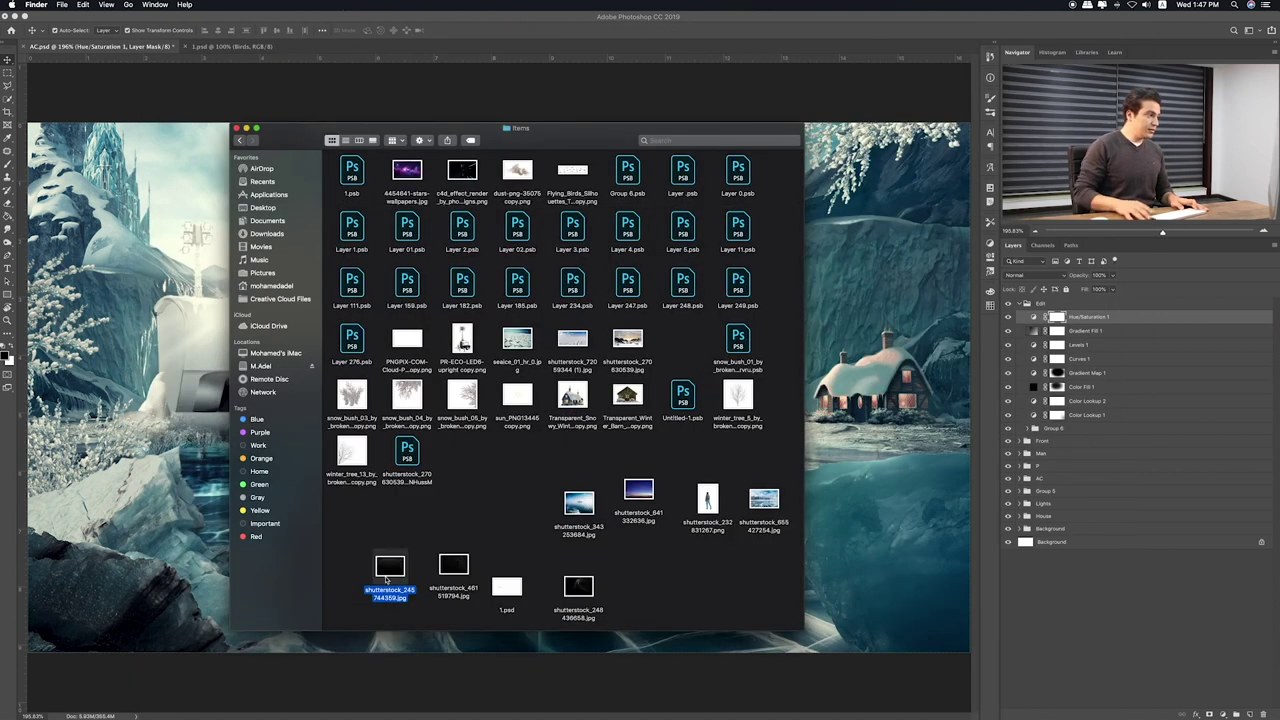
pyautogui.moveTo(390, 566); pyautogui.dragTo(145, 370)
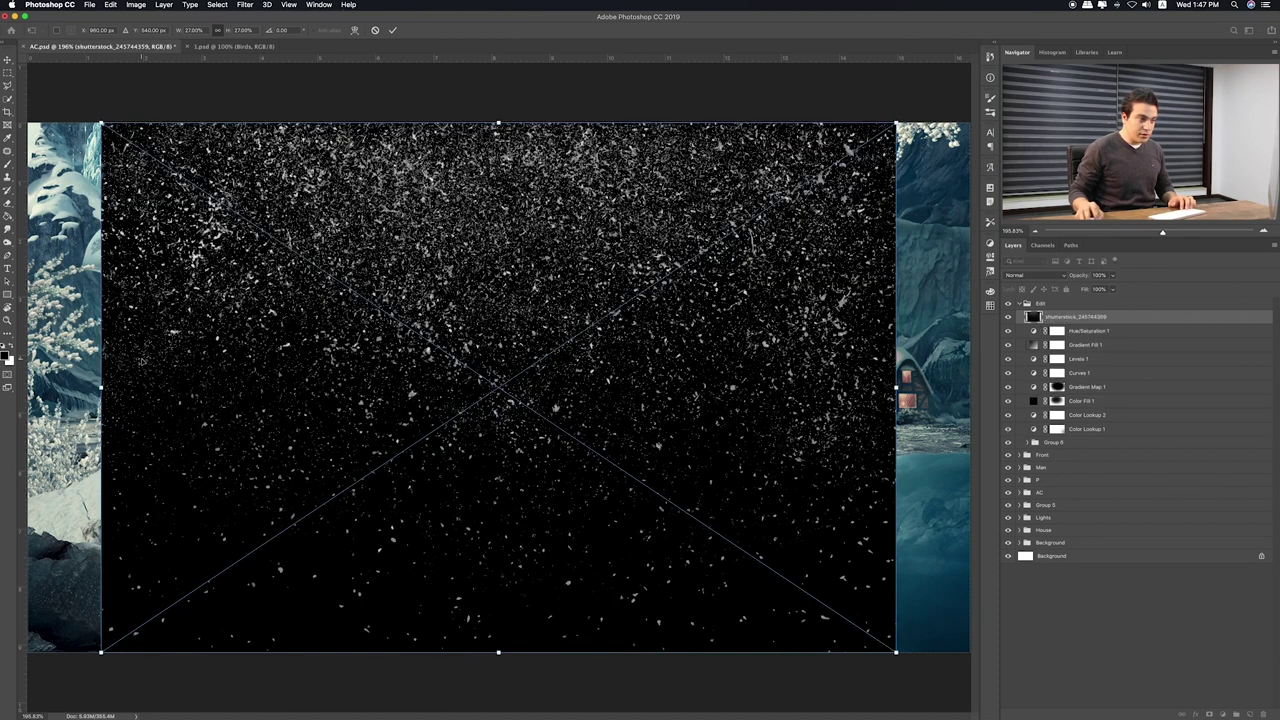
# Commit the placed snow image, shift it right, and give it a layer mask
pyautogui.press('Return')
pyautogui.moveTo(556, 380); pyautogui.dragTo(632, 375)
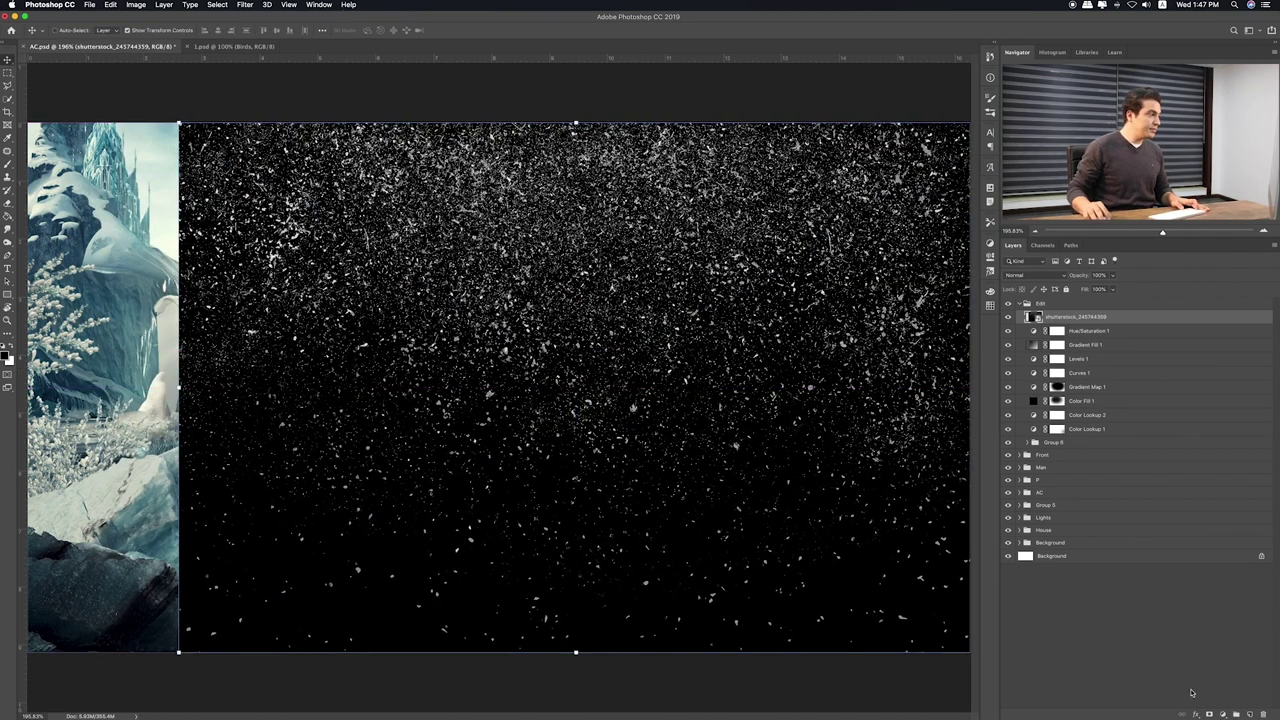
pyautogui.click(1209, 714)
# Mask the snow off the upper left and centre with a size-500 black brush at 100%
pyautogui.press('b')
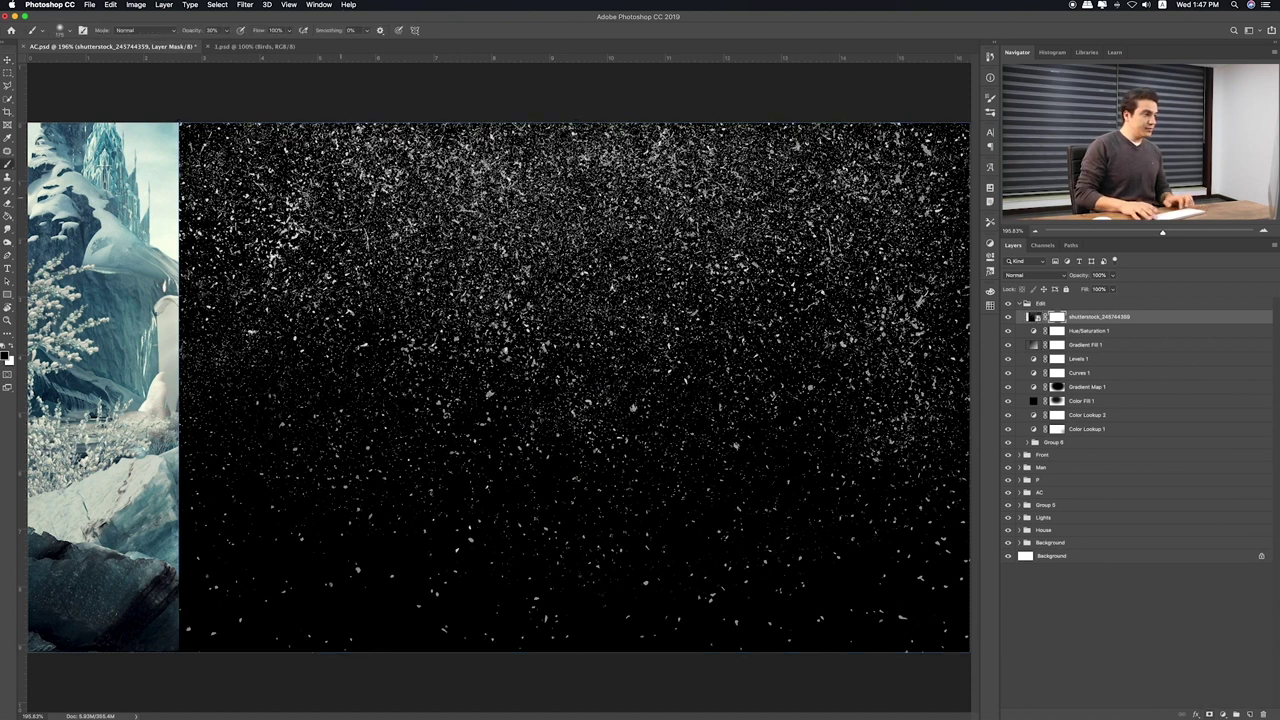
pyautogui.press(']')
pyautogui.press(']')
pyautogui.press(']')
pyautogui.moveTo(300, 150)
pyautogui.mouseDown()
pyautogui.moveTo(237, 268)
pyautogui.moveTo(243, 600)
pyautogui.moveTo(330, 560)
pyautogui.moveTo(268, 395)
pyautogui.moveTo(260, 230)
pyautogui.moveTo(517, 640)
pyautogui.moveTo(400, 160)
pyautogui.moveTo(730, 600)
pyautogui.moveTo(720, 470)
pyautogui.moveTo(230, 620)
pyautogui.mouseUp()
pyautogui.press('0')
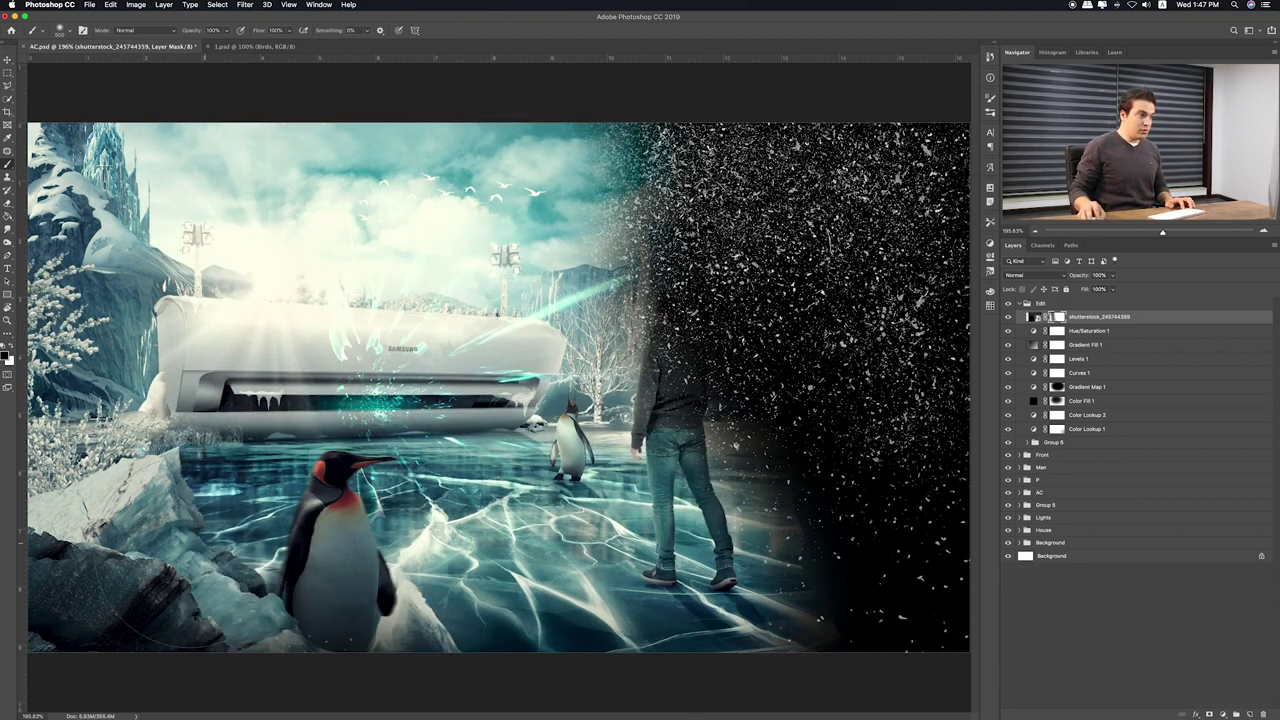
pyautogui.moveTo(620, 170); pyautogui.dragTo(685, 590)
pyautogui.press('m')
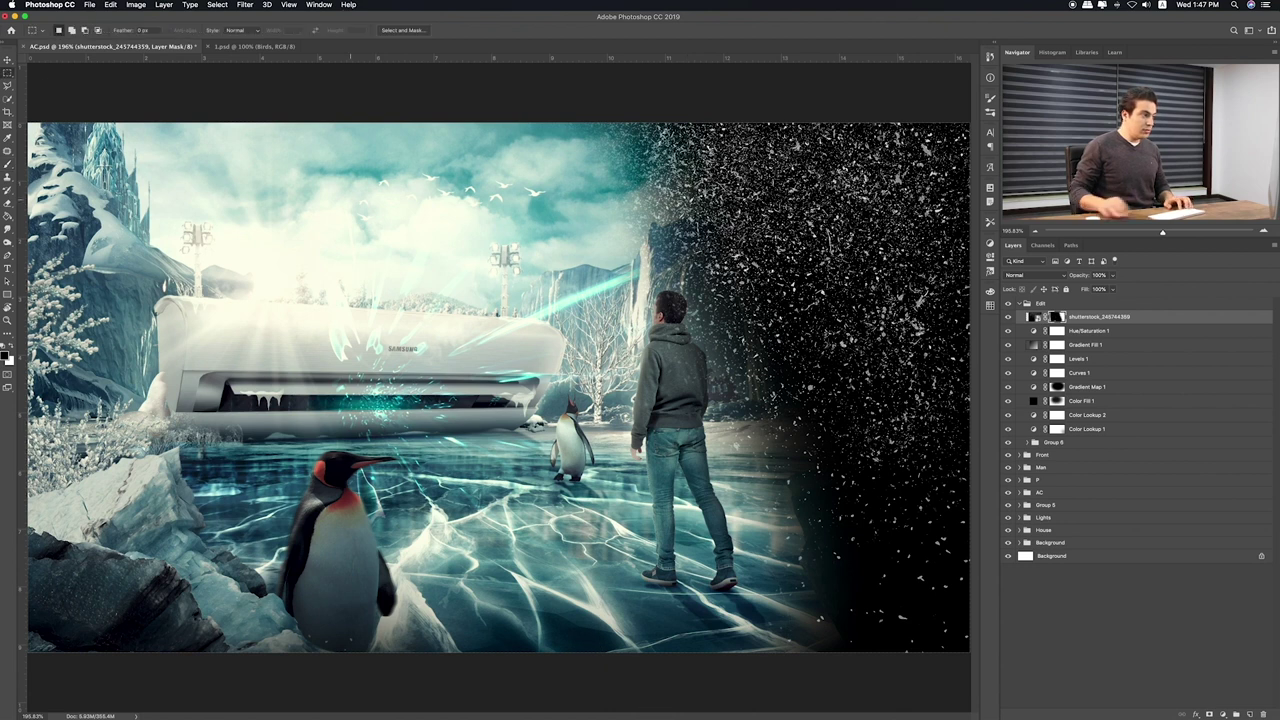
pyautogui.click(1033, 317)
# Cycle the snow layer's blend modes and settle on Screen
pyautogui.press('v')
pyautogui.hotkey('shift', '+')
pyautogui.hotkey('shift', '+')
pyautogui.hotkey('shift', '+')
pyautogui.hotkey('shift', '+')
pyautogui.hotkey('shift', '+')
pyautogui.hotkey('shift', '+')
pyautogui.hotkey('shift', '+')
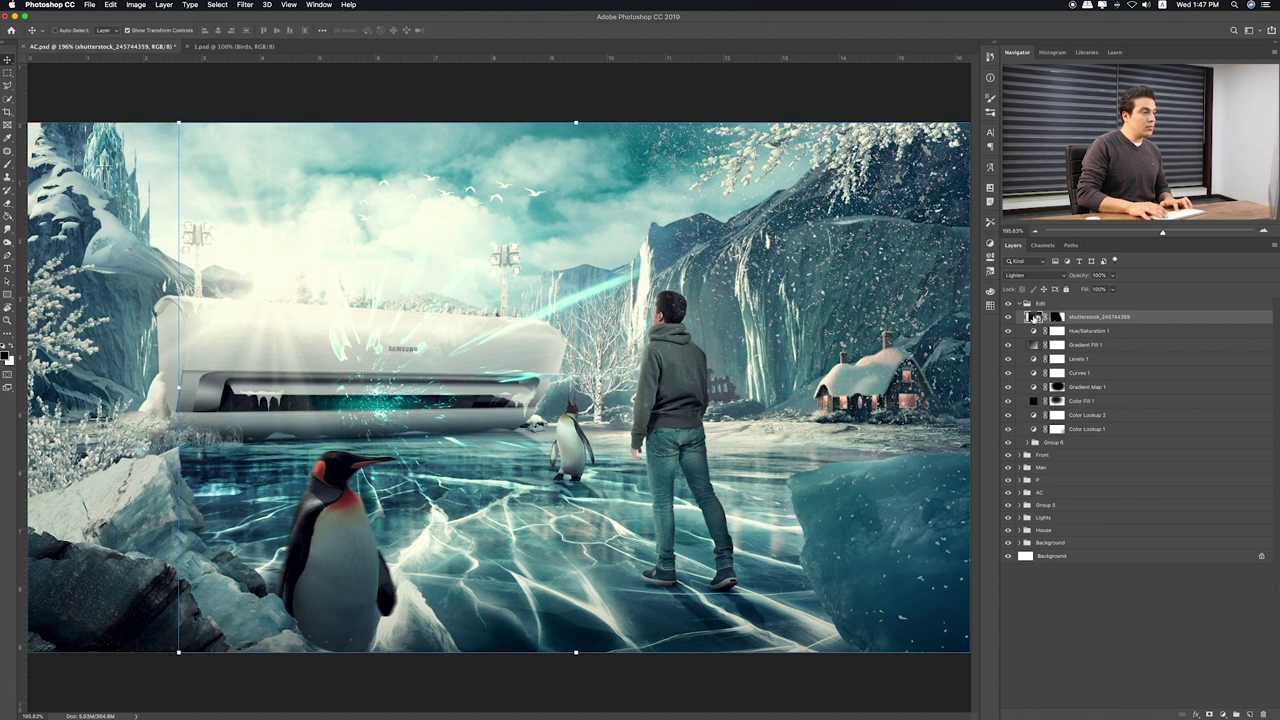
pyautogui.hotkey('shift', '+')
pyautogui.hotkey('shift', '+')
pyautogui.hotkey('shift', '+')
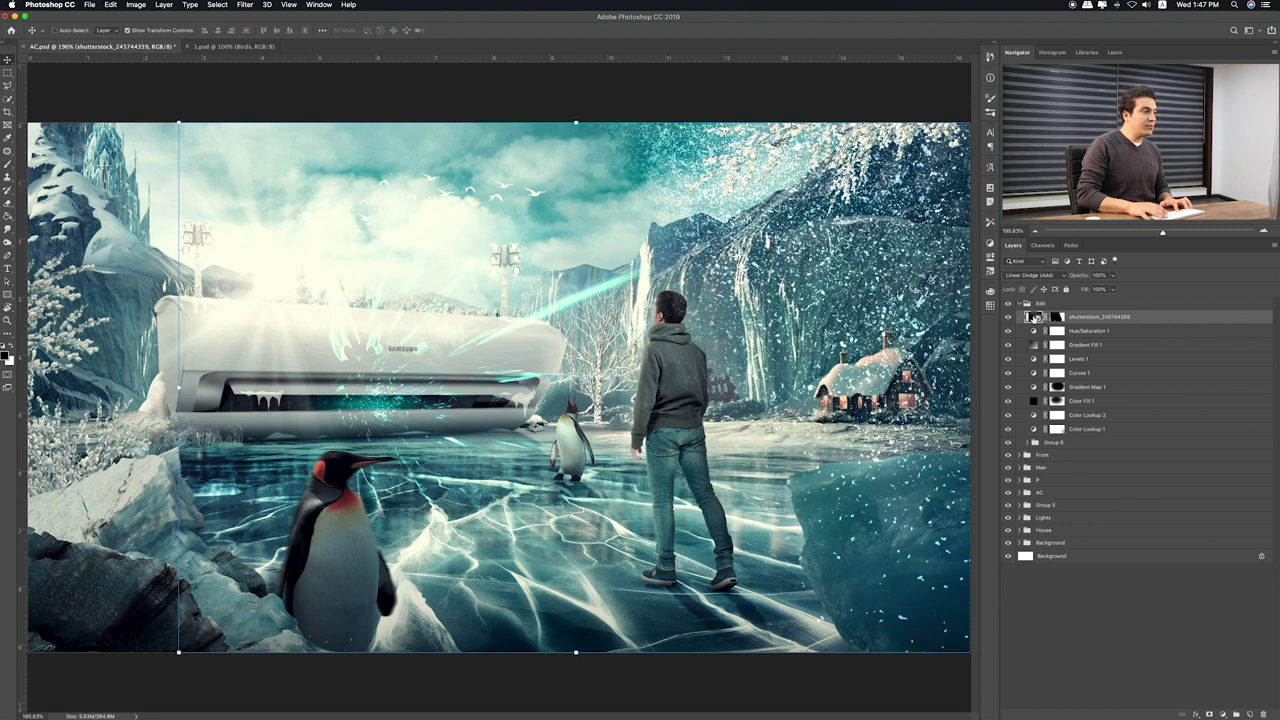
pyautogui.hotkey('shift', '+')
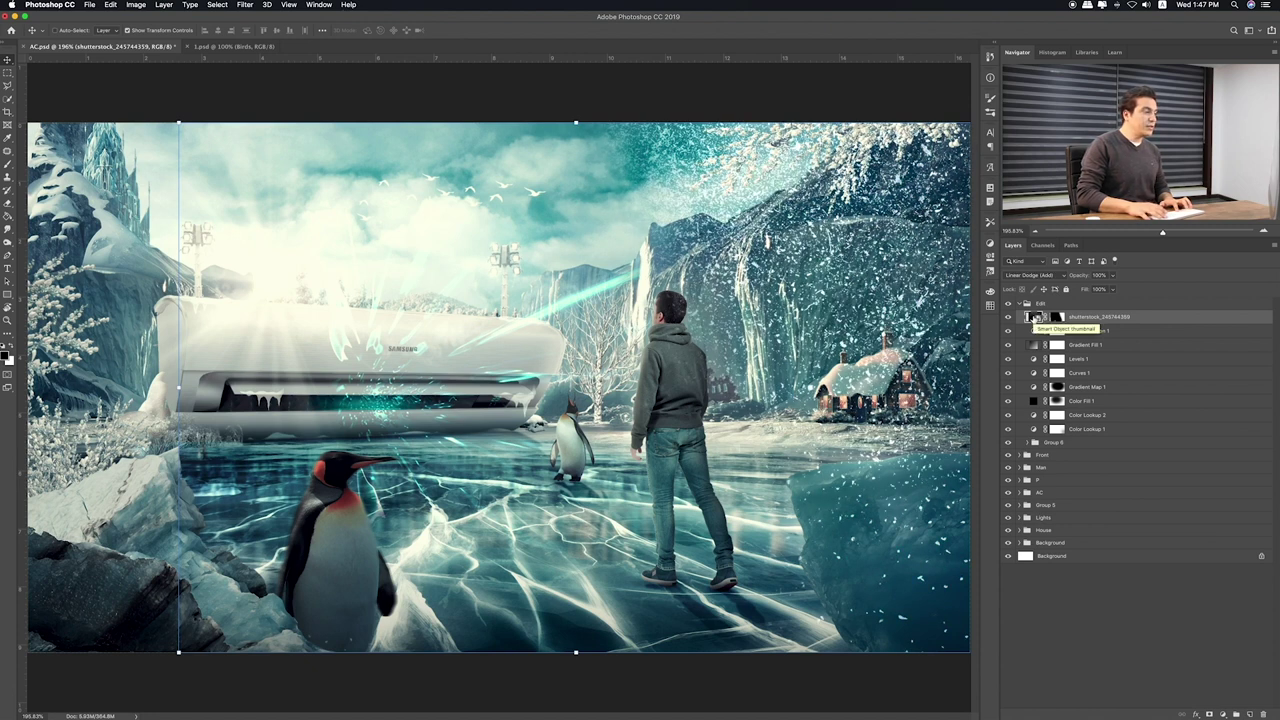
pyautogui.hotkey('shift', '-')
pyautogui.hotkey('shift', '-')
pyautogui.hotkey('shift', '-')
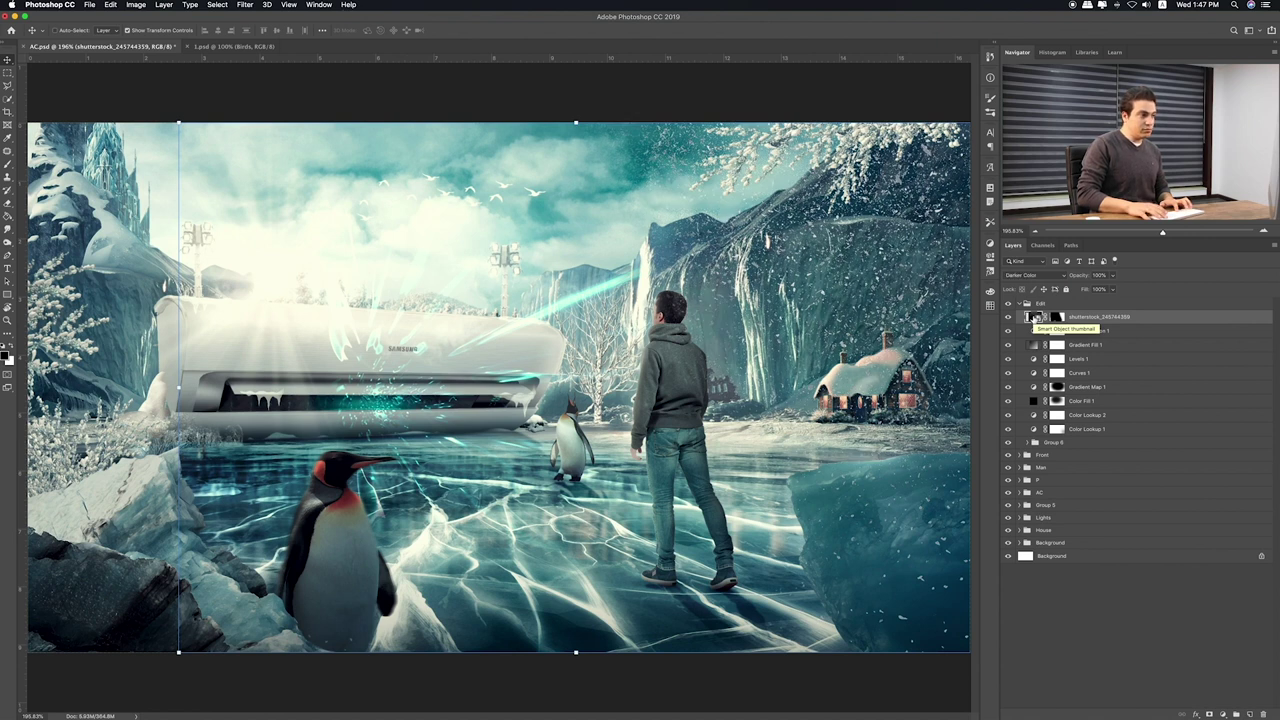
pyautogui.hotkey('shift', '+')
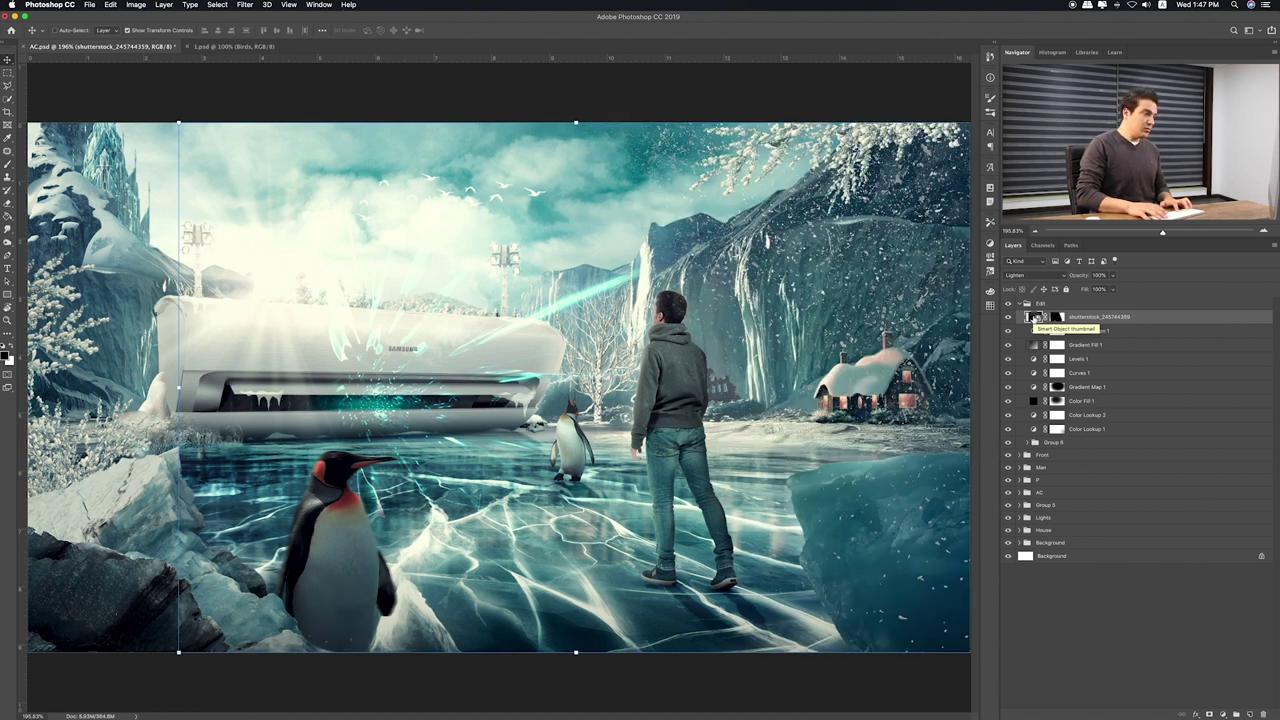
pyautogui.hotkey('shift', '+')
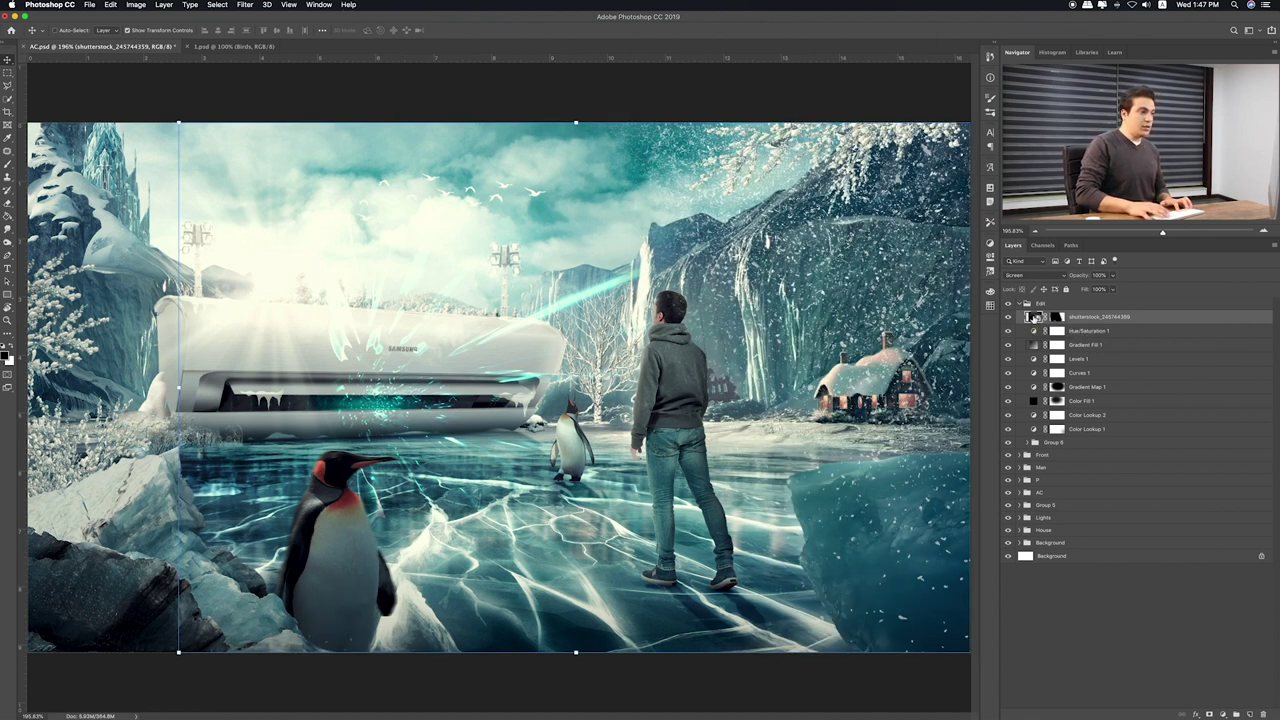
# Paint the snow mask black over the right-hand rock face, then set brush opacity to 30%
pyautogui.click(1056, 317)
pyautogui.press('b')
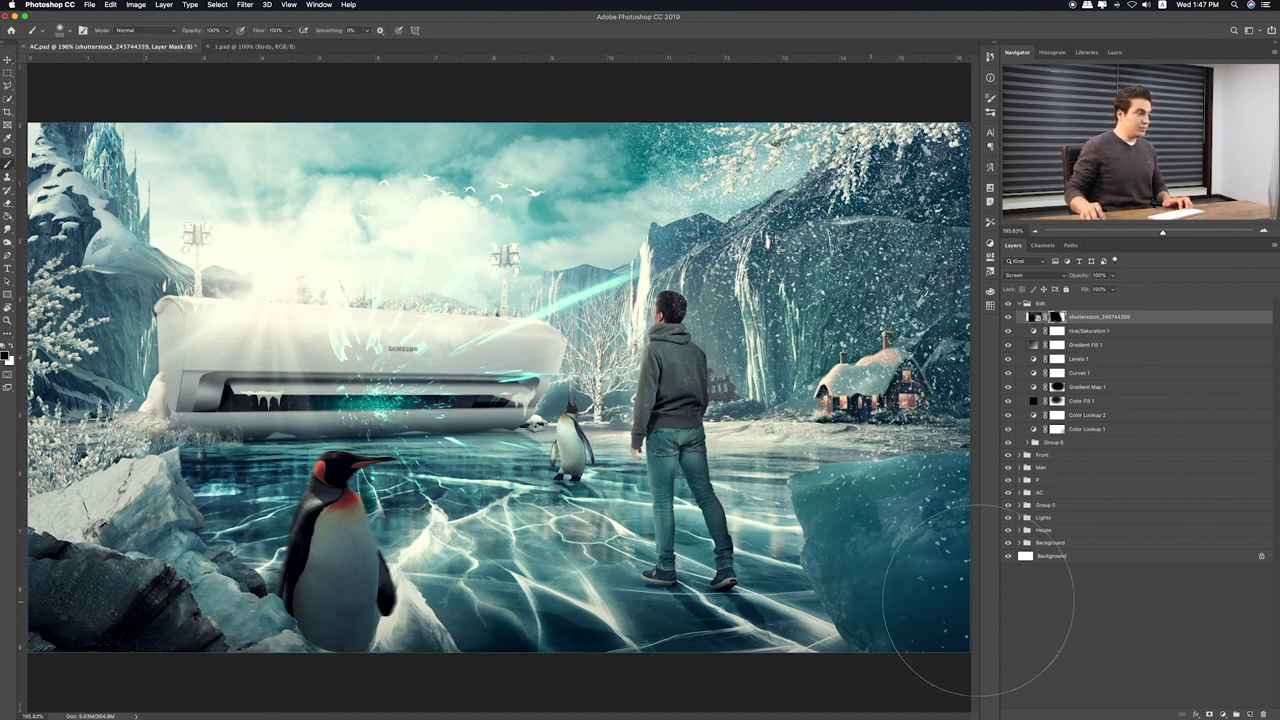
pyautogui.moveTo(925, 430)
pyautogui.mouseDown()
pyautogui.moveTo(890, 300)
pyautogui.moveTo(900, 250)
pyautogui.mouseUp()
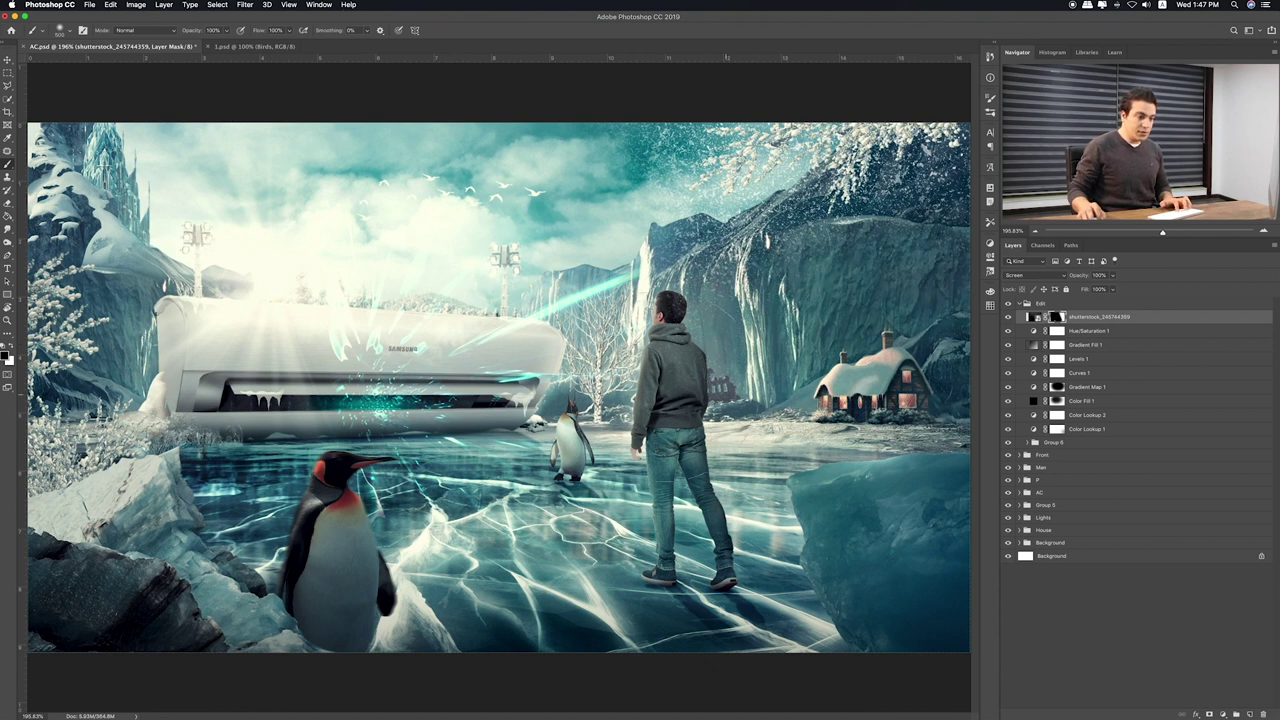
pyautogui.moveTo(665, 300); pyautogui.dragTo(650, 170)
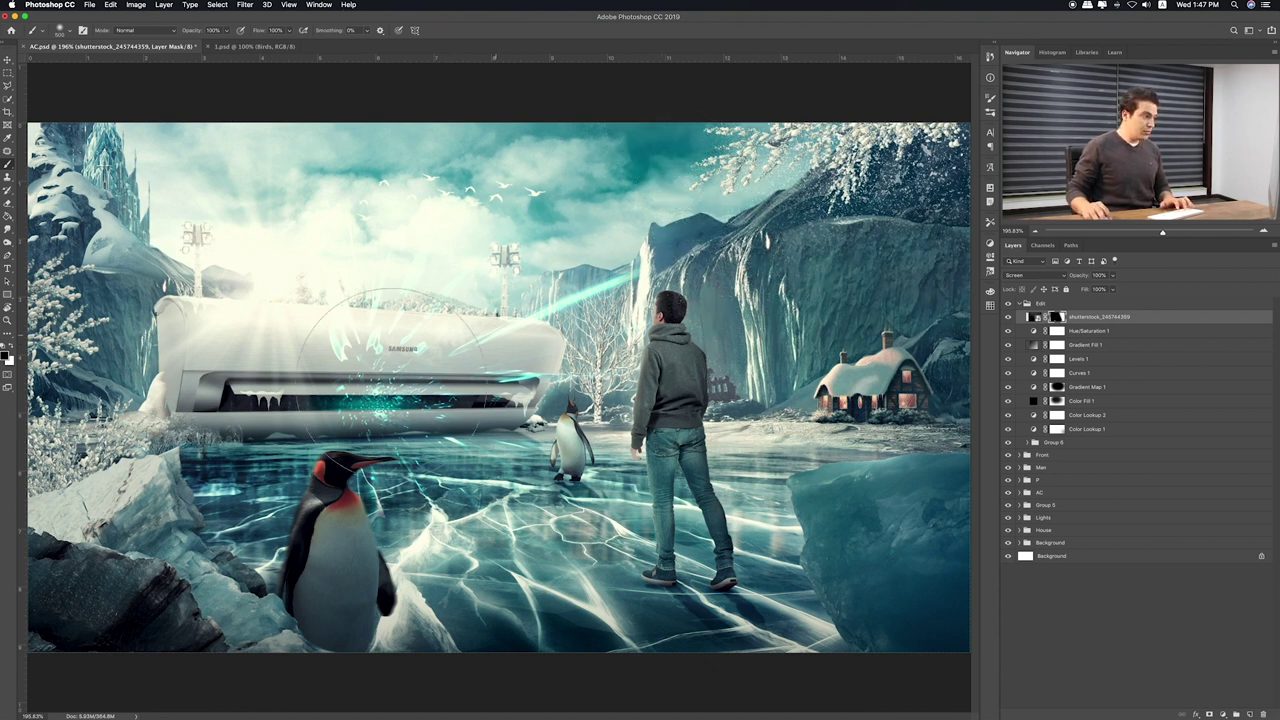
pyautogui.press('3')
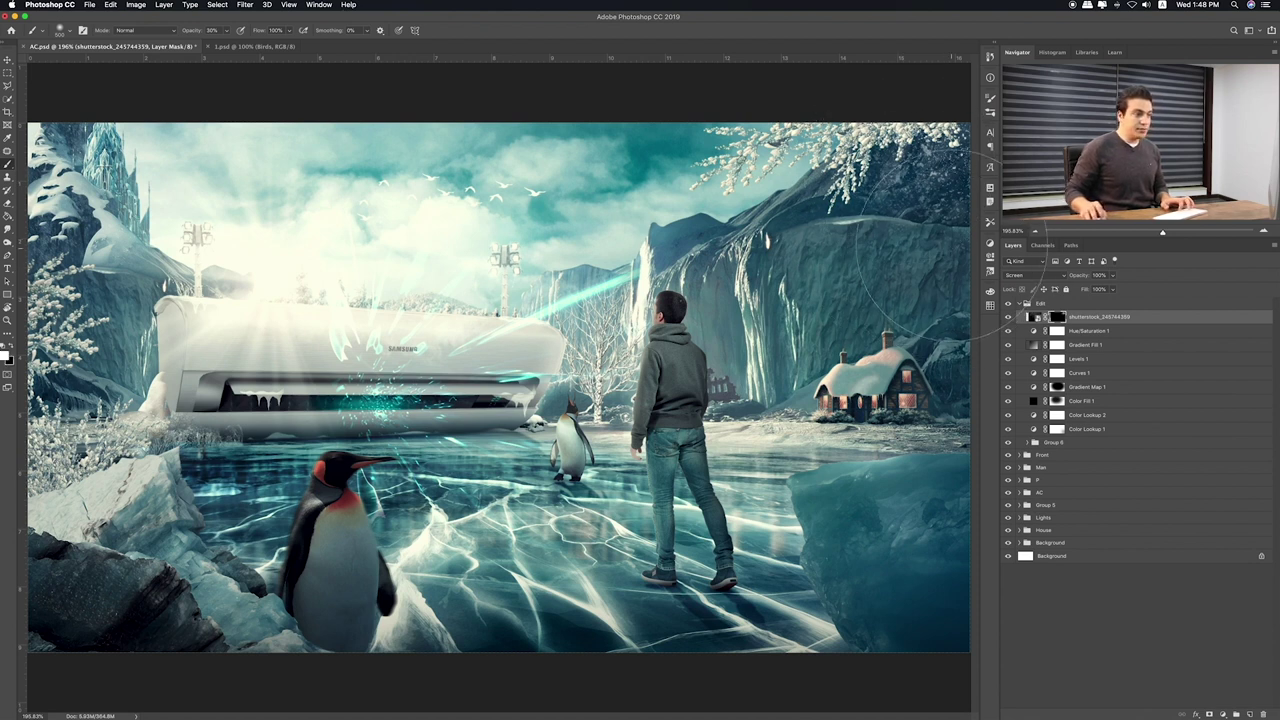
pyautogui.press('super+Tab')
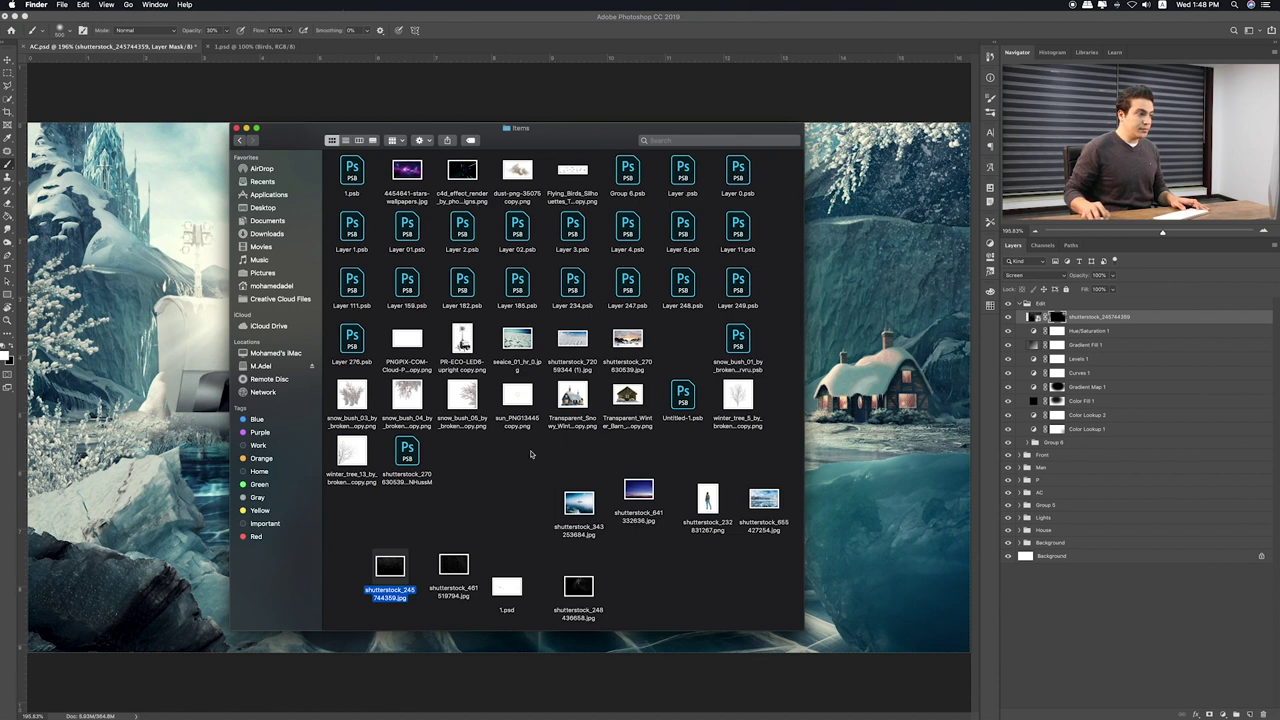
# Preview the water-droplet image shutterstock_461519794.jpg in Finder, reselecting the snow layer along the way
pyautogui.click(459, 572)
pyautogui.click(530, 588)
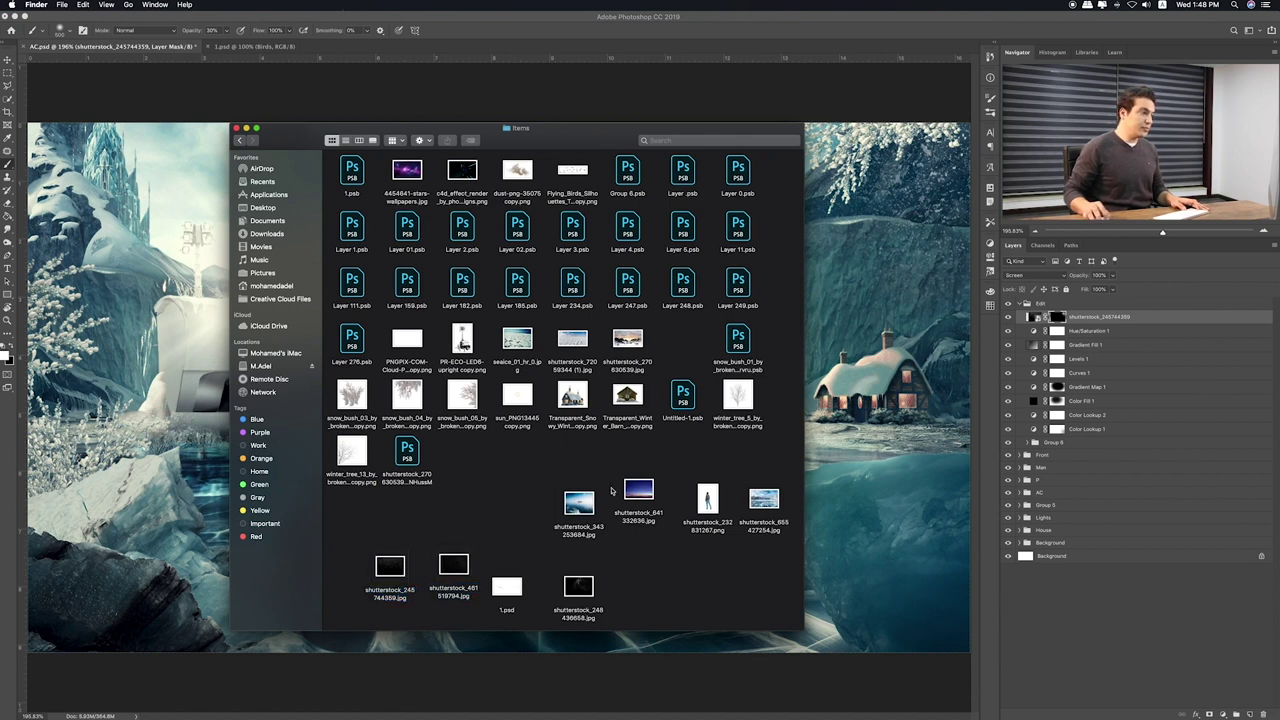
pyautogui.press('super+Tab')
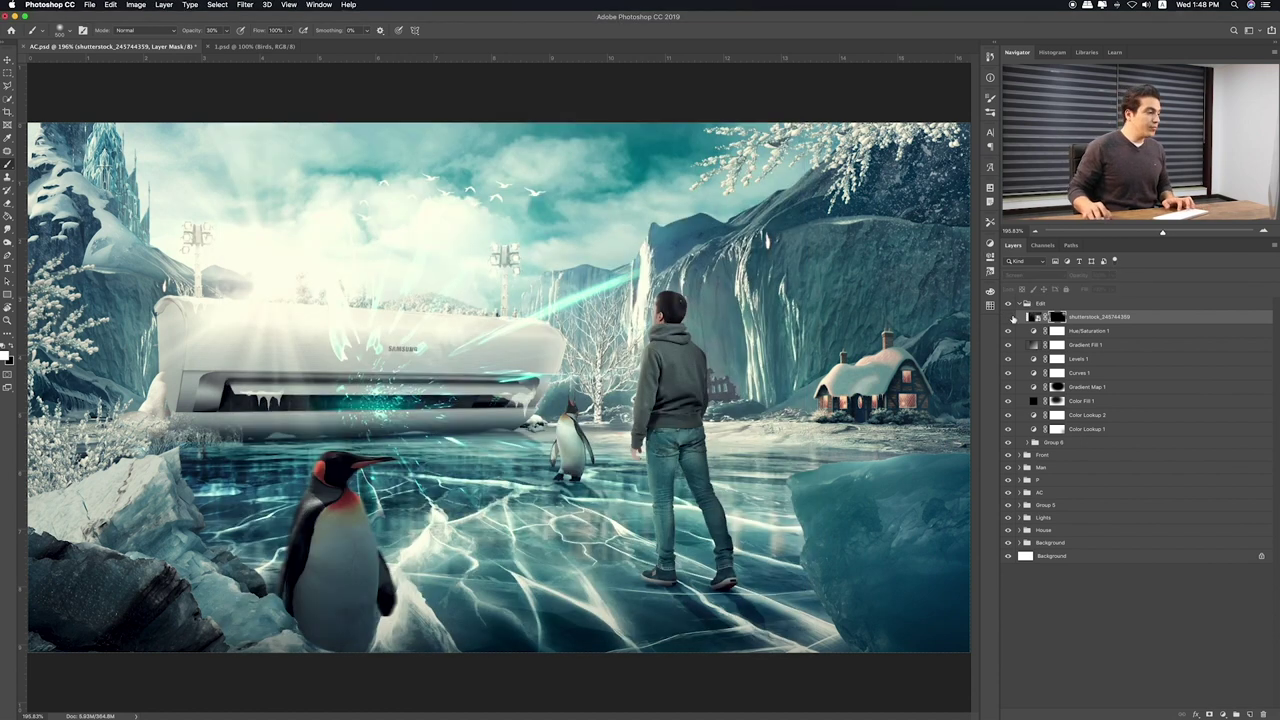
pyautogui.click(1034, 317)
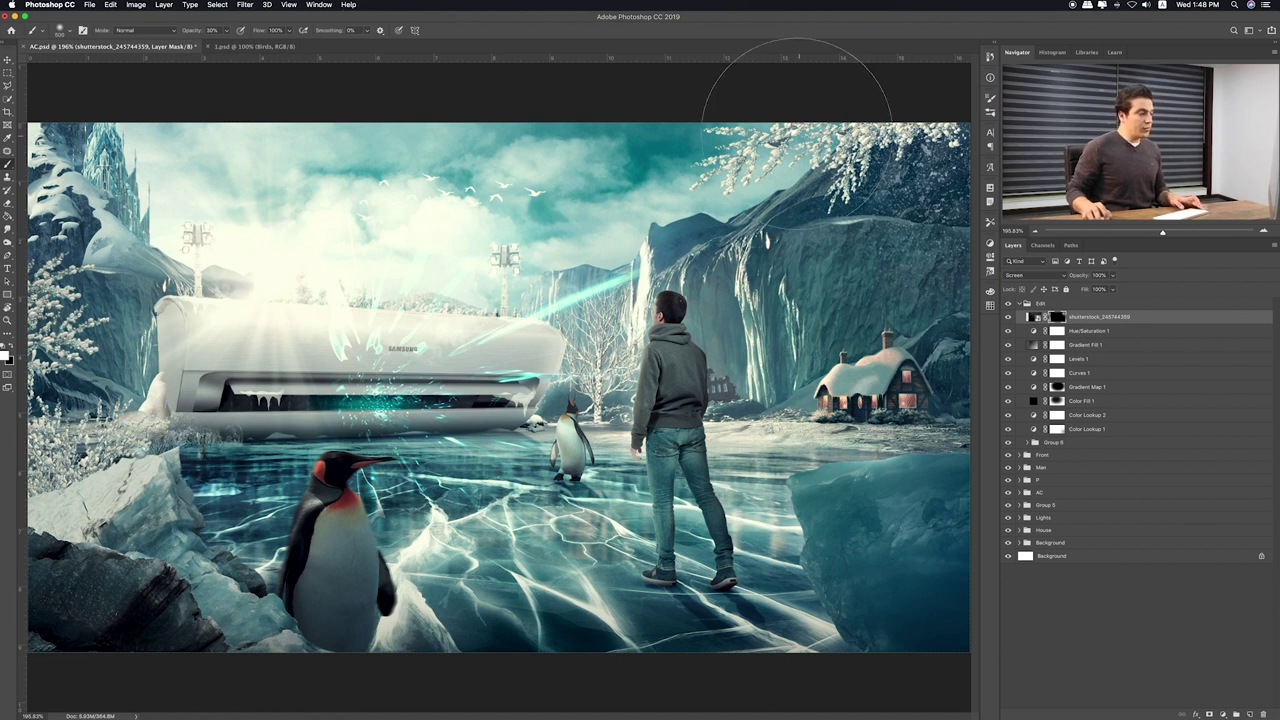
pyautogui.press('super+Tab')
pyautogui.click(448, 577)
pyautogui.press('space')
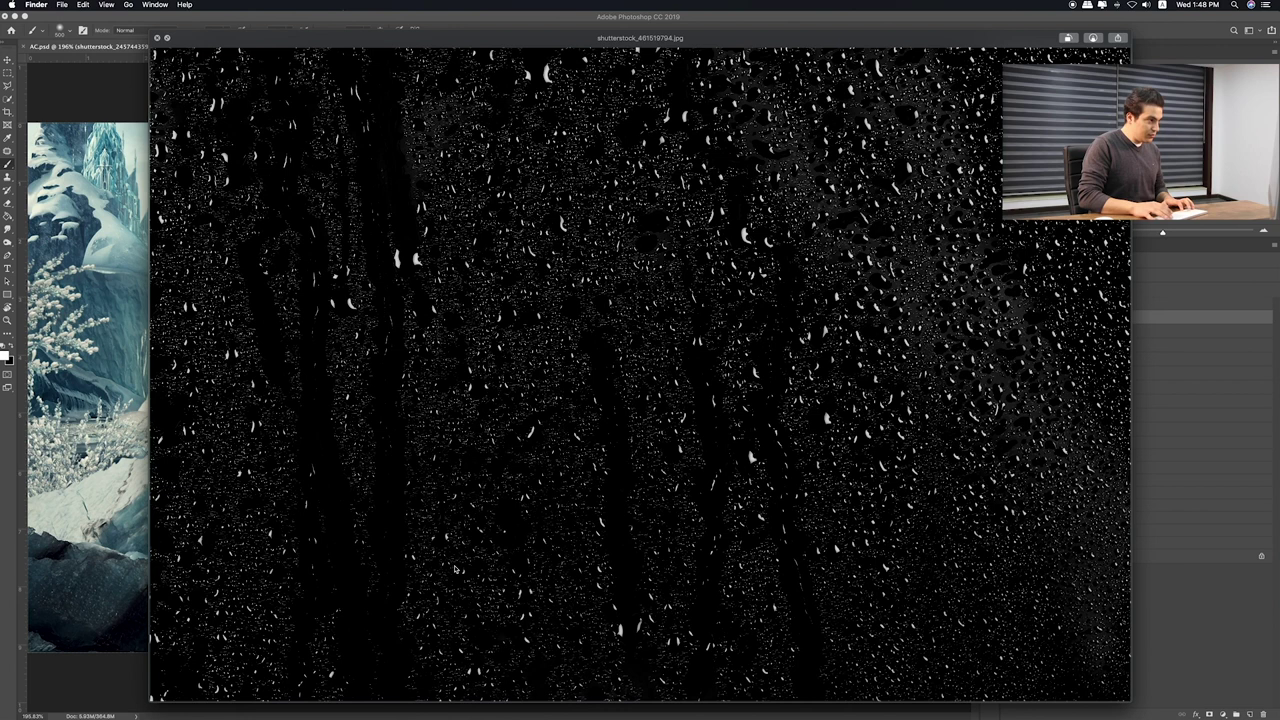
pyautogui.press('space')
# Place the droplet image, move it right, and scale it down from the top-left corner
pyautogui.moveTo(457, 568); pyautogui.dragTo(150, 450)
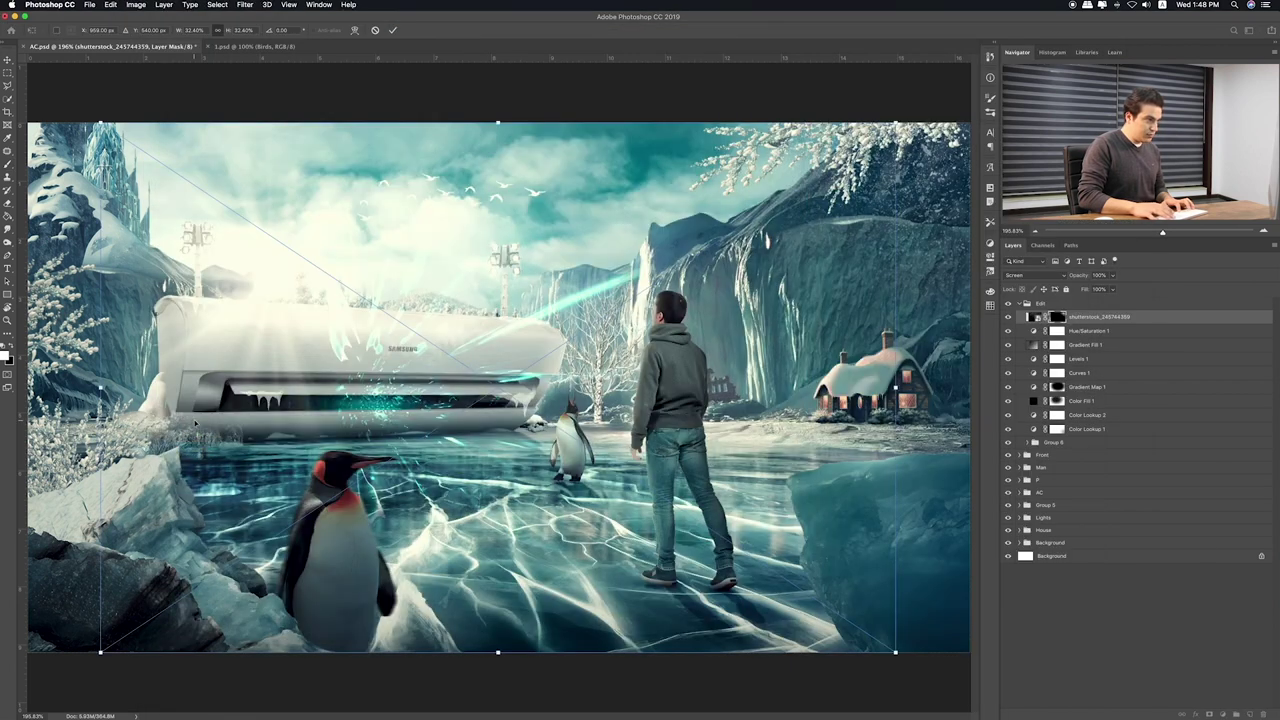
pyautogui.press('Return')
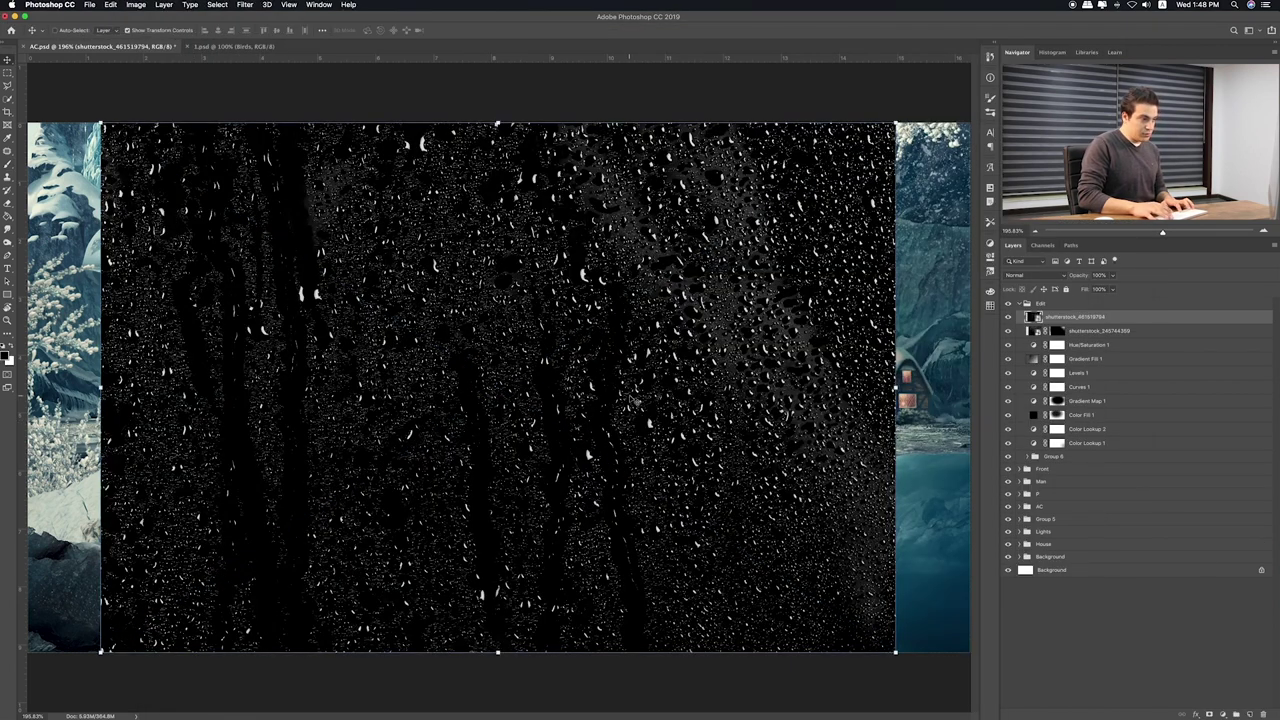
pyautogui.moveTo(635, 401); pyautogui.dragTo(705, 393)
pyautogui.hotkey('ctrl', 't')
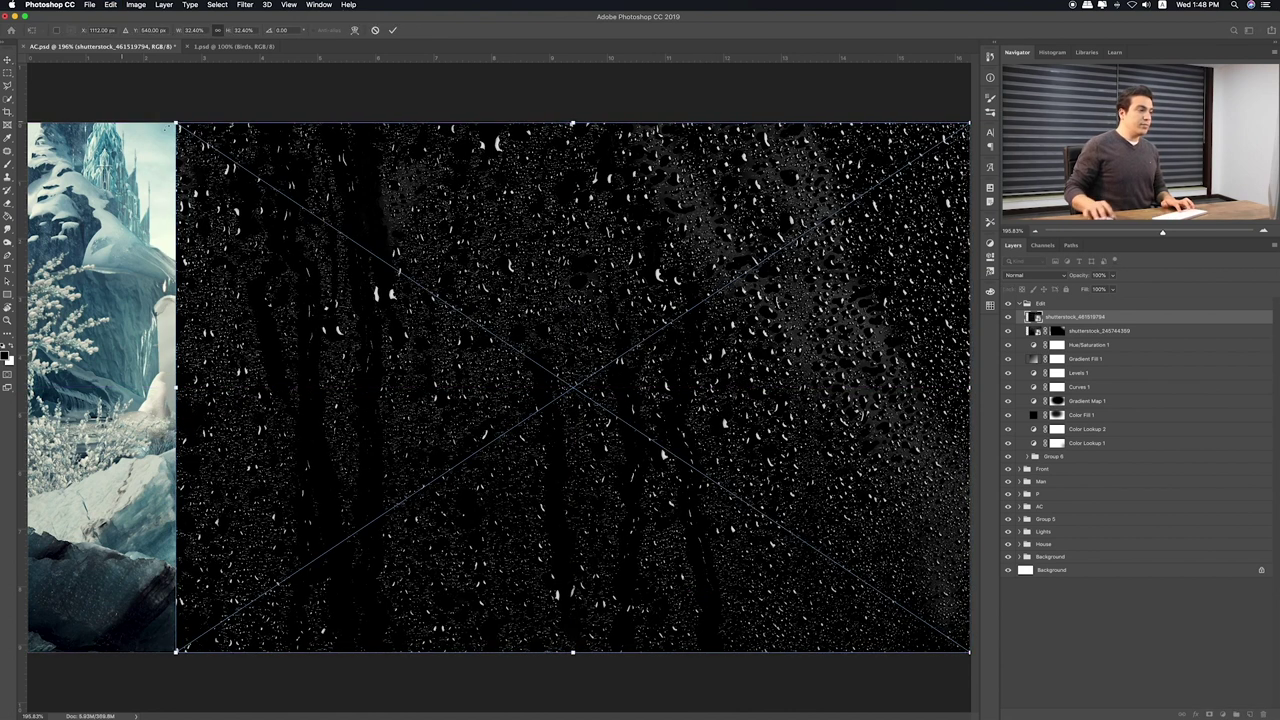
pyautogui.moveTo(176, 123); pyautogui.dragTo(355, 242)
pyautogui.press('Return')
# Set the droplet layer's blend mode to Color Dodge
pyautogui.hotkey('shift', '+')
pyautogui.hotkey('shift', '+')
pyautogui.hotkey('shift', '+')
pyautogui.hotkey('shift', '+')
pyautogui.hotkey('shift', '+')
pyautogui.hotkey('shift', '+')
pyautogui.hotkey('shift', '+')
pyautogui.hotkey('shift', '+')
pyautogui.hotkey('shift', '+')
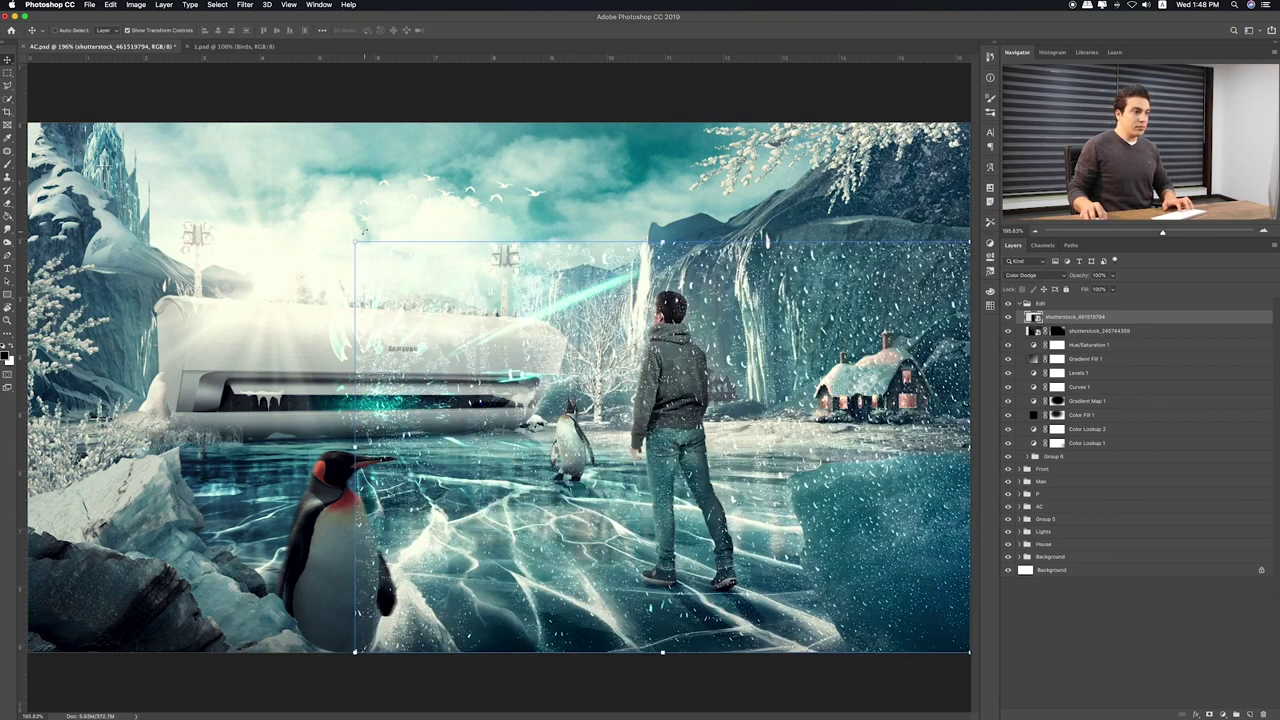
pyautogui.hotkey('shift', '+')
pyautogui.hotkey('shift', '-')
# Mask droplets off the cliff, house, light beam, man's legs and lower ice at 100%
pyautogui.click(1210, 714)
pyautogui.press('b')
pyautogui.moveTo(450, 220)
pyautogui.mouseDown()
pyautogui.moveTo(343, 271)
pyautogui.moveTo(448, 264)
pyautogui.moveTo(400, 300)
pyautogui.mouseUp()
pyautogui.press('0')
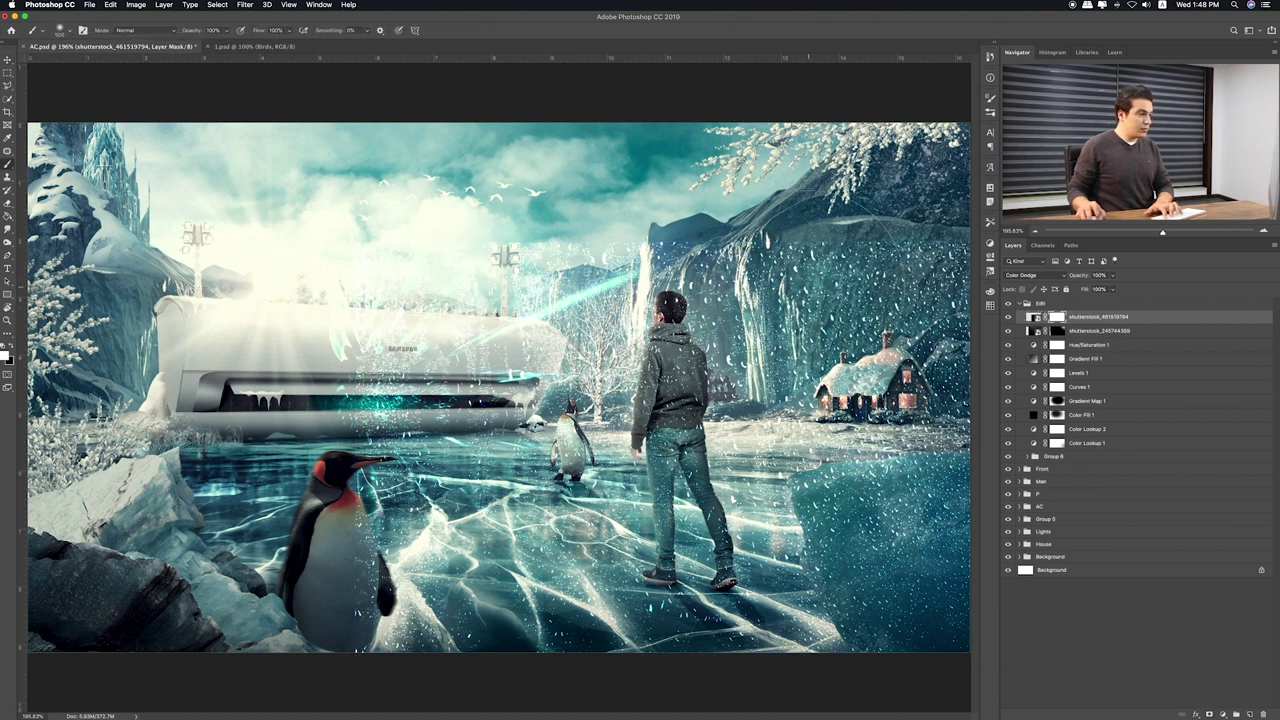
pyautogui.moveTo(860, 230); pyautogui.dragTo(540, 320)
pyautogui.moveTo(840, 390); pyautogui.dragTo(560, 290)
pyautogui.moveTo(600, 420); pyautogui.dragTo(400, 320)
pyautogui.moveTo(380, 440); pyautogui.dragTo(390, 540)
pyautogui.moveTo(560, 590); pyautogui.dragTo(670, 680)
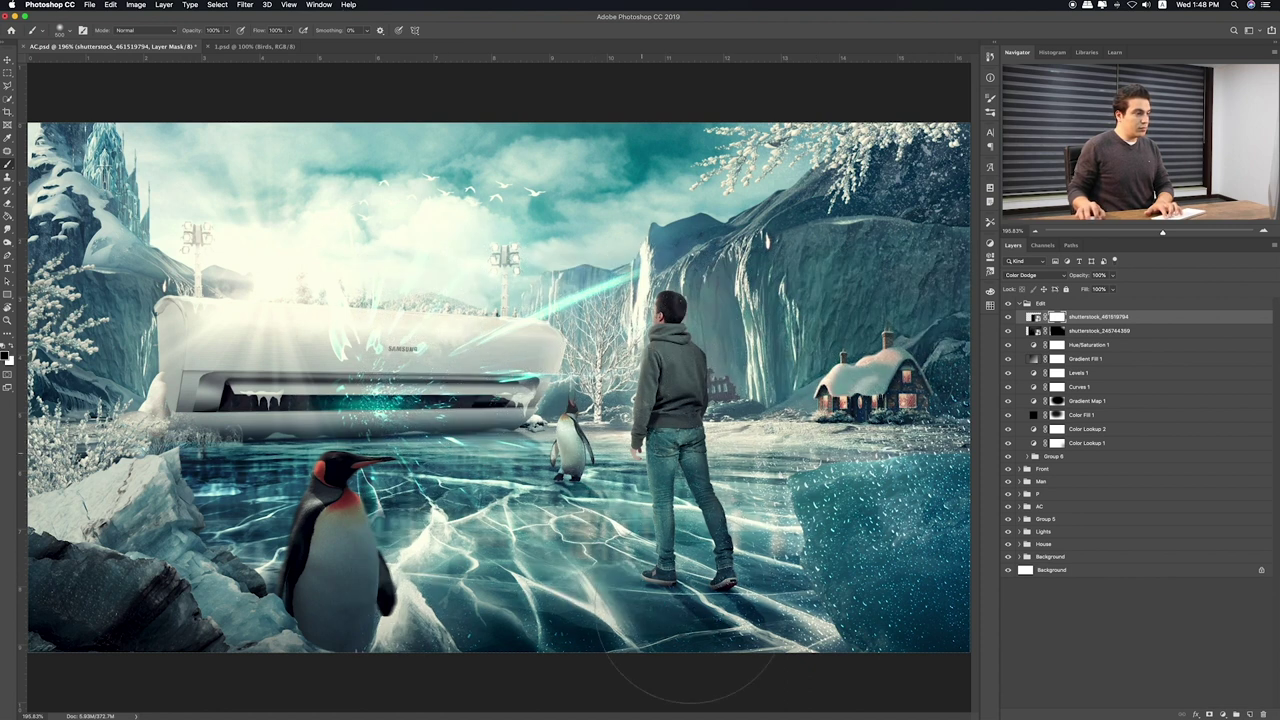
pyautogui.press('2')
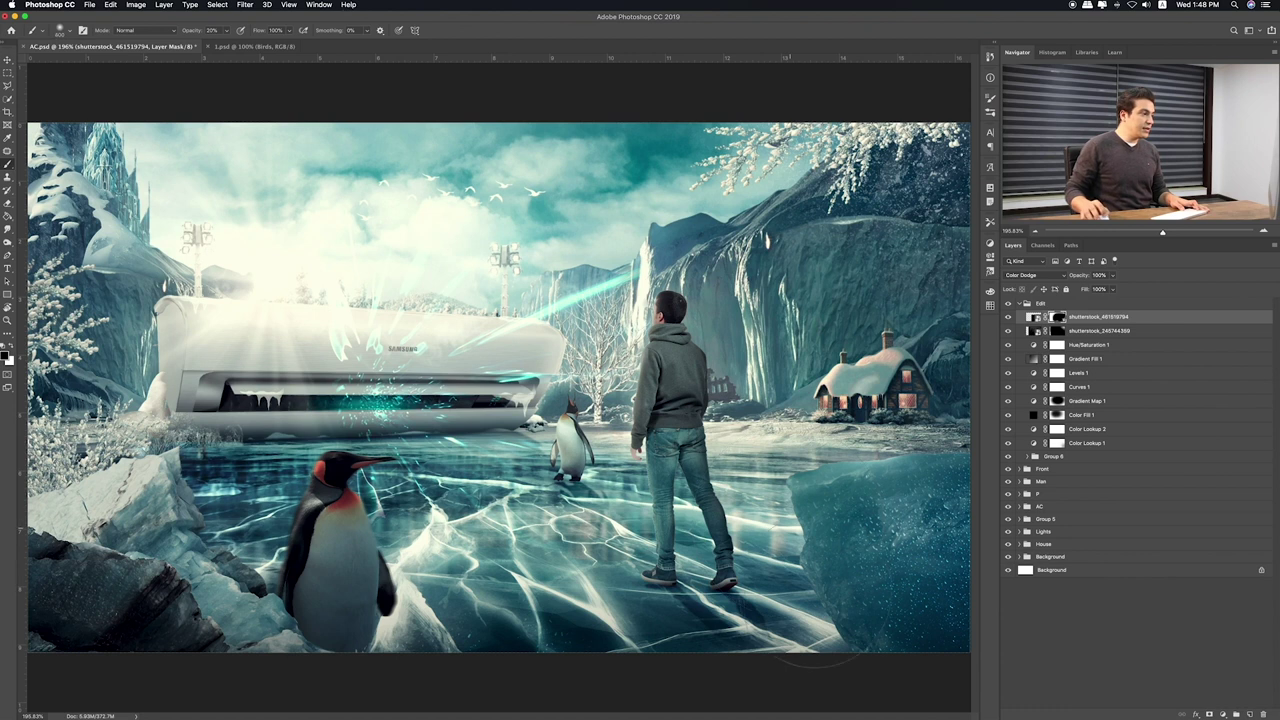
# Preview 1.psd from the Items folder and open it as a new Photoshop document
pyautogui.press('super+Tab')
pyautogui.click(510, 584)
pyautogui.press('space')
pyautogui.press('space')
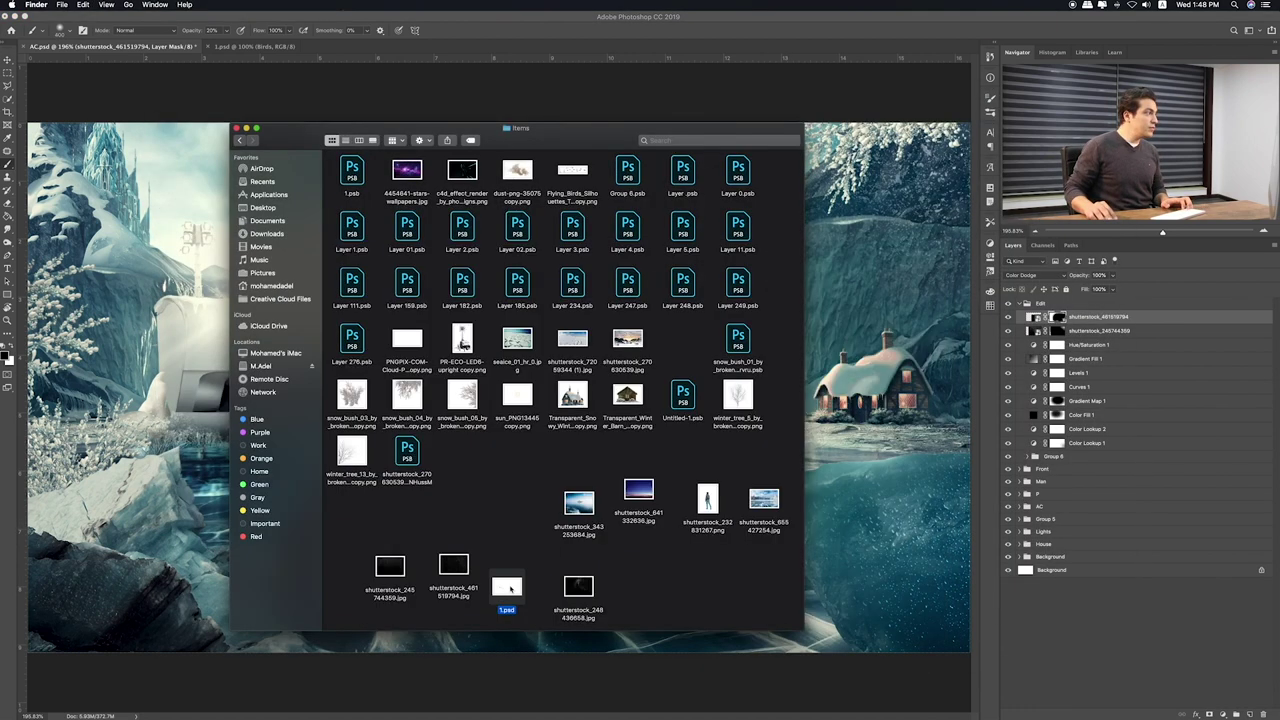
pyautogui.moveTo(510, 590); pyautogui.dragTo(349, 52)
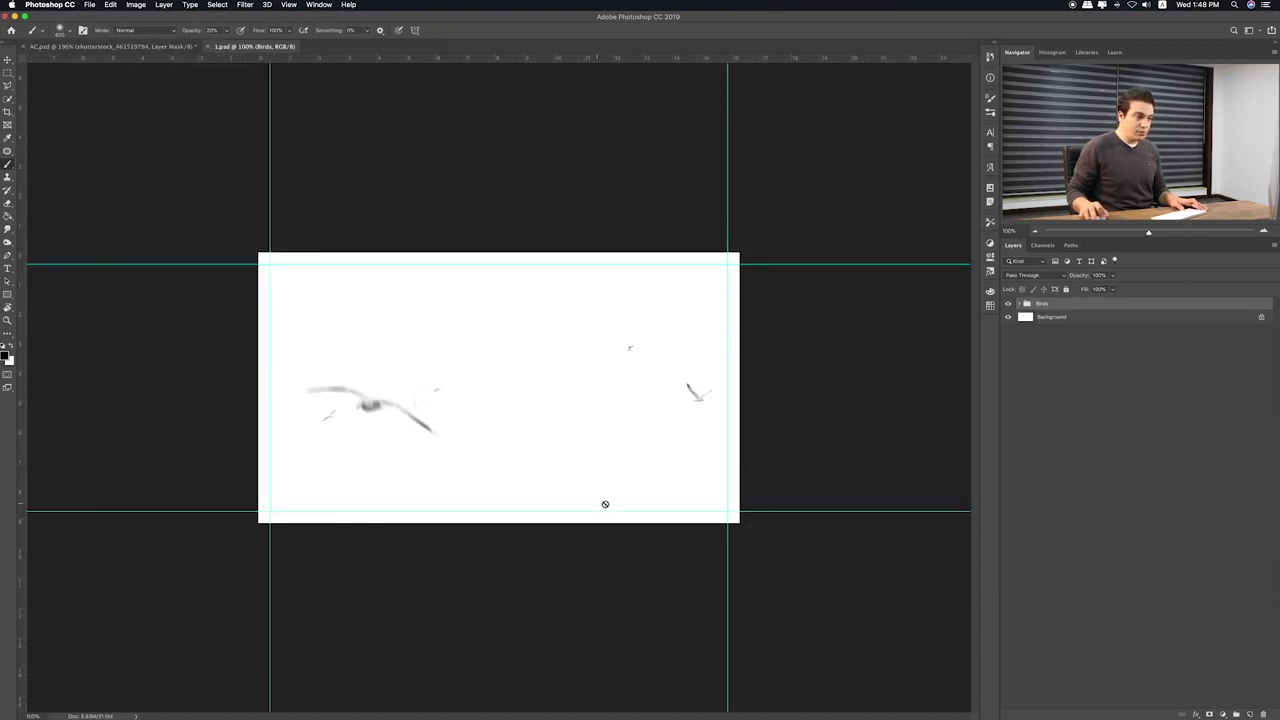
# Drag the Birds group from 1.psd into the penguin composite
pyautogui.click(587, 406)
pyautogui.press('Return')
pyautogui.click(1047, 317)
pyautogui.press('v')
pyautogui.moveTo(549, 354)
pyautogui.mouseDown()
pyautogui.moveTo(143, 44)
pyautogui.moveTo(325, 270)
pyautogui.mouseUp()
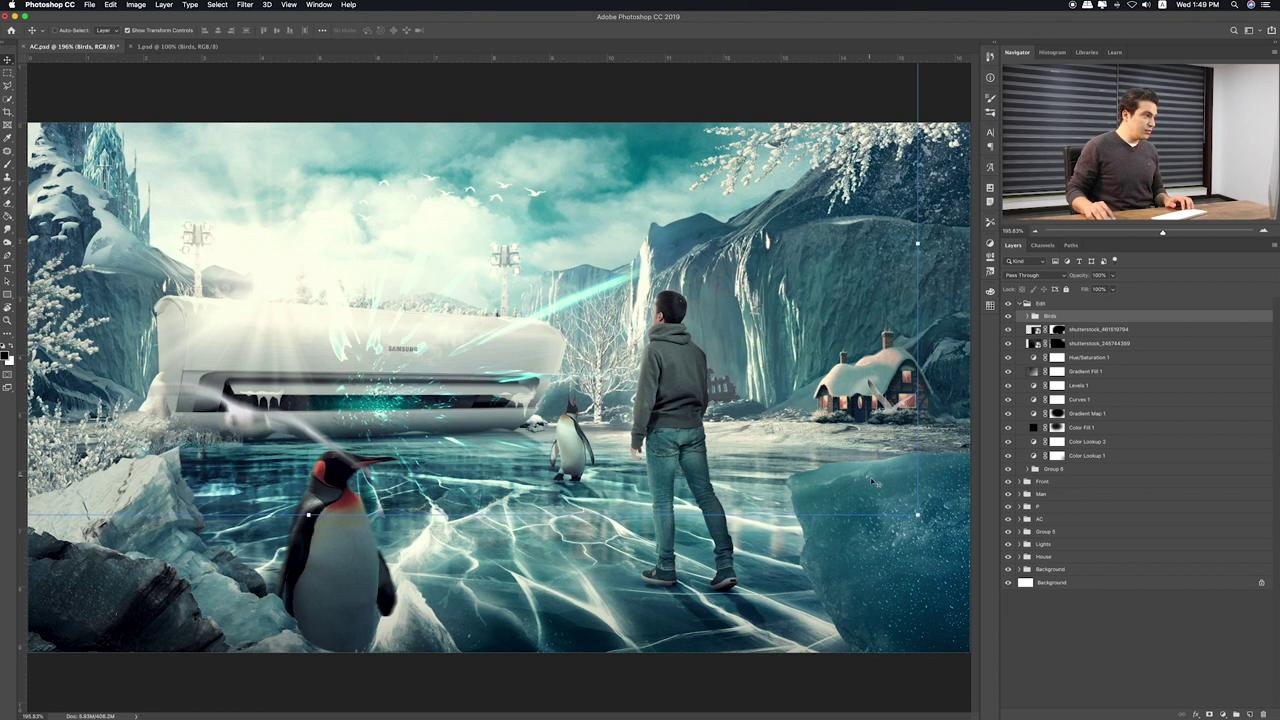
# Move the birds up into the sky and place the Birds group below Group 6
pyautogui.hotkey('ctrl', 't')
pyautogui.moveTo(311, 515)
pyautogui.mouseDown()
pyautogui.moveTo(378, 195)
pyautogui.moveTo(508, 180)
pyautogui.mouseUp()
pyautogui.press('Return')
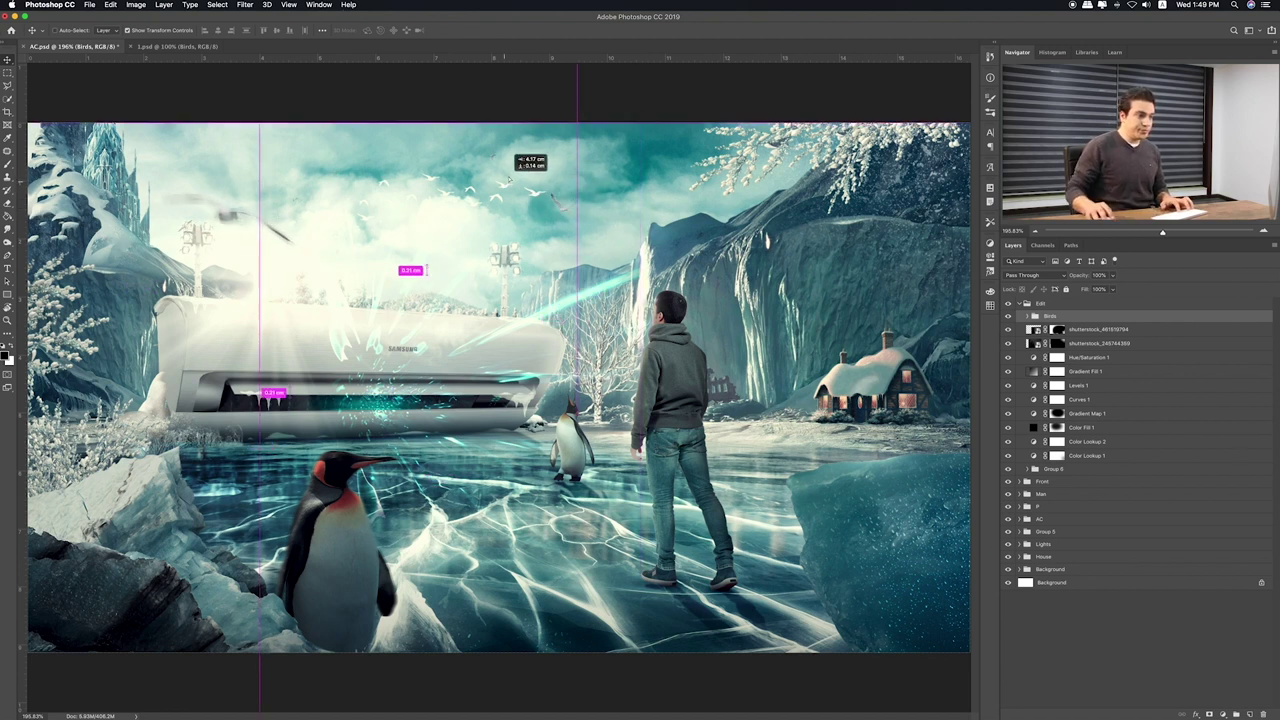
pyautogui.moveTo(508, 180); pyautogui.dragTo(540, 197)
pyautogui.moveTo(1040, 315); pyautogui.dragTo(1055, 478)
# Delete the Layer 46 and Layer 44 birds and reposition the Layer 45 bird
pyautogui.click(1020, 470)
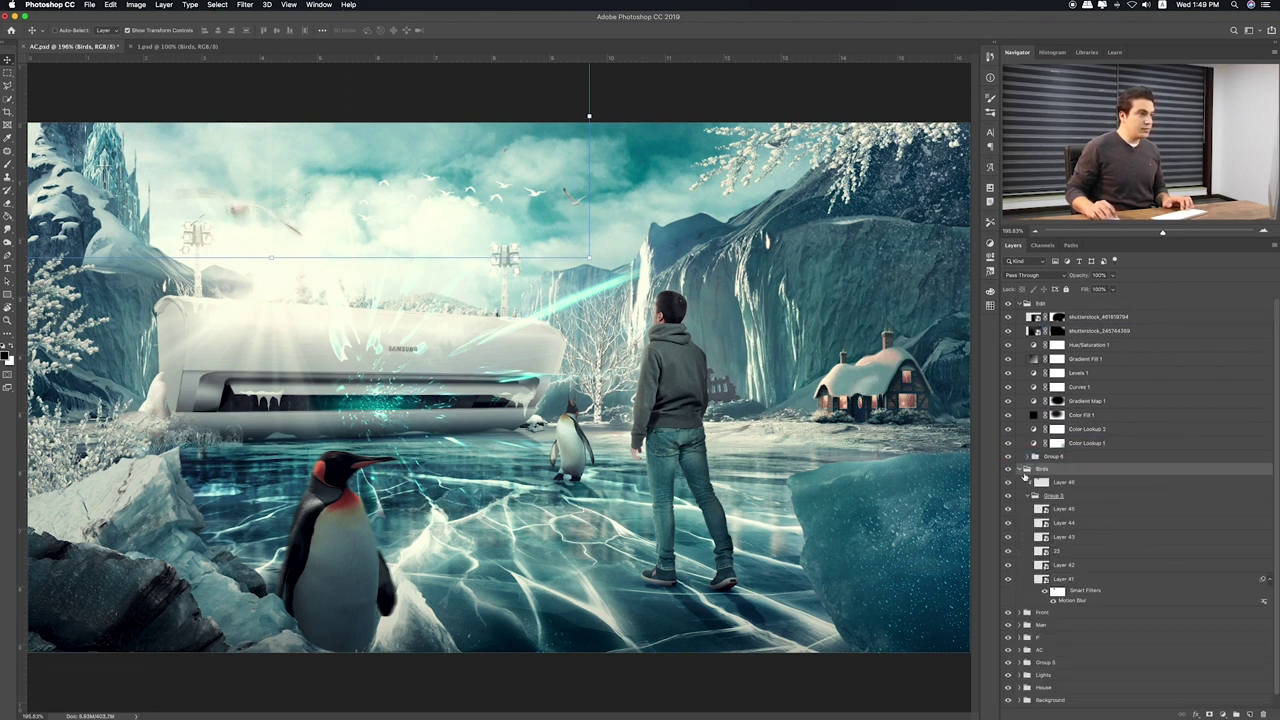
pyautogui.click(1099, 486)
pyautogui.press('Delete')
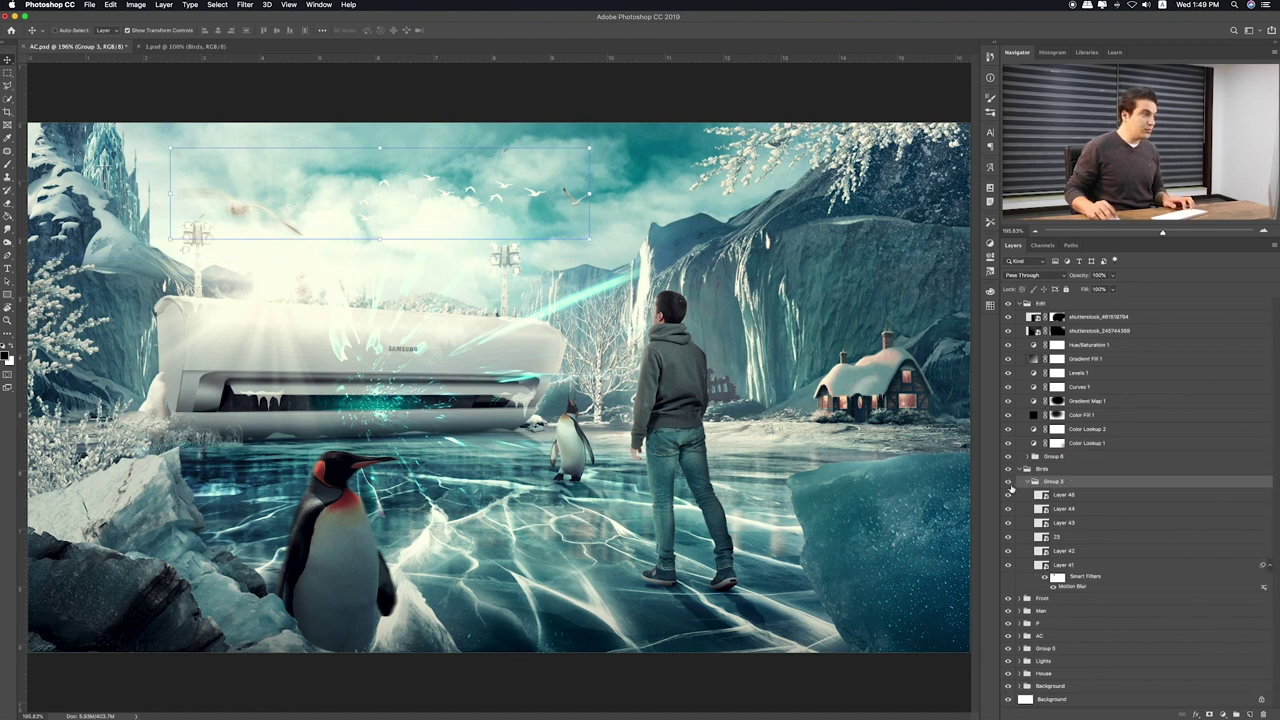
pyautogui.click(1076, 495)
pyautogui.moveTo(624, 268); pyautogui.dragTo(605, 284)
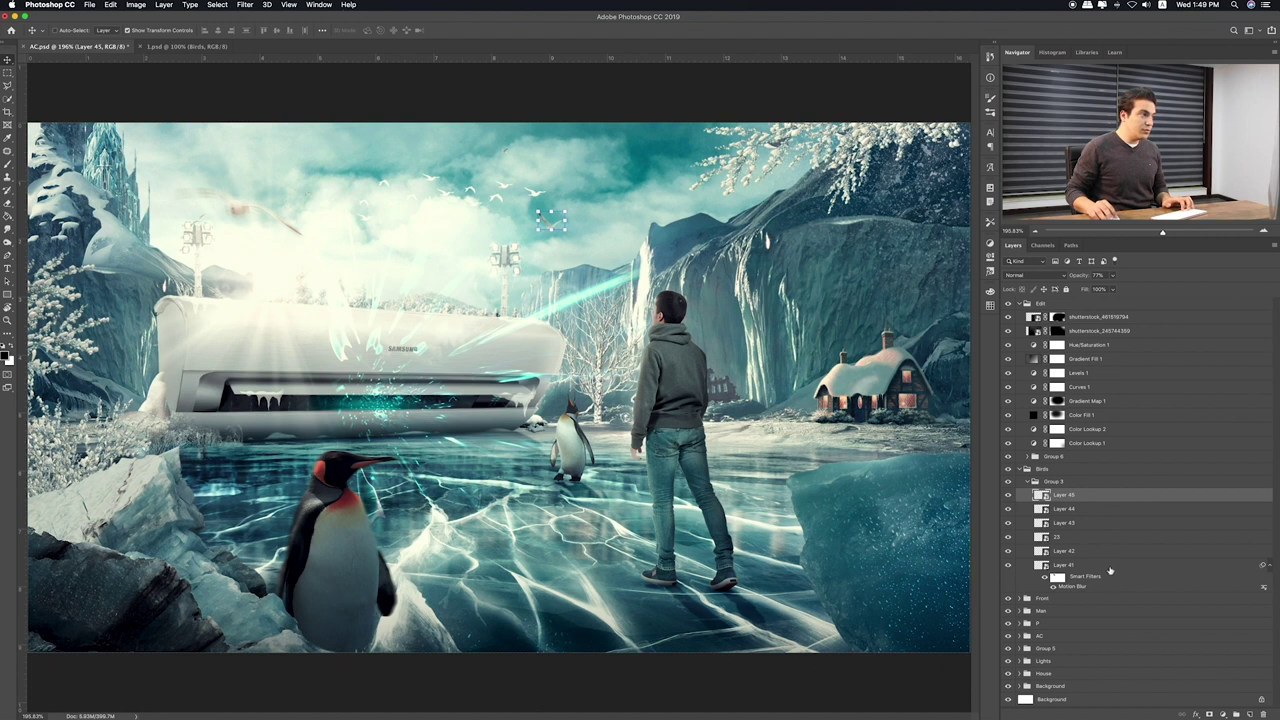
pyautogui.click(1114, 275)
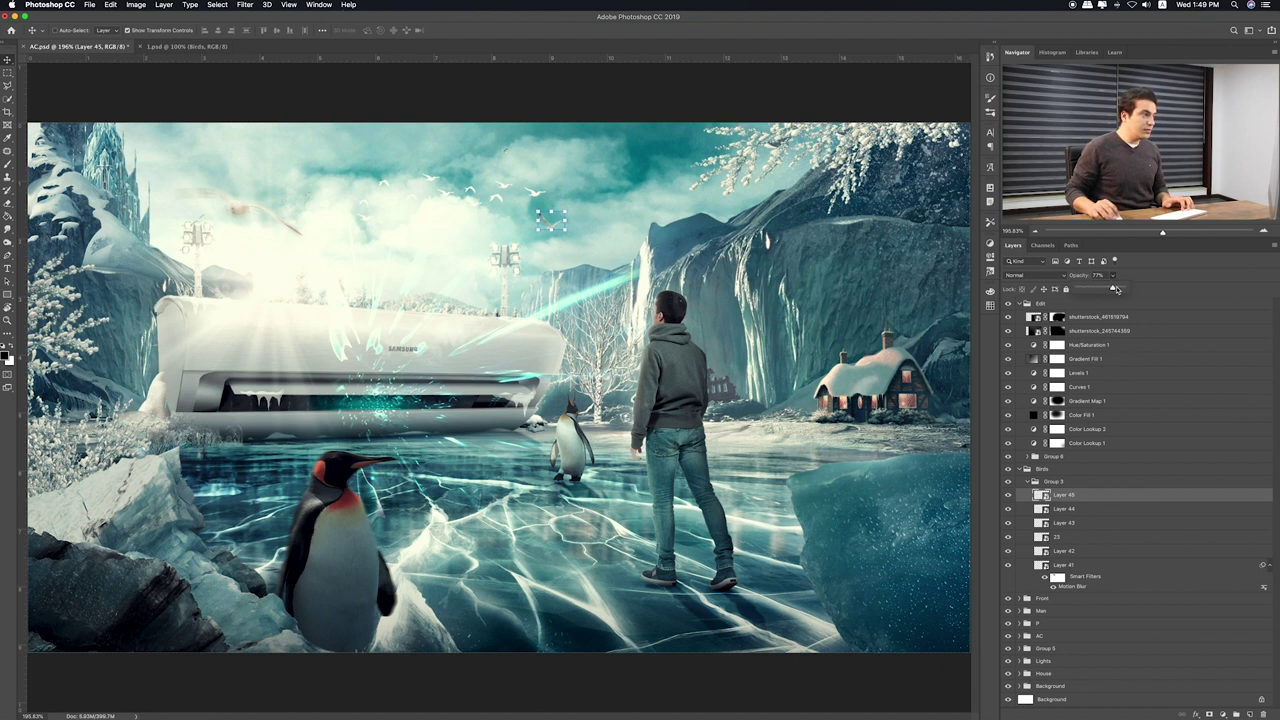
pyautogui.click(1064, 508)
pyautogui.moveTo(470, 392)
pyautogui.mouseDown()
pyautogui.moveTo(577, 468)
pyautogui.moveTo(537, 496)
pyautogui.mouseUp()
pyautogui.press('BackSpace')
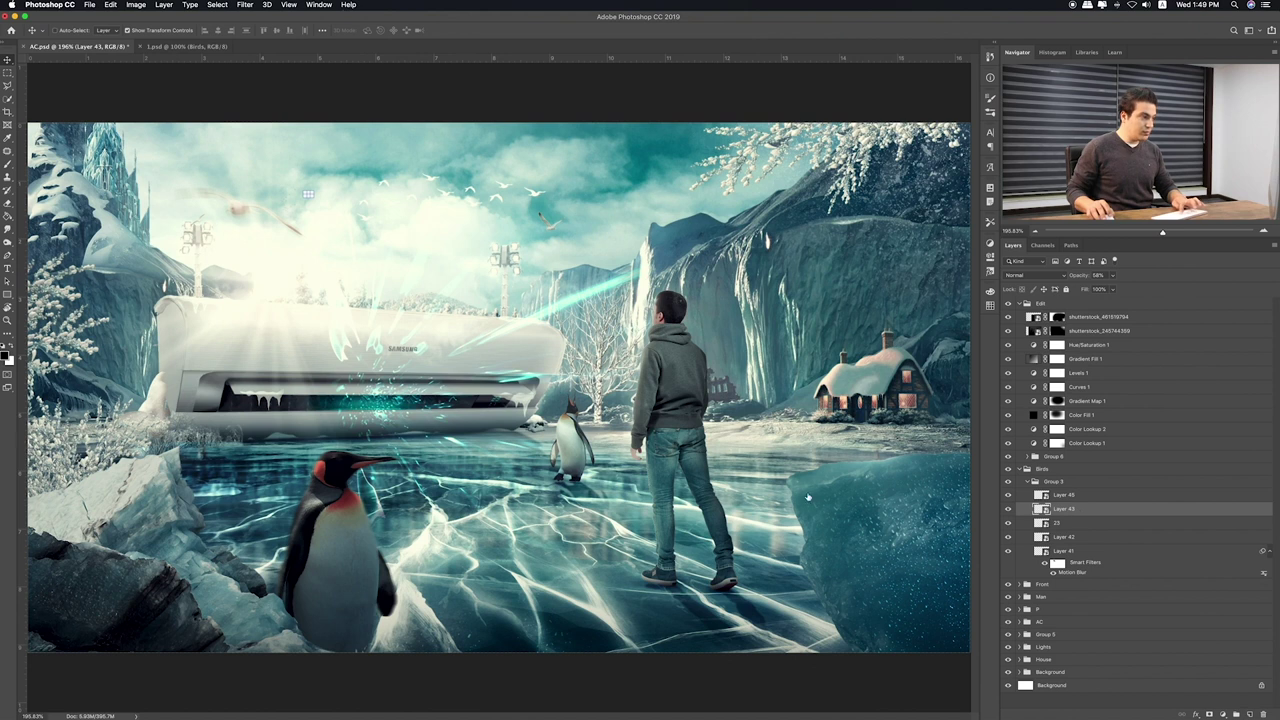
# Rearrange the Layer 43, layer 23 and Layer 42 birds, merging Layer 43 into layer 23
pyautogui.moveTo(386, 316)
pyautogui.mouseDown()
pyautogui.moveTo(420, 332)
pyautogui.moveTo(452, 386)
pyautogui.mouseUp()
pyautogui.click(1073, 522)
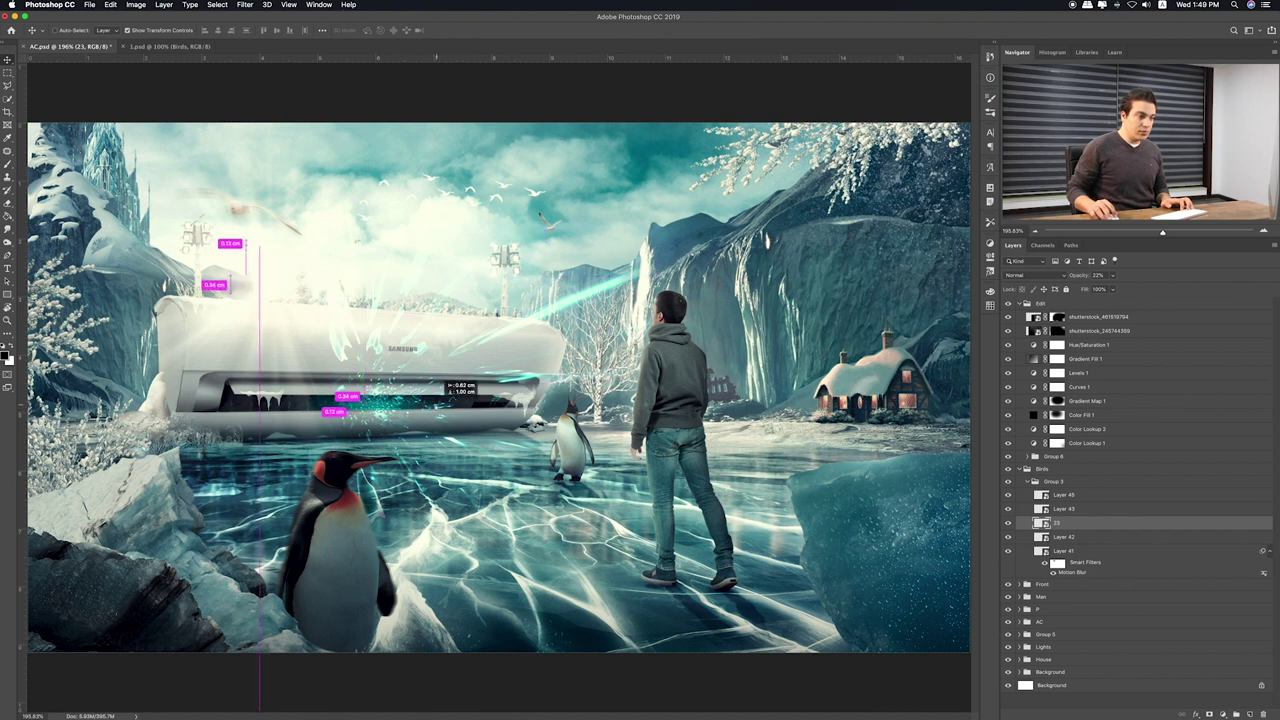
pyautogui.moveTo(452, 386)
pyautogui.mouseDown()
pyautogui.moveTo(440, 368)
pyautogui.moveTo(464, 334)
pyautogui.mouseUp()
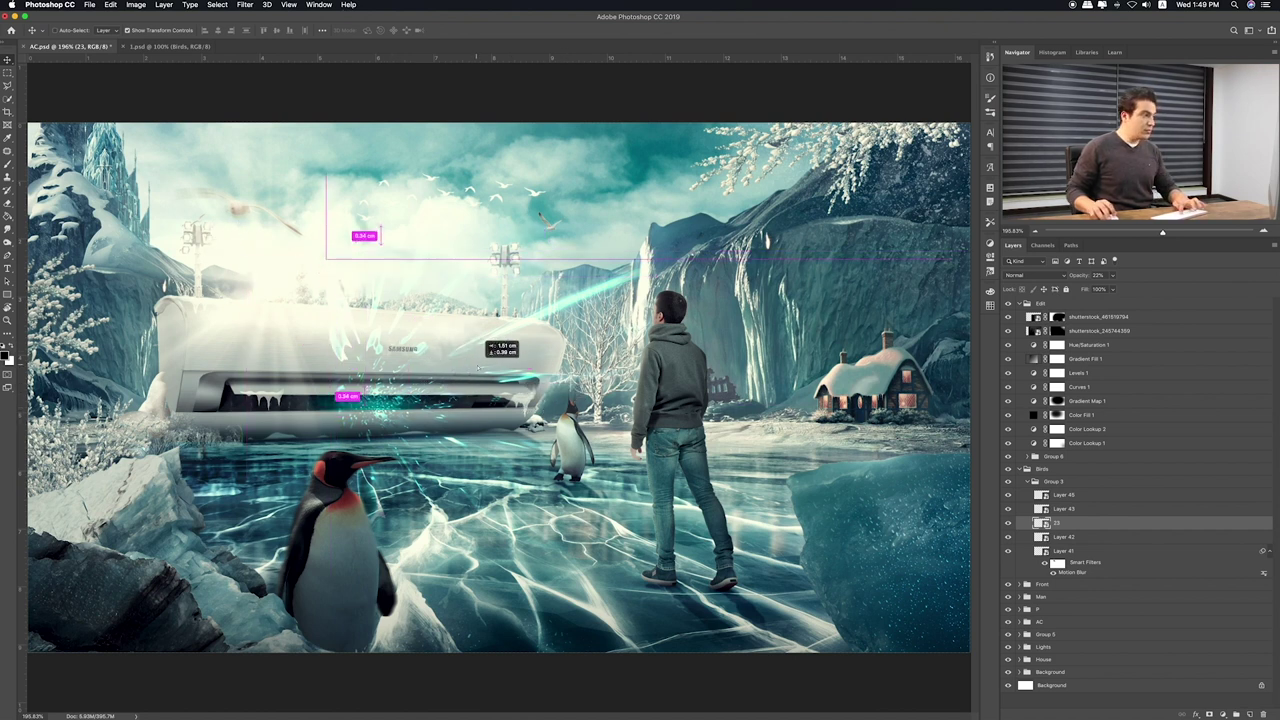
pyautogui.click(1069, 537)
pyautogui.moveTo(495, 290); pyautogui.dragTo(708, 331)
pyautogui.click(1051, 508)
pyautogui.moveTo(650, 418)
pyautogui.mouseDown()
pyautogui.moveTo(638, 408)
pyautogui.moveTo(591, 428)
pyautogui.mouseUp()
pyautogui.hotkey('ctrl', 'e')
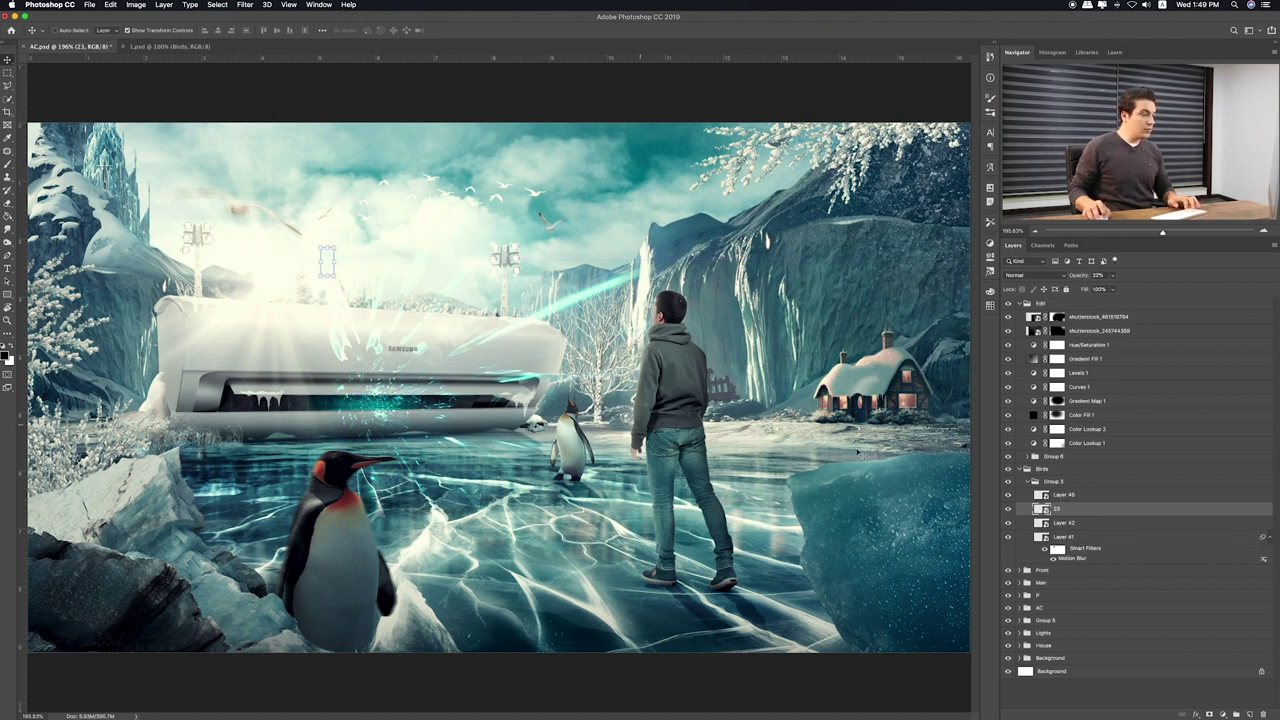
# Transform and nudge the small Layer 42 bird slightly up and left
pyautogui.click(1070, 525)
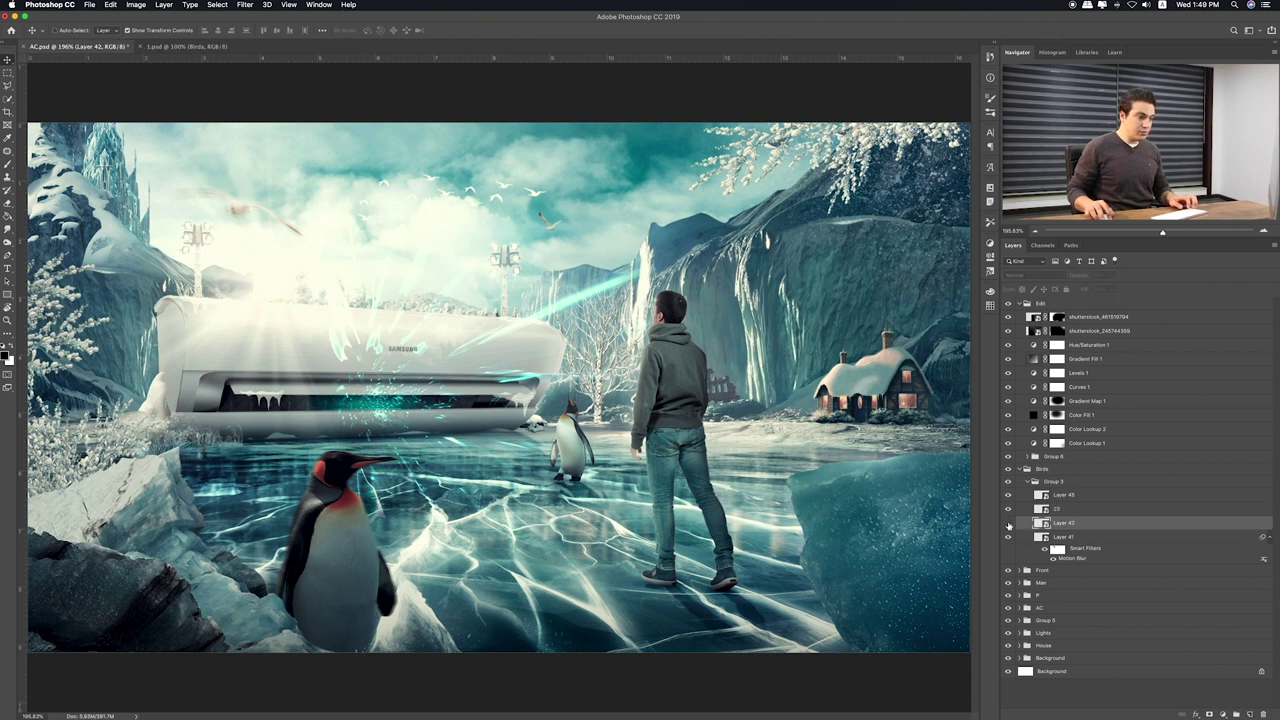
pyautogui.hotkey('ctrl', 't')
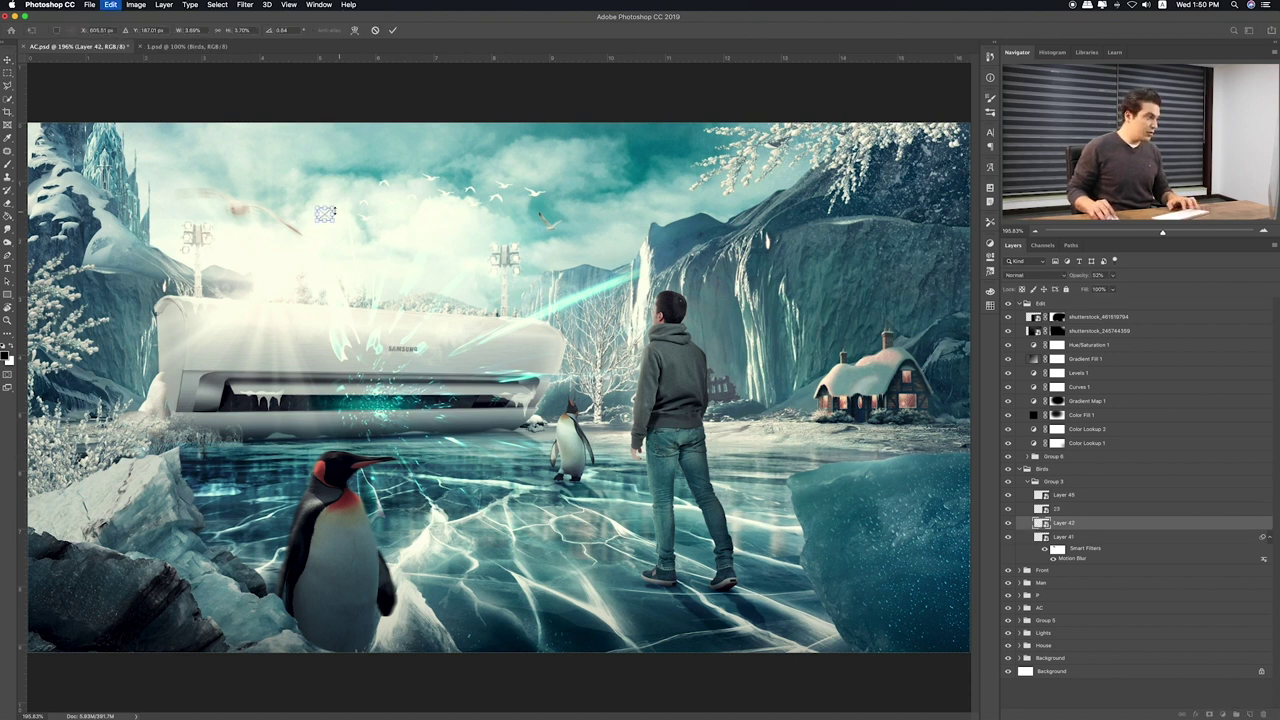
pyautogui.moveTo(340, 212); pyautogui.dragTo(342, 196)
pyautogui.press('Return')
pyautogui.moveTo(405, 227); pyautogui.dragTo(392, 229)
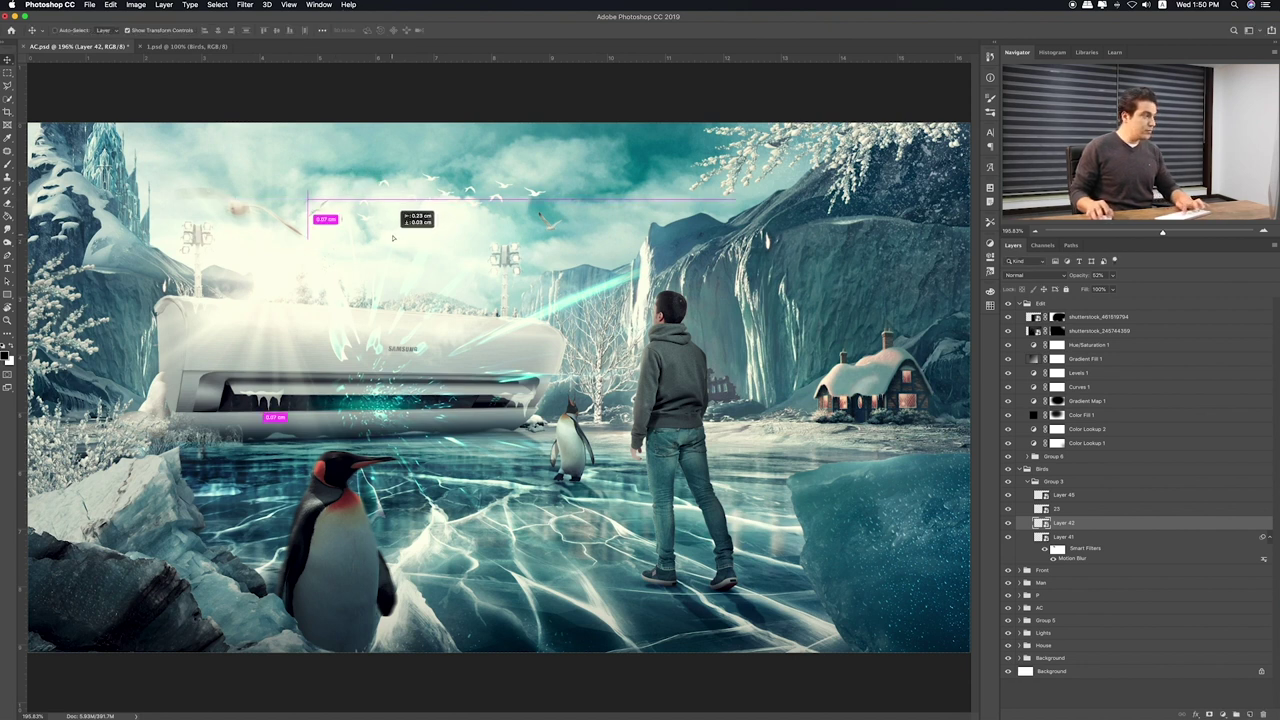
# Move the Layer 41 gull up-left and toggle its motion blur off
pyautogui.click(1150, 538)
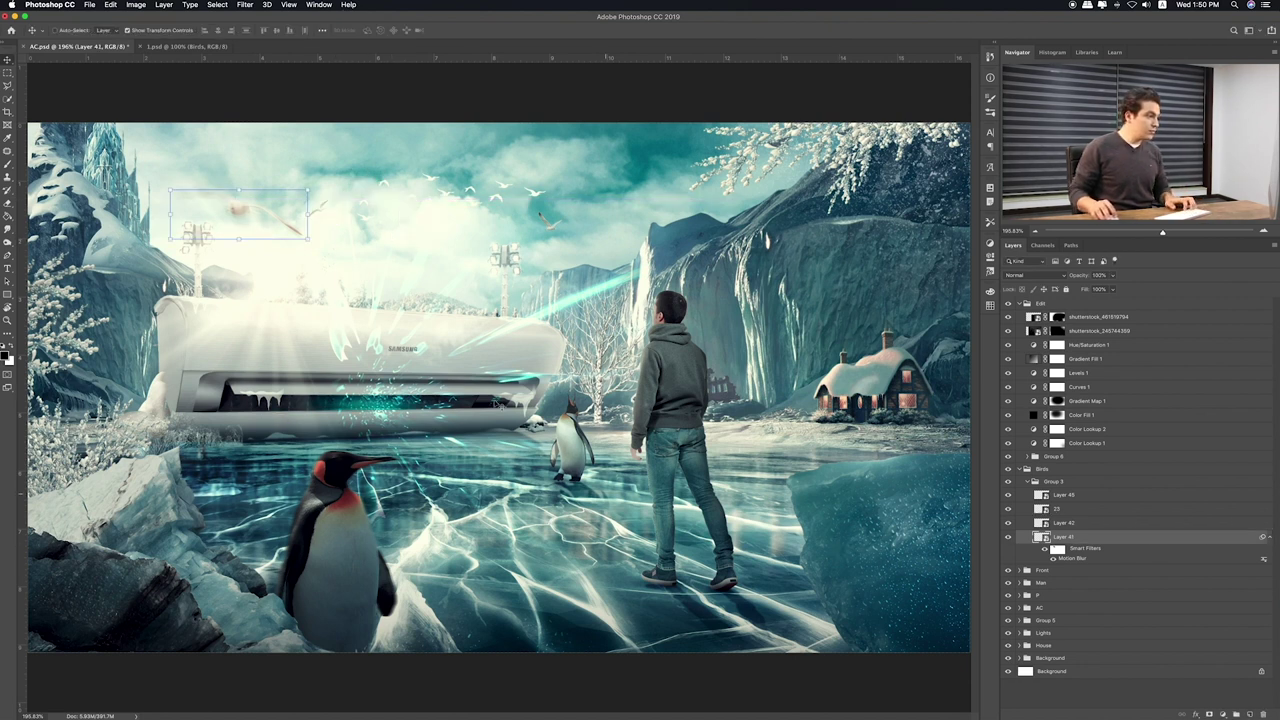
pyautogui.moveTo(279, 238); pyautogui.dragTo(273, 232)
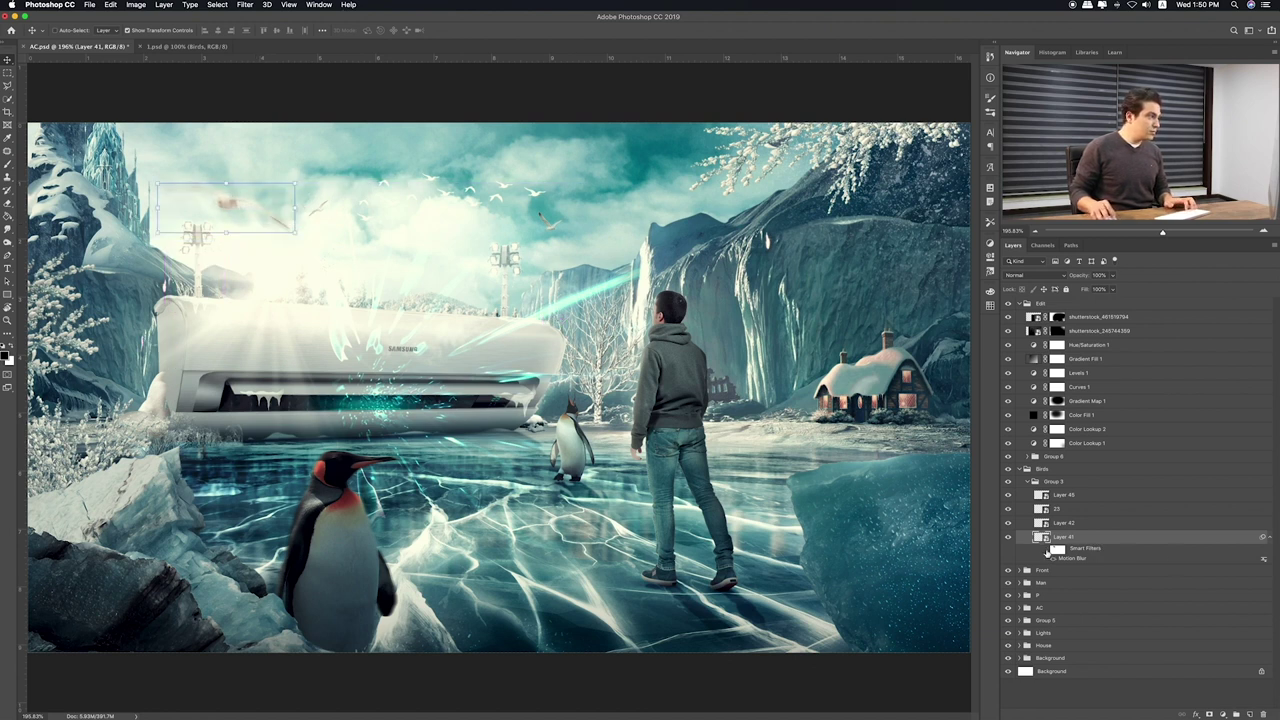
pyautogui.click(1047, 549)
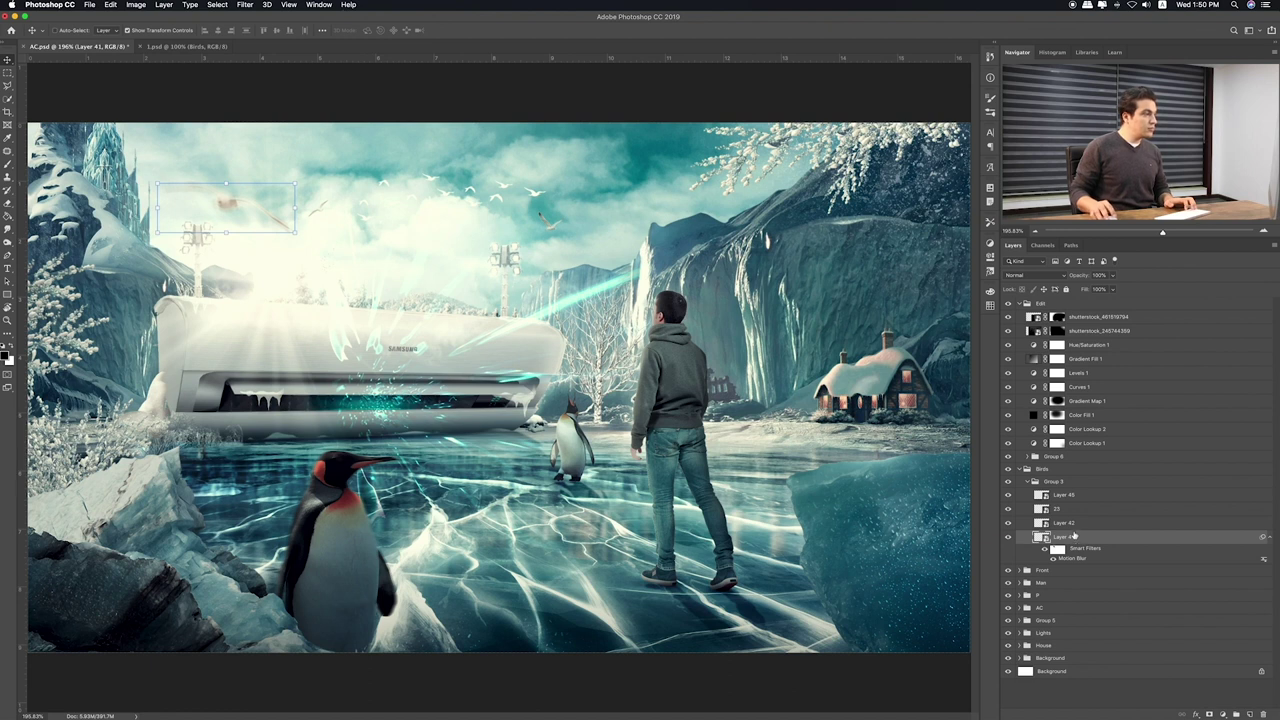
pyautogui.moveTo(295, 235); pyautogui.dragTo(302, 240)
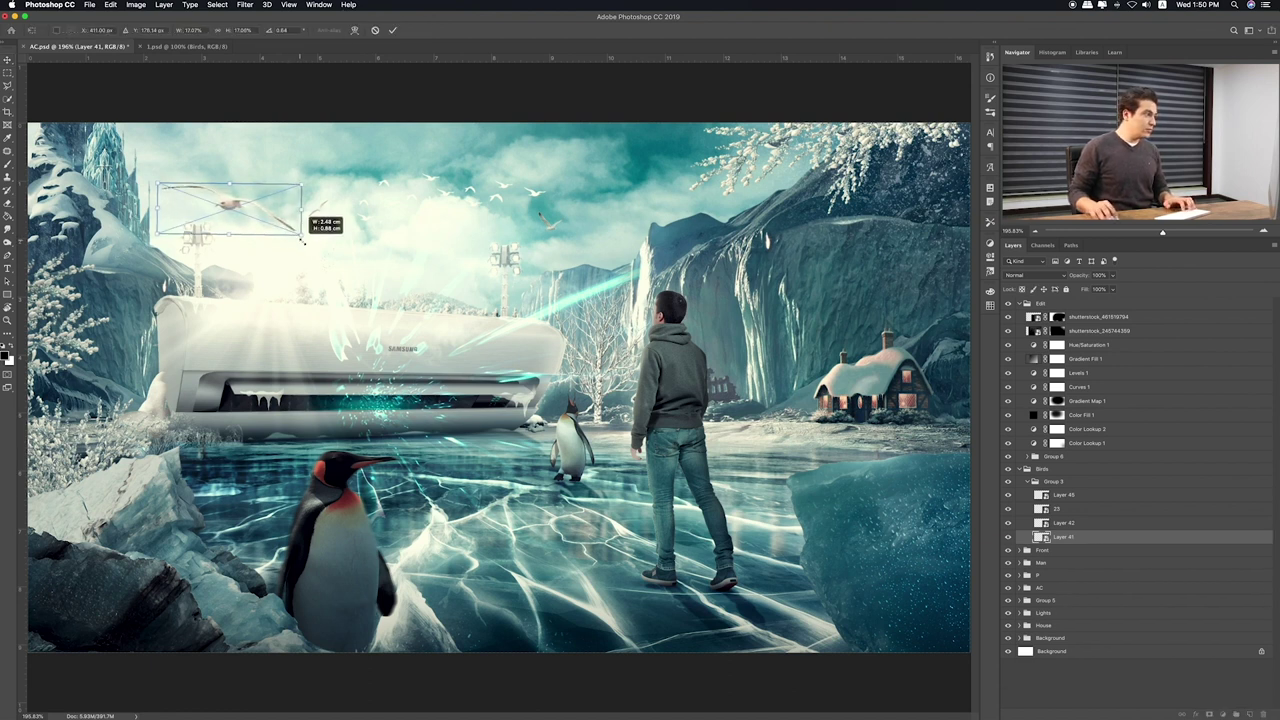
# Show the Layer 45 bird again and enlarge and nudge the Layer 41 gull
pyautogui.click(1063, 523)
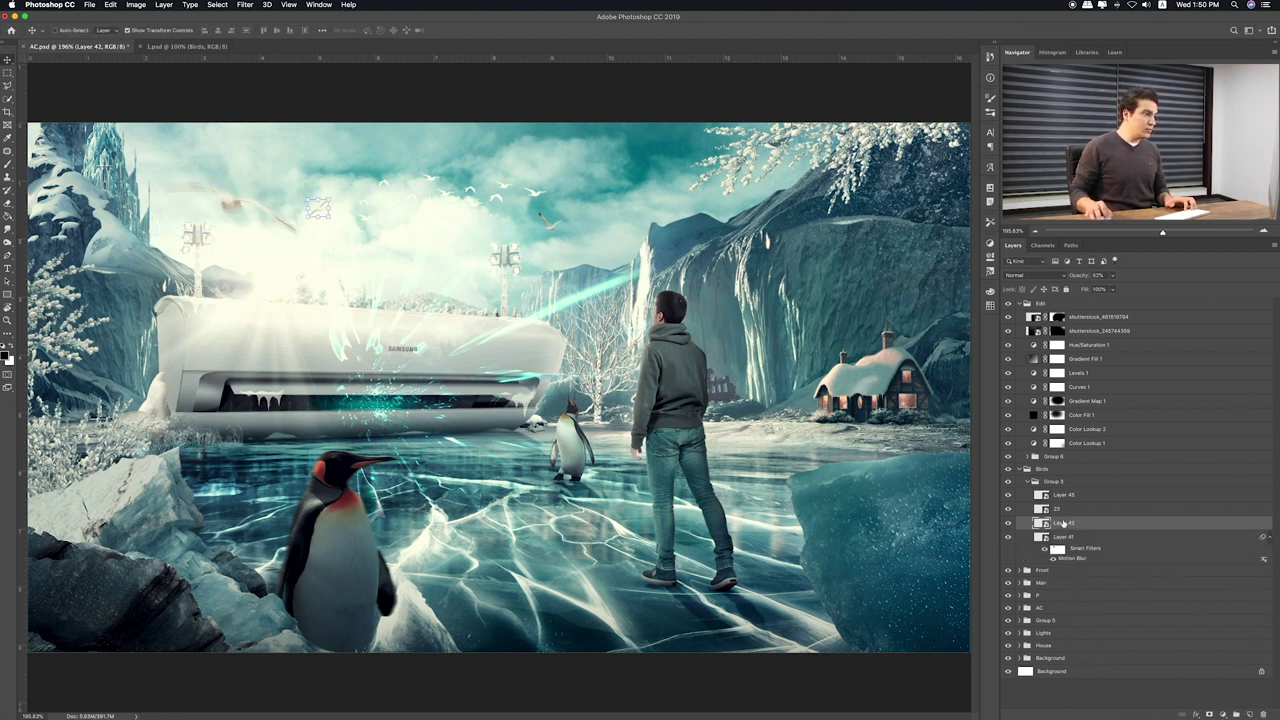
pyautogui.click(1062, 514)
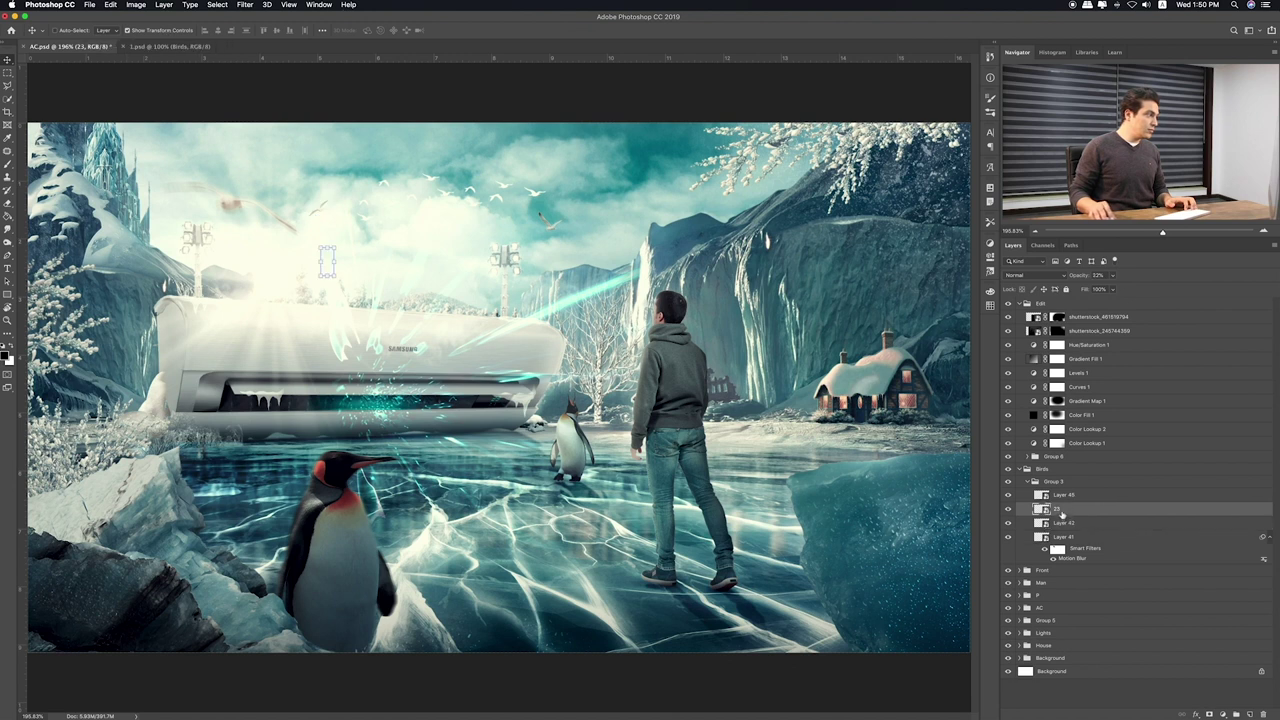
pyautogui.click(1009, 495)
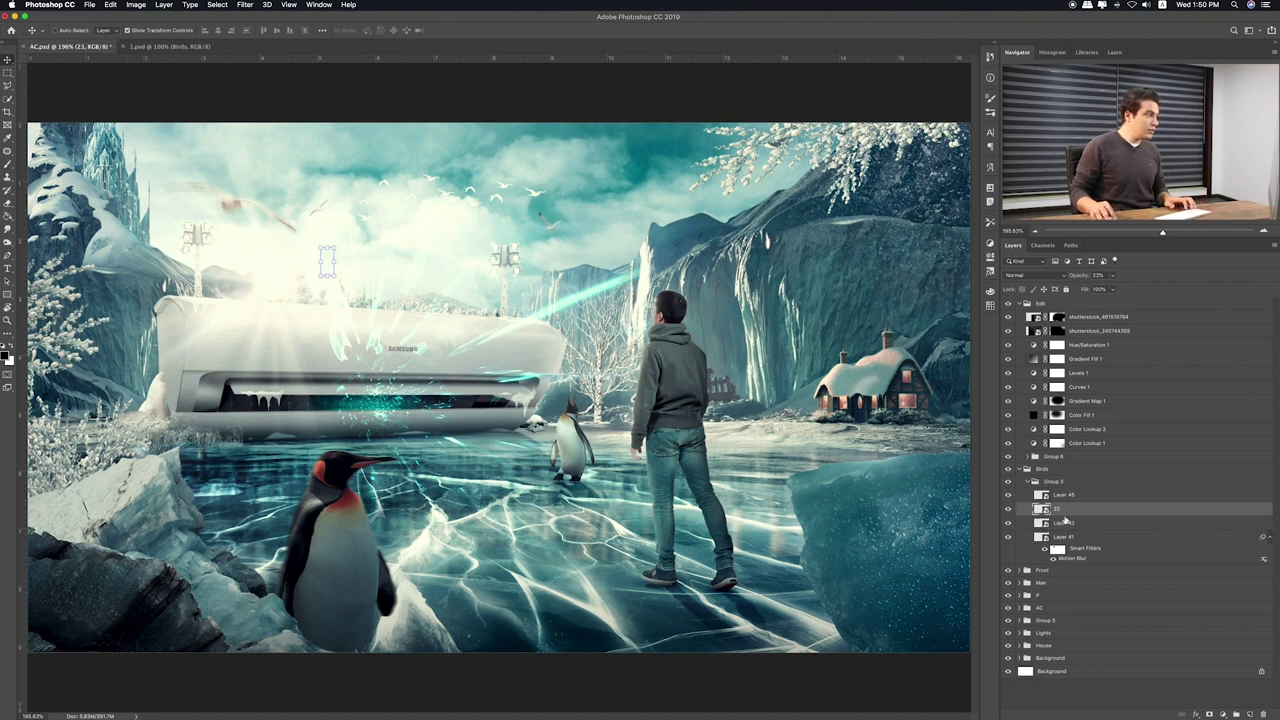
pyautogui.click(1066, 538)
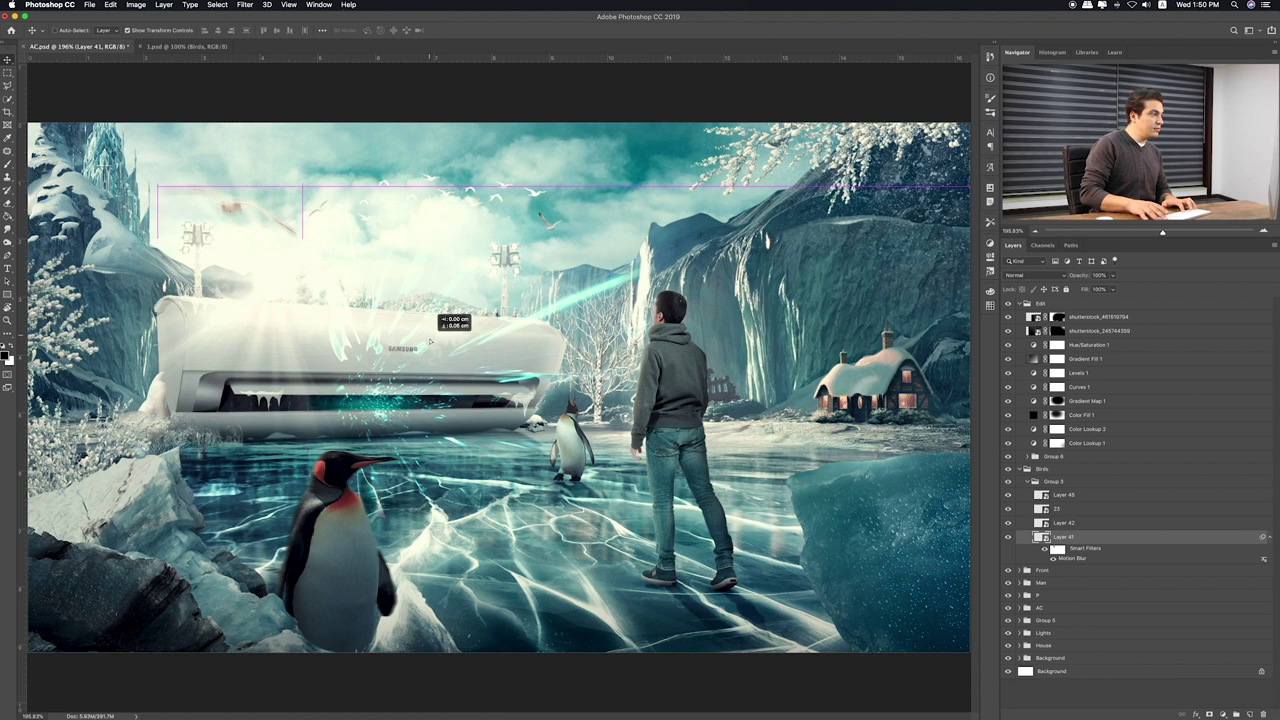
pyautogui.moveTo(305, 242); pyautogui.dragTo(324, 258)
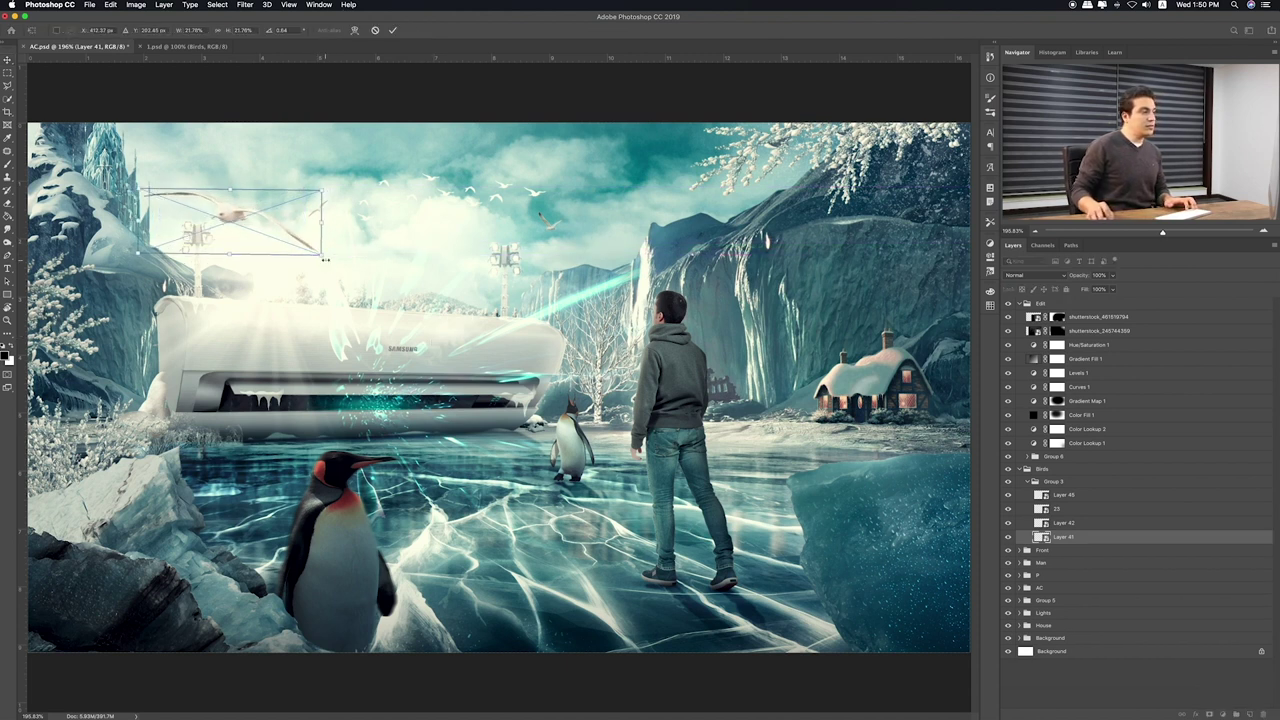
pyautogui.press('Return')
pyautogui.moveTo(266, 244); pyautogui.dragTo(266, 241)
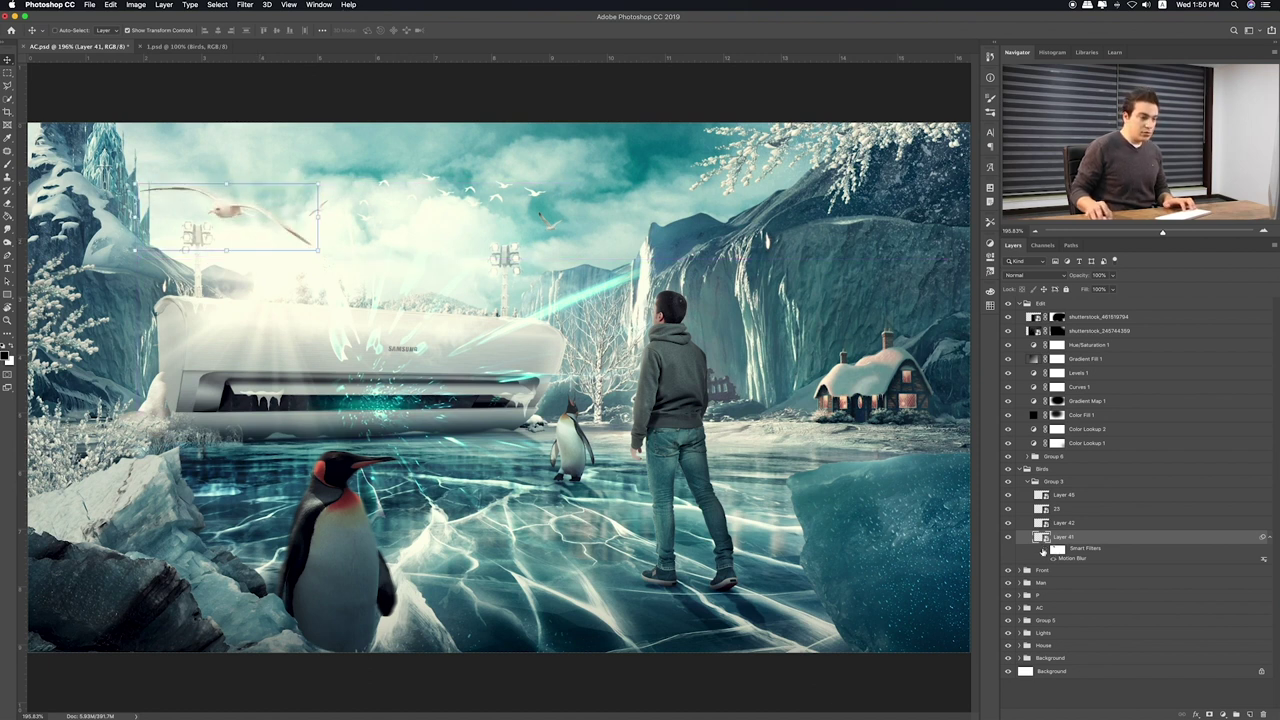
# Paint some blur off the gull via its filter mask, collapse Group 3, and add Layer 300
pyautogui.click(1057, 549)
pyautogui.press('b')
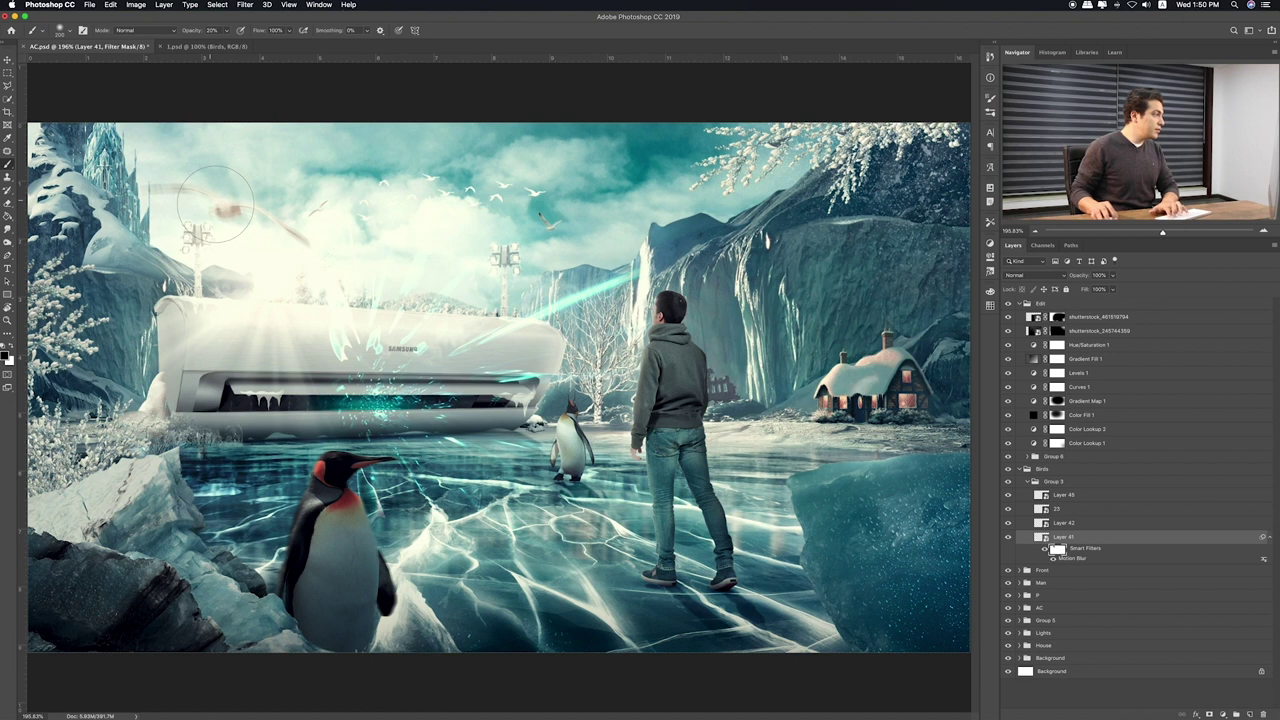
pyautogui.moveTo(215, 205); pyautogui.dragTo(200, 222)
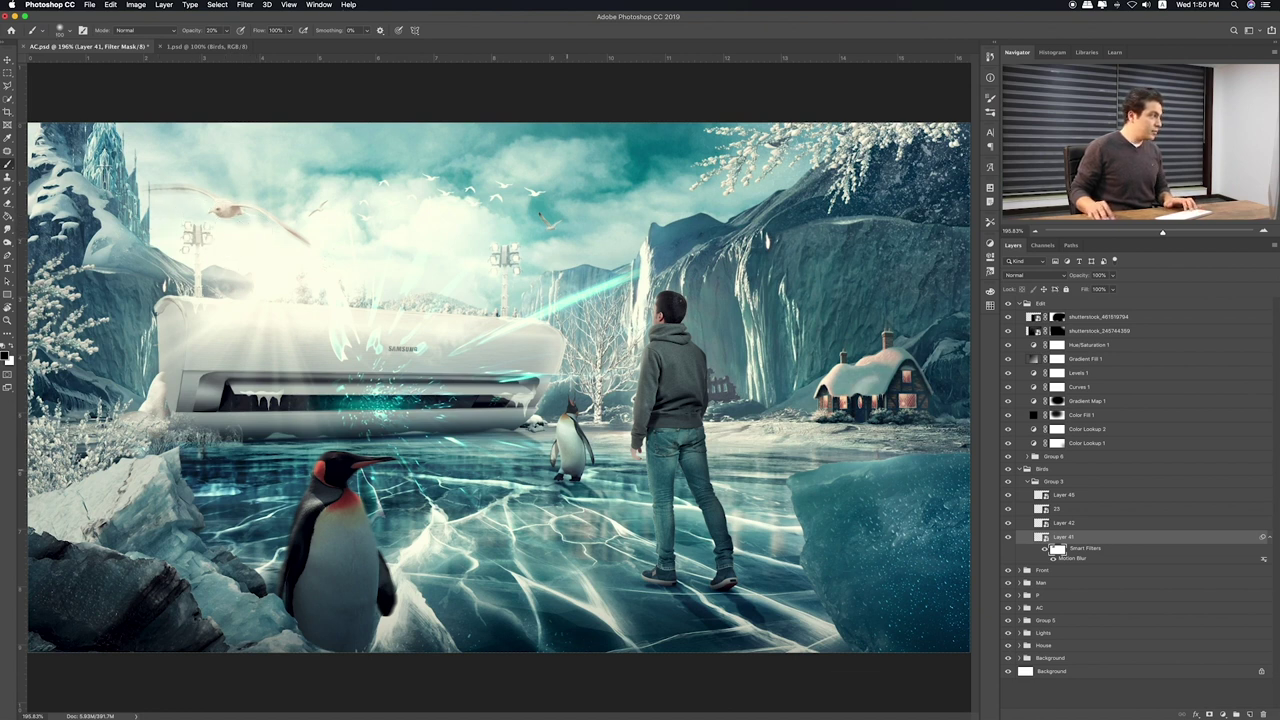
pyautogui.click(1027, 485)
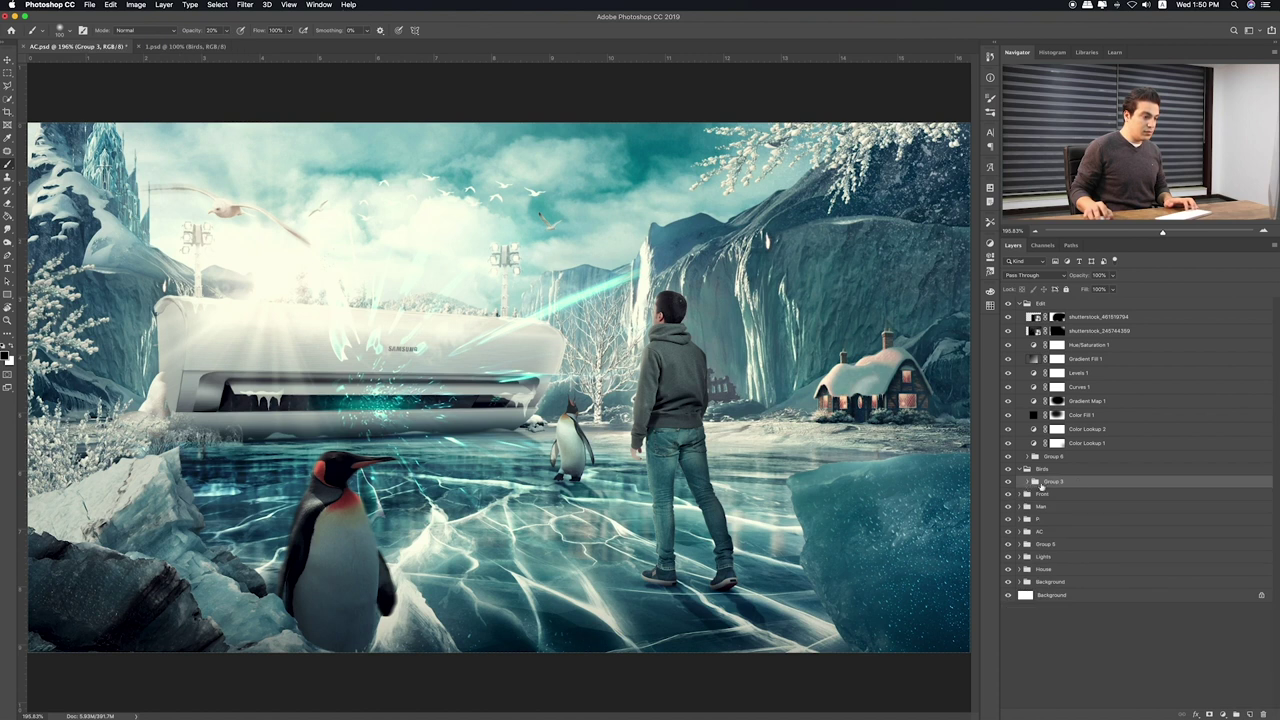
pyautogui.click(1238, 712)
# Lower Layer 300's opacity to 48%
pyautogui.moveTo(1058, 483); pyautogui.dragTo(1062, 486)
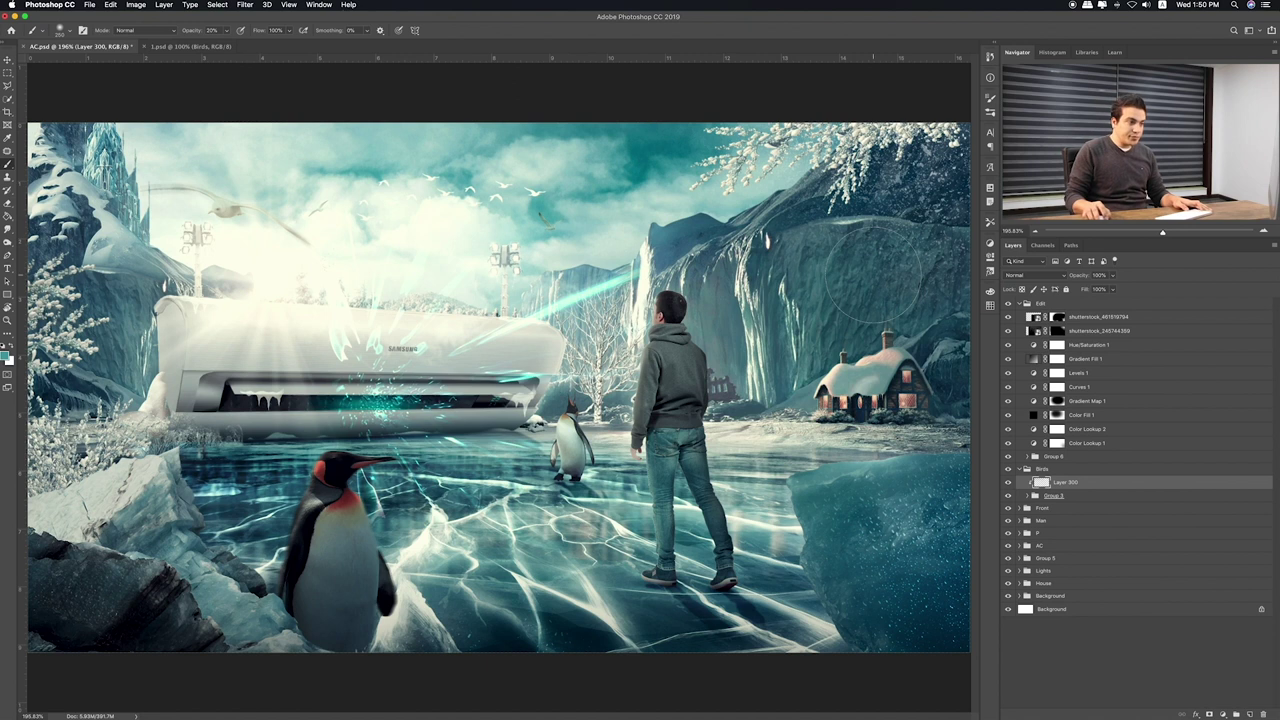
pyautogui.click(1113, 276)
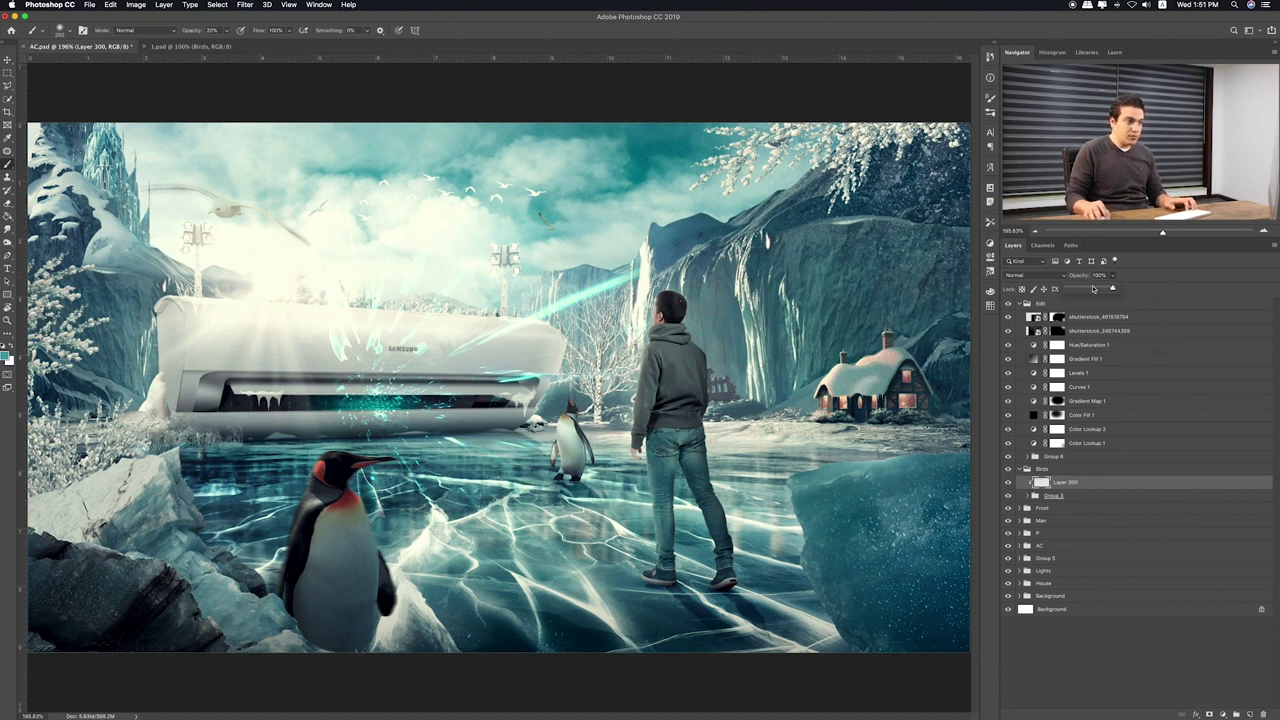
pyautogui.click(1100, 483)
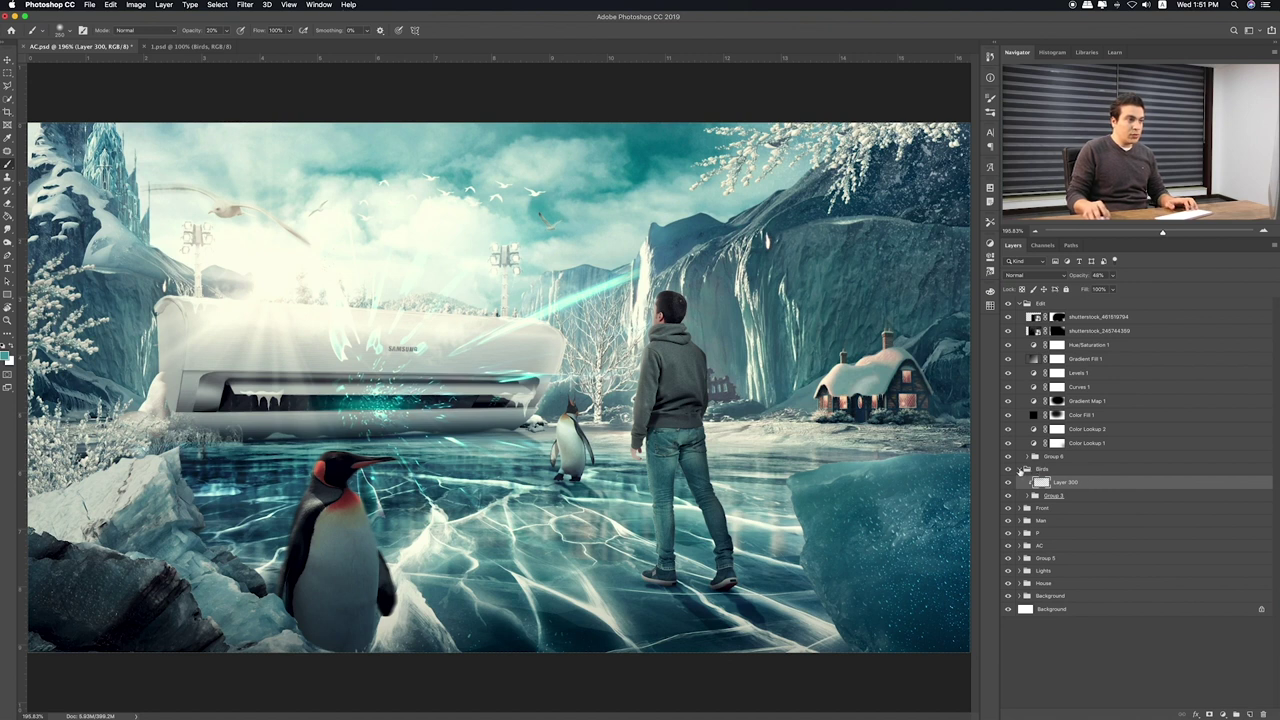
# Collapse the Birds and Edit groups, compare with Group 6 hidden, and make Edit active
pyautogui.click(1020, 469)
pyautogui.click(1063, 458)
pyautogui.click(1008, 456)
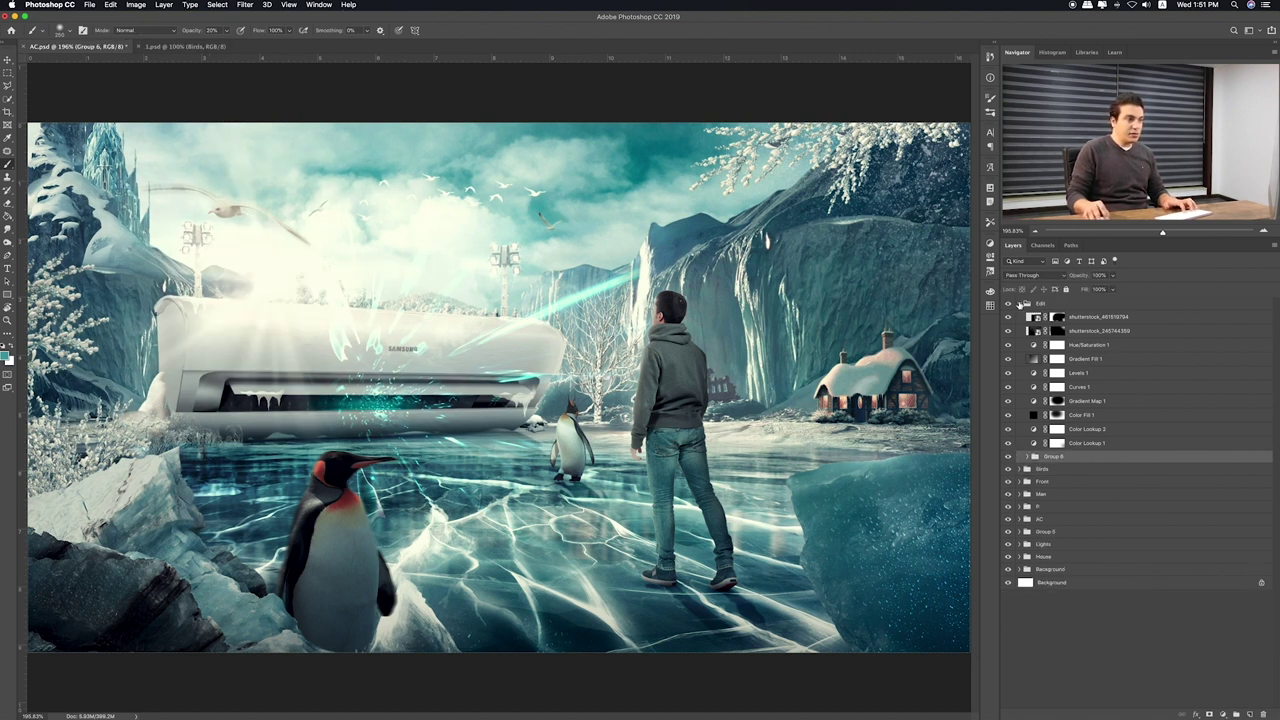
pyautogui.click(1019, 303)
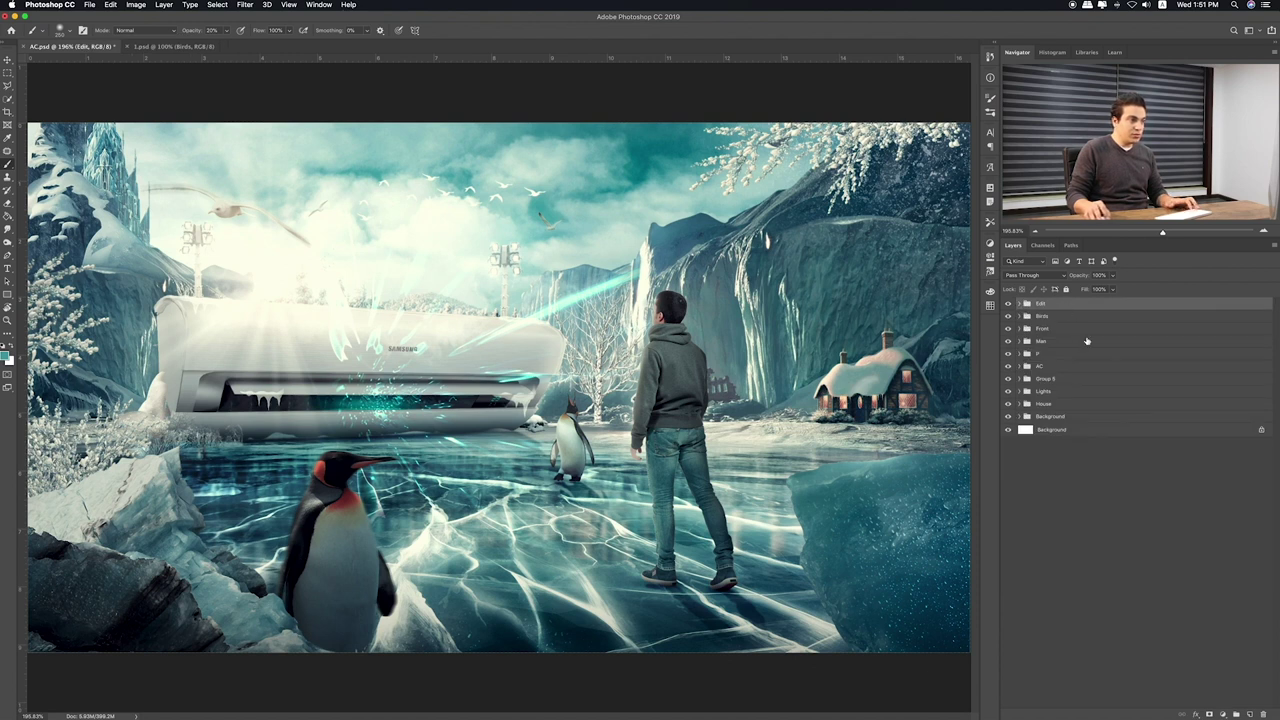
pyautogui.keyDown('ctrl'); pyautogui.click(1066, 305); pyautogui.keyUp('ctrl')
pyautogui.keyDown('ctrl'); pyautogui.click(1070, 307); pyautogui.keyUp('ctrl')
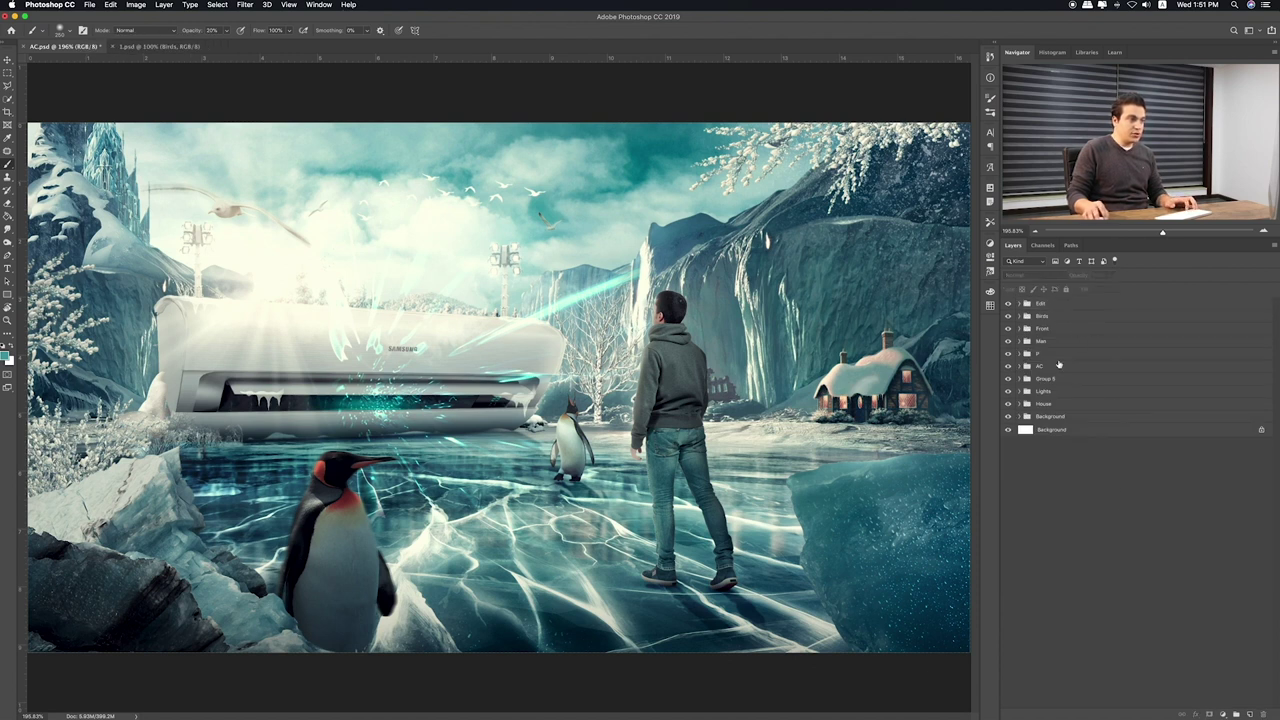
pyautogui.keyDown('ctrl'); pyautogui.click(1070, 306); pyautogui.keyUp('ctrl')
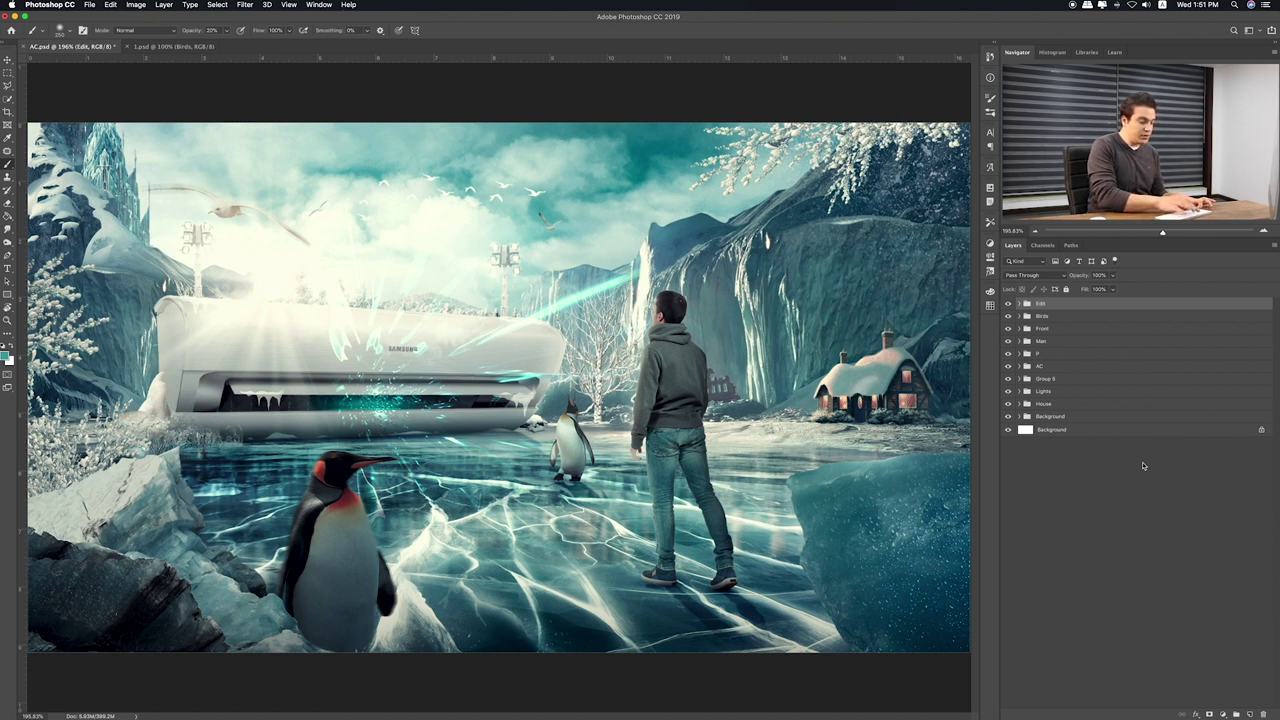
# Stamp all visible layers into a new merged Layer 301 for Camera Raw grading
pyautogui.hotkey('ctrl', 'shift', 'alt', 'n')
pyautogui.hotkey('ctrl', 'shift', 'alt', 'e')
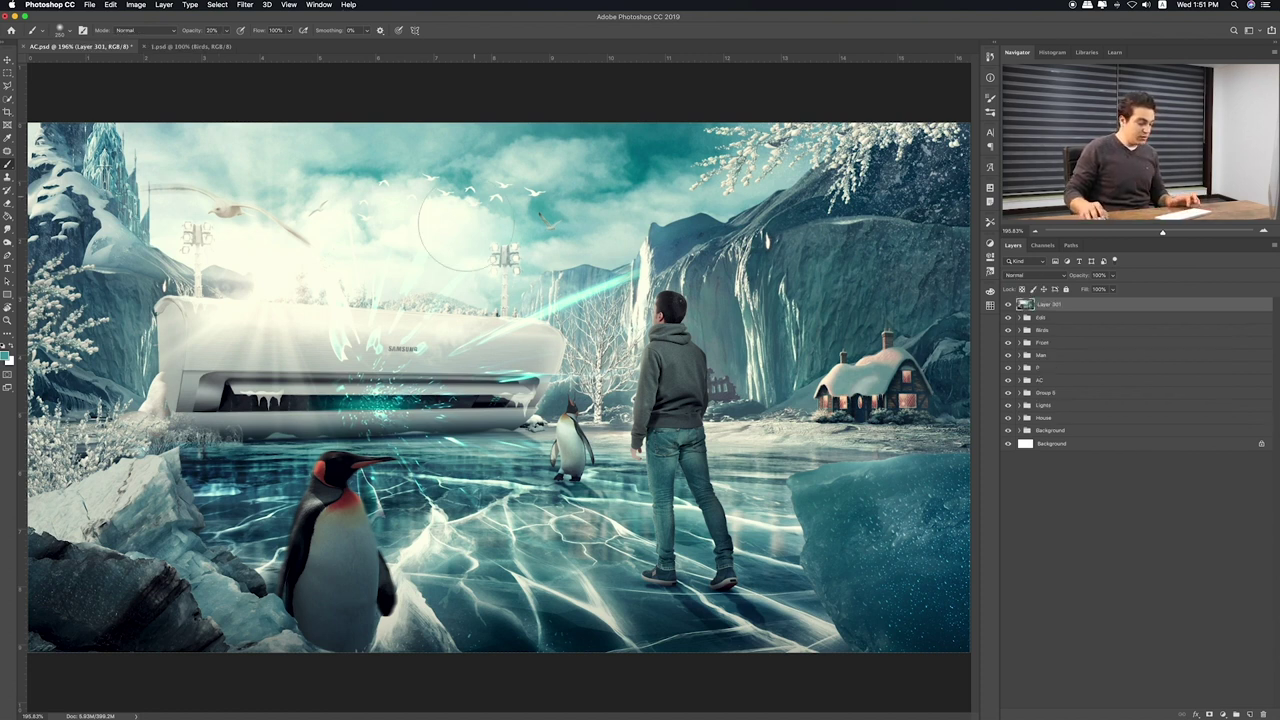
pyautogui.click(249, 4)
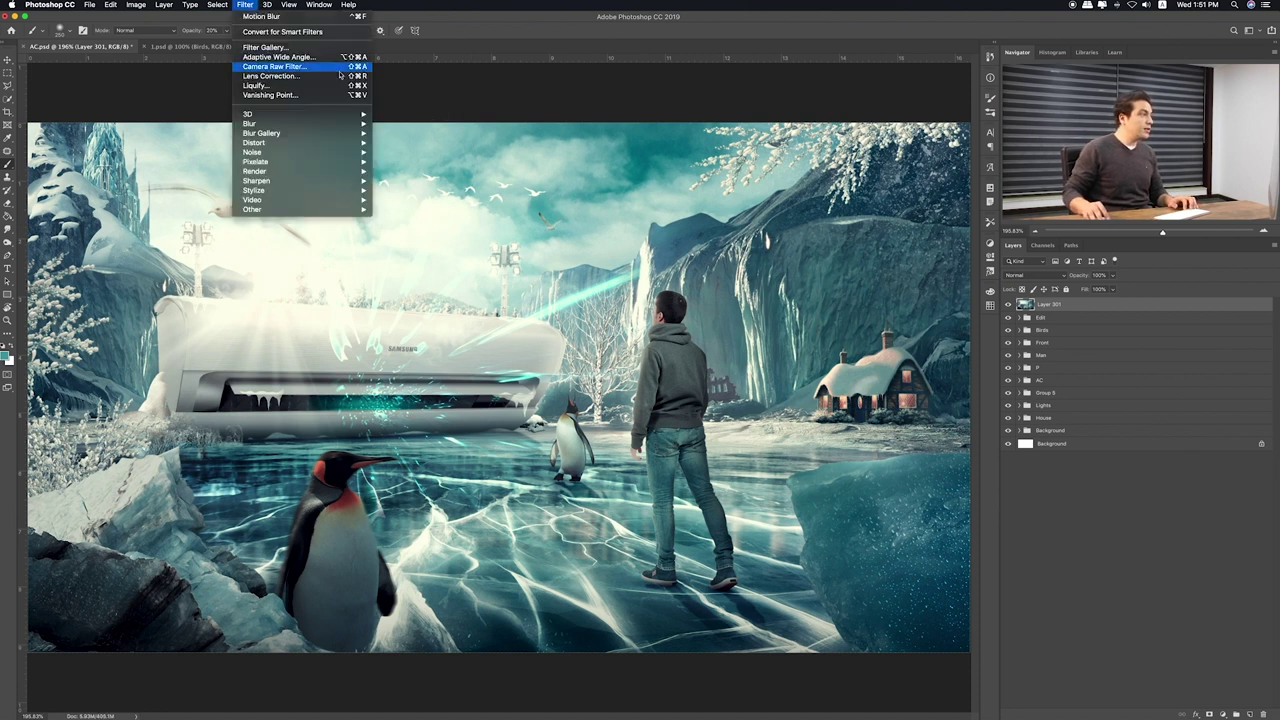
pyautogui.click(289, 68)
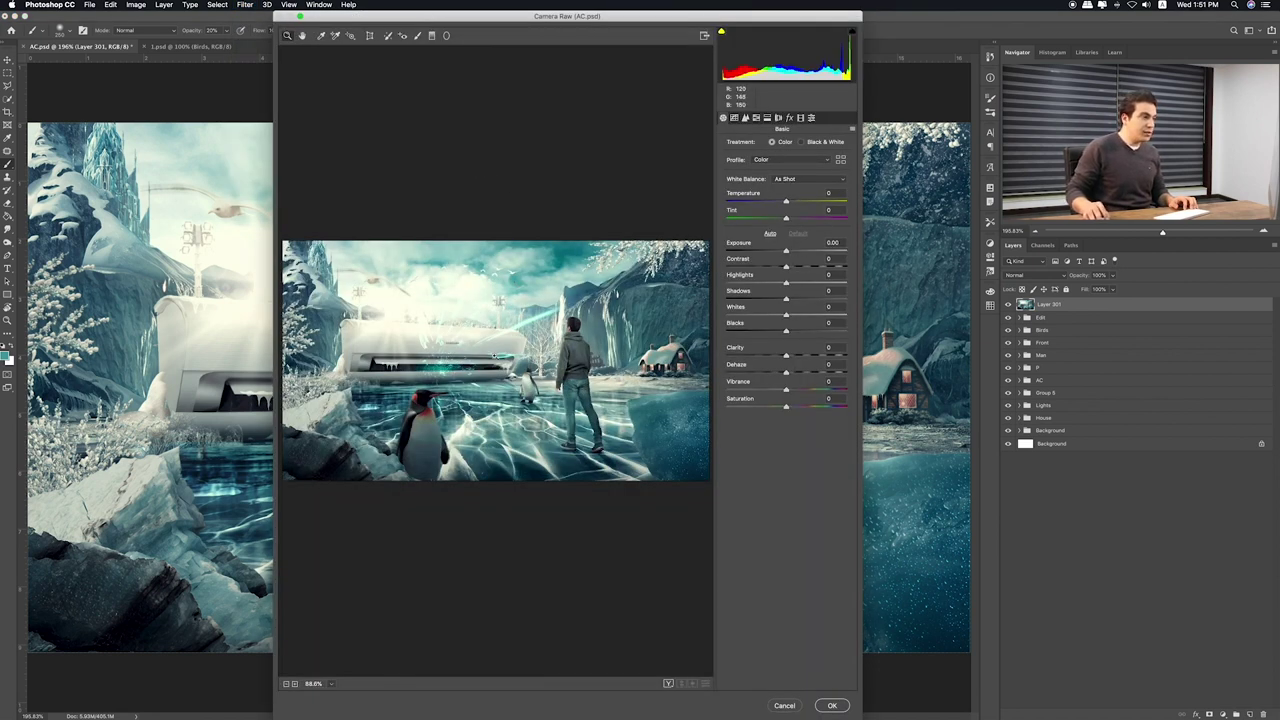
# Apply Camera Raw's Auto tone settings after comparing them with the defaults
pyautogui.click(769, 234)
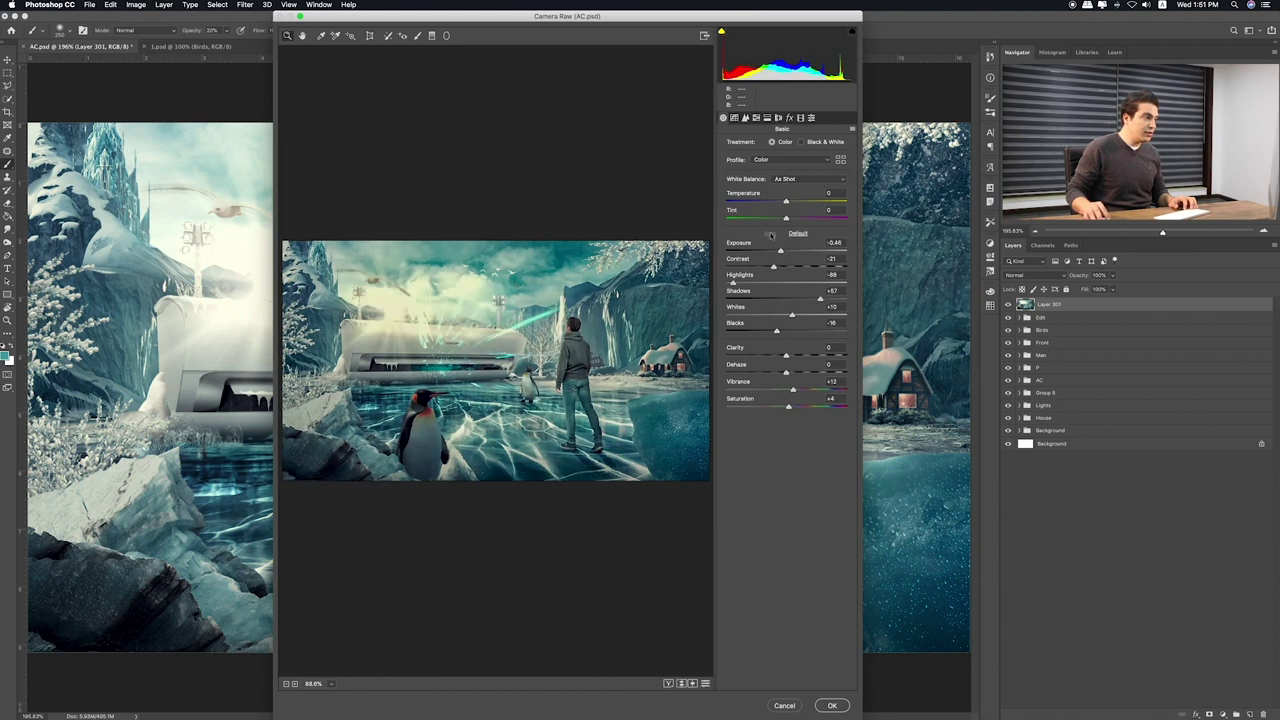
pyautogui.click(797, 235)
pyautogui.click(798, 235)
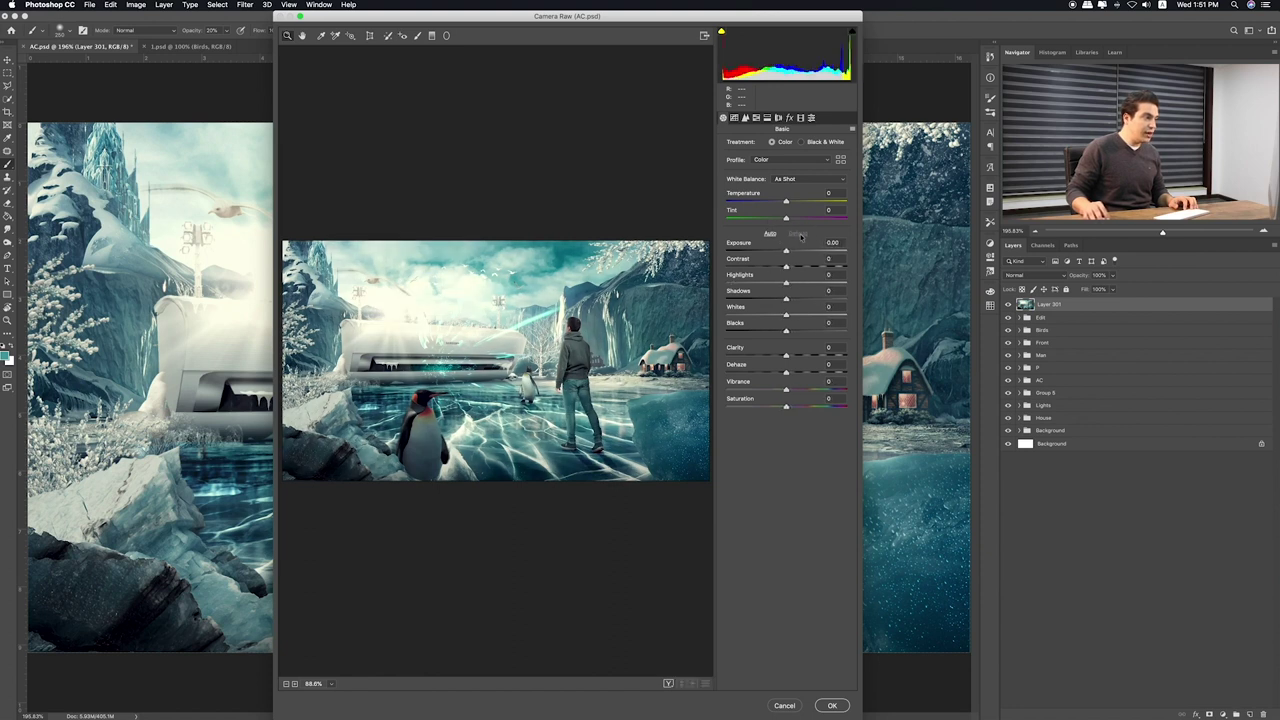
pyautogui.click(798, 235)
pyautogui.click(769, 234)
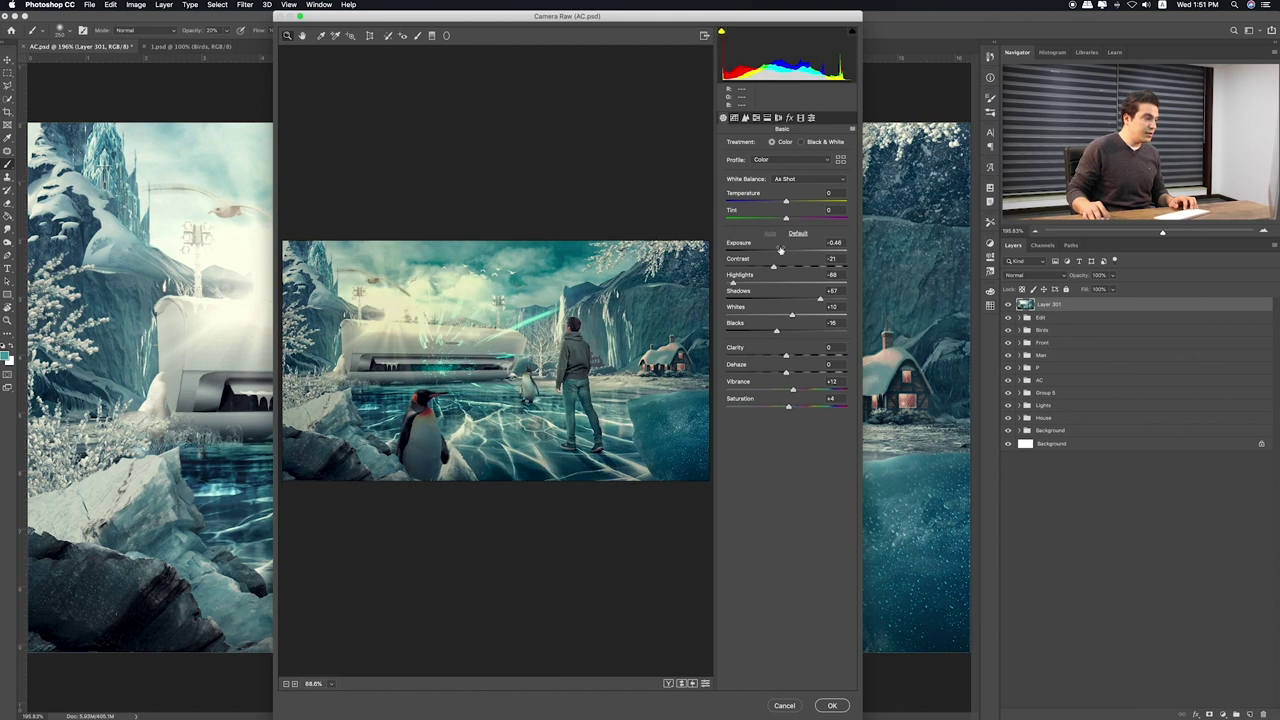
# Set exposure +0.15, ease contrast, adjust shadows and whites, and lower curve lights
pyautogui.moveTo(781, 251); pyautogui.dragTo(788, 253)
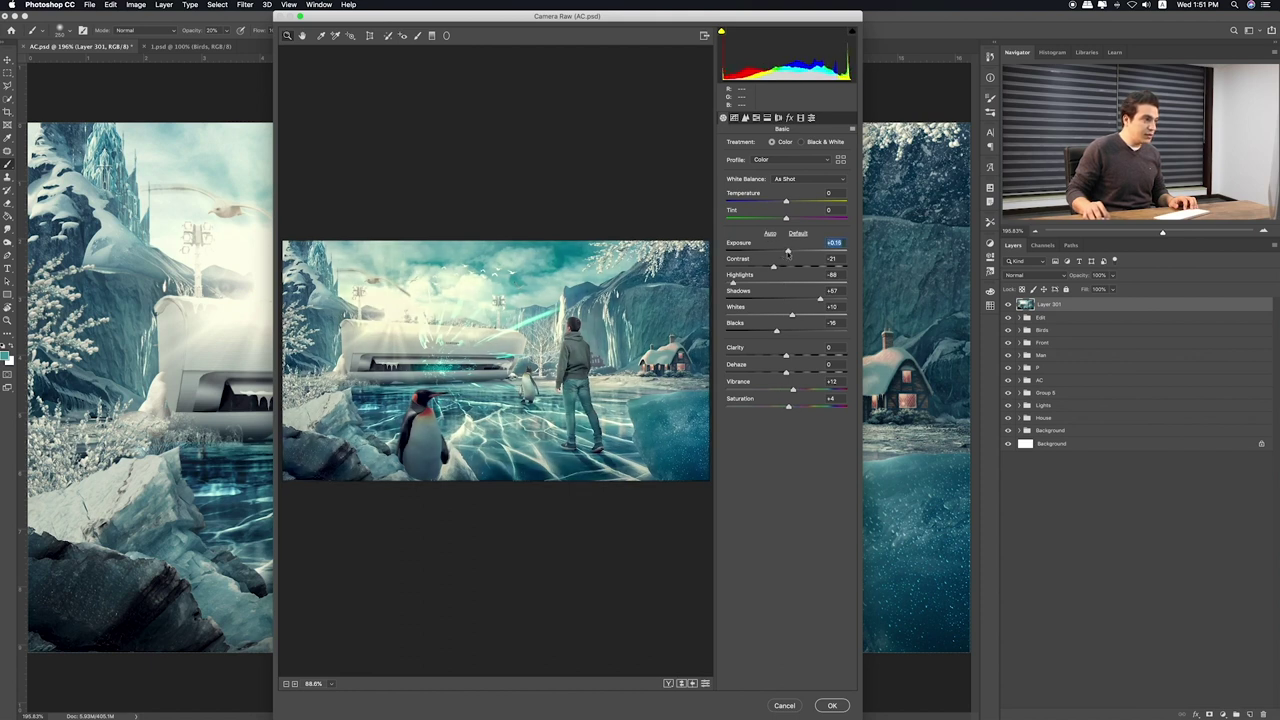
pyautogui.moveTo(776, 266); pyautogui.dragTo(777, 267)
pyautogui.click(818, 299)
pyautogui.moveTo(792, 315)
pyautogui.mouseDown()
pyautogui.moveTo(812, 317)
pyautogui.moveTo(759, 336)
pyautogui.mouseUp()
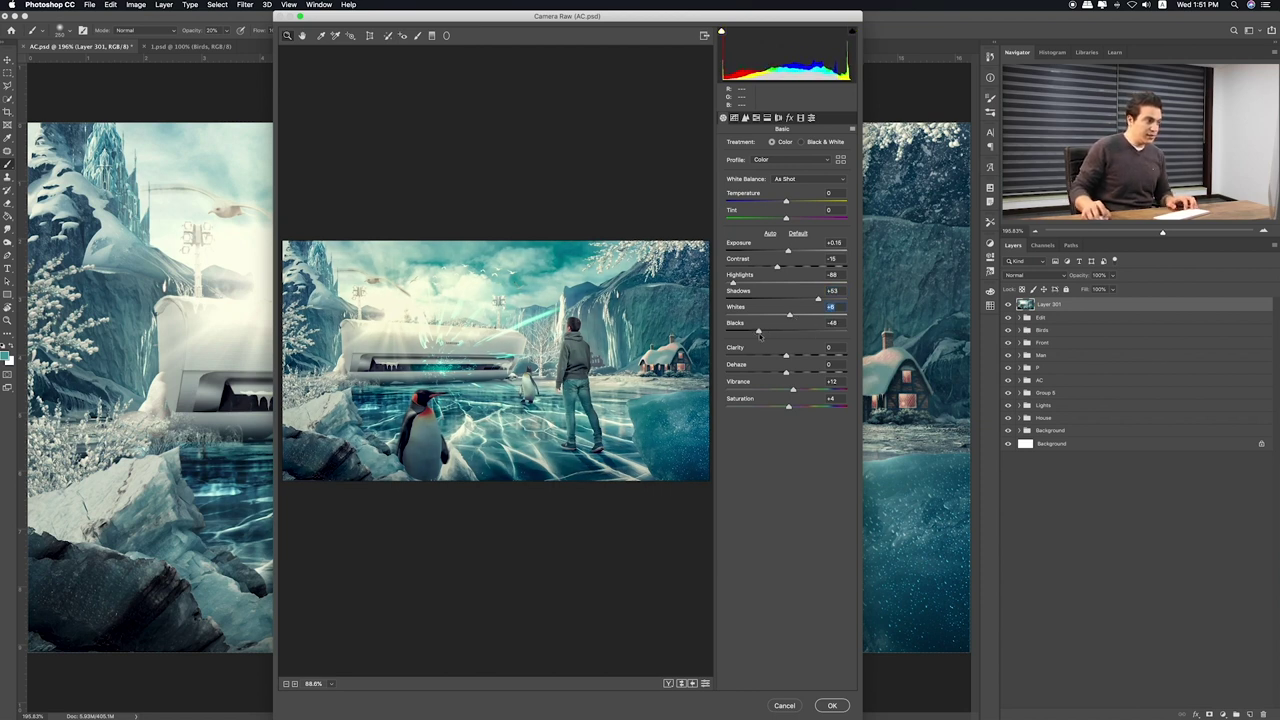
pyautogui.click(734, 117)
pyautogui.moveTo(782, 309)
pyautogui.mouseDown()
pyautogui.moveTo(807, 341)
pyautogui.moveTo(775, 356)
pyautogui.moveTo(787, 309)
pyautogui.moveTo(838, 311)
pyautogui.moveTo(800, 310)
pyautogui.mouseUp()
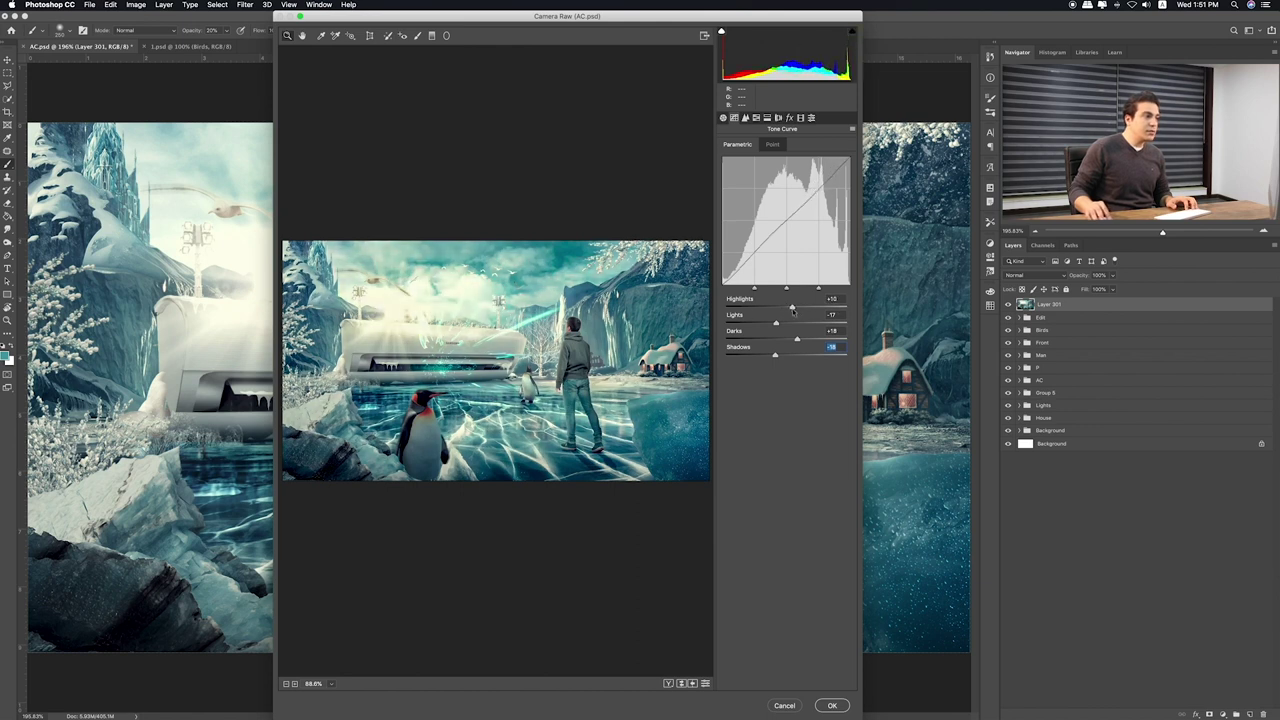
# Add sharpening of about 24 and darken the blues luminance
pyautogui.click(745, 117)
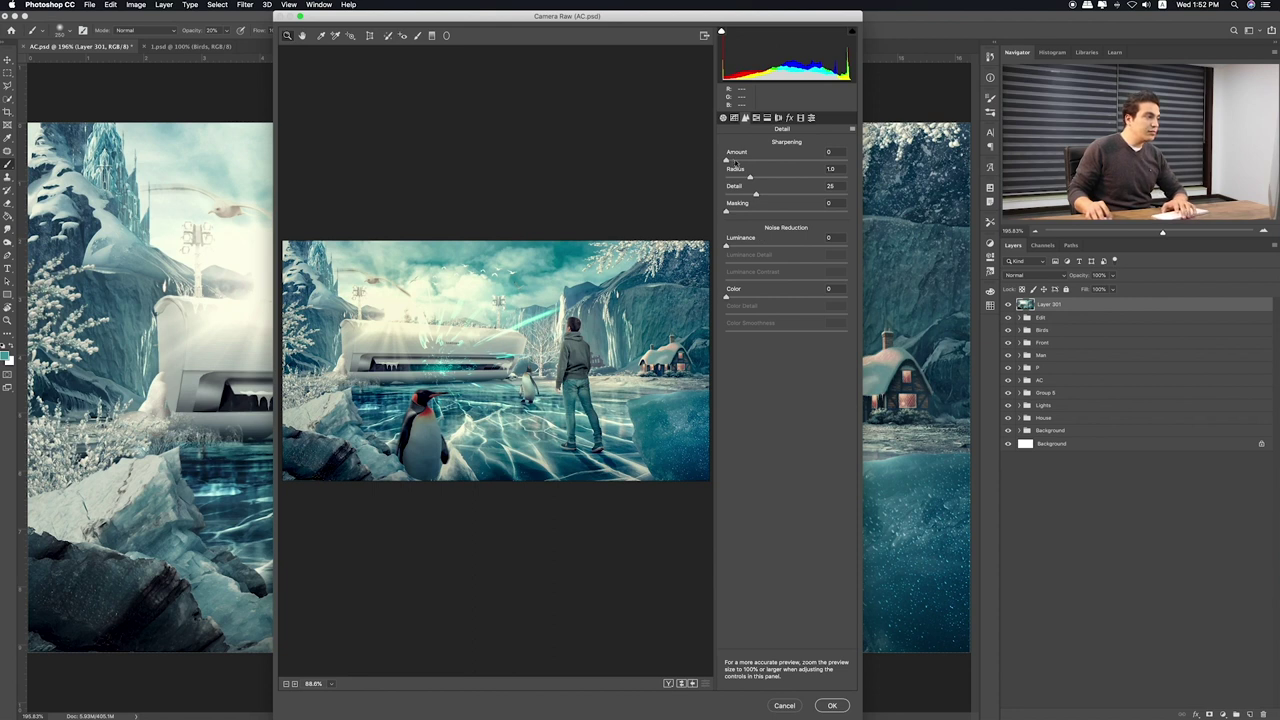
pyautogui.moveTo(736, 160); pyautogui.dragTo(738, 160)
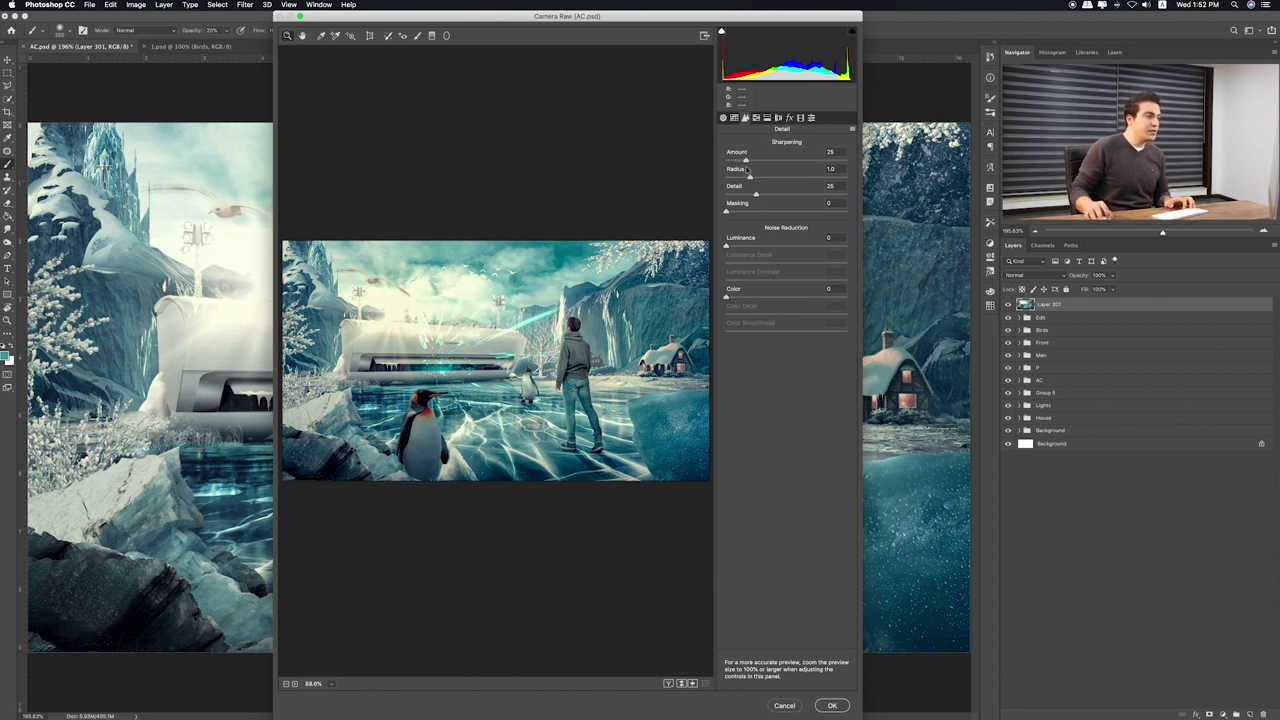
pyautogui.click(756, 117)
pyautogui.moveTo(786, 267)
pyautogui.mouseDown()
pyautogui.moveTo(766, 268)
pyautogui.moveTo(768, 250)
pyautogui.moveTo(797, 250)
pyautogui.moveTo(763, 268)
pyautogui.moveTo(781, 251)
pyautogui.mouseUp()
# Slightly boost aquas saturation and set blues luminance to -21
pyautogui.click(724, 143)
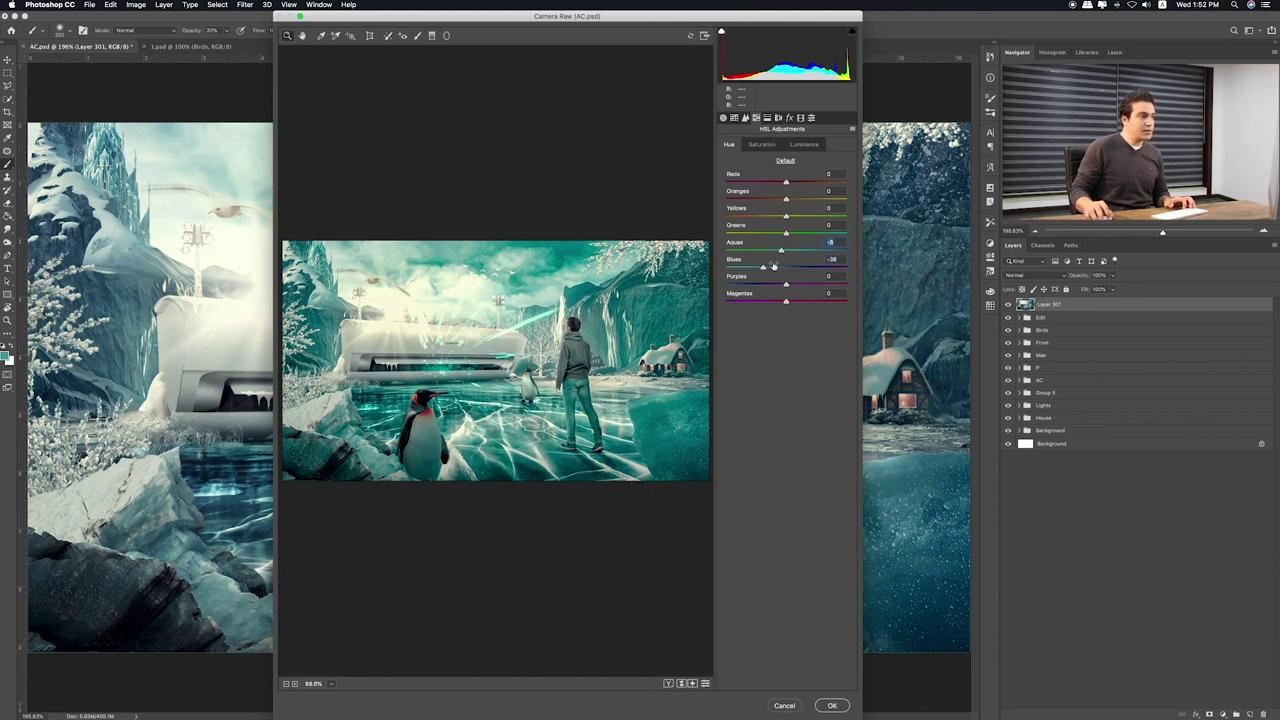
pyautogui.click(764, 146)
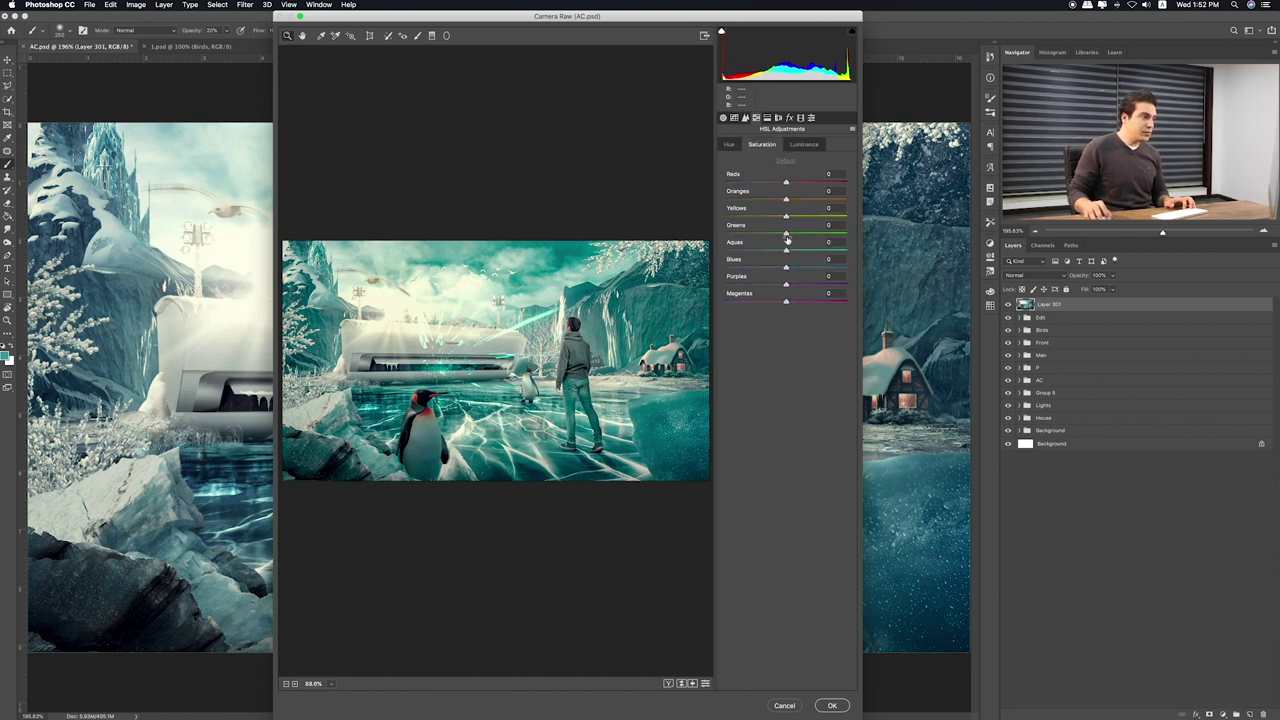
pyautogui.moveTo(788, 251); pyautogui.dragTo(798, 256)
pyautogui.click(805, 145)
pyautogui.click(767, 118)
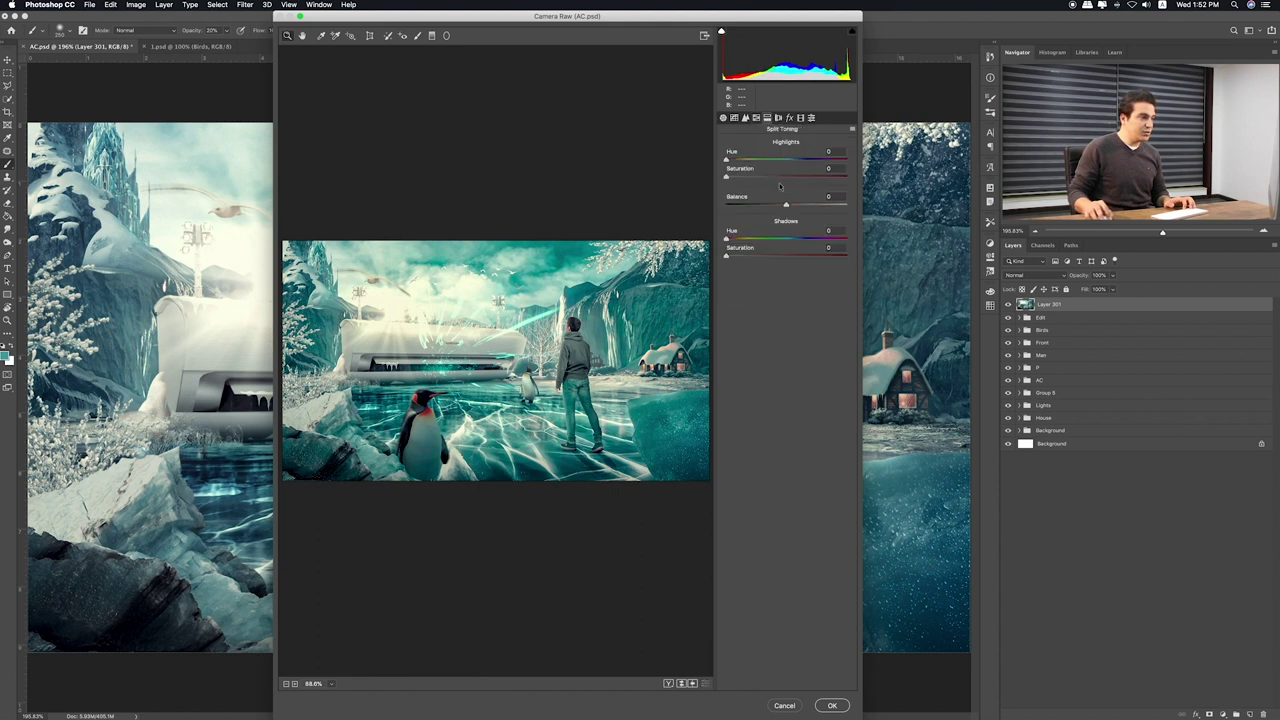
pyautogui.click(756, 118)
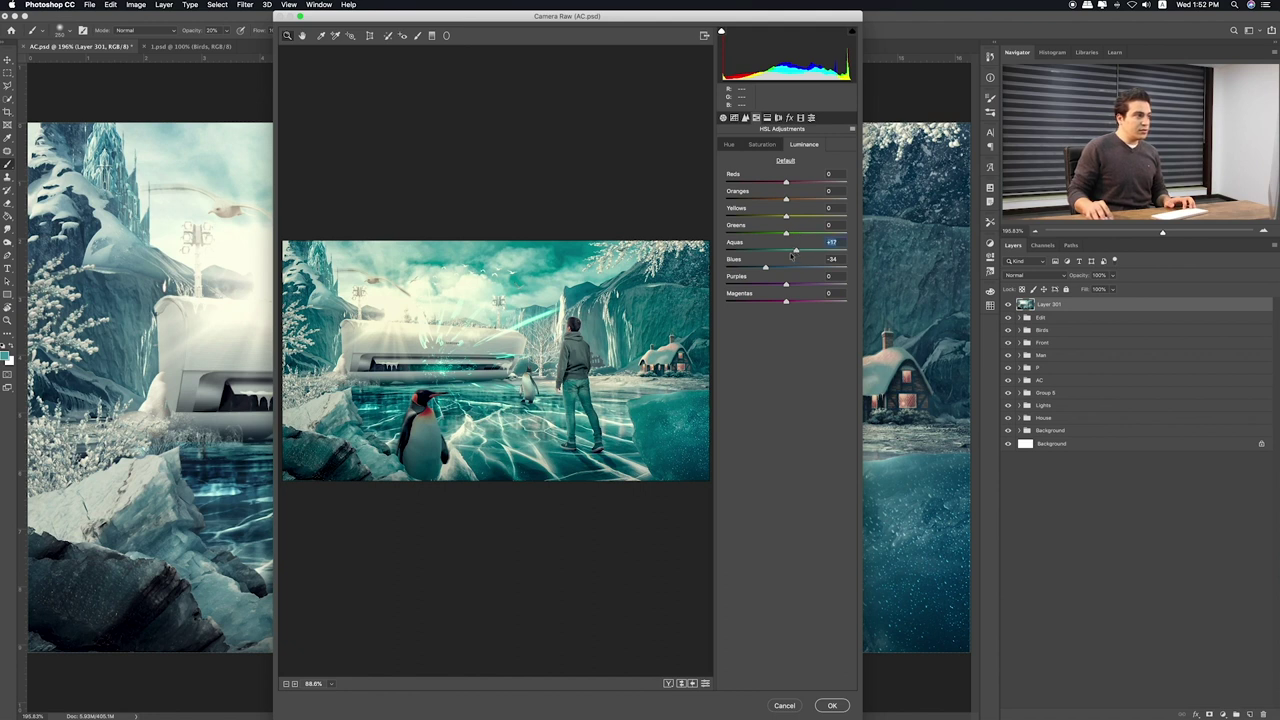
pyautogui.moveTo(772, 268); pyautogui.dragTo(773, 270)
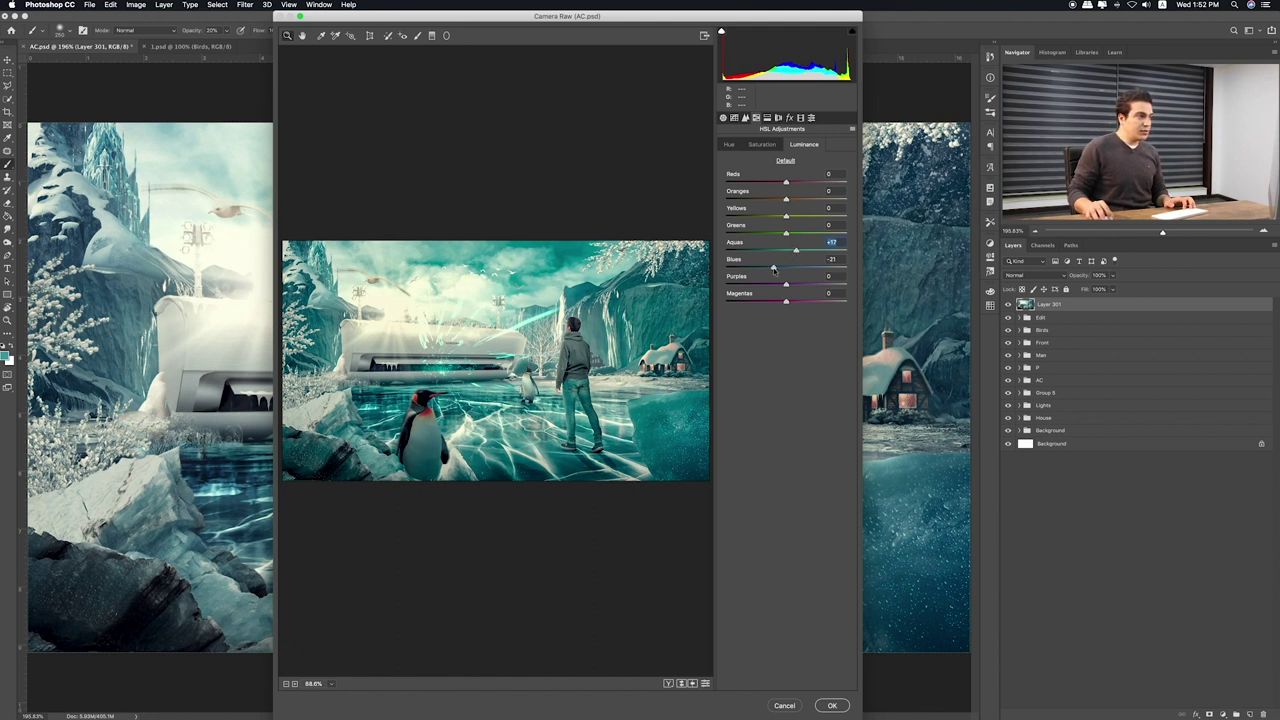
# Add a dark post-crop vignette: Amount -23, Feather 66, Highlights 28
pyautogui.click(788, 118)
pyautogui.click(800, 118)
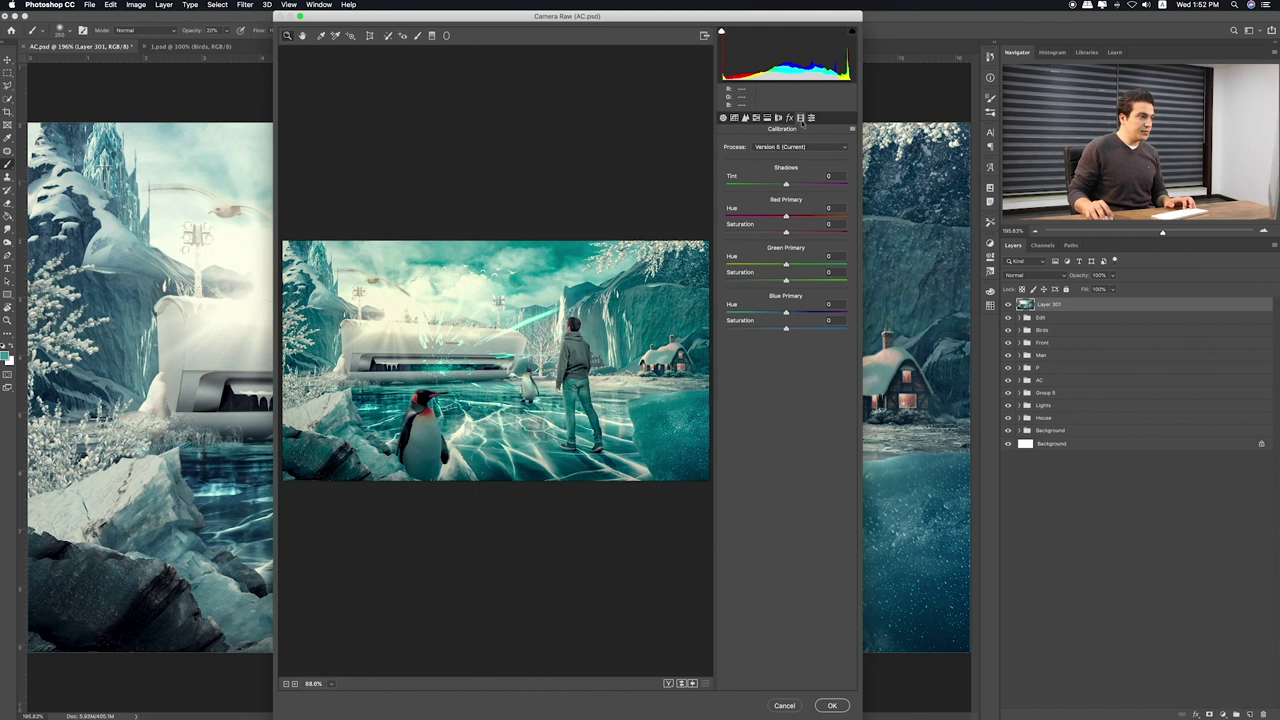
pyautogui.click(789, 118)
pyautogui.moveTo(786, 251)
pyautogui.mouseDown()
pyautogui.moveTo(771, 251)
pyautogui.moveTo(829, 285)
pyautogui.moveTo(805, 302)
pyautogui.mouseUp()
pyautogui.moveTo(727, 319); pyautogui.dragTo(773, 330)
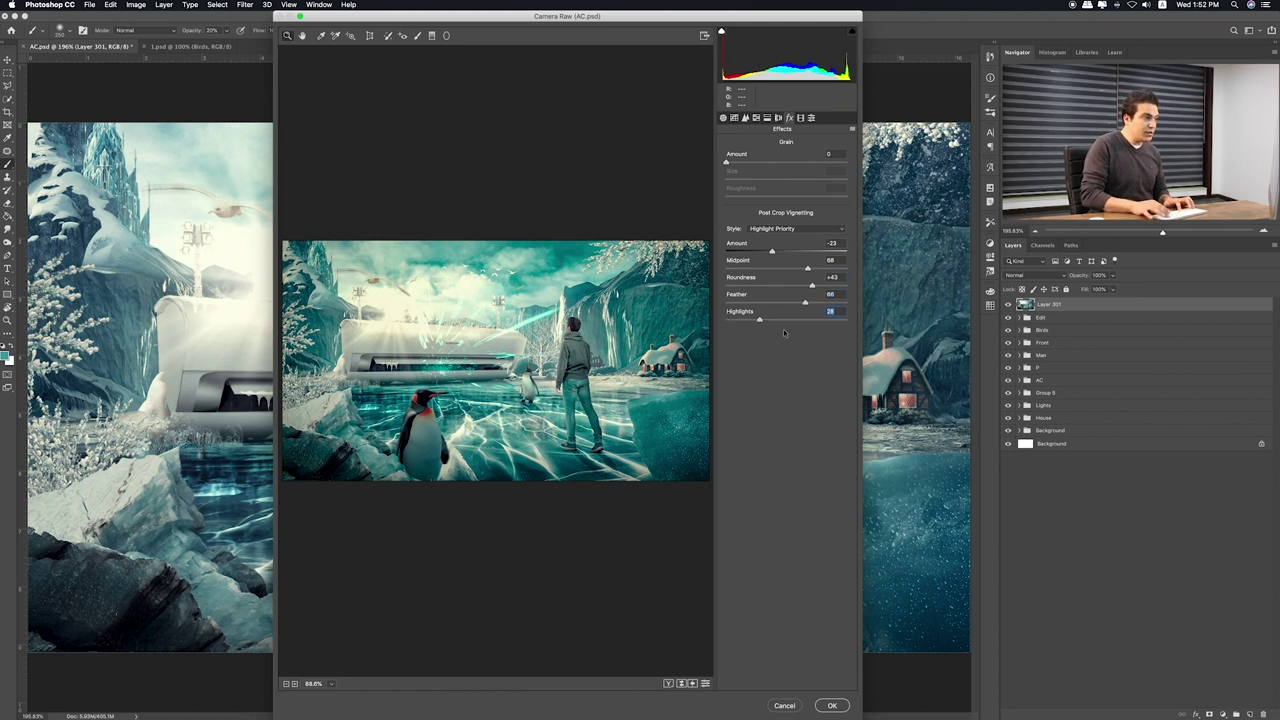
# Apply the teal grade to Layer 301, compare it, and duplicate the layer
pyautogui.click(832, 706)
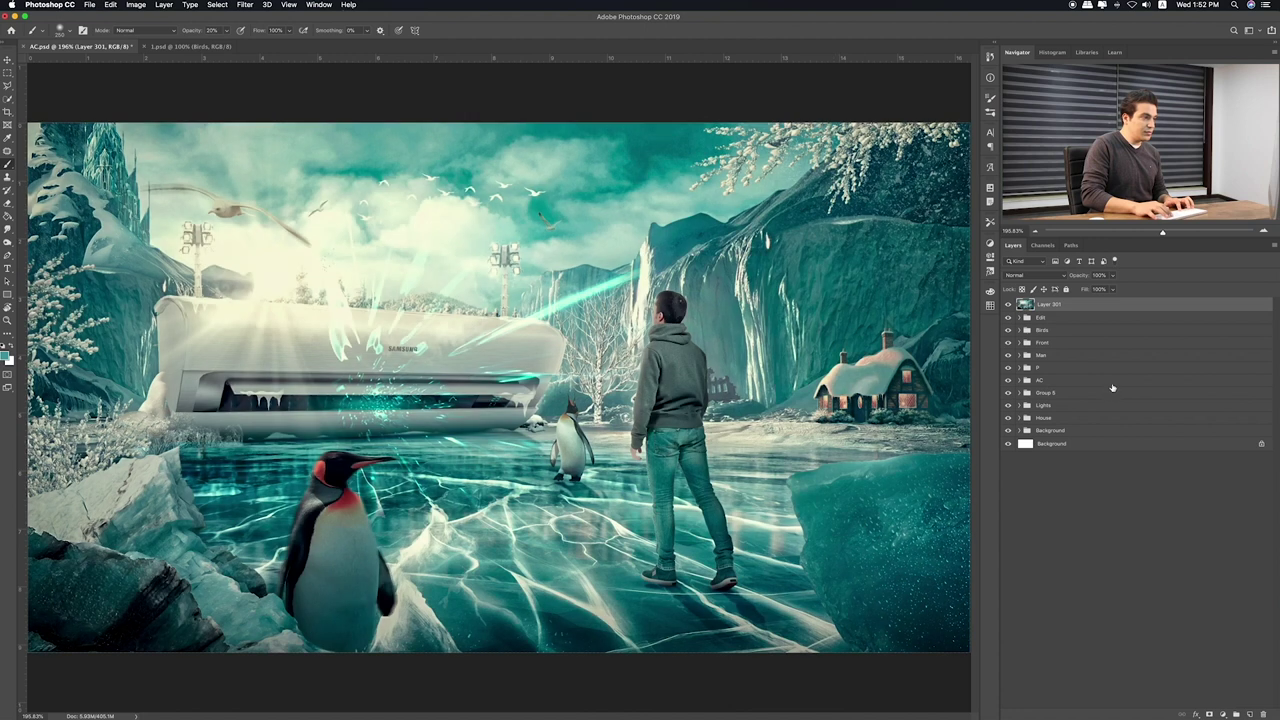
pyautogui.click(1009, 304)
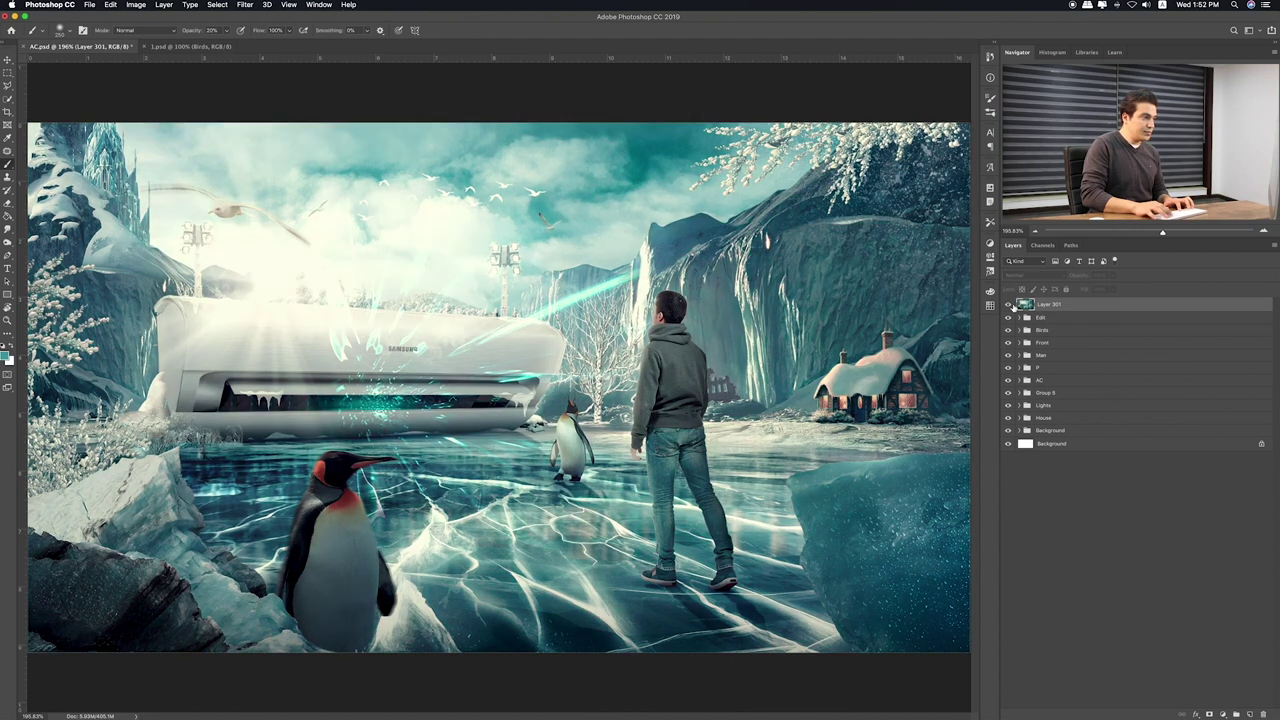
pyautogui.hotkey('ctrl', 'j')
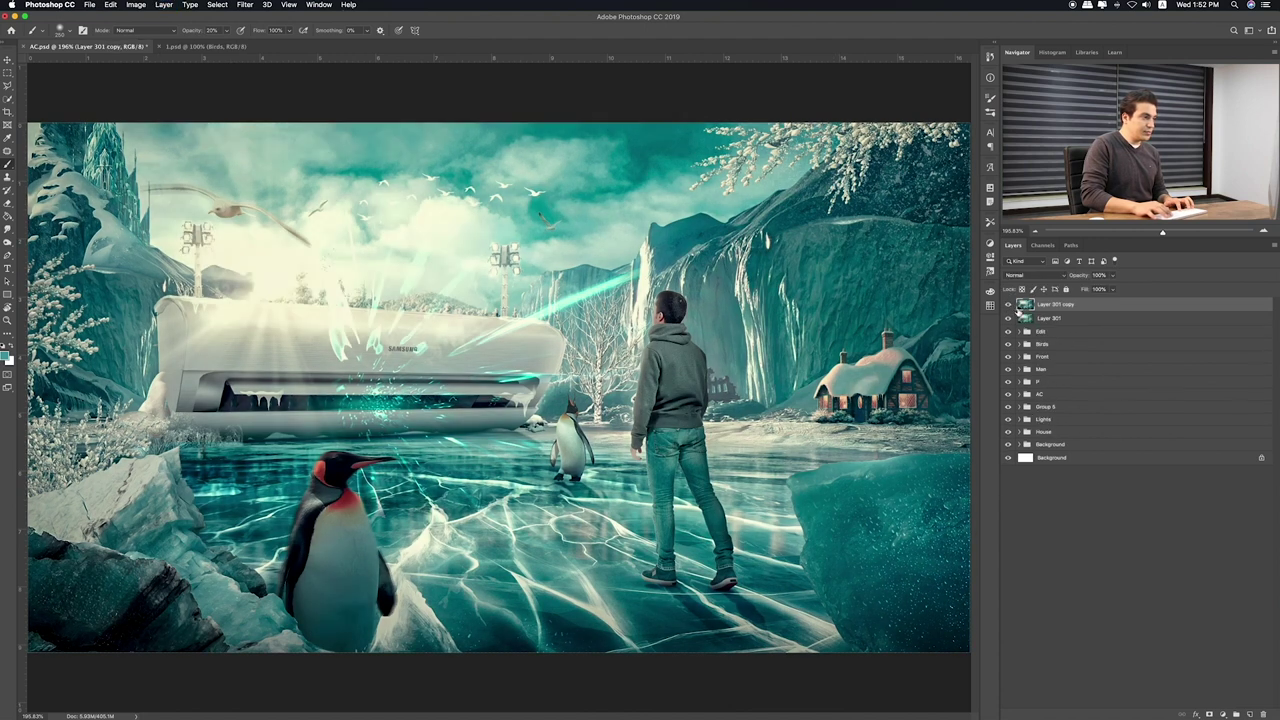
# Grade the Layer 301 copy with Camera Raw's Warm Contrast preset
pyautogui.click(245, 4)
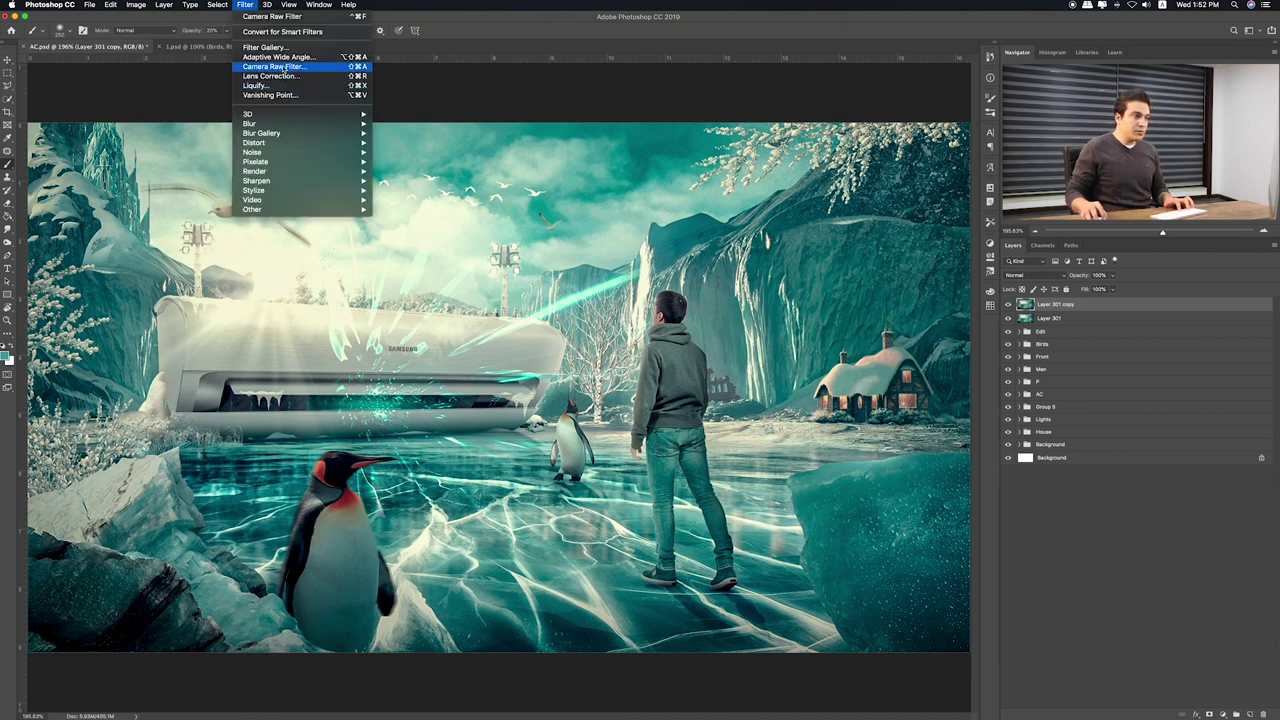
pyautogui.click(272, 66)
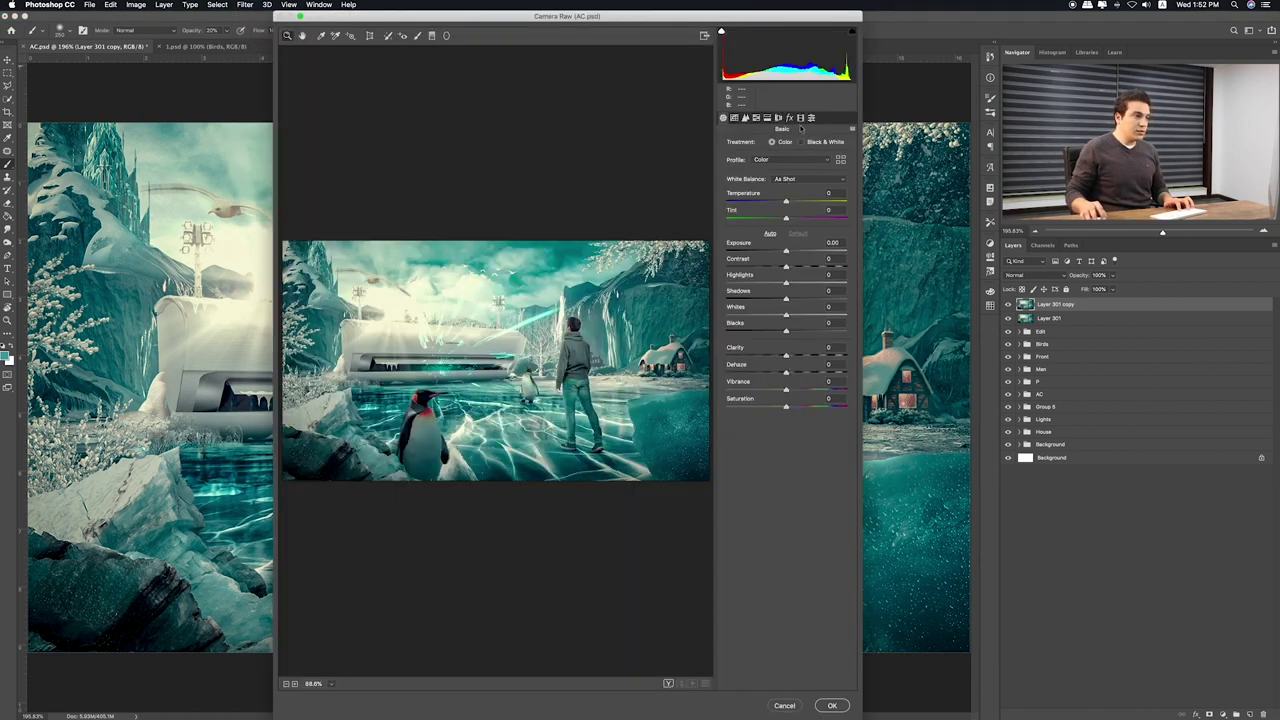
pyautogui.click(800, 118)
pyautogui.click(790, 118)
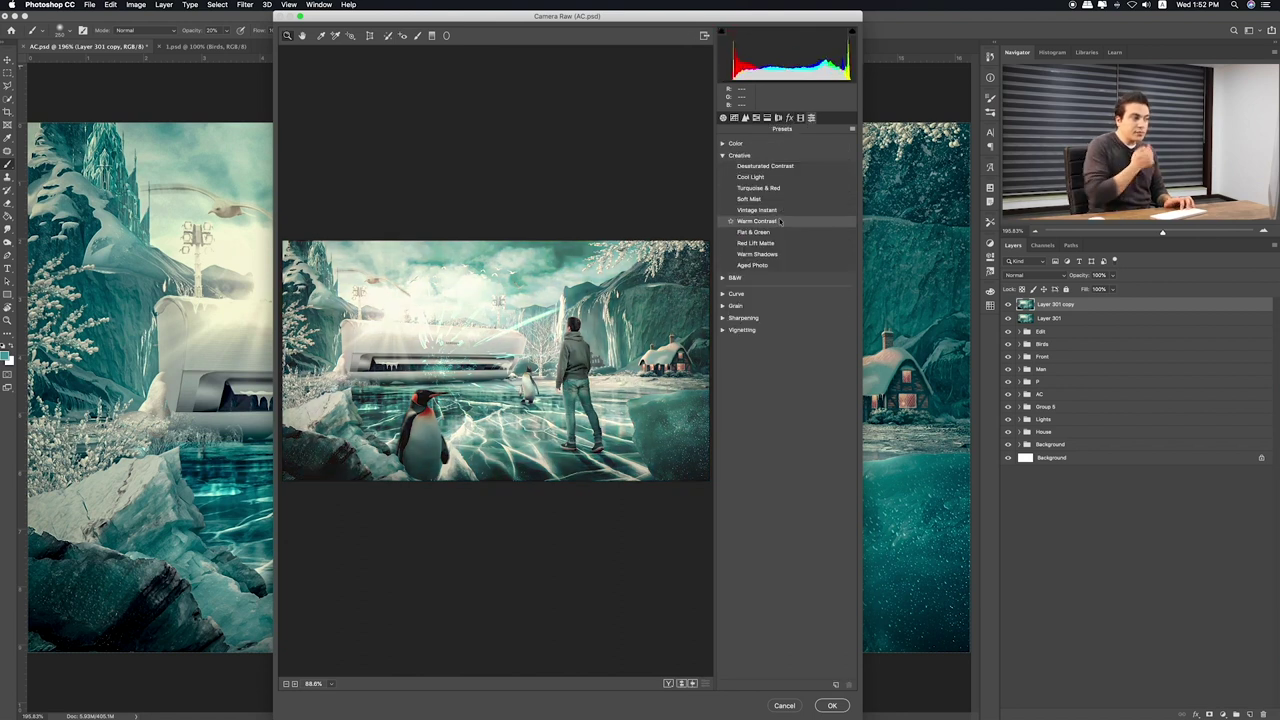
pyautogui.click(779, 221)
pyautogui.click(836, 705)
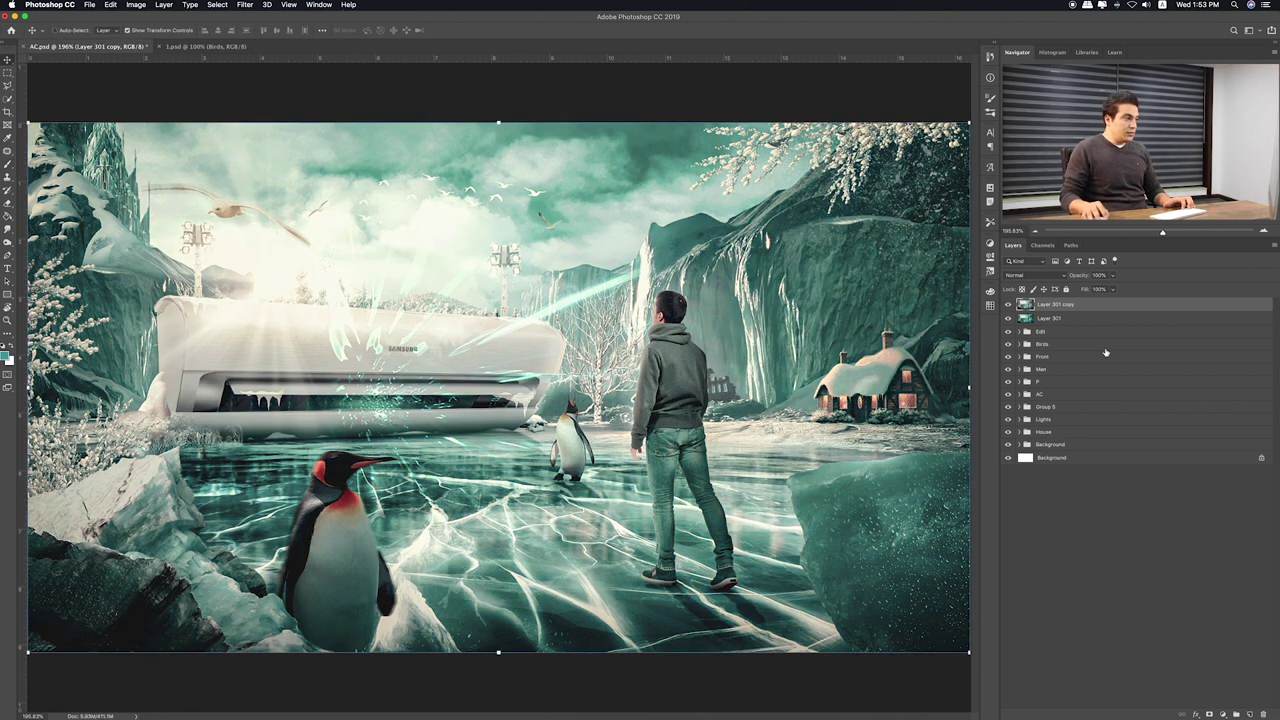
# Preview blend modes on Layer 301 copy and lower its opacity to 60%
pyautogui.hotkey('shift', '+')
pyautogui.hotkey('shift', '+')
pyautogui.hotkey('shift', '+')
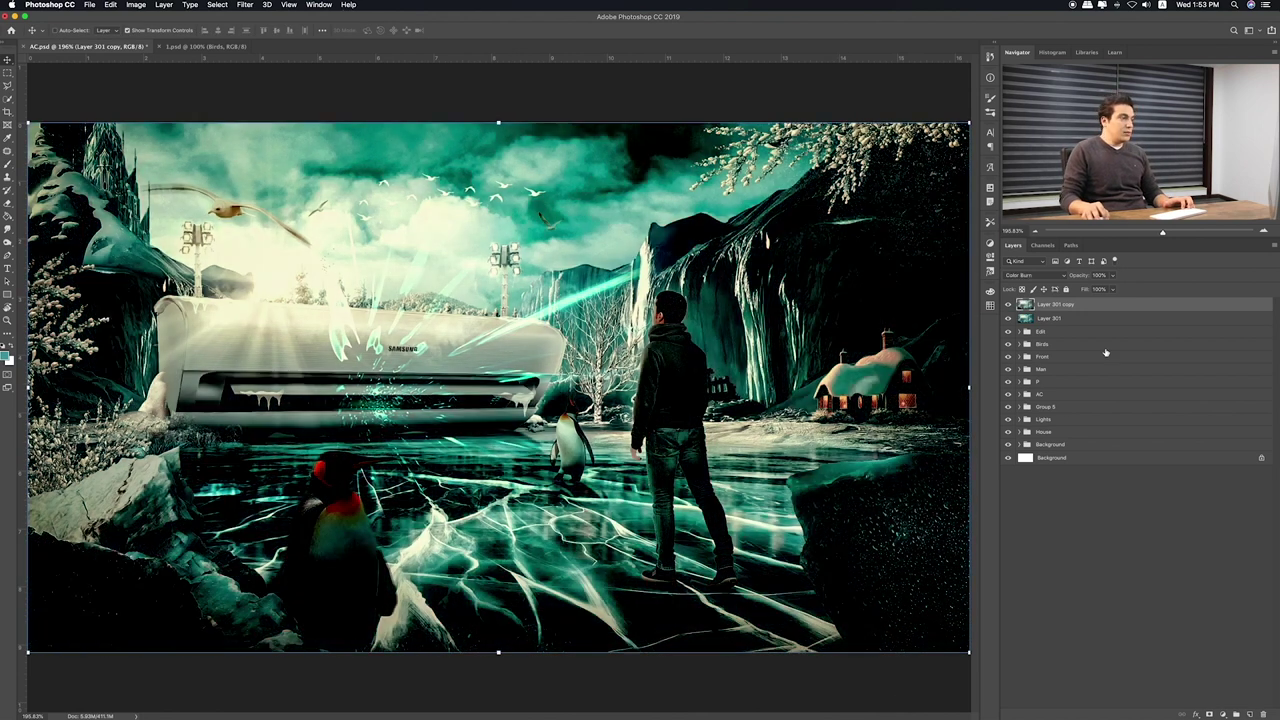
pyautogui.hotkey('shift', '+')
pyautogui.hotkey('shift', '+')
pyautogui.hotkey('shift', '+')
pyautogui.hotkey('shift', '+')
pyautogui.hotkey('shift', '+')
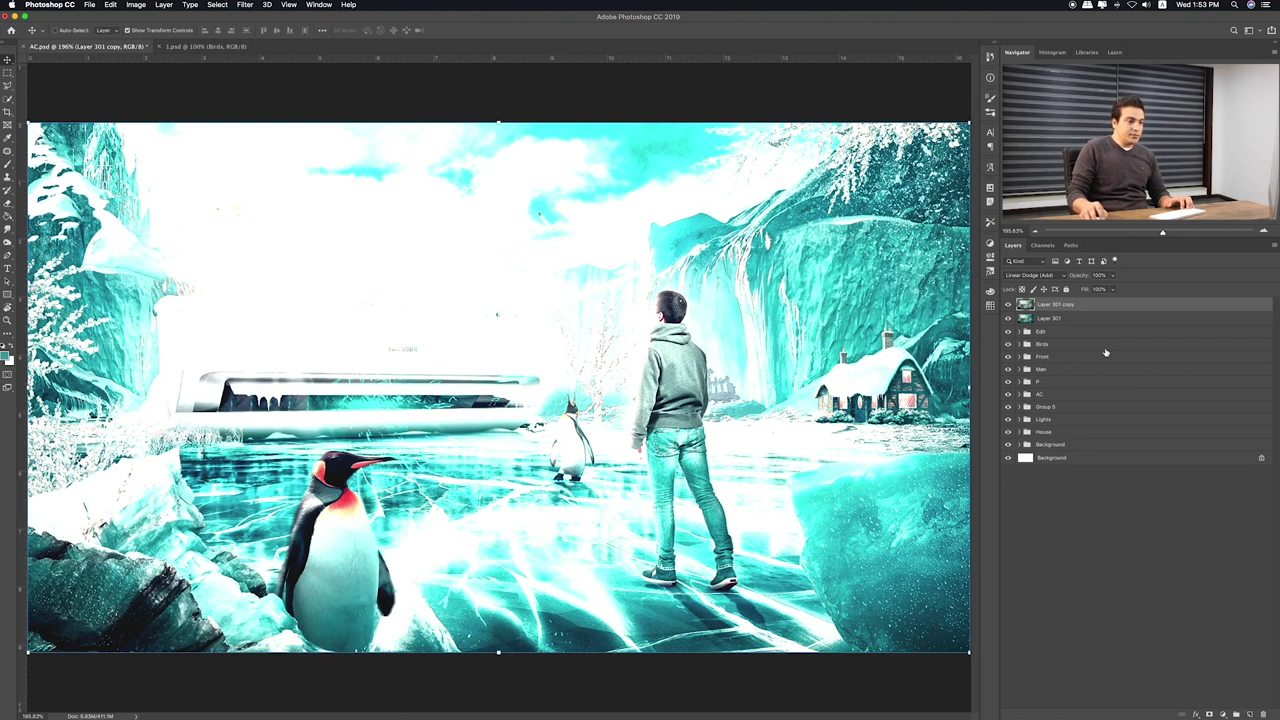
pyautogui.hotkey('shift', '+')
pyautogui.hotkey('shift', '+')
pyautogui.hotkey('shift', '-')
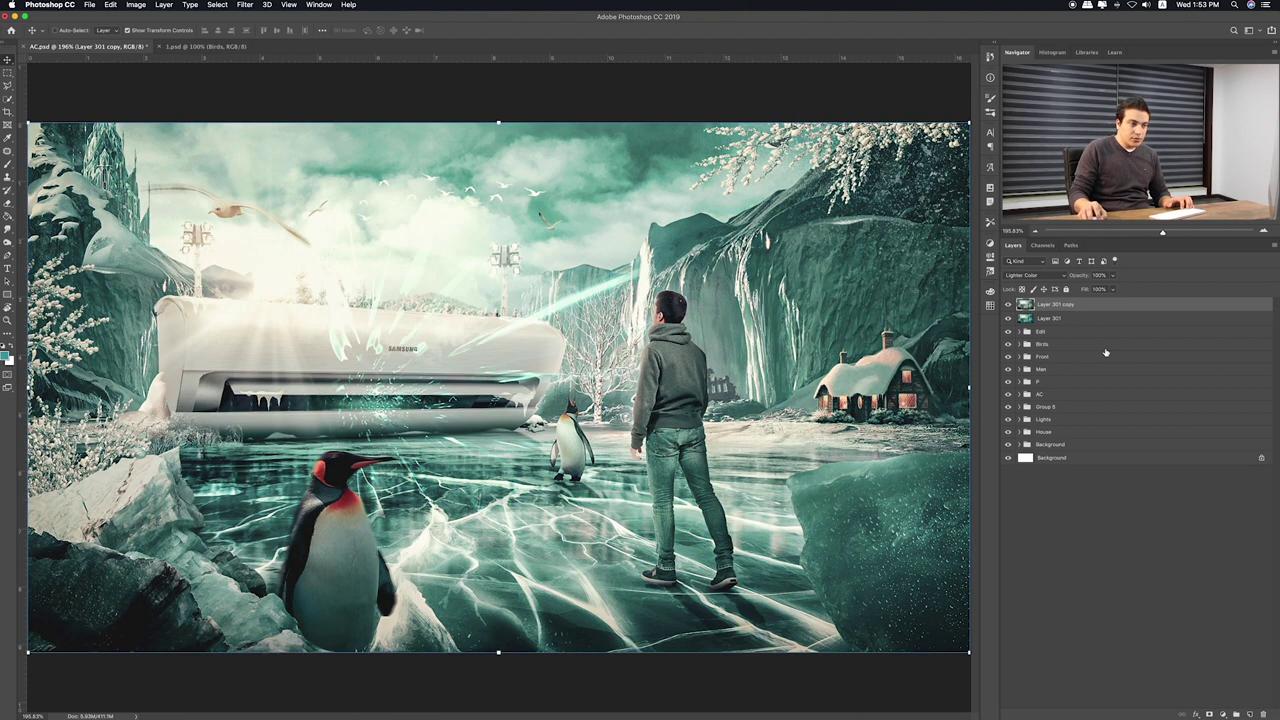
pyautogui.hotkey('shift', '+')
pyautogui.hotkey('shift', '+')
pyautogui.hotkey('shift', '+')
pyautogui.hotkey('shift', '+')
pyautogui.hotkey('shift', '+')
pyautogui.hotkey('shift', '+')
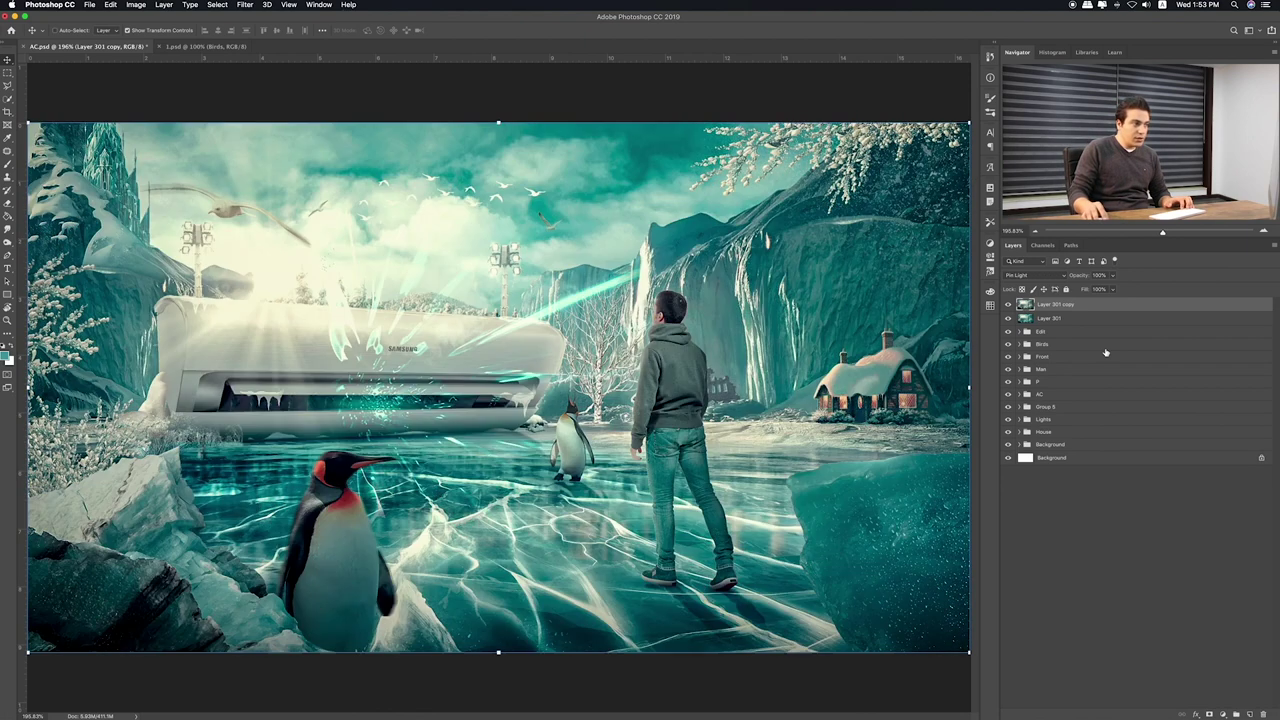
pyautogui.hotkey('shift', '+')
pyautogui.hotkey('shift', '+')
pyautogui.hotkey('shift', '+')
pyautogui.hotkey('shift', '+')
pyautogui.hotkey('shift', '+')
pyautogui.hotkey('shift', '+')
pyautogui.hotkey('shift', '+')
pyautogui.hotkey('shift', '+')
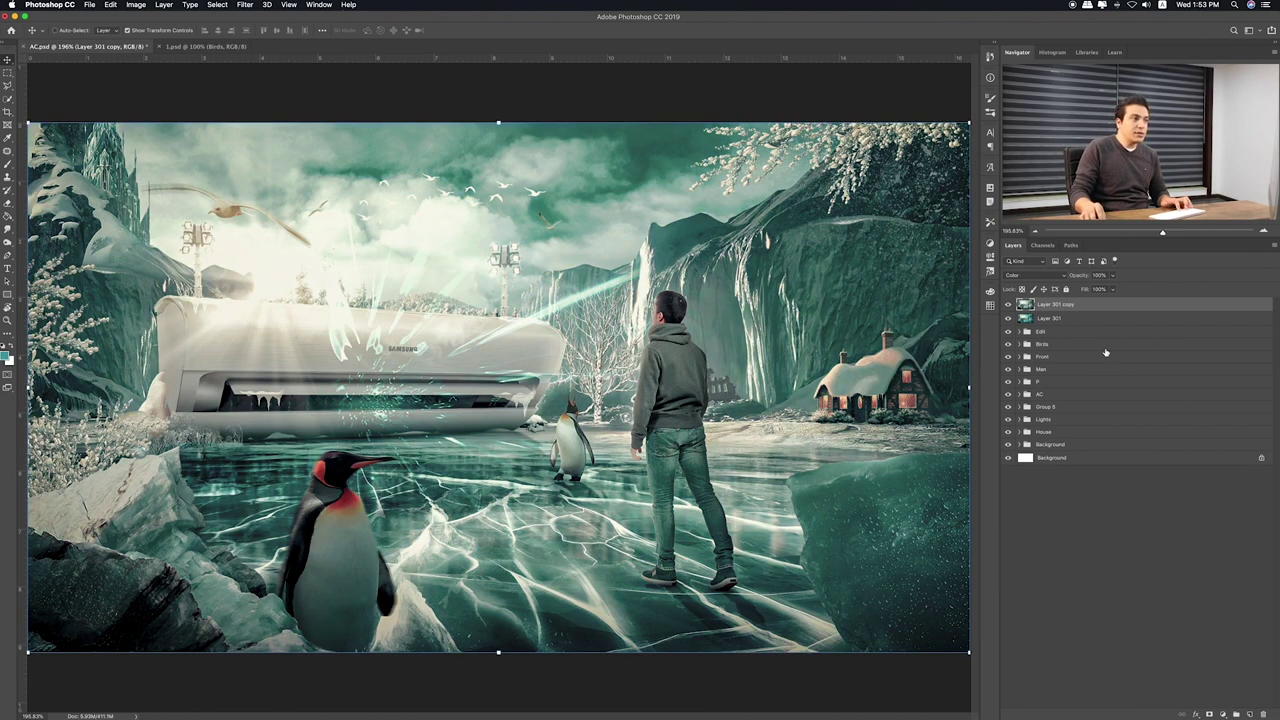
pyautogui.click(1113, 276)
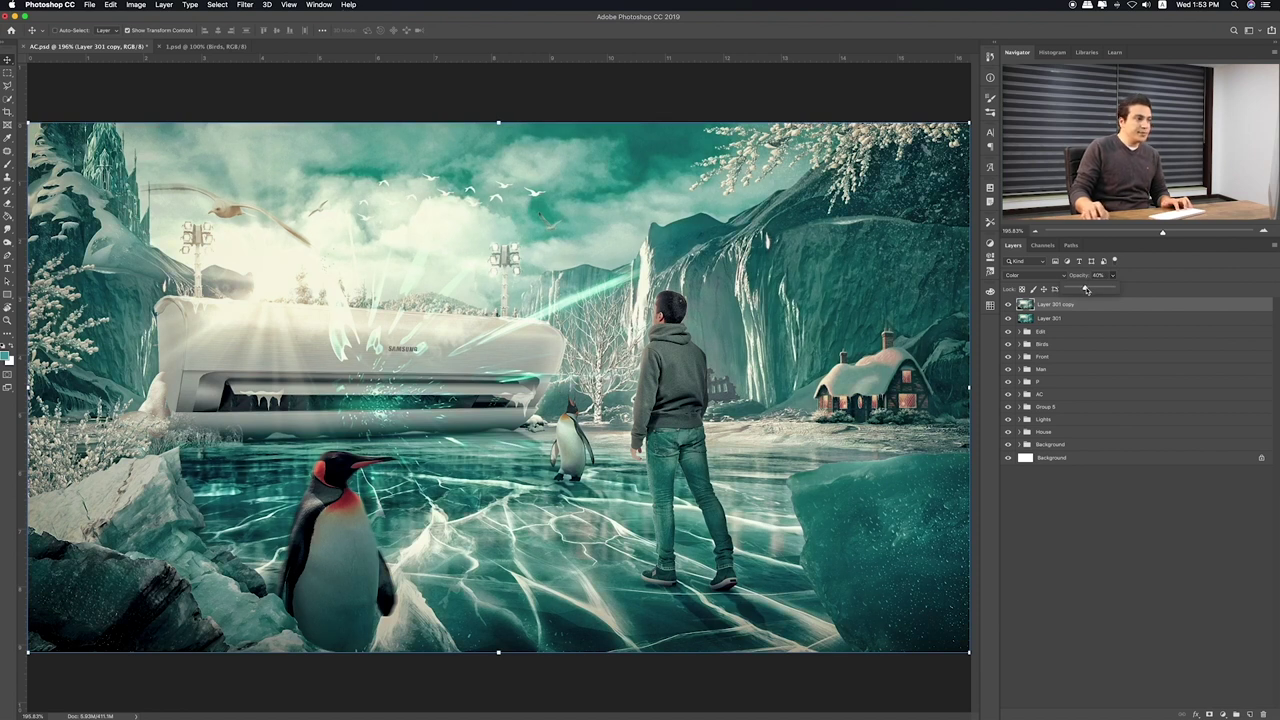
pyautogui.click(1008, 304)
pyautogui.click(1008, 304)
# Add a white layer mask to Layer 301 copy and keep it in Color blending
pyautogui.click(1209, 714)
pyautogui.press('b')
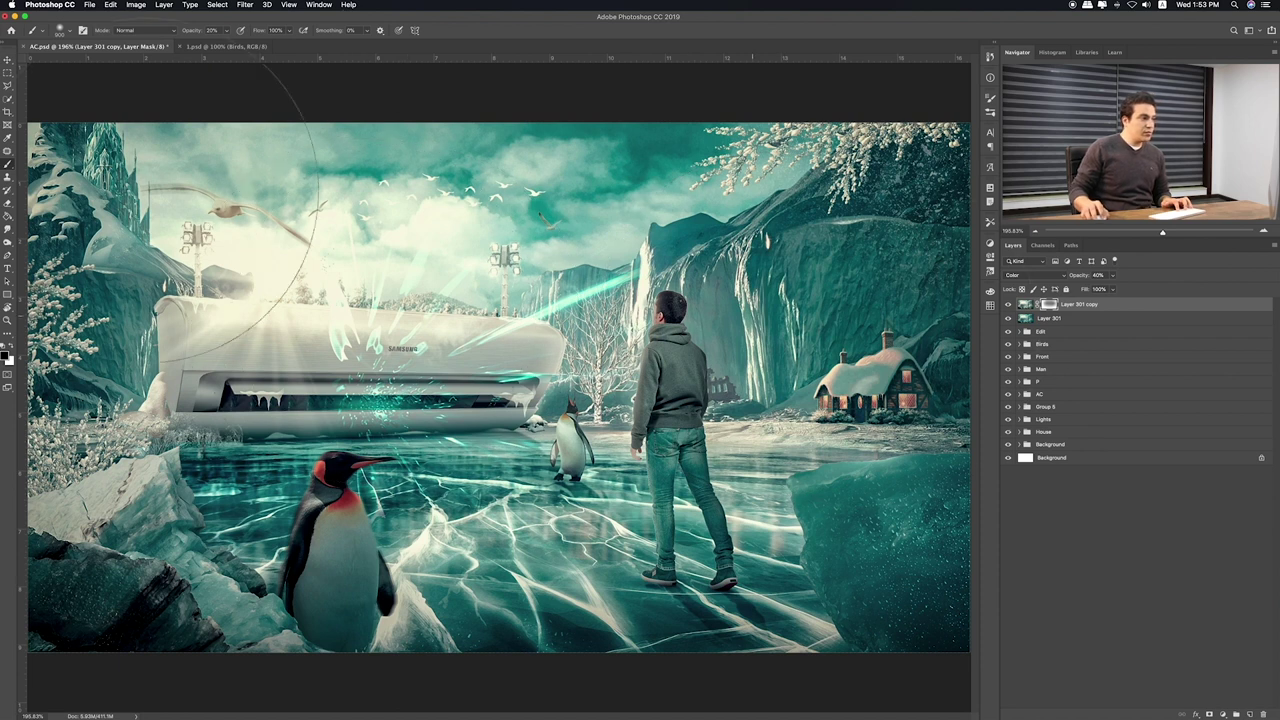
pyautogui.click(8, 73)
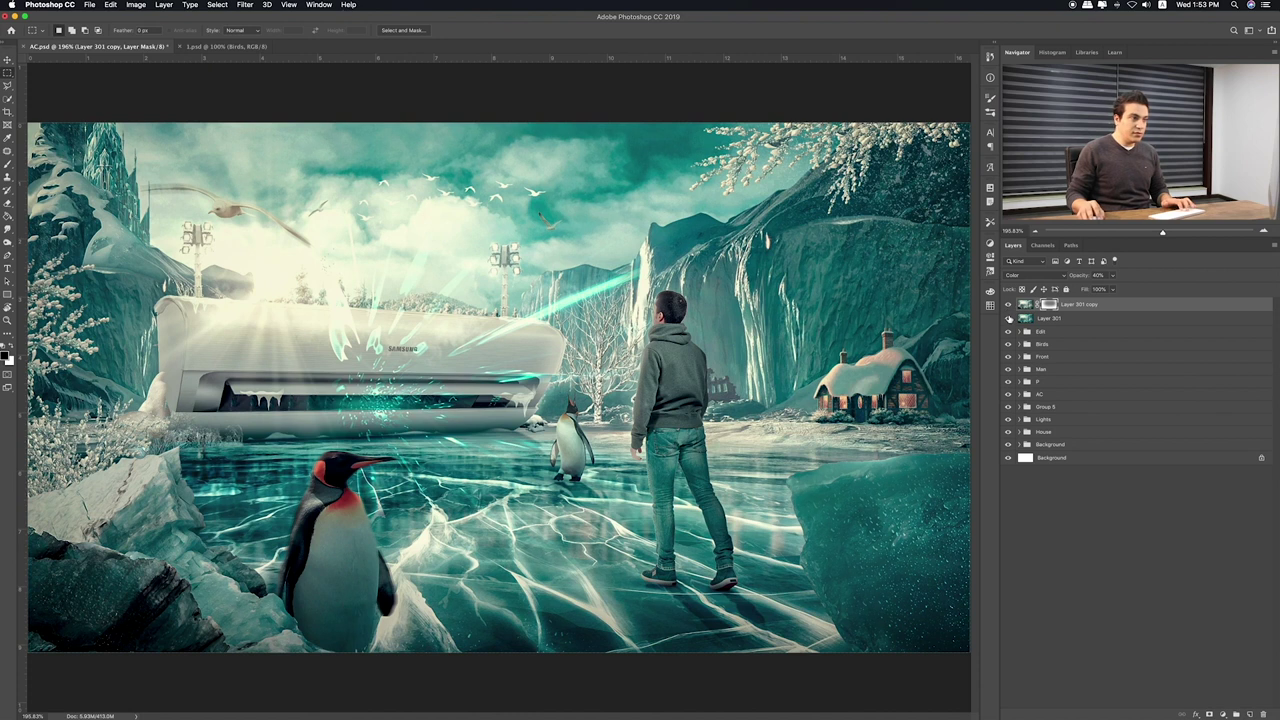
pyautogui.click(1008, 318)
pyautogui.press('super+2')
pyautogui.press('v')
pyautogui.hotkey('alt', 'shift', 'y')
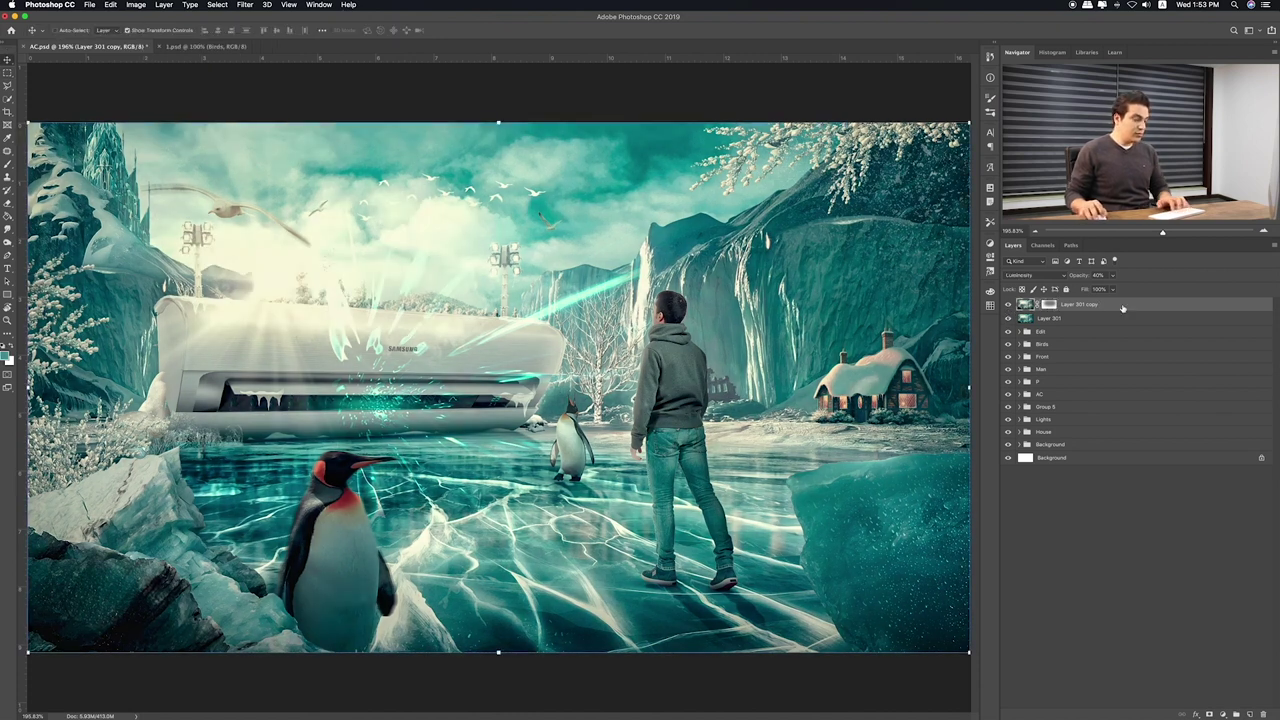
pyautogui.hotkey('alt', 'shift', 'c')
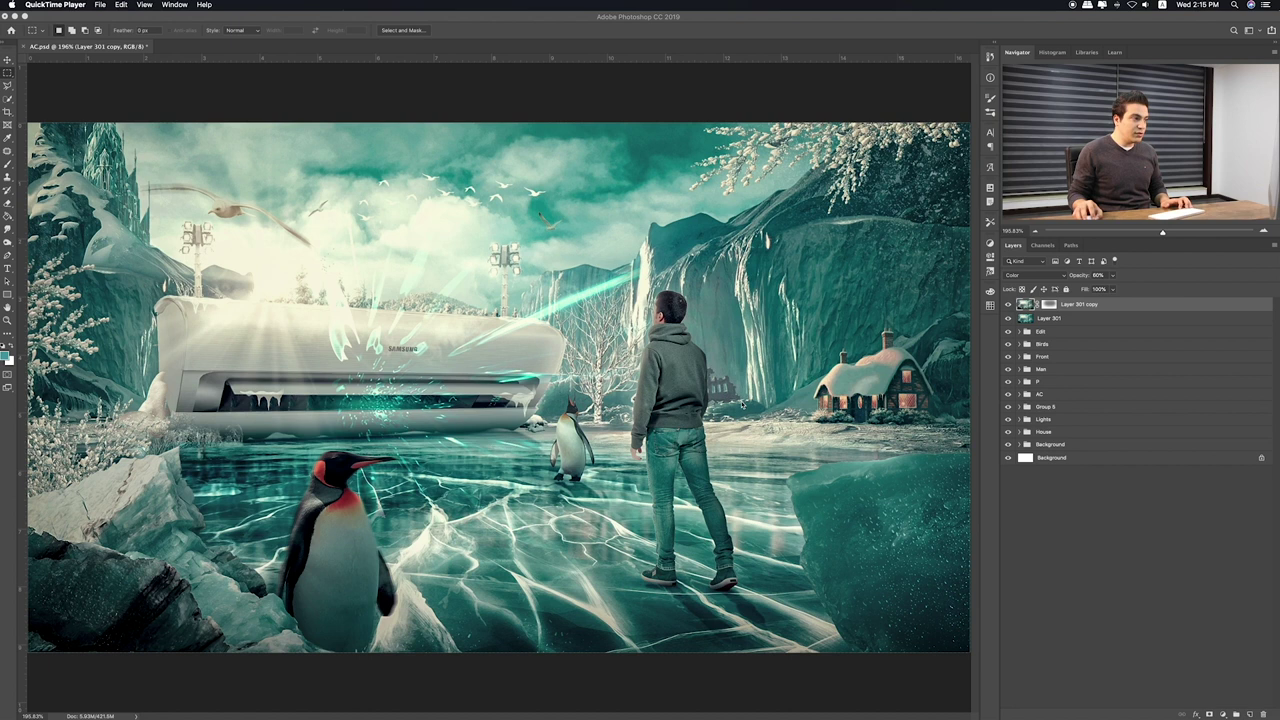
# Create Layer 302, fill it with 50% gray, and blend it in Overlay
pyautogui.click(1150, 560)
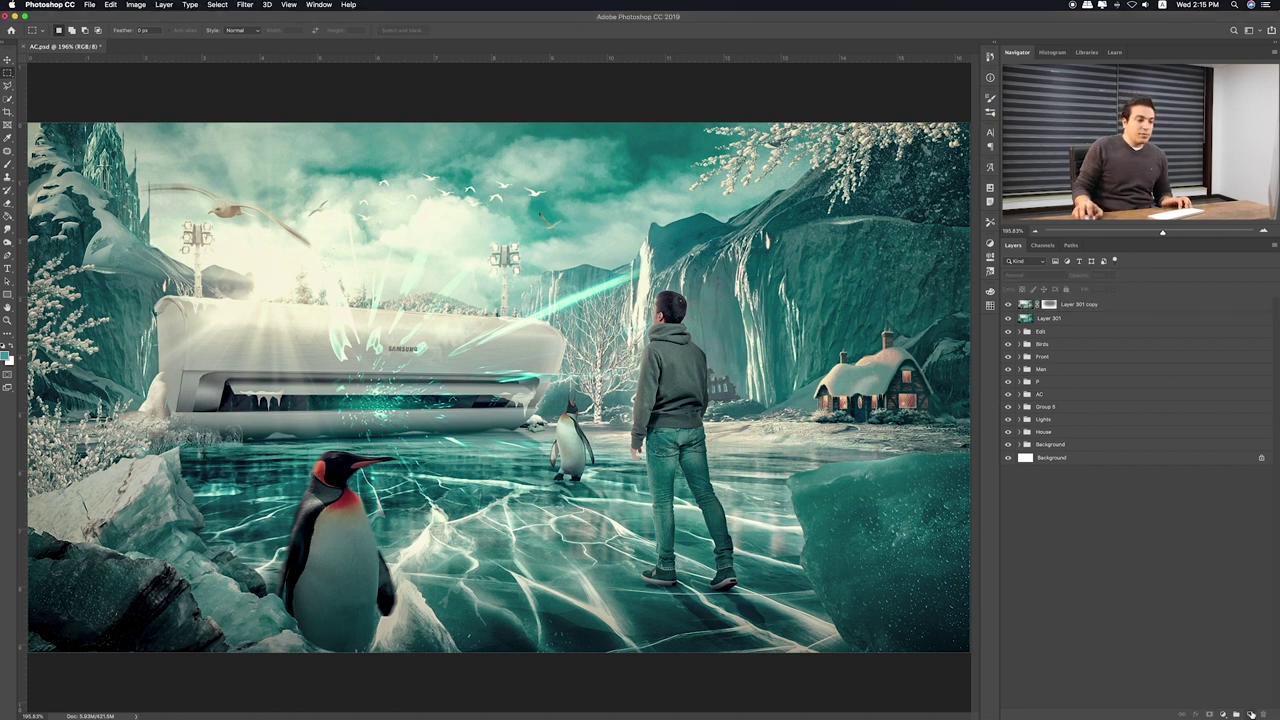
pyautogui.click(1250, 714)
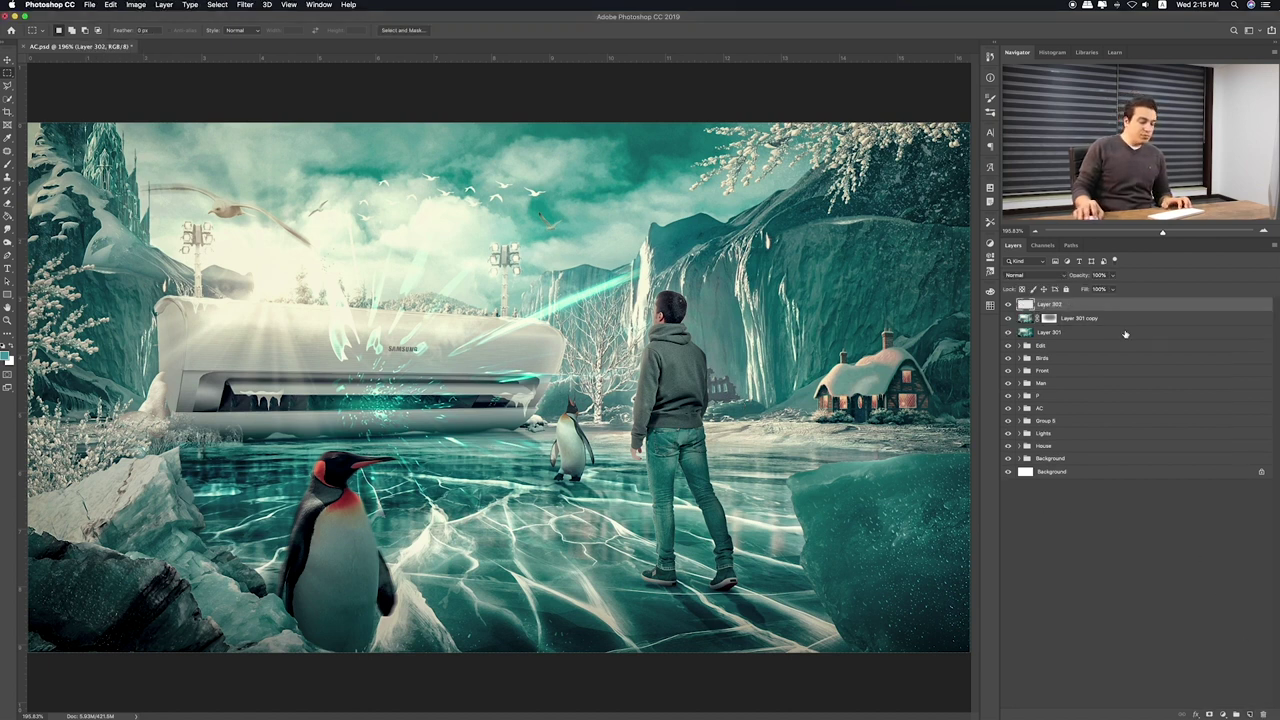
pyautogui.hotkey('shift', 'F5')
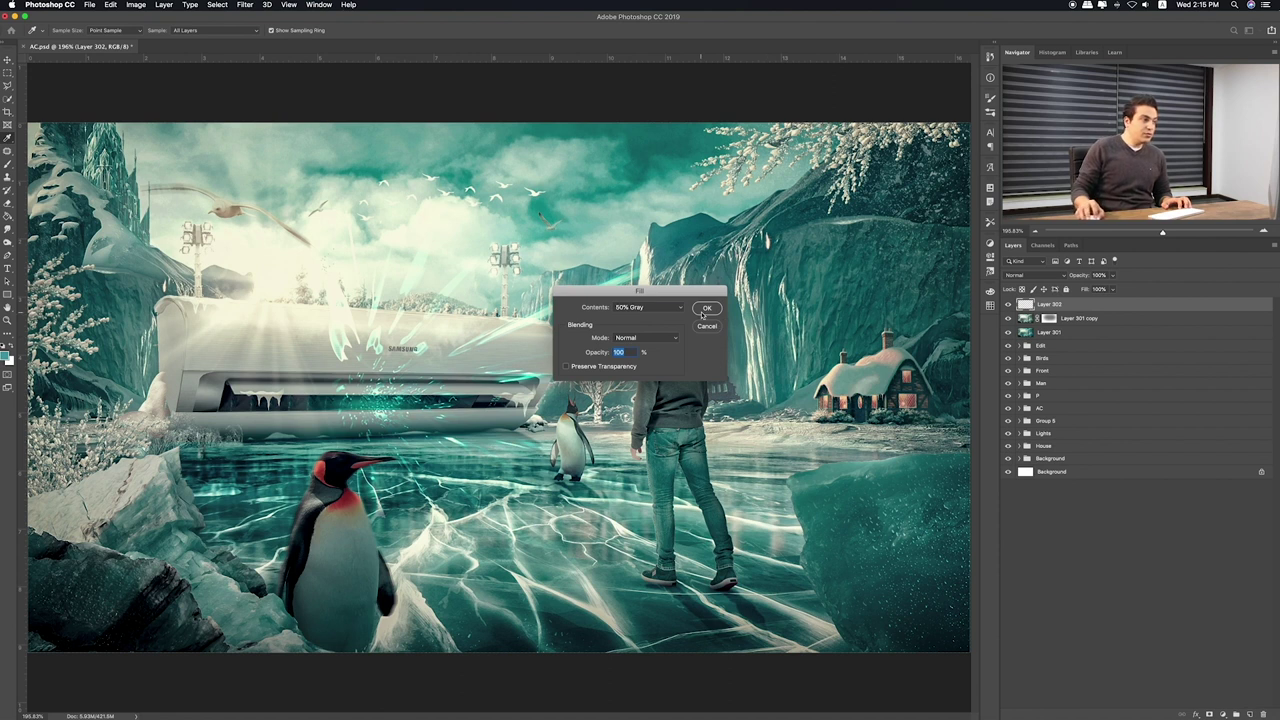
pyautogui.click(705, 310)
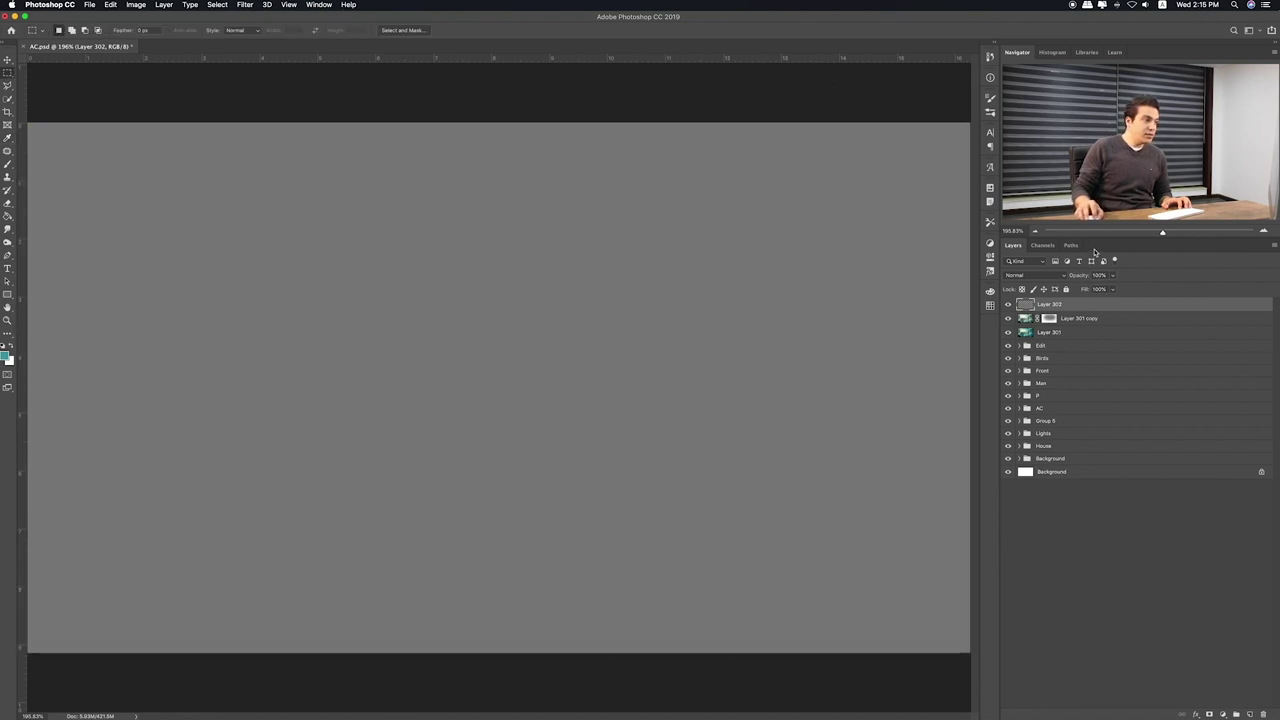
pyautogui.click(1062, 275)
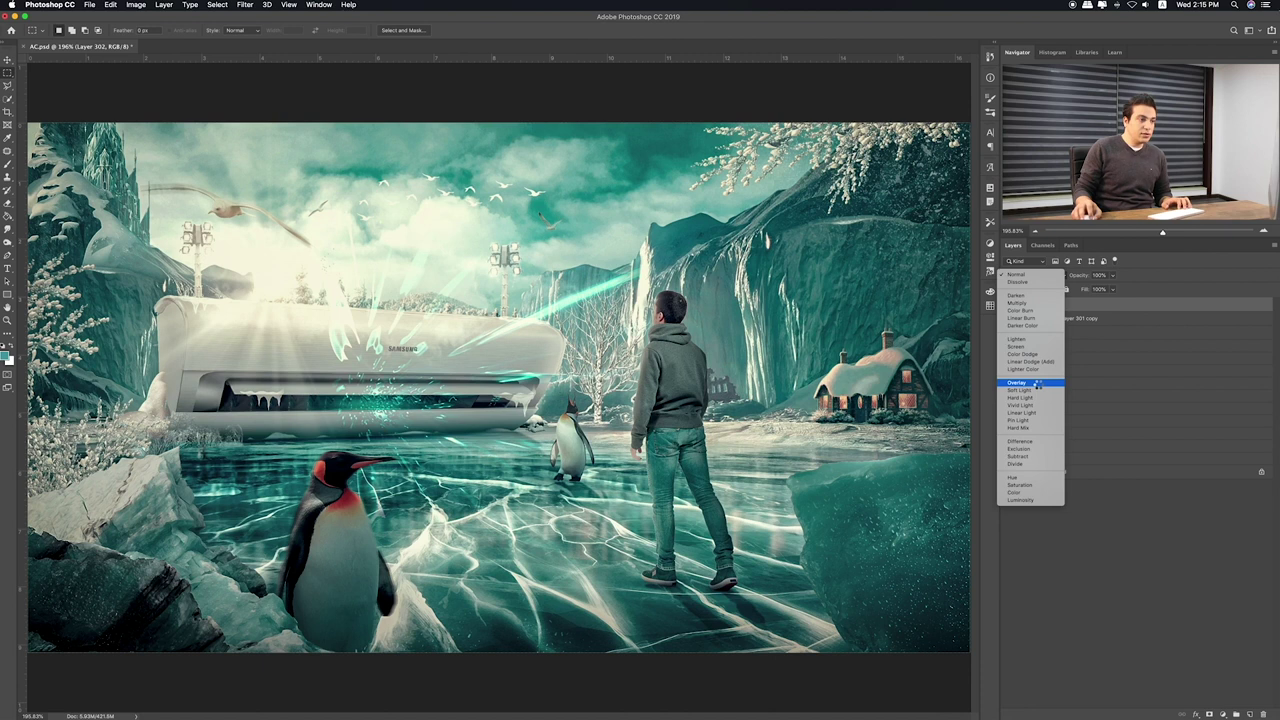
pyautogui.click(1050, 381)
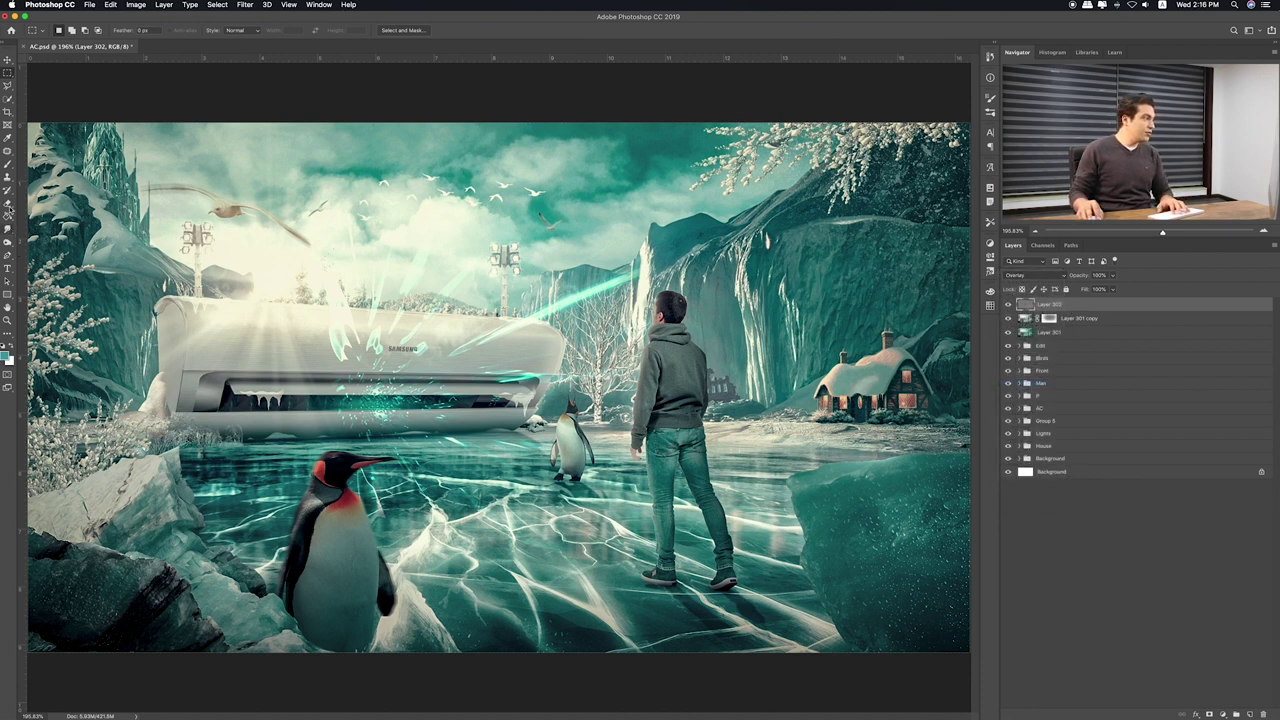
# Dodge the boy's edge, left rocks, bushes, ice block and penguin at 84% opacity
pyautogui.click(8, 242)
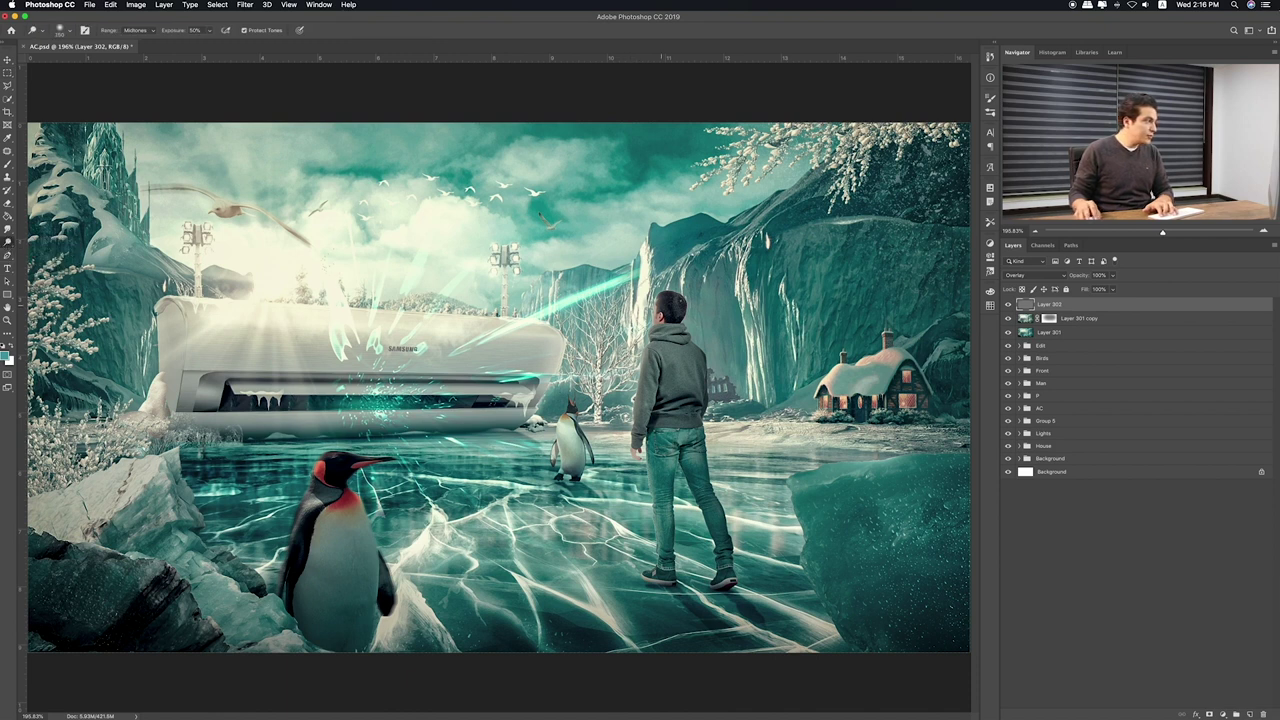
pyautogui.moveTo(665, 312)
pyautogui.mouseDown()
pyautogui.moveTo(635, 428)
pyautogui.moveTo(651, 572)
pyautogui.mouseUp()
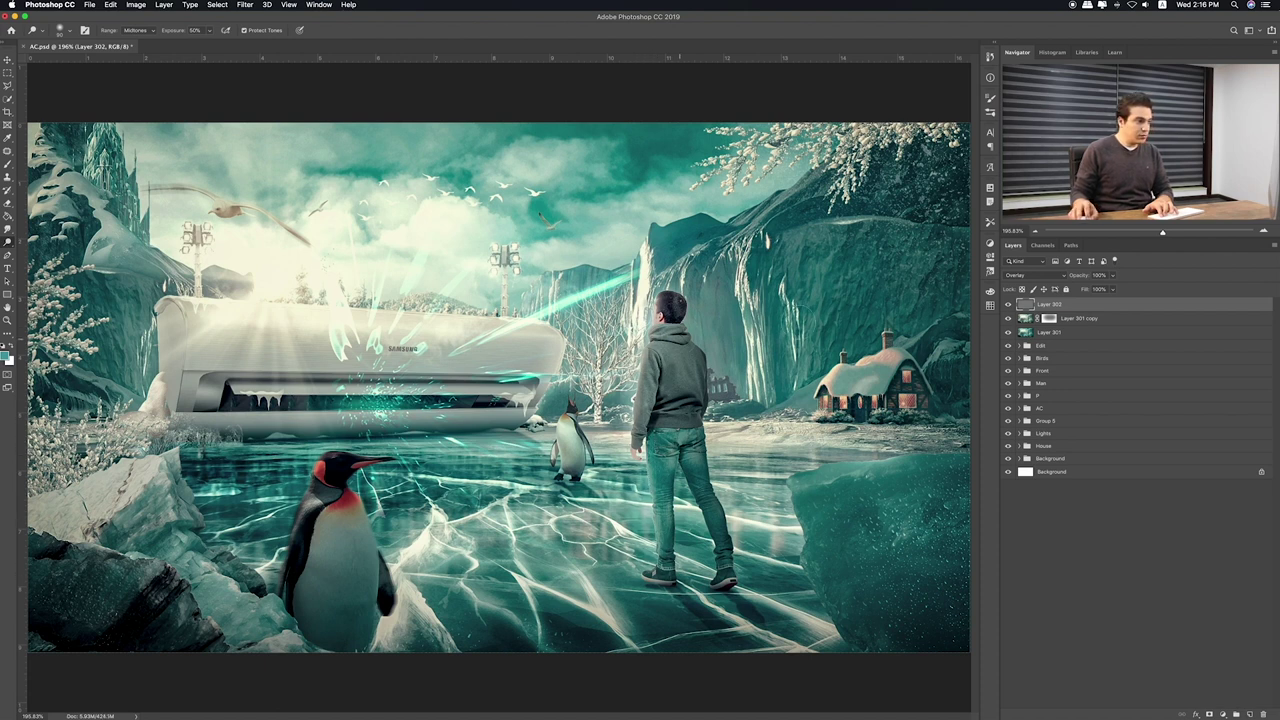
pyautogui.moveTo(1114, 278); pyautogui.dragTo(1106, 290)
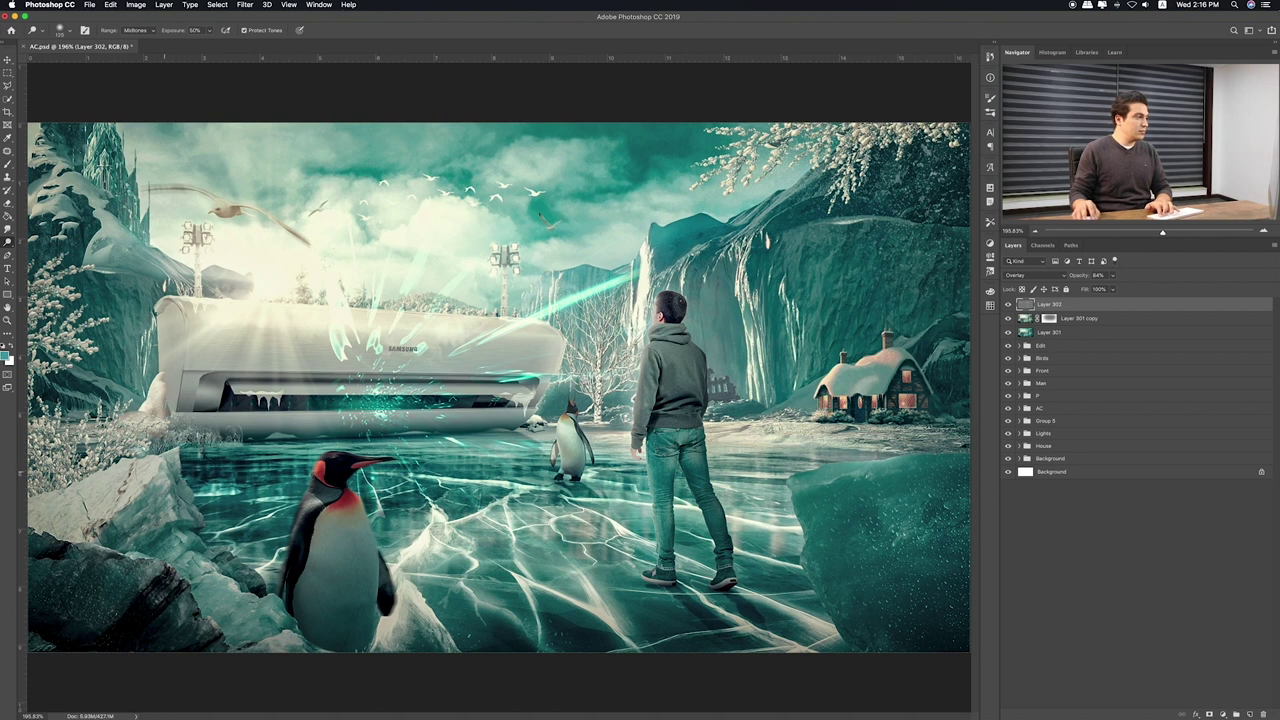
pyautogui.moveTo(176, 466); pyautogui.dragTo(291, 670)
pyautogui.moveTo(70, 475); pyautogui.dragTo(165, 460)
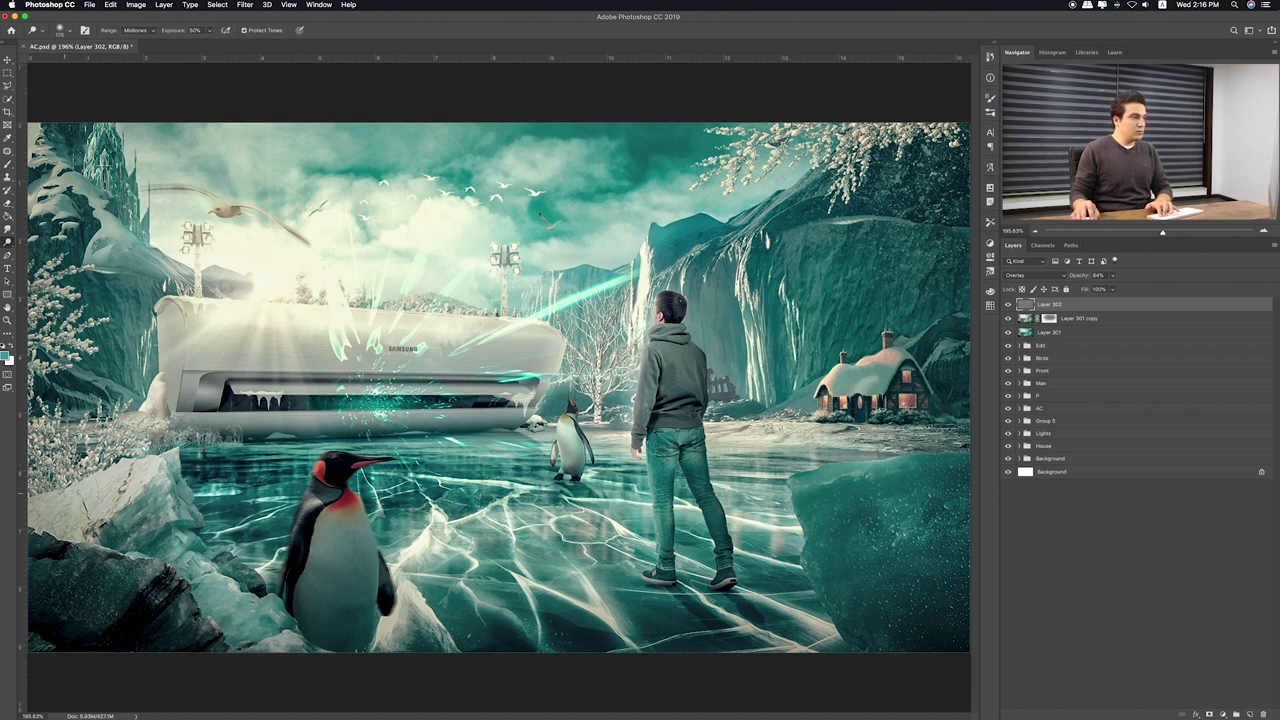
pyautogui.moveTo(805, 480); pyautogui.dragTo(800, 615)
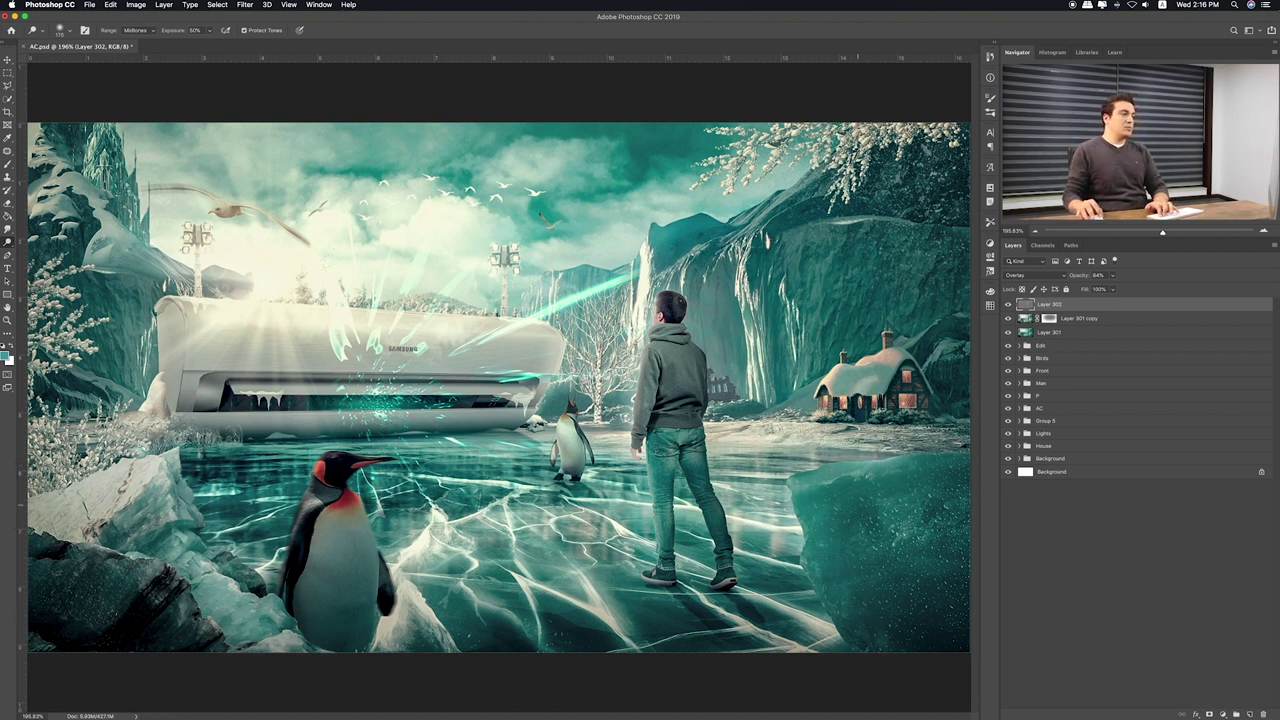
pyautogui.moveTo(808, 472); pyautogui.dragTo(928, 466)
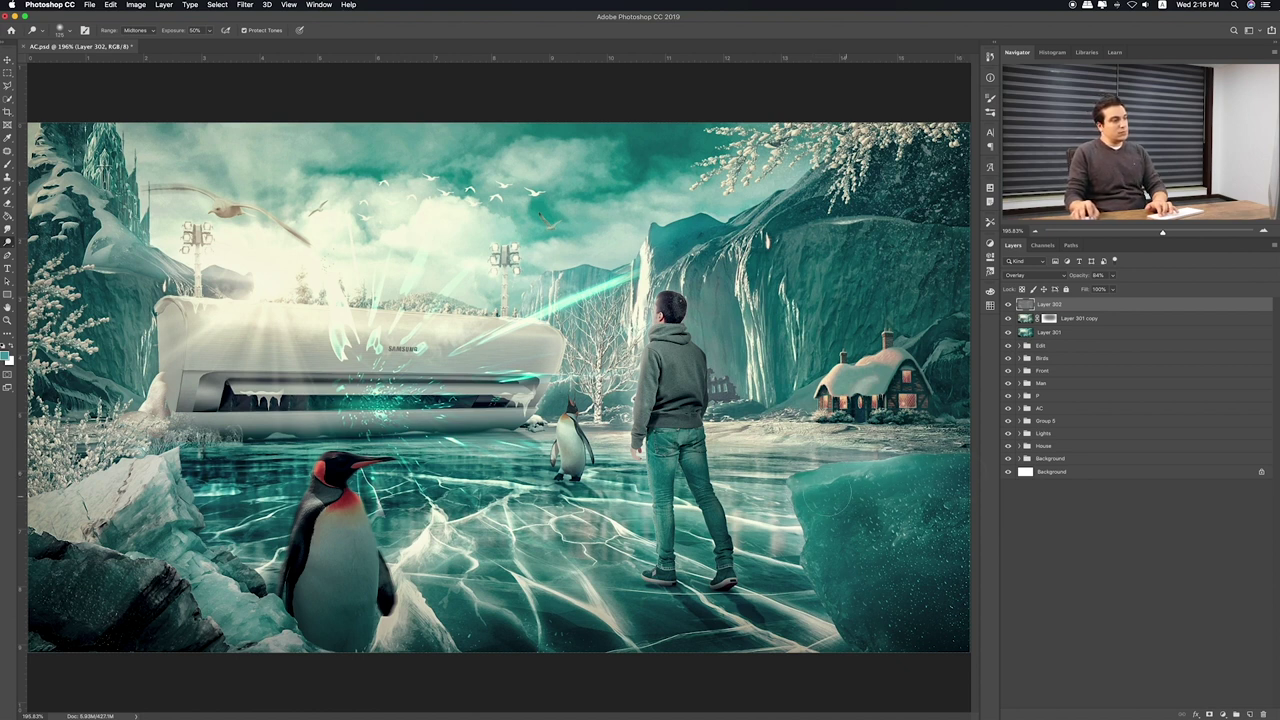
pyautogui.moveTo(824, 535); pyautogui.dragTo(826, 645)
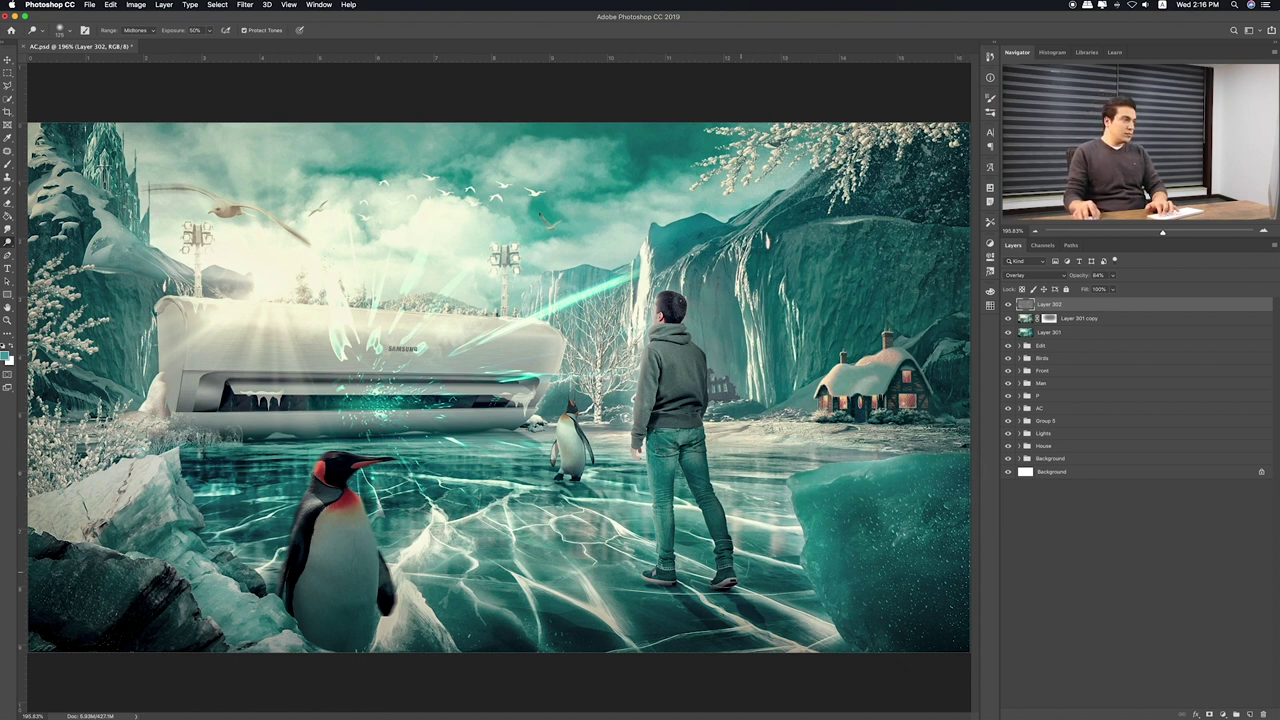
pyautogui.moveTo(364, 452); pyautogui.dragTo(368, 605)
# Switch to the Burn tool with a larger brush, then hide Layer 302
pyautogui.rightClick(8, 242)
pyautogui.click(40, 253)
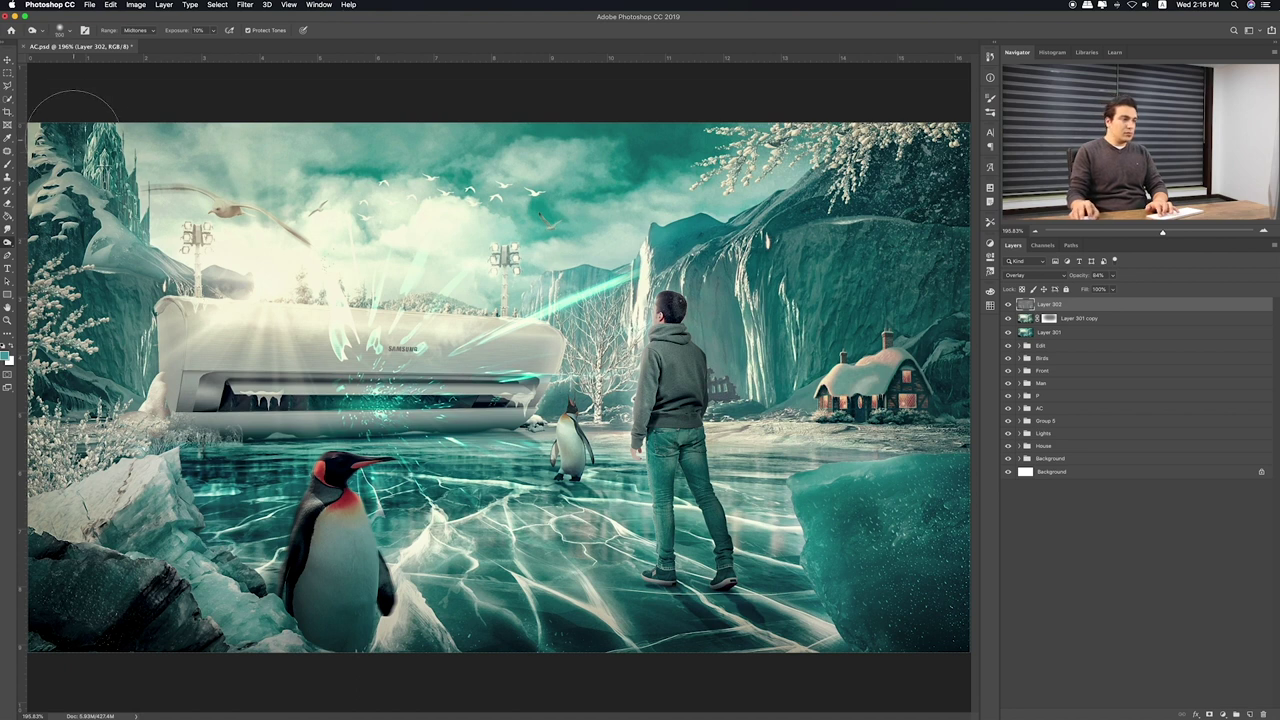
pyautogui.press(']')
pyautogui.press(']')
pyautogui.press(']')
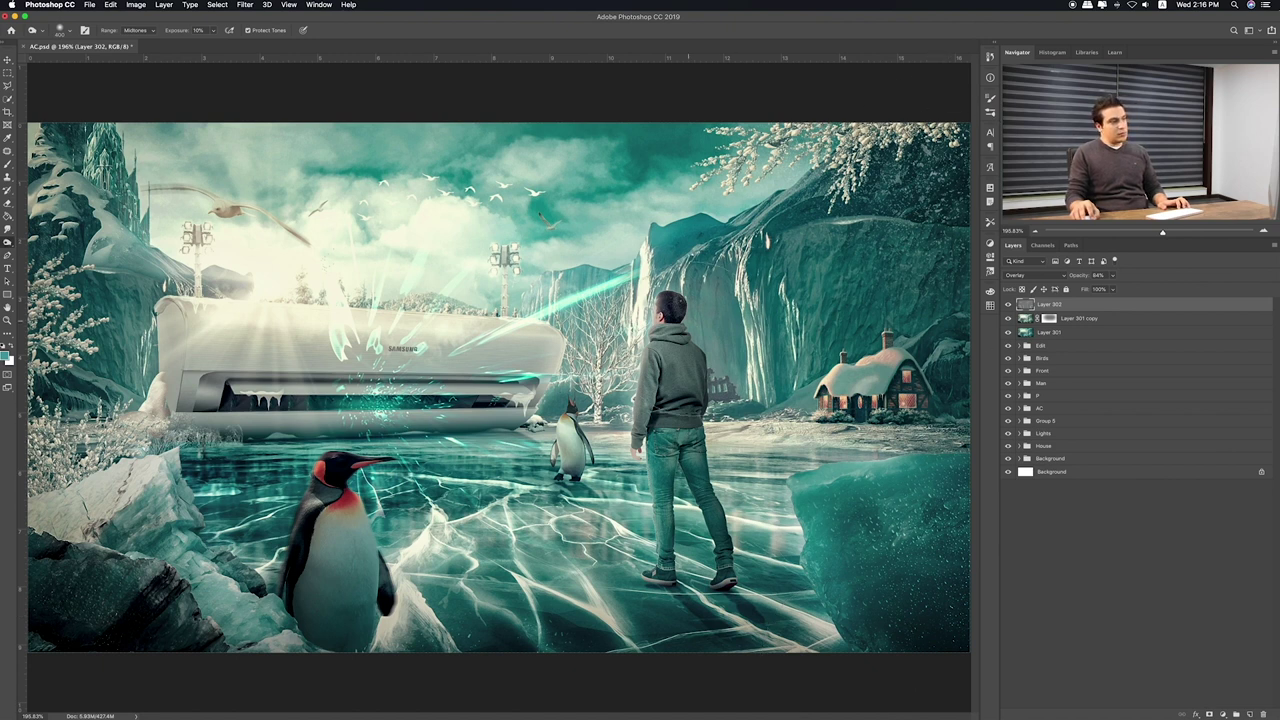
pyautogui.click(1009, 304)
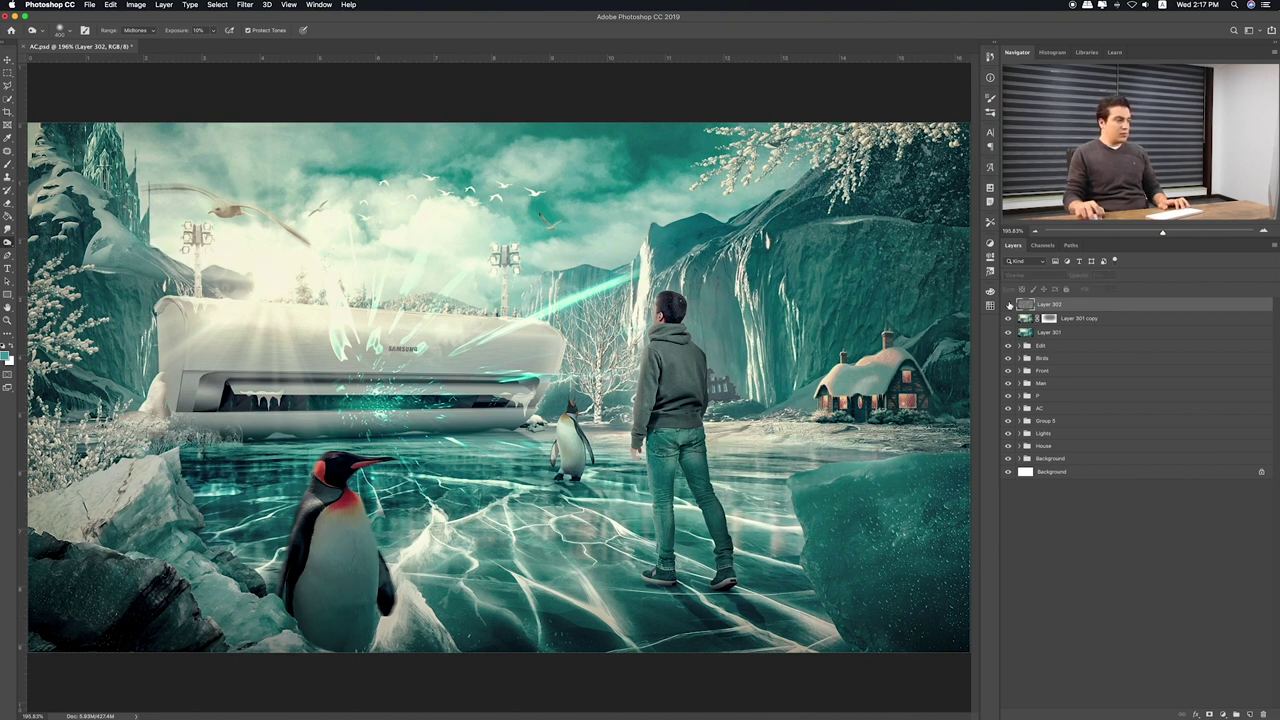